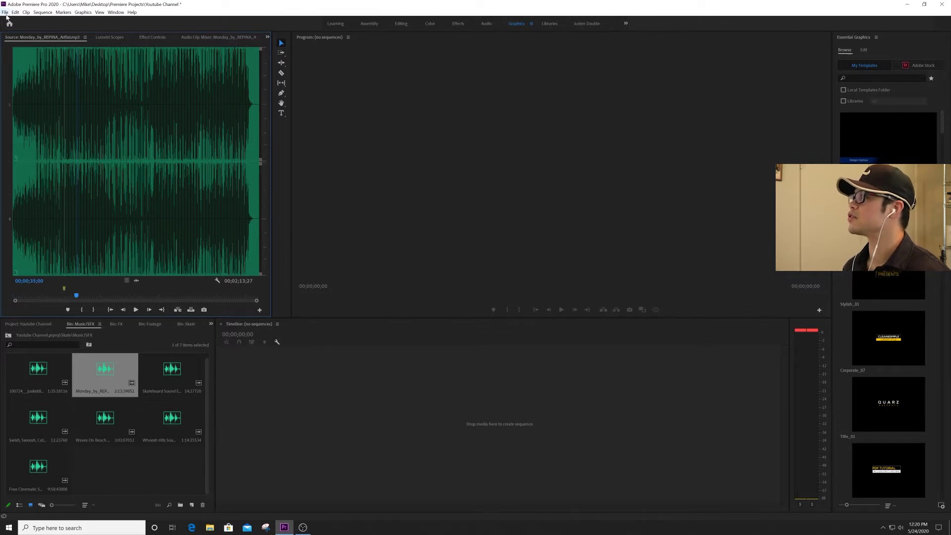
click(295, 369)
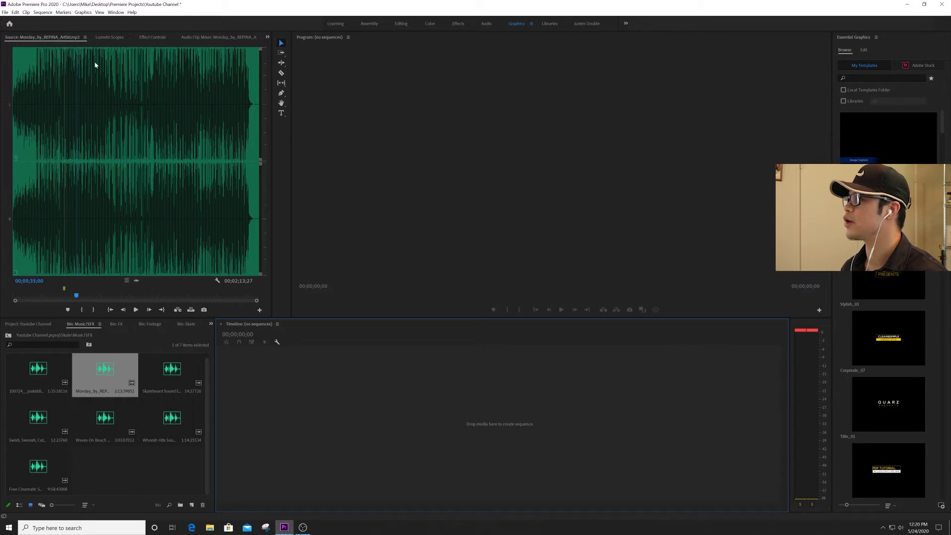
click(43, 12)
mouse_move(3, 14)
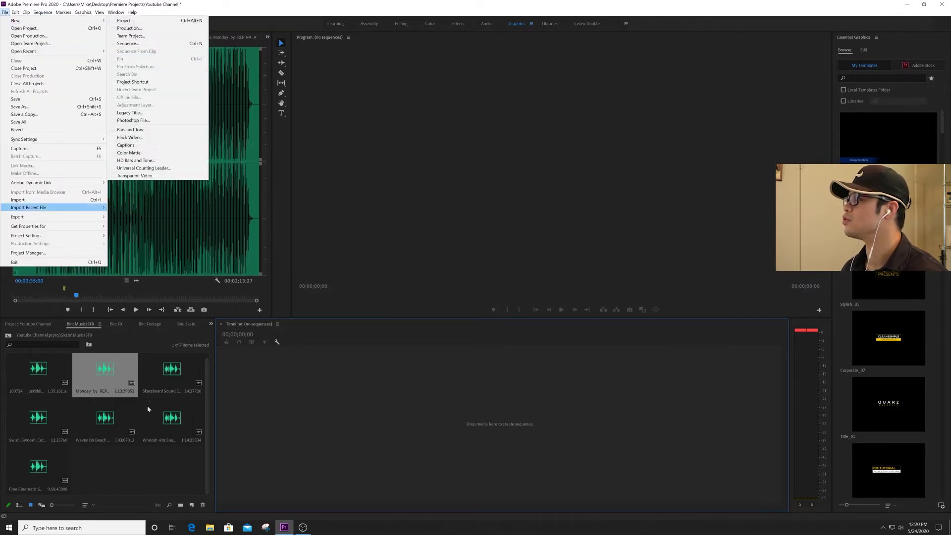
click(147, 475)
Step: Open the Skate bin from the Youtube Channel project and go into its Sequences bin
click(23, 325)
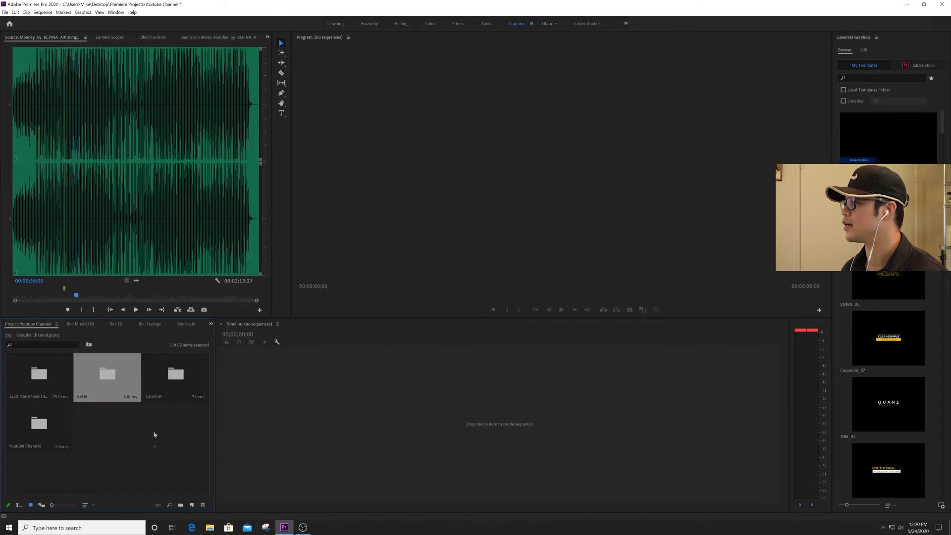
double_click(114, 375)
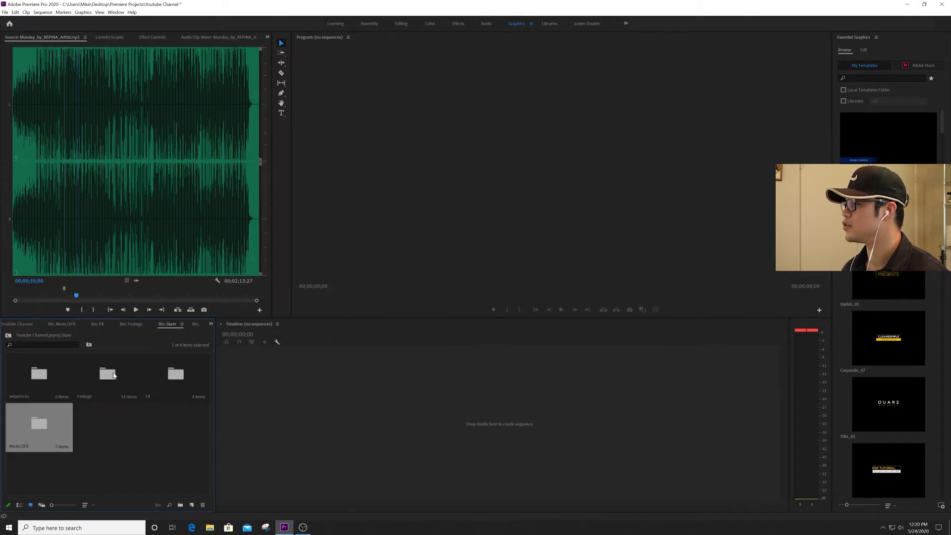
click(20, 324)
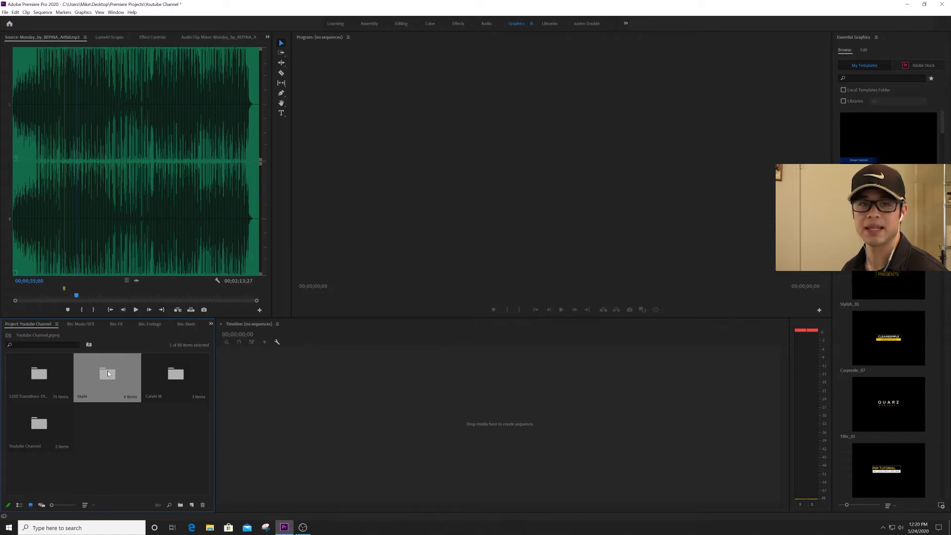
double_click(104, 376)
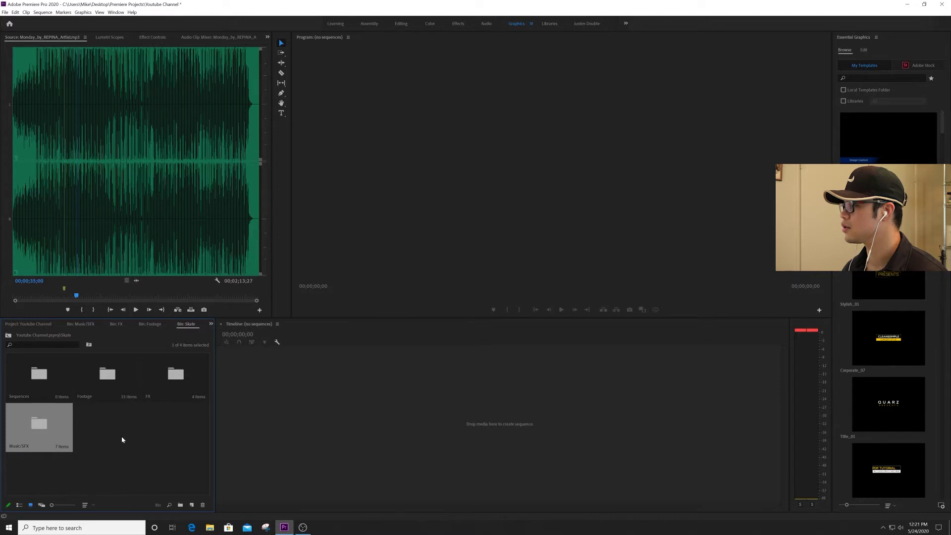
click(121, 471)
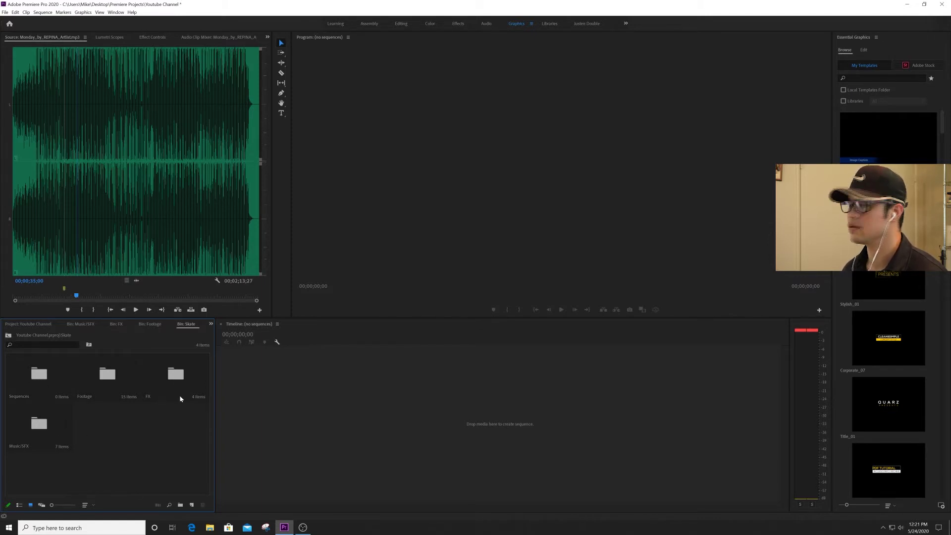
double_click(44, 375)
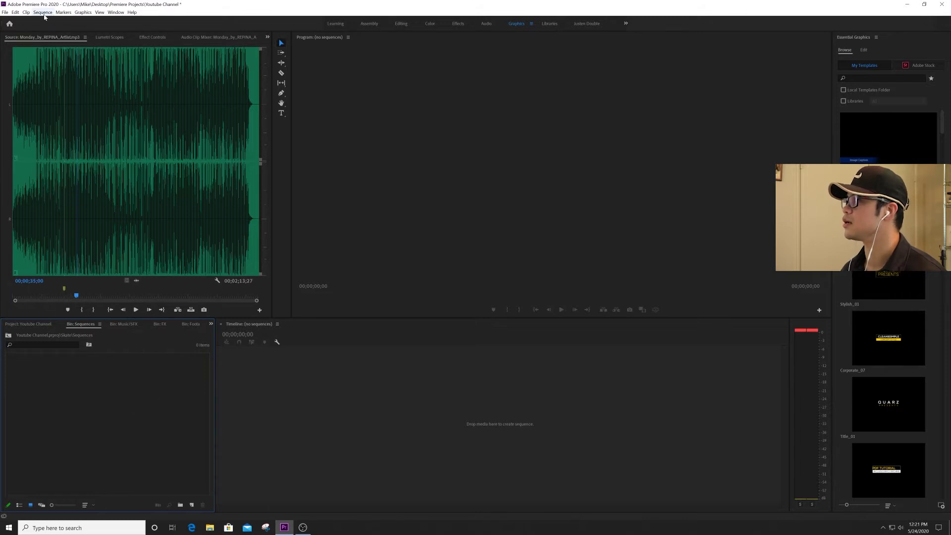
Step: Create a new sequence named "Final Skate" in the Sequences bin using the DV - NTSC Standard 48kHz preset
click(5, 12)
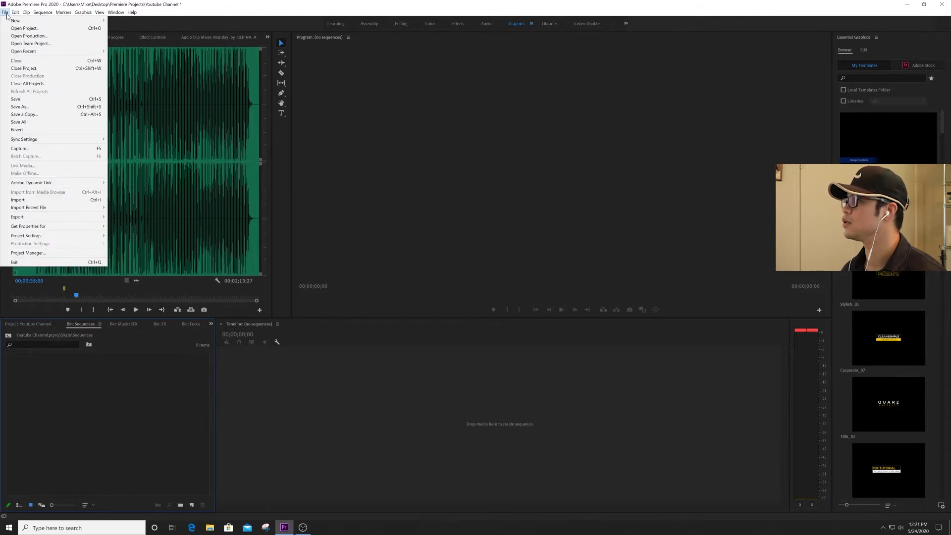
mouse_move(41, 23)
click(128, 44)
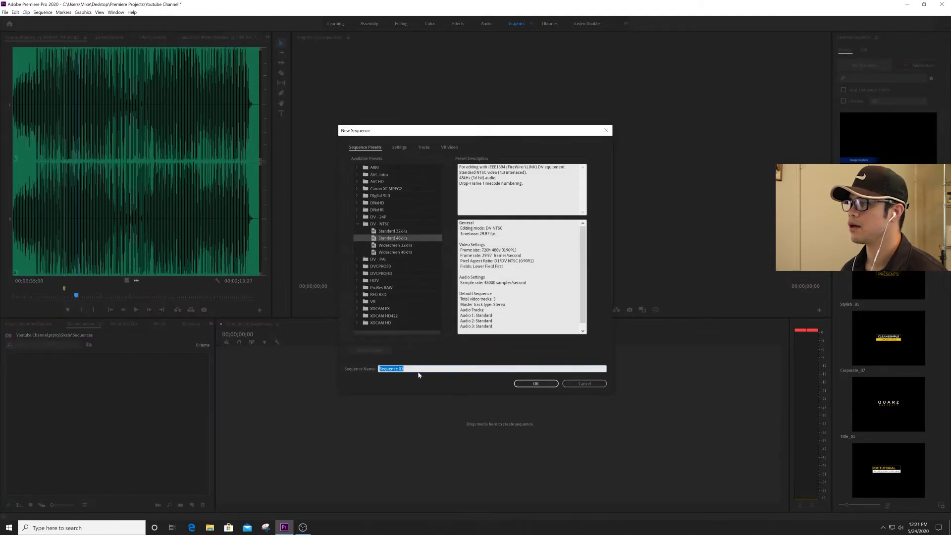
text(Final Skate)
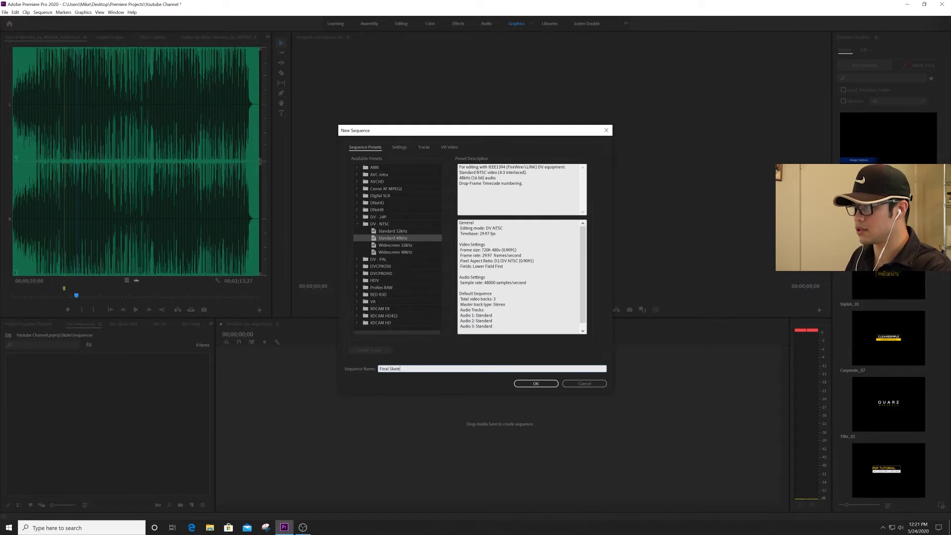
click(548, 383)
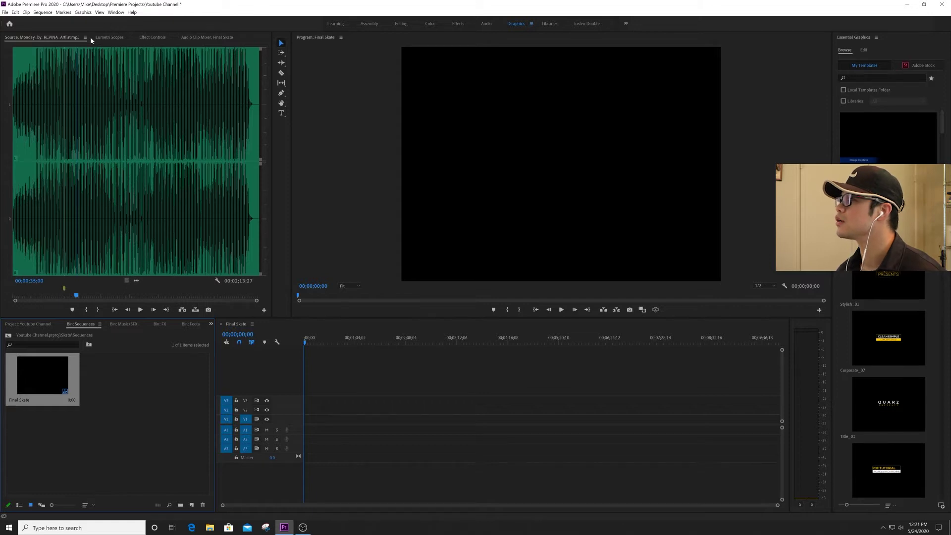
Step: In the Final Skate sequence's settings, set the editing mode to Custom and the timebase to 23.976 frames/second
click(379, 405)
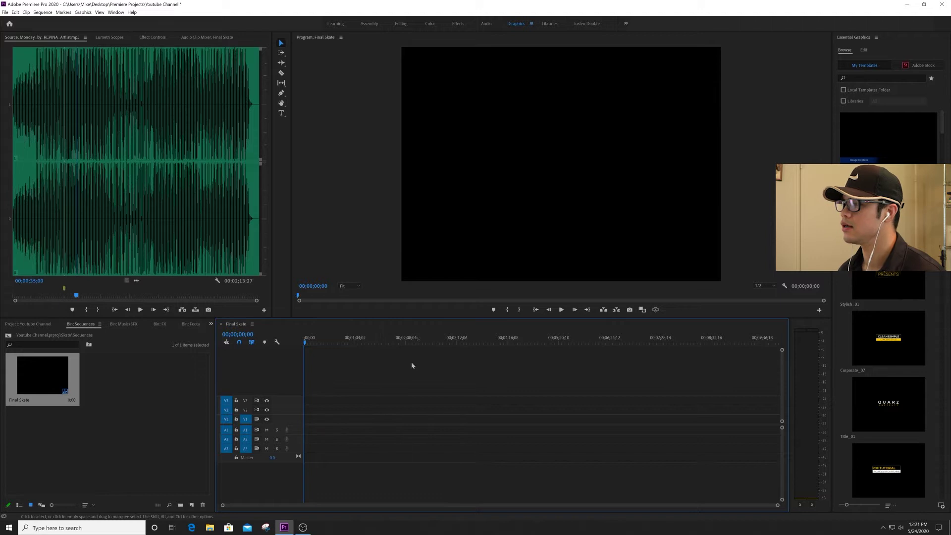
click(42, 12)
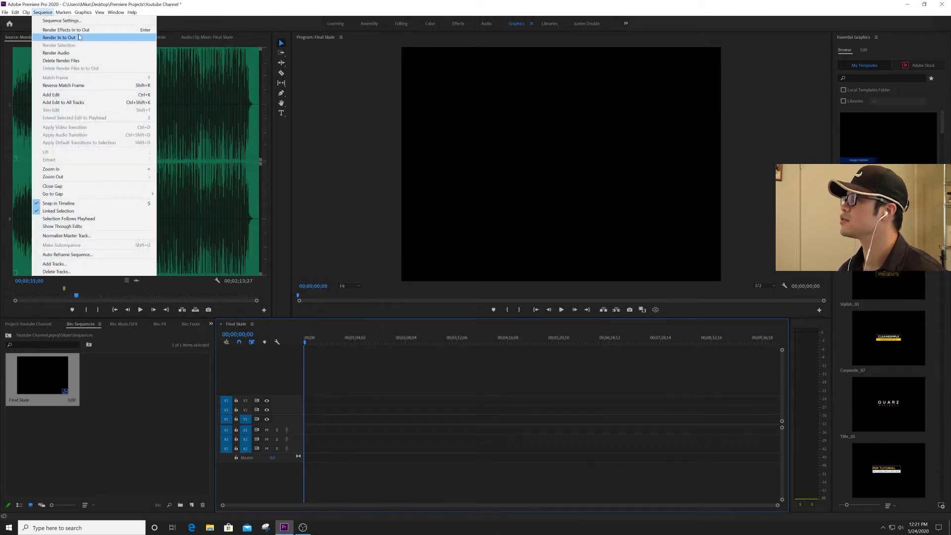
click(50, 21)
click(468, 140)
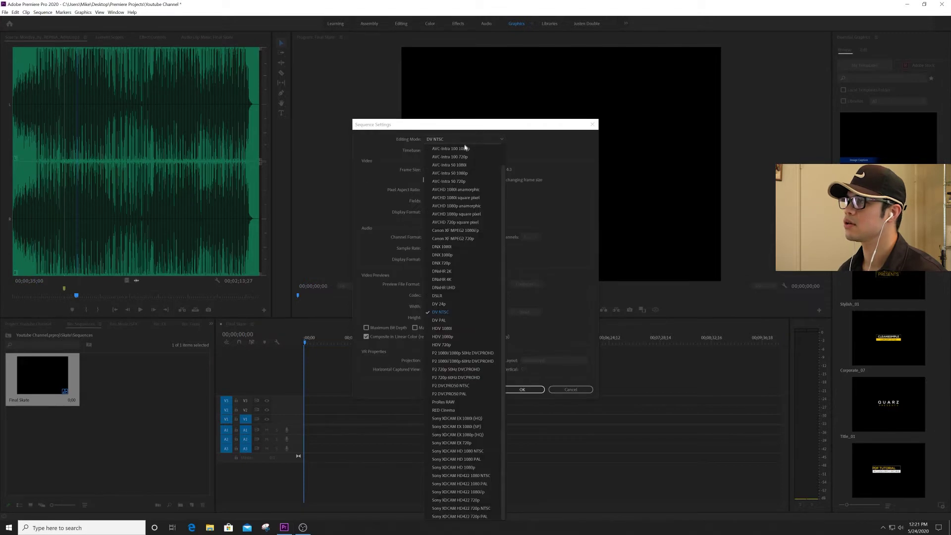
scroll(453, 154, up, 1)
click(447, 151)
click(447, 151)
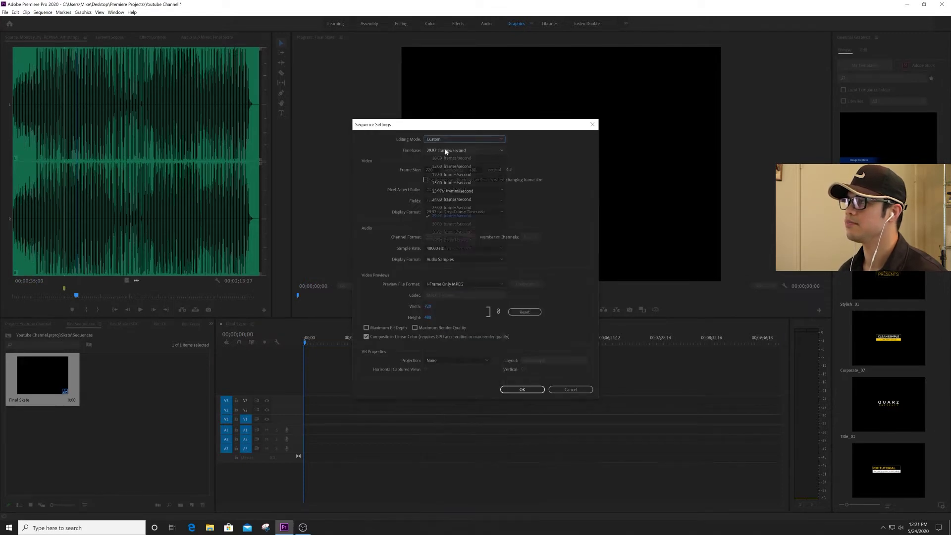
click(468, 193)
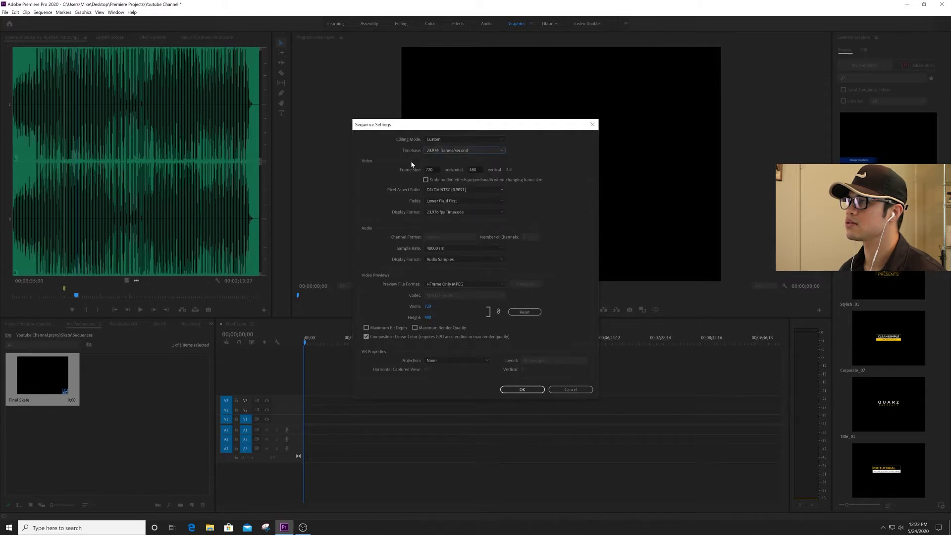
Step: Set the sequence's frame size to 1920 by 1080 with Square Pixels (1.0) and apply the settings
click(435, 170)
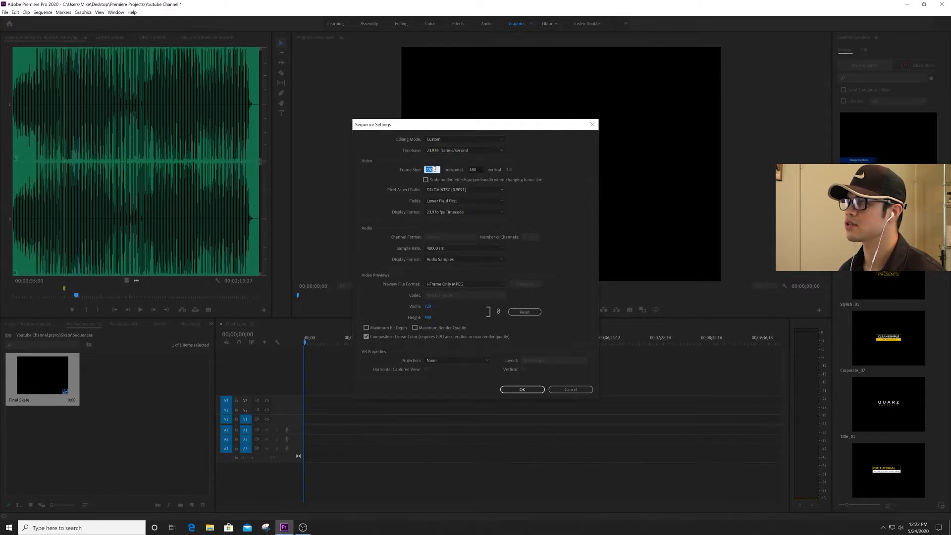
text(1920)
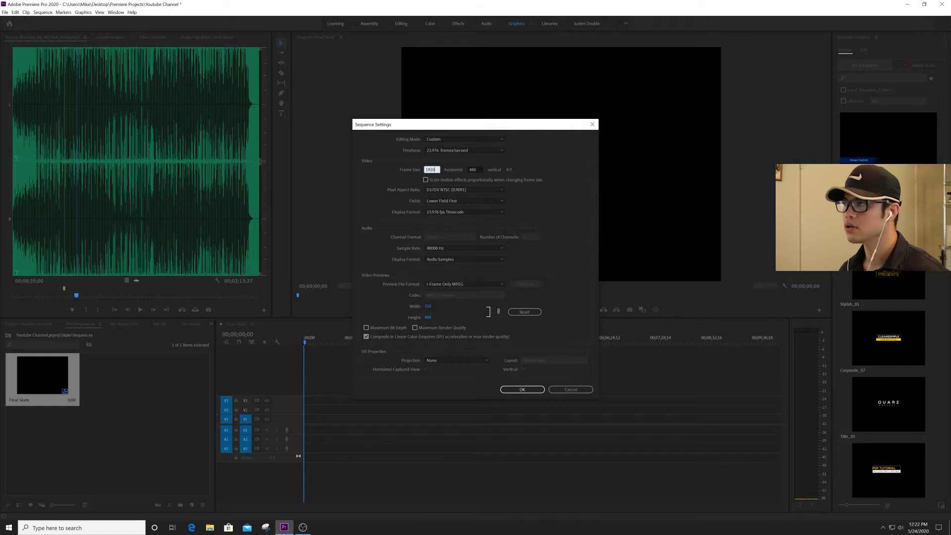
click(473, 169)
text(1080)
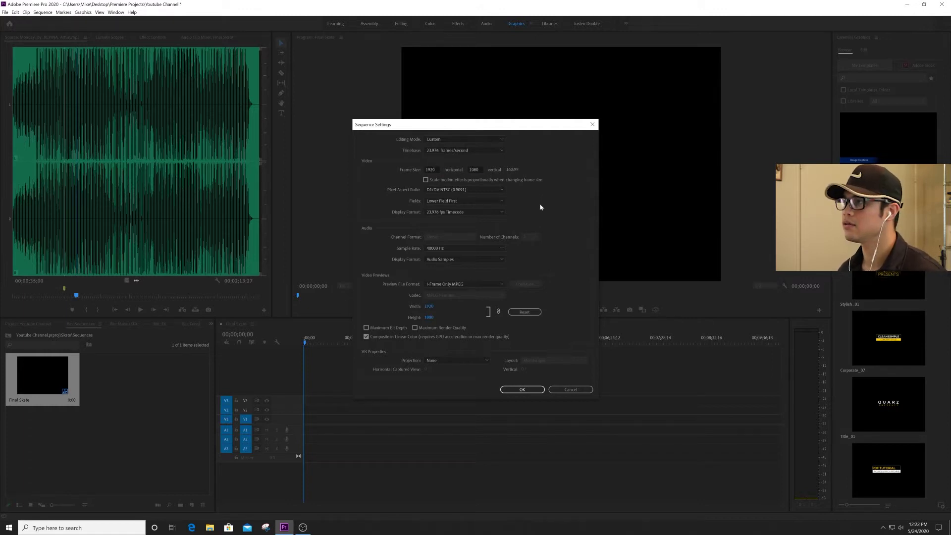
click(495, 190)
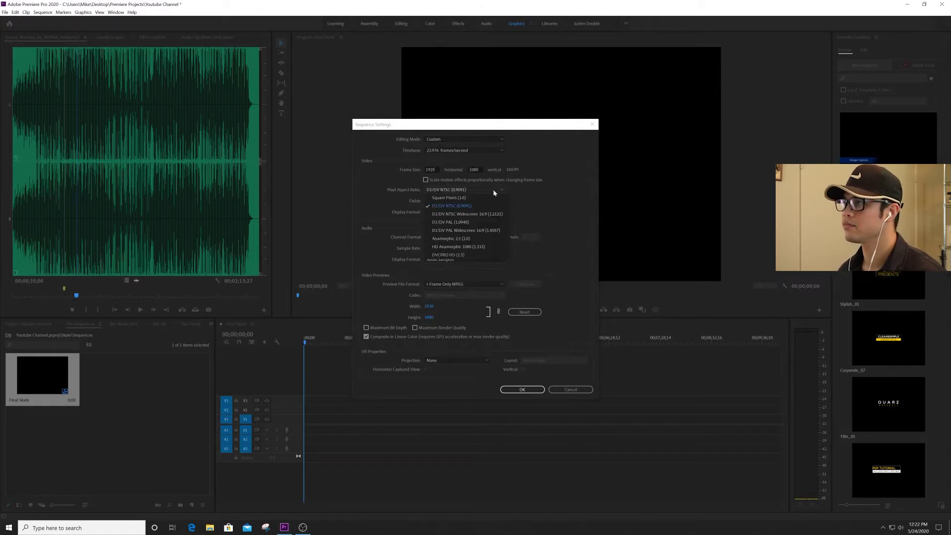
click(488, 197)
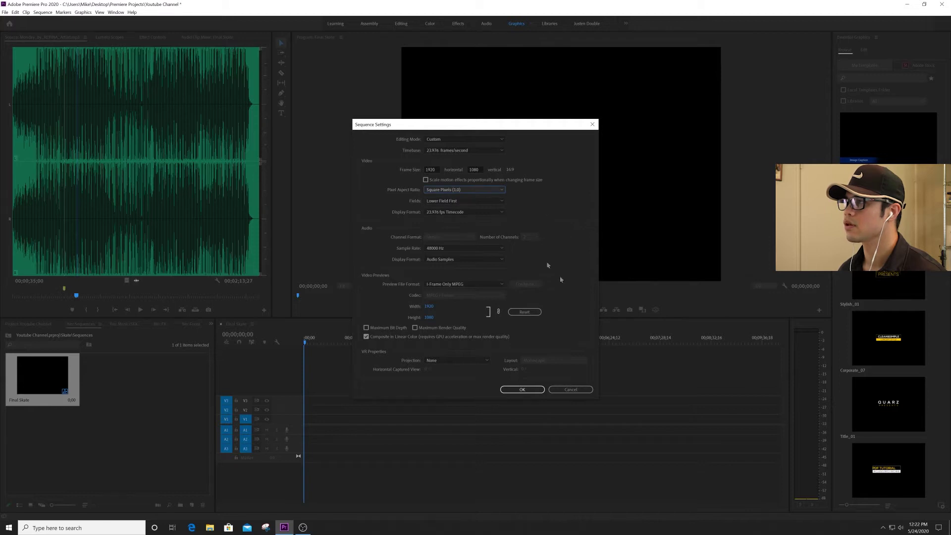
click(523, 390)
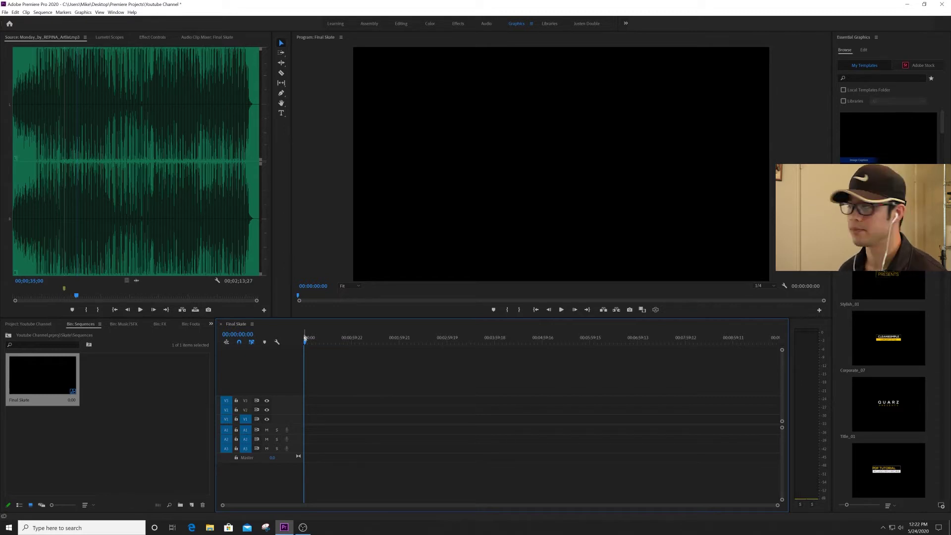
Step: Return to the Youtube Channel project's root and open the Footage bin inside the Skate bin
click(211, 324)
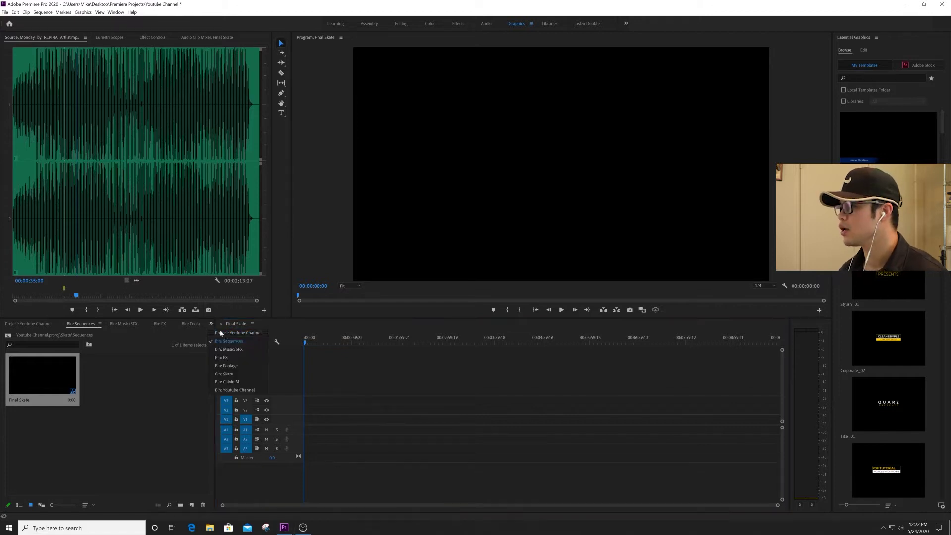
click(230, 331)
click(126, 439)
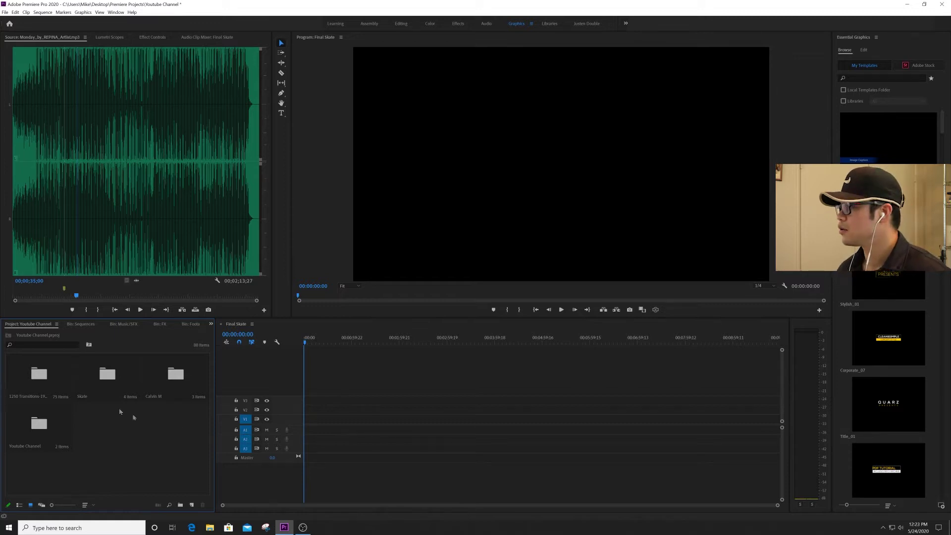
double_click(104, 376)
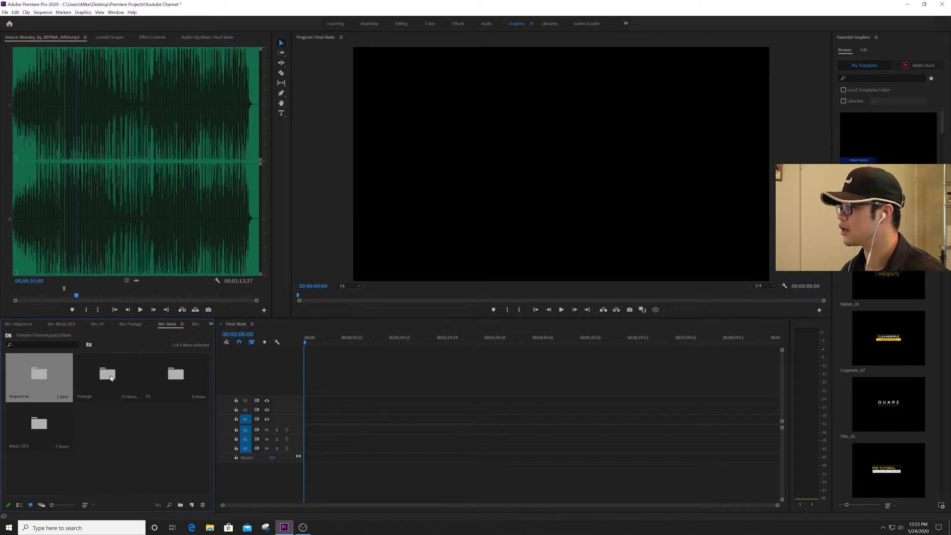
double_click(110, 376)
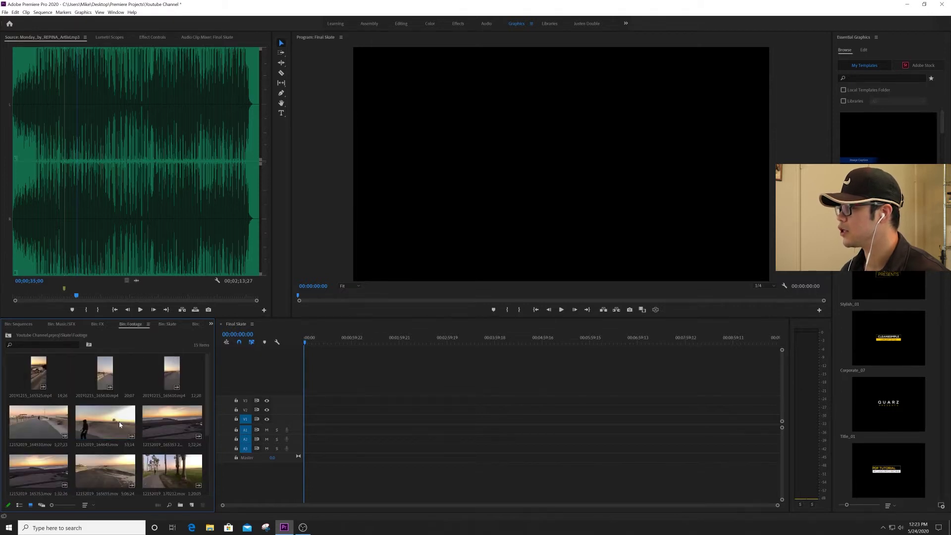
Step: Check the Interpret Footage settings of the first .mov clip in the Footage bin, leaving them unmodified
right_click(40, 427)
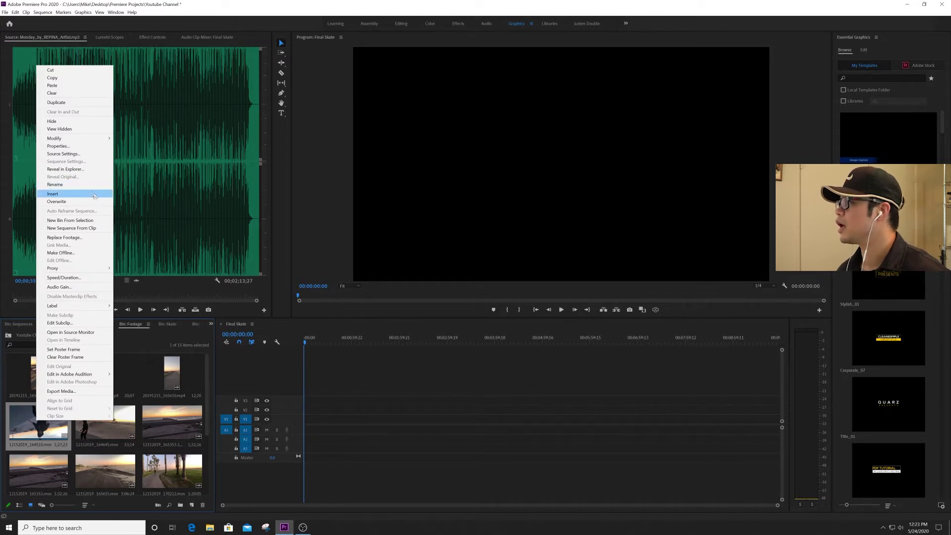
mouse_move(93, 141)
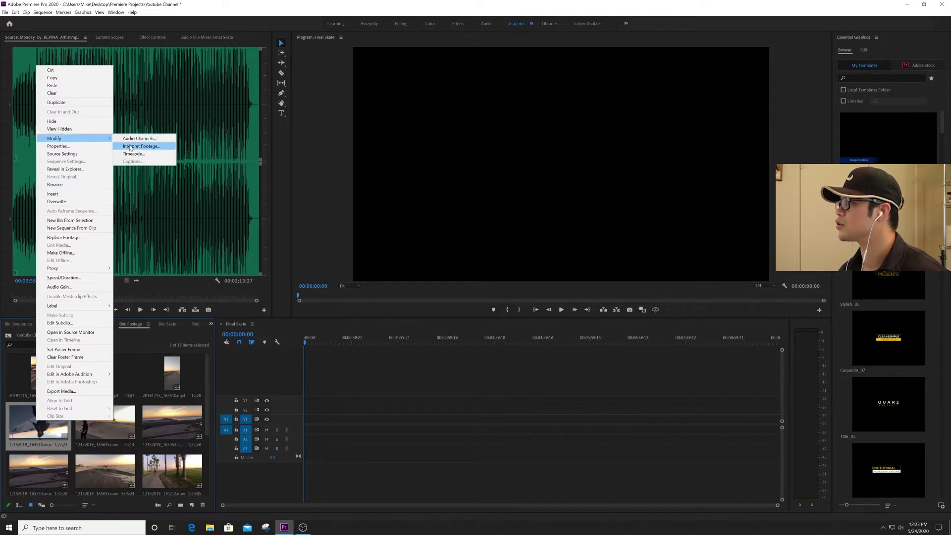
click(131, 149)
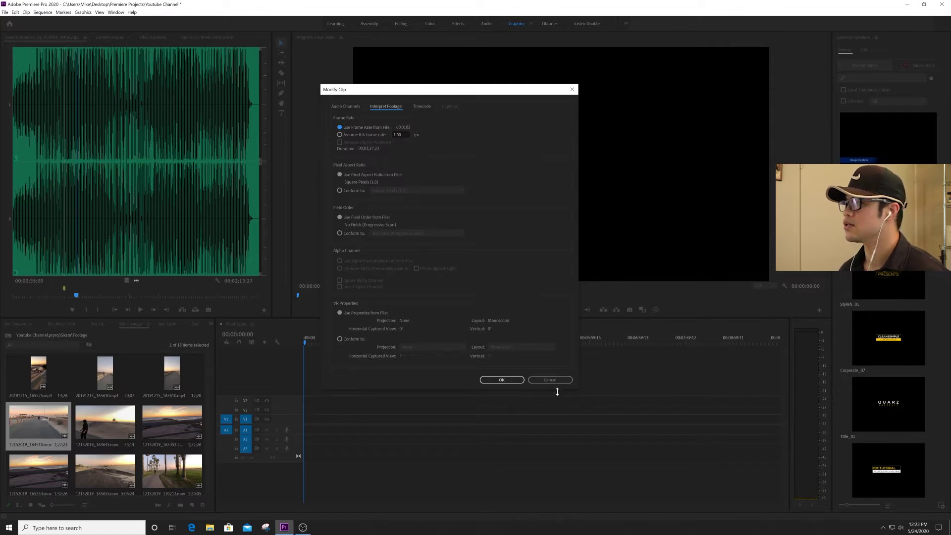
click(546, 380)
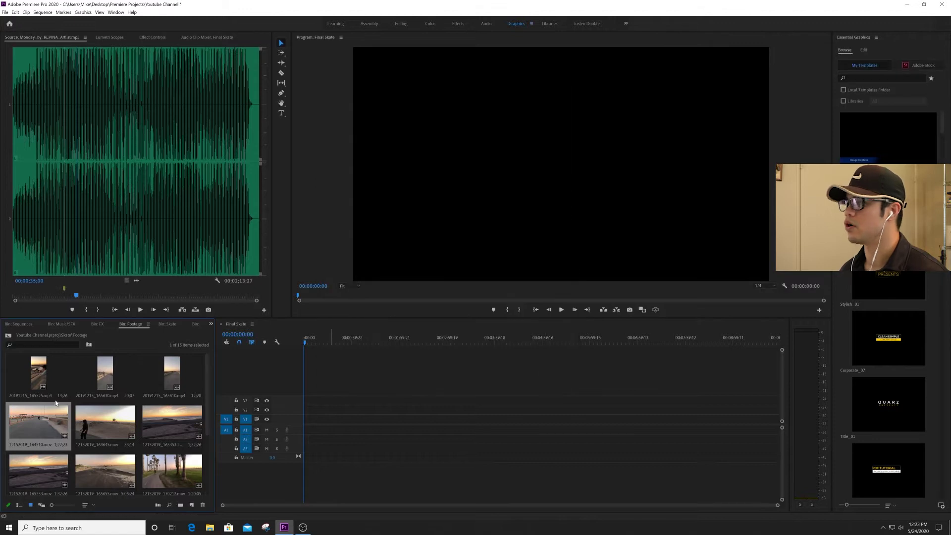
Step: Interpret all clips in the Footage bin with an assumed frame rate of 23.976 fps, leaving the clips deselected
scroll(110, 404, down, 2)
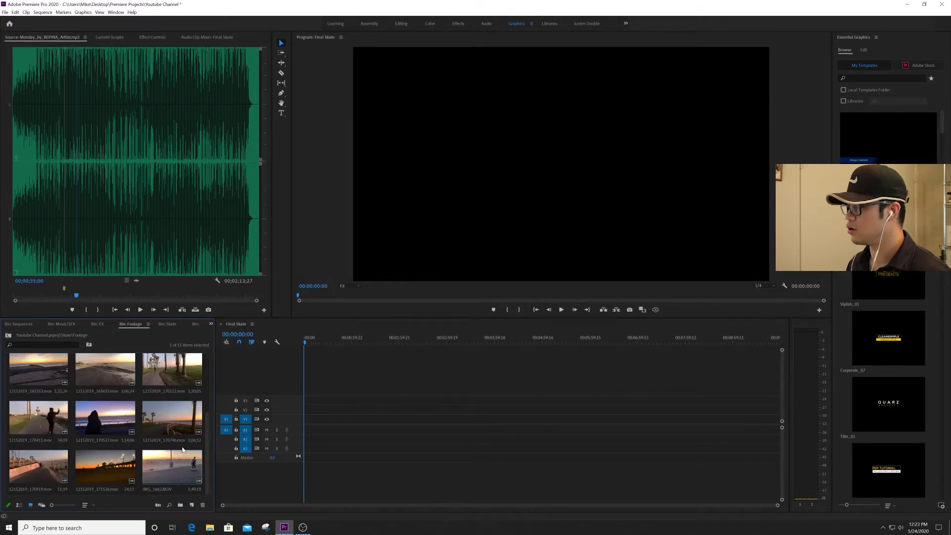
key(ctrl+a)
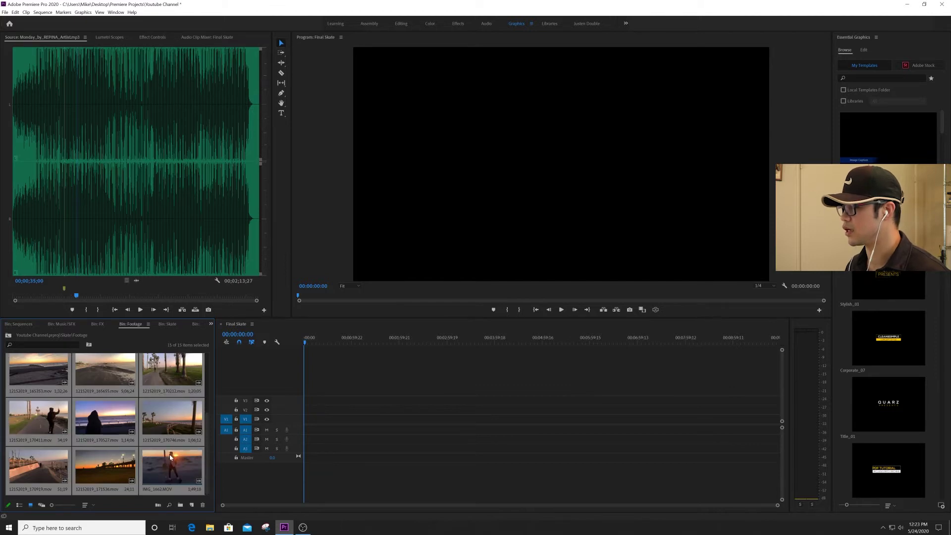
scroll(156, 418, up, 2)
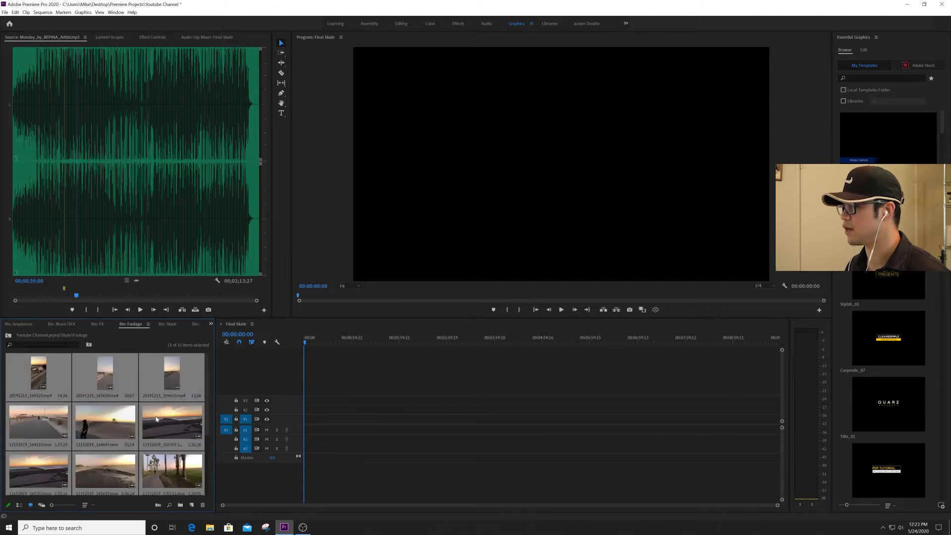
right_click(38, 373)
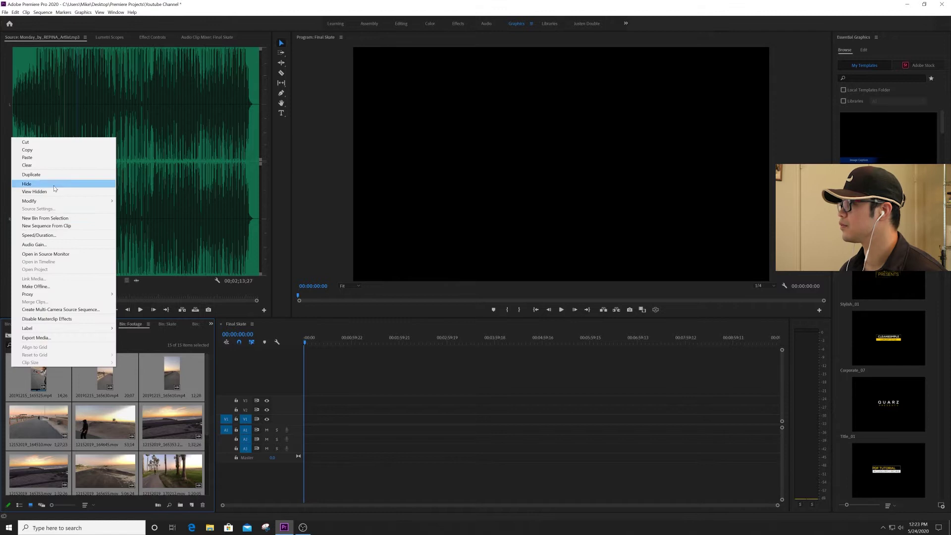
mouse_move(74, 200)
click(148, 208)
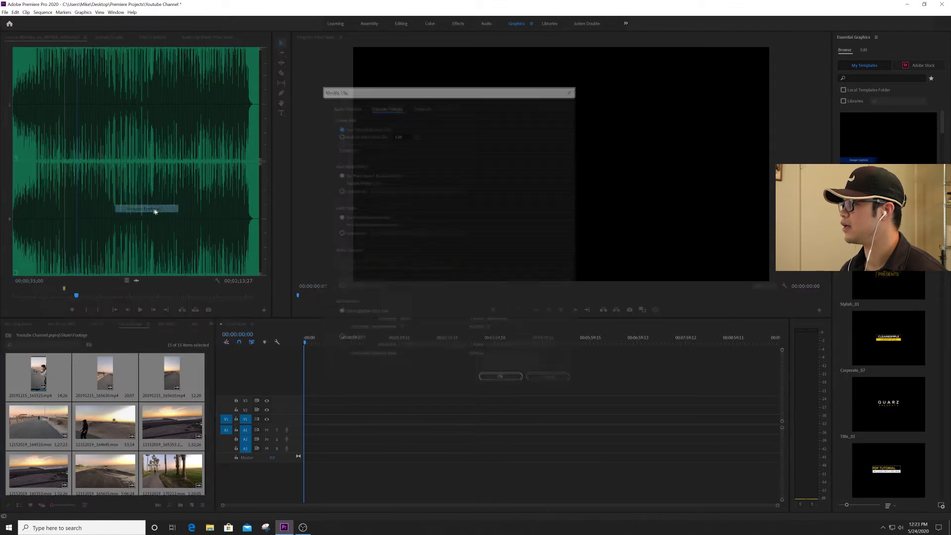
click(366, 134)
click(404, 134)
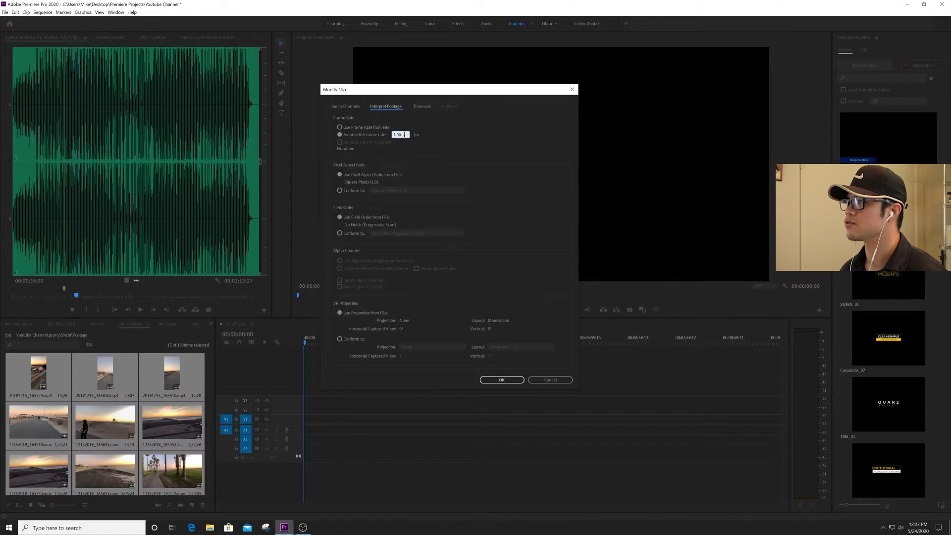
text(23.976)
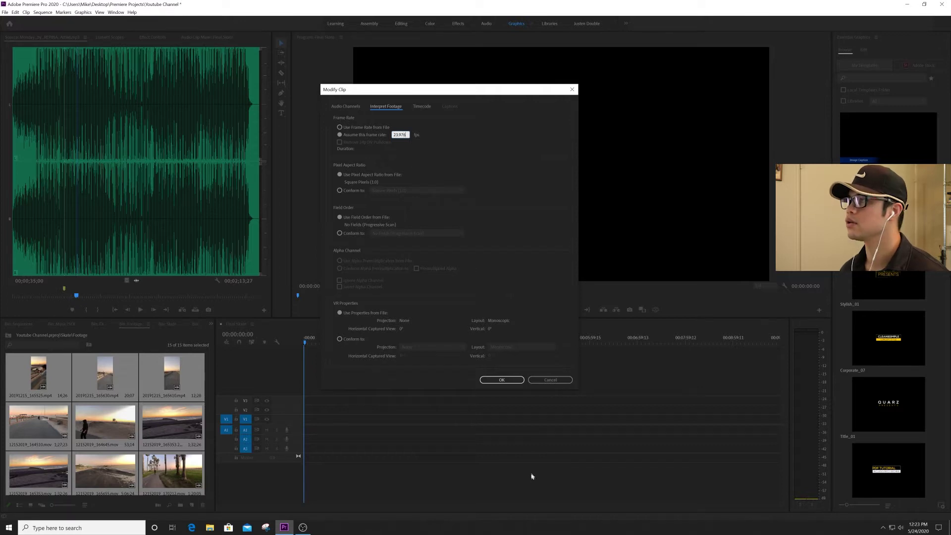
click(501, 380)
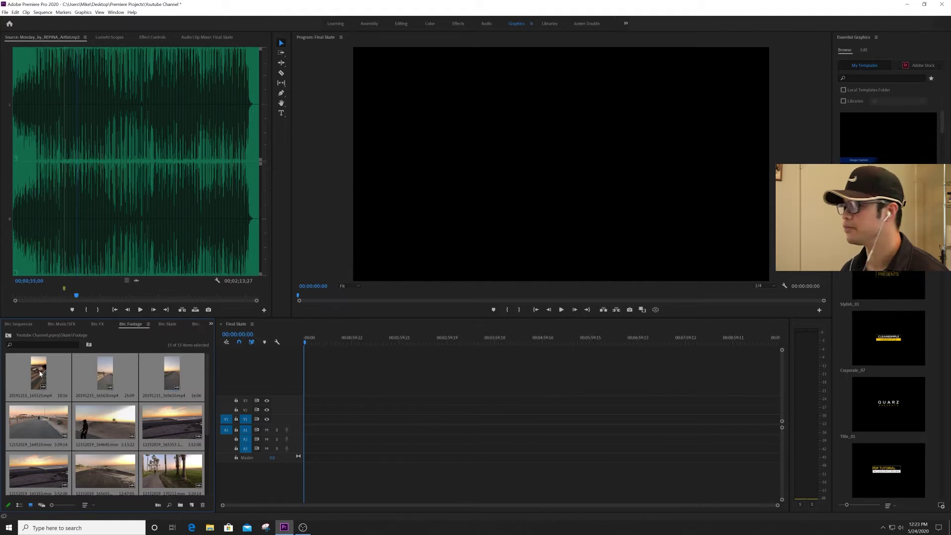
key(ctrl+shift+a)
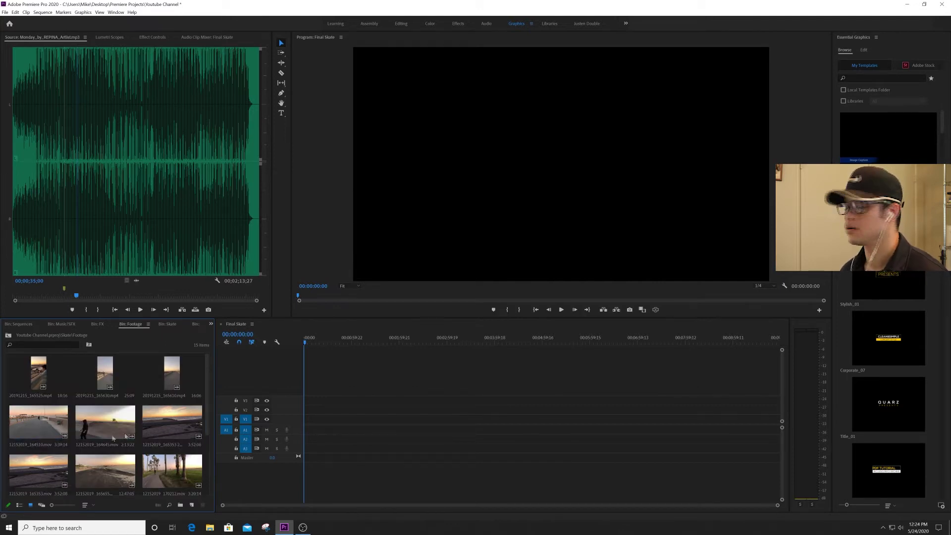
Step: Open the first .mov clip in the Source Monitor and preview its playback from about 00:01:18
click(48, 420)
double_click(48, 421)
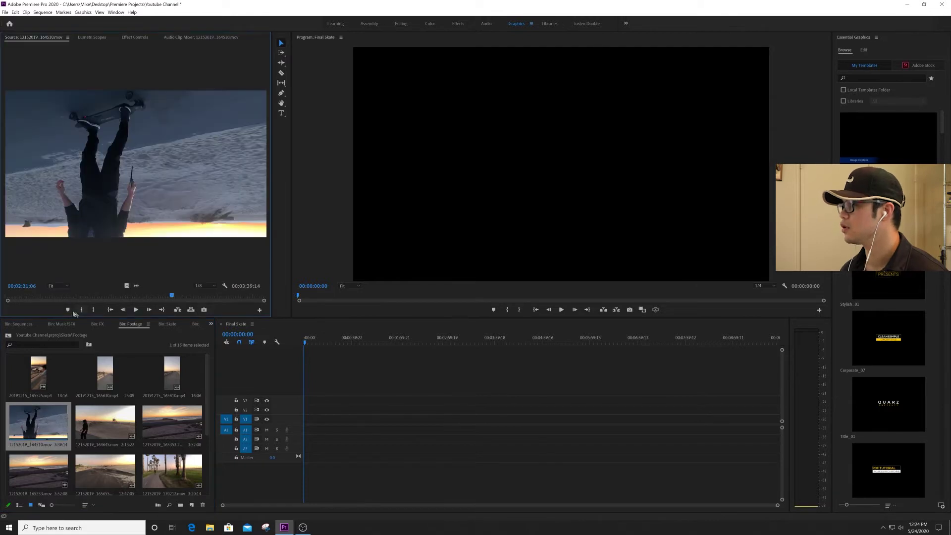
click(98, 298)
key(space)
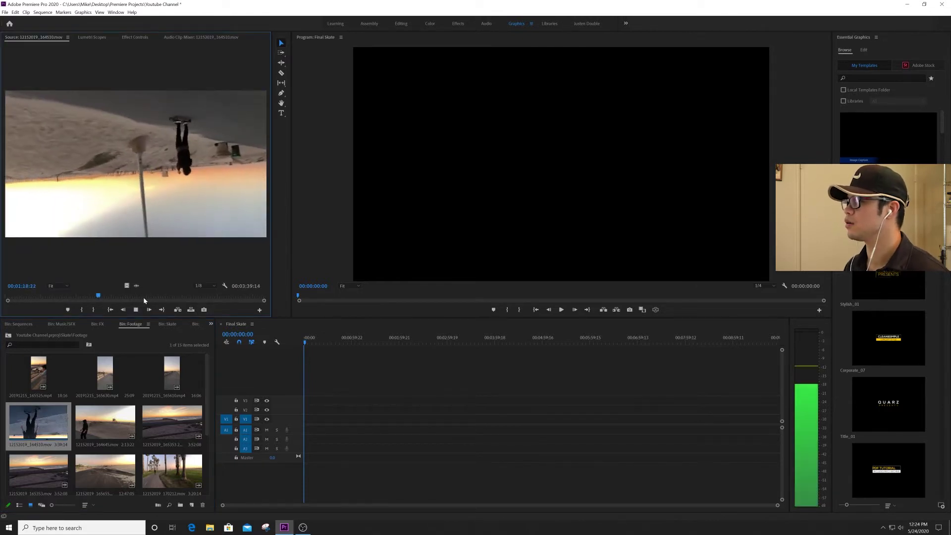
key(space)
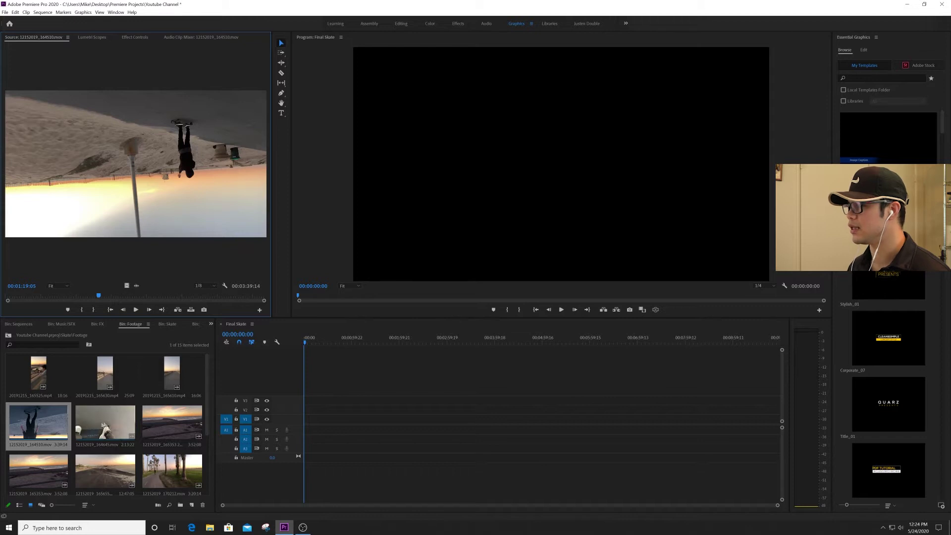
Step: Try to open the Source Settings of the first two .mov clips in the Footage bin
right_click(43, 423)
mouse_move(67, 137)
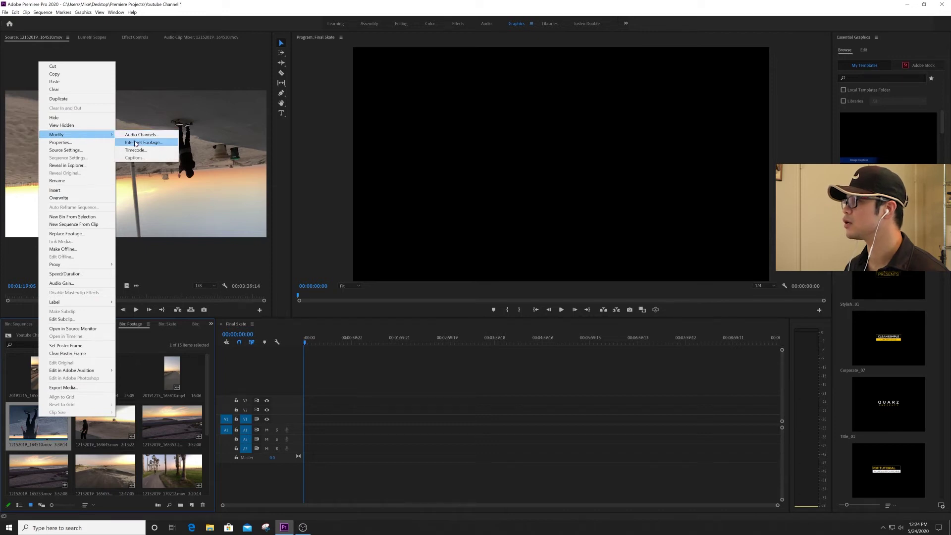
click(91, 149)
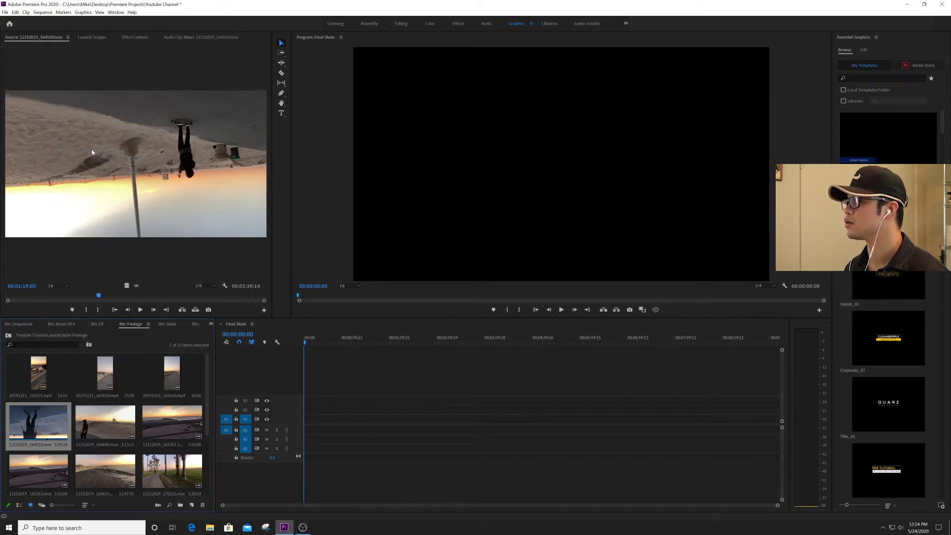
right_click(40, 421)
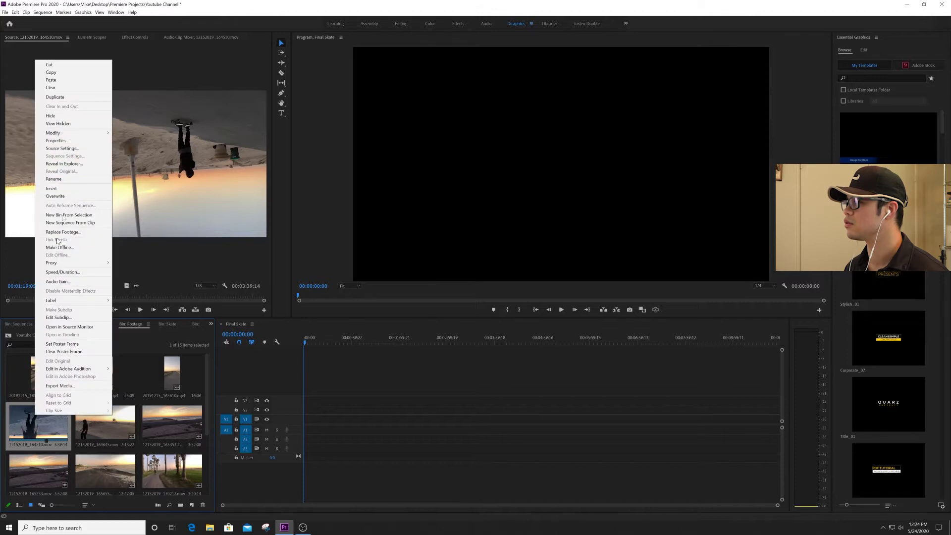
click(78, 148)
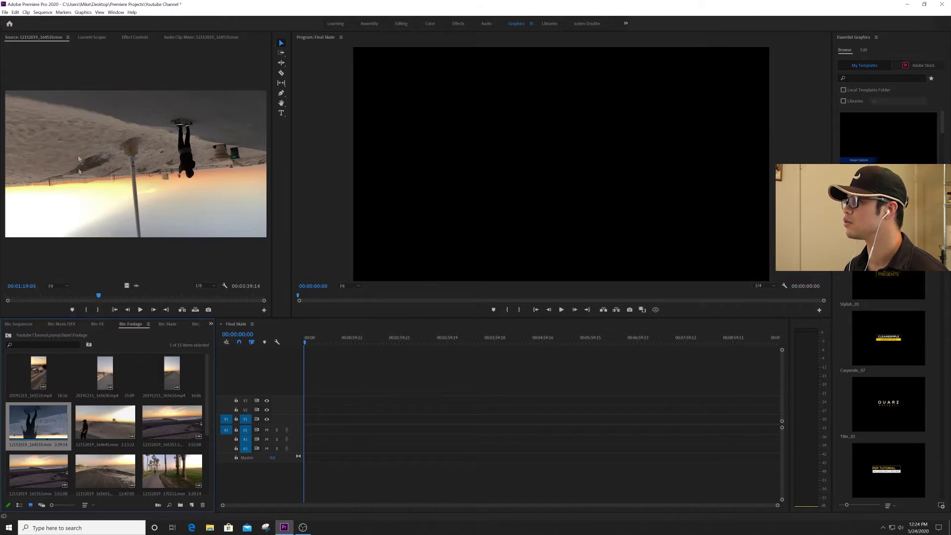
right_click(93, 425)
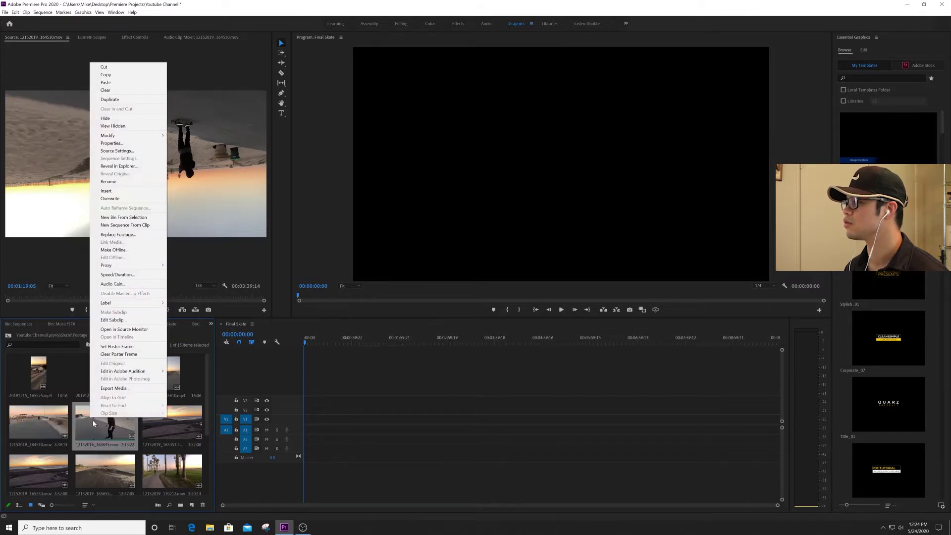
click(118, 154)
click(45, 423)
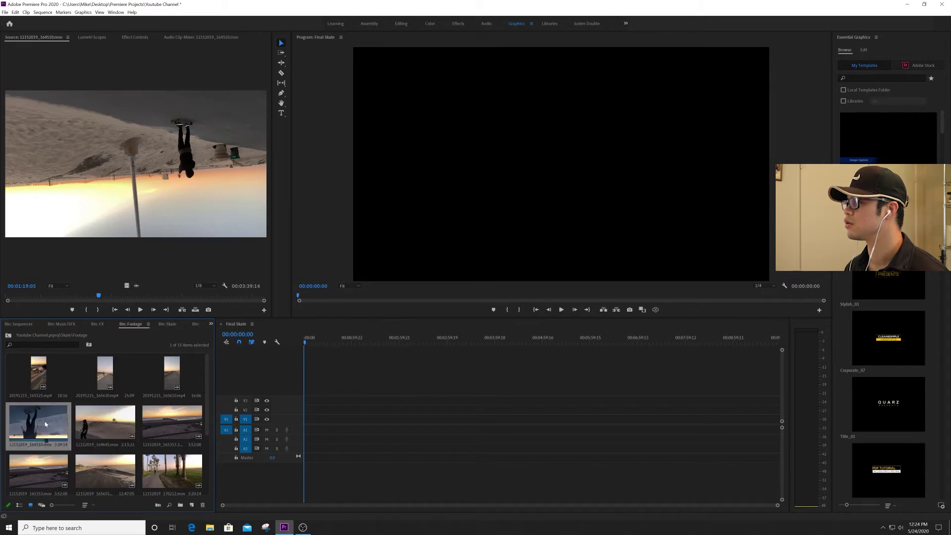
right_click(47, 417)
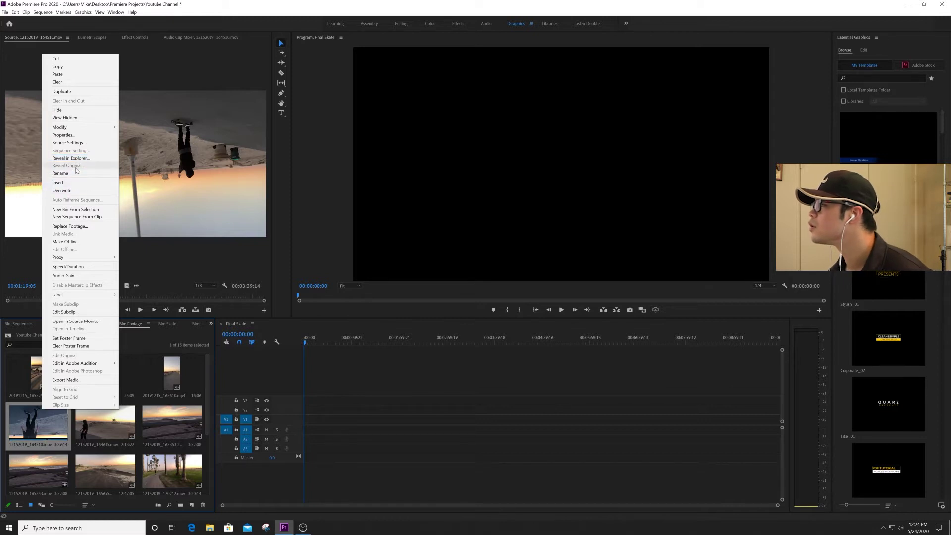
mouse_move(77, 131)
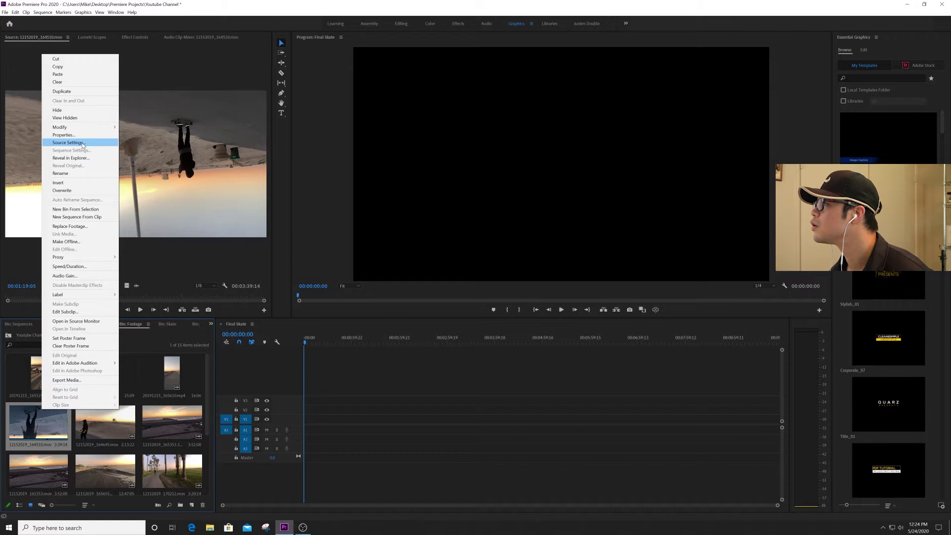
click(75, 144)
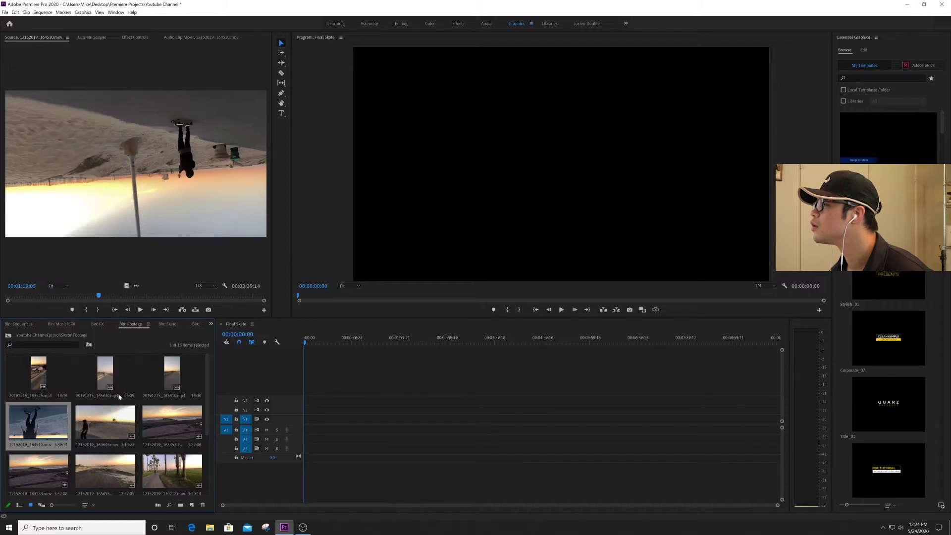
Step: Browse the Footage bin, and scrub and play the first .mov clip in the Source Monitor to find a usable skating segment
double_click(37, 423)
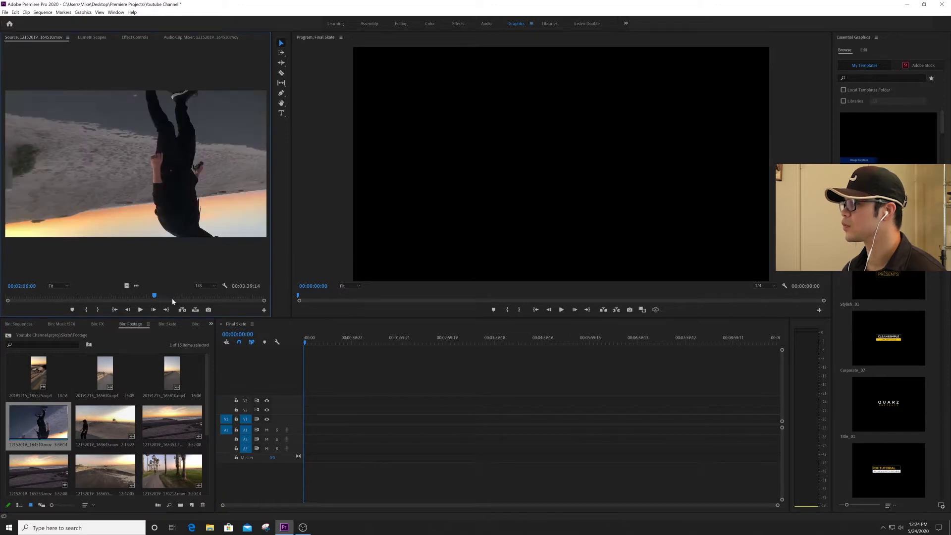
click(382, 396)
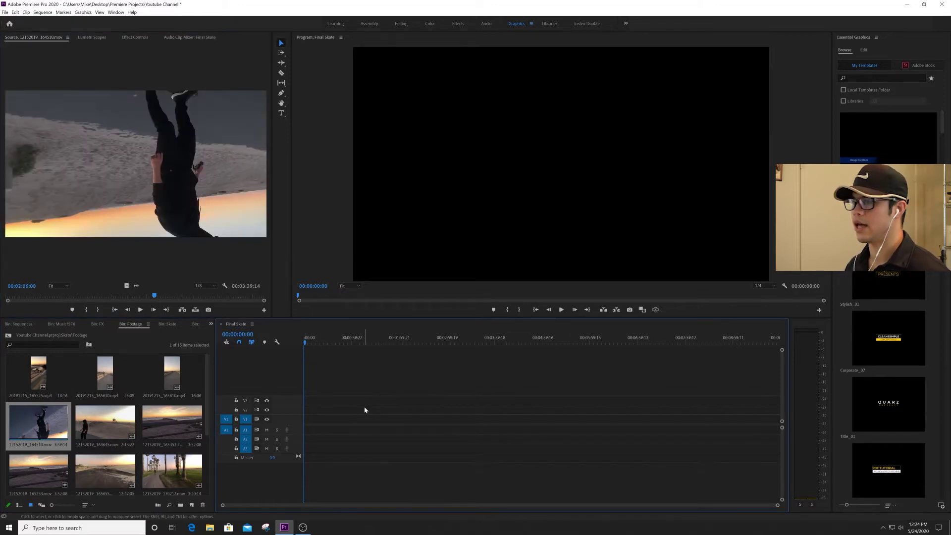
scroll(82, 428, down, 2)
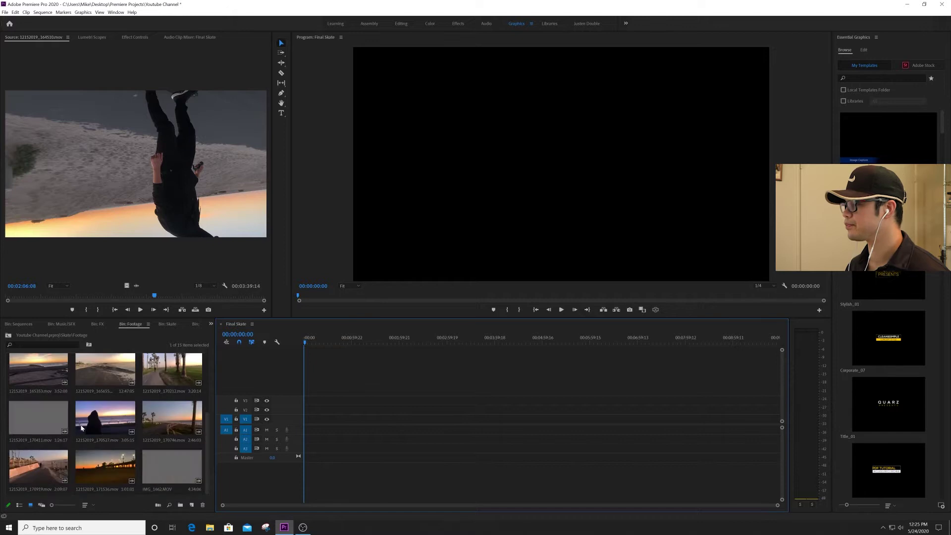
scroll(84, 428, up, 2)
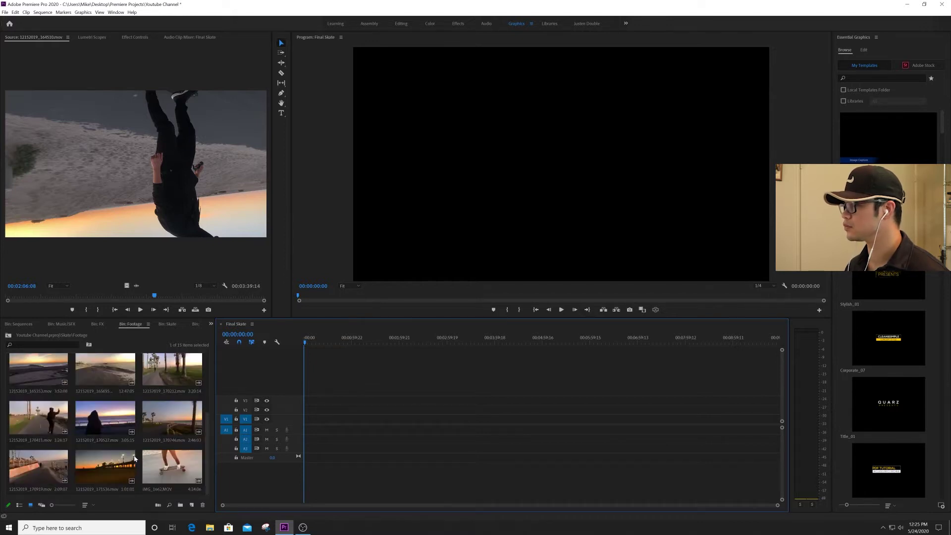
click(41, 422)
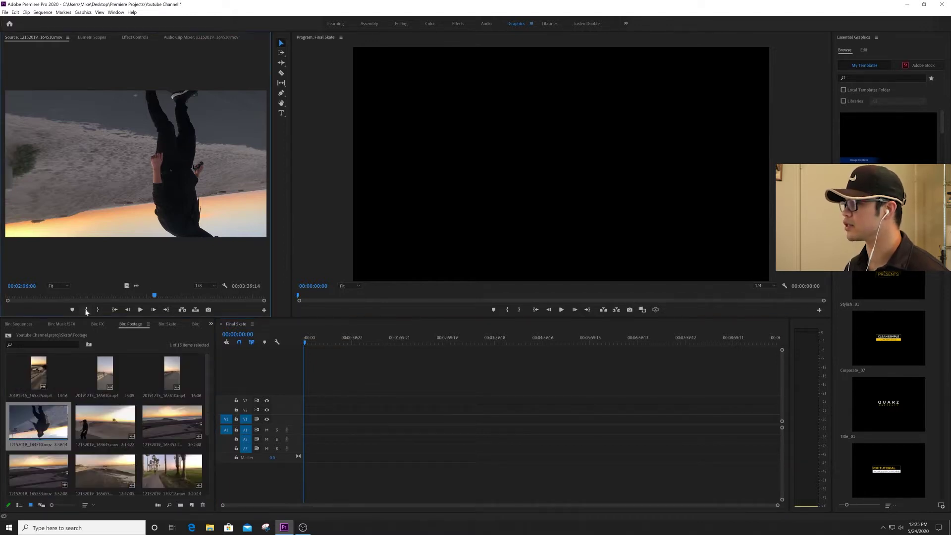
click(87, 296)
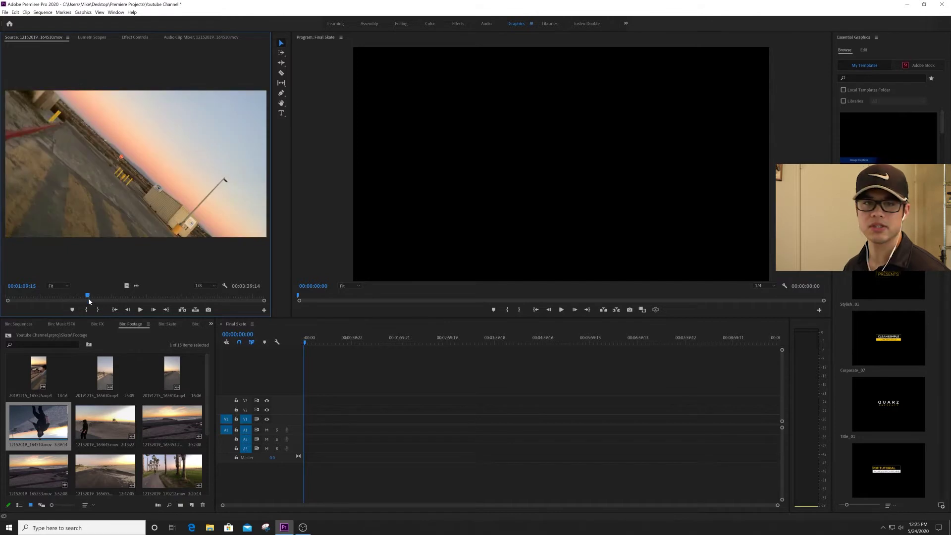
click(52, 296)
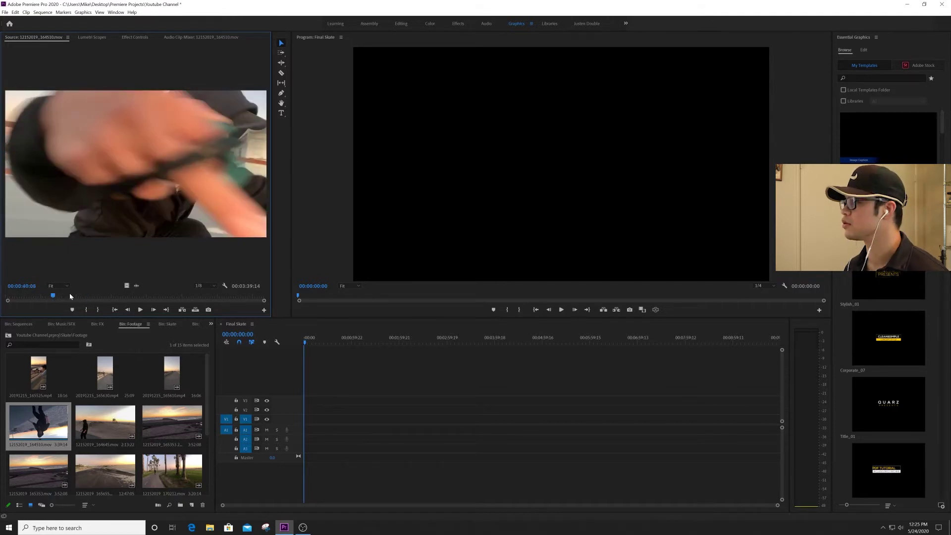
click(39, 296)
key(space)
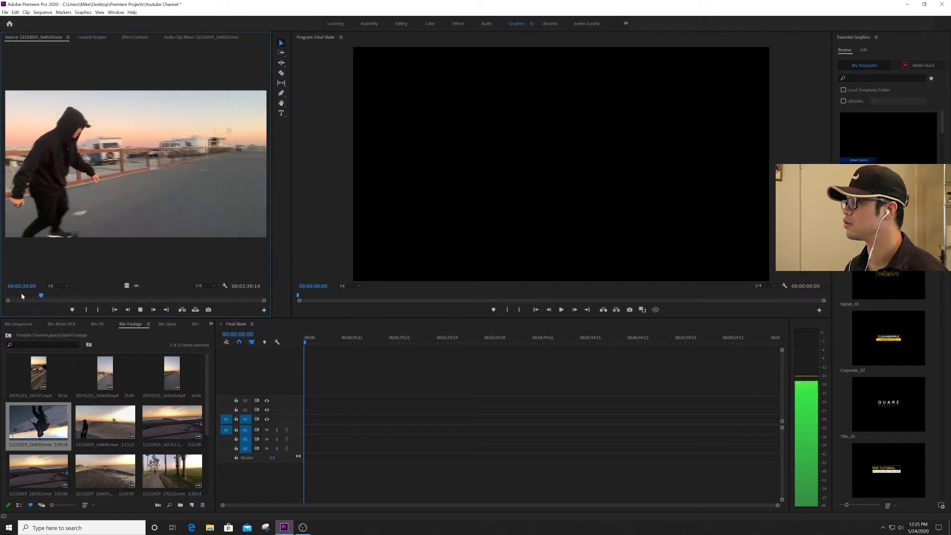
click(23, 295)
key(space)
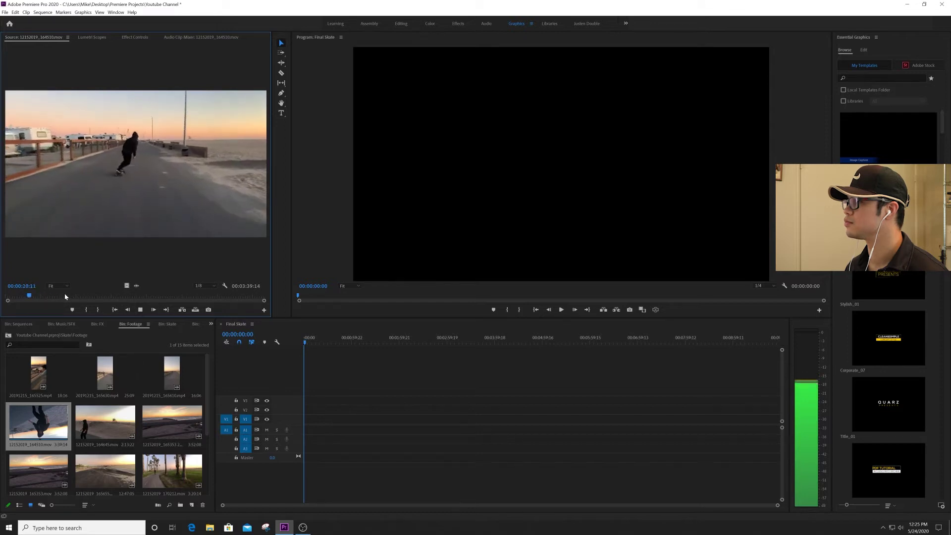
key(space)
Step: Mark the first .mov clip from 00:00:22:01 to 00:00:27:08 and place that segment at the start of V1, keeping the existing sequence settings
mouse_move(31, 298)
mouse_down()
mouse_move(41, 297)
mouse_move(31, 298)
mouse_up()
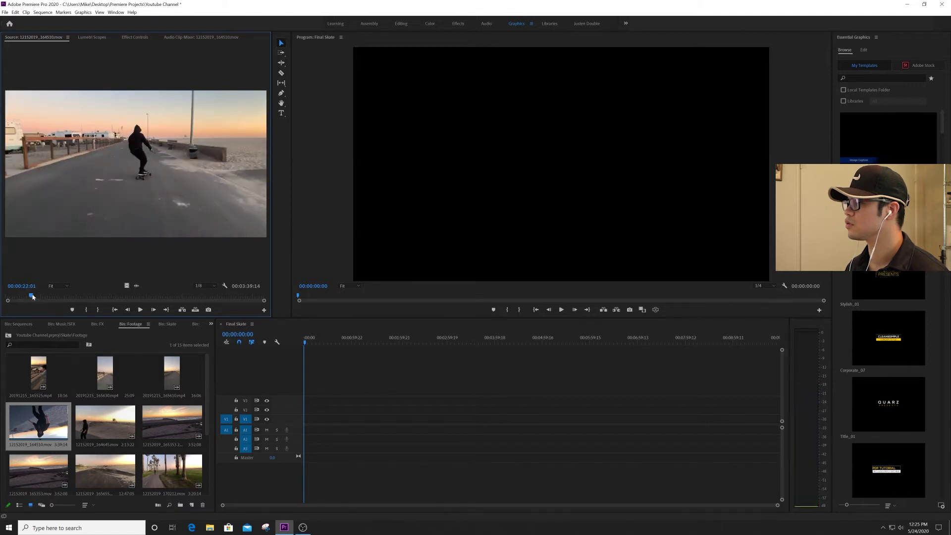
key(i)
drag(31, 297, 36, 295)
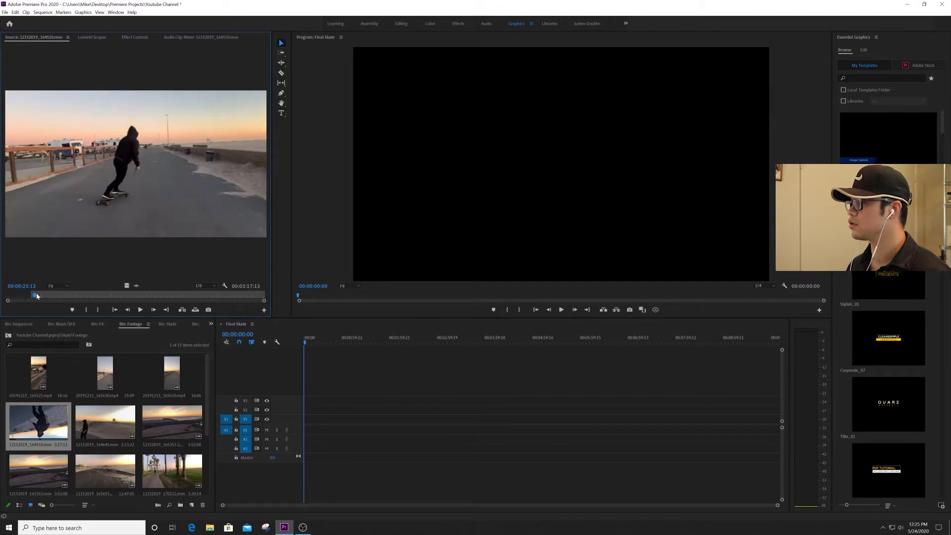
key(space)
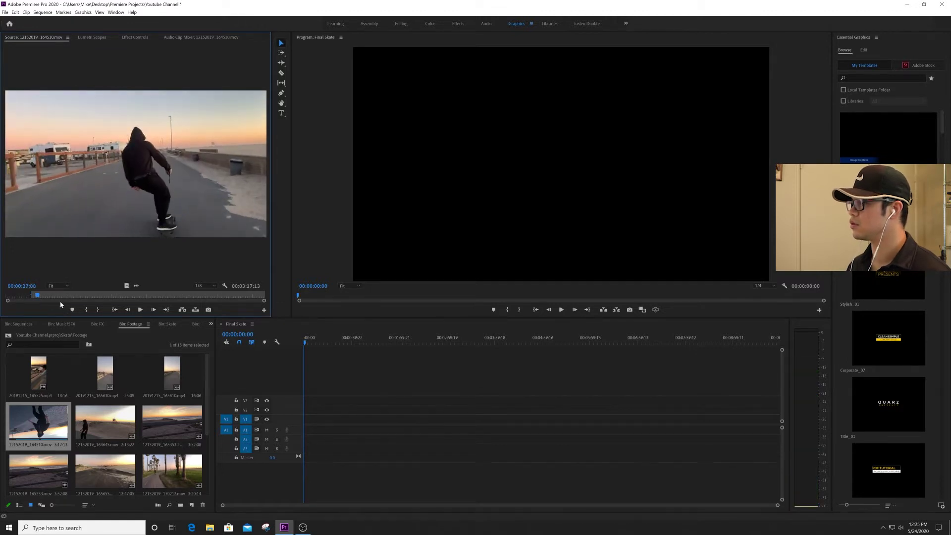
key(o)
drag(134, 214, 305, 420)
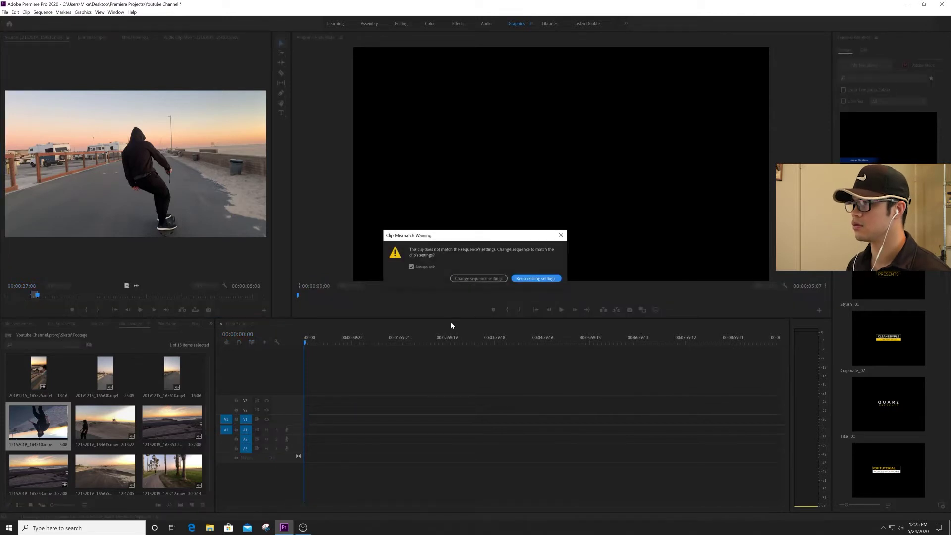
click(519, 280)
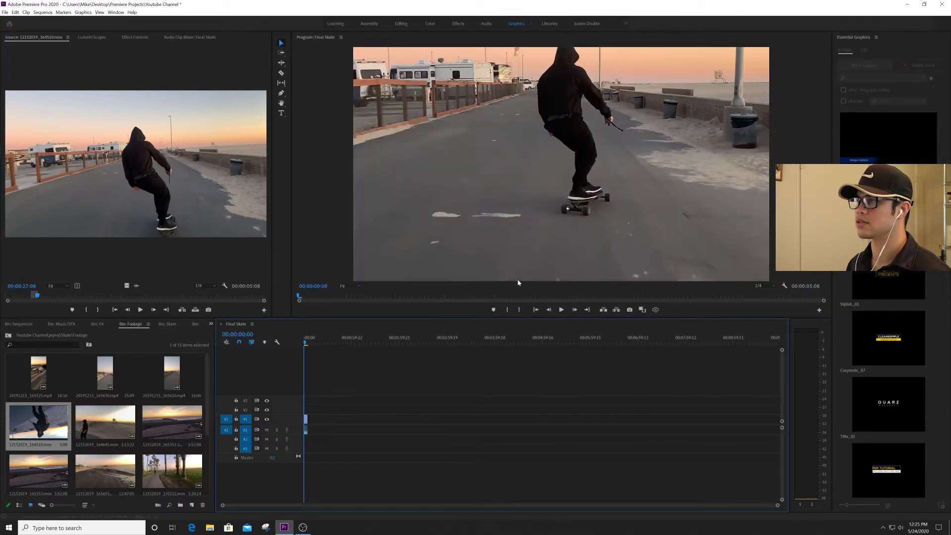
Step: Set the scale of the first clip on V1 to 50 and play the sequence to preview the framing
click(306, 421)
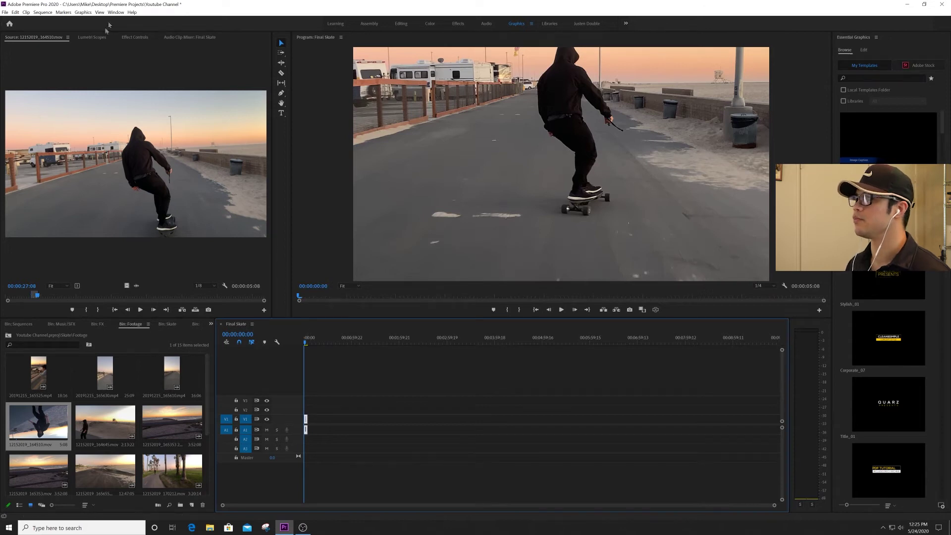
click(143, 36)
drag(84, 82, 67, 83)
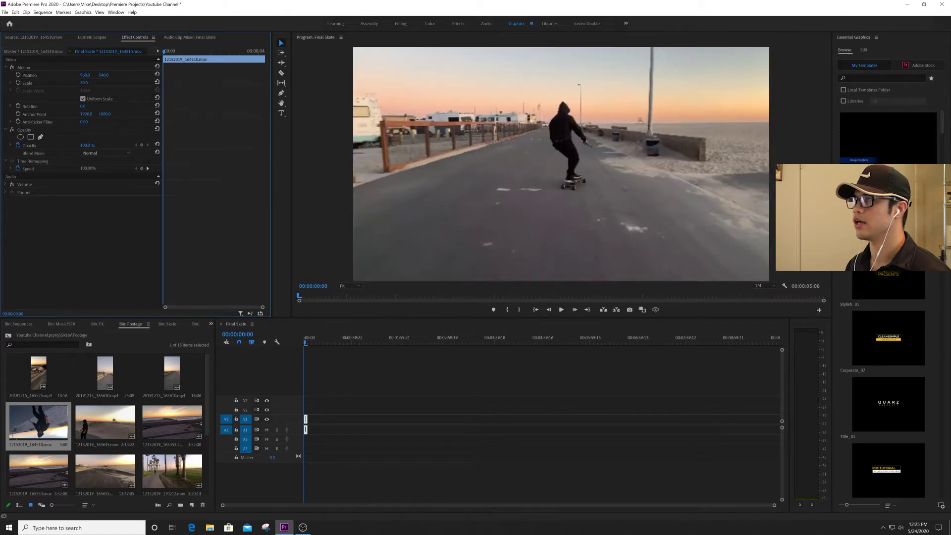
key(space)
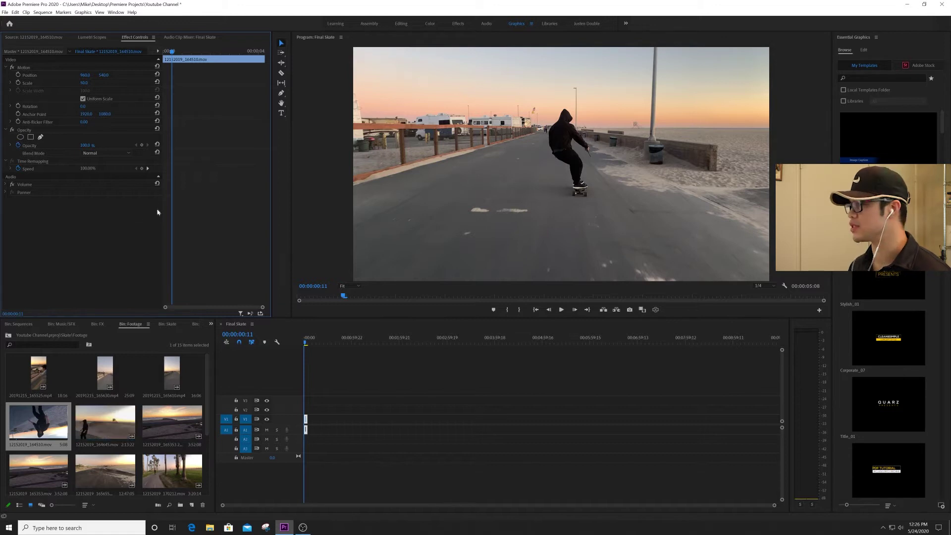
Step: Review the first .mov clip in the Source Monitor past the used segment and mark an In point just after 00:00:38:12
click(34, 37)
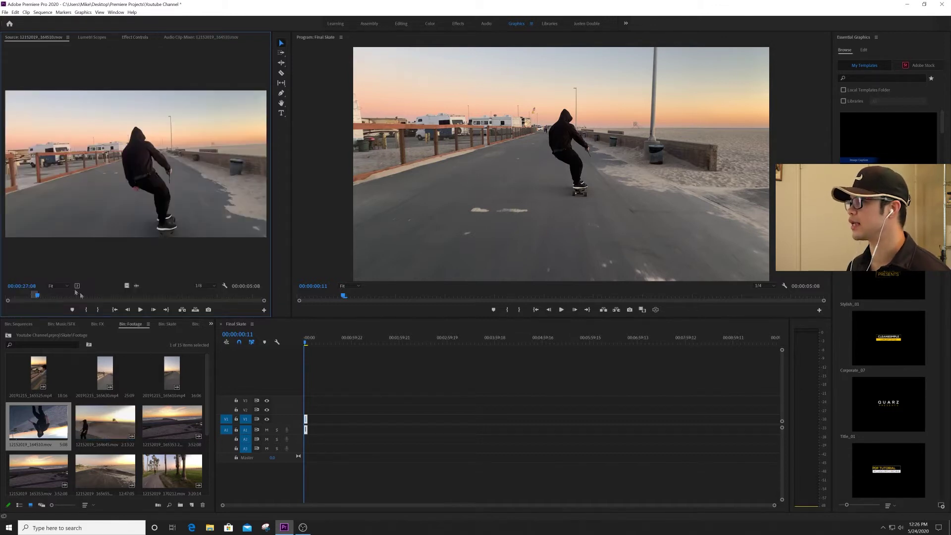
click(47, 296)
drag(47, 296, 49, 296)
key(space)
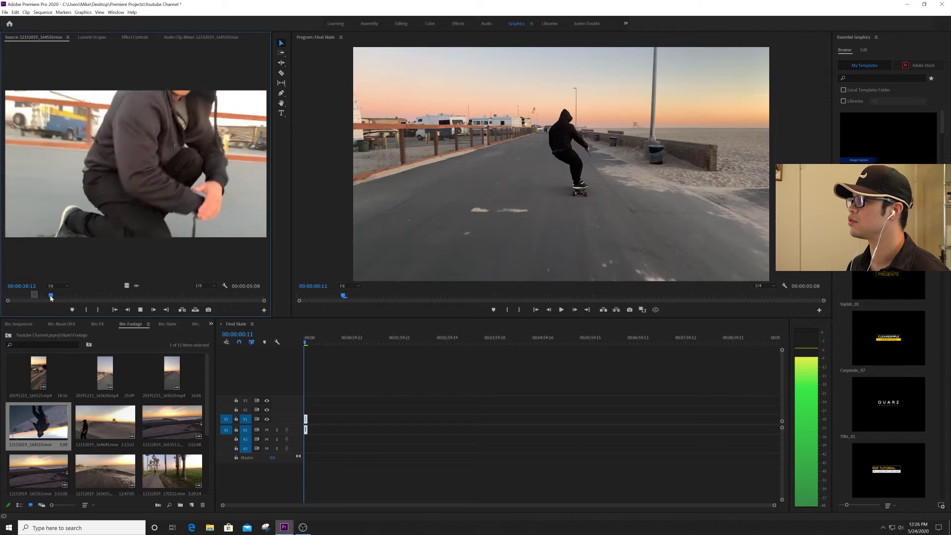
key(space)
key(ctrl+shift+x)
key(space)
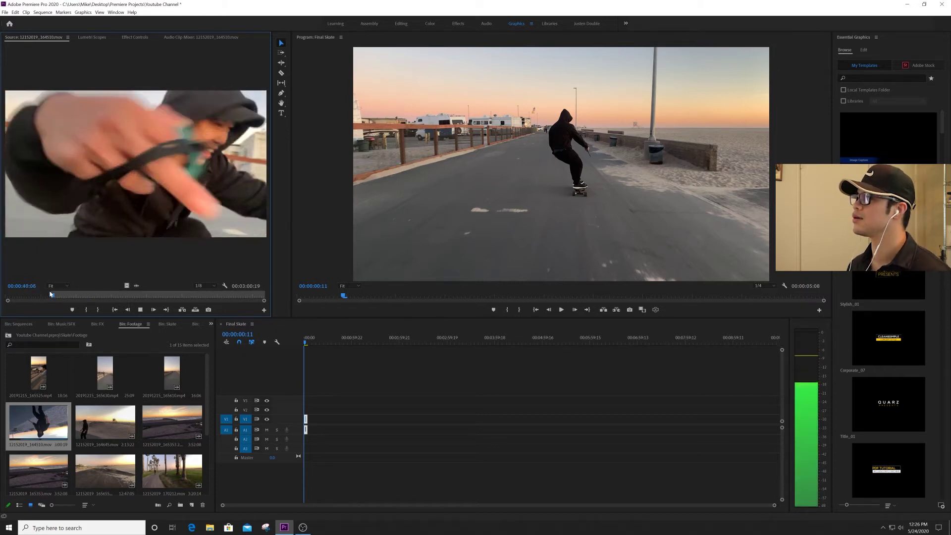
Step: Mark the Out point at 00:00:39:19 and place the segment directly after the first clip on V1
click(50, 296)
click(48, 297)
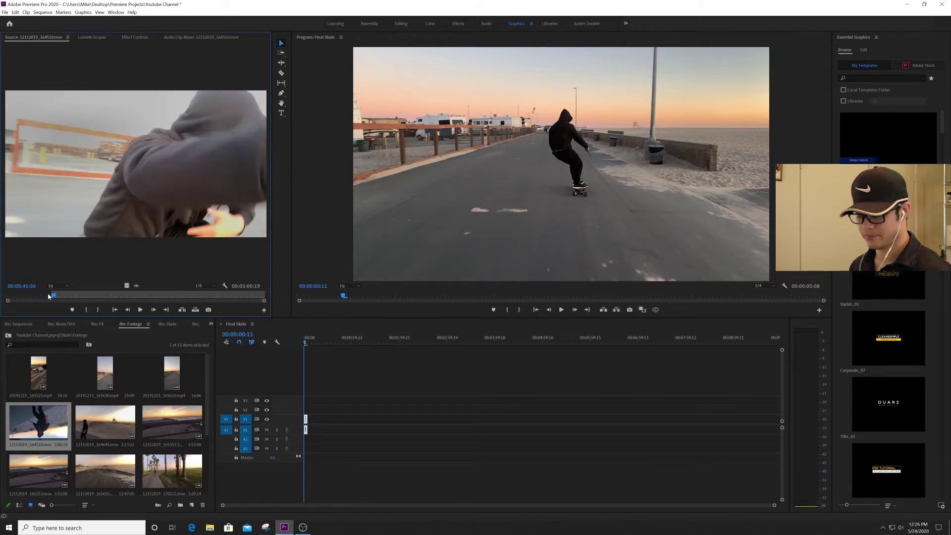
click(48, 296)
key(space)
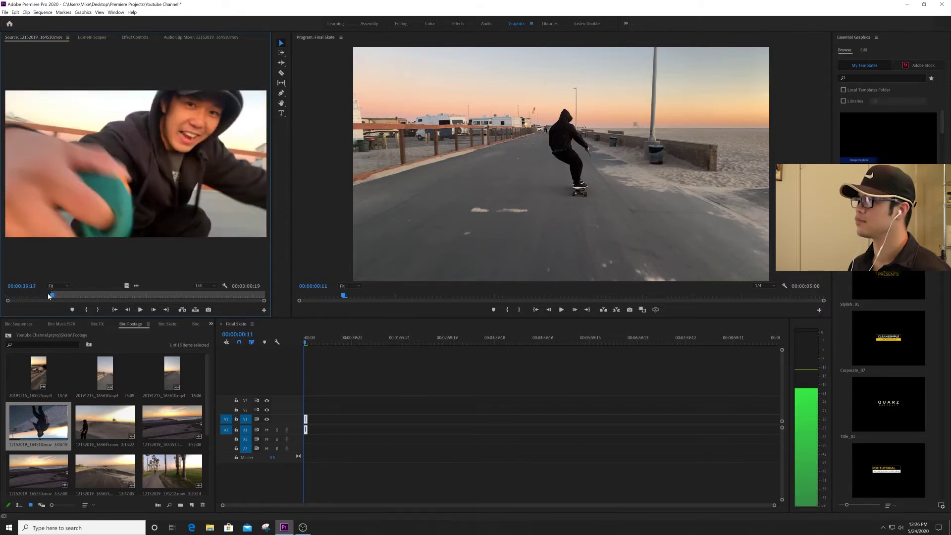
key(o)
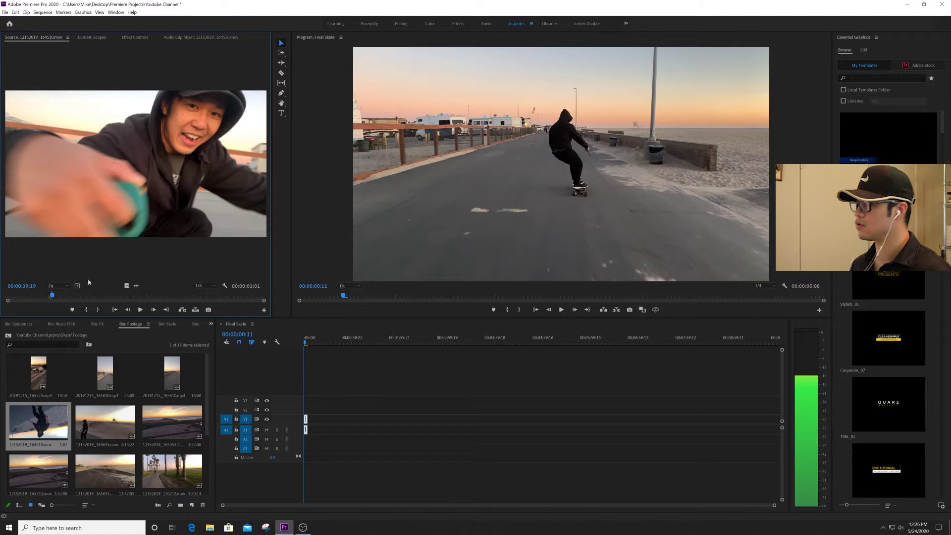
drag(127, 287, 312, 429)
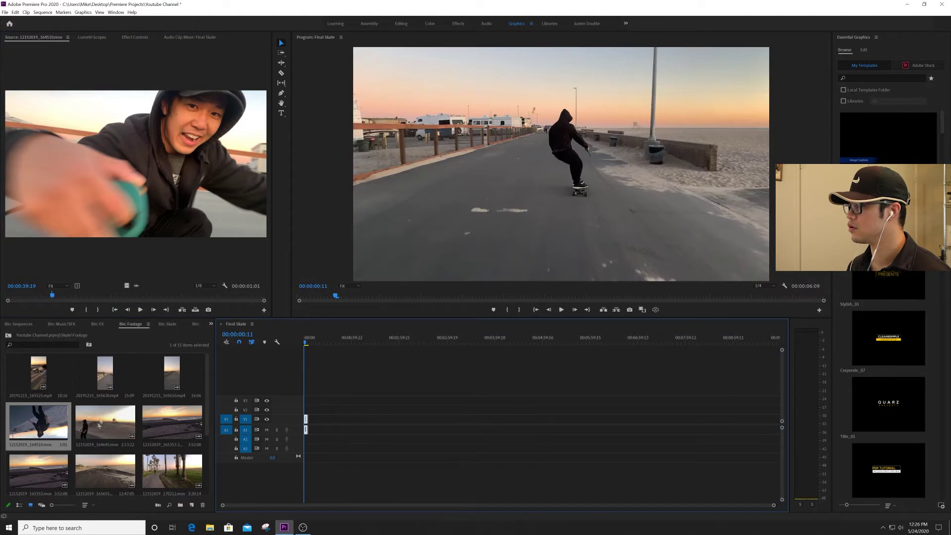
Step: Scrub and play the first .mov clip around 00:00:55 to 00:01:03 to find the next skating segment
click(75, 296)
key(space)
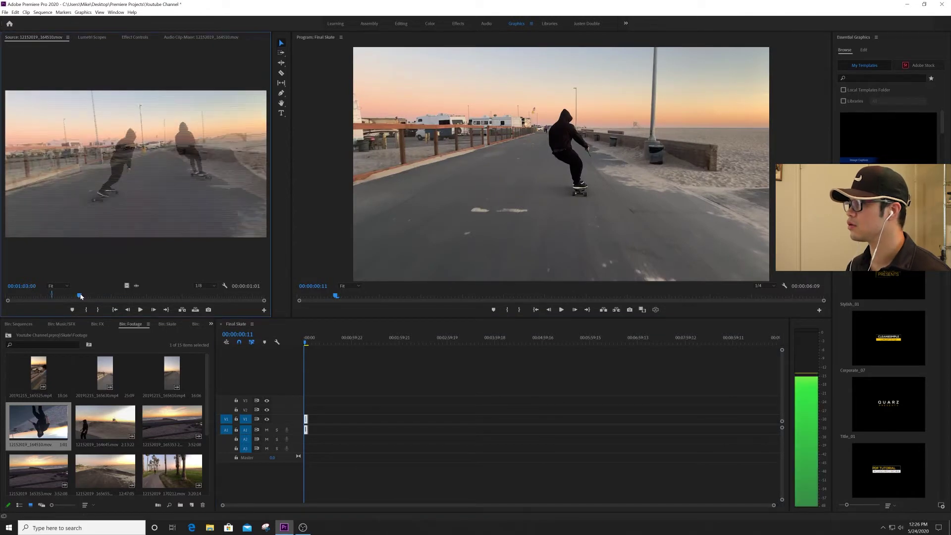
click(72, 296)
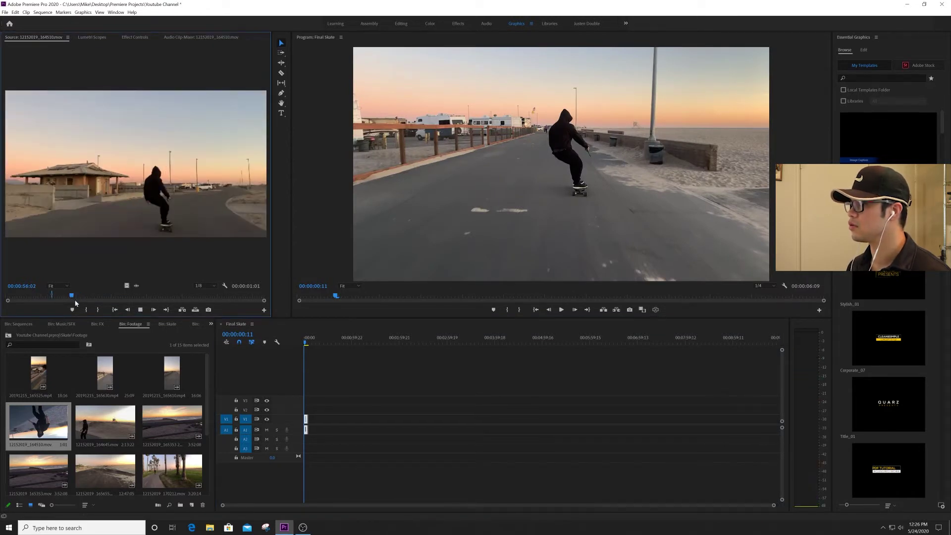
click(112, 296)
drag(112, 296, 134, 297)
drag(137, 295, 74, 297)
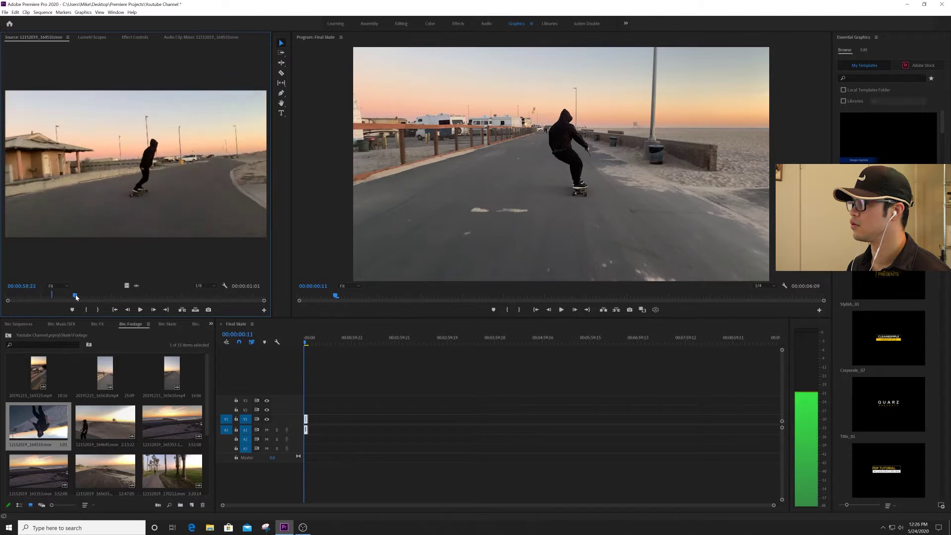
key(space)
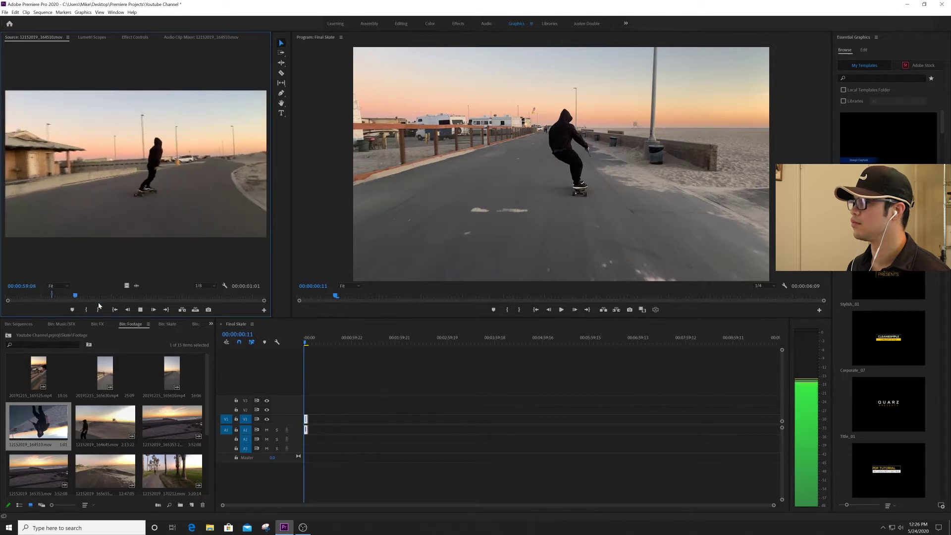
click(71, 295)
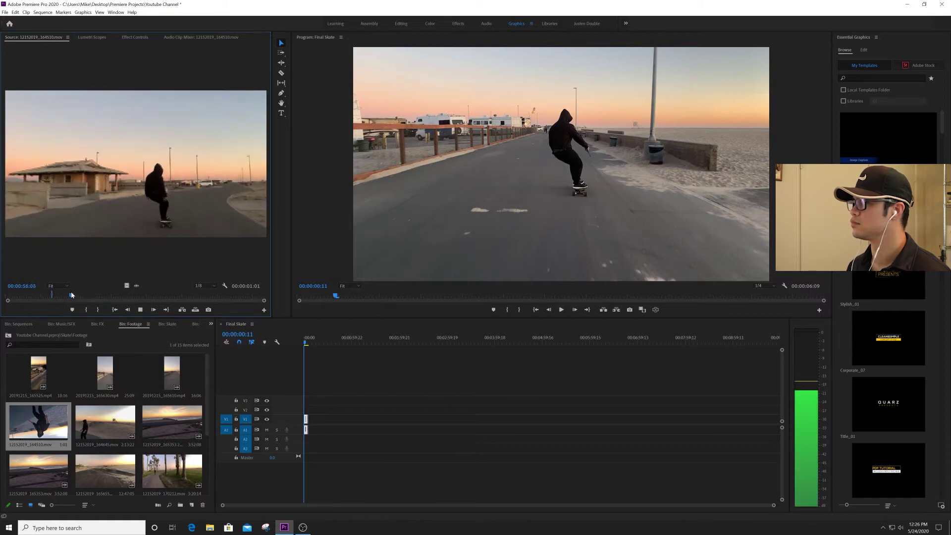
click(67, 296)
click(71, 296)
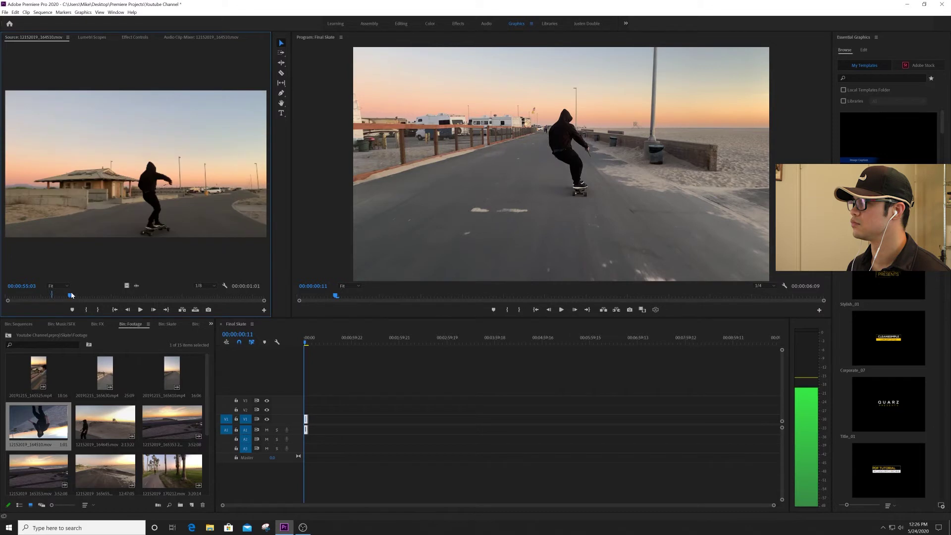
Step: Mark a 00:00:10:10 segment of the first .mov clip ending at 00:01:03:15 and place it after the second clip on V1
click(67, 296)
click(69, 296)
key(i)
key(space)
key(space)
drag(70, 296, 79, 297)
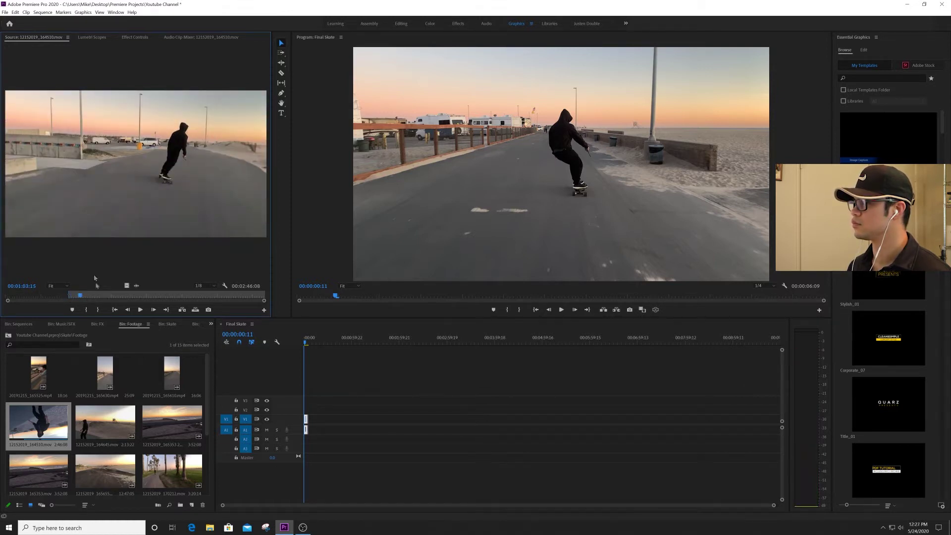
key(o)
drag(133, 189, 355, 452)
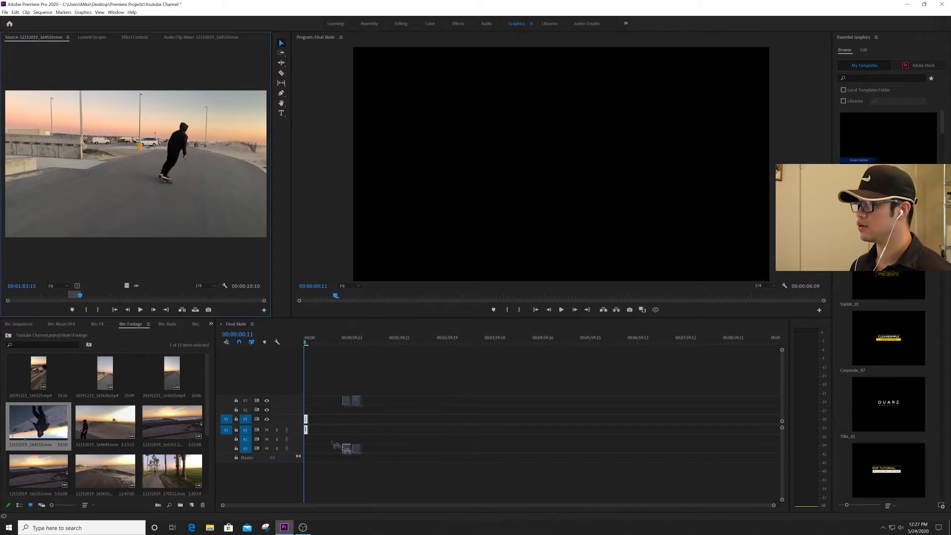
drag(317, 423, 312, 424)
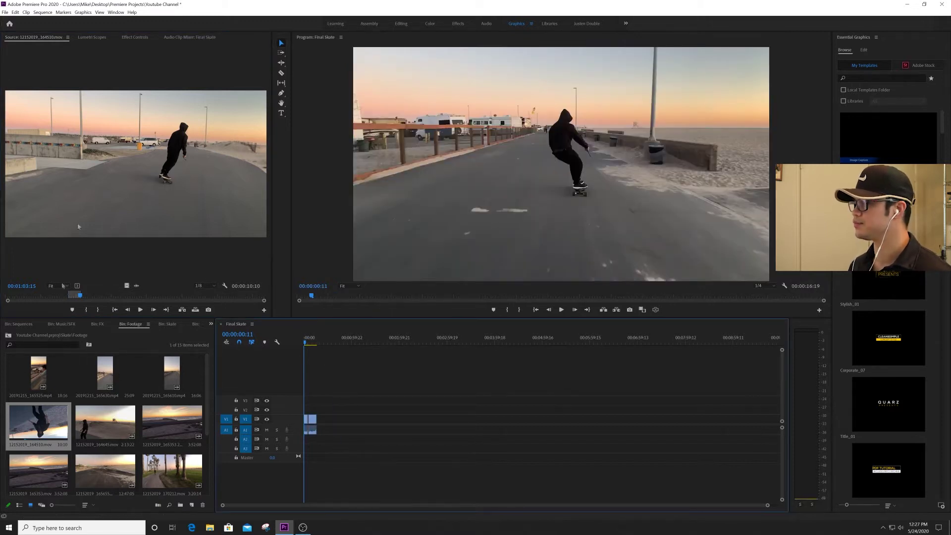
Step: Mark the first .mov clip from 00:02:54:13 to 00:02:58:17 and place that segment at the end of the clips on V1
drag(85, 293, 191, 296)
key(space)
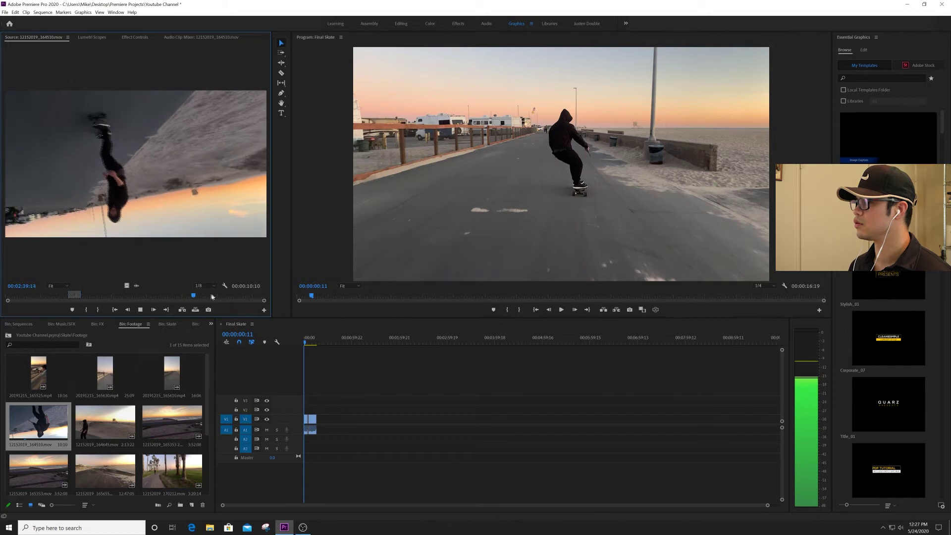
click(211, 296)
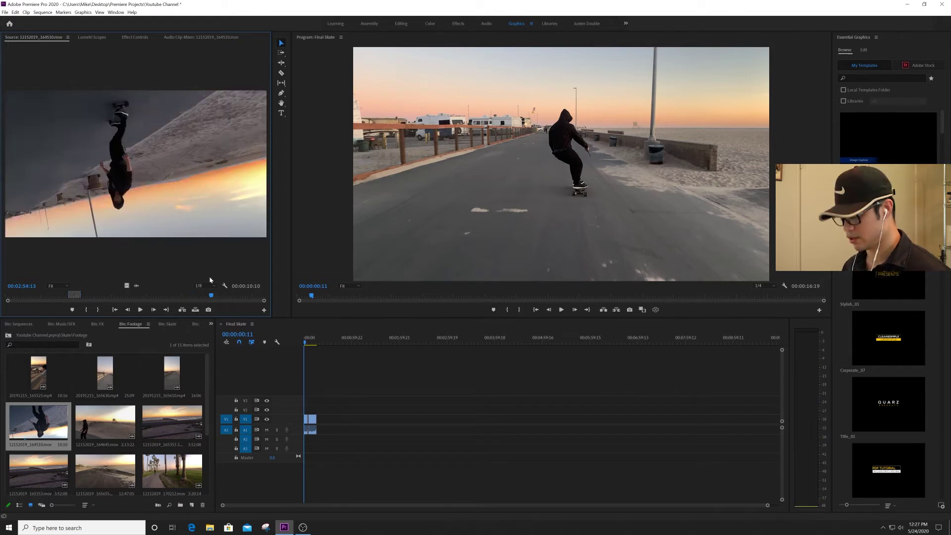
key(space)
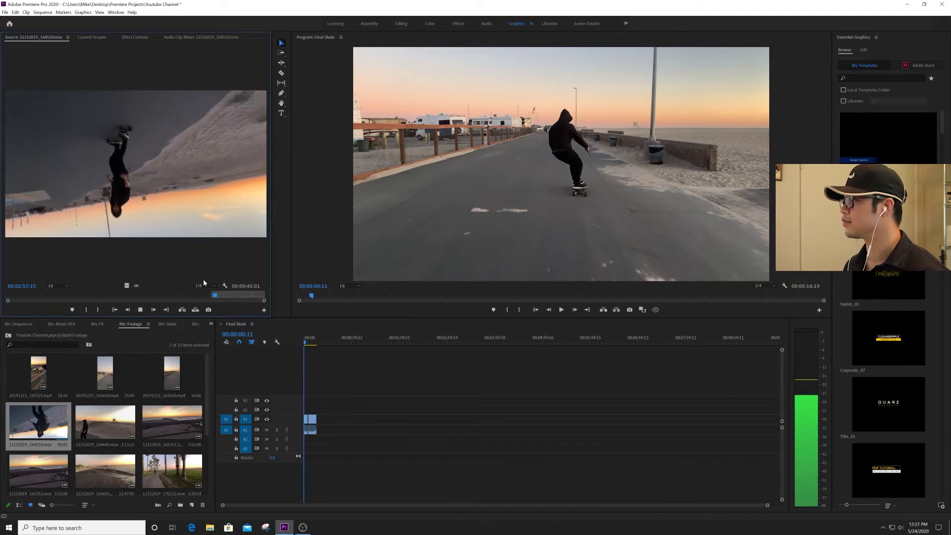
key(space)
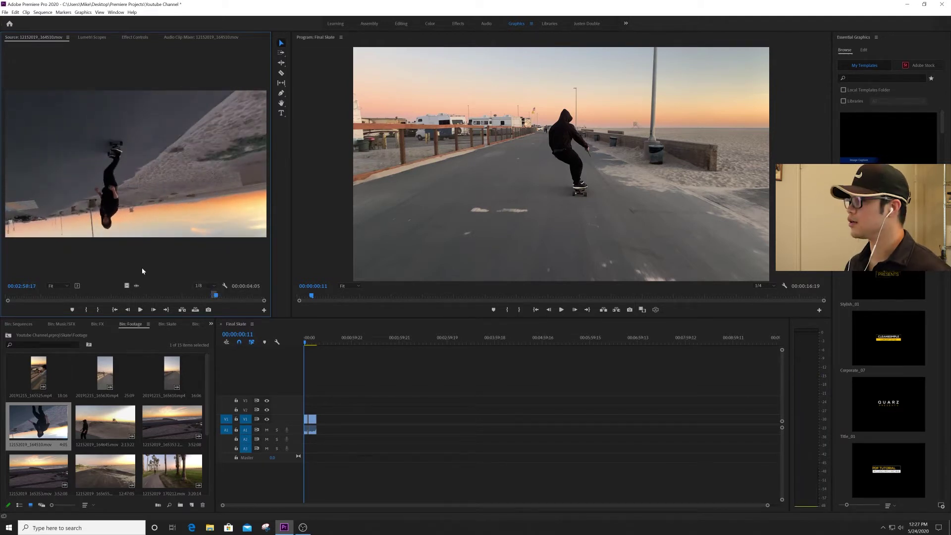
drag(162, 222, 339, 401)
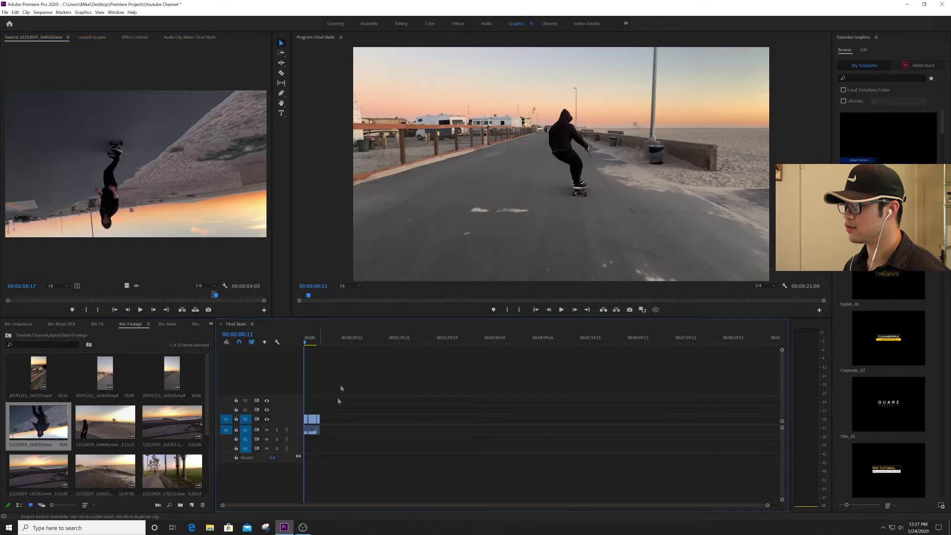
Step: Preview the first .mov clip in the Source Monitor from about 00:03:12 for more usable footage
click(233, 296)
key(space)
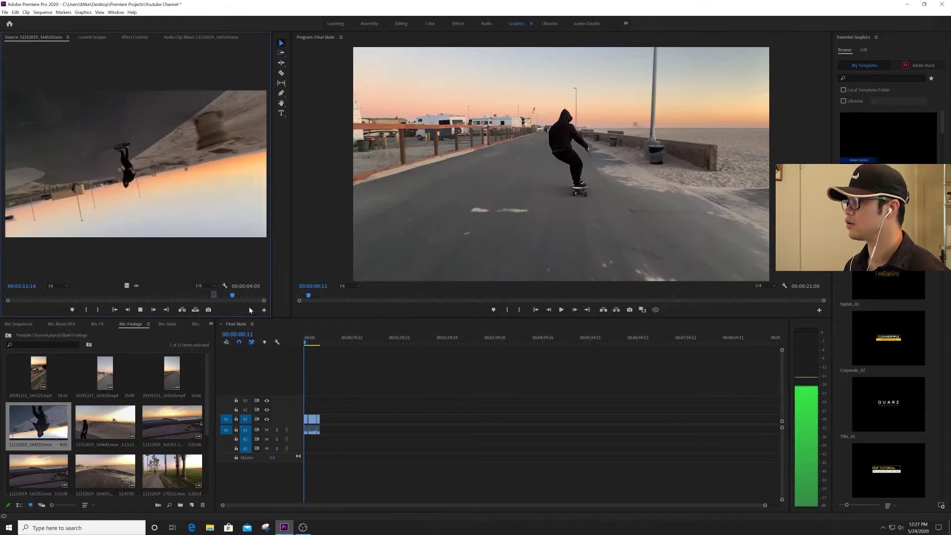
key(space)
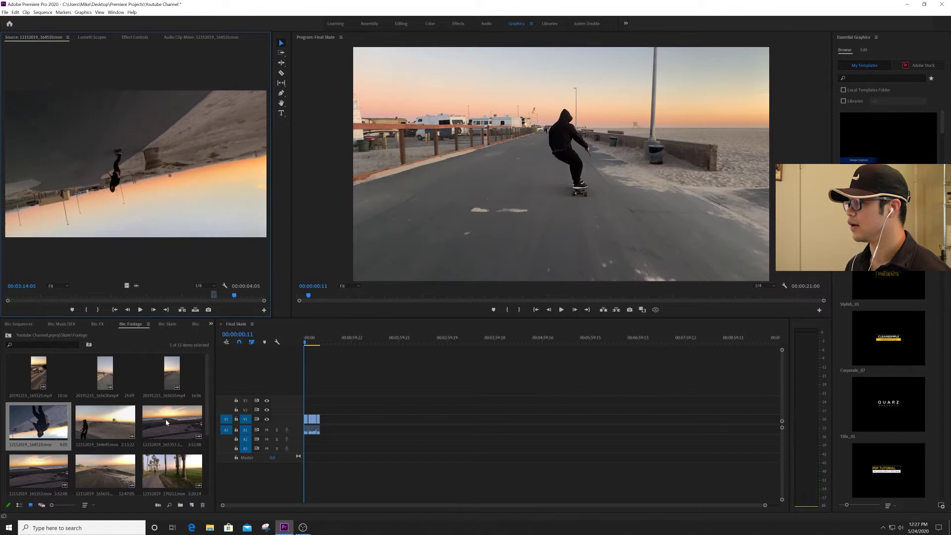
Step: Open the second .mov clip, mark it from 00:01:00:22 to 00:01:04:22, and place that segment at the end of the clips on V1
double_click(120, 425)
key(space)
key(space)
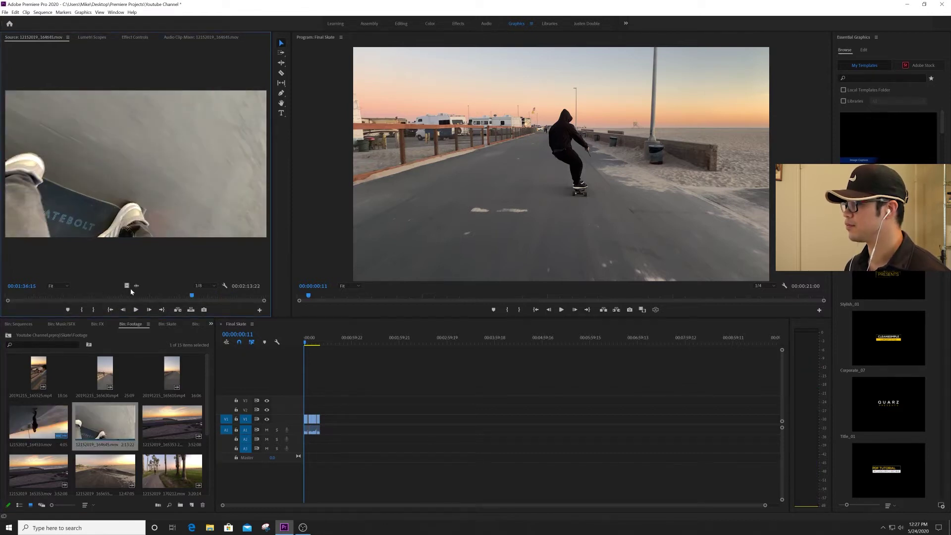
click(133, 297)
key(space)
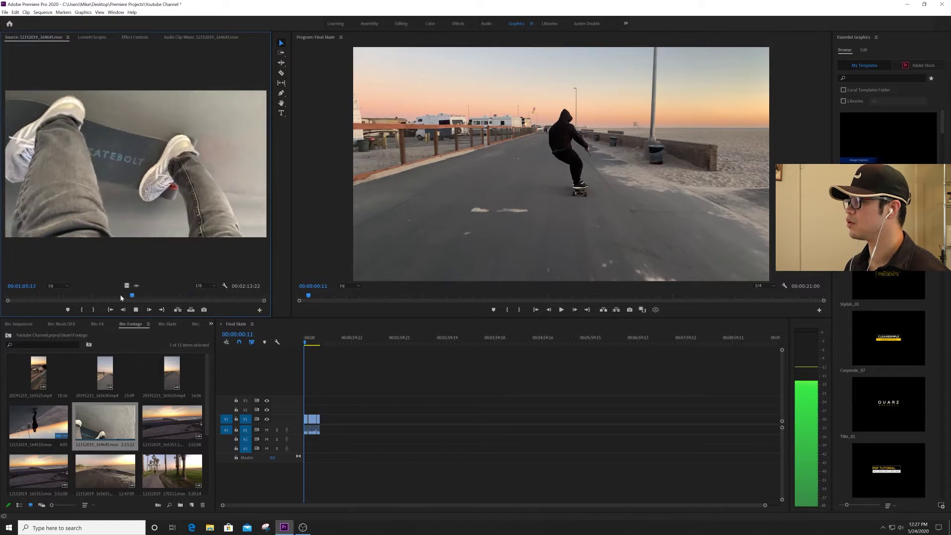
click(123, 297)
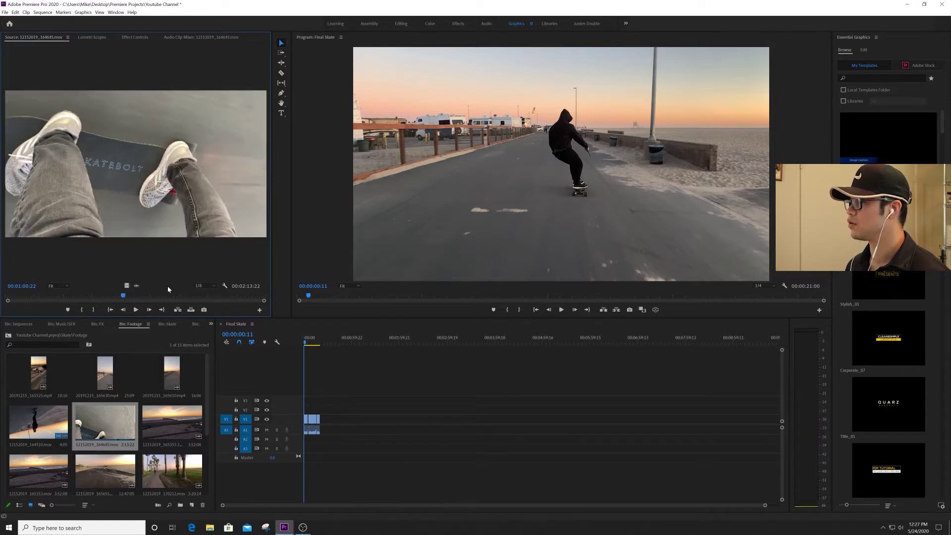
key(i)
key(space)
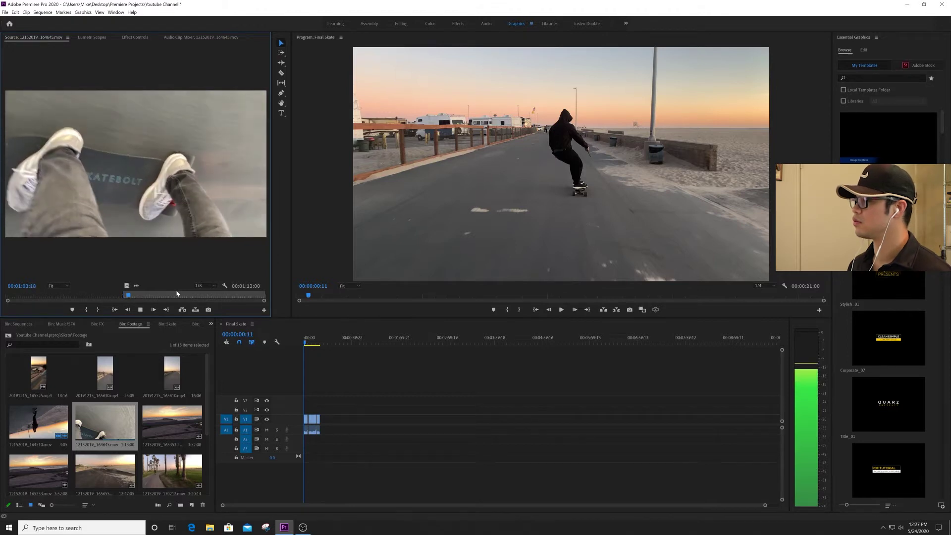
key(o)
key(space)
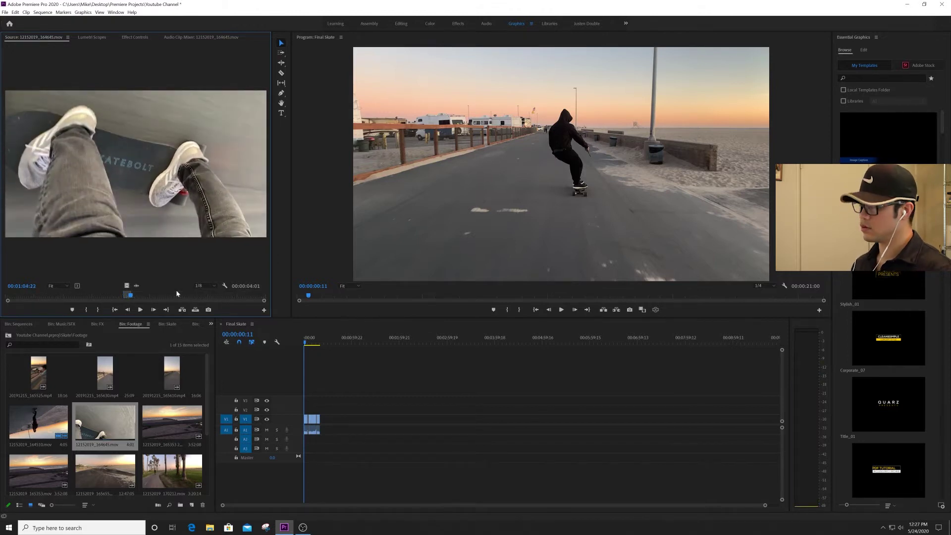
drag(160, 188, 336, 413)
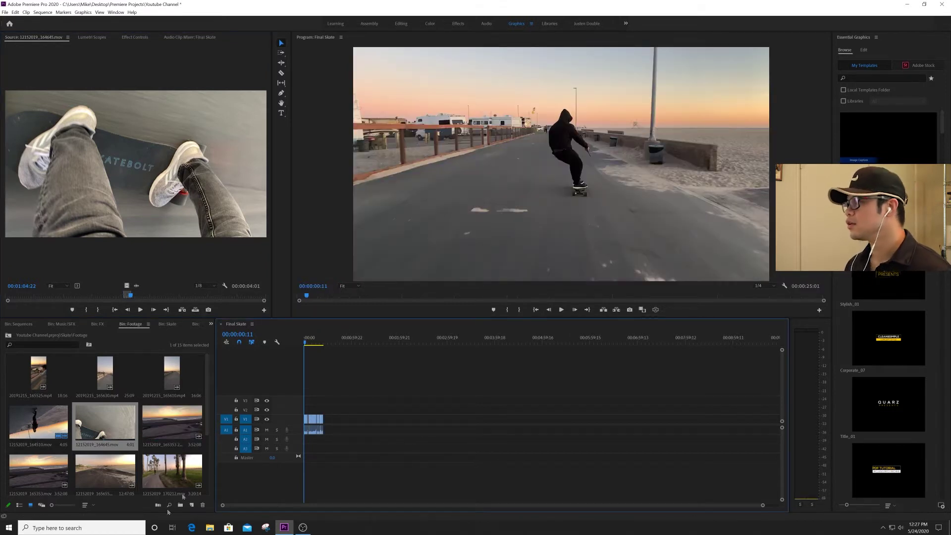
Step: Check the second .mov clip around 00:01:44, and open the third .mov clip at about 00:02:00
click(208, 296)
key(space)
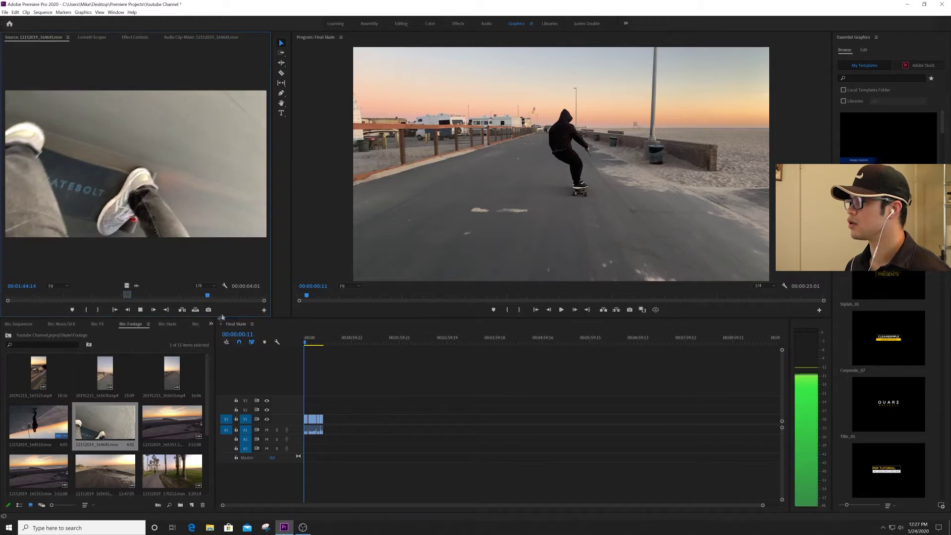
double_click(172, 422)
key(space)
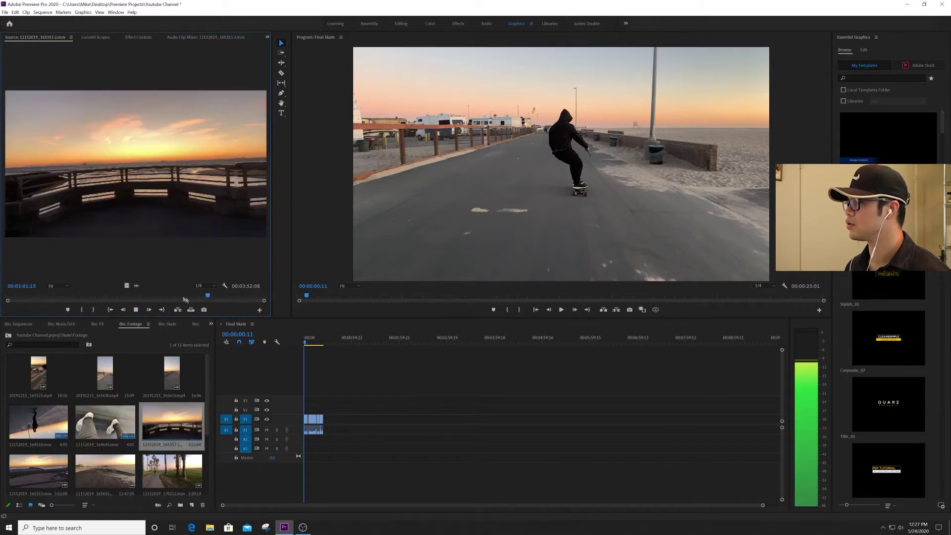
click(164, 296)
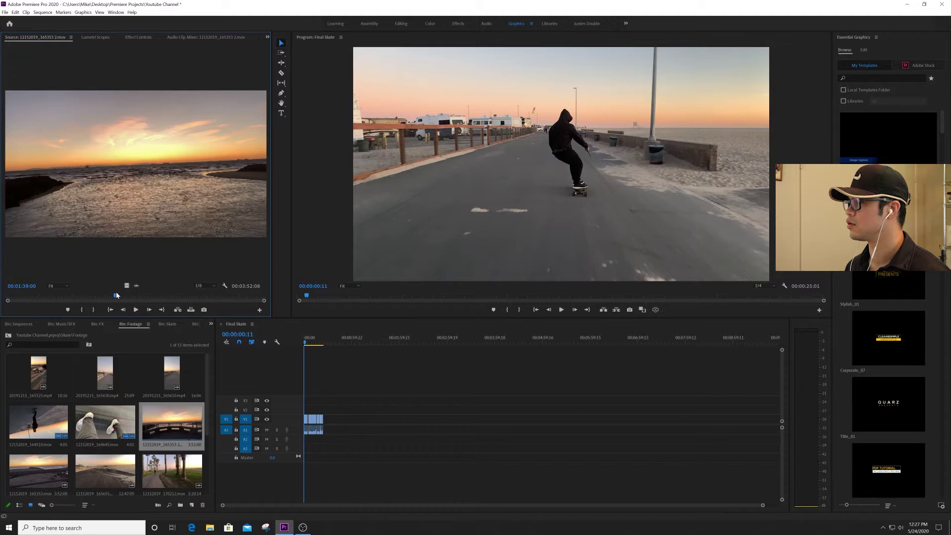
click(116, 296)
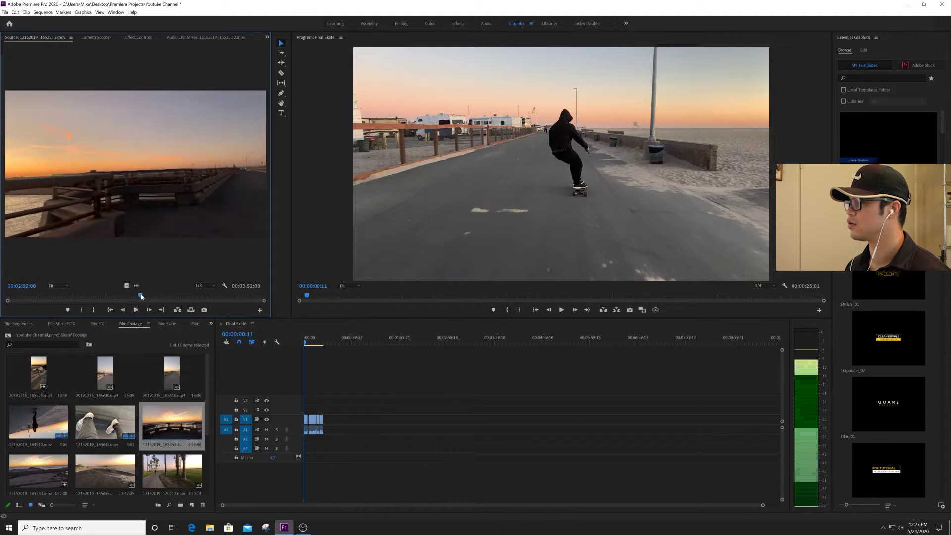
click(141, 295)
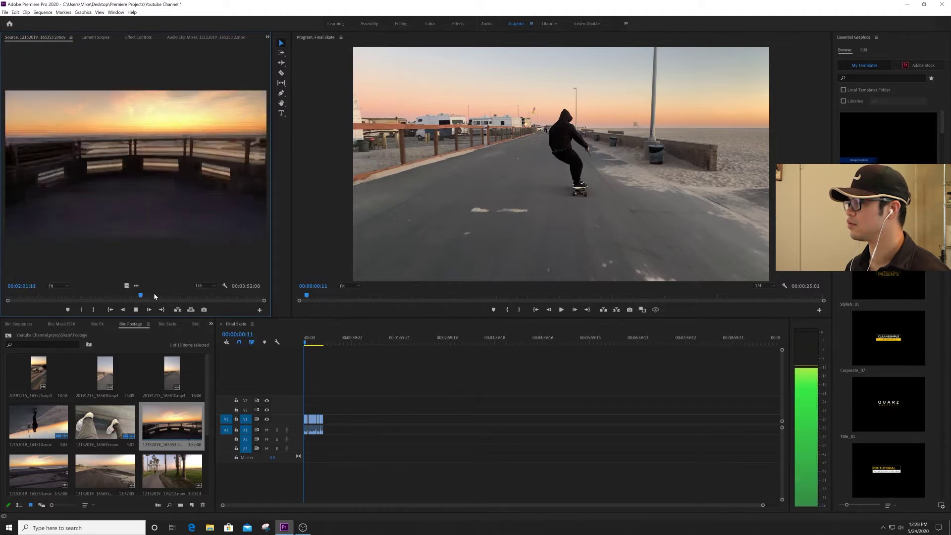
Step: Mark the third .mov clip from 00:02:12:05 to 00:02:19:00 and place that segment at the end of the clips on V1
key(space)
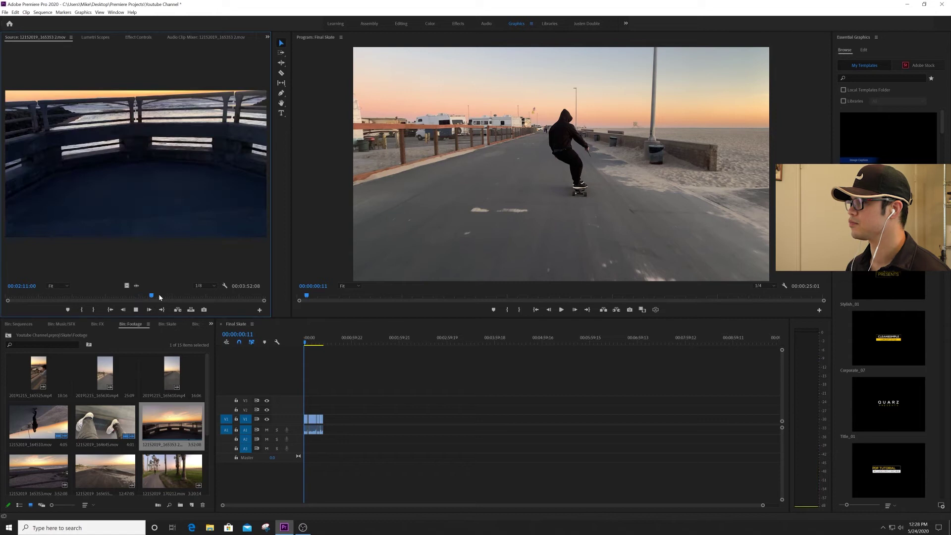
key(space)
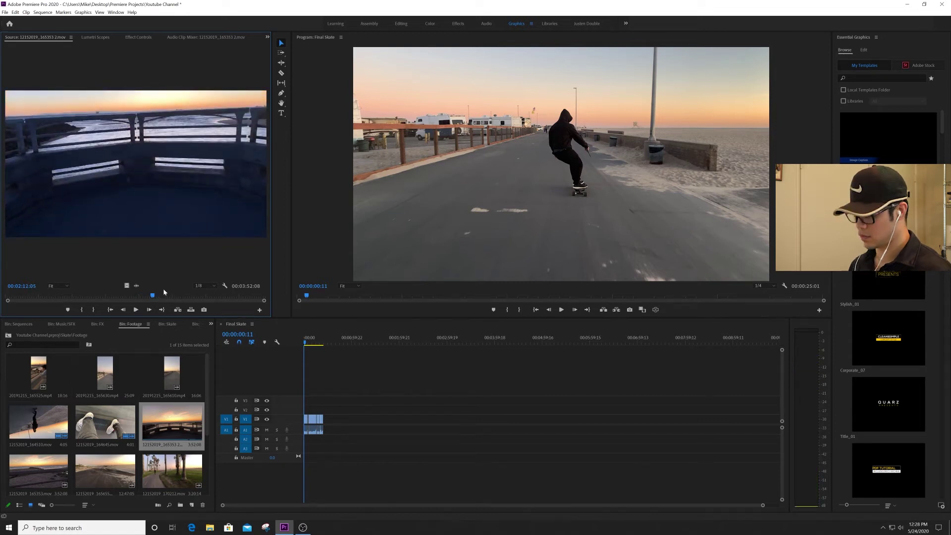
key(space)
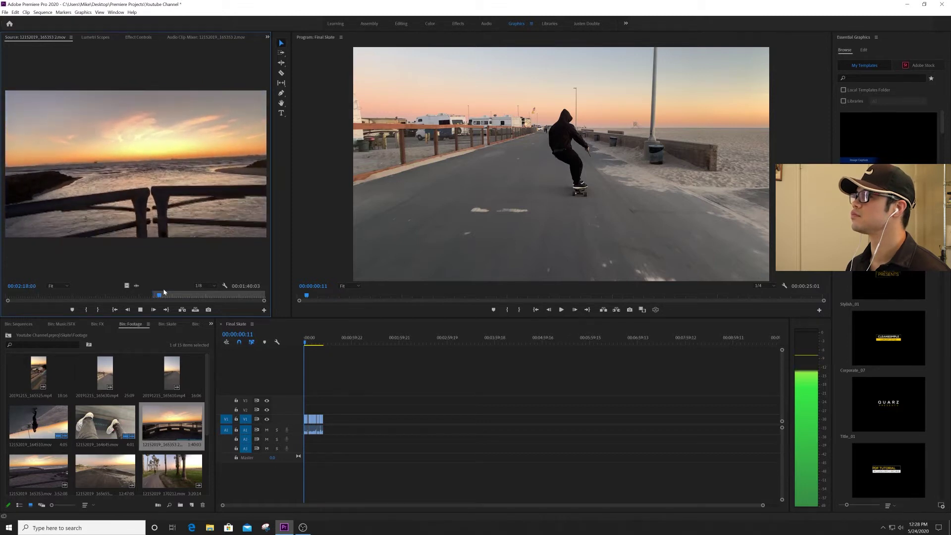
key(space)
key(o)
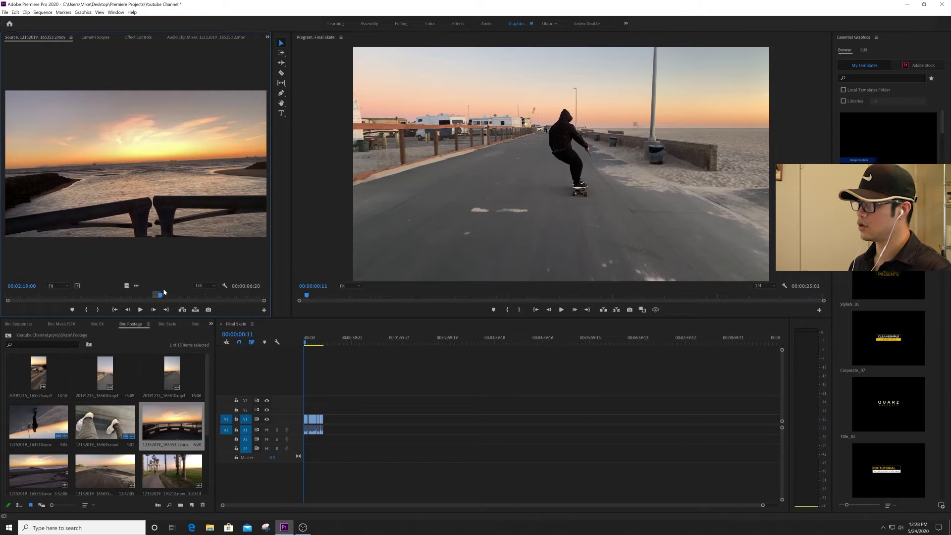
drag(171, 207, 326, 421)
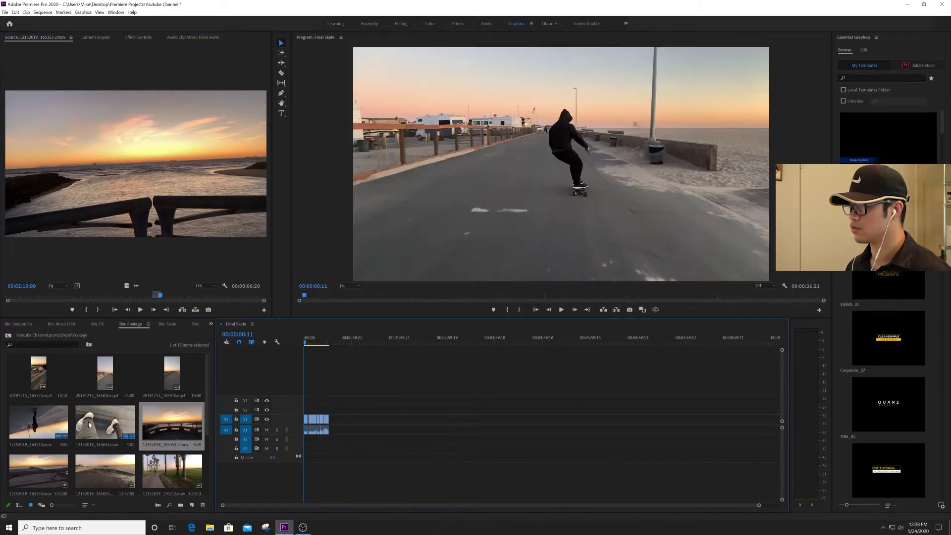
Step: Open the first vertical .mp4 clip and skim its opening seconds for usable footage
click(206, 417)
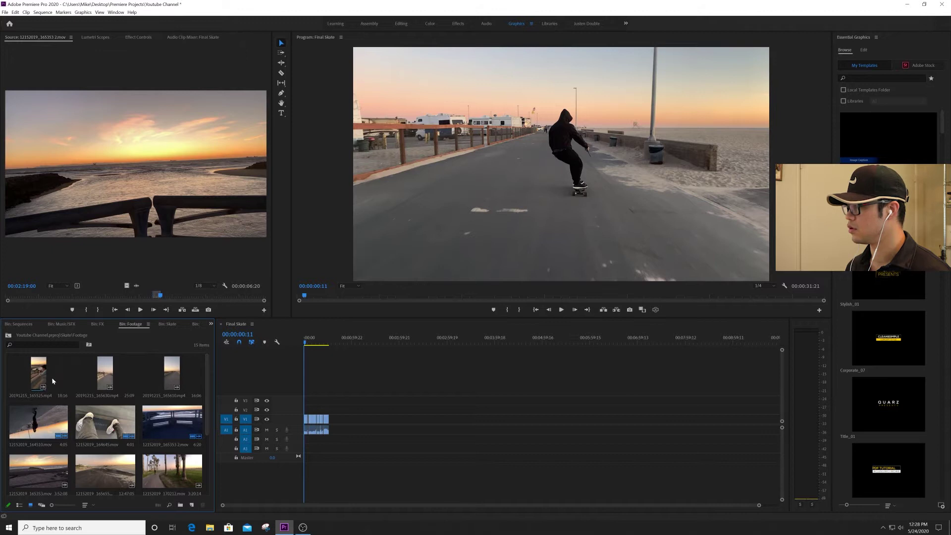
double_click(35, 372)
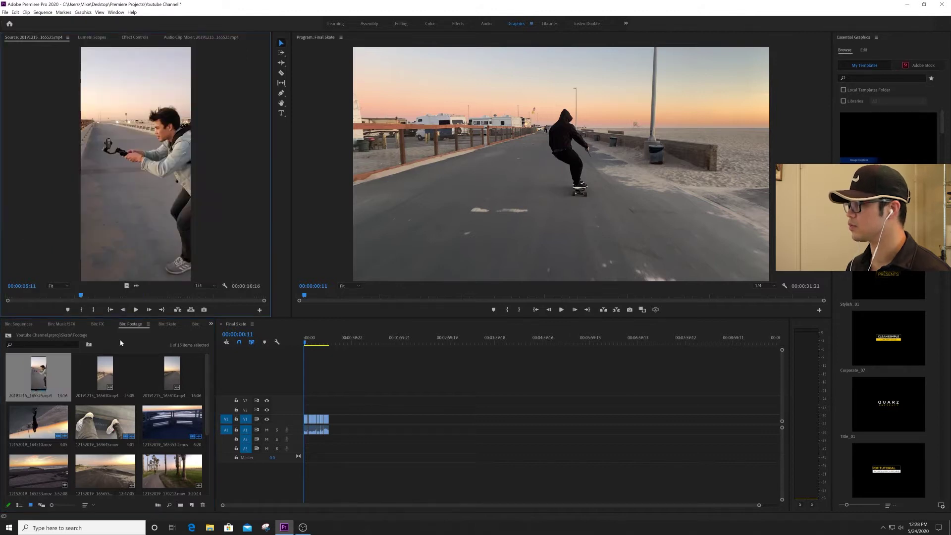
drag(81, 296, 39, 298)
Step: Open the second .mp4 clip, mark a 00:00:03:08 segment ending at 00:00:15:06, and place it at the end of the clips on V1
double_click(103, 376)
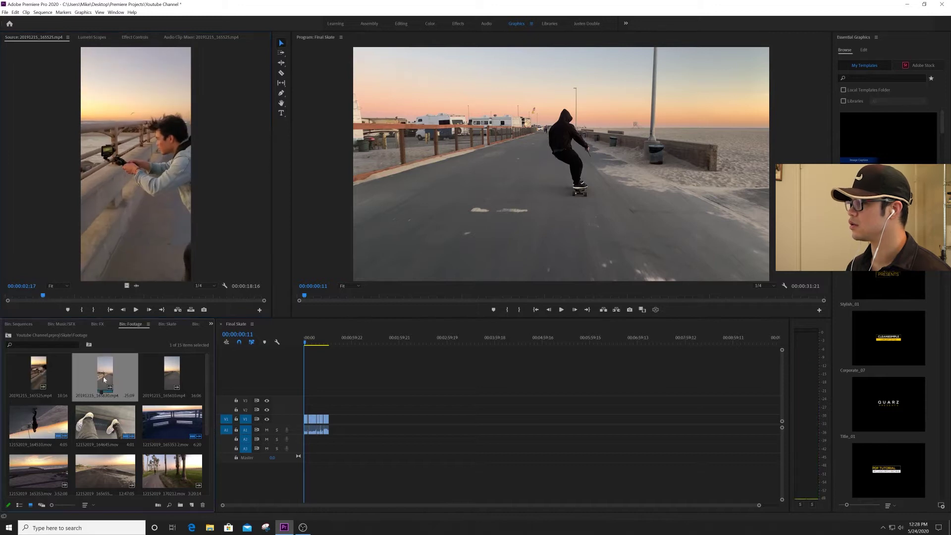
click(101, 300)
drag(101, 300, 127, 299)
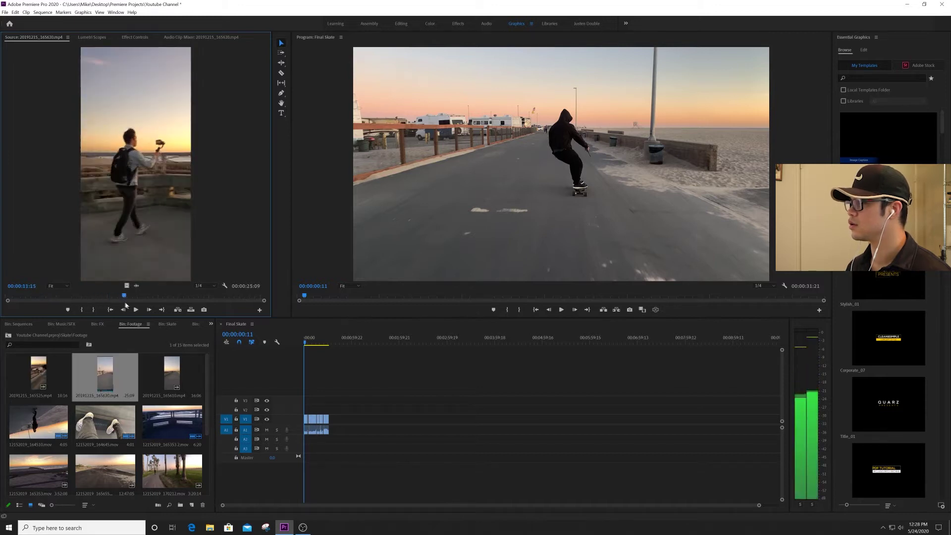
key(i)
key(space)
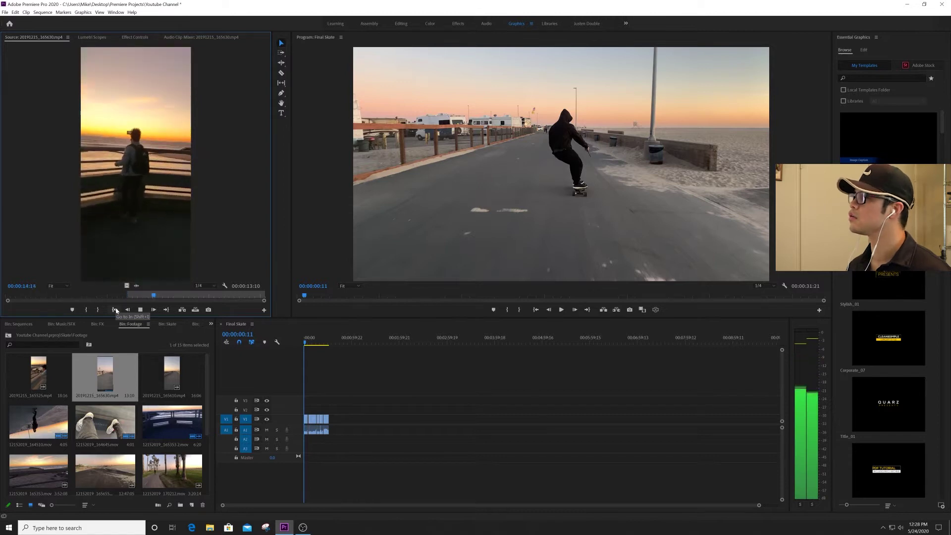
key(space)
key(o)
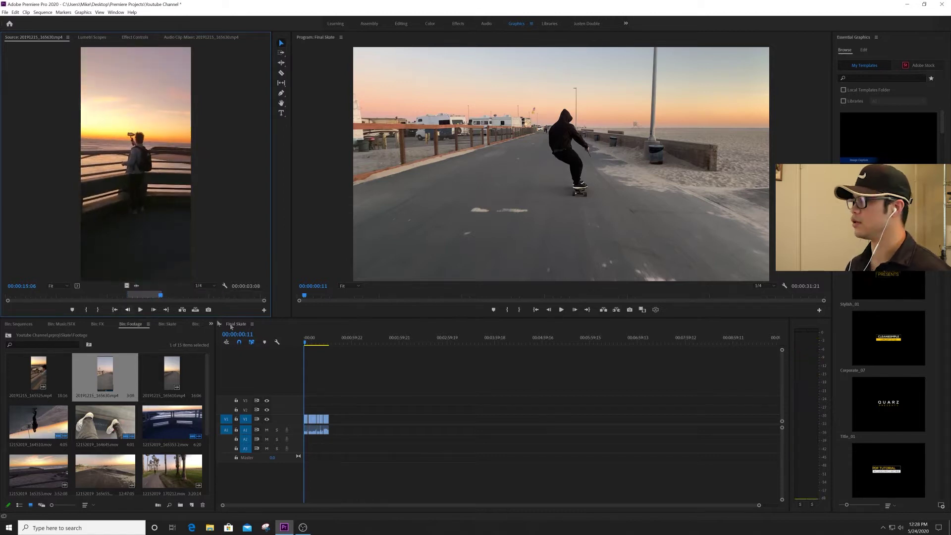
drag(158, 246, 332, 431)
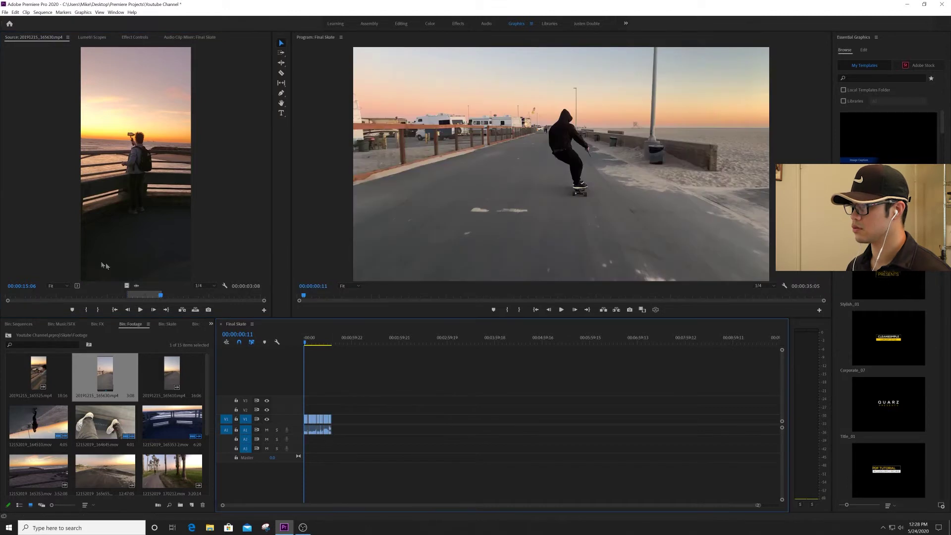
Step: Open the third vertical .mp4 clip and skim it up to about 00:00:09 for usable footage
drag(197, 302, 235, 300)
double_click(176, 369)
drag(115, 297, 150, 297)
Step: Open the 12152019_165353.mov clip and preview it from about 00:01:59 to 00:02:34
scroll(103, 434, down, 1)
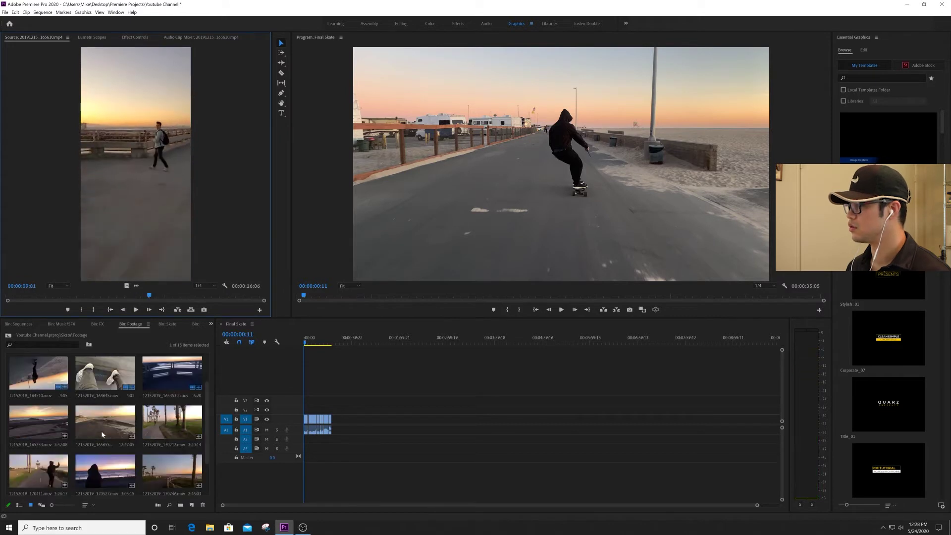
double_click(10, 423)
drag(121, 300, 139, 296)
key(space)
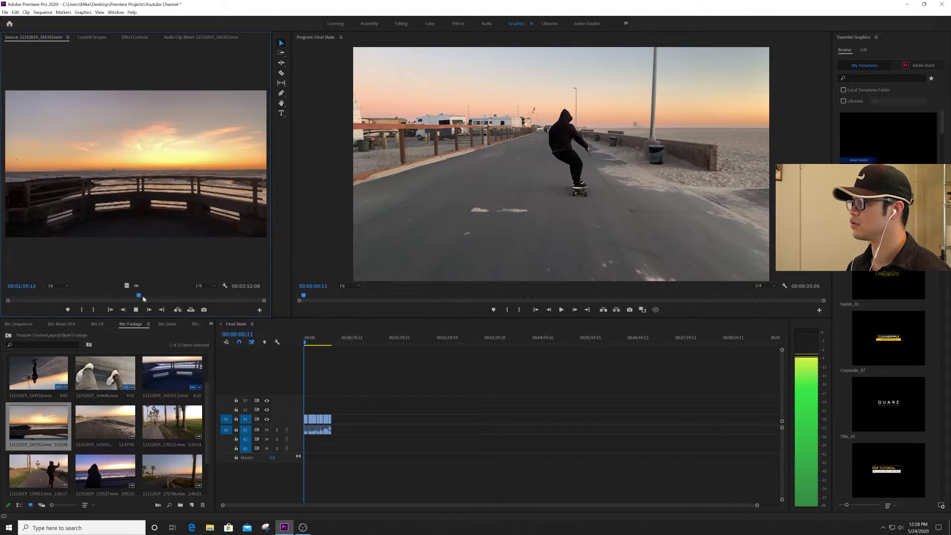
click(177, 296)
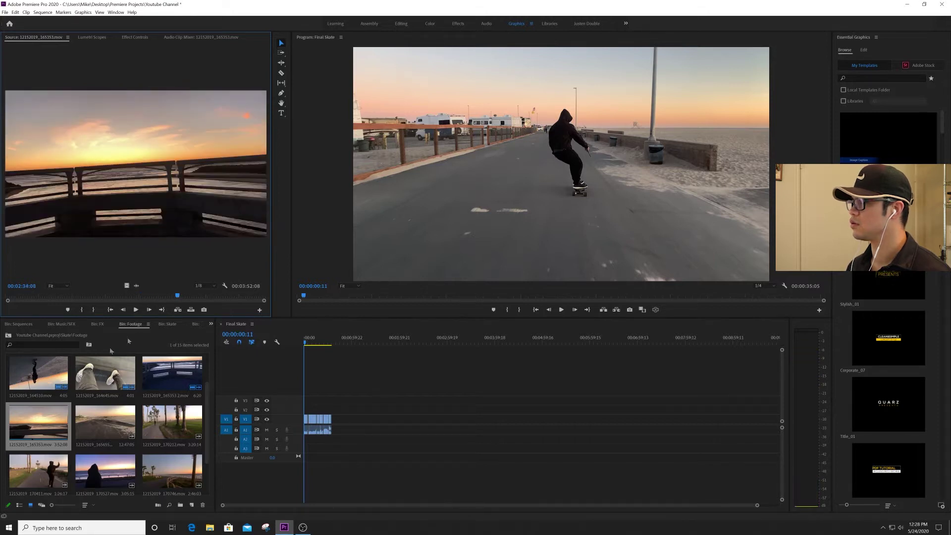
Step: Open the 00:12:47:05 beach path .mov clip, skim it for skating footage, and save the project
double_click(109, 417)
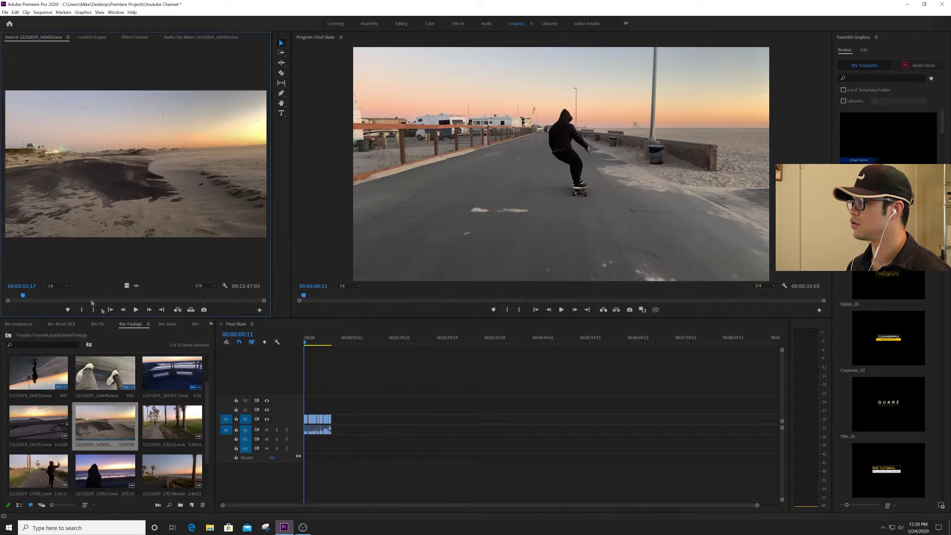
key(space)
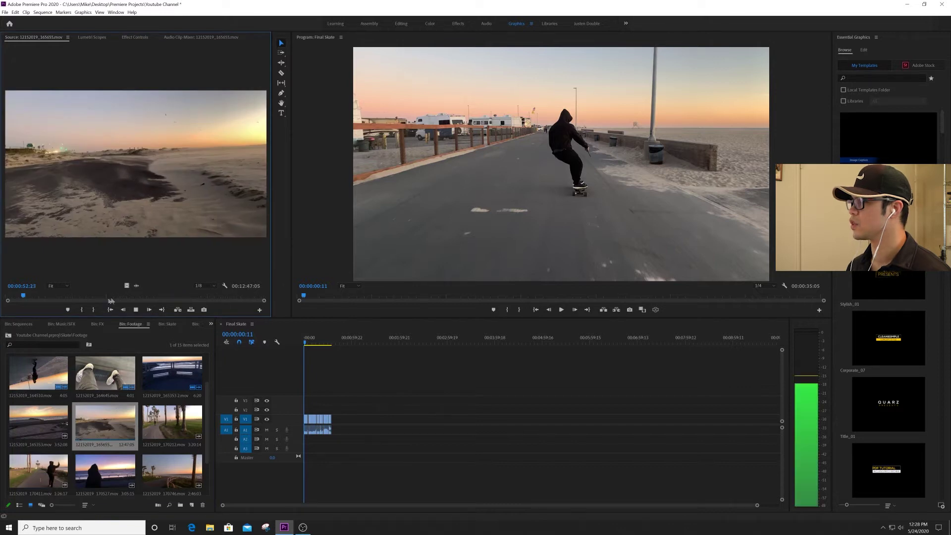
click(62, 297)
drag(61, 296, 152, 298)
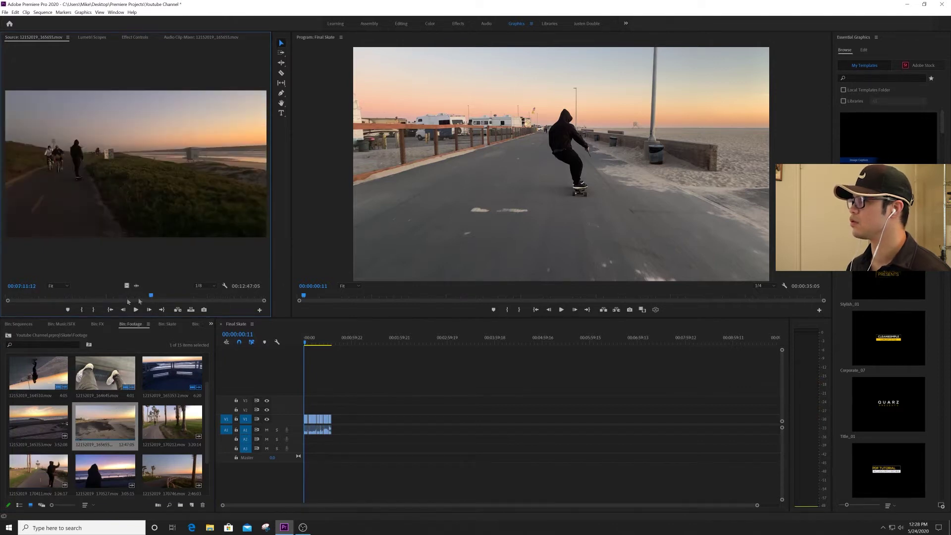
click(62, 297)
key(space)
click(37, 296)
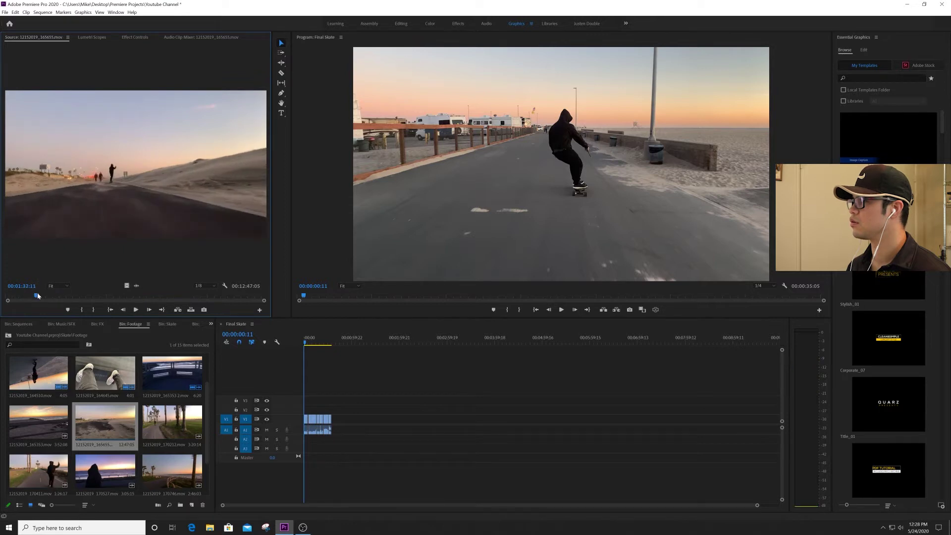
click(27, 298)
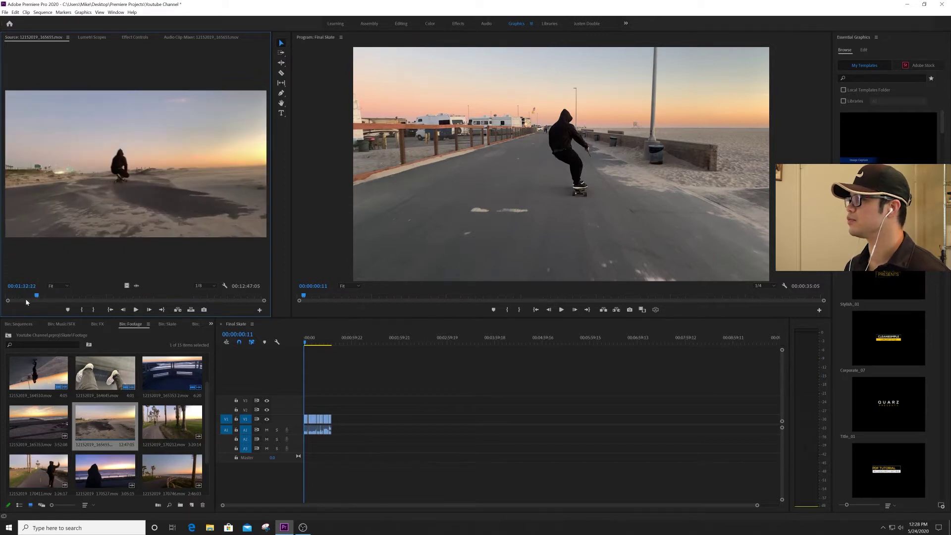
click(23, 299)
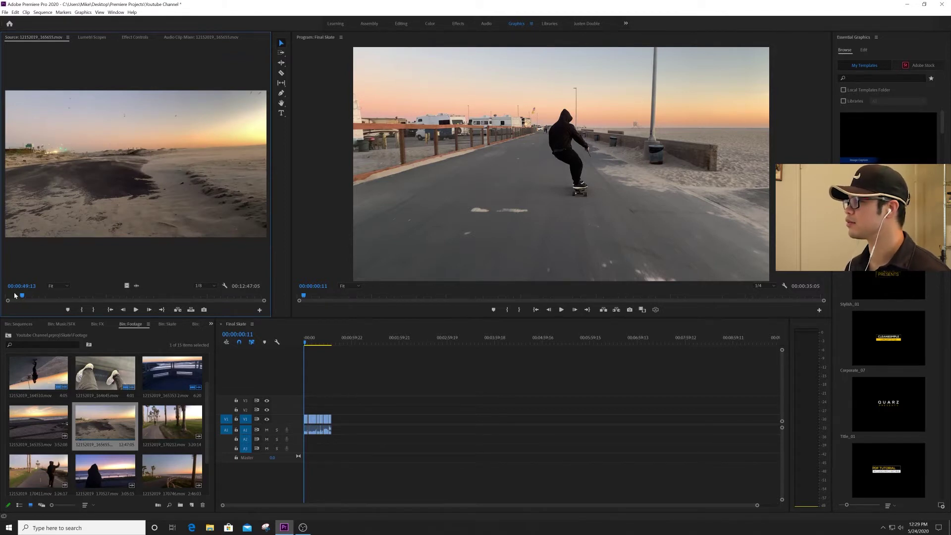
key(ctrl+s)
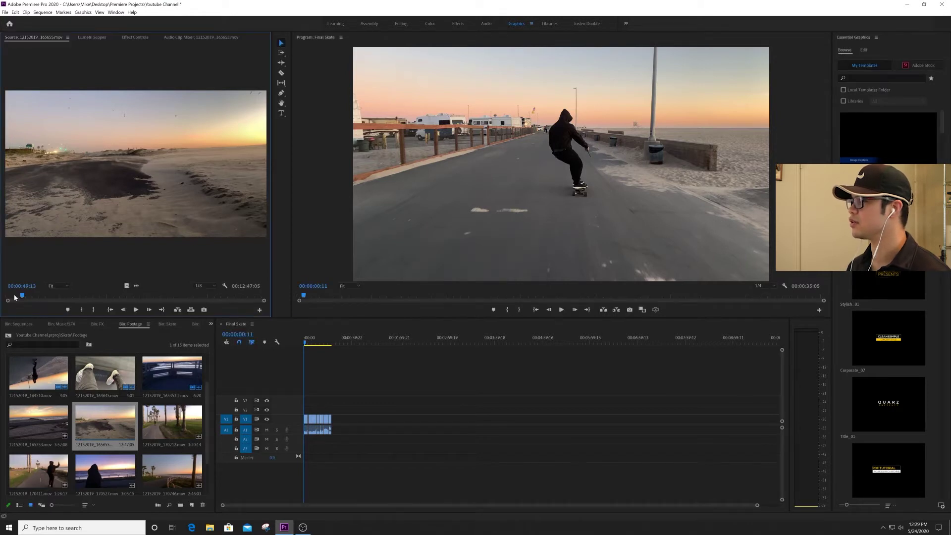
Step: Preview the beach path clip between about 00:00:23 and 00:01:36 to find where a usable segment starts
key(space)
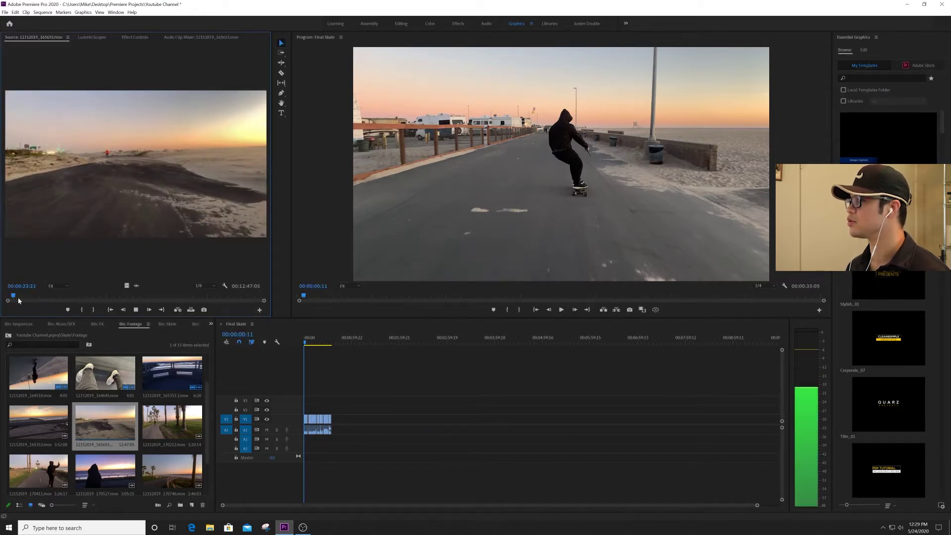
key(space)
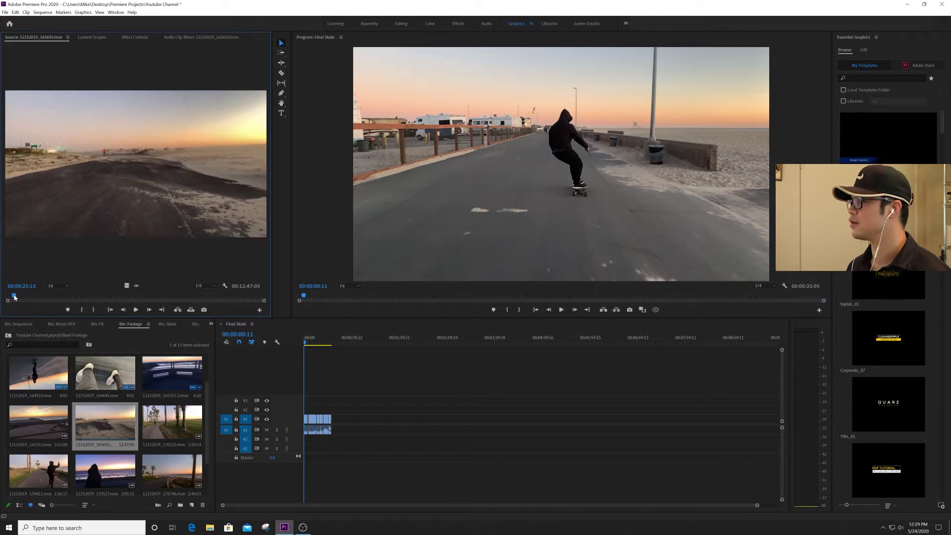
drag(13, 296, 16, 297)
key(space)
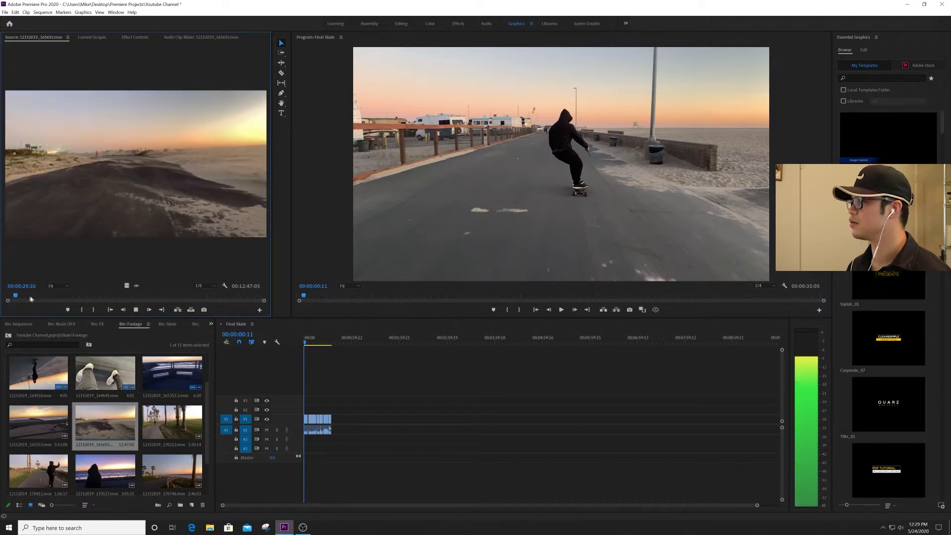
click(19, 296)
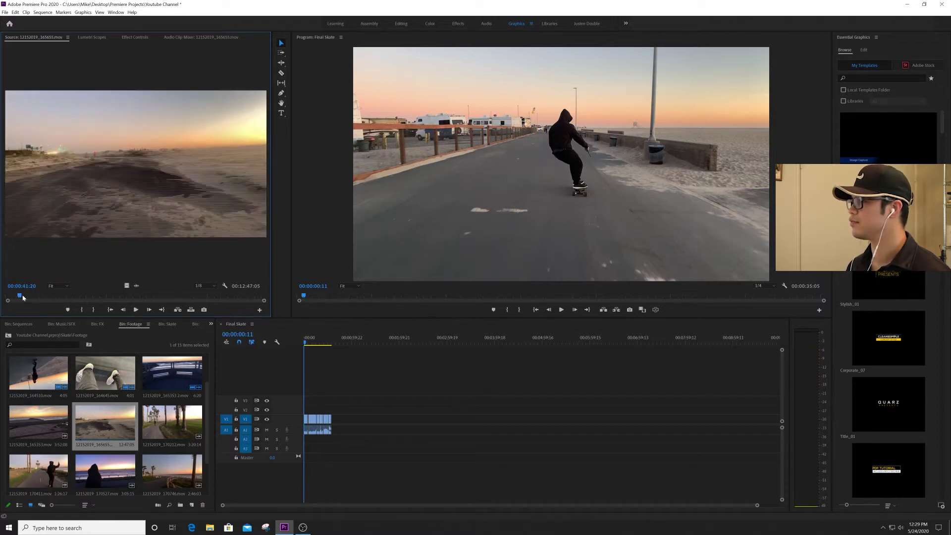
drag(32, 294, 25, 296)
key(space)
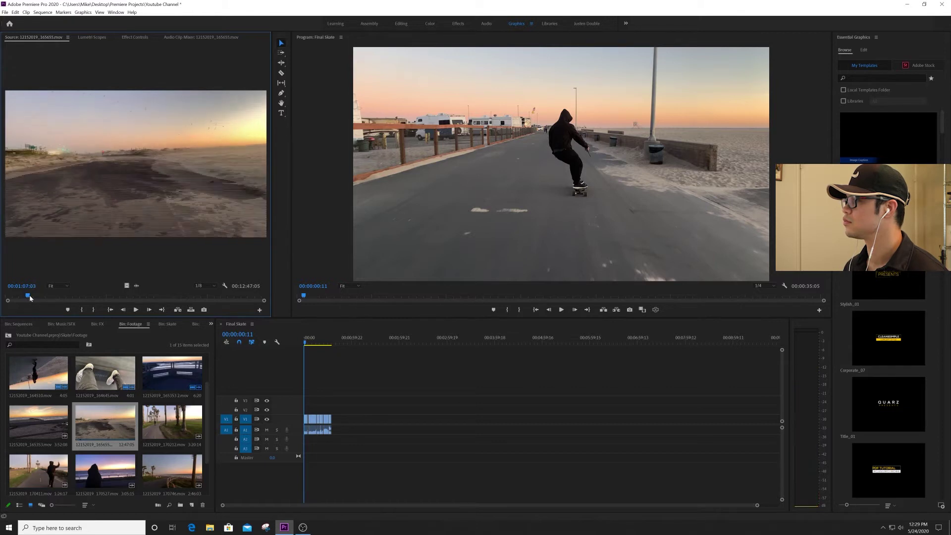
drag(29, 298, 45, 299)
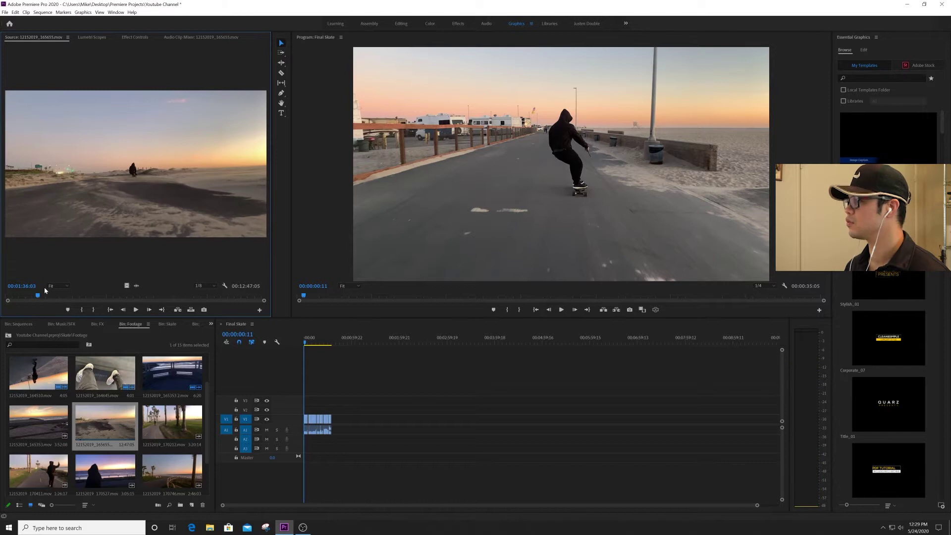
Step: Mark the beach path clip from about 00:01:28 to 00:01:37 and append that segment to the end of V1
key(space)
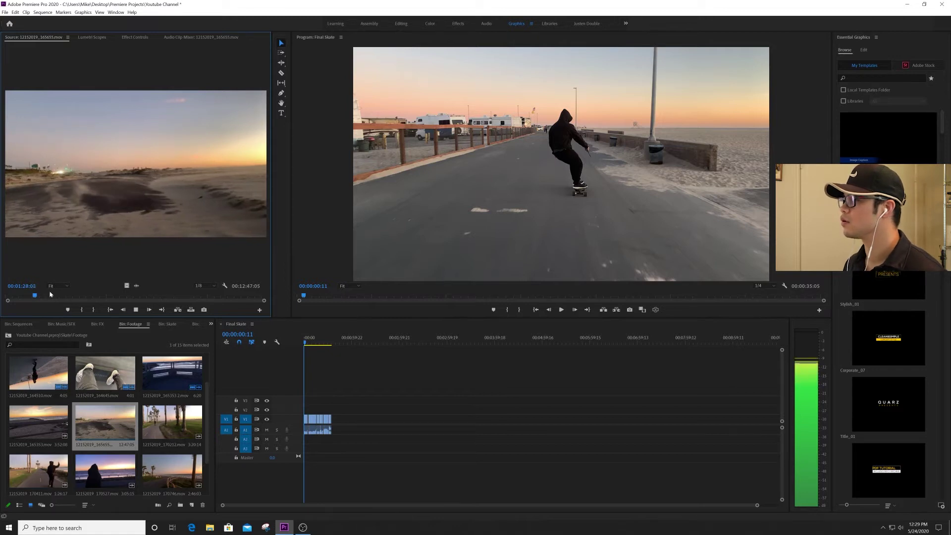
key(space)
key(i)
key(space)
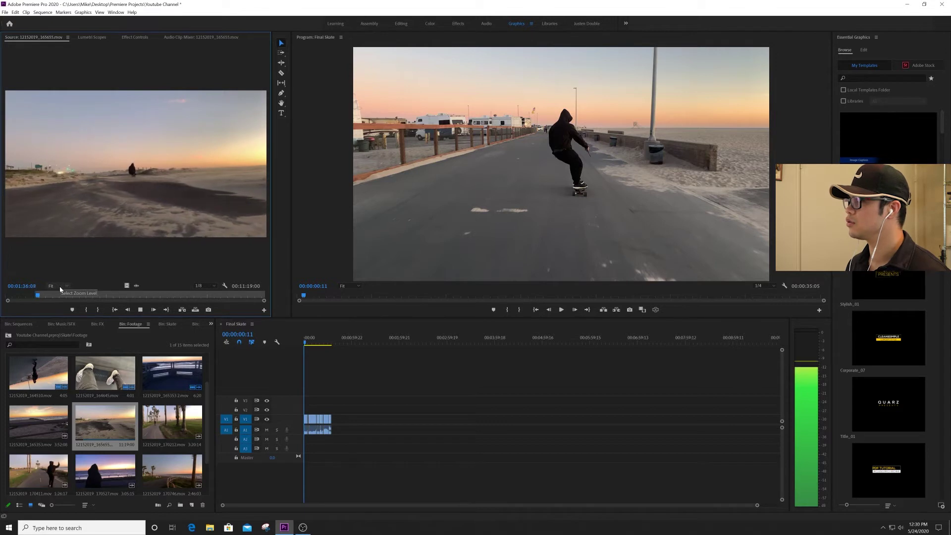
key(space)
key(o)
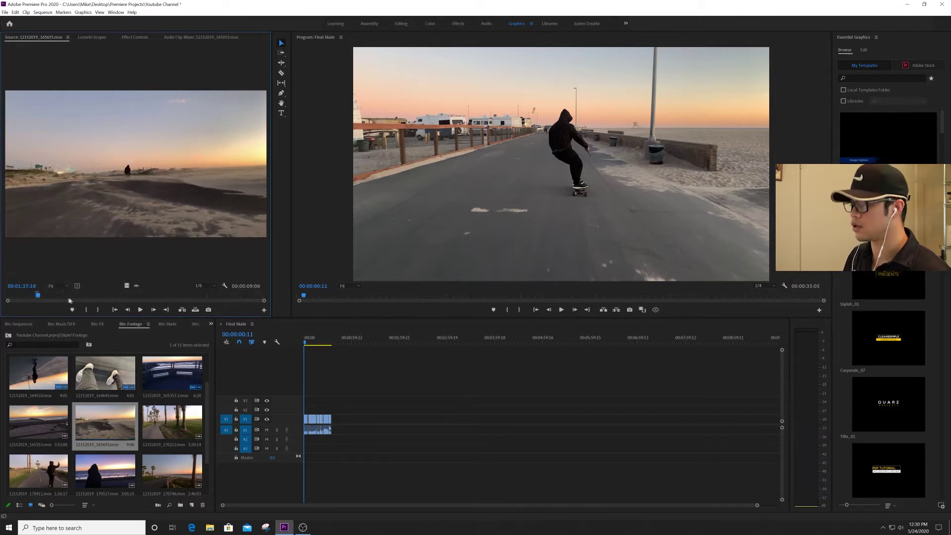
drag(108, 217, 340, 428)
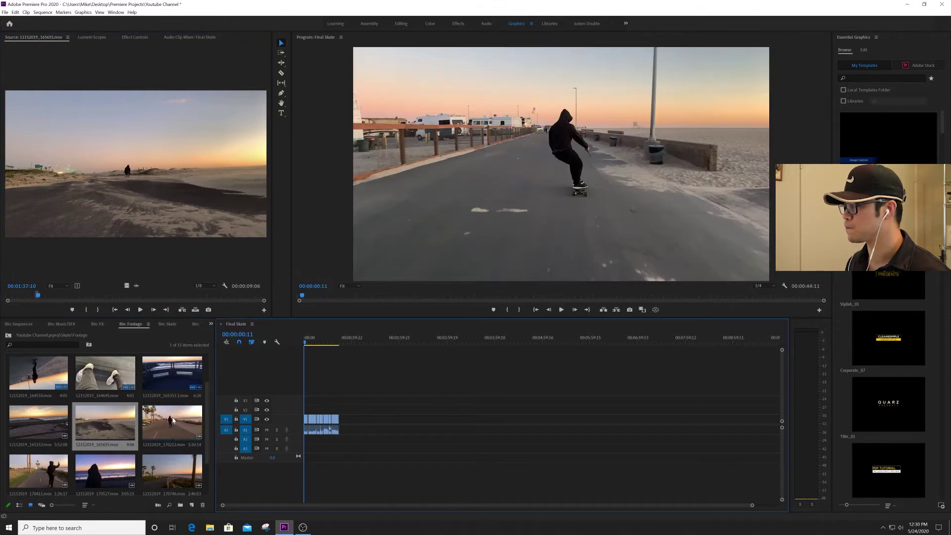
Step: Mark the close skating shot in the beach path clip from about 00:03:54 to 00:04:00 and append it to V1
click(75, 297)
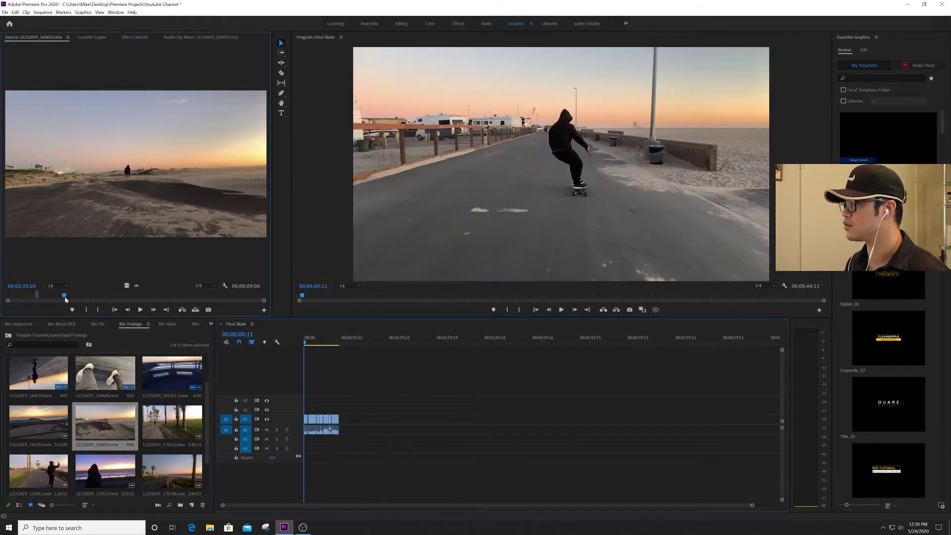
key(space)
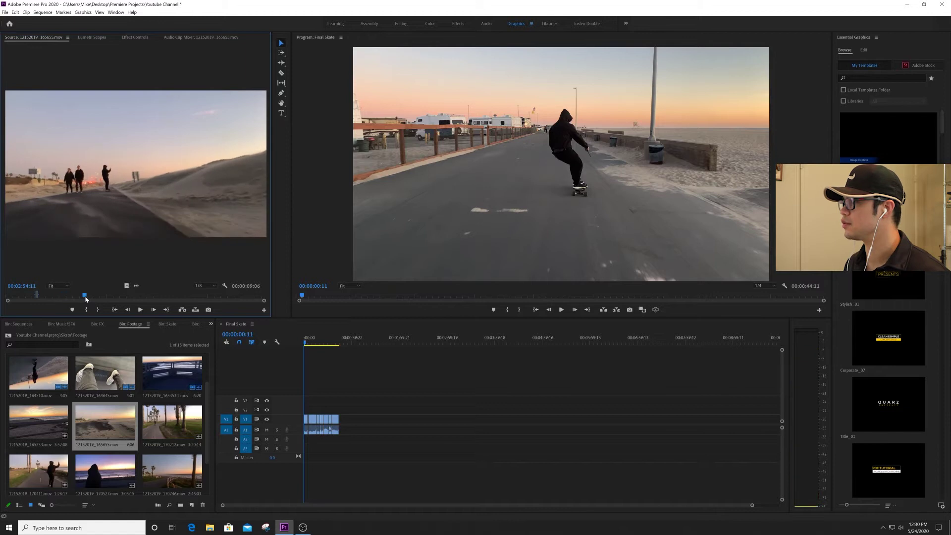
click(85, 295)
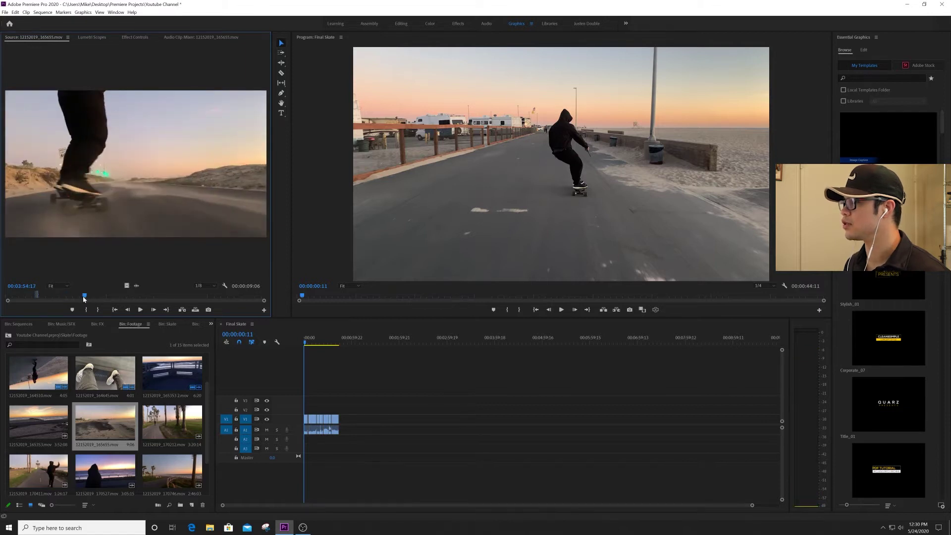
key(i)
key(space)
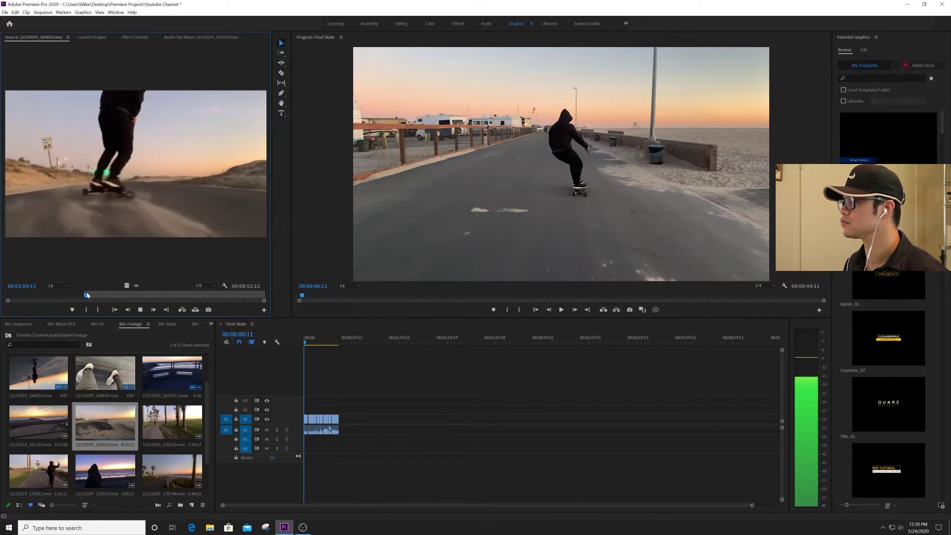
key(space)
key(o)
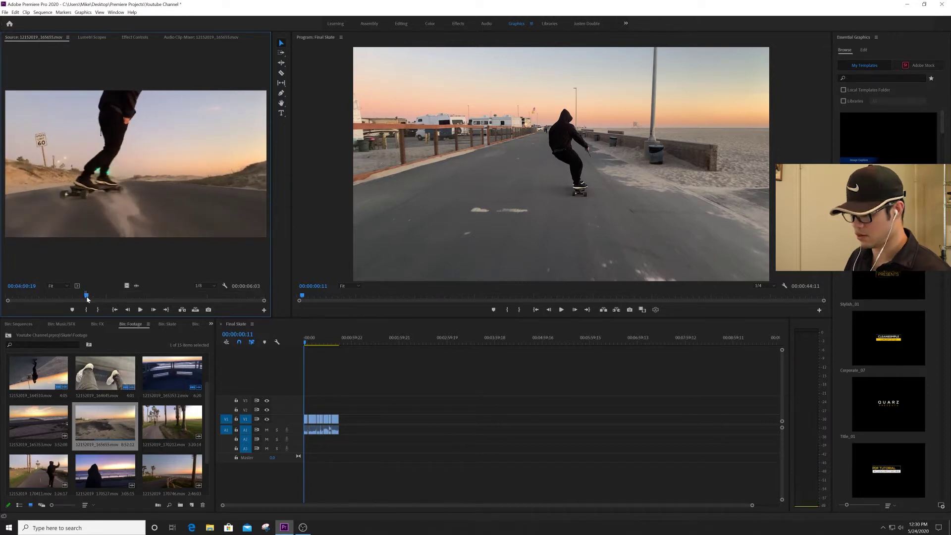
drag(159, 263, 344, 425)
Step: Skim the beach path clip from about 00:05:18 to the last minutes for more usable footage
click(114, 298)
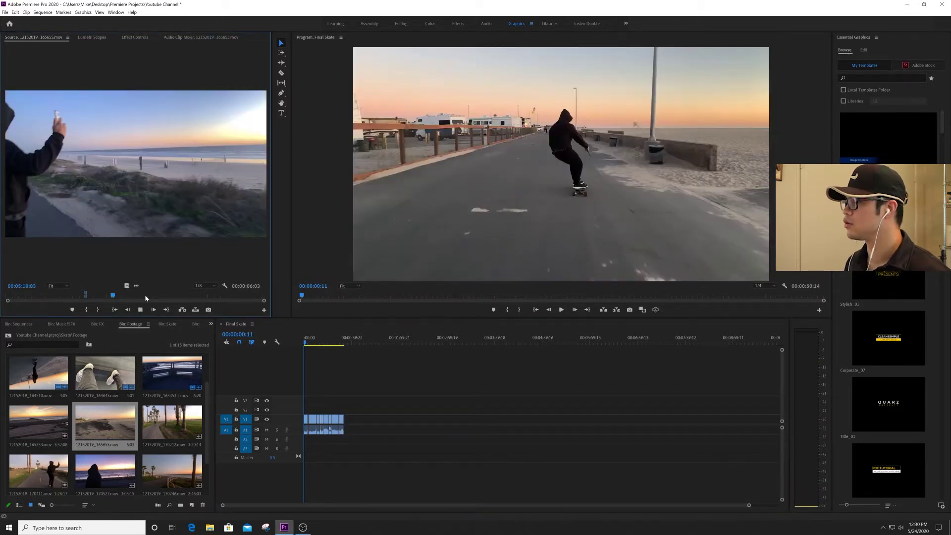
key(space)
click(137, 296)
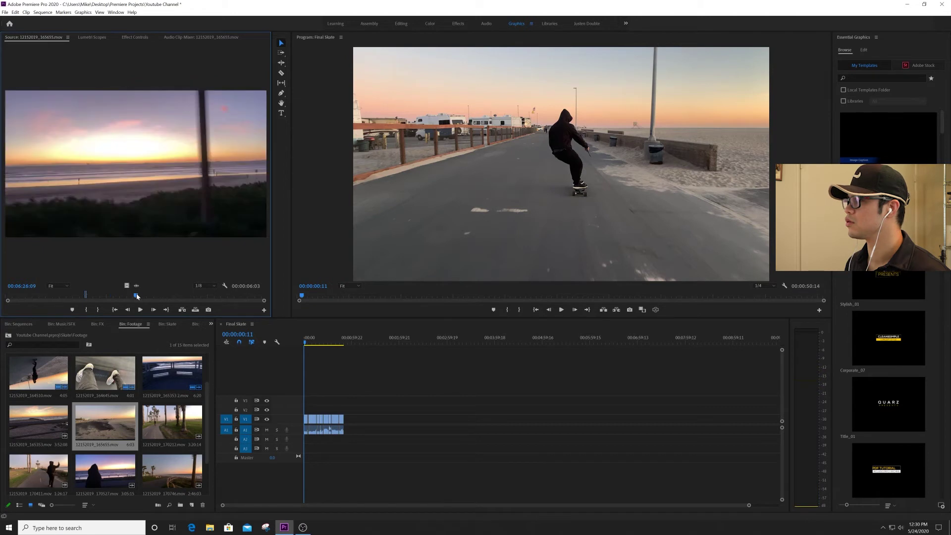
click(162, 296)
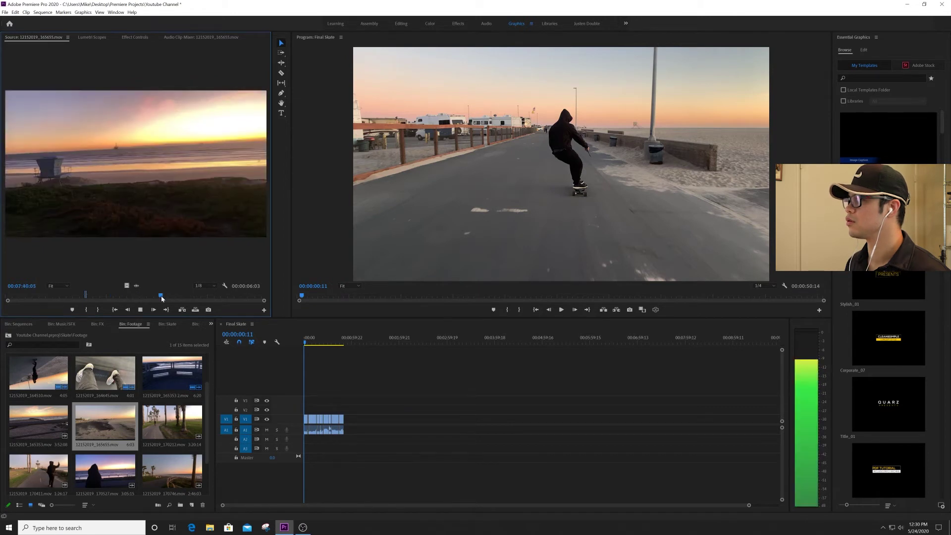
click(178, 296)
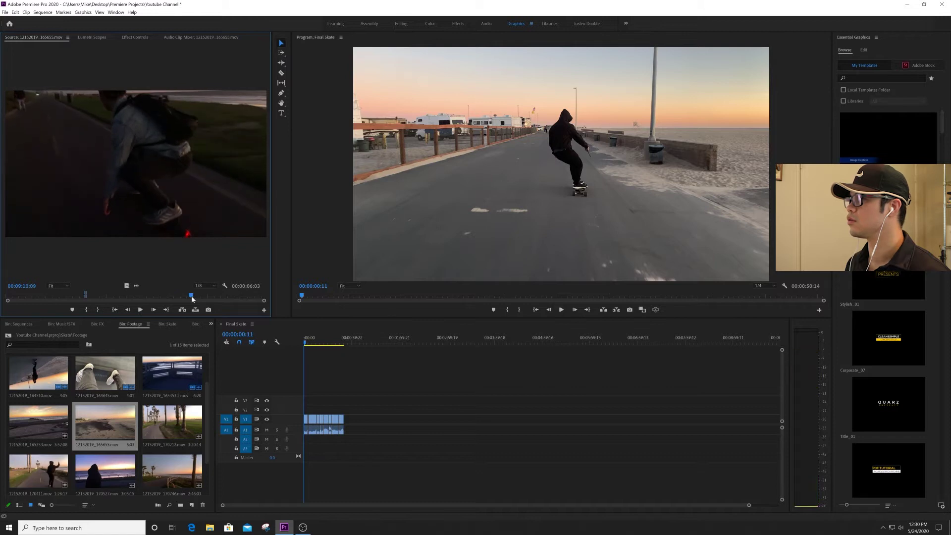
click(191, 296)
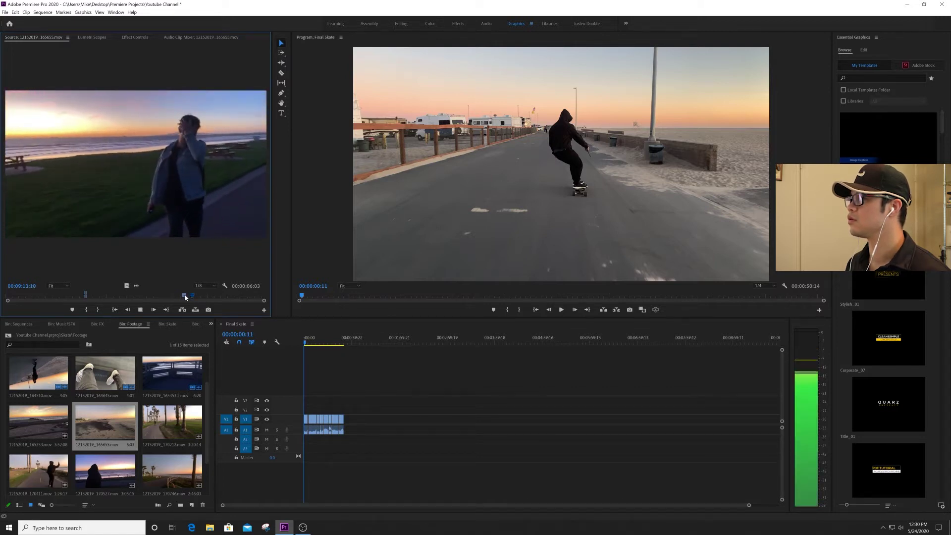
click(184, 296)
click(186, 296)
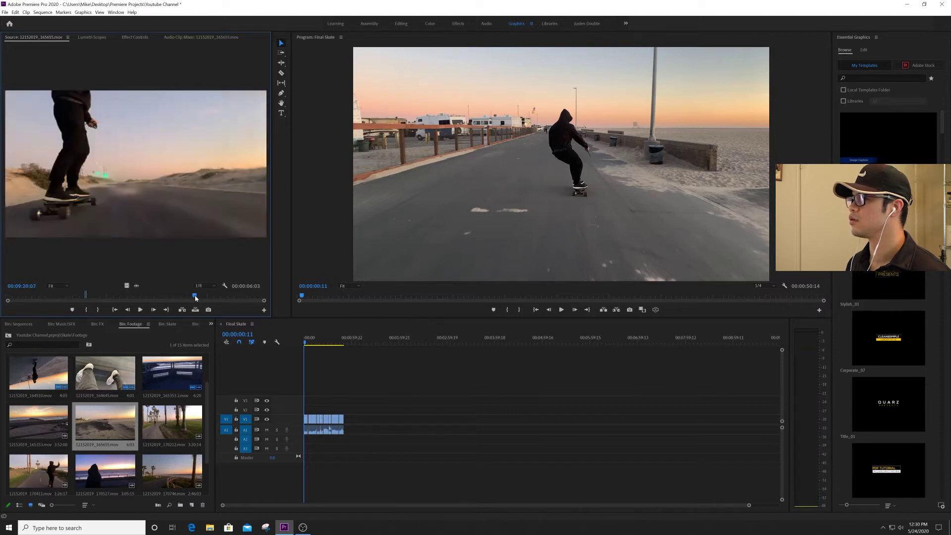
click(205, 296)
key(space)
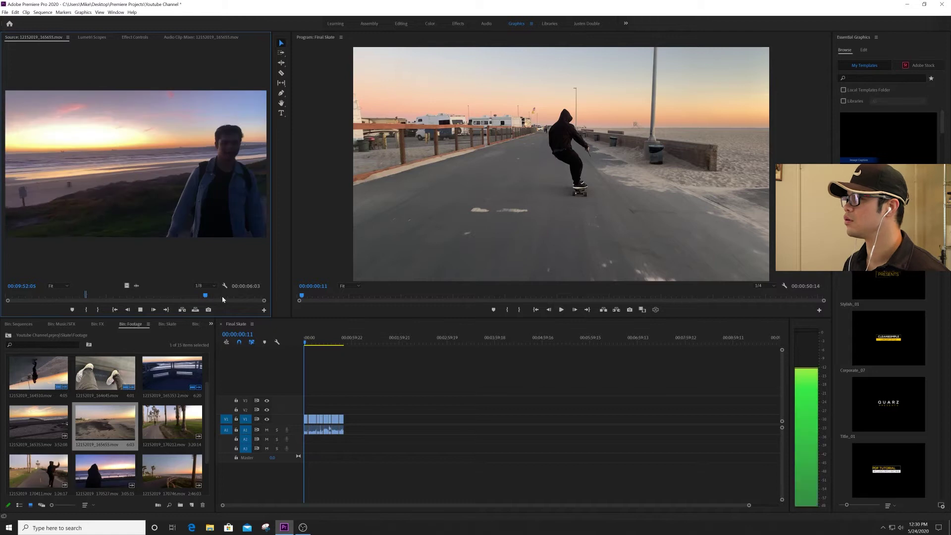
click(224, 296)
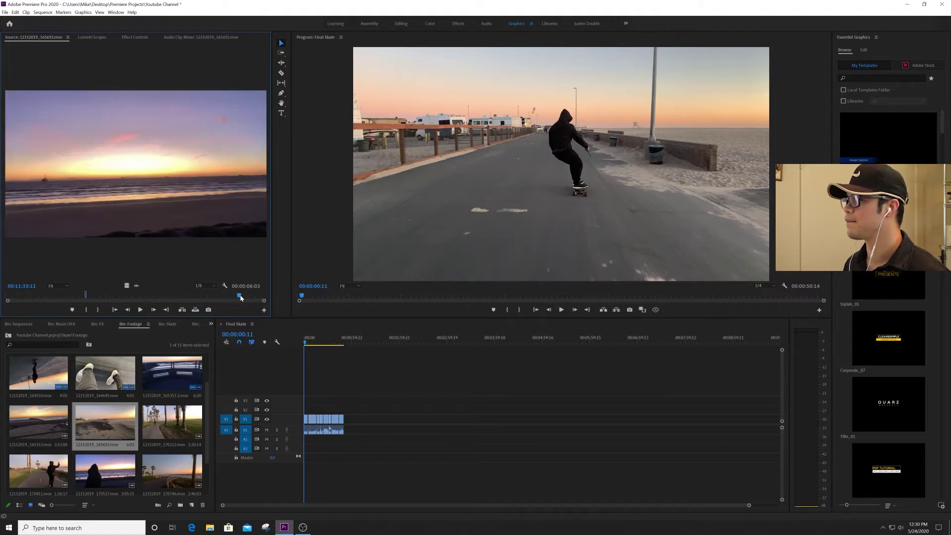
Step: Mark the flying birds shot from about 00:11:34 to 00:11:44 and append it to the end of V1
click(240, 296)
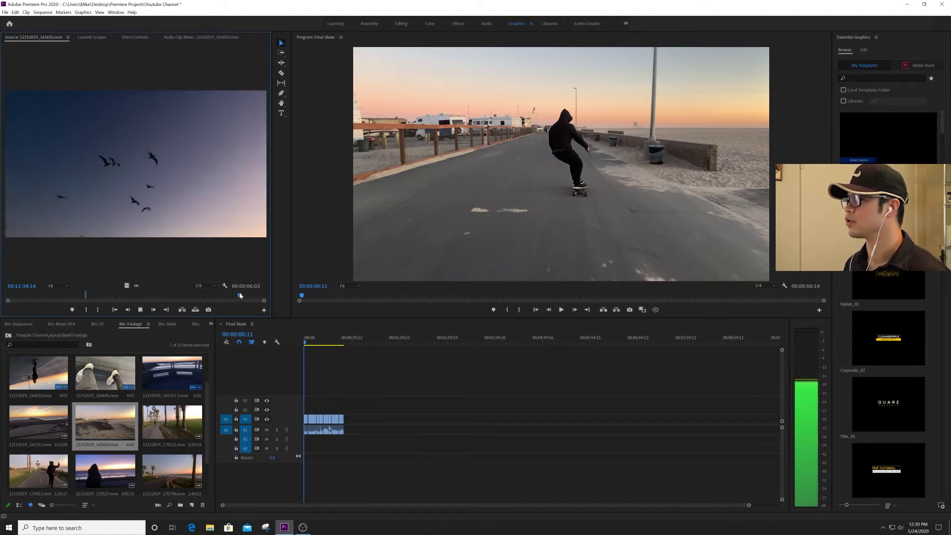
click(238, 296)
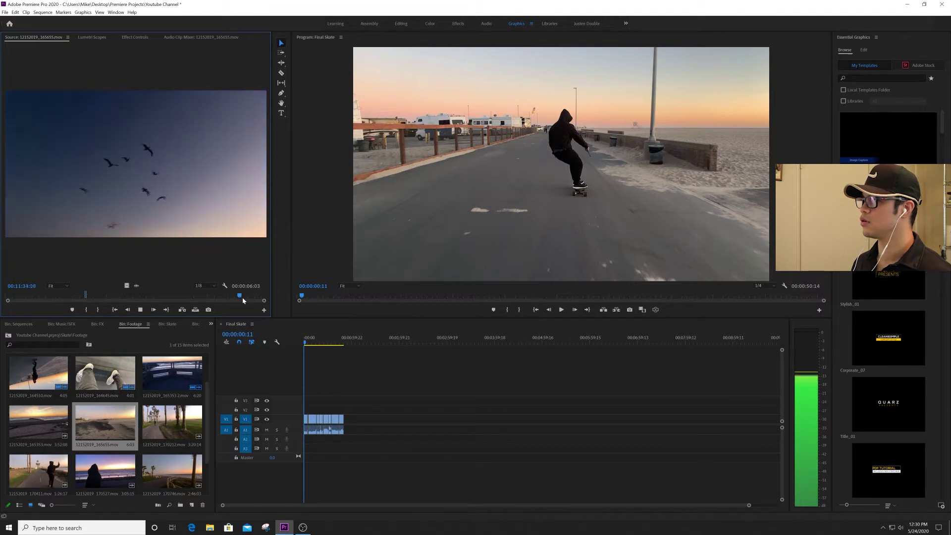
key(space)
key(space)
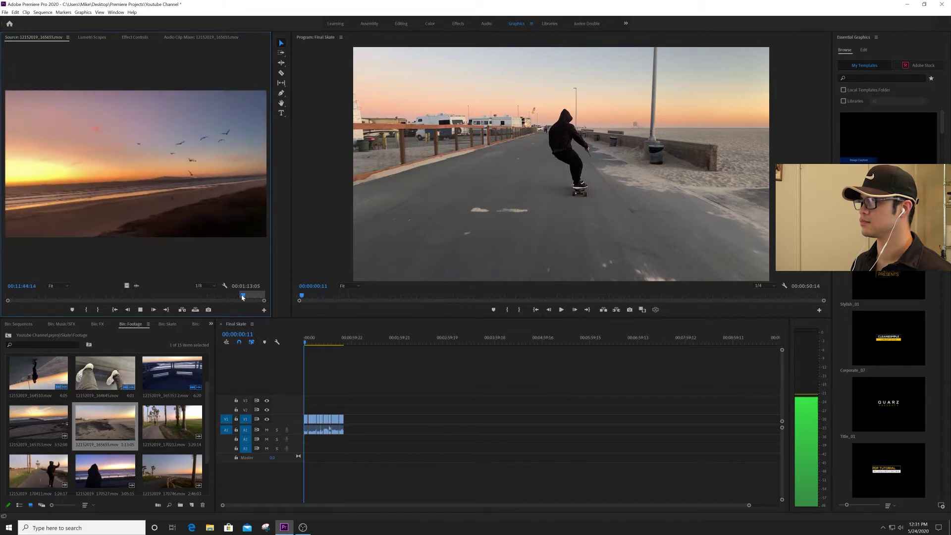
key(space)
drag(238, 270, 347, 421)
Step: Check the end of the beach path clip and recheck its footage around 00:09:34 for another usable shot
click(251, 296)
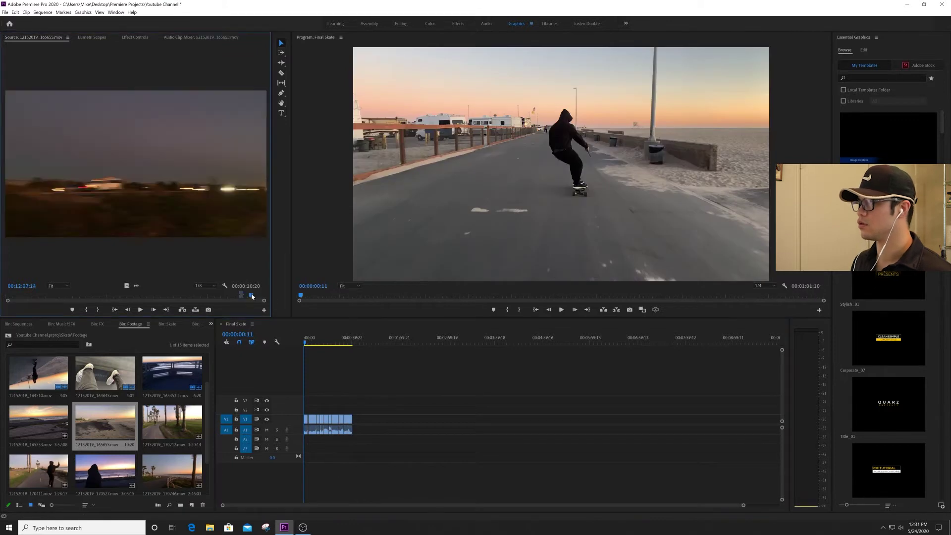
drag(182, 296, 200, 296)
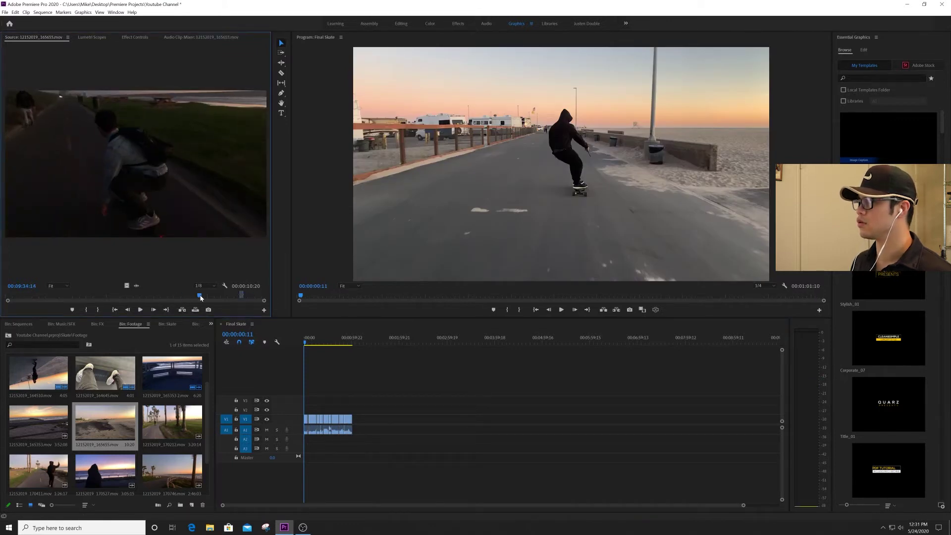
click(168, 295)
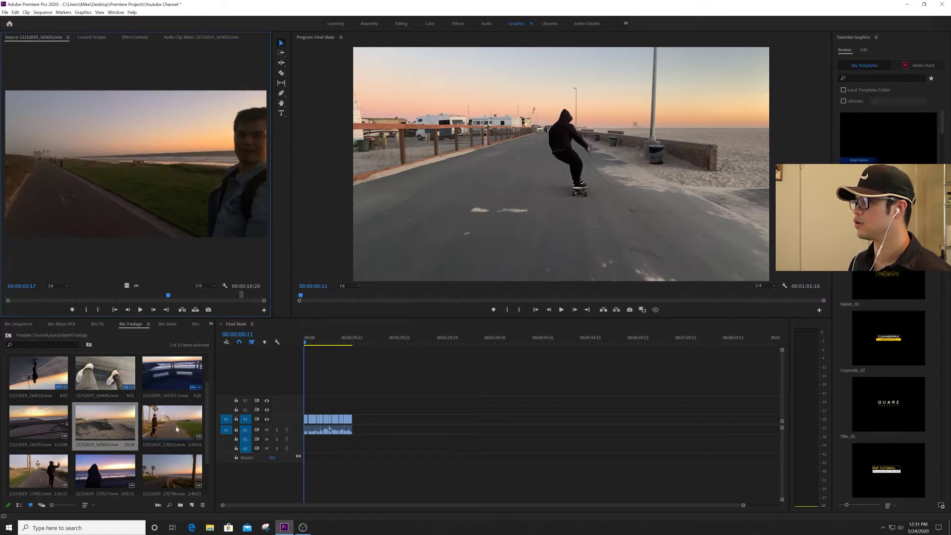
Step: Open the 12152019_170212.mov clip and locate the palm tree shot at about 00:00:16
double_click(196, 421)
key(space)
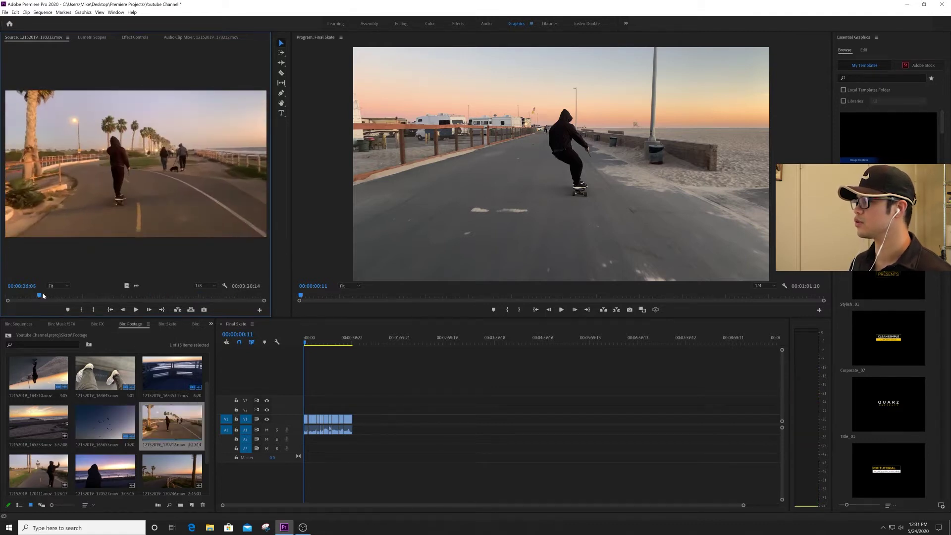
click(39, 296)
click(28, 296)
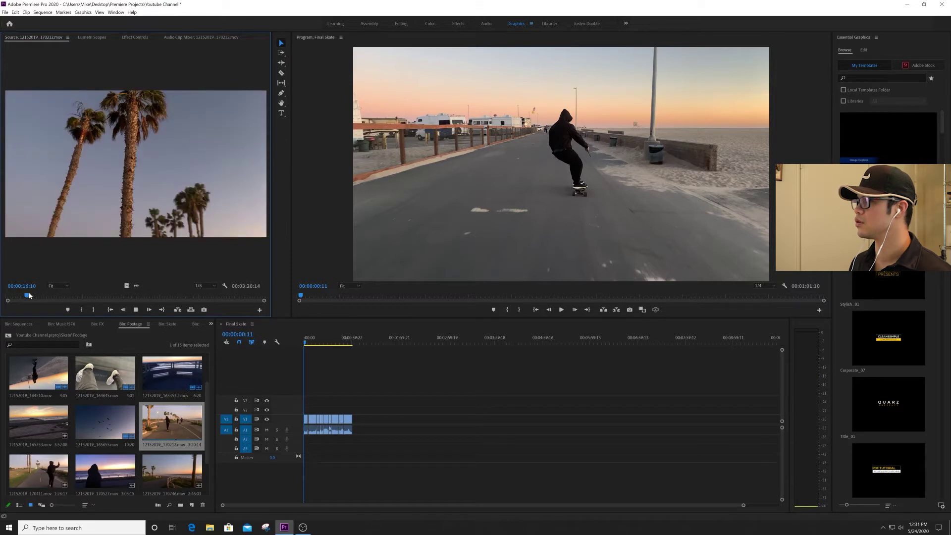
Step: Mark the palm tree shot from about 00:00:16 to 00:00:21 and append it after the last clip on V1
key(space)
key(space)
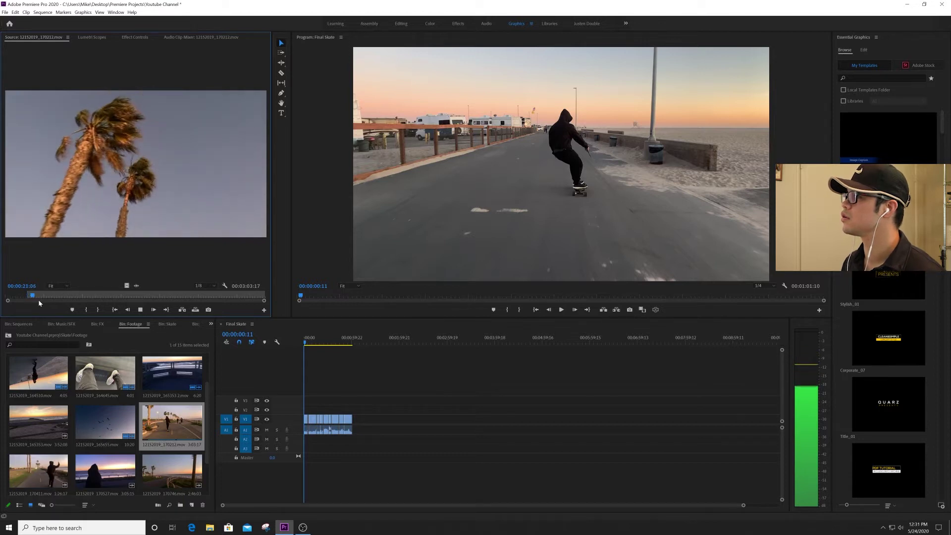
key(space)
key(o)
drag(83, 211, 337, 392)
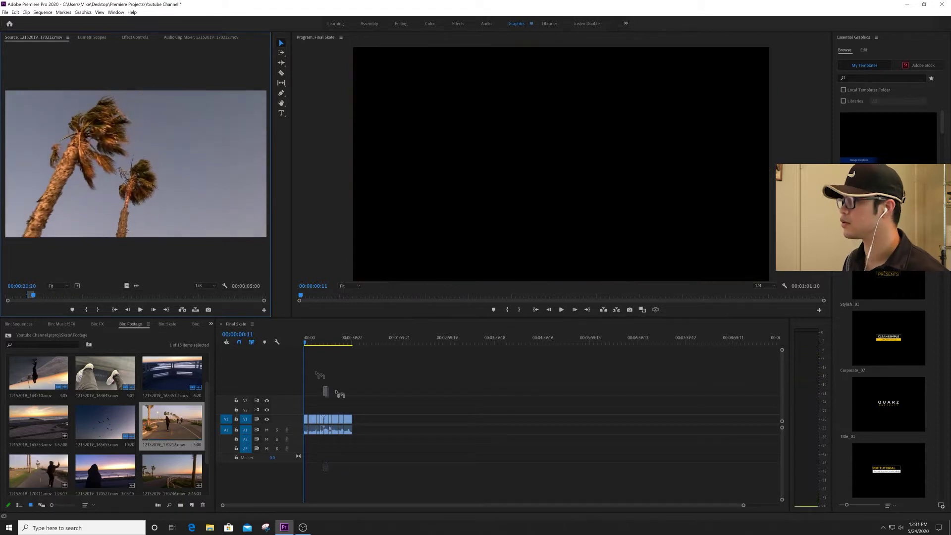
drag(359, 425, 357, 425)
Step: Skim the rest of 12152019_170212.mov from about 00:01:01 to 00:03:04 for skating footage, and look through the remaining bin clips
click(92, 296)
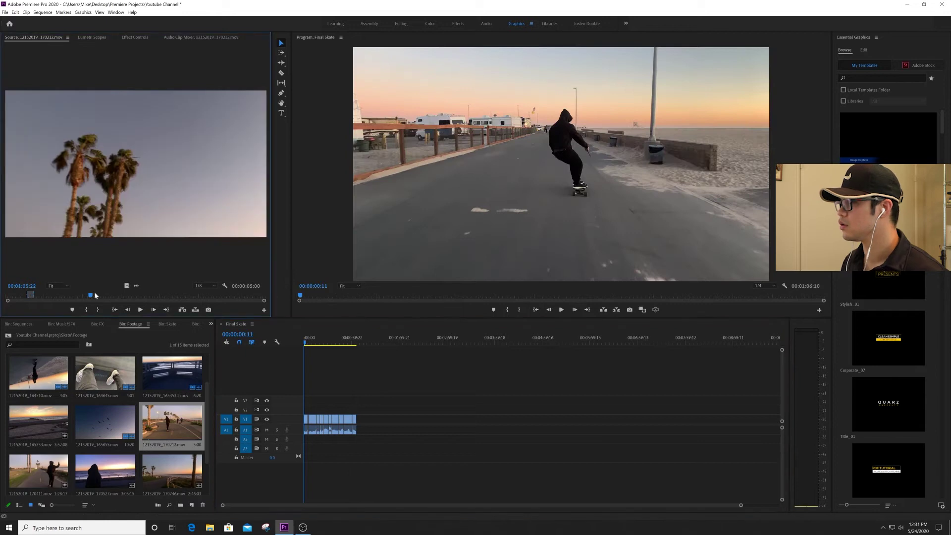
click(115, 293)
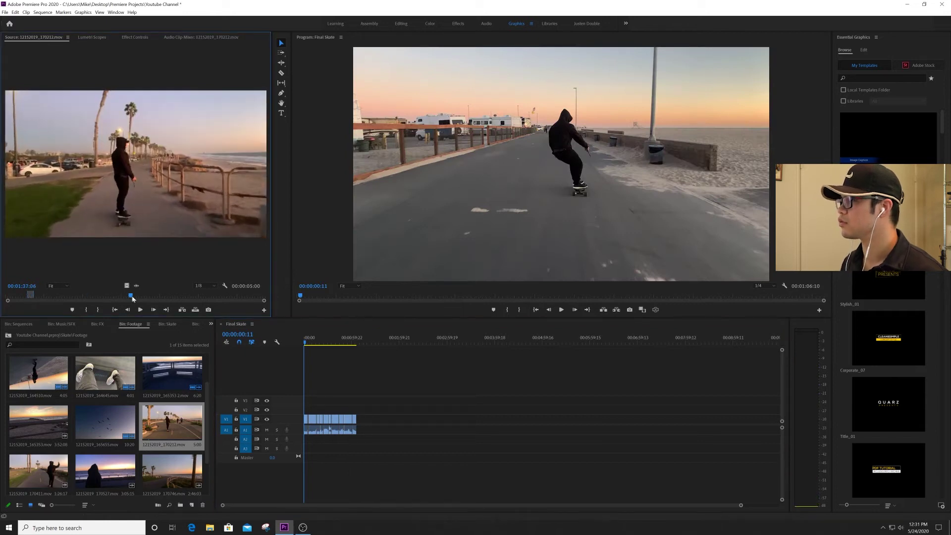
click(132, 297)
key(space)
click(156, 296)
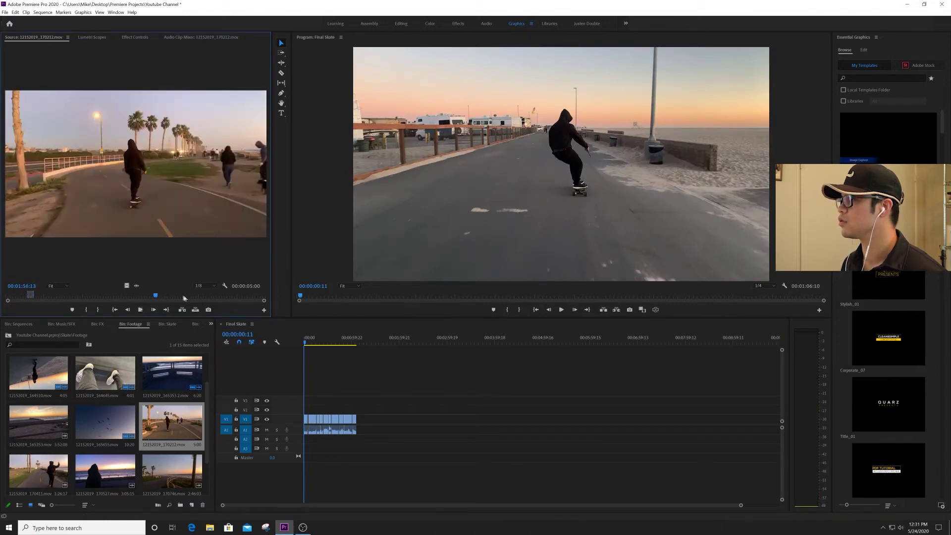
click(201, 296)
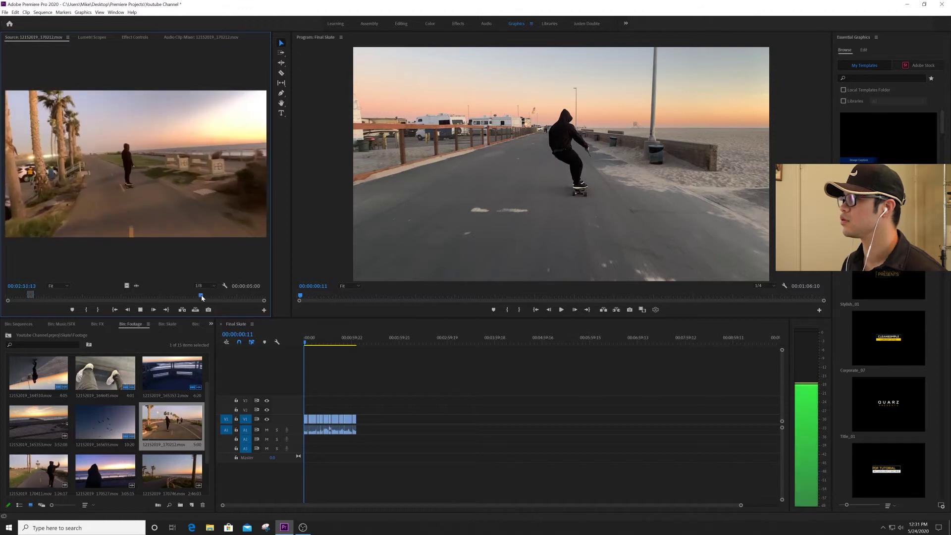
click(229, 296)
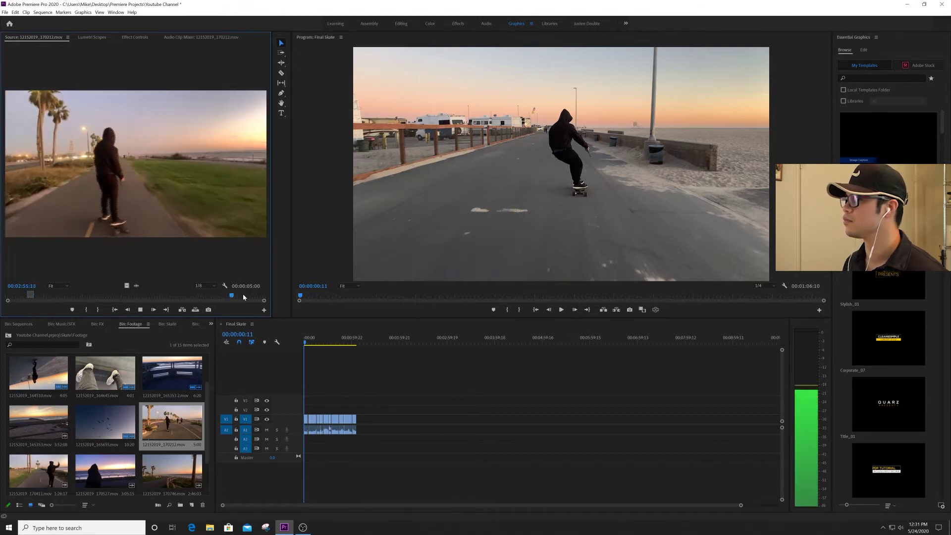
click(245, 296)
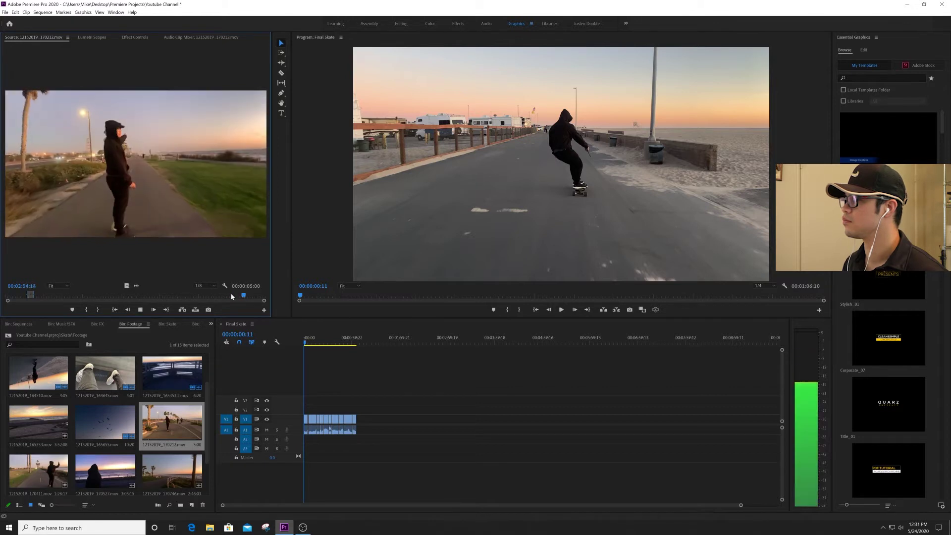
click(202, 296)
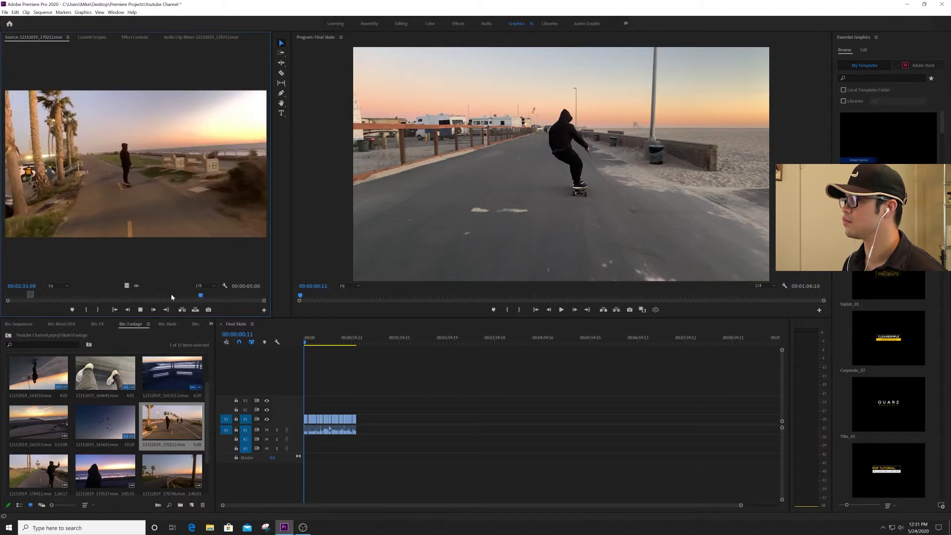
scroll(158, 415, down, 1)
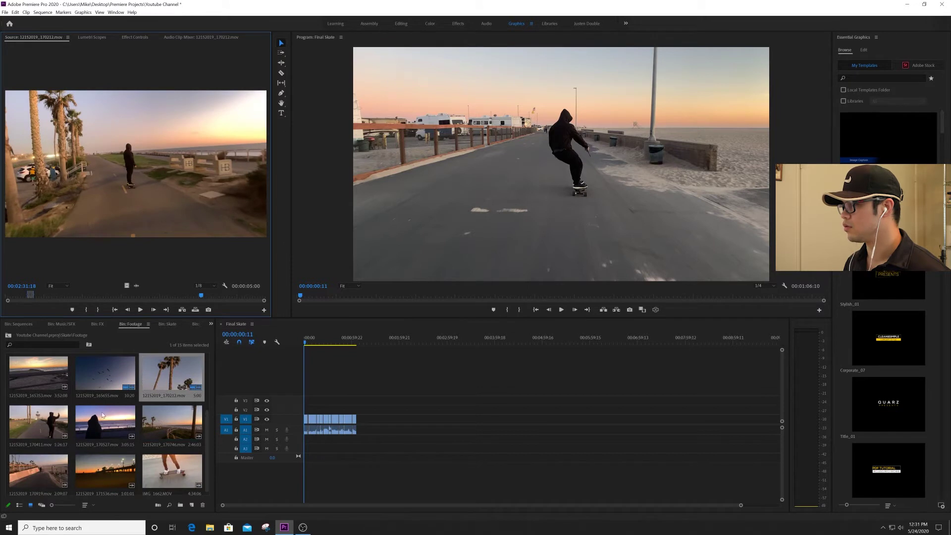
Step: Open 12152019_170411.mov, mark a five-second segment around 00:00:28, and append it after the last clip on V1
double_click(52, 420)
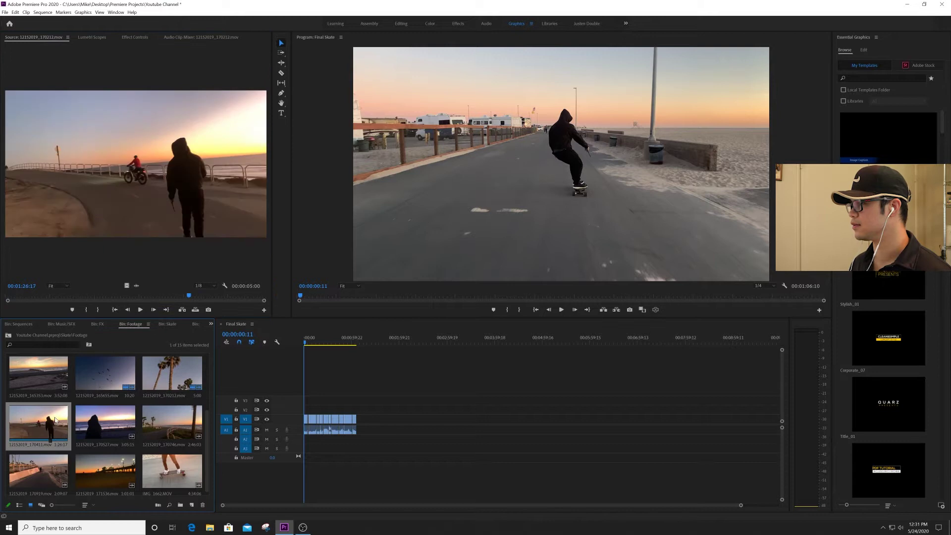
click(82, 298)
key(i)
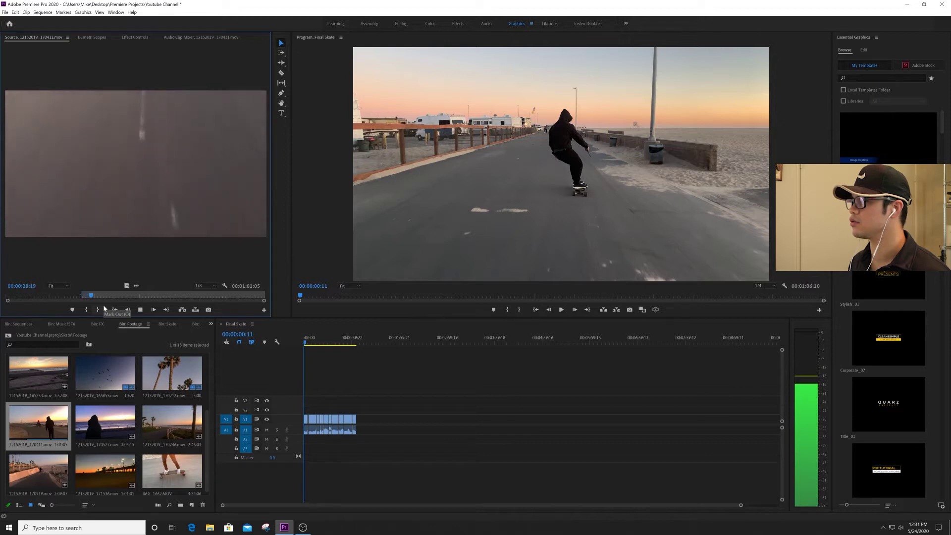
key(space)
click(104, 309)
drag(140, 195, 364, 426)
Step: Skim the rest of 12152019_170411.mov, open 12152019_170527.mov and locate the palm-lined path skating shot at about 00:00:40
drag(167, 296, 237, 299)
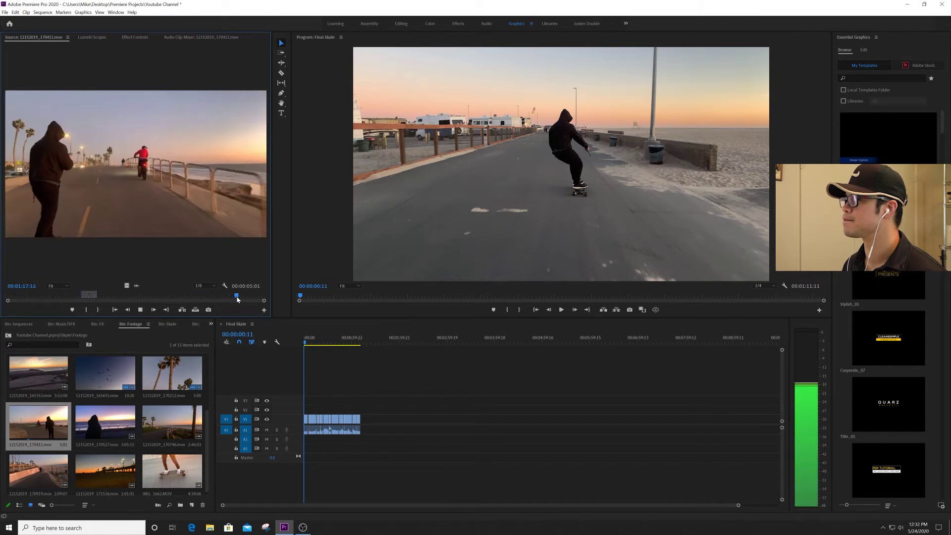
double_click(105, 422)
key(space)
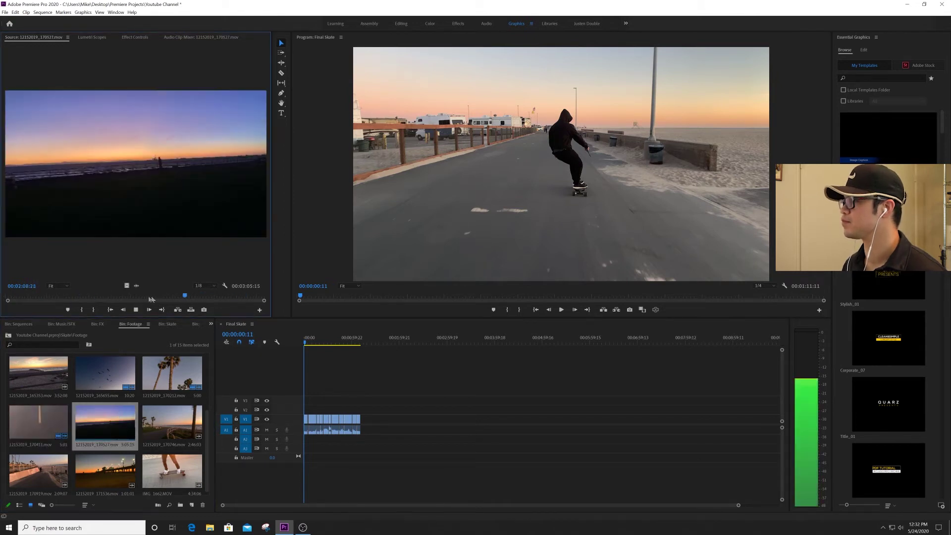
drag(213, 300, 67, 296)
key(space)
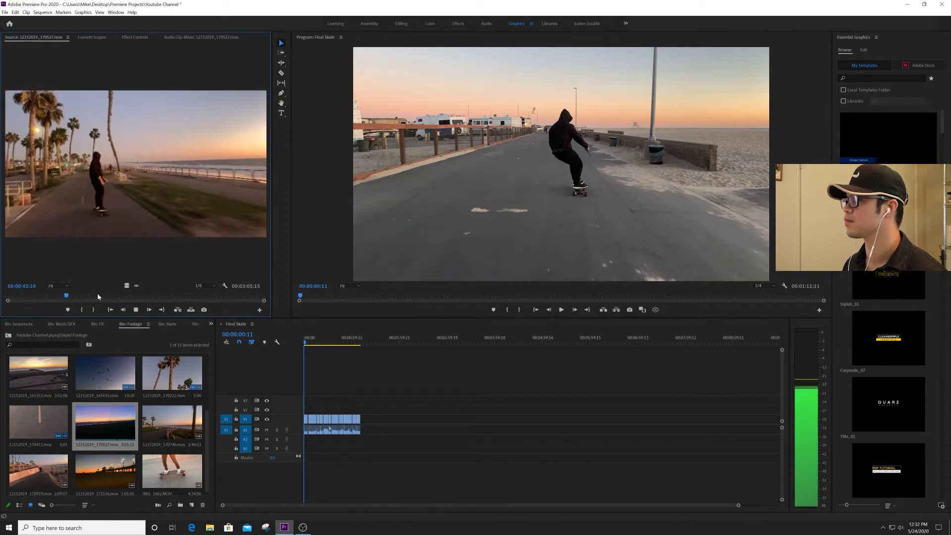
click(69, 298)
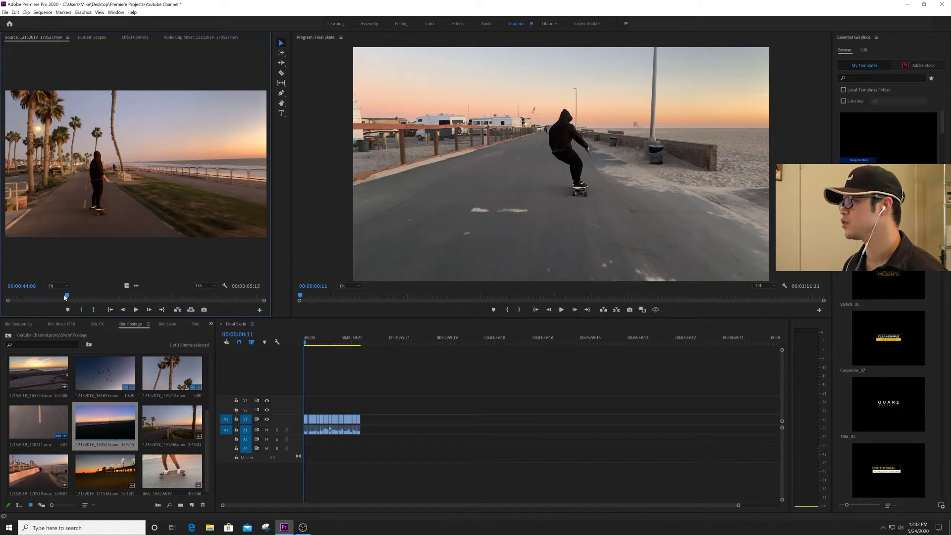
drag(63, 297, 61, 296)
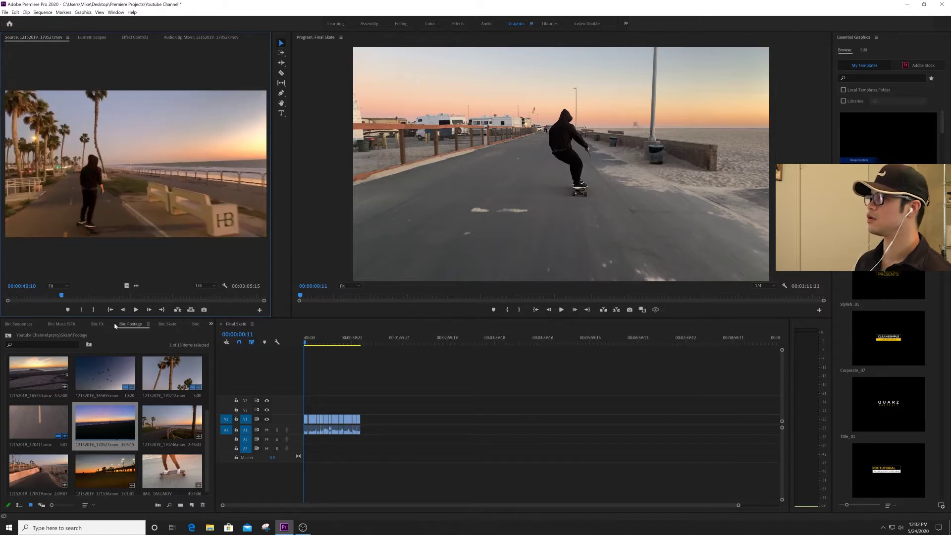
Step: Mark the path skating shot from about 00:00:40 to 00:00:44 and append it after the last clip on V1
key(space)
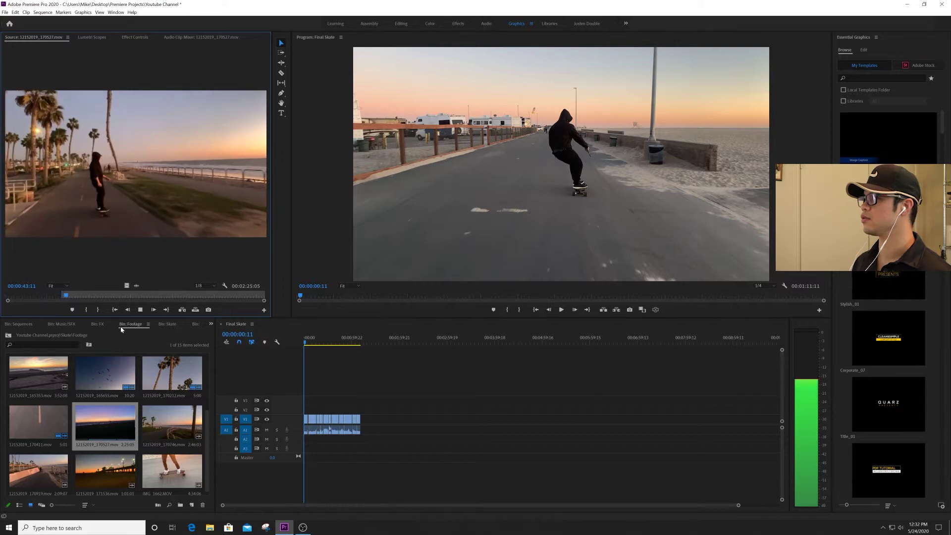
key(space)
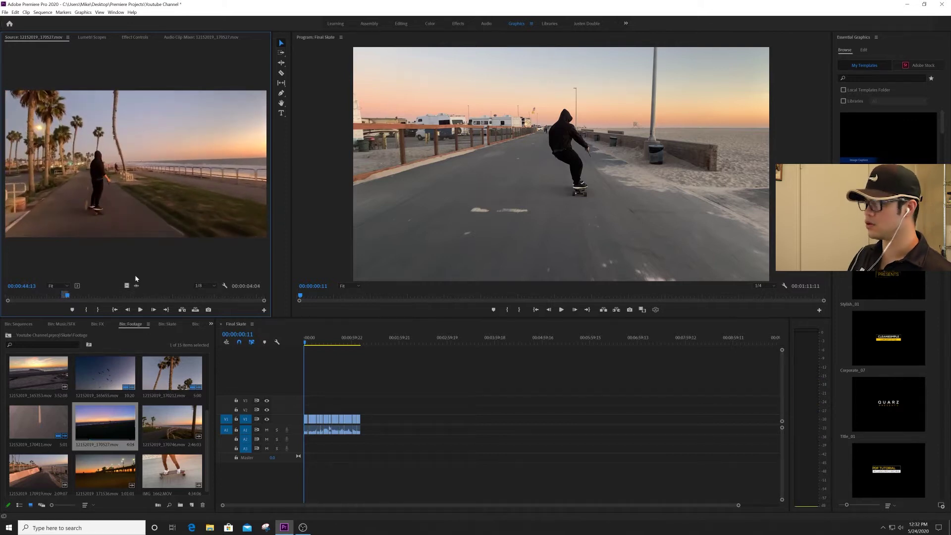
drag(188, 233, 366, 430)
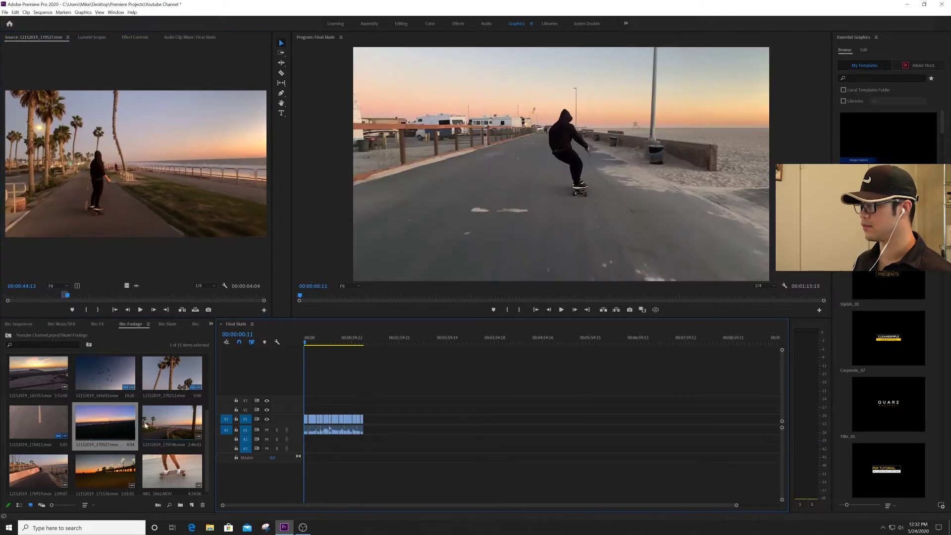
Step: Open 12152019_170746.mov and skim it to locate the sunset shot with palm trees at about 00:00:37
double_click(169, 420)
click(136, 310)
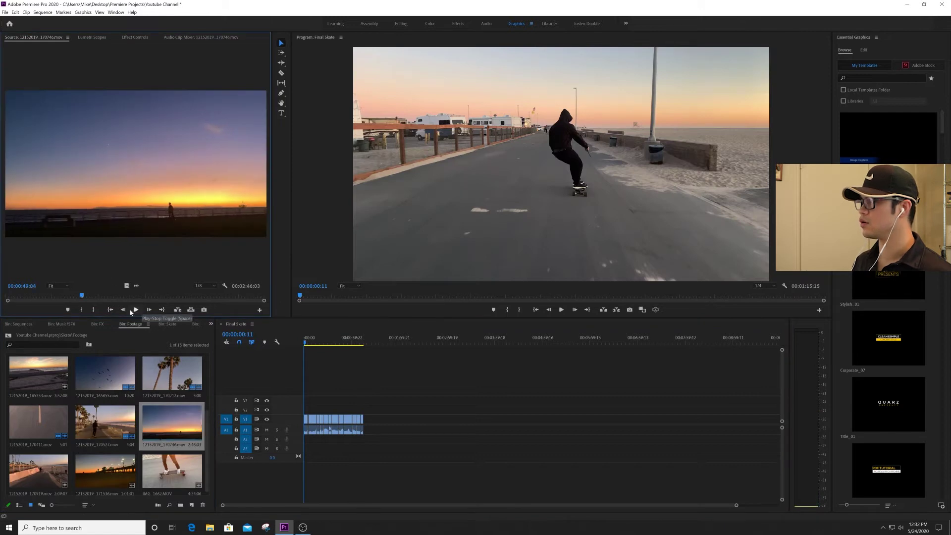
click(135, 311)
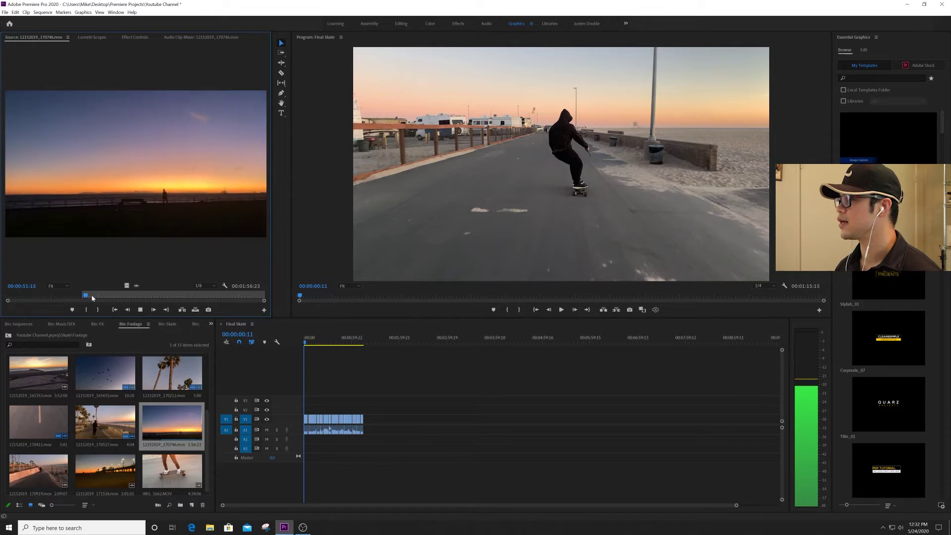
drag(90, 296, 142, 296)
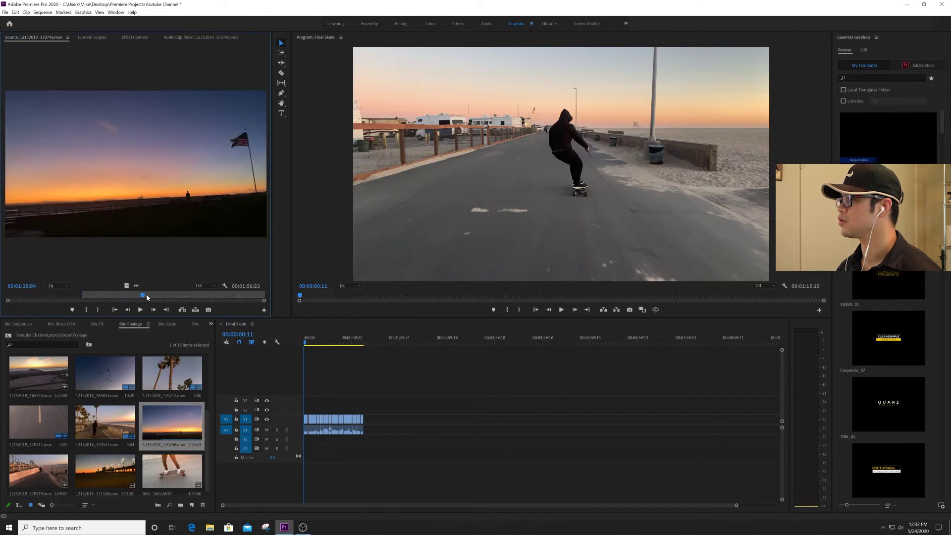
click(130, 296)
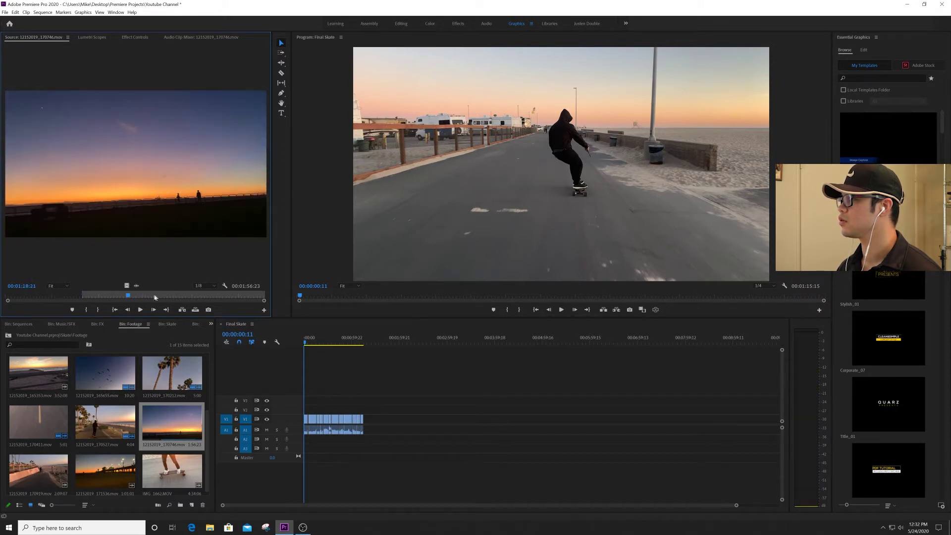
drag(176, 297, 214, 296)
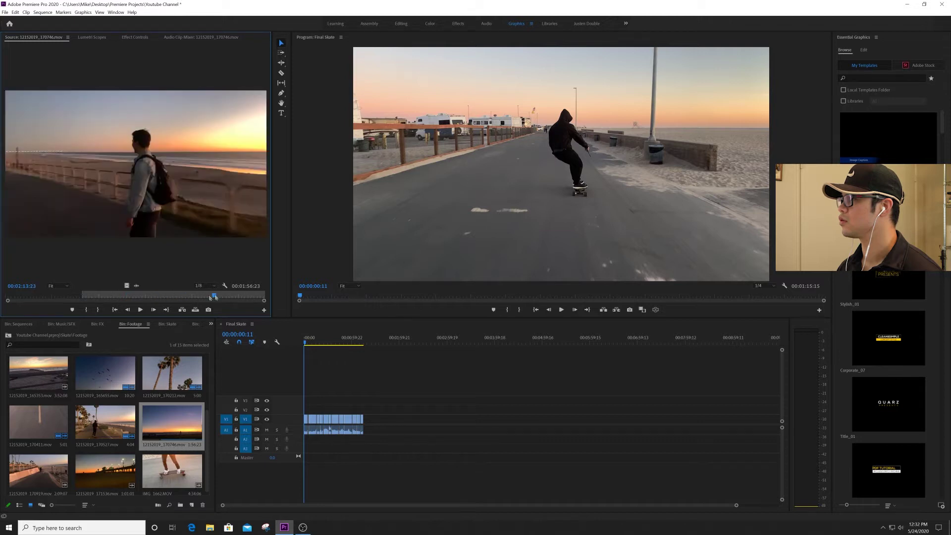
click(54, 296)
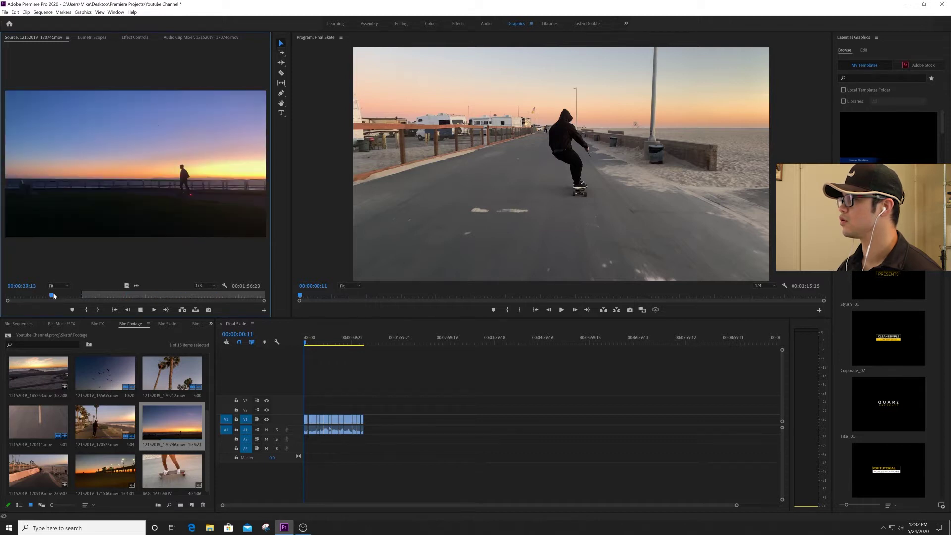
key(space)
click(64, 296)
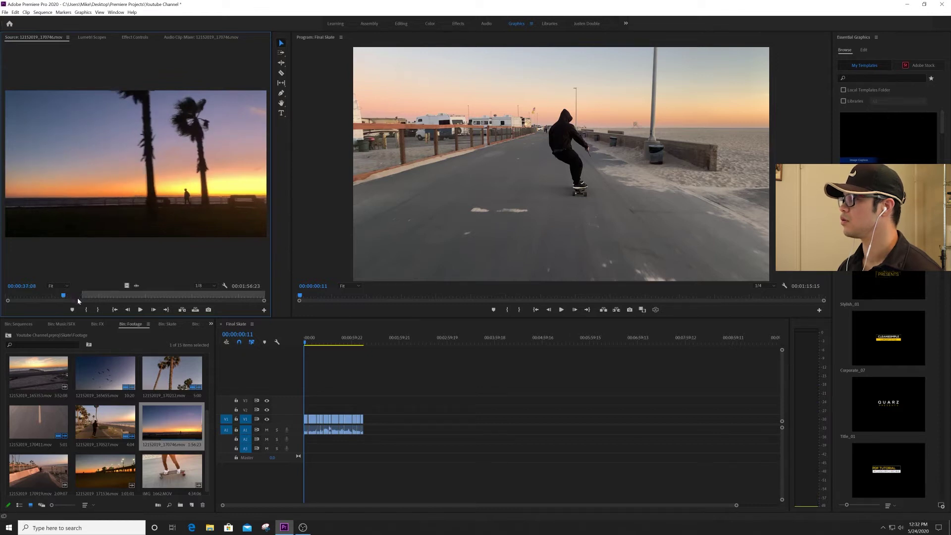
Step: Mark the sunset shot from about 00:00:37 to 00:00:44 and append it after the last clip on V1
key(i)
key(space)
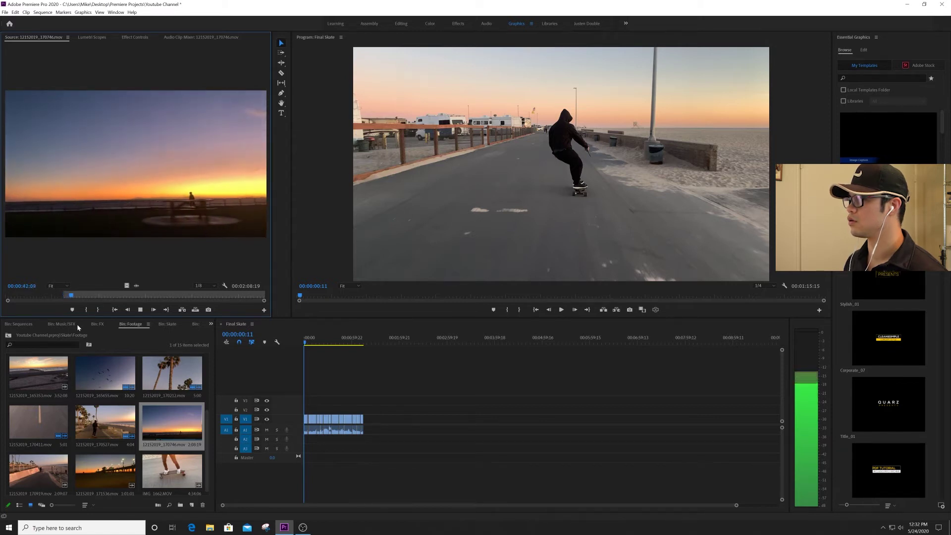
key(space)
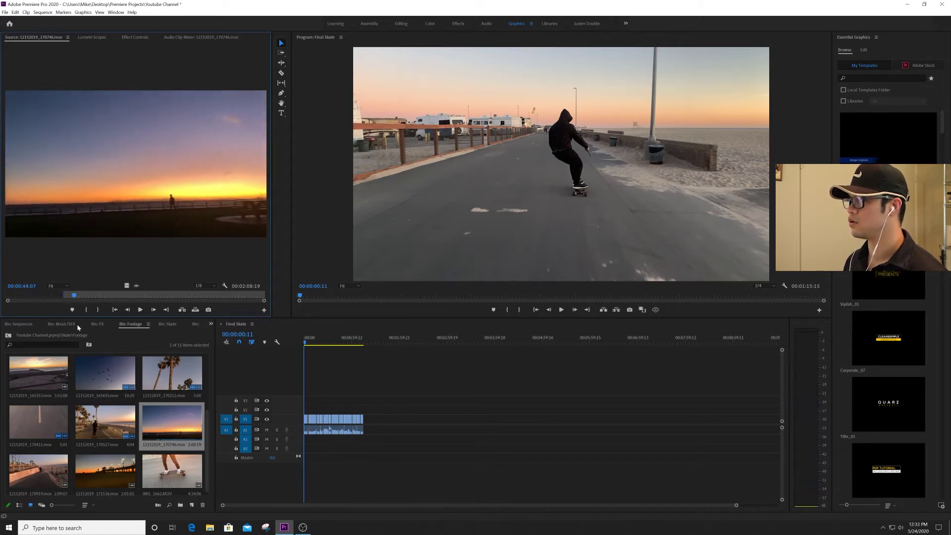
key(o)
drag(117, 190, 369, 425)
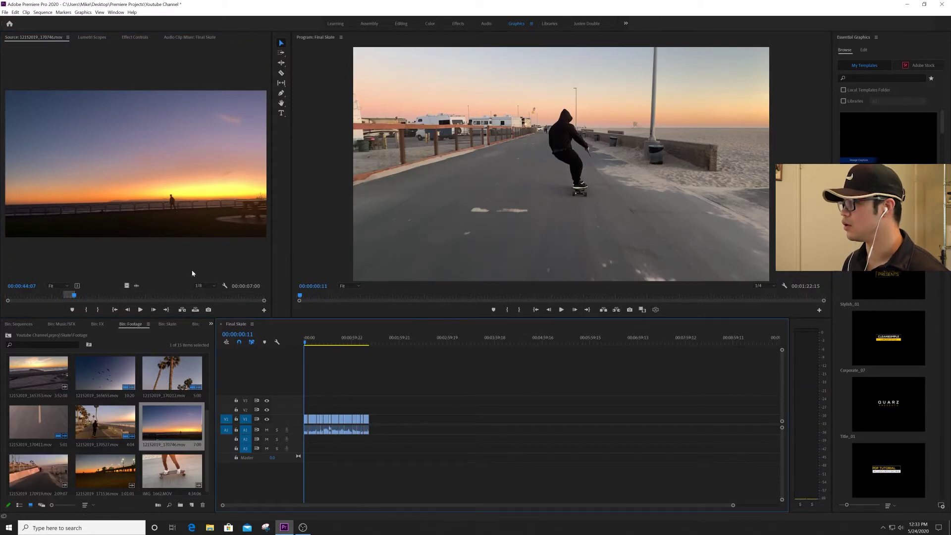
Step: Skim the rest of 12152019_170746.mov from about 00:01:20 to 00:02:27 for another usable shot
click(132, 297)
key(space)
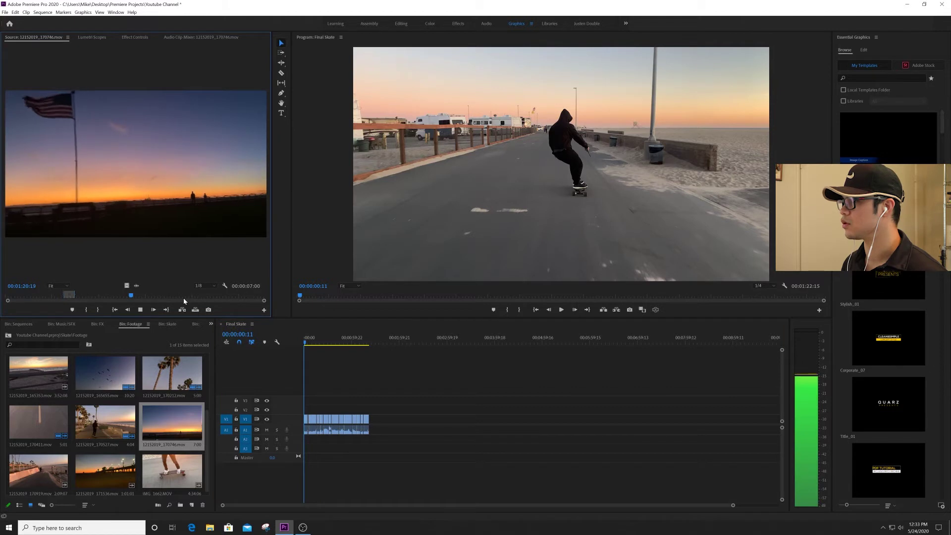
key(space)
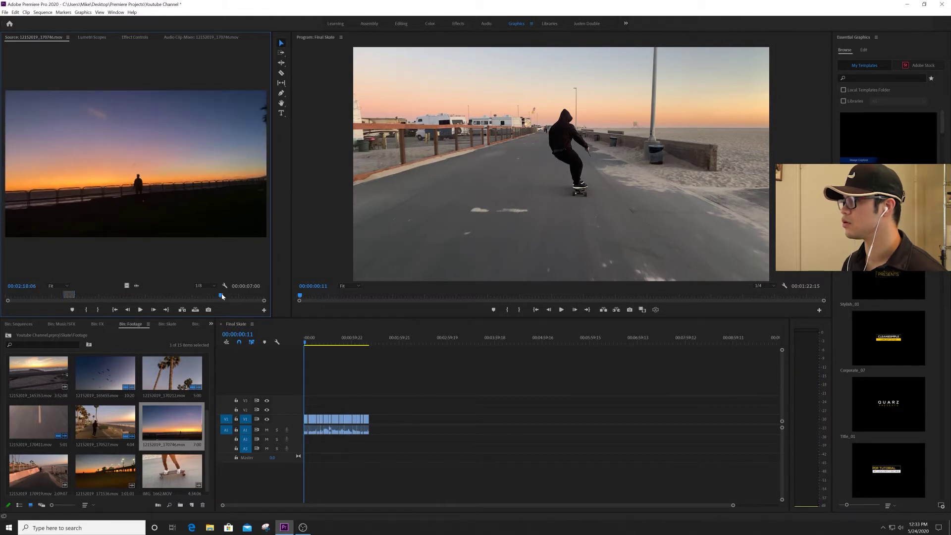
click(222, 300)
key(space)
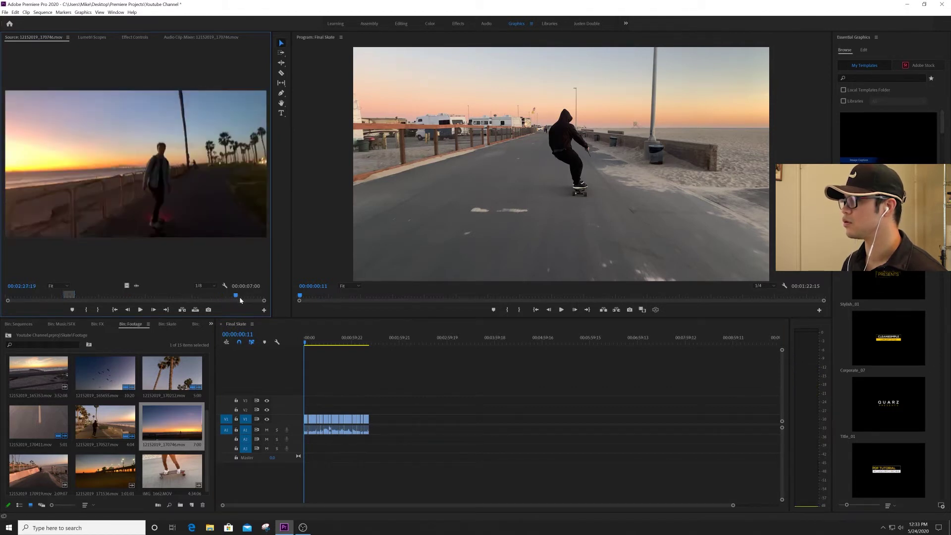
Step: Open 12152019_170919.mov and skim its beach path footage between about 00:00:41 and 00:01:34 for a usable skating shot
double_click(38, 470)
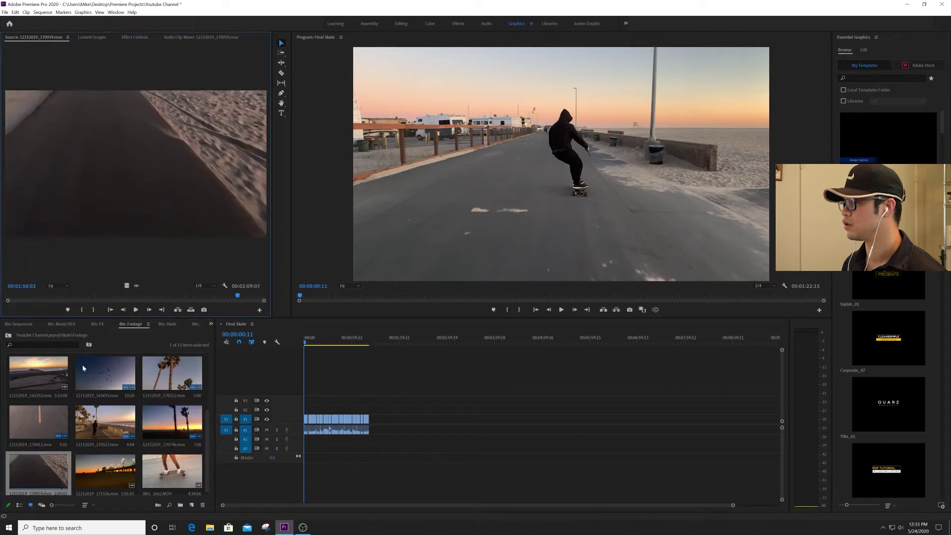
click(49, 296)
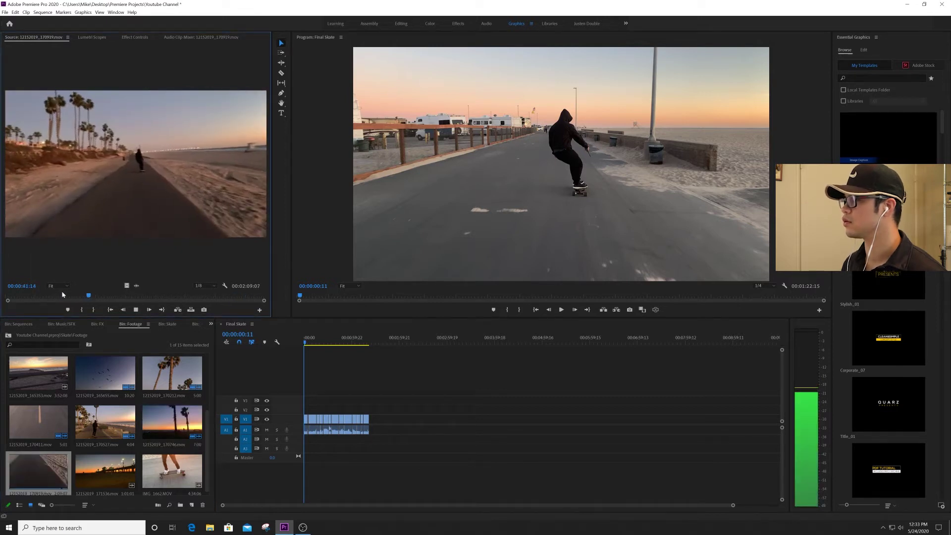
key(space)
key(space)
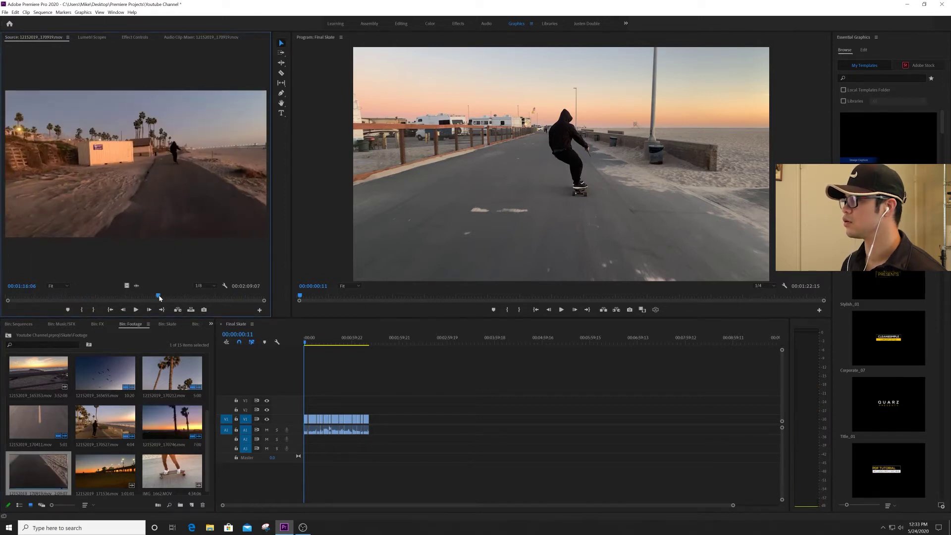
click(159, 296)
key(space)
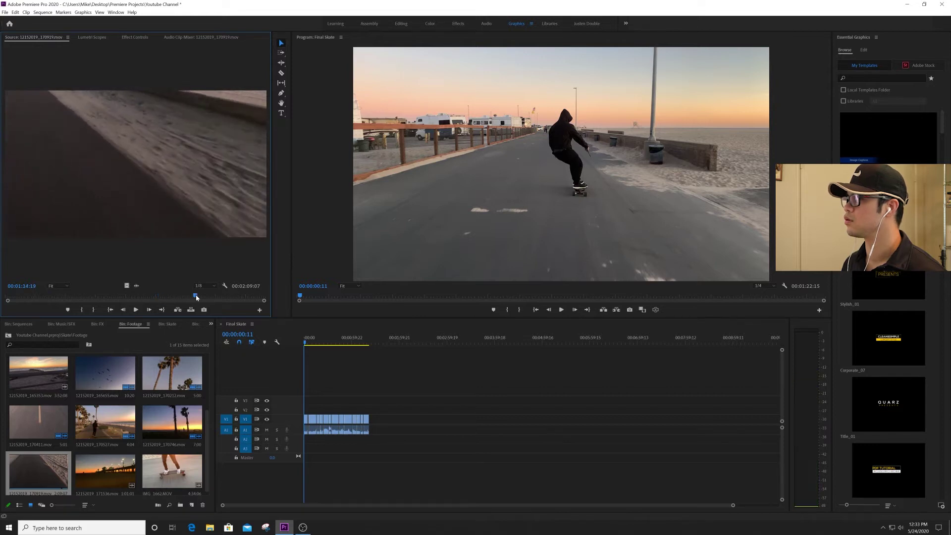
click(196, 296)
drag(200, 295, 142, 295)
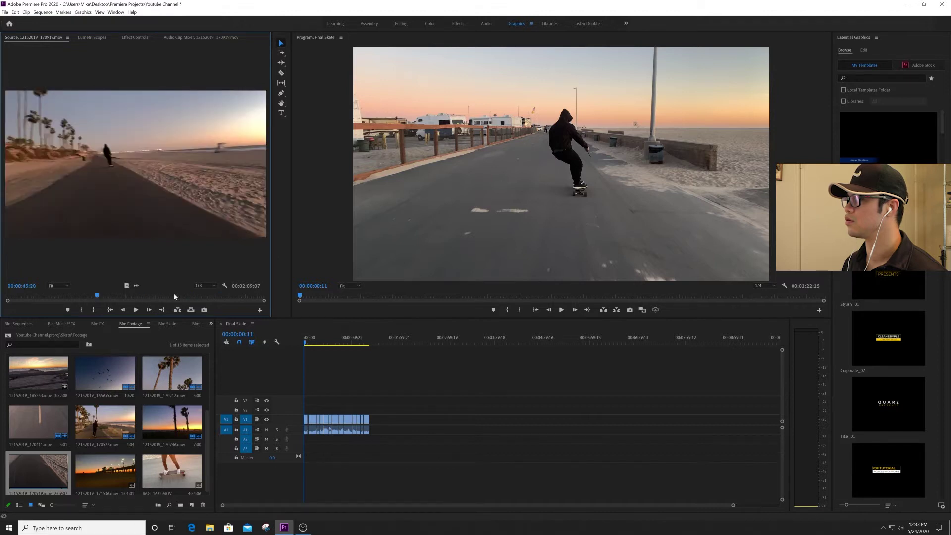
Step: Mark the skateboard wheel close-up from about 00:01:25 to 00:01:27 and append it after the last clip on V1
key(space)
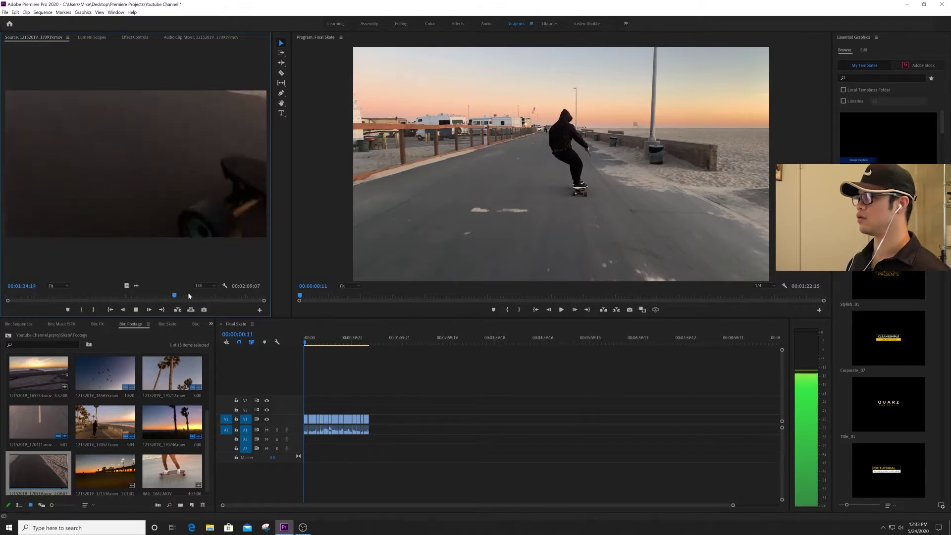
key(space)
key(i)
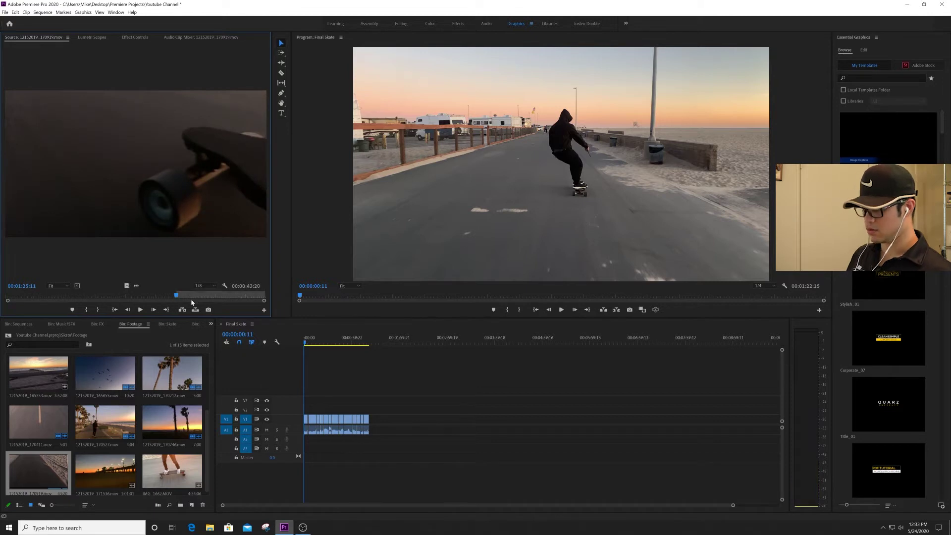
key(space)
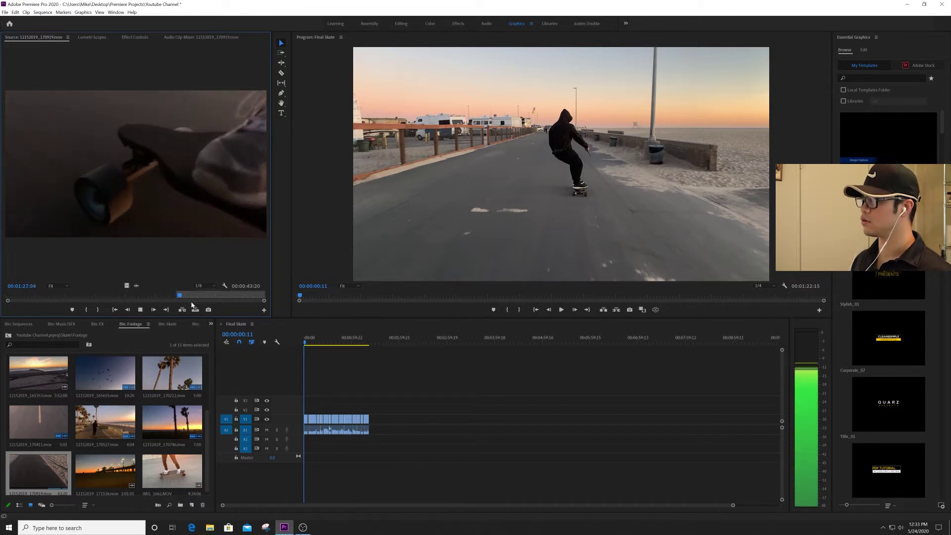
key(space)
key(o)
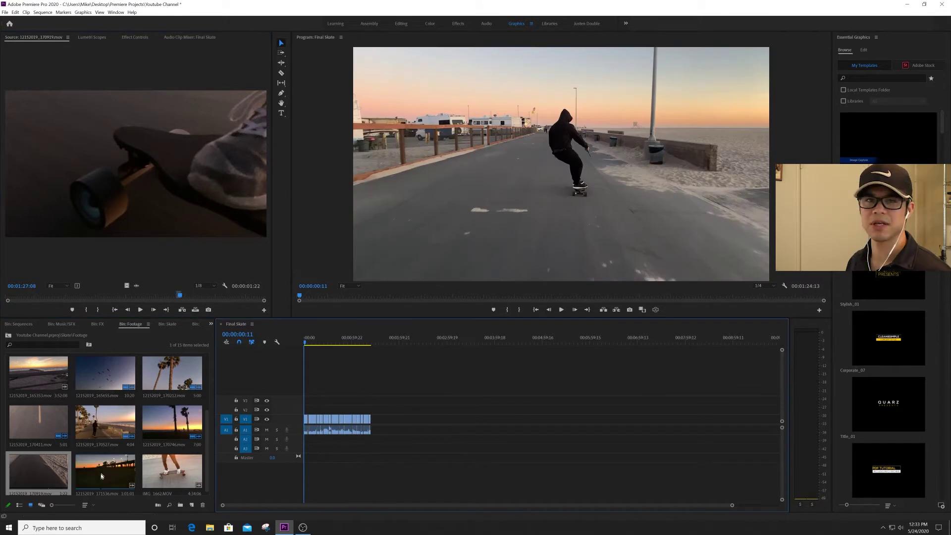
Step: Open 12152019_171536.mov and locate the start of the pier sunset shot at about 00:00:18
double_click(101, 477)
drag(127, 299, 104, 298)
key(space)
key(space)
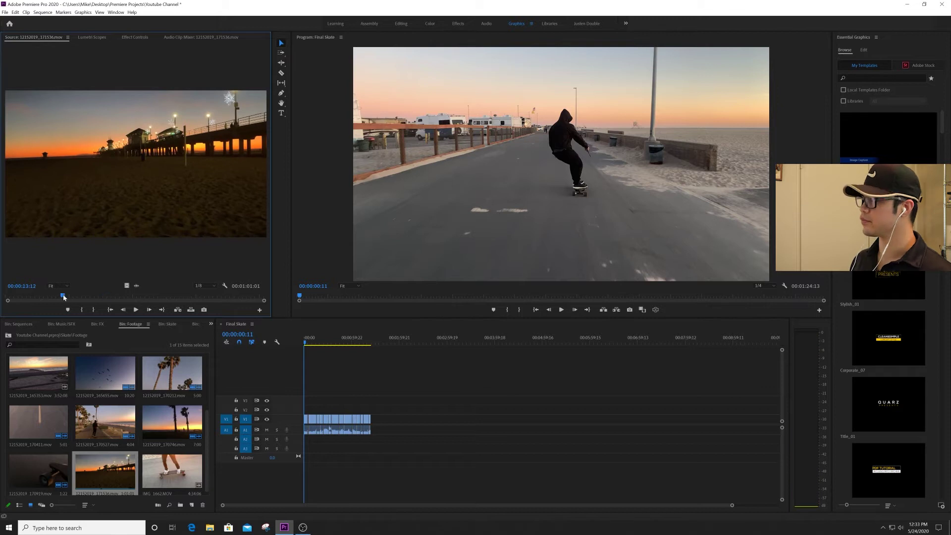
key(space)
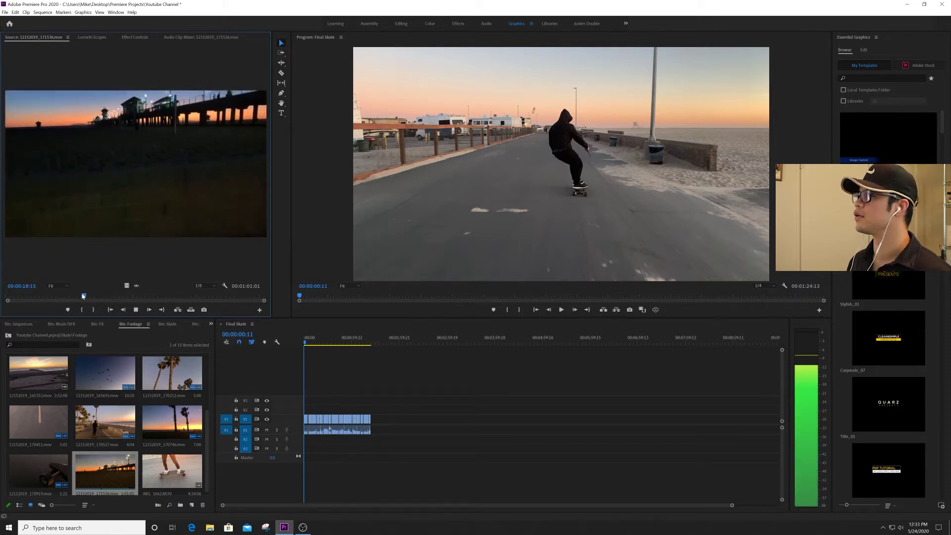
Step: Mark the pier sunset shot from about 00:00:18 to 00:00:25 and append it after the last clip on V1
key(space)
key(i)
key(space)
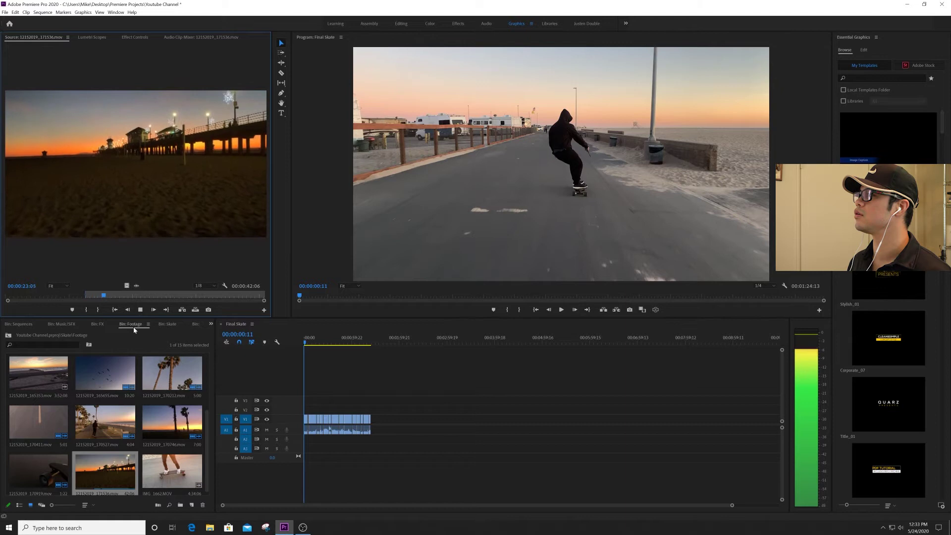
key(space)
key(o)
drag(175, 184, 379, 420)
Step: Open IMG_1662.MOV and skim its sunset skating footage from about 00:00:50 to beyond 00:03:02 for usable shots
double_click(171, 466)
key(space)
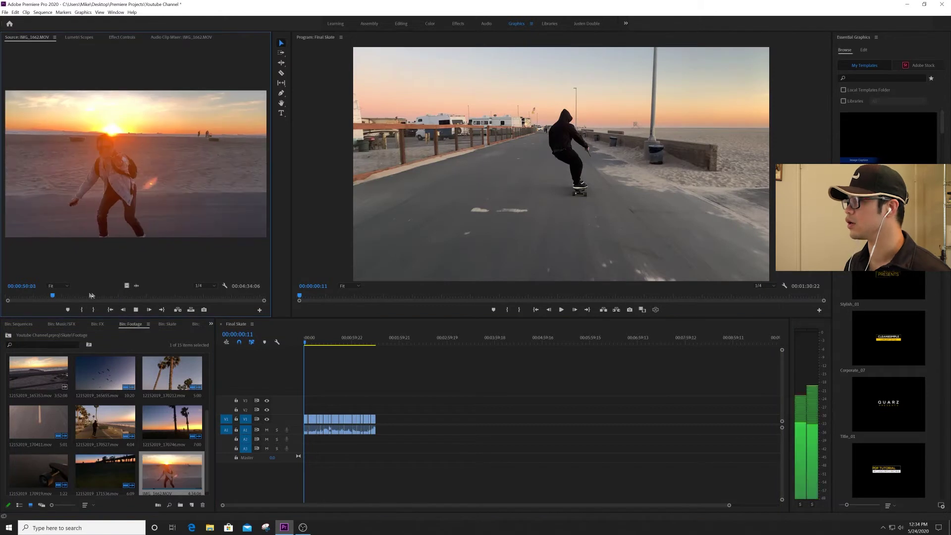
click(149, 296)
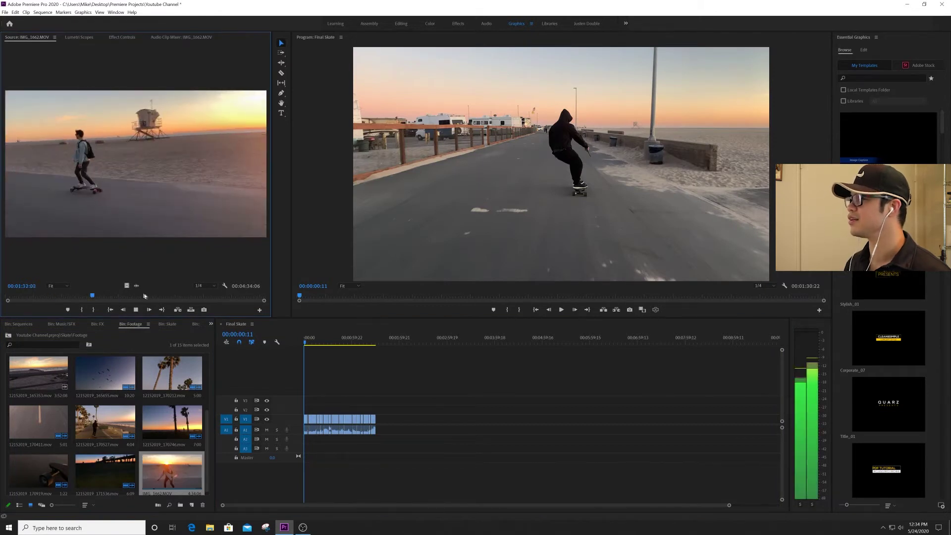
key(space)
click(170, 297)
key(space)
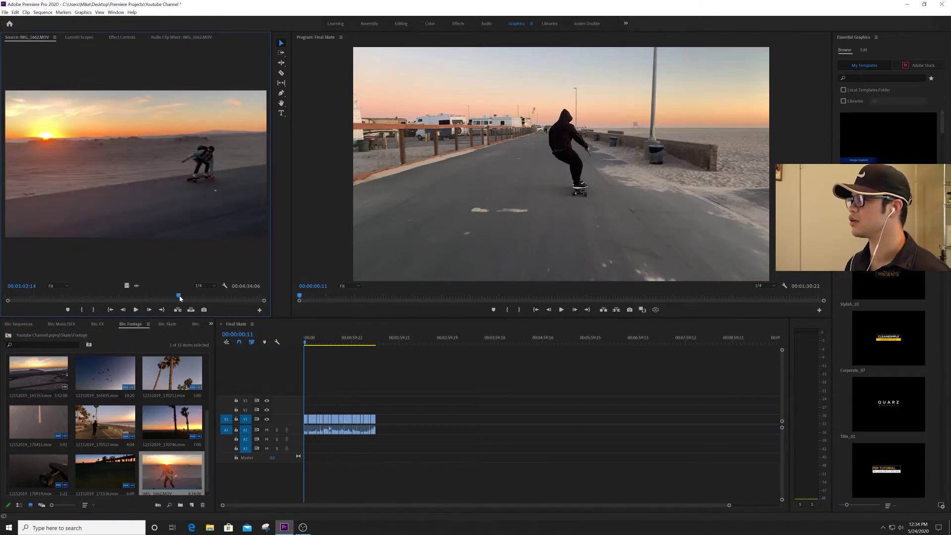
click(179, 298)
click(198, 297)
key(space)
click(219, 297)
drag(220, 298, 33, 296)
Step: Go back through the earlier part of IMG_1662.MOV and locate the start of the sunset skating shot at about 00:02:03
key(space)
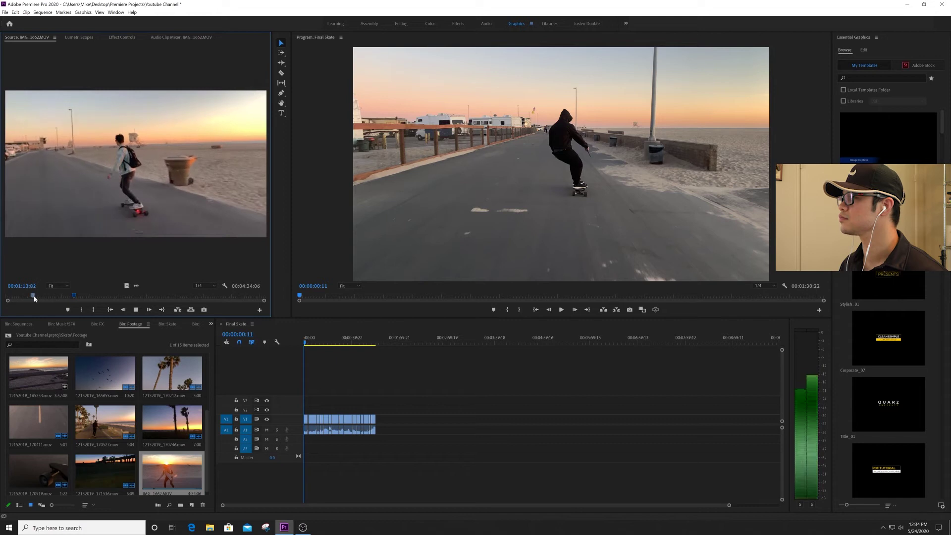
click(64, 295)
key(space)
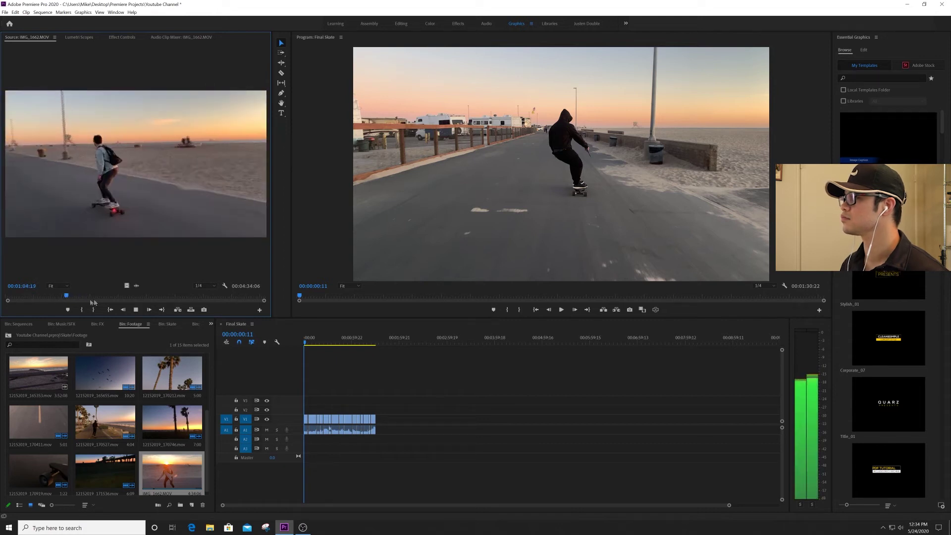
click(101, 296)
key(space)
click(130, 297)
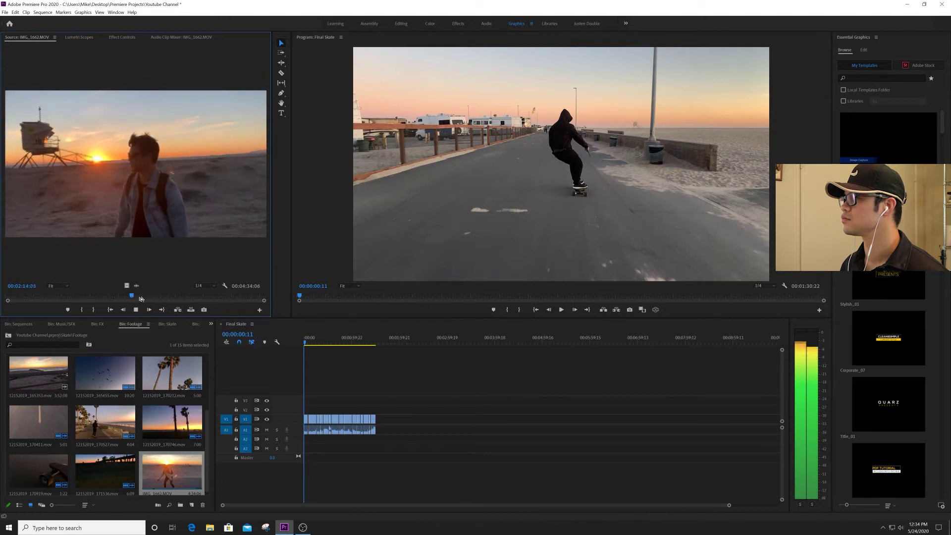
key(space)
click(118, 296)
key(space)
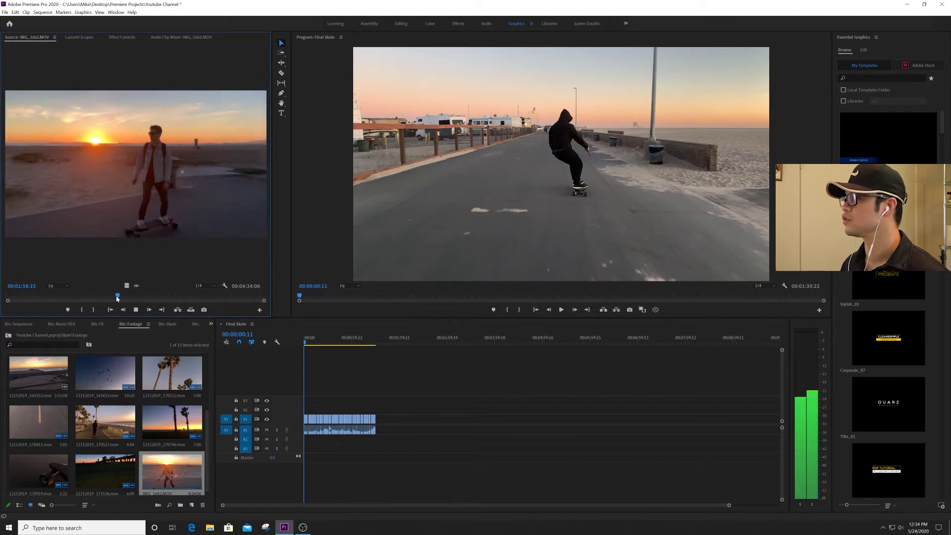
key(space)
click(120, 297)
key(space)
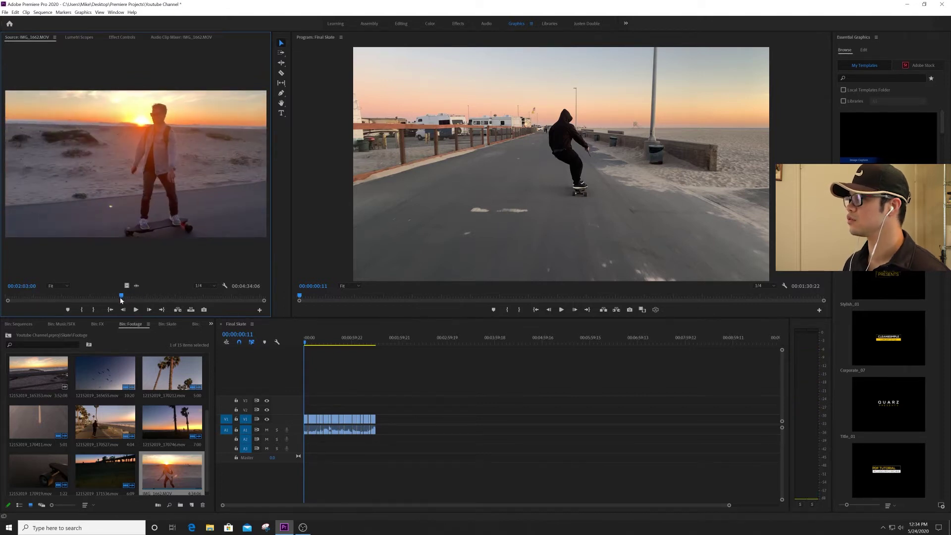
Step: Mark the sunset skating shot from about 00:02:03 to 00:02:09 and append it after the last clip on V1
key(i)
key(space)
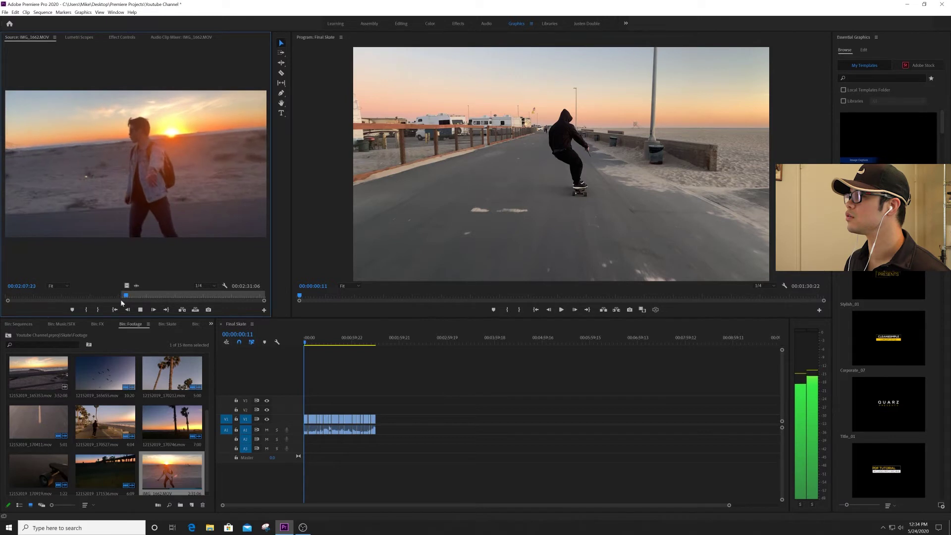
key(space)
key(o)
drag(117, 164, 381, 425)
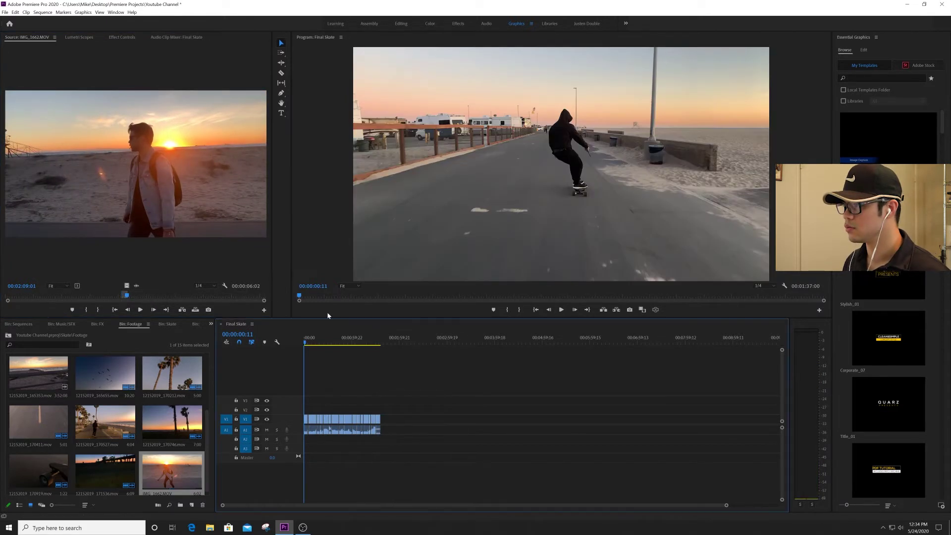
Step: Mark the skating shot past the lifeguard towers from about 00:02:18 to 00:02:25 and append it after the last clip on V1
click(148, 297)
click(140, 297)
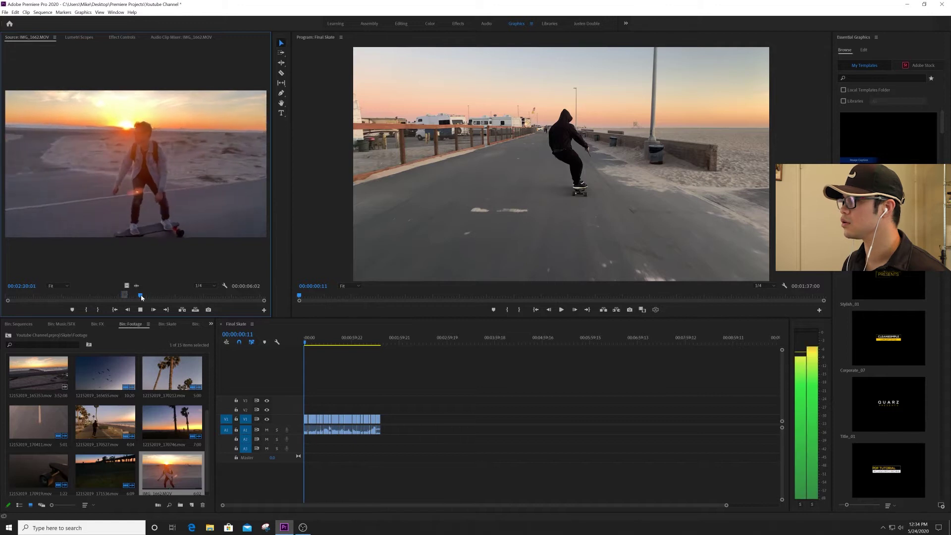
click(134, 296)
click(140, 310)
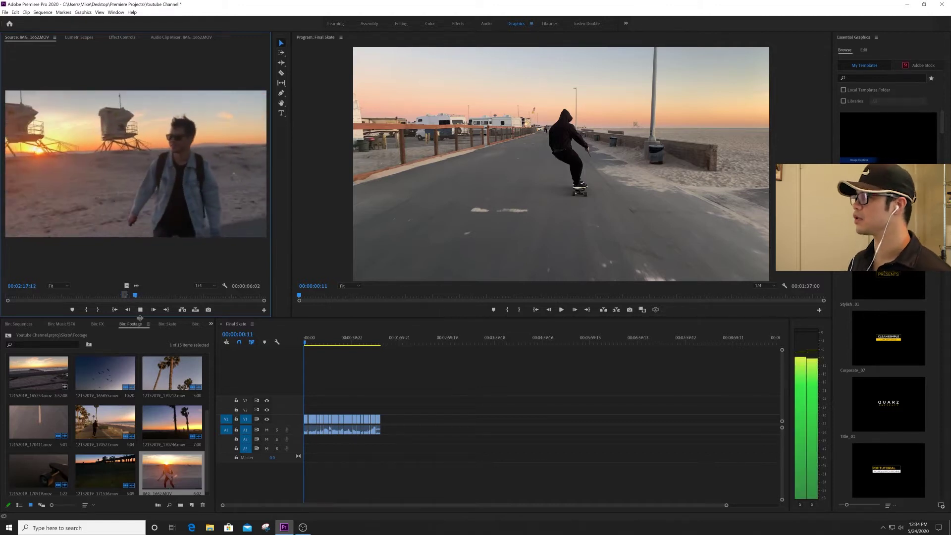
click(140, 309)
key(space)
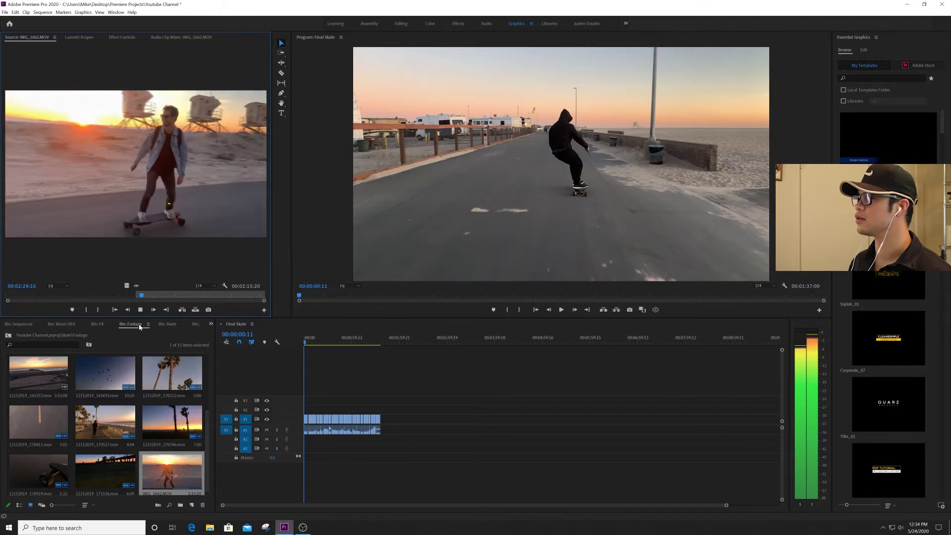
key(space)
key(o)
drag(192, 118, 368, 429)
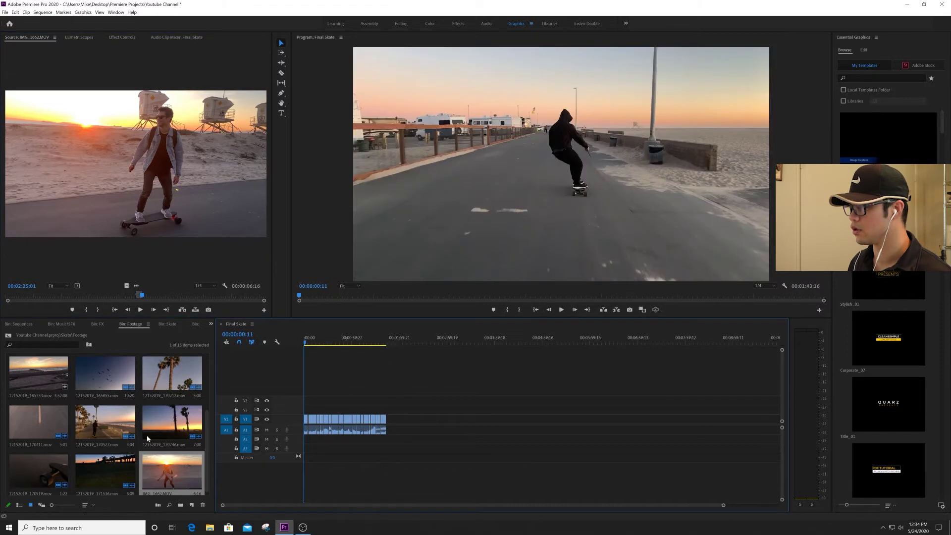
Step: Look over the footage bin, spot-check the assembled sequence at several points and play its opening seconds
scroll(147, 439, down, 1)
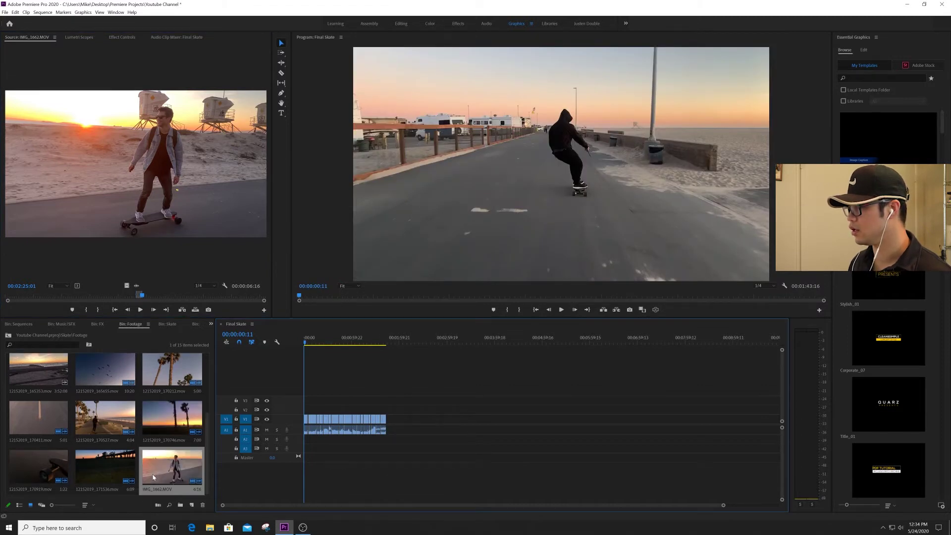
scroll(154, 478, up, 2)
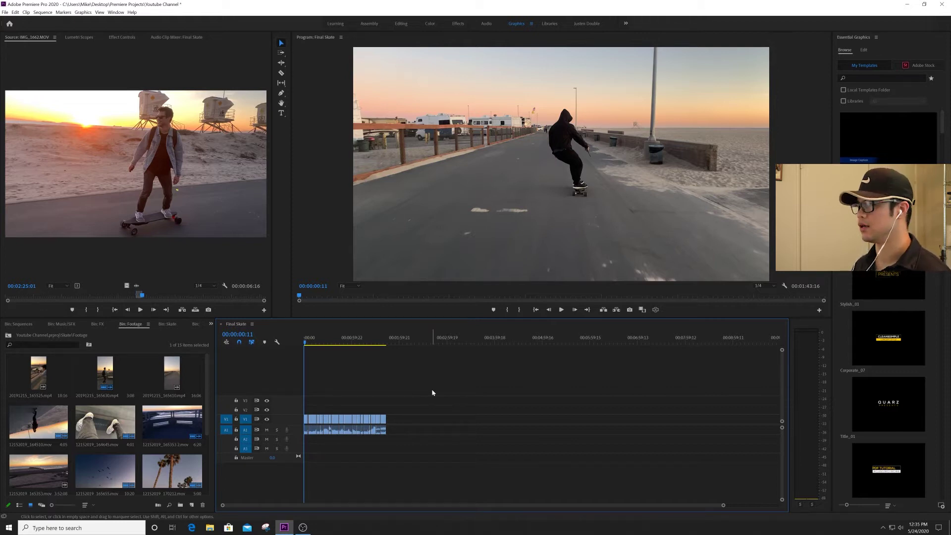
click(332, 342)
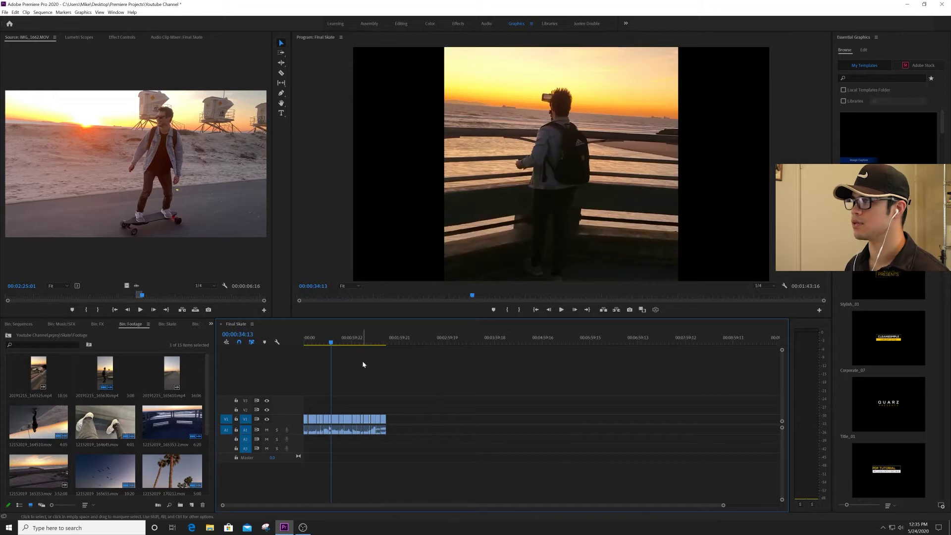
click(358, 341)
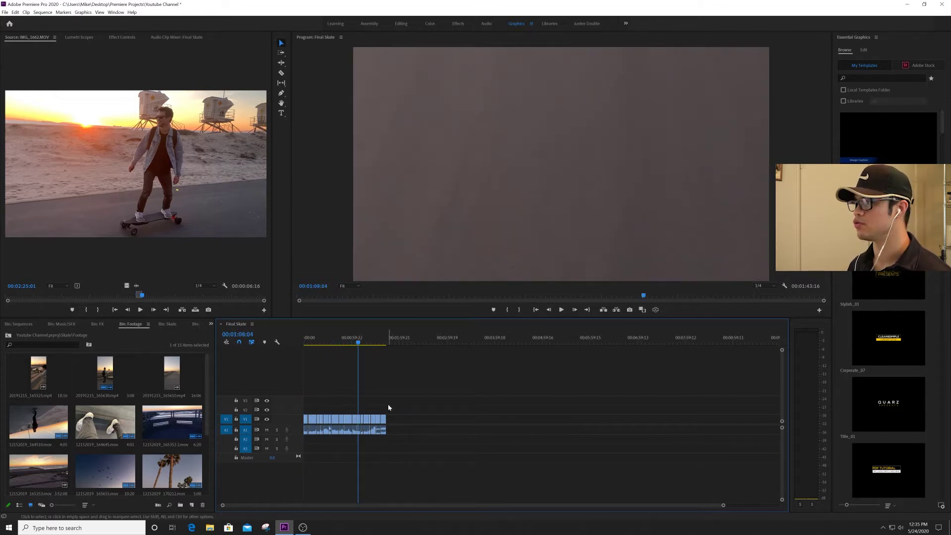
click(303, 342)
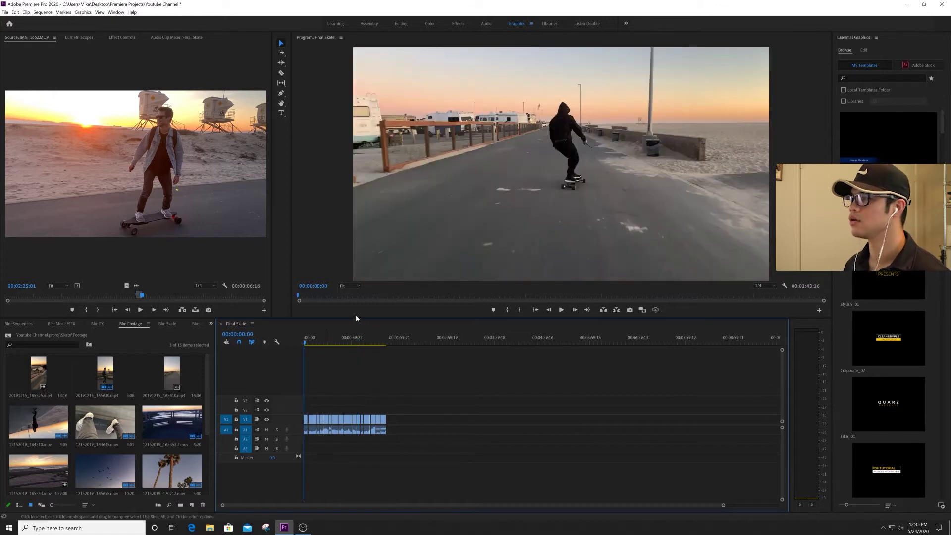
key(space)
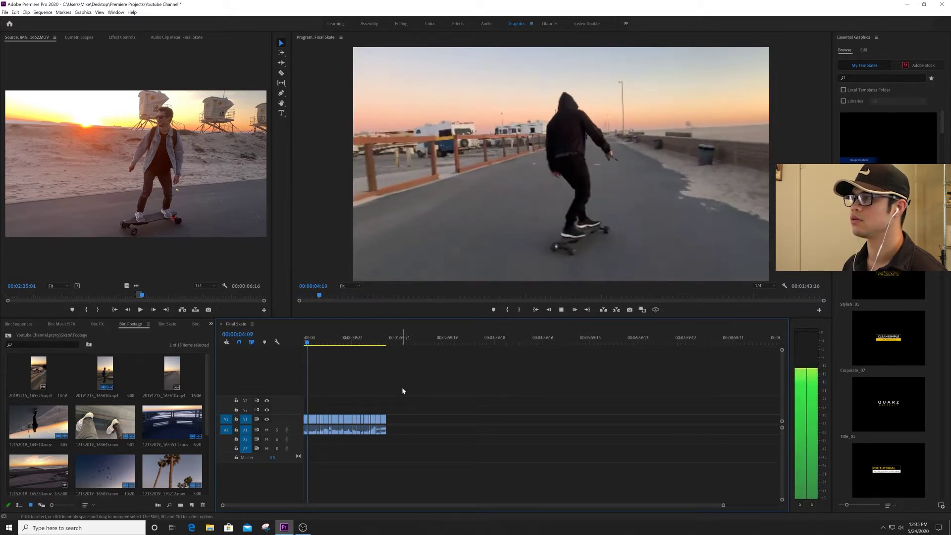
key(space)
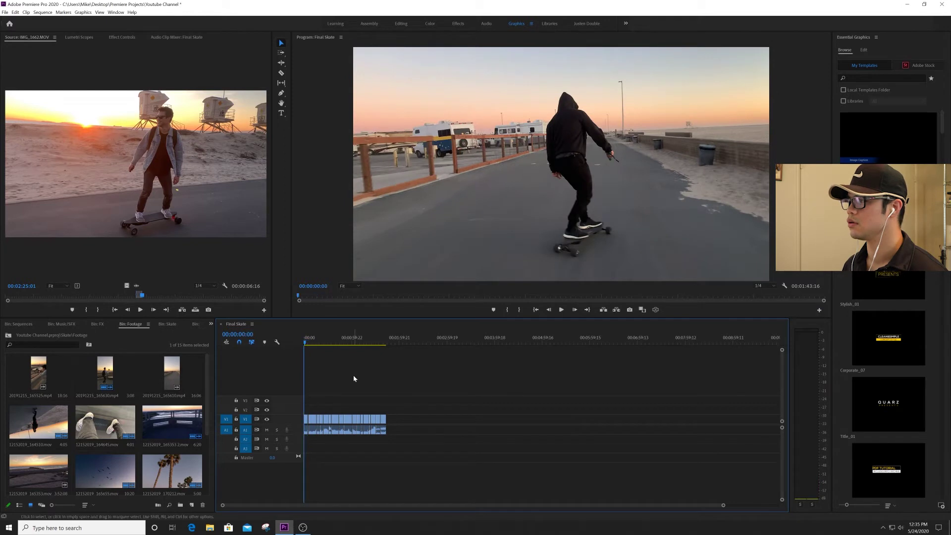
drag(319, 343, 327, 342)
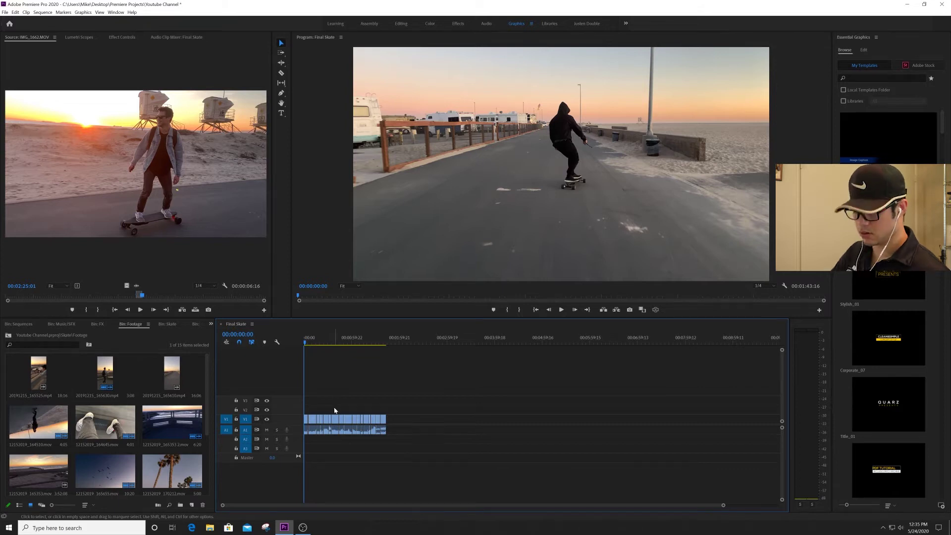
Step: Set the speed of the first clip on the timeline to 250% and return to the start of the sequence
key(=)
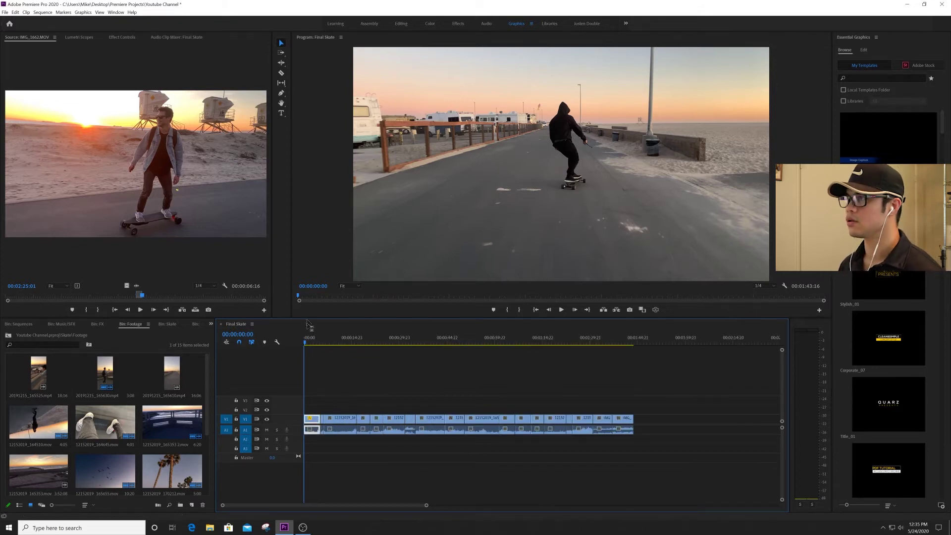
click(309, 341)
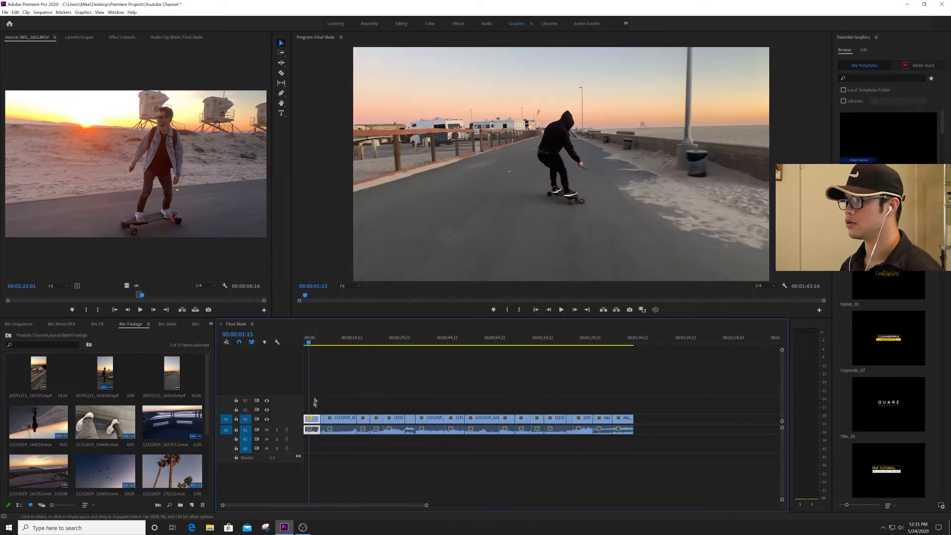
right_click(315, 419)
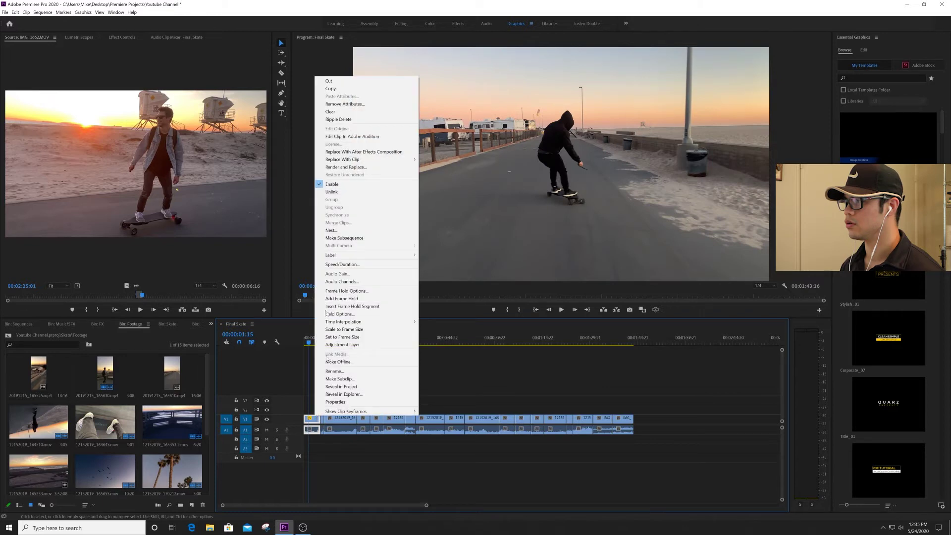
click(350, 265)
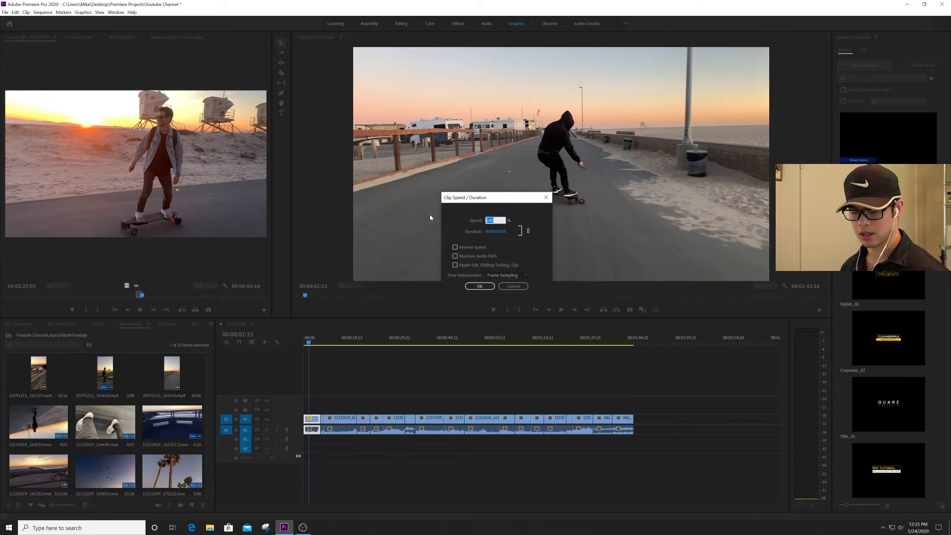
text(250)
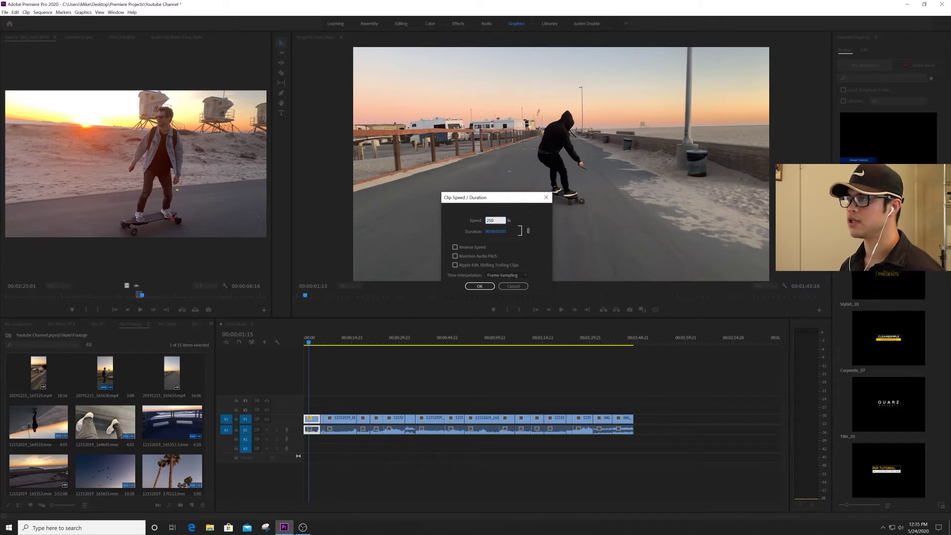
key(Return)
click(304, 338)
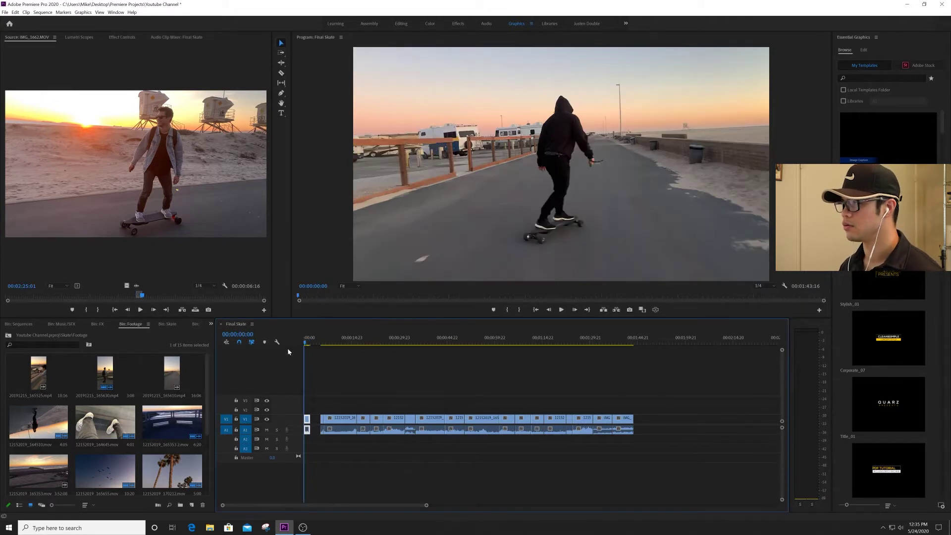
Step: Play the sequence from its start into the second clip to check the sped-up opening, and revisit the frame at about 00:00:03
key(space)
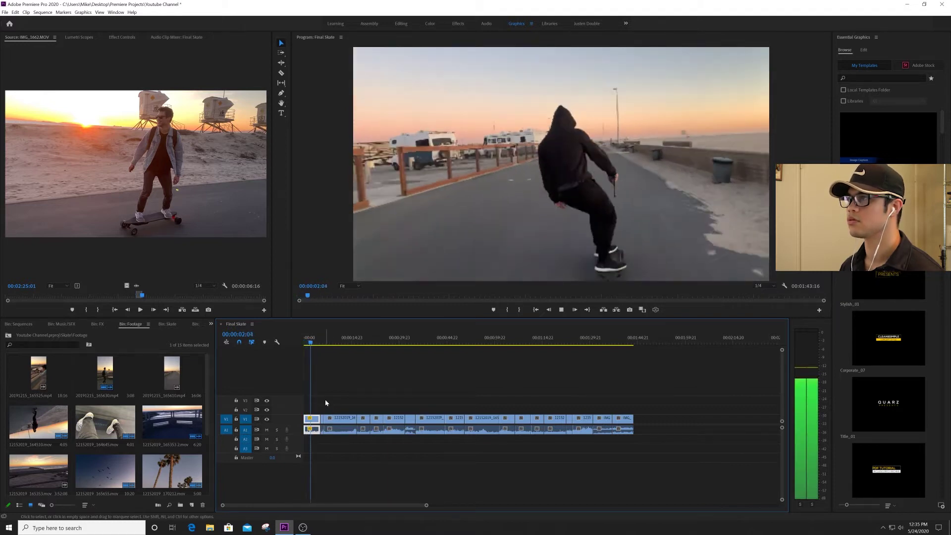
key(space)
click(305, 340)
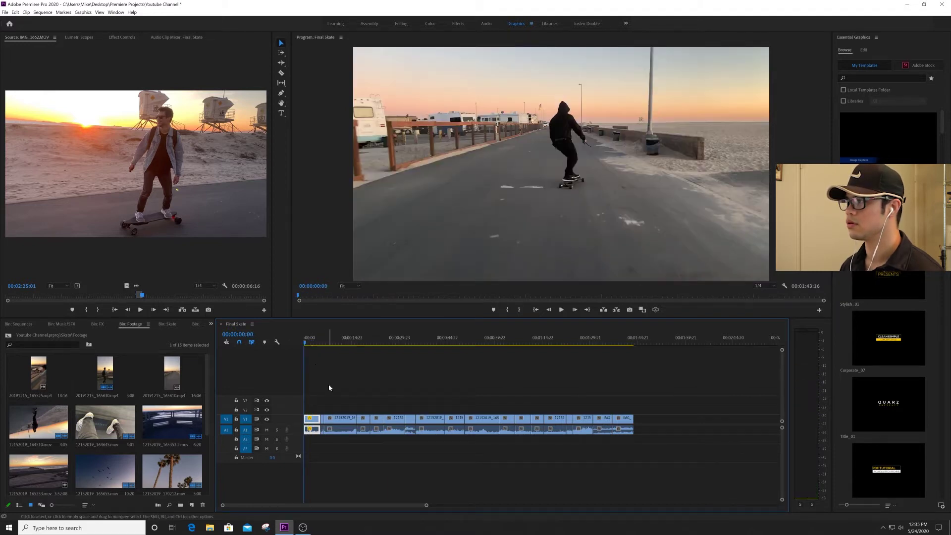
key(space)
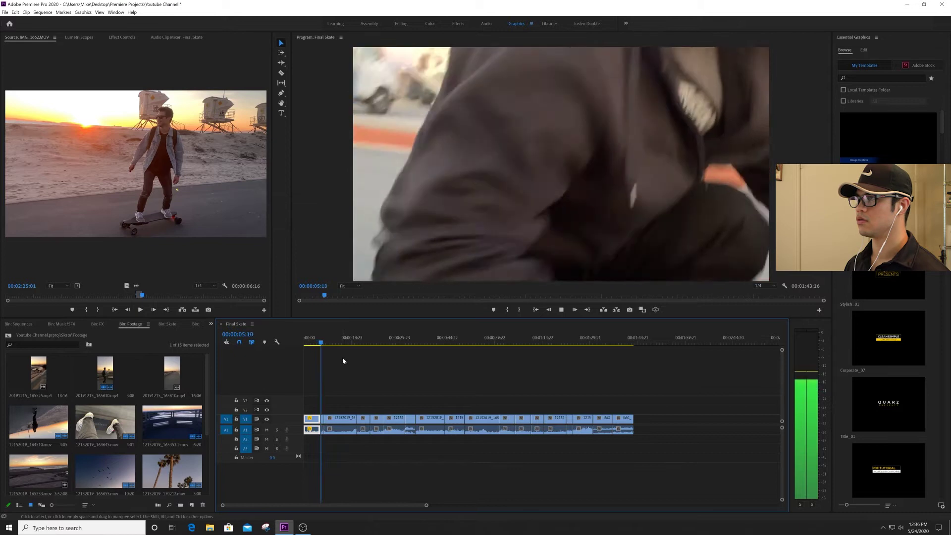
key(space)
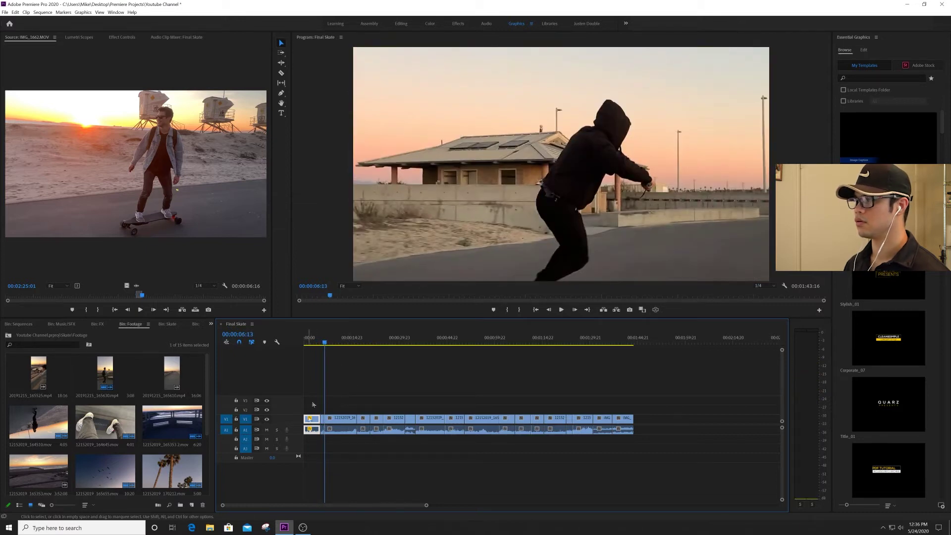
click(315, 338)
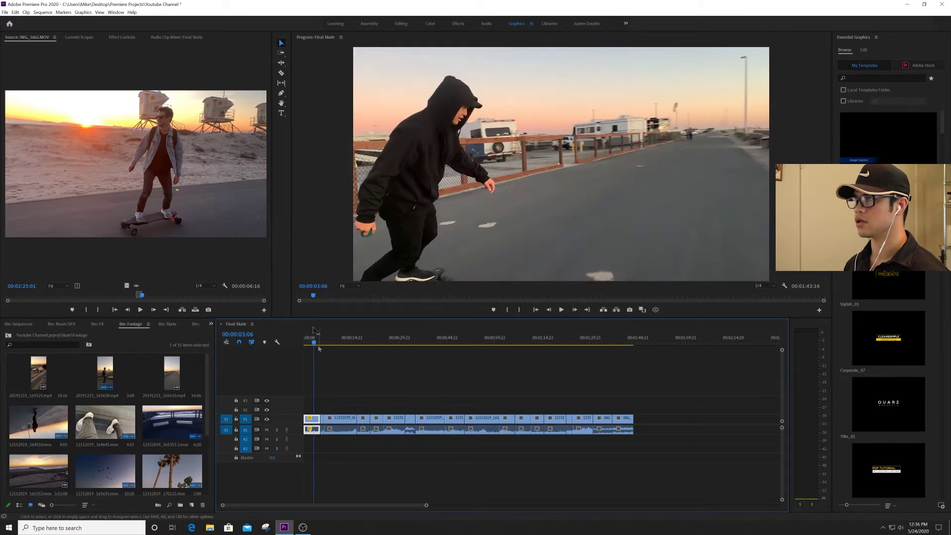
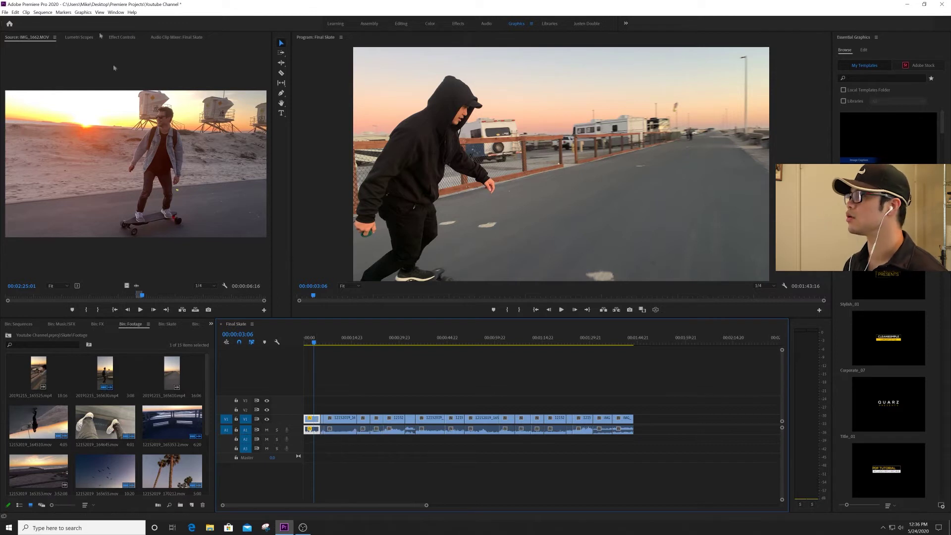
Step: Copy the first clip's attributes, paste only Motion onto all the following clips, and play the sequence from about 00:00:03
click(123, 38)
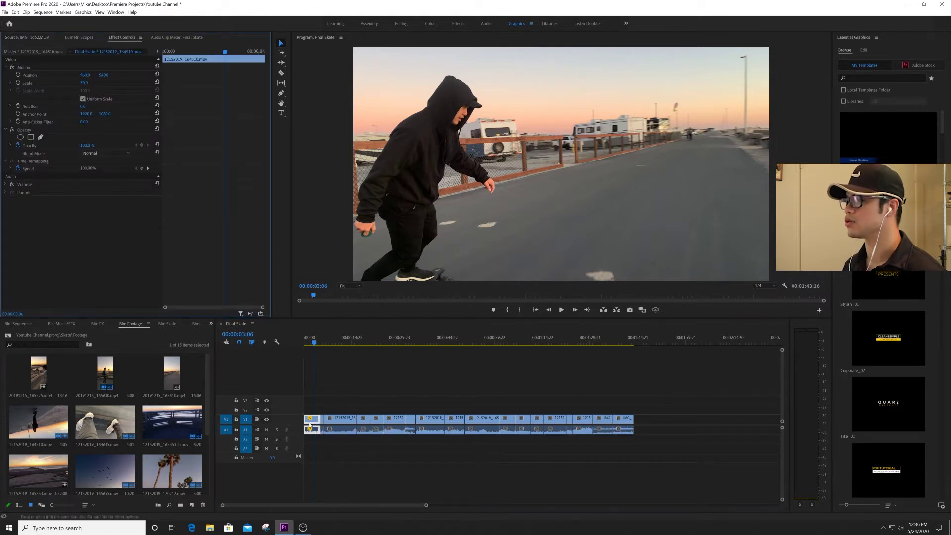
click(314, 425)
click(362, 386)
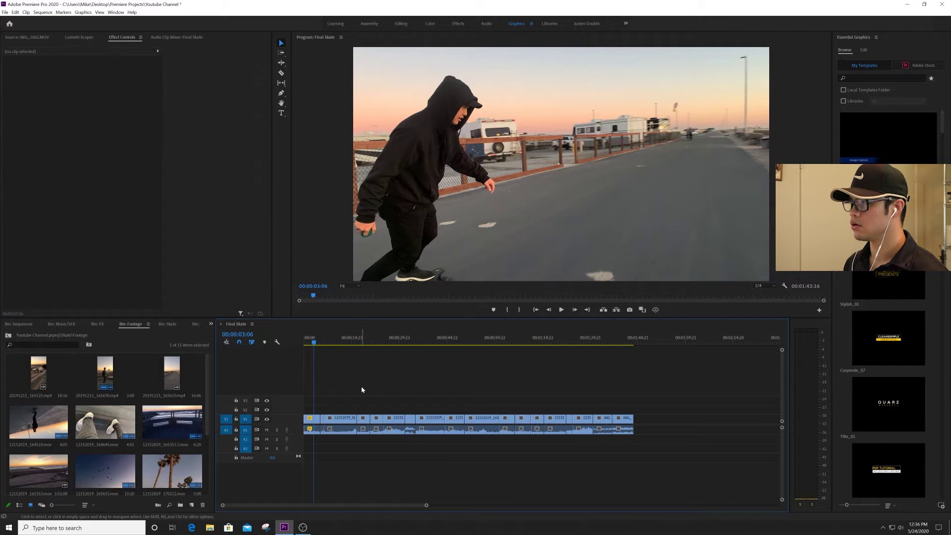
click(312, 419)
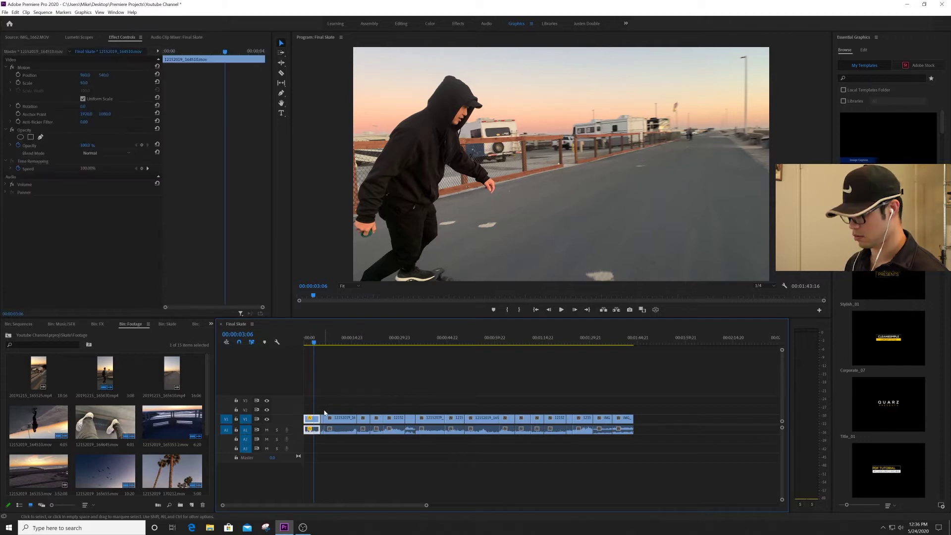
drag(678, 395, 323, 467)
right_click(340, 419)
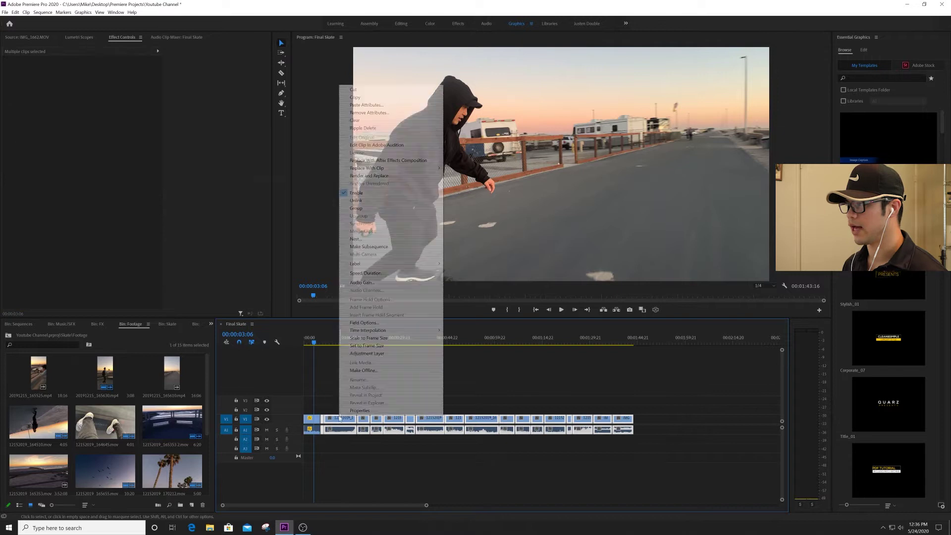
click(413, 107)
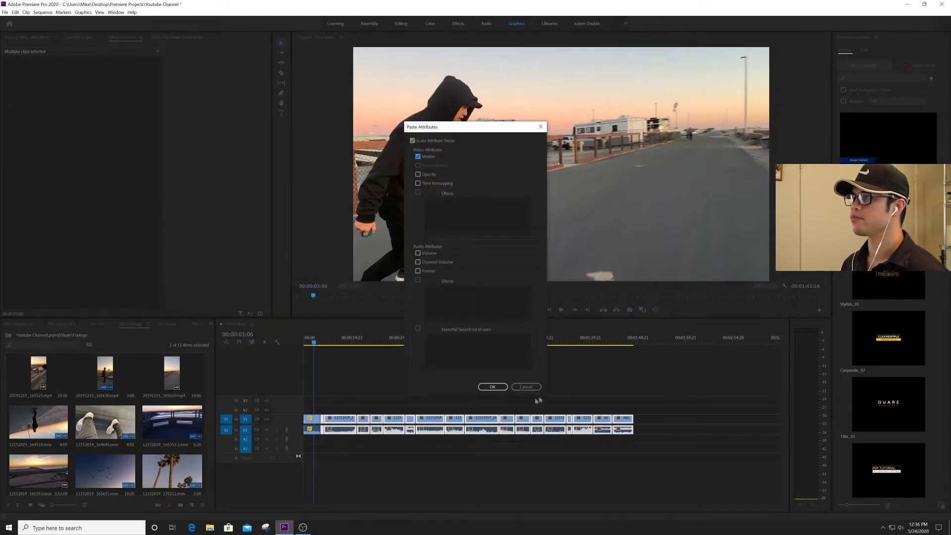
click(492, 387)
key(space)
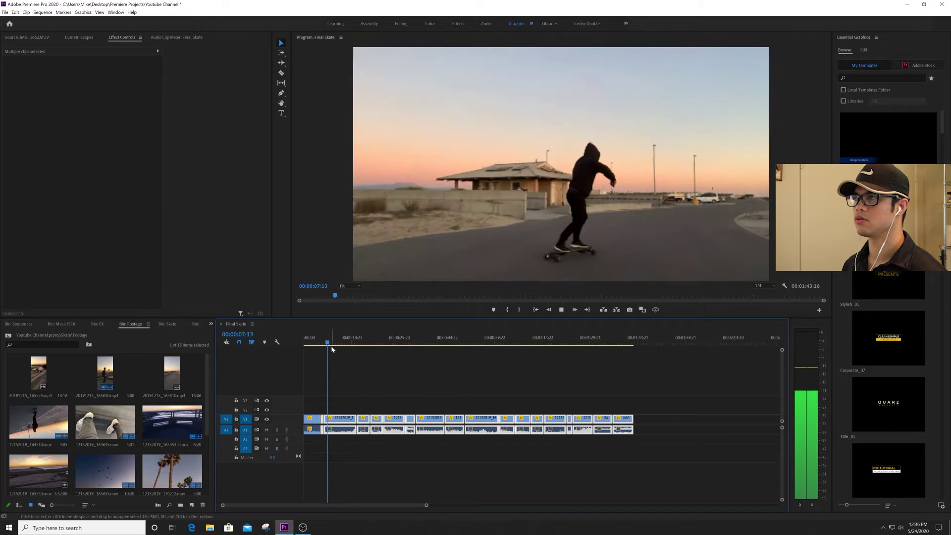
key(space)
Step: Paste the first clip's Motion and Time Remapping attributes onto the longer skating clip at about 00:00:08
click(312, 423)
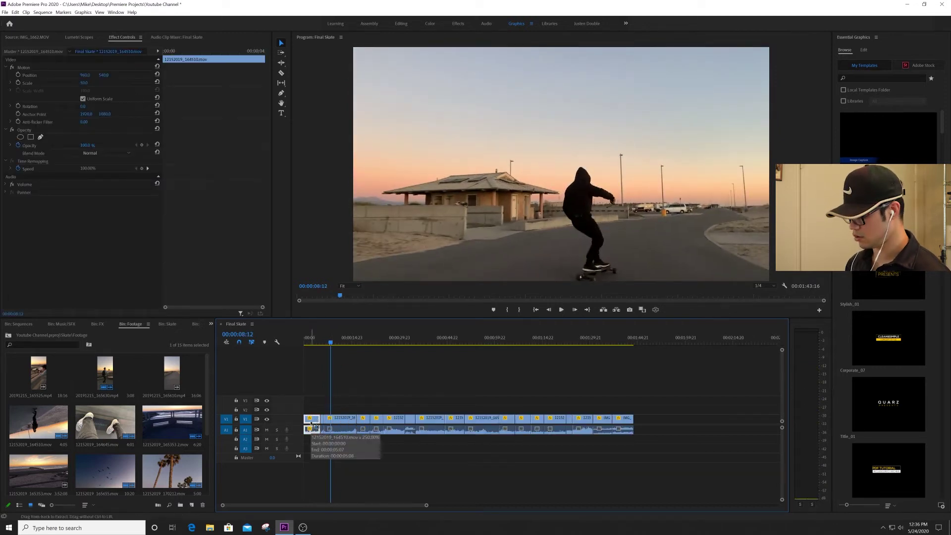
right_click(344, 421)
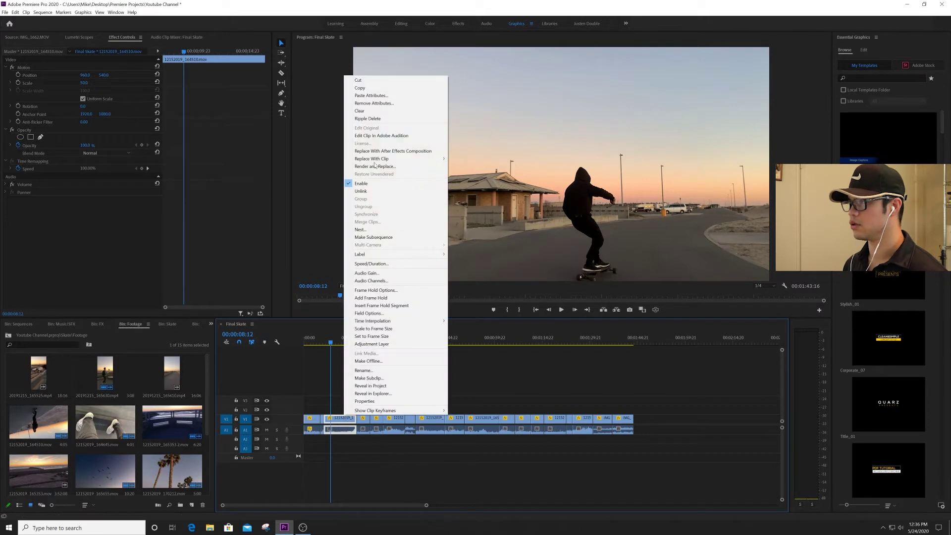
click(379, 96)
click(433, 188)
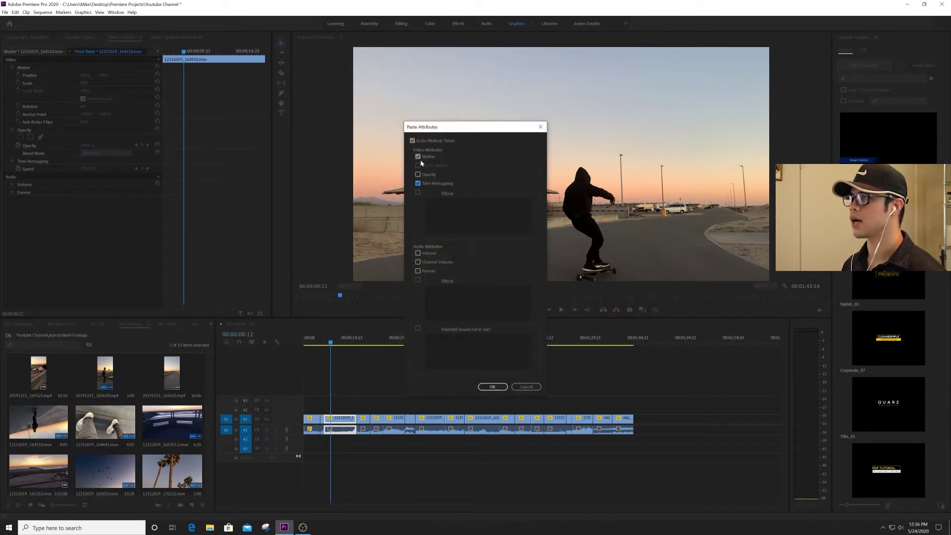
click(494, 387)
Step: Play the skating clip from about 00:00:08 and again from about 00:00:03 to check its playback speed
key(space)
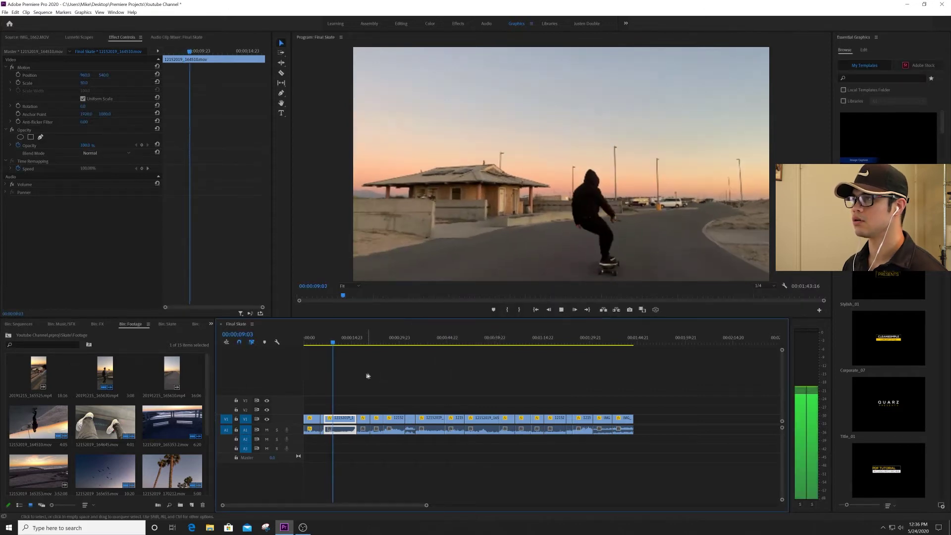
key(space)
click(343, 342)
drag(344, 343, 348, 345)
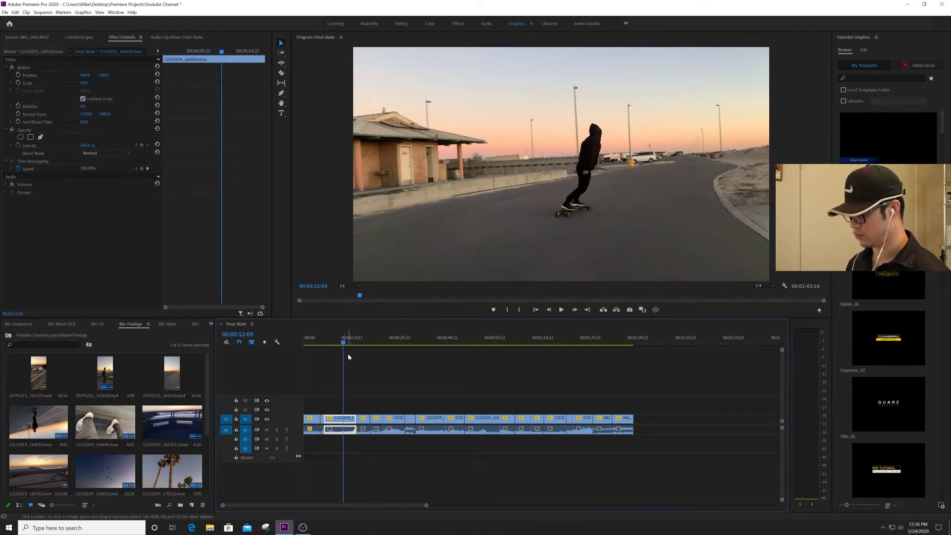
click(316, 342)
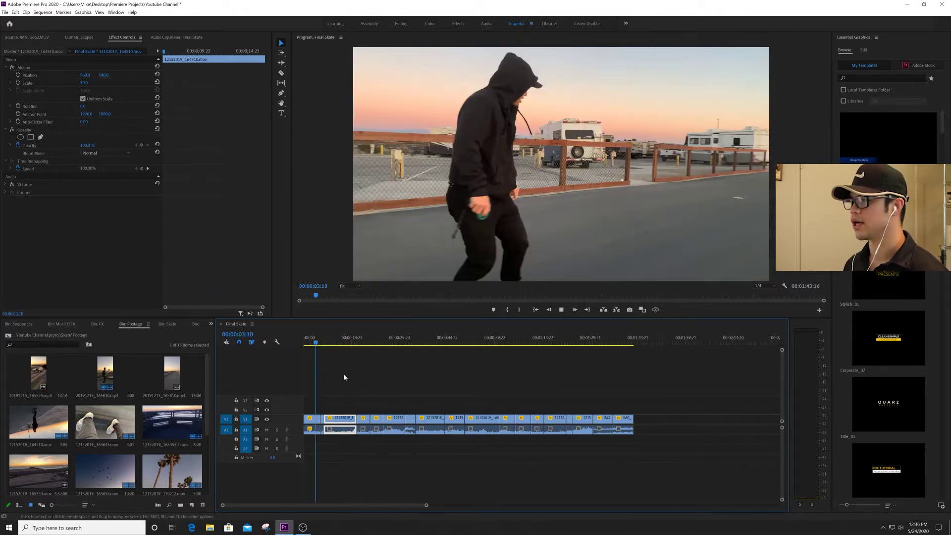
key(space)
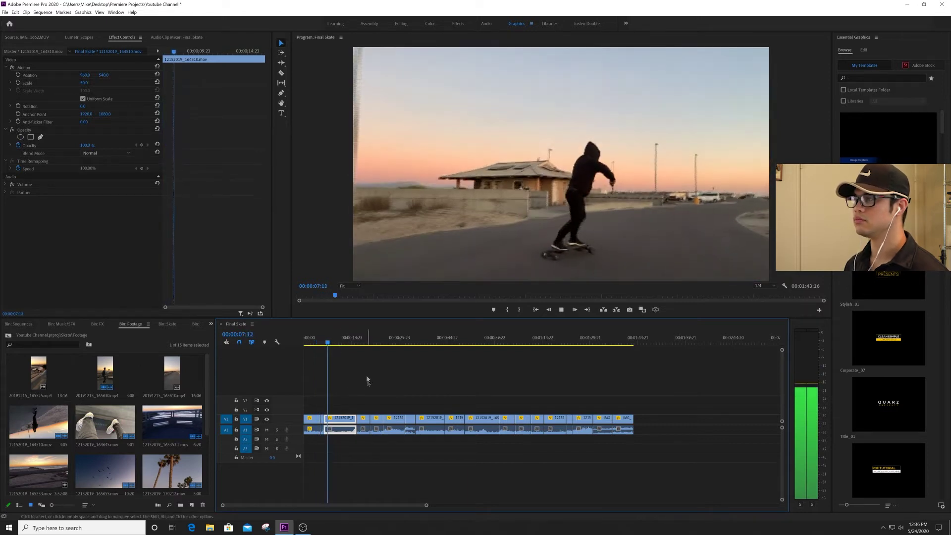
key(space)
Step: Move all the assembled clips about 29 seconds later on the timeline to leave empty space at the sequence start
drag(657, 390, 243, 494)
mouse_move(347, 420)
mouse_down()
mouse_move(431, 420)
mouse_move(347, 420)
mouse_up()
click(377, 397)
drag(658, 397, 305, 478)
drag(364, 421, 431, 419)
click(560, 393)
Step: Check the framing of the last few clips and set the scale of the beach walking clip at about 00:02:03 to 100
click(642, 339)
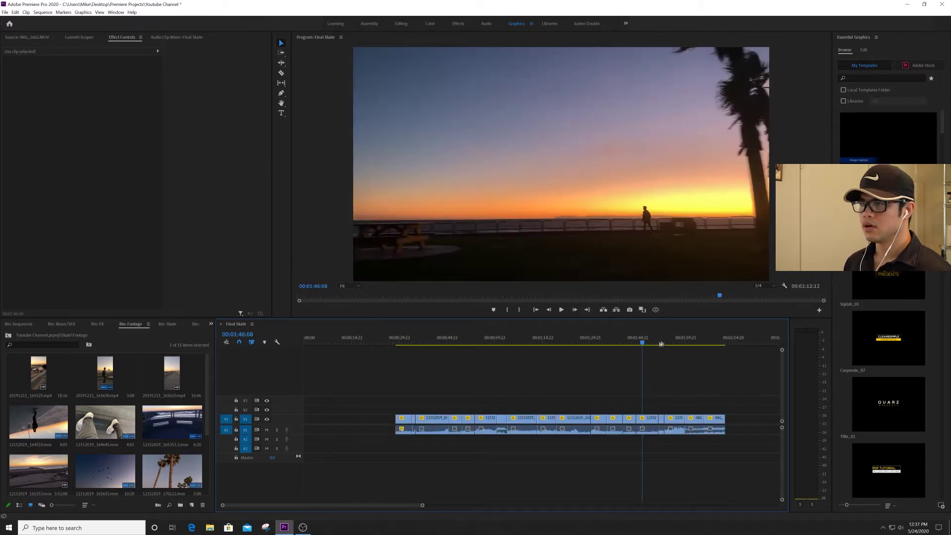
click(668, 341)
click(699, 341)
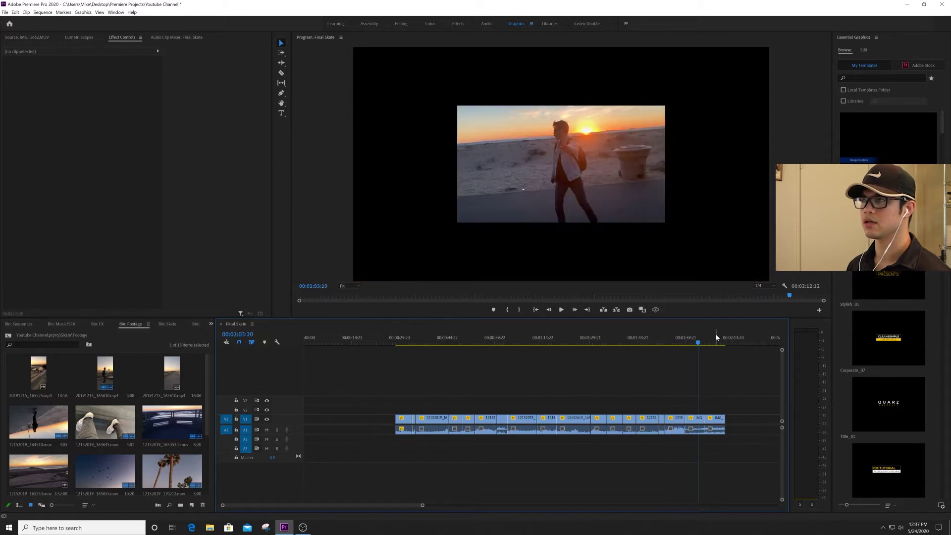
click(695, 419)
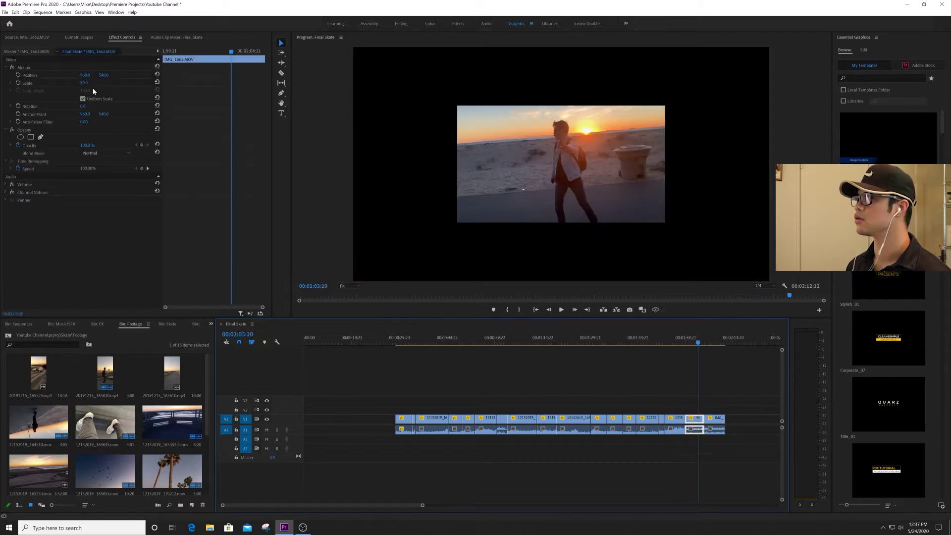
click(86, 83)
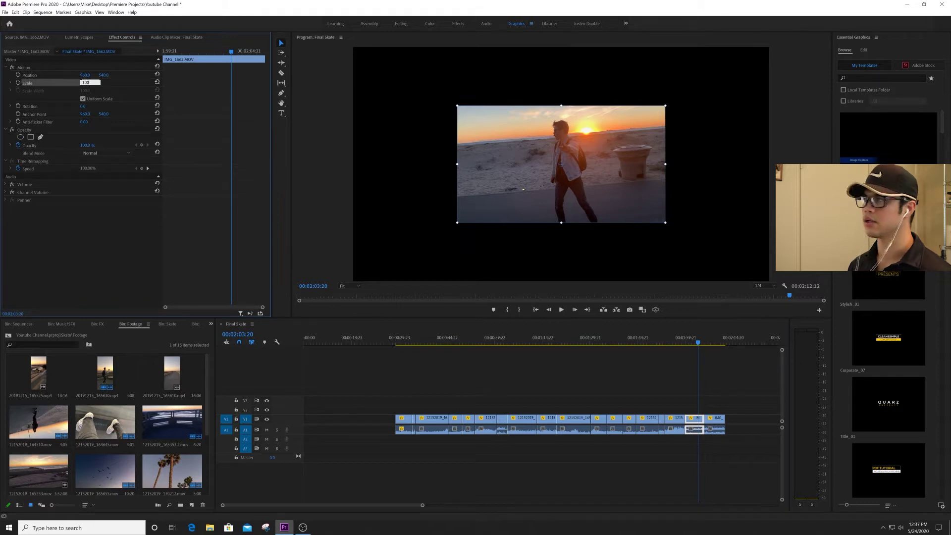
text(100)
key(Return)
Step: Set the scale of the last clip, the skating shot past the lifeguard towers, to 100
click(721, 340)
click(722, 426)
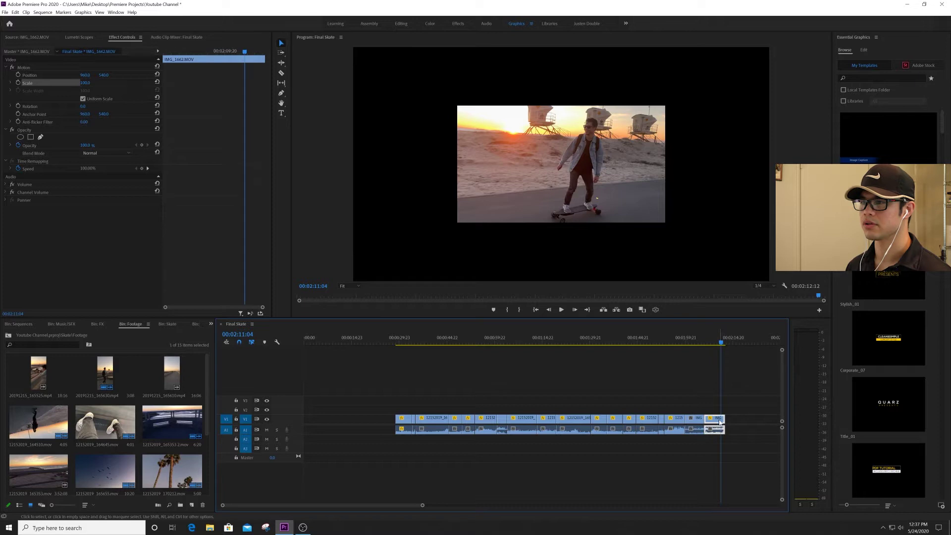
click(86, 88)
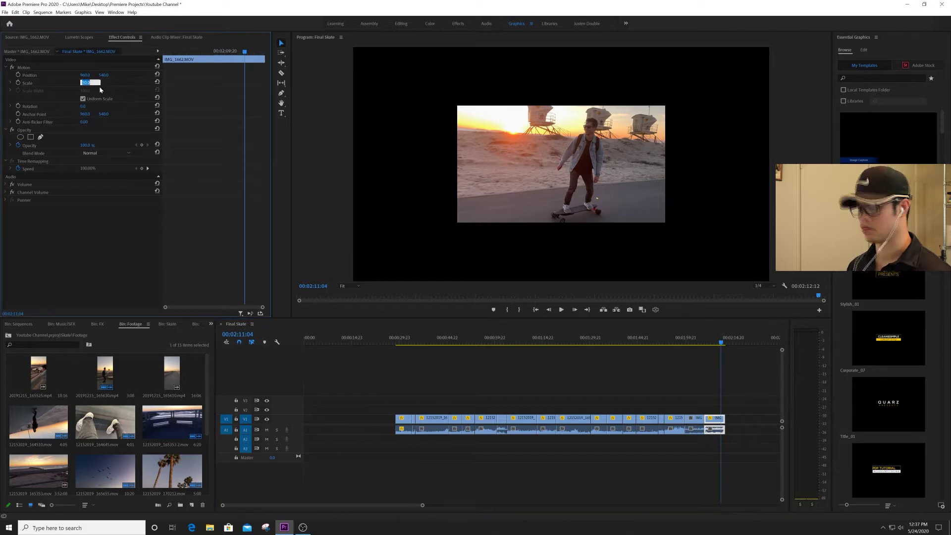
key(Return)
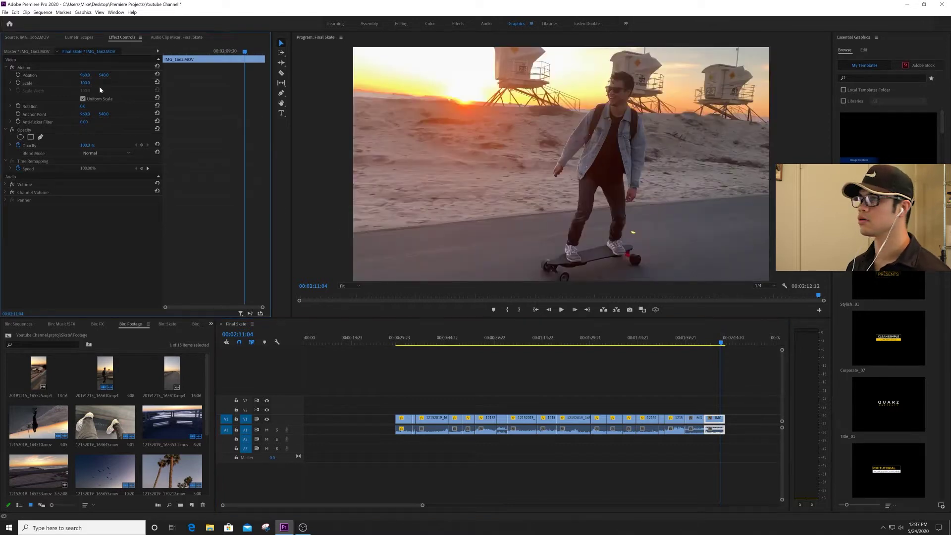
Step: Find the flying birds clip at about 00:01:24 and move it to the very start of the sequence
drag(661, 340, 596, 345)
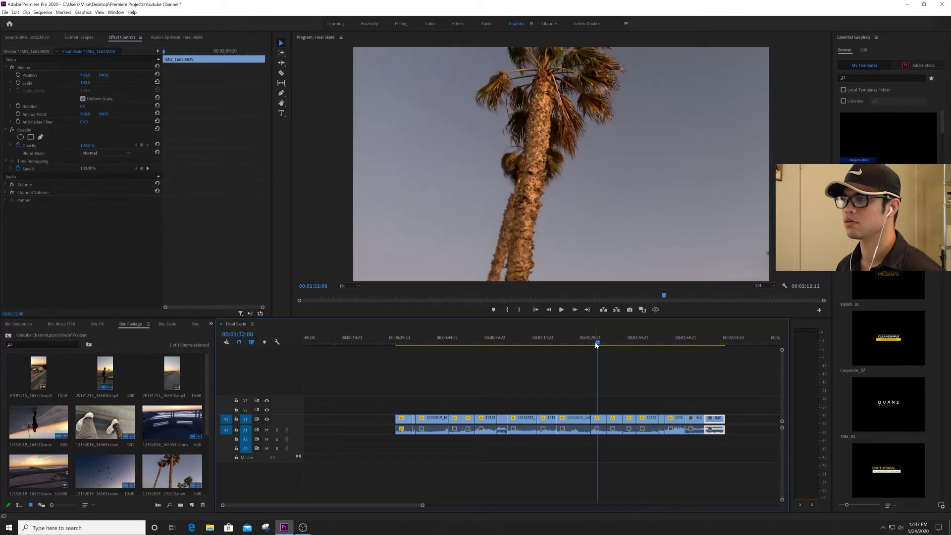
click(573, 342)
click(577, 419)
drag(577, 420, 324, 419)
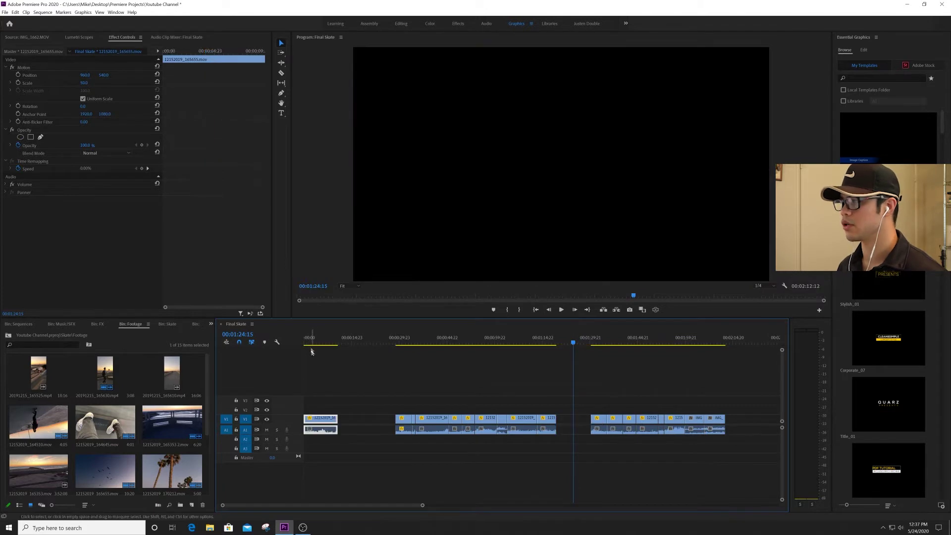
Step: Set the speed of the flying birds clip to 250% and play it from the start of the sequence
drag(311, 340, 281, 340)
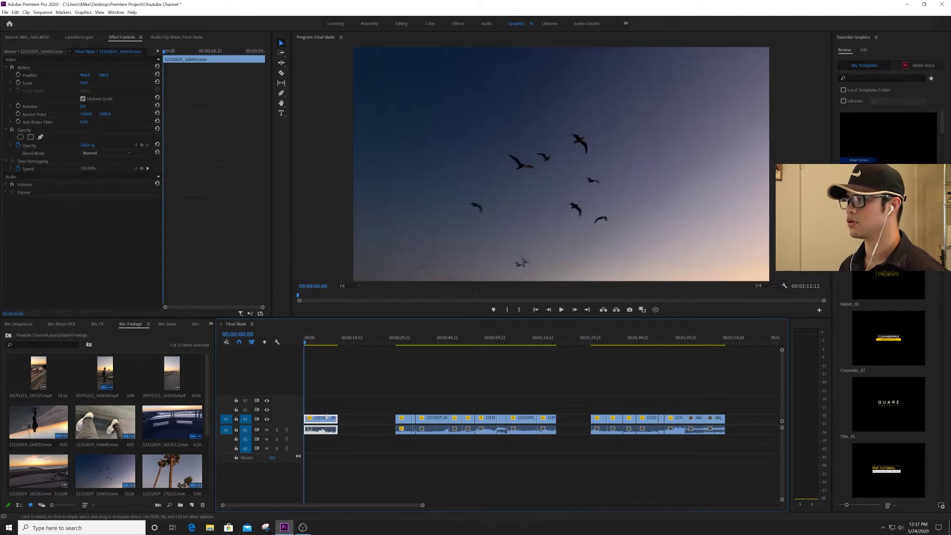
right_click(324, 422)
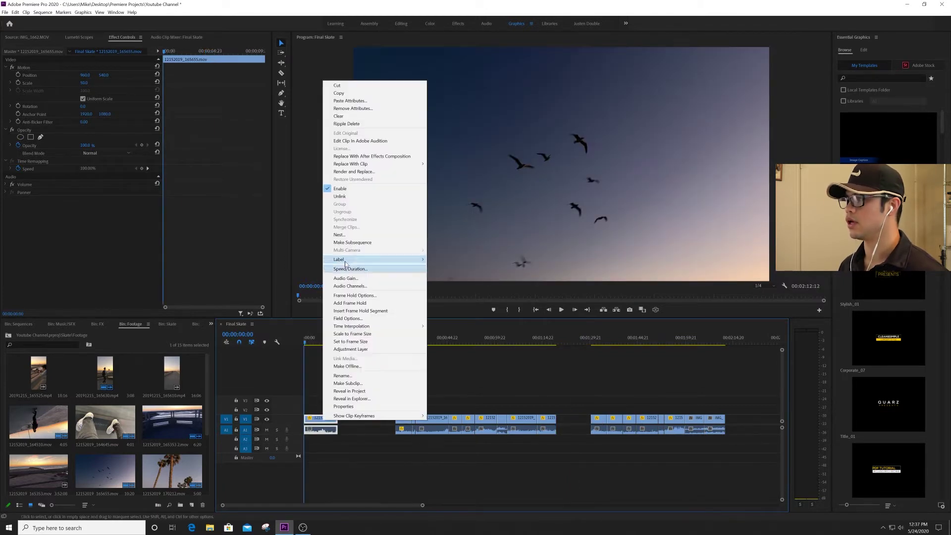
click(369, 269)
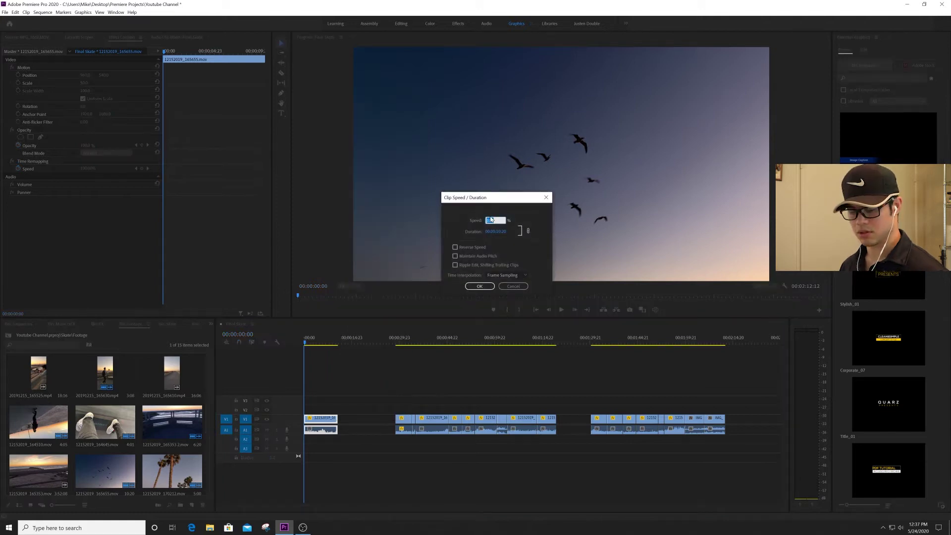
key(Return)
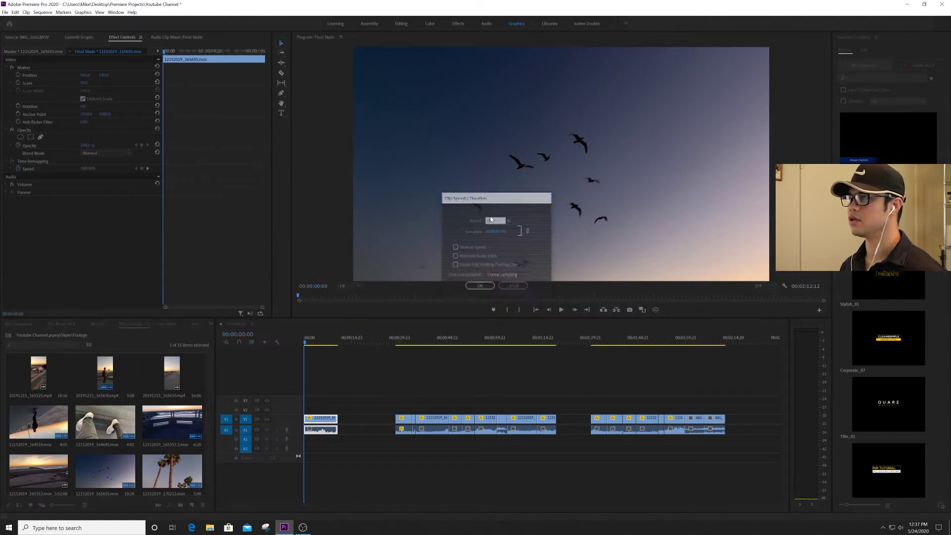
key(space)
key(space)
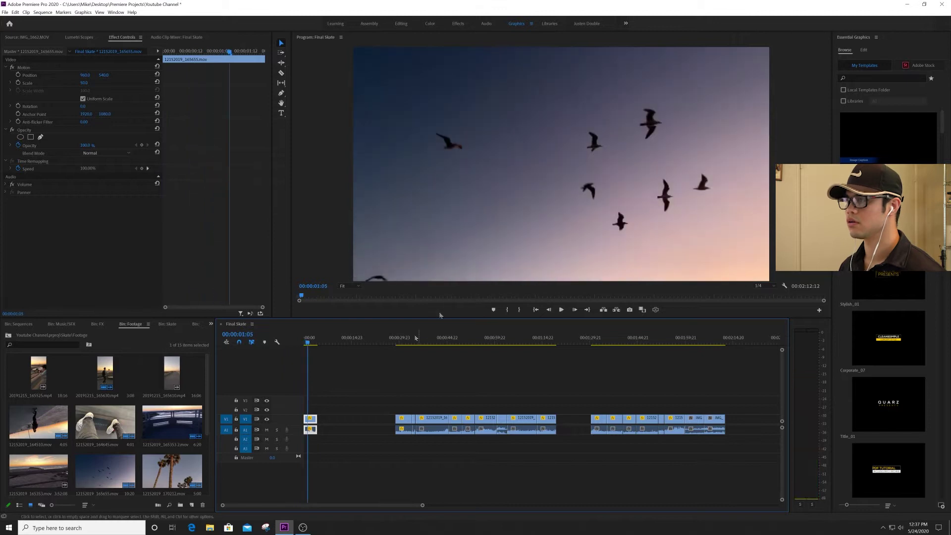
Step: Try the flying birds clip at 200% speed, restore it to 250% and play the result from the sequence start
key(=)
key(=)
drag(335, 419, 305, 419)
key(Home)
key(space)
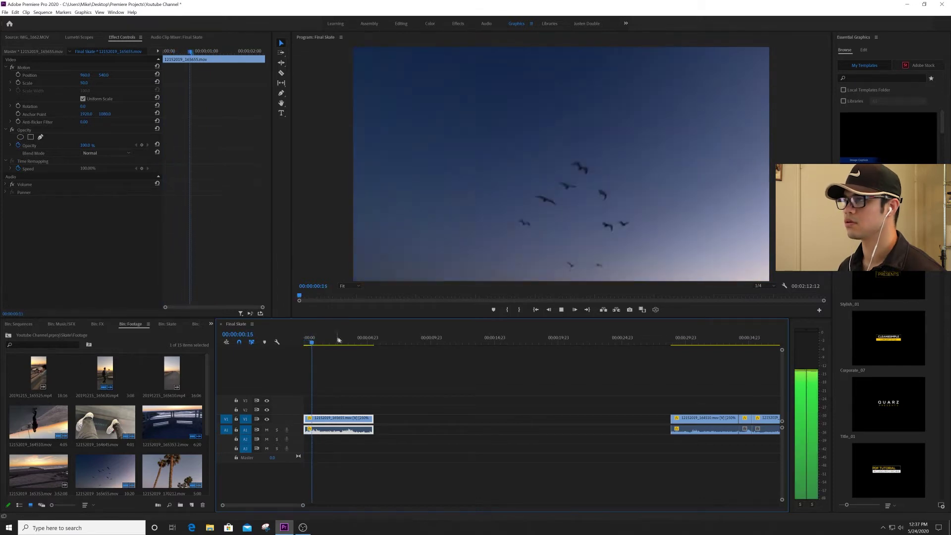
key(space)
drag(310, 423, 319, 424)
key(space)
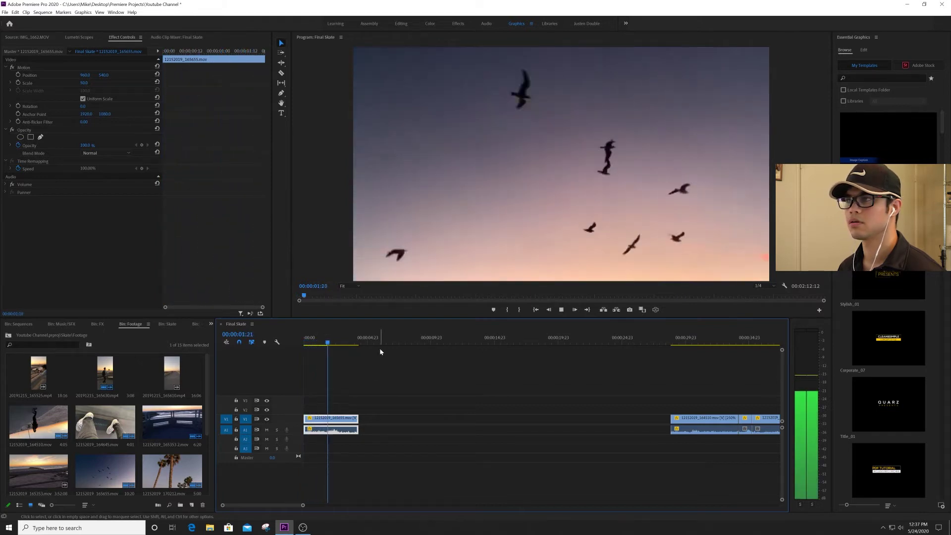
key(space)
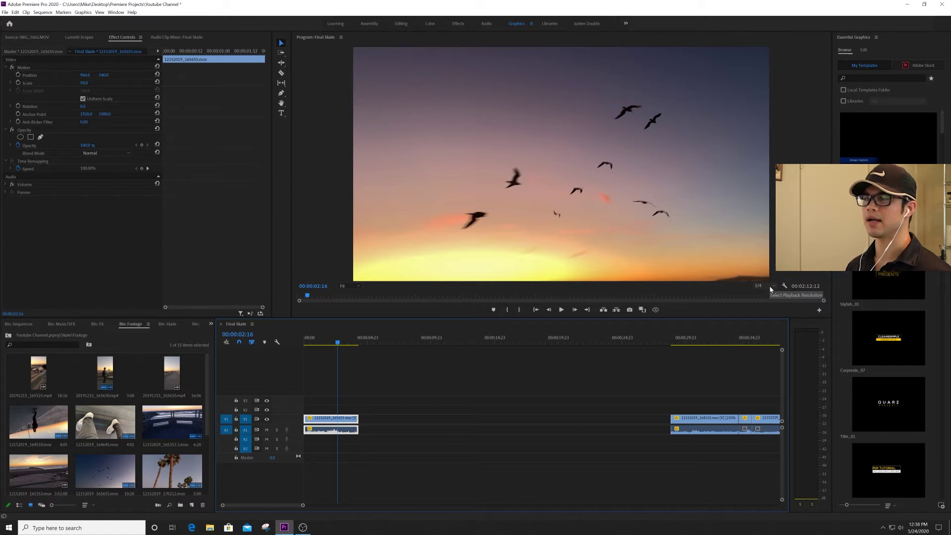
Step: Look over the Program monitor's playback resolution options, keep 1/4, and return to the sequence start with no clip selected
click(770, 290)
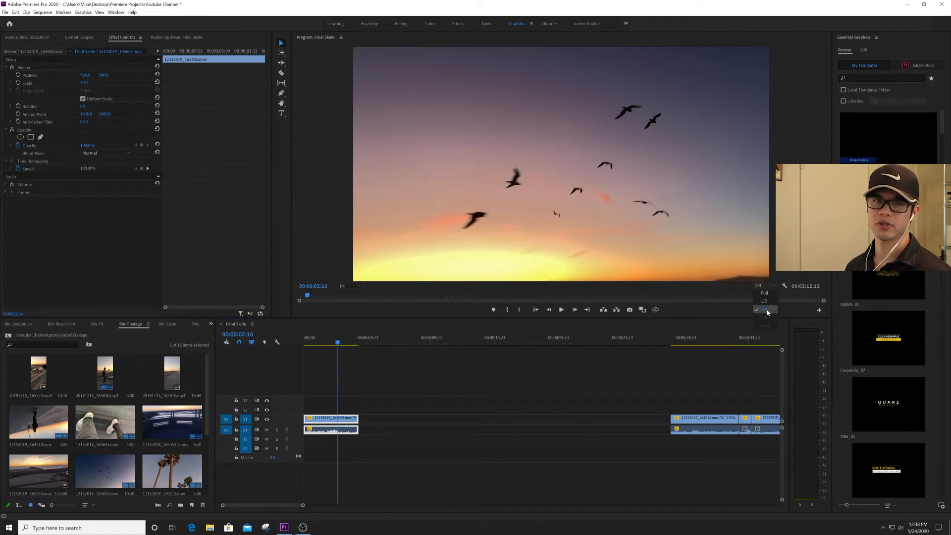
click(732, 291)
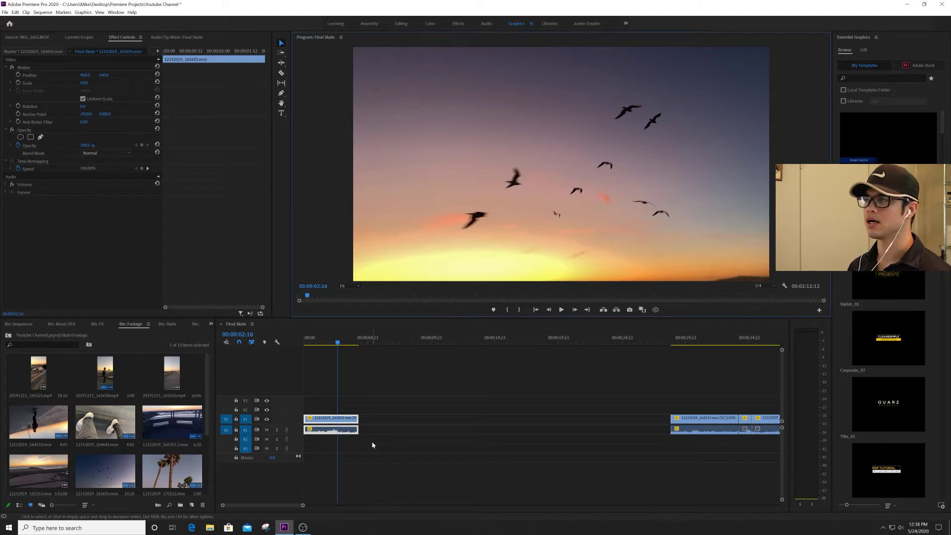
key(Home)
click(414, 414)
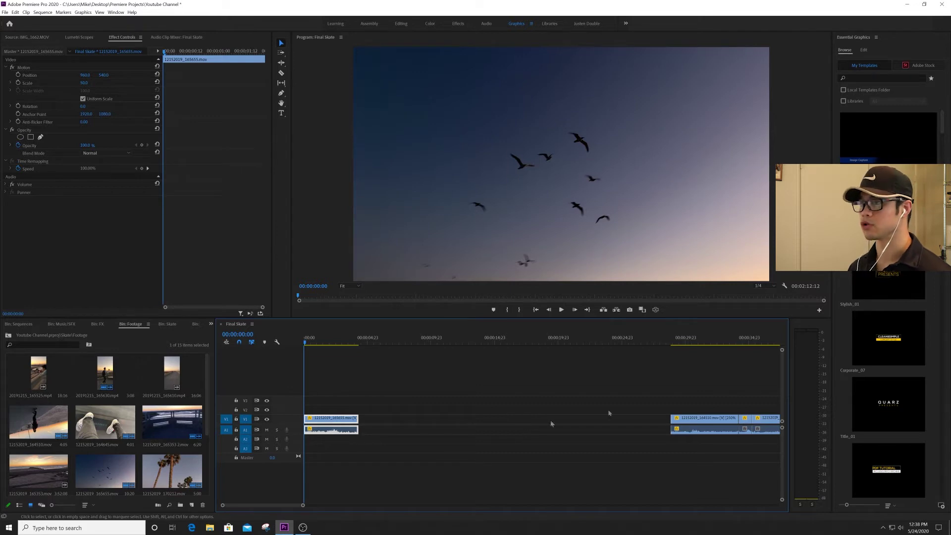
click(759, 285)
click(769, 310)
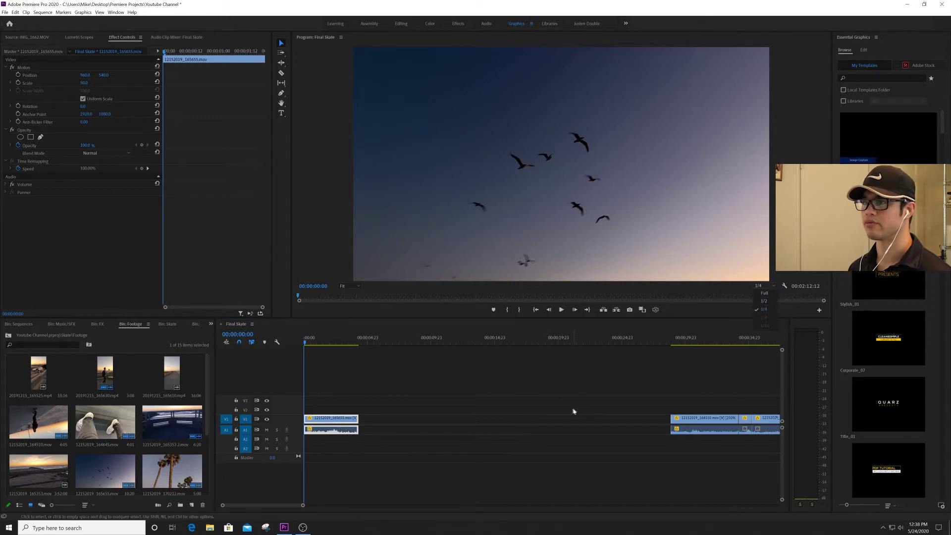
click(566, 398)
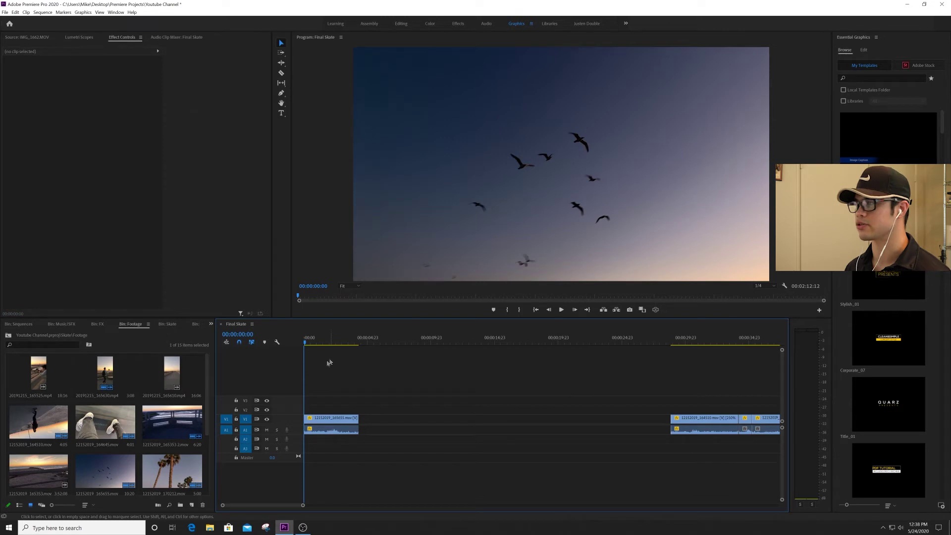
Step: Play the flying birds clip from the sequence start and trim its end to 00:00:04:01
key(space)
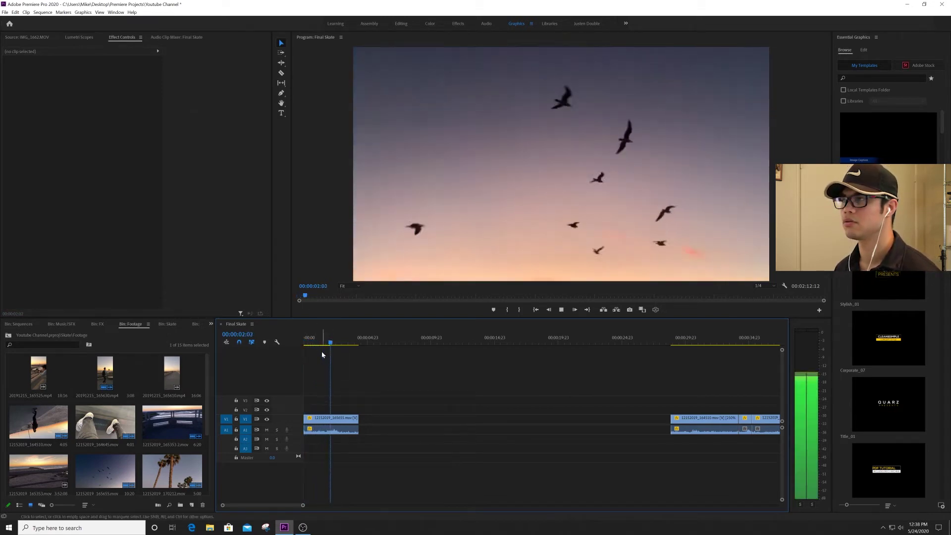
key(space)
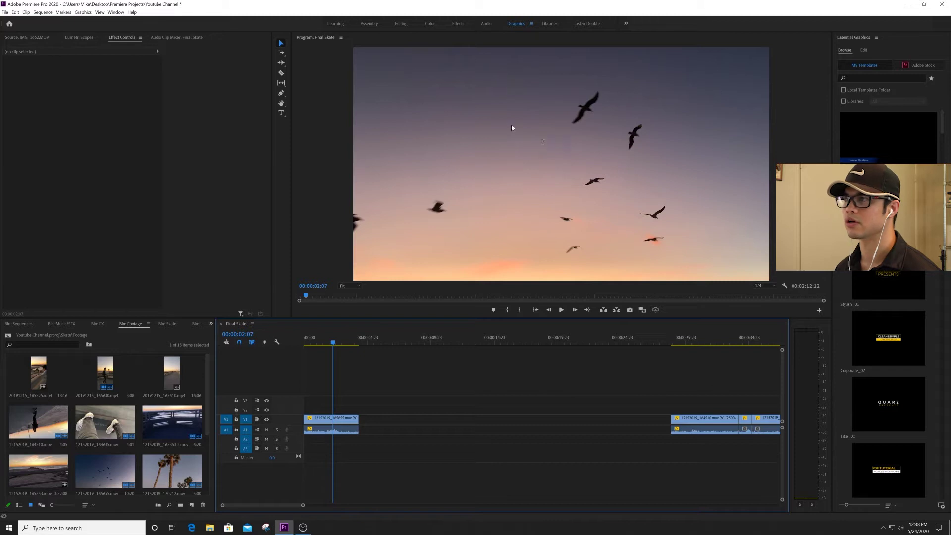
key(space)
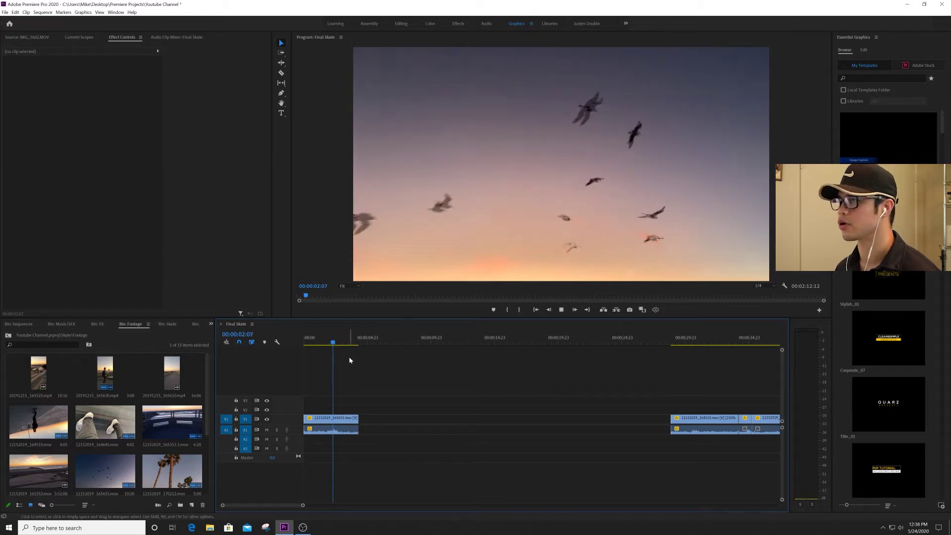
key(space)
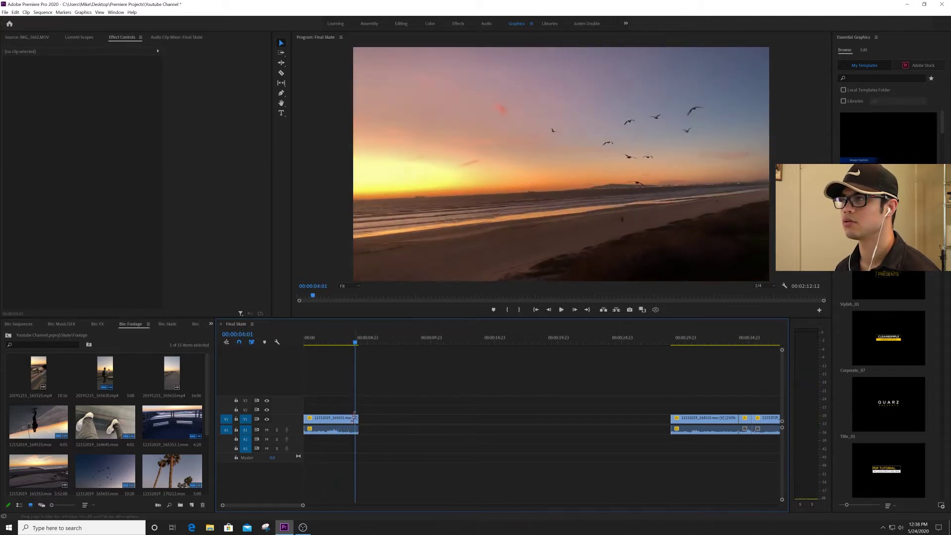
drag(358, 419, 355, 419)
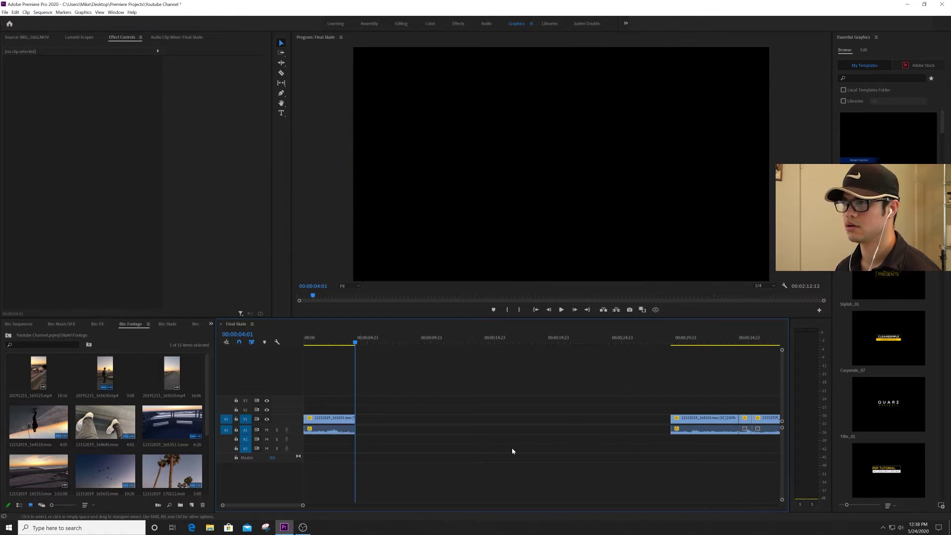
Step: Play the skateboarding clips at about 00:00:29 and 00:00:39 to check their pace
drag(304, 505, 405, 505)
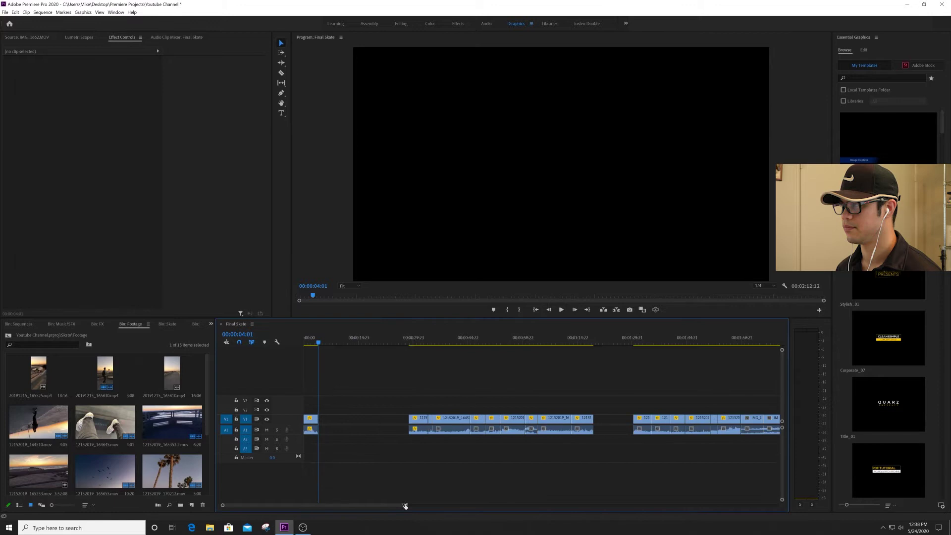
click(414, 341)
key(space)
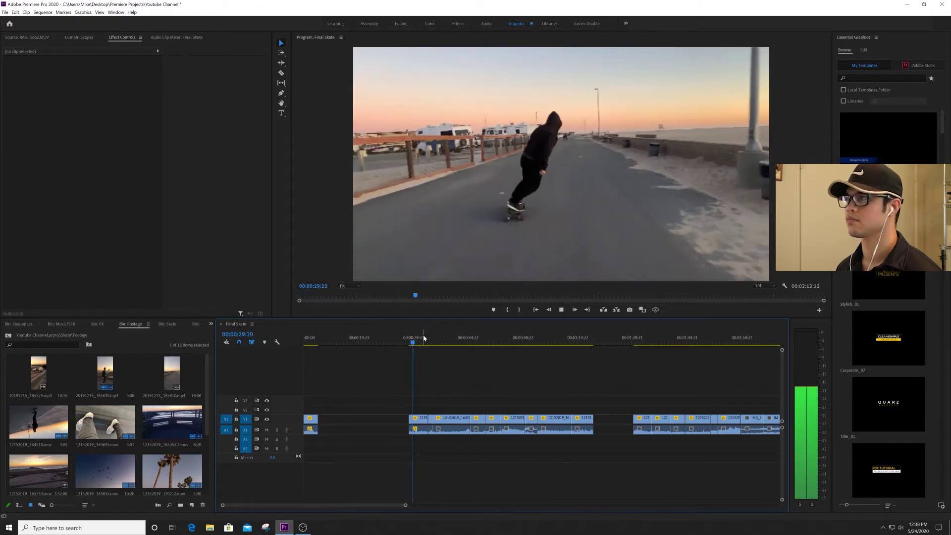
key(space)
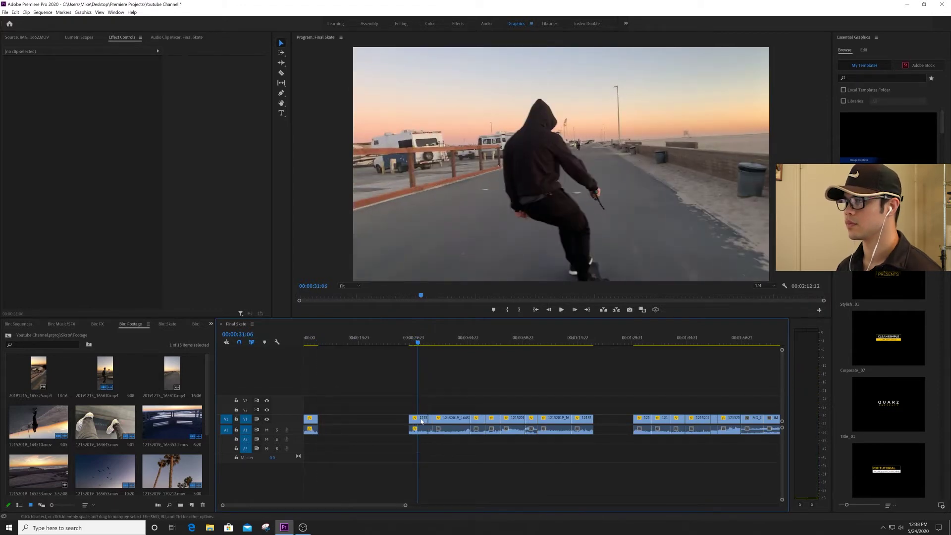
click(431, 341)
click(447, 340)
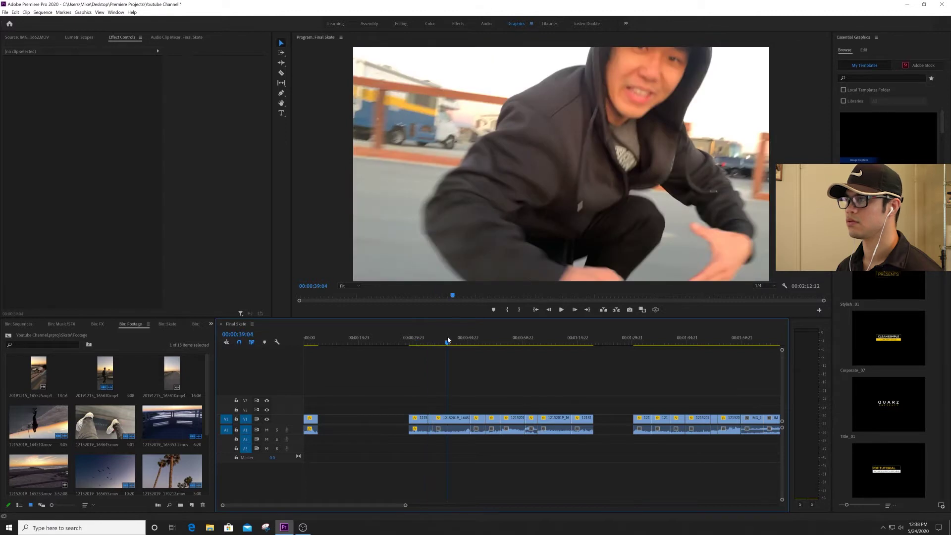
key(space)
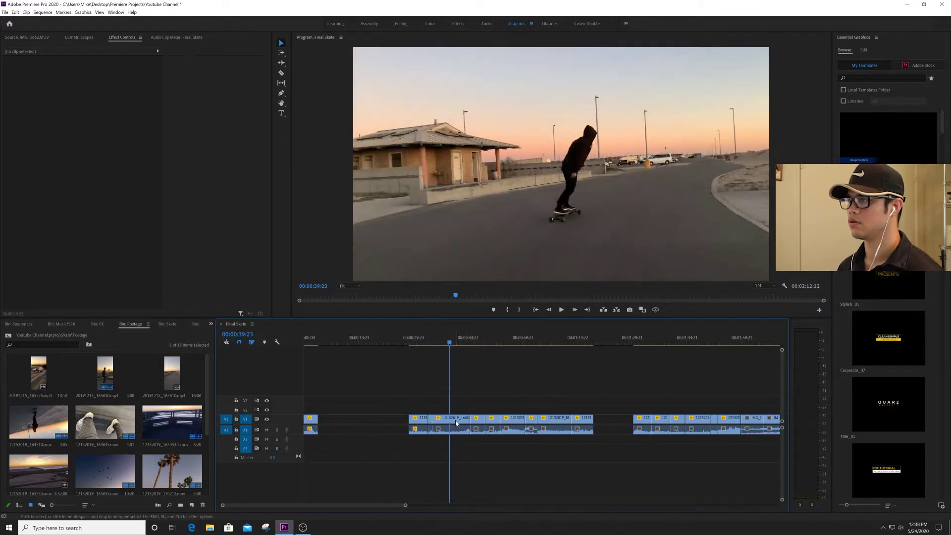
Step: Set the speed of the skateboarding clip at about 00:00:39 to 250% and play on from it into the following clips
right_click(456, 422)
click(484, 268)
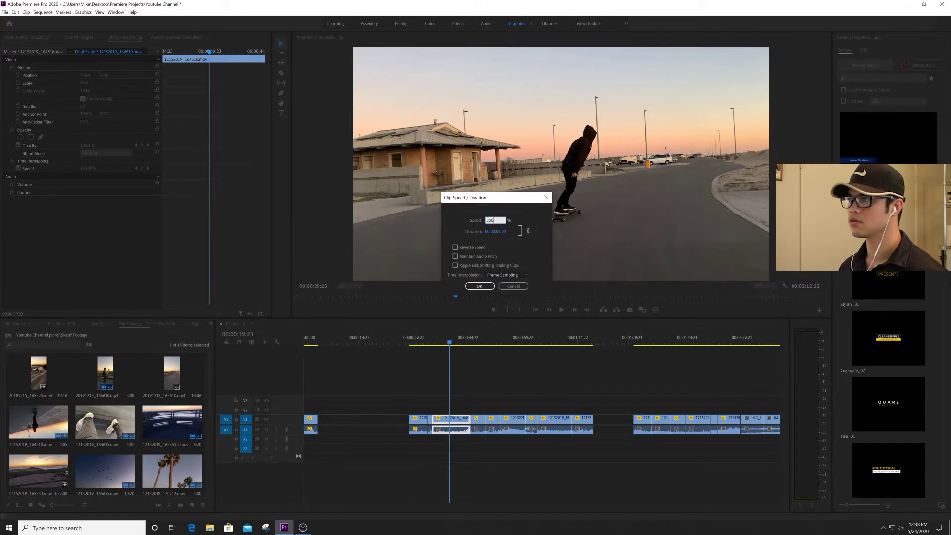
key(Return)
click(436, 341)
key(space)
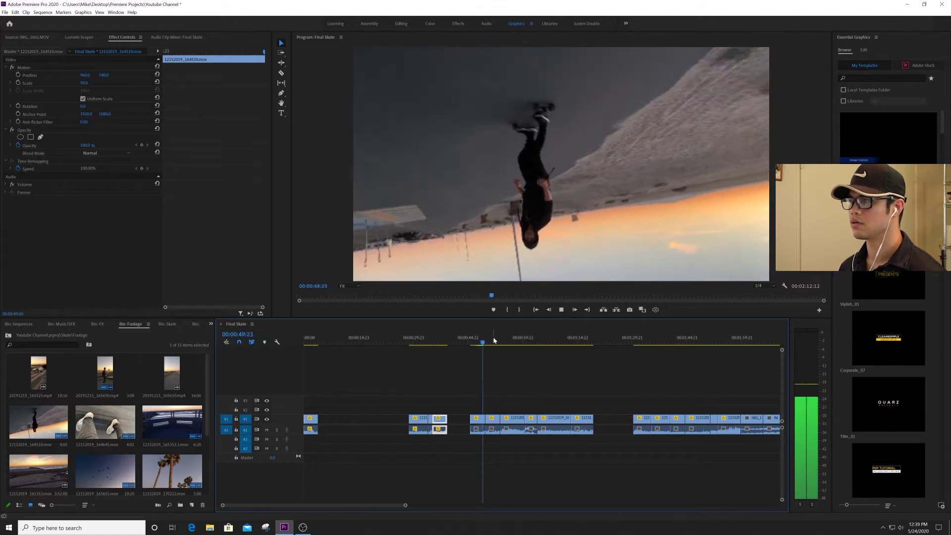
key(space)
Step: Try the skateboard feet clip at 180° rotation, play it into the railing clip, and restore its rotation to 0°
click(492, 419)
drag(82, 108, 172, 108)
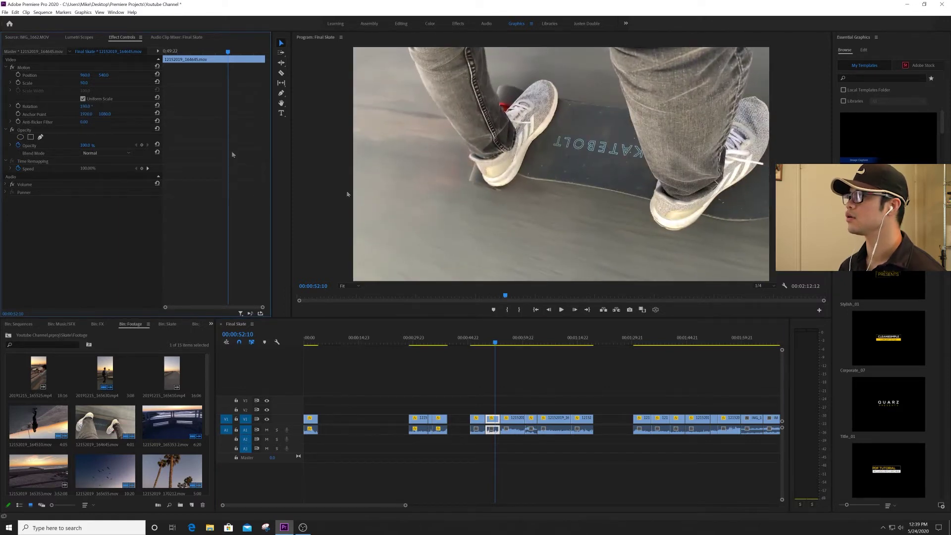
click(490, 337)
key(space)
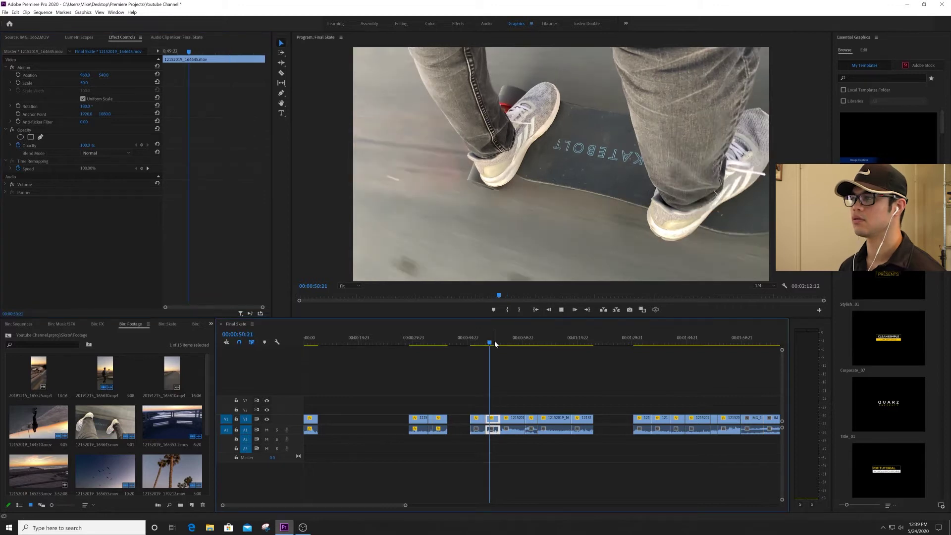
click(504, 340)
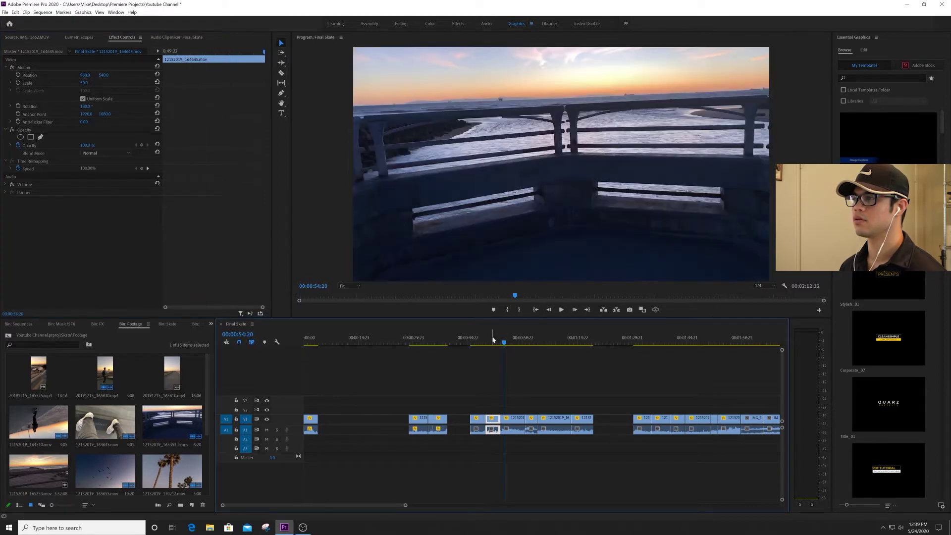
click(493, 340)
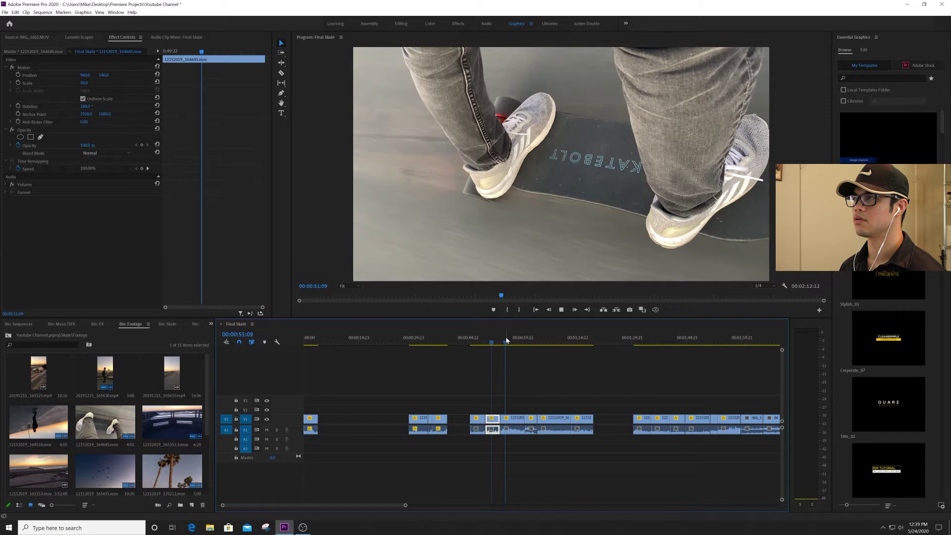
click(505, 340)
click(515, 342)
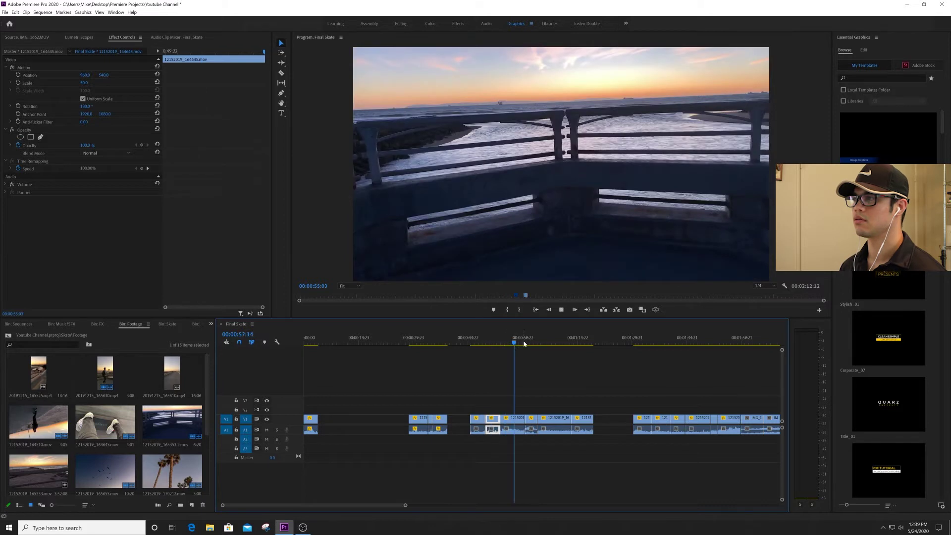
click(496, 339)
key(space)
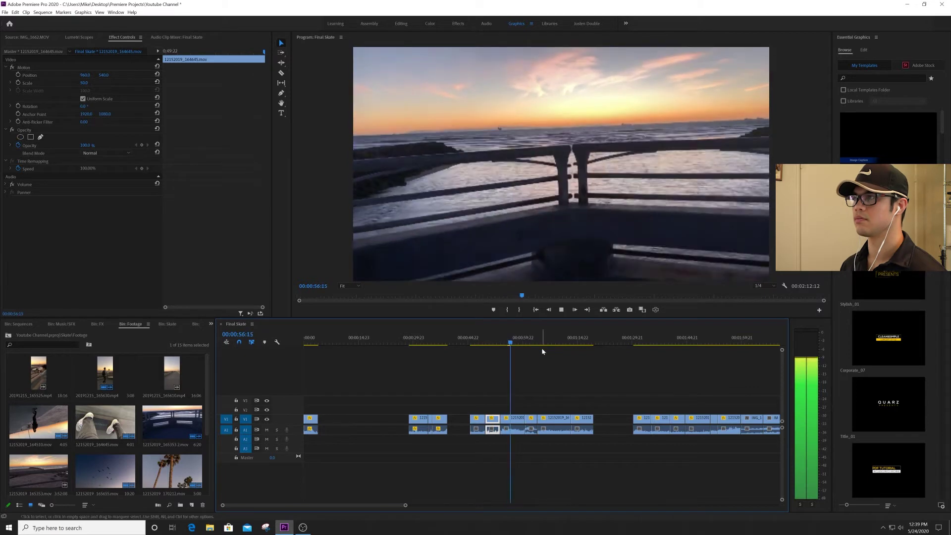
Step: Find the sand dunes clip at about 00:01:06 and set its speed to 250%
click(538, 340)
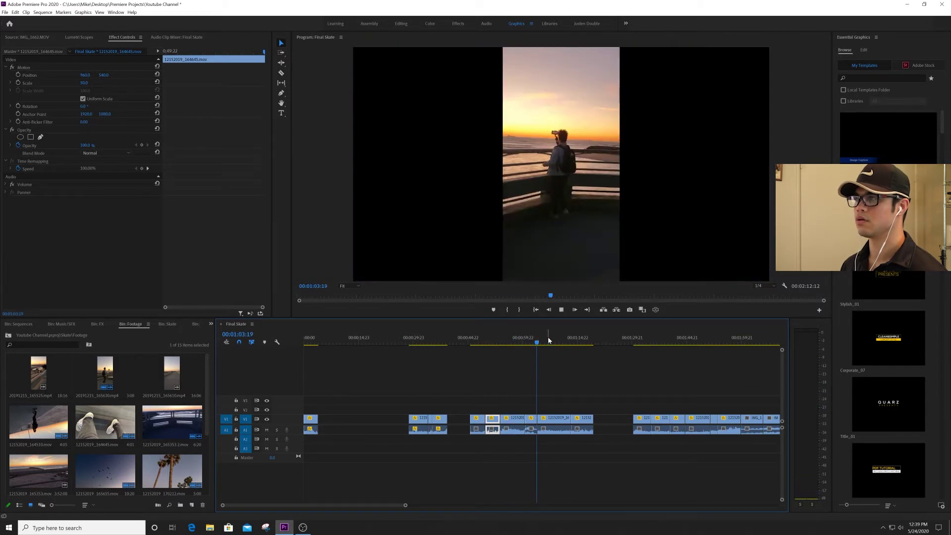
key(space)
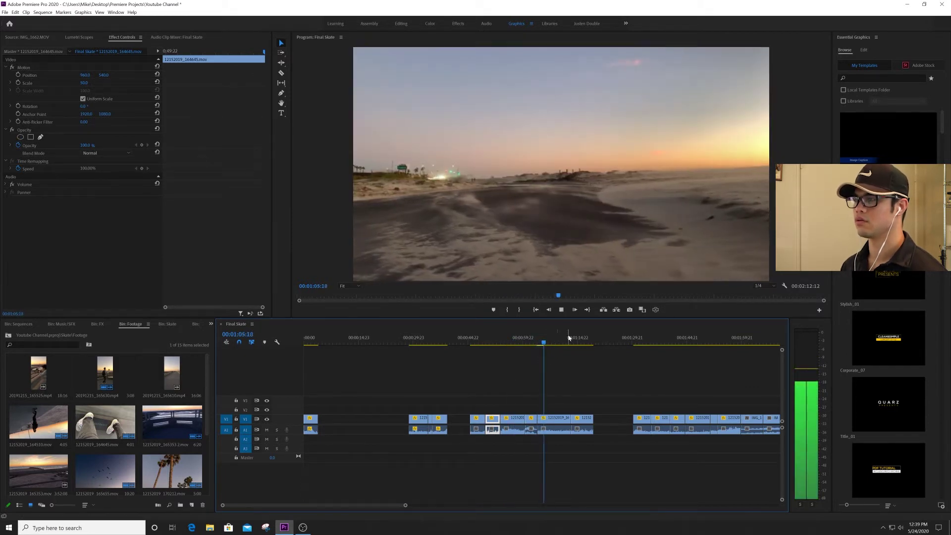
key(space)
right_click(558, 420)
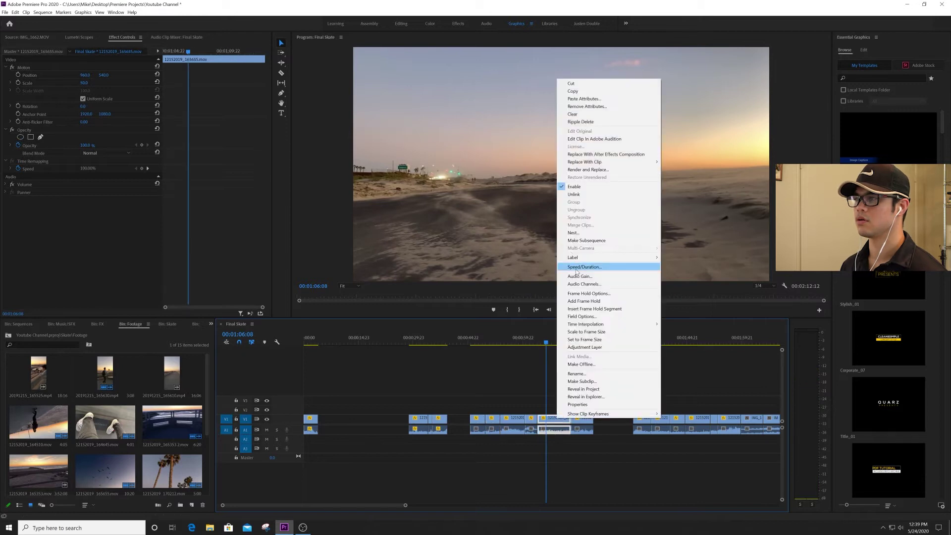
click(578, 267)
text(300)
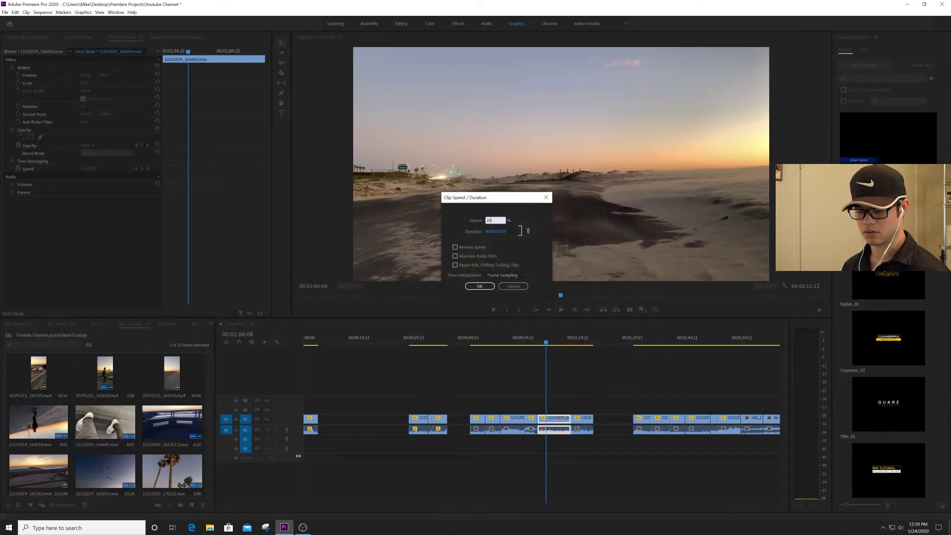
key(Return)
Step: Move the skateboarding clip at about 00:01:14 directly after the flying birds clip and play it in its new place
click(576, 339)
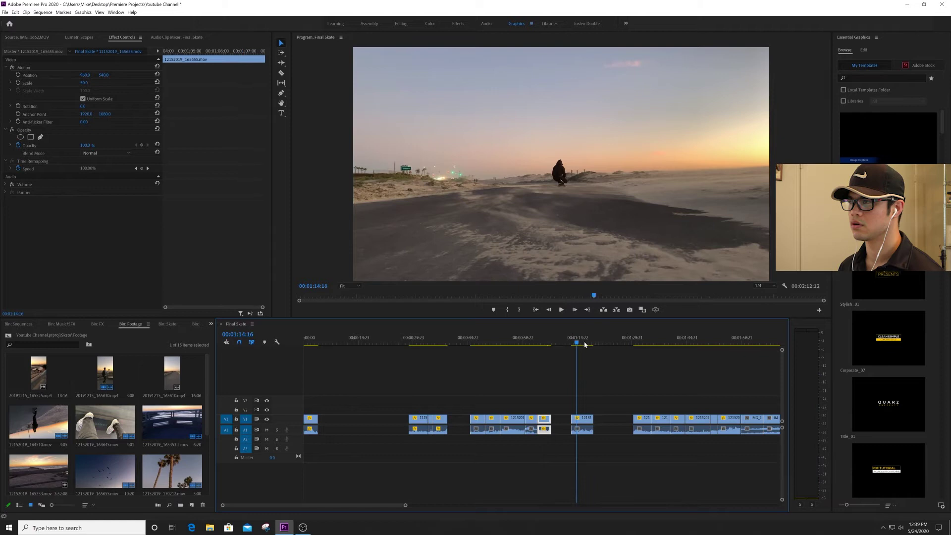
key(space)
key(space)
drag(575, 429, 322, 430)
click(322, 339)
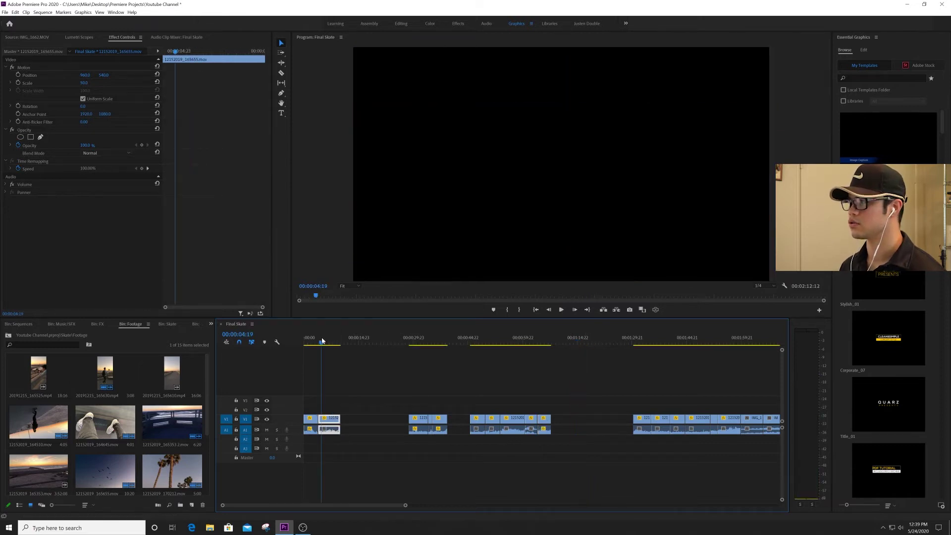
key(equal)
key(space)
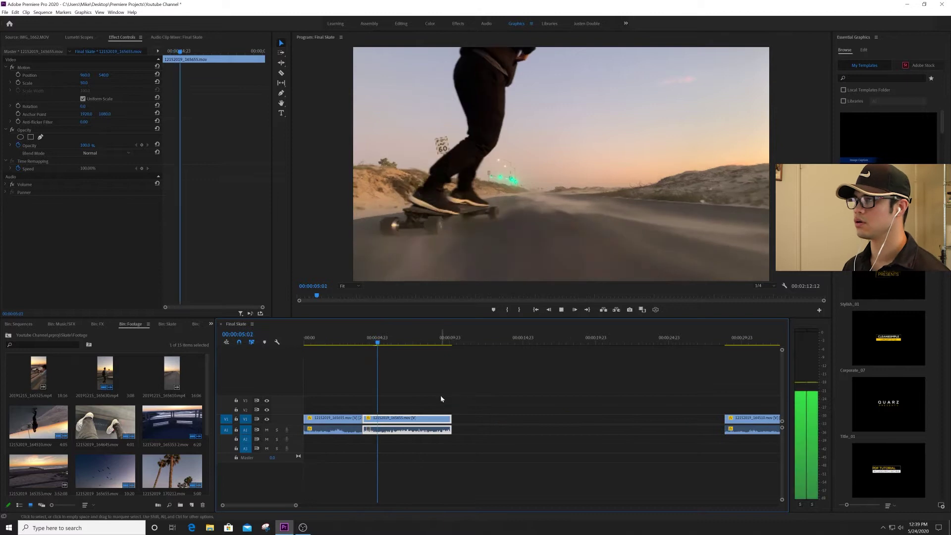
key(space)
Step: Enlarge video track V1 and place the playhead at 00:00:06:07 in the second clip
right_click(418, 424)
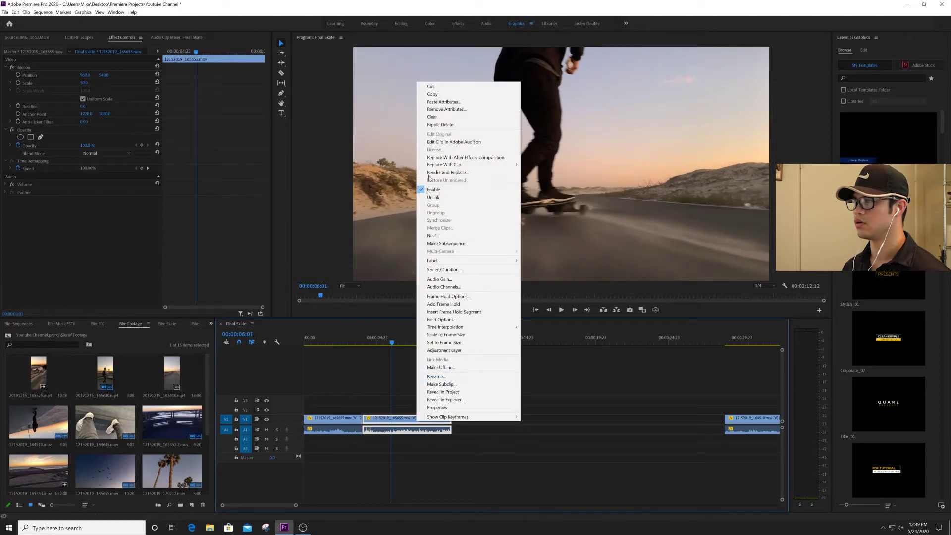
click(391, 393)
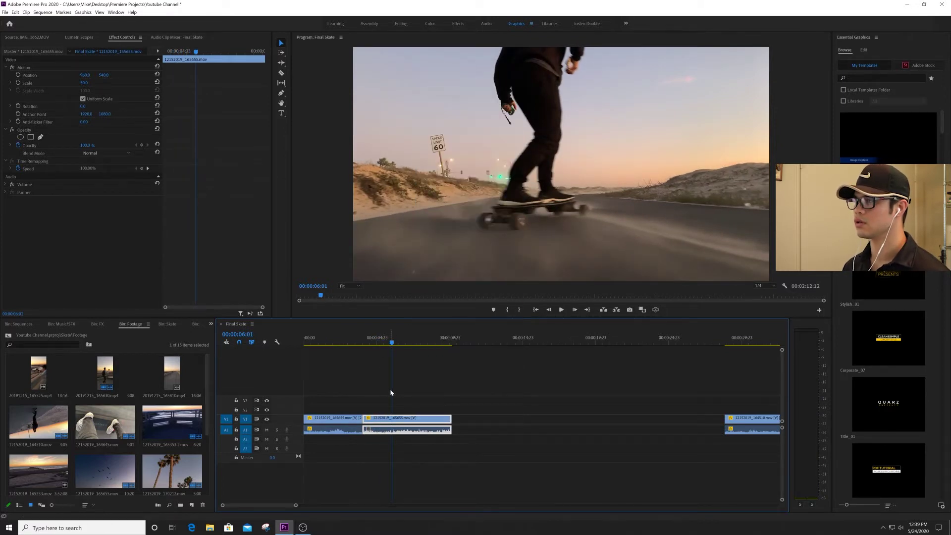
drag(287, 415, 287, 396)
mouse_move(388, 343)
mouse_down()
mouse_move(443, 344)
mouse_move(395, 343)
mouse_up()
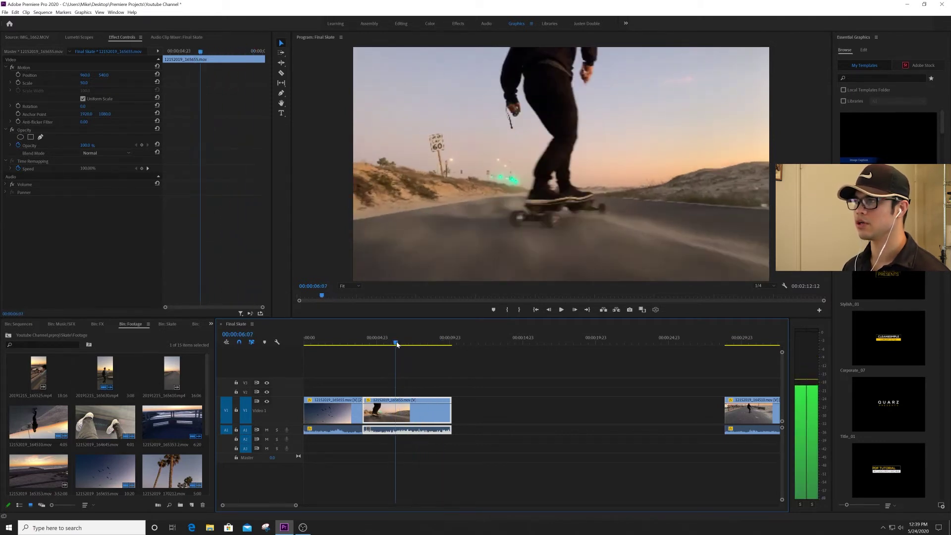
Step: Show the Time Remapping speed line on the second clip of the sequence
click(371, 402)
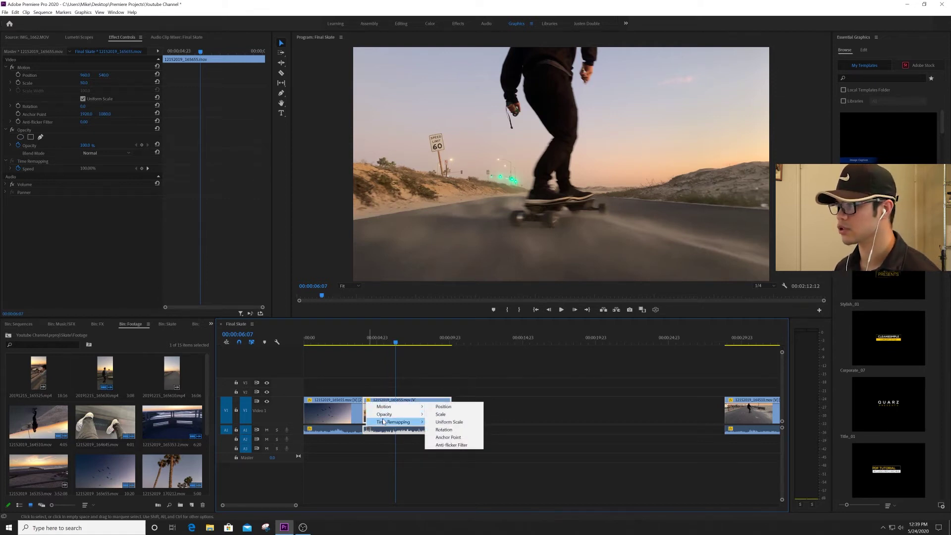
mouse_move(396, 422)
click(443, 423)
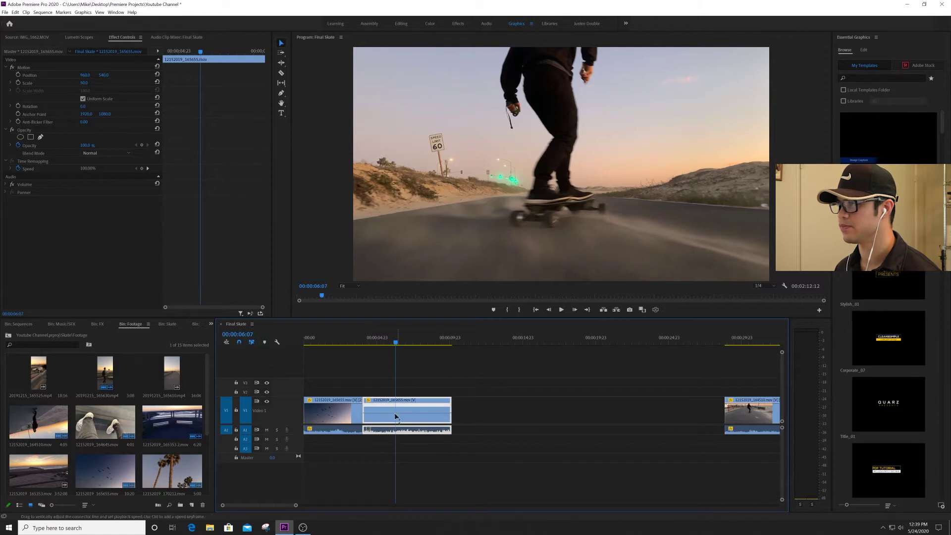
click(367, 400)
click(438, 422)
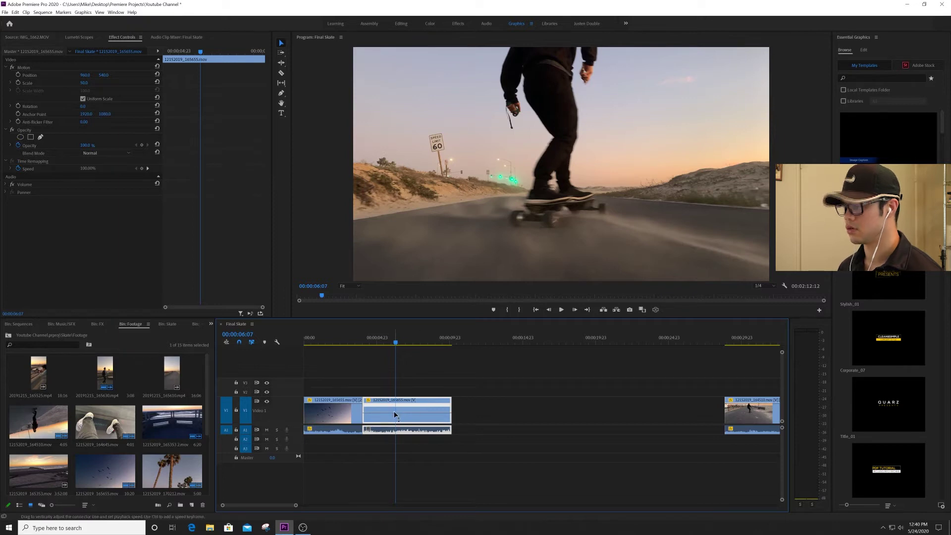
Step: Add a speed keyframe with the Pen tool at 00:00:06:07 on the second clip's speed line
key(g)
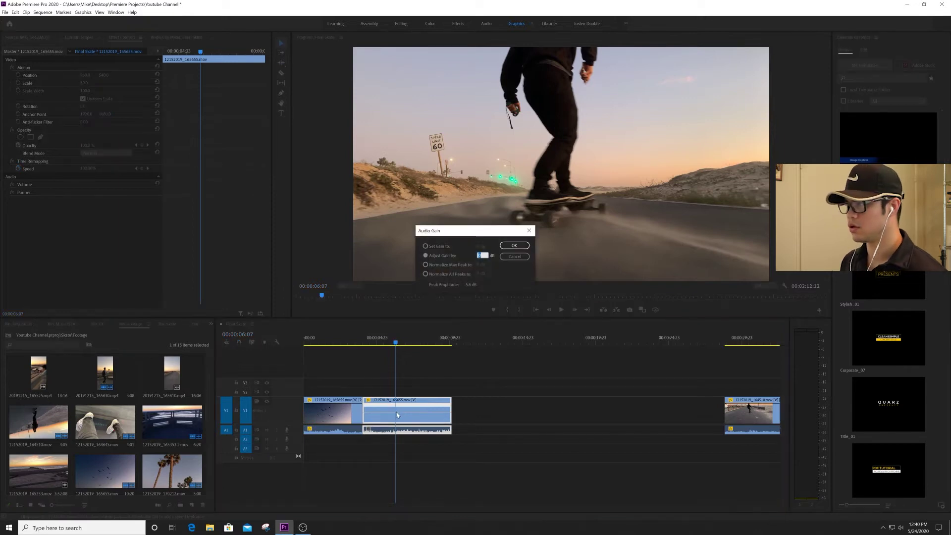
click(512, 254)
key(p)
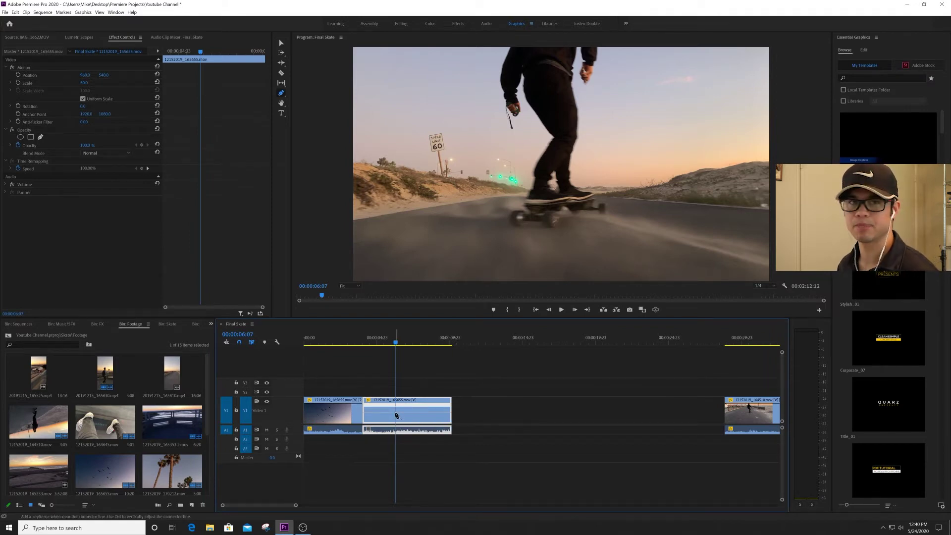
click(396, 415)
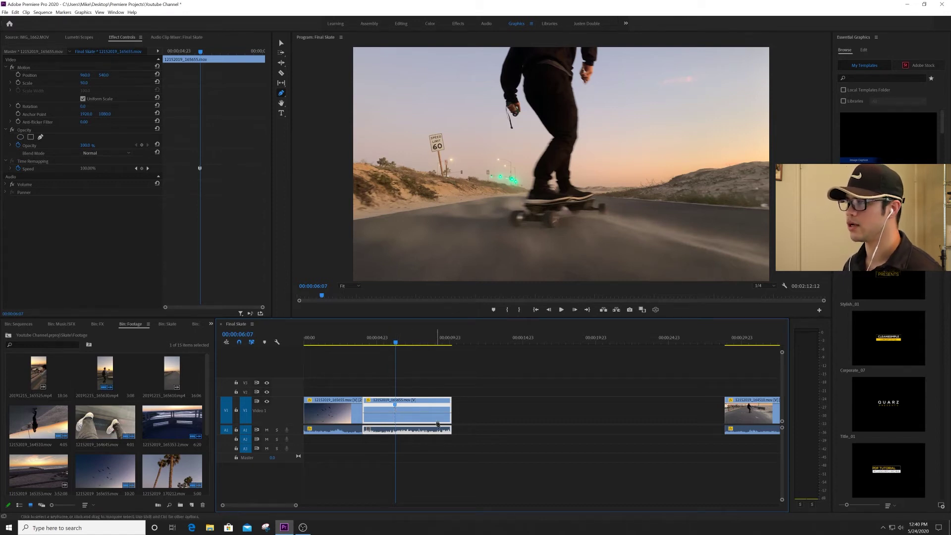
Step: Add a second speed keyframe at about 00:00:09:06 on the second clip and scrub through the section between the keyframes
key(shift+Right)
key(shift+Left)
key(Left)
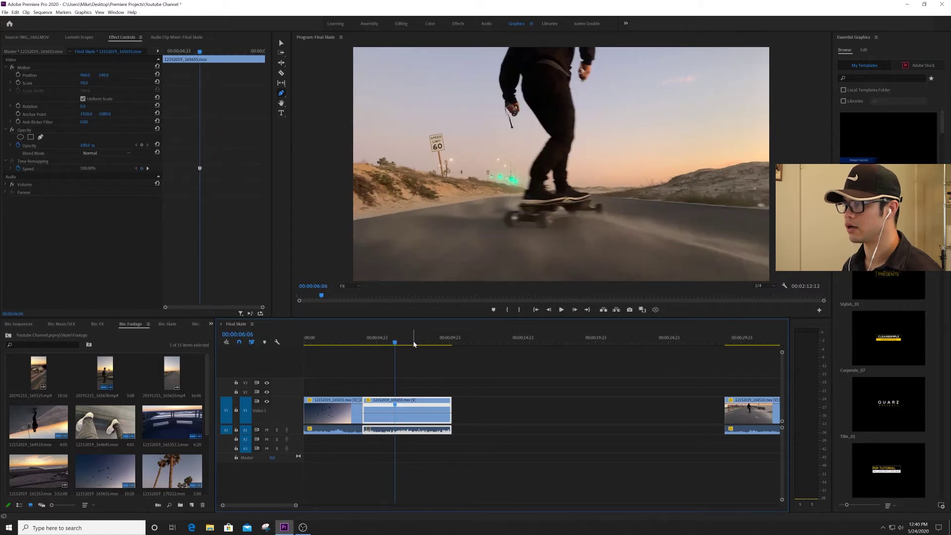
drag(403, 343, 440, 345)
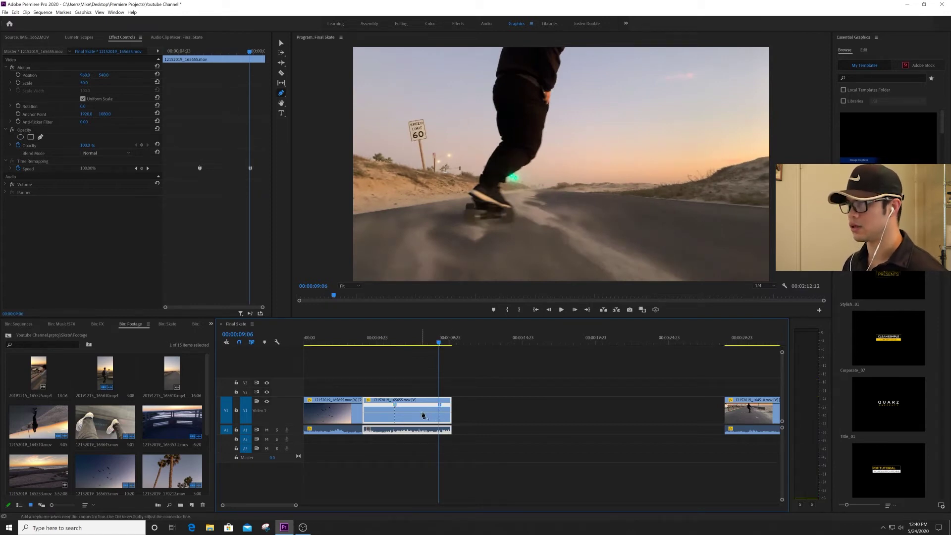
drag(377, 343, 441, 344)
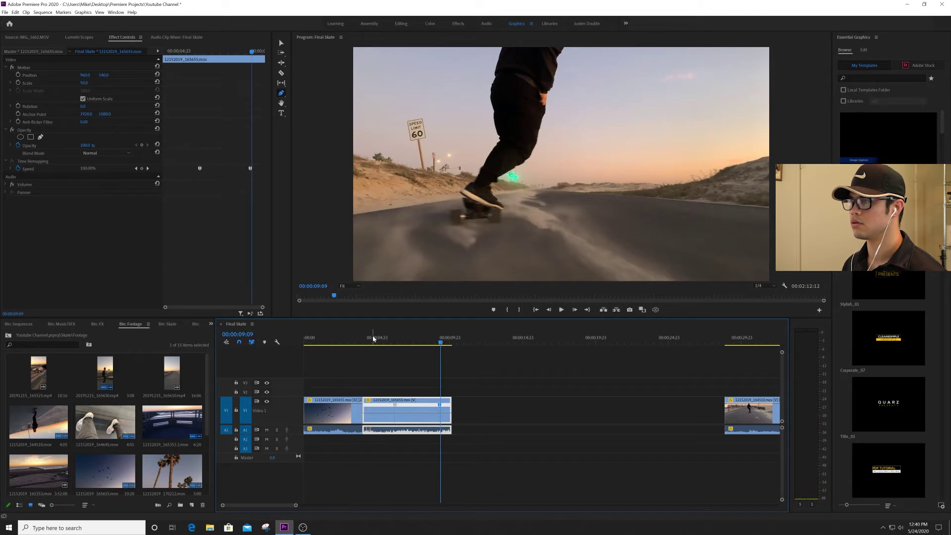
Step: Raise the second clip's speed between the two keyframes to about 400% and play the sped-up section
key(v)
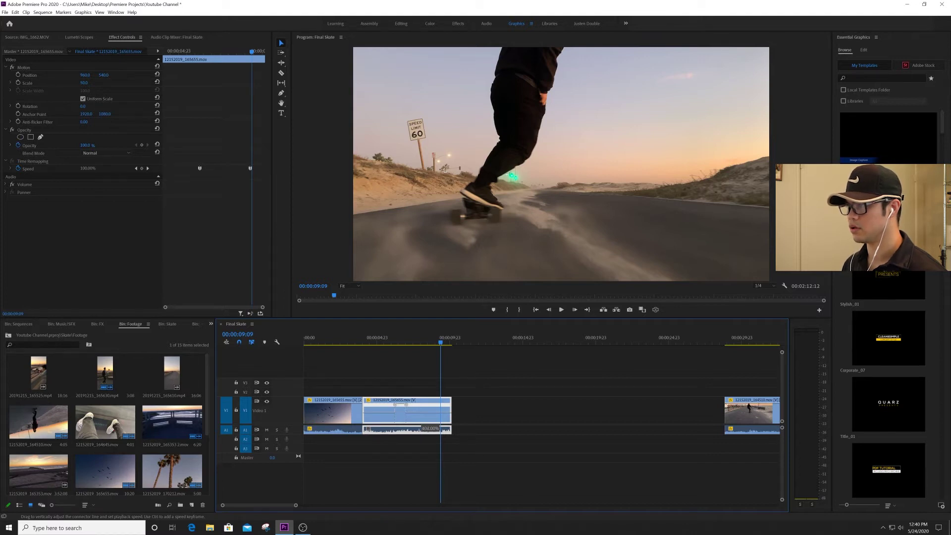
drag(406, 406, 422, 304)
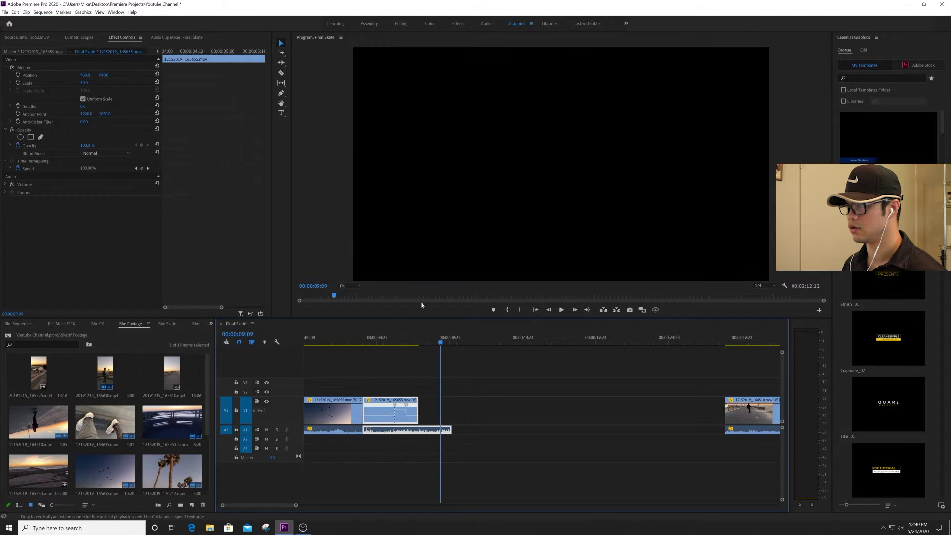
click(396, 341)
key(space)
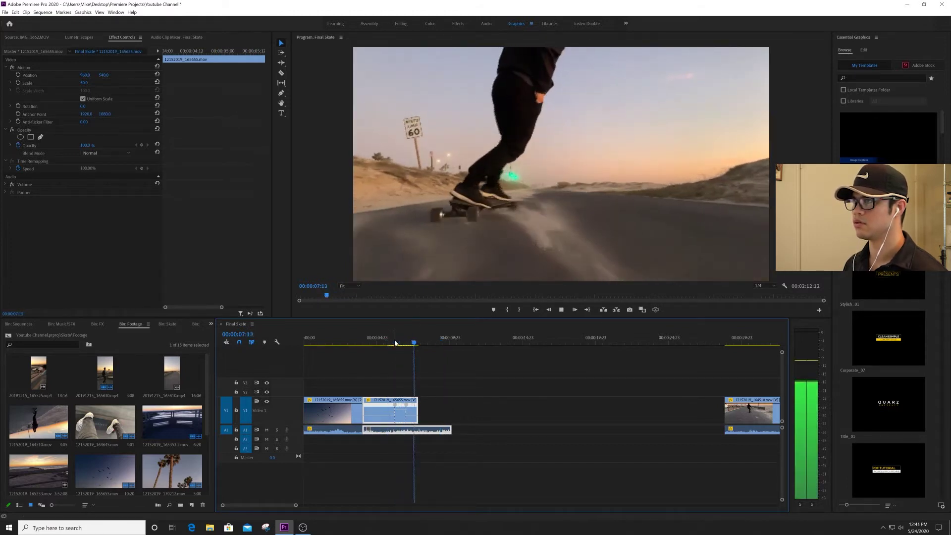
key(space)
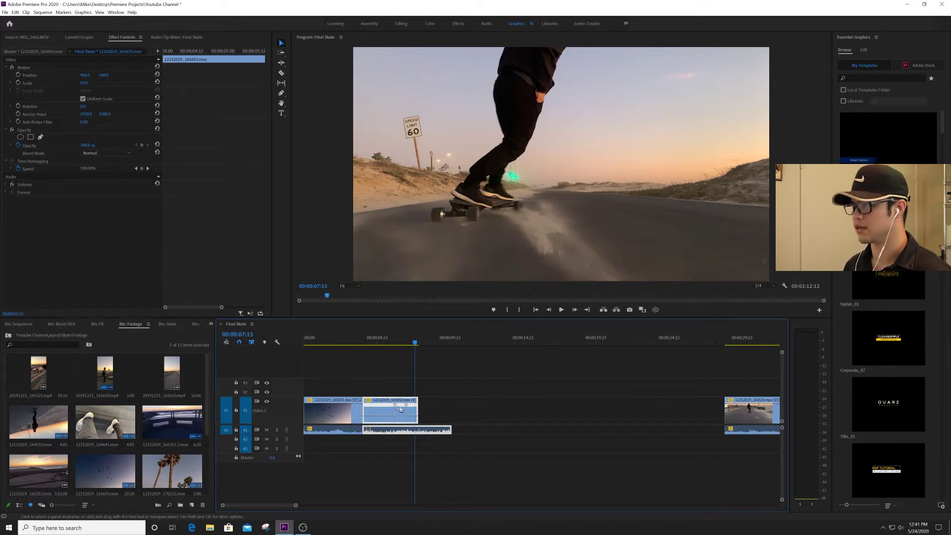
Step: Split both speed keyframes of the second clip into gradual ramps with smoothed curves and play the speed ramp
drag(395, 407, 392, 406)
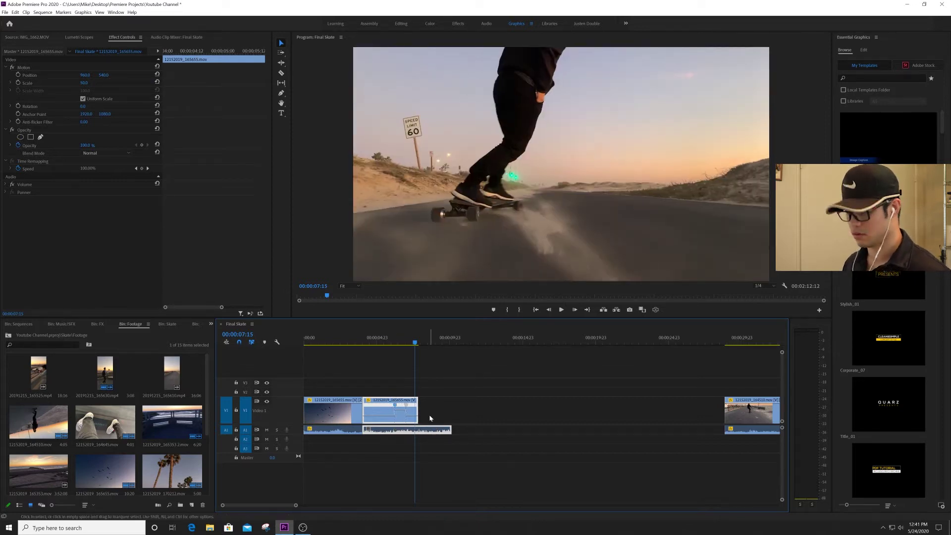
key(=)
key(=)
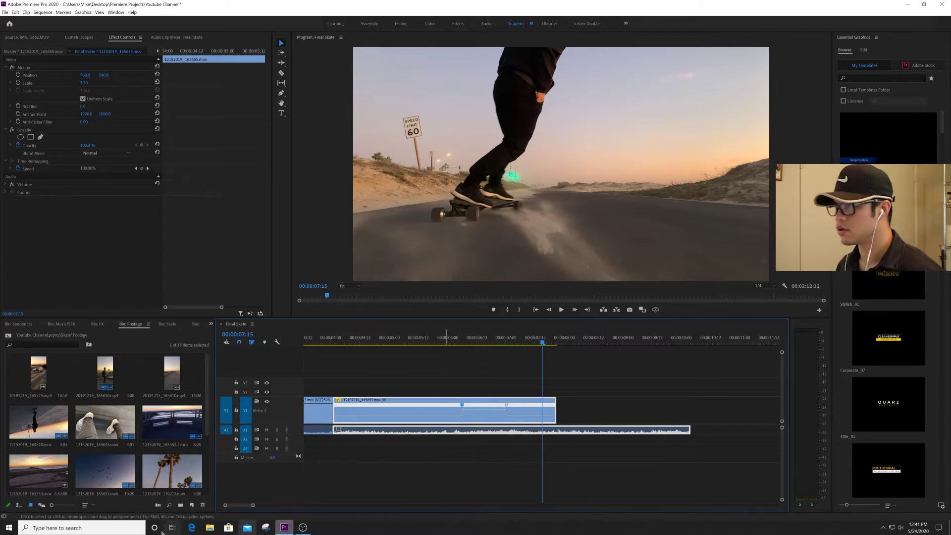
drag(460, 407, 544, 386)
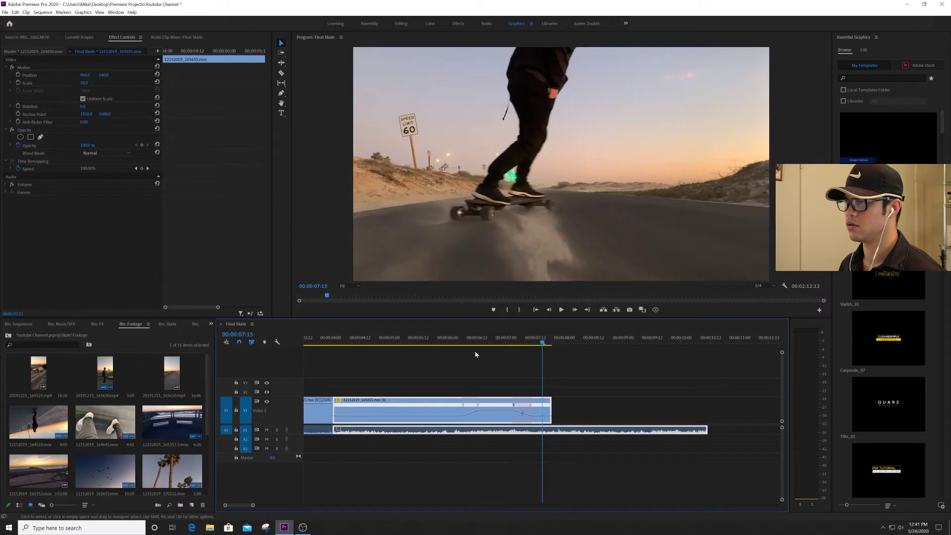
click(453, 341)
key(space)
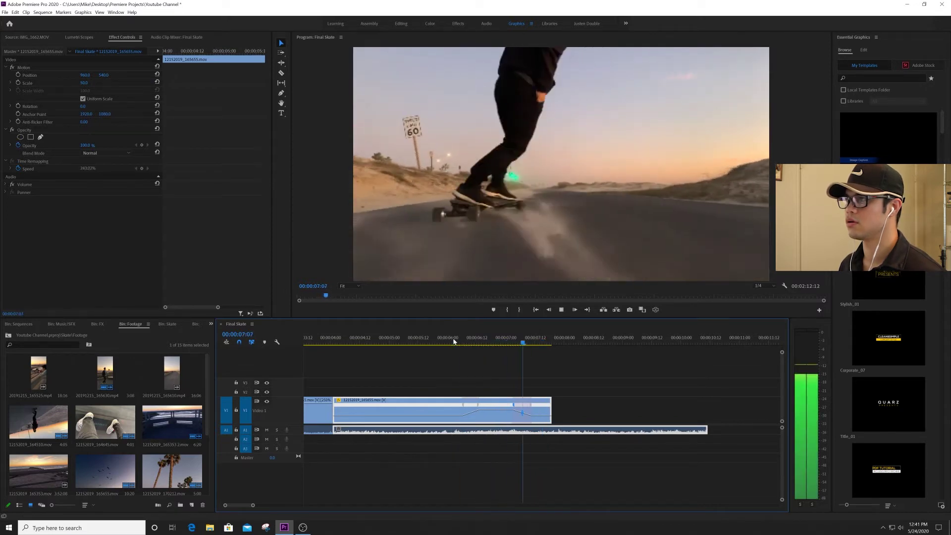
click(372, 339)
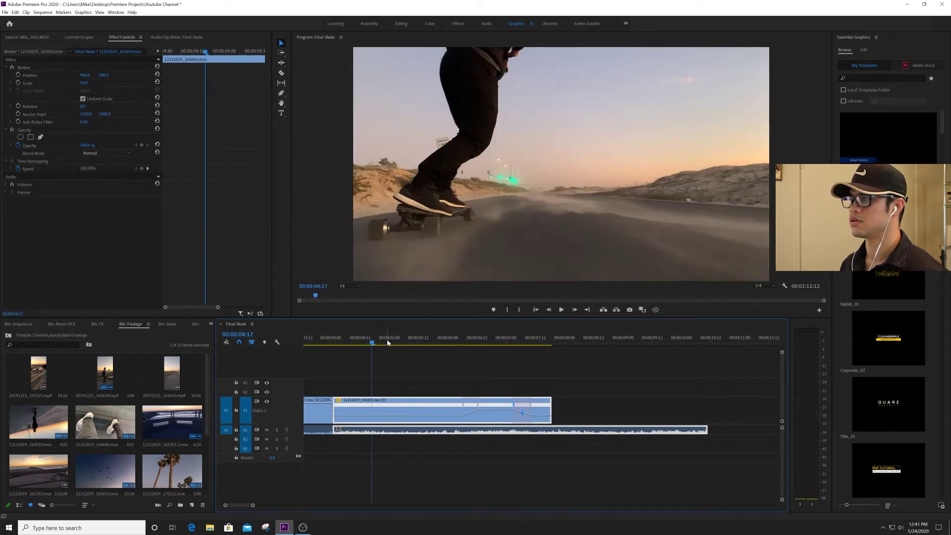
key(space)
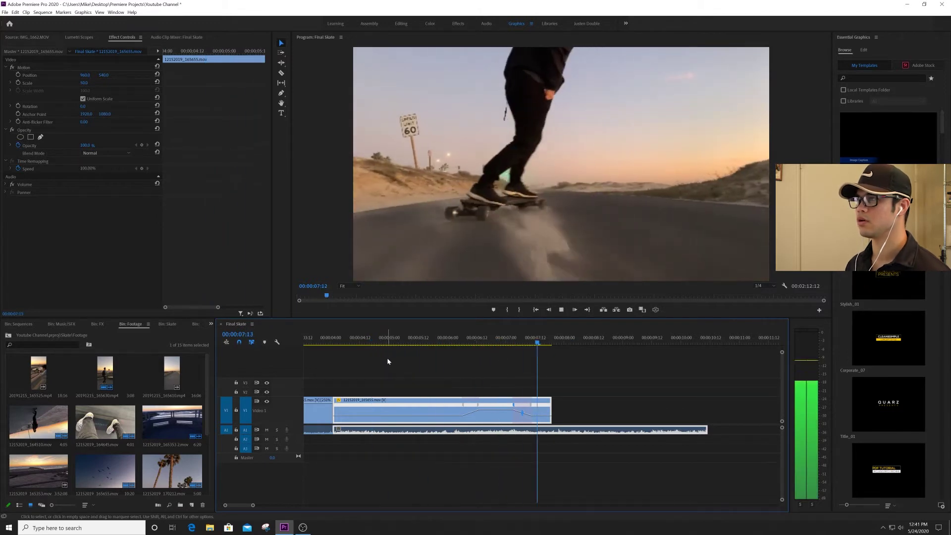
key(space)
Step: Extend the end of the speed-ramped clip to about 00:00:08:07 and play the ramp
drag(556, 405, 583, 405)
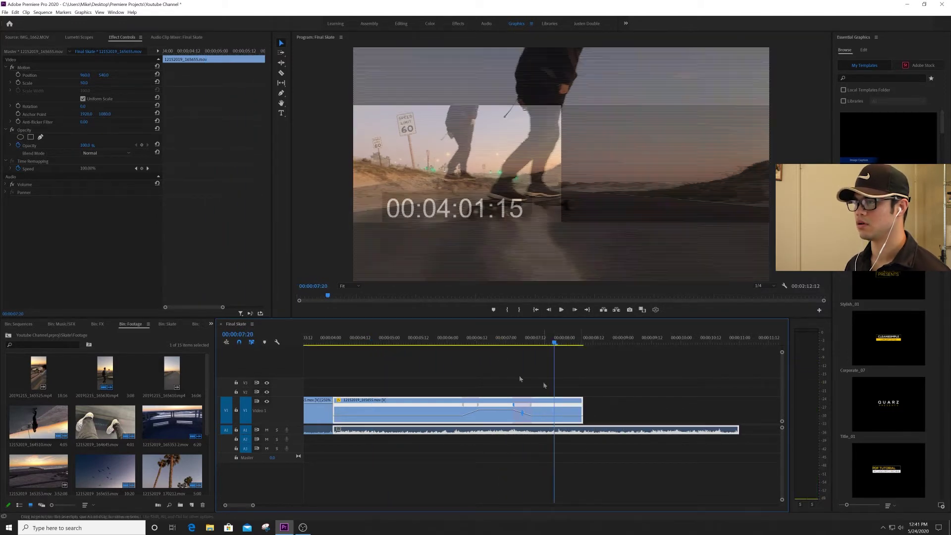
click(438, 341)
key(space)
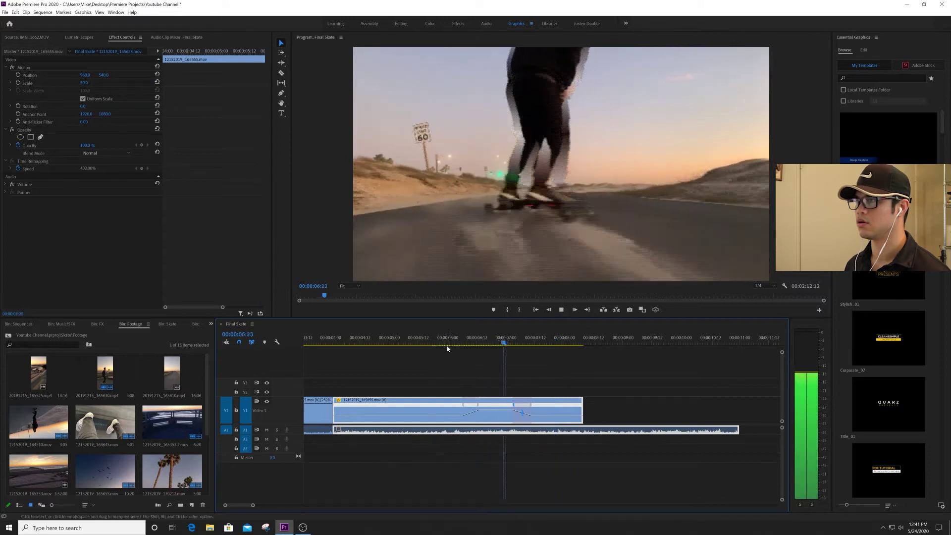
key(space)
Step: Cut the speed-ramped clip at 00:00:05:19, delete its first part and close the gap behind the birds clip
click(436, 341)
key(c)
click(438, 414)
key(v)
drag(397, 376, 411, 425)
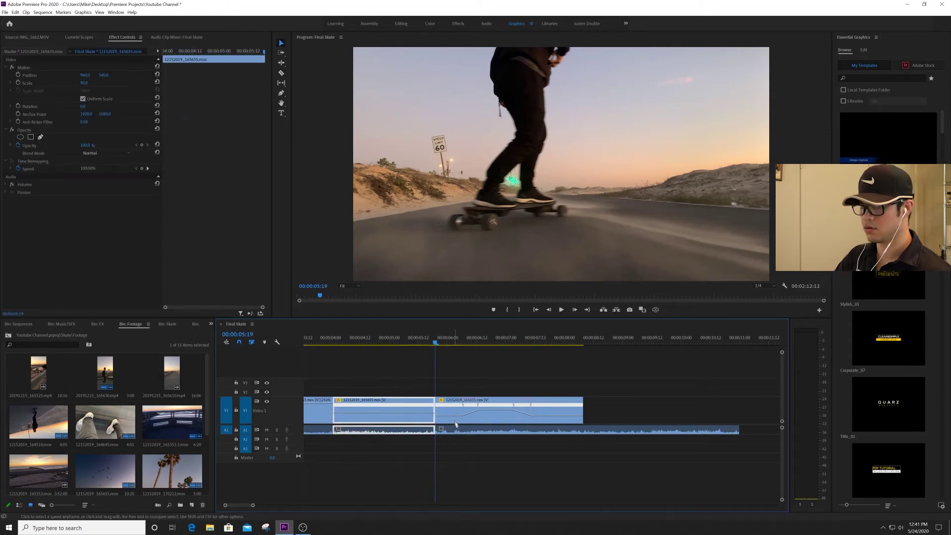
key(Delete)
click(397, 417)
key(Delete)
Step: Remove the speed-ramped clip's leftover audio beyond the end of its video and play the transition from the birds clip
click(313, 341)
key(space)
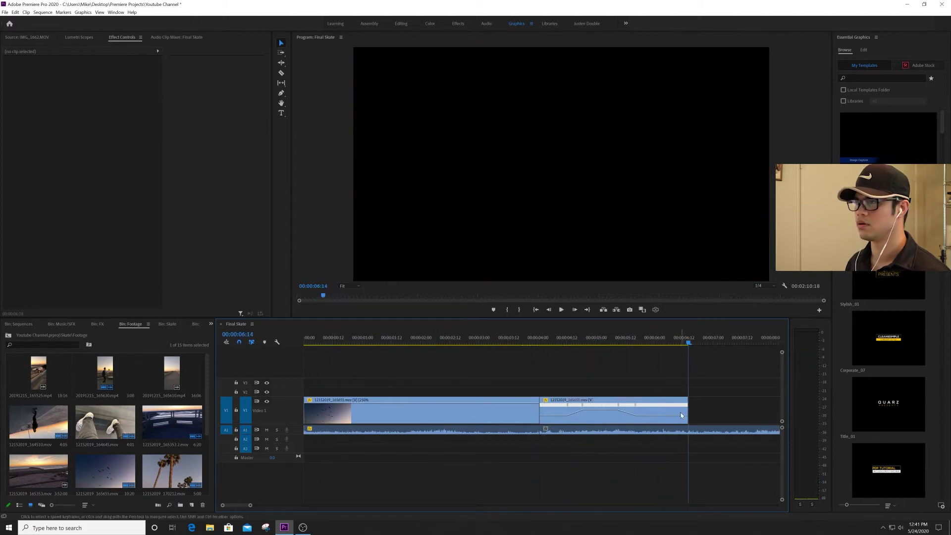
click(464, 339)
key(space)
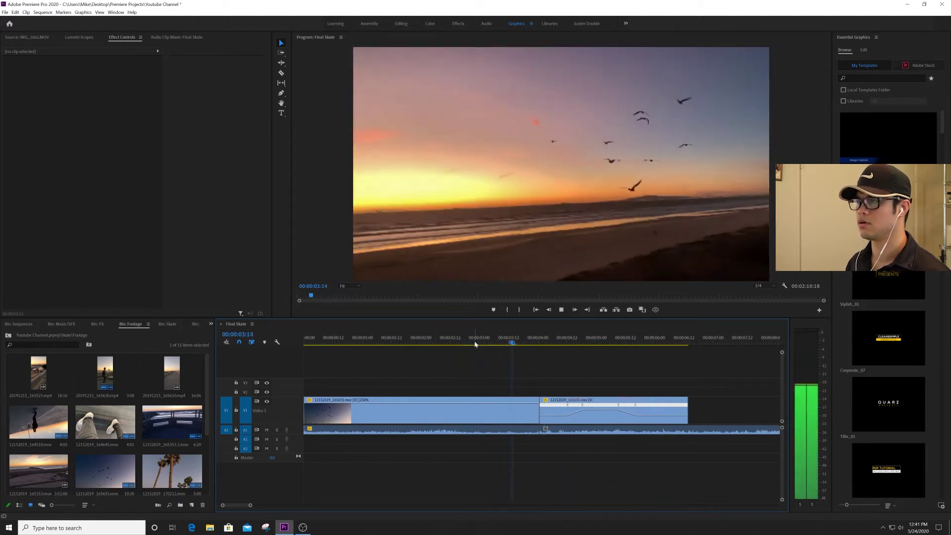
click(692, 430)
key(Delete)
key(space)
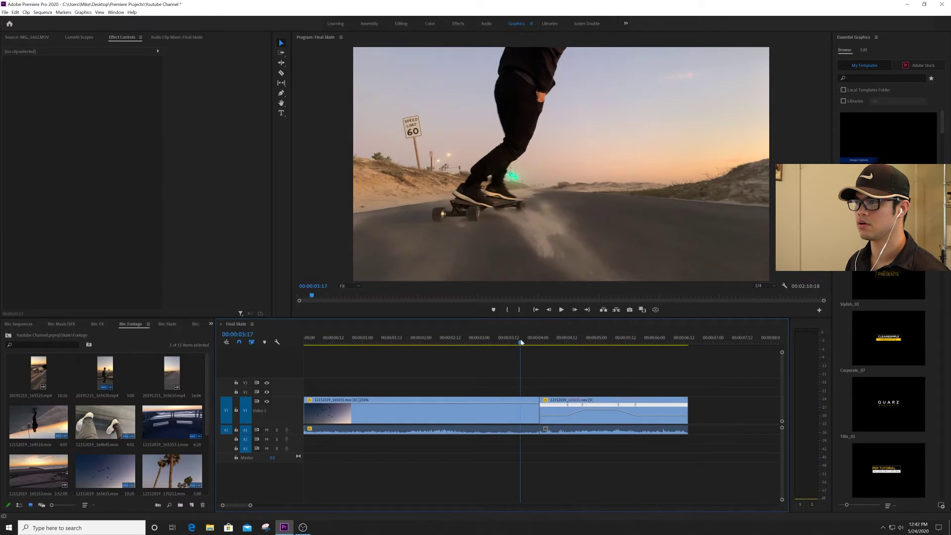
click(515, 339)
key(space)
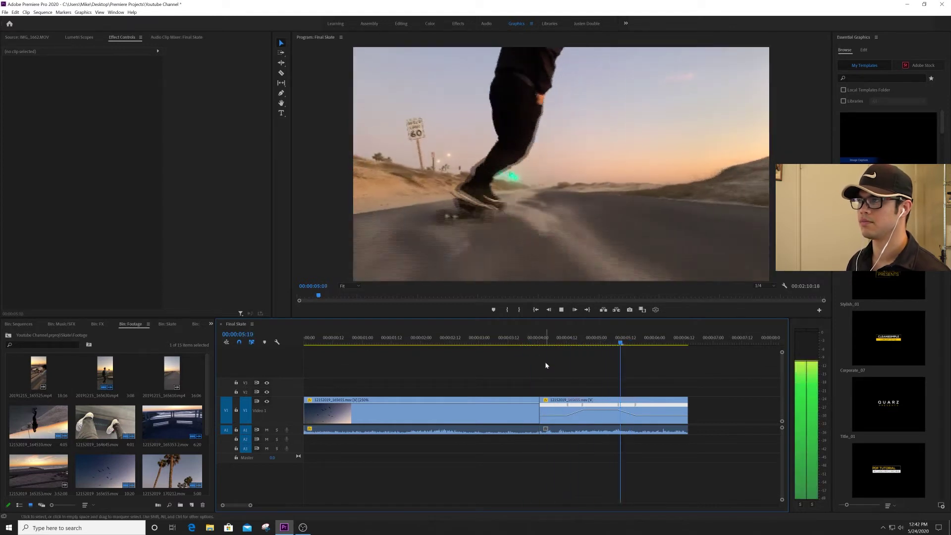
key(space)
Step: Move the palm tree clip at about 00:01:32 directly after the speed-ramped skateboarding clip
key(minus)
key(minus)
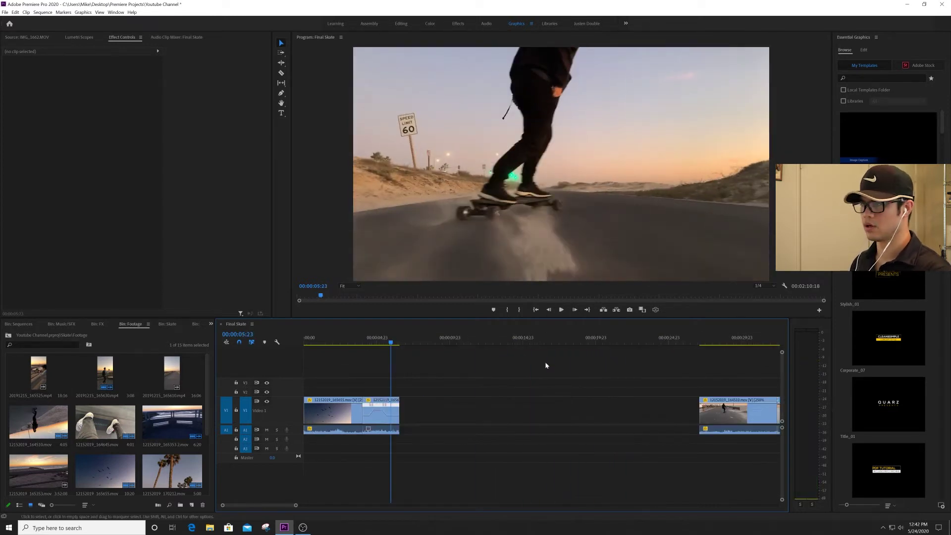
click(707, 342)
key(minus)
key(minus)
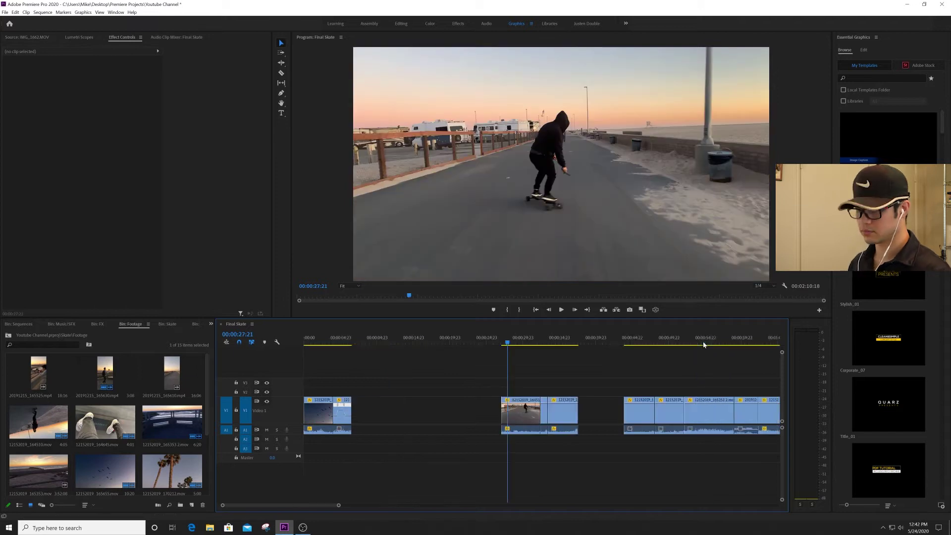
drag(428, 338, 524, 337)
key(space)
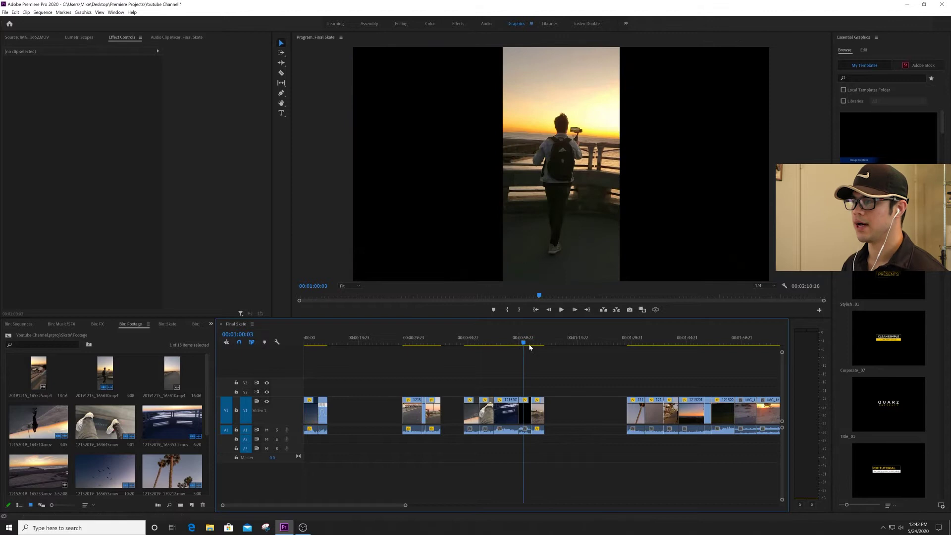
click(641, 338)
drag(639, 411, 346, 409)
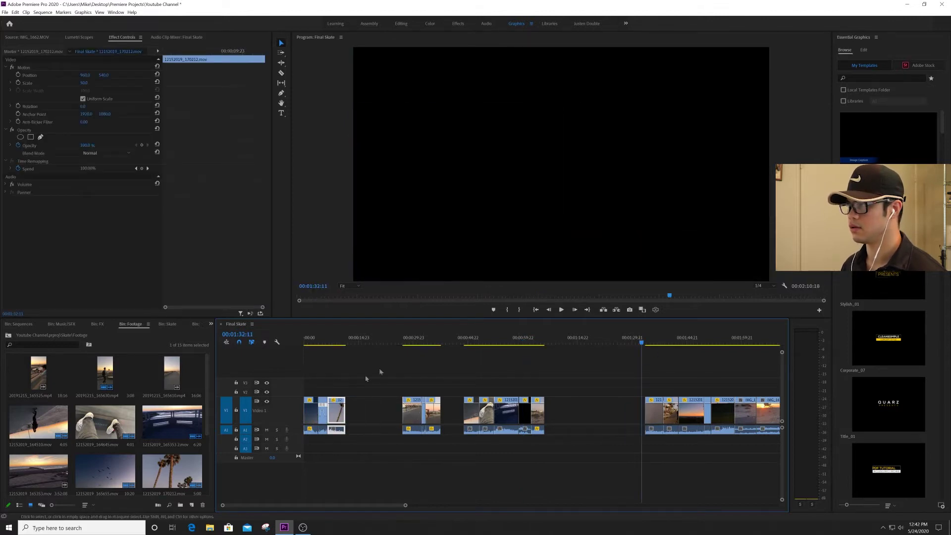
Step: Move the pier sunset clip at about 00:01:53 directly after the palm tree clip and play the palm tree shot
click(654, 342)
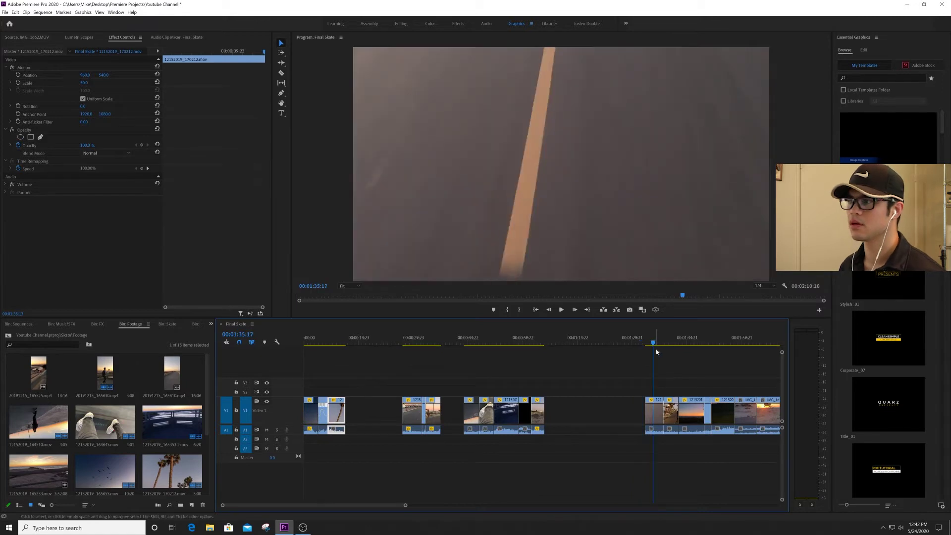
click(669, 336)
click(689, 338)
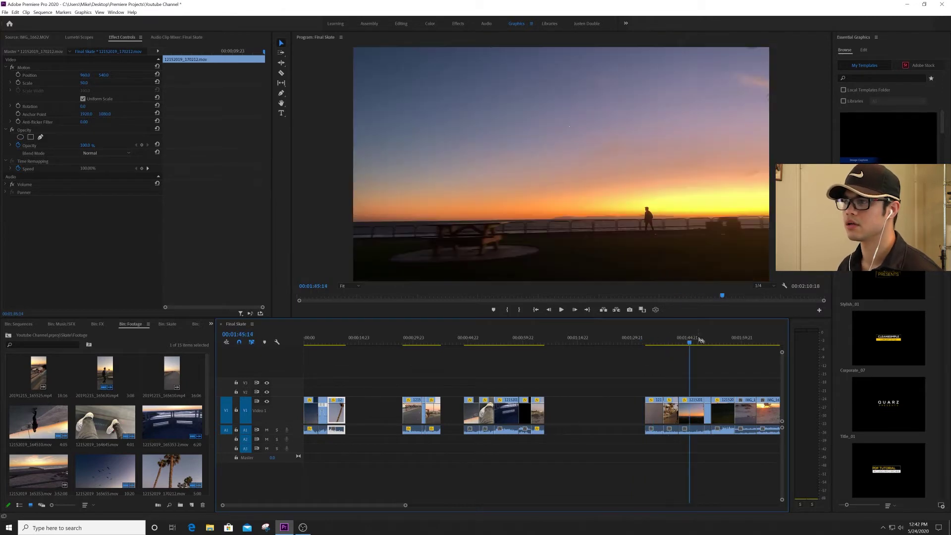
mouse_move(716, 339)
mouse_down()
mouse_move(706, 342)
mouse_move(718, 341)
mouse_up()
drag(722, 410, 358, 427)
click(333, 340)
key(space)
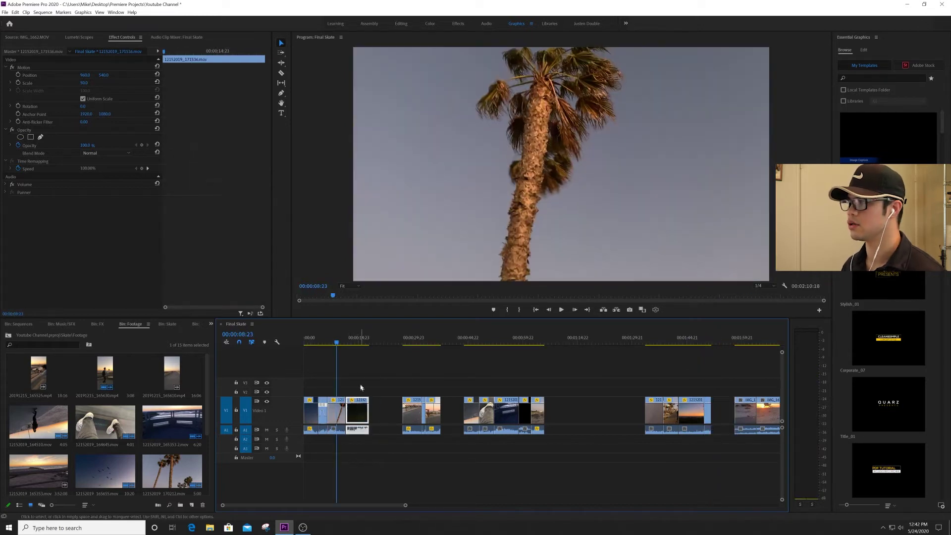
key(space)
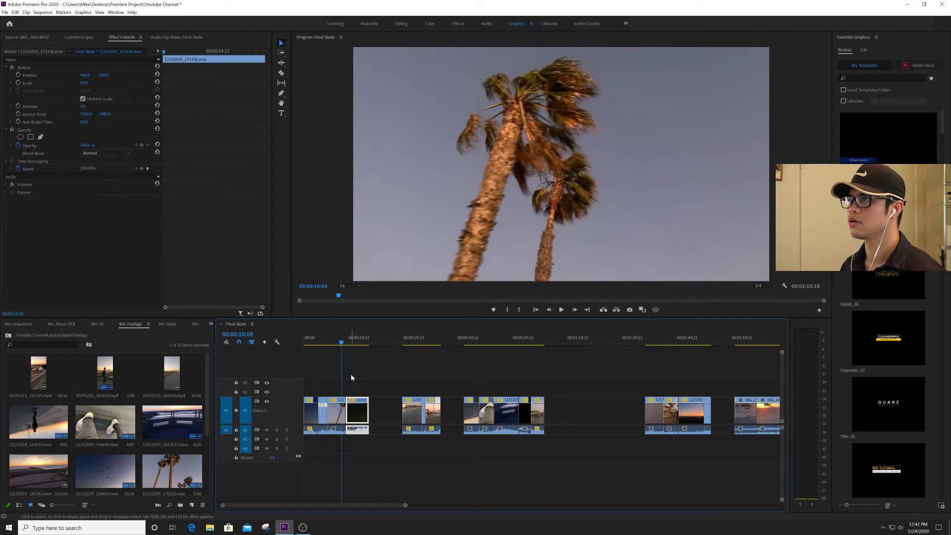
Step: Set the palm tree clip's speed to 250% and play it
click(340, 417)
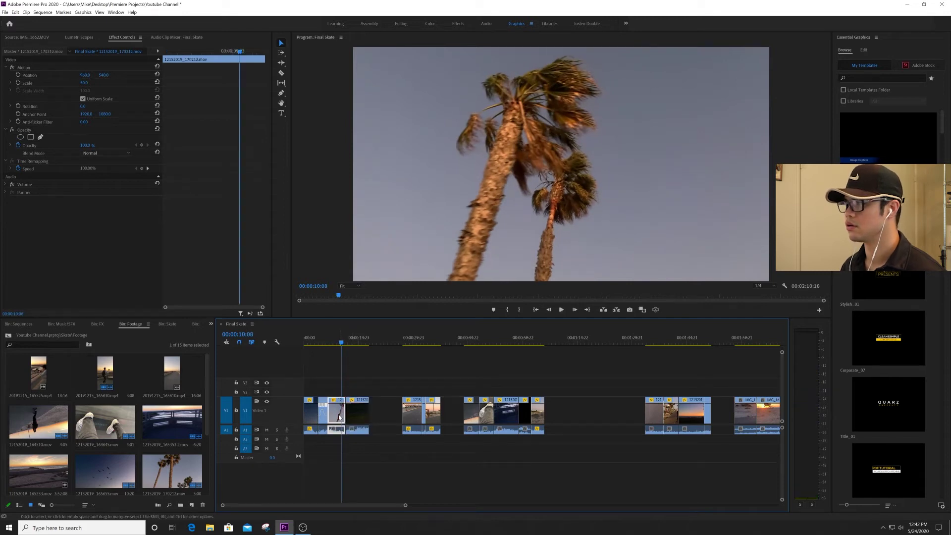
right_click(340, 417)
click(377, 263)
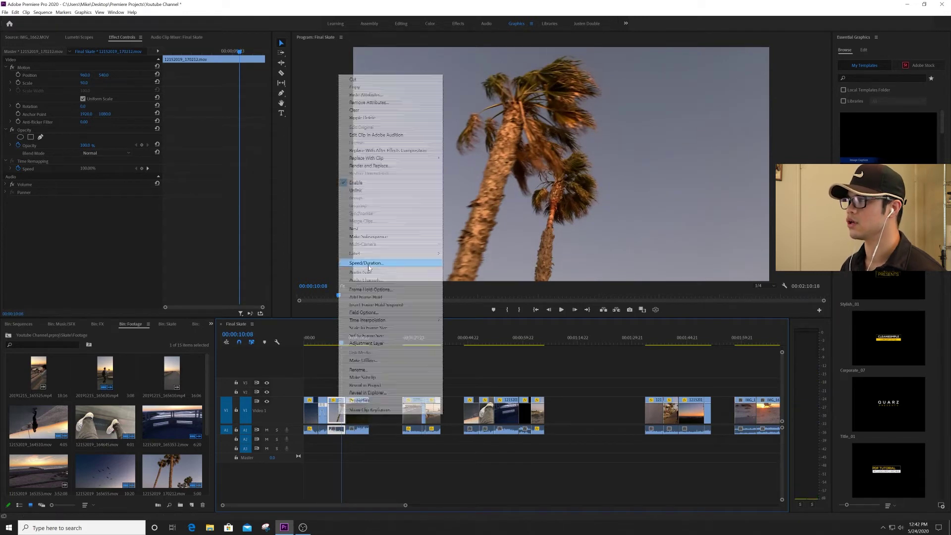
text(250)
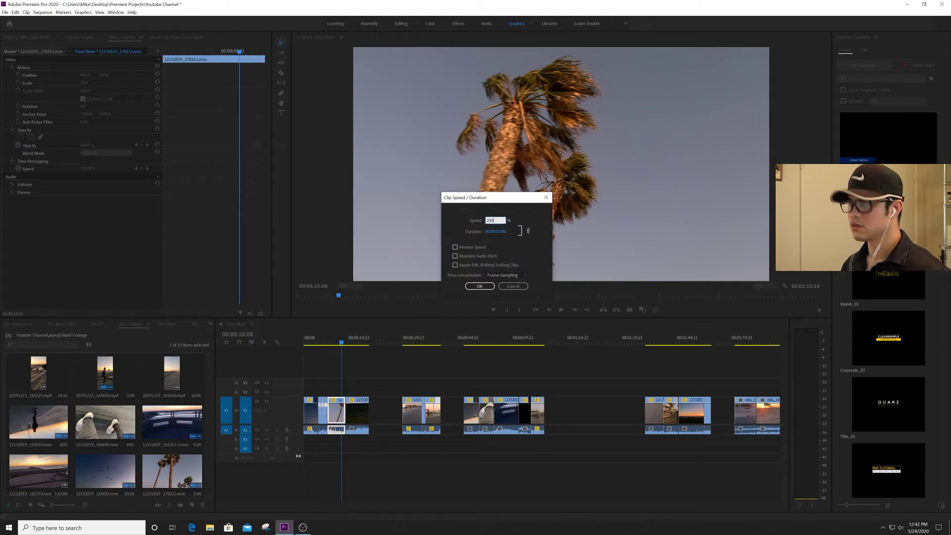
key(Return)
key(space)
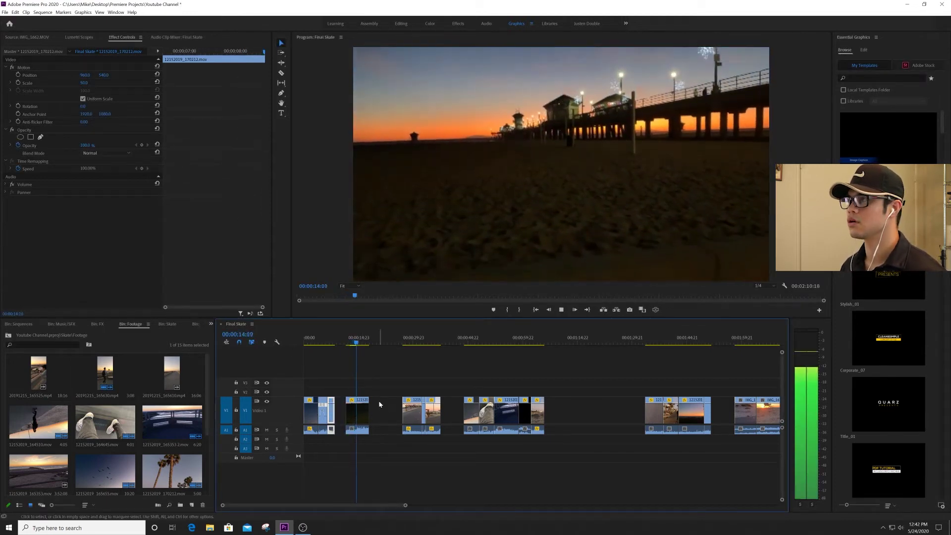
Step: Play the sped-up palm tree clip and move the pier sunset clip directly against its end
drag(370, 413, 356, 414)
click(326, 342)
key(=)
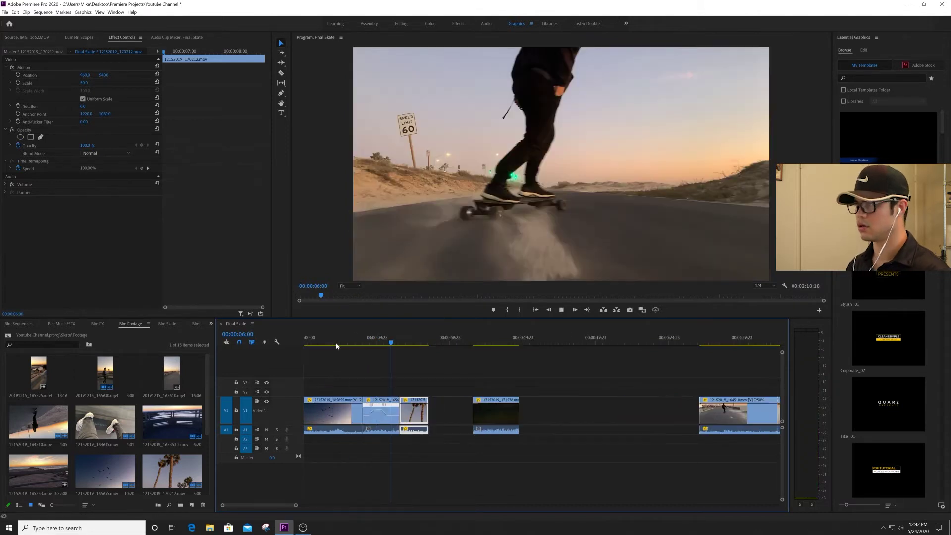
key(space)
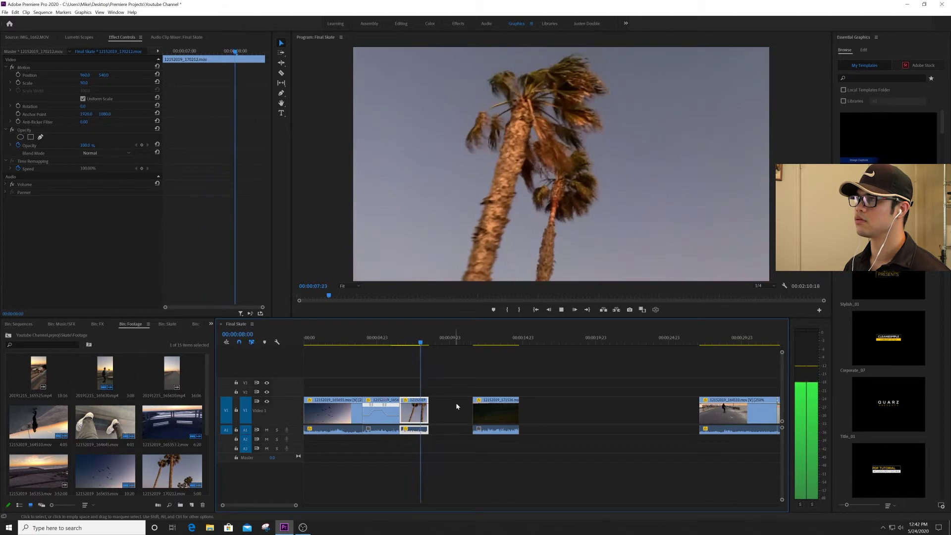
key(space)
drag(505, 415, 431, 416)
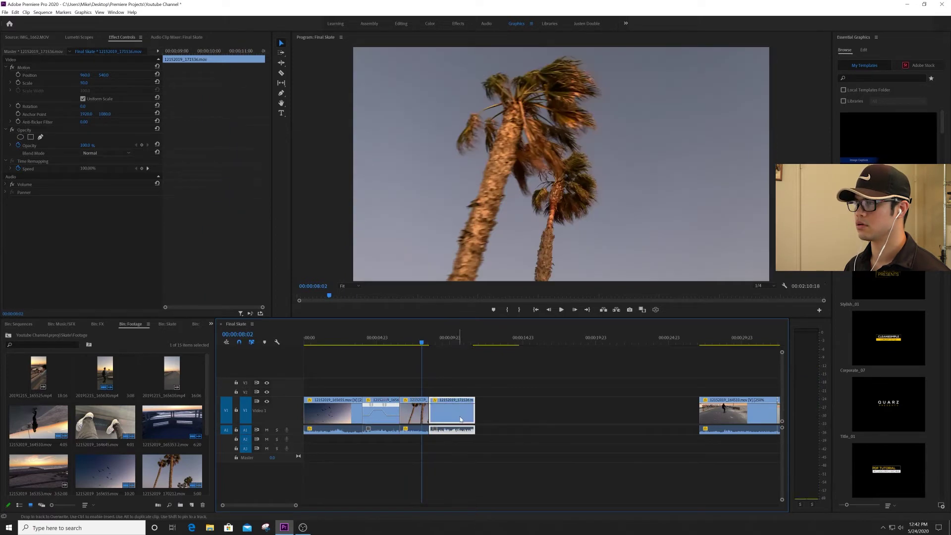
Step: Trim the beginning of the pier sunset clip, keeping it against the palm tree clip, and play the cut between them
key(space)
key(space)
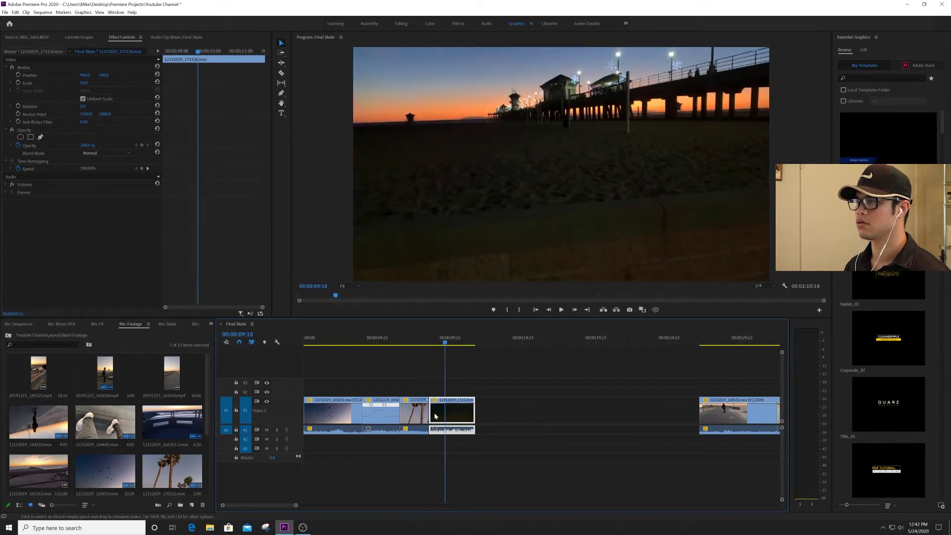
drag(432, 413, 464, 411)
click(418, 341)
key(space)
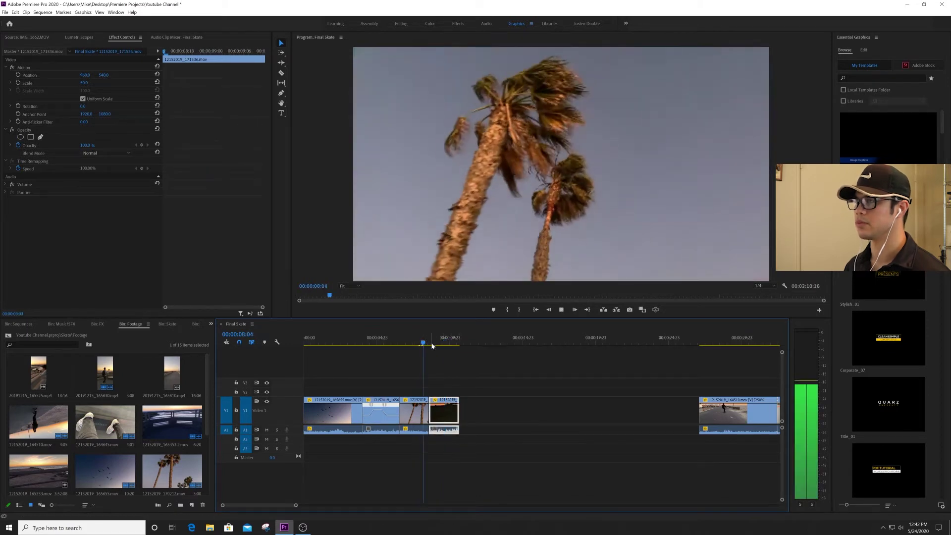
key(space)
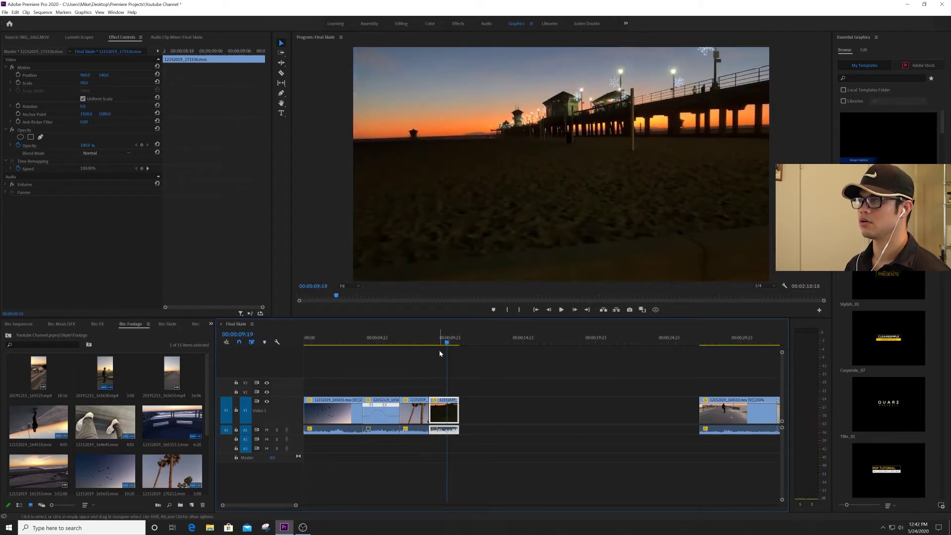
Step: Review the skating clips at about 00:00:32 and move the short skater close-up to about 00:00:12, after the pier sunset clip
key(minus)
key(minus)
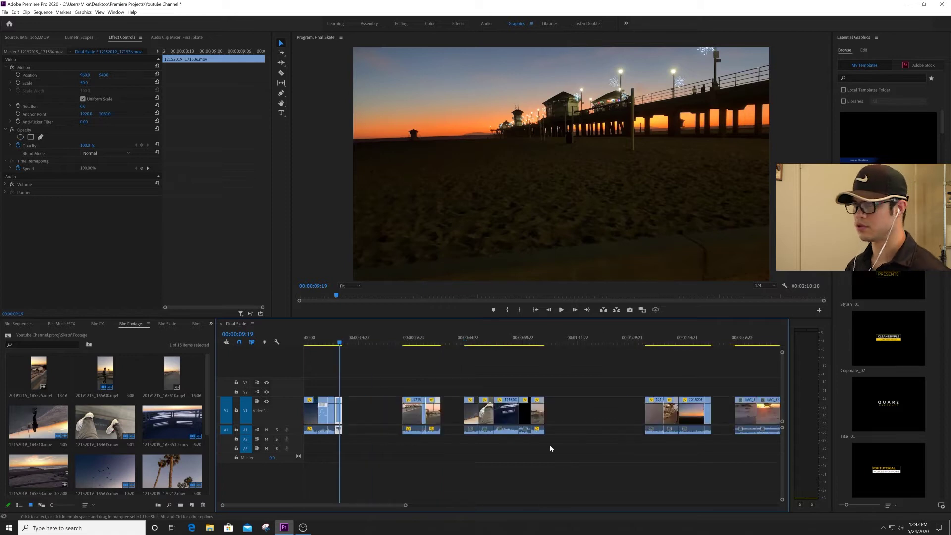
click(413, 339)
key(l)
key(l)
click(424, 339)
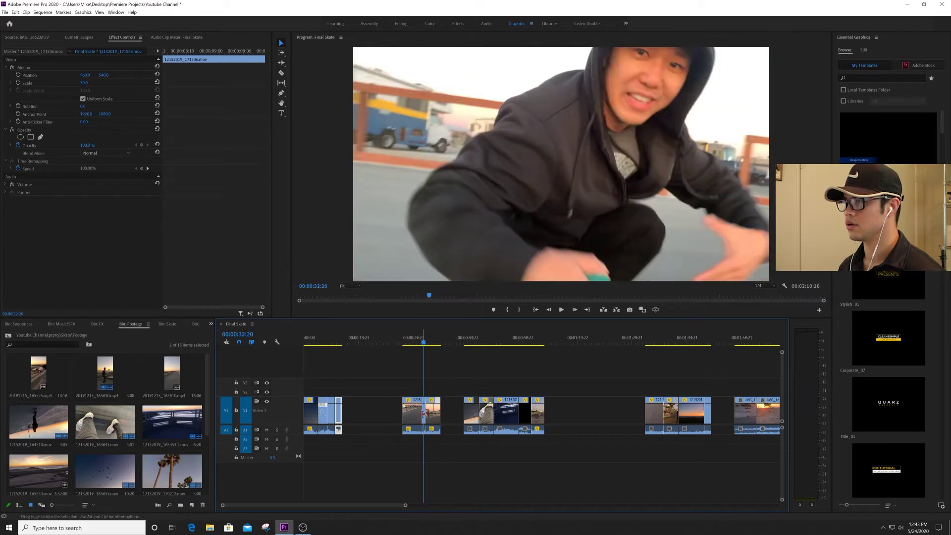
drag(423, 418, 350, 418)
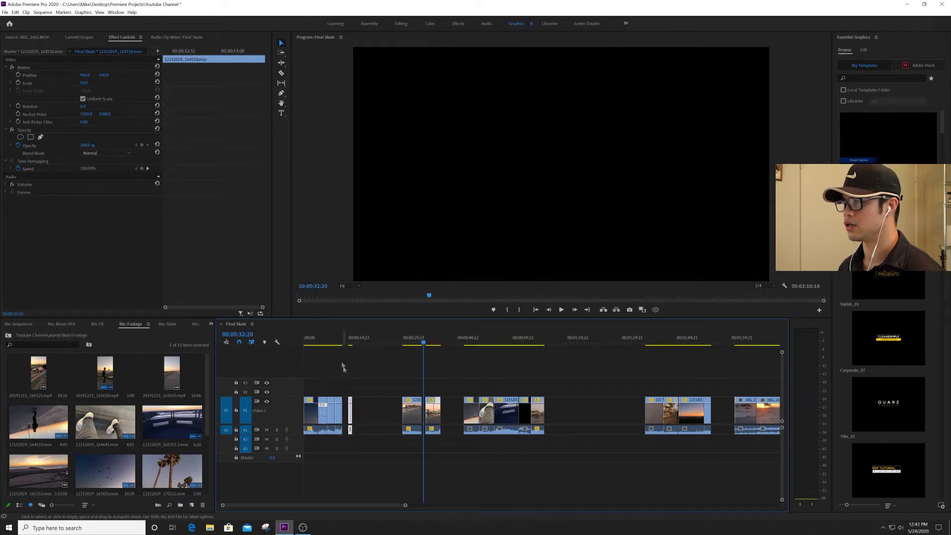
click(335, 341)
key(=)
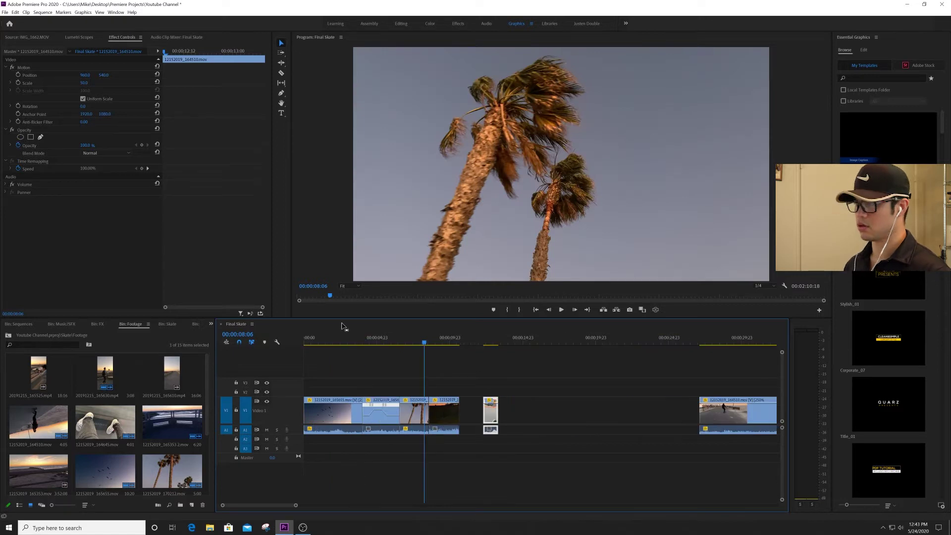
Step: Raise the palm tree and pier sunset clips to track V2 and delete their audio
drag(448, 389, 419, 391)
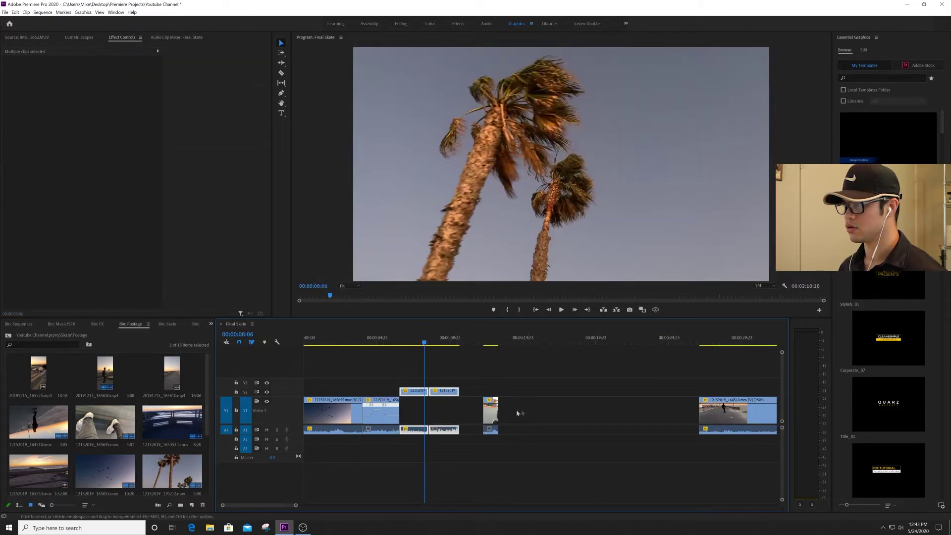
click(452, 419)
click(425, 430)
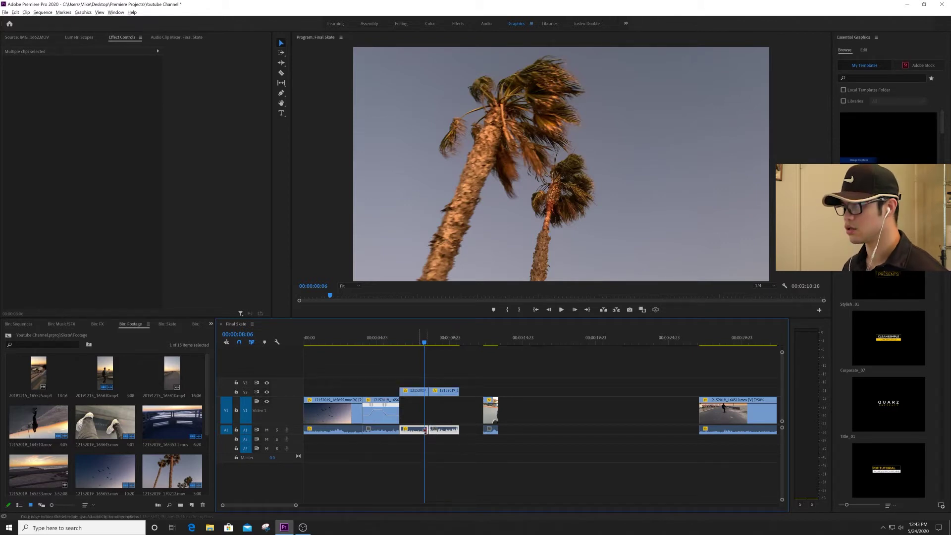
click(447, 414)
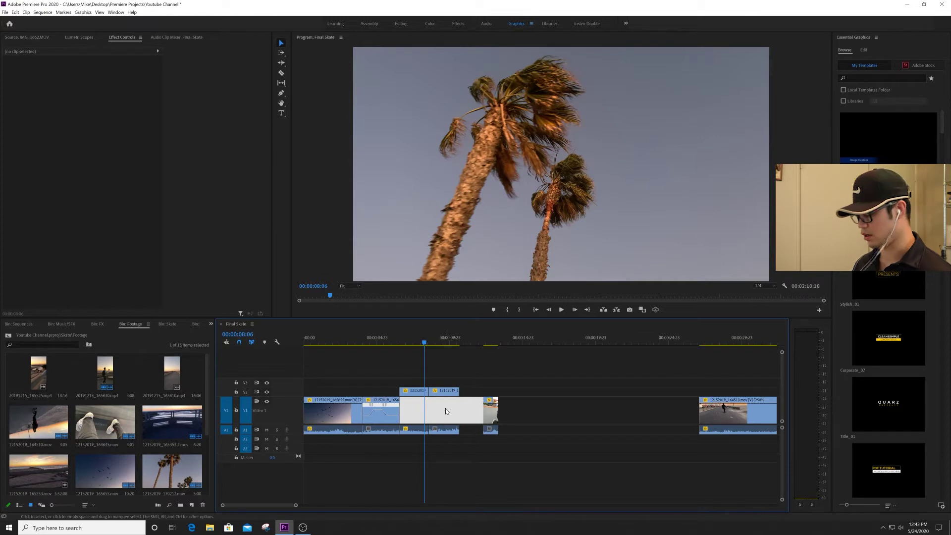
click(460, 462)
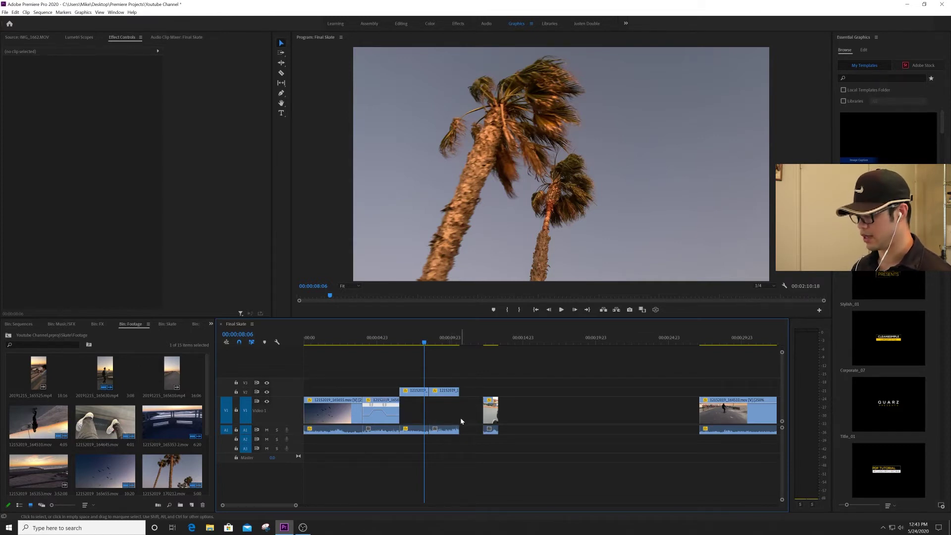
drag(445, 414, 421, 435)
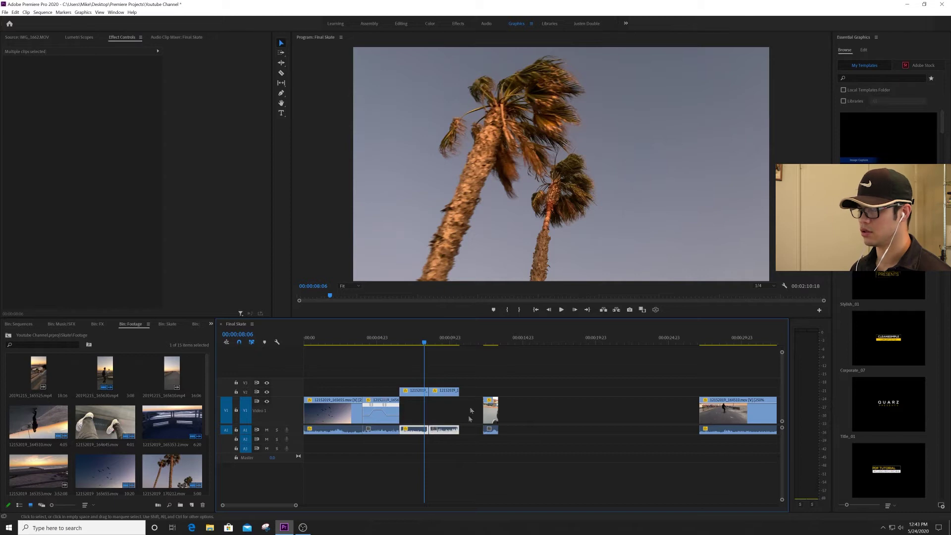
key(Delete)
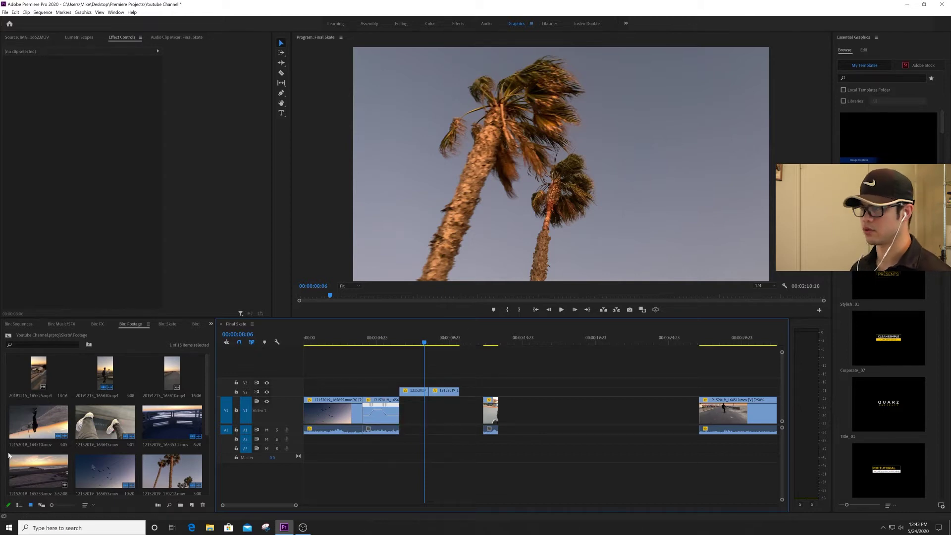
Step: Try the short skater close-up on V1 directly after the speed-ramped clip, play it, and move it back past the pier clip
drag(489, 414, 407, 414)
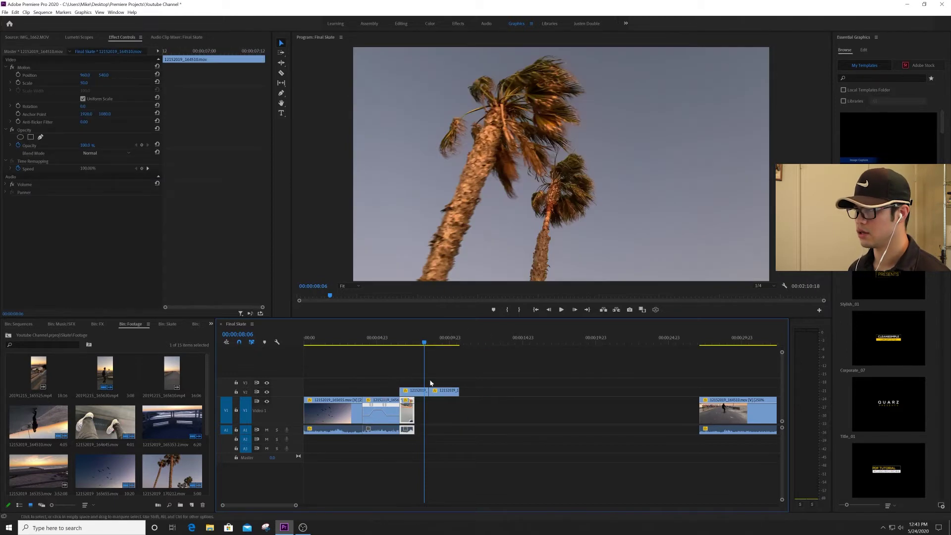
click(404, 338)
key(space)
key(space)
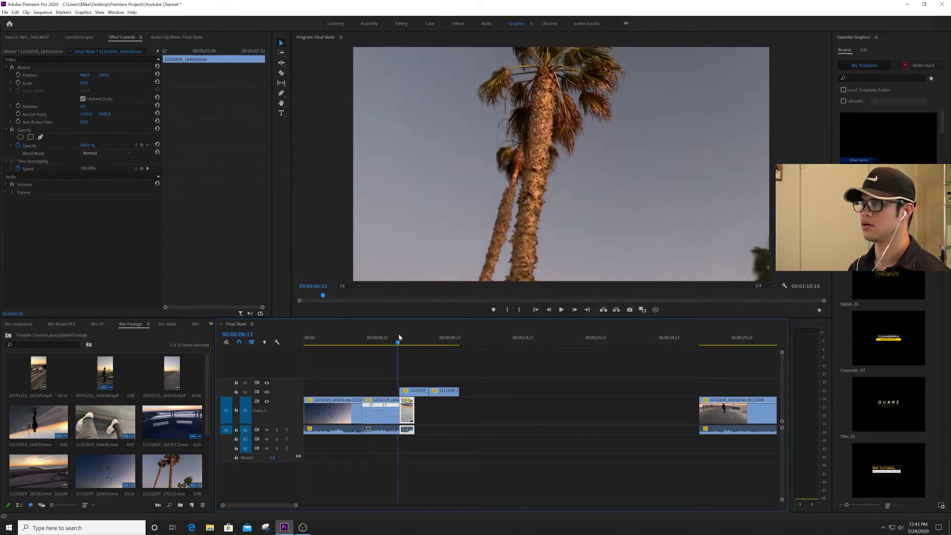
click(400, 337)
key(space)
key(space)
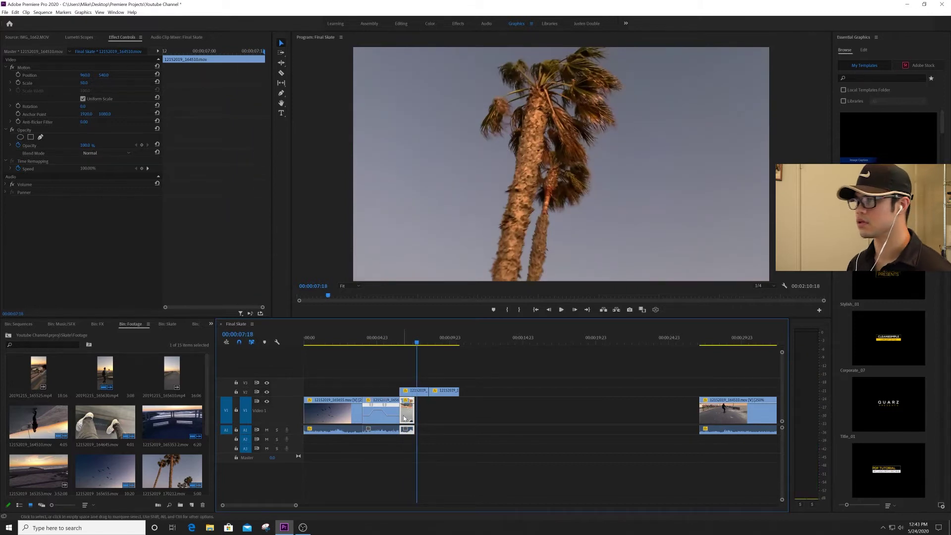
drag(406, 416, 492, 416)
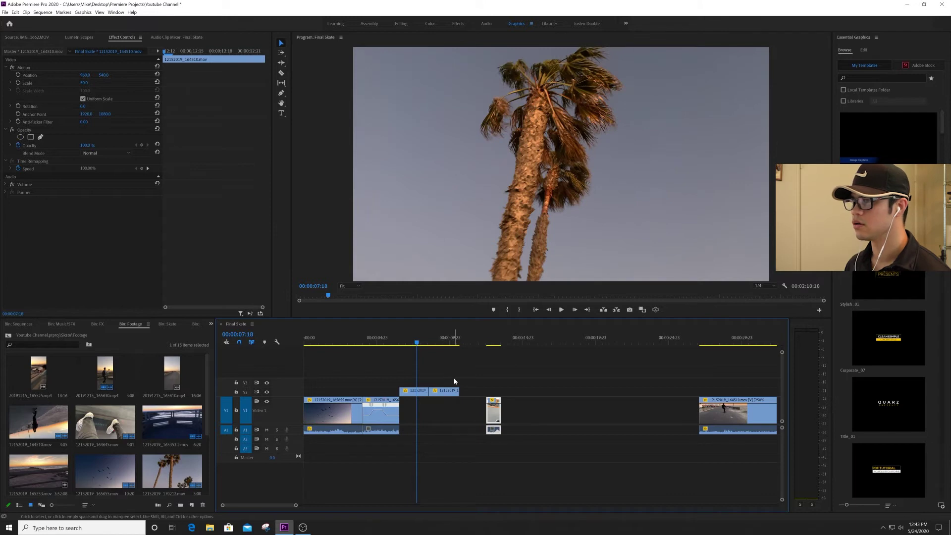
Step: Return the palm tree and pier clips to V1, overlay the skater close-up on V2 above the palm tree clip's end, and play it
drag(455, 381, 421, 410)
click(493, 429)
drag(494, 433, 420, 367)
key(space)
key(space)
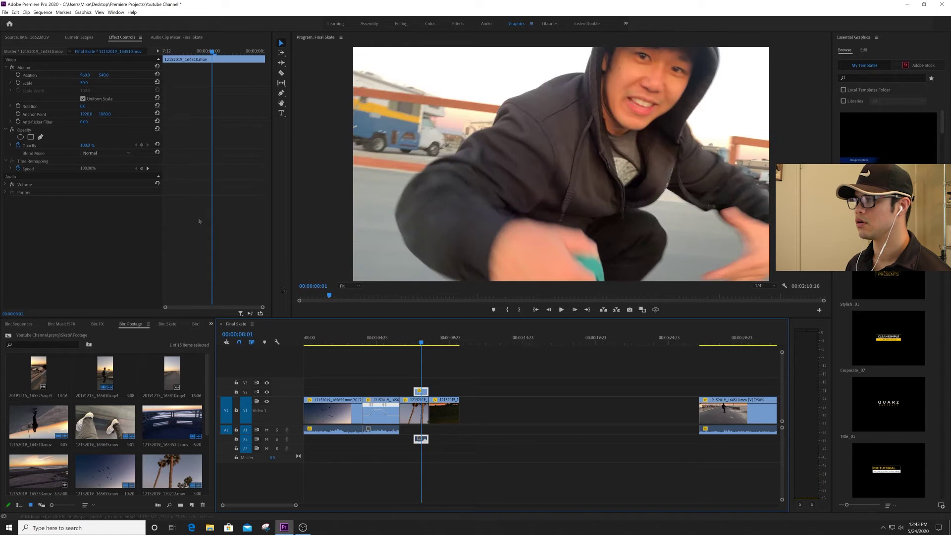
Step: Try the Screen blend mode on the skater close-up, play the overlay, and undo the blend mode change
click(113, 154)
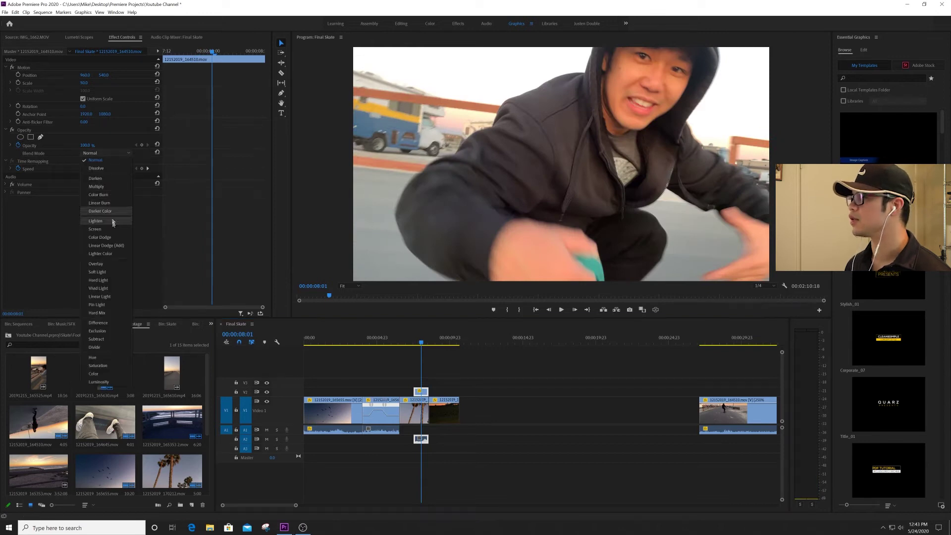
click(113, 230)
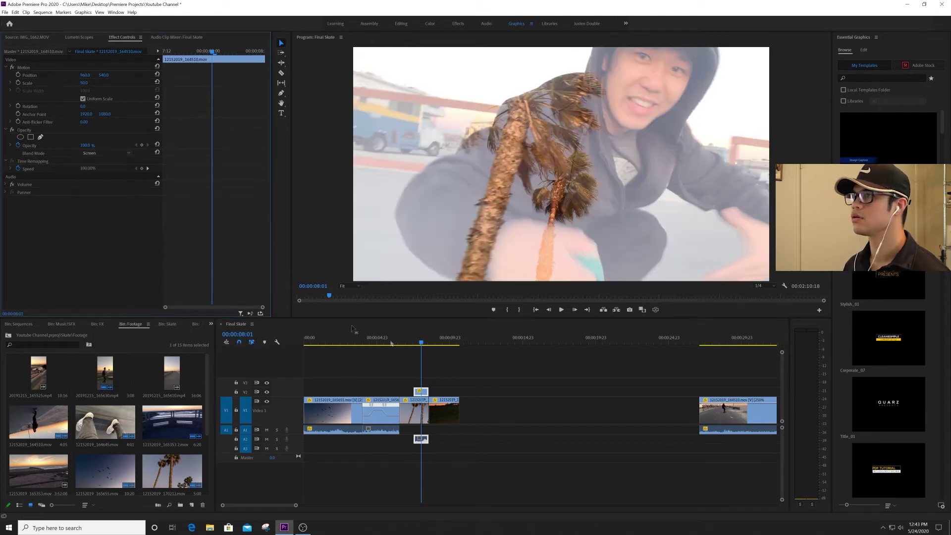
click(412, 337)
key(space)
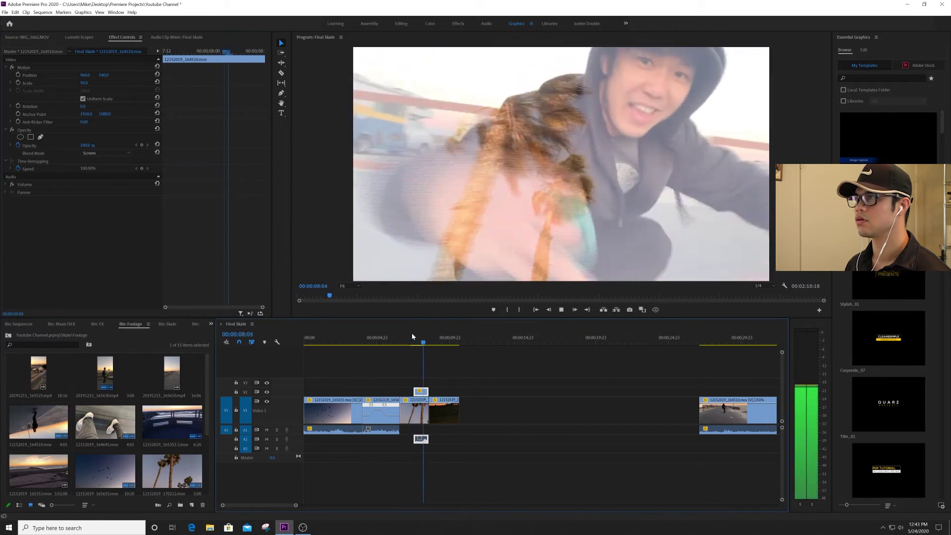
key(space)
click(419, 341)
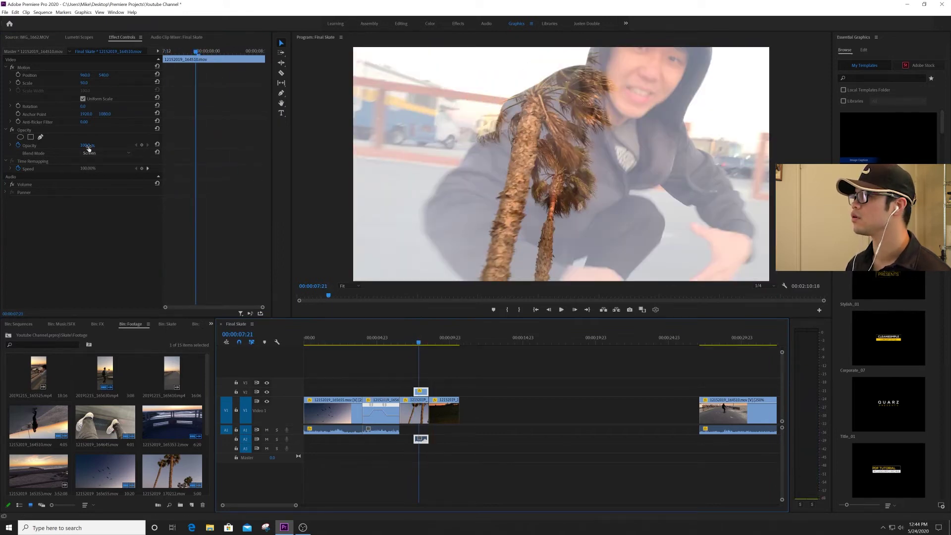
key(ctrl+z)
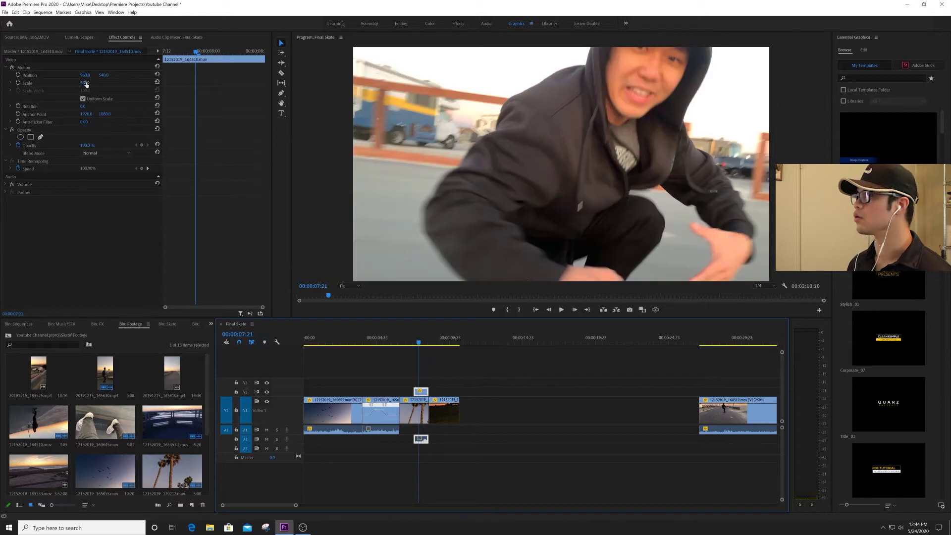
Step: Try the skater close-up at 40% opacity over the palm trees, play the overlay, and revert the opacity
drag(85, 146, 60, 146)
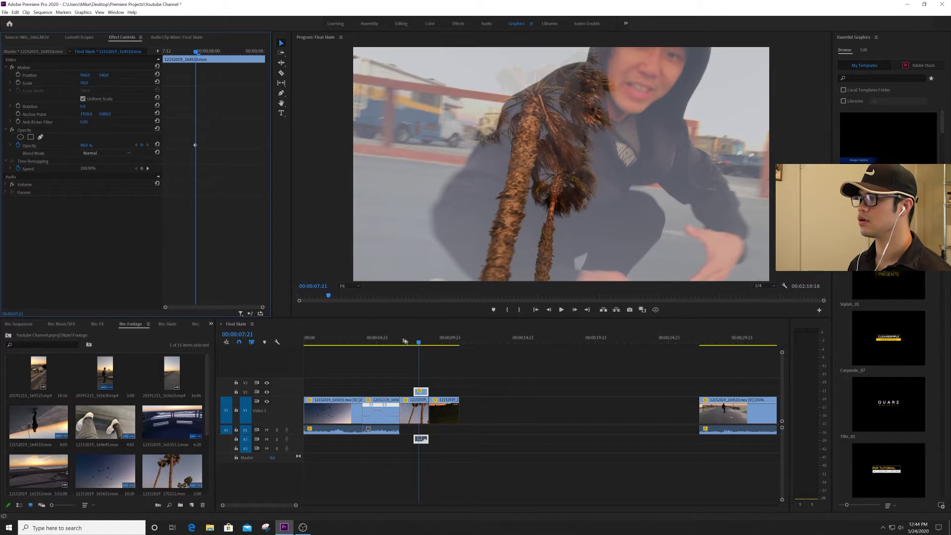
click(418, 341)
key(space)
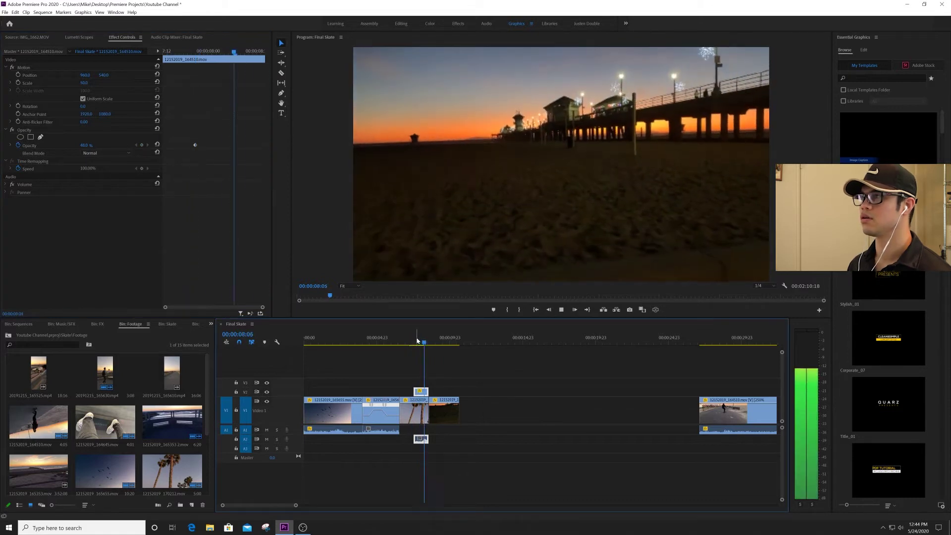
key(space)
click(421, 342)
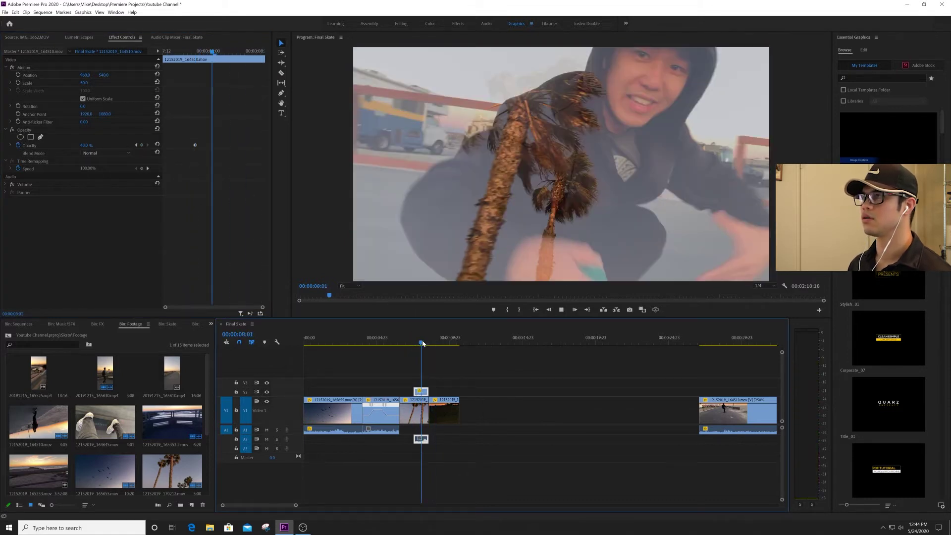
drag(423, 343, 411, 341)
key(space)
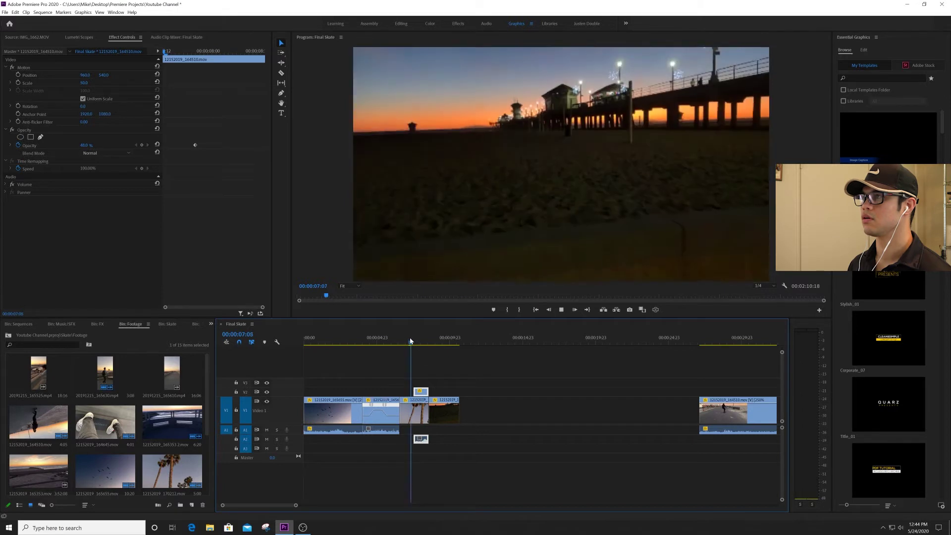
click(418, 341)
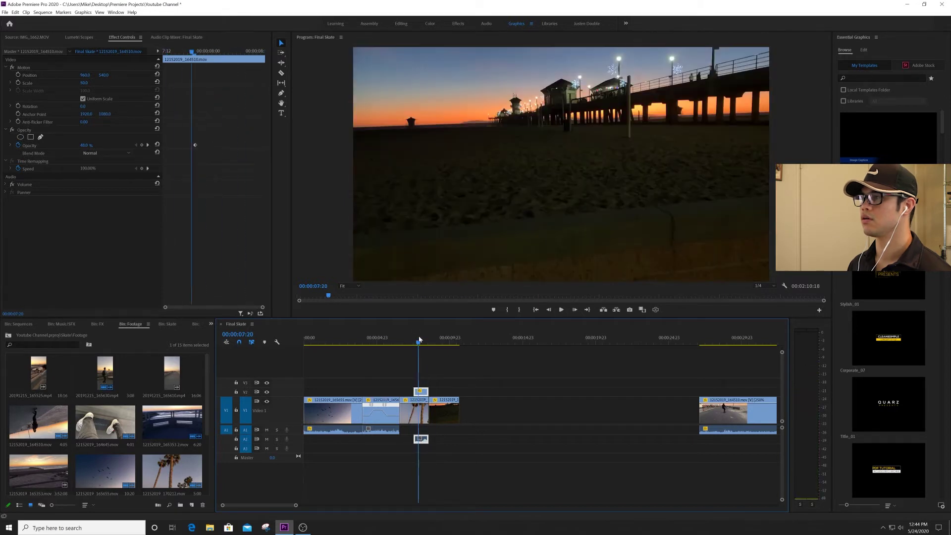
drag(419, 337, 419, 340)
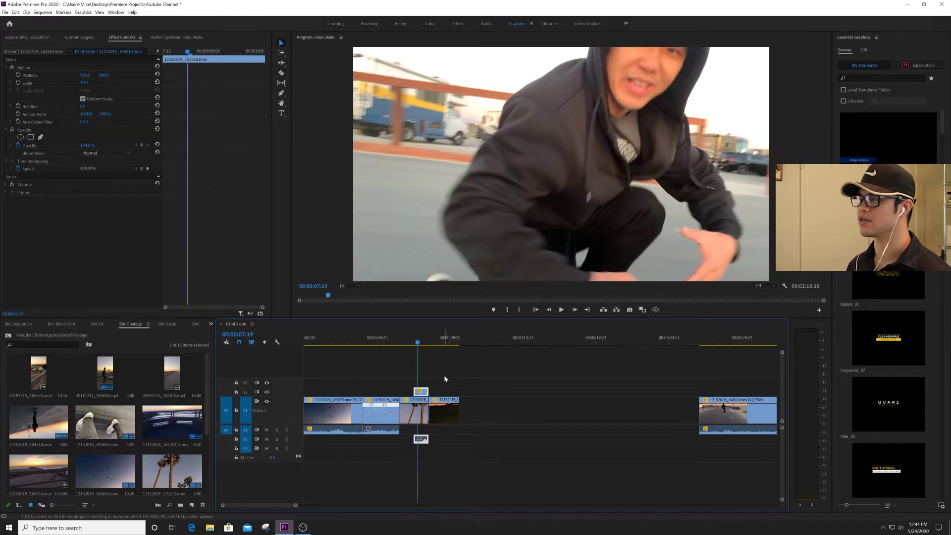
Step: Try the Color Dodge blend mode on the skater close-up and return it to Normal
key(ctrl+s)
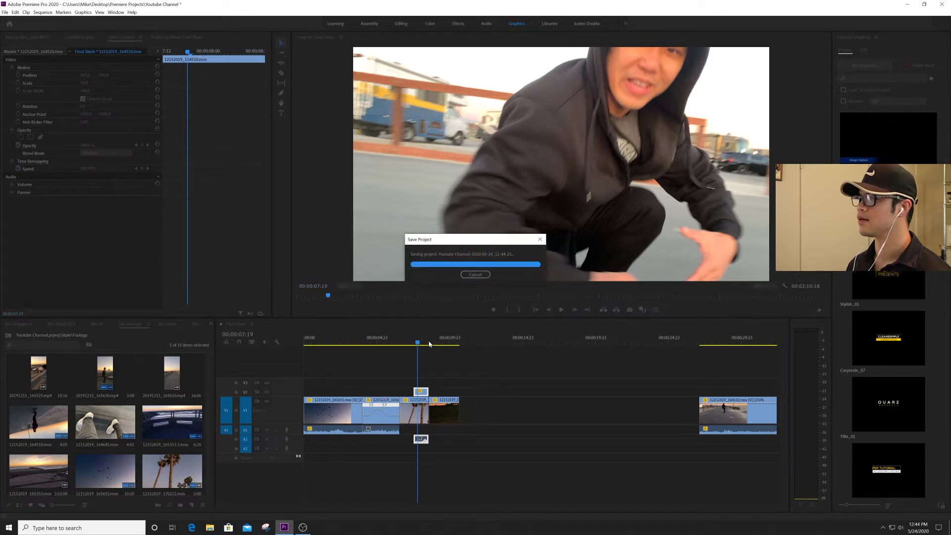
click(110, 152)
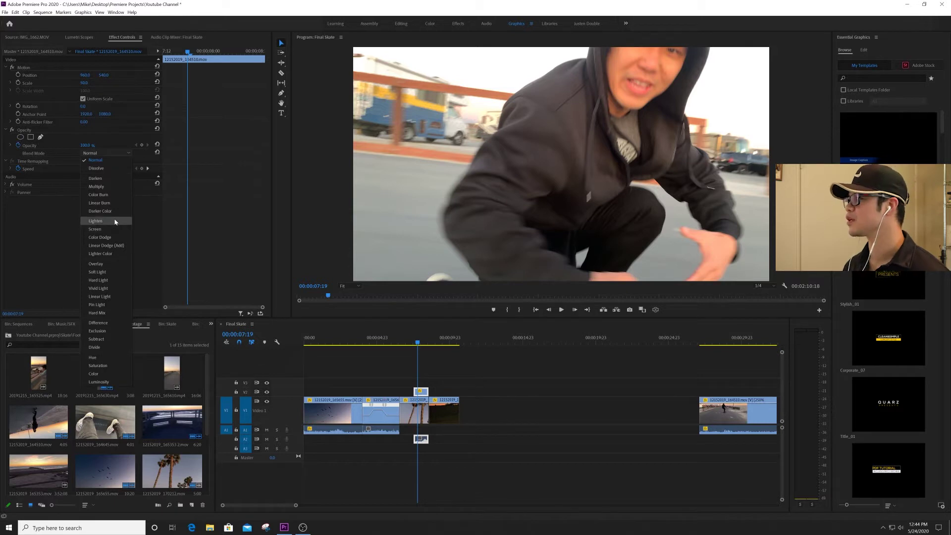
click(111, 238)
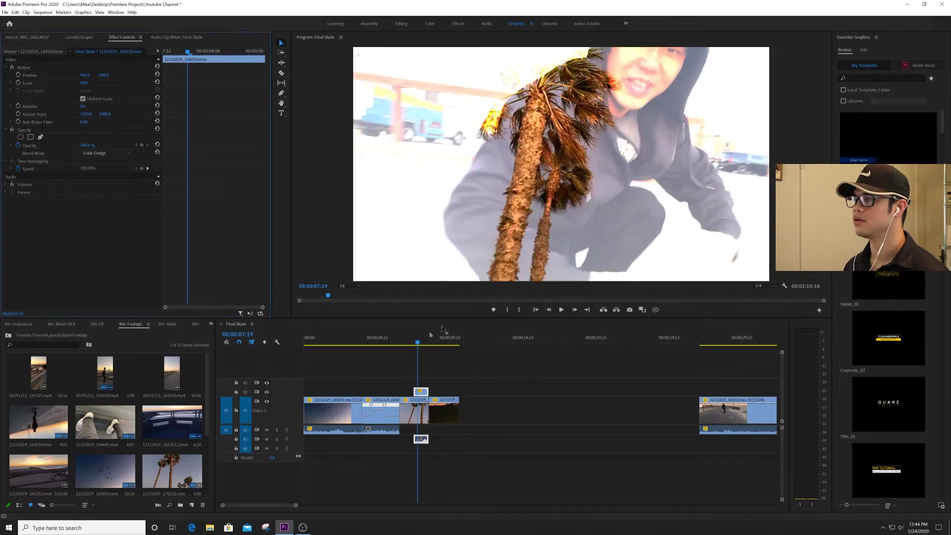
click(101, 154)
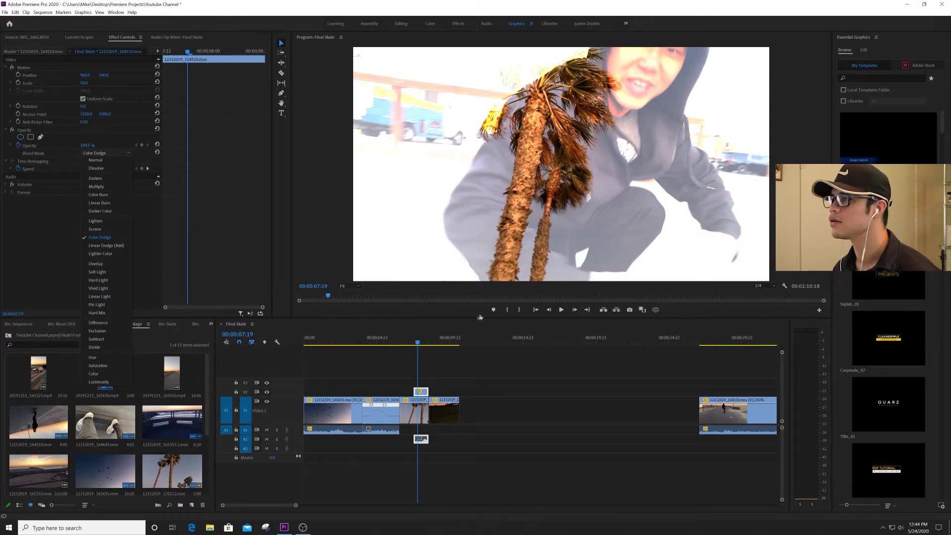
click(97, 160)
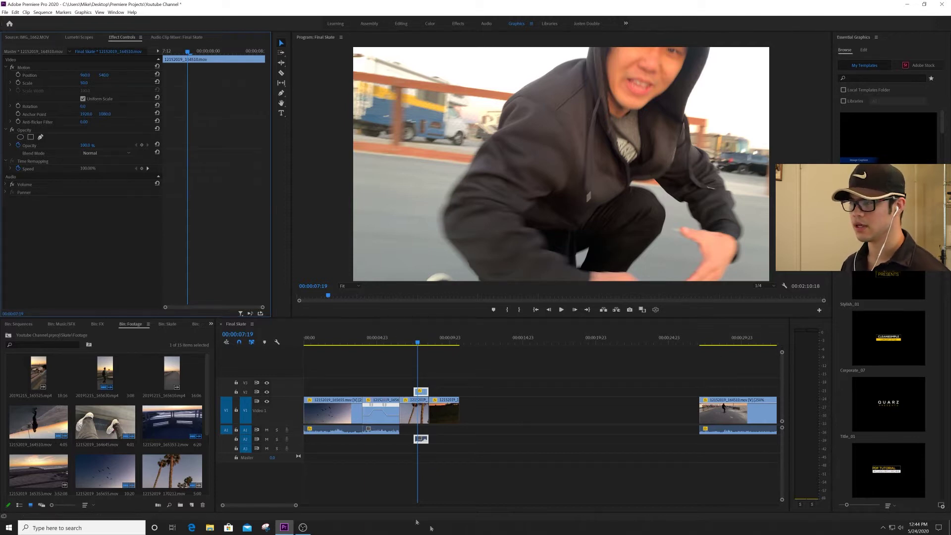
Step: Play the 164510 skater clip on V1 around 00:00:32, then retrim it to start and end earlier
drag(295, 505, 349, 506)
click(497, 338)
key(space)
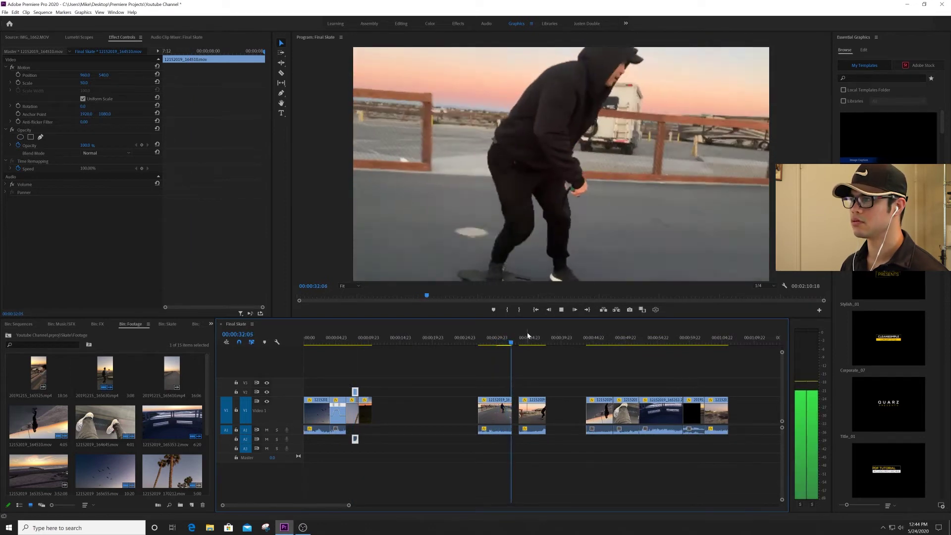
key(space)
mouse_move(502, 410)
mouse_down()
mouse_move(440, 413)
mouse_move(488, 412)
mouse_up()
Step: Play the retrimmed skater clip from several points and trim its end to about 00:00:21:02
click(456, 340)
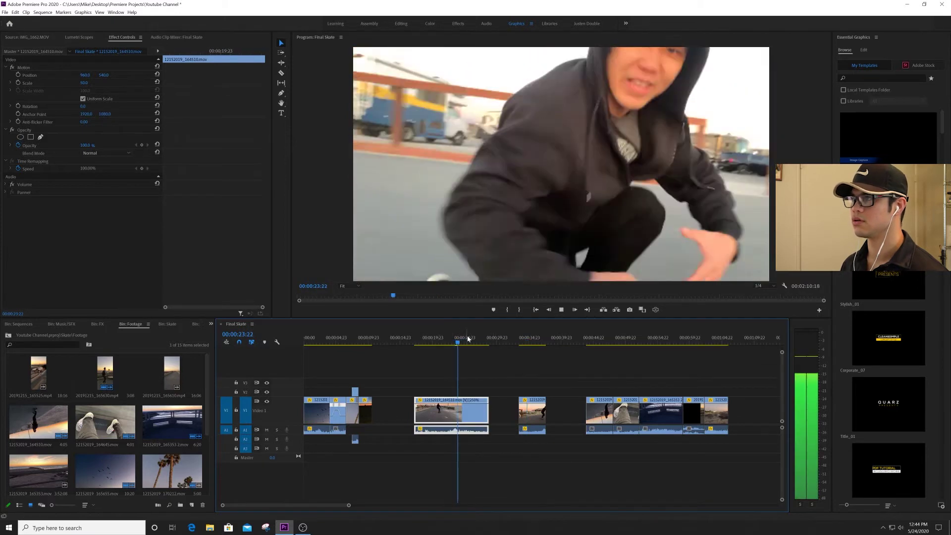
key(space)
click(430, 341)
key(space)
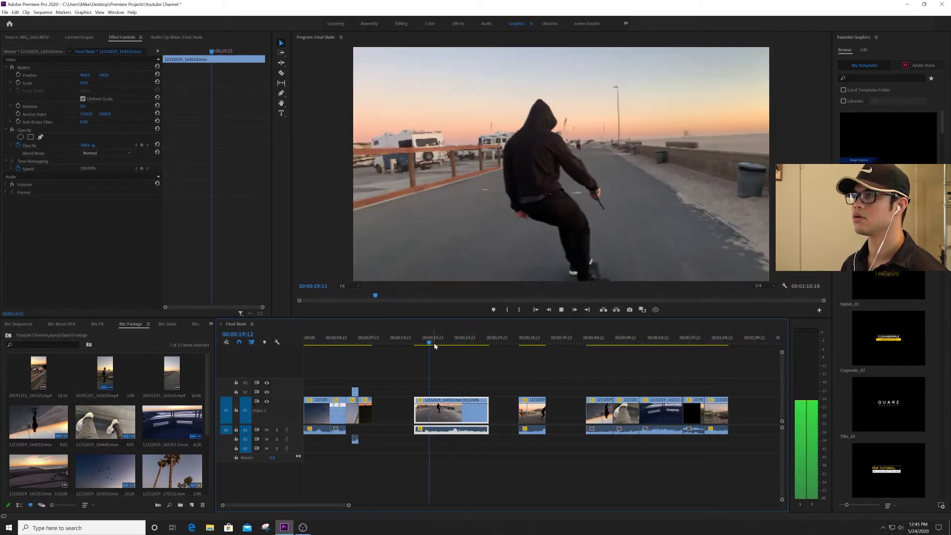
drag(419, 344, 425, 342)
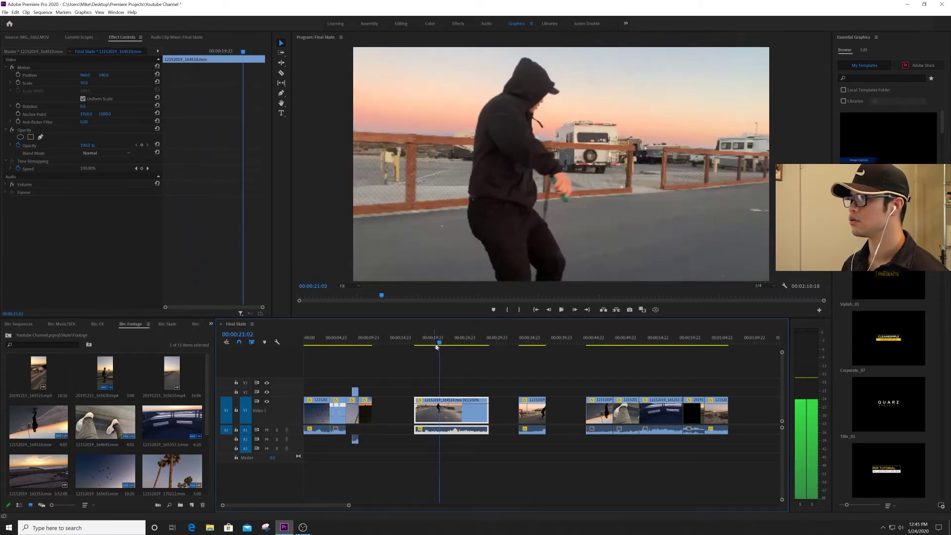
key(space)
drag(486, 412, 440, 413)
Step: Trim the skater clip's start to about 00:00:18:16 and play the shortened clip
click(419, 342)
key(space)
key(space)
key(e)
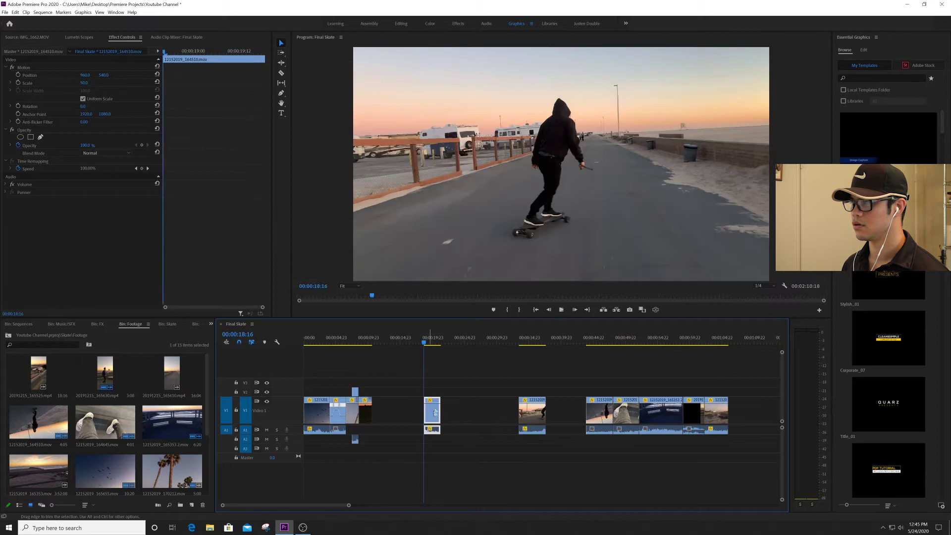
key(space)
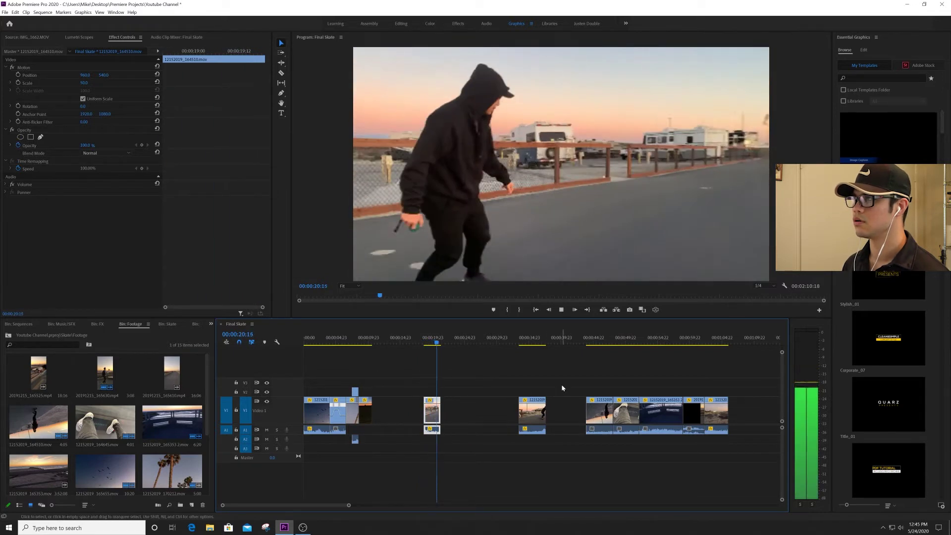
key(space)
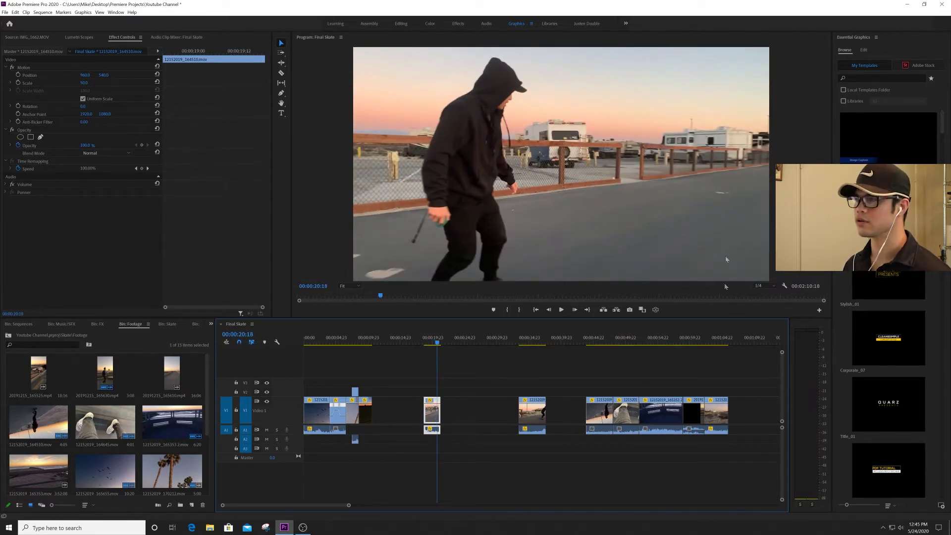
Step: Play the following skating clips and set the speed of the skateboard feet close-up to 300%
click(521, 342)
key(space)
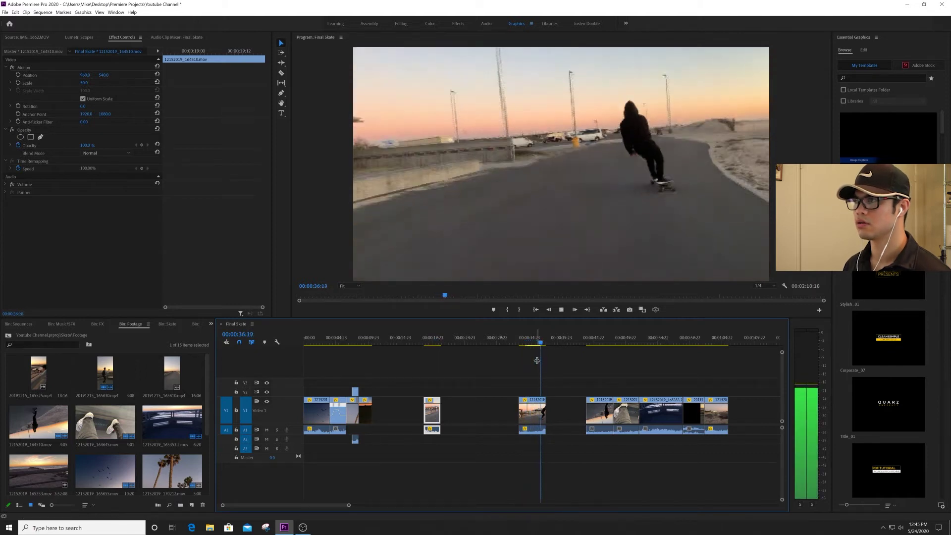
click(587, 342)
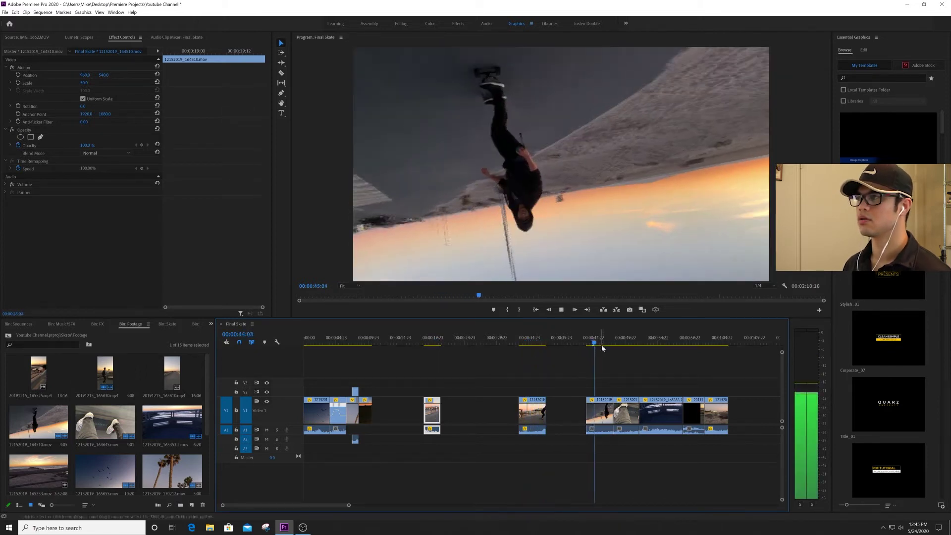
click(616, 342)
key(space)
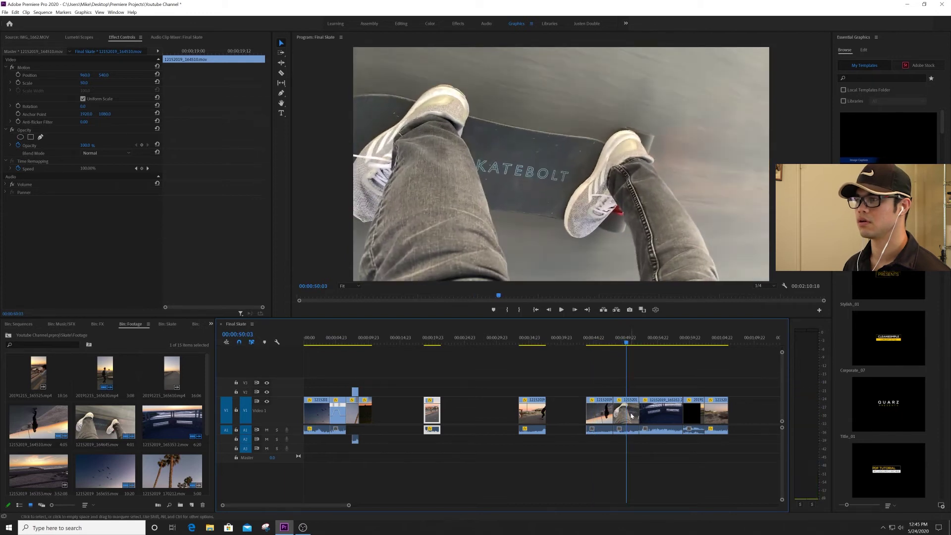
right_click(632, 416)
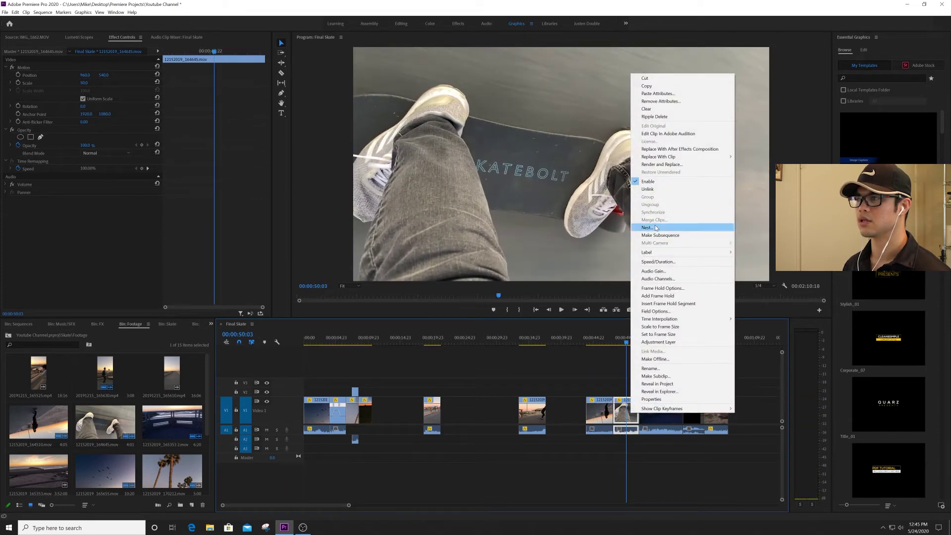
click(658, 262)
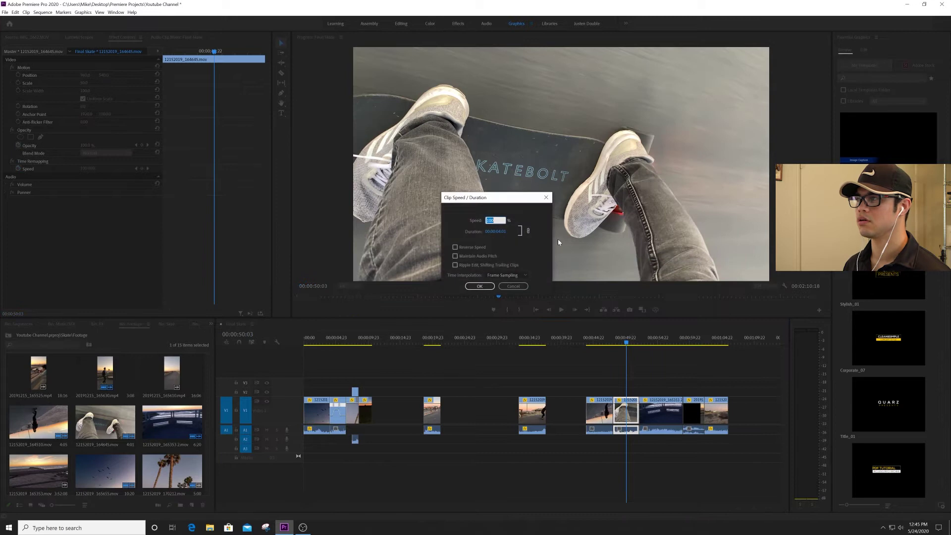
text(300)
key(Return)
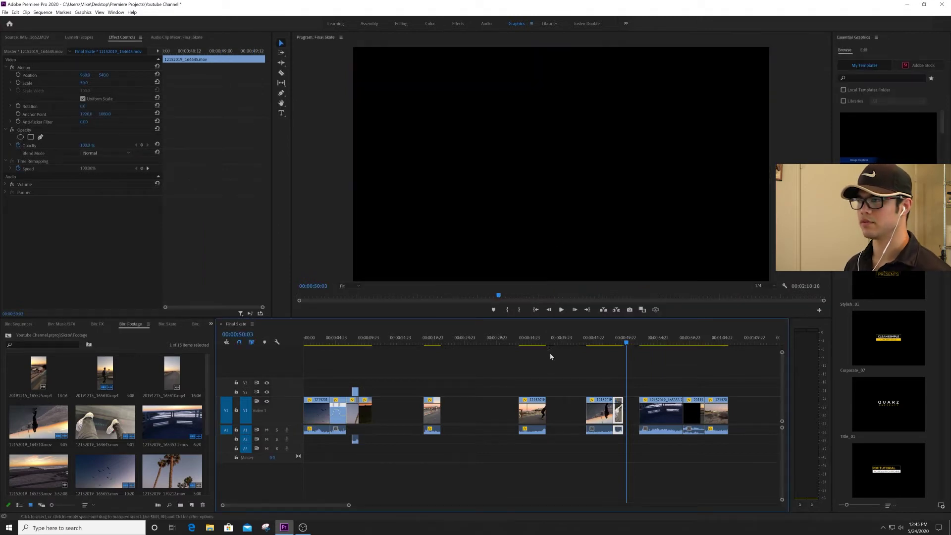
Step: Replay the pier clip and skim the remaining skater, feet and railing clips for a shot to follow it
click(623, 338)
drag(642, 339, 666, 339)
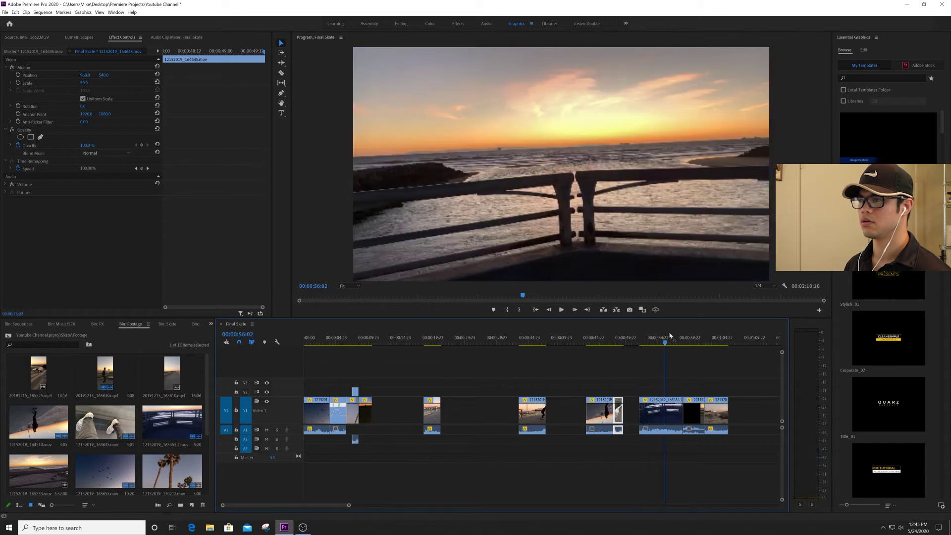
click(352, 337)
key(space)
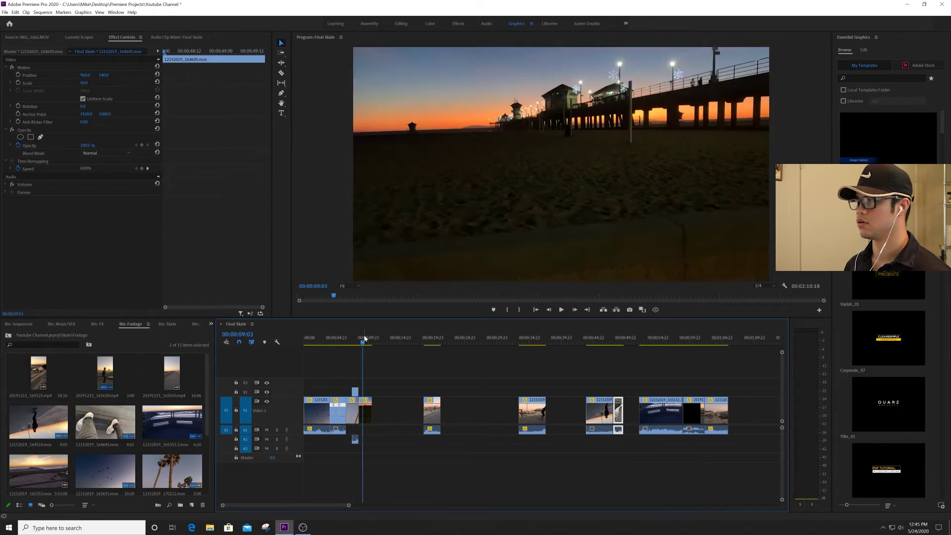
key(space)
click(365, 414)
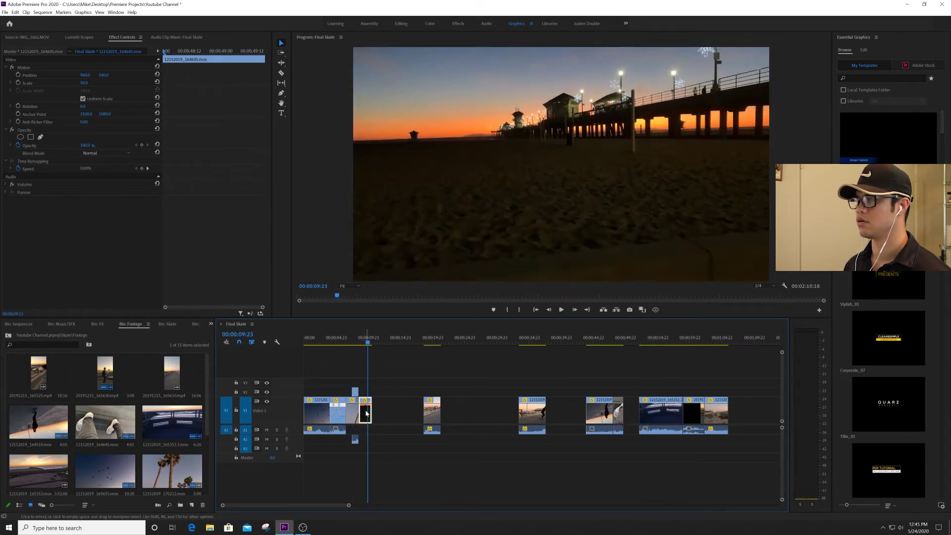
drag(367, 413, 367, 406)
click(621, 340)
click(650, 341)
click(694, 341)
click(717, 341)
click(597, 340)
click(539, 341)
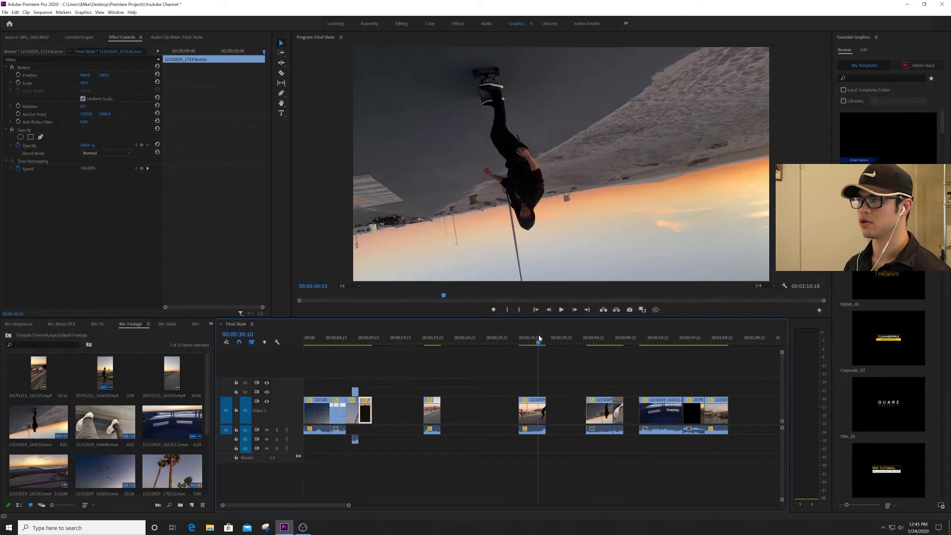
click(432, 341)
drag(615, 341, 619, 341)
click(648, 341)
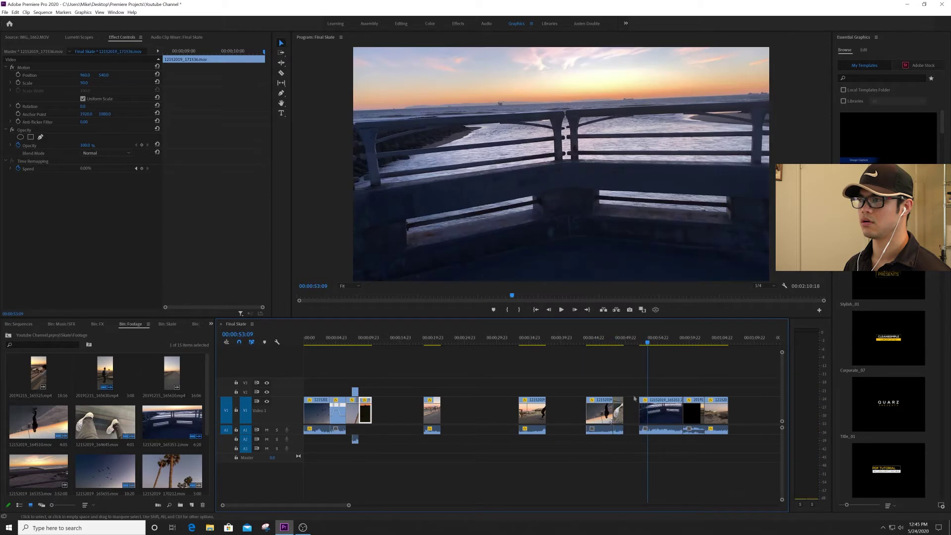
Step: Play the yellow road line clip around 00:01:35 and duplicate its video onto V2 directly above the original
drag(348, 505, 440, 505)
click(572, 341)
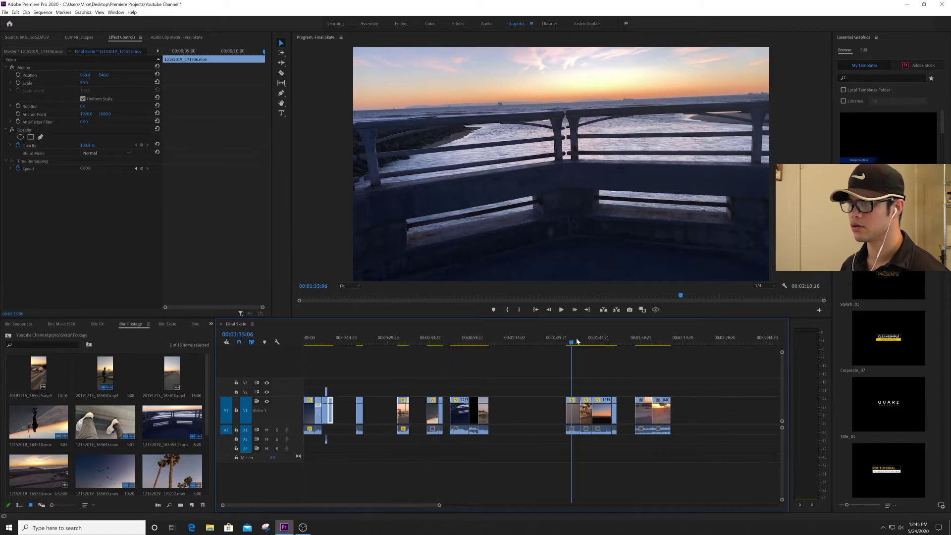
key(space)
key(space)
click(573, 409)
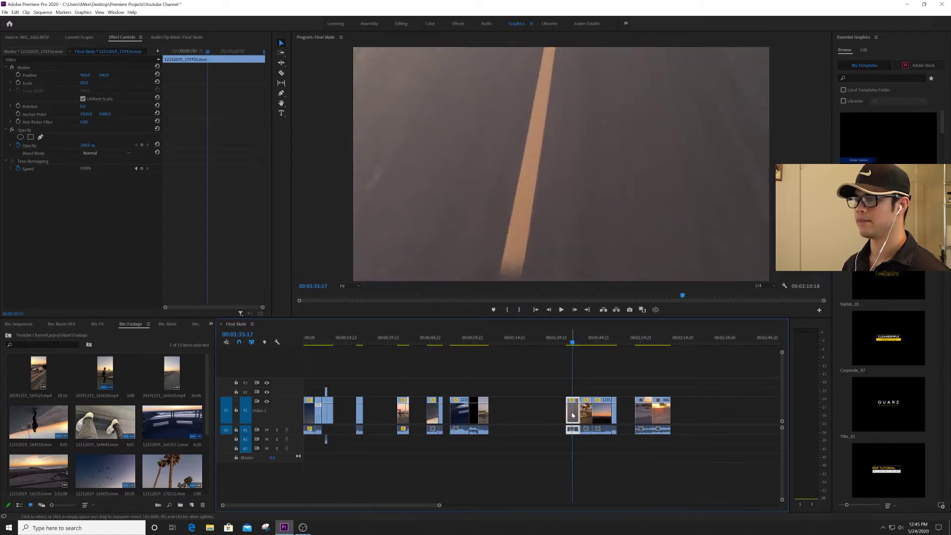
click(580, 388)
drag(573, 414, 573, 394)
click(573, 416)
click(557, 417)
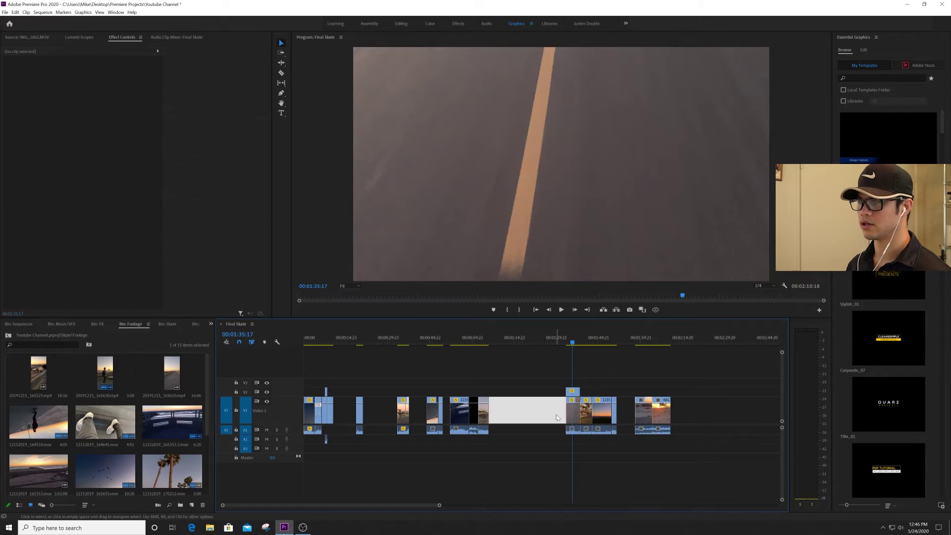
key(alt)
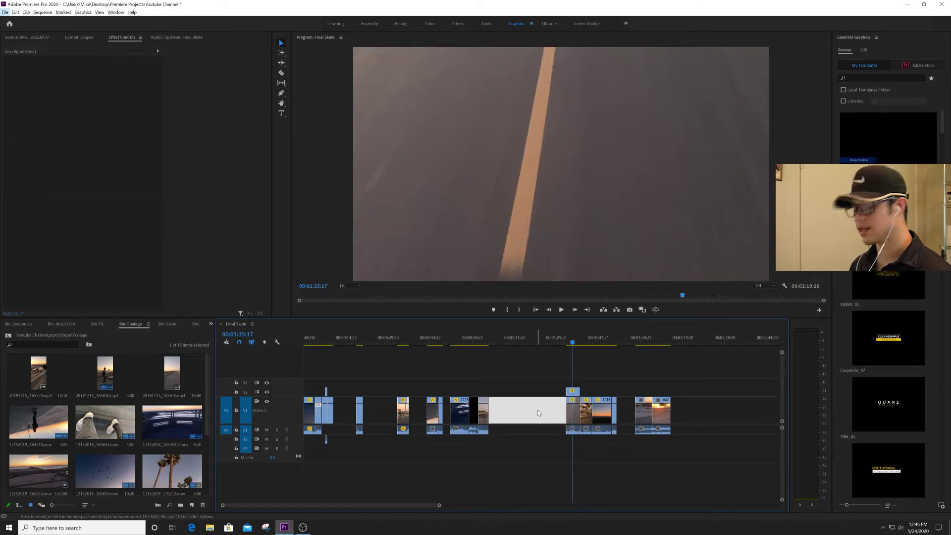
Step: Duplicate the road-line clip 12152019_170411.mov onto V2 and place the copy over the end of the opening clip group
click(573, 414)
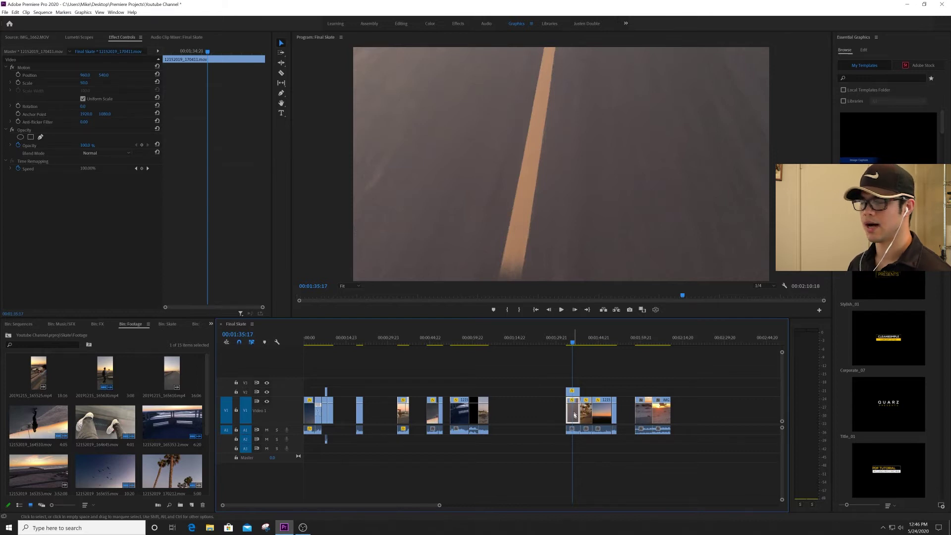
drag(575, 416, 549, 392)
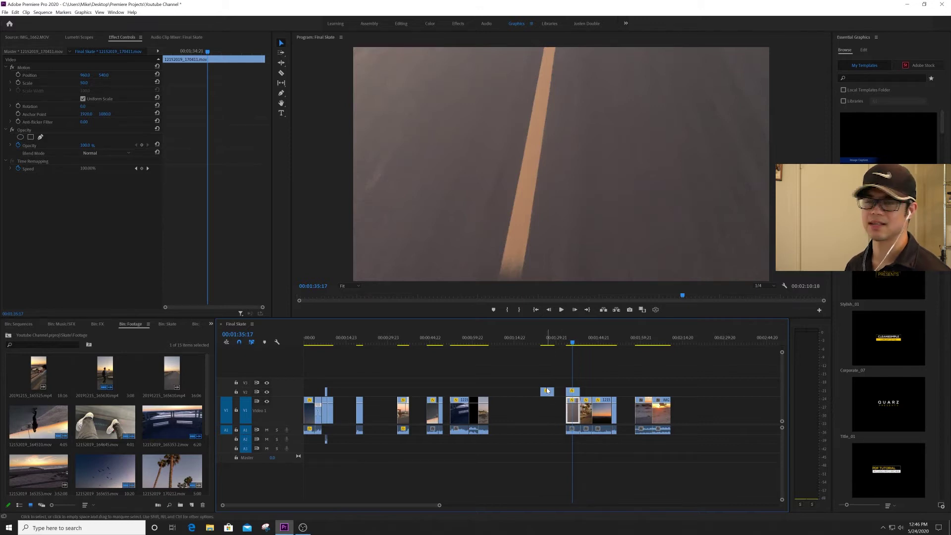
drag(549, 391, 334, 392)
click(331, 340)
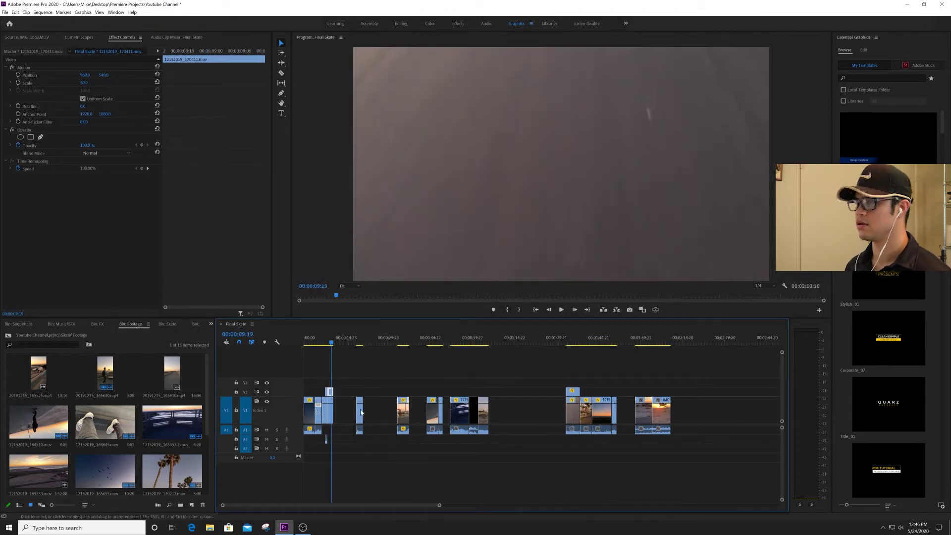
key(space)
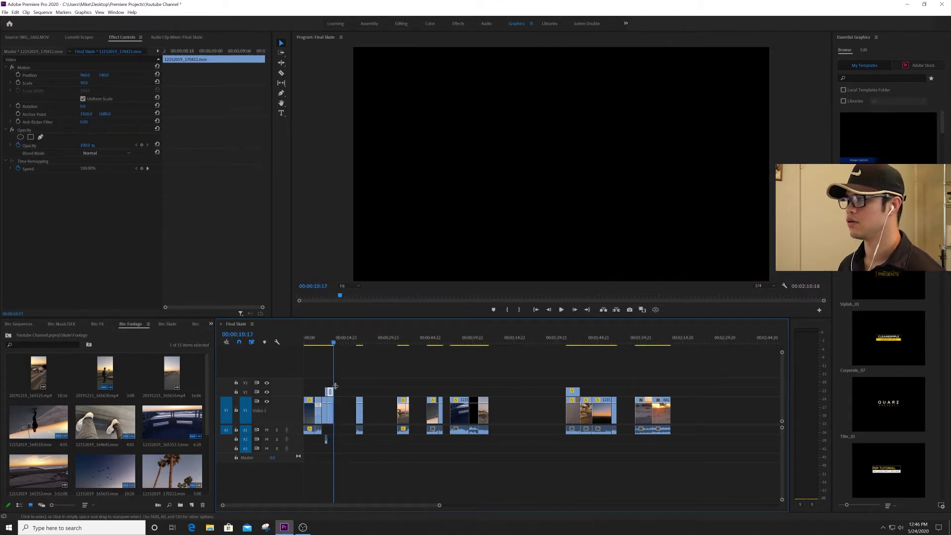
Step: Set the copied road-line clip's speed to 250% and play the section back
key(=)
key(=)
key(=)
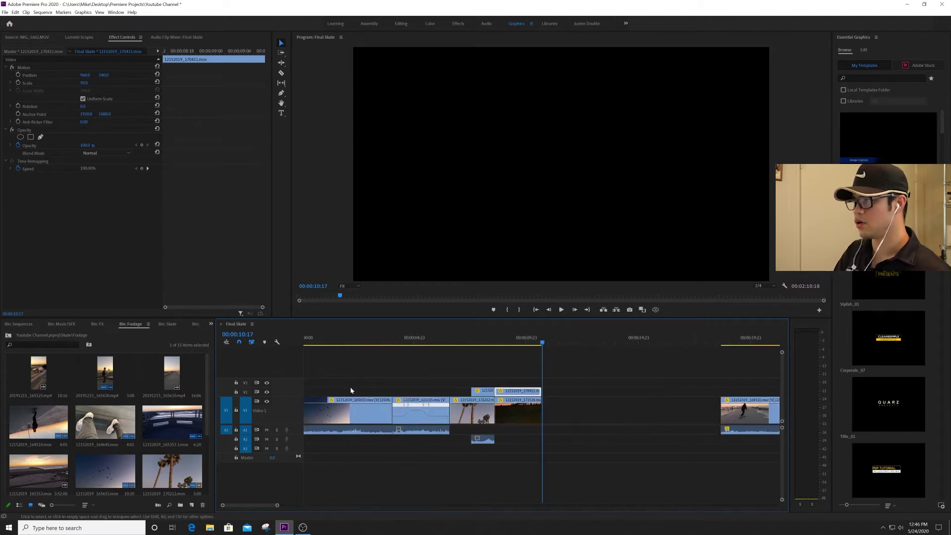
right_click(520, 391)
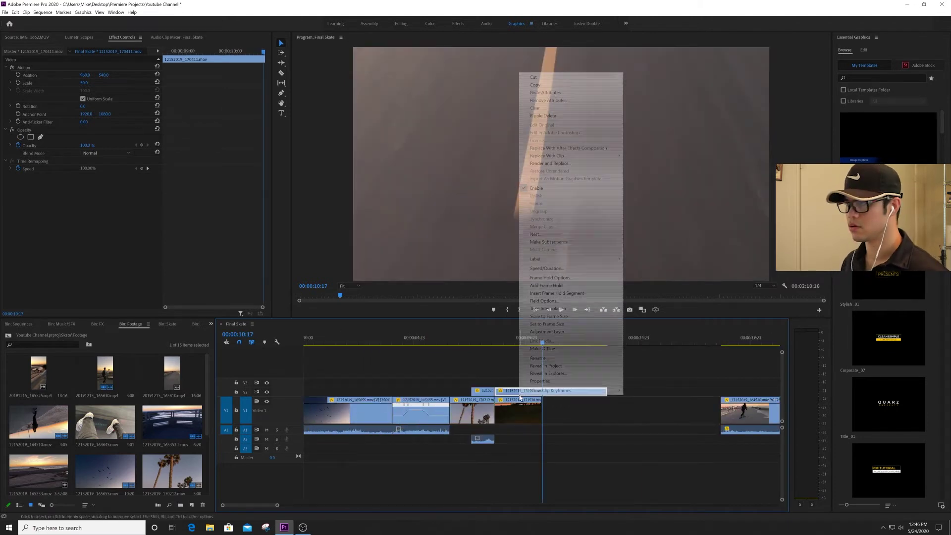
click(564, 268)
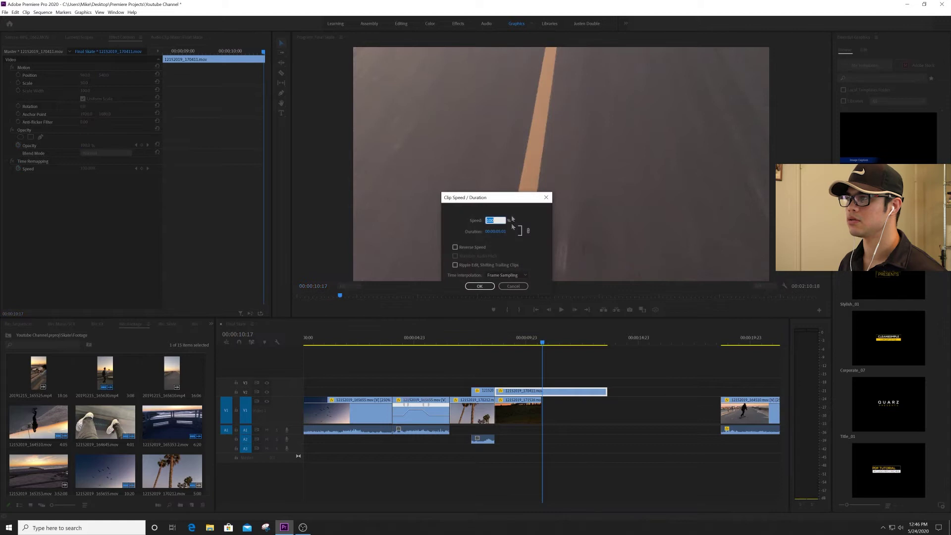
text(250)
key(Return)
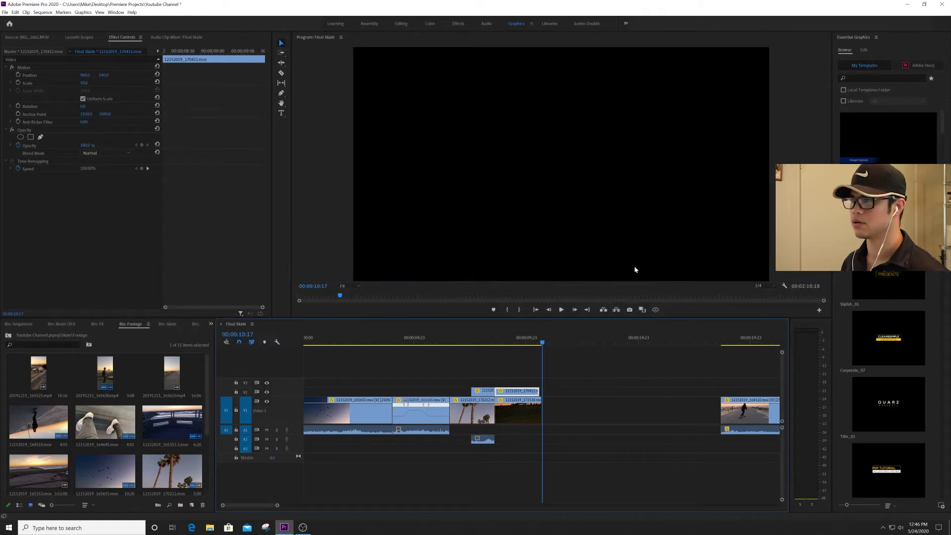
click(505, 341)
drag(505, 341, 511, 344)
key(space)
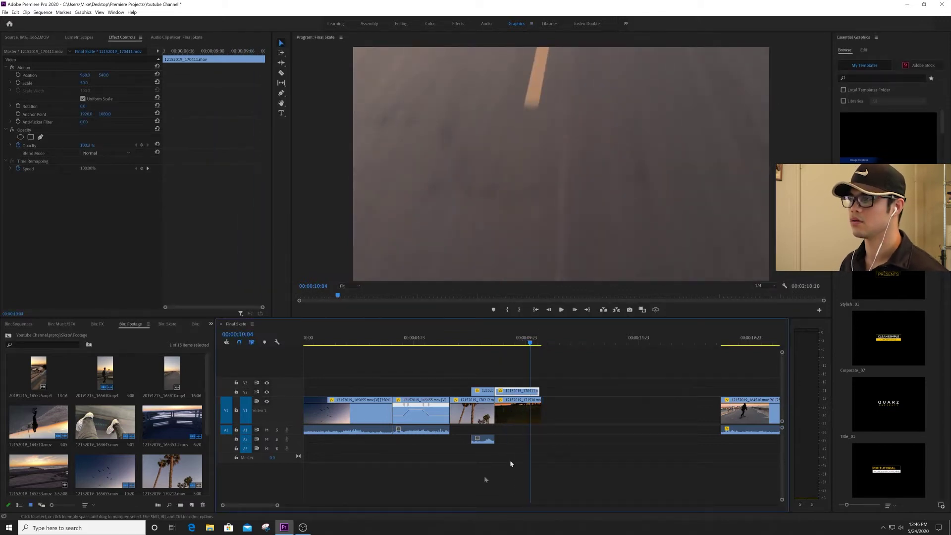
Step: Delete the original road-line clip and the clip stacked above it around 1:35 in the sequence
drag(277, 507, 396, 505)
click(686, 338)
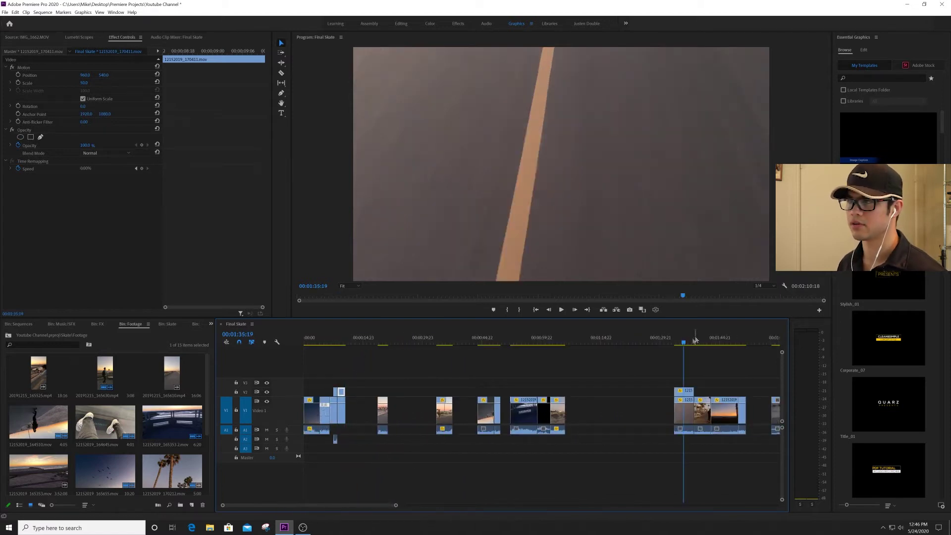
drag(672, 394, 678, 428)
key(Delete)
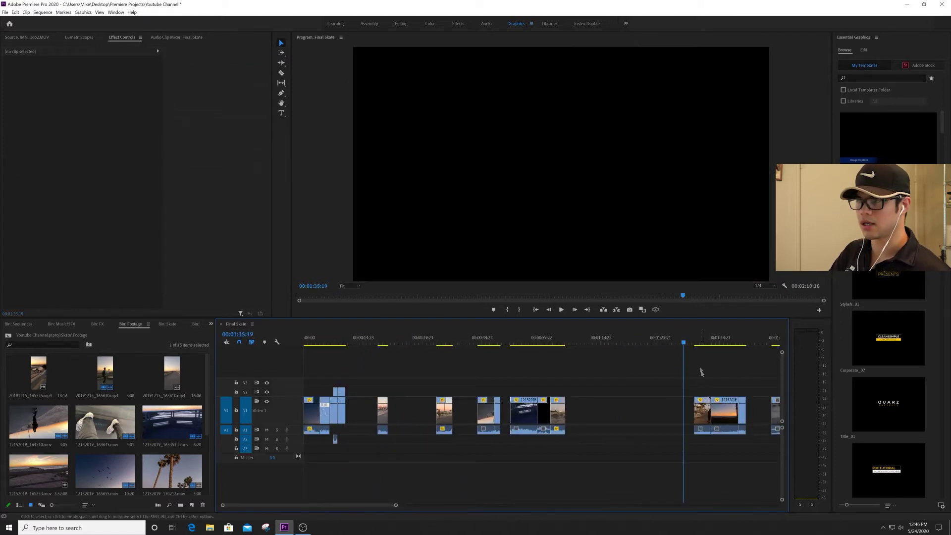
Step: Preview the sunset palm-tree clip near 1:44 and set its speed to 400%
click(703, 339)
key(space)
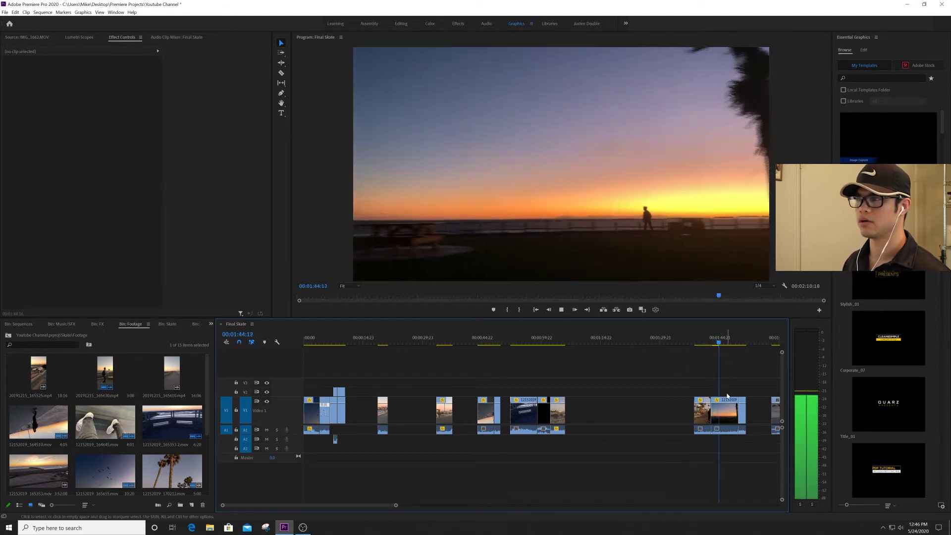
right_click(728, 421)
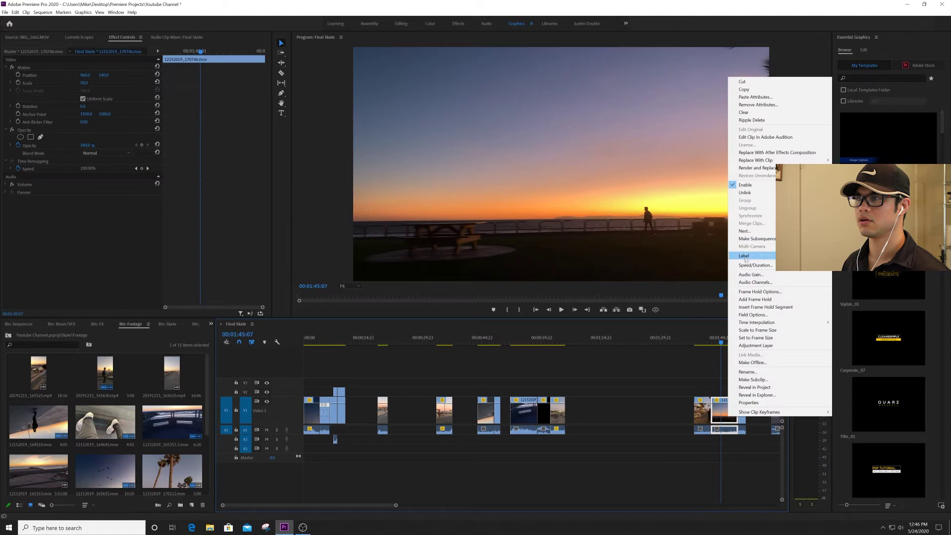
click(754, 265)
text(400)
key(Return)
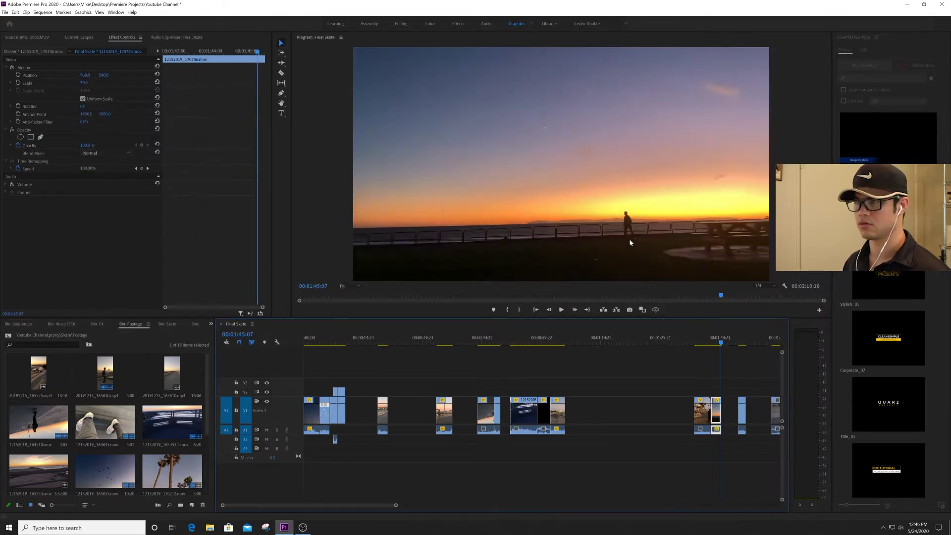
Step: Extend the end of the sped-up sunset clip slightly and replay it from its start
key(space)
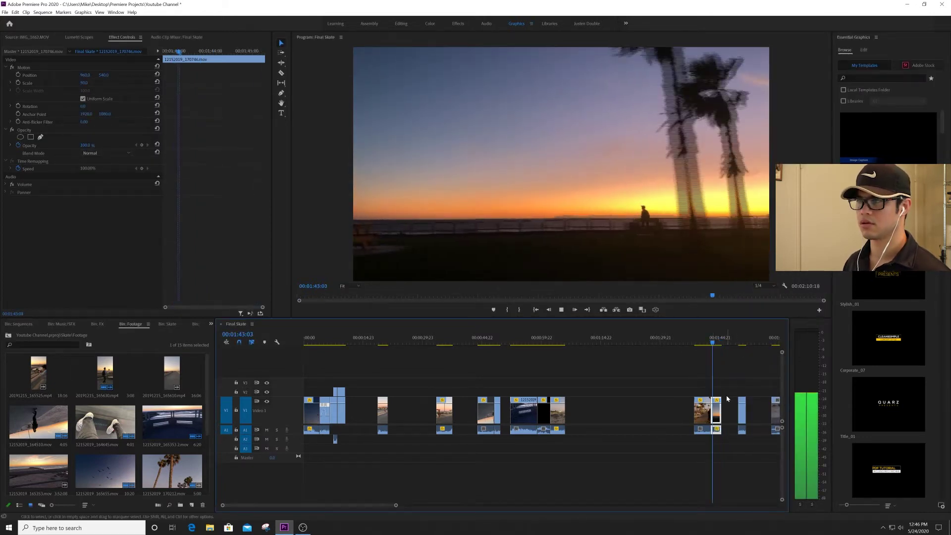
key(space)
click(715, 409)
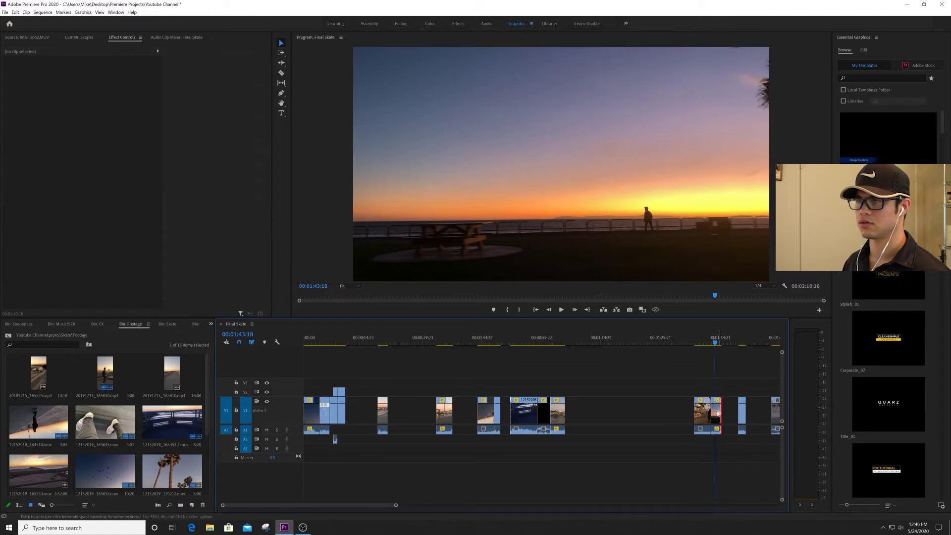
drag(722, 415, 727, 414)
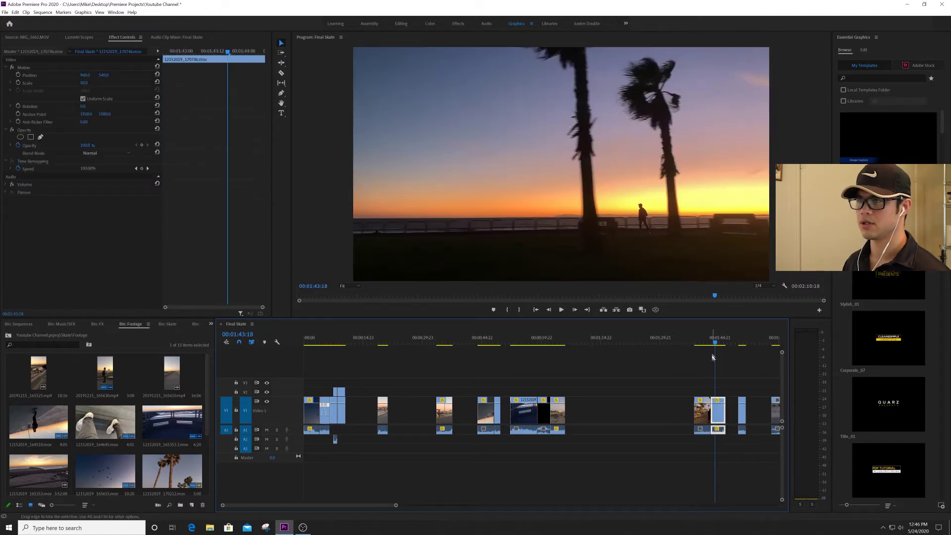
click(711, 339)
key(space)
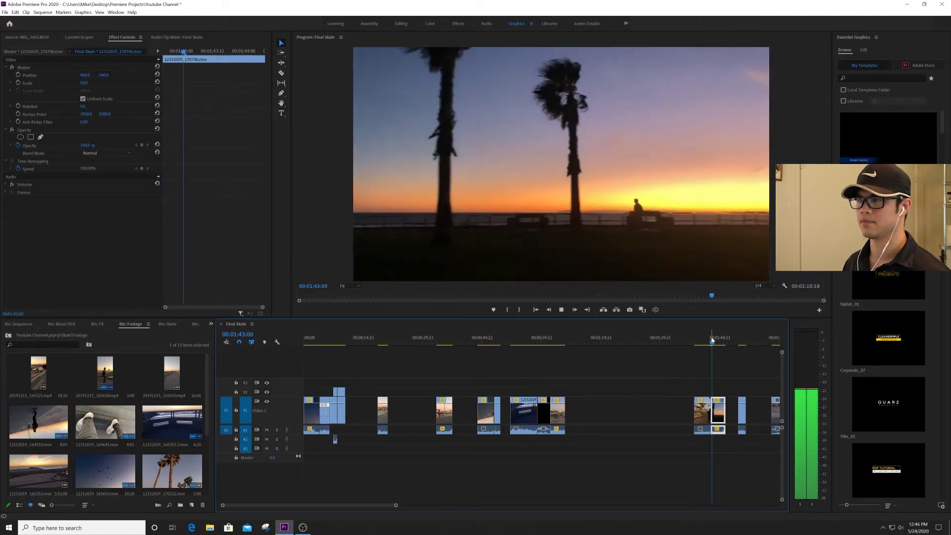
Step: Review the skateboard wheel clip near 1:50 in the sequence and open its source footage from the Footage bin
click(739, 341)
key(space)
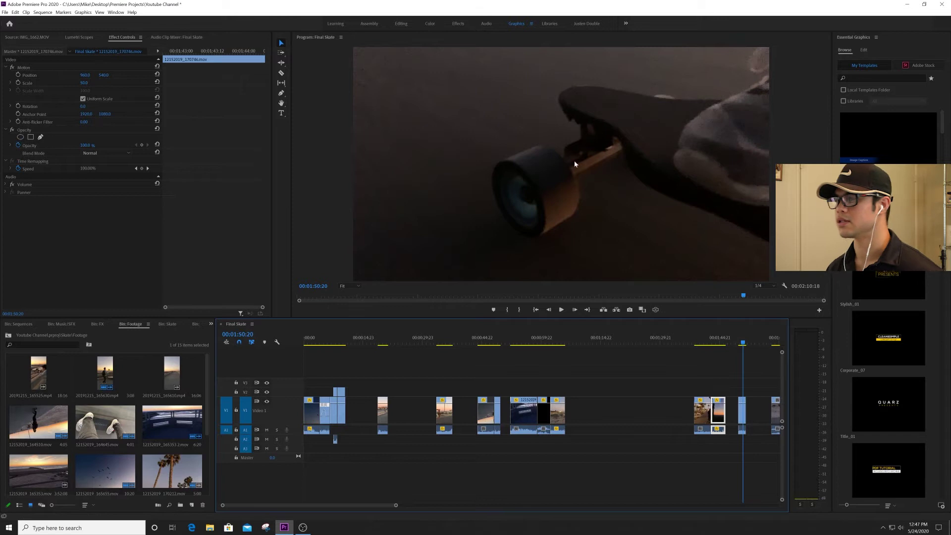
scroll(170, 462, down, 1)
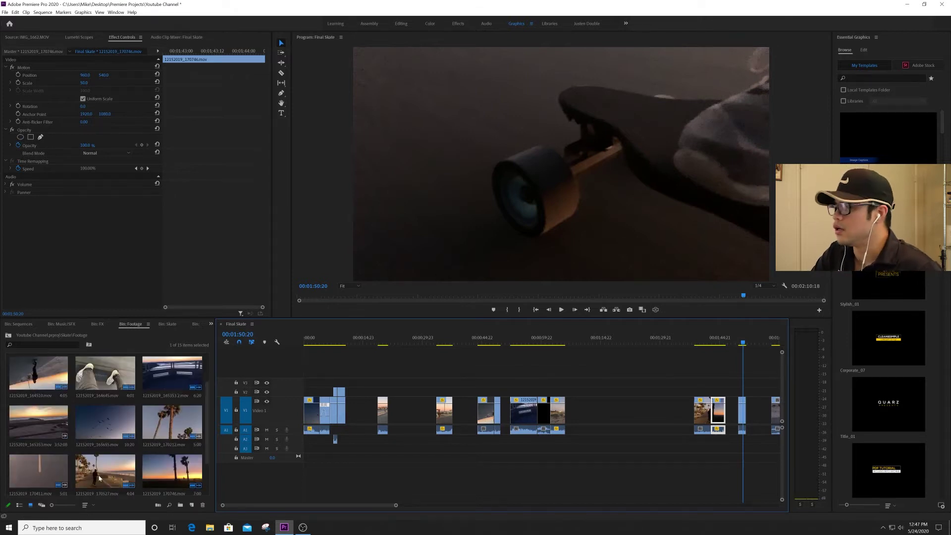
scroll(110, 444, down, 1)
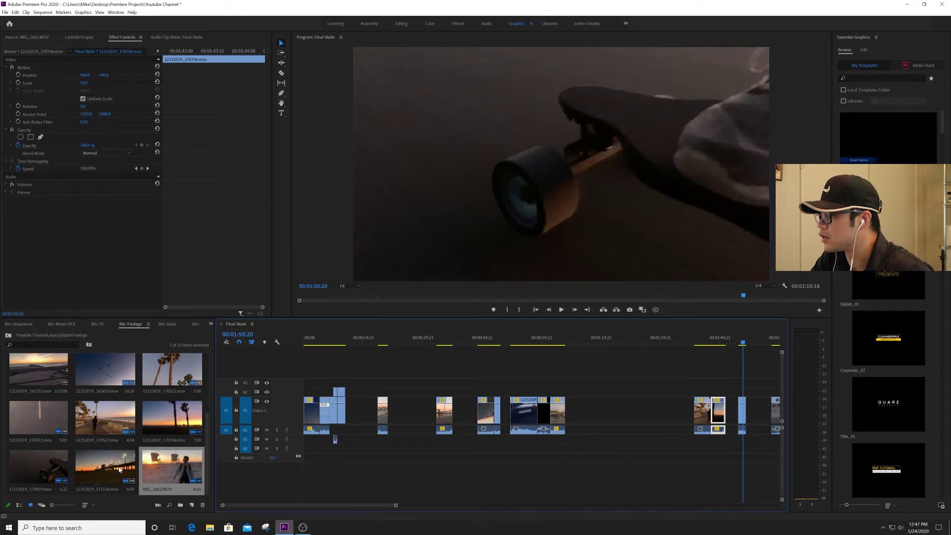
double_click(57, 466)
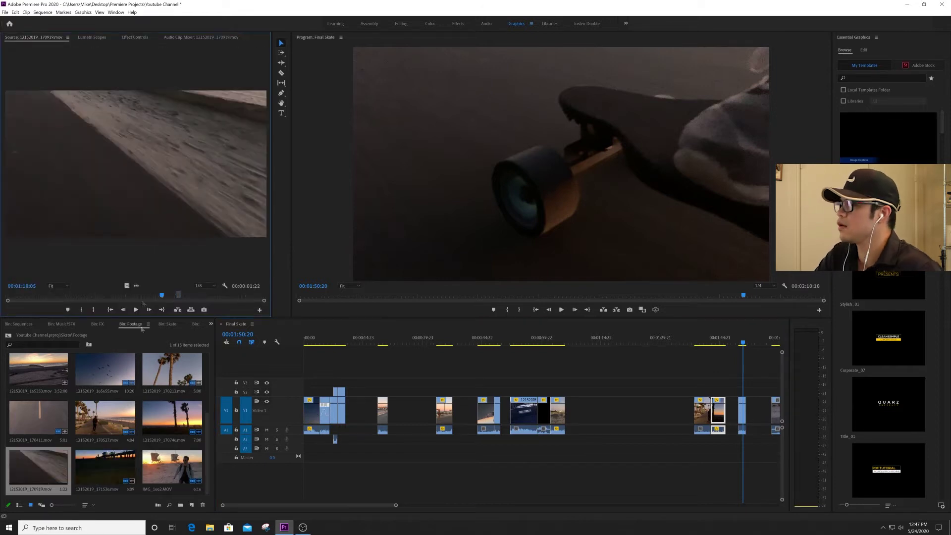
scroll(120, 468, up, 2)
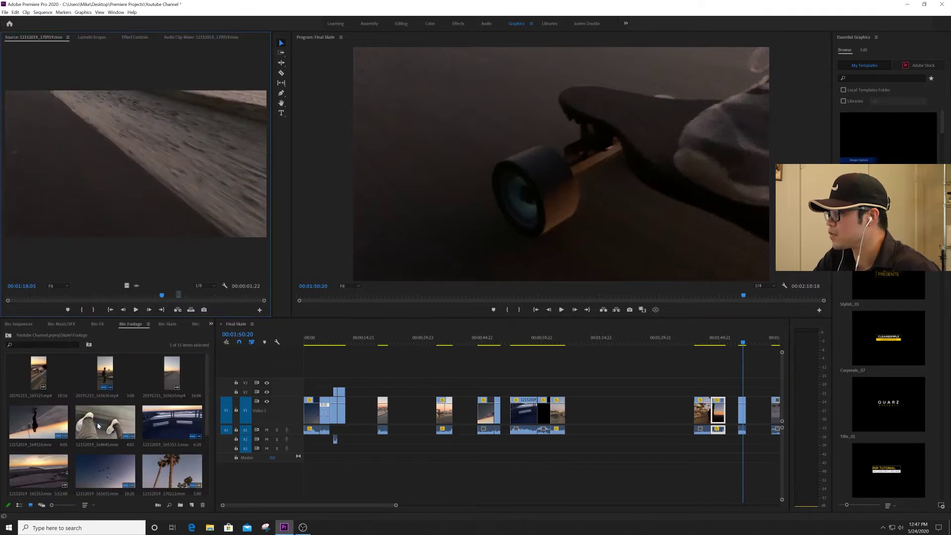
Step: Open the feet-on-skateboard footage 12152019_164645.mov and scrub through the full source for usable moments
click(103, 406)
double_click(103, 409)
key(l)
key(l)
key(l)
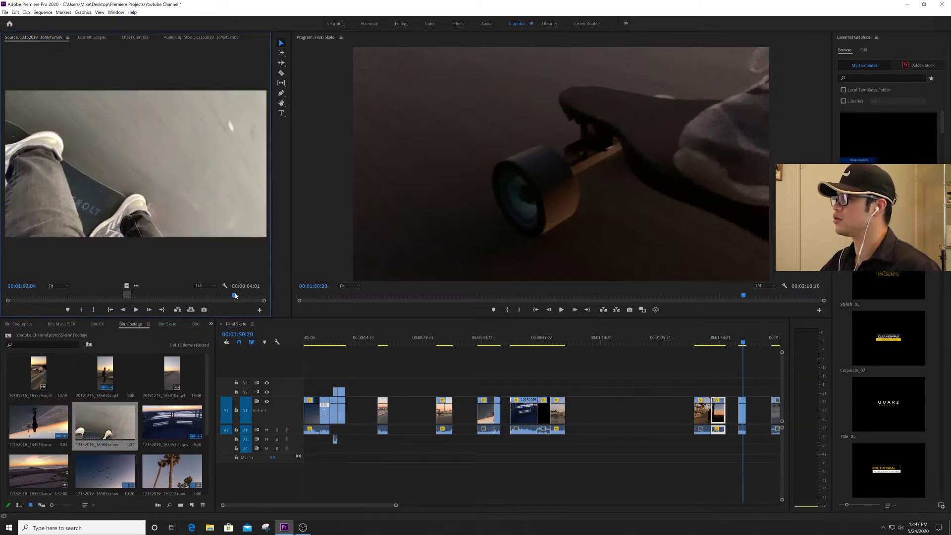
click(40, 295)
drag(40, 295, 70, 296)
key(l)
key(l)
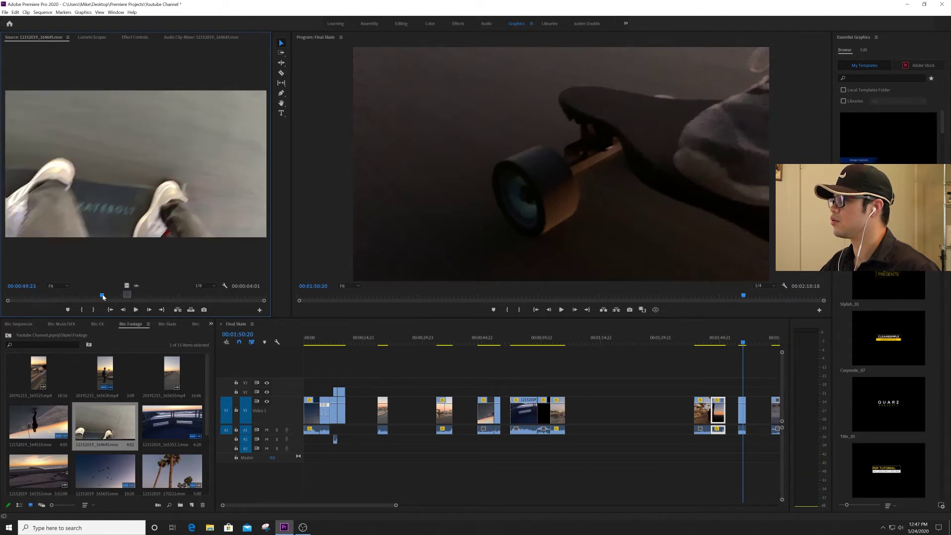
click(119, 295)
drag(120, 296, 160, 297)
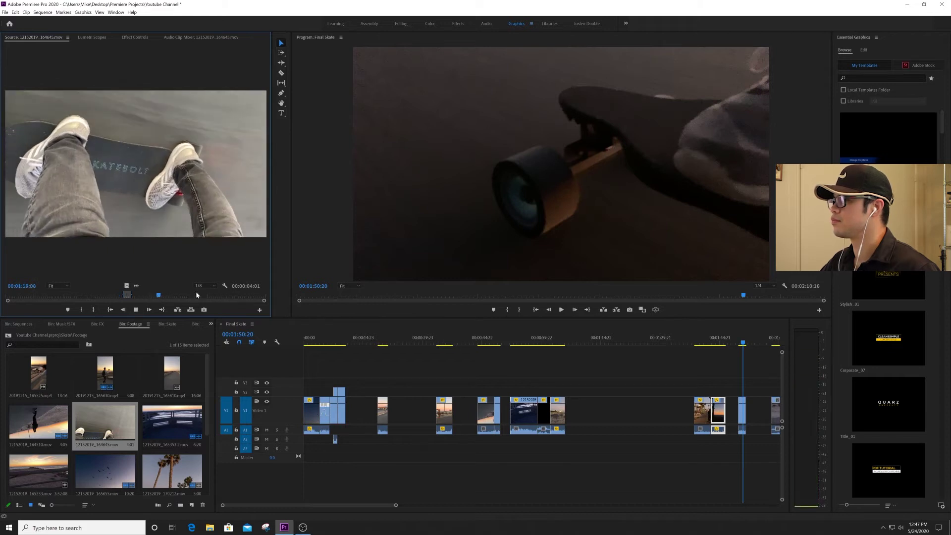
key(k)
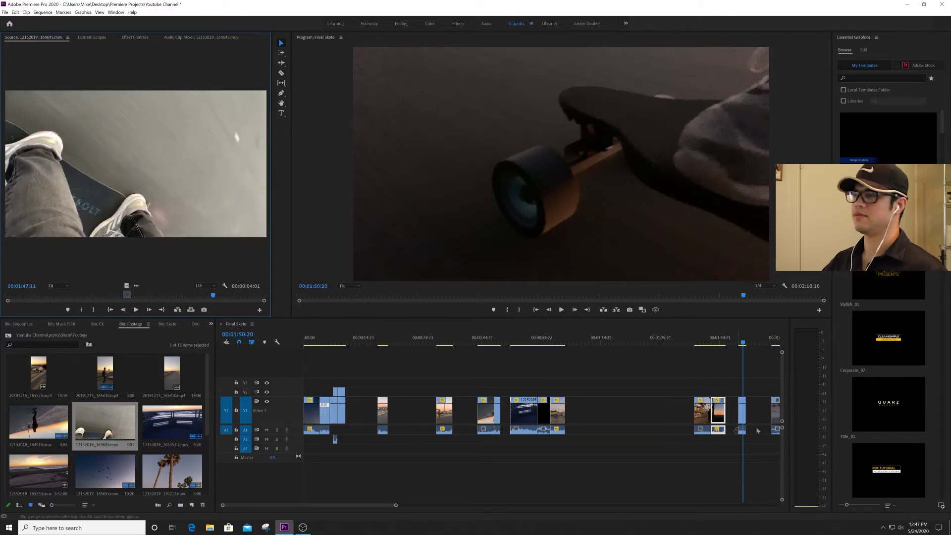
Step: Set the speed of the last two beach skating clips to 250% and play both back
click(719, 338)
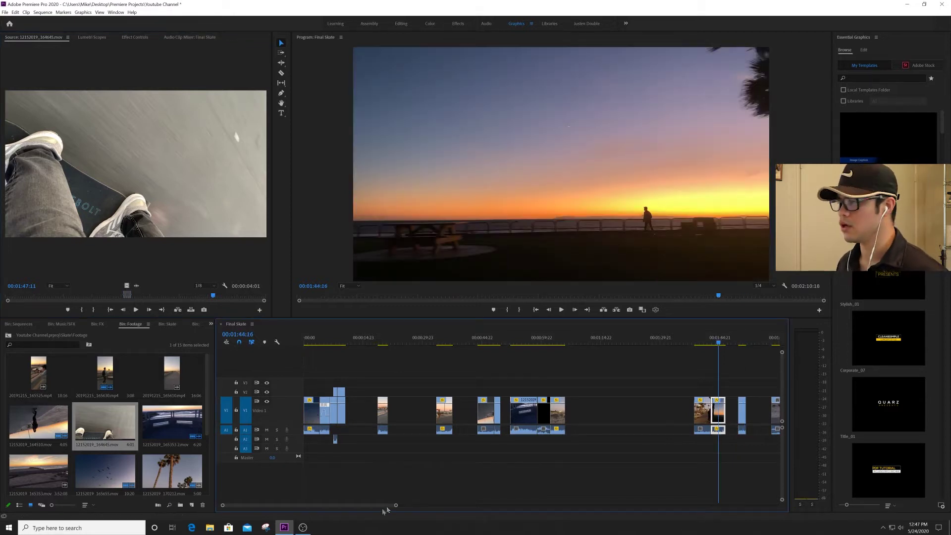
drag(397, 505, 448, 505)
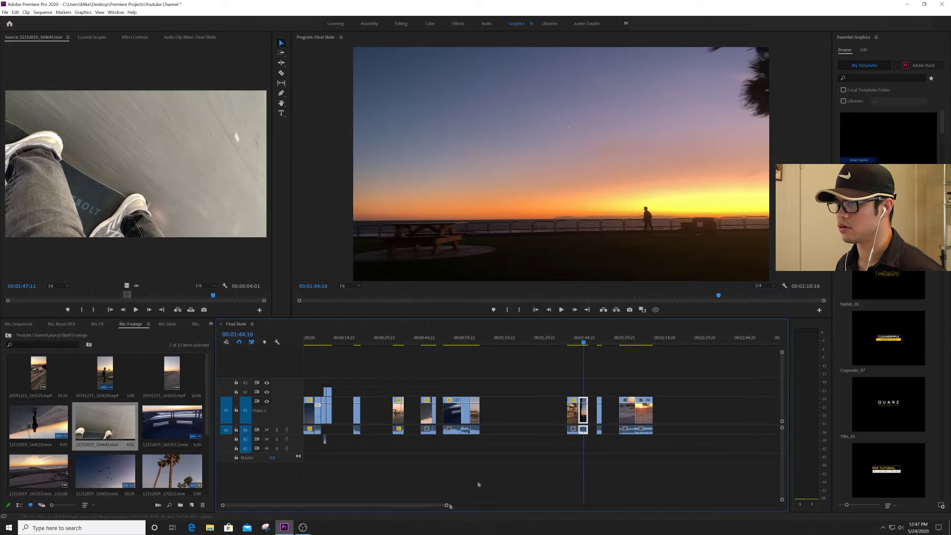
drag(627, 340, 639, 337)
key(space)
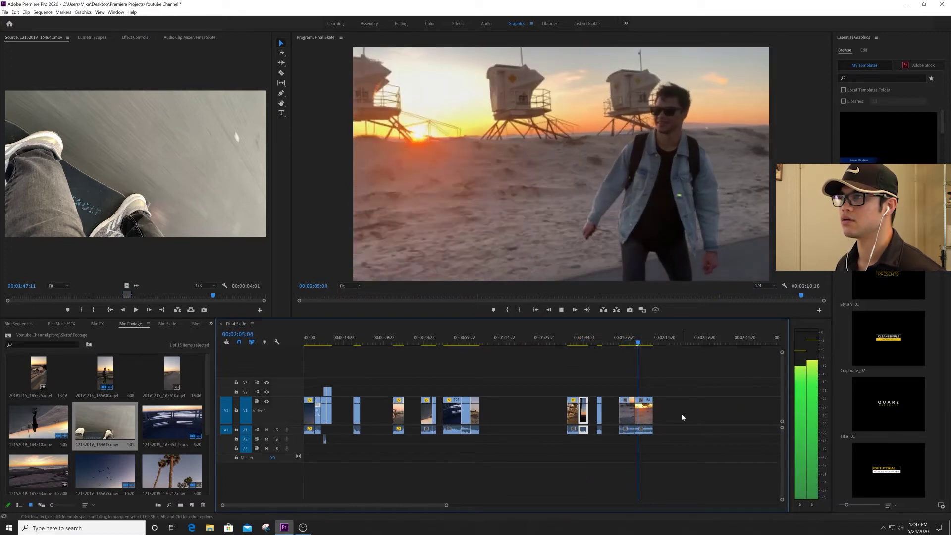
right_click(628, 420)
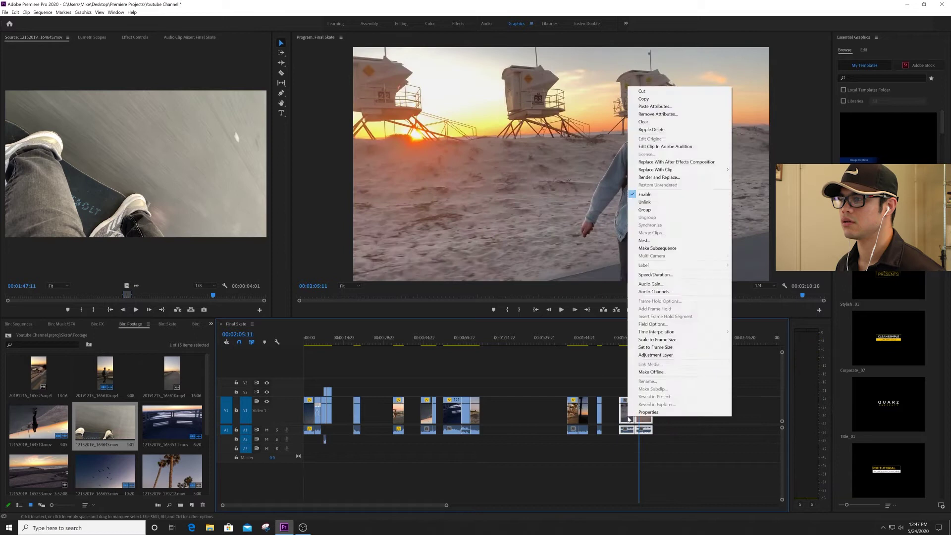
click(654, 274)
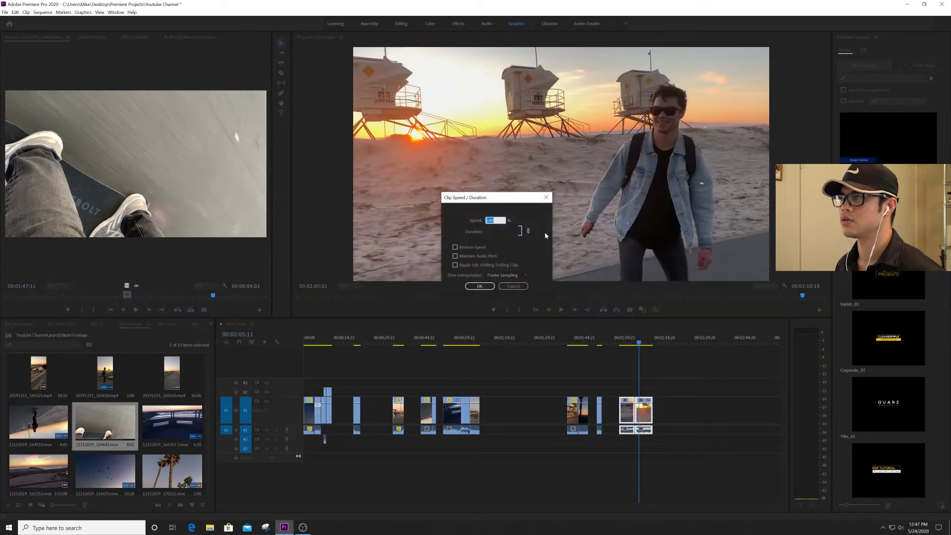
text(25)
key(Return)
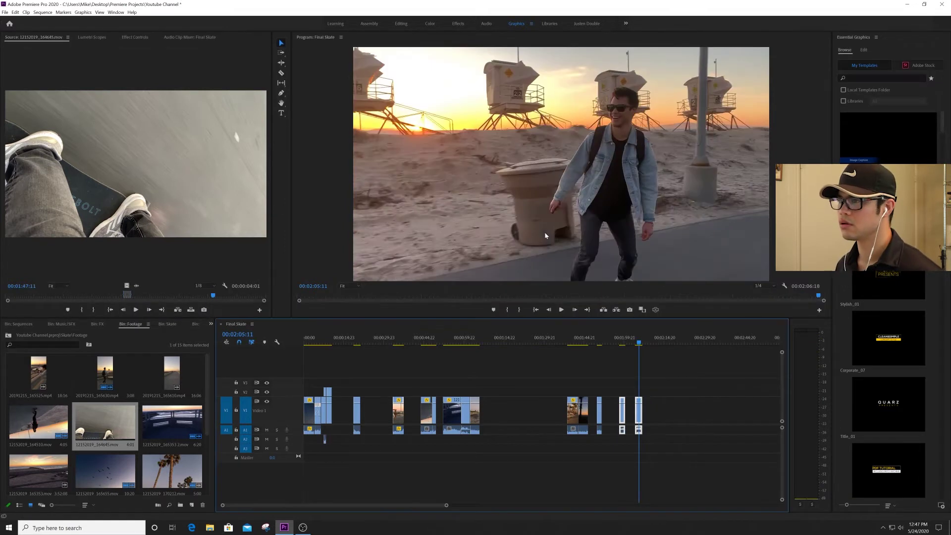
click(614, 342)
key(space)
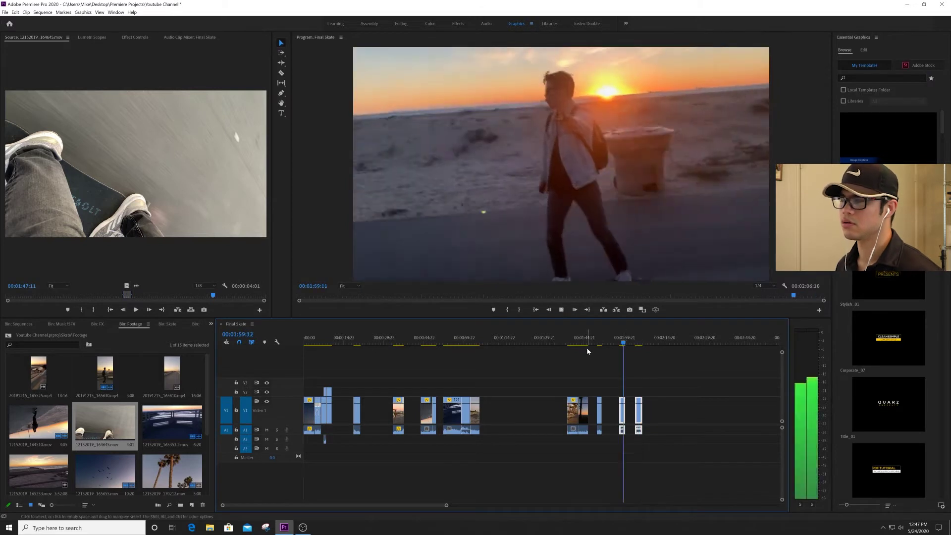
click(637, 342)
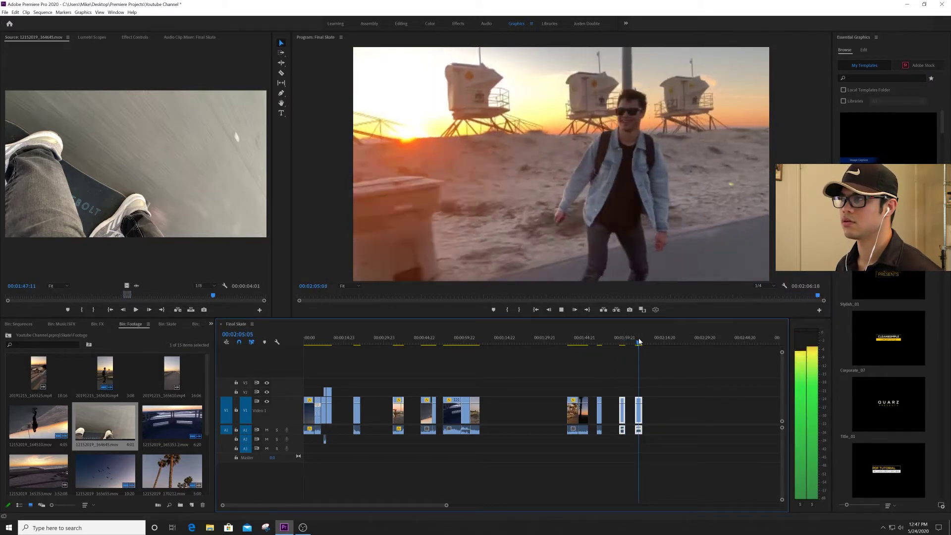
Step: Extend the start of the beach skating clip near 1:58 slightly earlier and replay it from its beginning
click(622, 342)
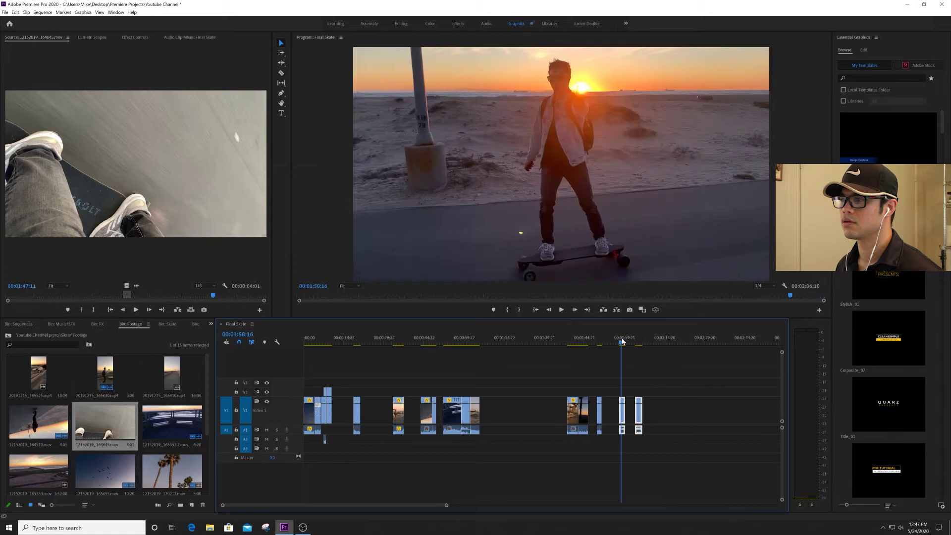
key(space)
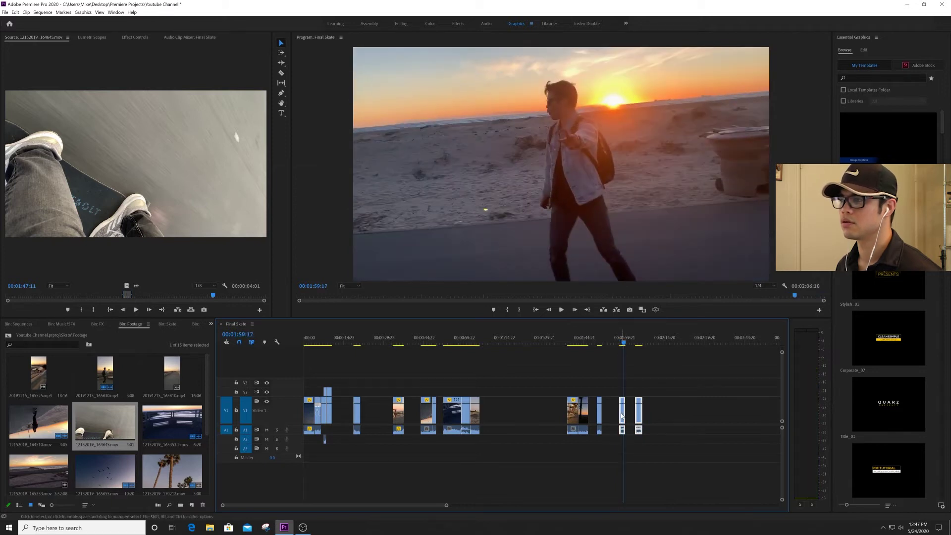
drag(614, 412, 616, 412)
click(617, 342)
key(space)
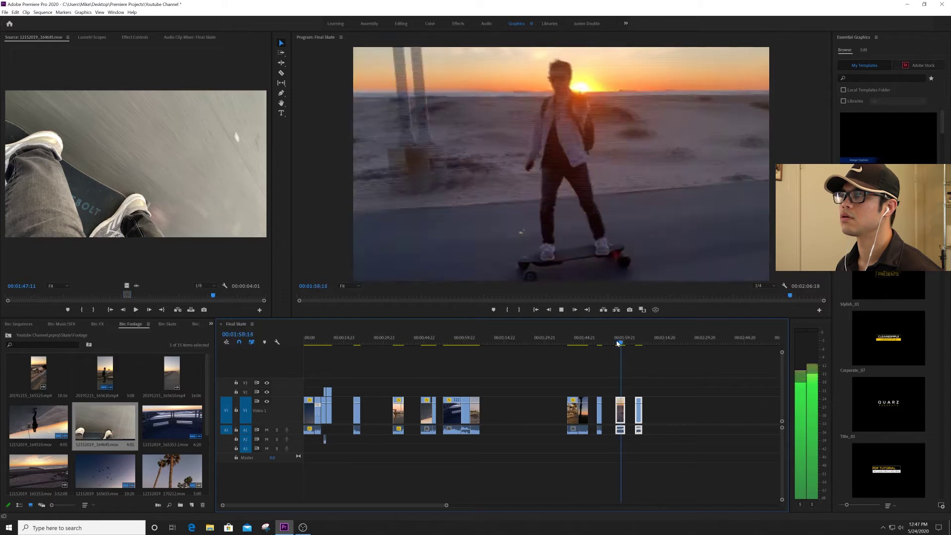
Step: Review the last beach clip against the clips near 0:08, 0:34, 0:46, 0:54 and 1:01 to judge which should follow the opening
click(636, 343)
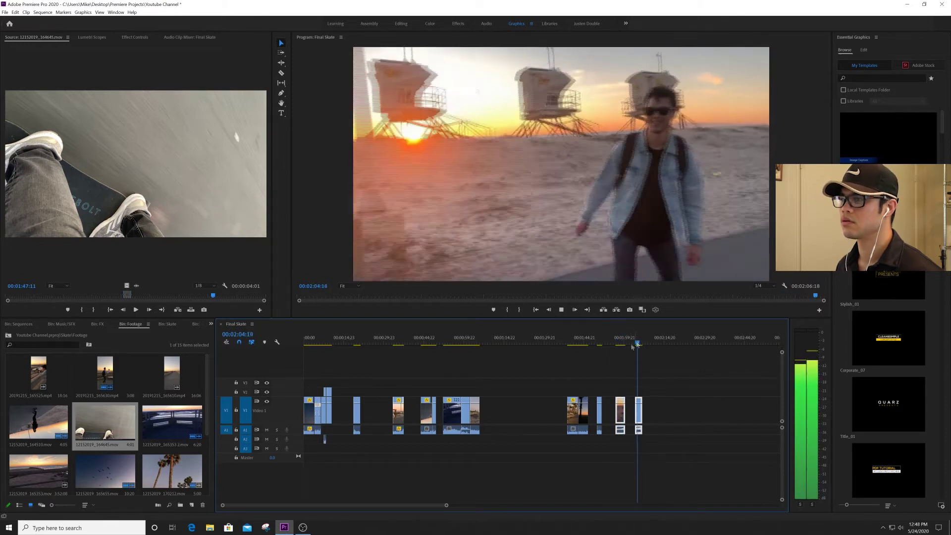
click(451, 341)
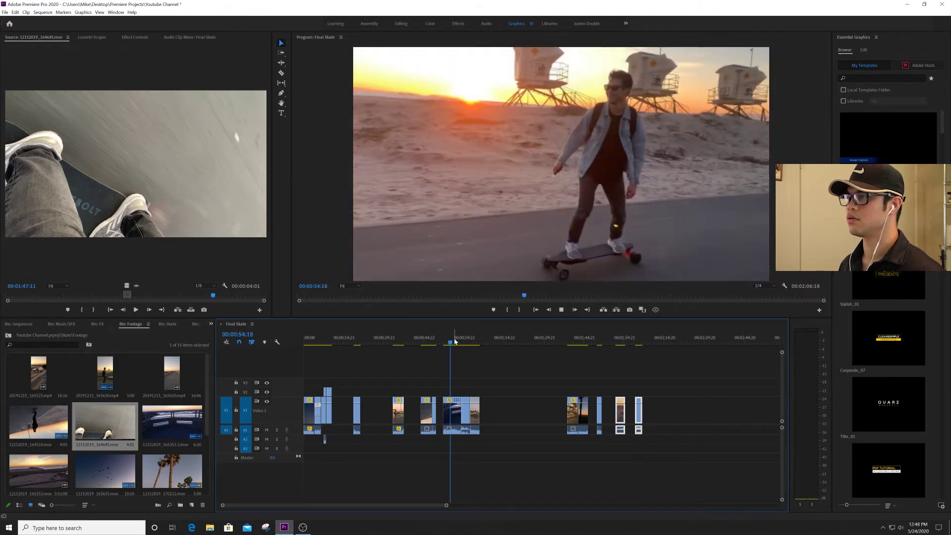
click(469, 341)
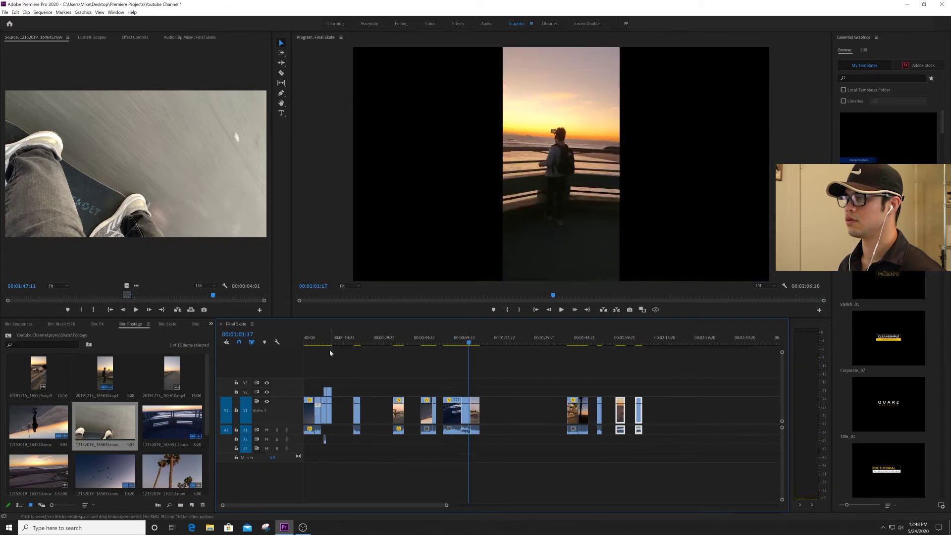
drag(327, 340, 325, 341)
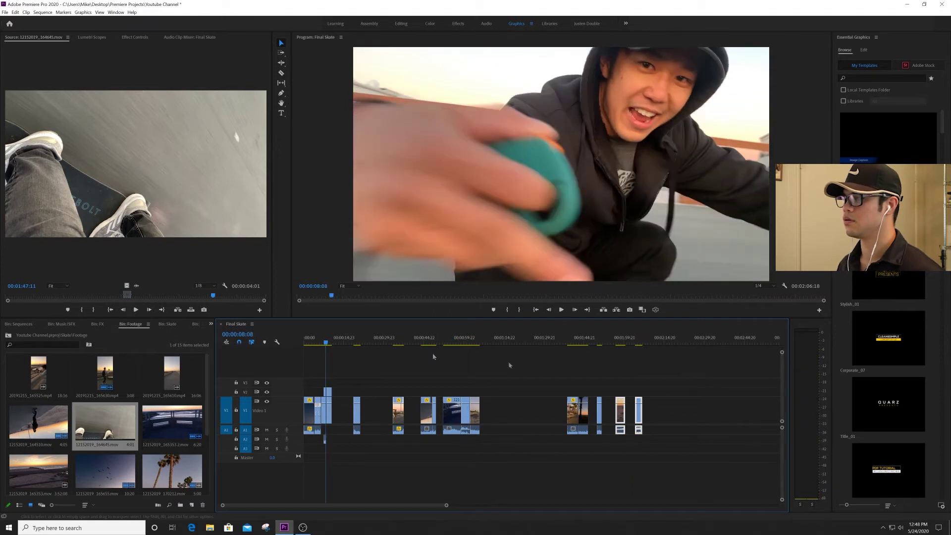
drag(622, 341, 640, 339)
key(space)
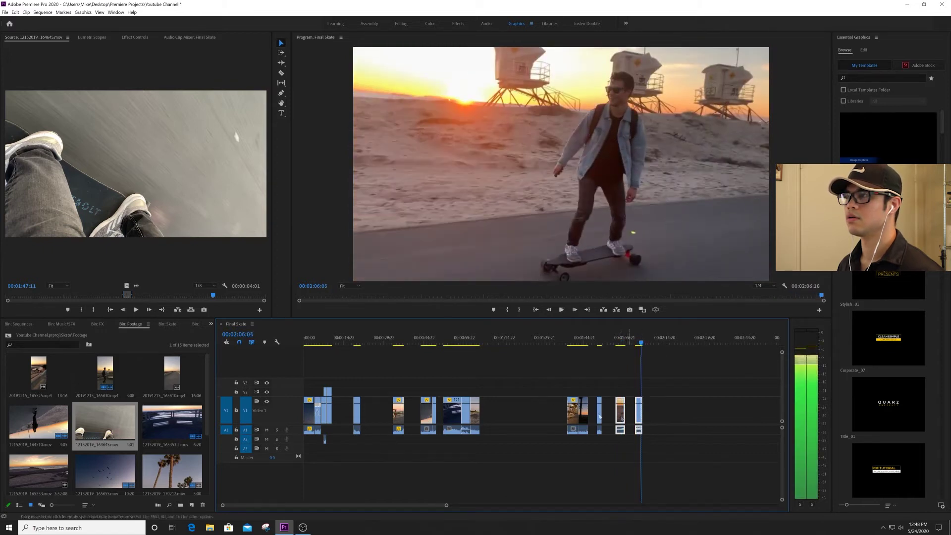
click(427, 340)
key(space)
click(396, 341)
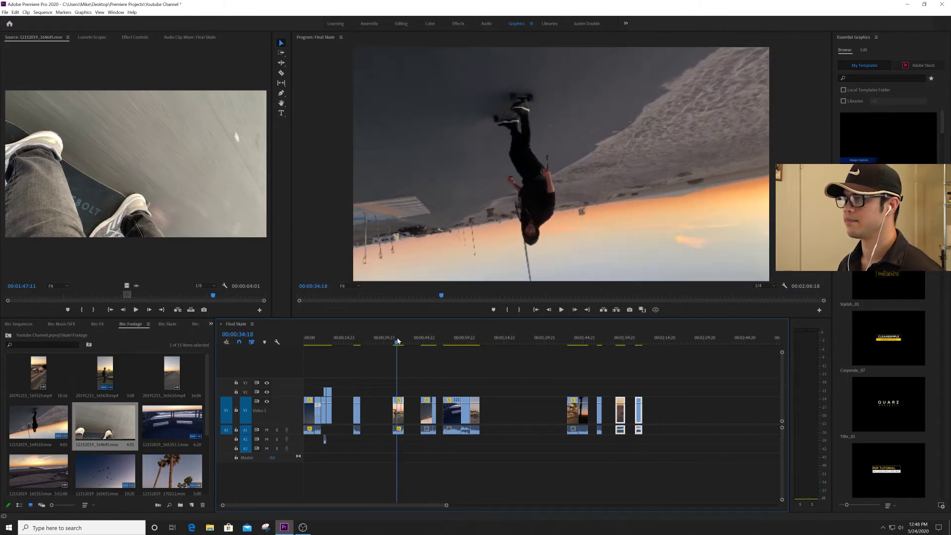
Step: Play the hooded skater clip near 0:20 and shift it slightly later in the sequence
click(359, 341)
key(space)
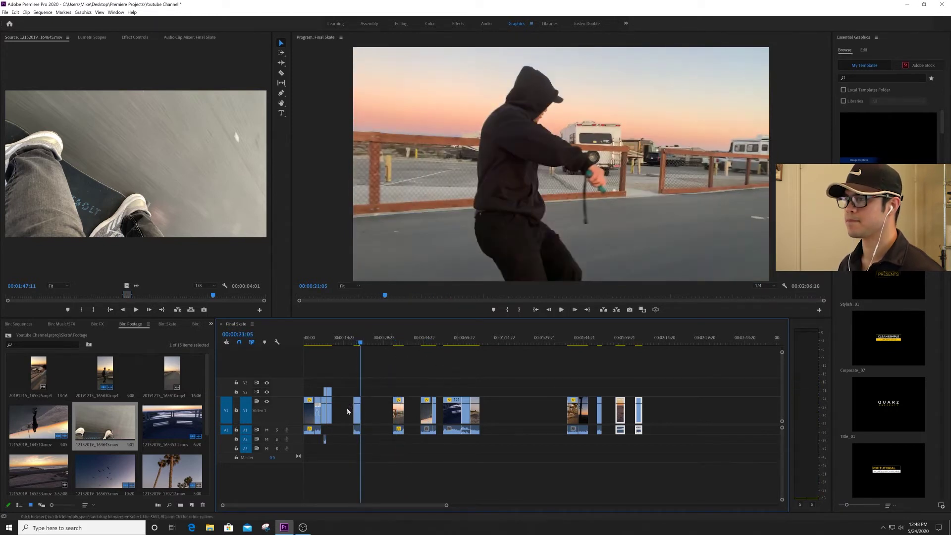
click(330, 342)
drag(350, 416, 369, 416)
Step: Find the dusk clip of the crouching skater near 1:03 and move it directly behind the opening clips
click(428, 342)
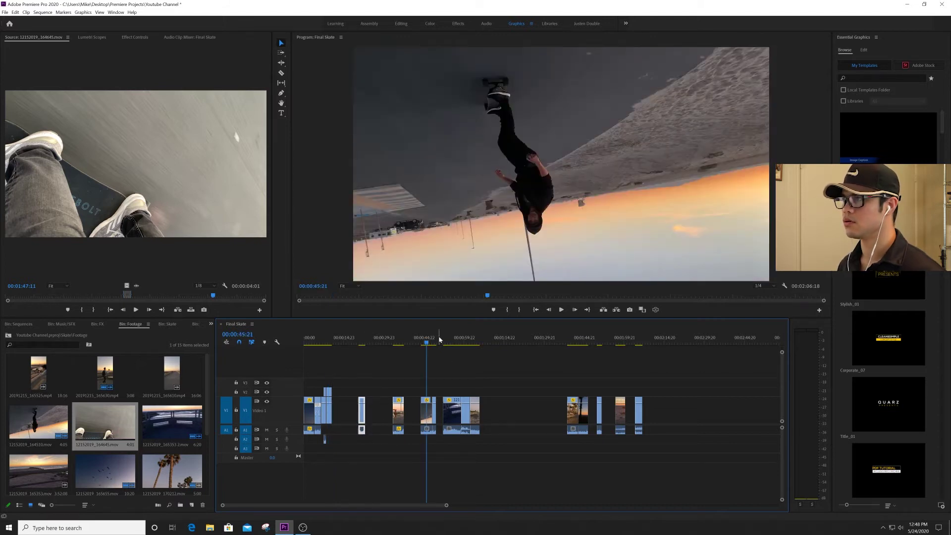
click(436, 341)
drag(455, 338, 466, 340)
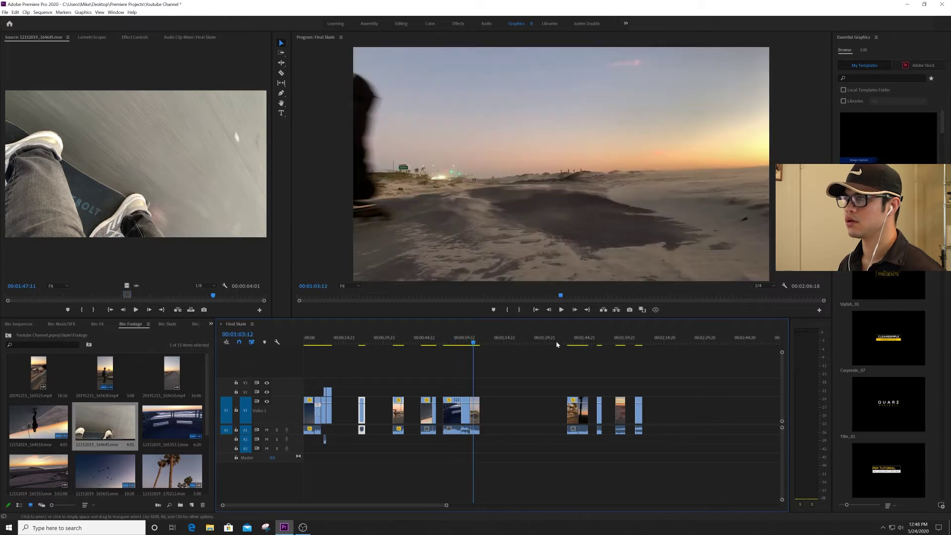
key(space)
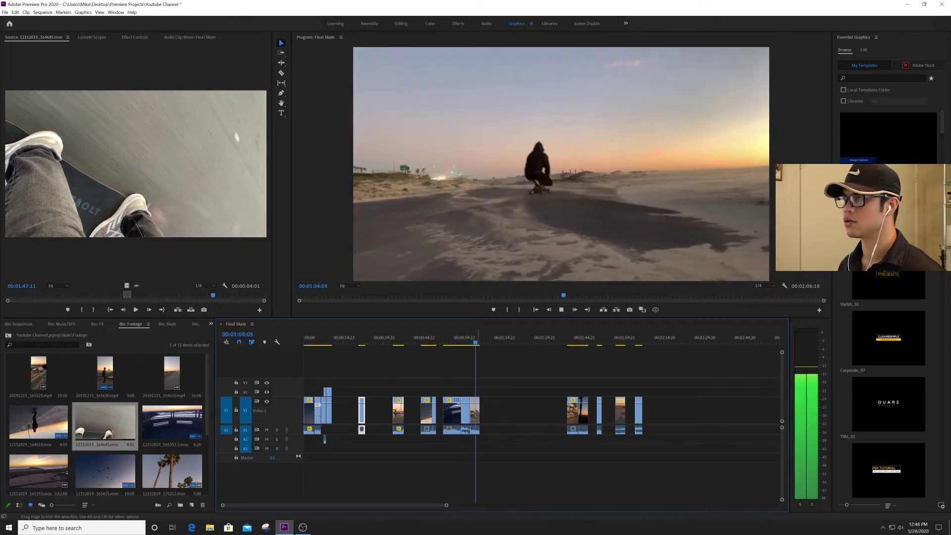
click(479, 412)
drag(439, 413, 340, 398)
Step: Play from the end of the opening clips into the crouching skater clip and trim off its first moments
click(330, 337)
key(=)
key(=)
key(=)
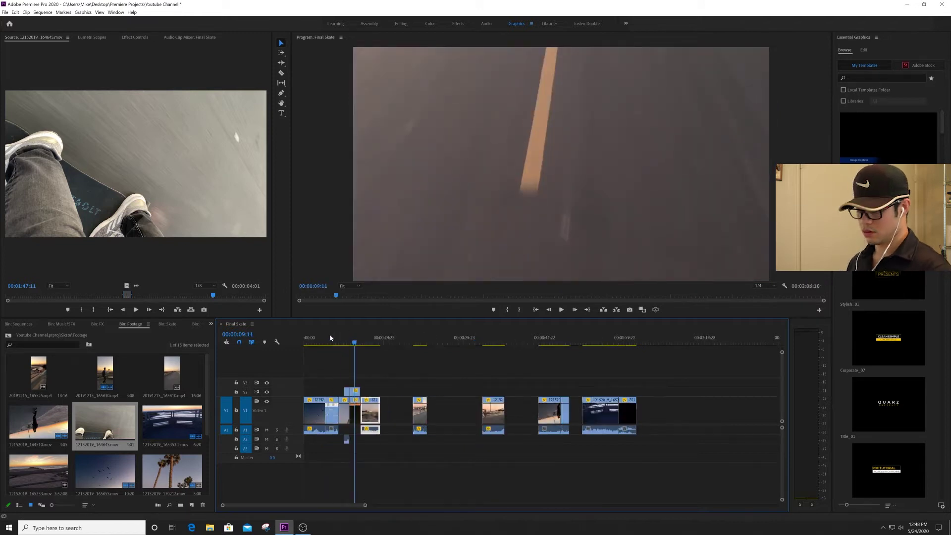
key(space)
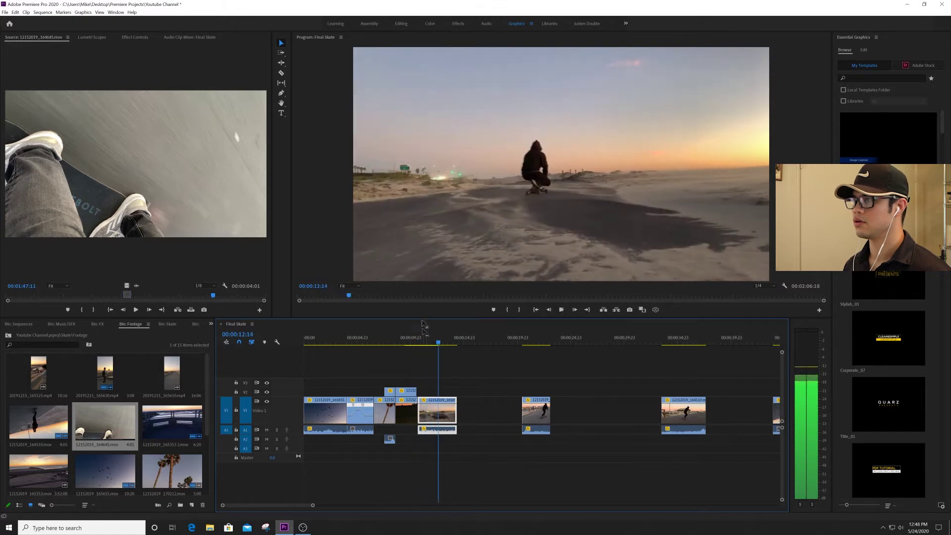
click(425, 340)
drag(422, 414, 426, 414)
key(space)
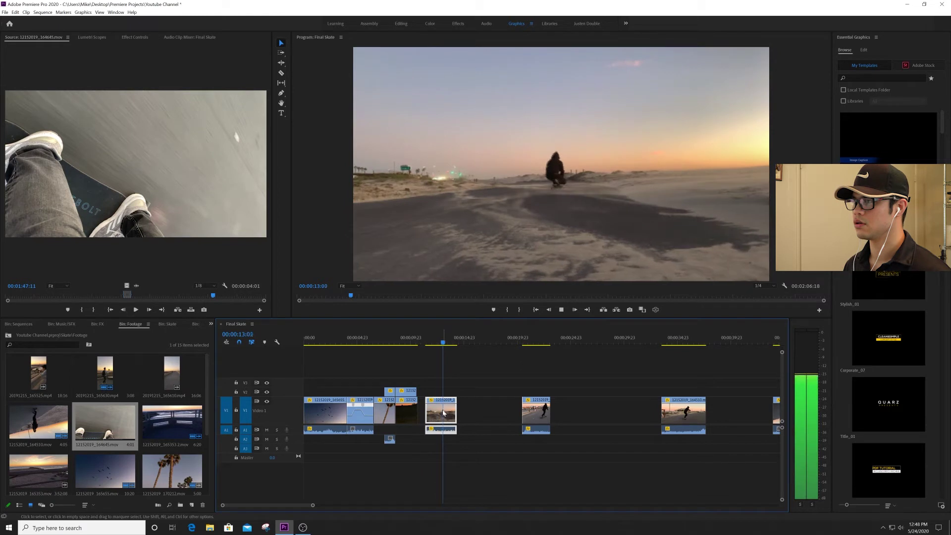
Step: Close the gap before the trimmed crouching skater clip by butting it against the opening clips, and replay the transition
key(space)
drag(459, 414, 435, 416)
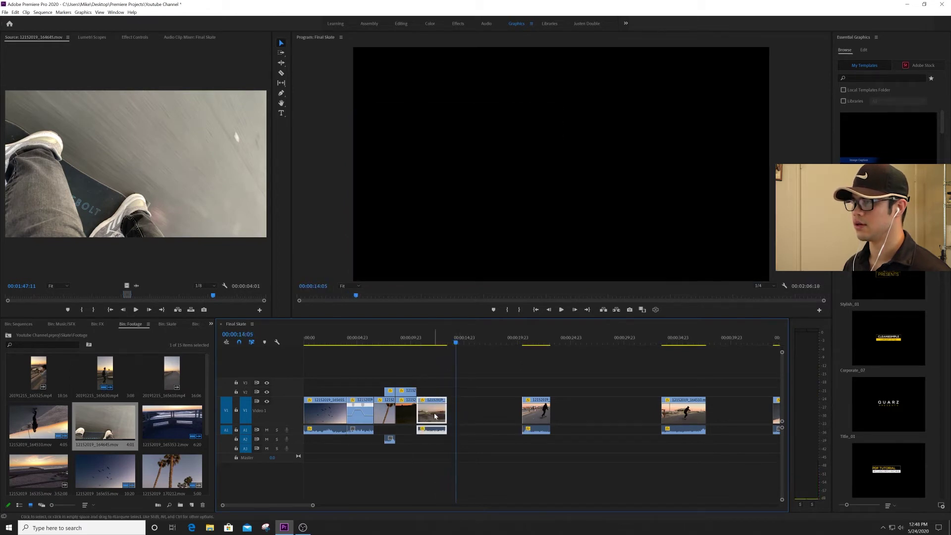
click(409, 338)
key(space)
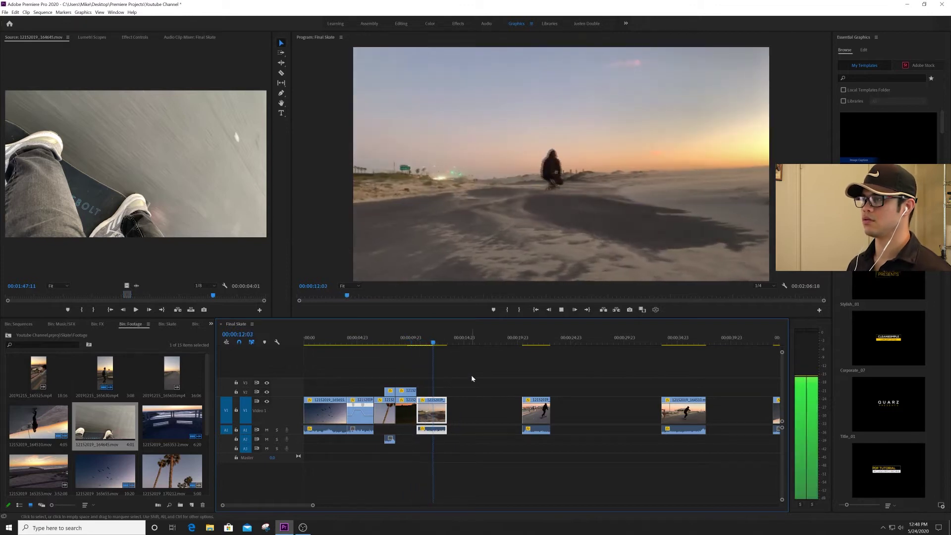
key(space)
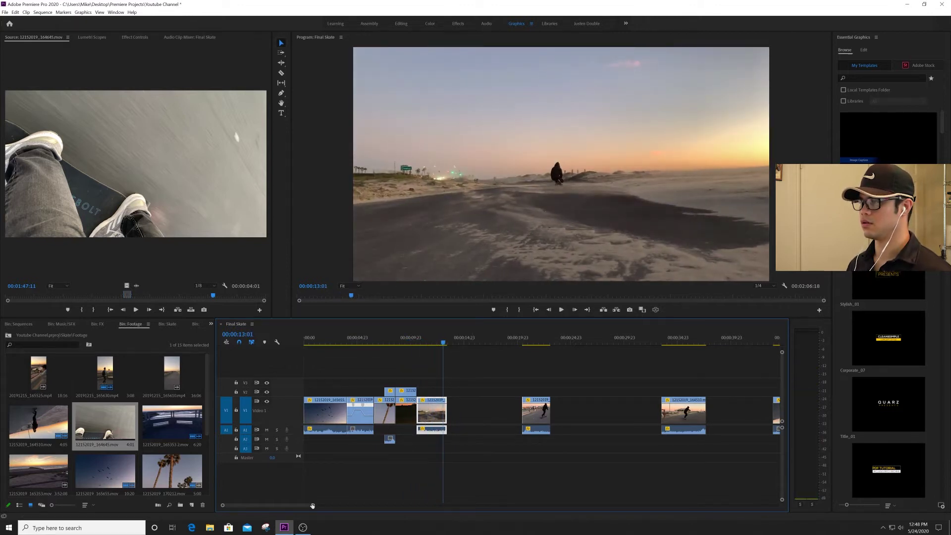
Step: Check the clips near 0:46 and 1:00, and move the trailing group of five clips earlier to just after the lookout clip
drag(312, 506, 371, 506)
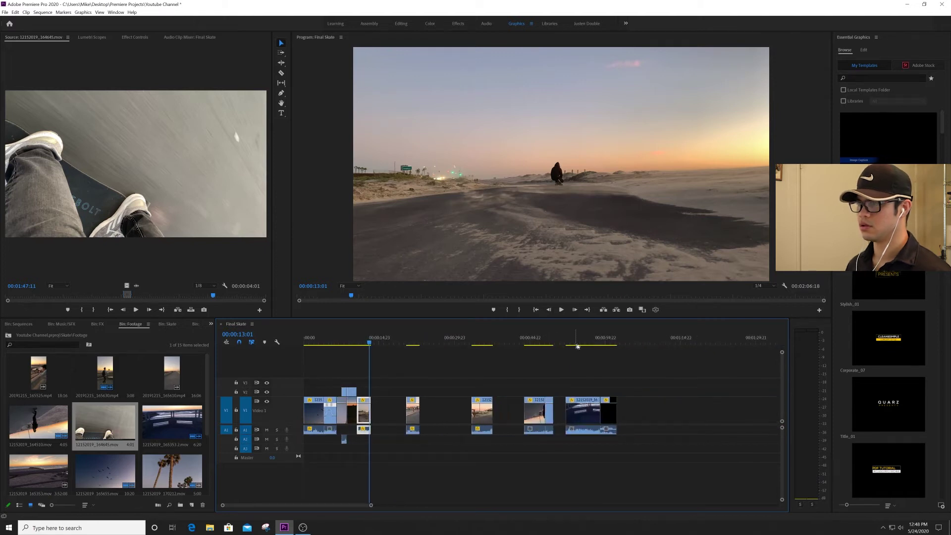
key(space)
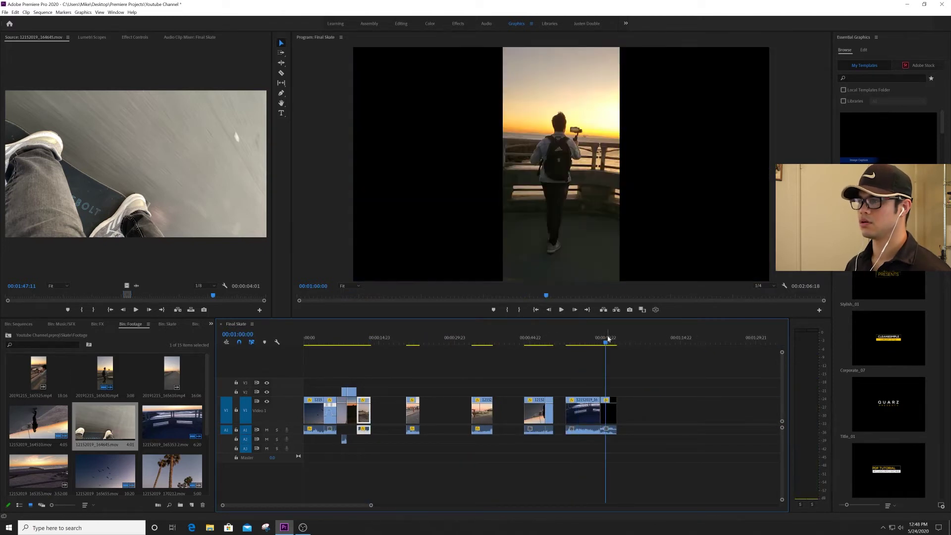
click(533, 342)
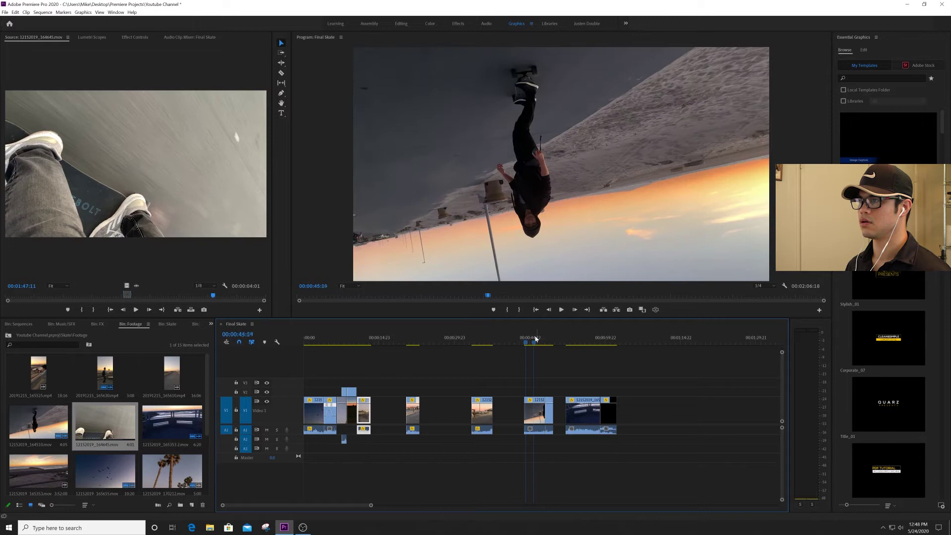
drag(558, 346, 608, 342)
drag(371, 506, 418, 506)
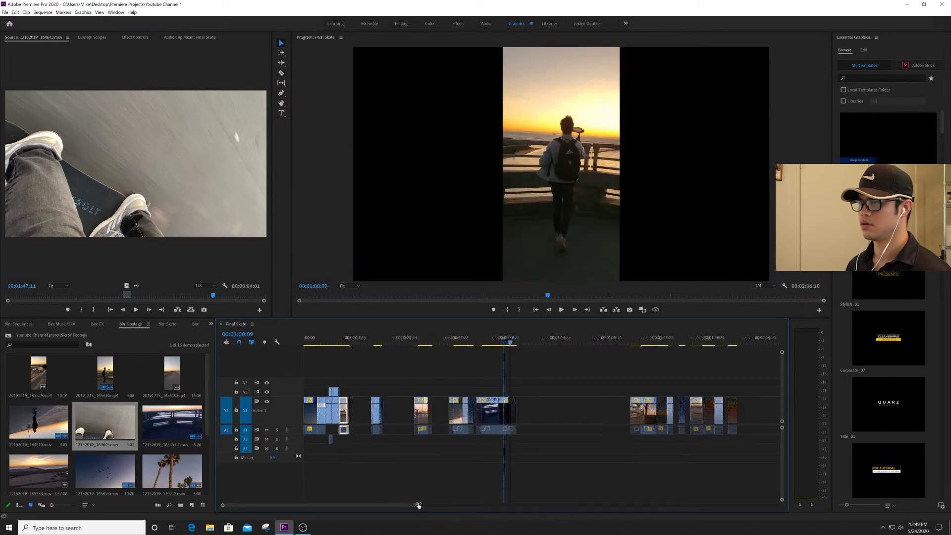
drag(716, 385, 512, 417)
Step: Set the speed of the five moved clips to 250% and play back the shortened results
drag(533, 342, 560, 337)
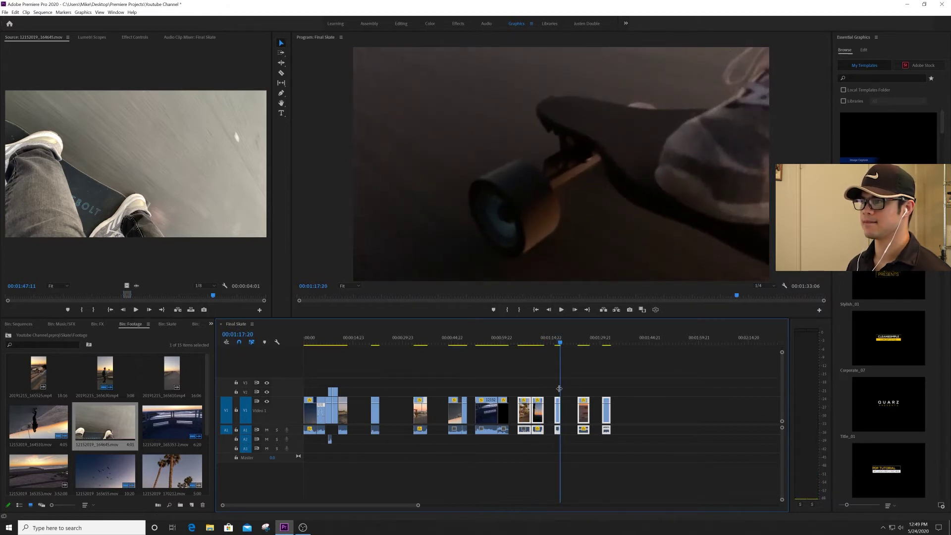
right_click(560, 421)
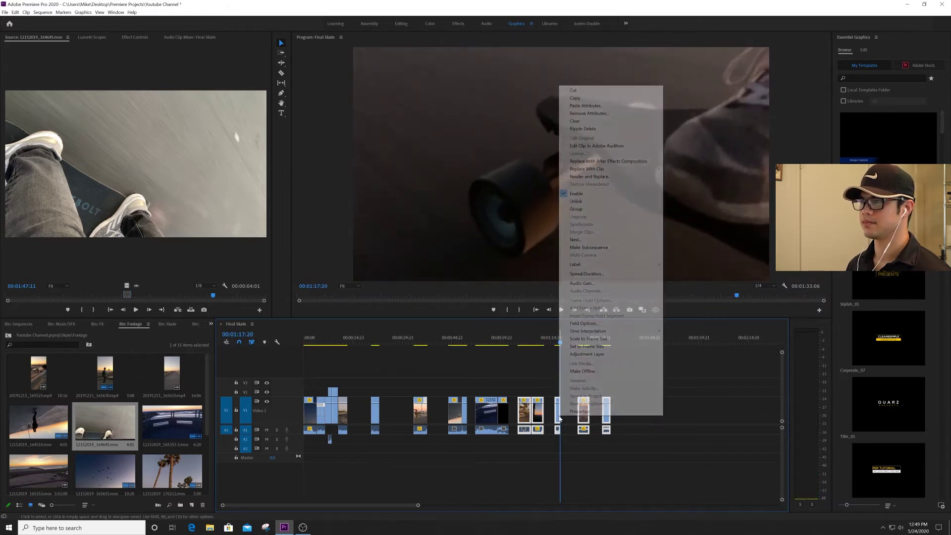
click(589, 274)
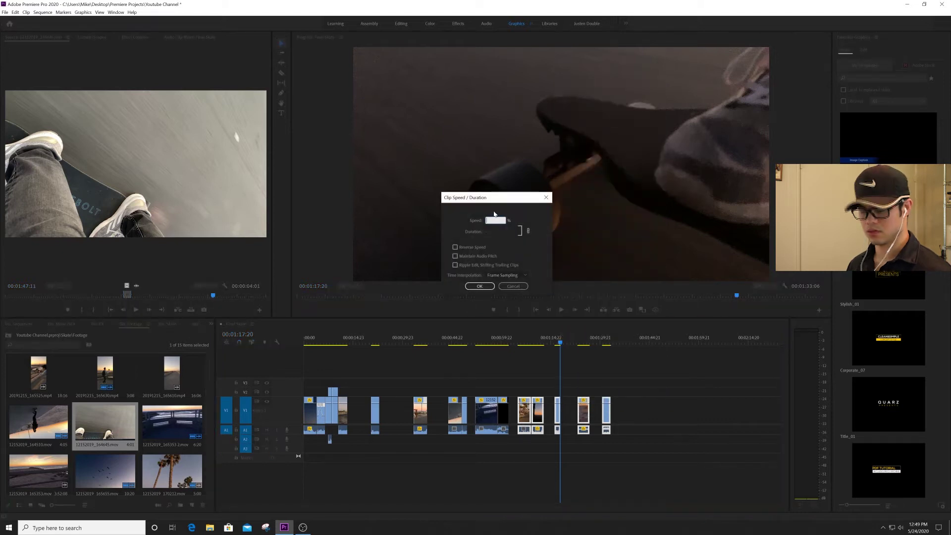
text(25)
key(Return)
drag(521, 338, 557, 340)
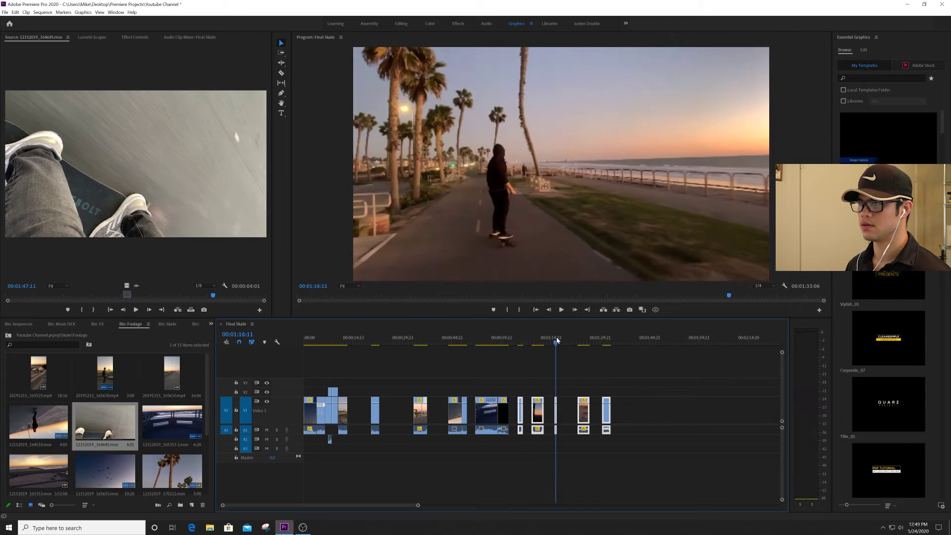
key(space)
click(585, 342)
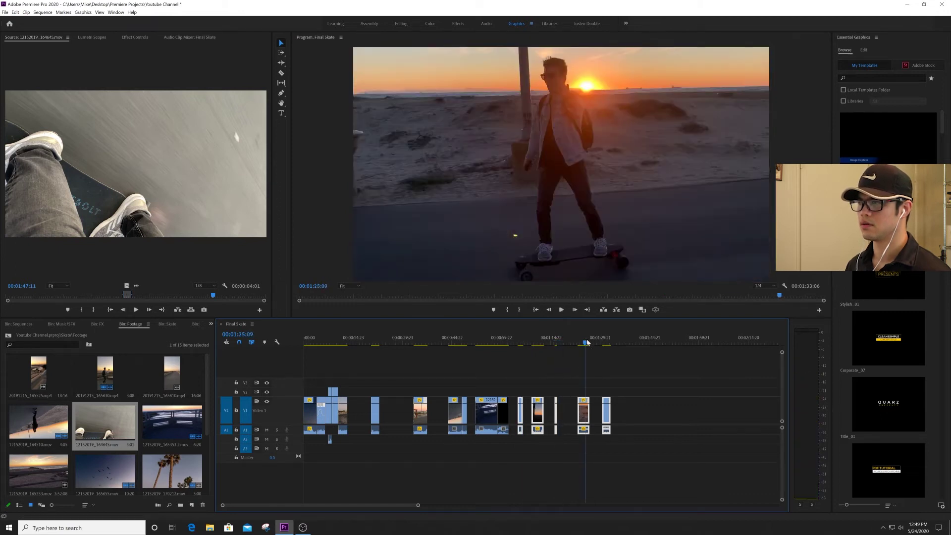
key(space)
Step: Move the last beach skating clip directly behind the crouching skater clip in the opening group and play through the join
key(space)
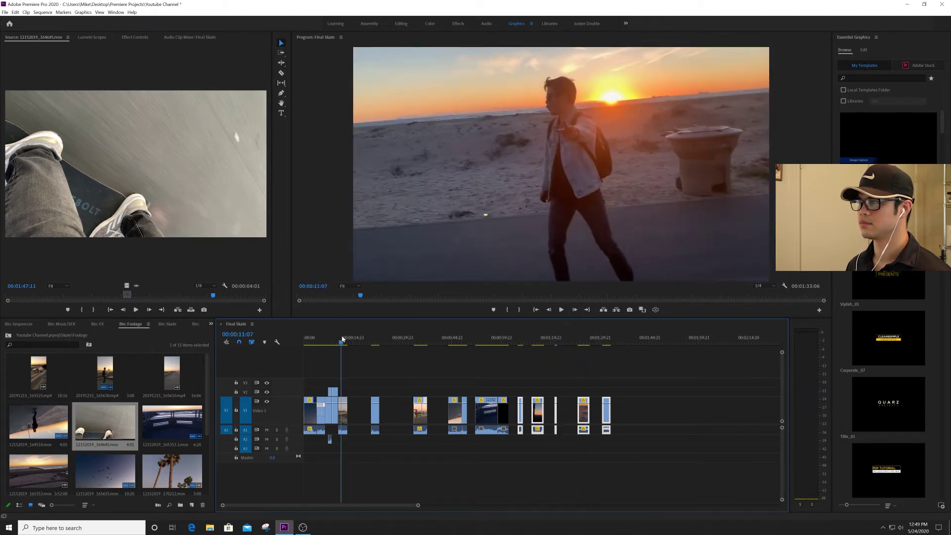
key(space)
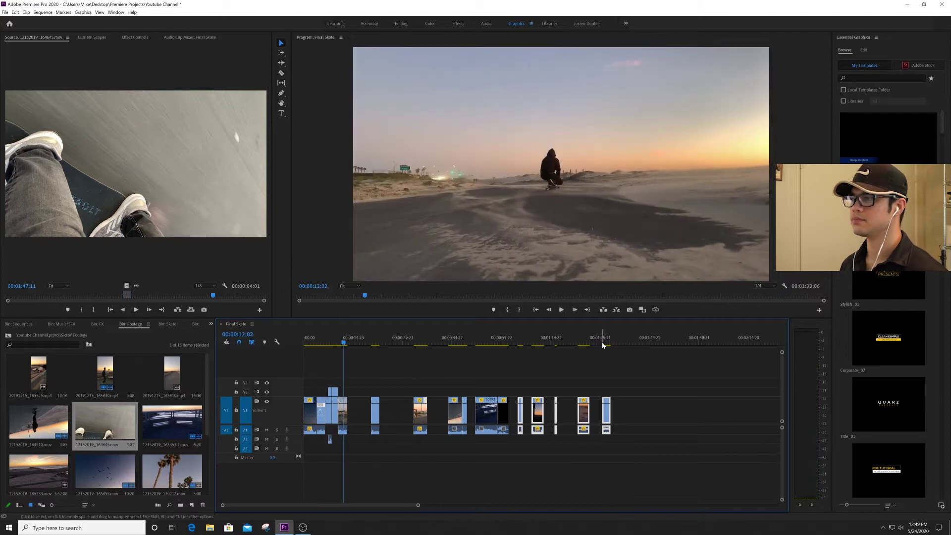
click(607, 343)
key(space)
drag(608, 417, 353, 411)
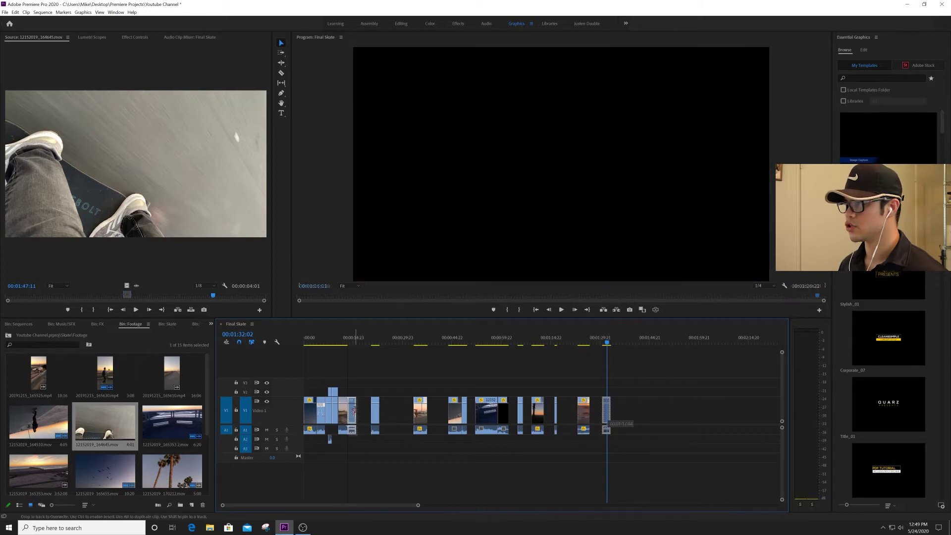
click(344, 339)
key(space)
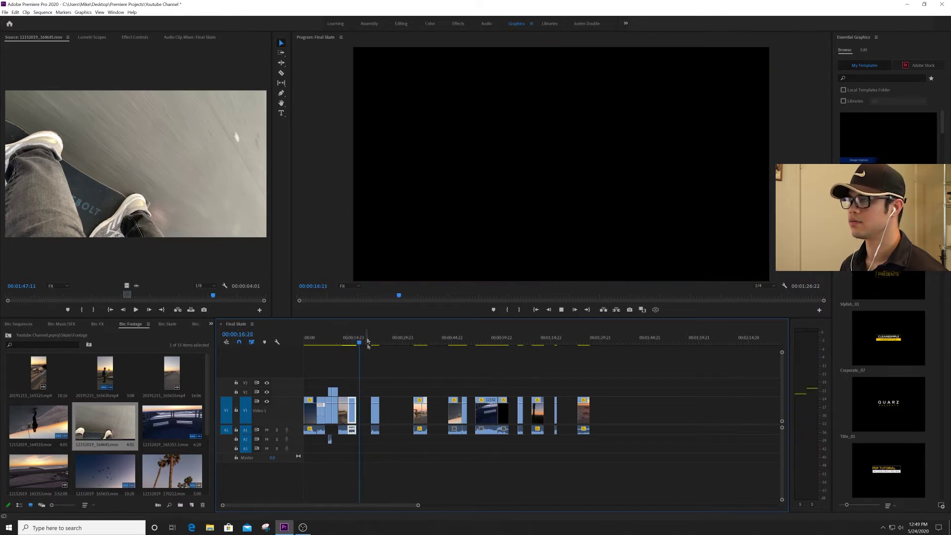
Step: Trim the beach skating clip at the end of the opening group slightly shorter, and replay it and the hooded skater clip
key(equal)
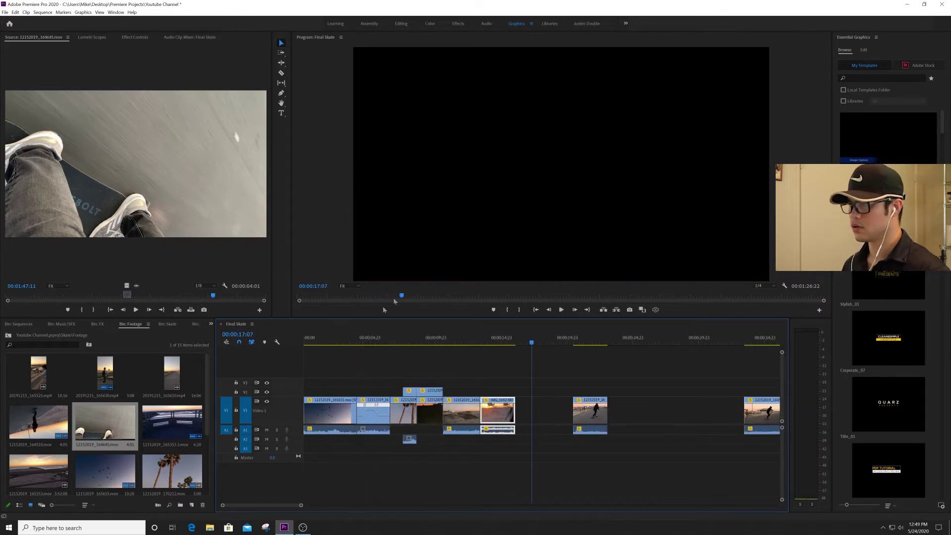
drag(519, 407, 494, 410)
click(485, 341)
key(space)
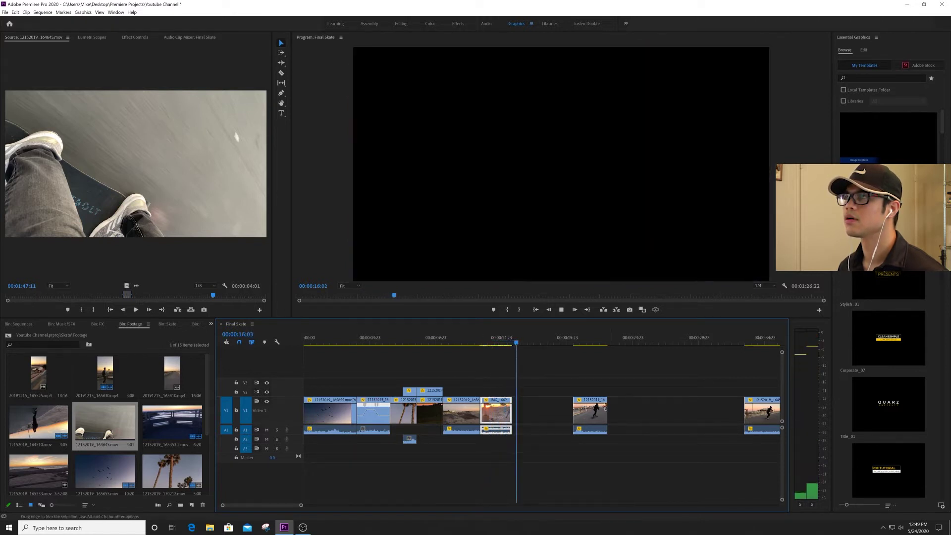
click(585, 341)
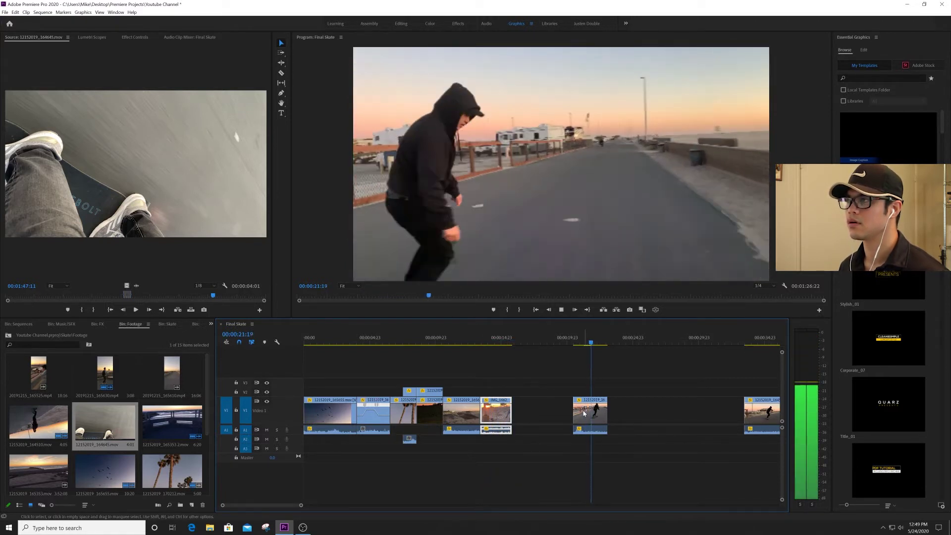
Step: Move the feet-on-skateboard clip near 0:49 directly behind the beach skating clip in the opening group and play through it
key(minus)
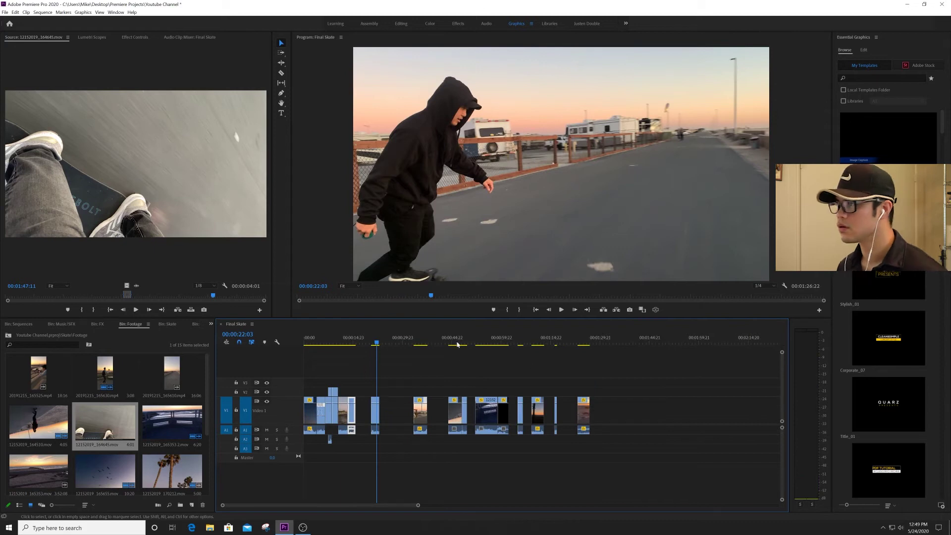
drag(458, 342, 468, 341)
drag(466, 415, 370, 417)
drag(361, 419, 361, 419)
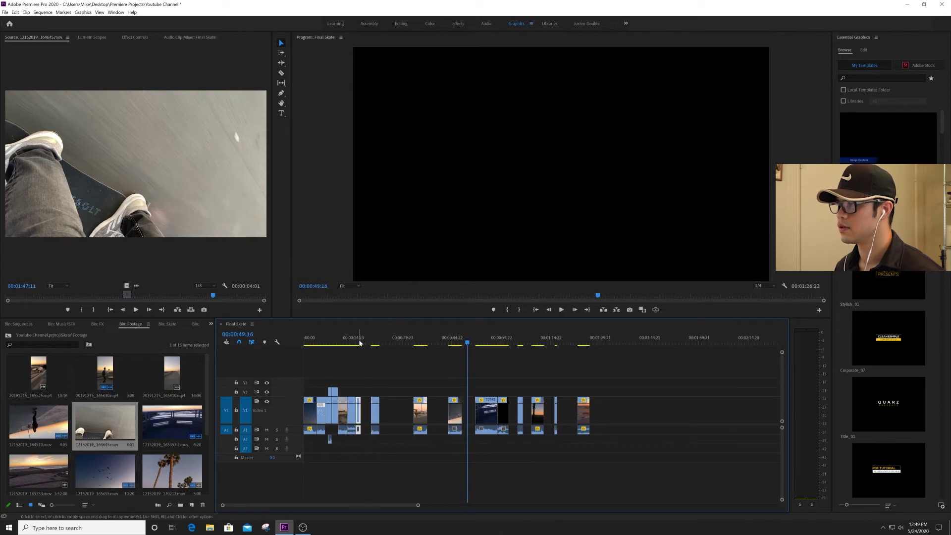
click(358, 342)
key(=)
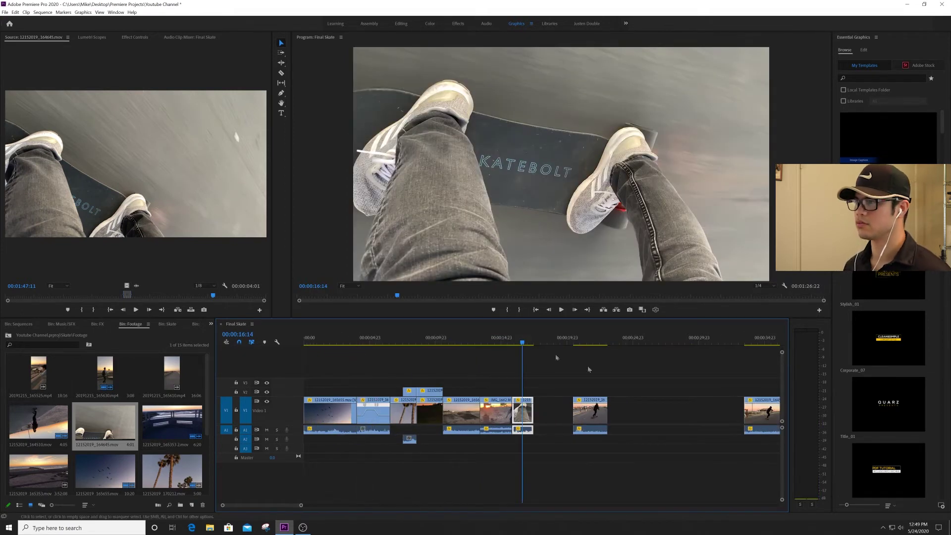
key(space)
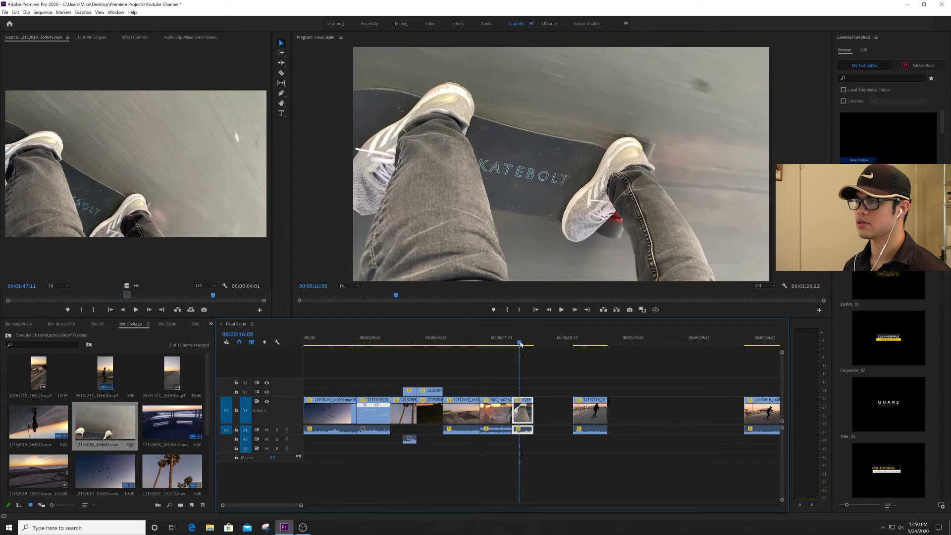
key(space)
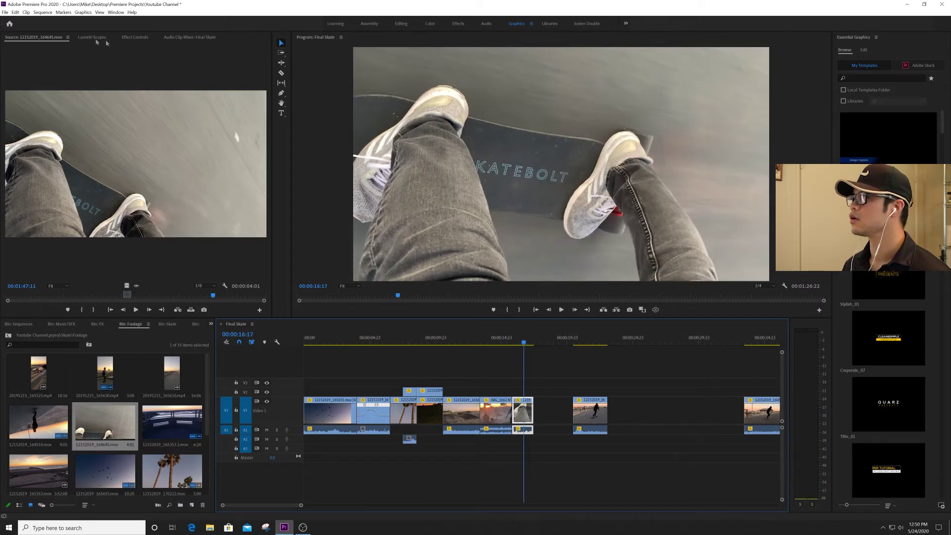
Step: Set the rotation of the feet-on-skateboard clip to 180° and replay the transition from the beach skating clip
click(135, 38)
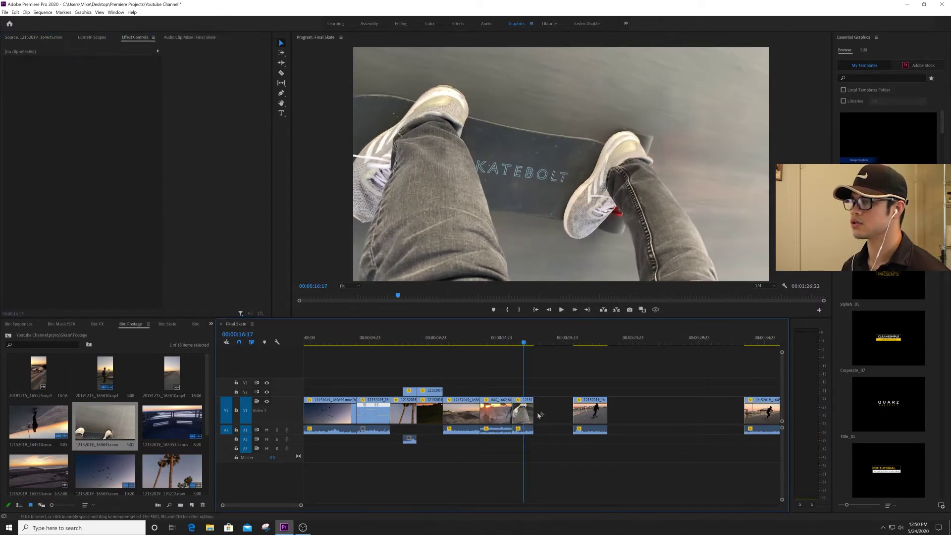
click(528, 415)
click(85, 82)
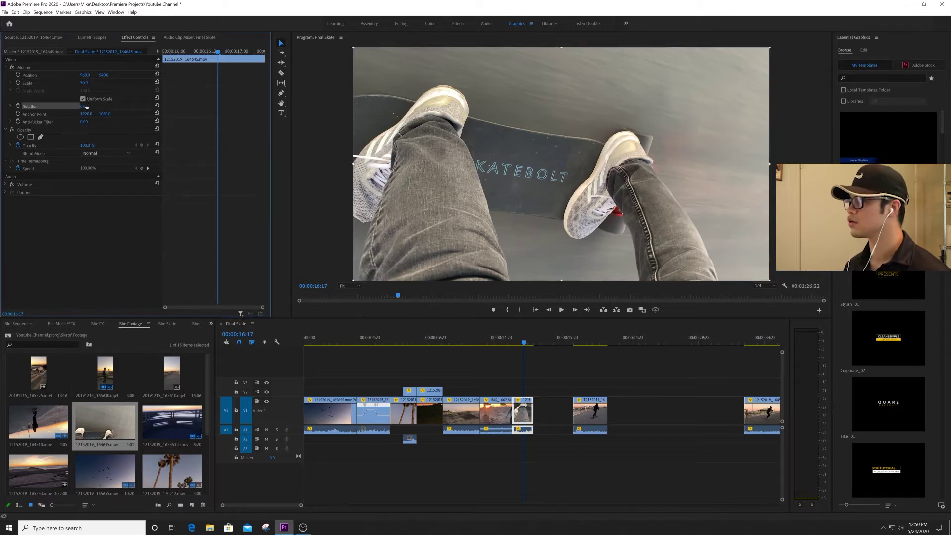
text(180)
key(Return)
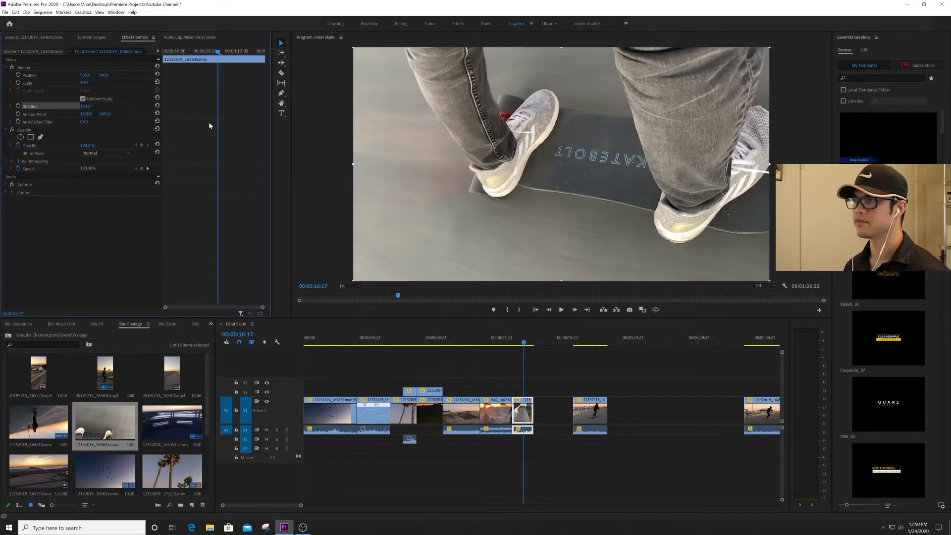
click(494, 342)
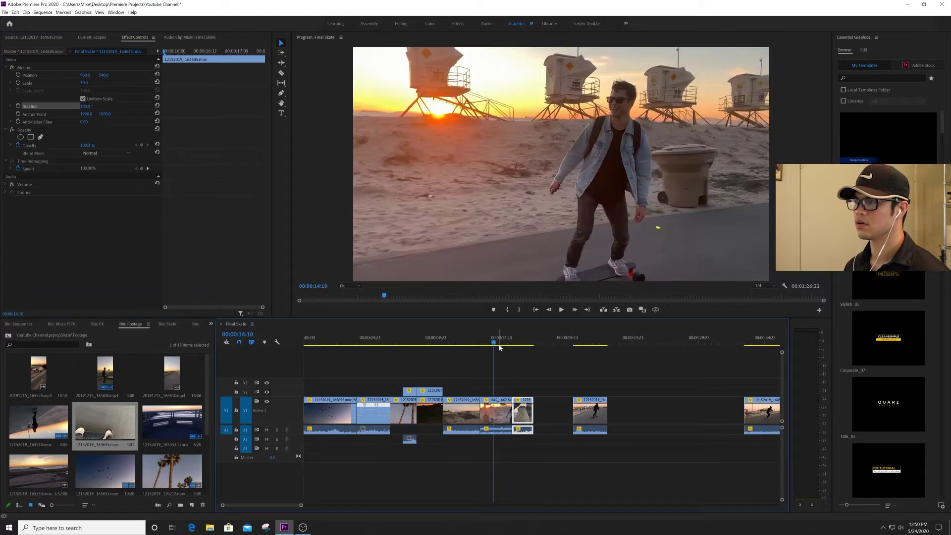
key(space)
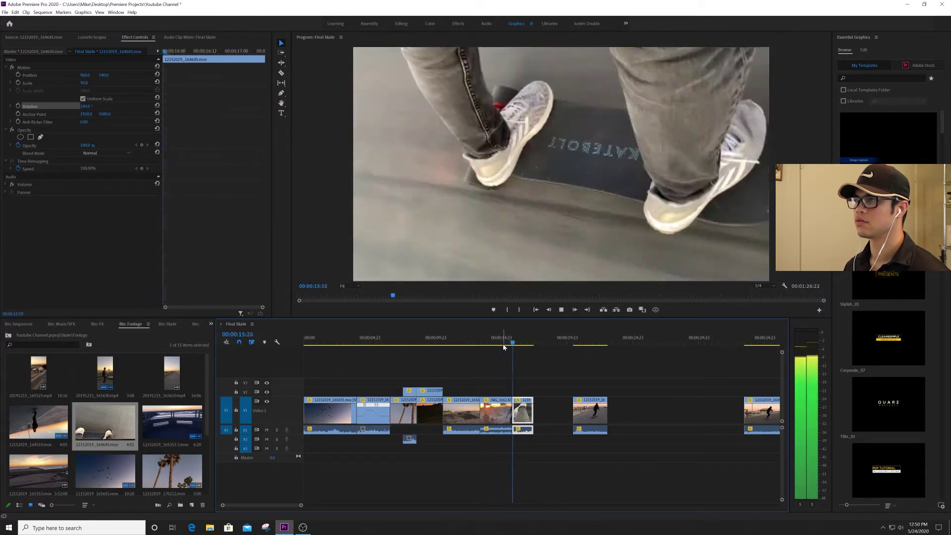
Step: Review the hooded skater clip and the clips between 0:45 and 1:11 against the end of the opening group for the next shot
click(580, 343)
key(space)
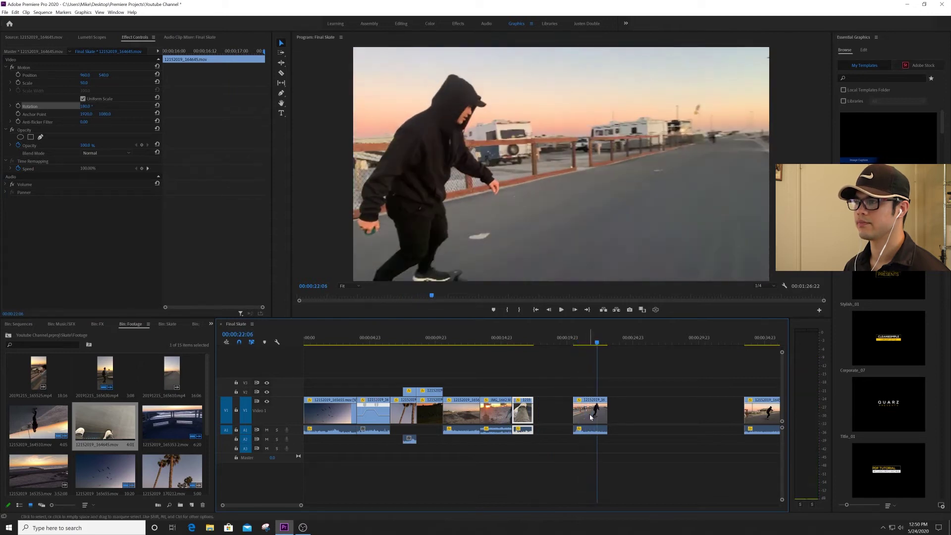
mouse_move(591, 418)
mouse_down()
mouse_move(555, 419)
mouse_move(590, 419)
mouse_up()
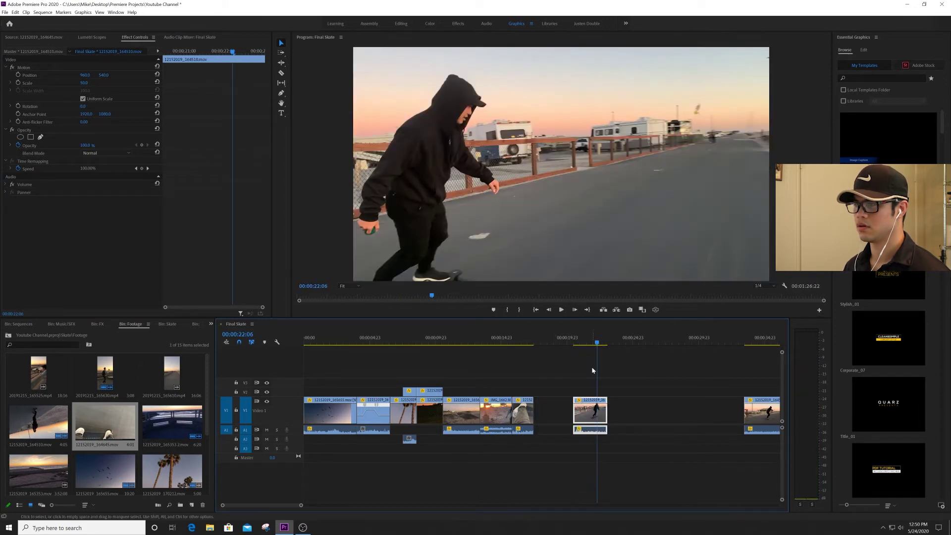
key(minus)
key(minus)
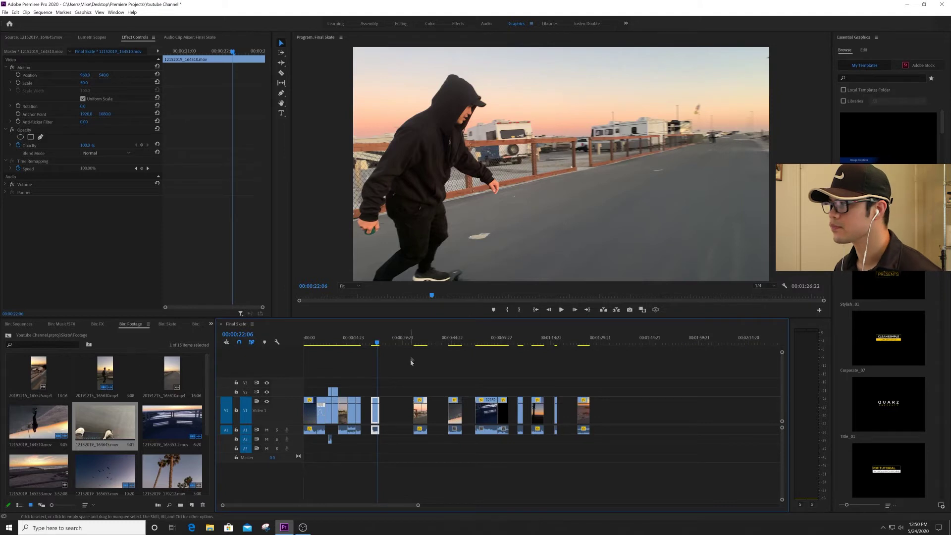
click(452, 342)
key(space)
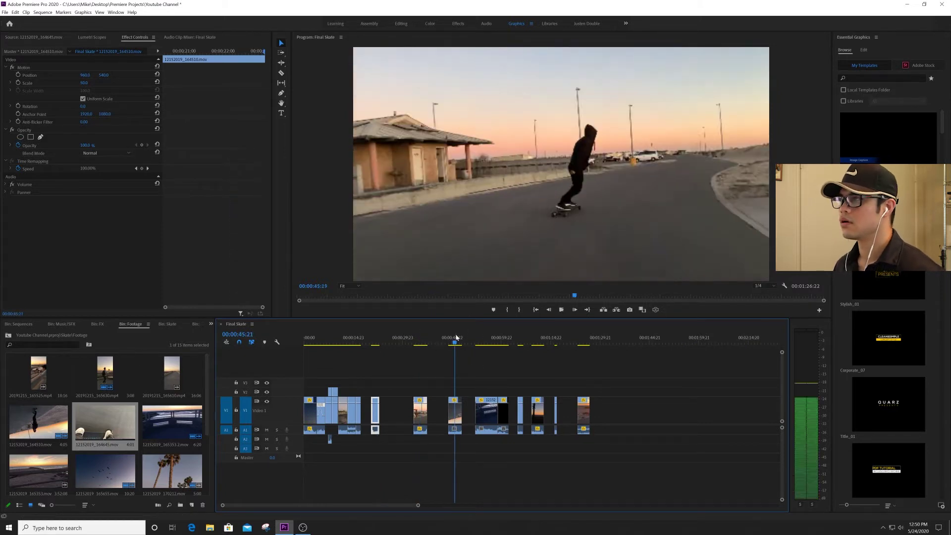
click(481, 342)
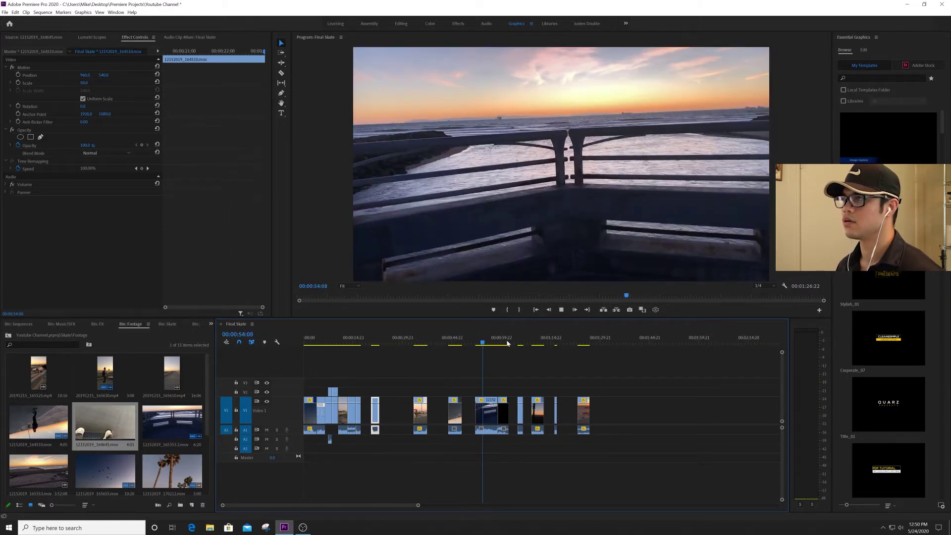
key(space)
click(357, 342)
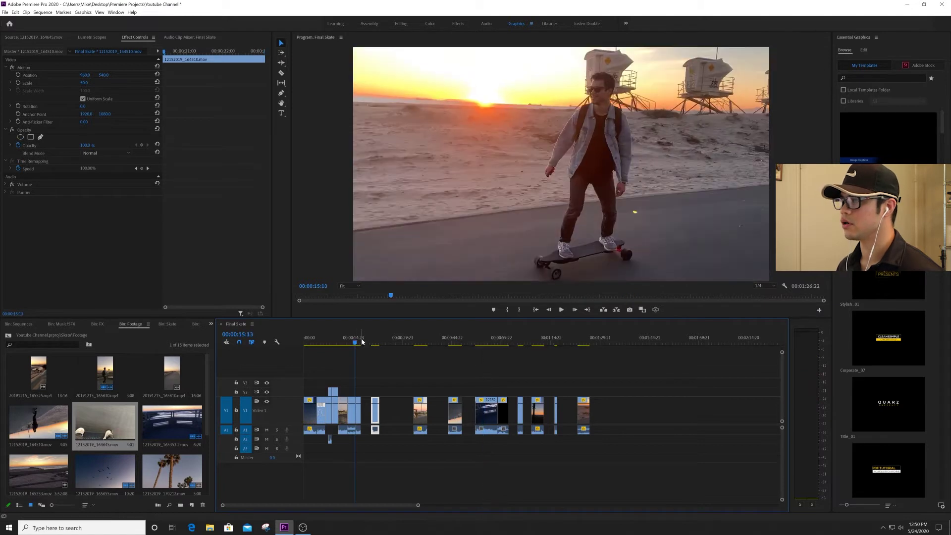
key(space)
key(space)
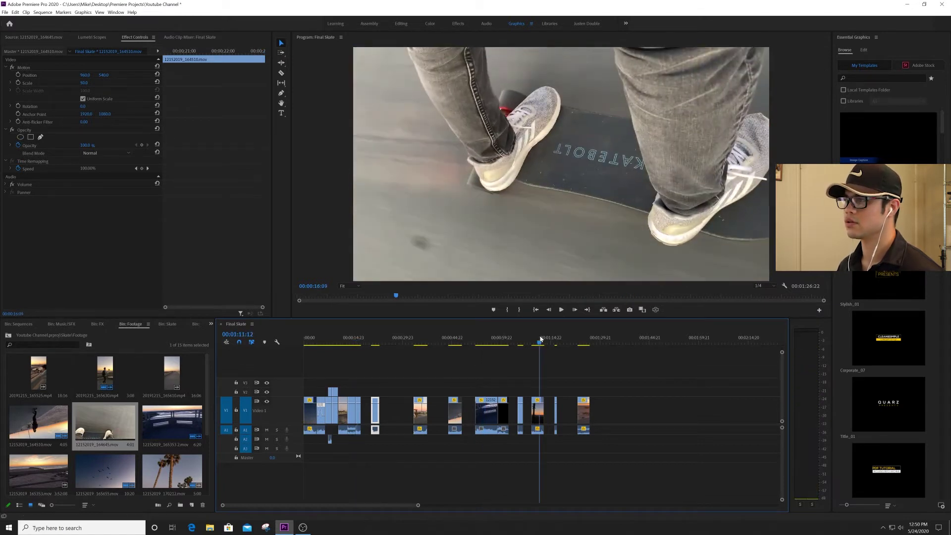
key(space)
click(520, 342)
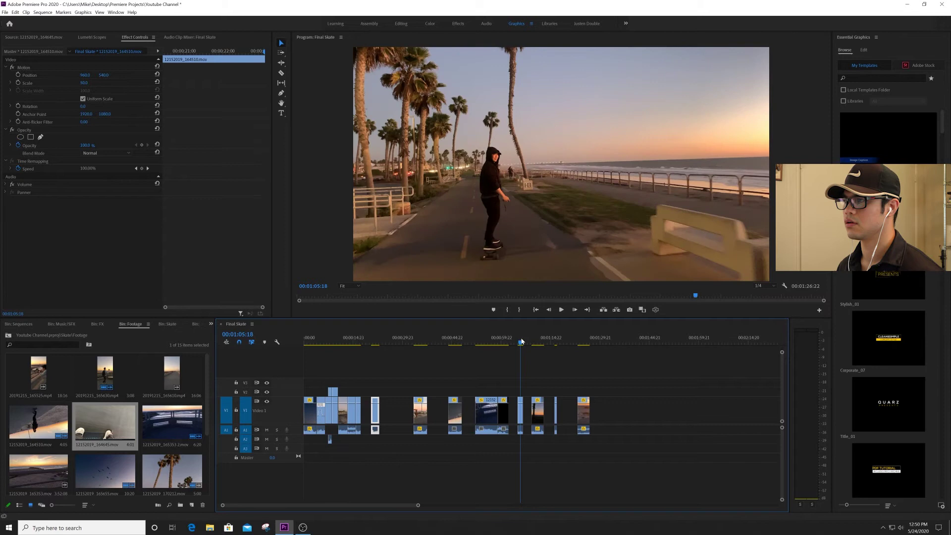
Step: Move the skateboard wheel close-up near 1:16 directly behind the feet-on-skateboard clip and play through the opening group's last clips
click(555, 341)
drag(554, 342, 559, 342)
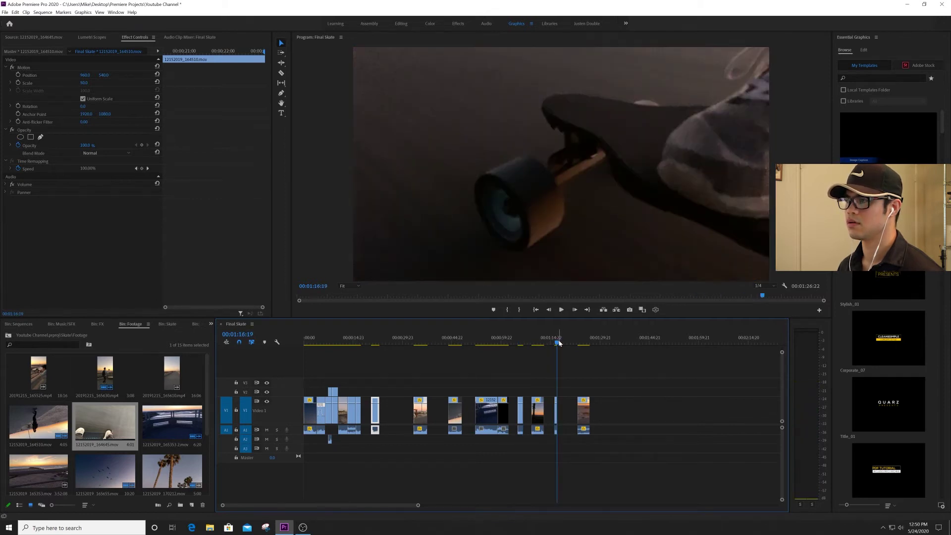
drag(556, 421, 362, 419)
click(358, 342)
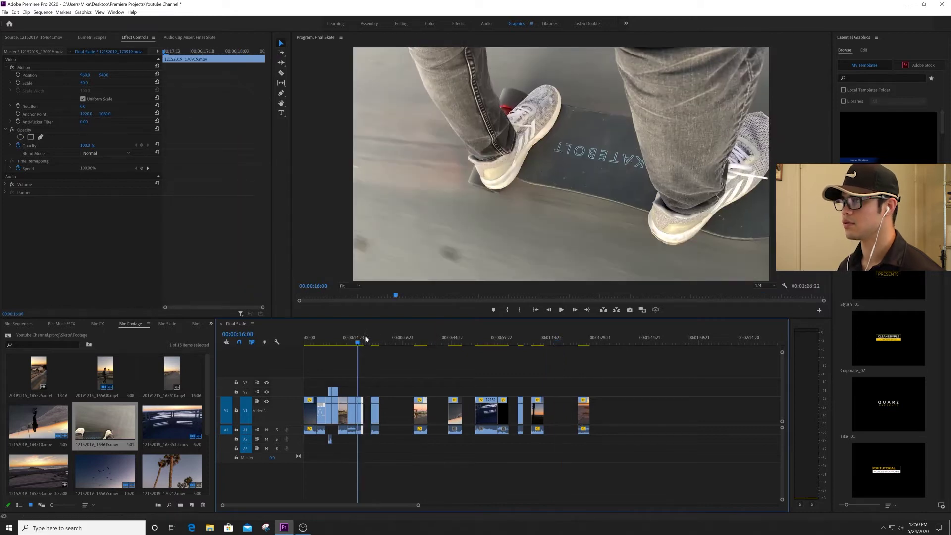
key(=)
key(=)
key(space)
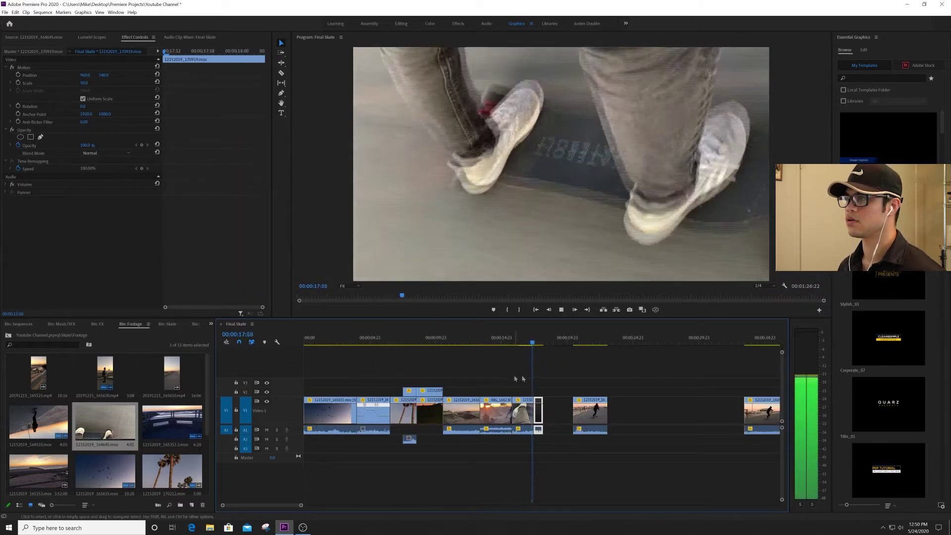
click(497, 342)
key(space)
Step: Shift the hooded skater and beach skating clips later, place the wheel close-up and feet clip after the crouching skater, and play them
click(477, 339)
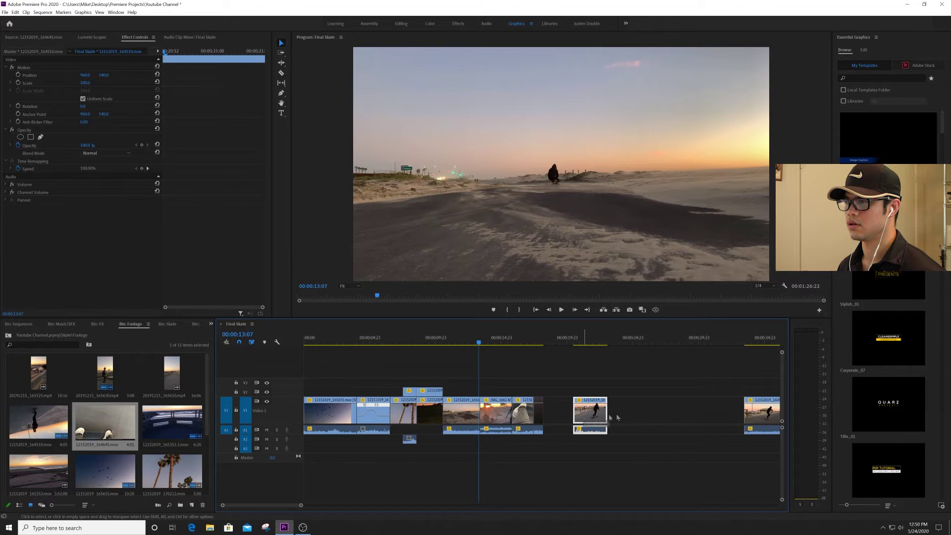
drag(610, 418, 666, 418)
mouse_move(489, 418)
mouse_down()
mouse_move(573, 417)
mouse_move(503, 413)
mouse_up()
key(space)
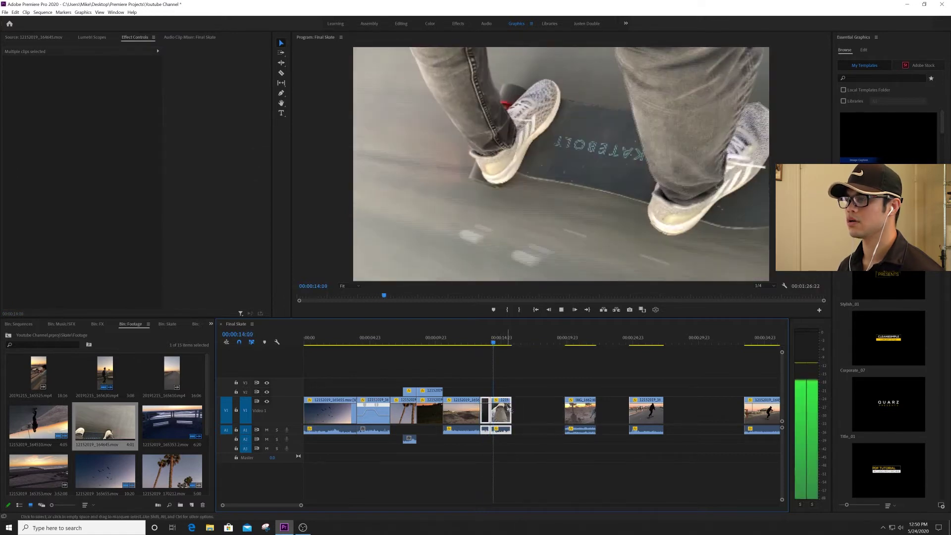
key(space)
Step: Trim the end of the feet-on-skateboard clip slightly, move the beach skating clip directly behind it, and replay the joins
drag(511, 427, 505, 427)
click(544, 410)
drag(586, 416, 527, 416)
key(space)
click(474, 342)
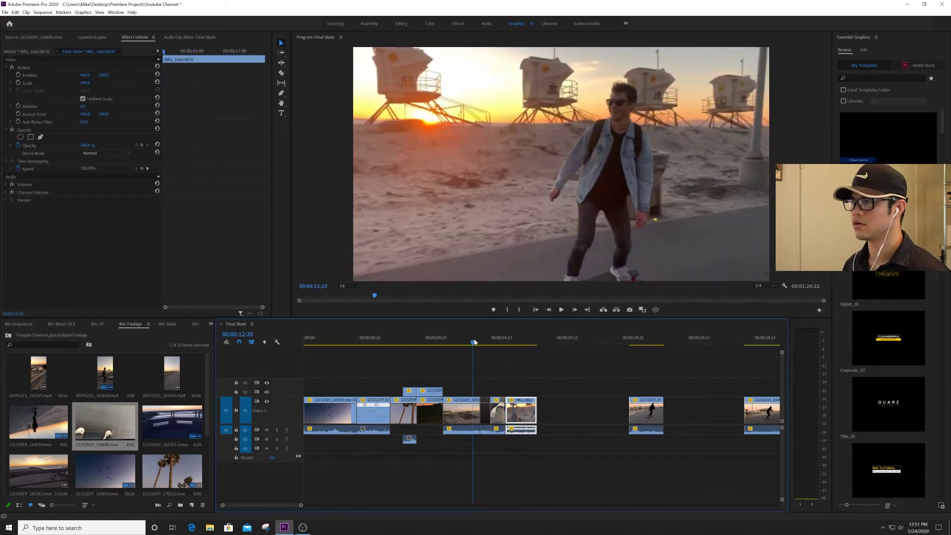
key(space)
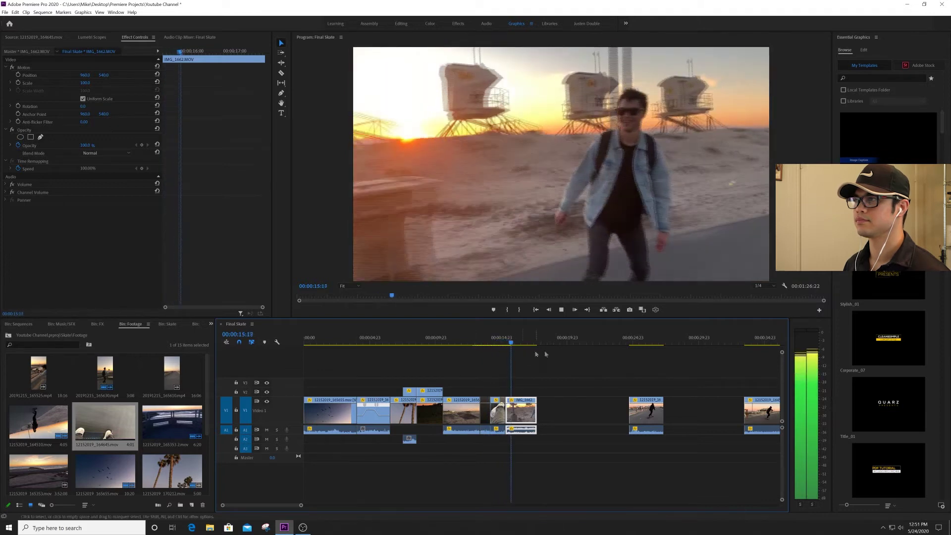
Step: Move the hooded skater clip near 0:25 directly behind the beach skating clip and play through it
click(640, 339)
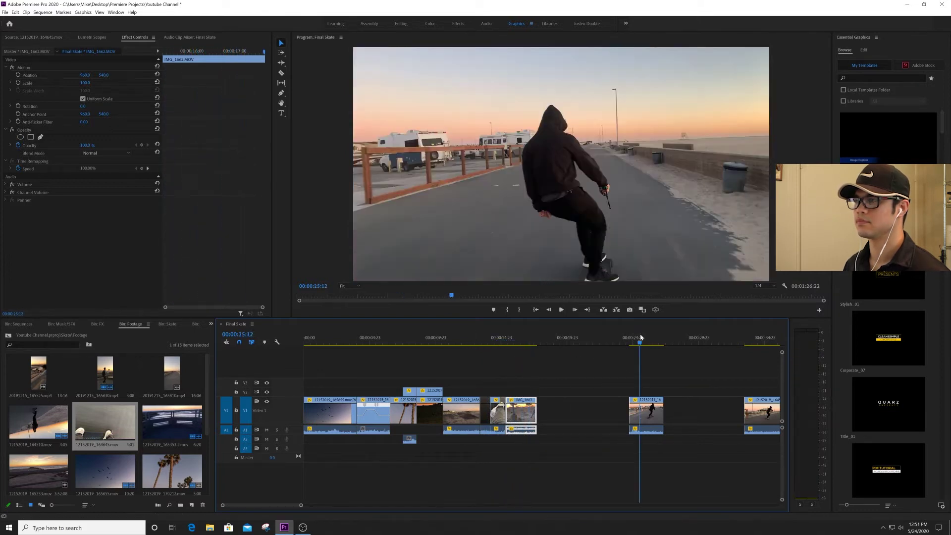
key(minus)
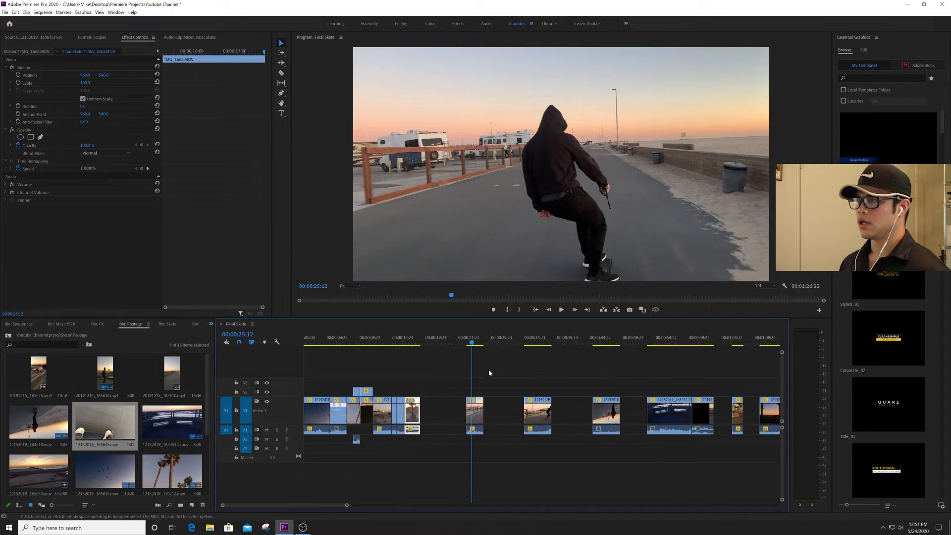
key(space)
key(space)
drag(475, 411, 430, 415)
click(421, 337)
key(space)
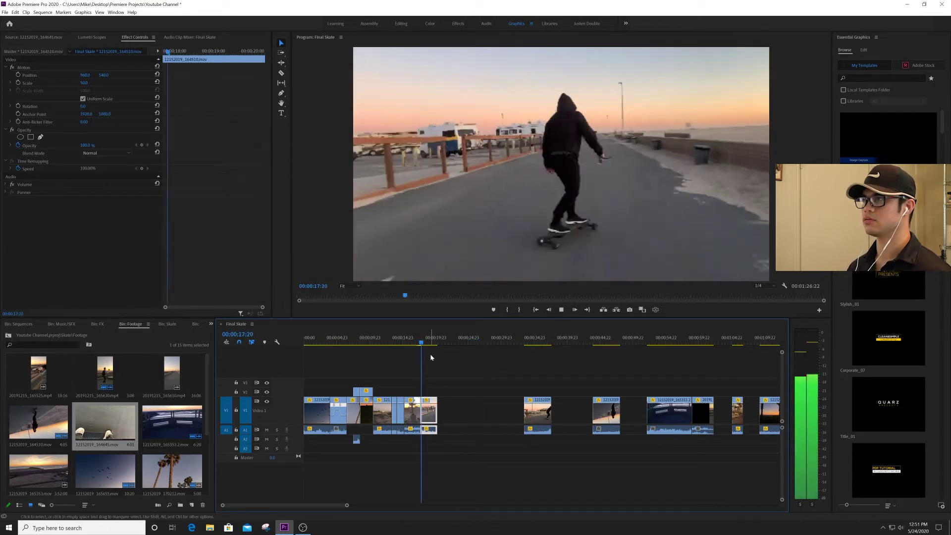
key(space)
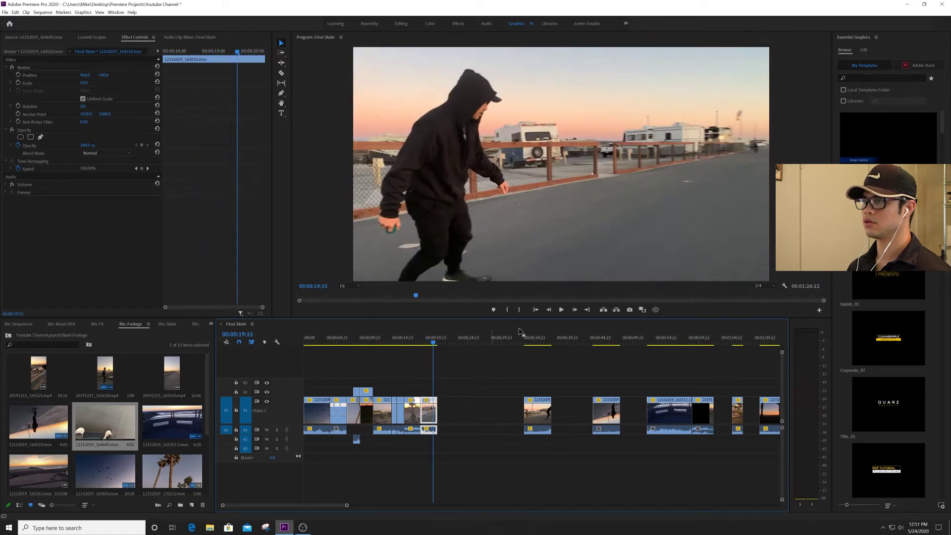
Step: Compare the skating clips near 0:35 and 0:46 with the end of the hooded skater clip for a matching follow-up
click(534, 342)
key(space)
key(space)
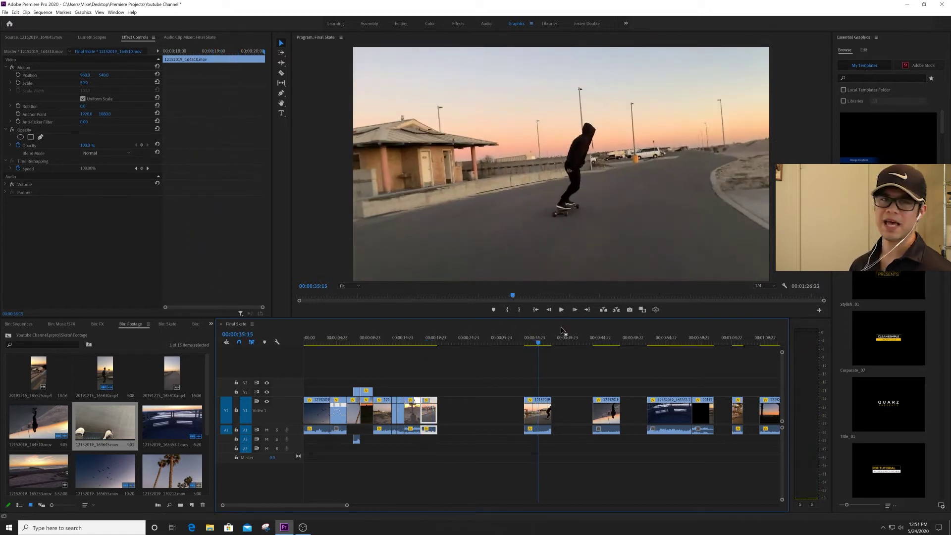
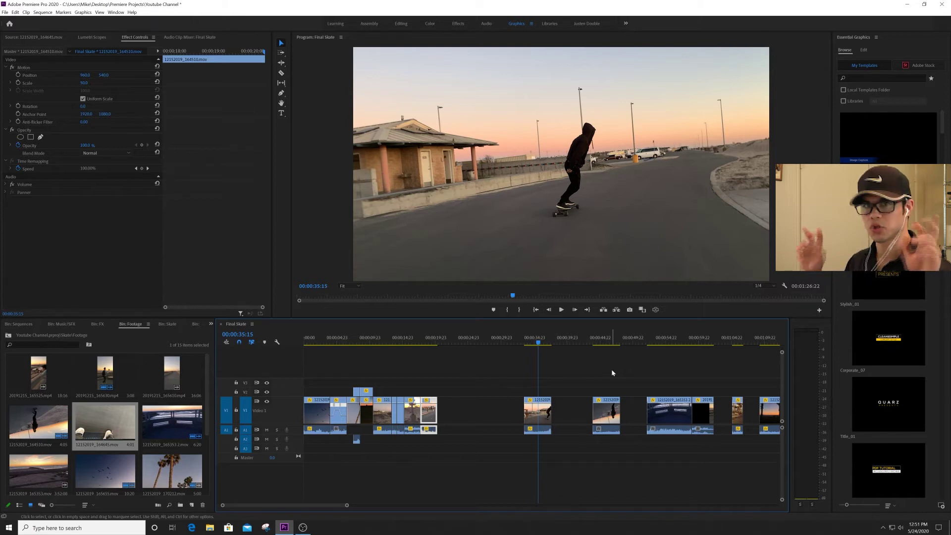
click(532, 339)
key(space)
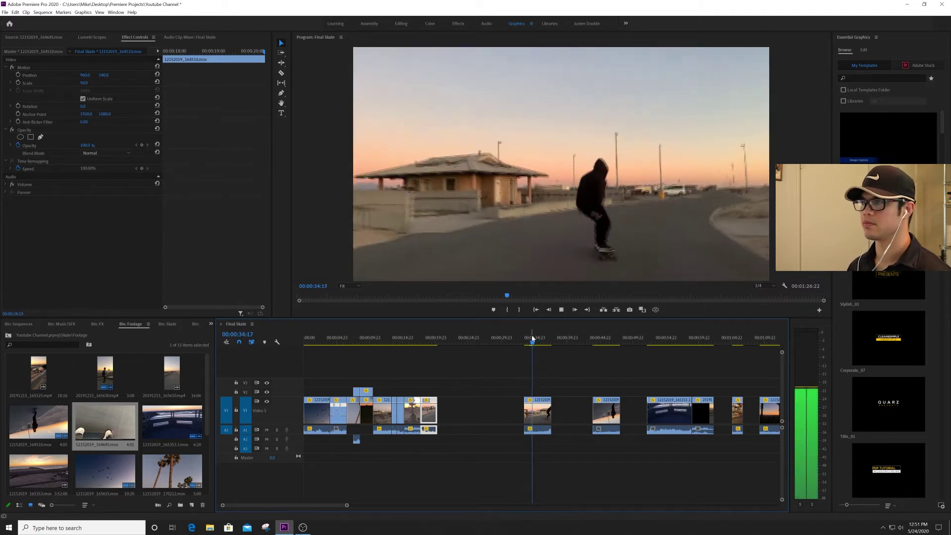
click(601, 339)
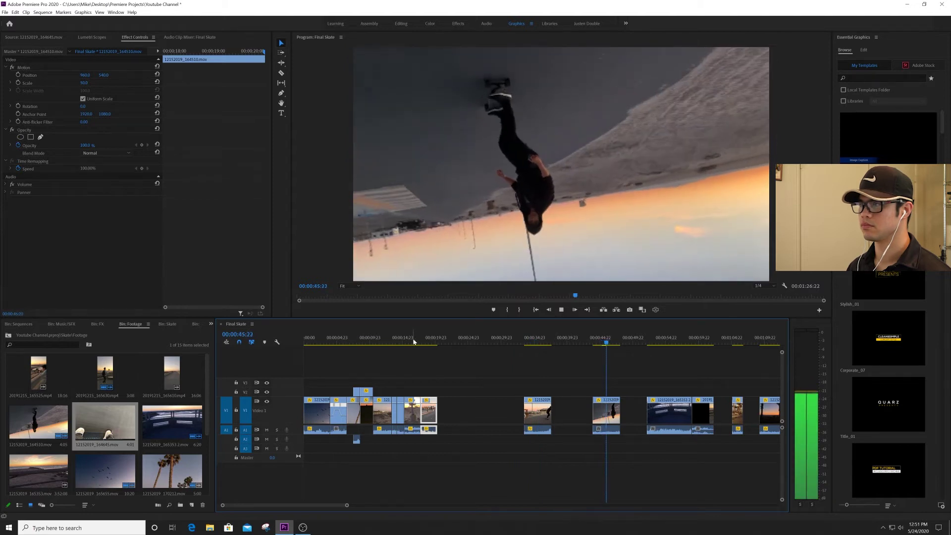
click(429, 340)
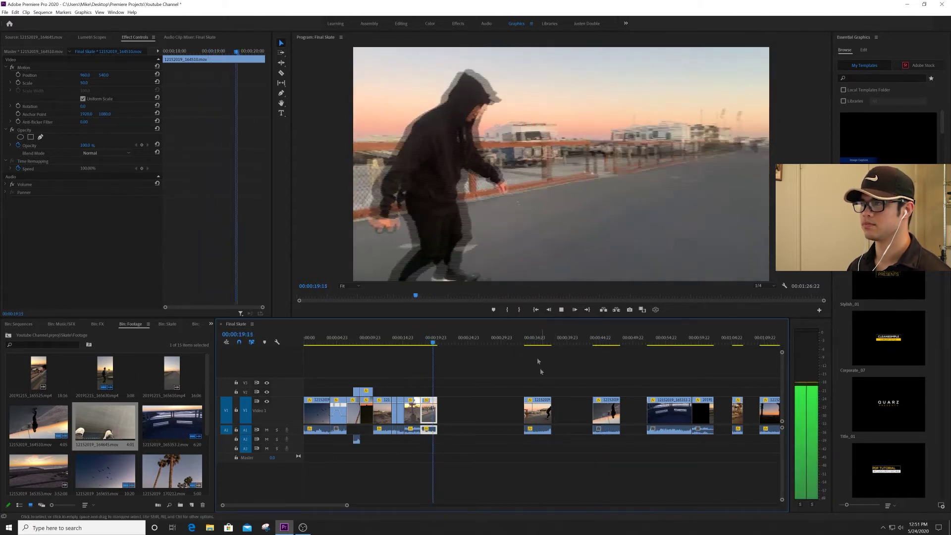
click(544, 341)
click(538, 341)
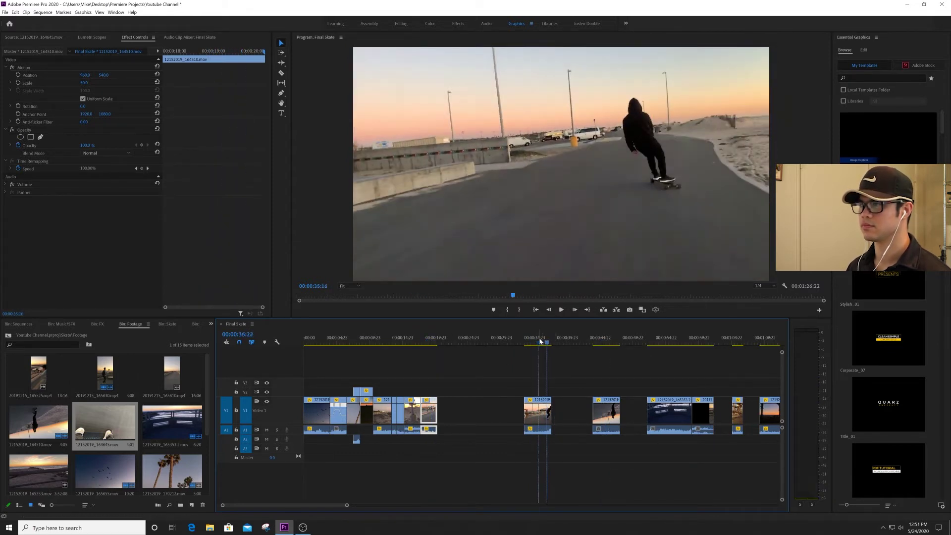
Step: Move the skating clip near 0:35 directly behind the last clip of the montage and play across the join
drag(525, 411, 444, 411)
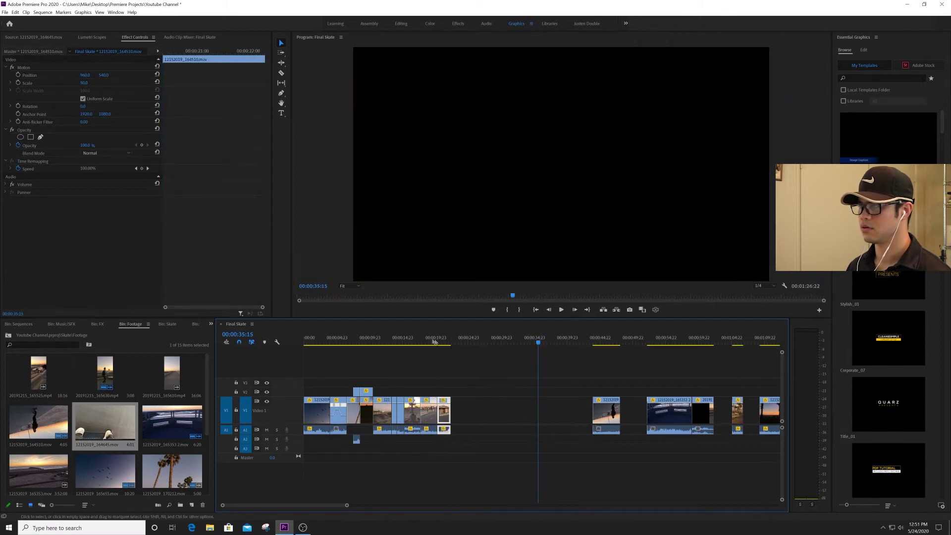
click(434, 342)
key(space)
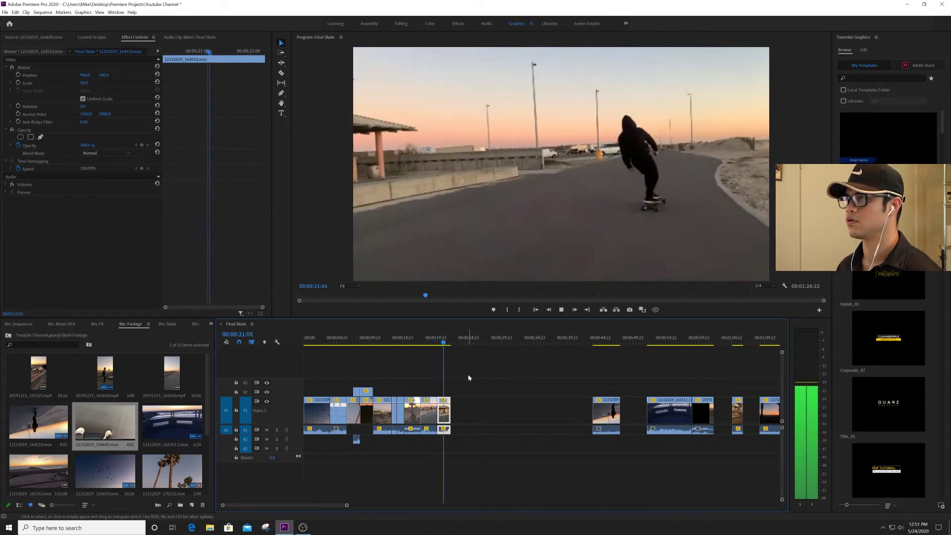
click(435, 342)
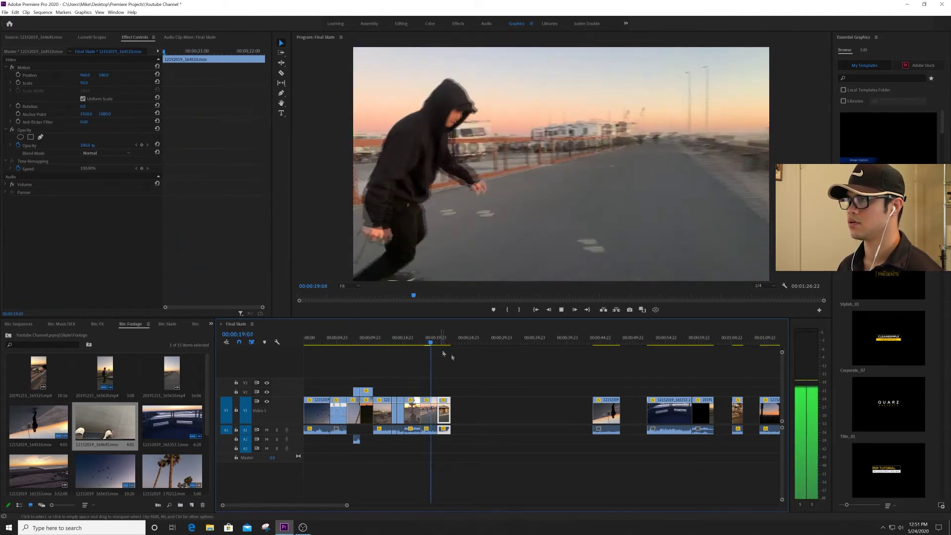
Step: Trim a little off the end of the newly placed skating clip and replay the preceding join
drag(450, 415, 445, 415)
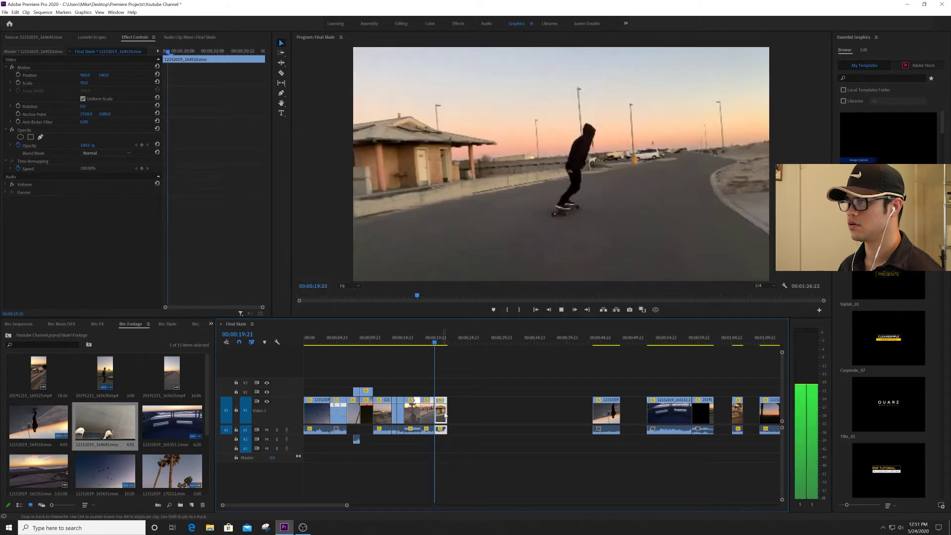
click(432, 339)
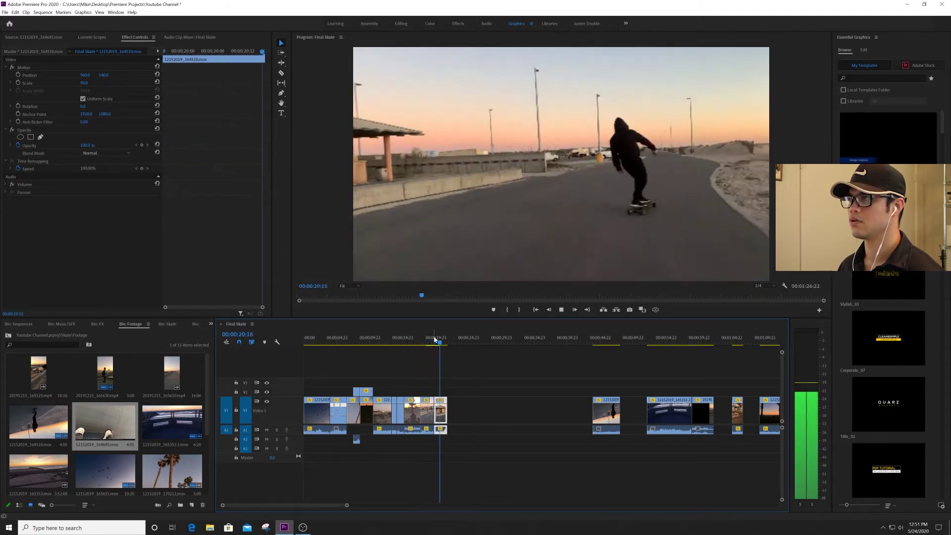
key(space)
click(437, 359)
key(Left)
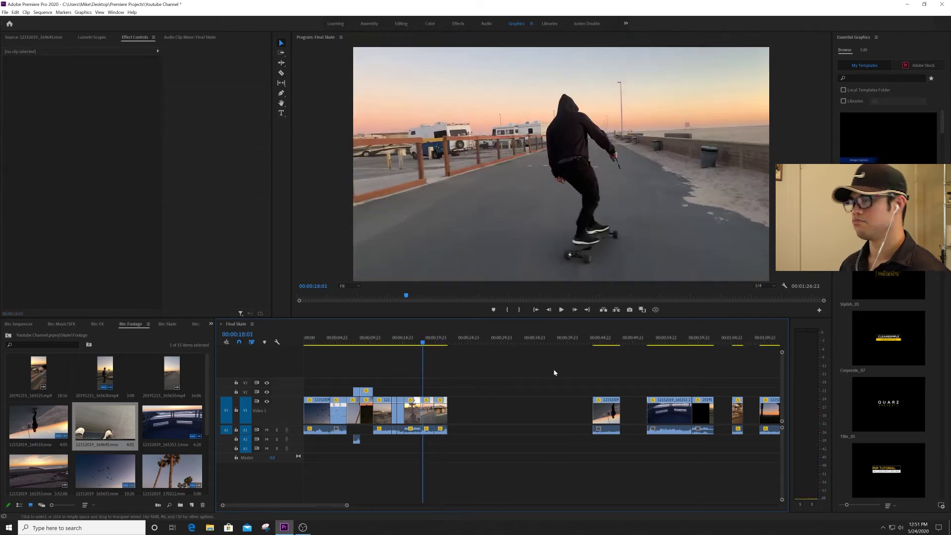
Step: Preview the clips near 0:46 and 0:55, trim the start of the railing sunset clip, and place it behind the last skating clip
click(613, 337)
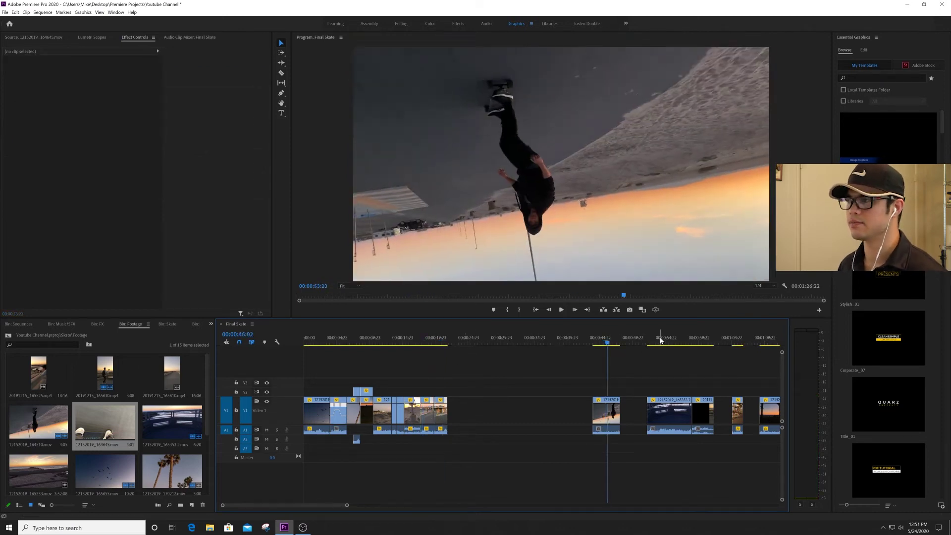
click(660, 339)
key(space)
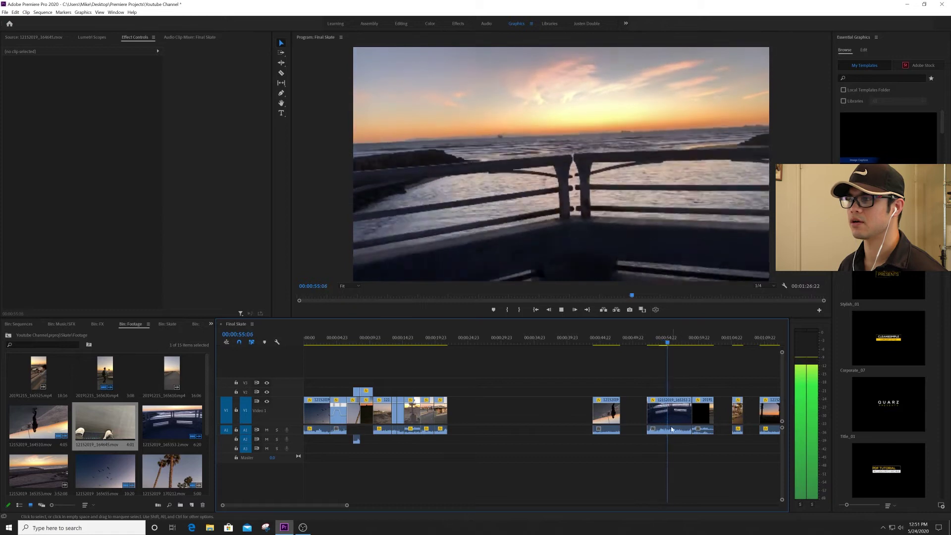
key(space)
drag(649, 416, 674, 415)
drag(683, 415, 457, 415)
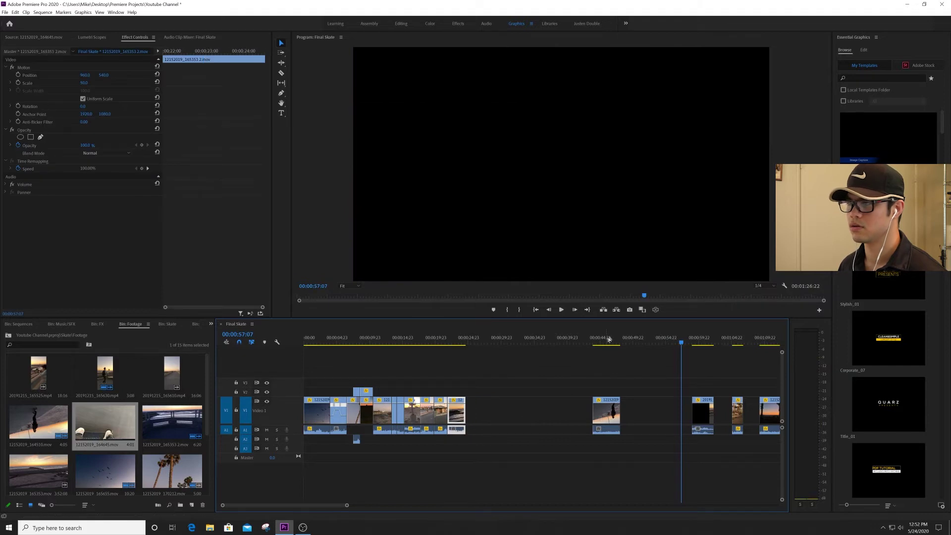
Step: Move the vertical clip of the person with the backpack directly behind the railing sunset clip and play it
click(698, 341)
drag(707, 415, 481, 416)
click(473, 342)
key(space)
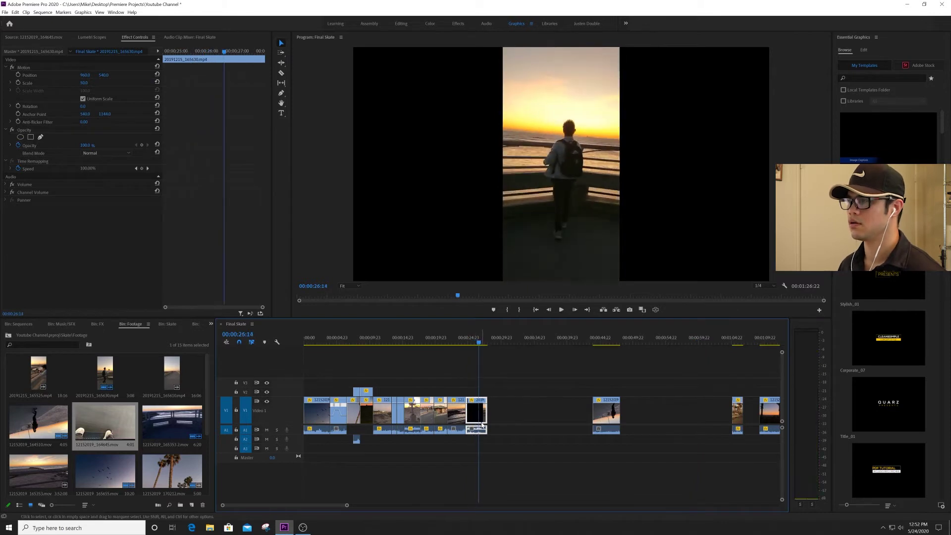
Step: Try enlarging the backpack clip to a scale of 182 and shifting it down in the frame, and play it
drag(84, 83, 174, 83)
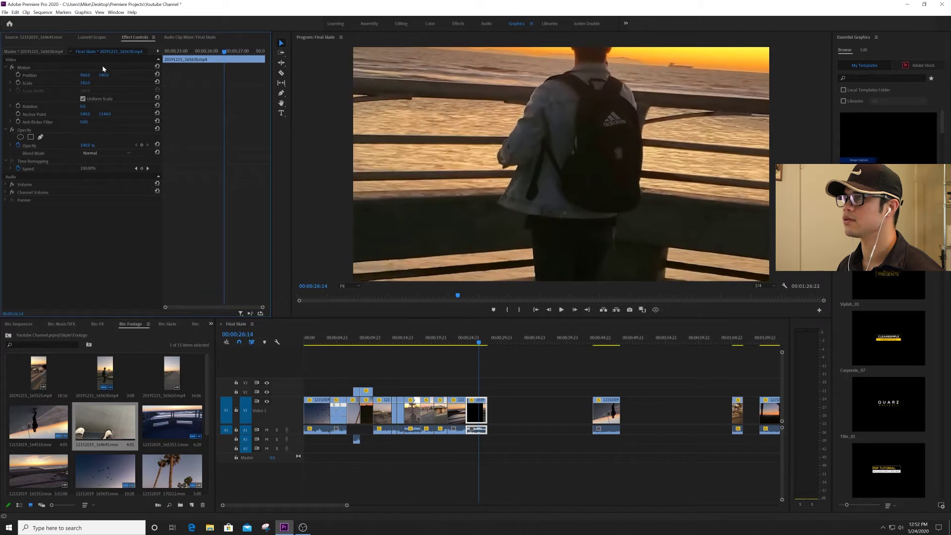
drag(104, 75, 144, 75)
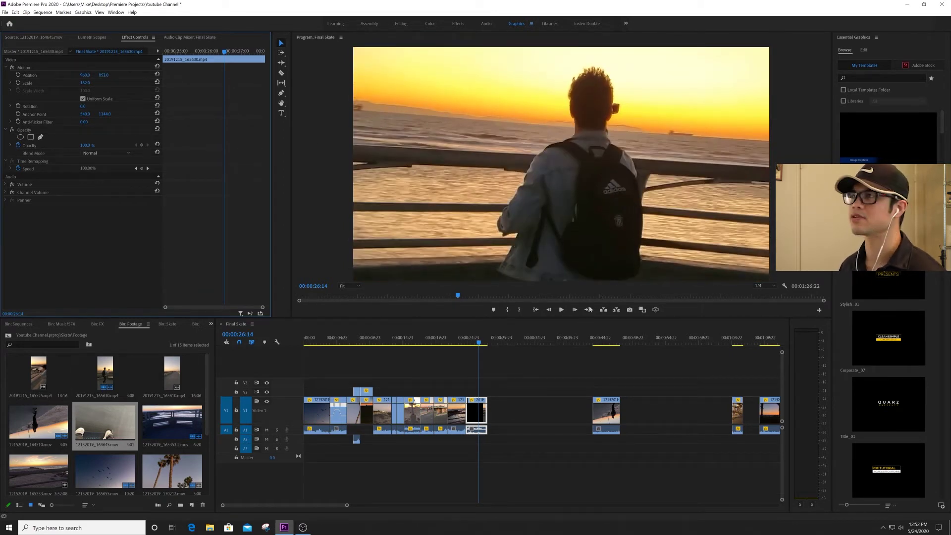
click(464, 339)
key(space)
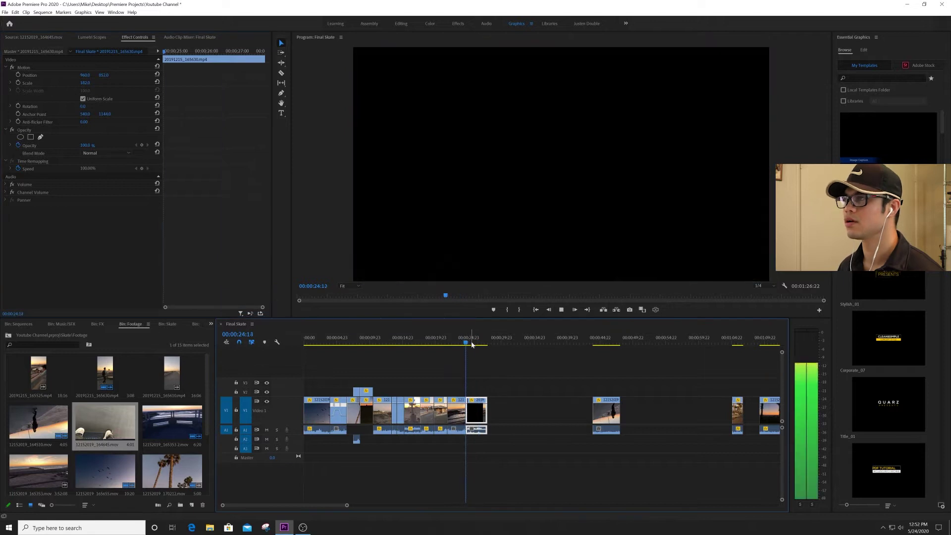
key(space)
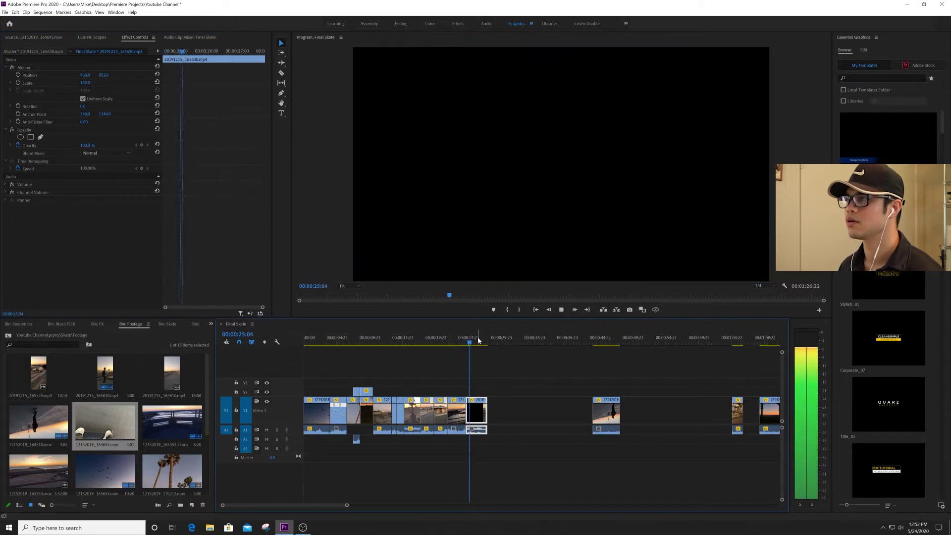
Step: Delete the backpack clip, and undo both the deletion and the preceding reframing
key(space)
key(Delete)
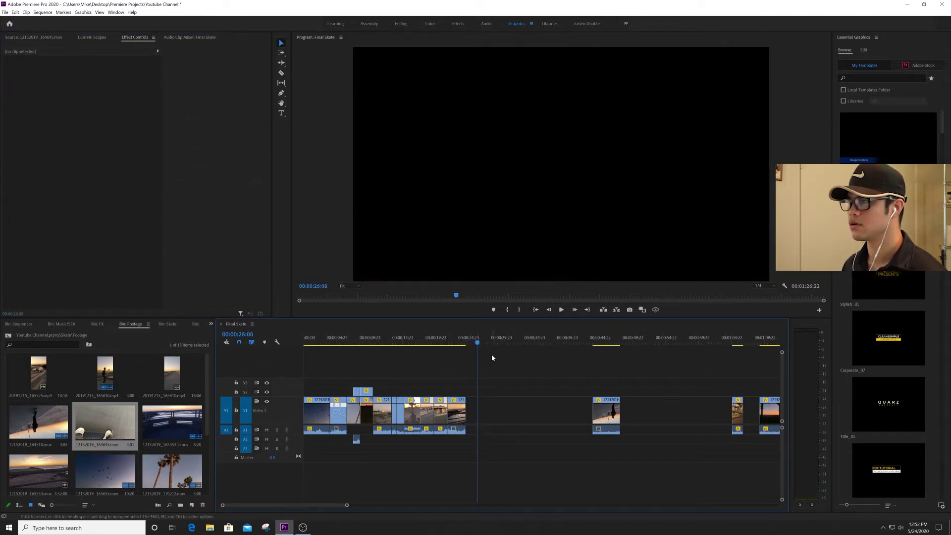
key(ctrl+z)
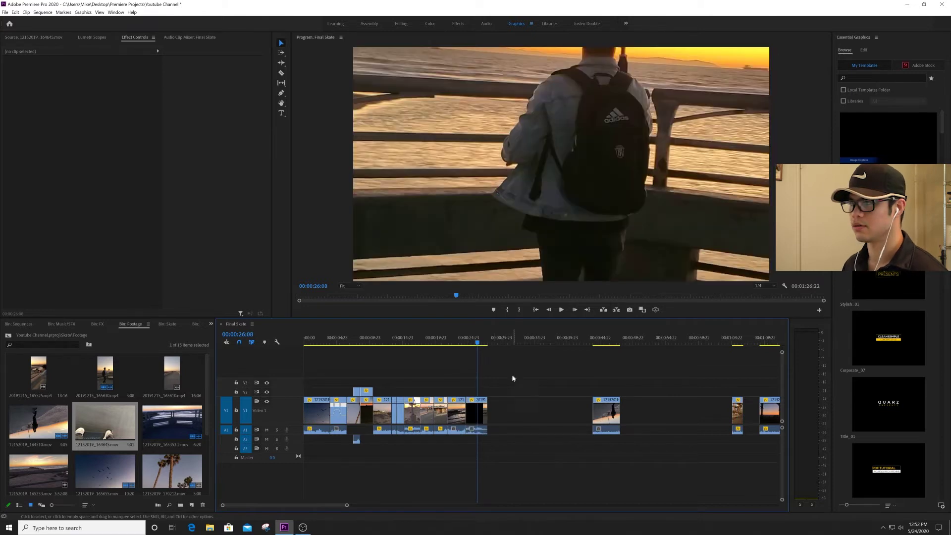
key(ctrl+z)
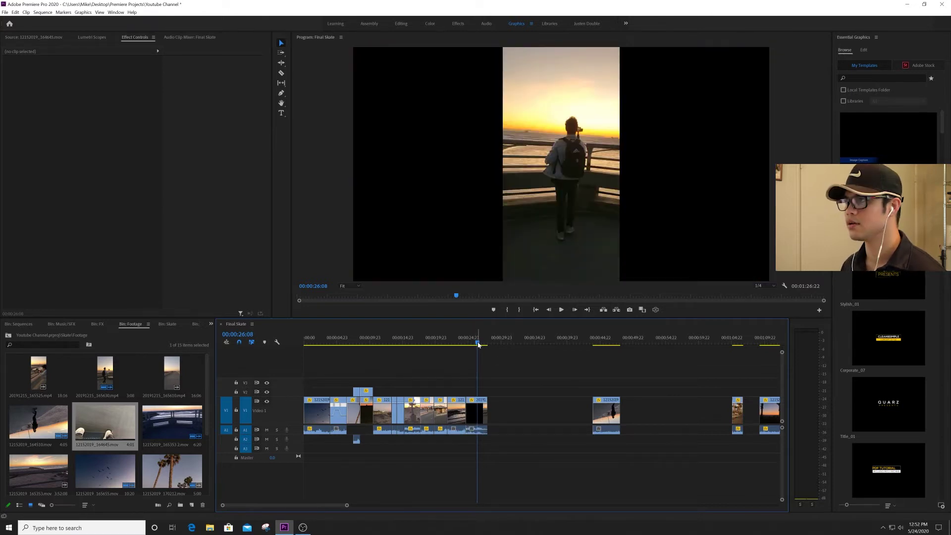
Step: Set the backpack clip's scale to 200 and play it through to its end
click(473, 338)
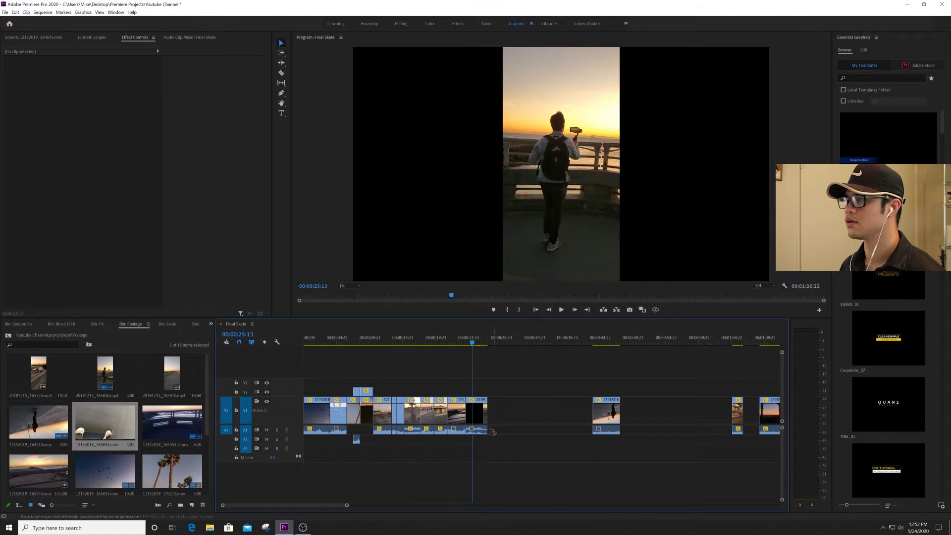
click(475, 420)
click(89, 82)
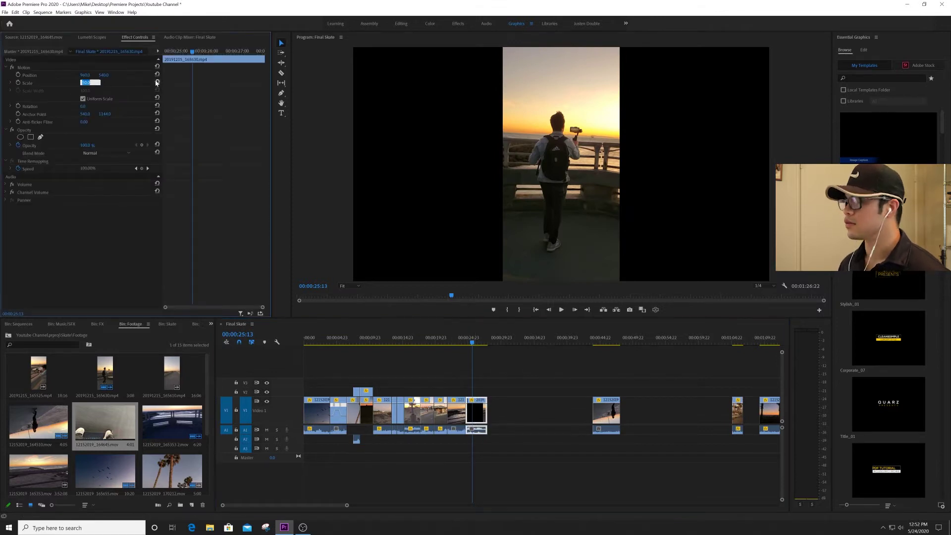
text(200)
key(Return)
key(space)
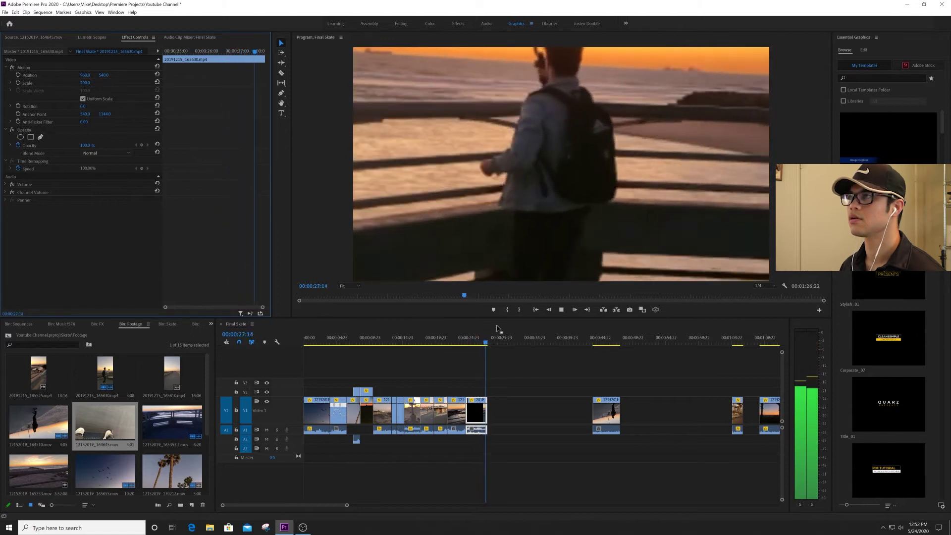
key(space)
Step: Try a scale of 150 on the backpack clip, restore it to 200, and resume playback
click(476, 330)
click(89, 82)
text(150)
key(Return)
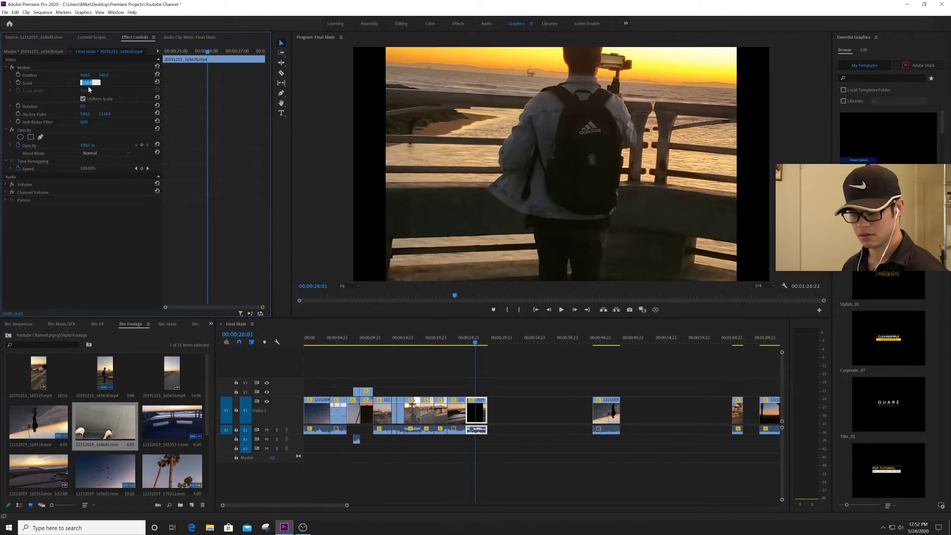
key(Return)
key(space)
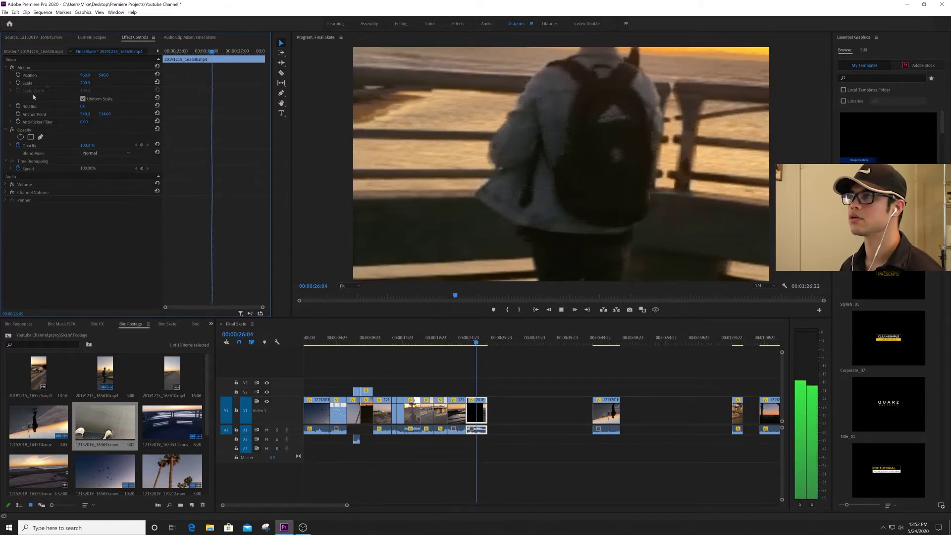
Step: Try shifting the backpack clip down in the frame and replay it from its start
drag(102, 76, 335, 246)
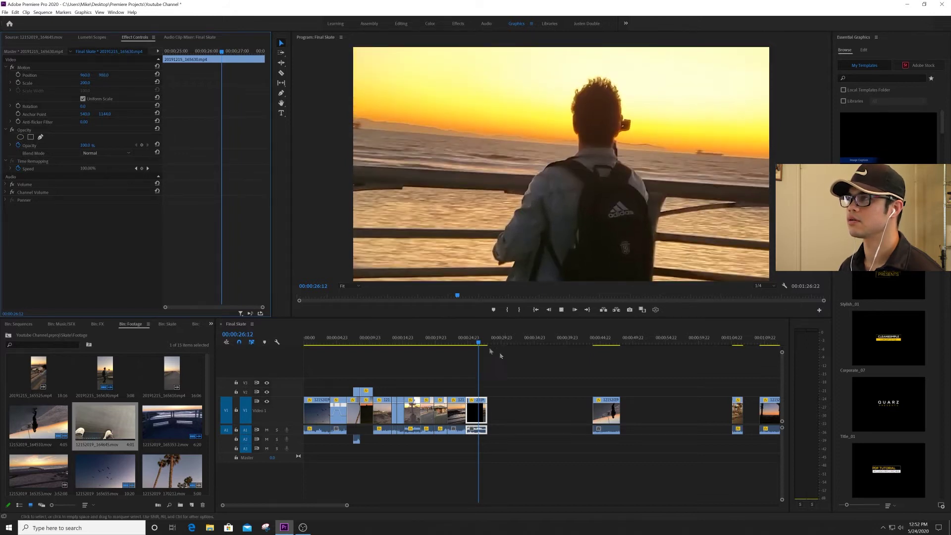
drag(478, 342, 466, 342)
key(space)
key(space)
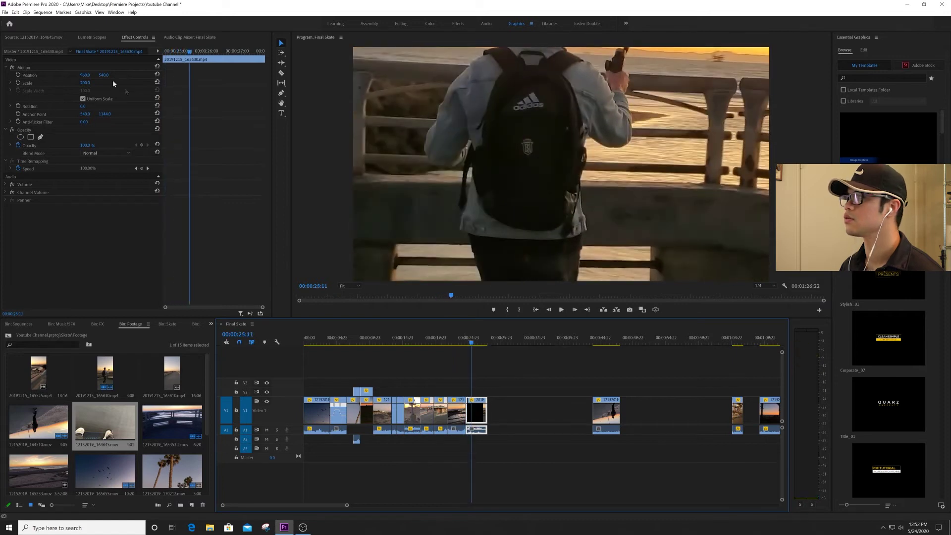
Step: Set the backpack clip's vertical position to 1040 and play across its join with the railing sunset clip
drag(105, 76, 347, 76)
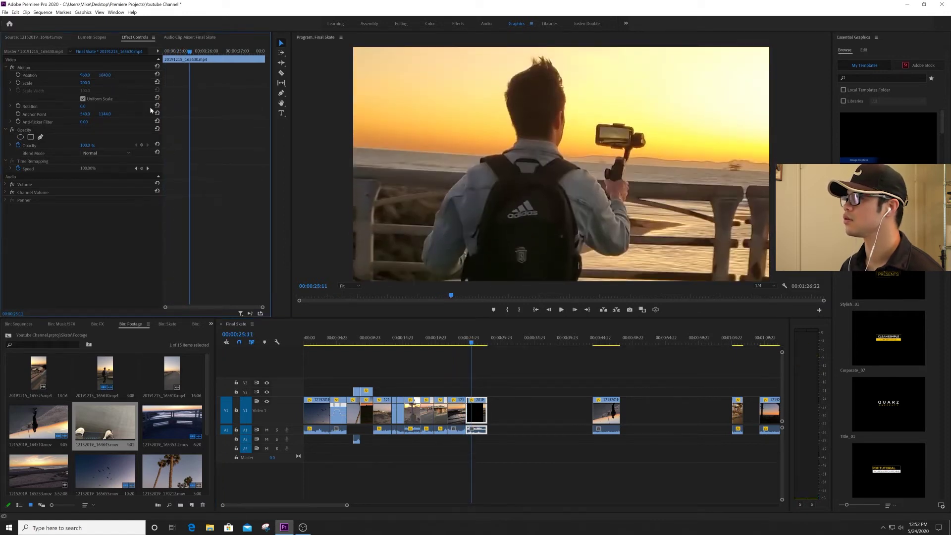
drag(102, 75, 104, 77)
text(1040)
key(Return)
key(space)
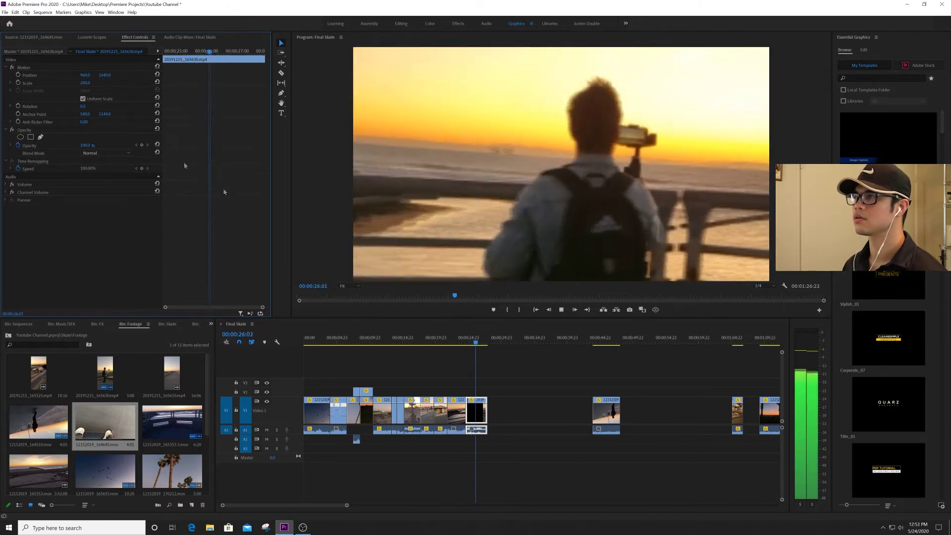
click(461, 340)
key(space)
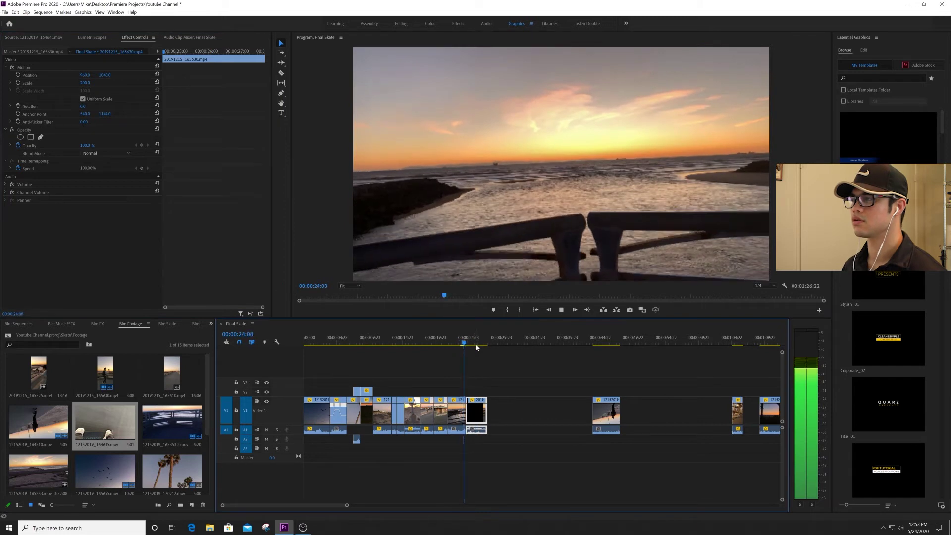
Step: Move the railing sunset clip directly behind the backpack clip and play both in the new order
key(space)
click(457, 417)
drag(456, 417, 498, 415)
key(space)
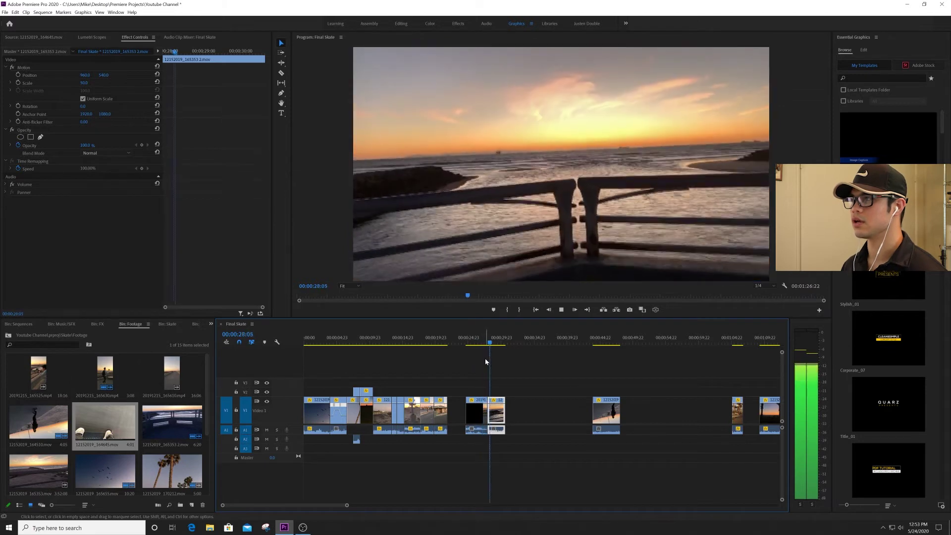
click(441, 338)
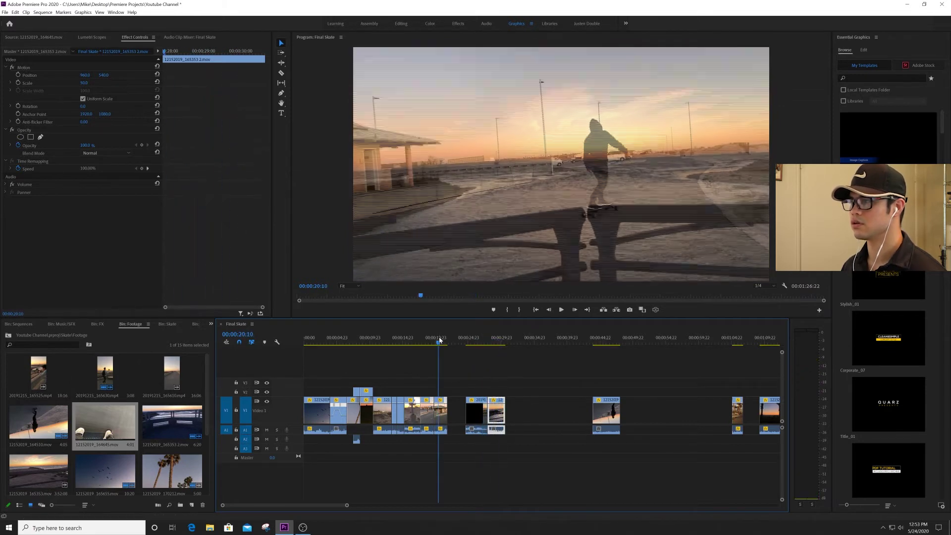
click(478, 341)
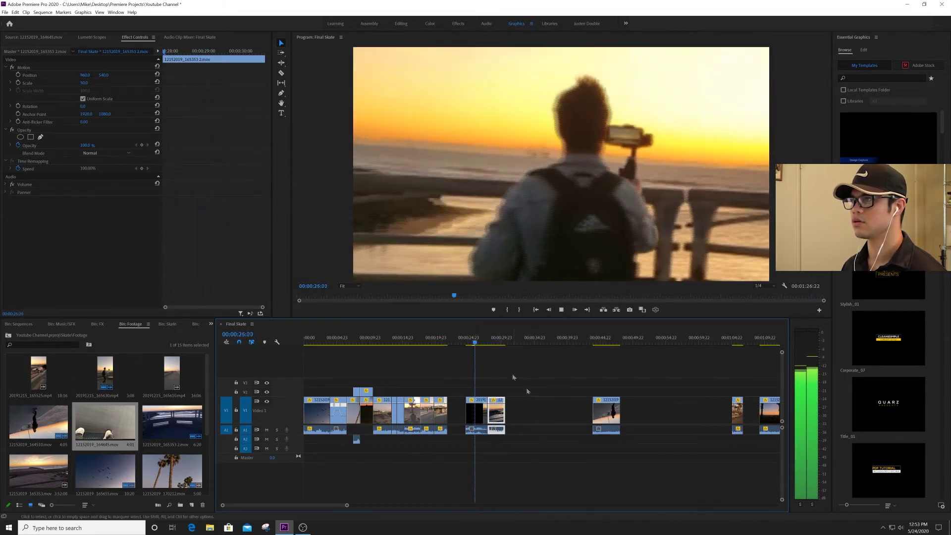
key(space)
Step: Play through the railing sunset clip and set its rotation to 2 degrees to level the horizon
key(space)
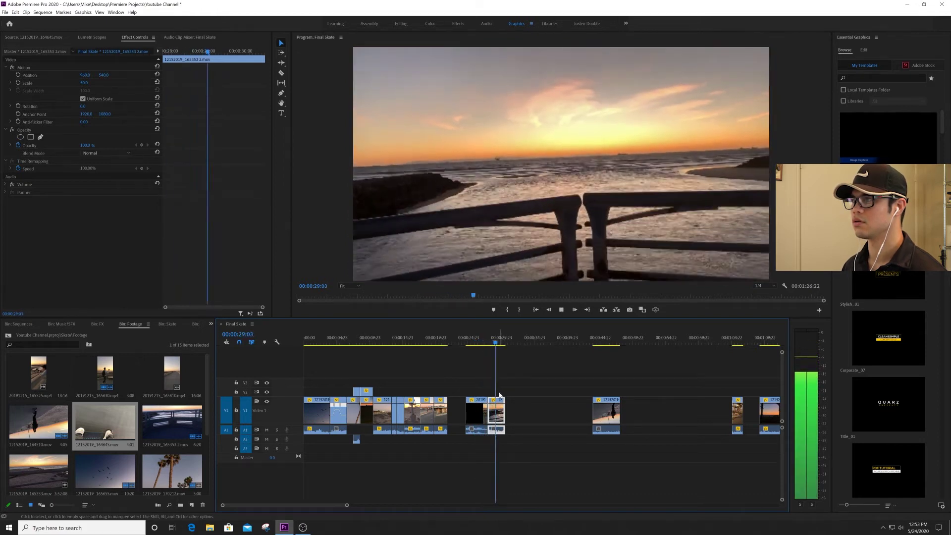
key(space)
key(j)
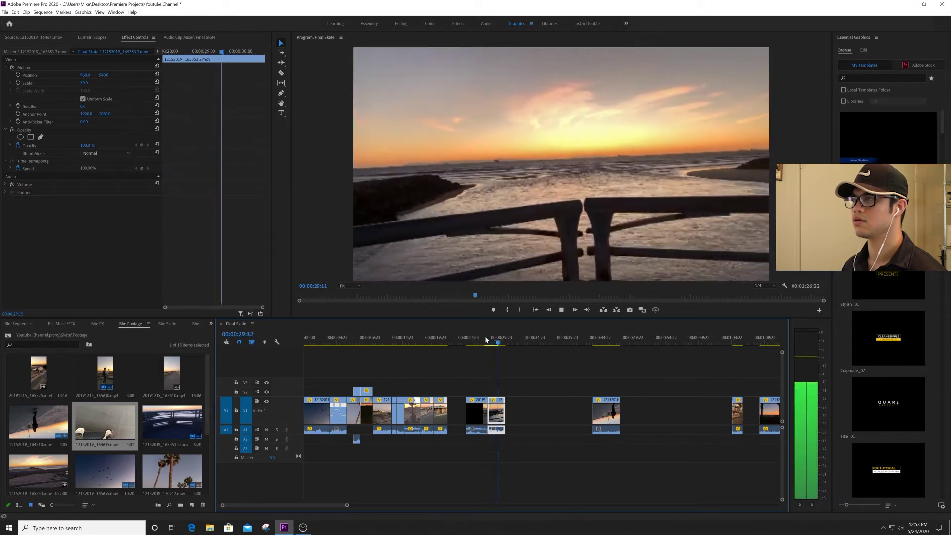
key(space)
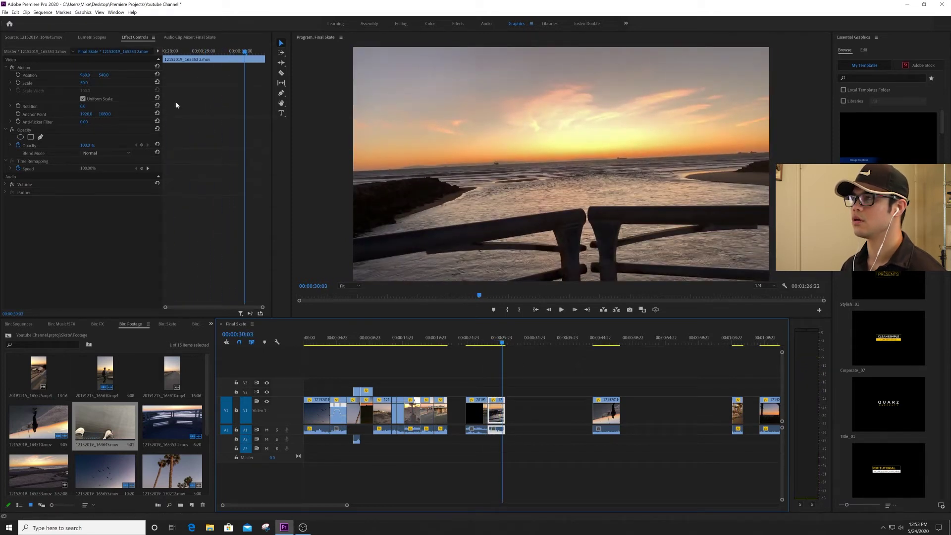
click(84, 106)
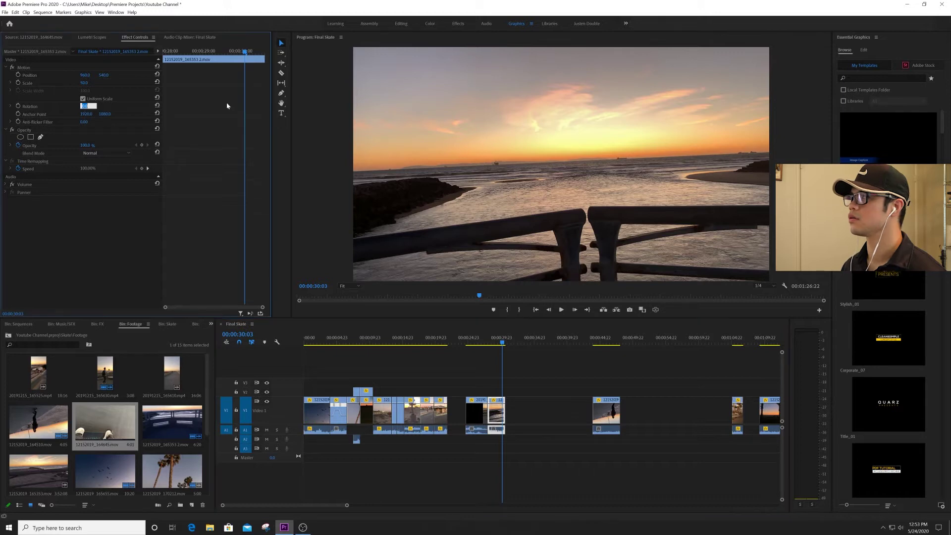
text(2)
key(Return)
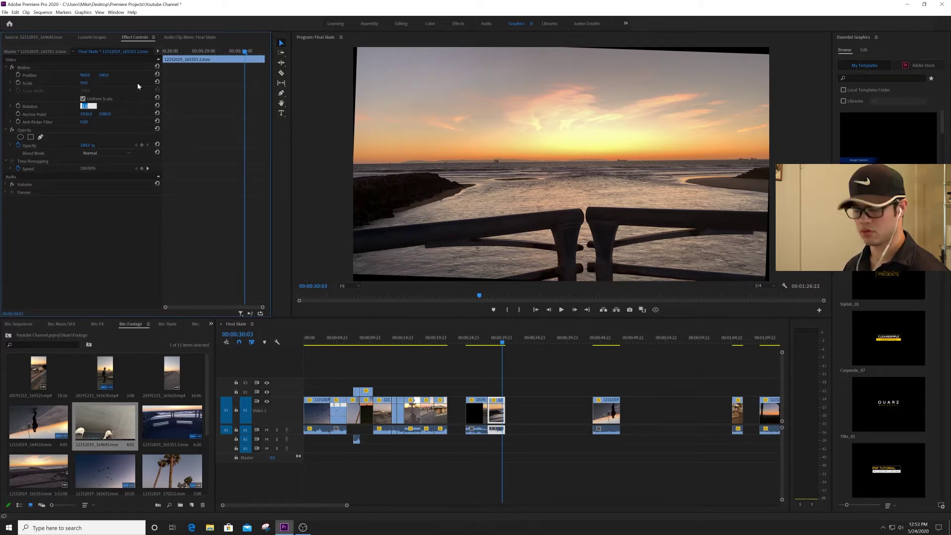
Step: Set the railing sunset clip's rotation to 2.5 degrees and scale to 55, and replay it from the backpack clip
text(.5)
key(Return)
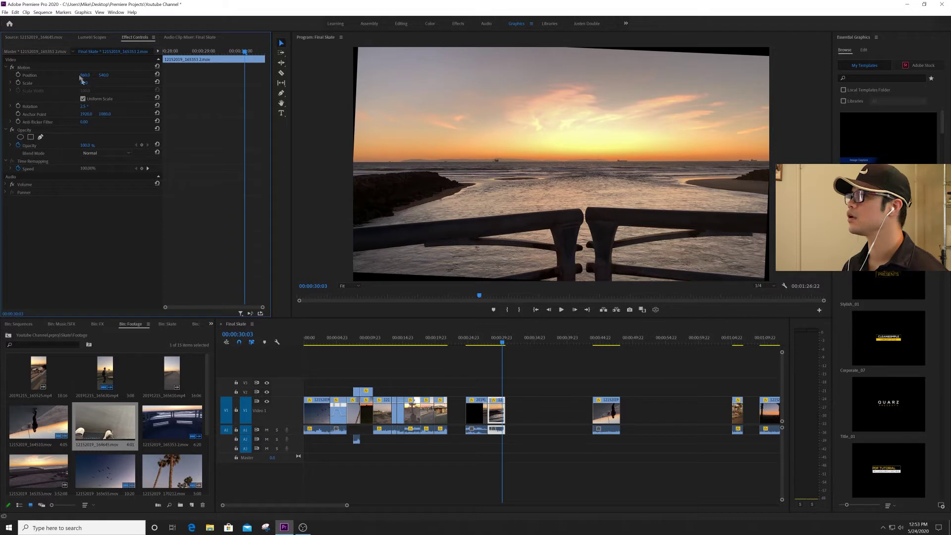
text(55)
key(Return)
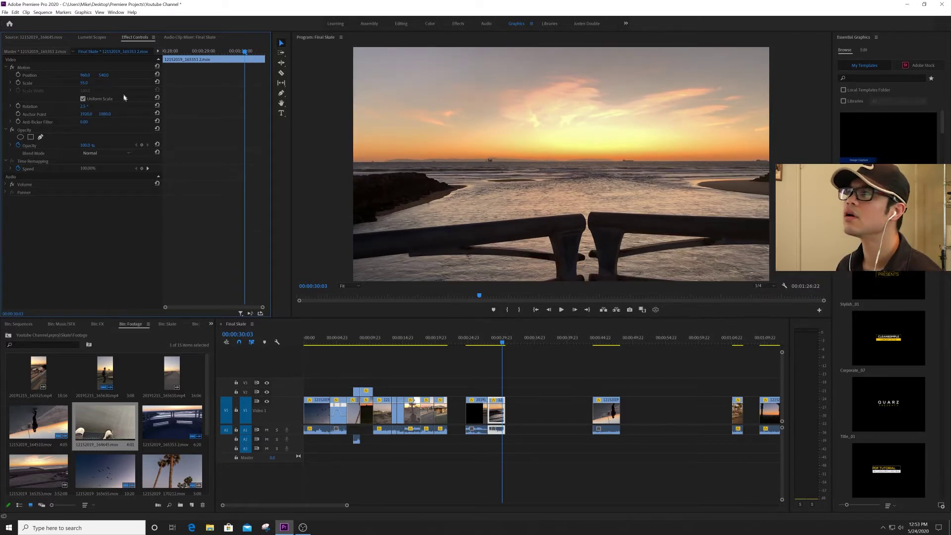
key(space)
click(491, 341)
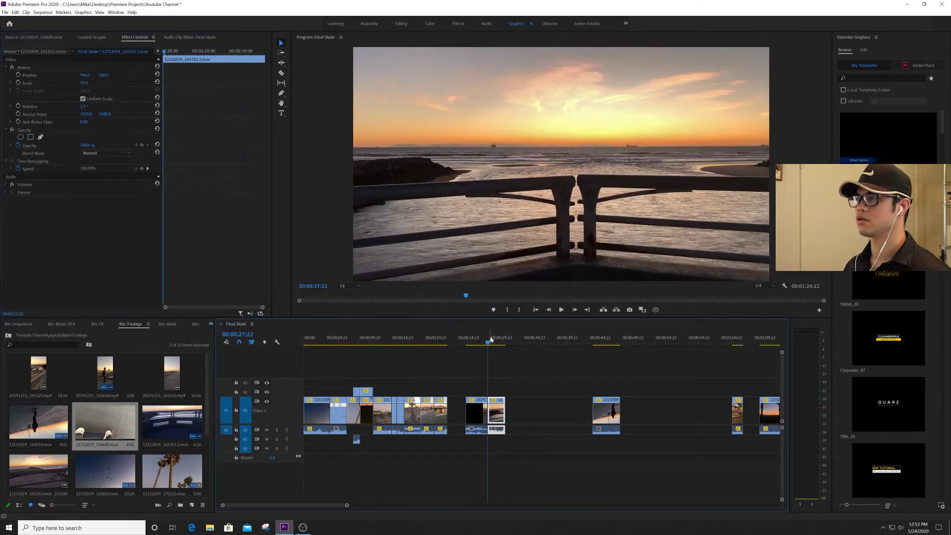
click(473, 339)
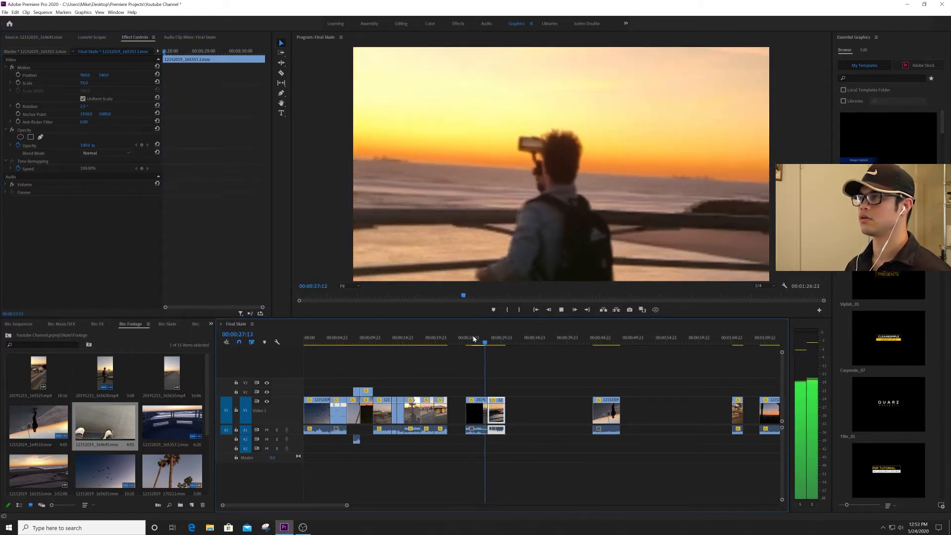
key(space)
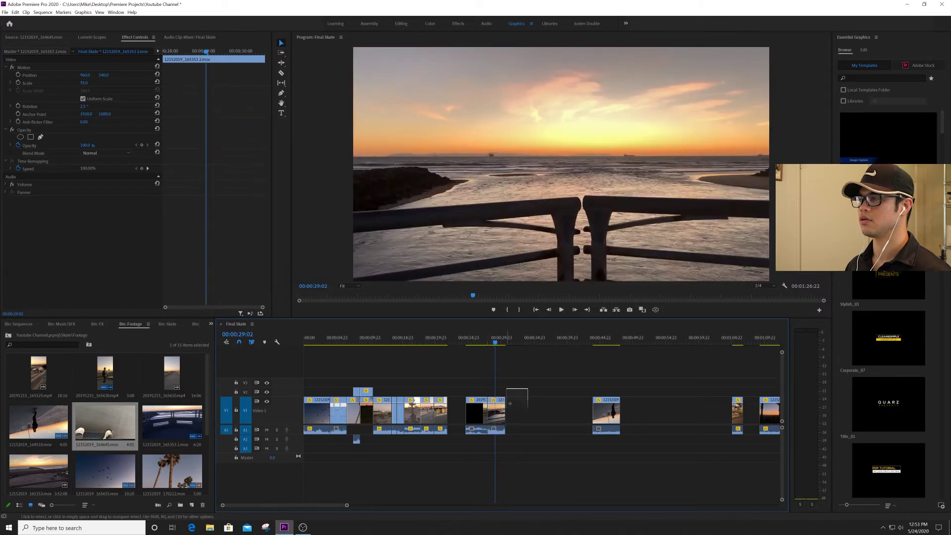
Step: Move the backpack and railing sunset clips together directly behind the preceding skateboarding clips to close the gap
drag(528, 388, 485, 440)
drag(441, 342, 473, 340)
drag(529, 380, 464, 416)
key(ctrl+z)
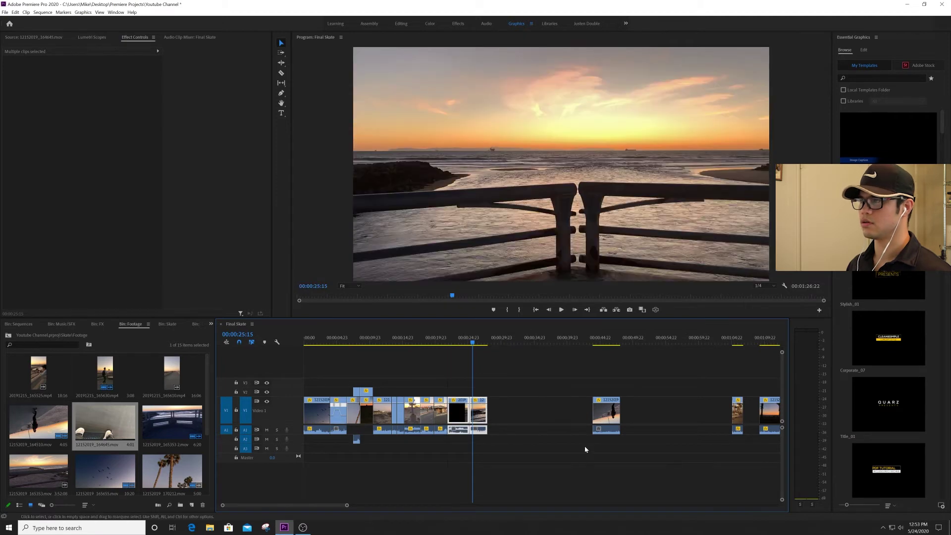
Step: Review the remaining skateboarding and sunset clips spaced out further along the Final Skate sequence
click(601, 347)
click(736, 339)
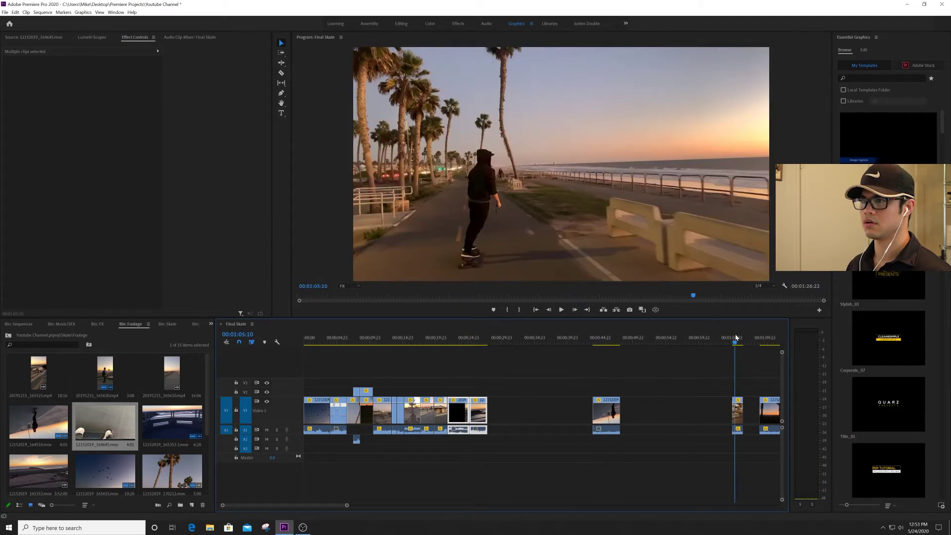
key(space)
drag(346, 505, 377, 506)
click(643, 343)
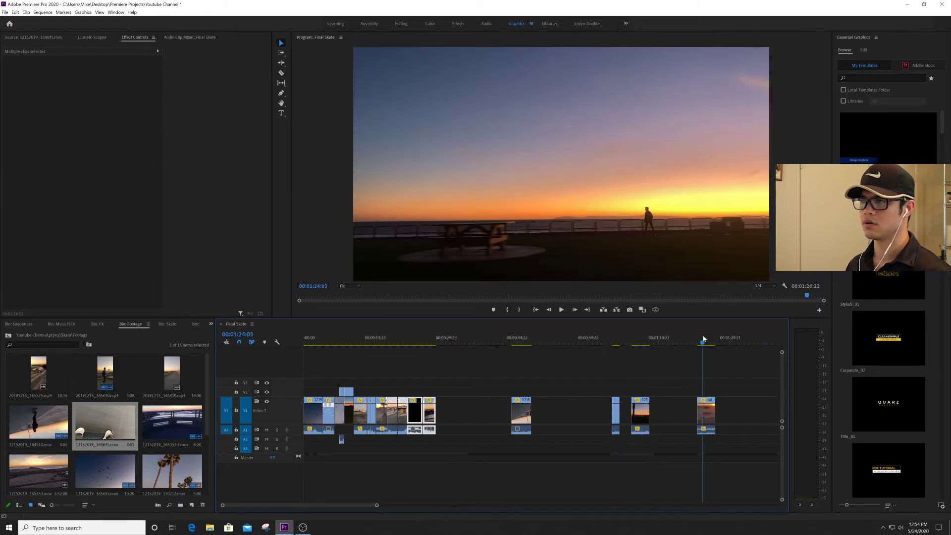
click(704, 339)
drag(377, 506, 418, 505)
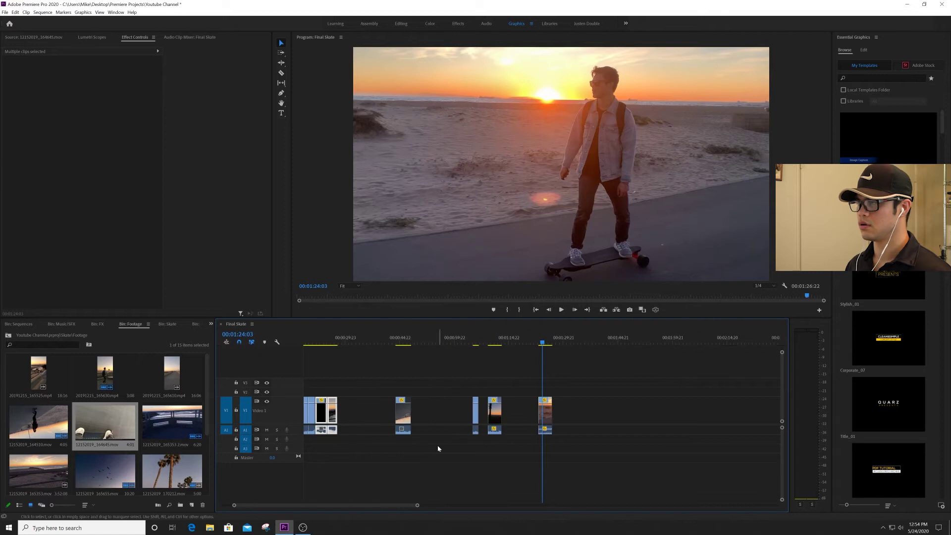
click(388, 400)
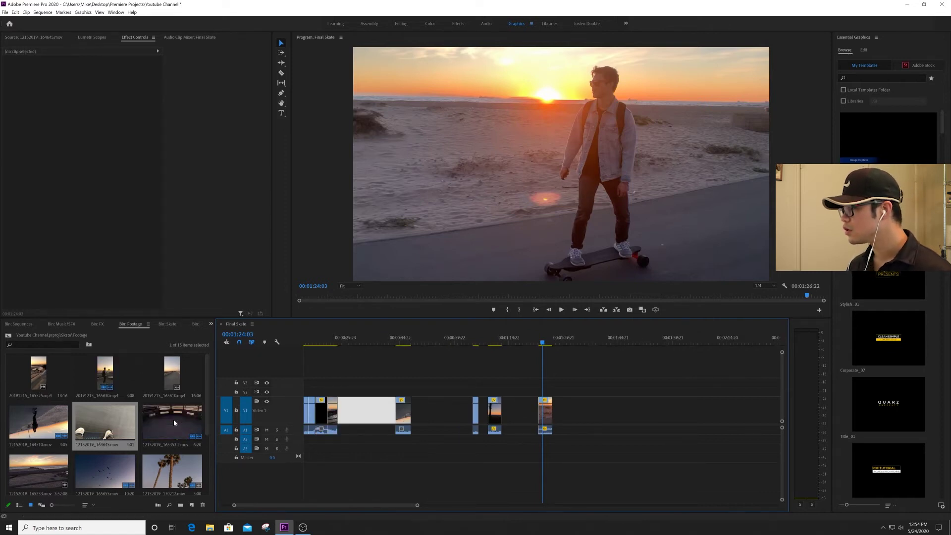
Step: Open the source footage 12152019_165353.mov and scan through it for a usable shot of the beach and railing
scroll(78, 408, down, 2)
click(48, 422)
double_click(47, 422)
key(space)
click(221, 296)
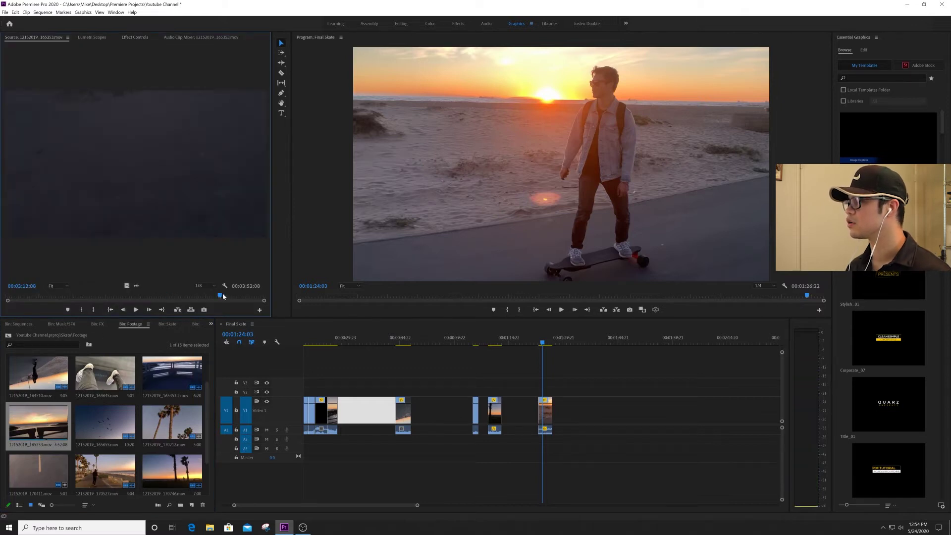
click(57, 296)
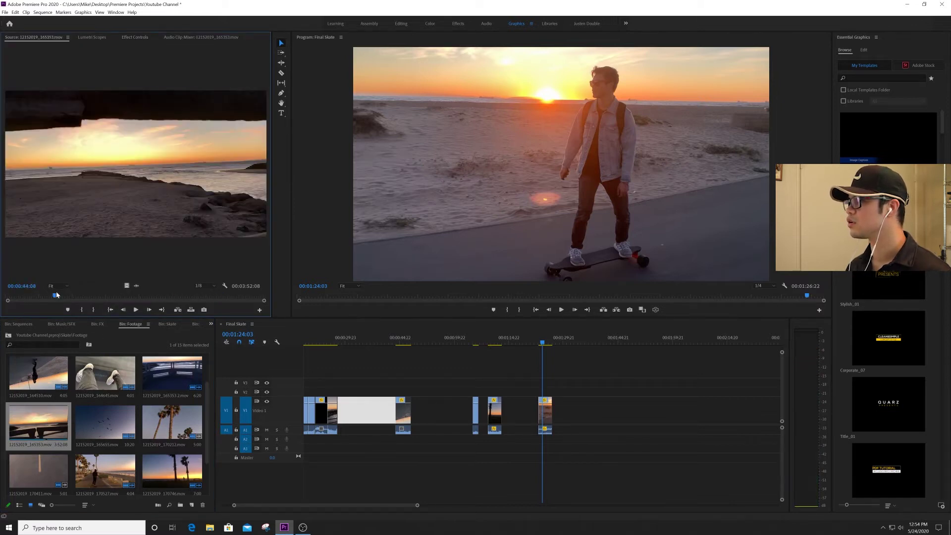
click(61, 297)
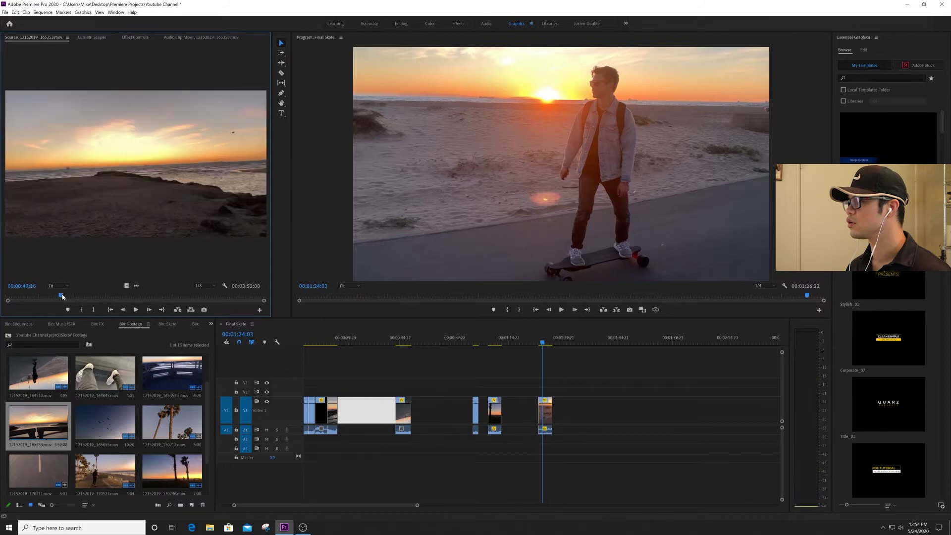
drag(65, 296, 61, 297)
key(space)
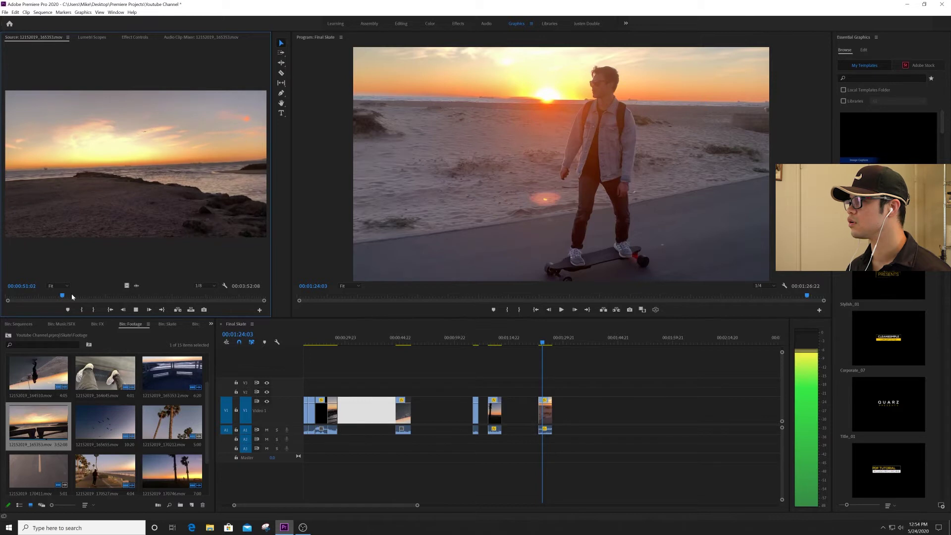
click(77, 296)
drag(77, 296, 63, 296)
key(space)
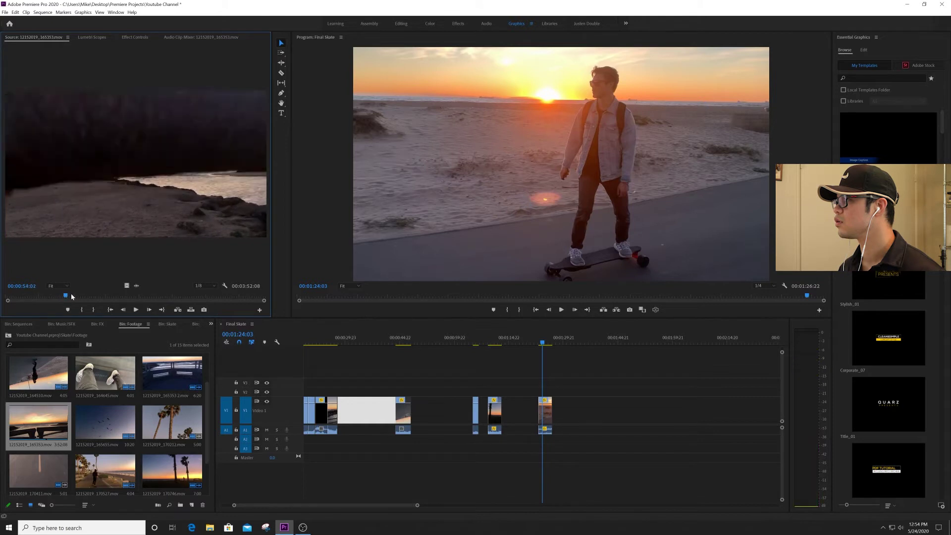
click(83, 296)
drag(105, 296, 118, 296)
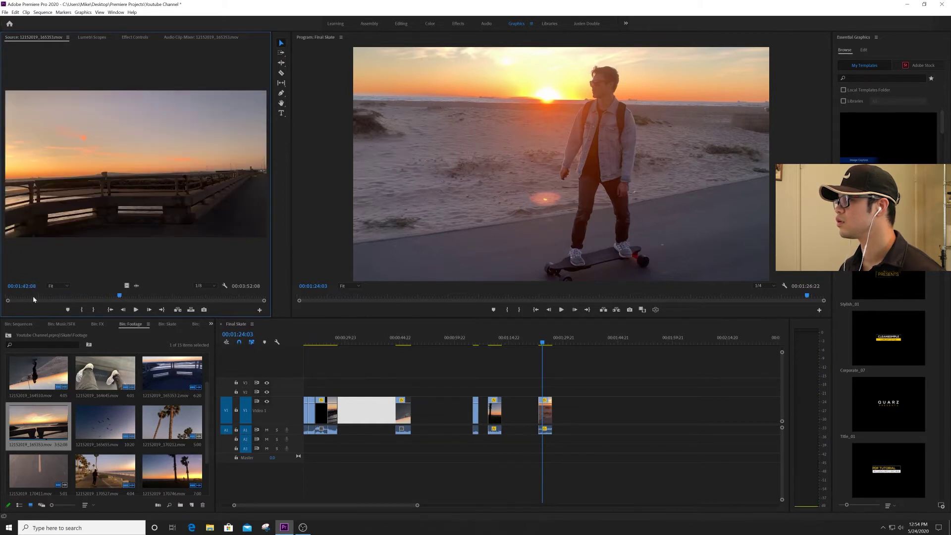
Step: Play the source footage around 31 seconds and mark an 8:09 section of the beach seen through the railing
key(space)
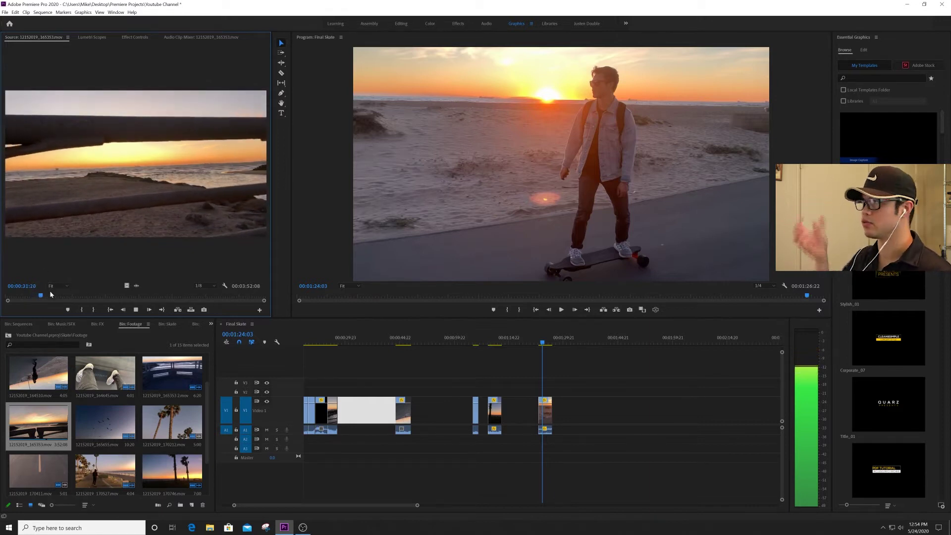
key(space)
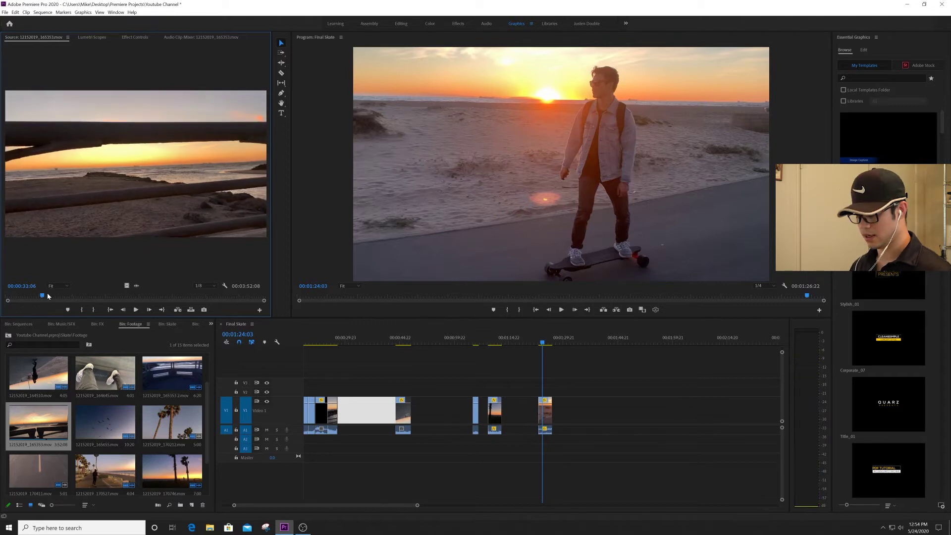
drag(38, 297, 37, 295)
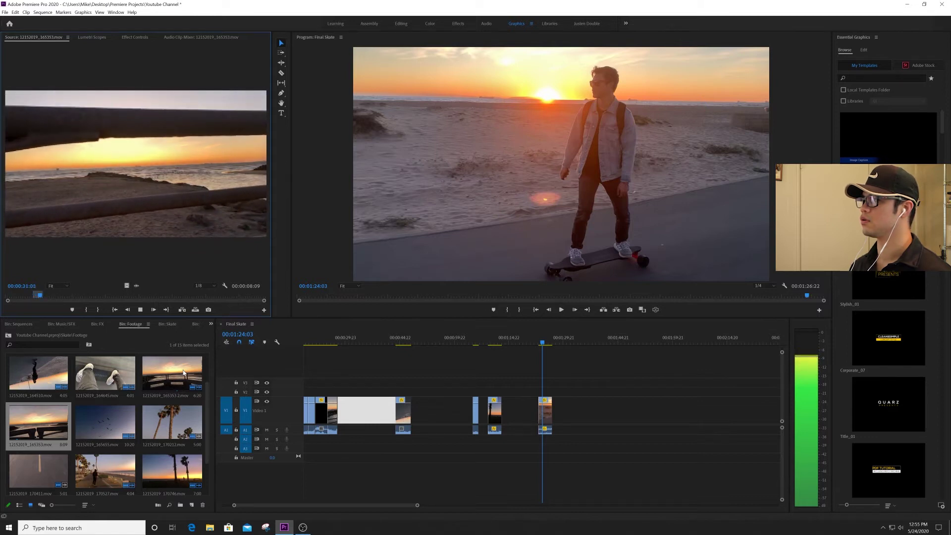
key(space)
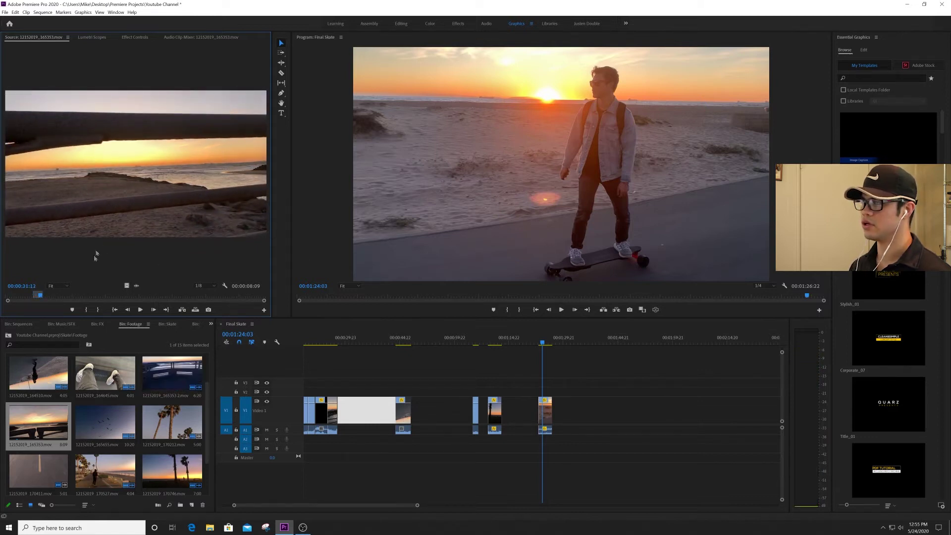
Step: Place the marked beach-through-railing section in the empty stretch of the sequence at 00:00:52:12 and delete its audio
drag(150, 290, 422, 413)
click(428, 342)
key(ctrl+z)
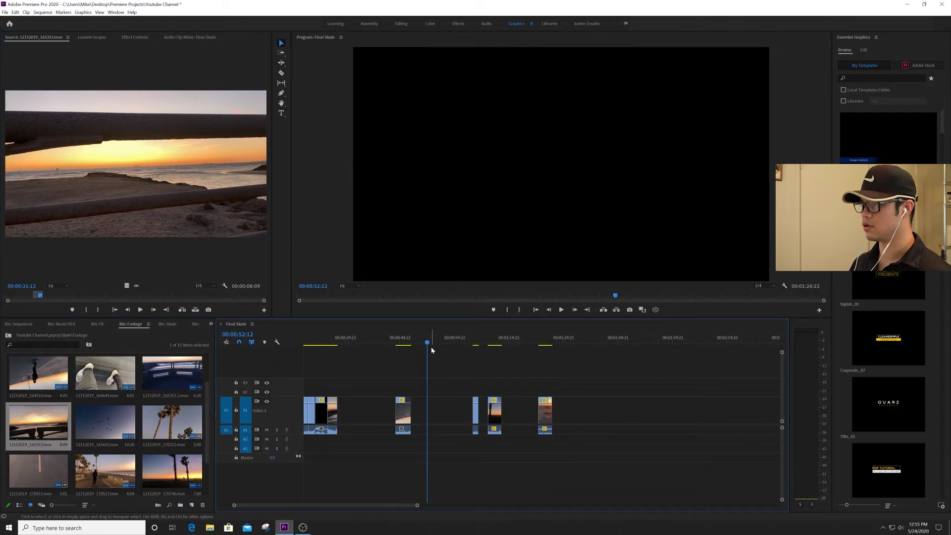
drag(112, 221, 425, 415)
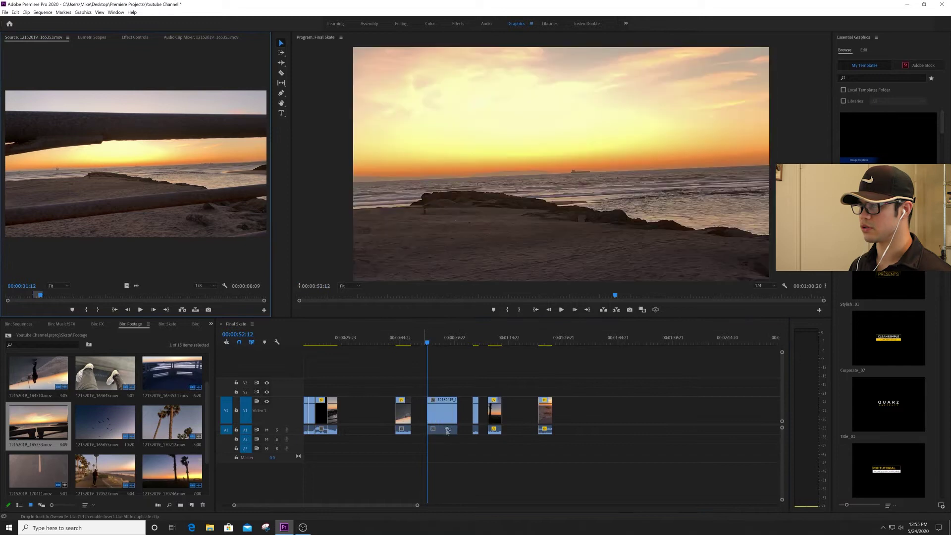
alt+click(444, 432)
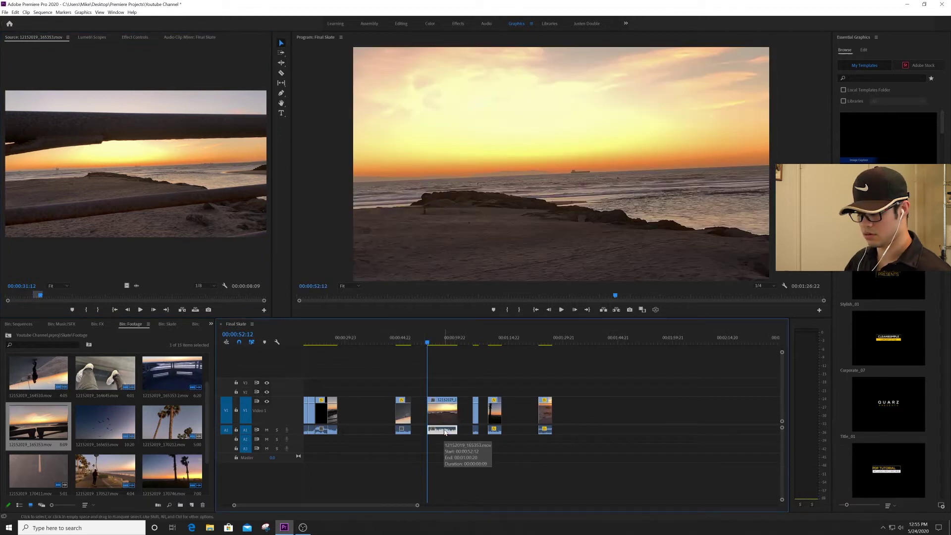
key(Delete)
Step: Set the scale of the new beach-through-railing clip to 50
click(441, 352)
click(447, 419)
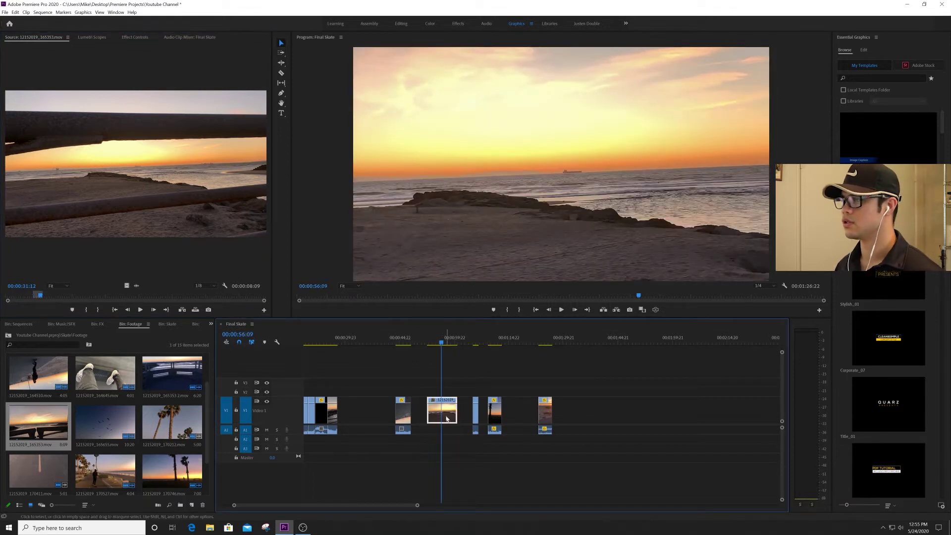
click(139, 38)
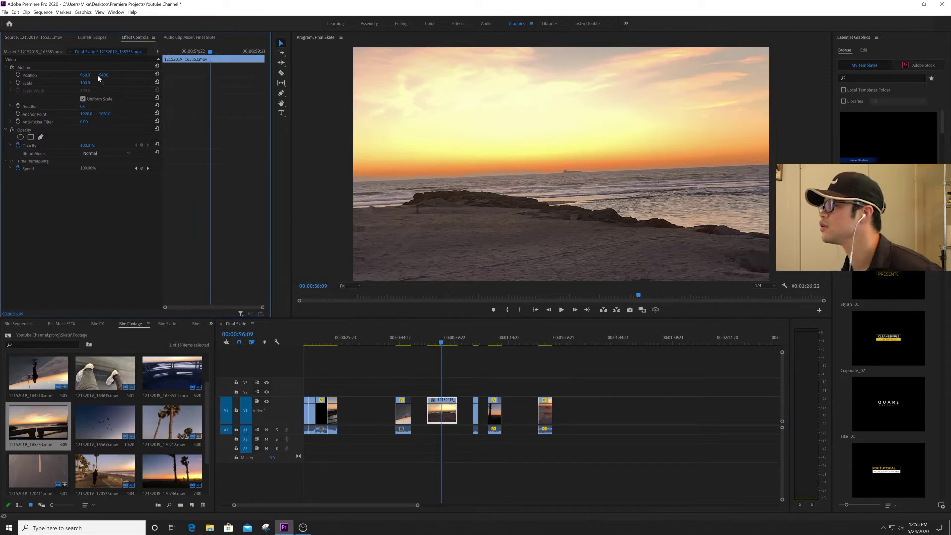
text(5)
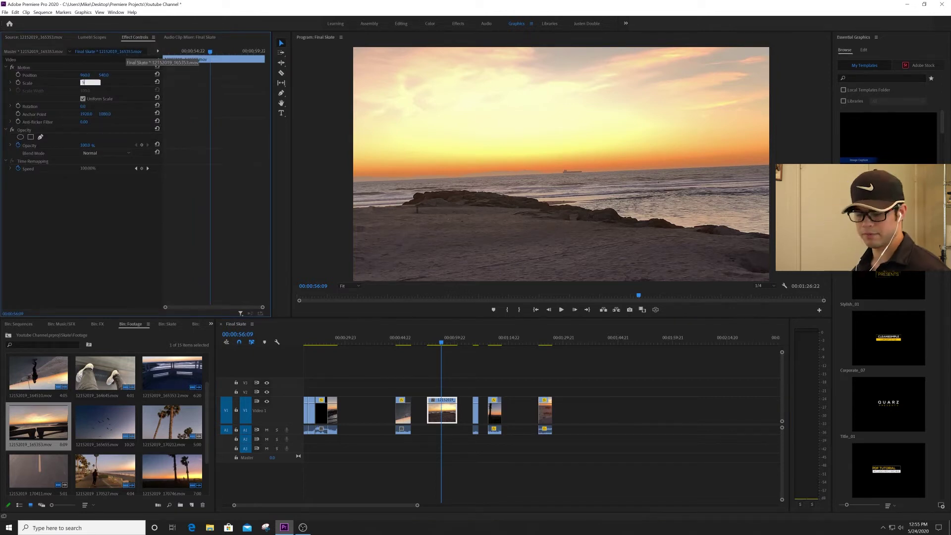
text(0)
key(Return)
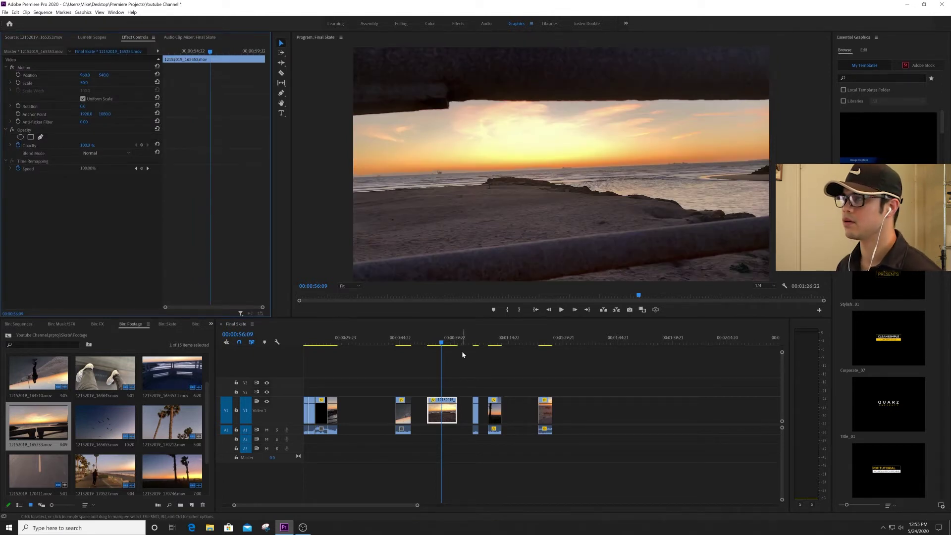
Step: Play the beach-through-railing clip and trim its end back to 00:00:58:23
key(space)
key(space)
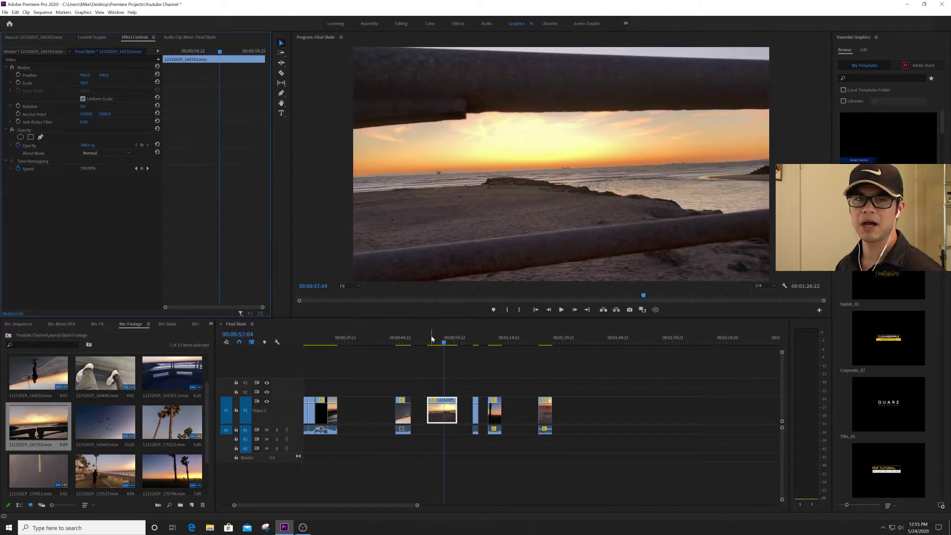
key(space)
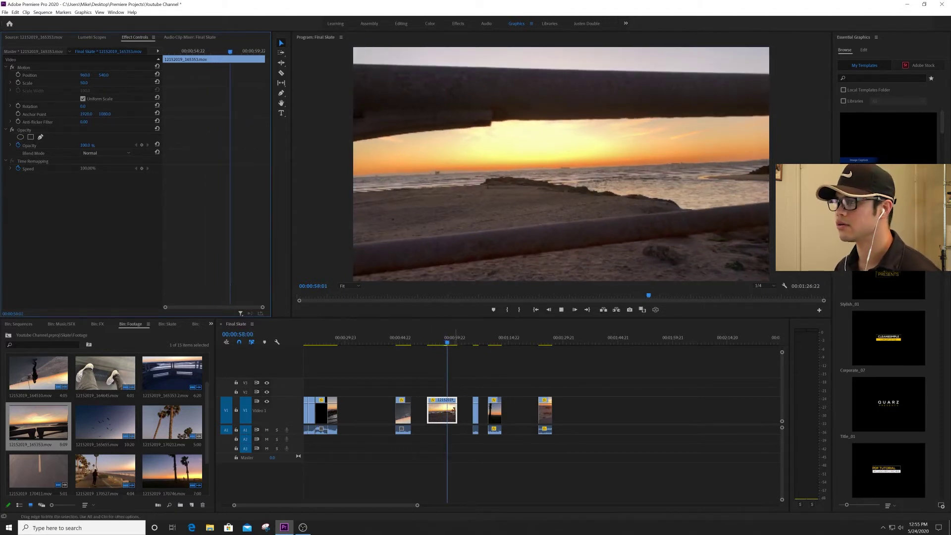
drag(460, 416, 451, 416)
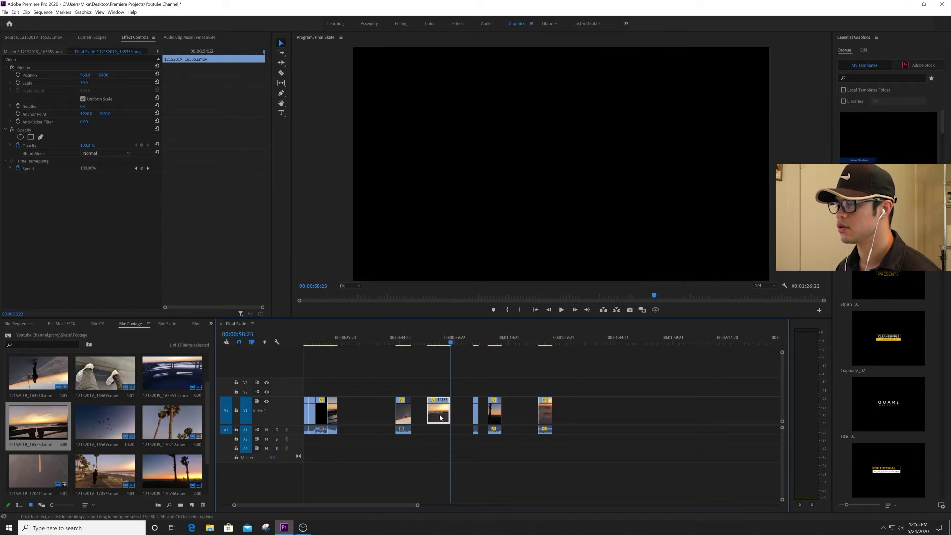
Step: Replay the join between the backpack clip and the railing sunset clip
click(334, 340)
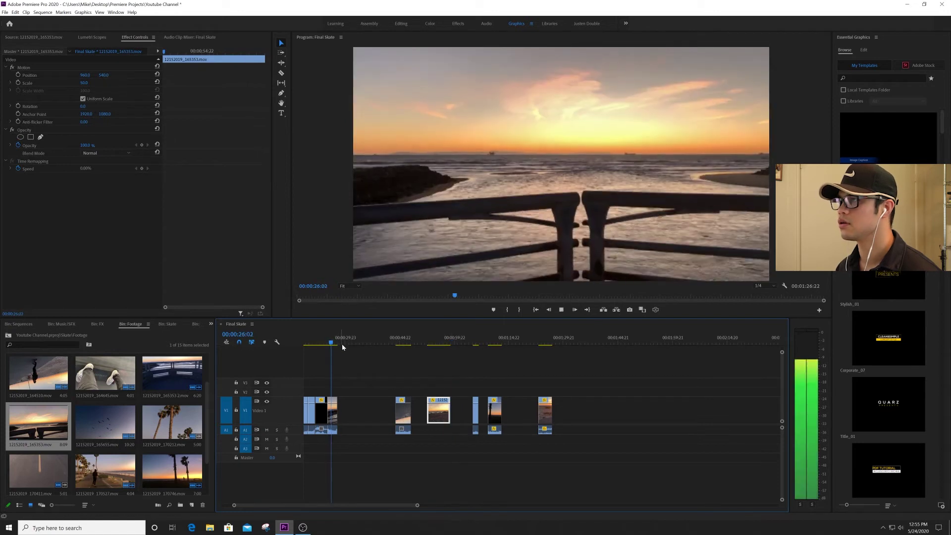
click(324, 342)
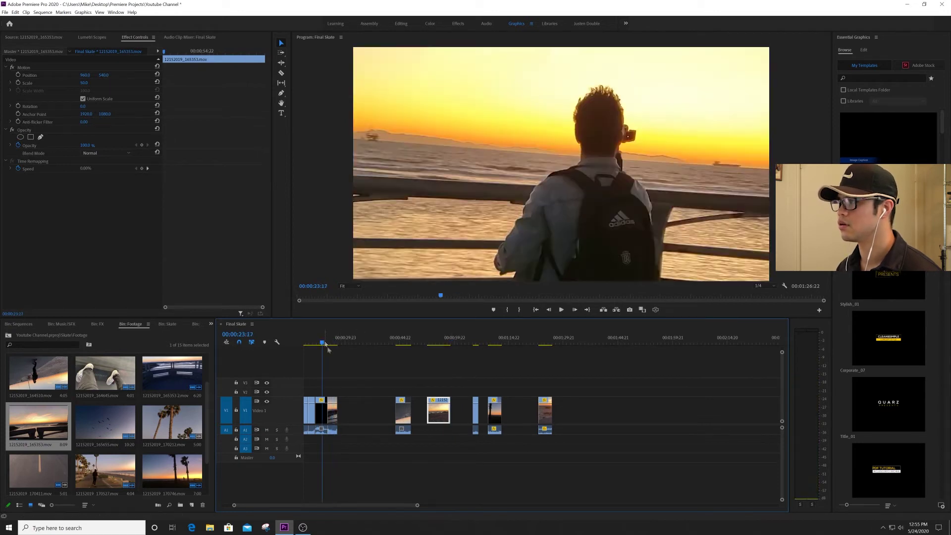
scroll(380, 411, up, 3)
Step: Try moving the railing sunset clip away from the backpack clip, put it back behind it, and replay the montage
drag(400, 413, 458, 419)
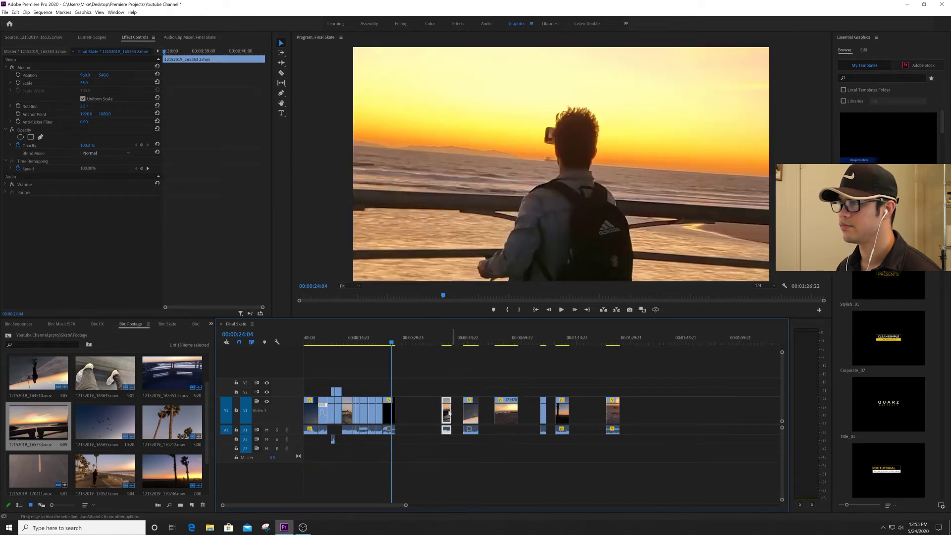
drag(446, 416, 400, 416)
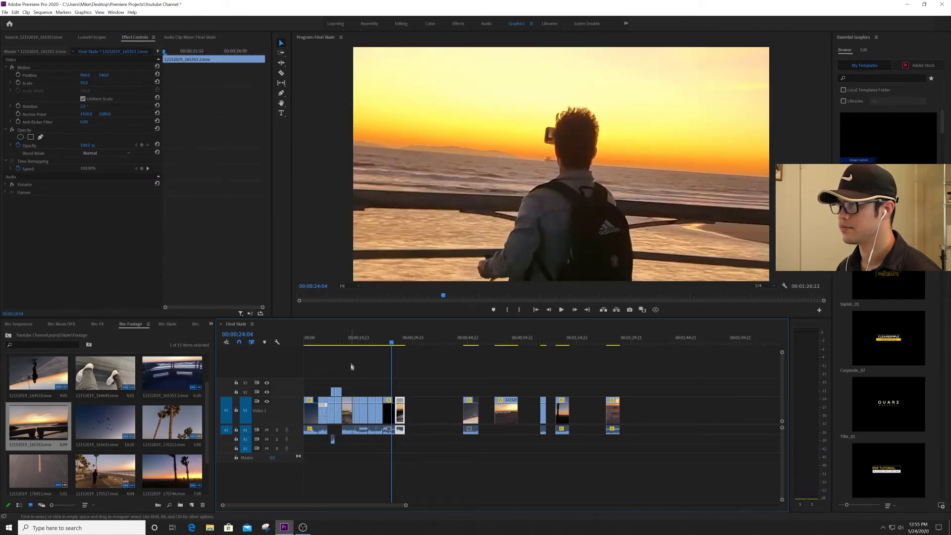
key(space)
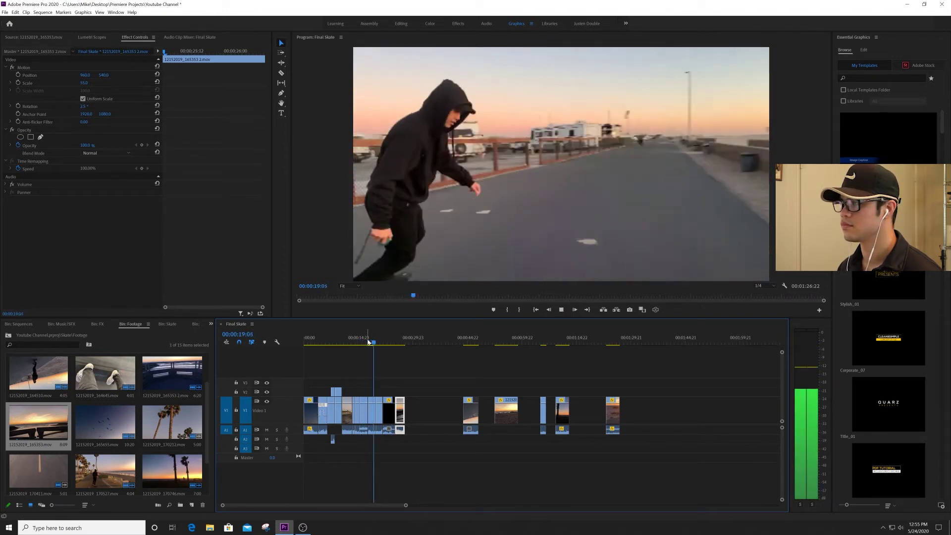
Step: Replay the montage from several points and compare its opening birds clip with the loose beach-through-railing clip
click(368, 341)
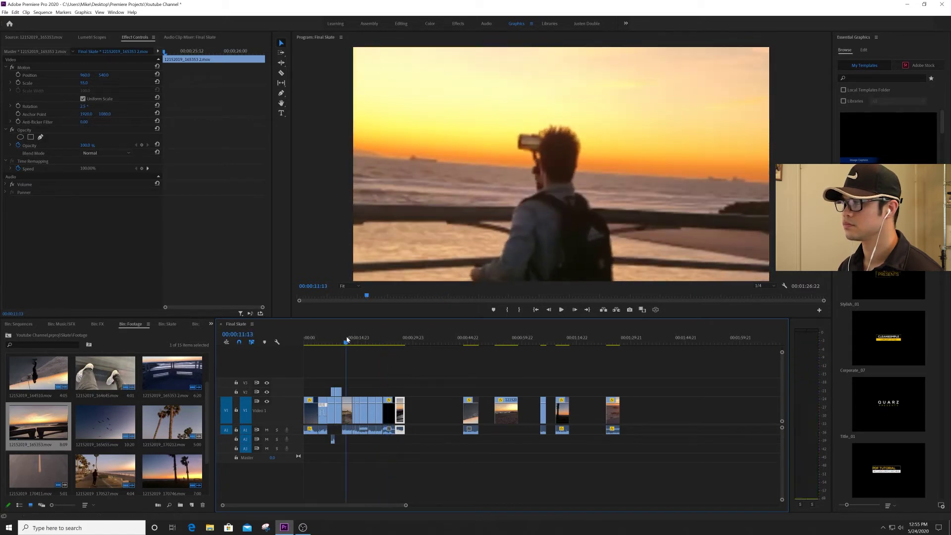
click(347, 341)
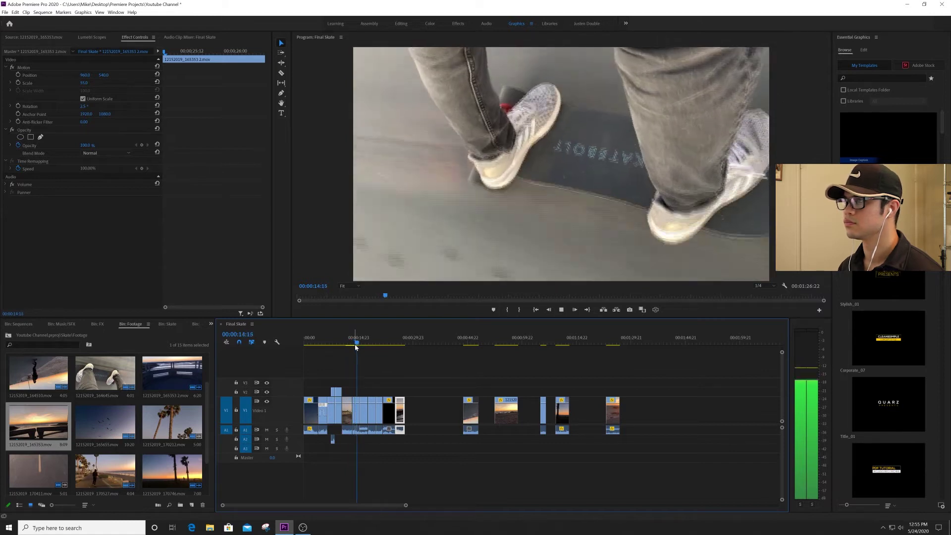
click(508, 337)
key(space)
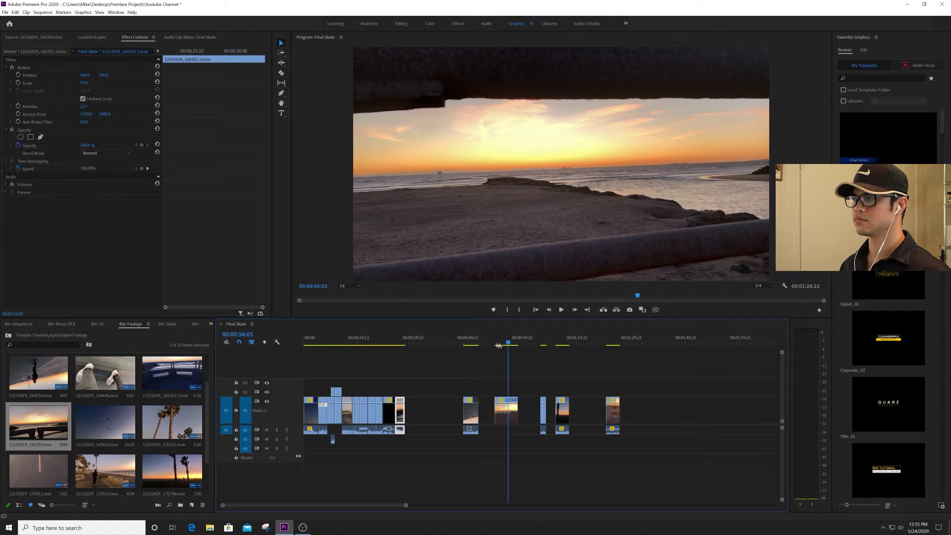
click(319, 340)
key(space)
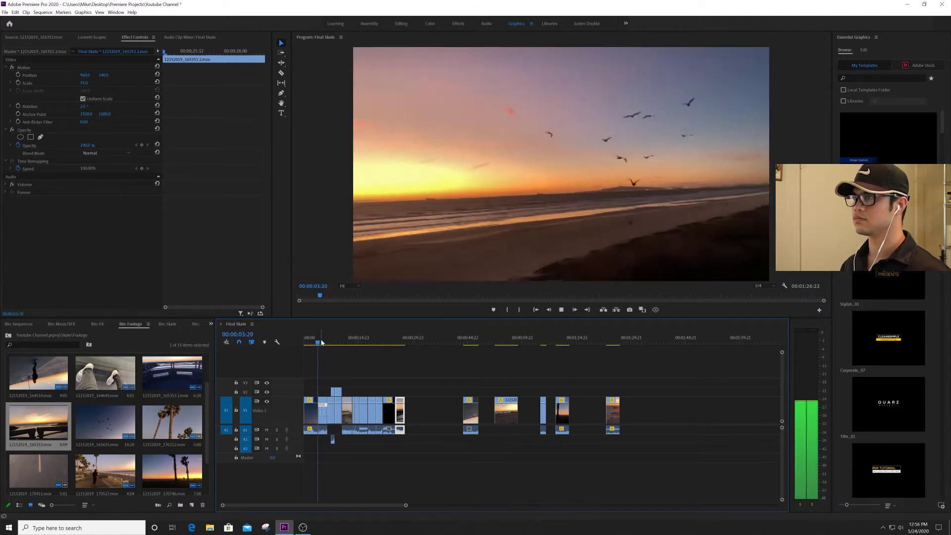
click(313, 341)
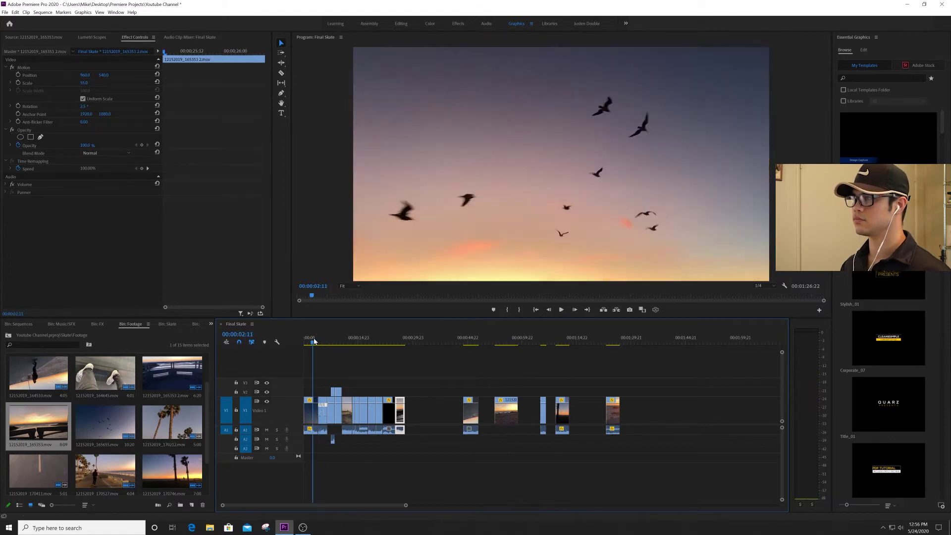
key(space)
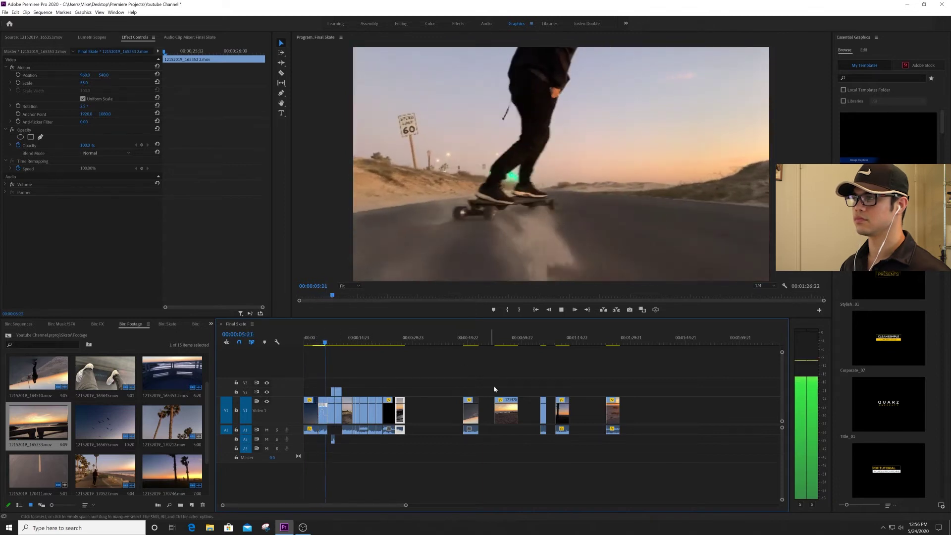
Step: Preview the loose palm-path, upside-down skater, palm-silhouette and sunset skateboarder clips beyond the montage
click(548, 335)
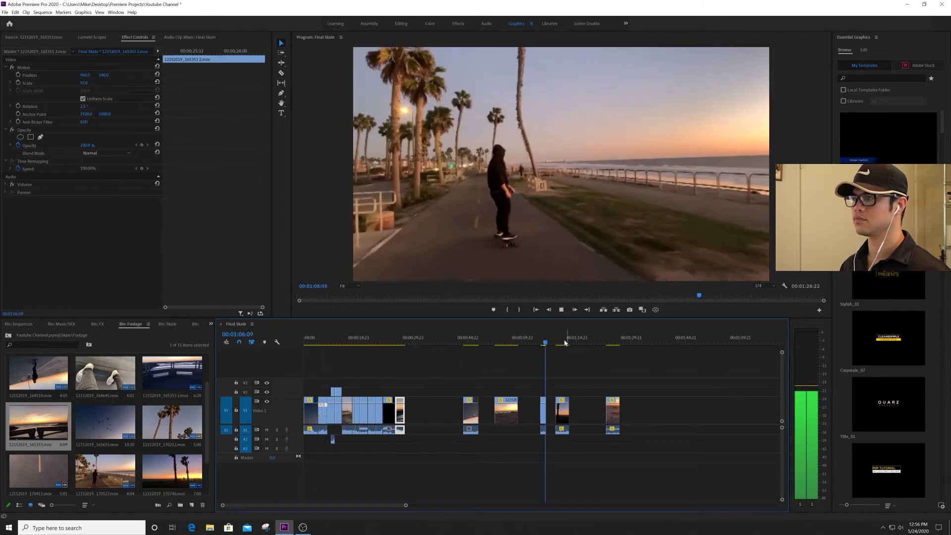
click(471, 340)
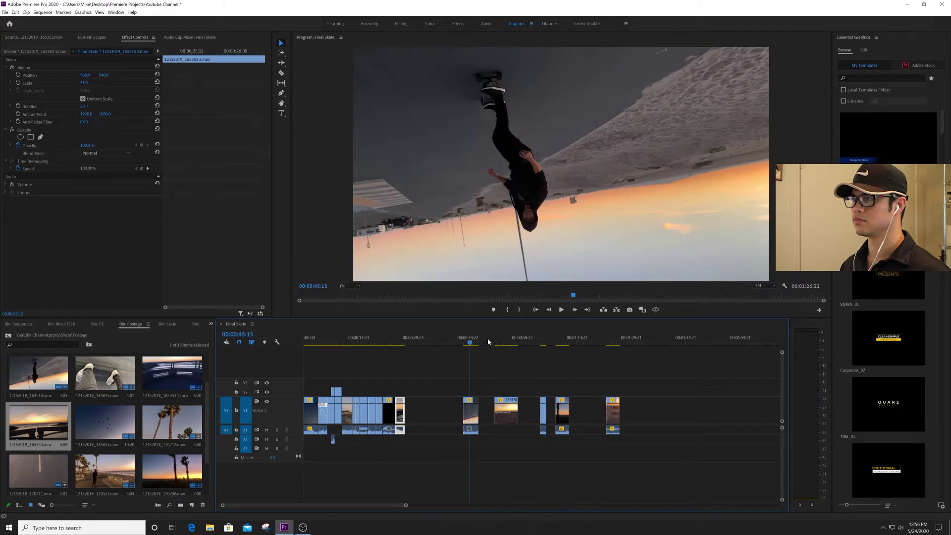
click(542, 340)
key(space)
click(560, 341)
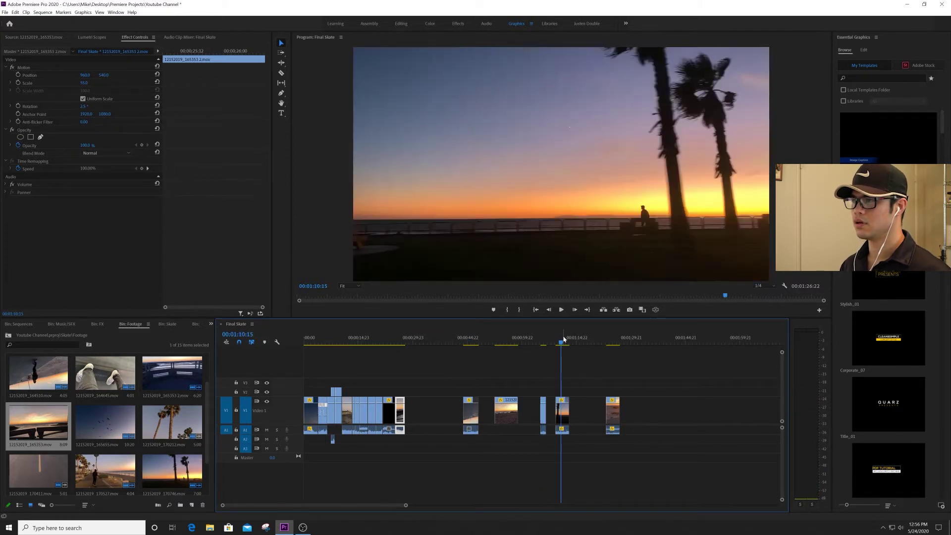
click(616, 342)
key(space)
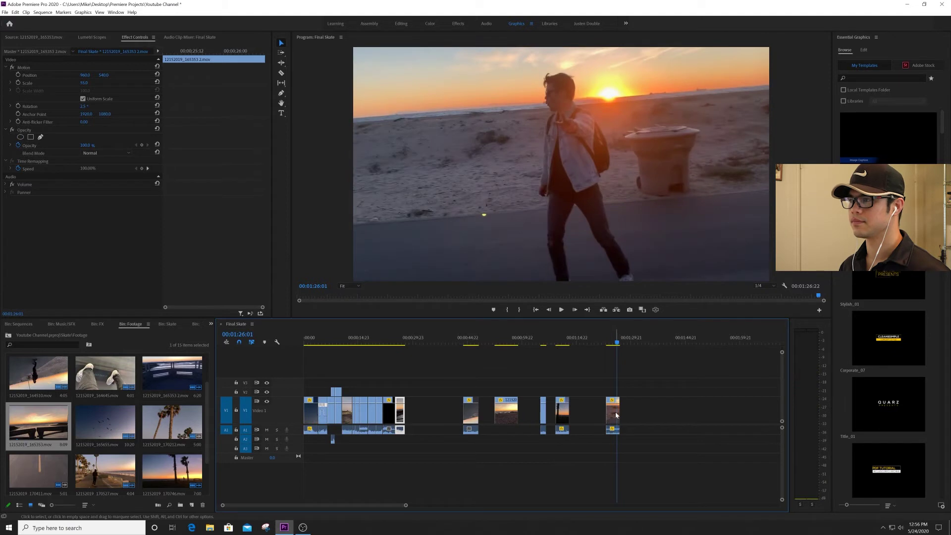
Step: Replay the railing sunset clip at the montage's end and check the birds clip at its start
click(391, 339)
key(space)
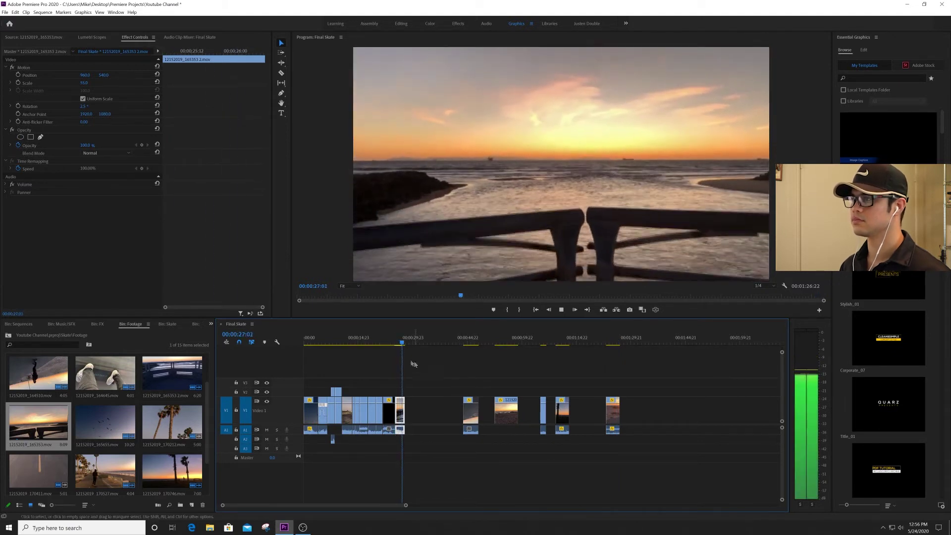
key(space)
click(469, 340)
key(Home)
key(space)
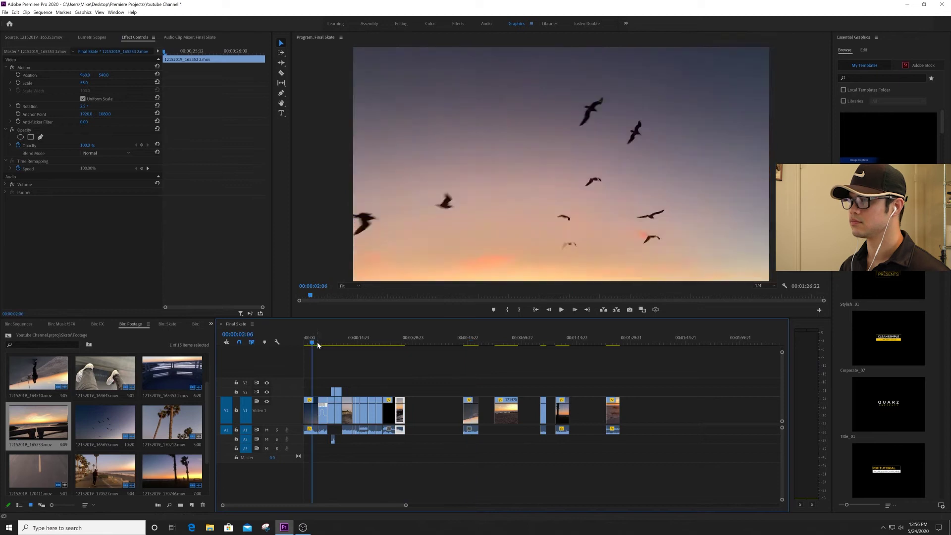
key(space)
Step: Shift all montage clips after the birds clip later and place the beach-through-railing clip directly behind the birds clip
drag(420, 372, 323, 455)
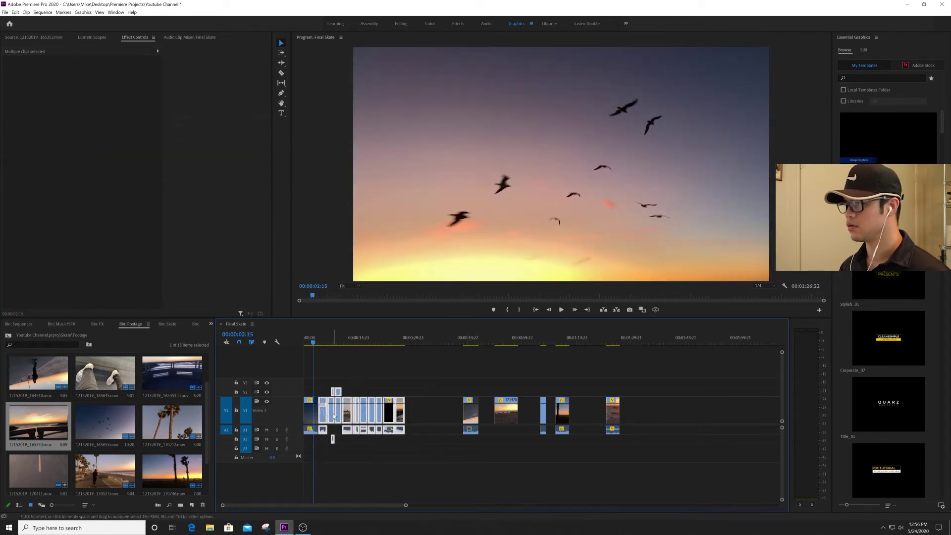
drag(331, 414, 450, 408)
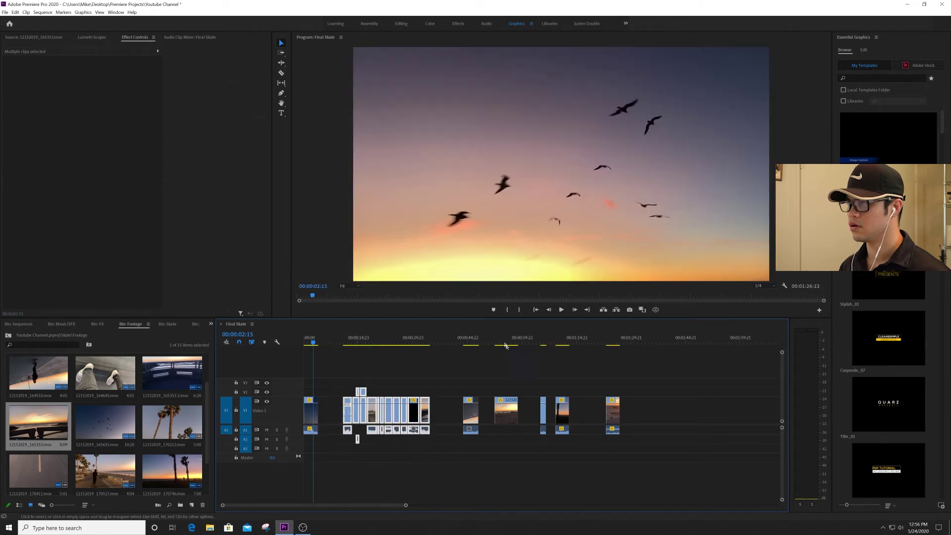
click(503, 344)
drag(497, 413, 498, 413)
drag(381, 410, 332, 411)
Step: Play the birds-to-railing join, remove the gap after the beach-through-railing clip, and replay the transition into the skateboarding clips
click(315, 342)
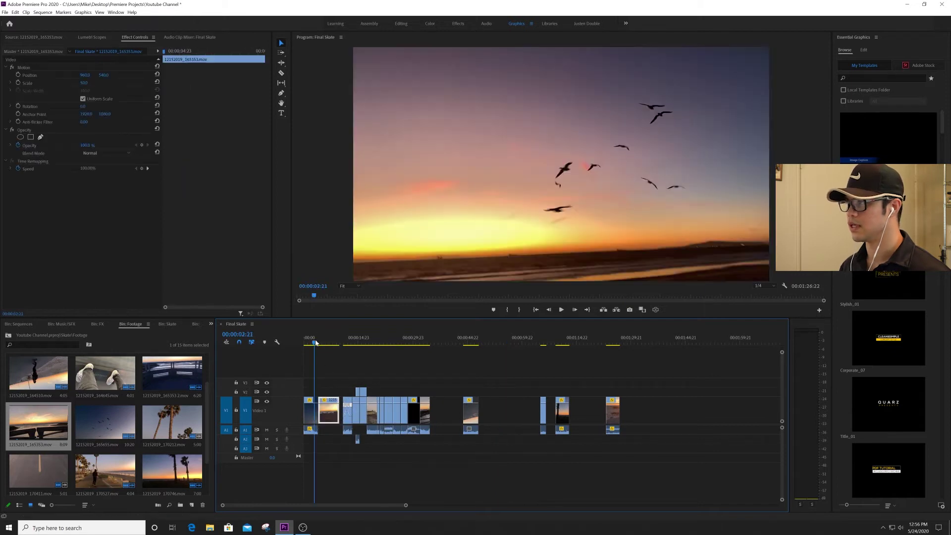
key(space)
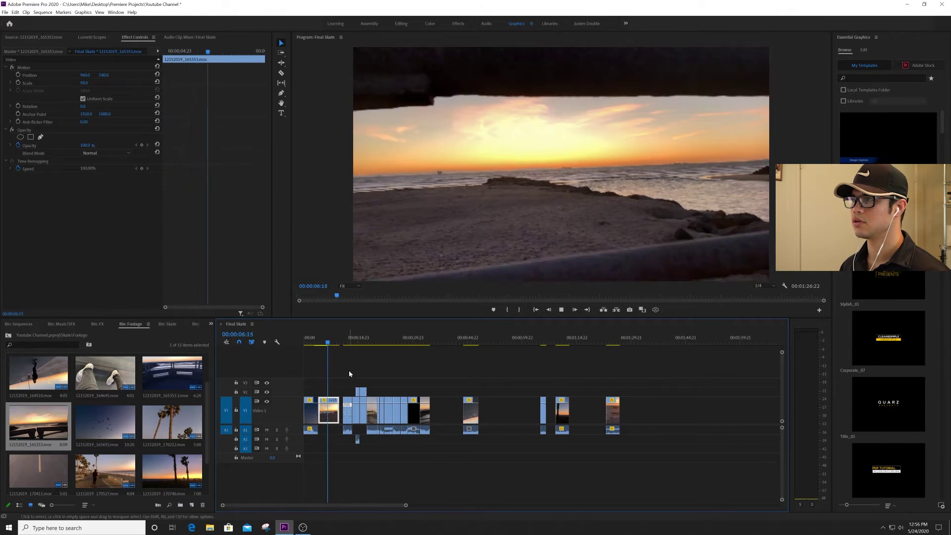
click(342, 413)
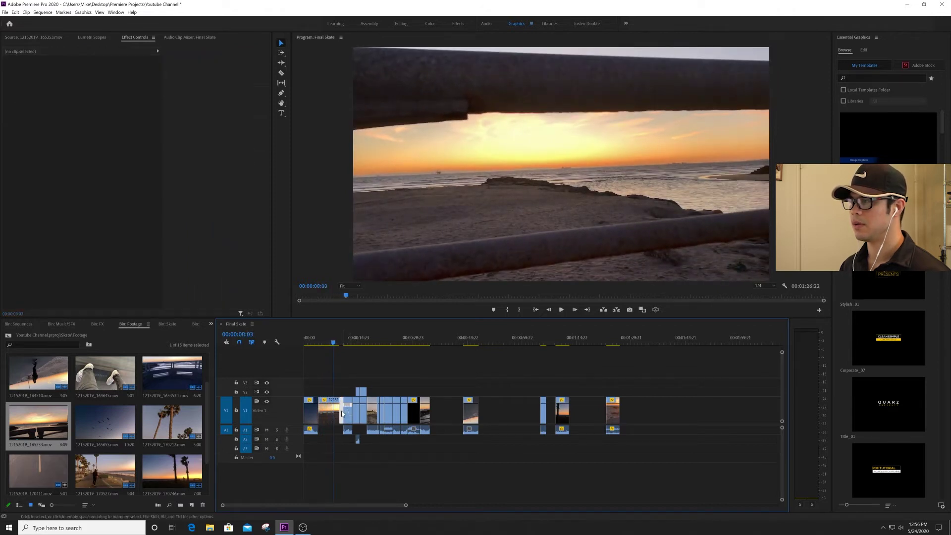
key(Delete)
key(space)
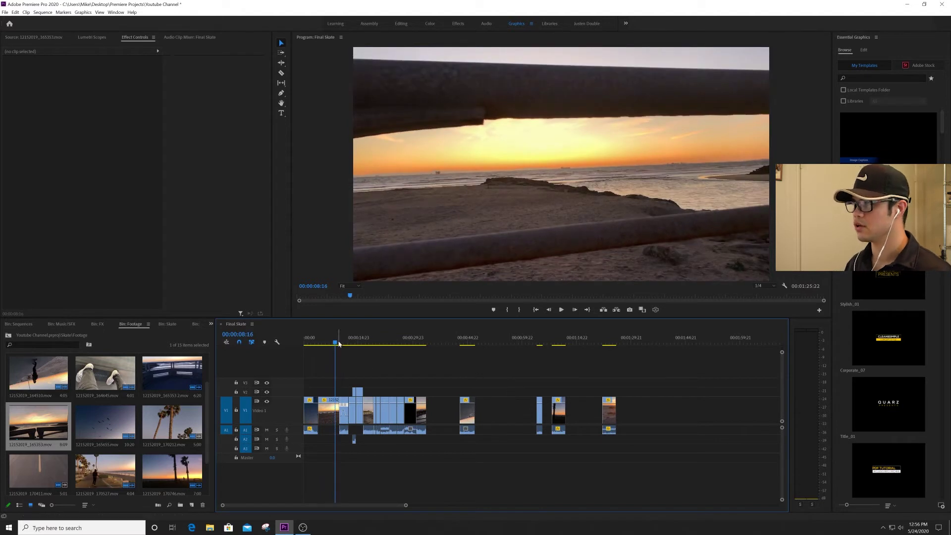
drag(338, 343, 341, 343)
key(space)
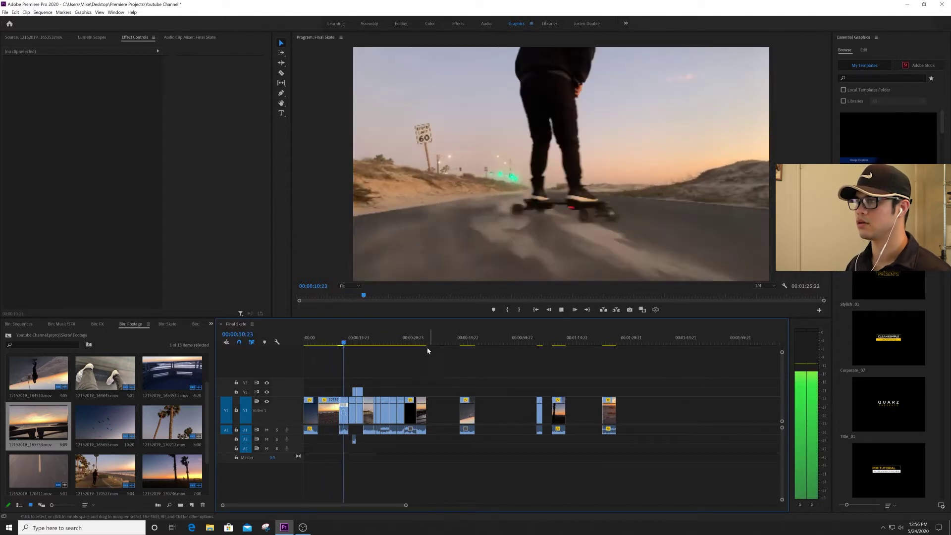
Step: Place the sunset skateboarder clip IMG_1662.MOV directly behind the railing sunset clip, trim its opening, and close the gap
click(462, 342)
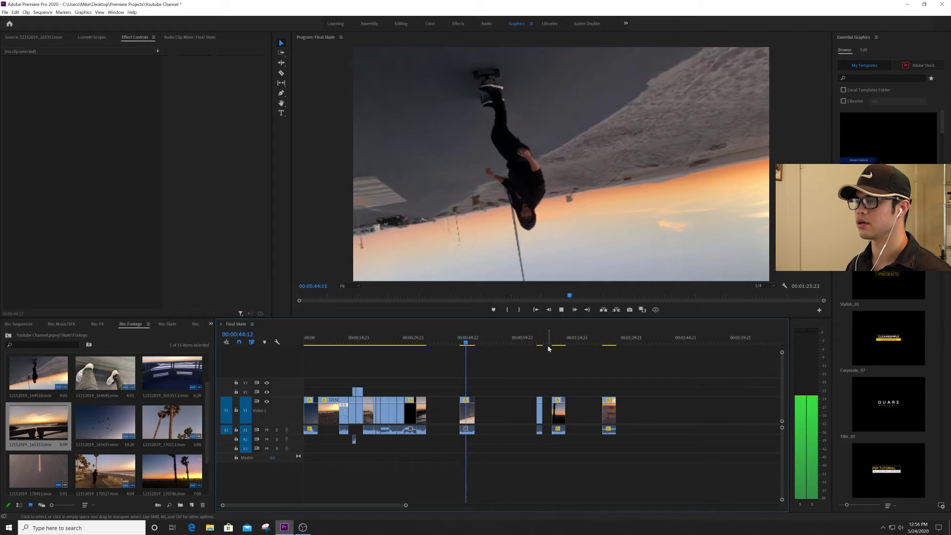
click(541, 341)
key(space)
click(420, 342)
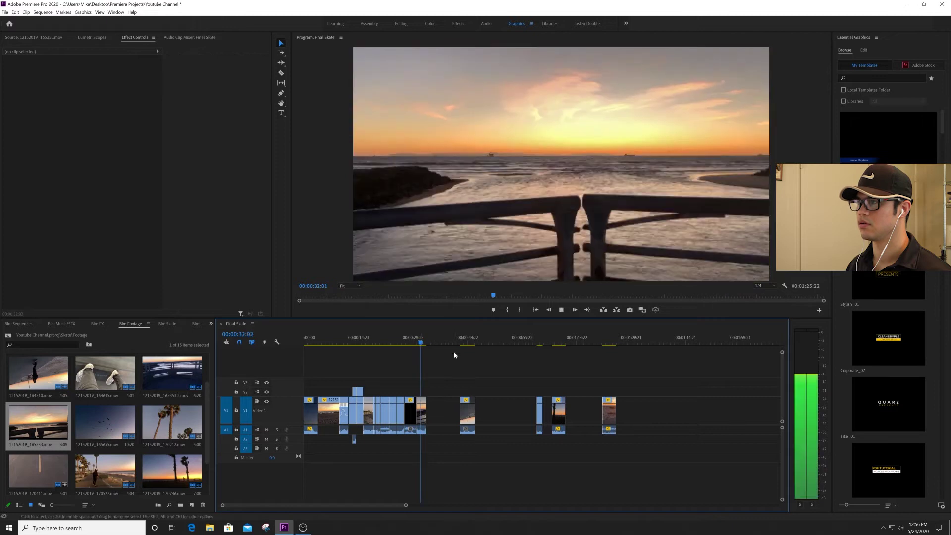
click(555, 342)
drag(555, 416, 437, 414)
click(429, 342)
key(space)
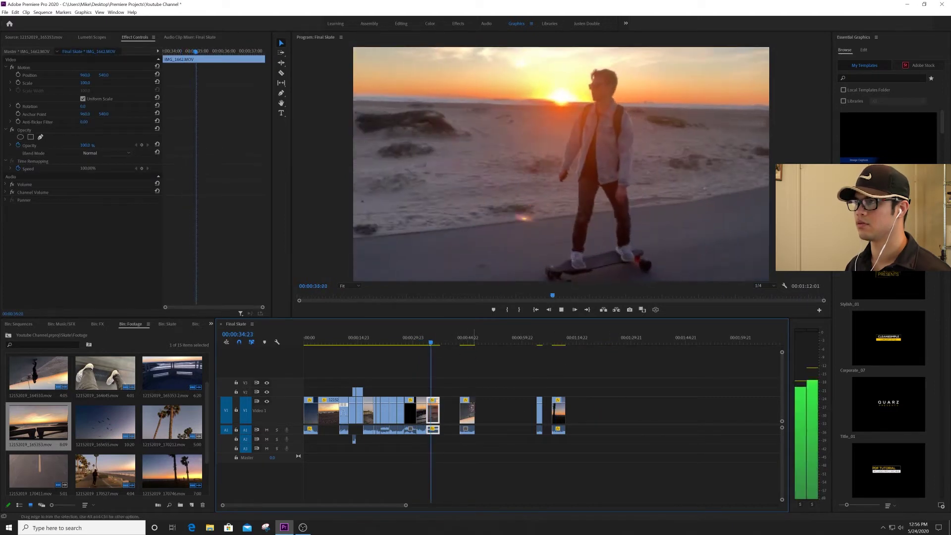
key(space)
drag(430, 409, 467, 410)
Step: Play the loose upside-down skater clip and move it later in the timeline, just before the palm-path clip
click(468, 414)
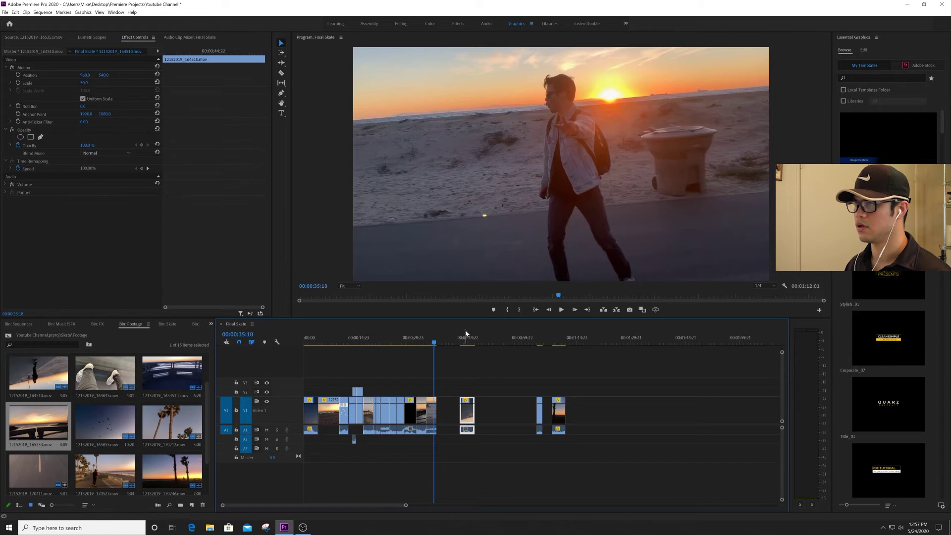
click(466, 337)
key(space)
key(space)
drag(471, 418, 546, 367)
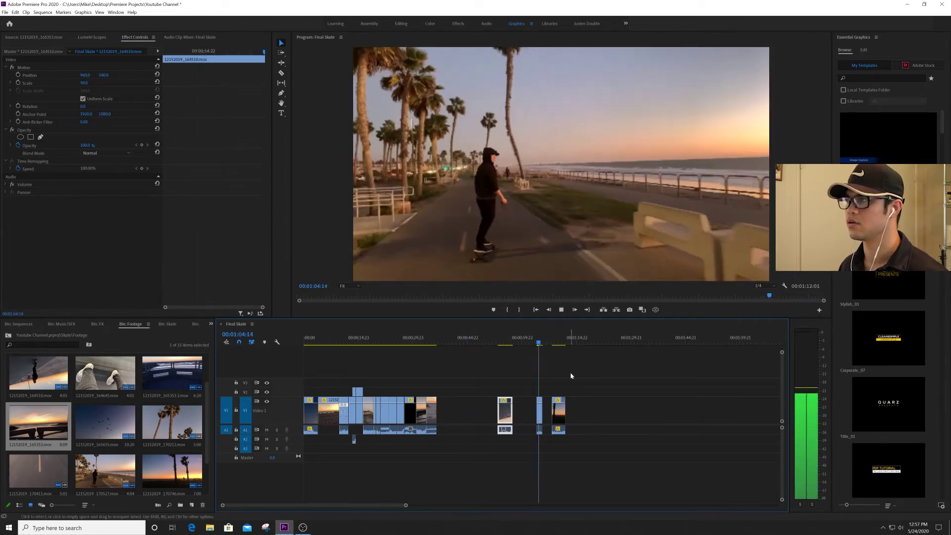
Step: Move the palm-silhouette sunset clip directly behind the sunset skateboarder clip and play the new ending
key(space)
click(559, 417)
drag(559, 414, 443, 414)
click(432, 339)
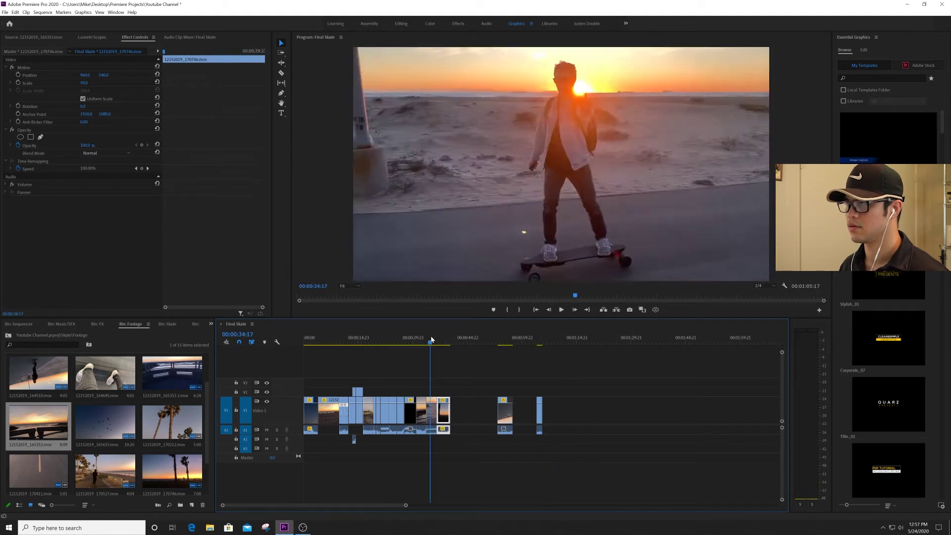
key(space)
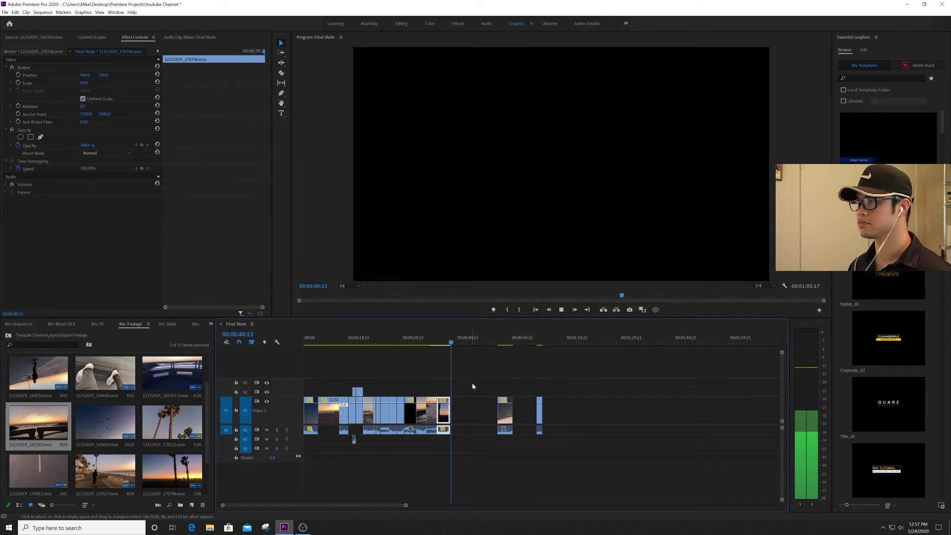
Step: Review the remaining upside-down skater and palm-path clips against the backpack clip in the montage
click(505, 343)
click(541, 341)
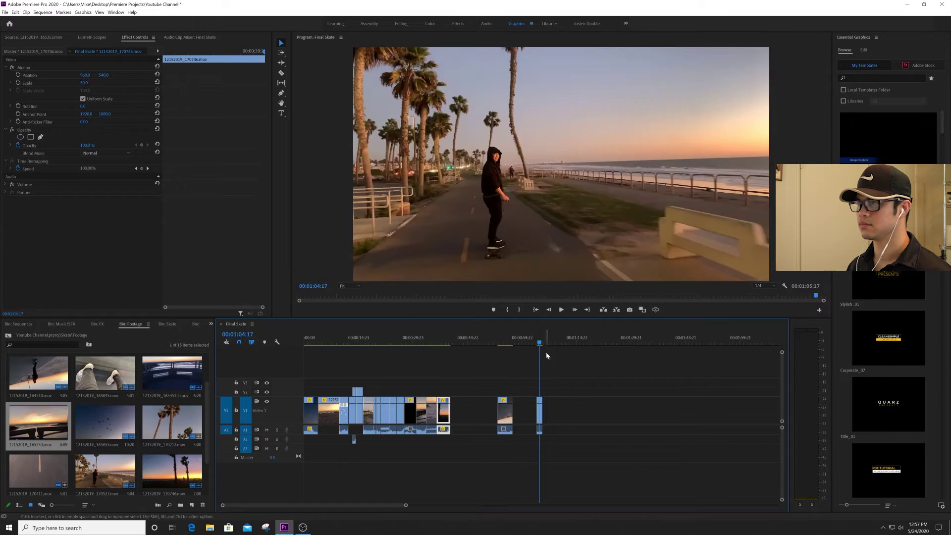
key(space)
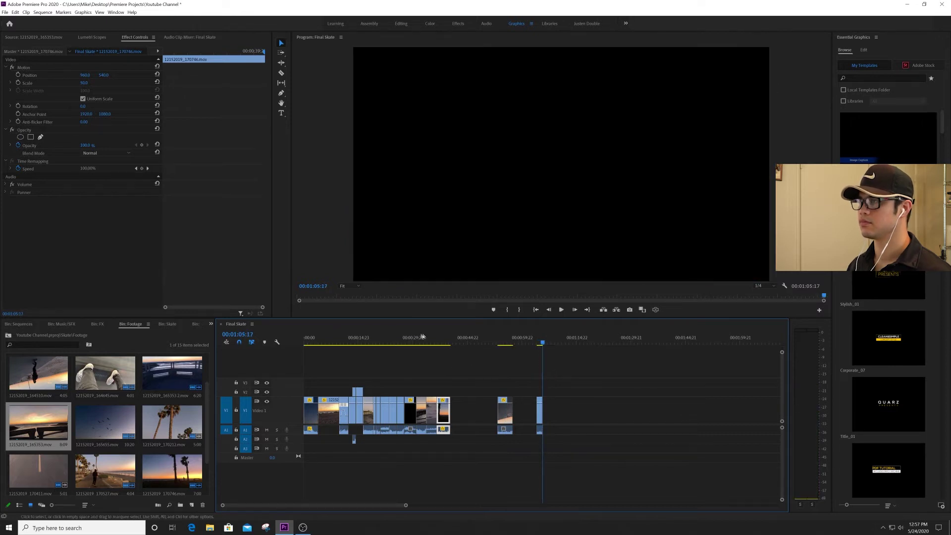
click(404, 343)
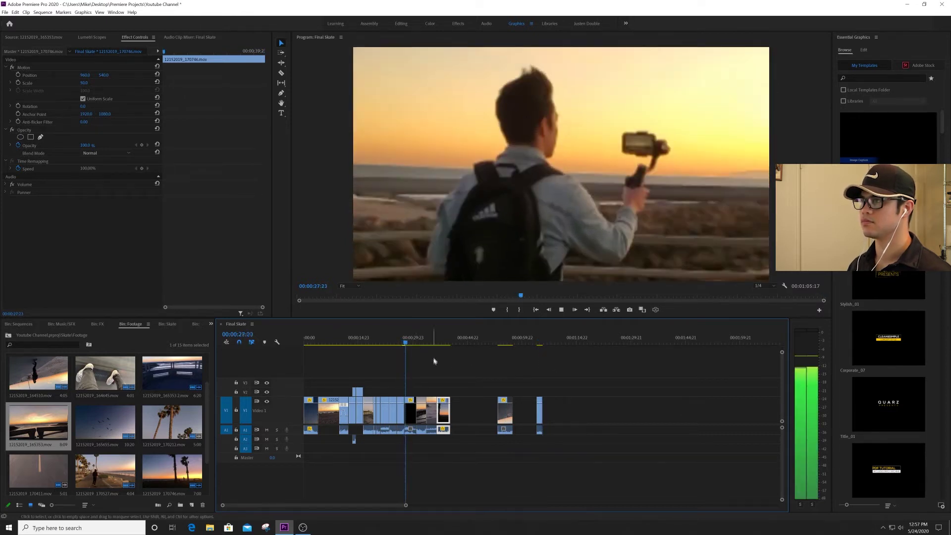
click(505, 343)
drag(506, 347, 508, 347)
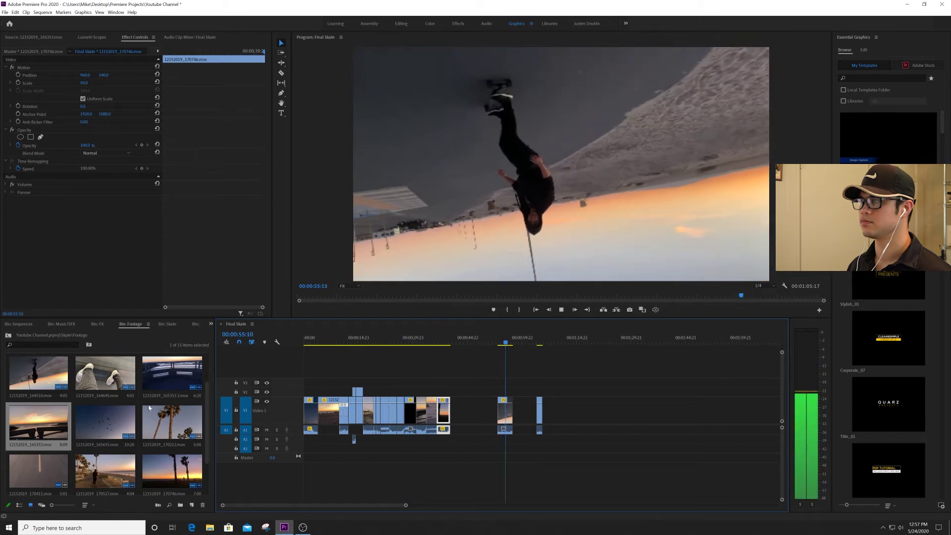
Step: Open the vertical clip of the man walking by the bridge railing from the footage bin and skim through it
scroll(172, 366, up, 2)
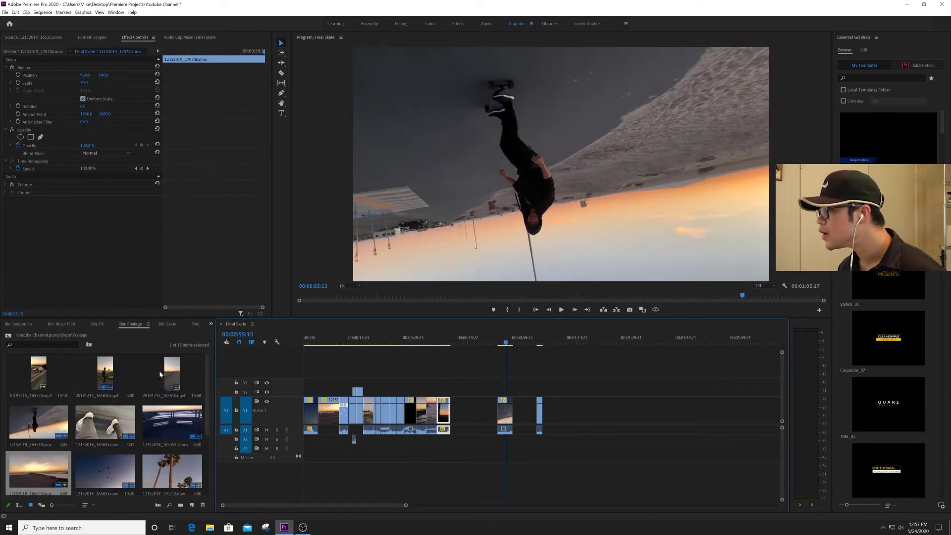
double_click(166, 374)
mouse_move(153, 298)
mouse_down()
mouse_move(176, 297)
mouse_move(161, 298)
mouse_up()
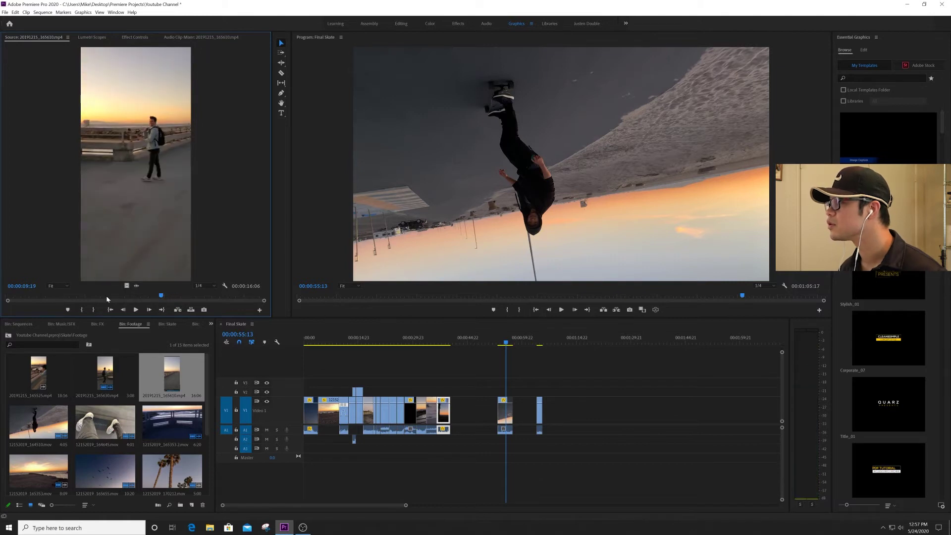
Step: Open the vertical clip of the man filming over the bridge railing and mark a roughly two-second section ending at 00:00:04:10
double_click(49, 377)
drag(67, 298, 27, 297)
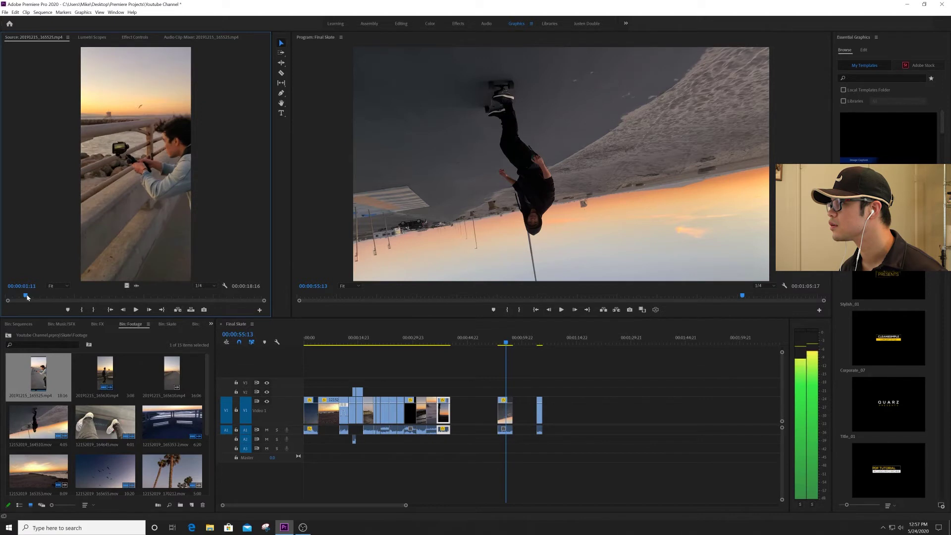
key(space)
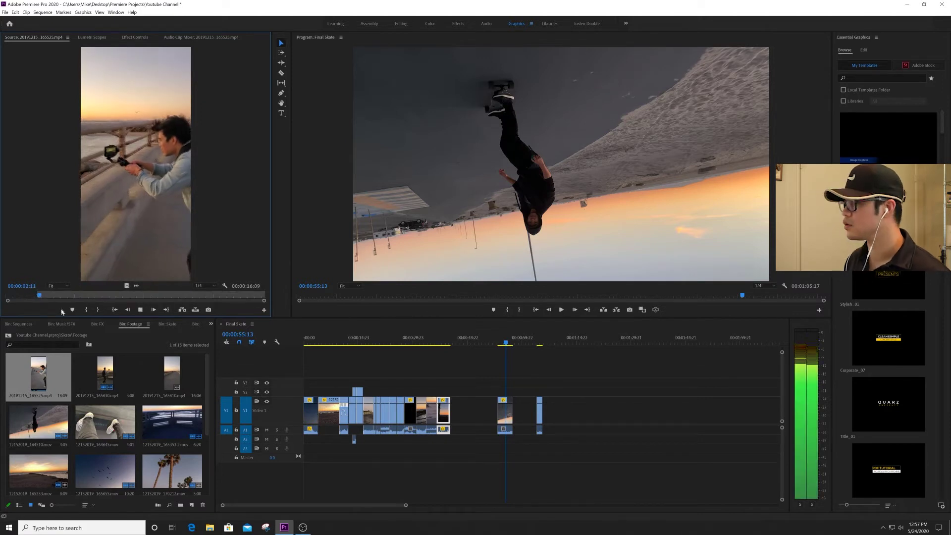
key(space)
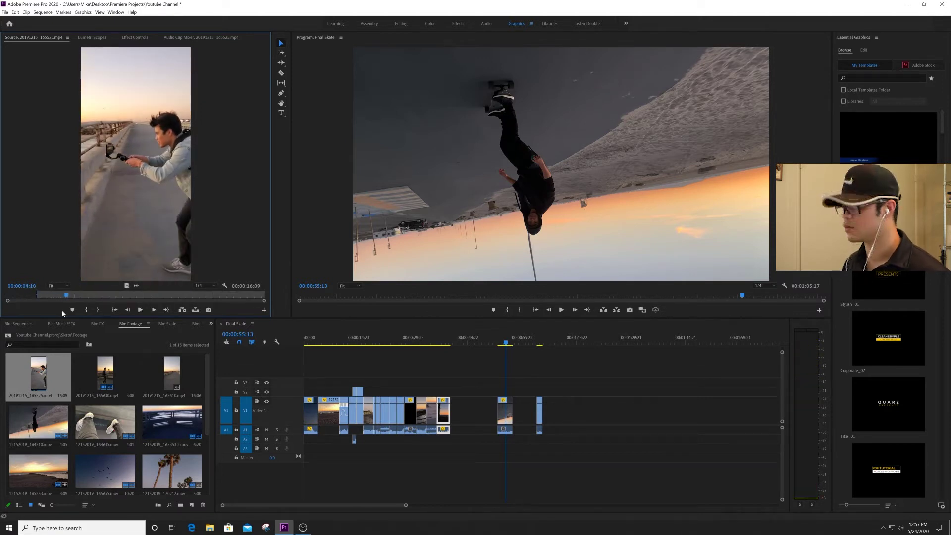
key(o)
Step: Add only the video of the marked railing clip to the timeline just after the loose palm-path clip and play it
click(409, 338)
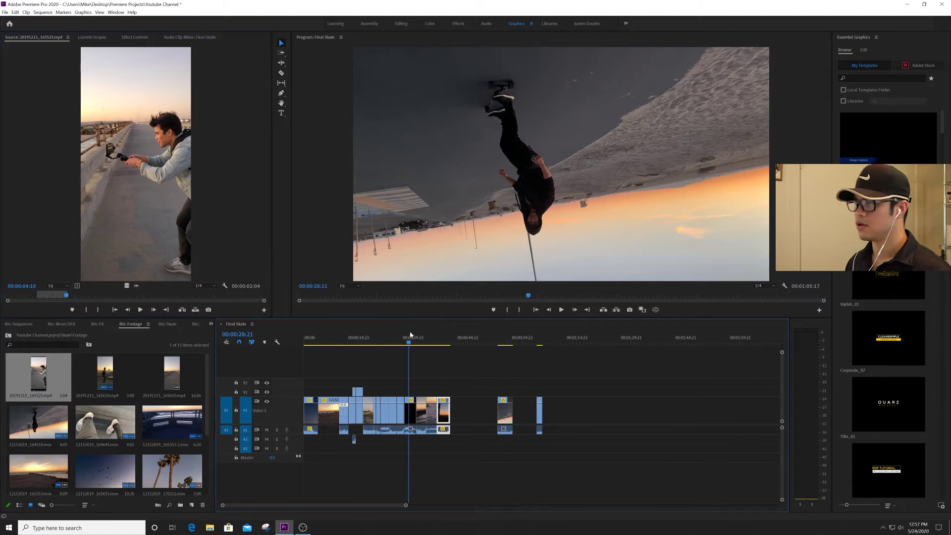
drag(126, 287, 553, 410)
click(555, 342)
key(space)
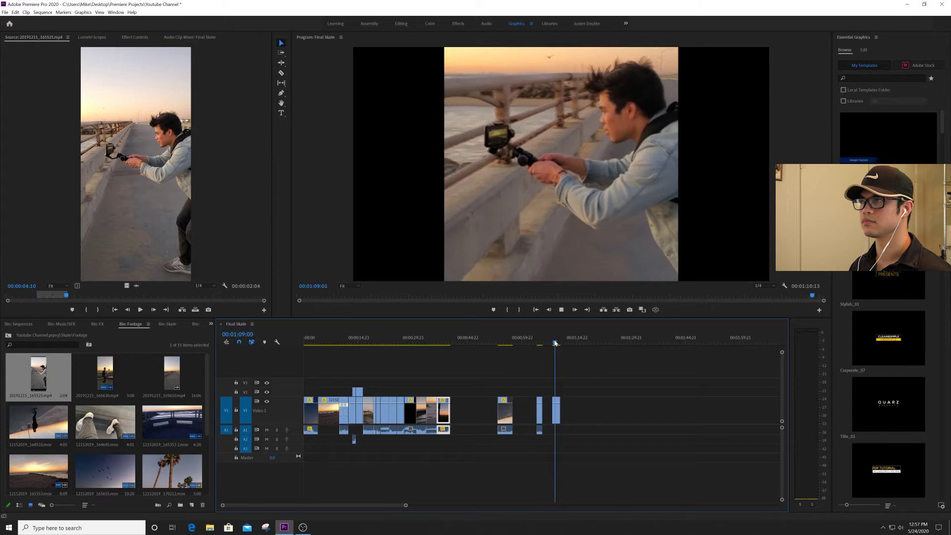
Step: Reopen the vertical bridge-walk clip, set its In point at 00:00:08:23 and find its end at 00:00:12:06
double_click(164, 365)
drag(162, 295, 150, 295)
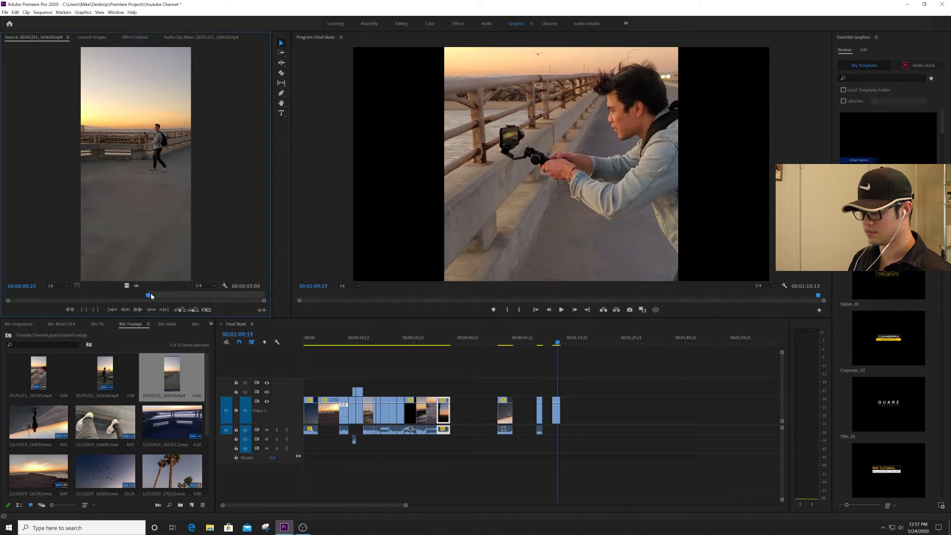
key(i)
key(space)
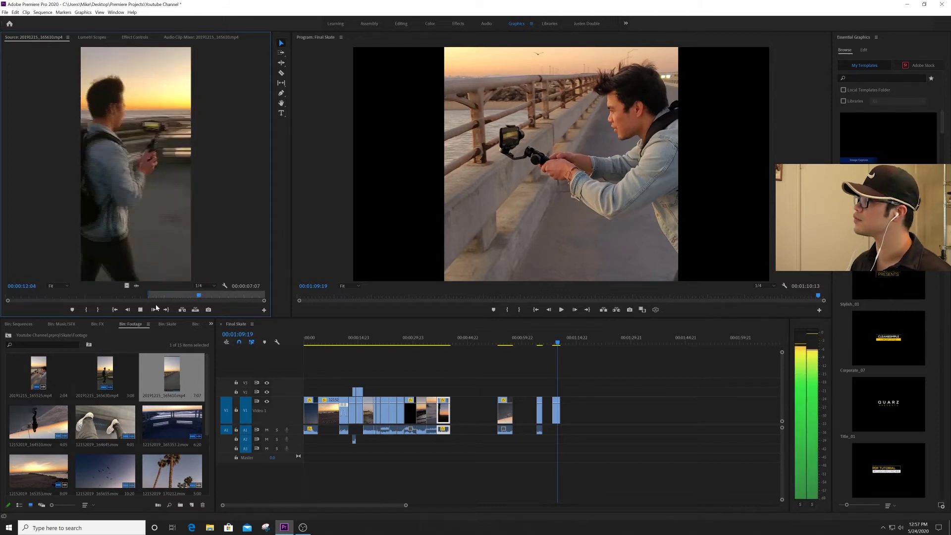
key(space)
drag(212, 297, 201, 298)
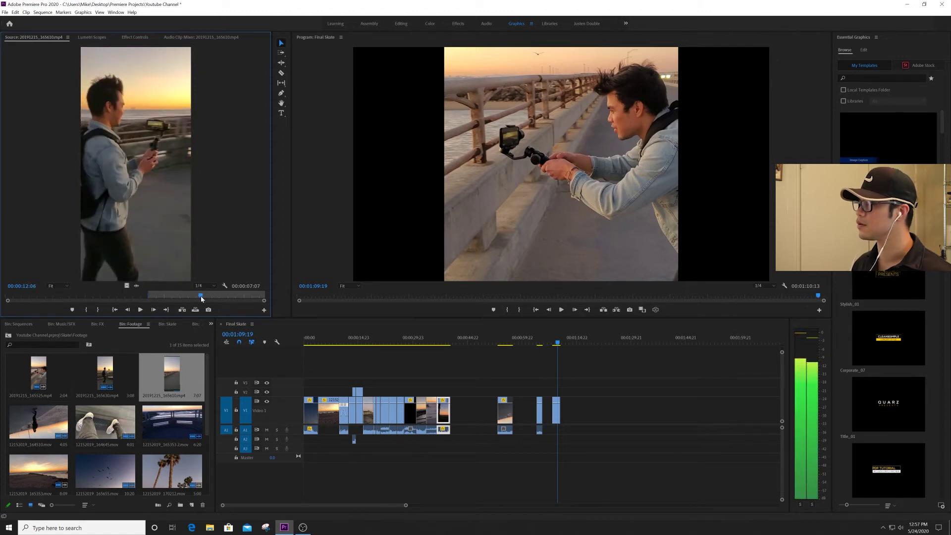
Step: Add only the video of the marked bridge-walk section behind the railing clip in the timeline and play it
drag(126, 286, 572, 412)
key(space)
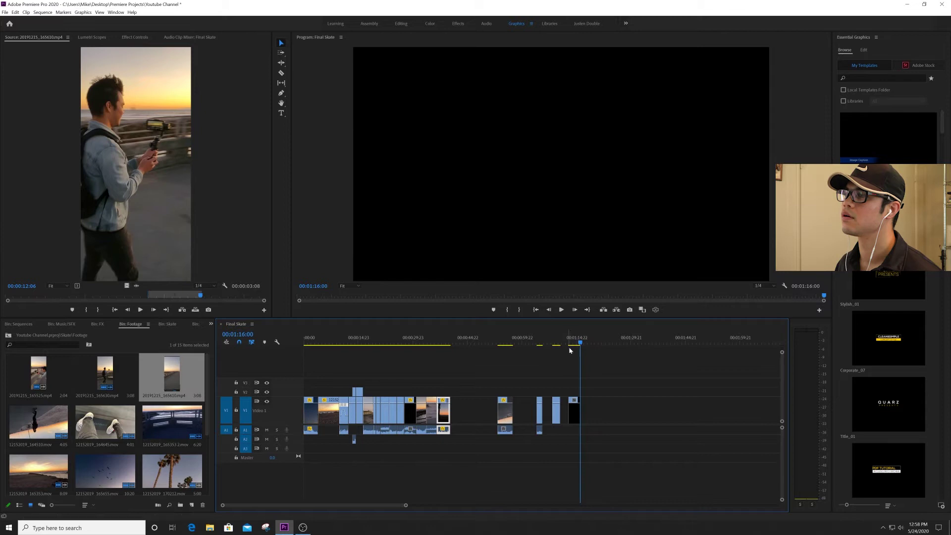
click(573, 338)
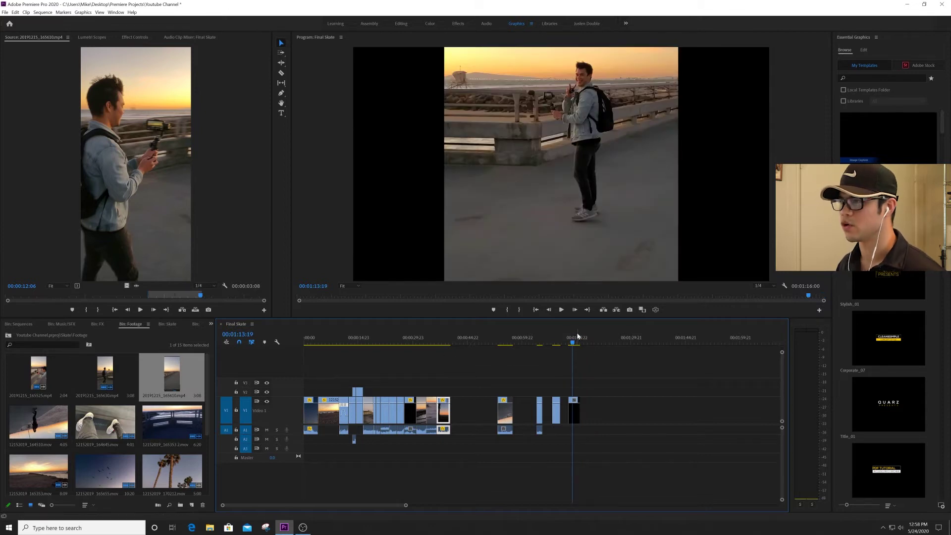
Step: Try shifting the bridge-walk clip lower in the frame through its vertical Position, and undo the change
click(139, 38)
drag(103, 75, 106, 74)
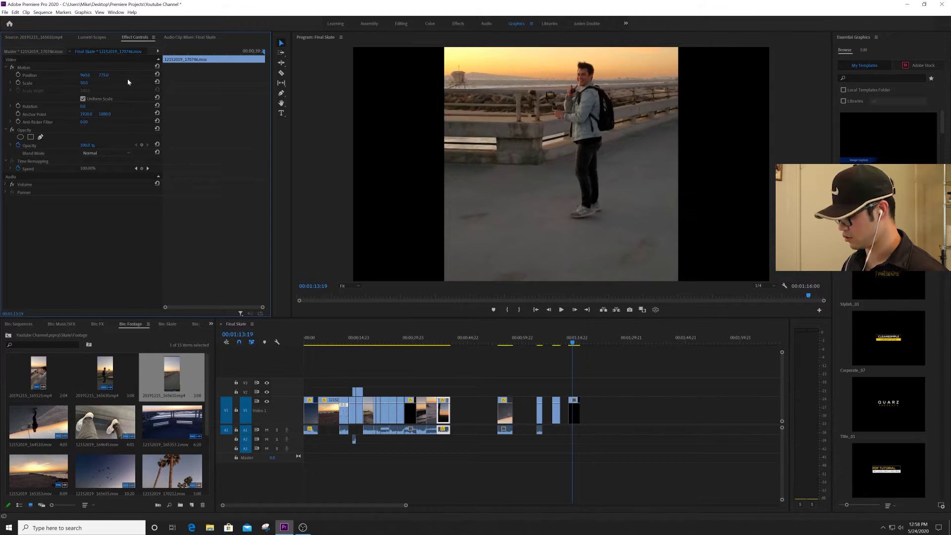
key(ctrl+z)
click(577, 412)
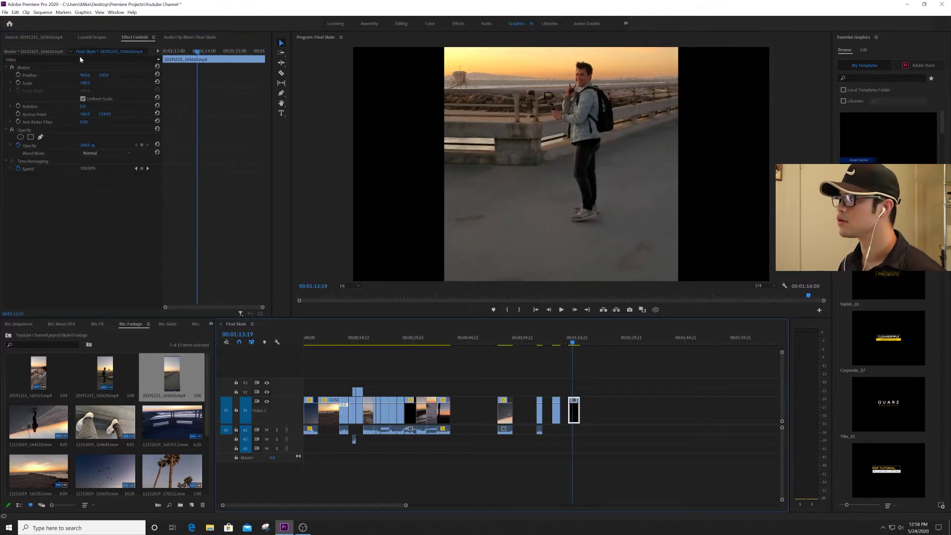
click(128, 81)
drag(105, 75, 127, 76)
click(571, 339)
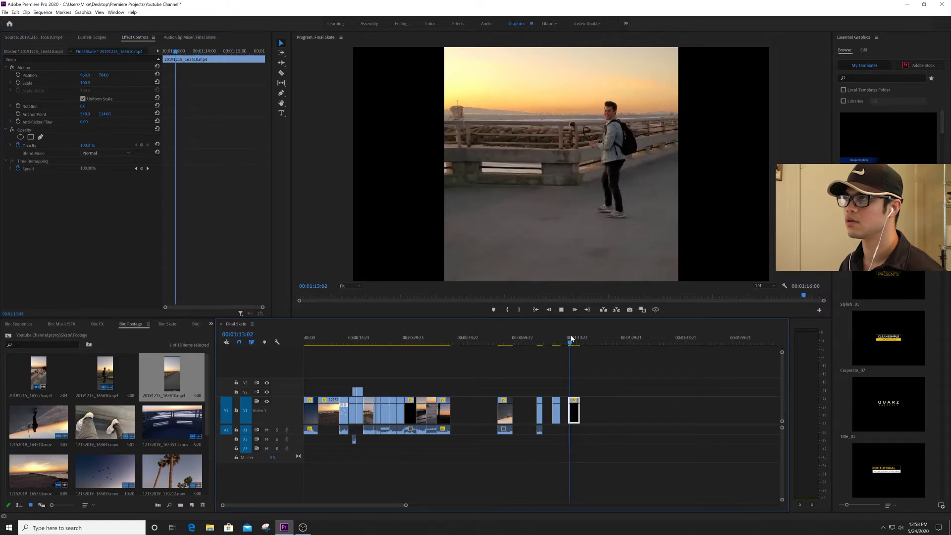
key(space)
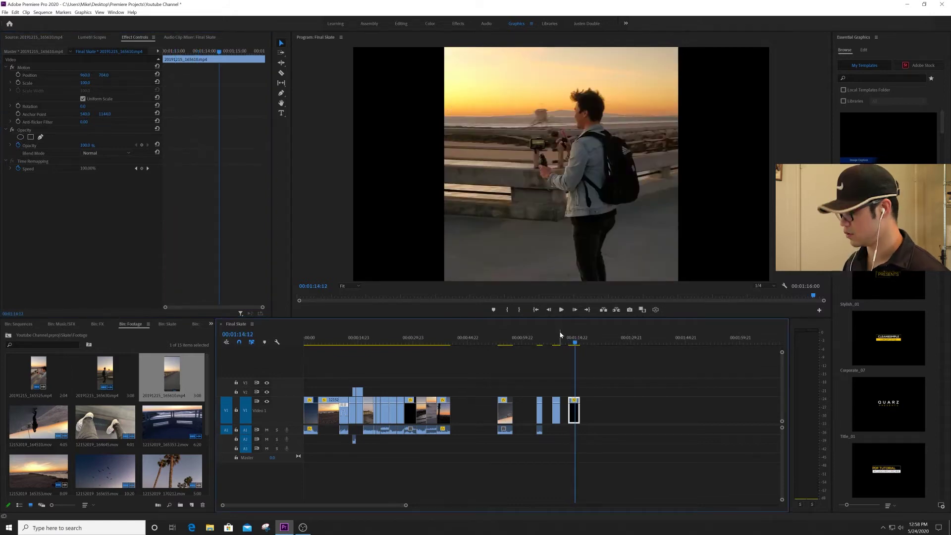
key(ctrl+z)
key(space)
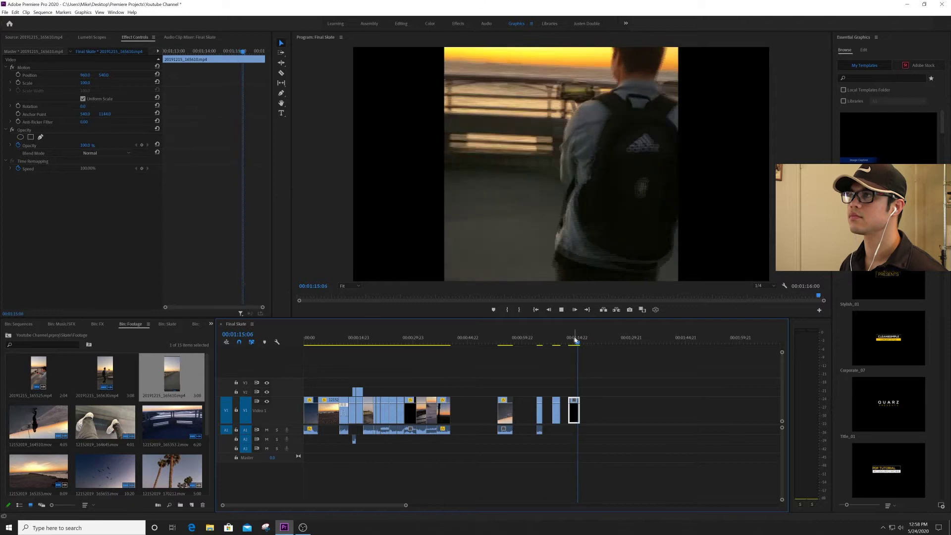
Step: Play the montage from several points between the road-line shot and the sunset skateboarder to look for a place for the bridge-walk clip
click(411, 340)
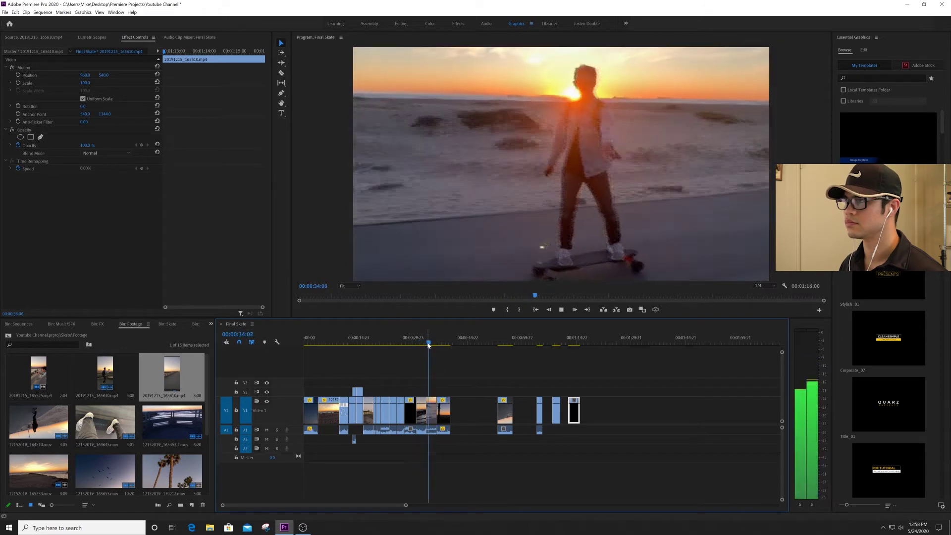
click(390, 342)
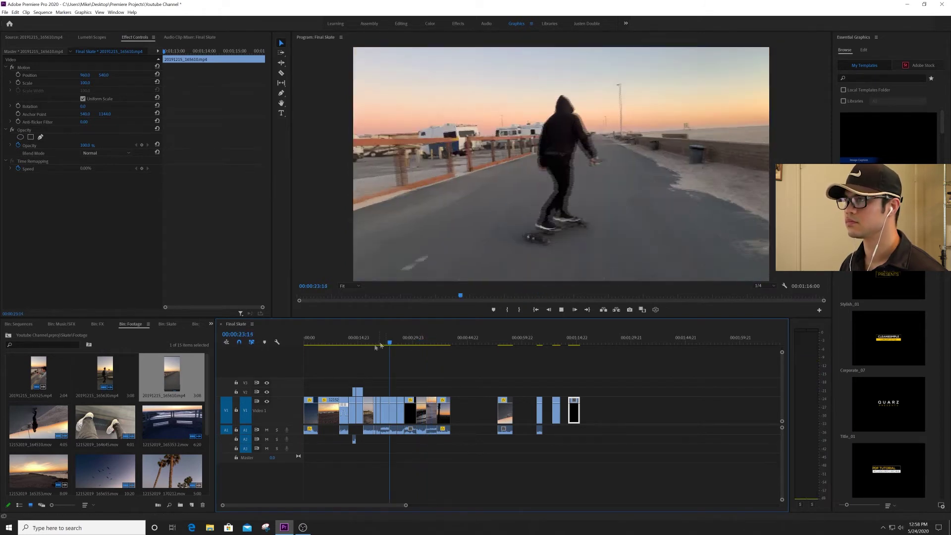
click(372, 342)
drag(377, 346, 358, 340)
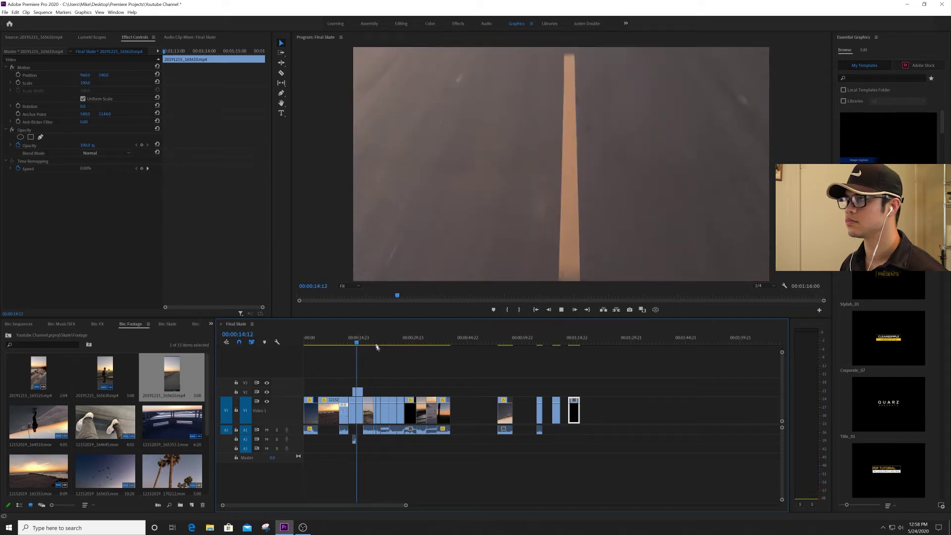
click(346, 341)
key(space)
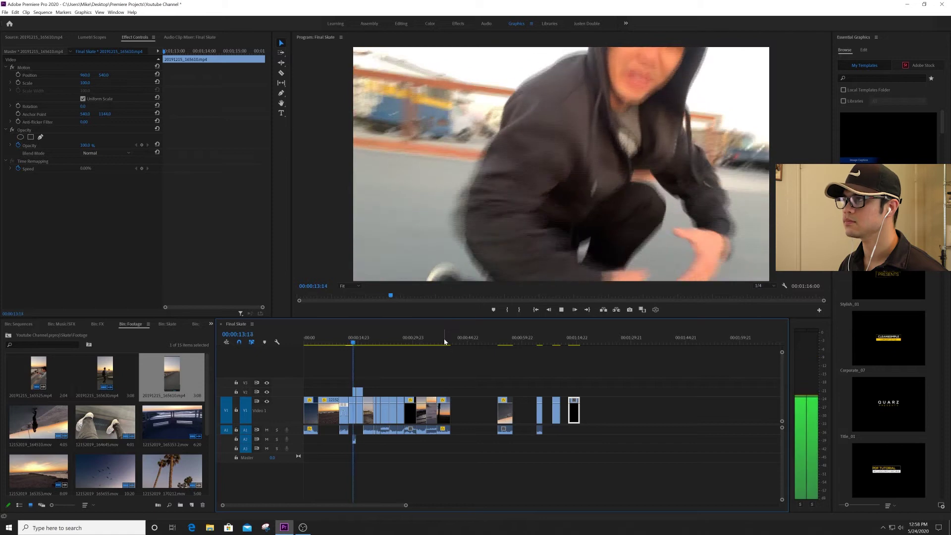
key(space)
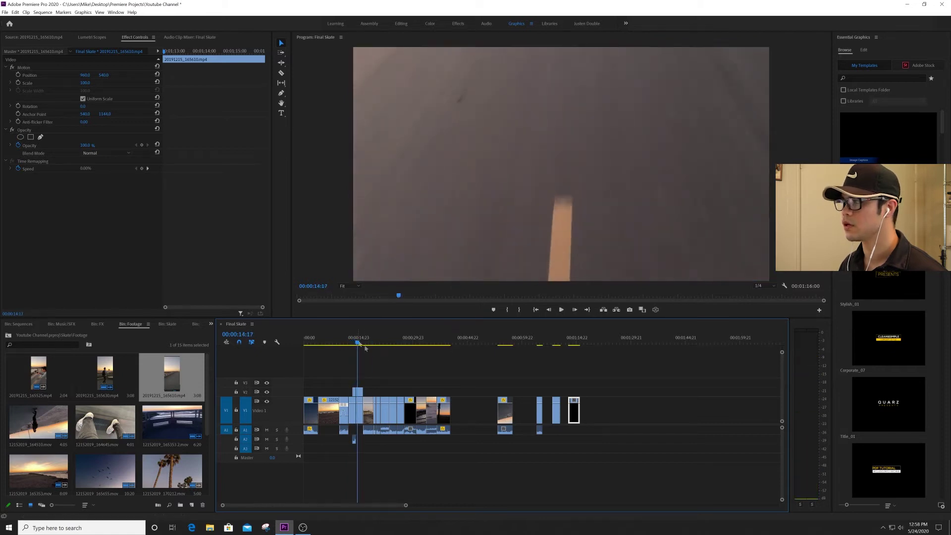
Step: Shift all assembled clips following the road-line shot later to open a gap, and replay the bridge-walk clip
drag(468, 385, 400, 412)
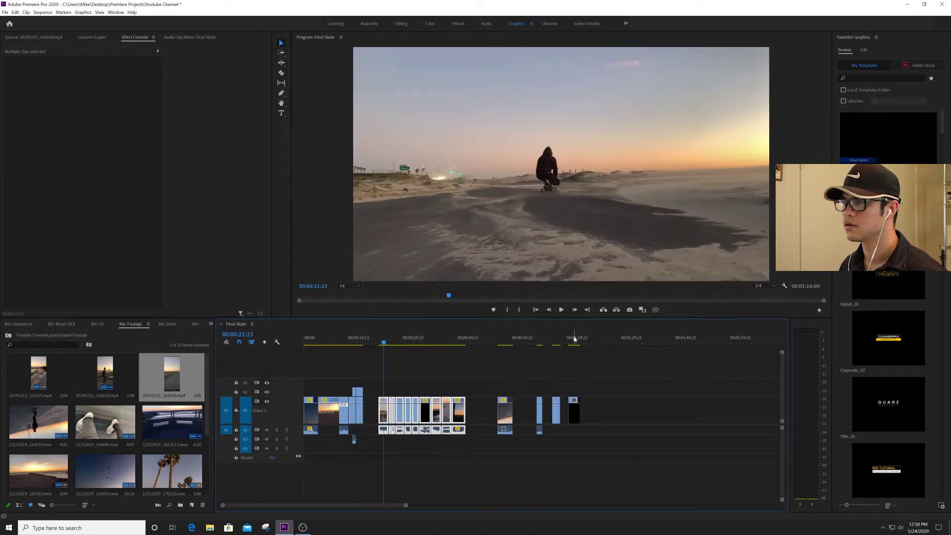
click(575, 338)
key(space)
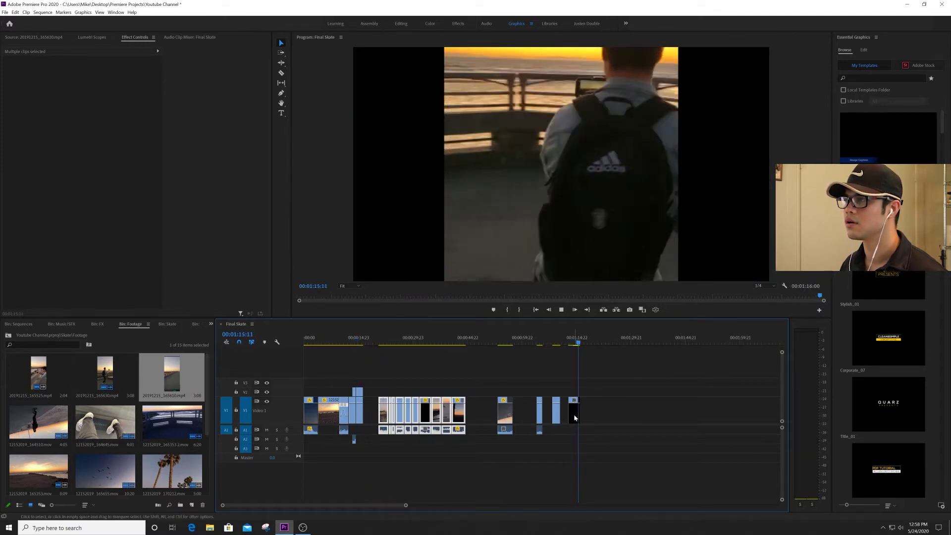
Step: Move the bridge-walk clip further along the timeline and ripple-delete the gap following the road-line shot
drag(571, 409, 606, 399)
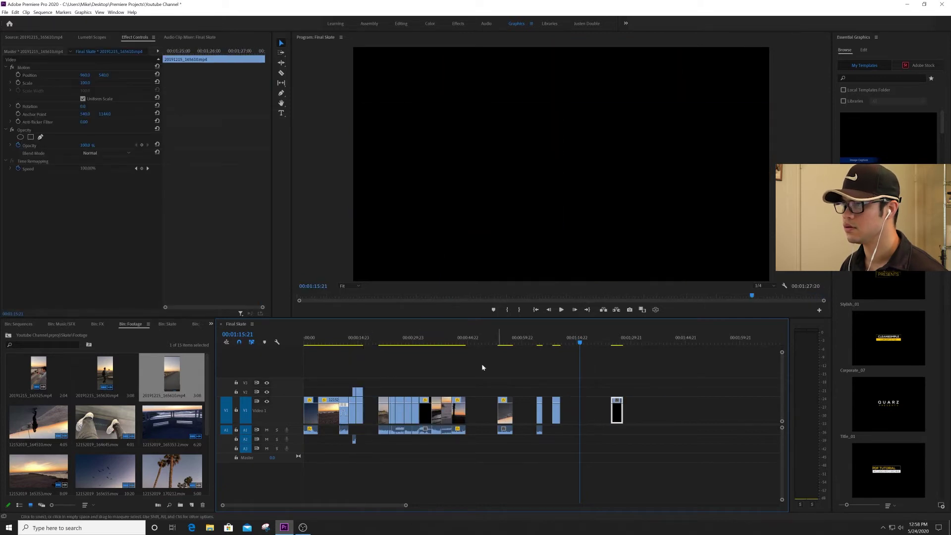
click(360, 343)
click(372, 411)
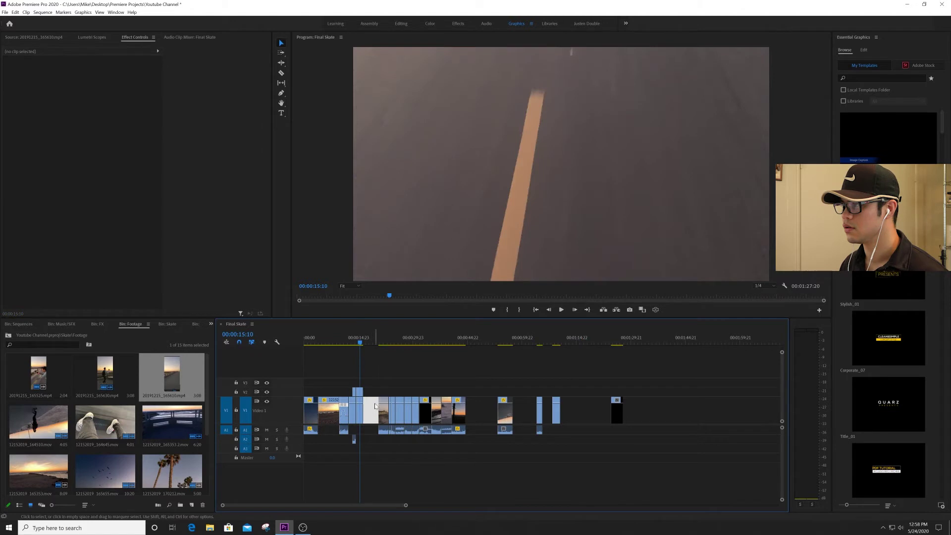
key(Delete)
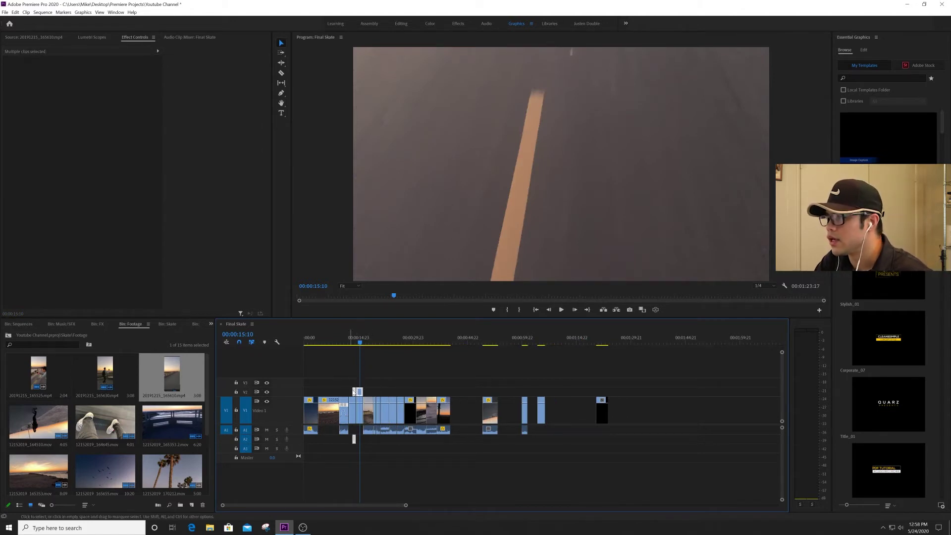
click(63, 39)
drag(357, 392, 359, 391)
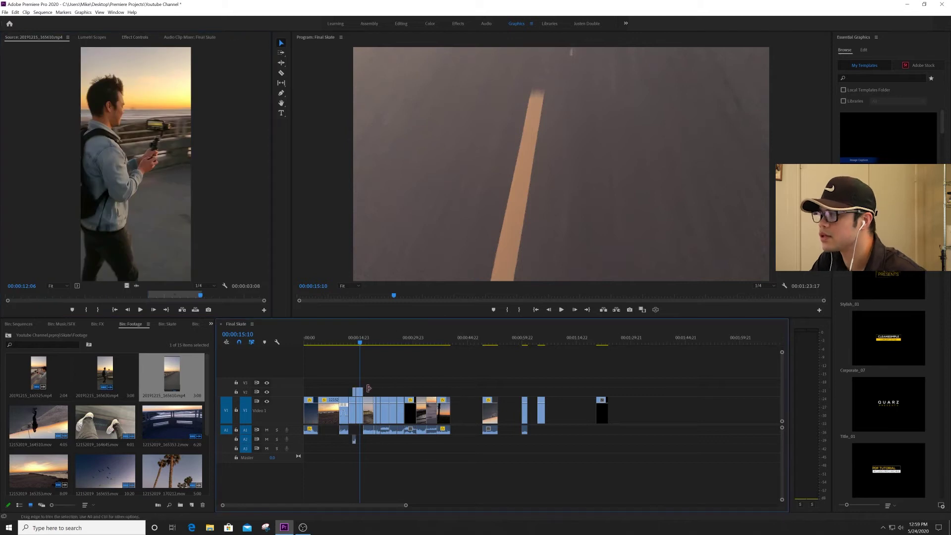
click(135, 37)
Step: Return to the start of the sequence, save the project and play the opening clips
drag(317, 339, 307, 342)
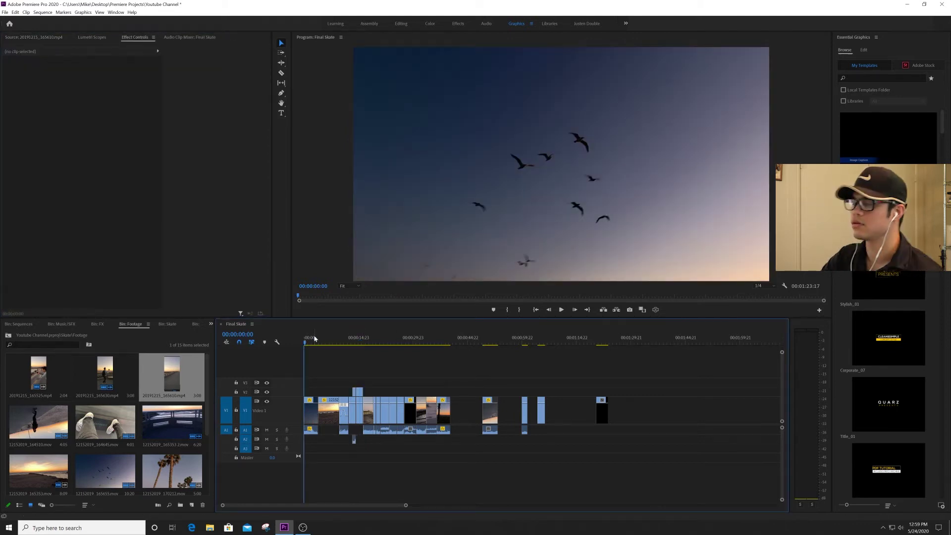
key(ctrl+s)
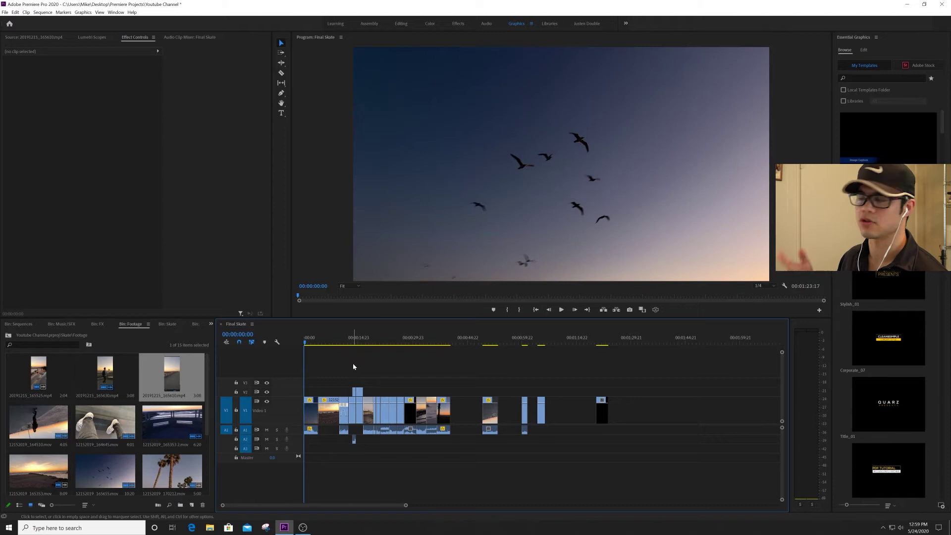
key(space)
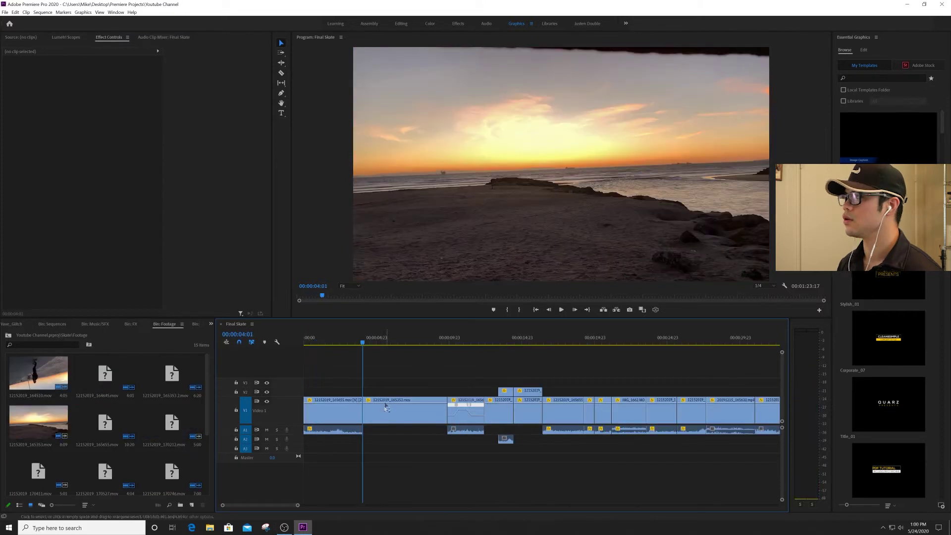
Step: Set the beach sunset clip's scale to 100 and rotate it about 2° clockwise to level the horizon
click(384, 408)
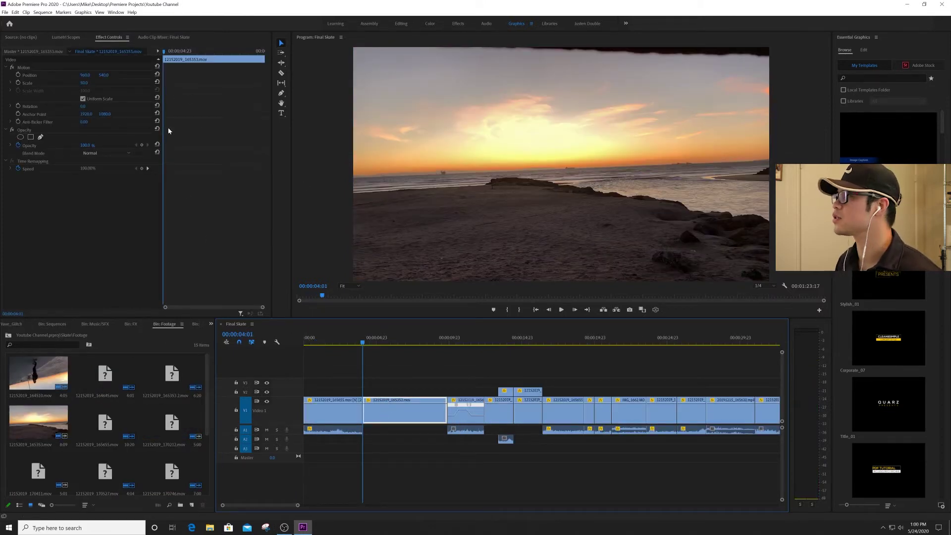
click(84, 83)
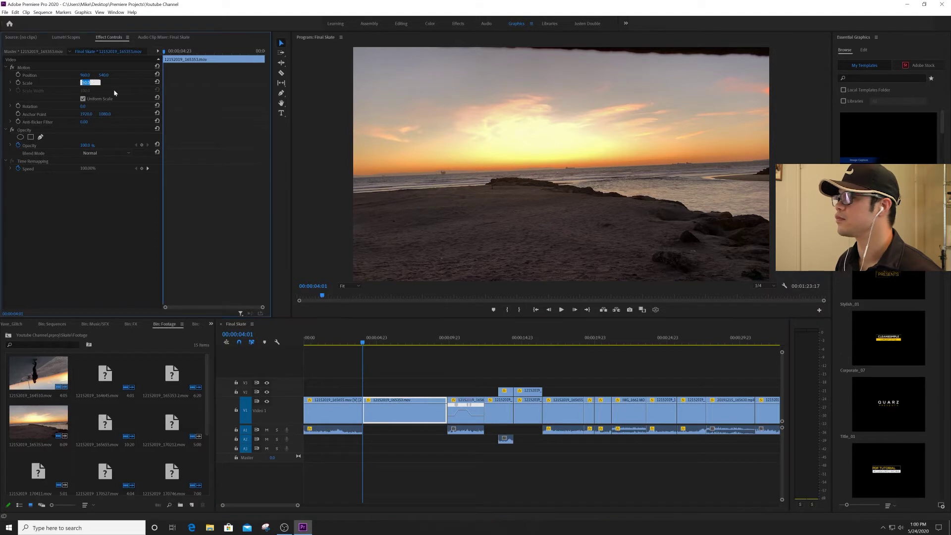
text(80)
key(Return)
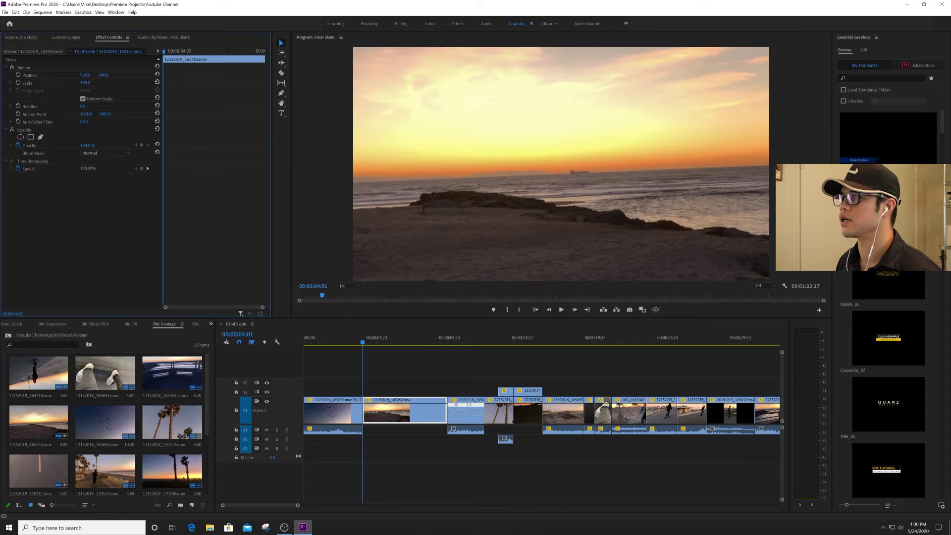
drag(85, 83, 82, 83)
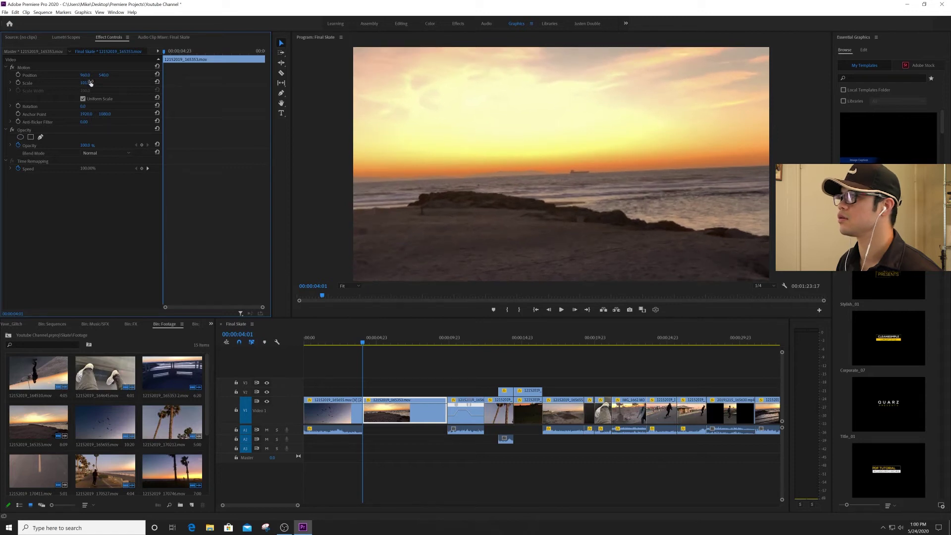
text(00)
key(Return)
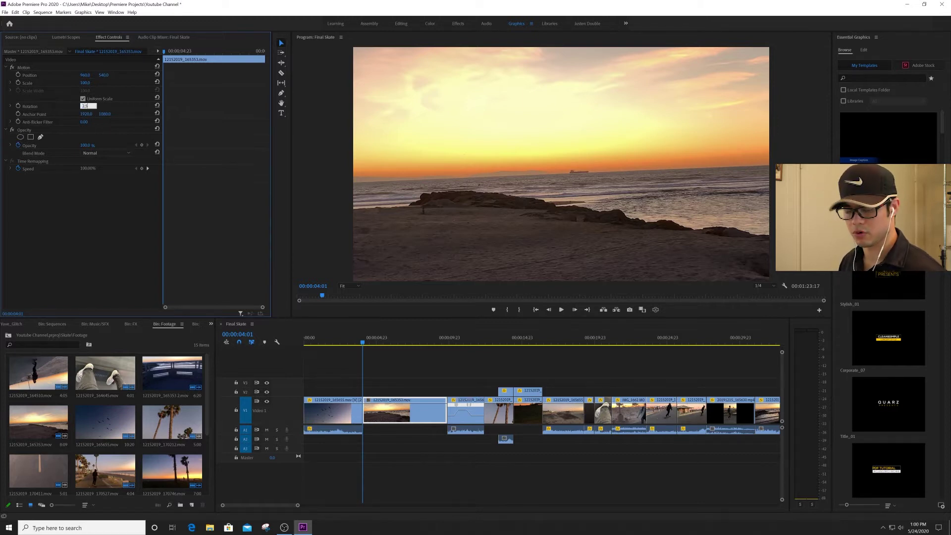
key(Return)
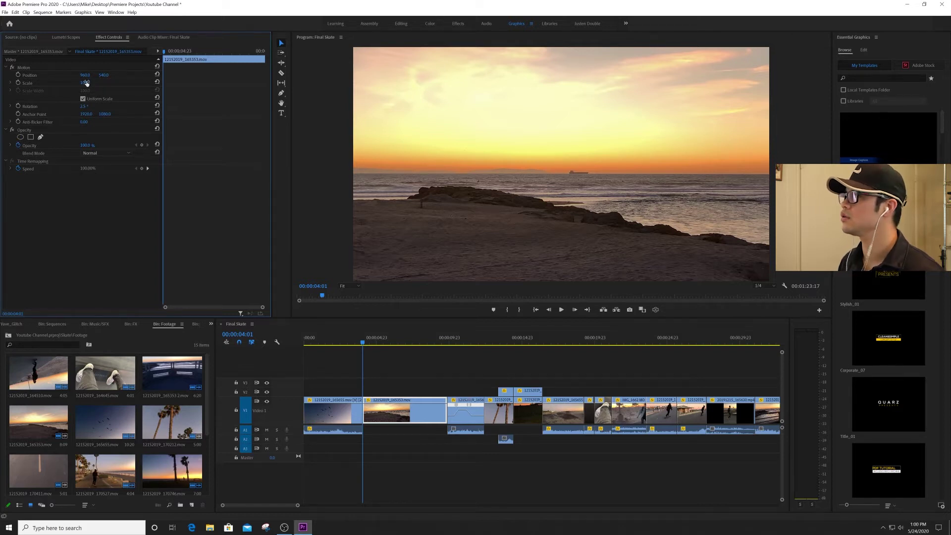
Step: Tilt the beach sunset clip to about -11° rotation and set position, scale and rotation keyframes at its start
drag(85, 83, 69, 83)
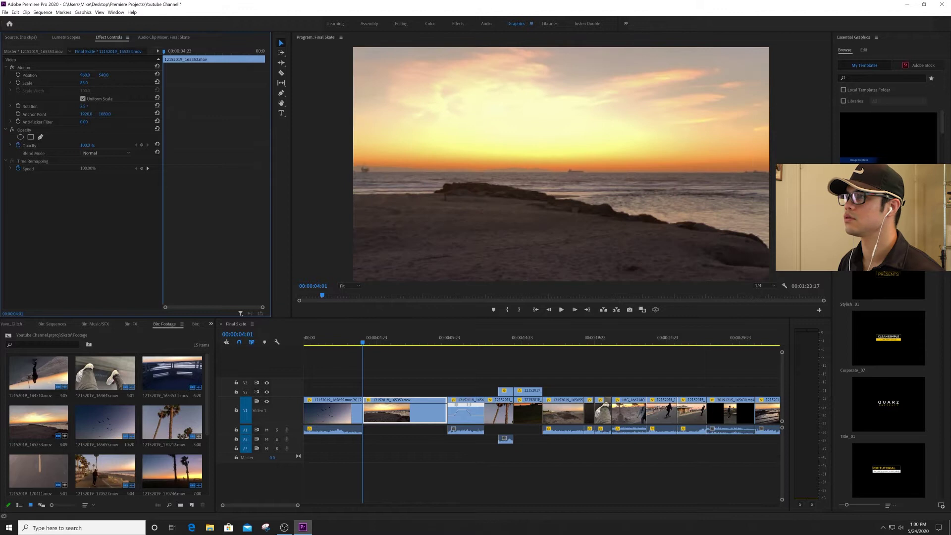
key(ctrl+z)
drag(83, 106, 75, 106)
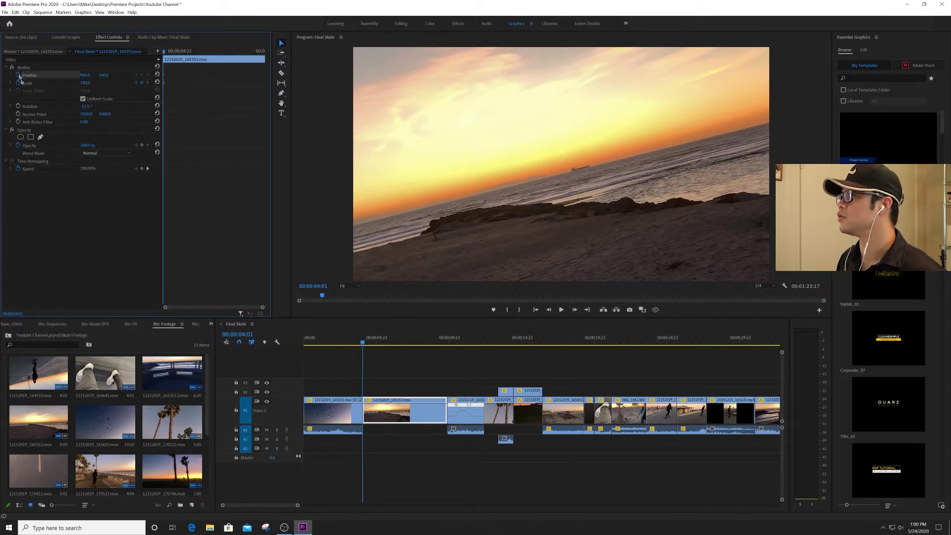
click(18, 106)
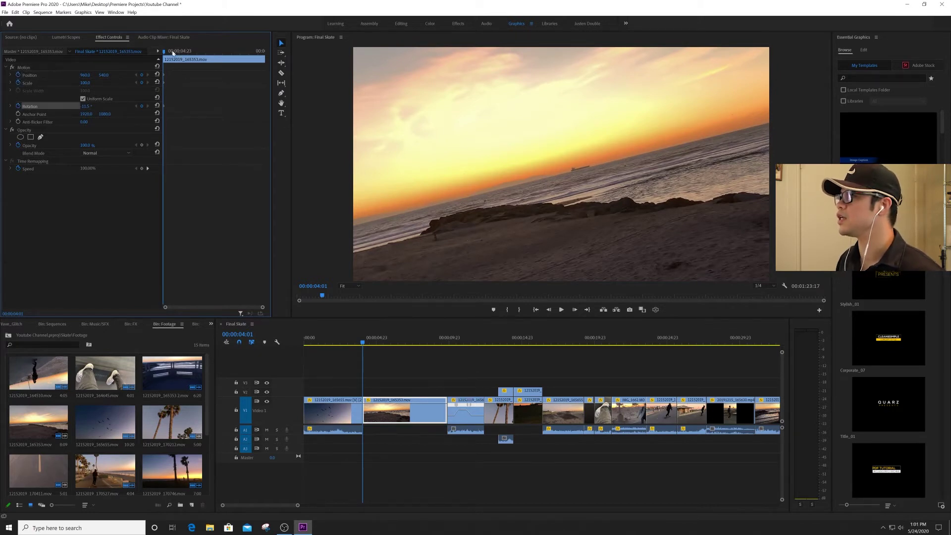
Step: Add rotation and scale keyframes near the sunset clip's end that level the horizon and zoom out to roughly half scale
drag(178, 51, 269, 52)
drag(261, 52, 255, 51)
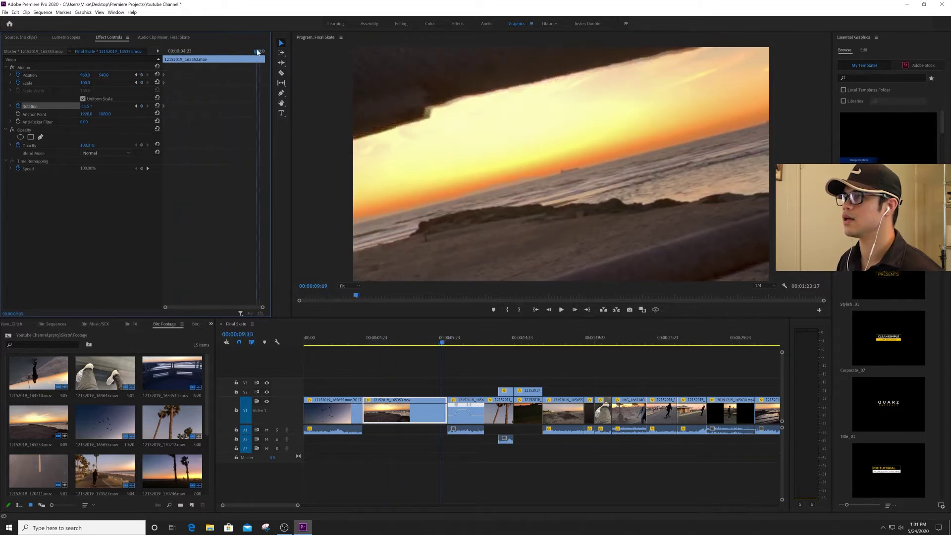
drag(86, 108, 118, 108)
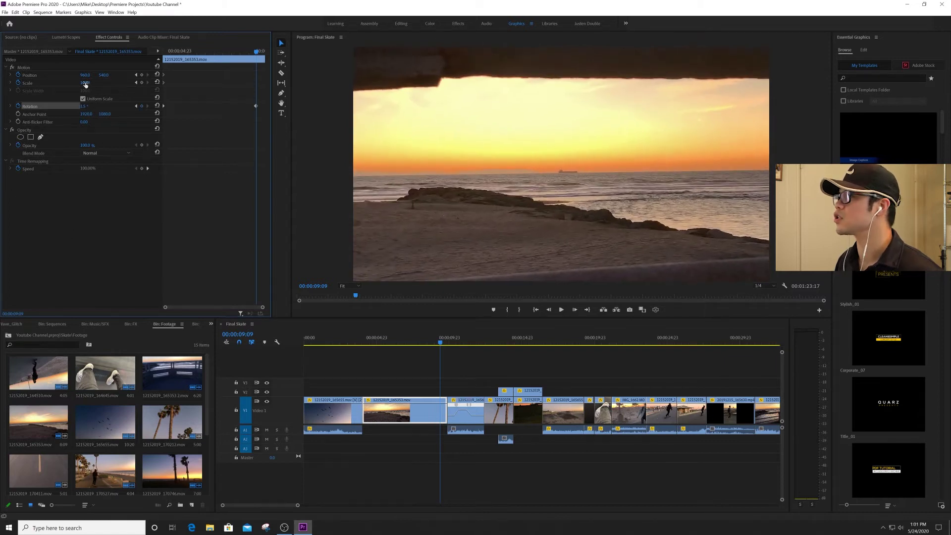
drag(84, 85, 57, 85)
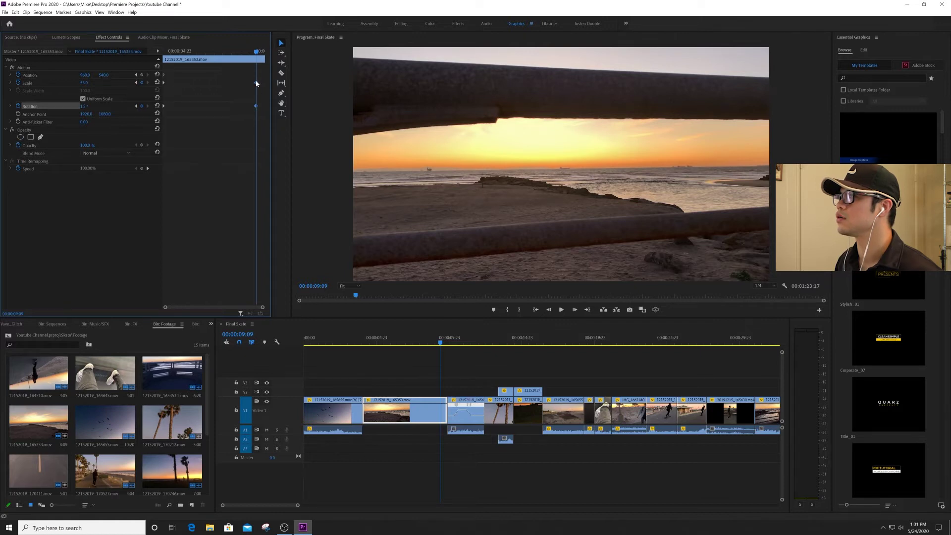
Step: Play the sunset clip from its start to check the animated rotation and zoom-out
key(Up)
key(space)
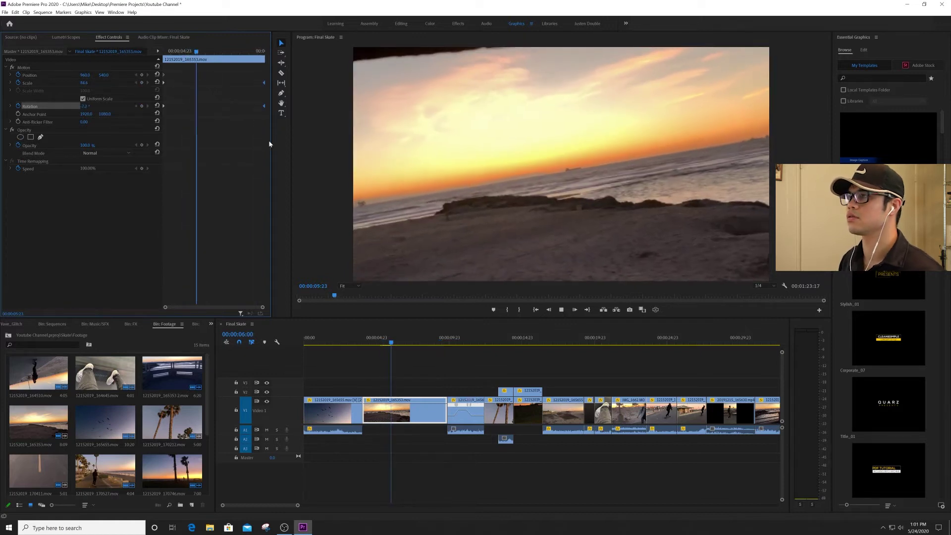
key(space)
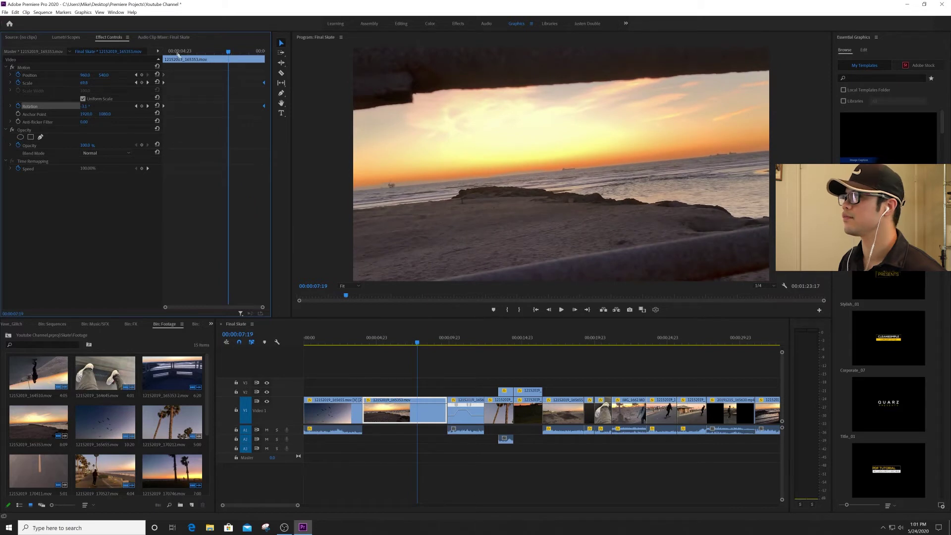
key(Up)
key(space)
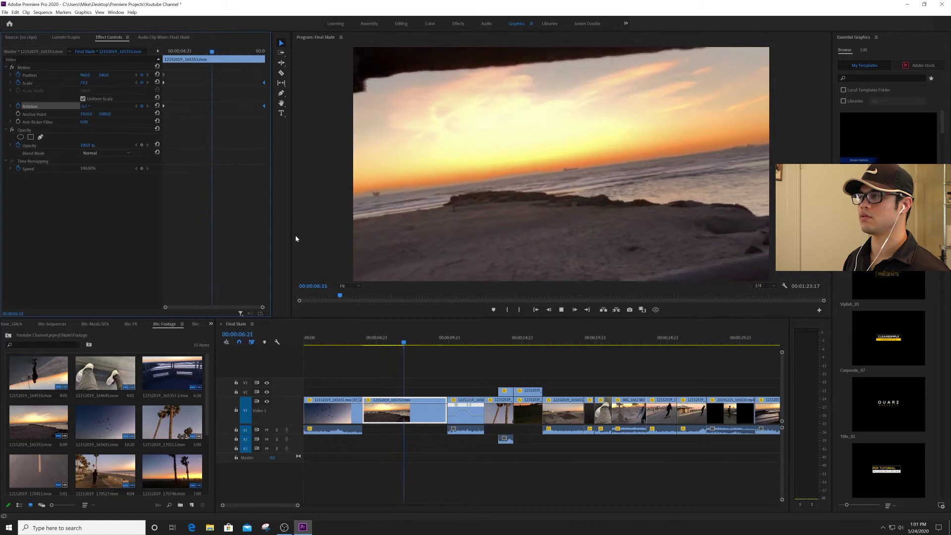
Step: Move the sunset clip's starting position, scale and rotation keyframes to 00:00:05:08
click(376, 340)
mouse_move(377, 340)
mouse_down()
mouse_move(391, 341)
mouse_move(382, 341)
mouse_up()
click(192, 83)
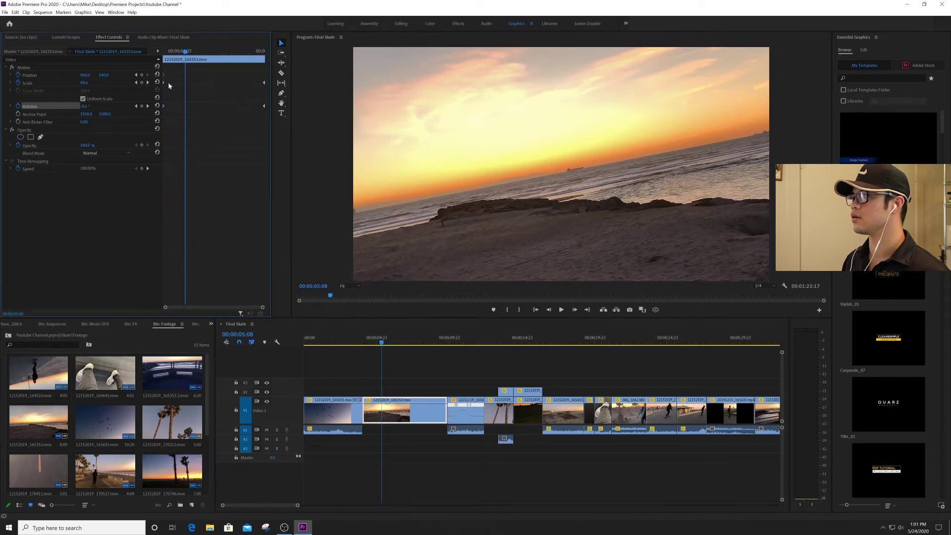
drag(165, 78, 182, 77)
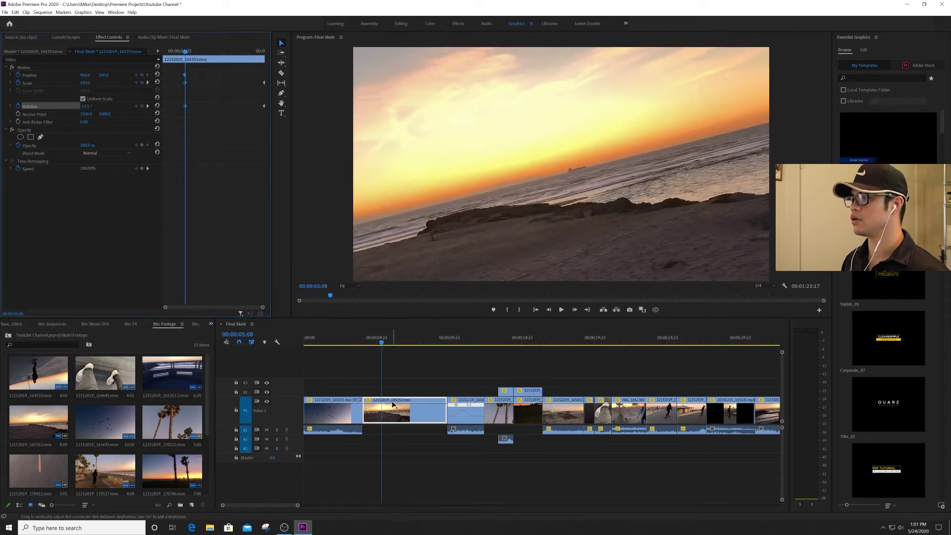
Step: Split the sunset clip at 00:00:05:08 and remove the part before the cut, closing the gap
click(386, 411)
key(v)
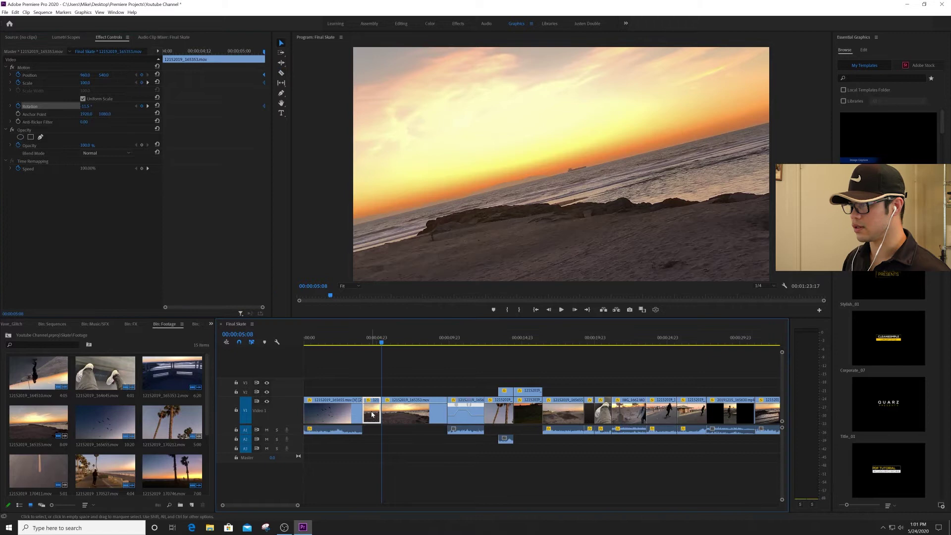
key(Delete)
key(Delete)
Step: Preview the cut from the birds to the sunset, trim the birds clip's start to 00:00:00:13 and replay the opening
click(350, 341)
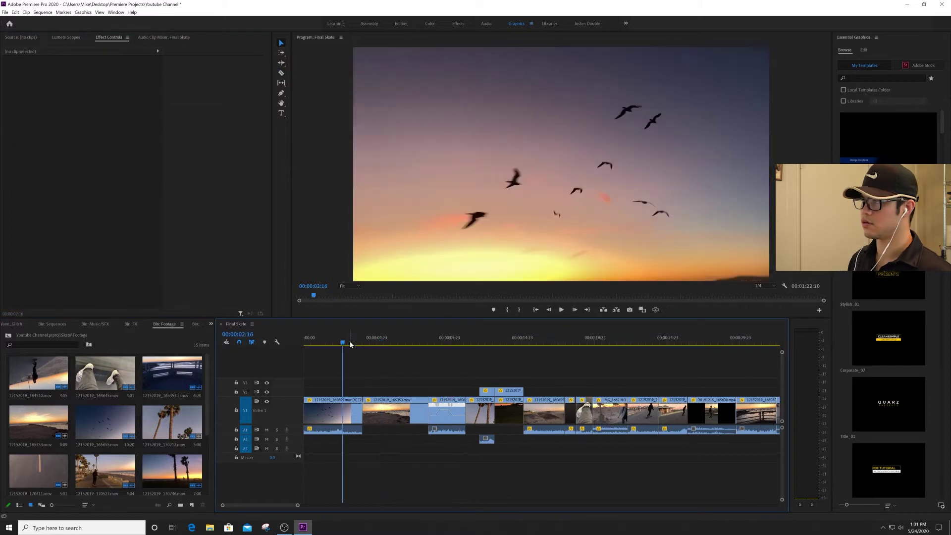
key(space)
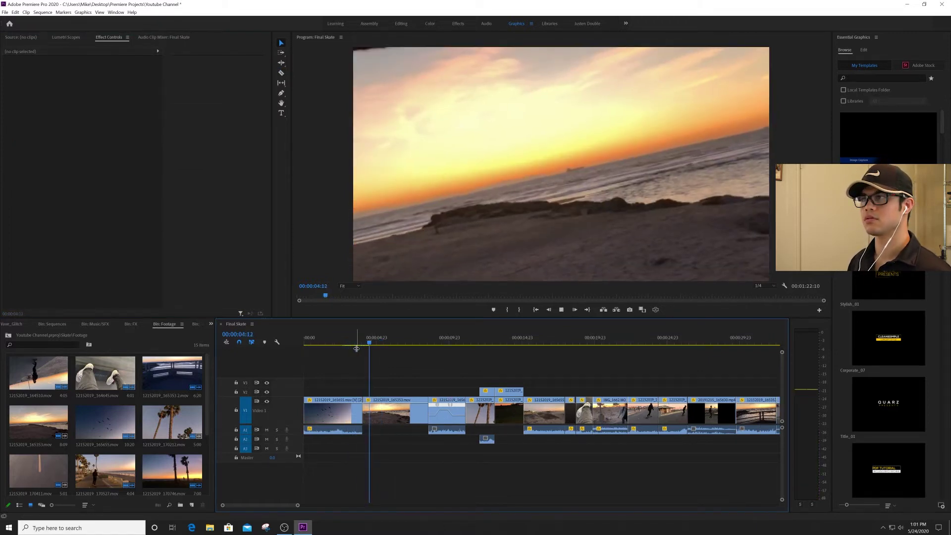
click(322, 341)
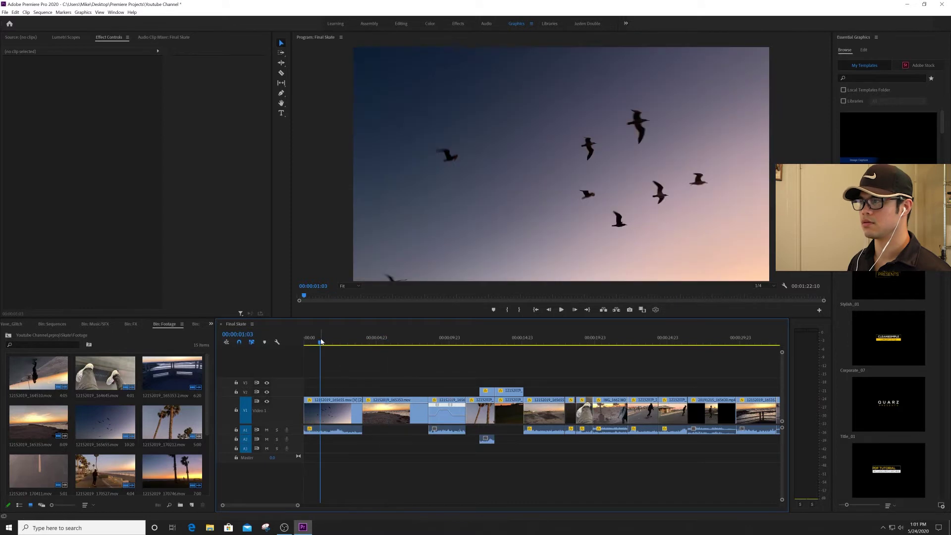
drag(325, 342, 313, 341)
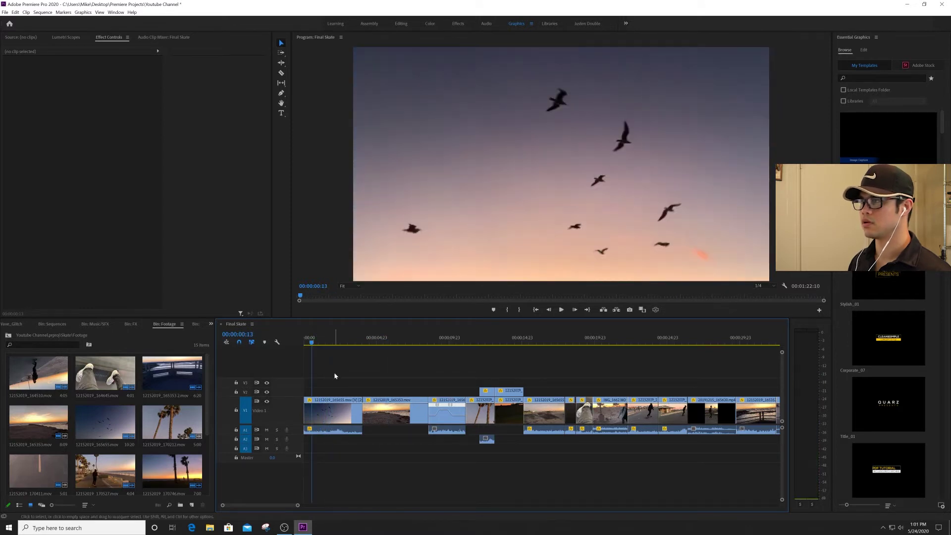
drag(307, 415, 315, 415)
key(space)
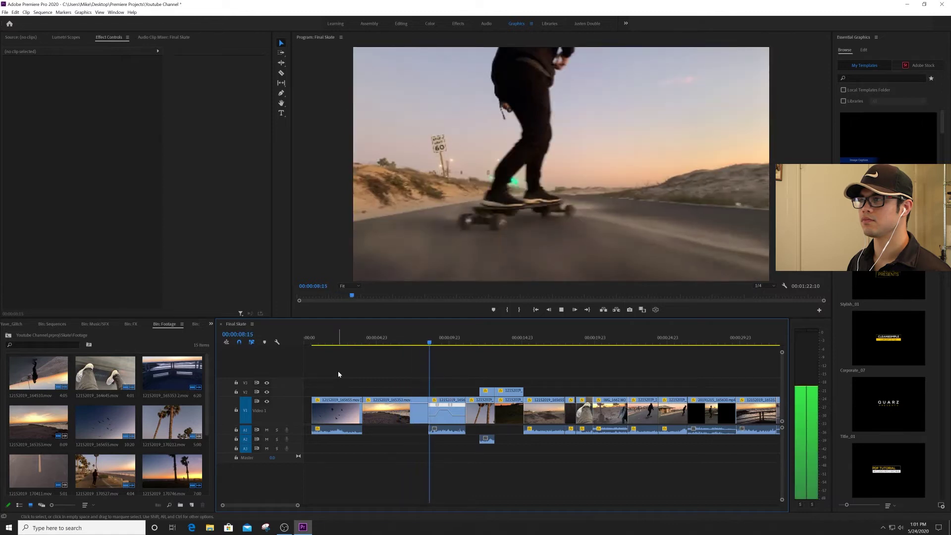
Step: Move the sunset clip out among the spare clips, just before the last black clip, and ripple-delete the gap it leaves
click(370, 341)
key(minus)
key(minus)
key(minus)
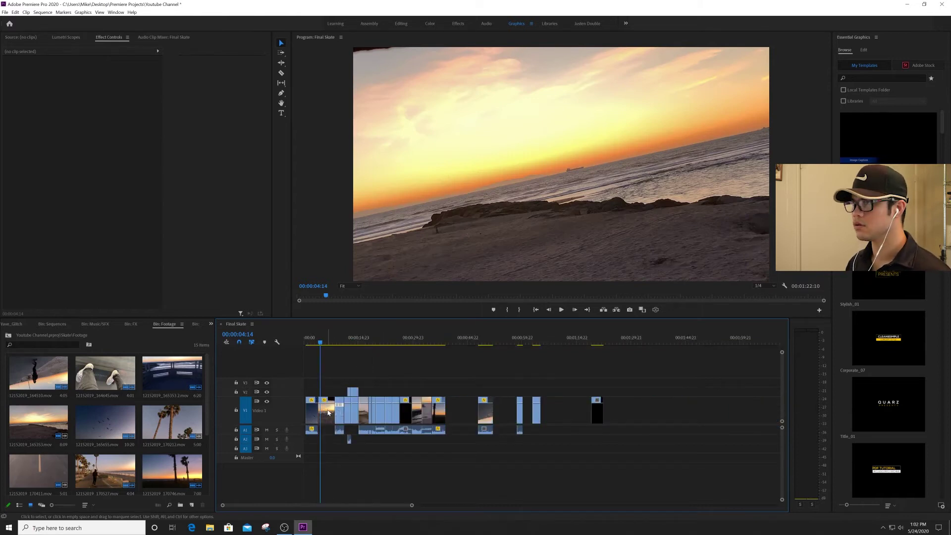
click(328, 412)
key(space)
drag(327, 414, 564, 411)
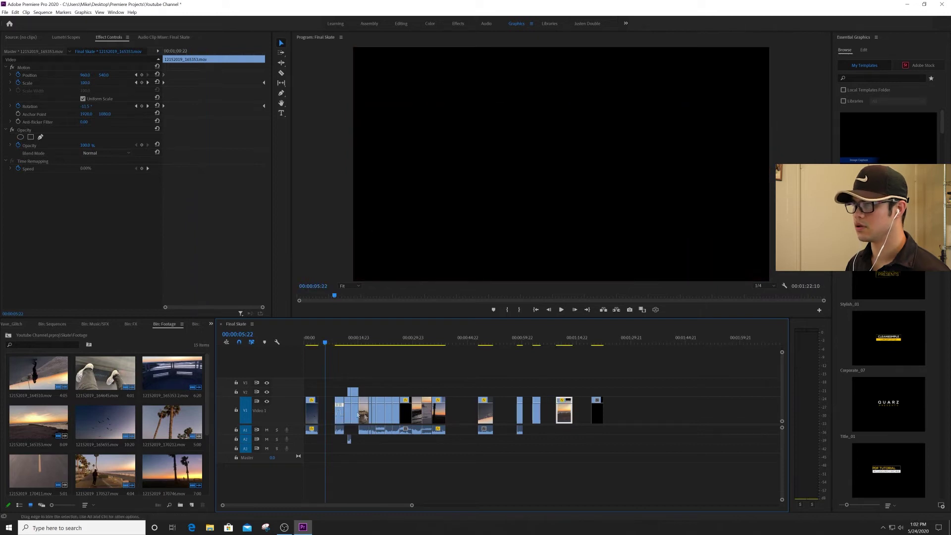
click(331, 414)
key(Delete)
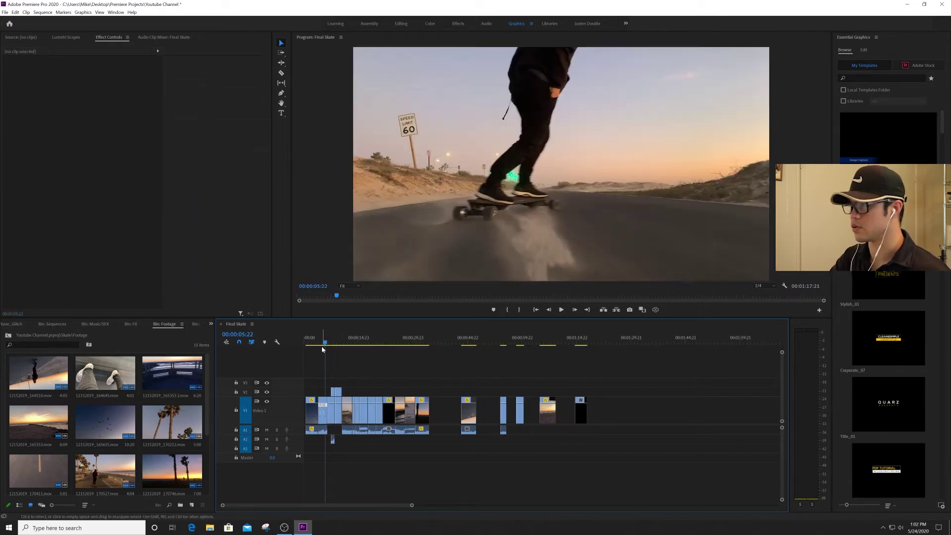
Step: Play the opening from the birds clip through the palm-tree section
click(312, 341)
key(space)
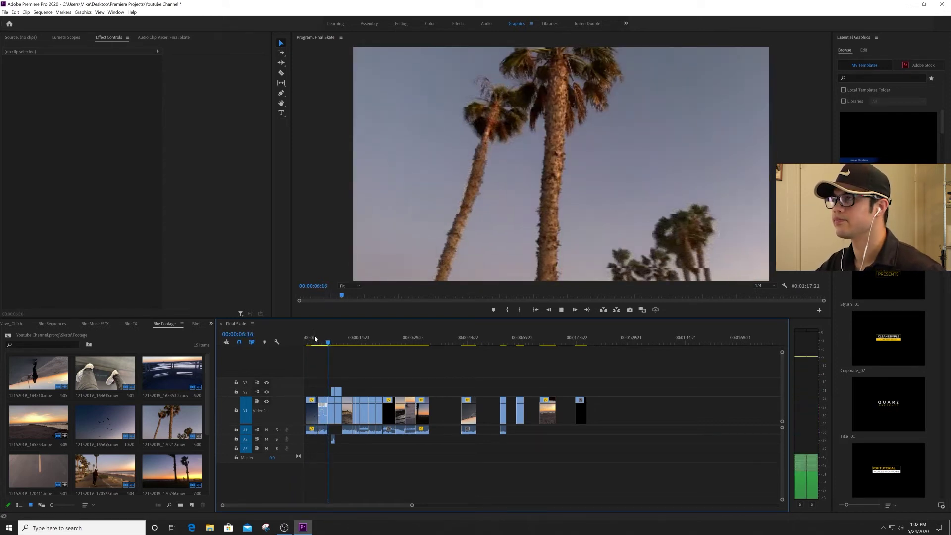
key(space)
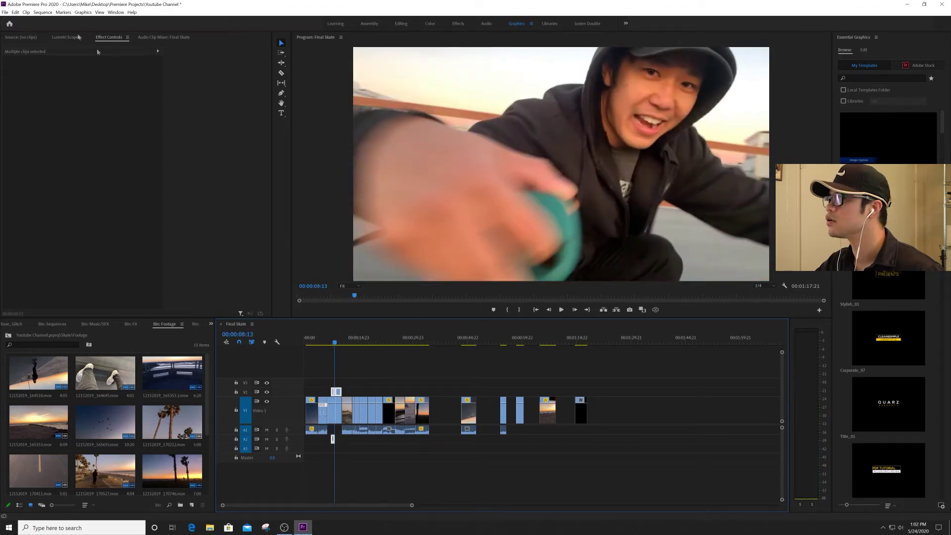
Step: Set the hooded skater clip on V2 to the Overlay blend mode and preview it over the palm trees
click(43, 39)
click(352, 378)
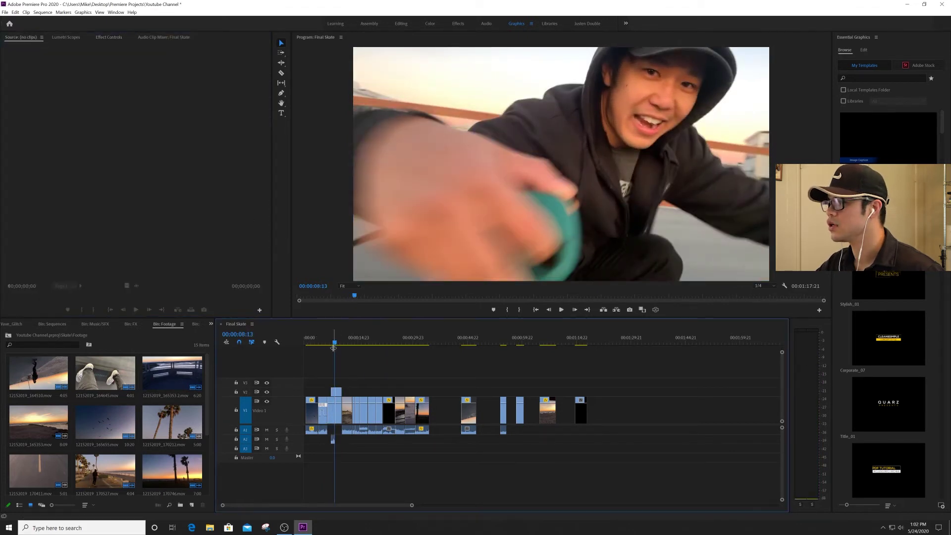
click(334, 343)
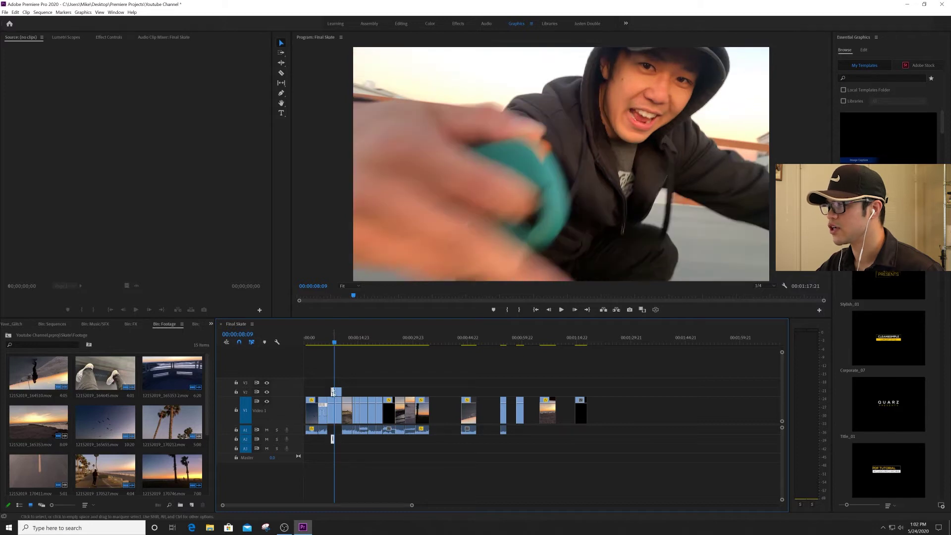
click(103, 42)
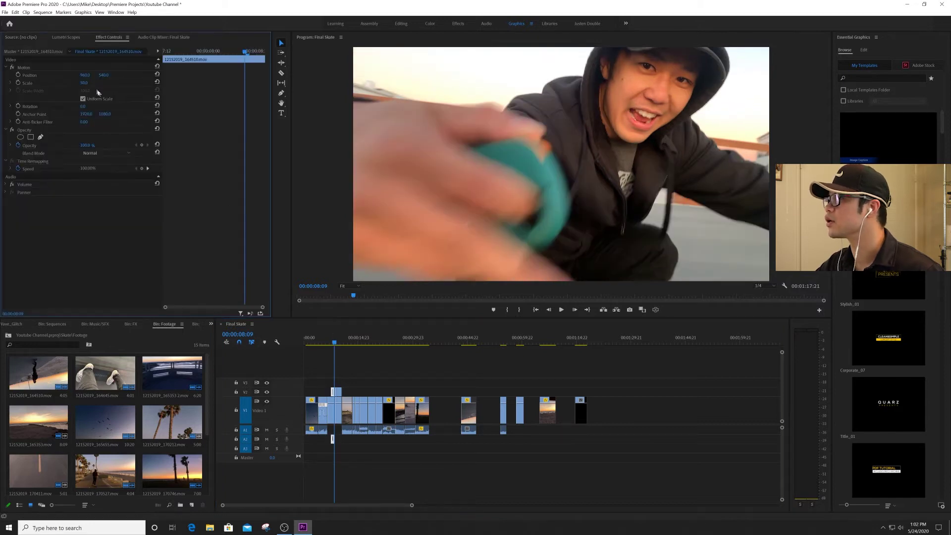
click(95, 154)
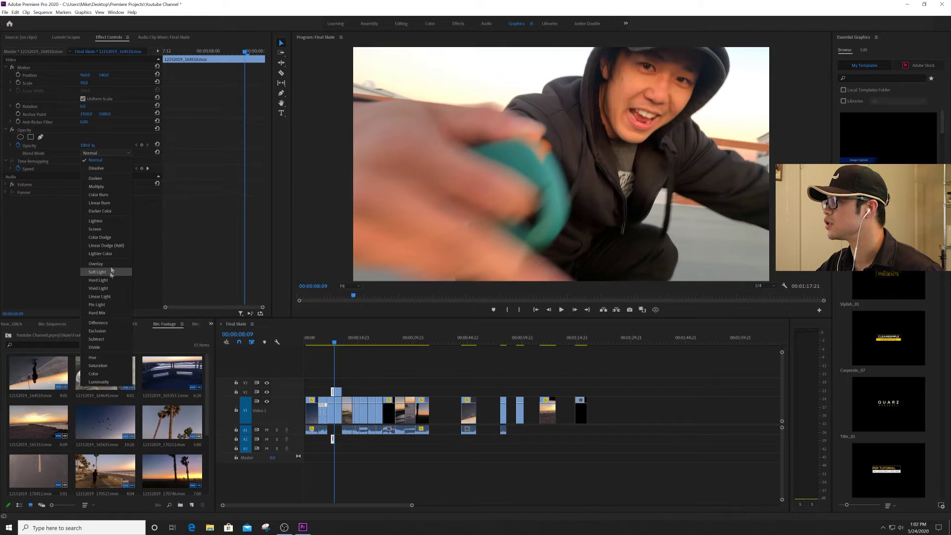
click(111, 266)
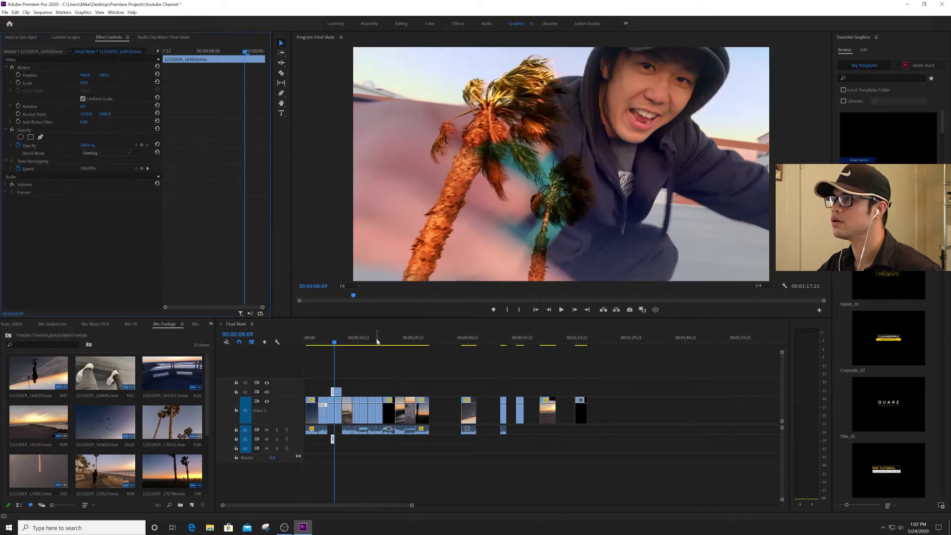
click(330, 341)
key(space)
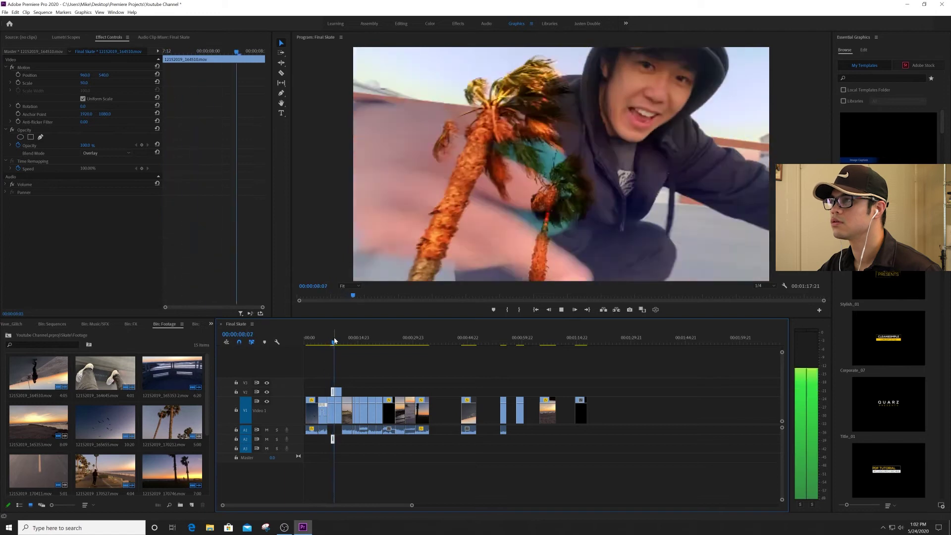
click(332, 341)
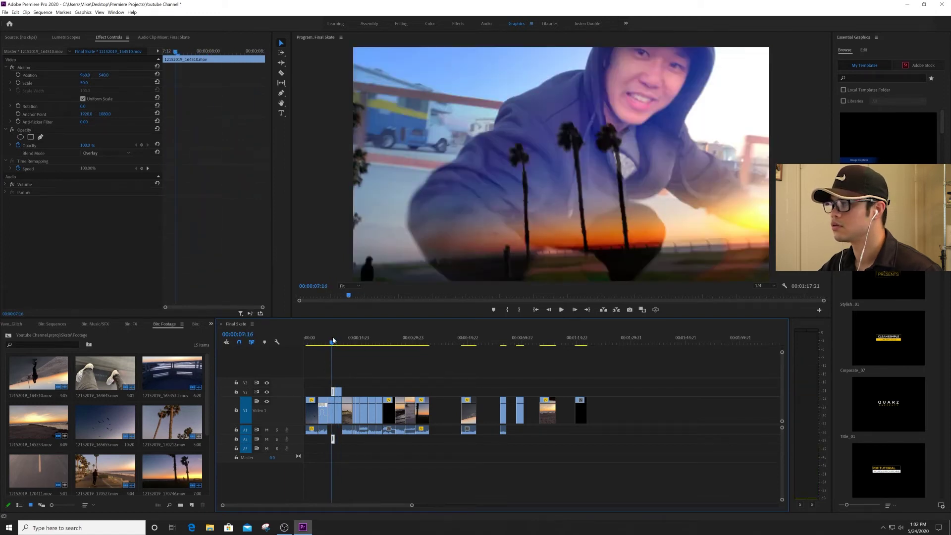
Step: Move the palm-tree clip 12152019_170212.mov up to V3 and extend the hooded skater clip's start to match it
key(equal)
key(equal)
key(equal)
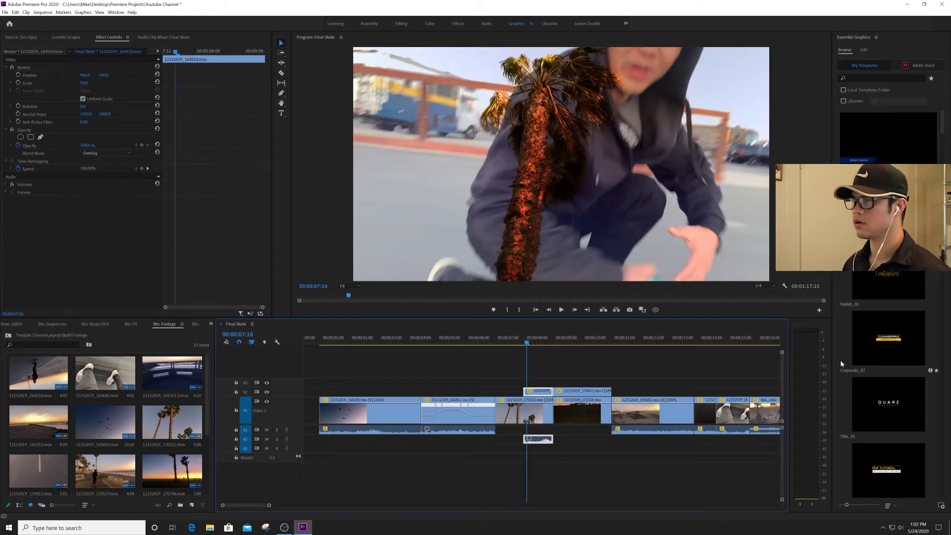
click(530, 419)
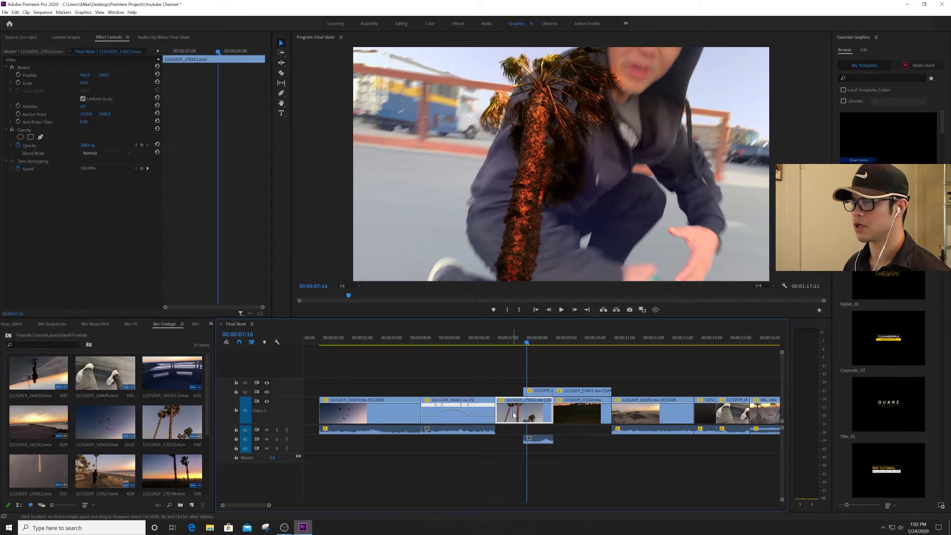
drag(514, 404, 497, 391)
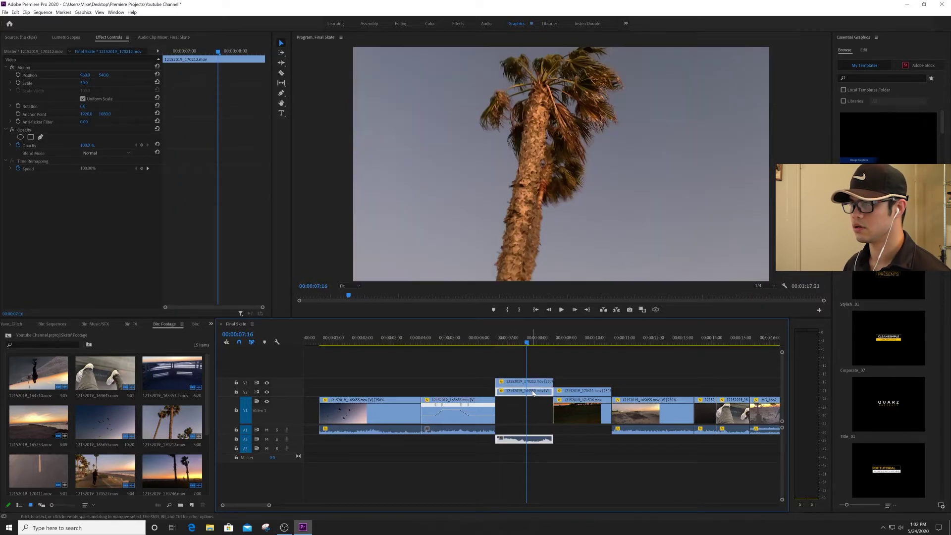
Step: Set the hooded skater clip's blend mode to Normal and the palm-tree clip on V3 to Overlay
click(92, 153)
click(100, 159)
click(539, 385)
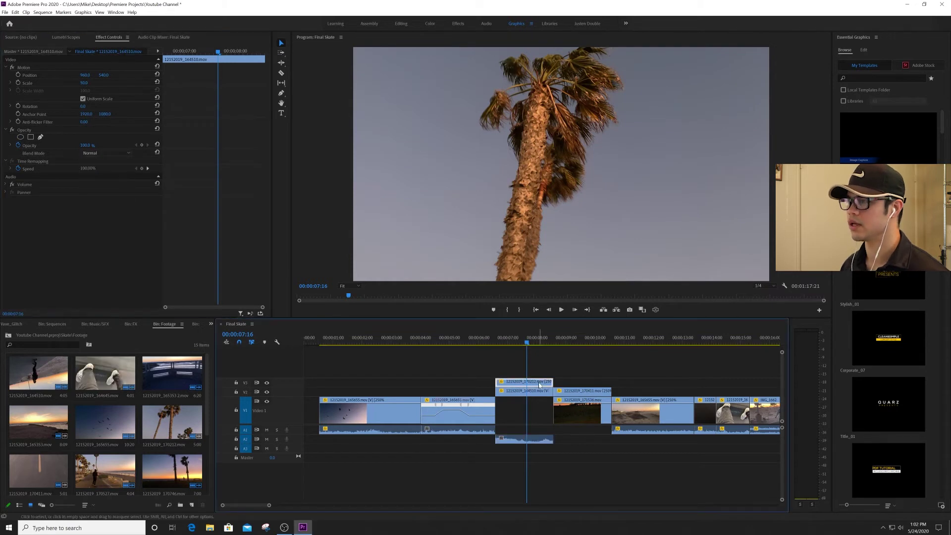
click(99, 154)
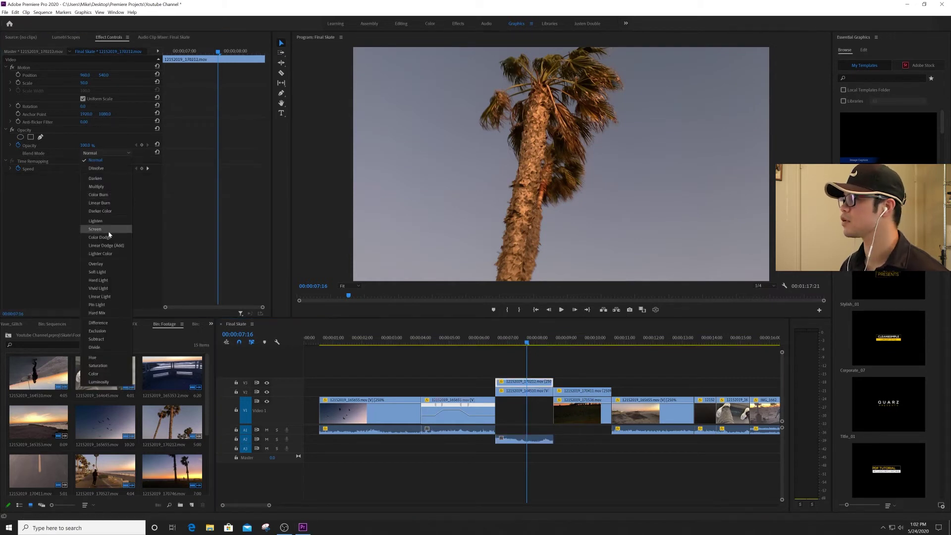
click(96, 264)
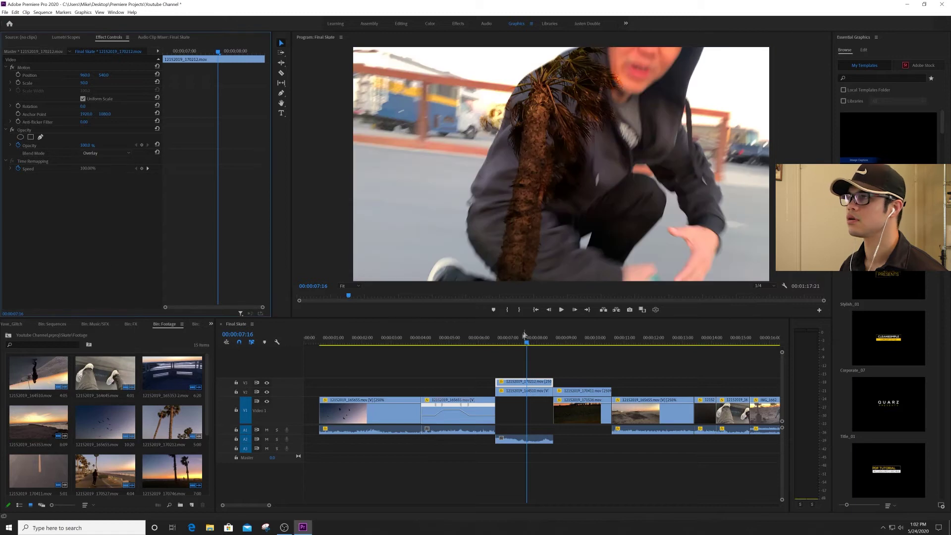
Step: Set the palm-tree clip on V3 to the Hard Light blend mode and preview it over the hooded skater clip
click(500, 342)
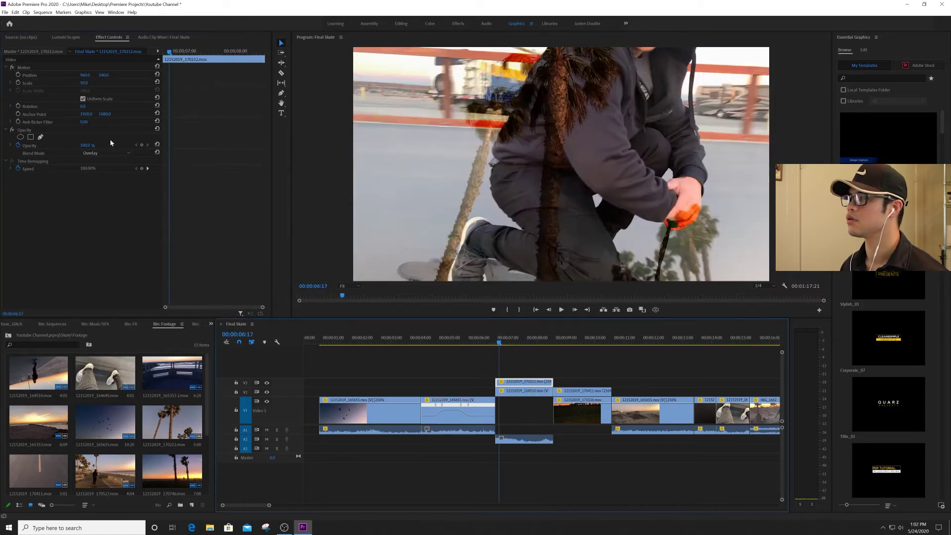
click(112, 155)
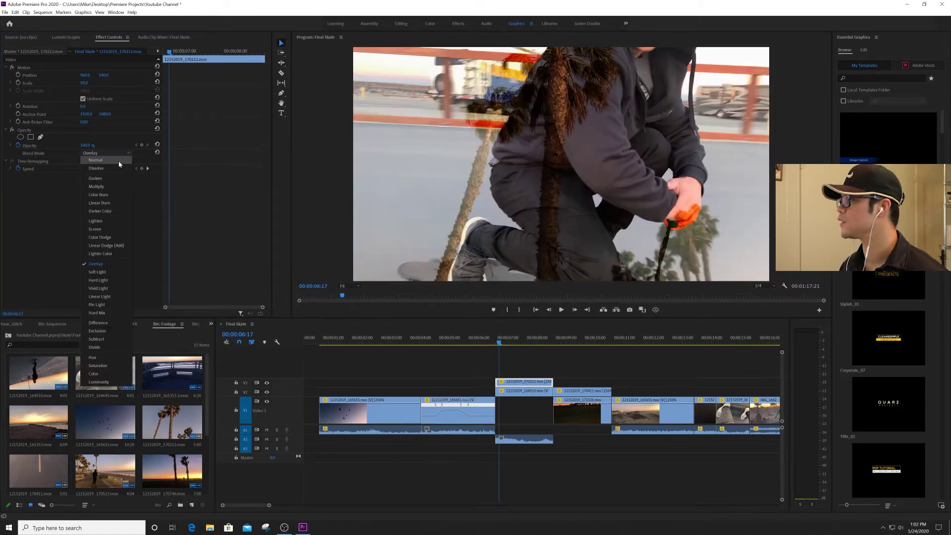
click(109, 280)
key(space)
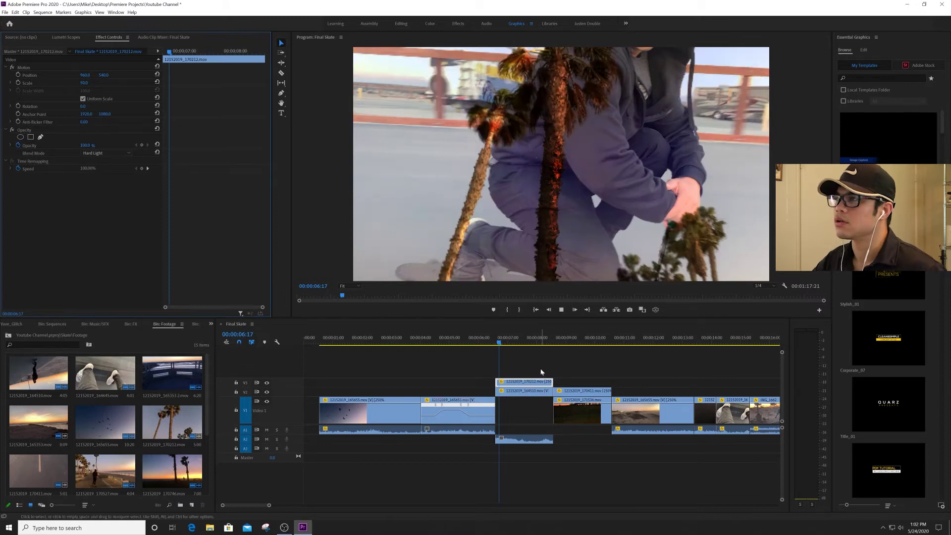
click(492, 338)
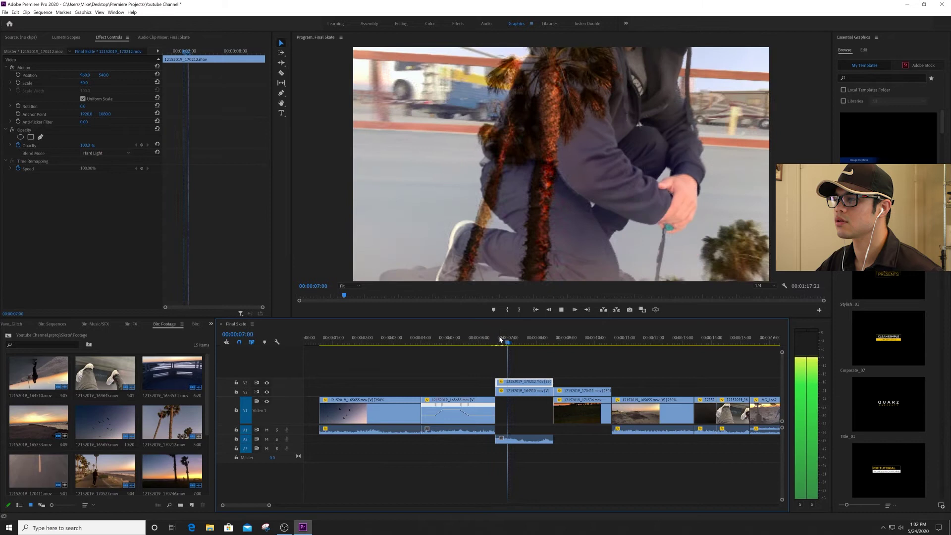
key(space)
Step: Trim the start of the hooded skater clip on V2 by about half a second and preview the overlap
drag(500, 393, 510, 392)
click(511, 341)
key(space)
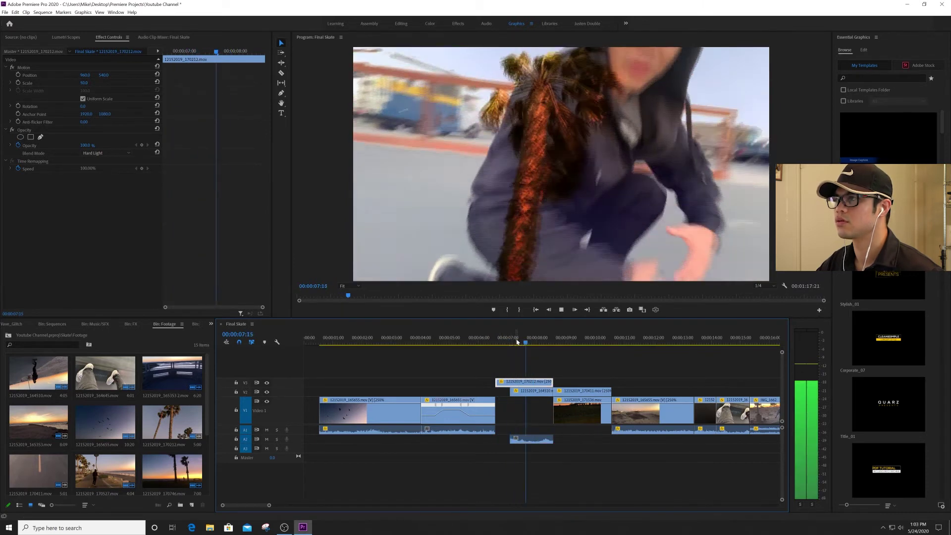
key(space)
Step: Trim the palm-tree clip to match the hooded skater clip, move the pair down to V2 and V1 against the birds clip, and play them
drag(498, 383, 507, 411)
click(498, 339)
key(space)
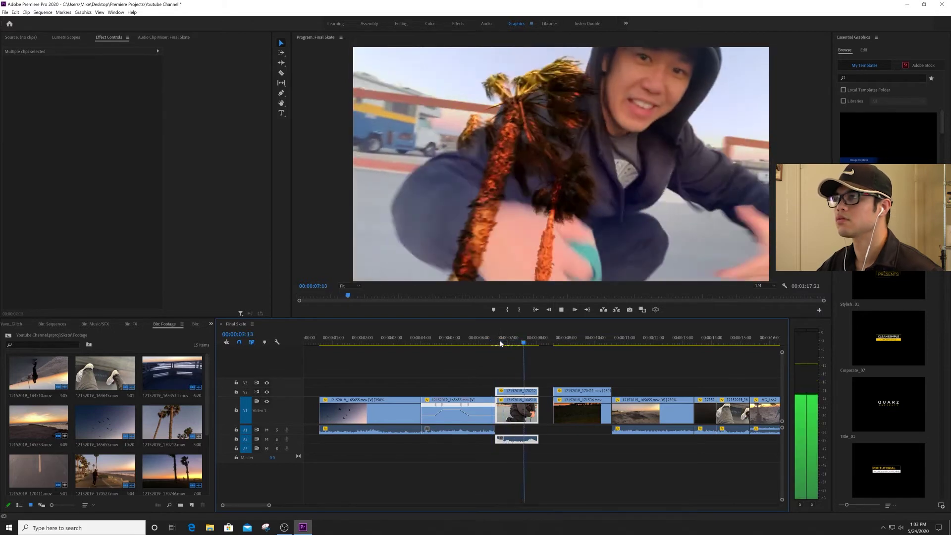
key(space)
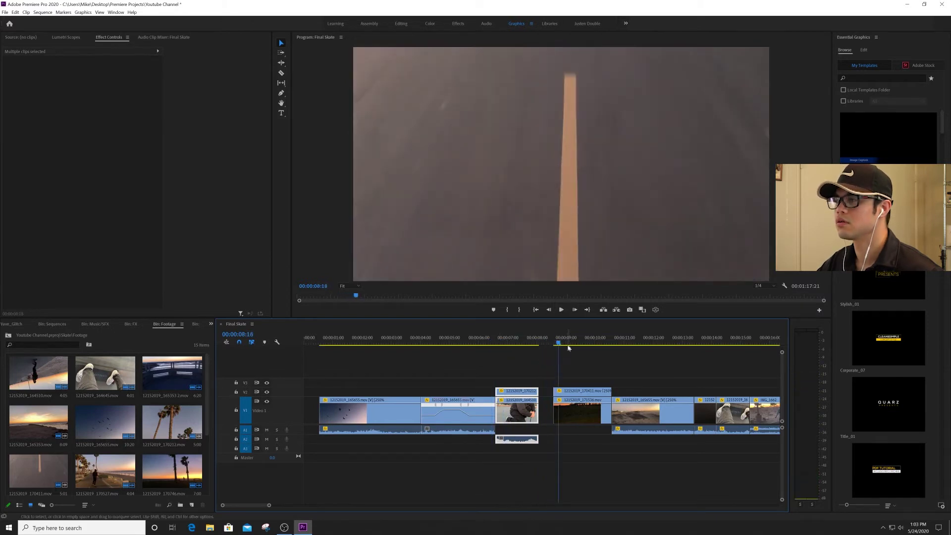
Step: Try the Hard Light blend mode on the road-line clip over the pier footage and preview it
click(572, 395)
click(104, 153)
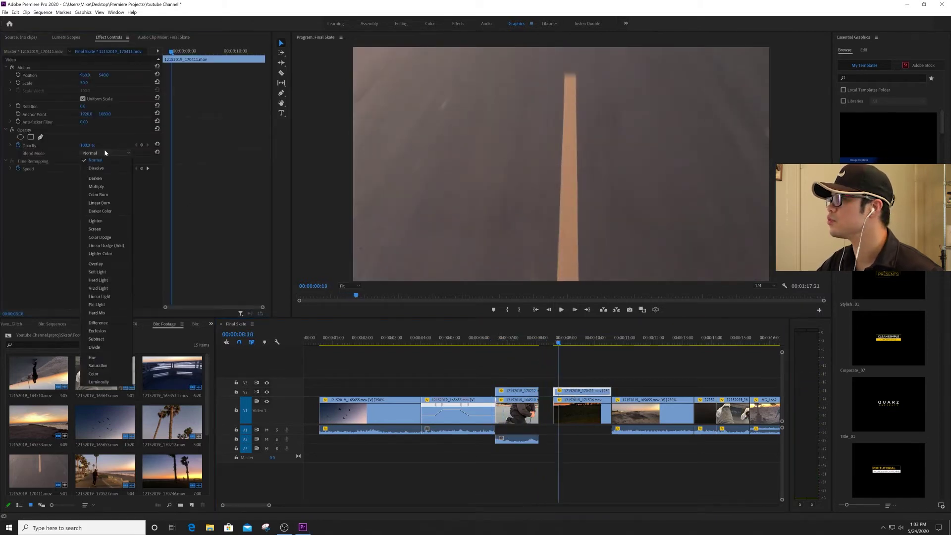
click(106, 280)
key(space)
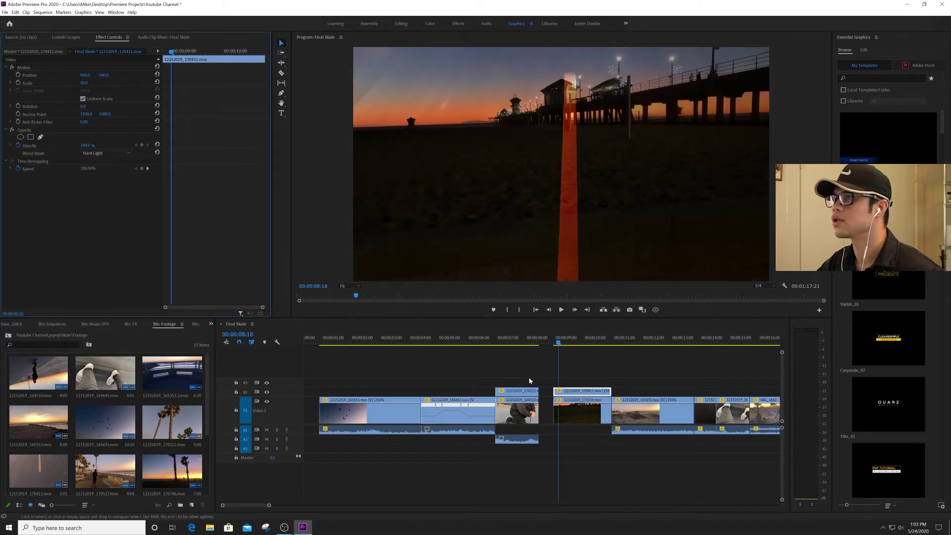
key(space)
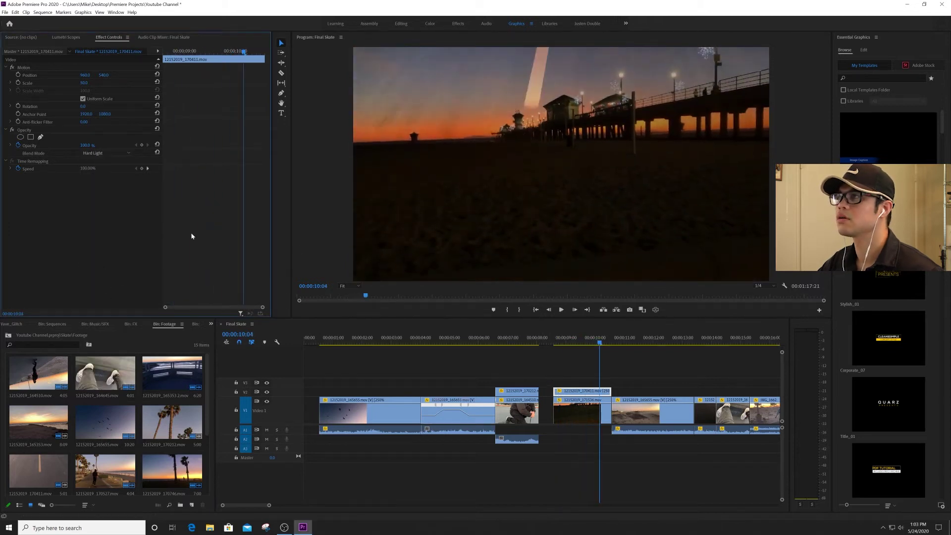
Step: Try Darken on the road-line clip, settle on the Color Dodge blend mode, and preview it over the pier footage
click(94, 155)
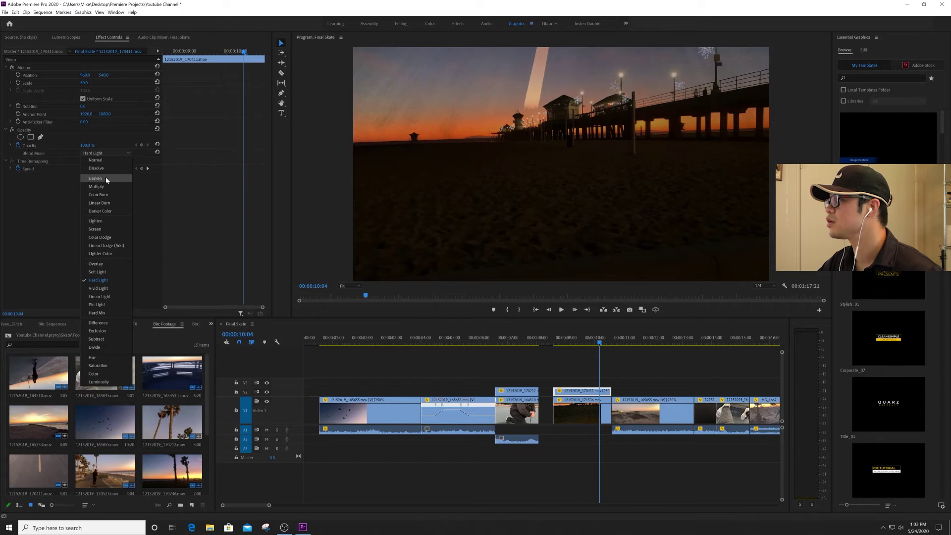
click(106, 177)
click(103, 154)
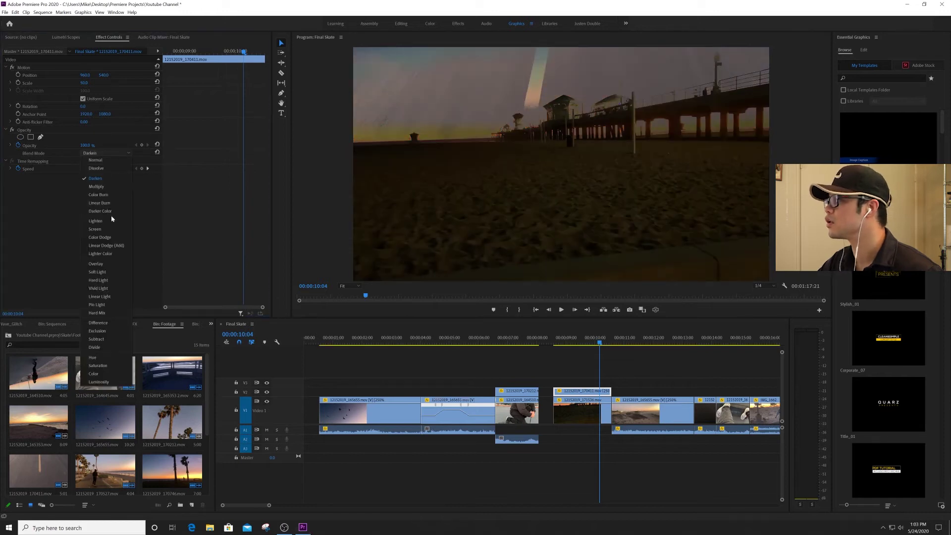
click(109, 238)
key(space)
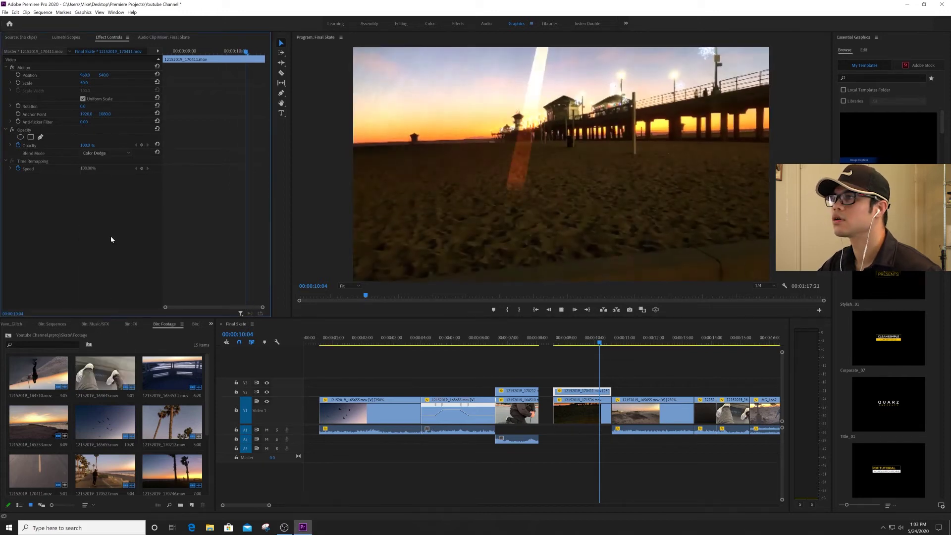
key(space)
click(565, 338)
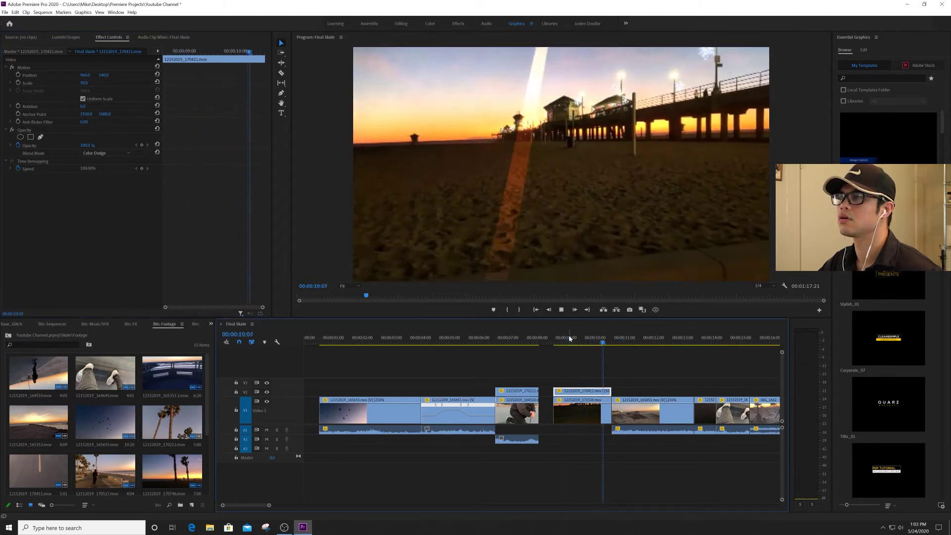
key(space)
Step: Close the gap between the hooded skater and pier clips, and play through the pier section into the dune skater clip
drag(571, 370, 552, 409)
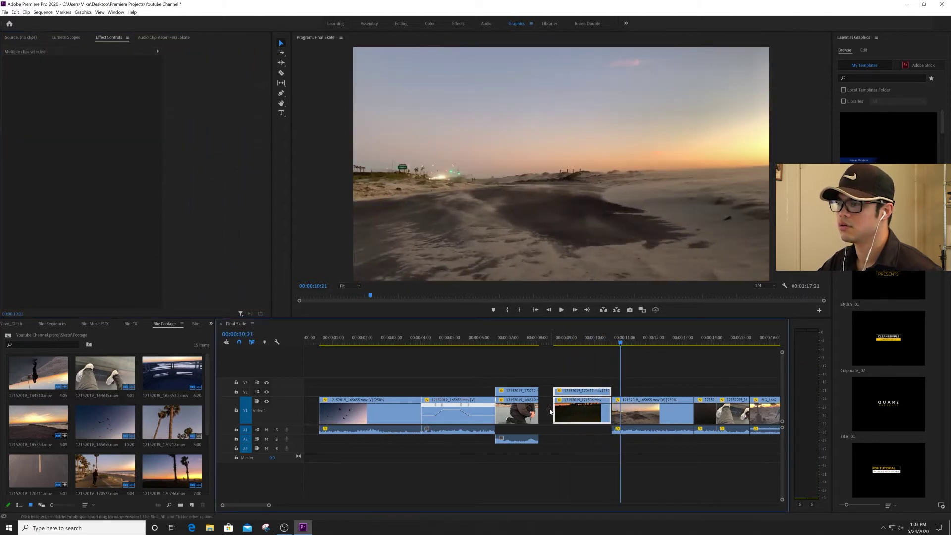
key(Delete)
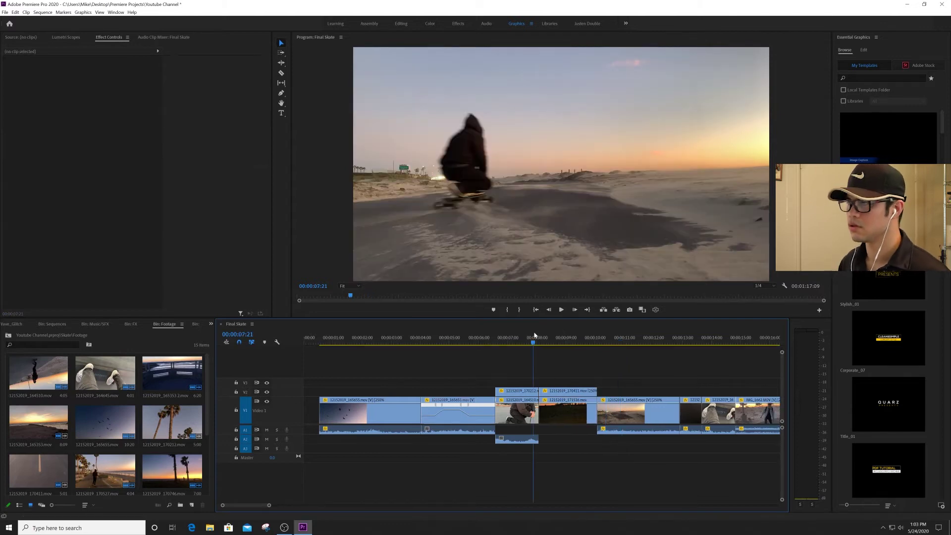
key(space)
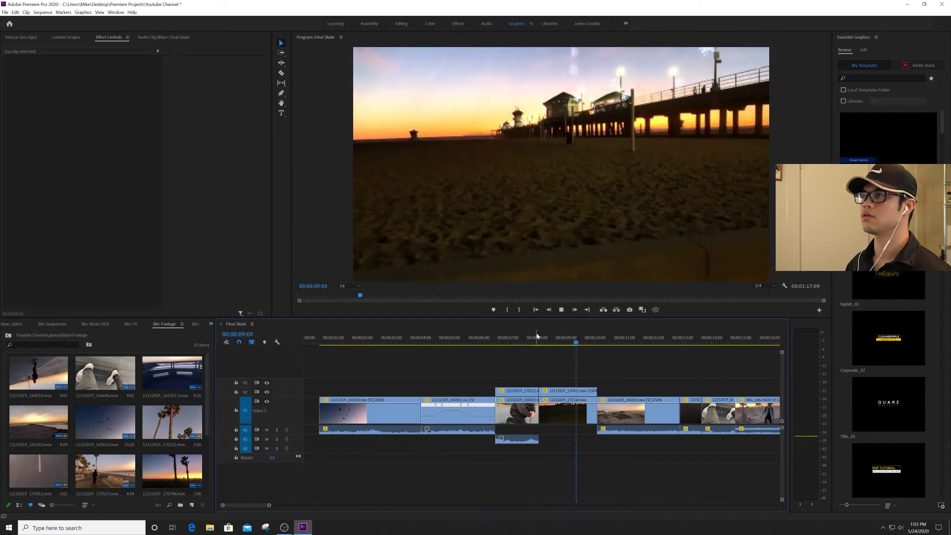
click(552, 337)
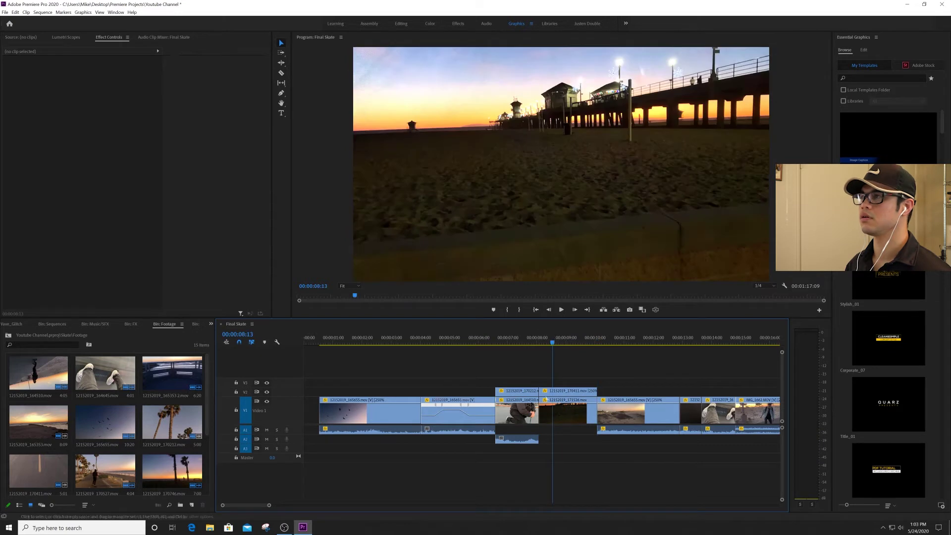
click(569, 391)
key(space)
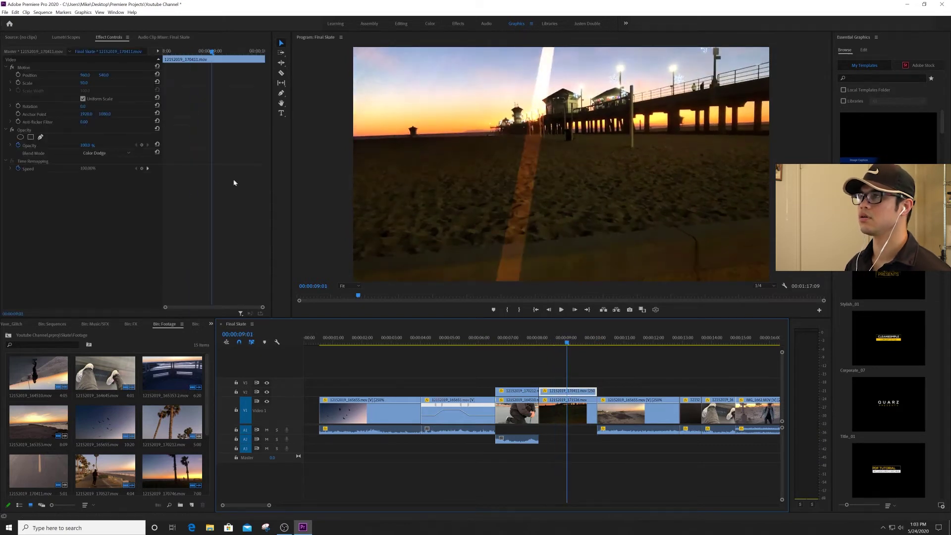
key(space)
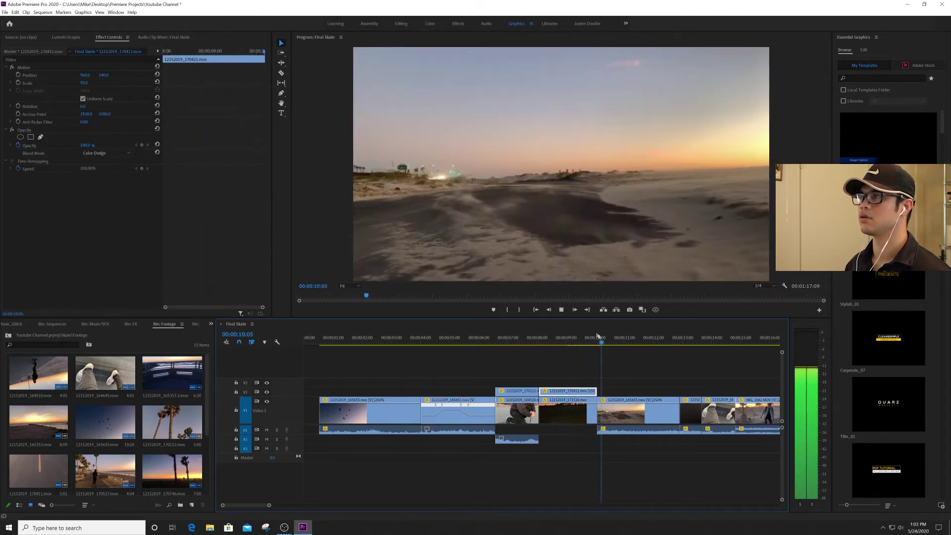
key(space)
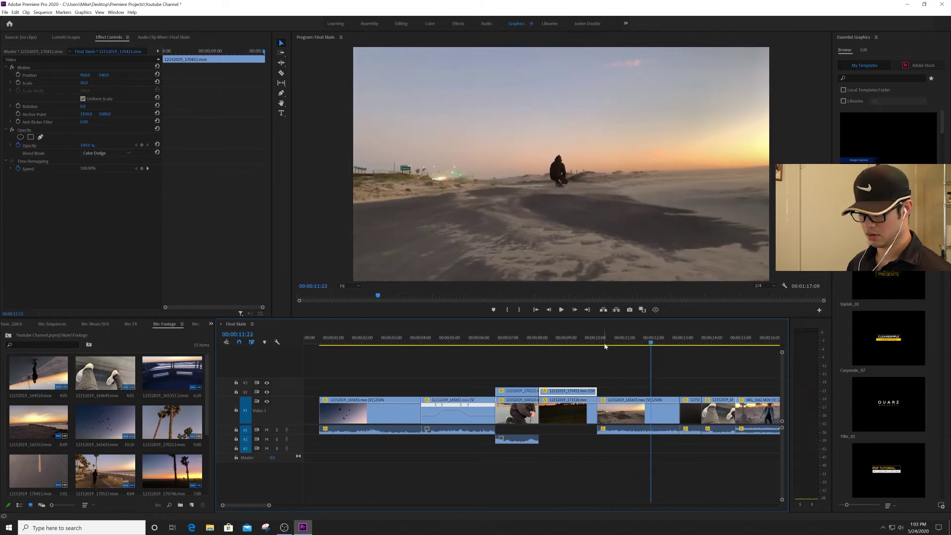
Step: Add Position and Scale keyframes at the start of the dune skater clip and set Scale to 84 at 00:00:11:05
key(minus)
drag(468, 343, 450, 343)
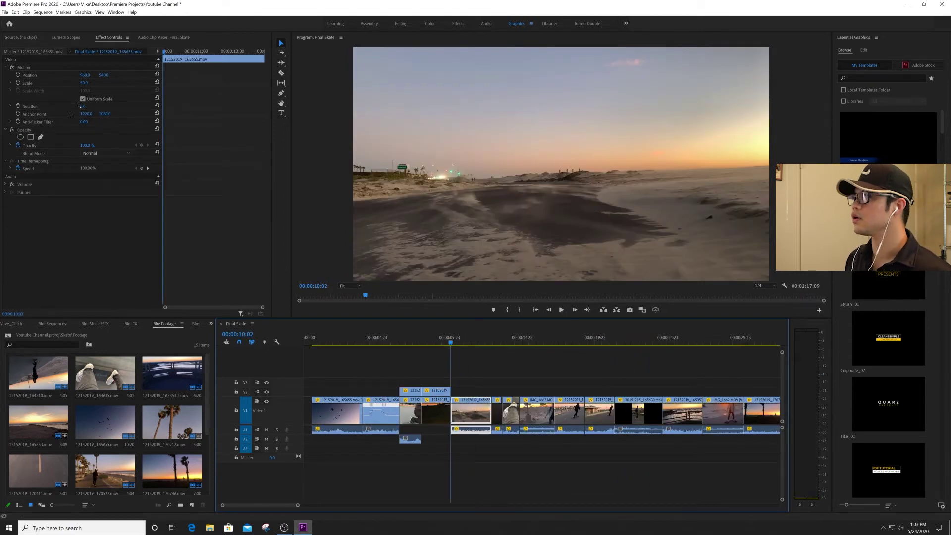
click(18, 84)
click(190, 50)
key(space)
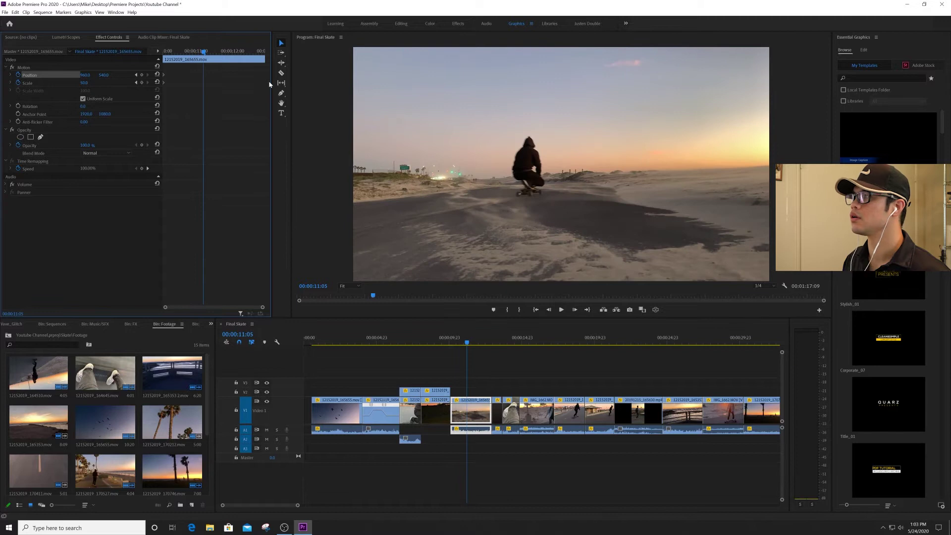
drag(84, 85, 101, 84)
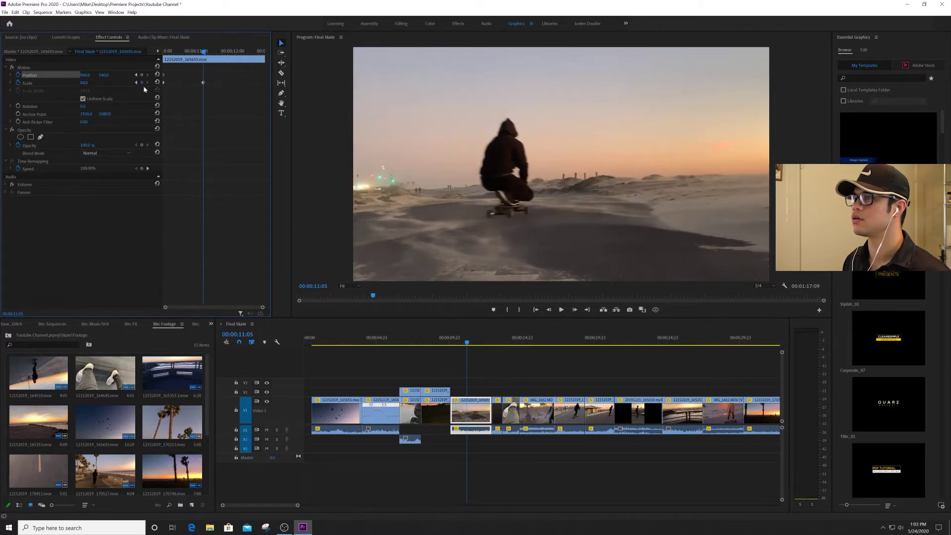
Step: Move the second Scale keyframe to the end of the dune skater clip and play back the slower zoom
key(space)
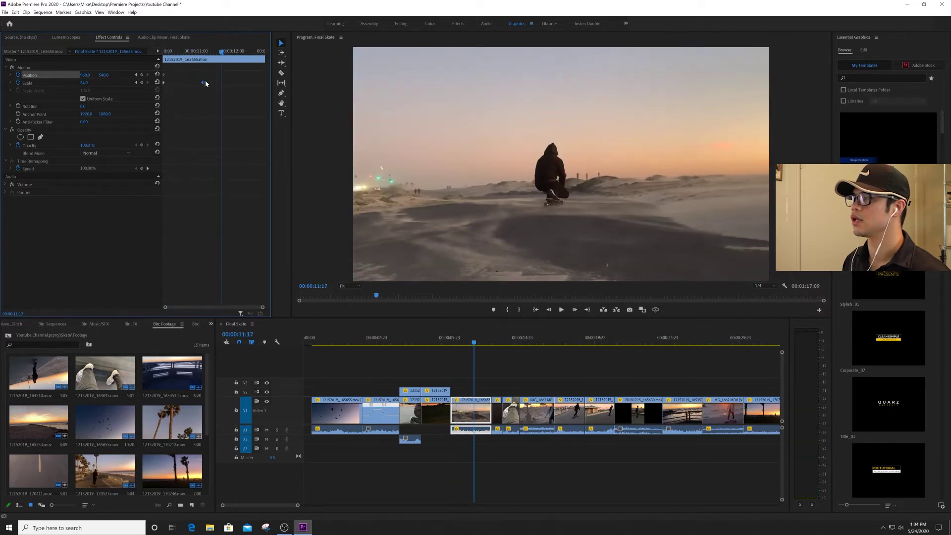
key(space)
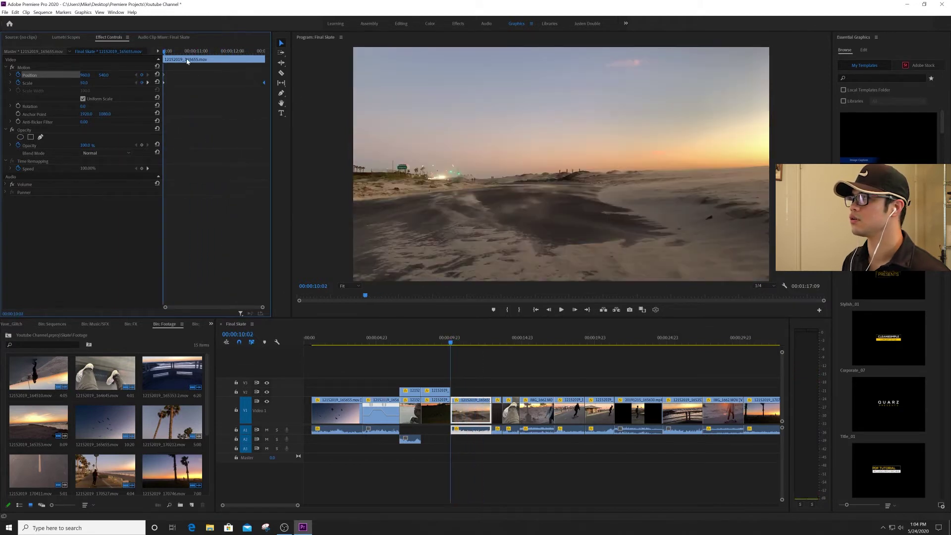
key(space)
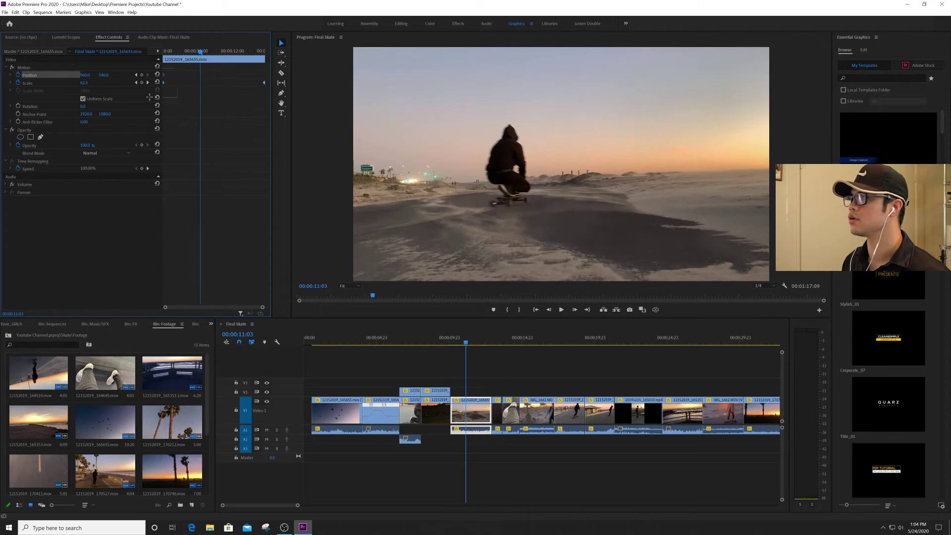
click(173, 51)
key(space)
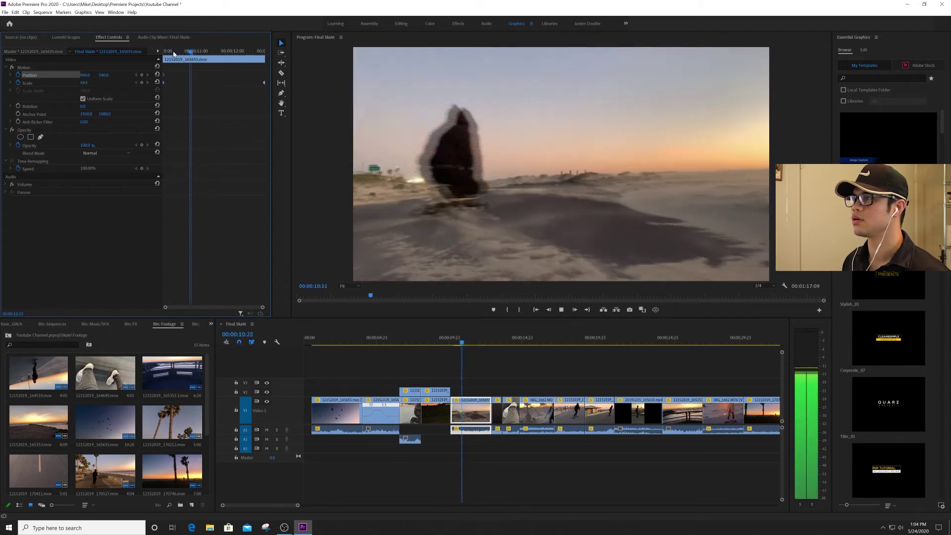
key(space)
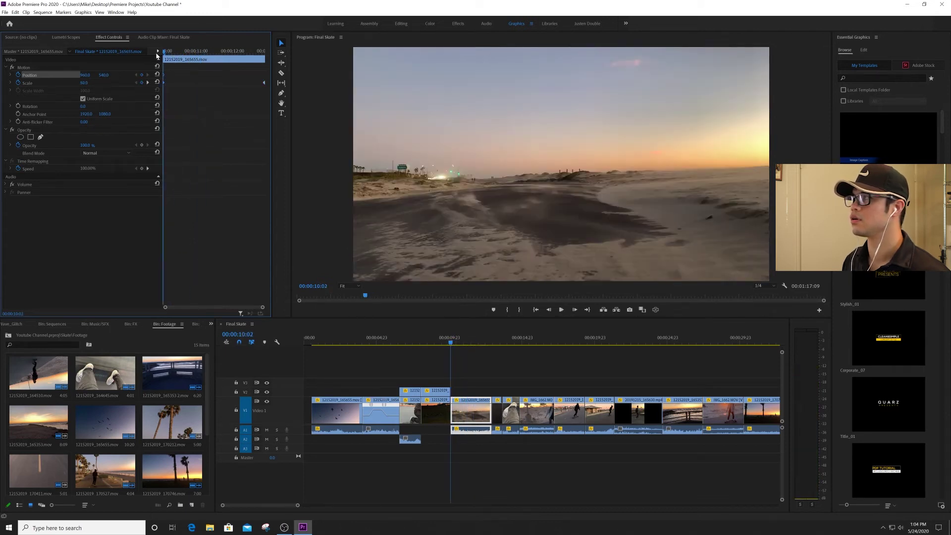
key(space)
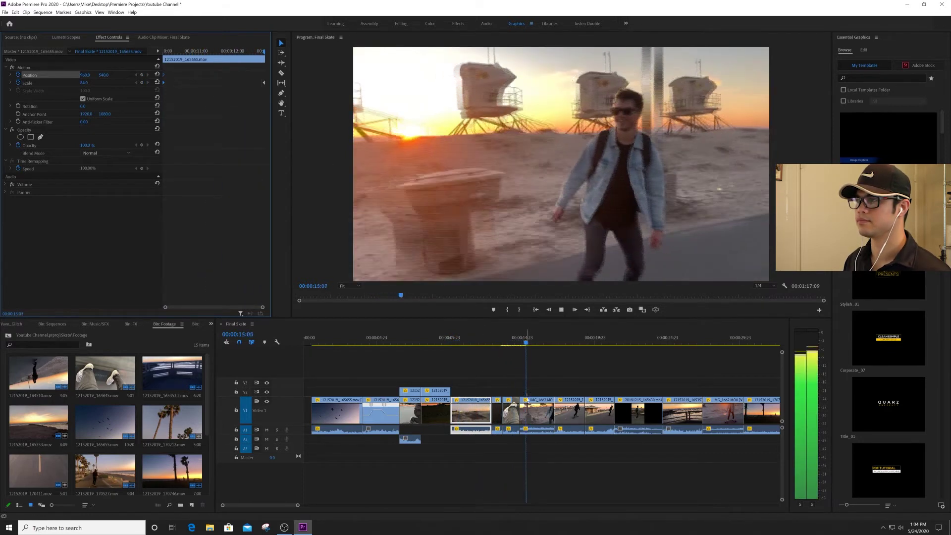
Step: Set the speed of the skateboard feet clip 12152019_164645.mov to 350% and play it back
click(510, 337)
key(space)
click(517, 419)
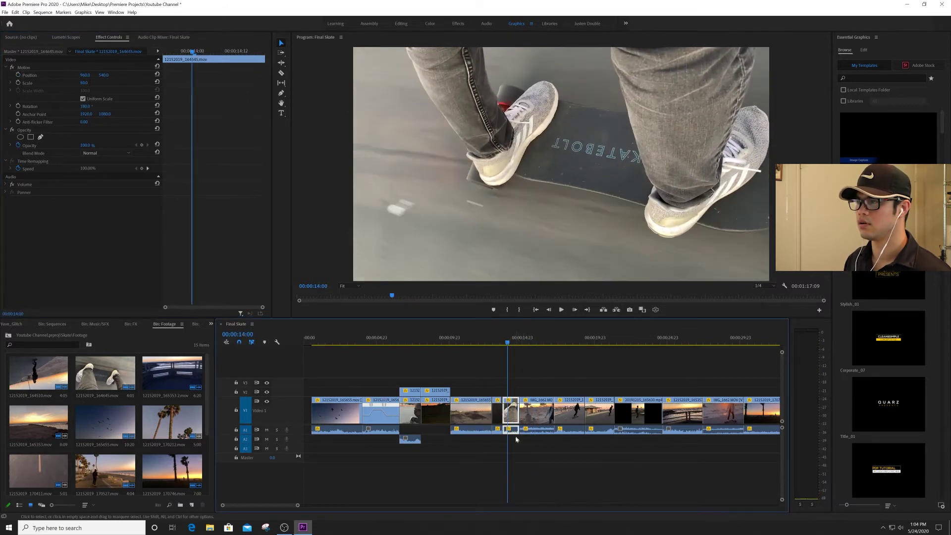
right_click(513, 420)
click(536, 266)
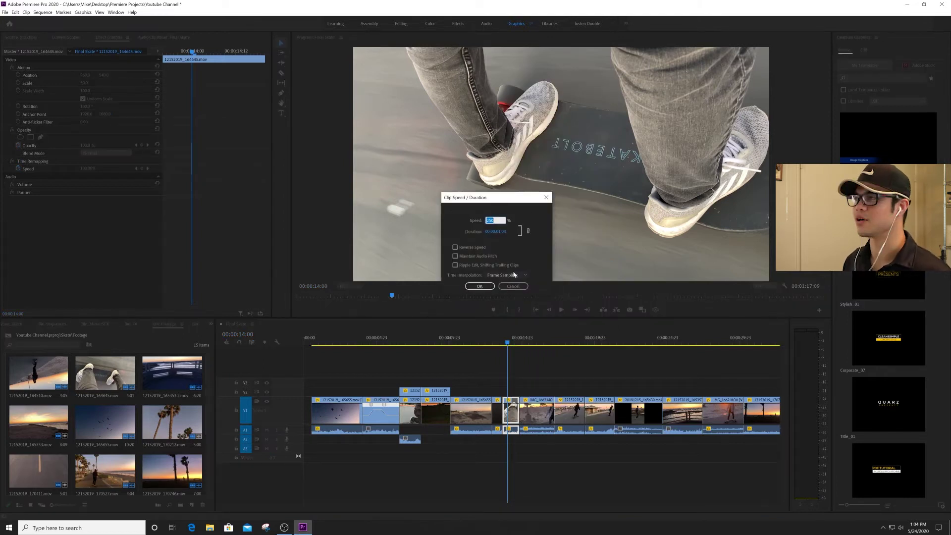
text(300)
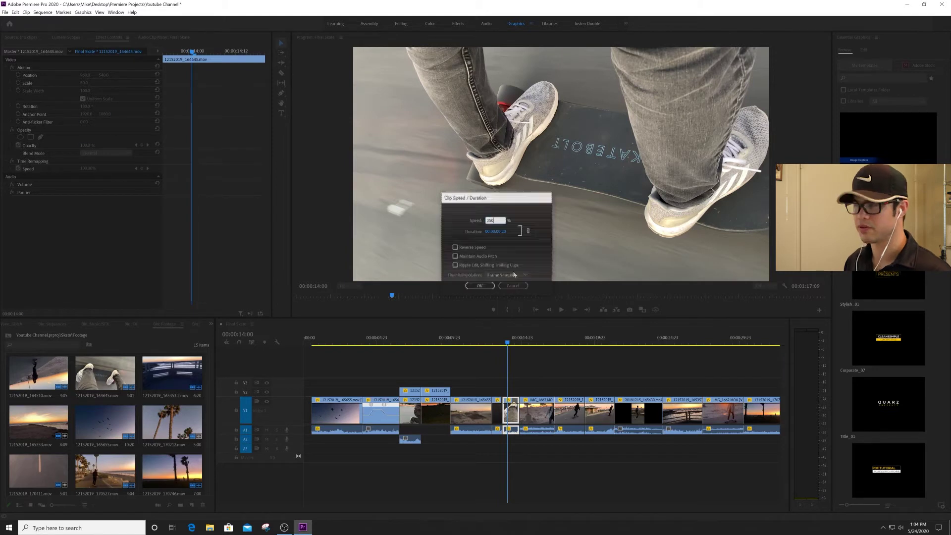
key(Return)
key(space)
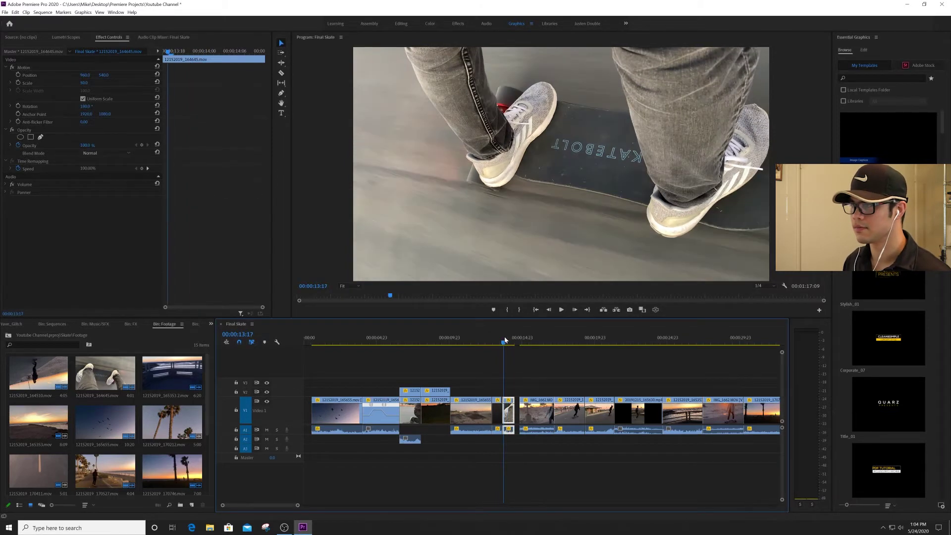
click(508, 340)
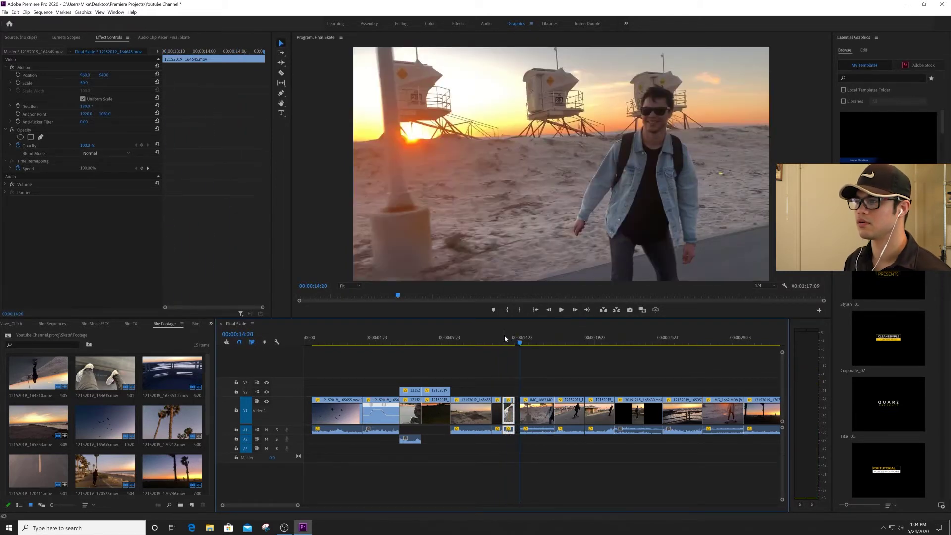
Step: Remove the skateboard feet clip's audio and extend the preceding wheel close-up's audio beneath the feet clip
click(514, 448)
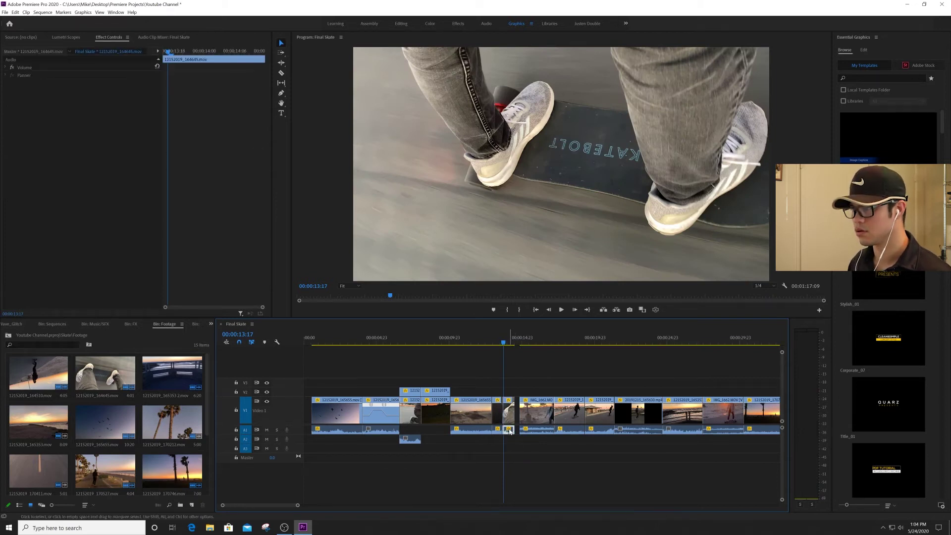
click(493, 338)
key(space)
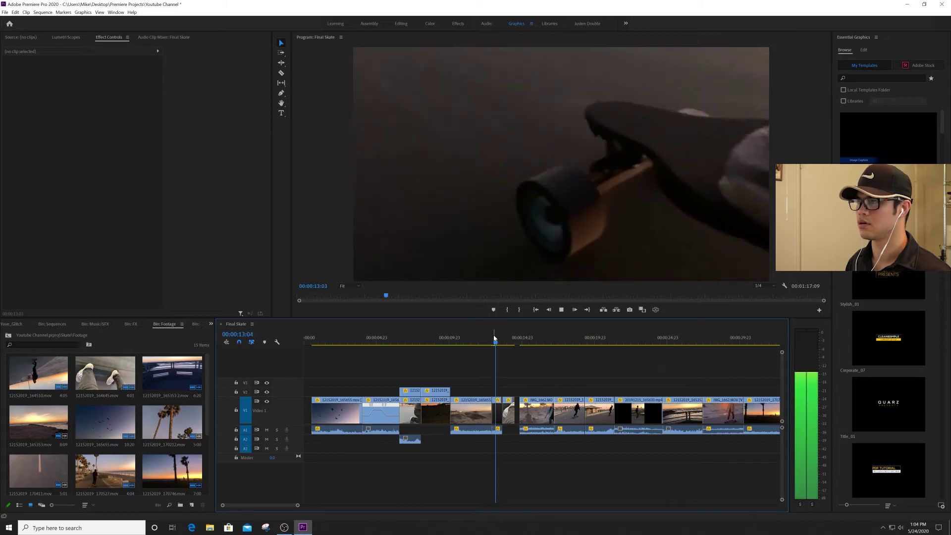
key(space)
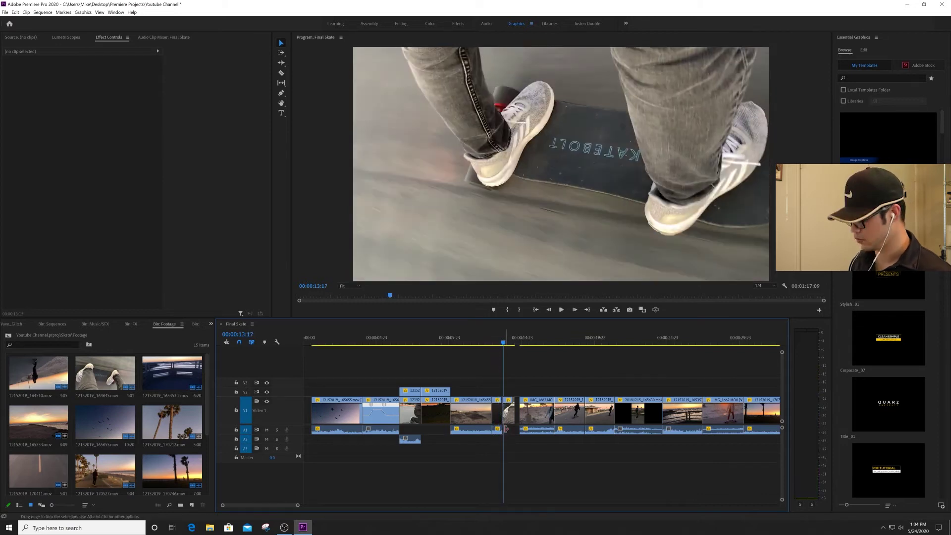
drag(506, 429, 519, 432)
Step: Play back the cut from the wheel close-up to the skateboard feet clip several times to check its flow
key(space)
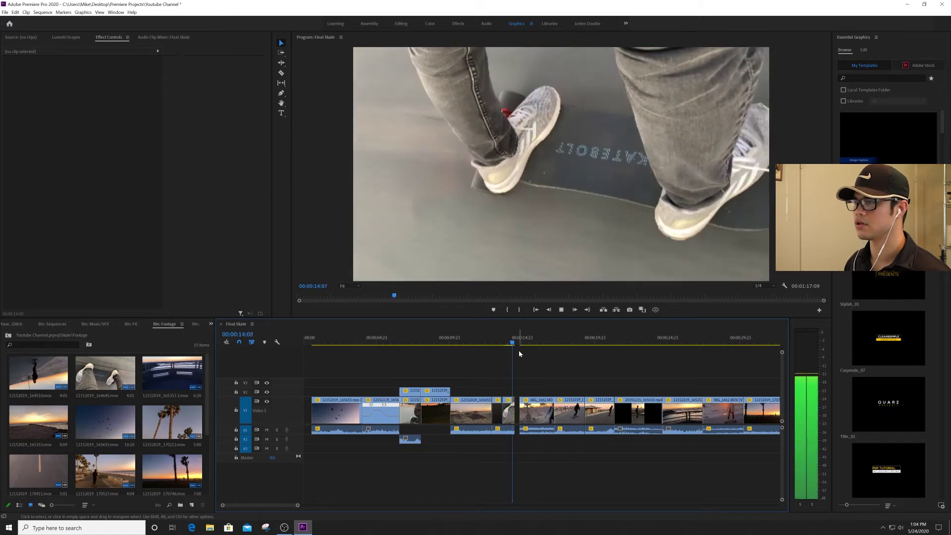
click(499, 343)
key(space)
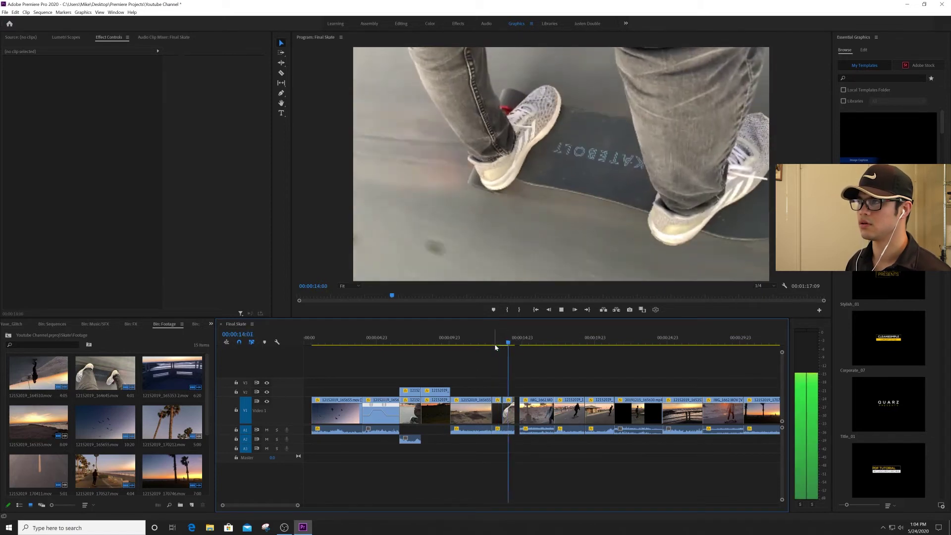
click(499, 341)
key(space)
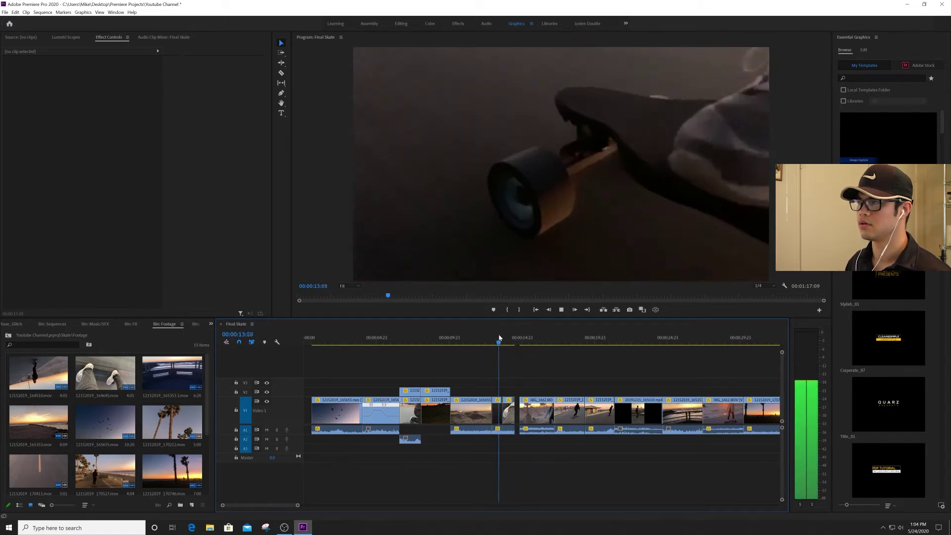
click(499, 342)
key(space)
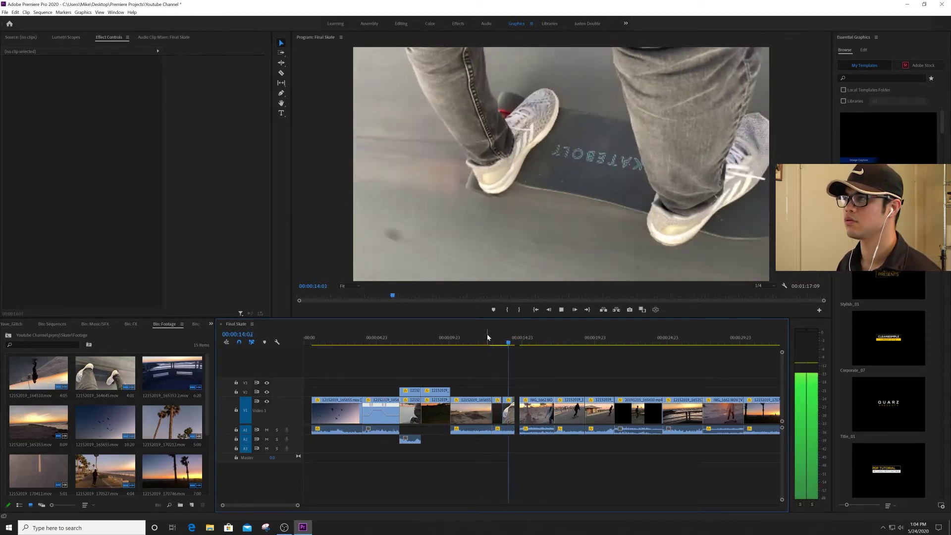
key(space)
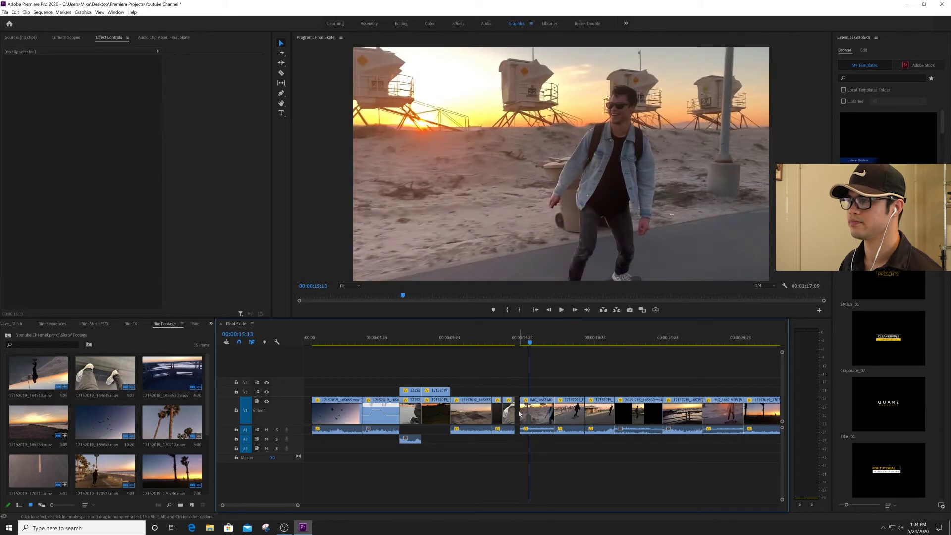
Step: Close the gap between the skateboard feet and denim-jacket skater clips, and play through into the hooded skater clip
click(517, 415)
key(Delete)
click(513, 343)
key(space)
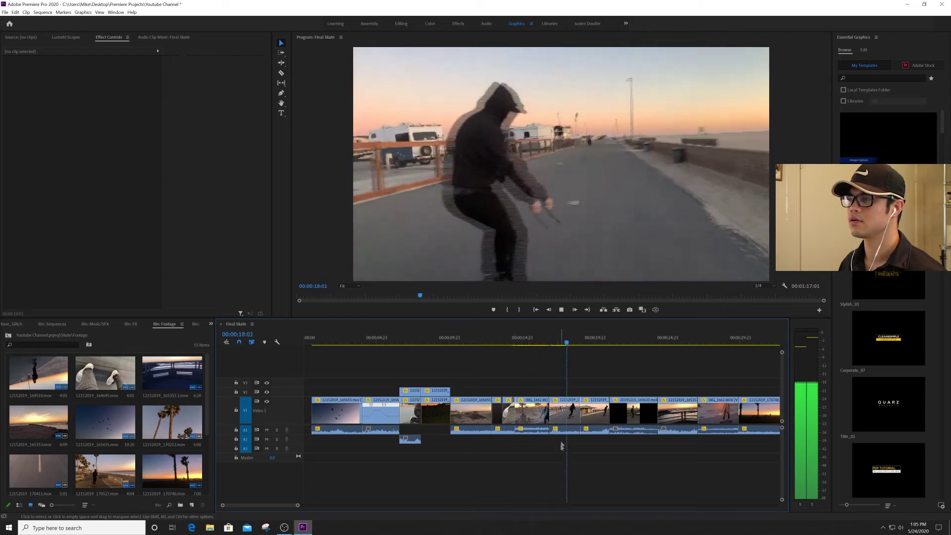
click(557, 343)
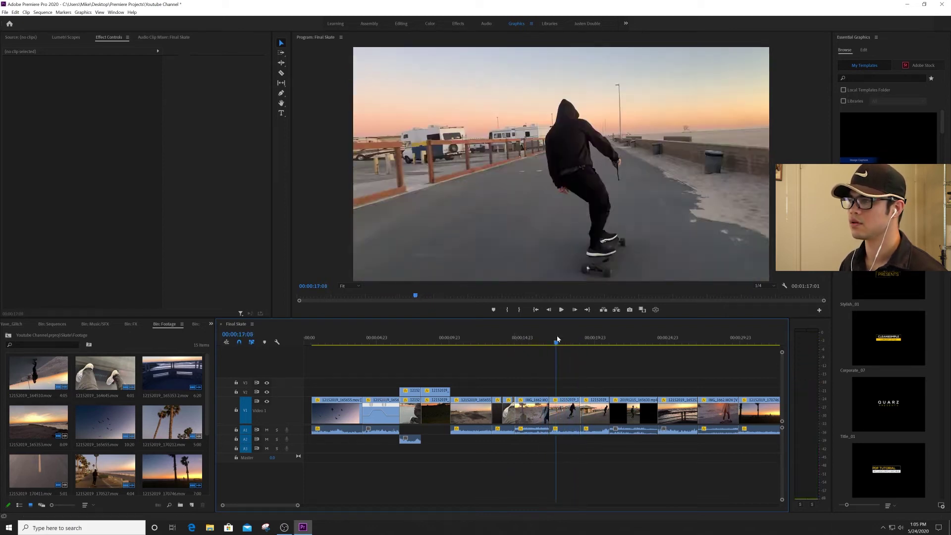
drag(552, 343, 570, 344)
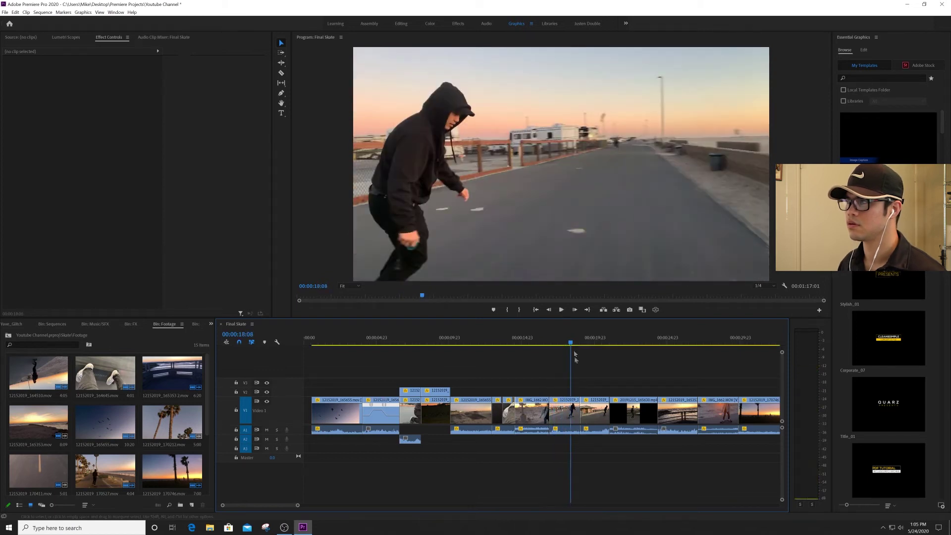
Step: Show the Time Remapping Speed line on the hooded skater clip 12152019_164510.mov
click(556, 343)
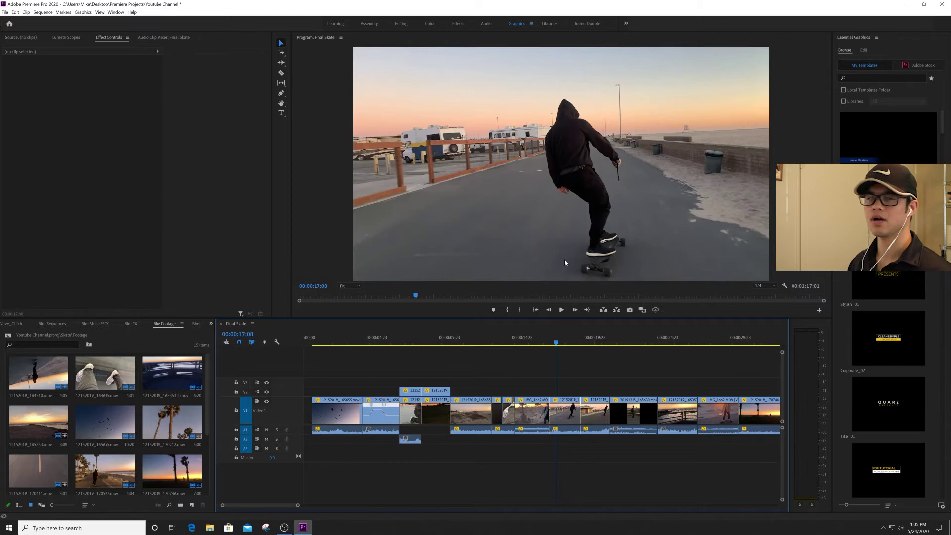
right_click(555, 402)
click(629, 422)
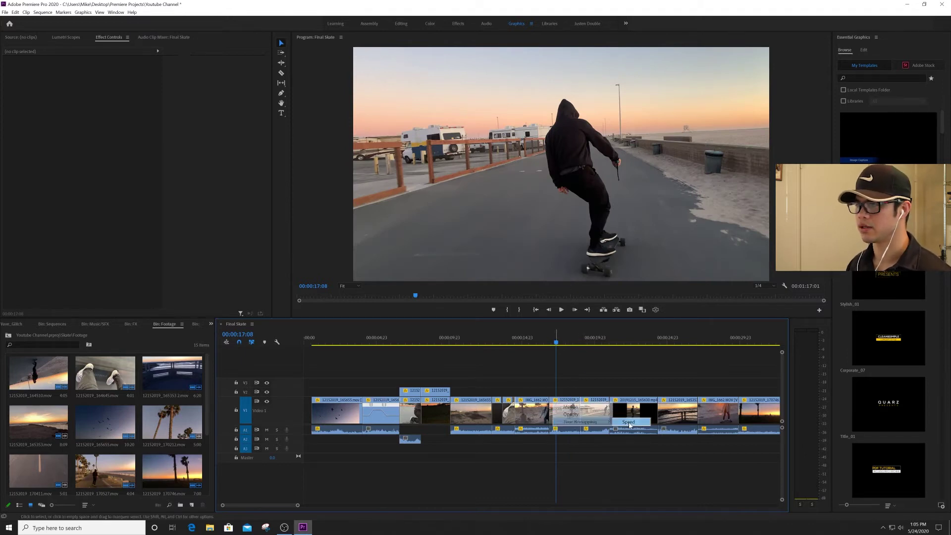
key(equal)
key(equal)
key(equal)
key(equal)
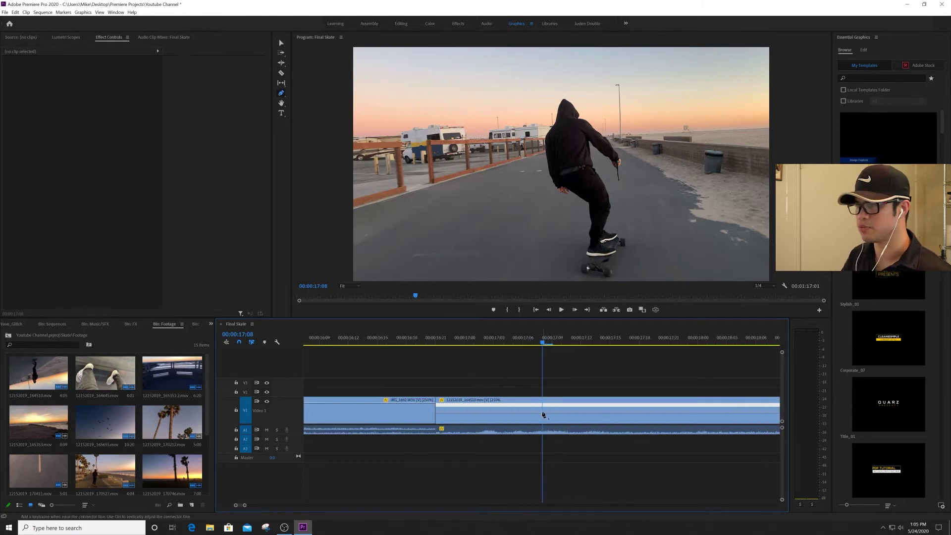
Step: Review the hooded skater's approach and add a speed keyframe to the clip at 00:00:17:19
click(501, 340)
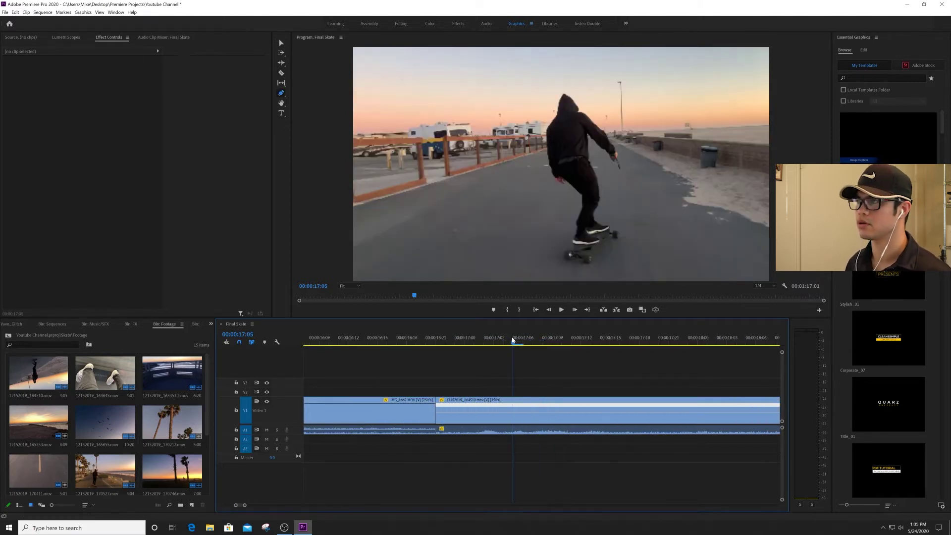
key(space)
key(space)
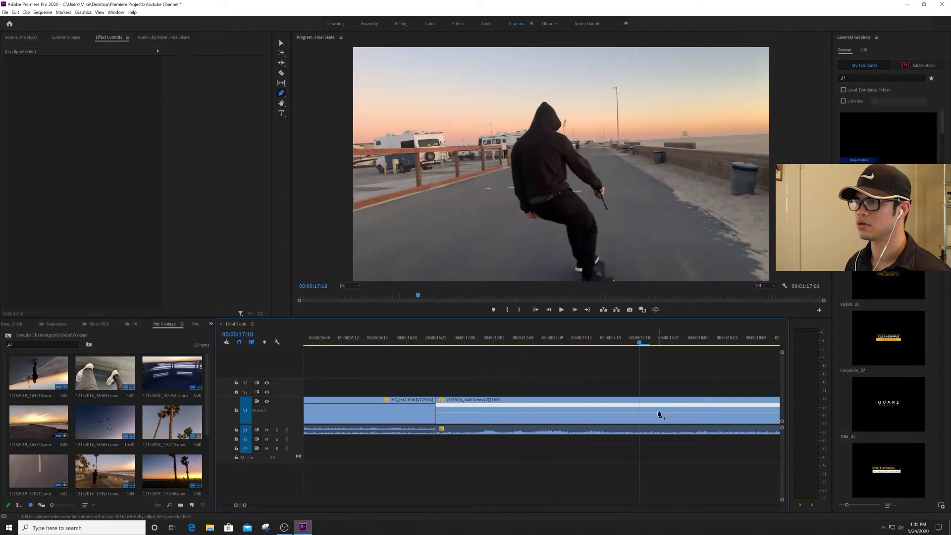
key(space)
key(space)
drag(677, 345, 649, 344)
click(650, 405)
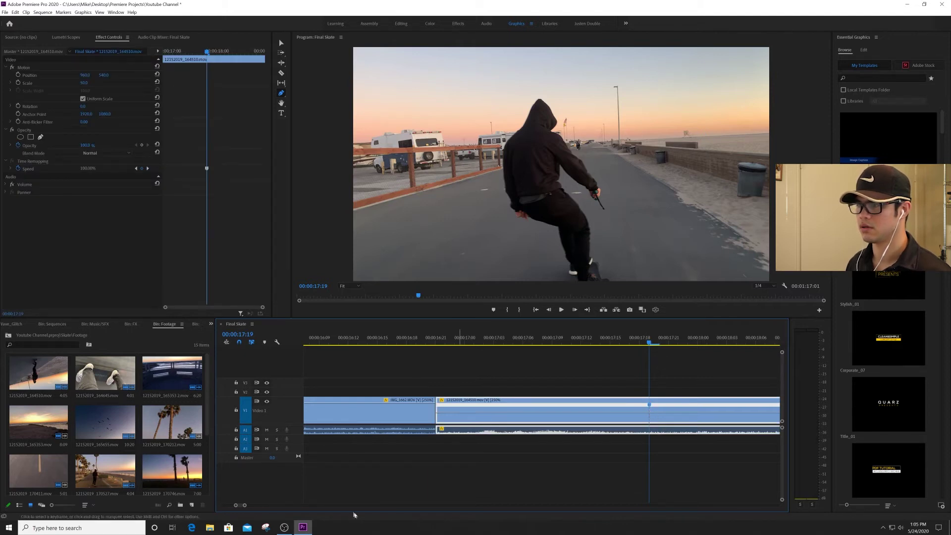
Step: Add a second speed keyframe to the hooded skater clip just before 00:00:18:14
mouse_move(246, 506)
mouse_down()
mouse_move(258, 506)
mouse_move(248, 506)
mouse_up()
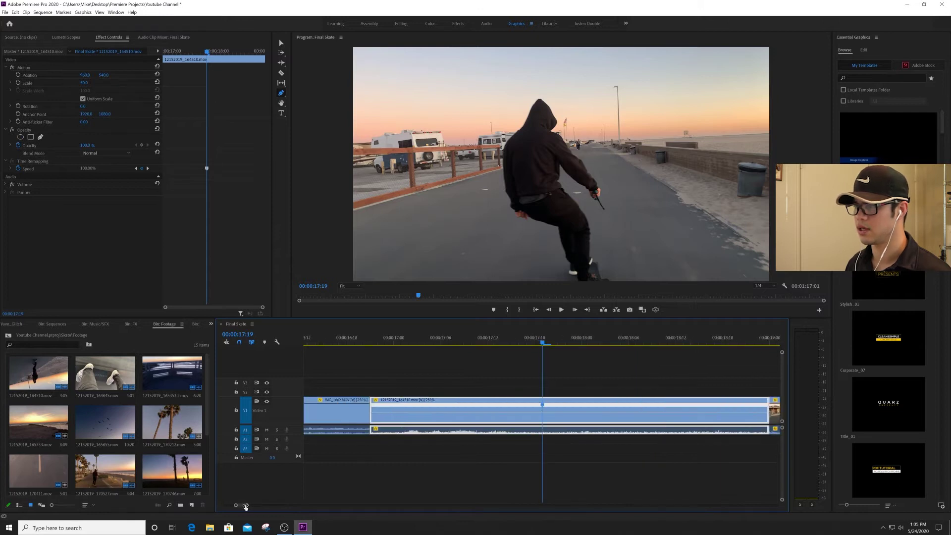
click(632, 343)
key(space)
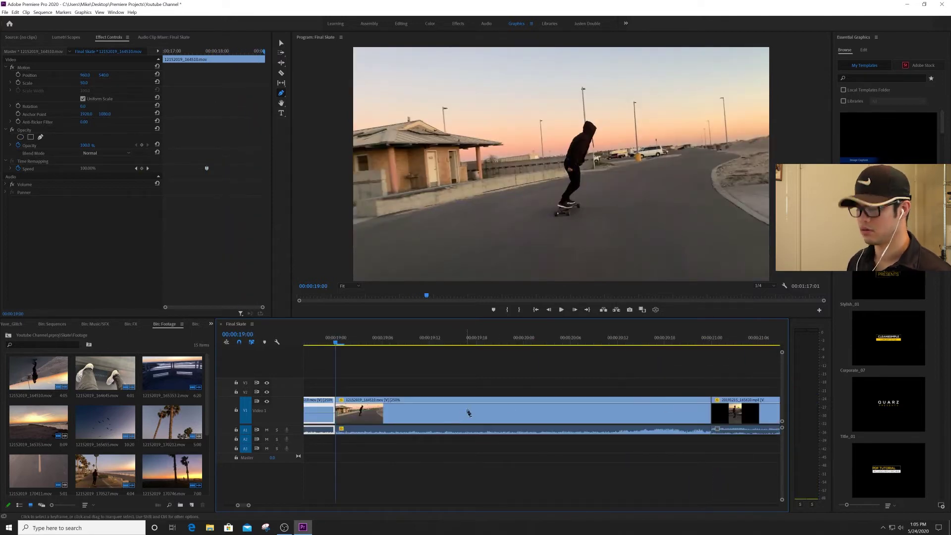
key(minus)
key(minus)
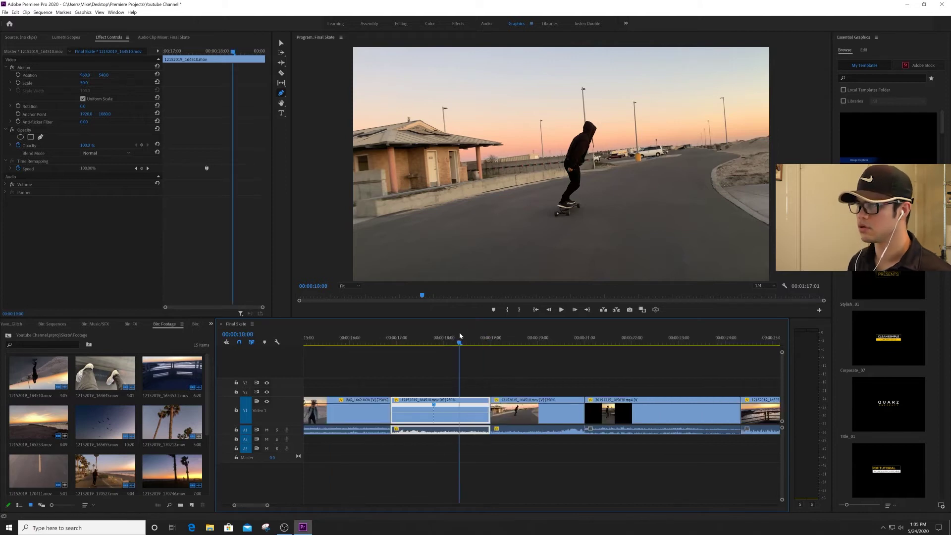
click(471, 340)
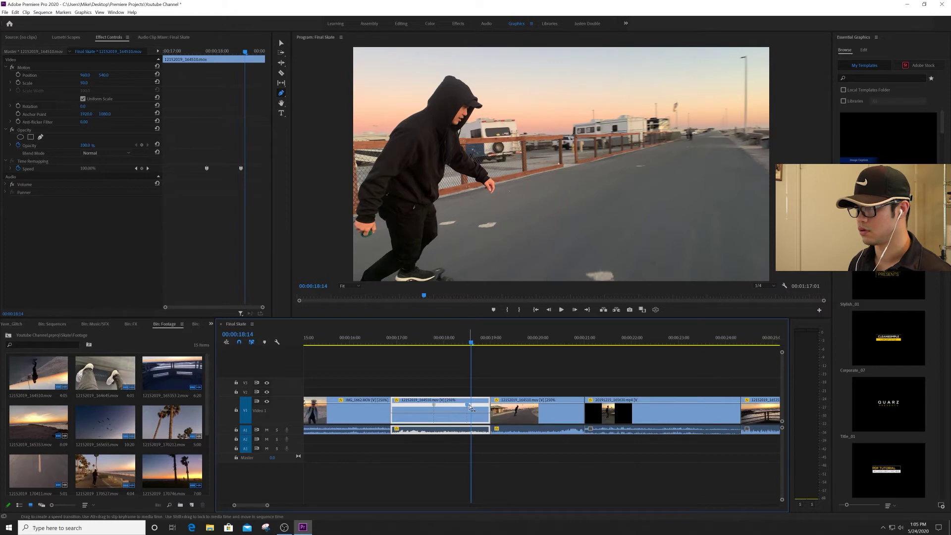
Step: Raise the hooded skater clip's speed between the two keyframes to about 200% and play back the change
click(452, 338)
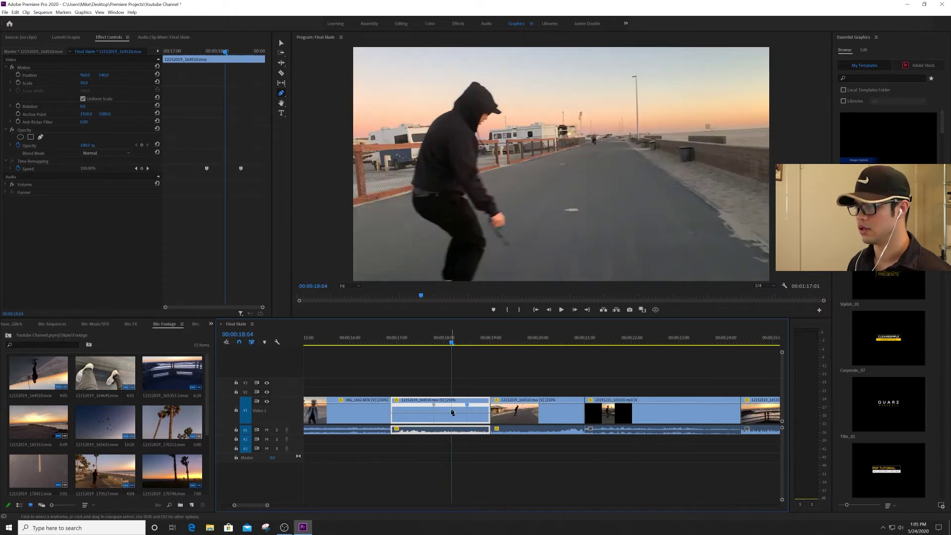
drag(447, 418, 447, 411)
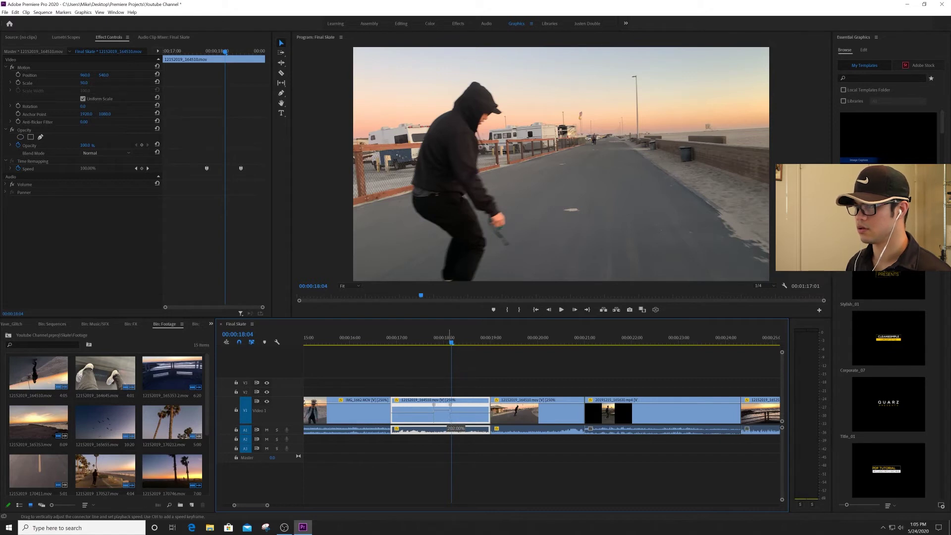
drag(448, 410, 447, 408)
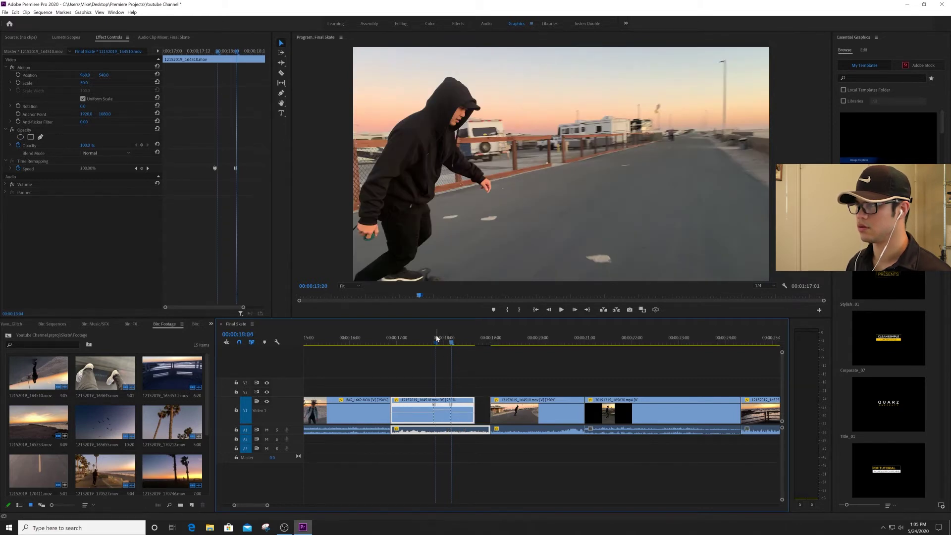
key(space)
key(space)
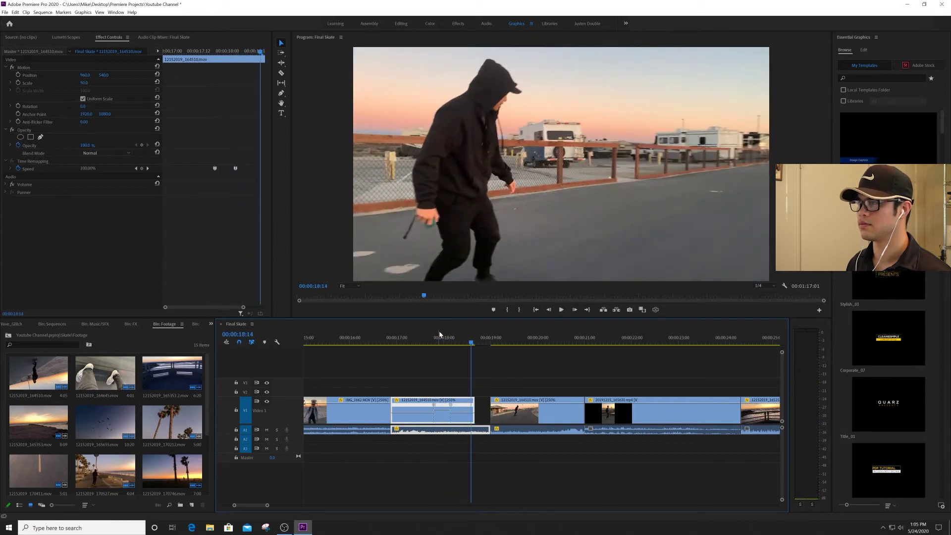
click(439, 336)
key(space)
key(space)
click(430, 335)
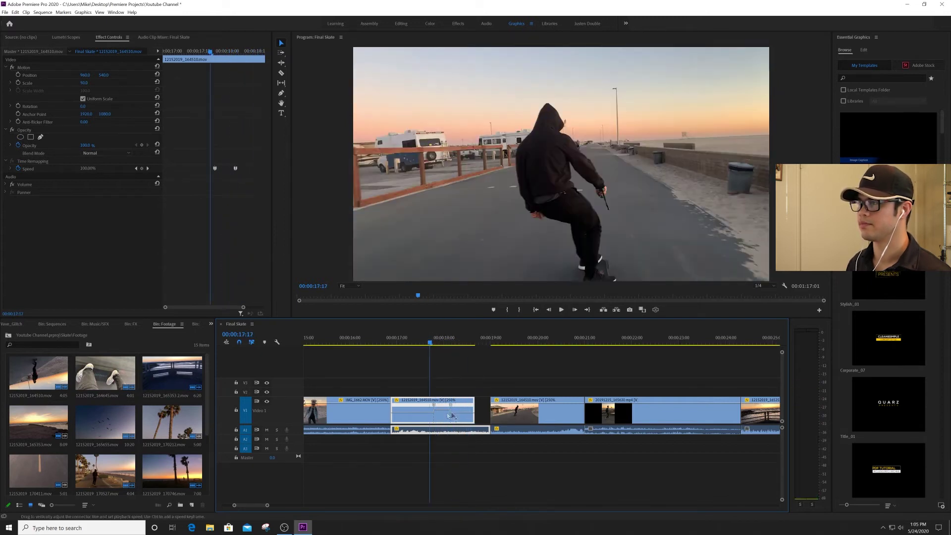
Step: Spread both speed keyframes of the hooded skater clip into gradual ramps and play back the smoother transitions
drag(433, 407, 426, 407)
click(419, 338)
key(space)
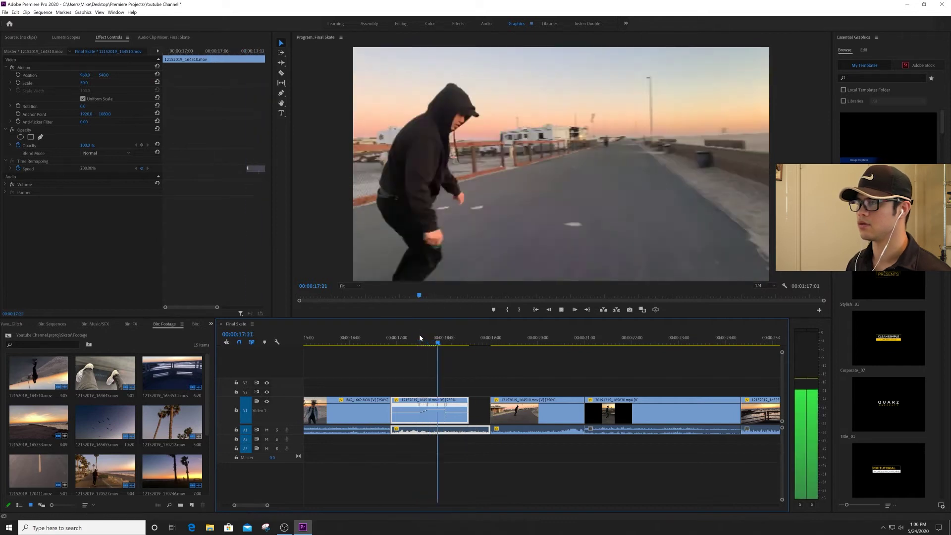
drag(449, 407, 445, 407)
click(408, 337)
key(space)
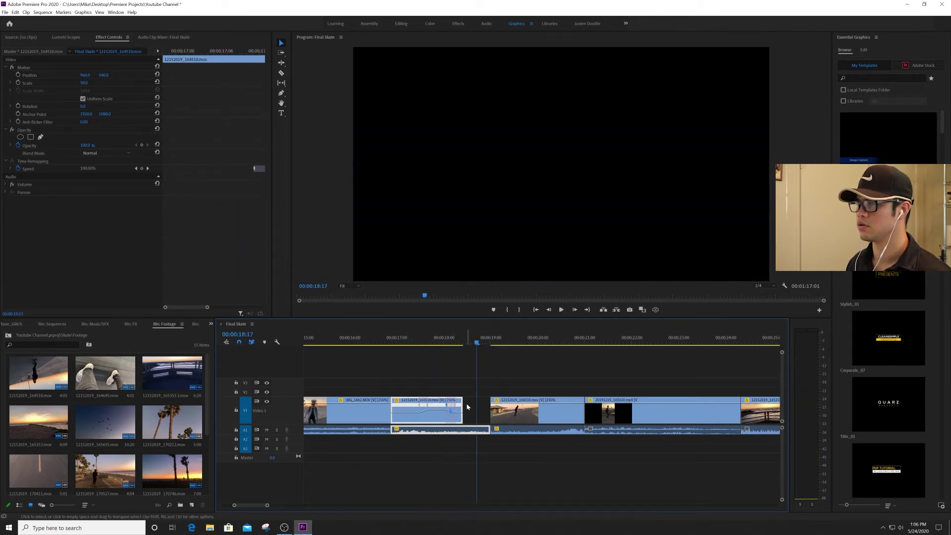
Step: Cut the hooded skater clip's audio at the end of its shortened video and delete the leftover piece
drag(464, 403, 464, 404)
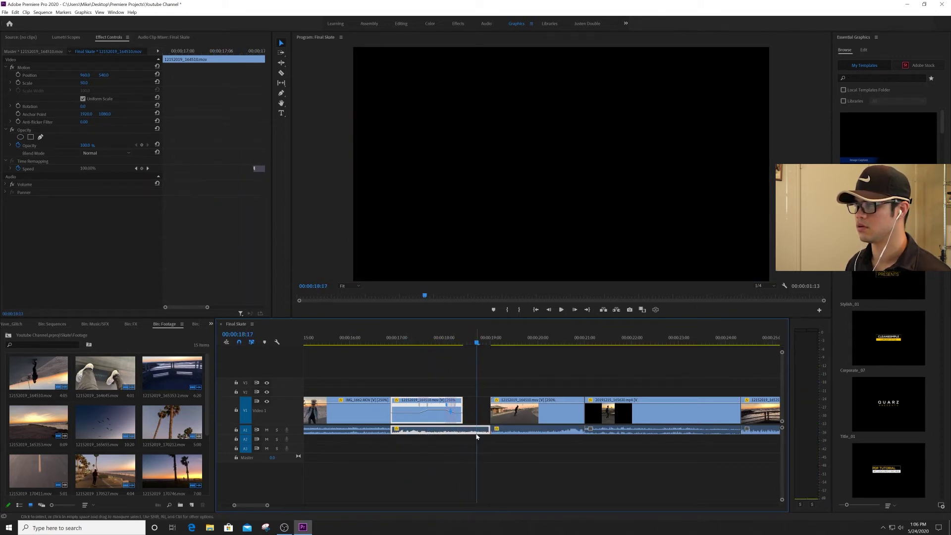
click(466, 429)
key(v)
click(474, 432)
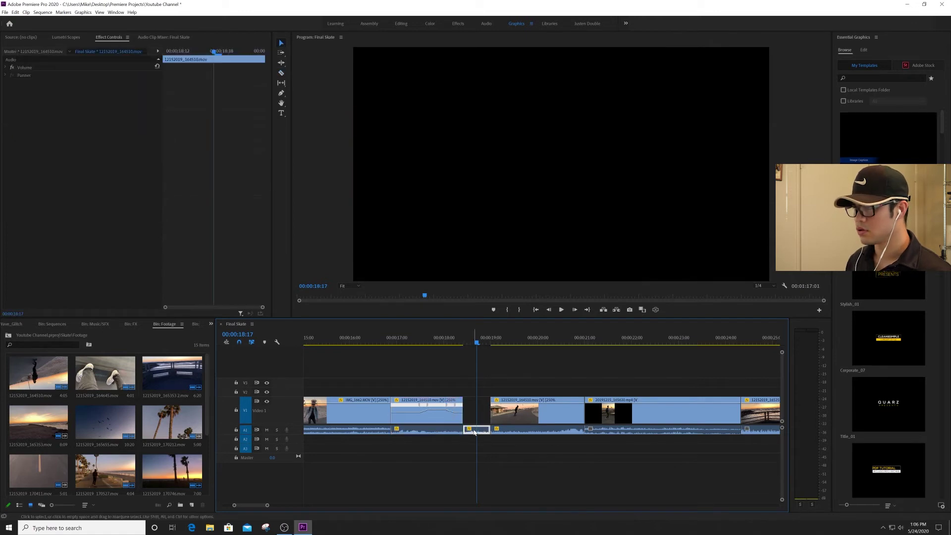
key(Delete)
Step: Extend the end of the speed-ramped hooded skater clip to 00:00:18:12, close the gap after it, and play through the cut
click(399, 342)
key(space)
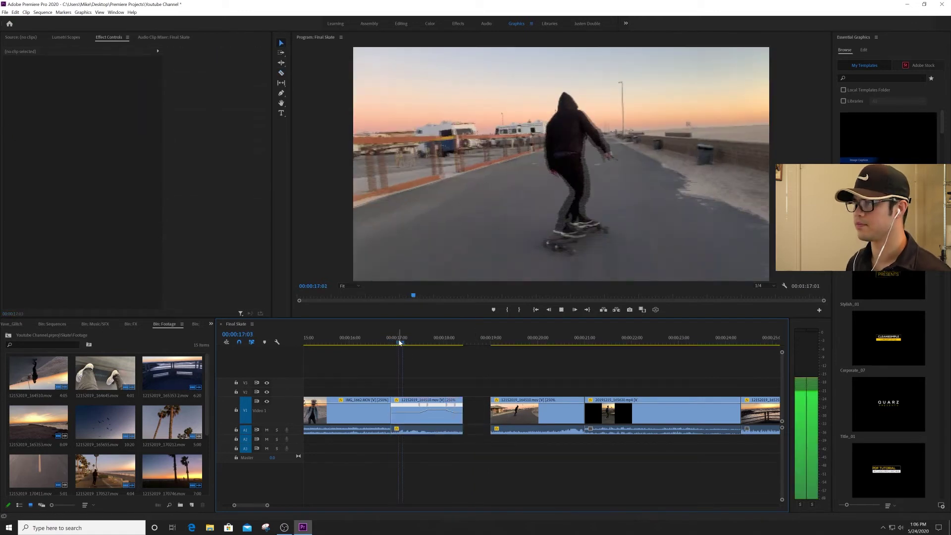
key(space)
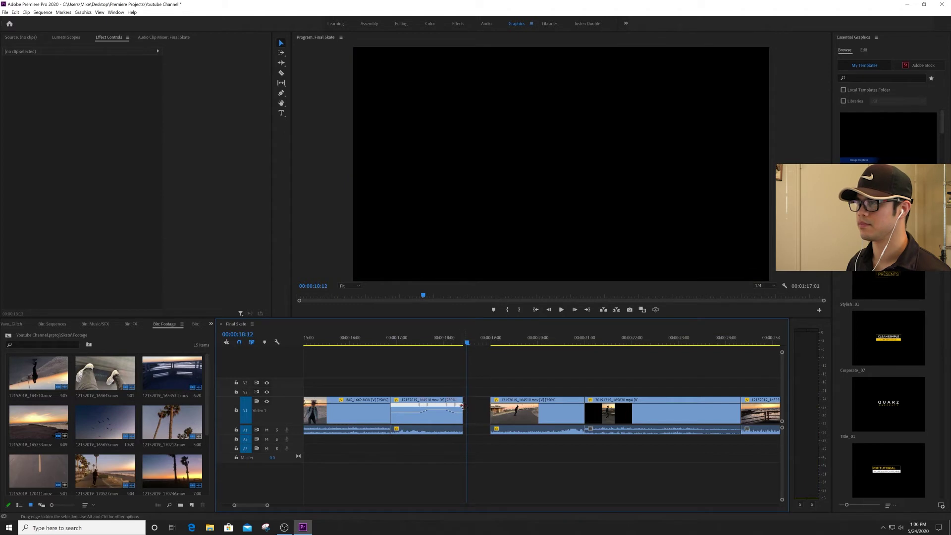
click(481, 409)
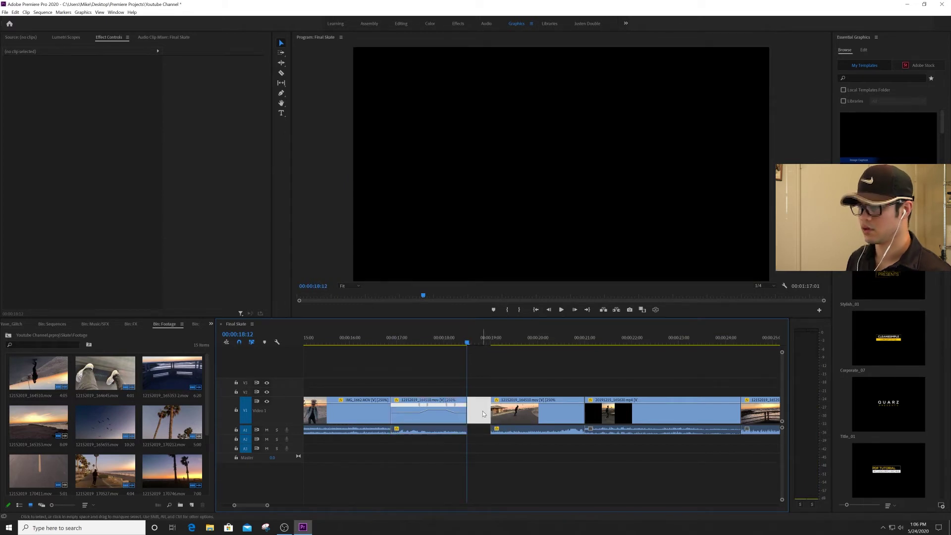
key(Delete)
key(space)
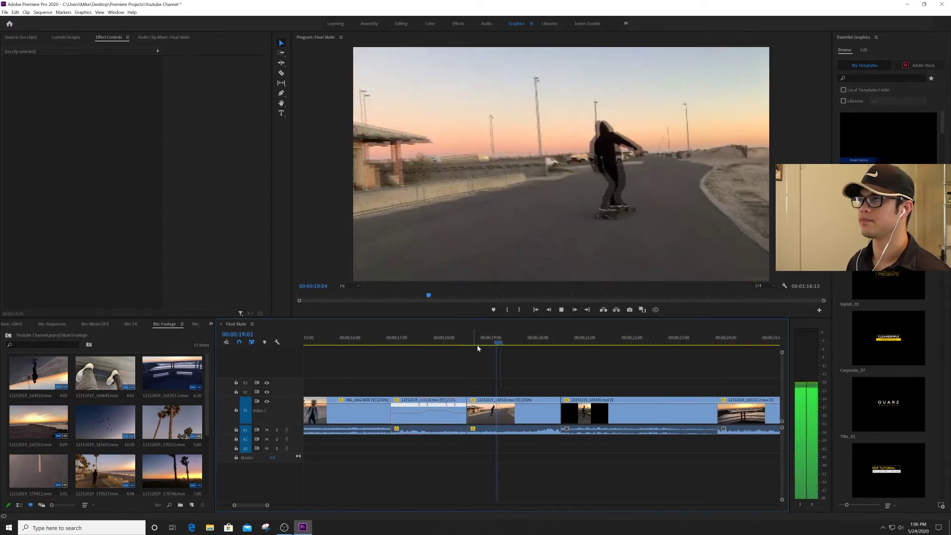
key(space)
key(space)
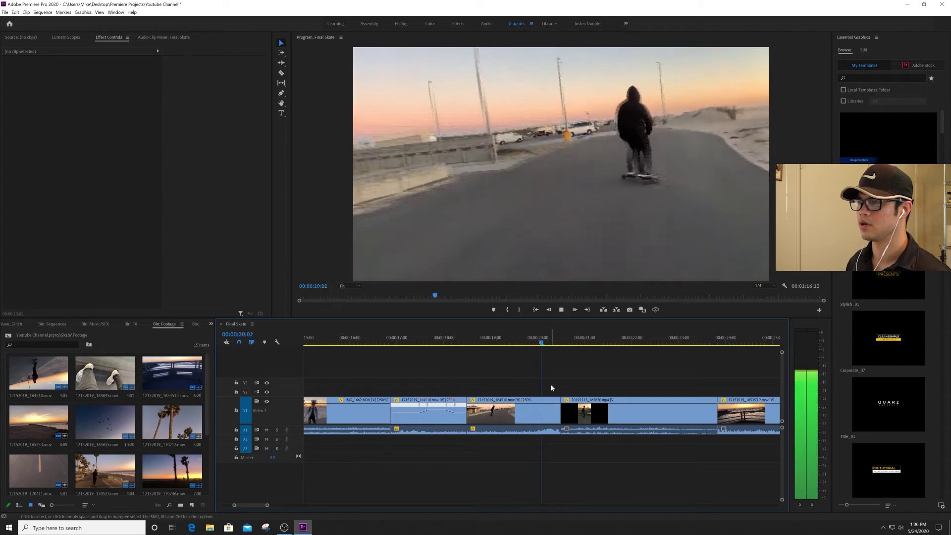
Step: Replay the hooded skater clip that follows the speed-ramped one, and select it
click(476, 343)
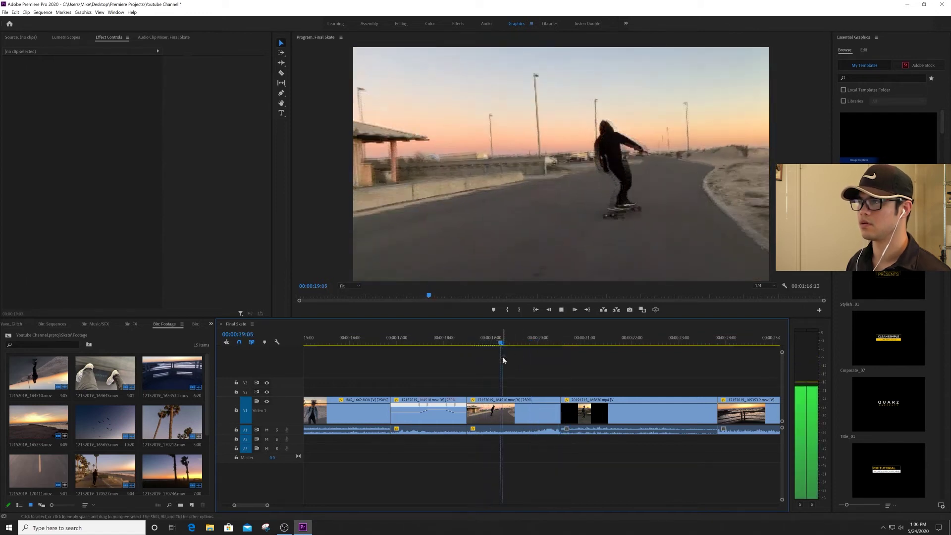
key(space)
click(498, 415)
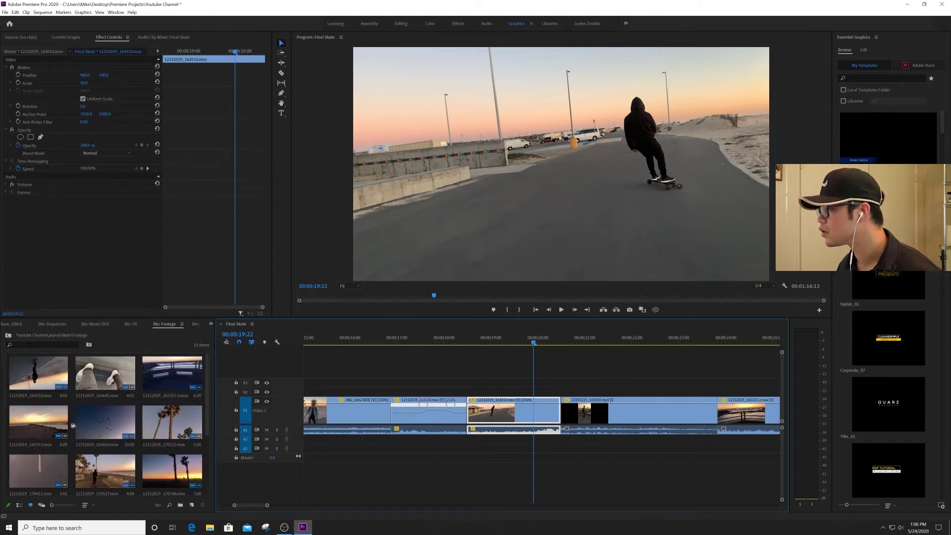
Step: Browse the footage bin, then open 12152019_164510.mov as source and scrub through it for another hooded skater section
scroll(91, 439, down, 2)
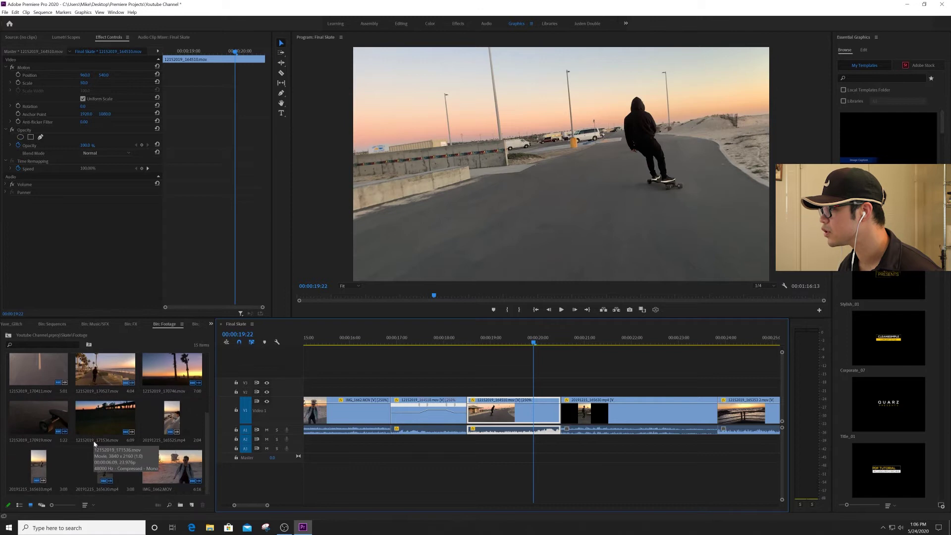
scroll(94, 443, up, 2)
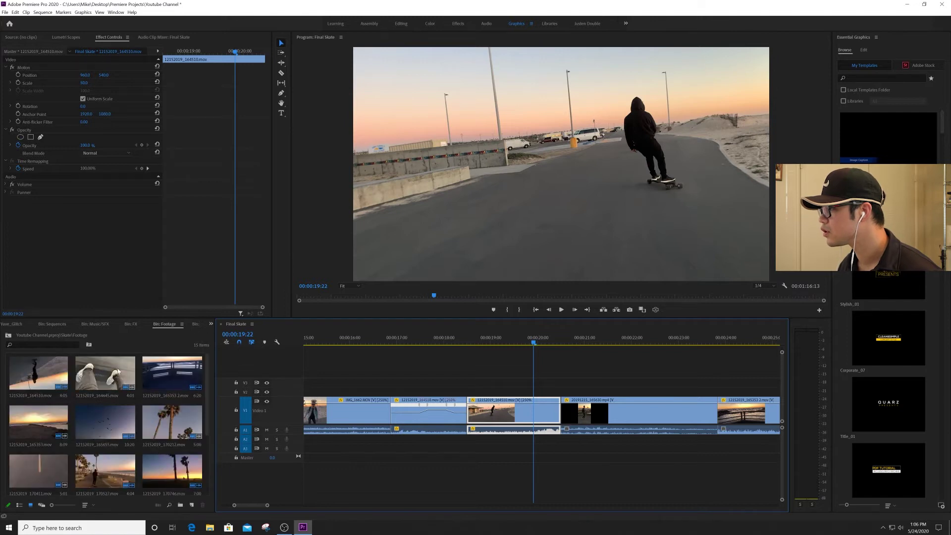
double_click(59, 375)
drag(119, 296, 155, 298)
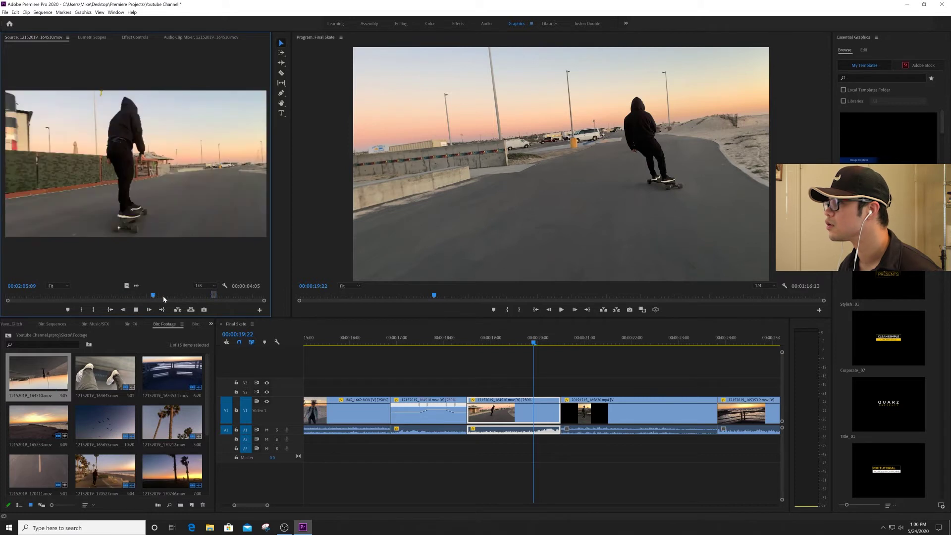
key(space)
click(170, 296)
drag(105, 295, 58, 296)
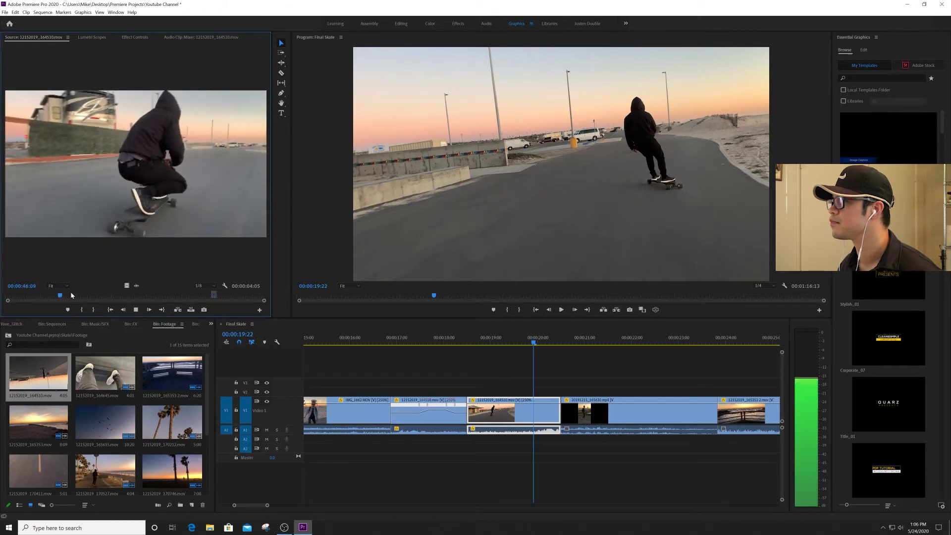
key(space)
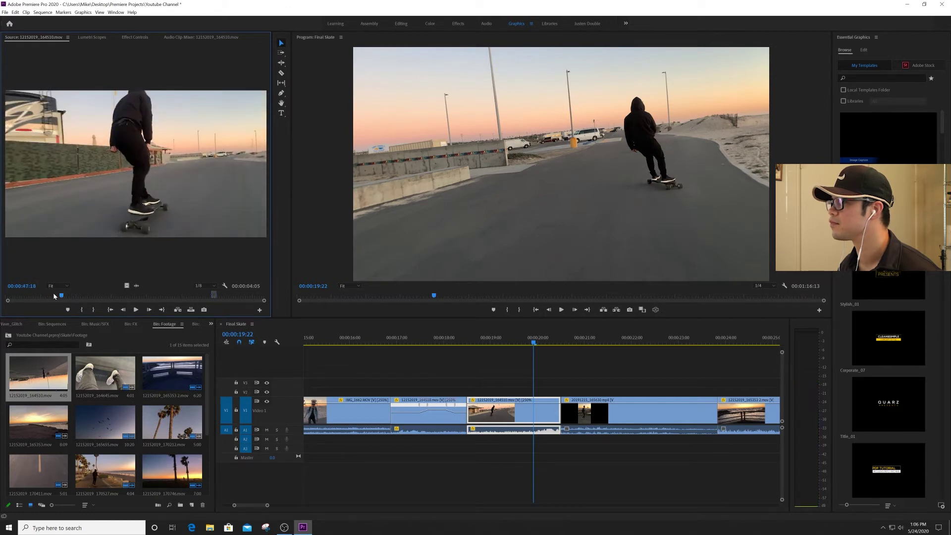
click(55, 296)
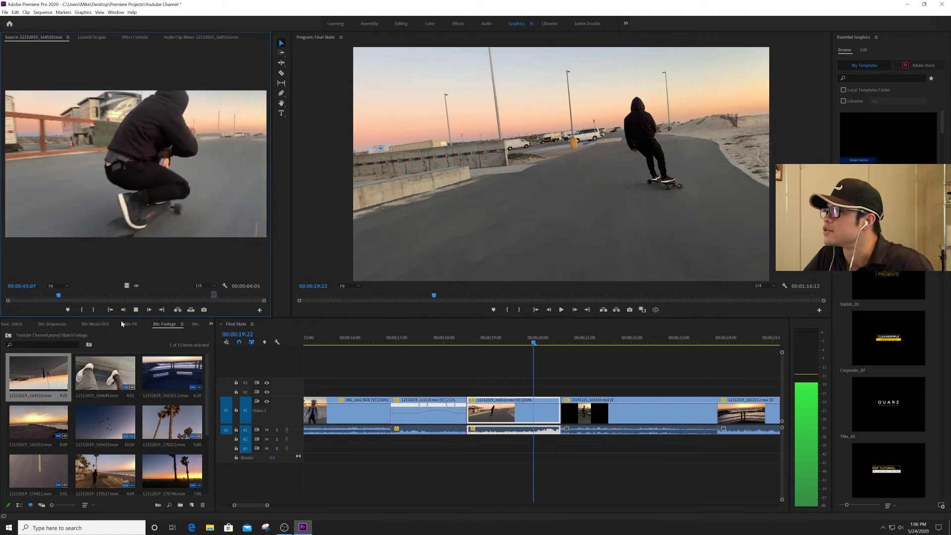
key(space)
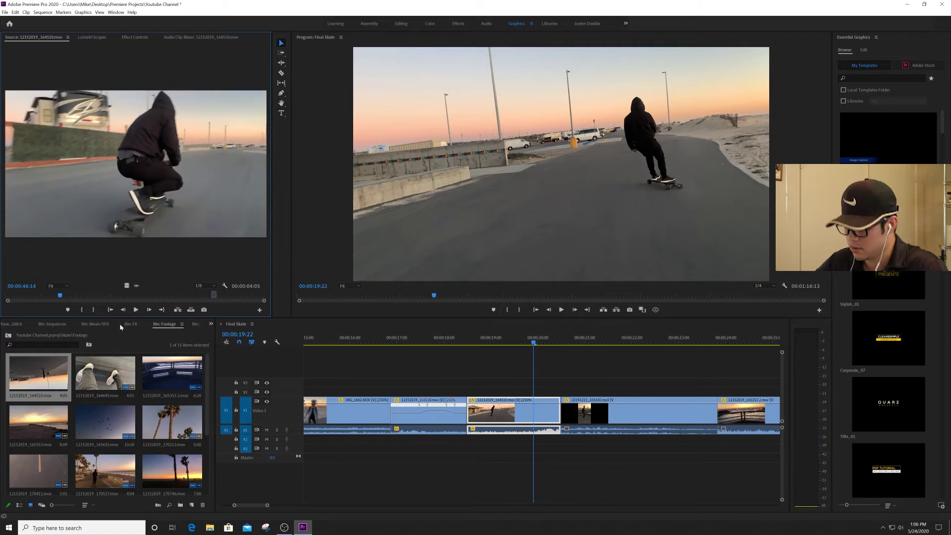
Step: Replace the source clip's old in and out points with a range from 00:00:48:05 to 00:00:53:19
key(ctrl+shift+x)
key(space)
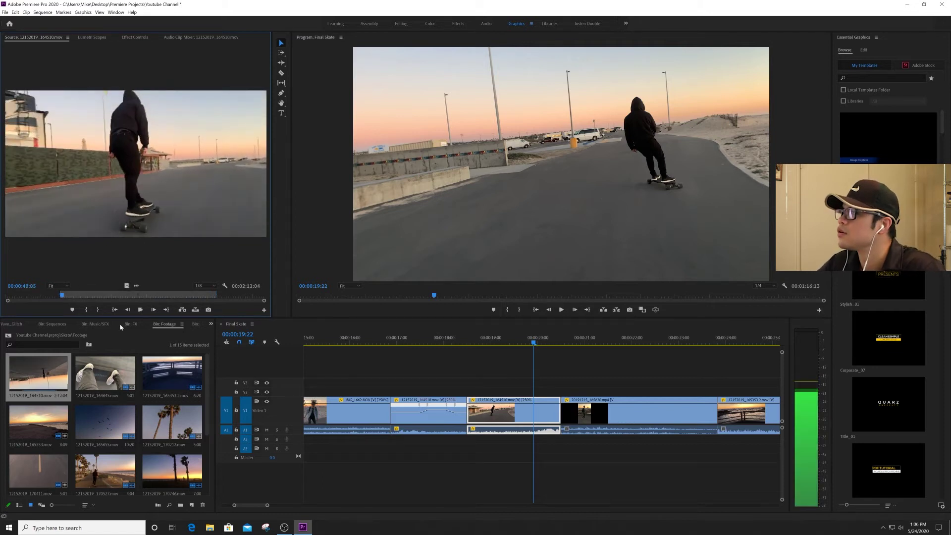
key(space)
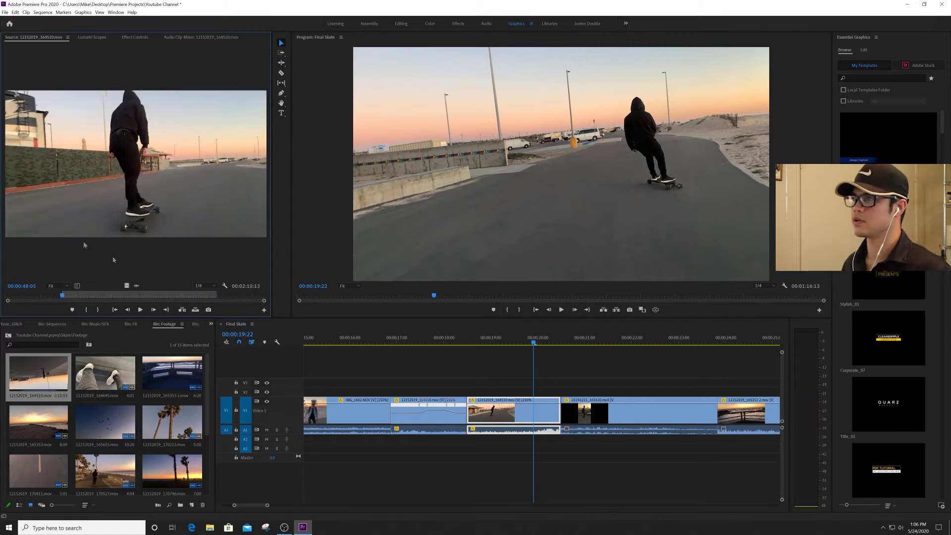
drag(127, 285, 142, 197)
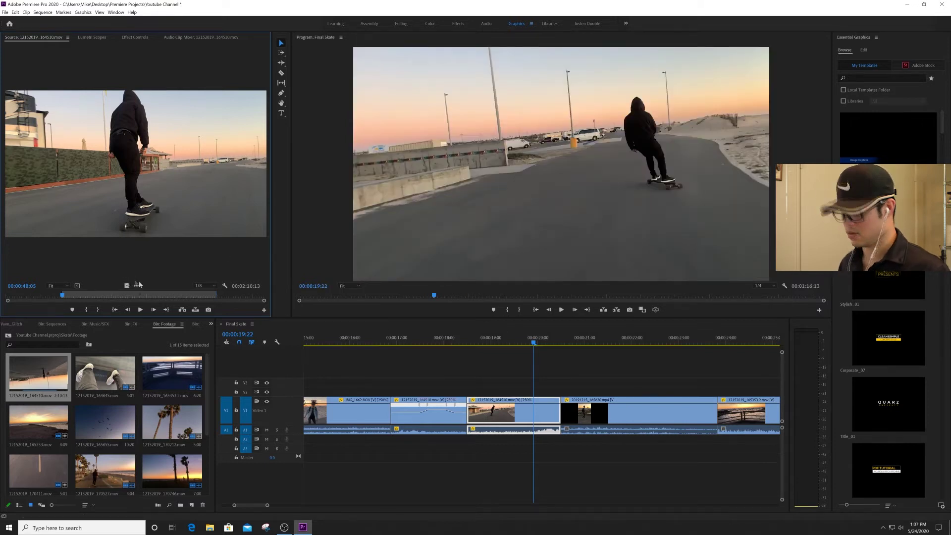
drag(62, 297, 63, 296)
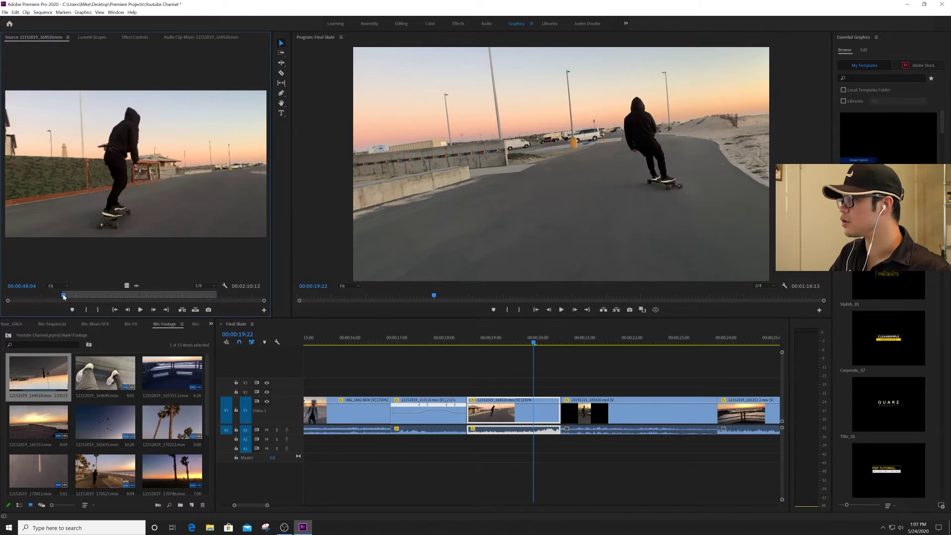
key(o)
key(space)
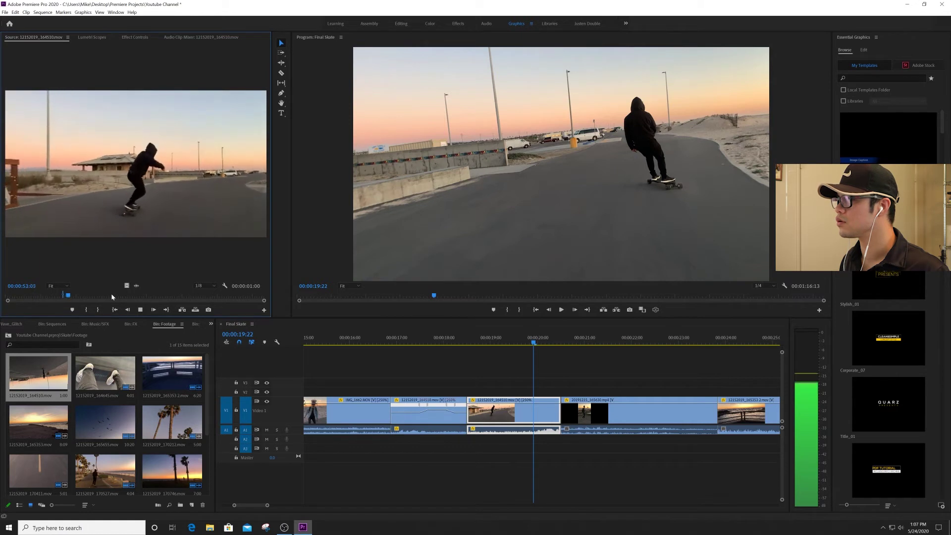
key(space)
key(o)
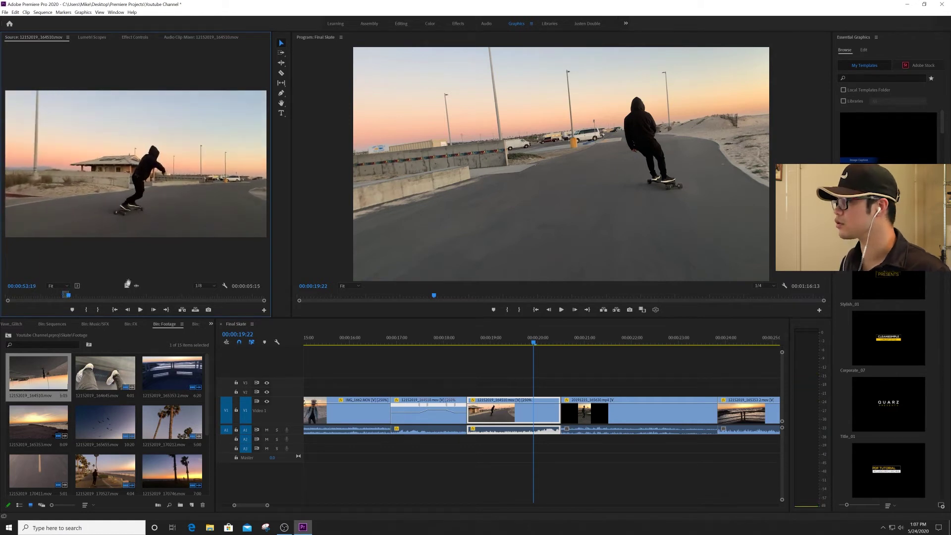
Step: Place only the video of the marked range on V2 starting near 00:00:18:00, and set its scale to 50
drag(126, 286, 449, 392)
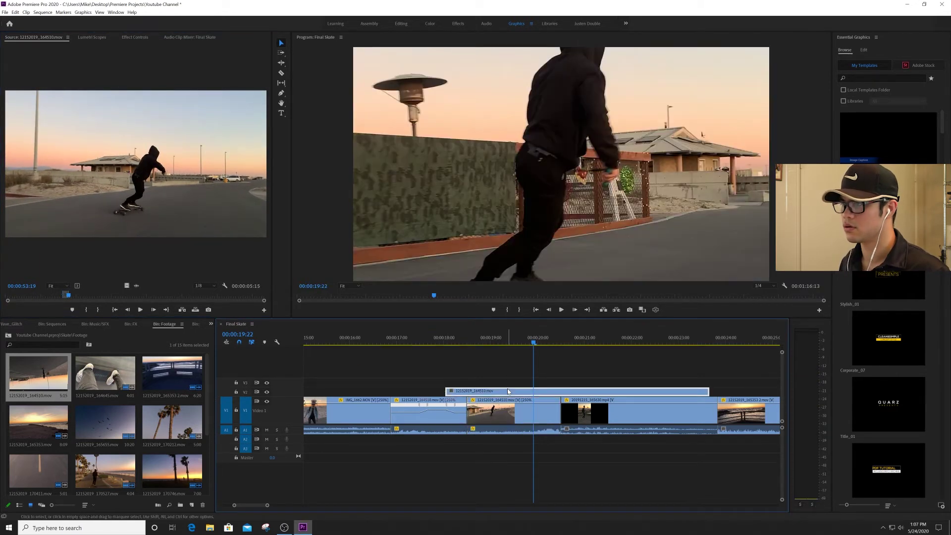
click(133, 37)
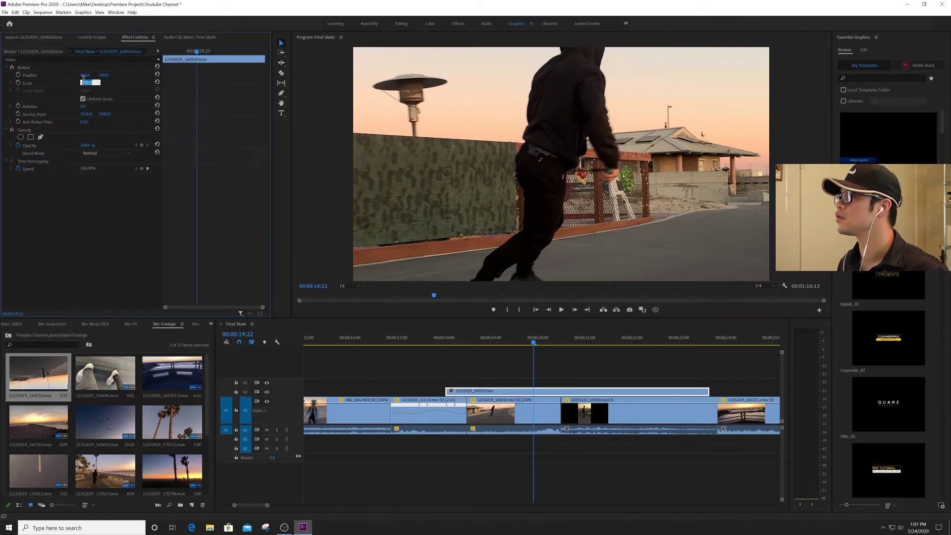
text(50)
key(Return)
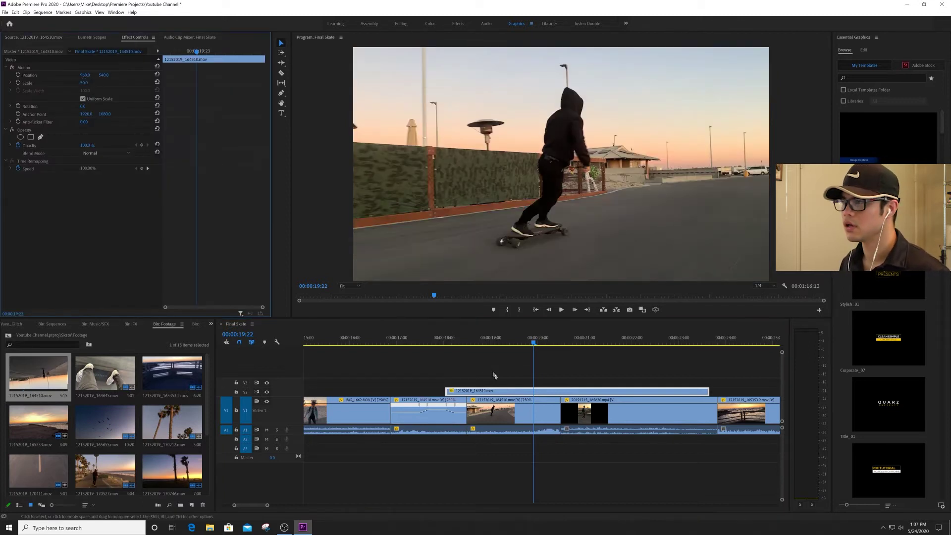
Step: Set the new V2 skater clip's speed to 250% and play it back
right_click(504, 394)
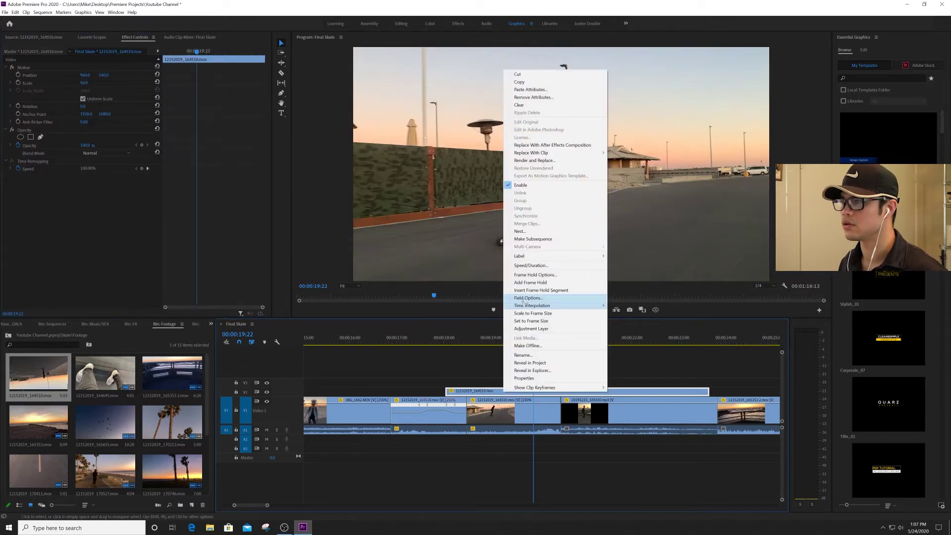
click(552, 266)
text(2)
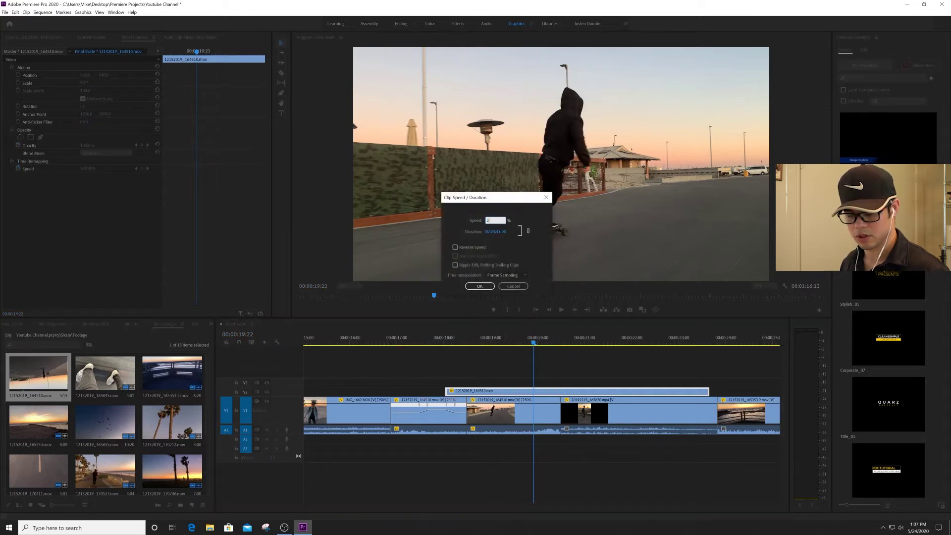
text(50)
key(Return)
click(462, 339)
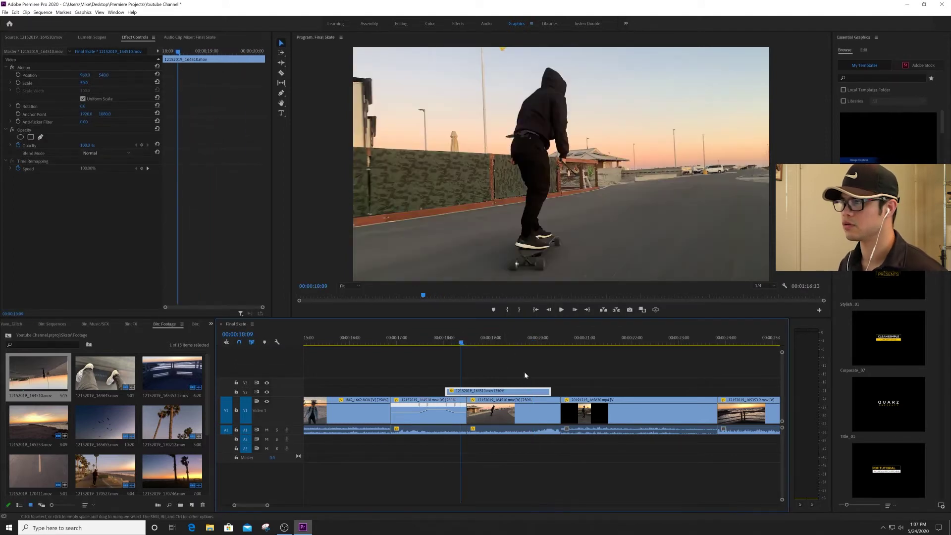
key(space)
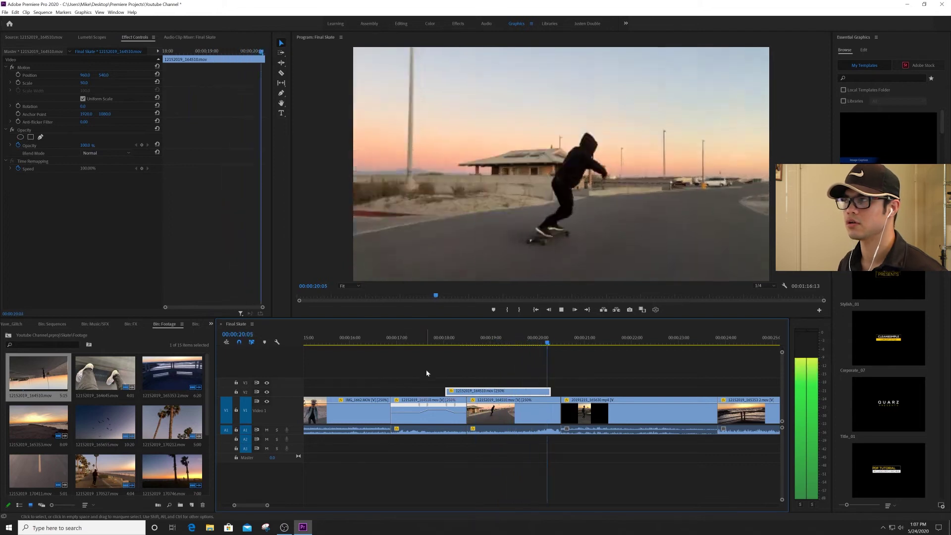
key(space)
Step: Overwrite the V1 video after the speed-ramped clip with the new skater segment from 00:00:18:12, and play back the cut
click(508, 339)
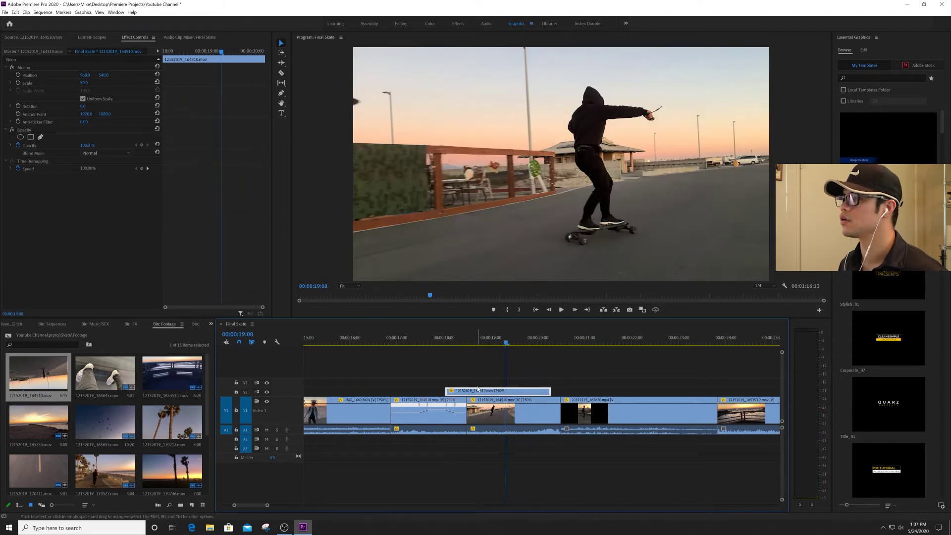
drag(482, 392, 567, 393)
click(483, 338)
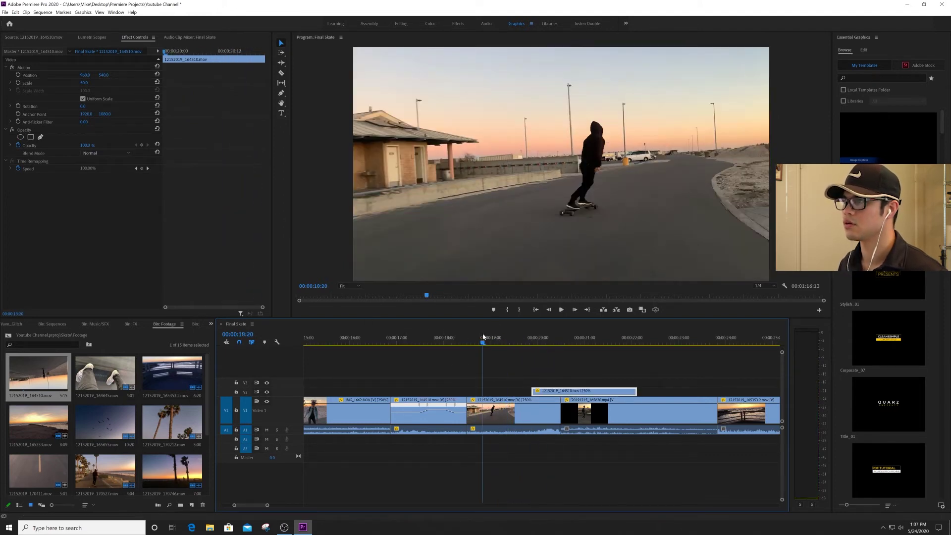
drag(554, 392, 538, 407)
click(468, 341)
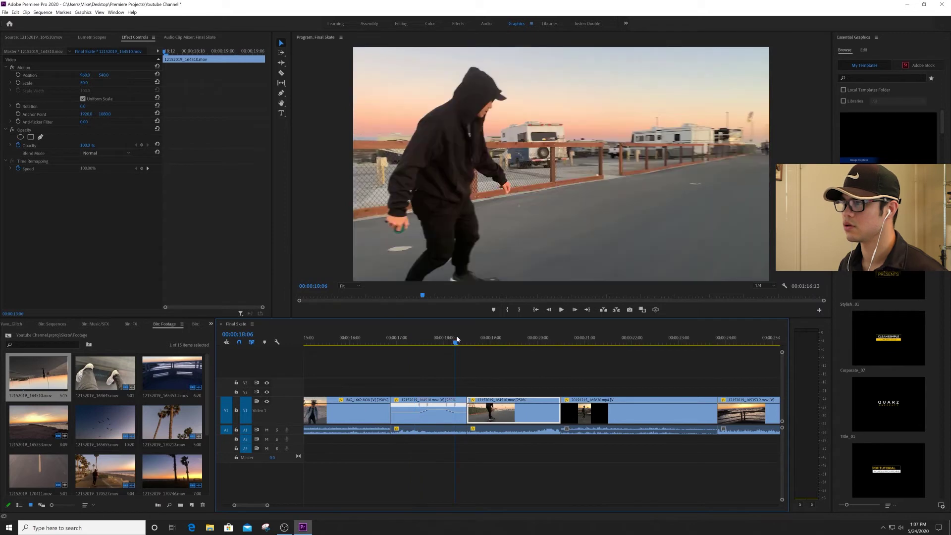
key(space)
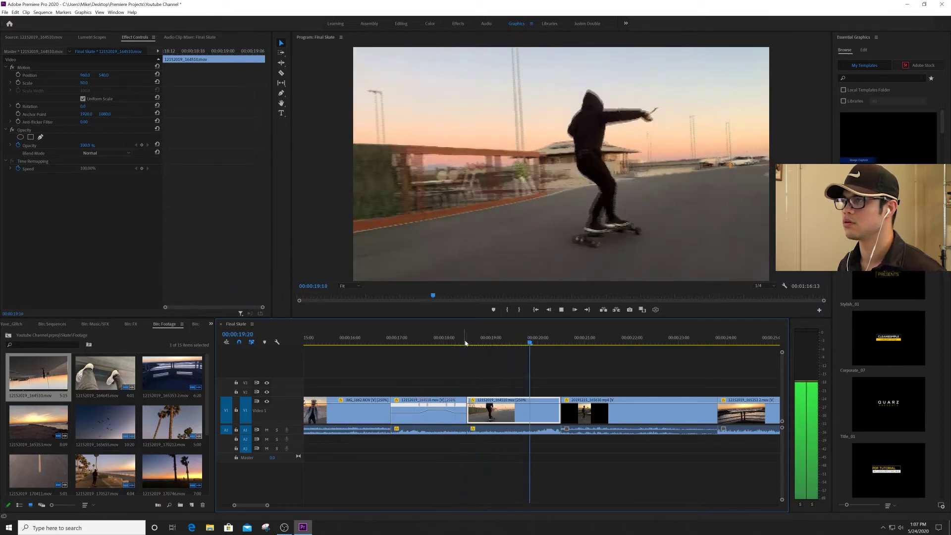
key(space)
key(space)
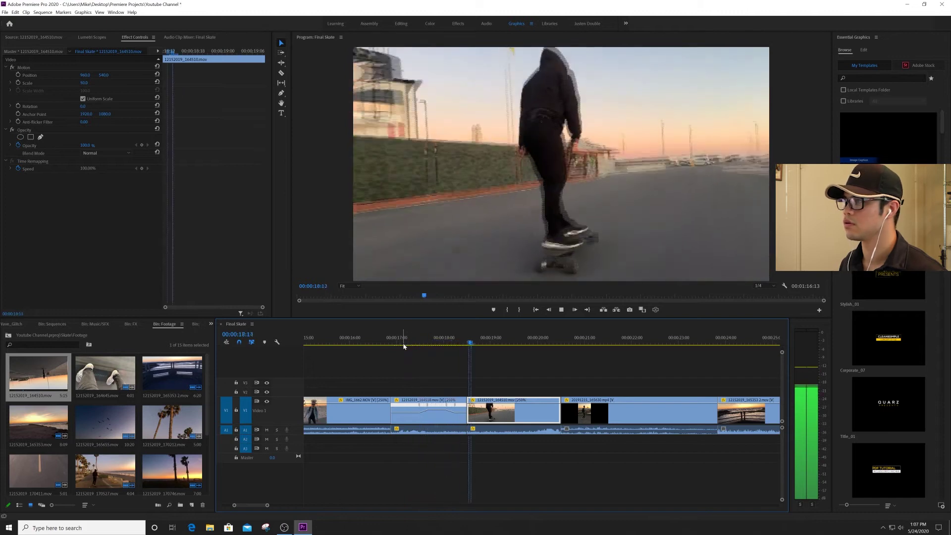
Step: Move the new skater segment ahead of the speed-ramped hooded skater clip and play back the new order
drag(519, 411, 553, 416)
drag(453, 395, 455, 412)
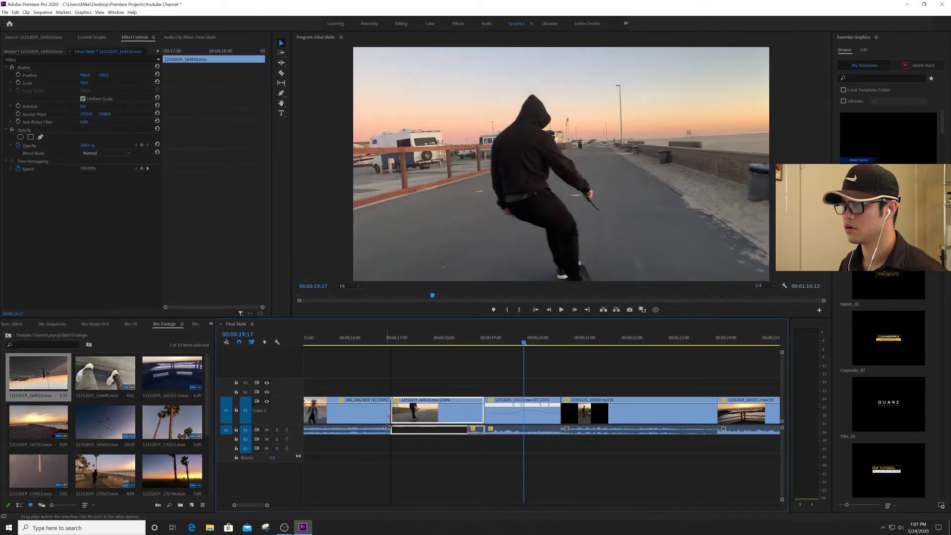
click(419, 340)
key(space)
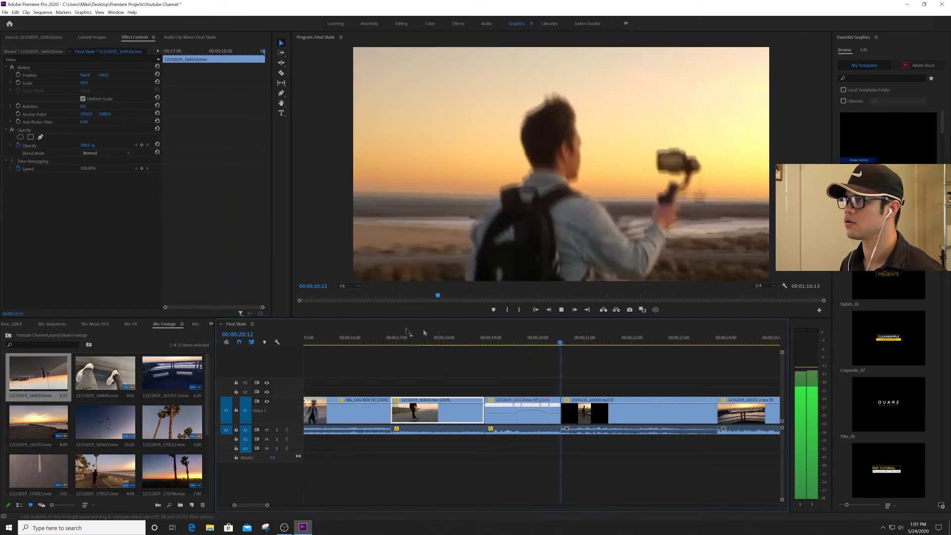
click(390, 342)
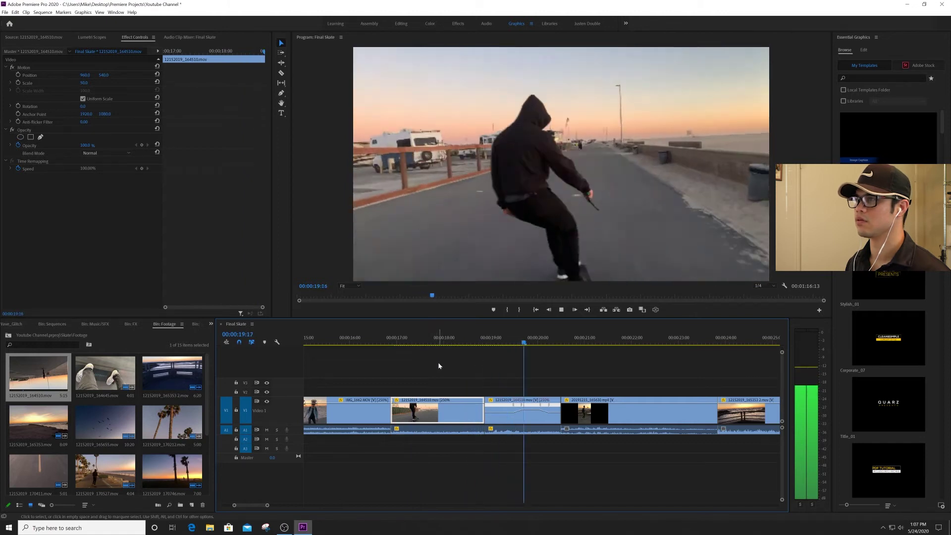
key(space)
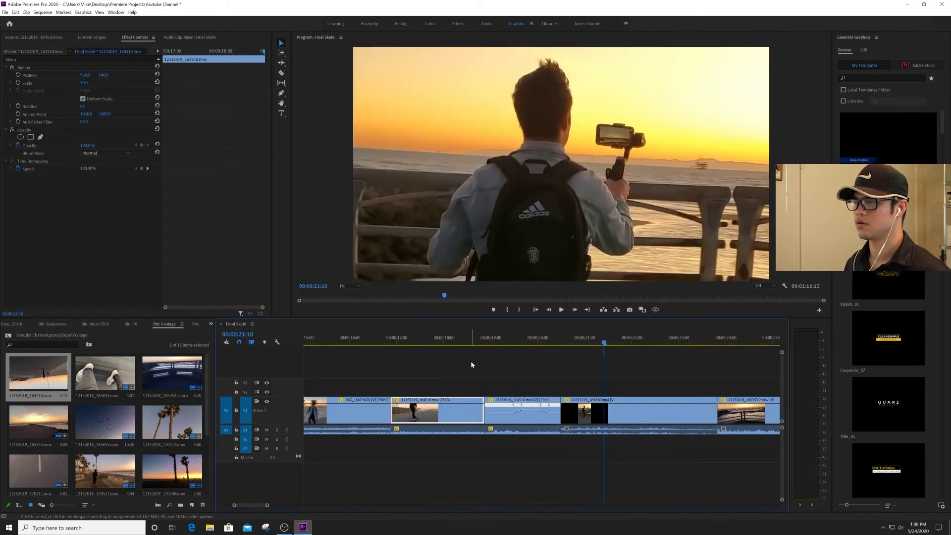
Step: Review the backpacker pier clip and move the three clips after it earlier to start at 00:00:23:13, overwriting its end
key(minus)
key(minus)
key(space)
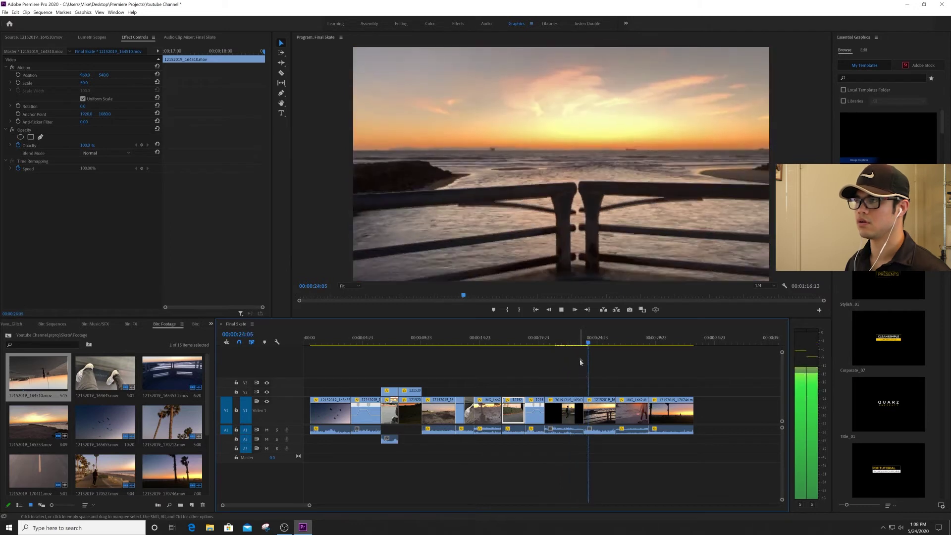
click(555, 341)
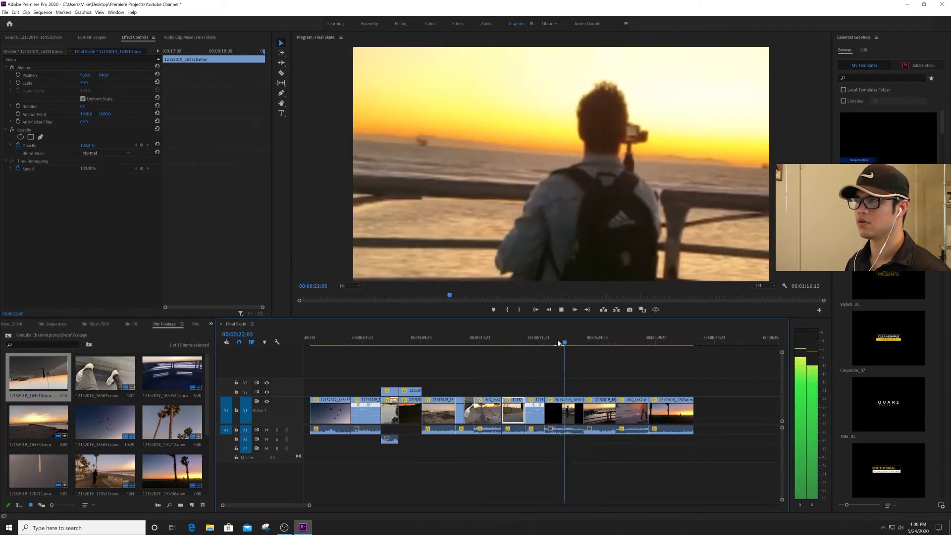
key(space)
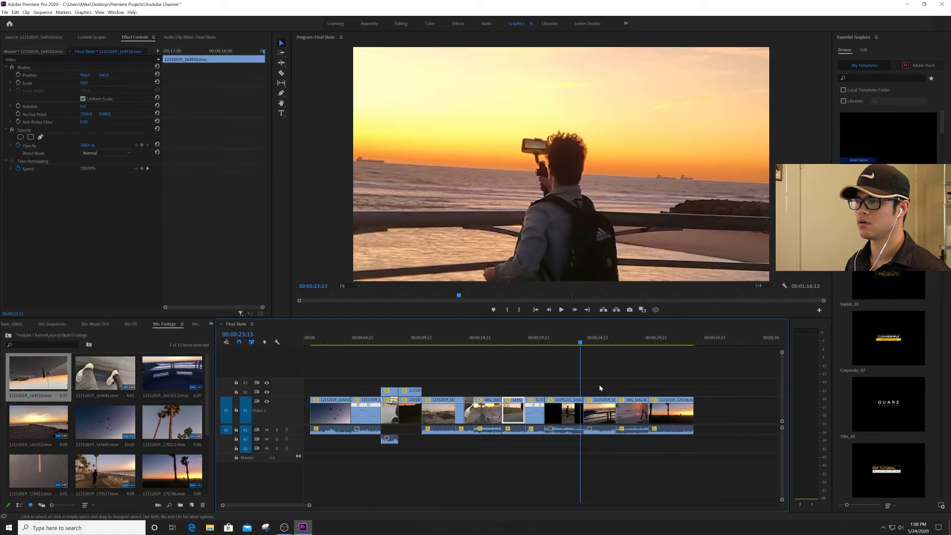
drag(600, 388, 677, 421)
drag(596, 412, 592, 382)
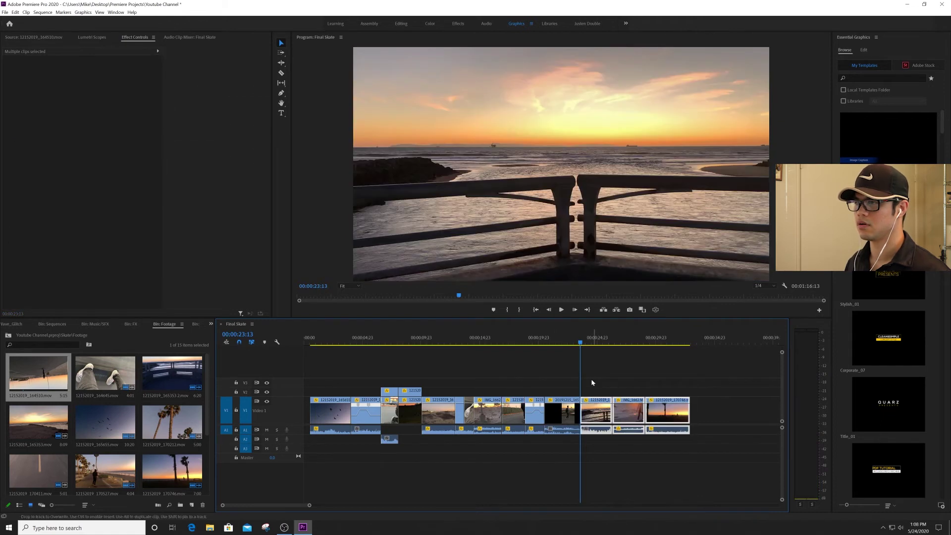
Step: Play back the three repositioned pier and sunset clips from 00:00:23:13 through the end of the montage
key(space)
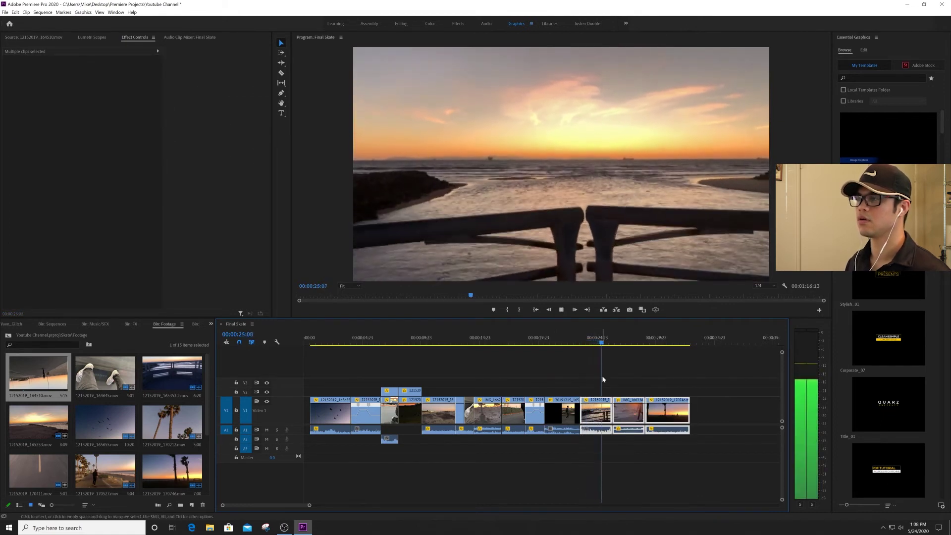
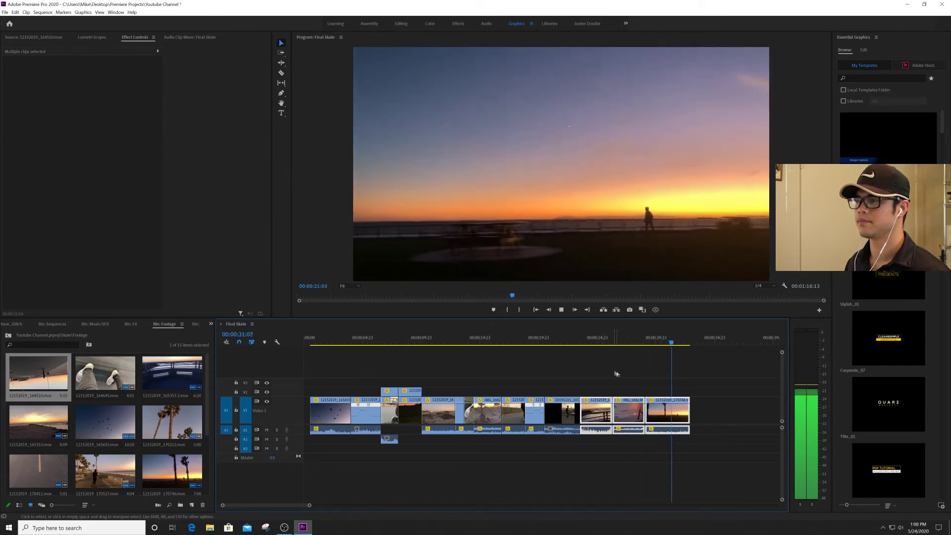
click(622, 370)
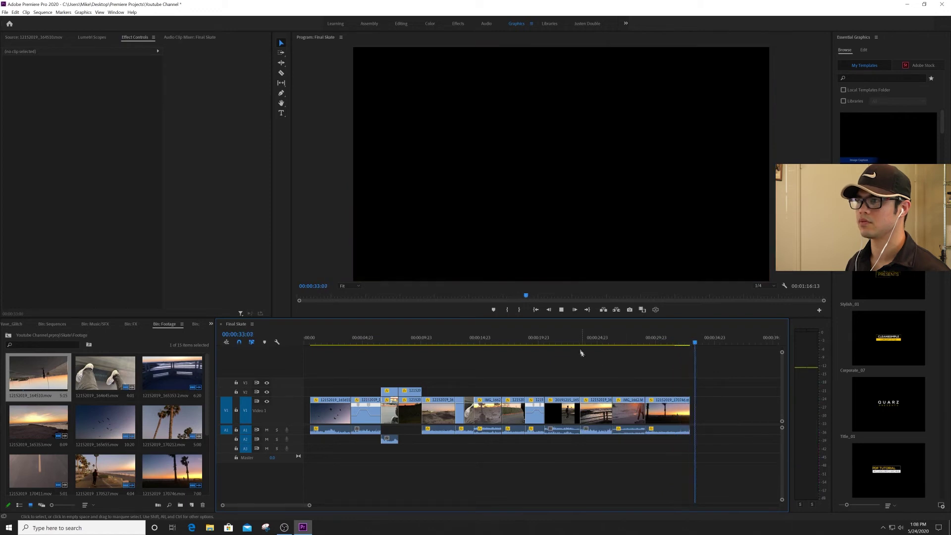
click(578, 341)
Step: Review the leftover clips beyond the montage and move the first three of them past the vertical backpacker clip
key(minus)
key(minus)
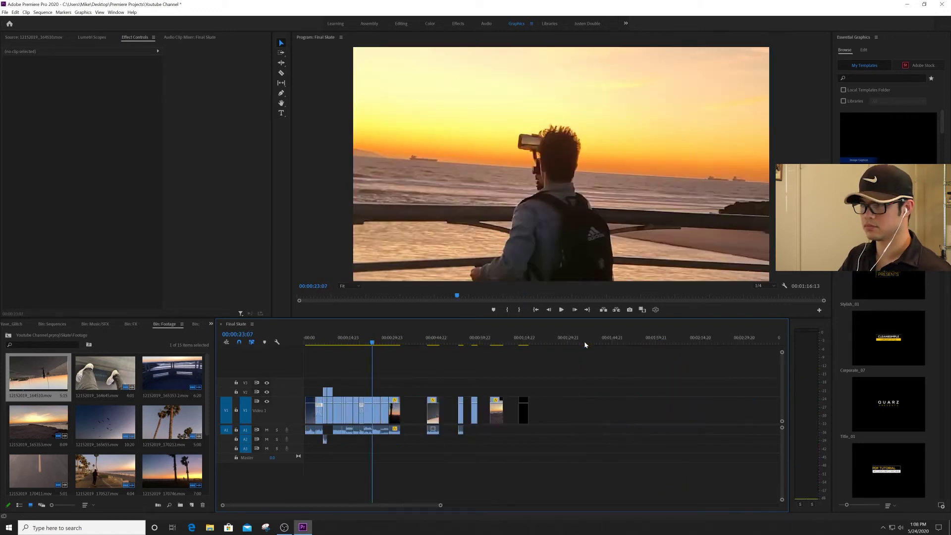
click(433, 340)
key(space)
click(462, 342)
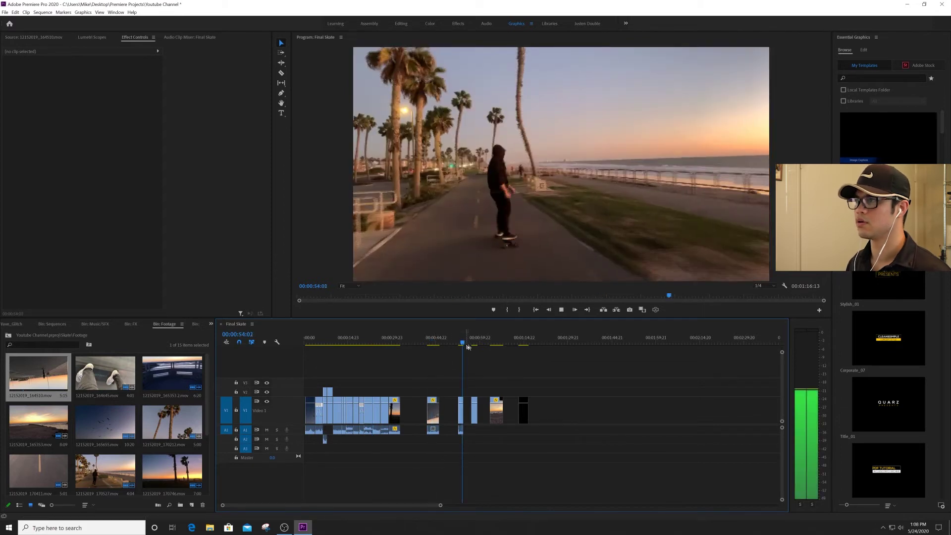
click(499, 340)
click(526, 340)
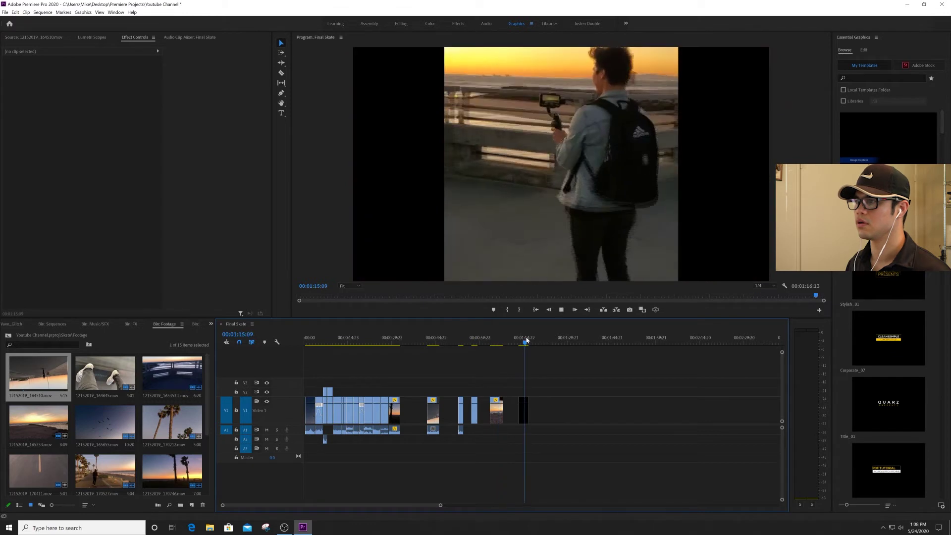
key(space)
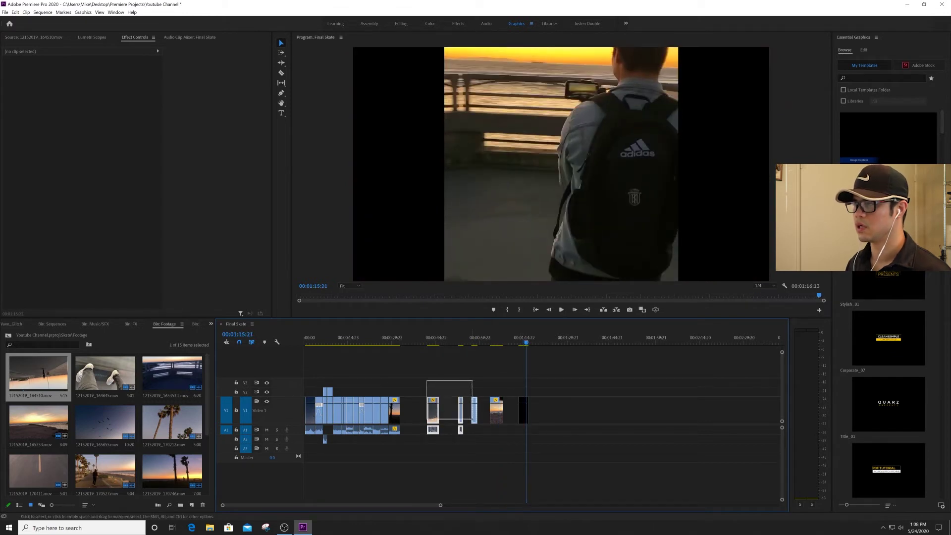
drag(434, 417, 568, 417)
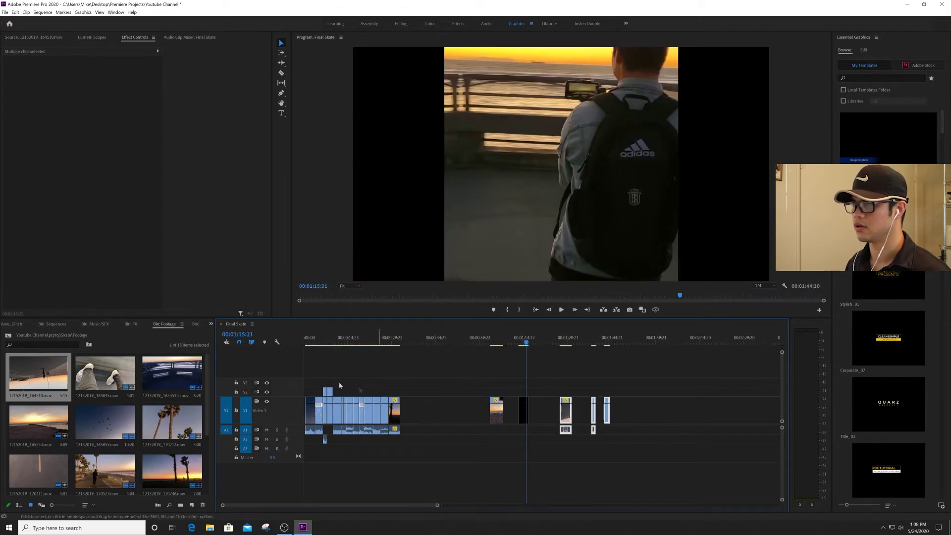
Step: Review the montage's backpacker and skating sections, and select every clip after the skateboard wheel close-up through the montage's final sunset clip
click(370, 344)
key(space)
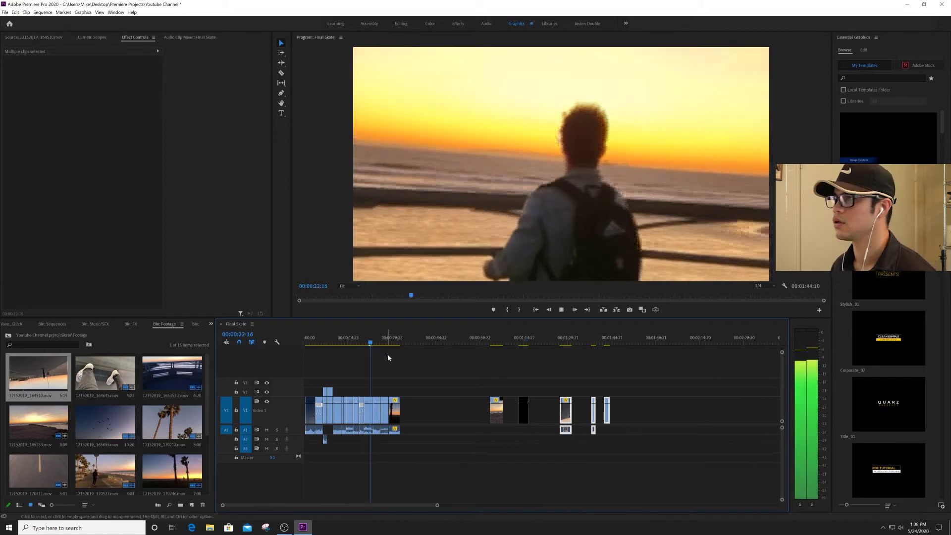
click(344, 343)
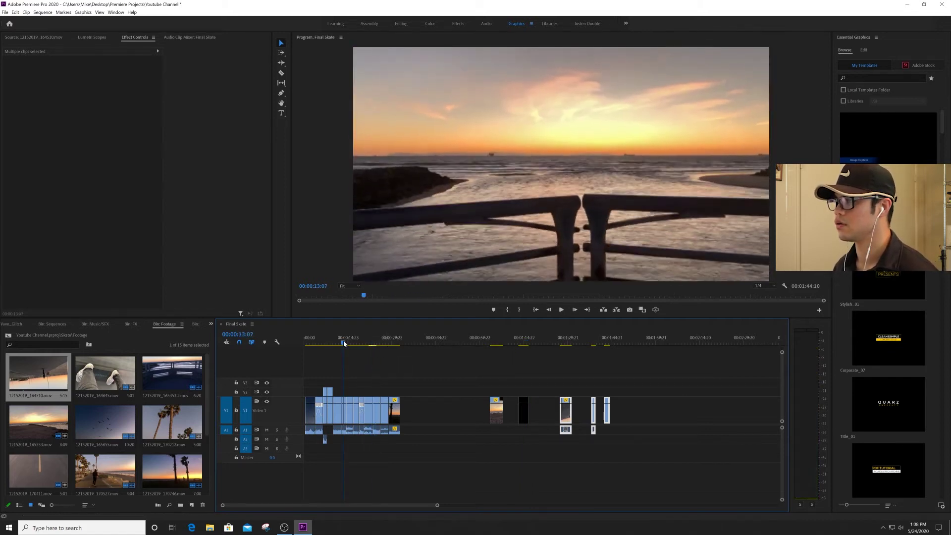
click(339, 342)
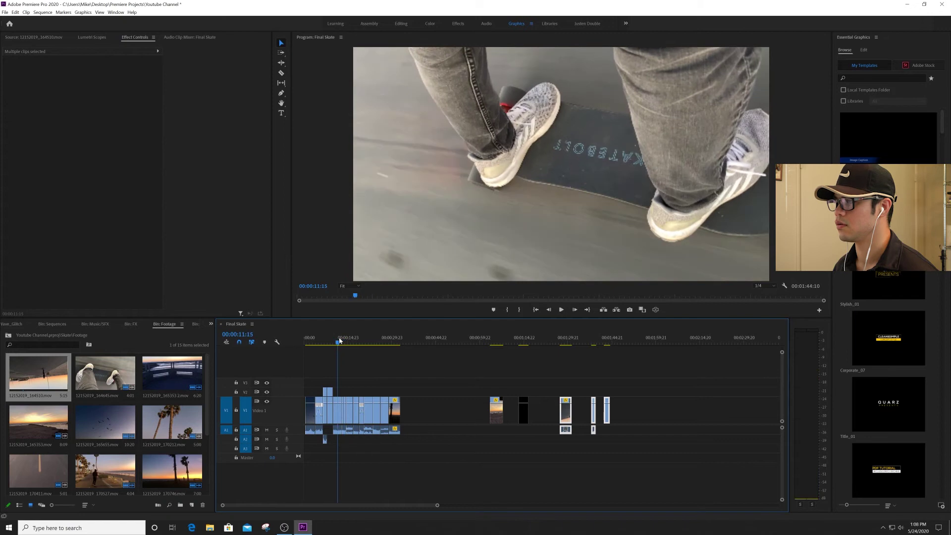
key(equal)
key(space)
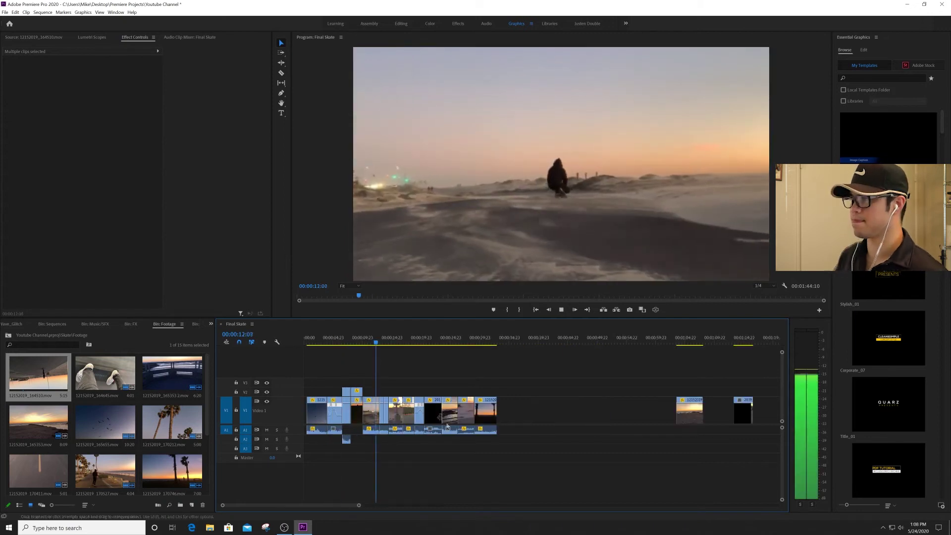
key(space)
drag(498, 396, 400, 454)
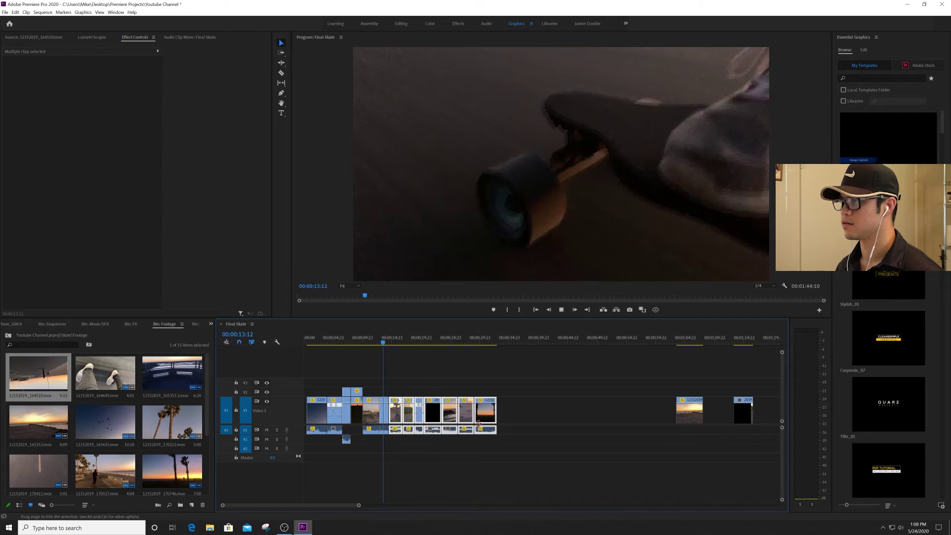
Step: Play back the edit from about 13 seconds to review the skateboarding and pier clips
key(space)
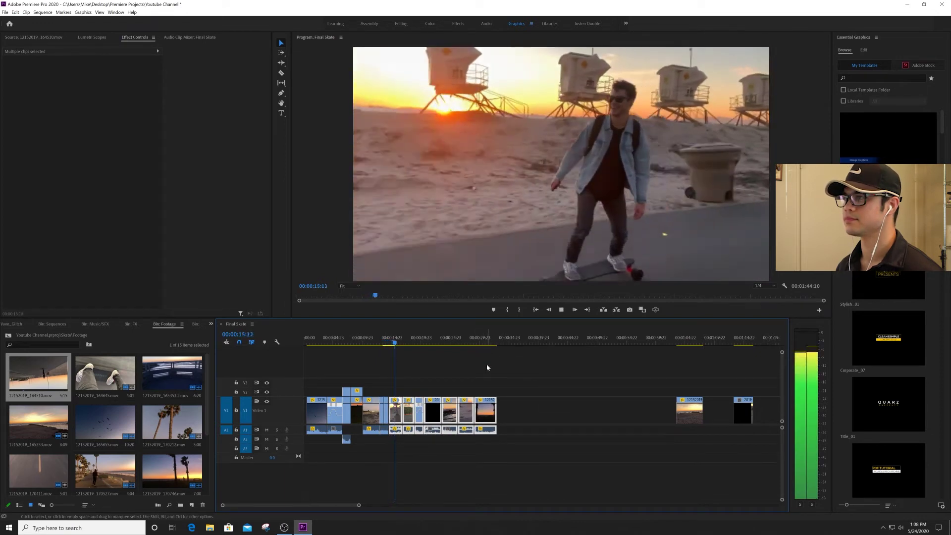
click(486, 364)
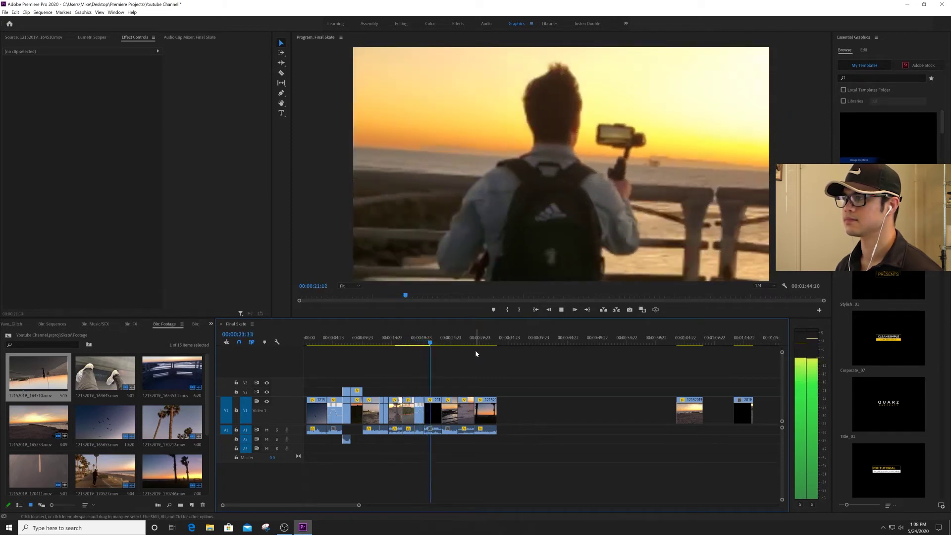
key(space)
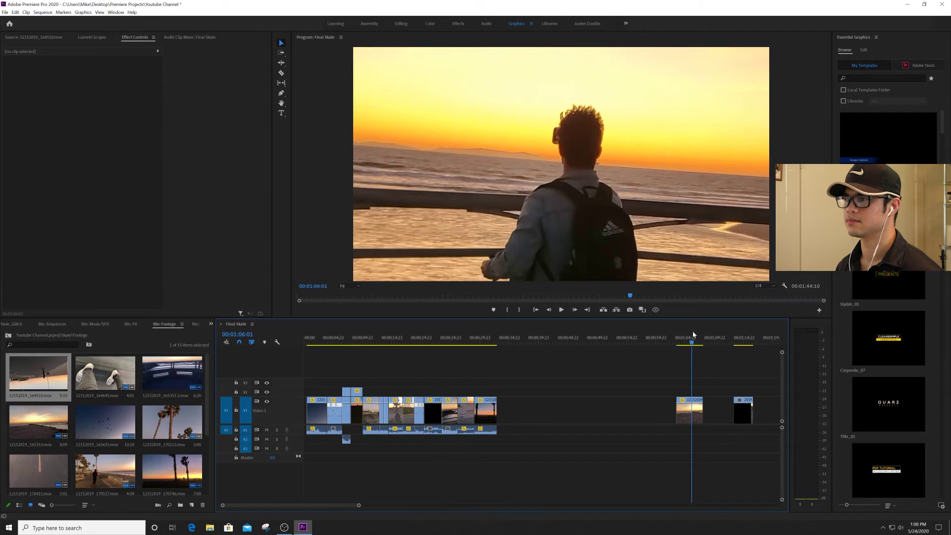
Step: Move the clips after 25 seconds out beyond the edit and place the 12152019_165353.mov beach sunset clip in their spot
drag(432, 343, 451, 340)
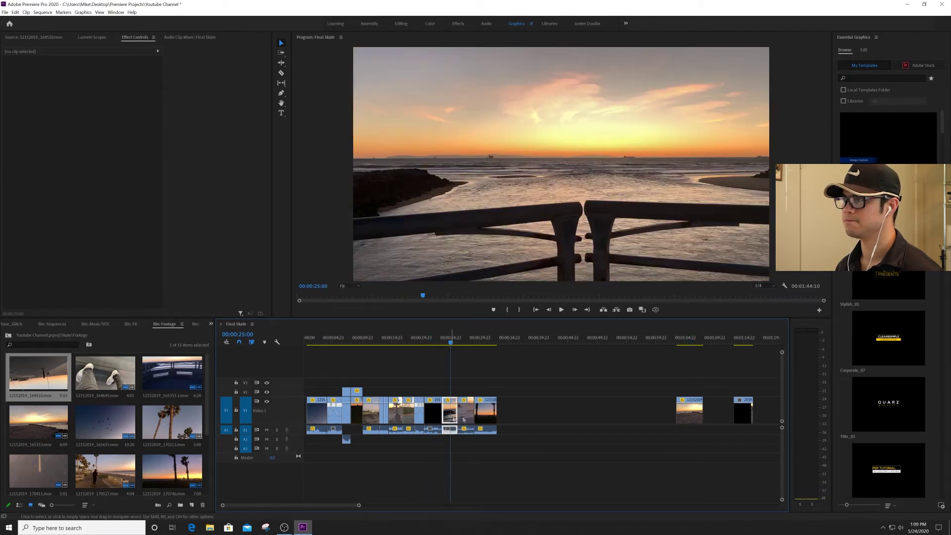
drag(464, 419, 641, 420)
drag(541, 385, 458, 422)
key(space)
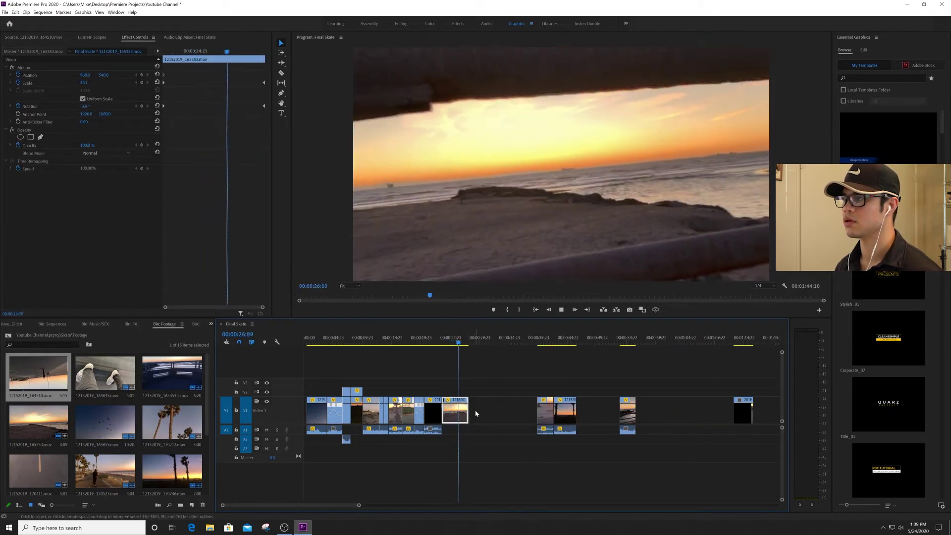
Step: Try the spare portrait backpack clip directly after the beach sunset clip, and move it back out beyond the edit
drag(745, 413, 484, 415)
key(space)
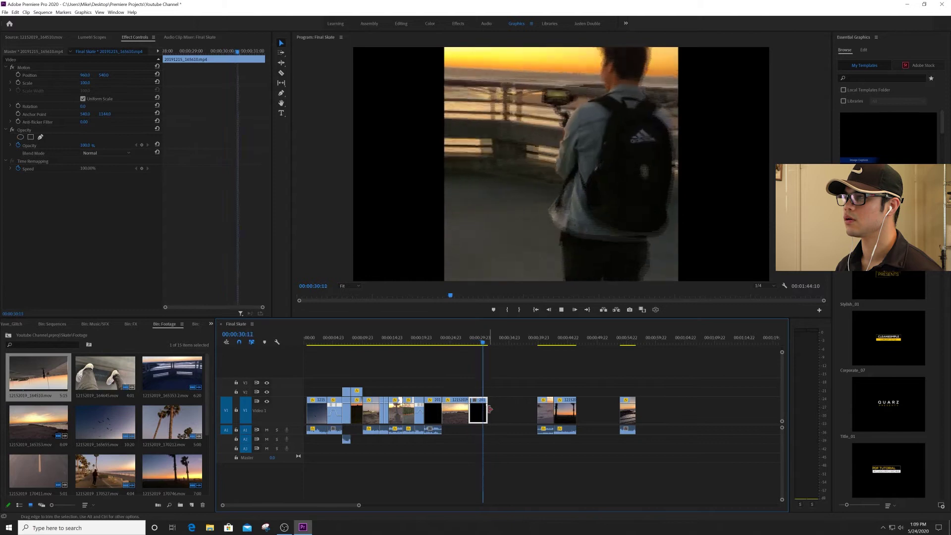
click(472, 342)
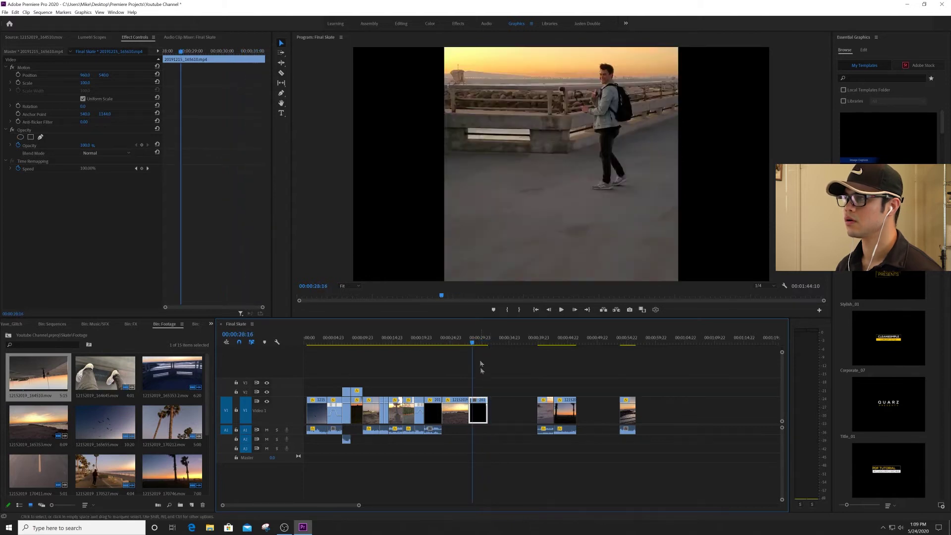
drag(479, 413, 717, 411)
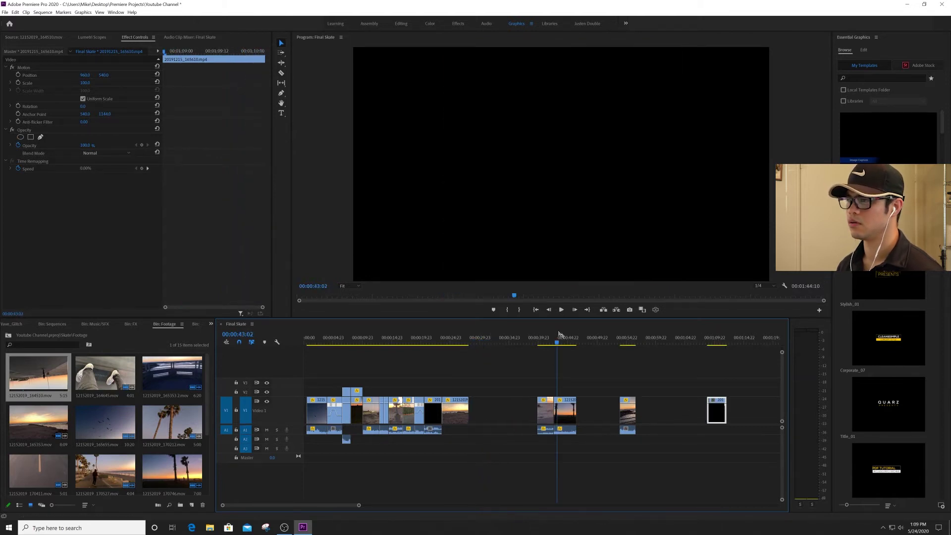
Step: Place the sunset skateboarding clip and the palm tree clip directly after the beach sunset clip, and play back the join
click(558, 336)
drag(591, 387, 478, 412)
click(451, 342)
key(space)
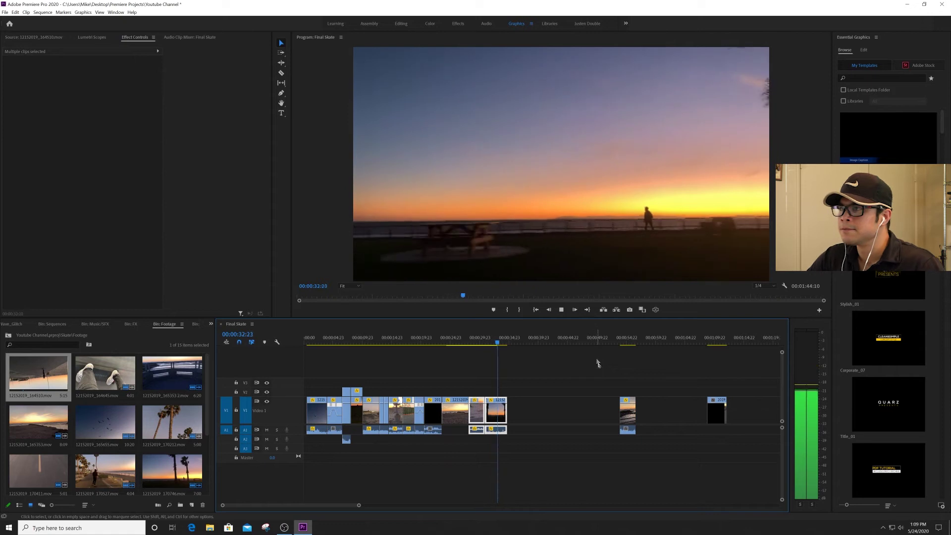
click(566, 377)
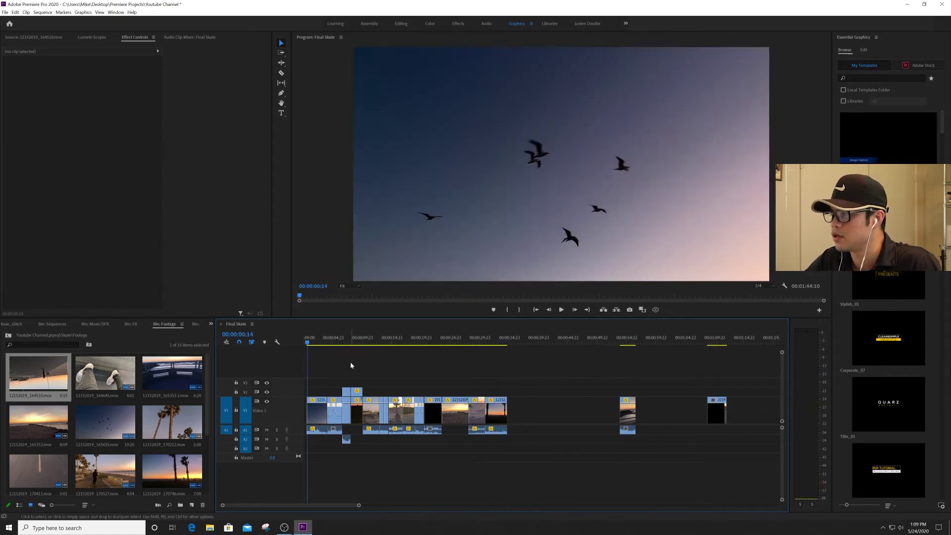
Step: Load the Monday music track from the Music/SFX bin into the source monitor and preview it from the beginning
click(210, 325)
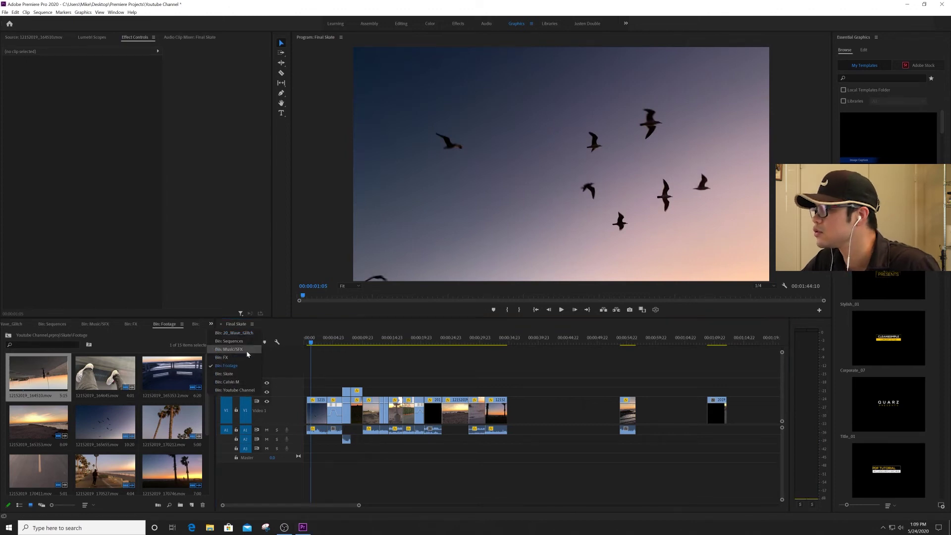
click(96, 325)
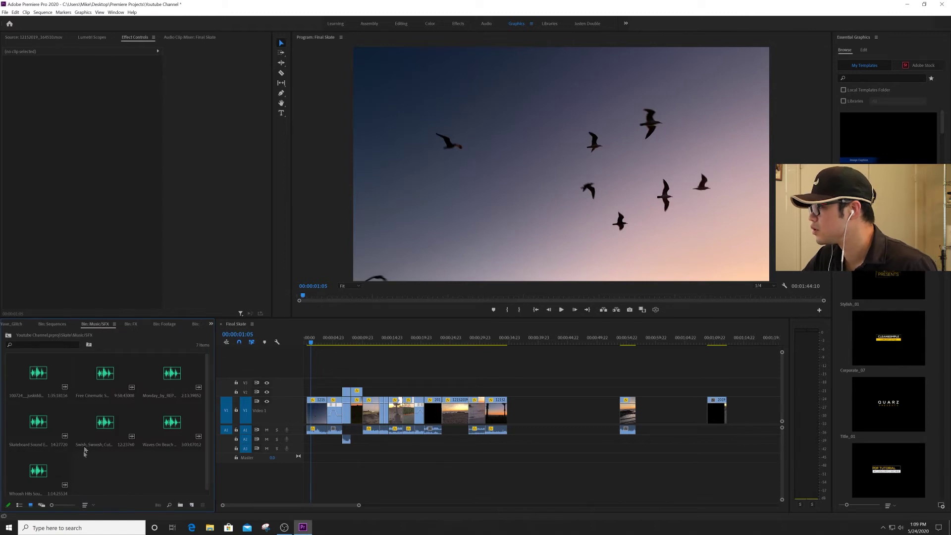
double_click(168, 378)
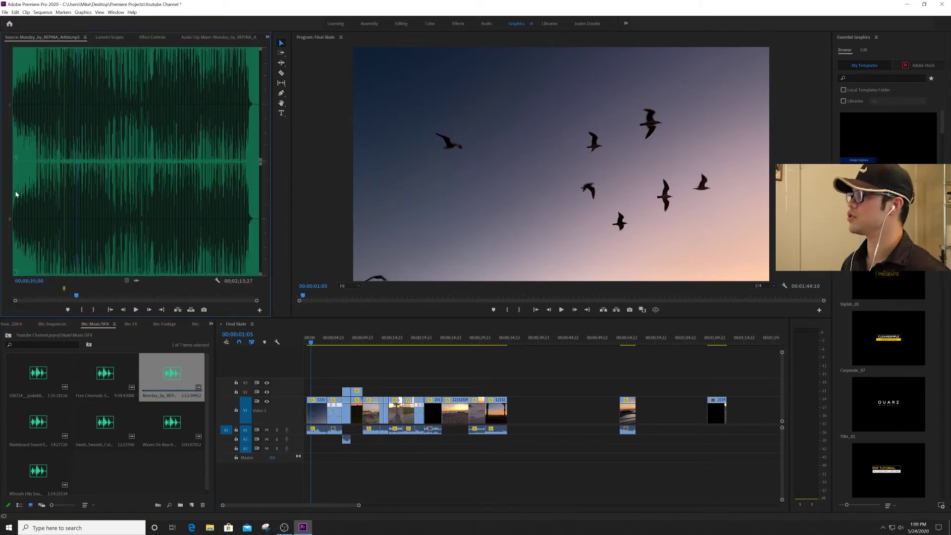
click(15, 195)
key(space)
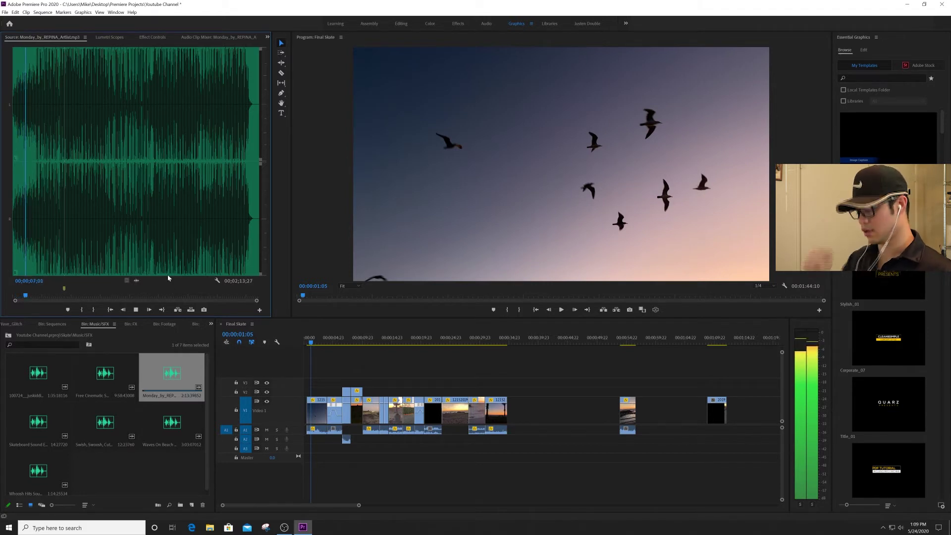
key(space)
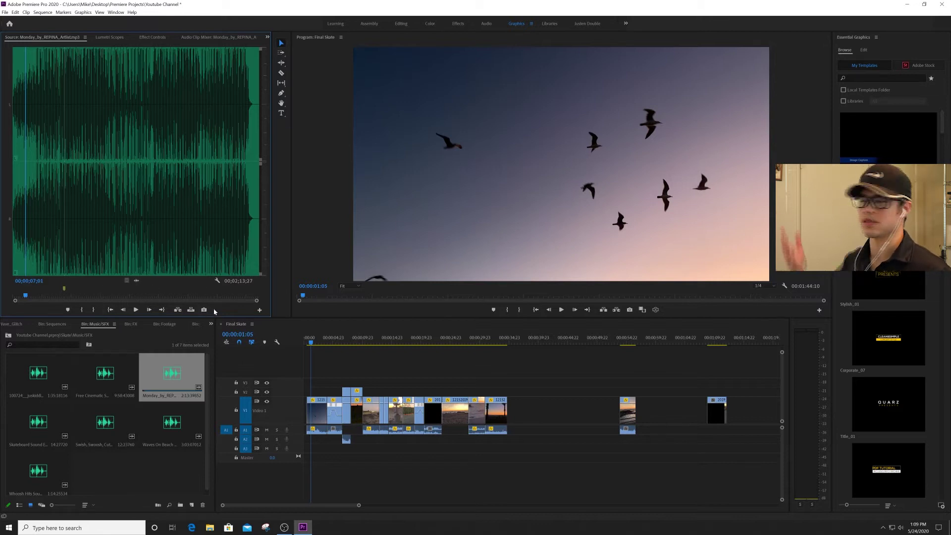
Step: Add the Monday music track to audio track A3 at the start of the sequence and play it with the footage
mouse_move(273, 374)
mouse_down()
mouse_move(379, 449)
mouse_move(311, 453)
mouse_up()
click(470, 340)
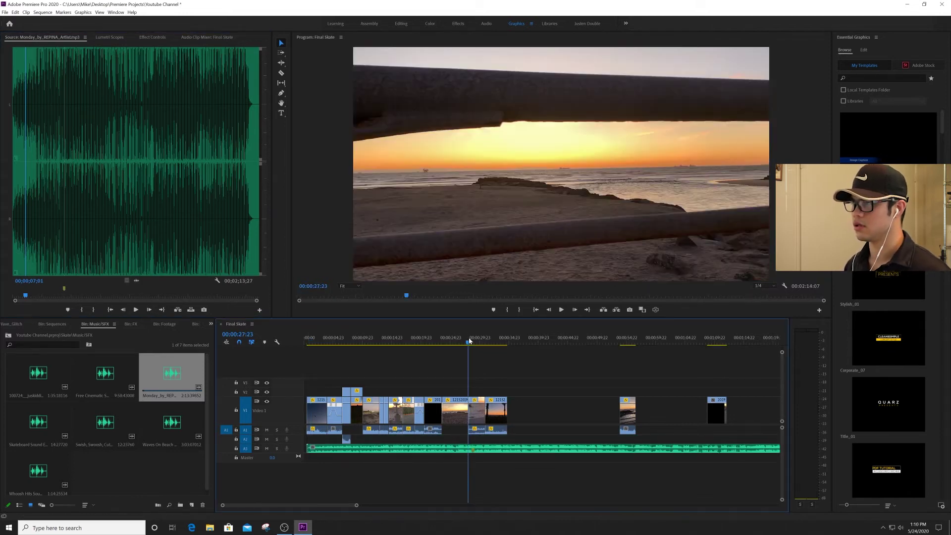
key(space)
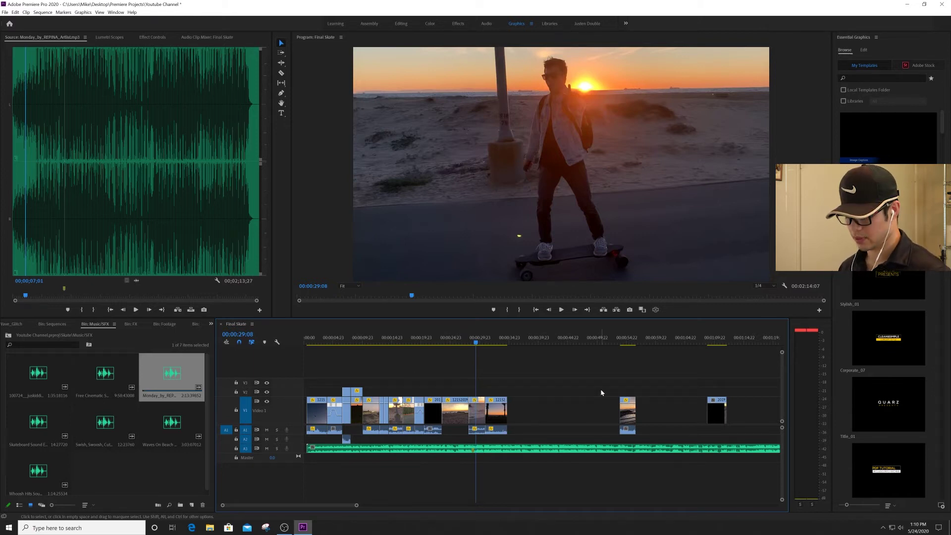
Step: Move all the unused spare clips well past the end of the music track
key(minus)
key(minus)
drag(398, 407, 390, 412)
mouse_move(487, 382)
mouse_down()
mouse_move(378, 425)
mouse_move(593, 411)
mouse_up()
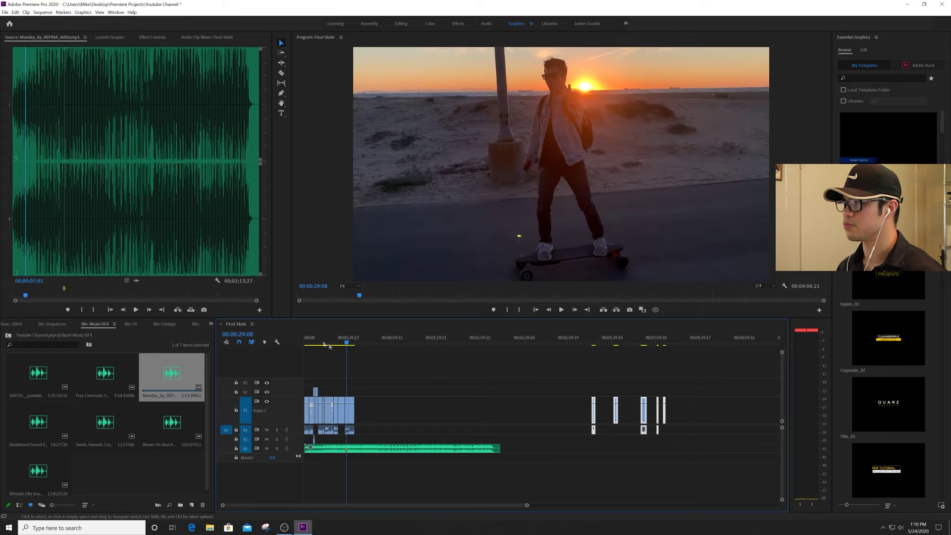
Step: Play the edit from the start with the music to check how the cuts fall on the beat
click(312, 339)
key(=)
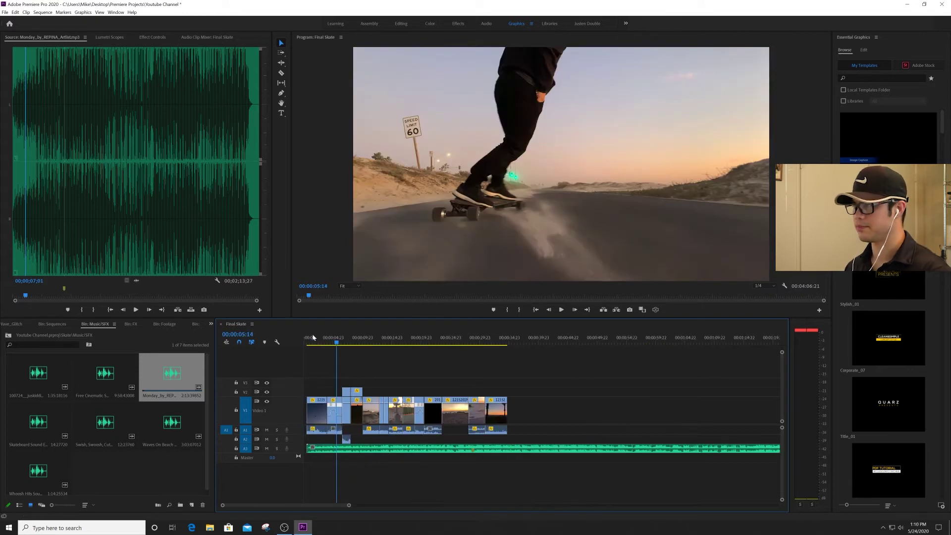
key(=)
key(space)
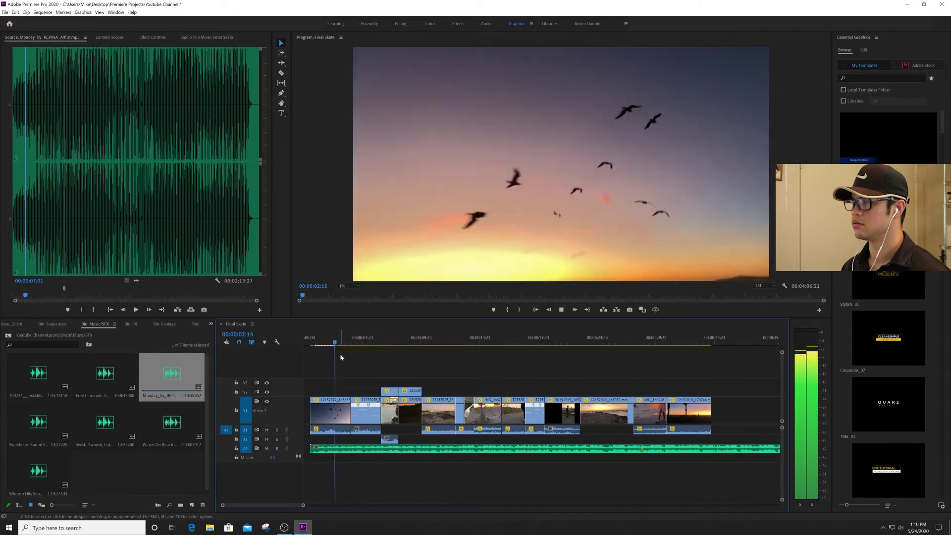
click(618, 338)
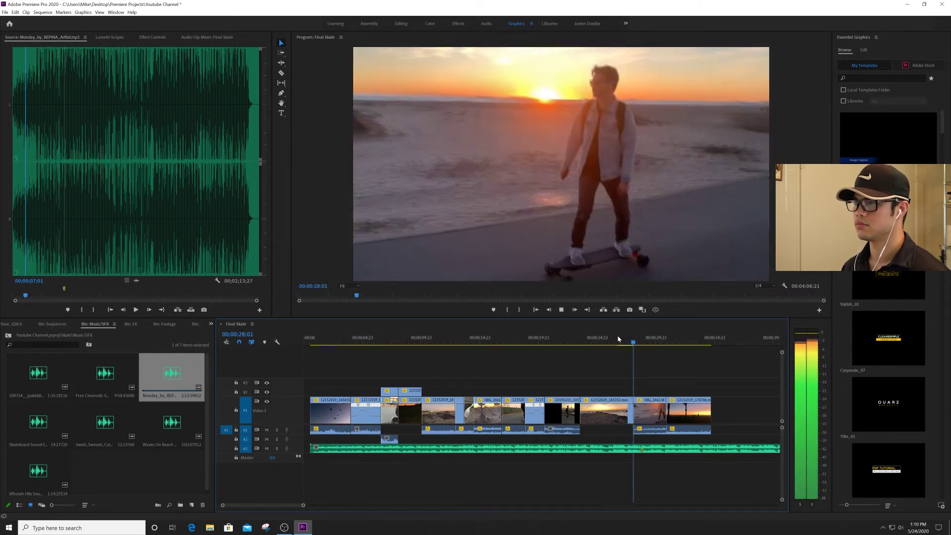
click(336, 338)
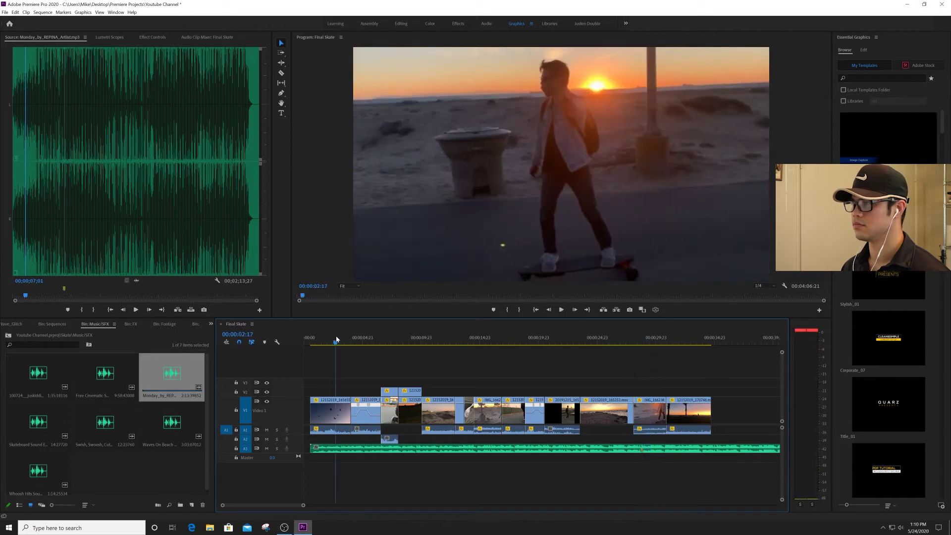
drag(336, 339, 311, 342)
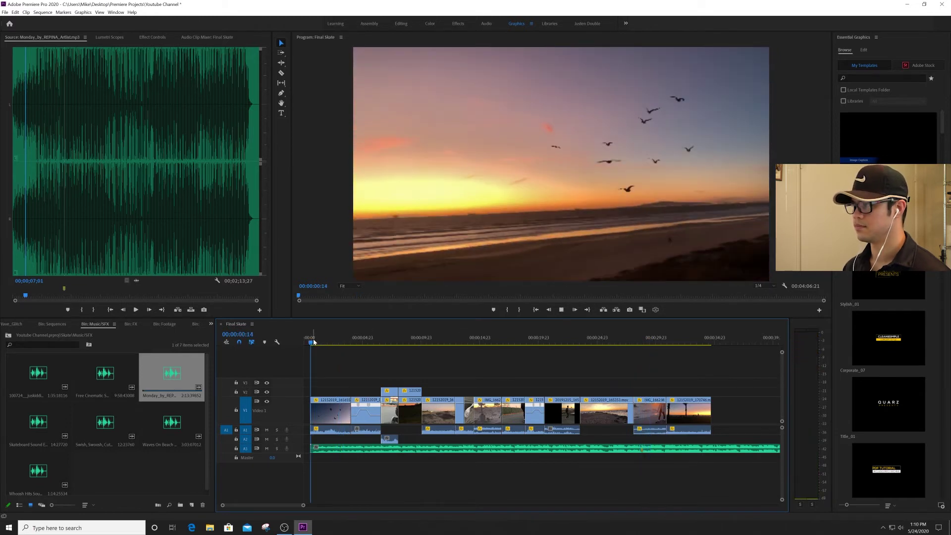
key(space)
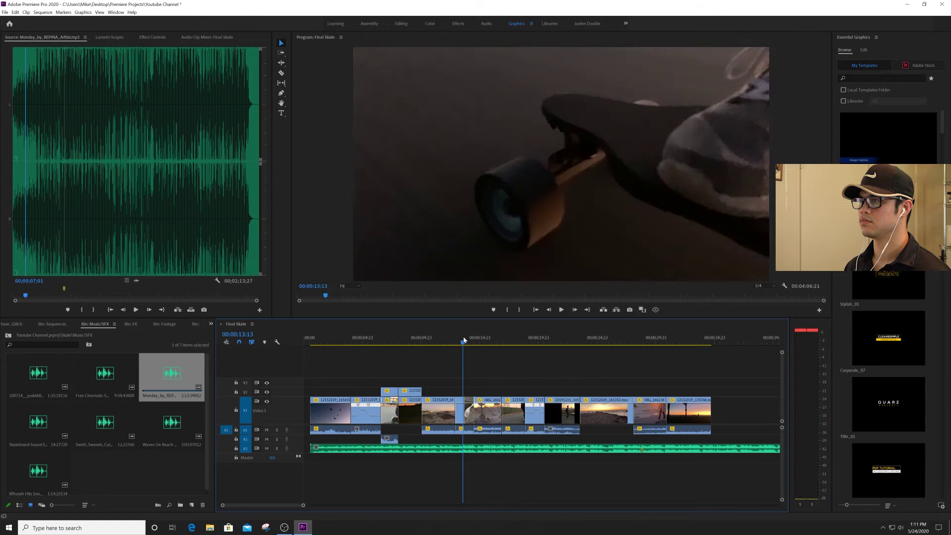
Step: Trim the opening of the music track up to 00:00:13:11 and shift the remainder back to the start of the sequence
drag(462, 337, 462, 339)
mouse_move(312, 448)
mouse_down()
mouse_move(463, 449)
mouse_move(311, 451)
mouse_up()
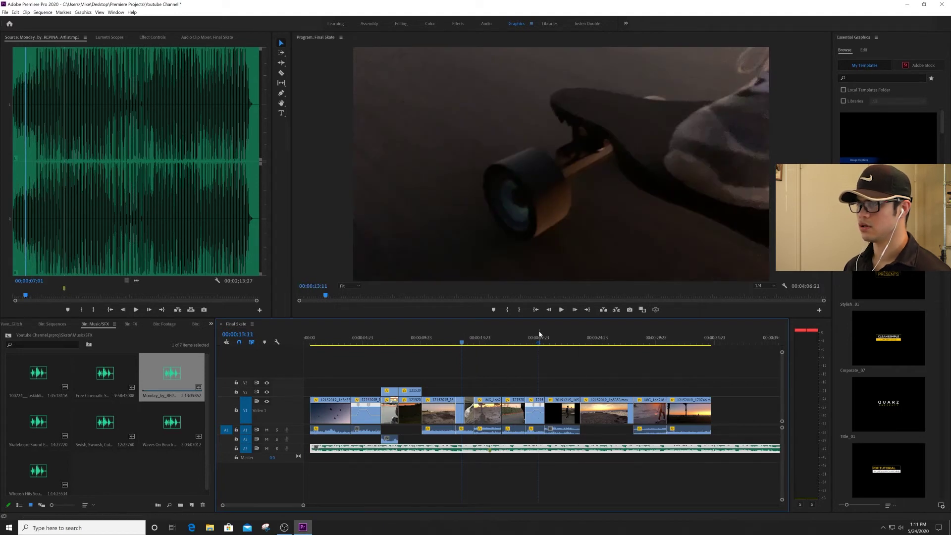
click(540, 337)
key(space)
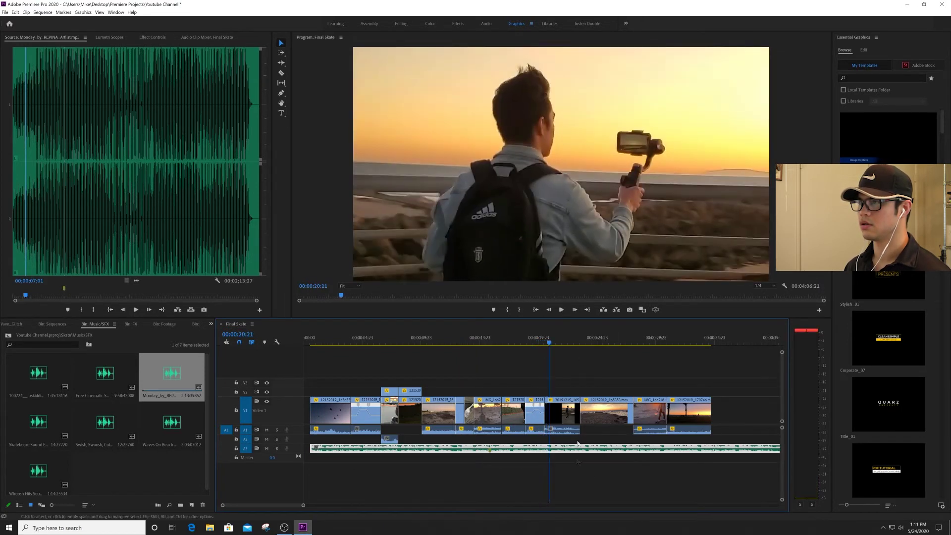
Step: Play the whole edit from the start to check the cuts against the trimmed music
click(310, 341)
key(space)
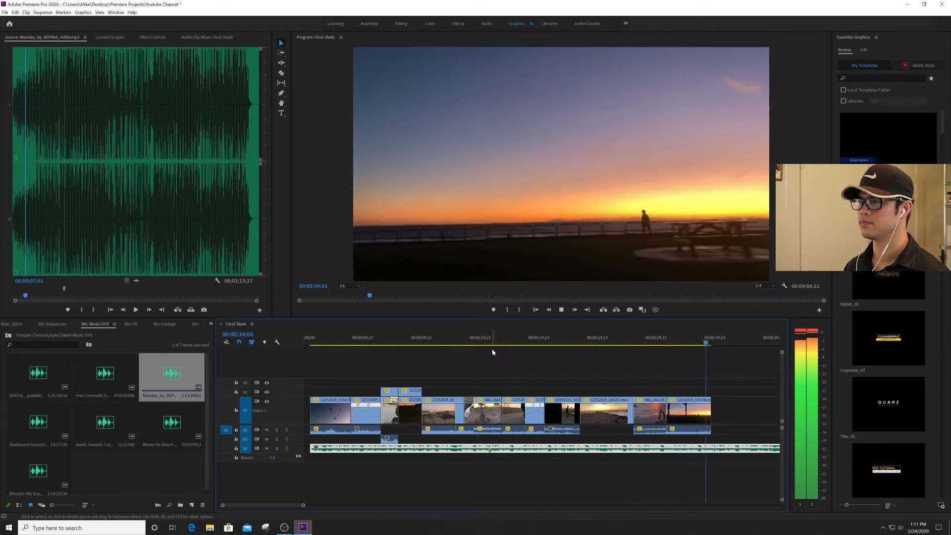
key(space)
Step: Replay the section from about 12 seconds to check the timing of the skateboard wheel and riding clips against the music
click(461, 336)
key(space)
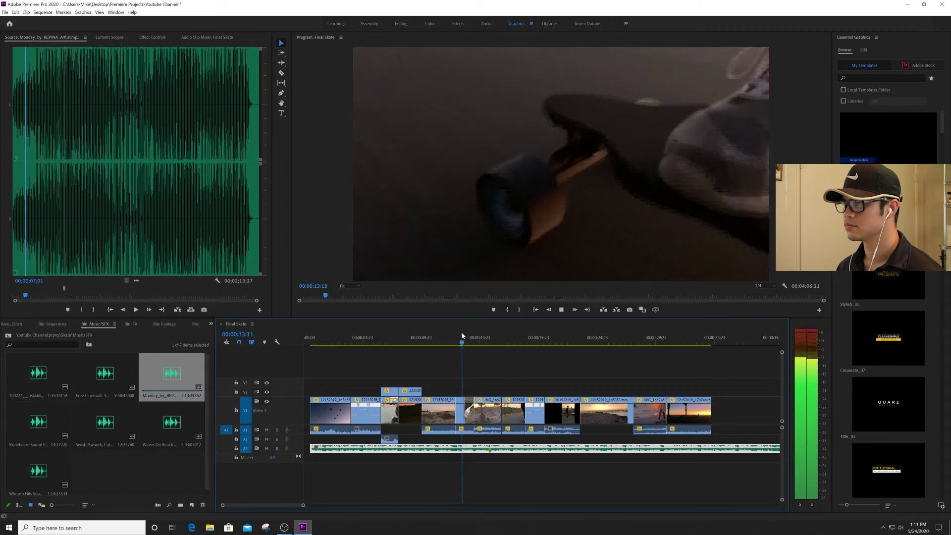
key(space)
click(455, 337)
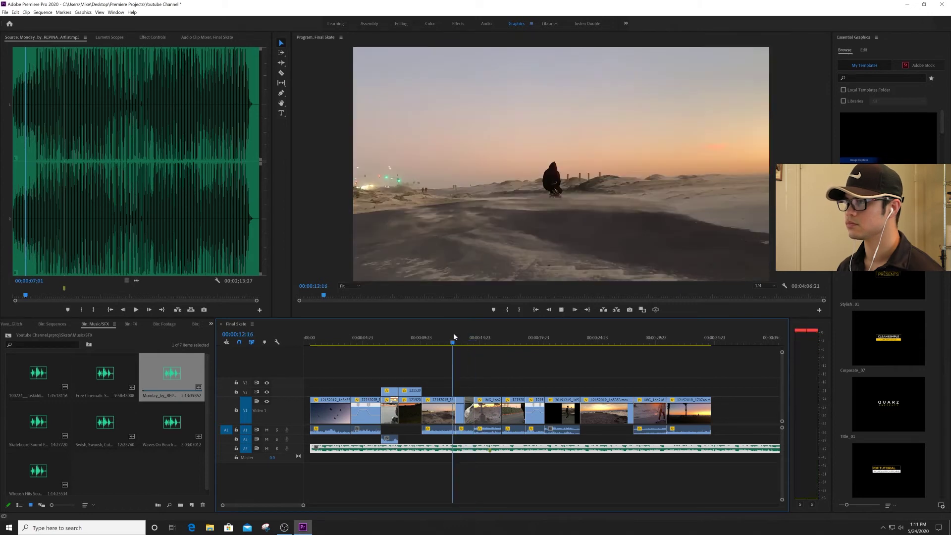
key(space)
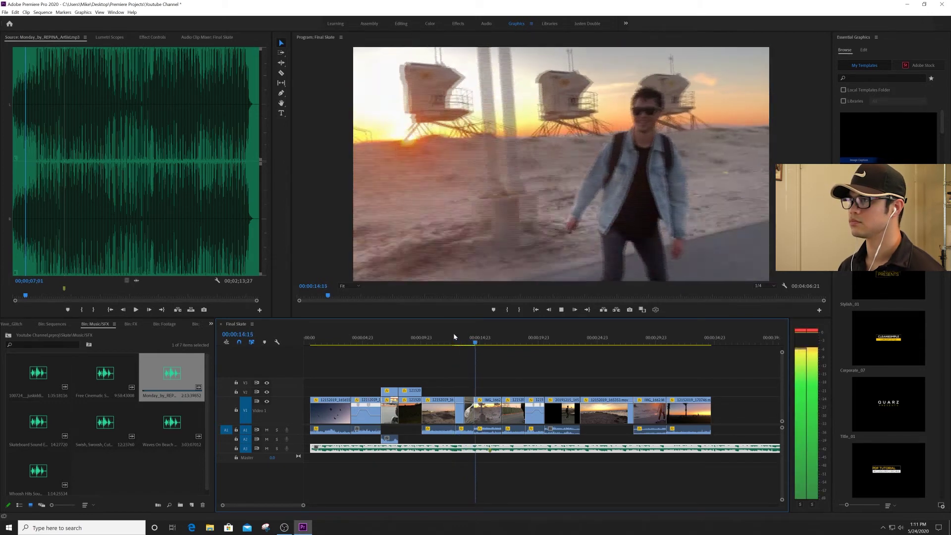
click(454, 337)
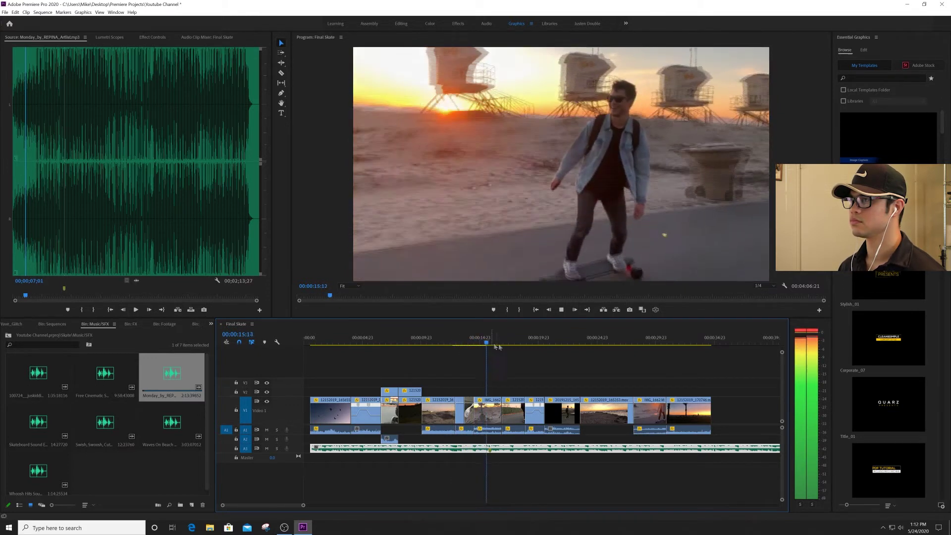
key(space)
click(445, 337)
key(space)
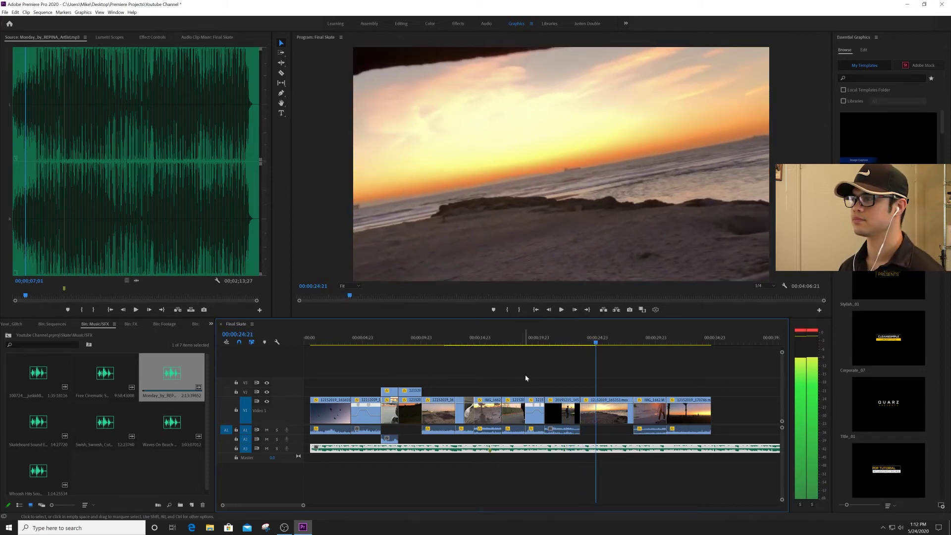
key(space)
Step: Review the spare clips near the end of the sequence and place the vertical gimbal-walk clip from about 00:03:33 on V2 at about 00:00:20
drag(307, 506, 485, 505)
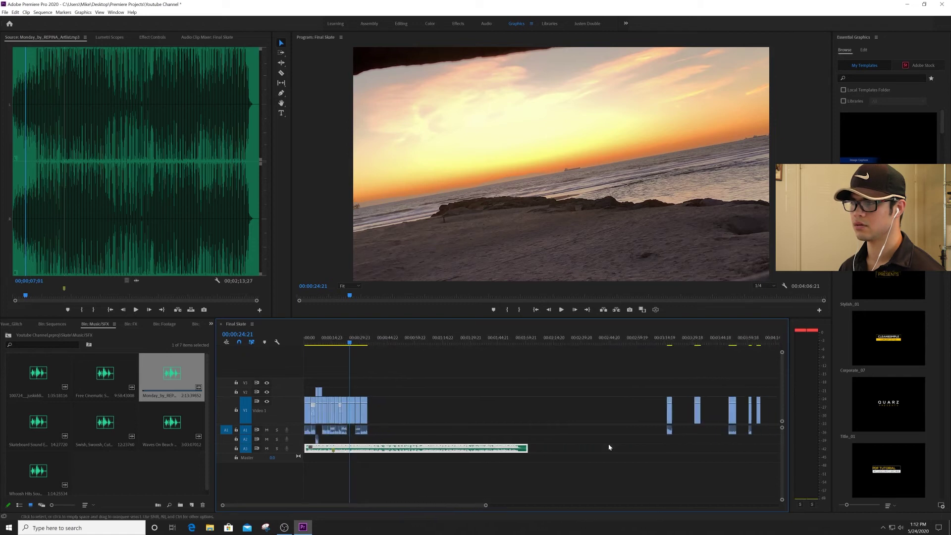
click(733, 338)
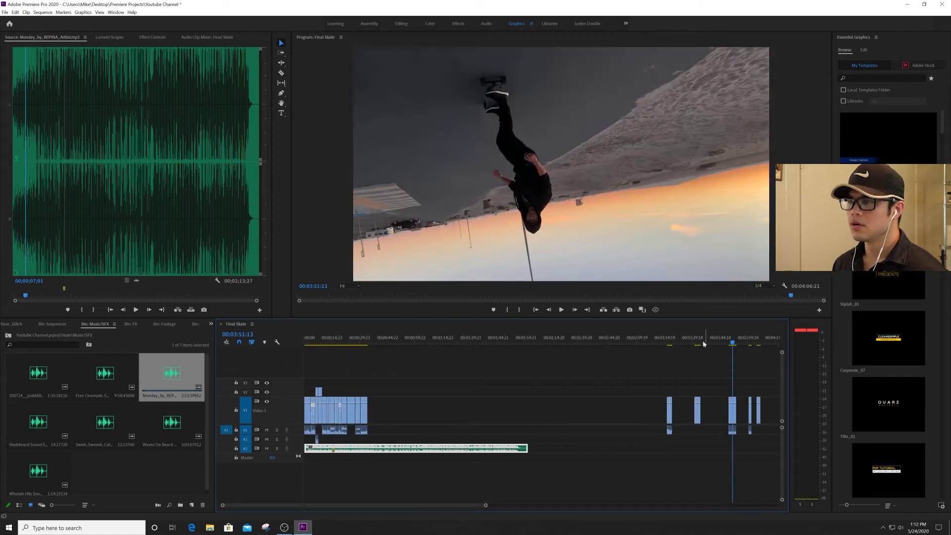
key(space)
key(space)
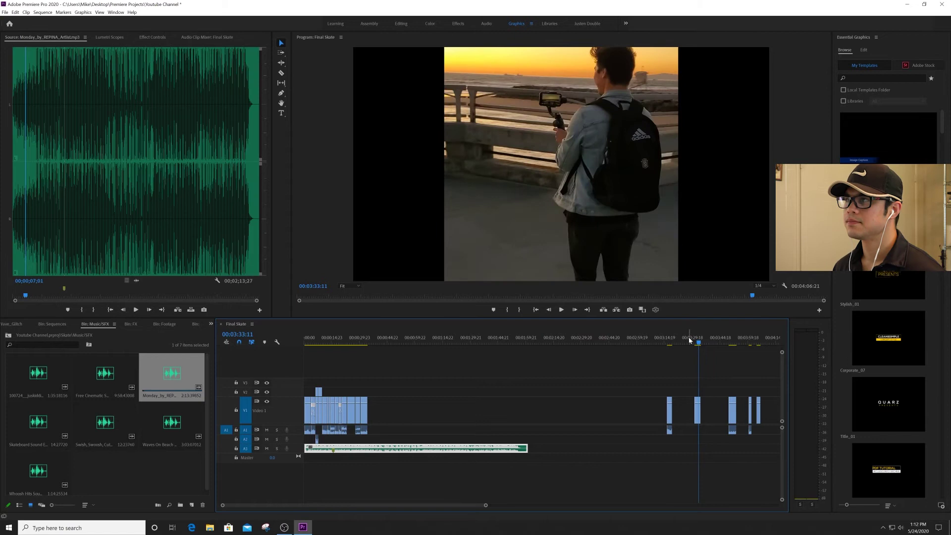
click(671, 342)
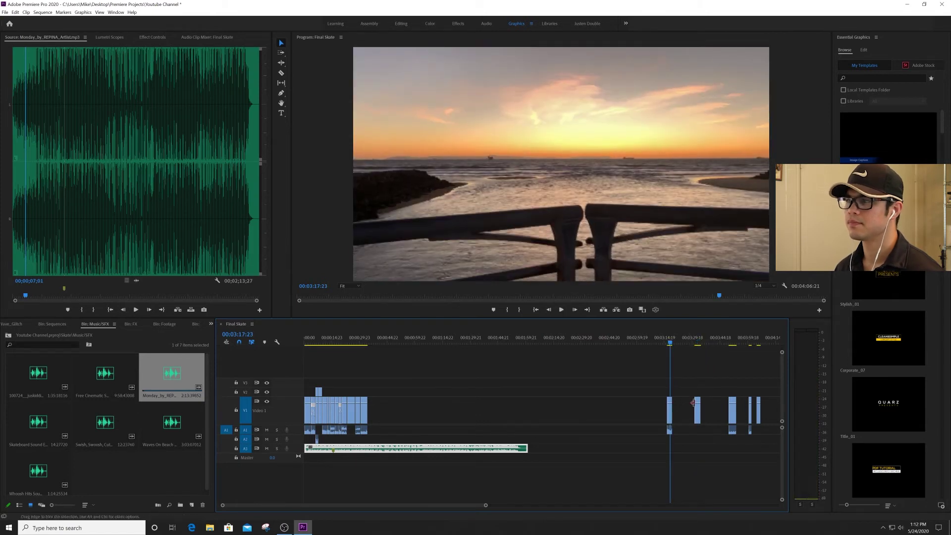
click(410, 385)
click(341, 338)
key(=)
key(=)
key(=)
key(=)
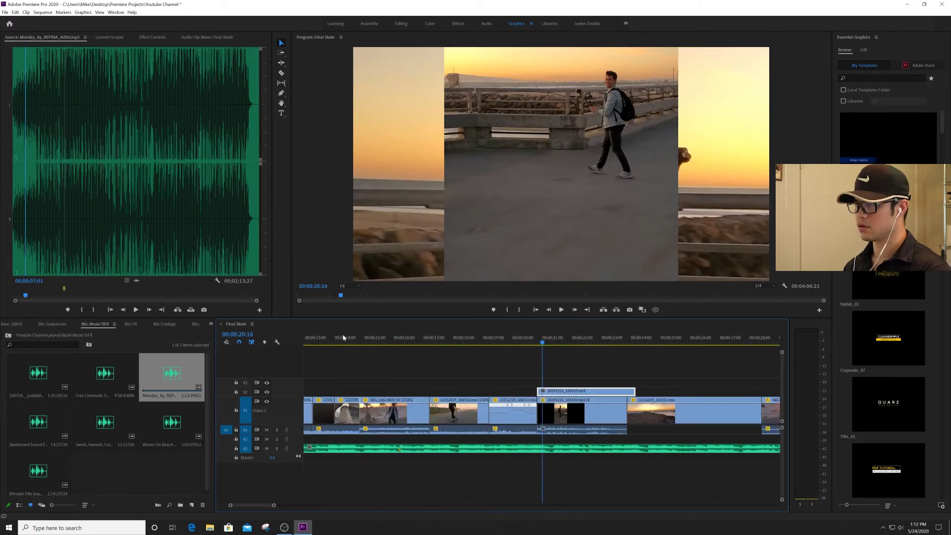
Step: Reposition the V2 gimbal-walk clip and scale it to about 185% so it fills the frame, and play it back
click(590, 342)
key(space)
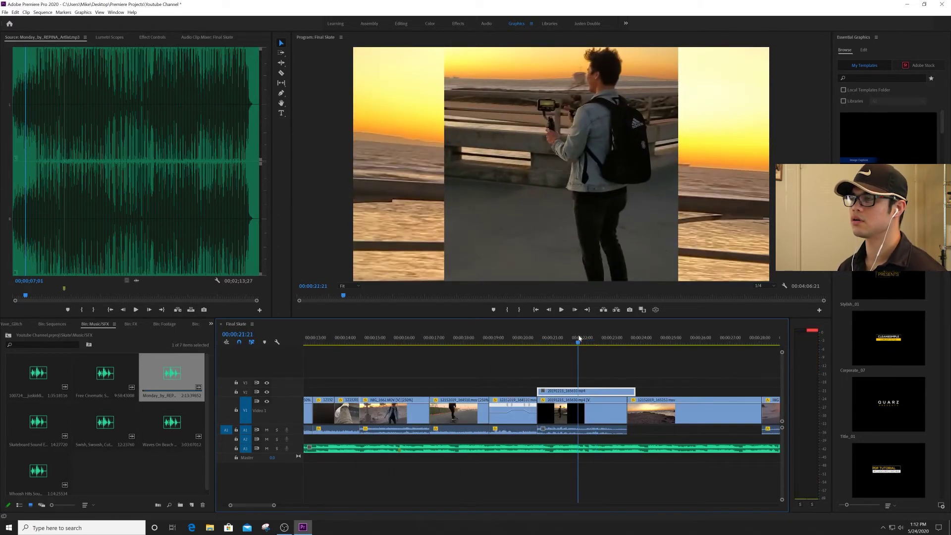
click(573, 339)
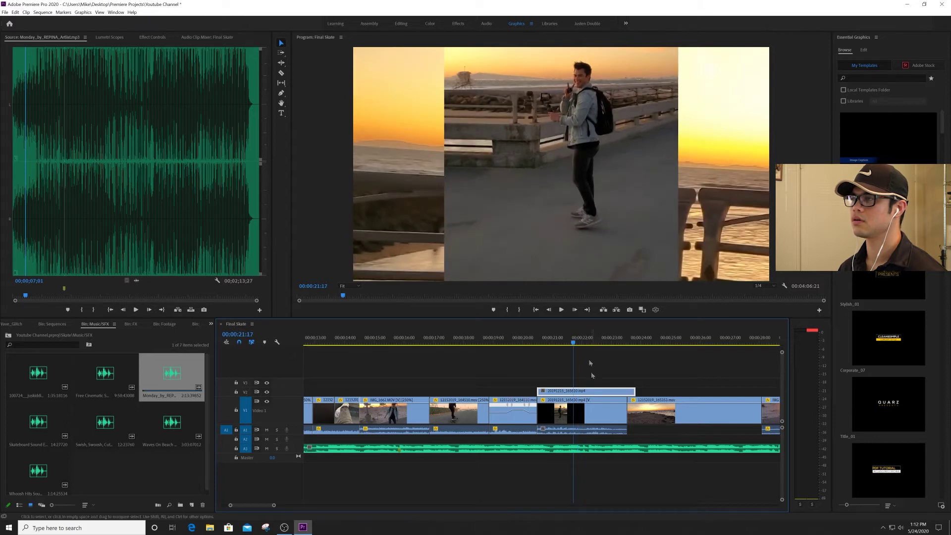
click(157, 37)
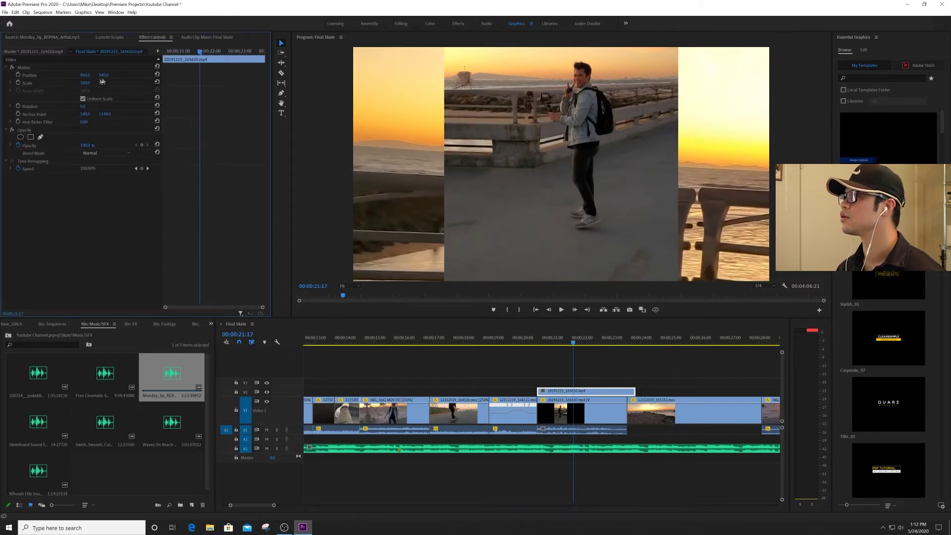
key(space)
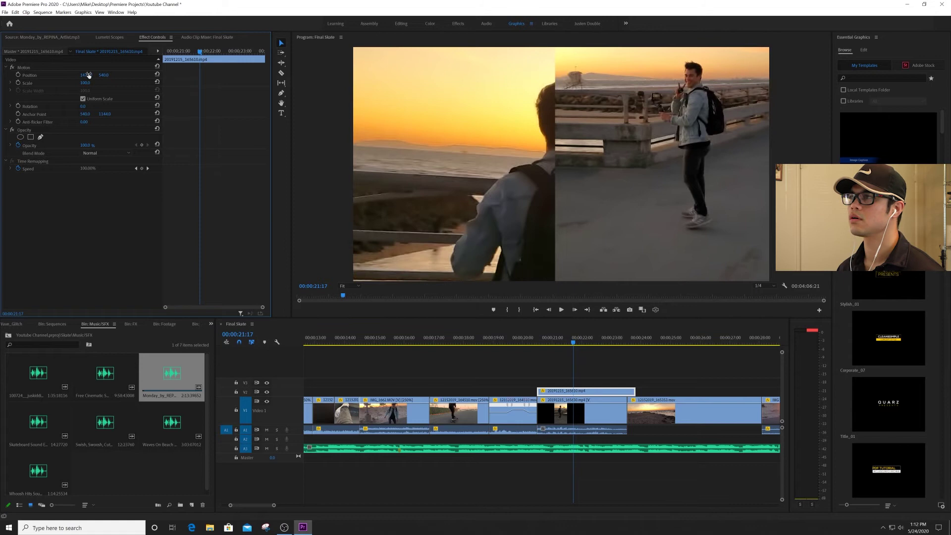
key(space)
drag(84, 82, 139, 74)
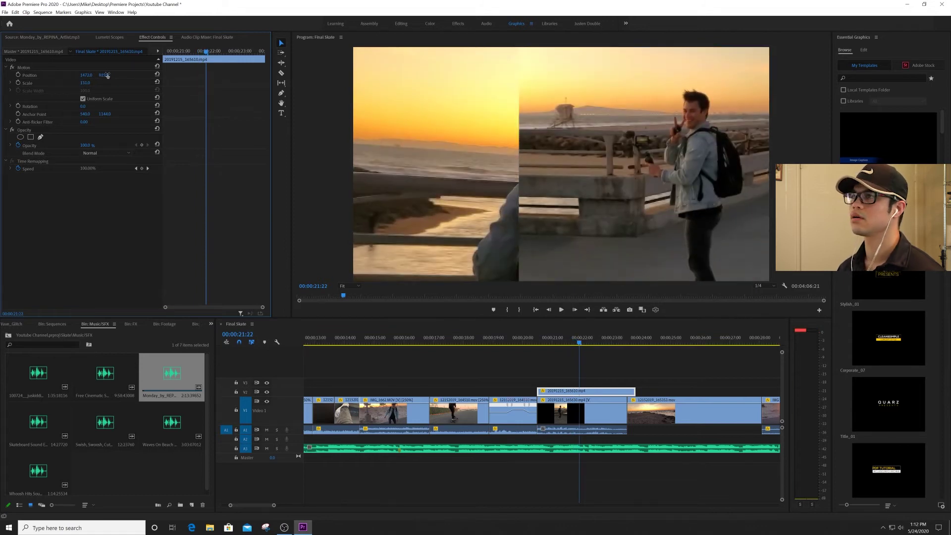
key(space)
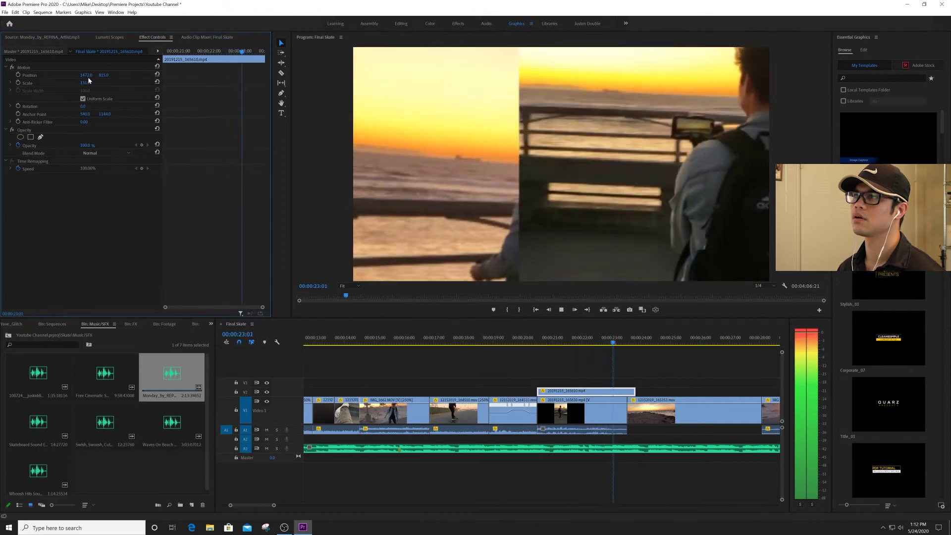
key(space)
click(561, 339)
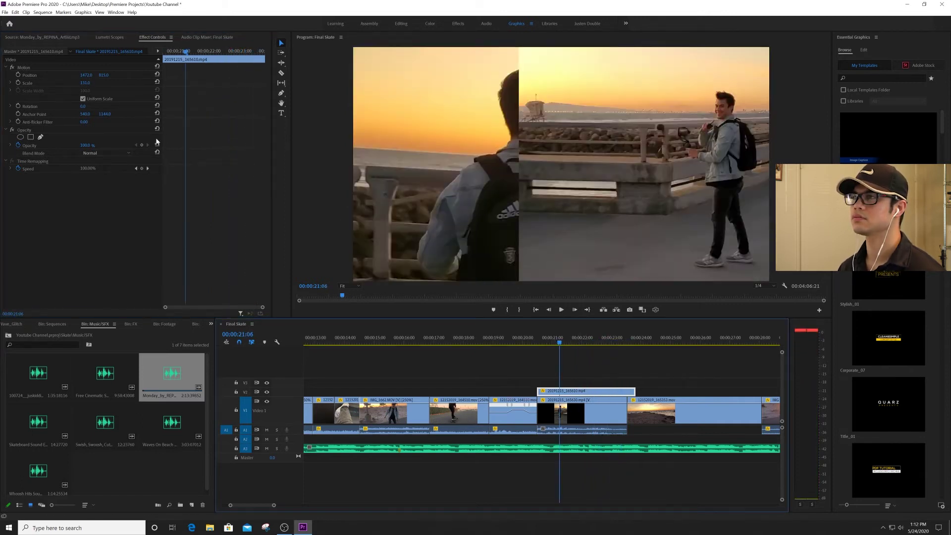
drag(88, 79, 127, 80)
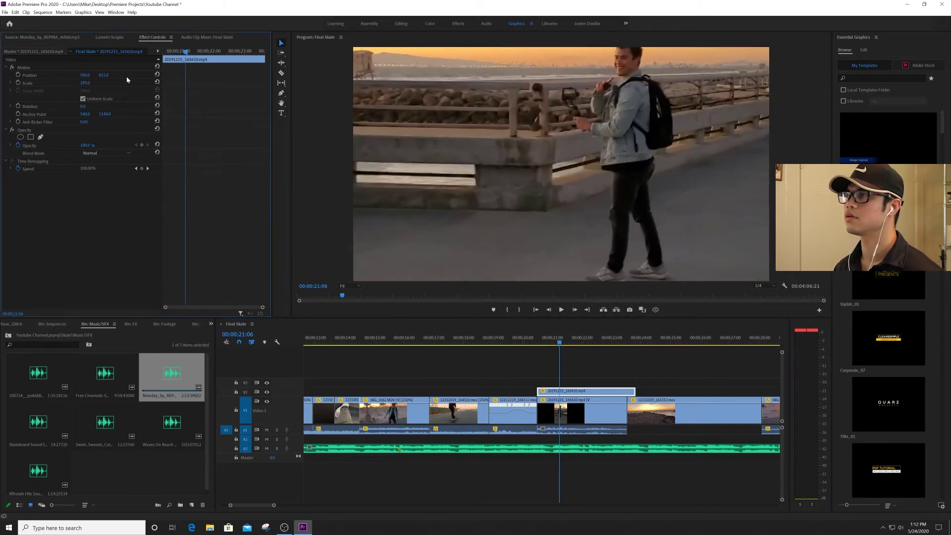
key(space)
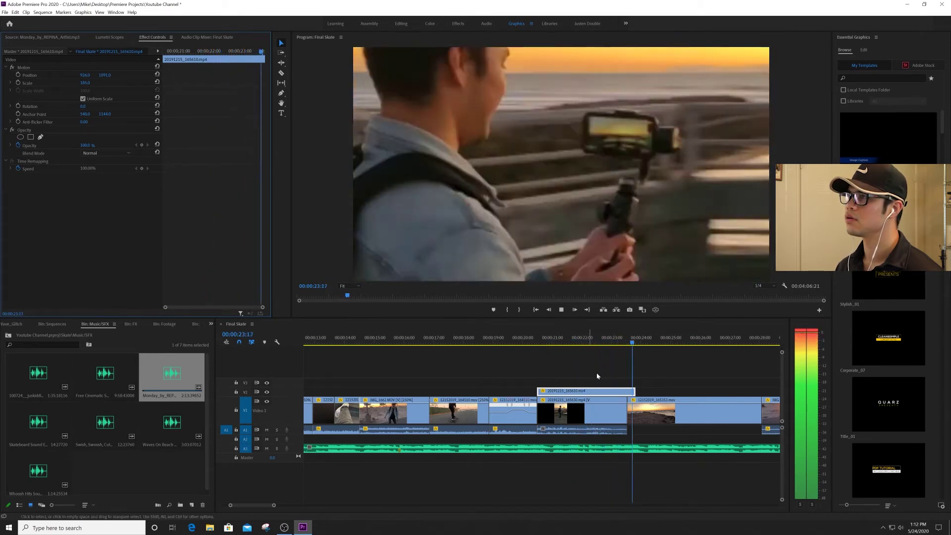
Step: Trim and shift the V2 gimbal-walk clip to run from about 00:00:22:16 to 00:00:24:00, playing it against the music
drag(568, 394, 601, 391)
click(595, 341)
key(space)
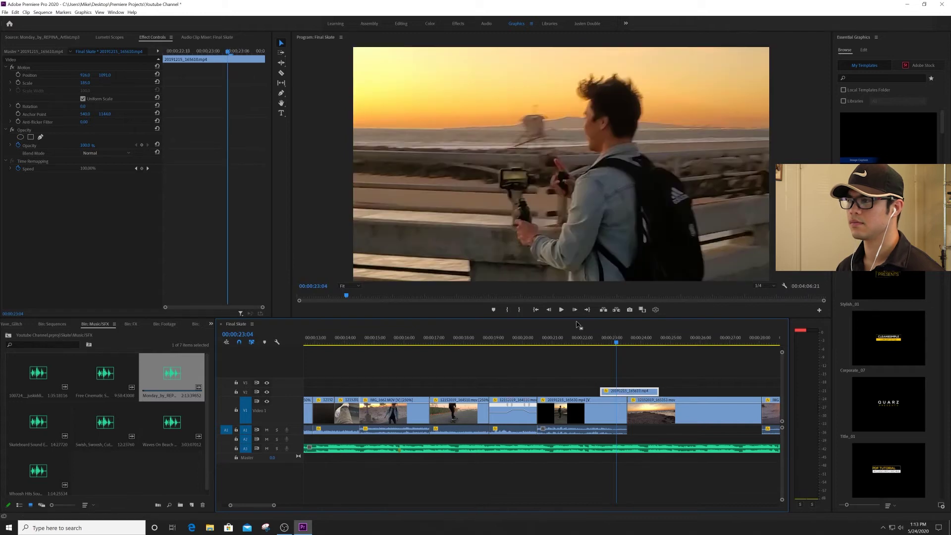
key(space)
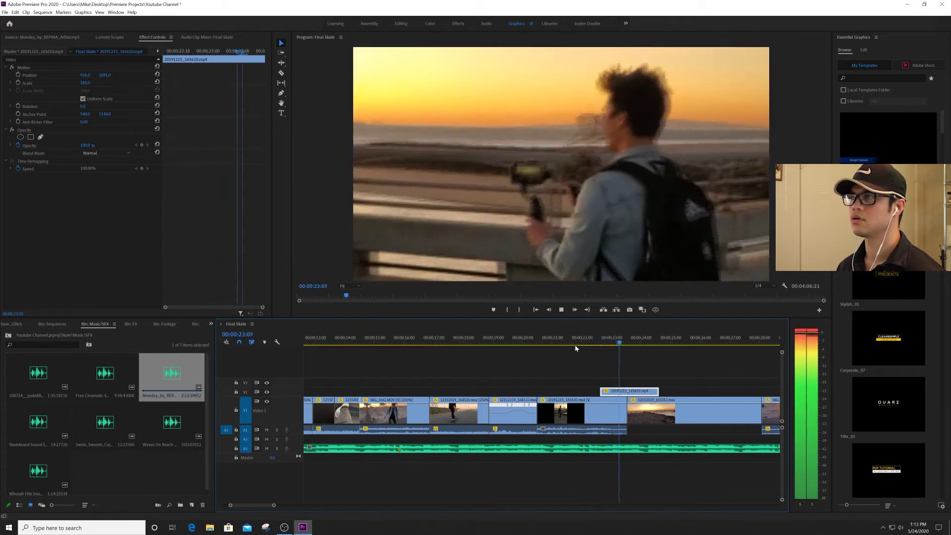
key(space)
mouse_move(602, 387)
mouse_down()
mouse_move(613, 393)
mouse_move(603, 391)
mouse_up()
click(585, 341)
key(space)
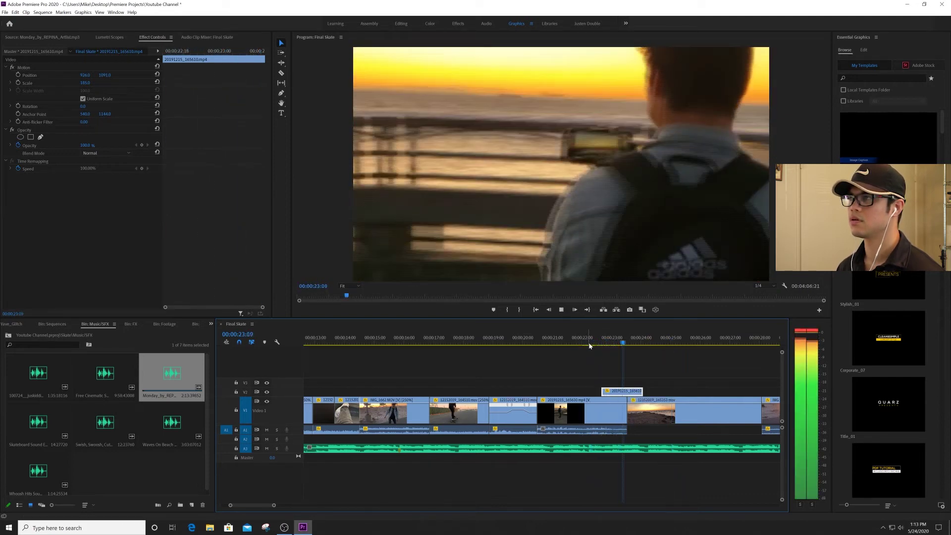
key(space)
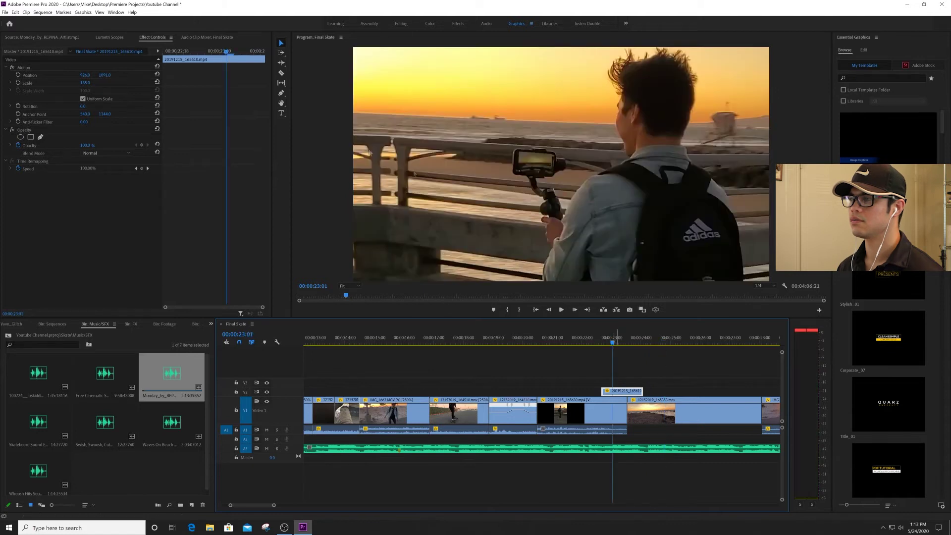
Step: Set the gimbal-walk clip's vertical position to about 1172 and play through the cut into the sunset beach clip
drag(107, 77, 153, 76)
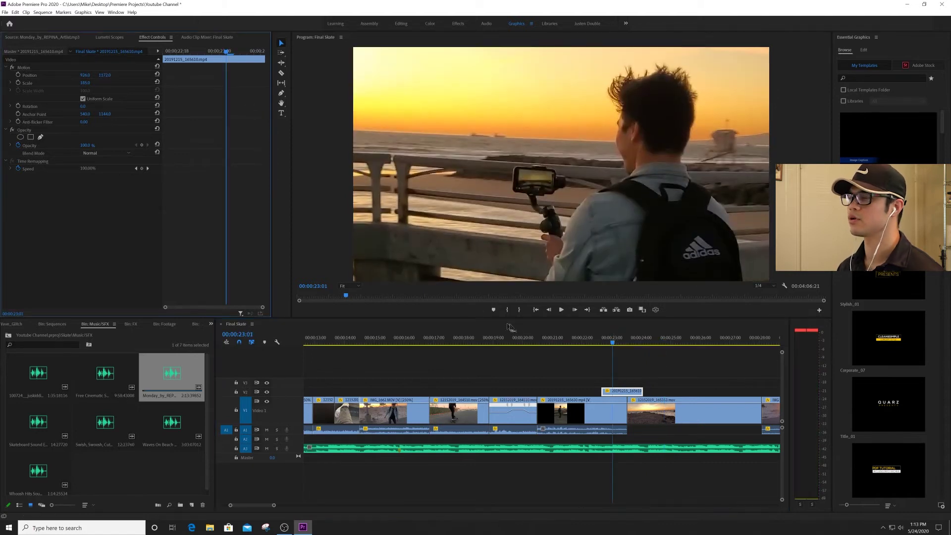
click(601, 343)
key(space)
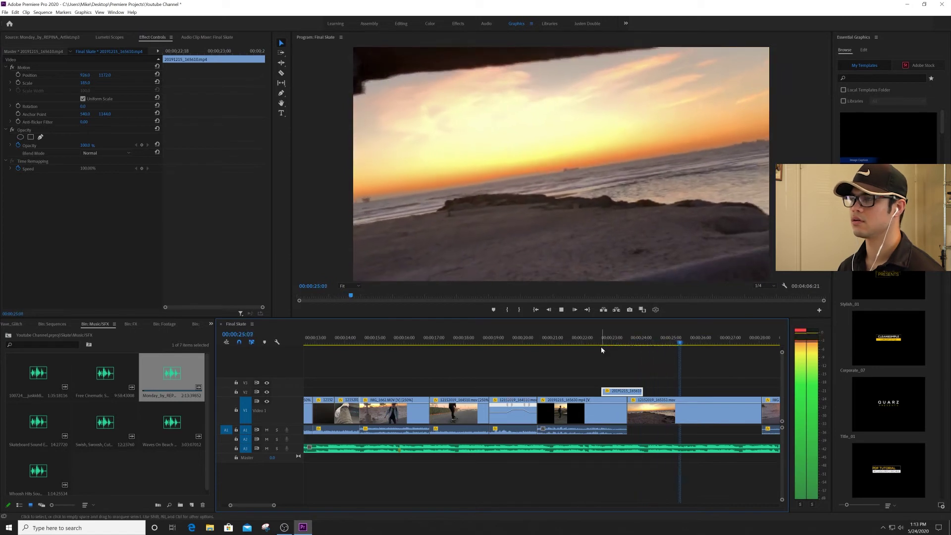
key(minus)
key(minus)
key(space)
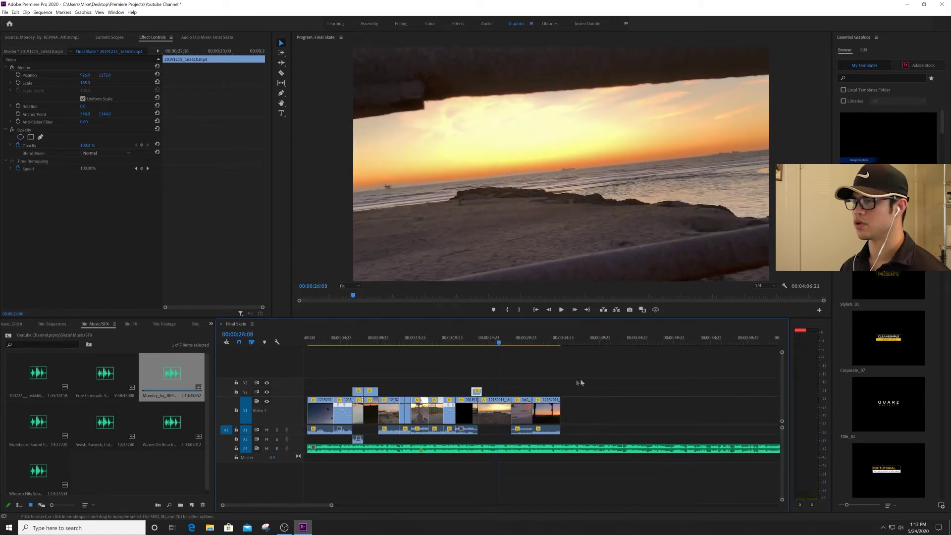
Step: Cut the music track at the end of the last video clip, delete the remainder, and play the ending
key(space)
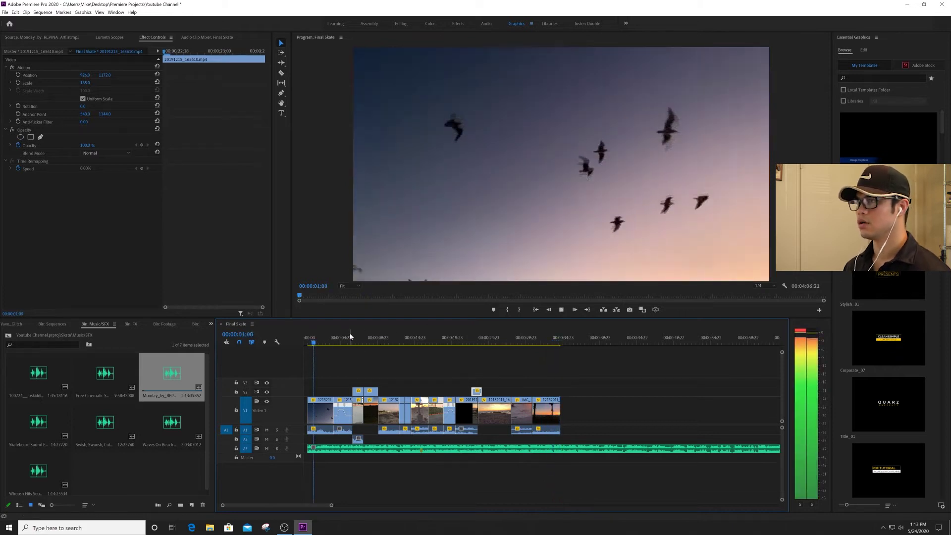
key(space)
key(space)
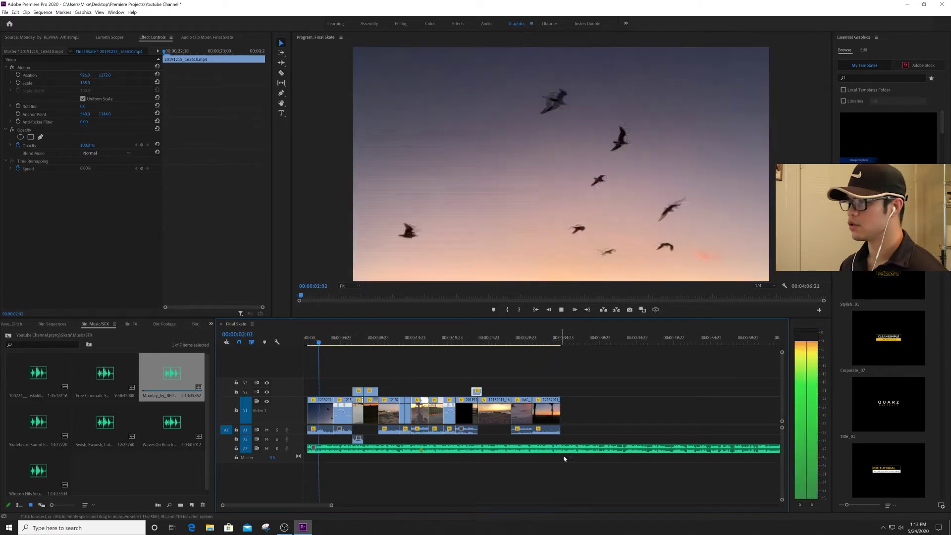
key(space)
click(563, 450)
key(v)
click(575, 448)
key(Delete)
click(548, 343)
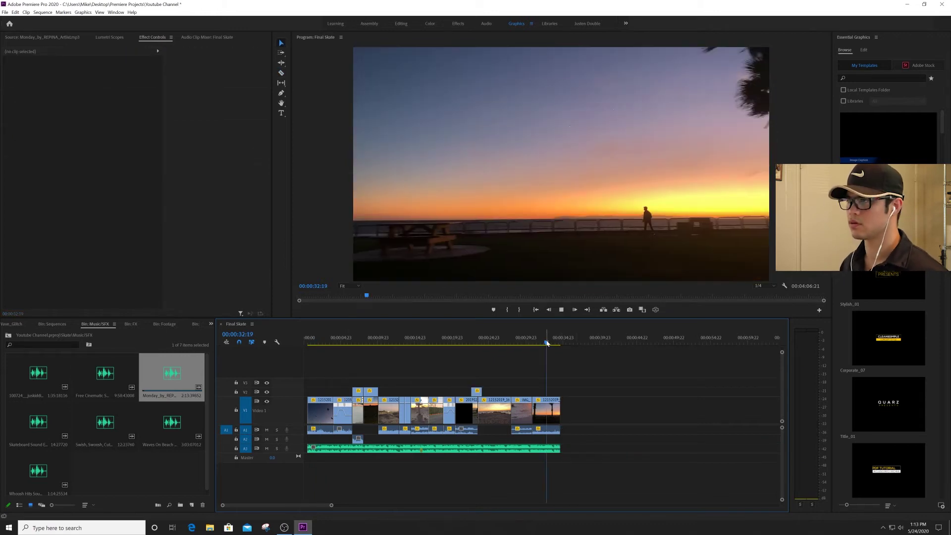
key(space)
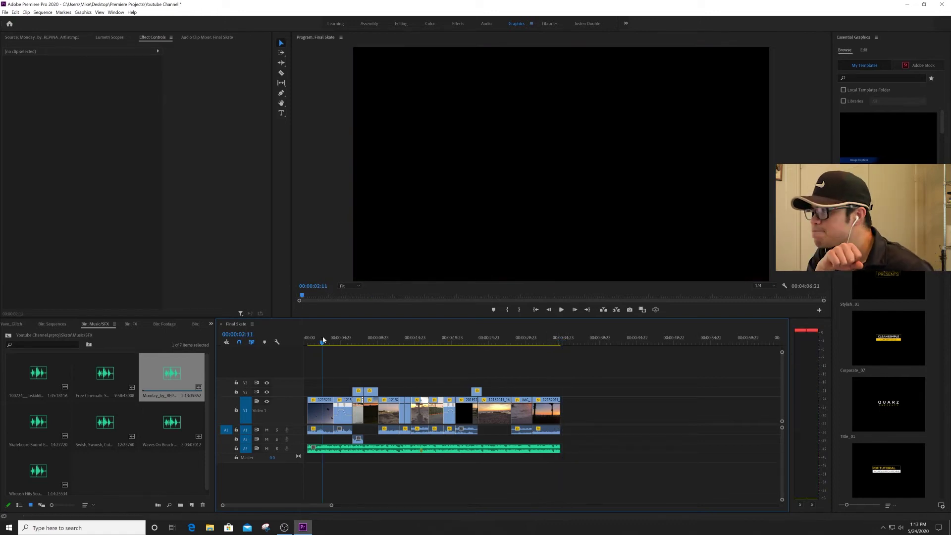
Step: Open the Professional Light Leaks clip from the FX bin and mark its range from about 00;00;14;01 to 00;00;16;23
click(157, 478)
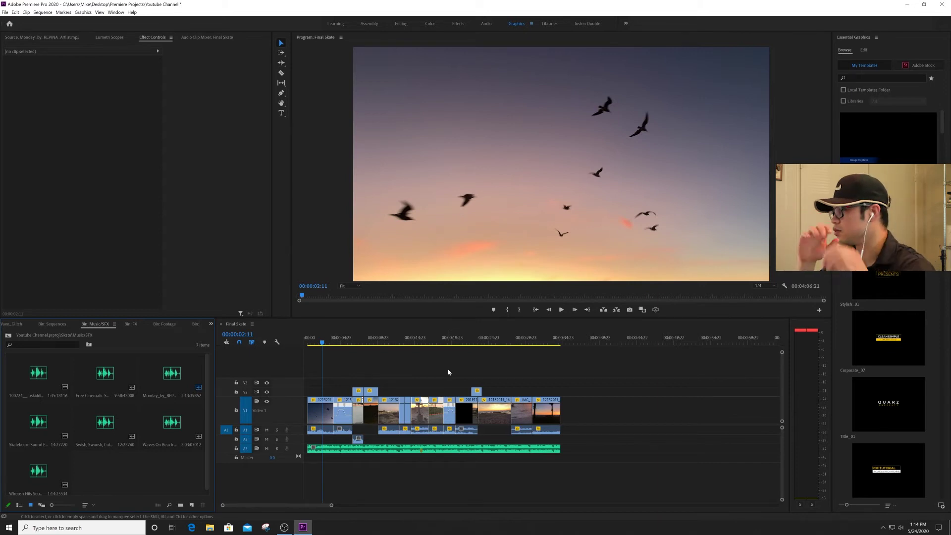
click(131, 325)
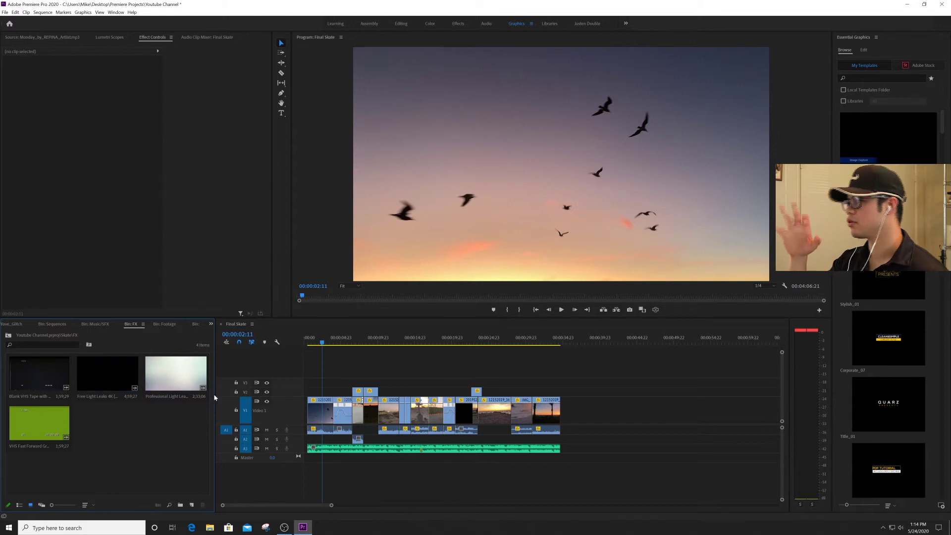
double_click(165, 376)
drag(9, 295, 33, 297)
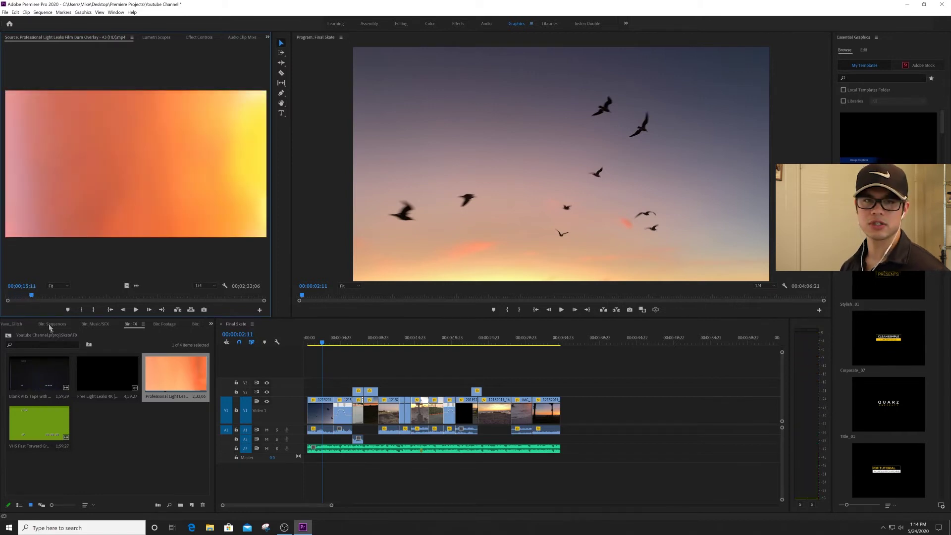
drag(33, 297, 31, 297)
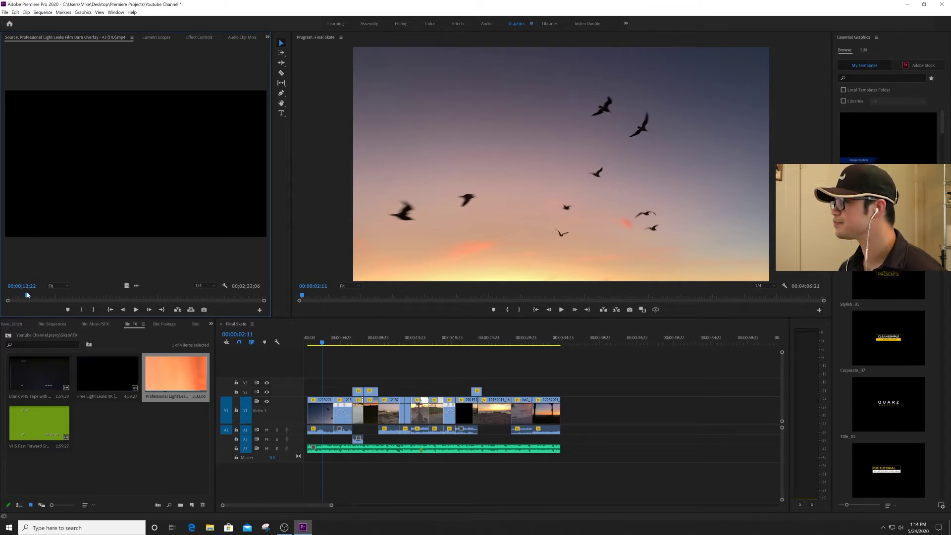
drag(28, 296, 29, 296)
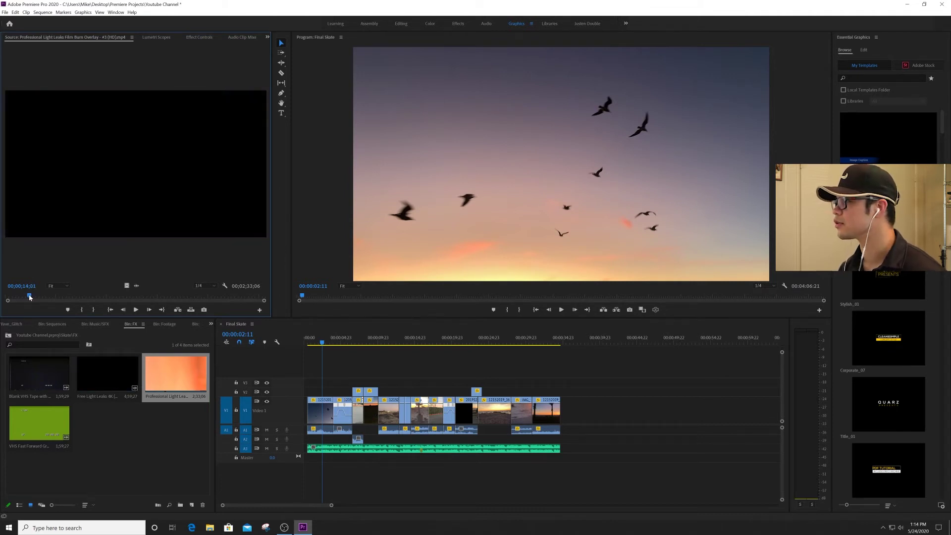
key(space)
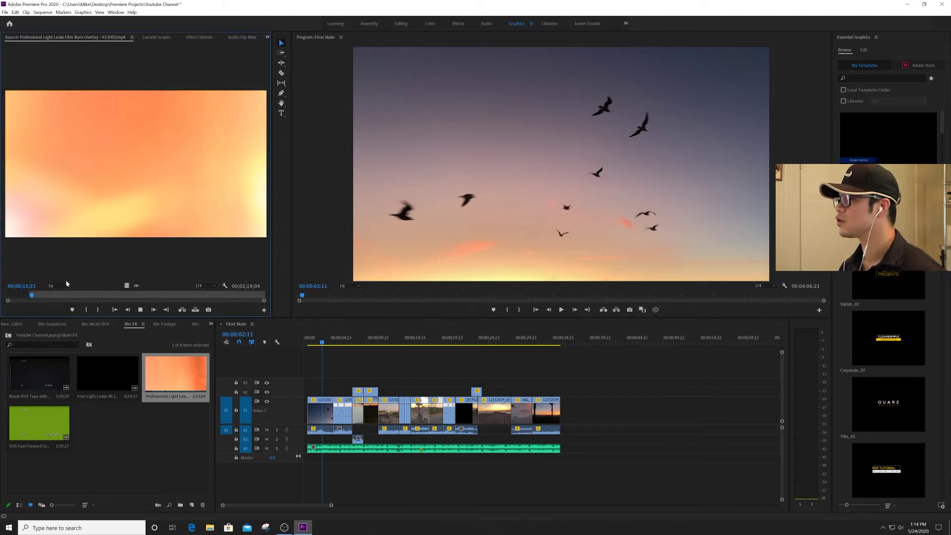
key(space)
key(o)
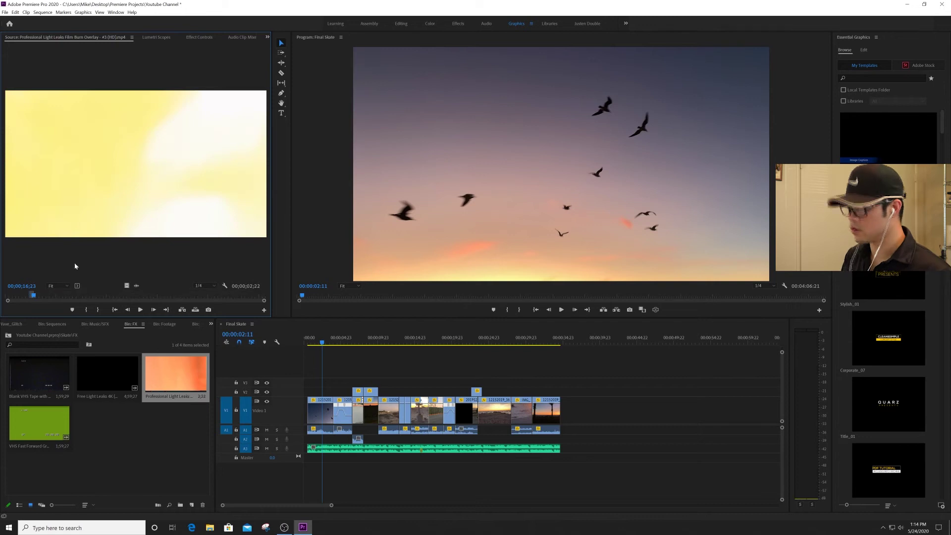
Step: Overlay the marked light-leak range on V2 at the sequence start with the Screen blend mode, and play it
drag(127, 285, 316, 395)
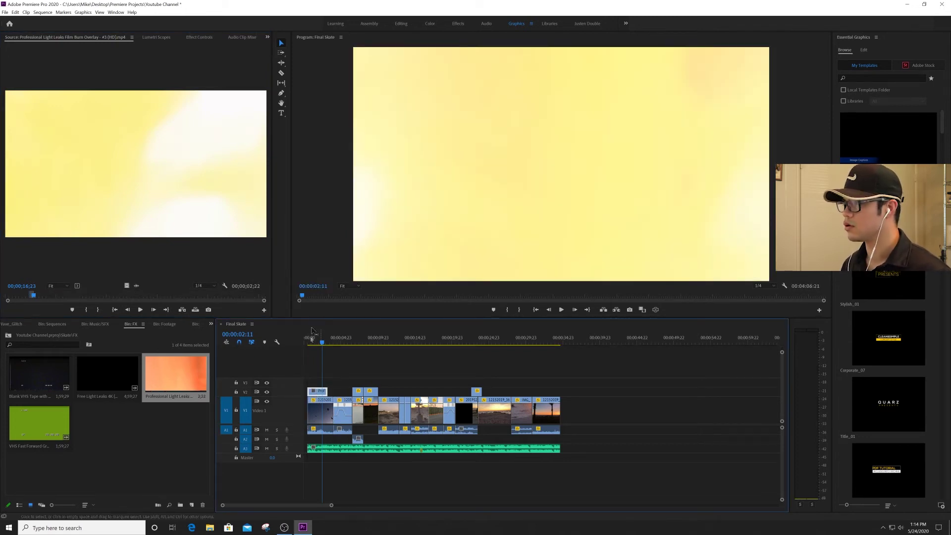
click(317, 338)
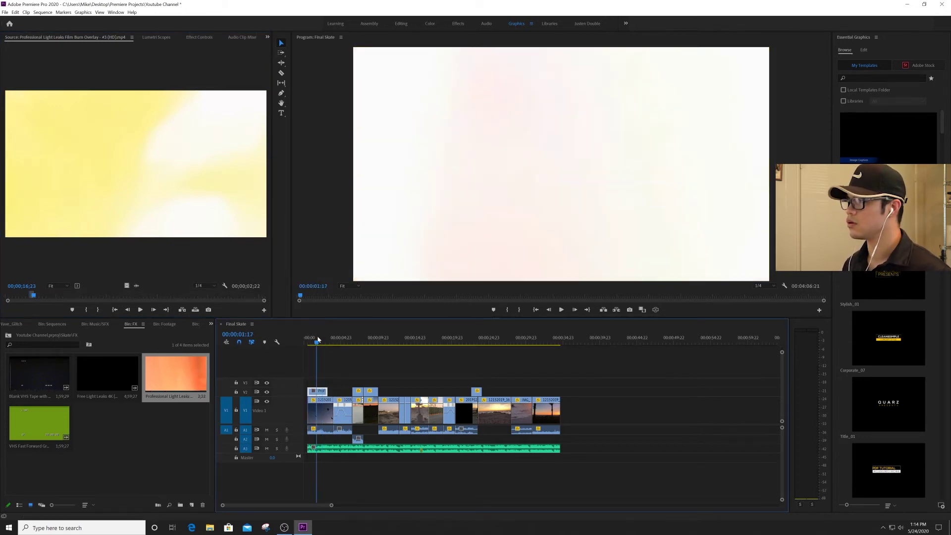
click(200, 37)
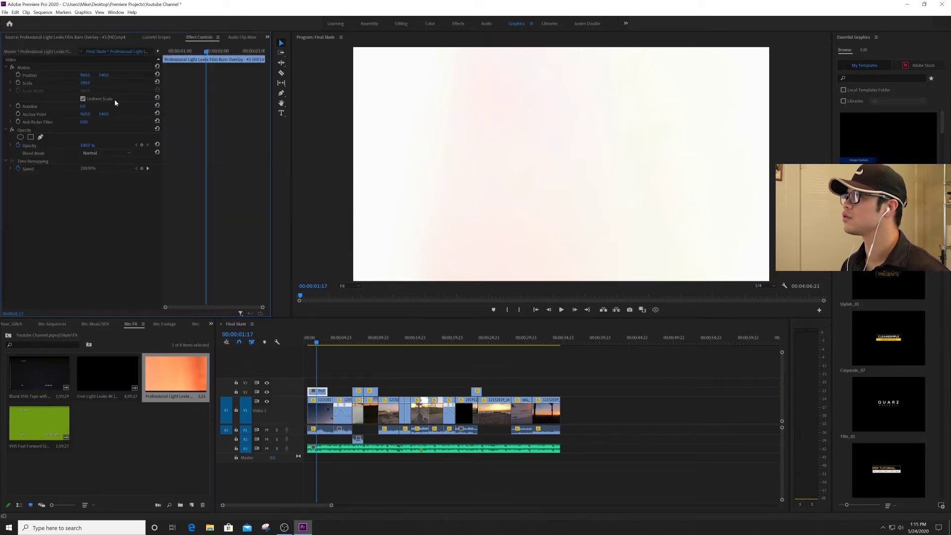
click(104, 153)
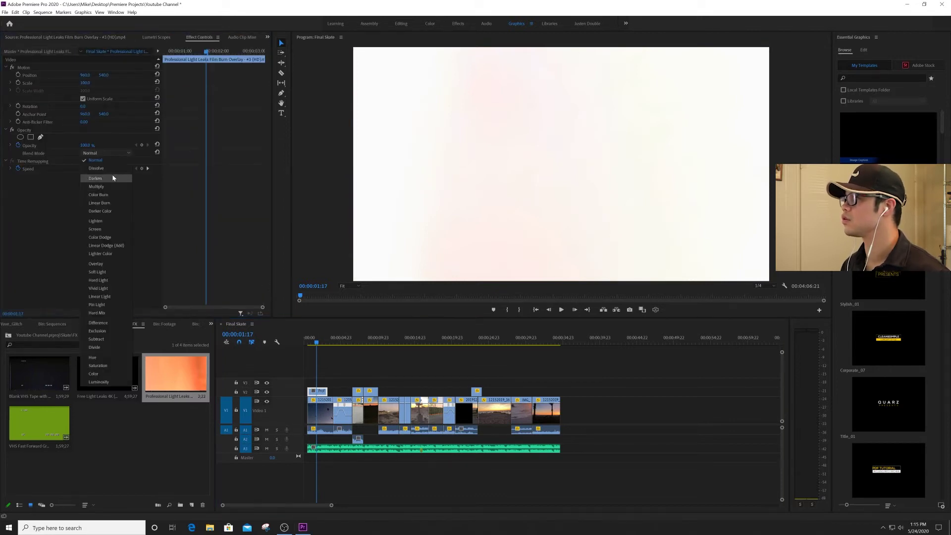
click(95, 229)
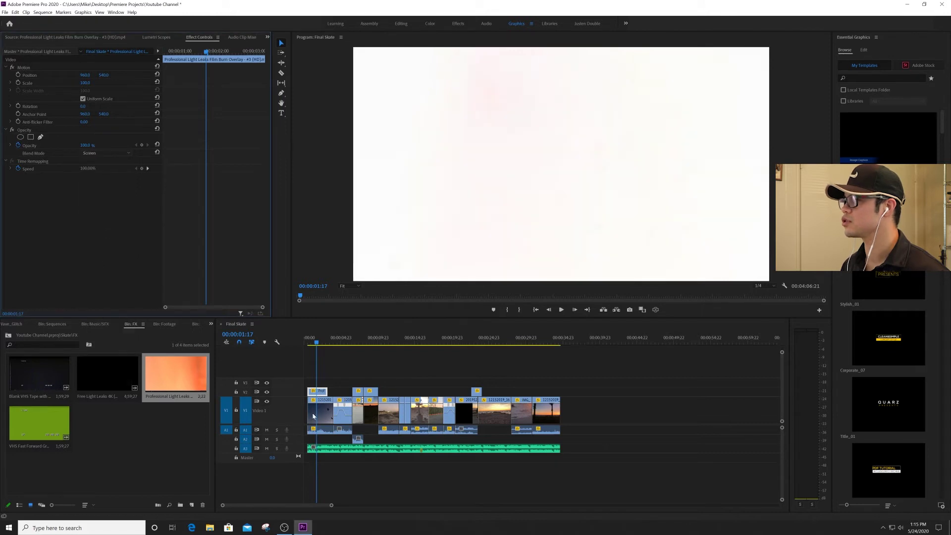
click(308, 336)
key(space)
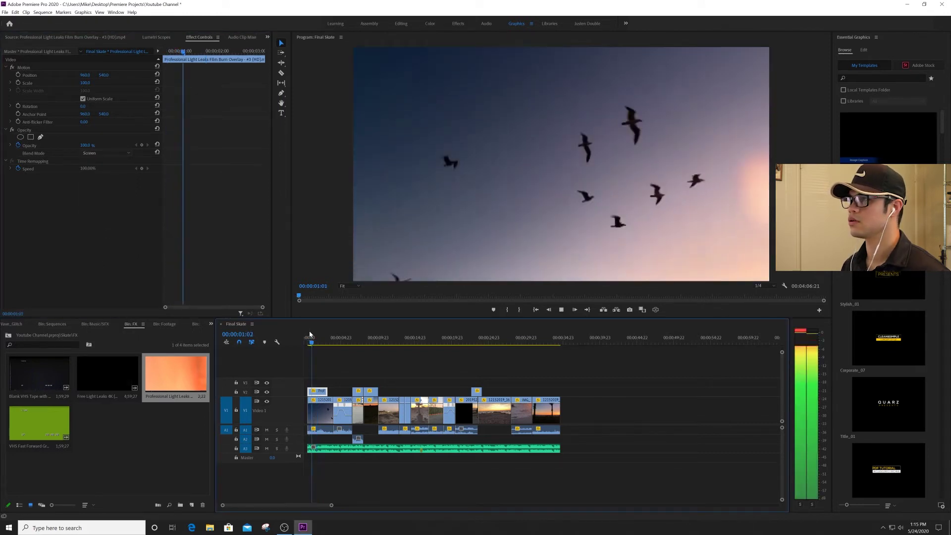
key(space)
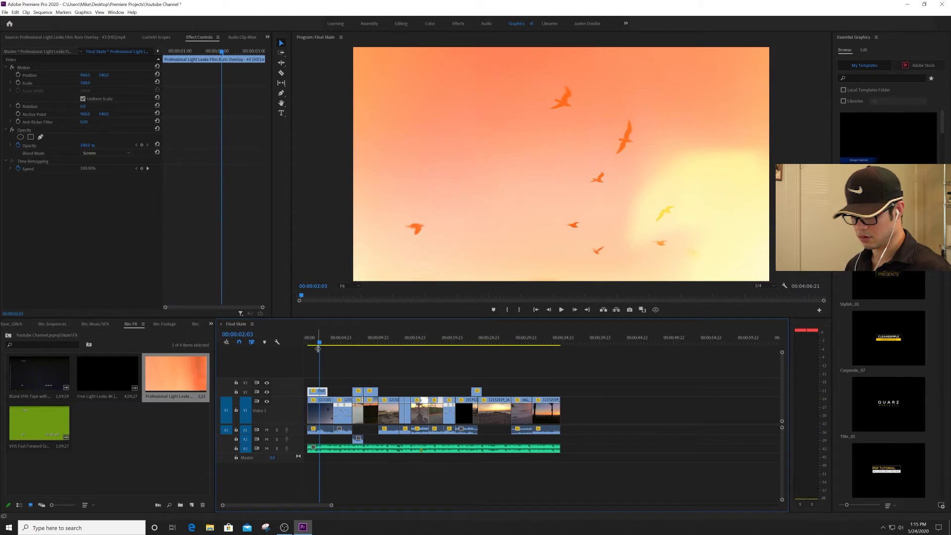
Step: Trim and shift the light-leak clip over the birds-to-skateboard cut, from about 00:00:03:06 to 00:00:04:17, and play through it
key(=)
key(space)
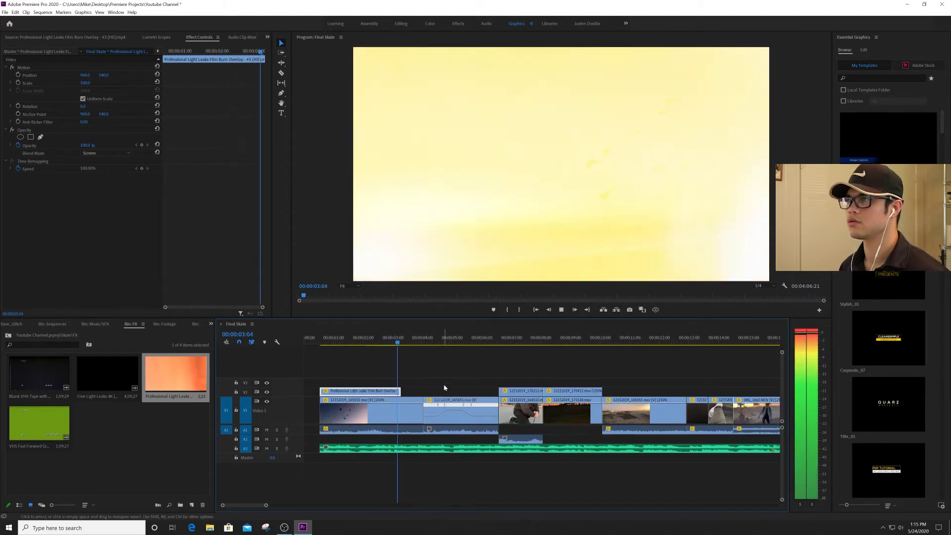
key(space)
drag(384, 392, 400, 391)
key(space)
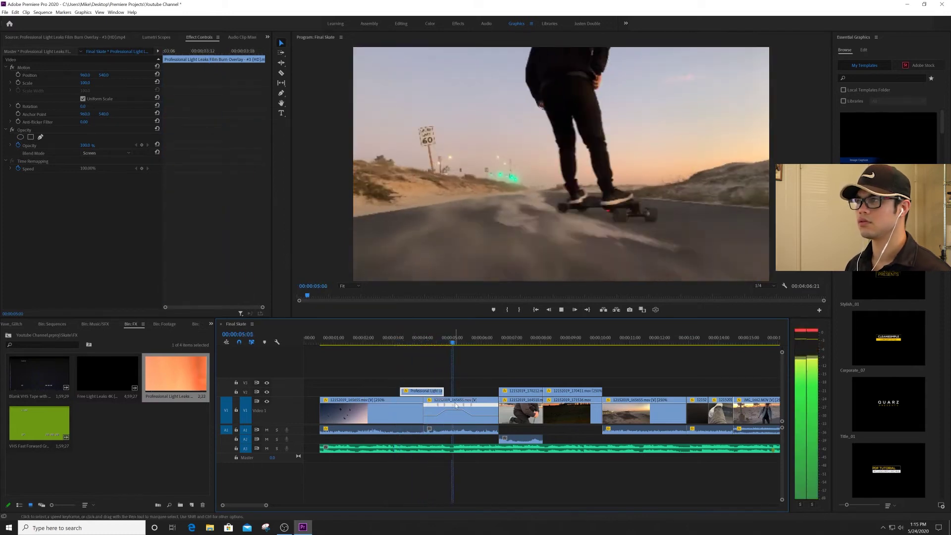
key(space)
Step: Set the light-leak clip's opacity to 50% just after the birds-to-skateboard cut and play through the transition
click(425, 342)
mouse_move(89, 148)
mouse_down()
mouse_move(82, 145)
mouse_move(91, 145)
mouse_up()
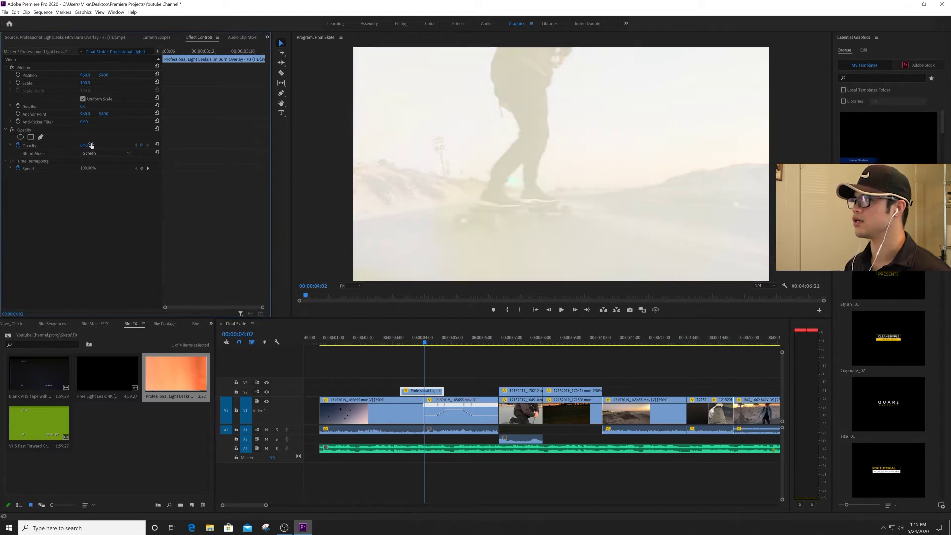
text(50)
key(Return)
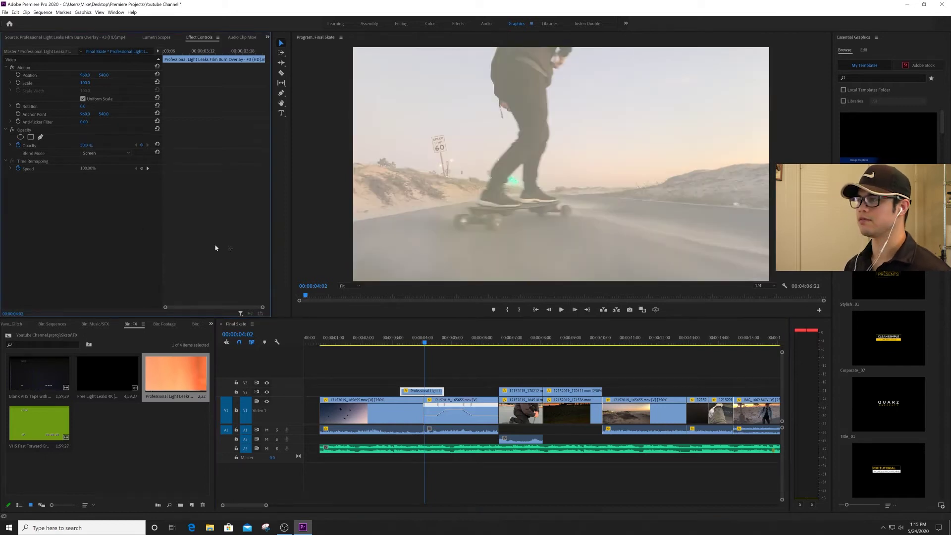
click(395, 341)
key(space)
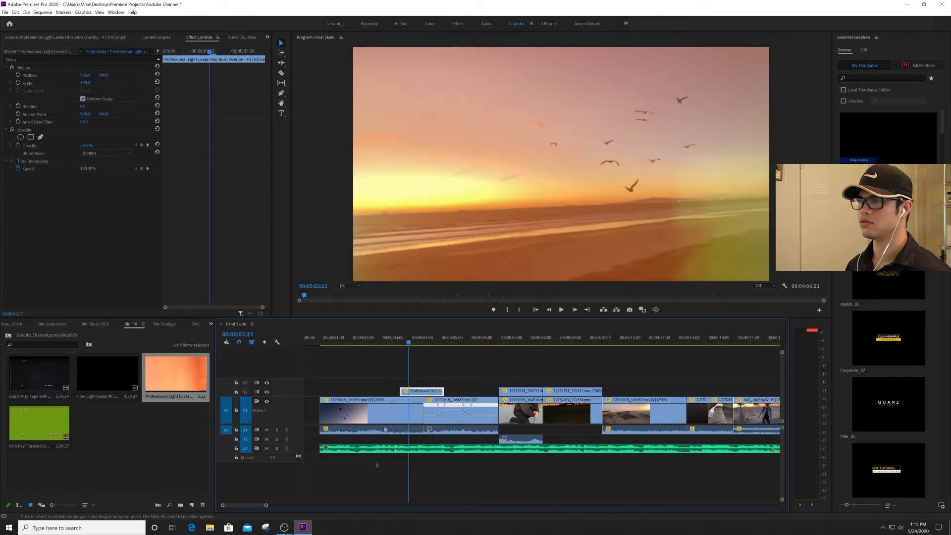
Step: Lower the music clip's audio gain and replay the section around the light leak
click(381, 450)
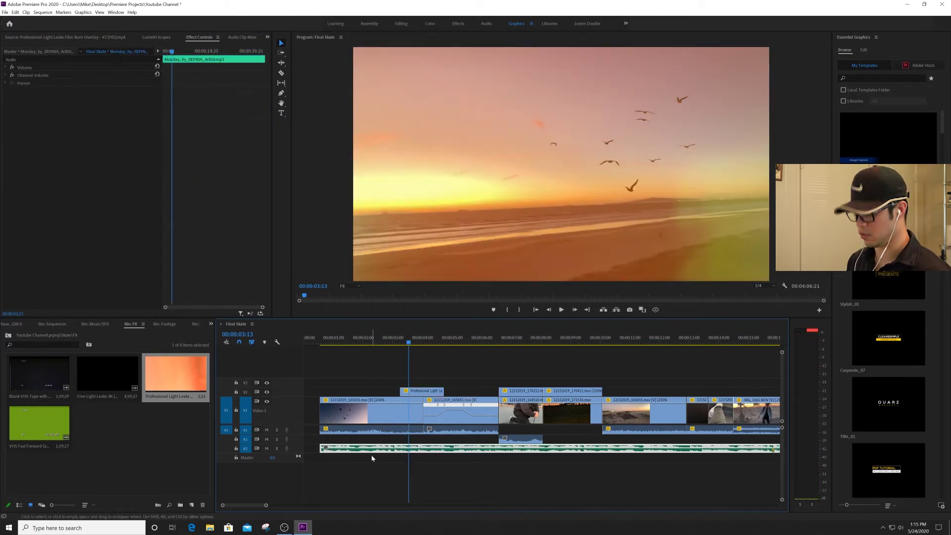
key(g)
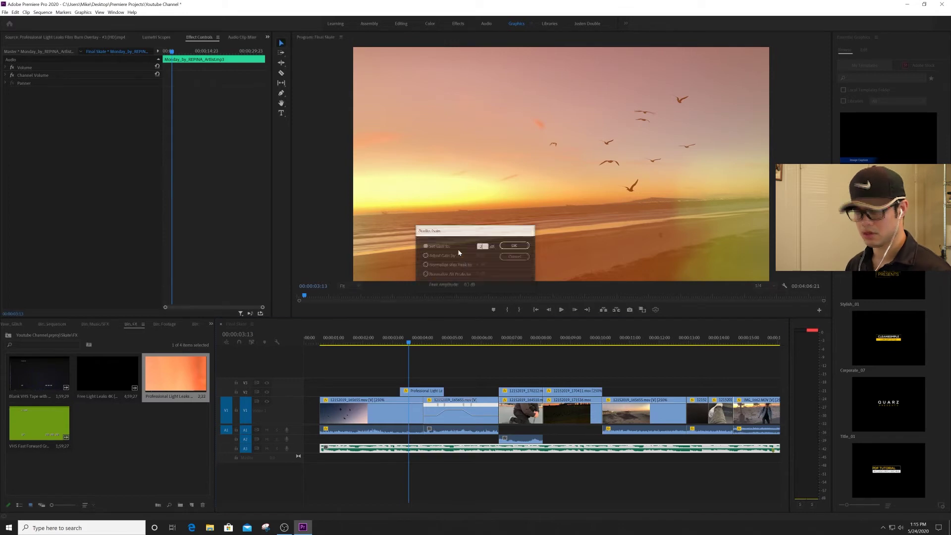
key(Return)
key(space)
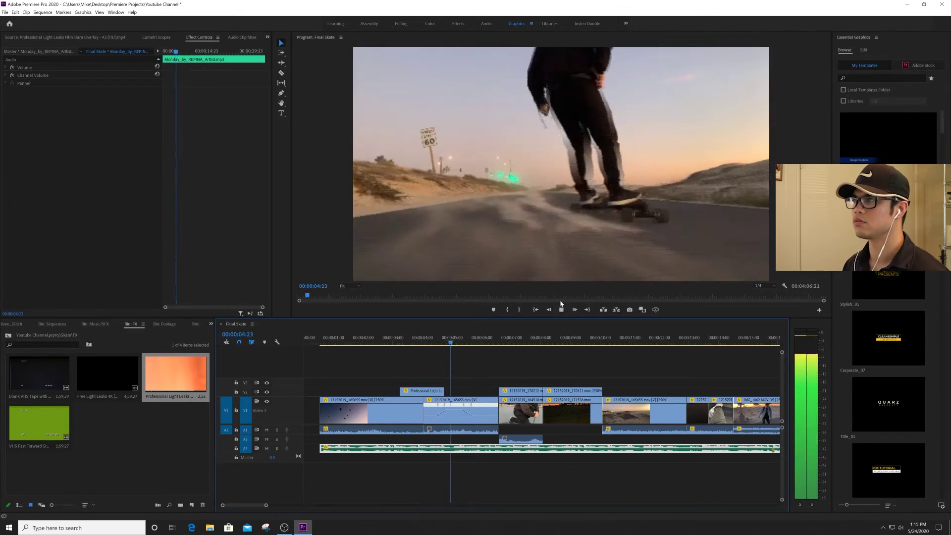
key(space)
click(441, 343)
key(space)
click(441, 342)
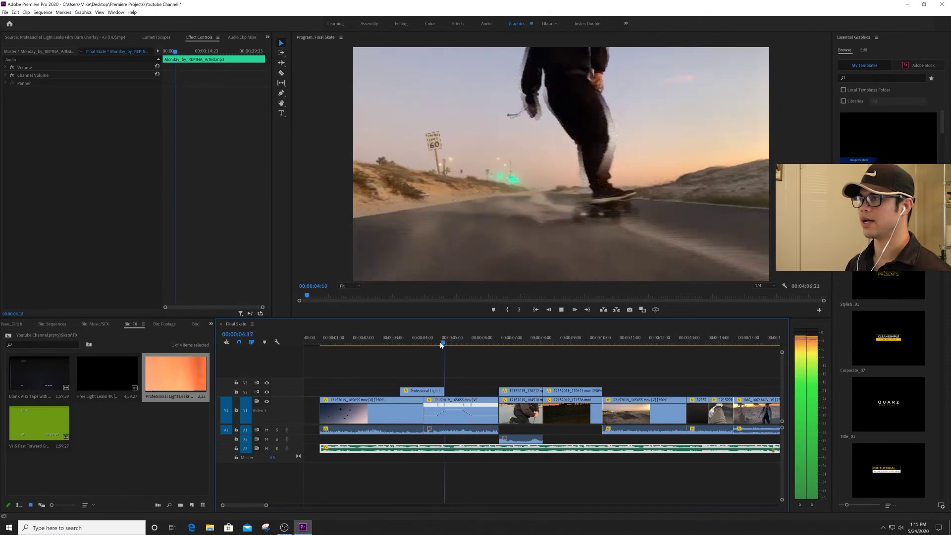
key(space)
Step: Look through the open bins and clip panels for the Effects library
click(211, 324)
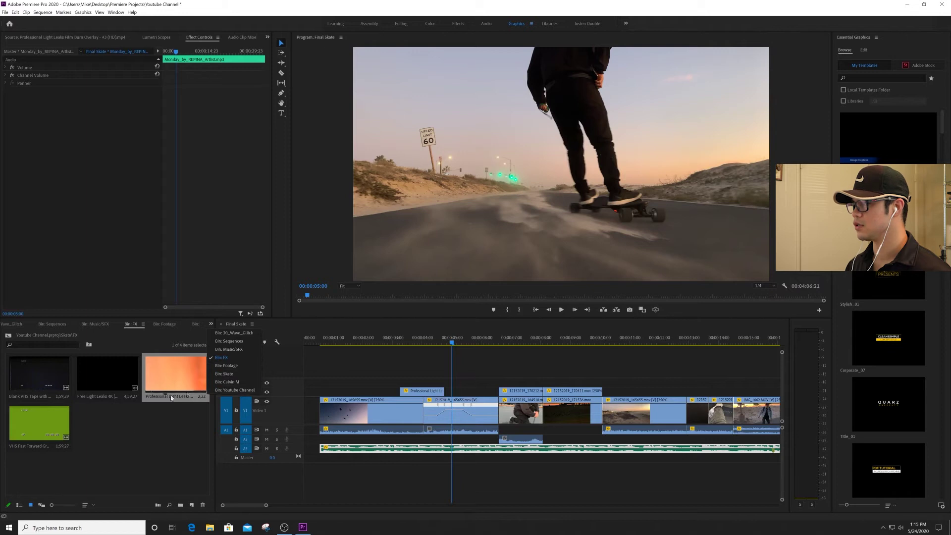
click(139, 440)
click(111, 38)
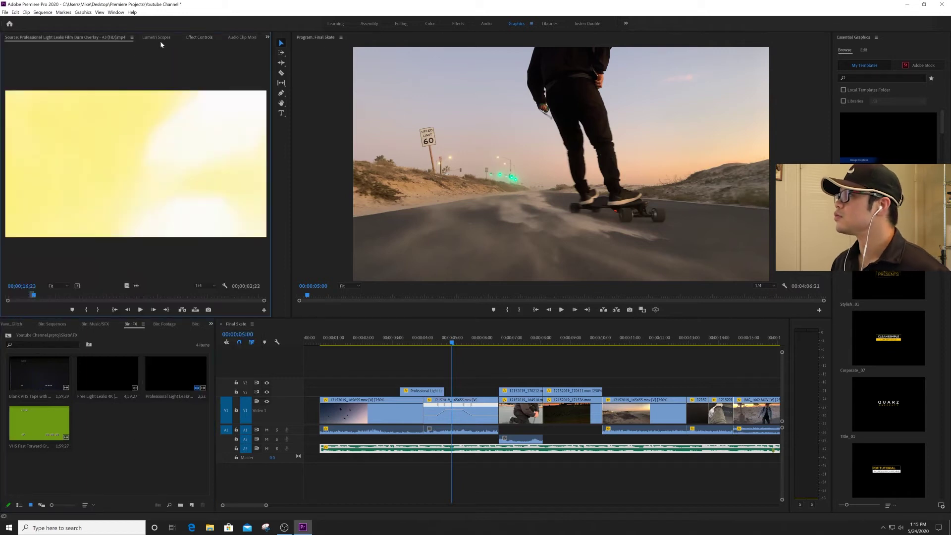
click(188, 40)
click(211, 324)
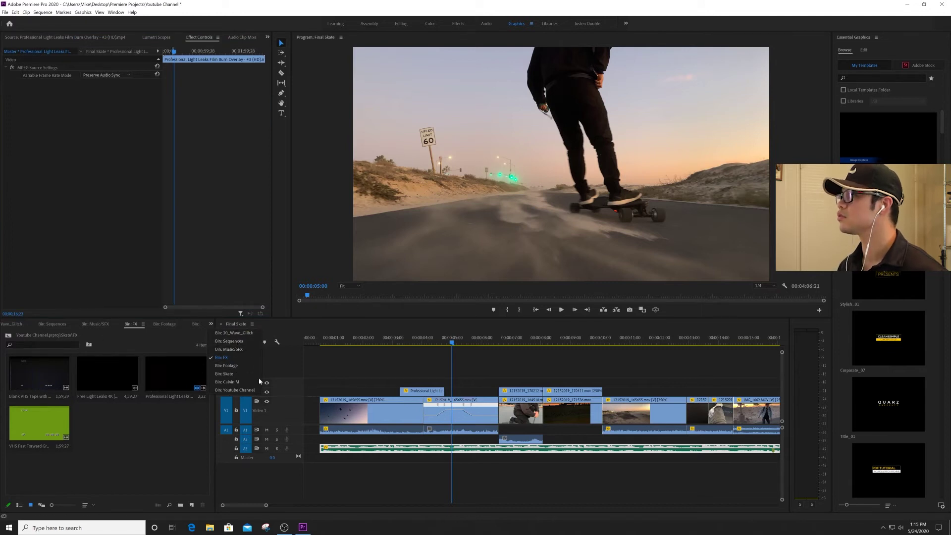
click(422, 391)
key(Up)
click(211, 325)
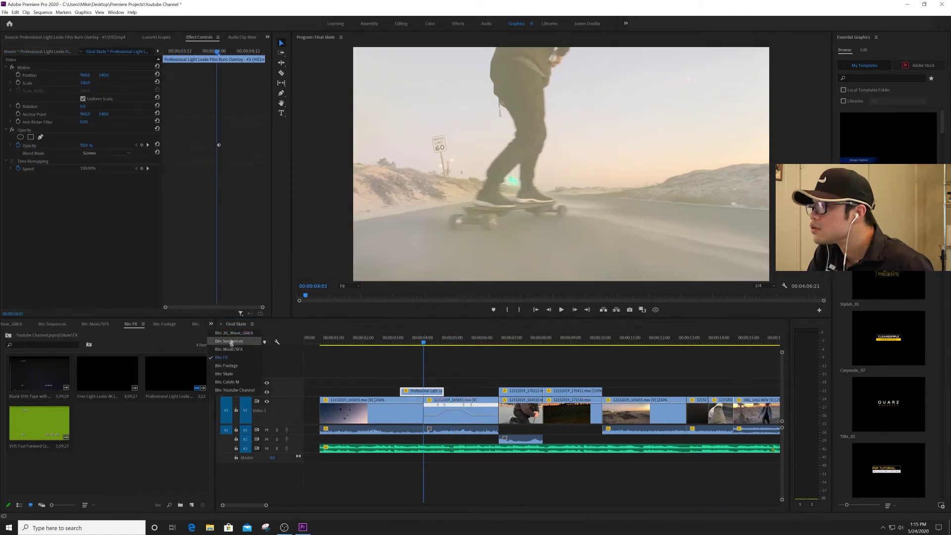
click(230, 390)
click(211, 324)
click(144, 438)
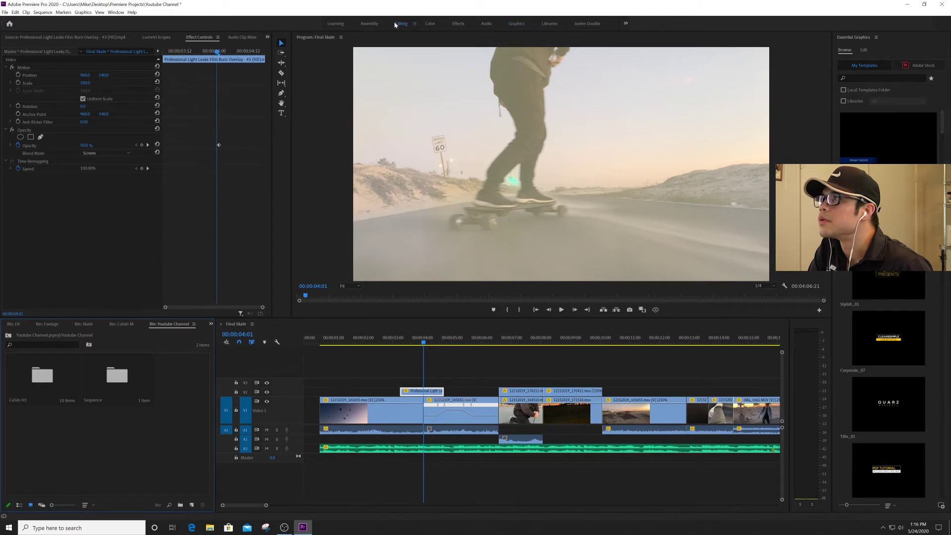
Step: Switch to the Editing workspace and find Cross Dissolve in the Effects library under the Dissolve video transitions
key(alt+shift+0)
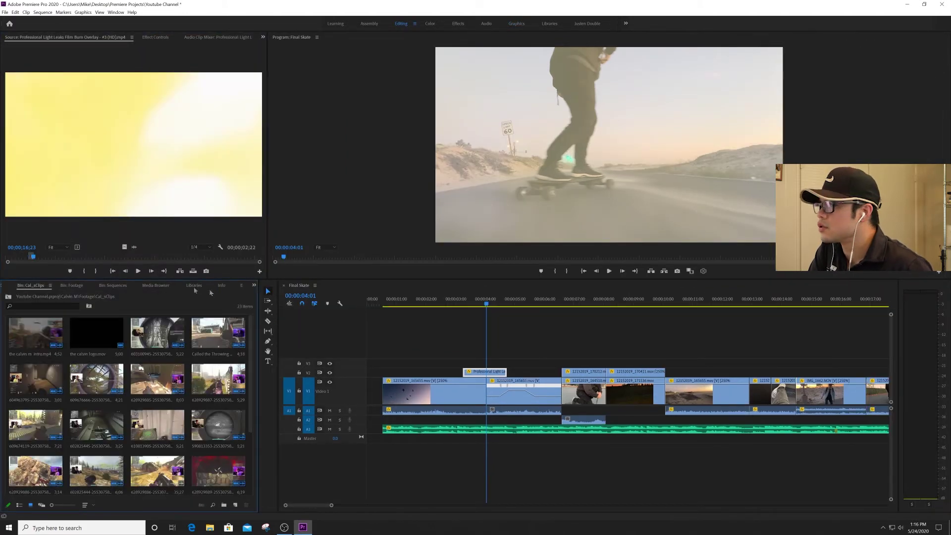
click(254, 286)
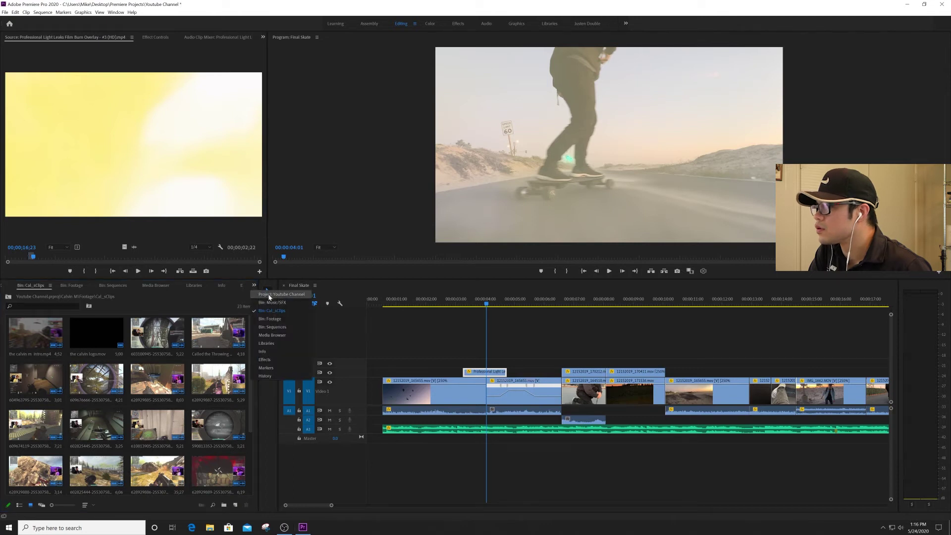
click(281, 295)
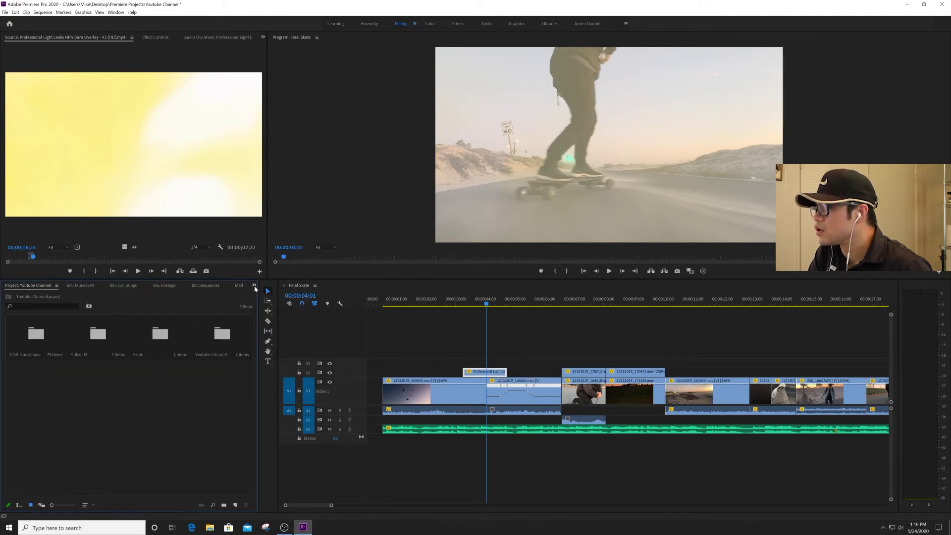
click(254, 286)
click(270, 357)
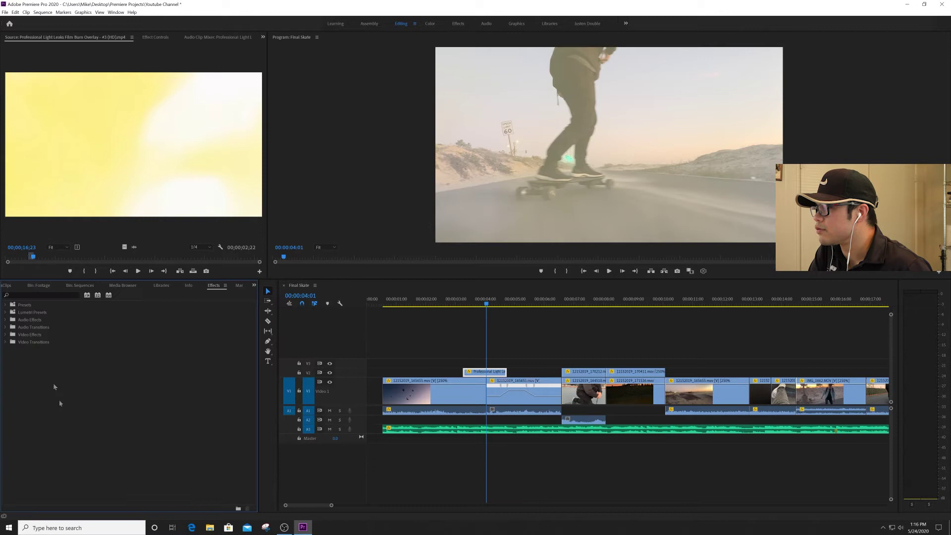
click(6, 342)
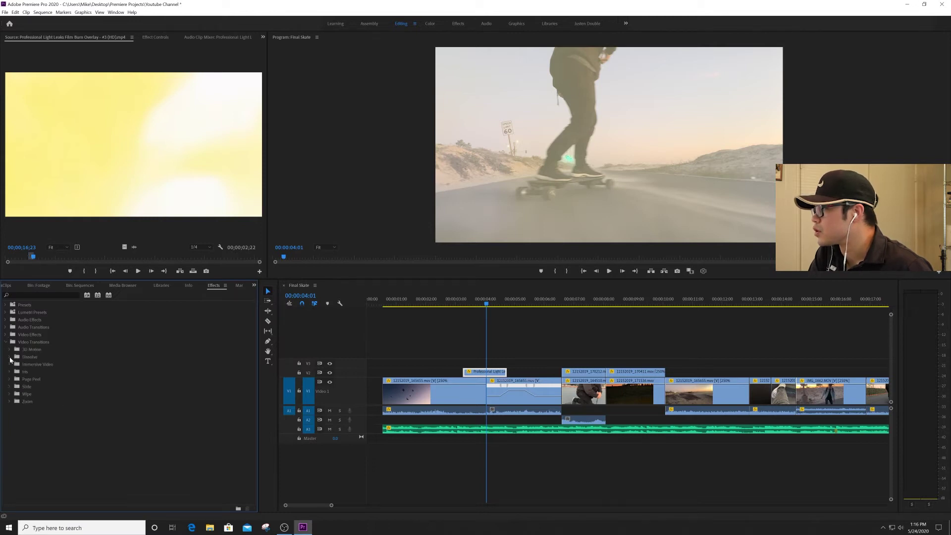
click(10, 358)
click(38, 372)
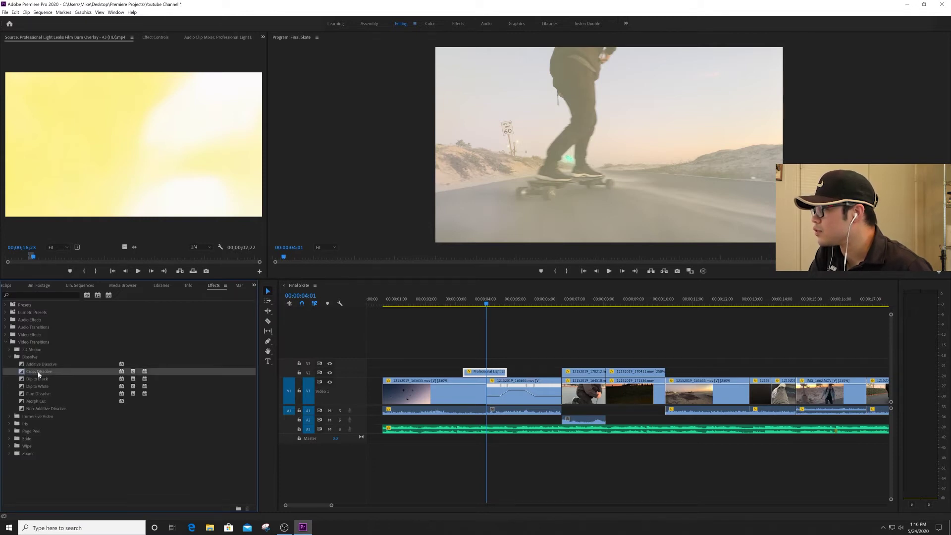
Step: Apply short Cross Dissolves to the start and end of the light-leak clip and play through the transition
mouse_move(484, 367)
mouse_down()
mouse_move(497, 373)
mouse_move(474, 373)
mouse_up()
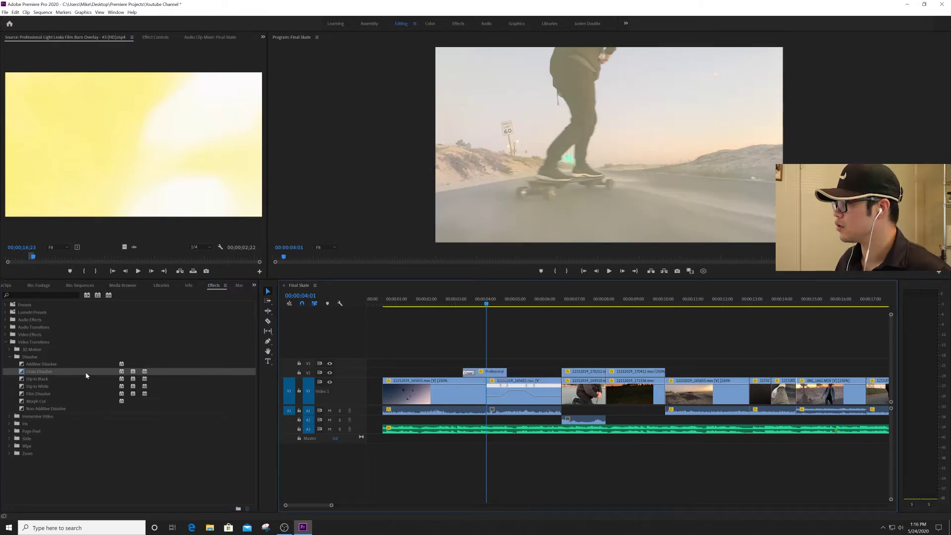
drag(86, 376, 481, 373)
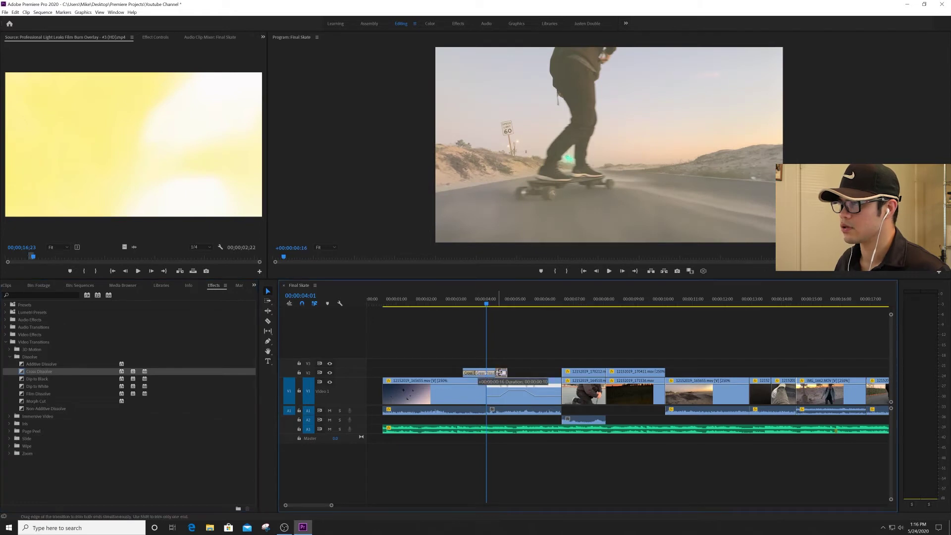
key(space)
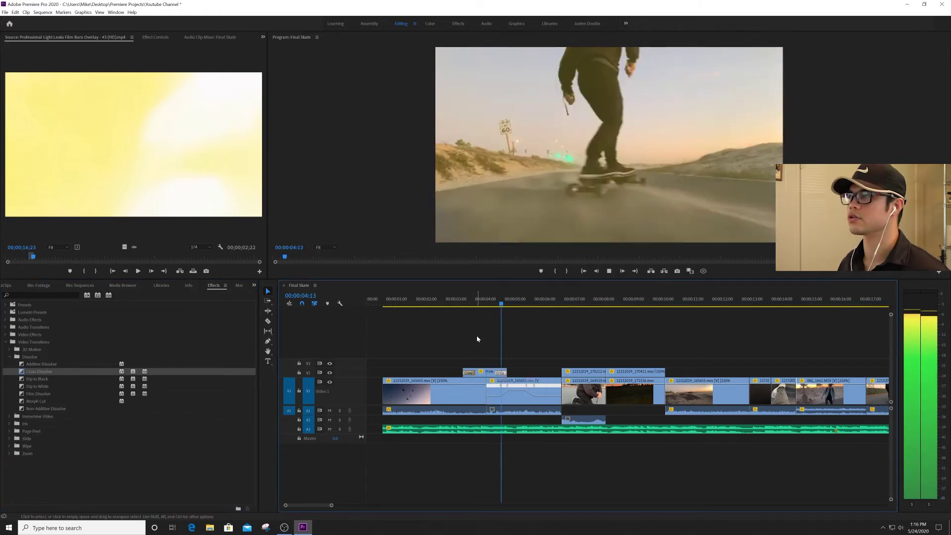
key(space)
click(452, 301)
key(space)
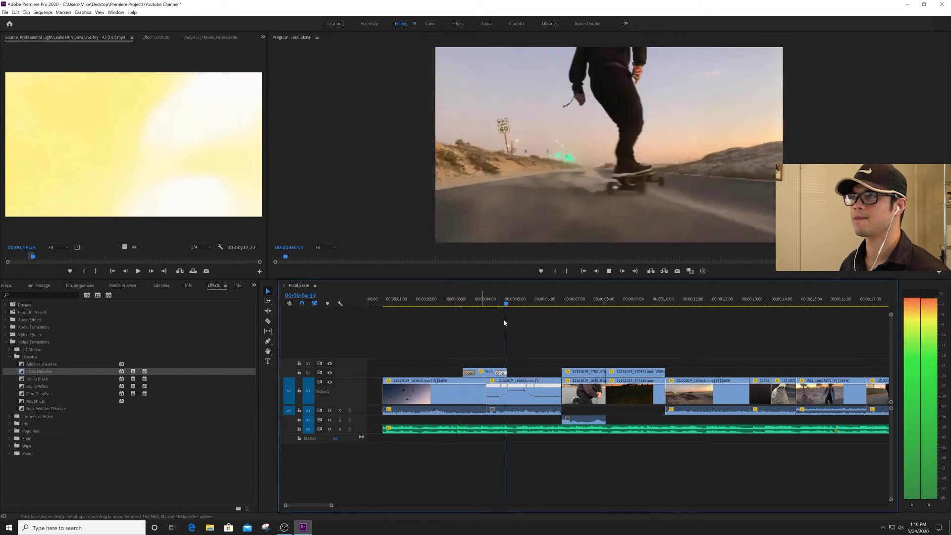
Step: Raise the light-leak clip's opacity to 100% at 00:00:04:01, just after the birds-to-skateboard cut
click(485, 302)
click(488, 372)
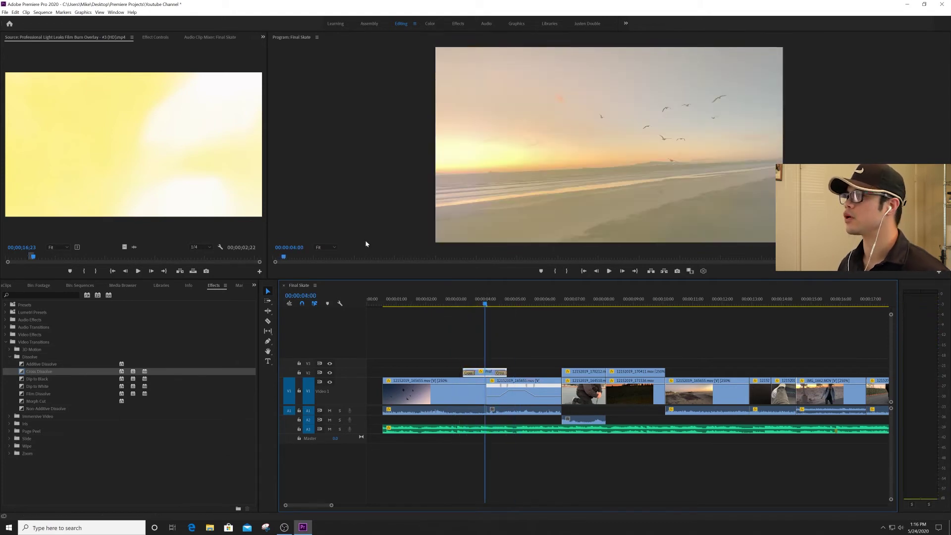
click(157, 37)
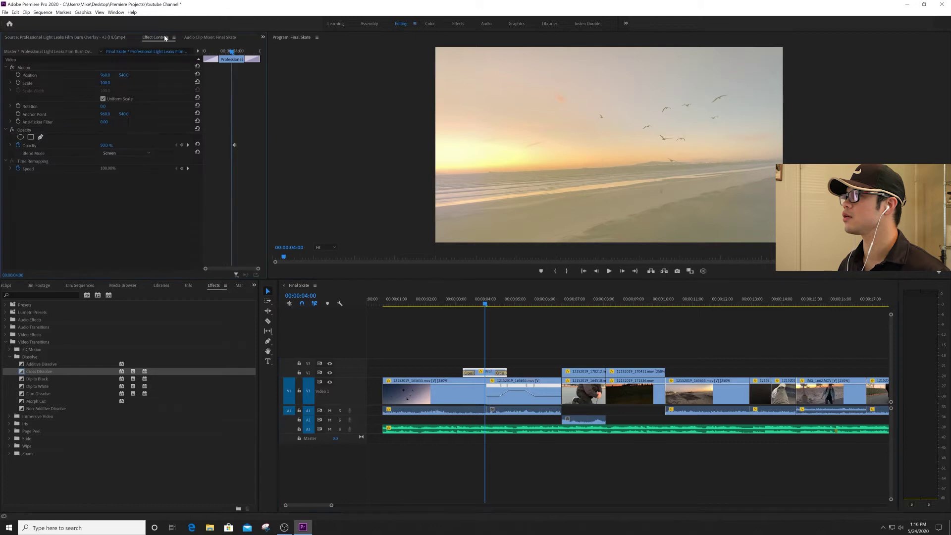
click(486, 303)
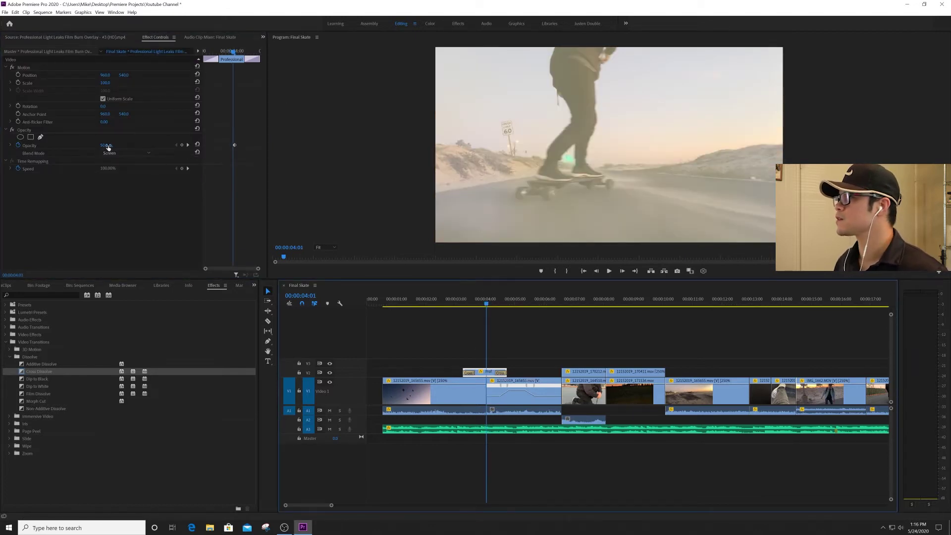
drag(106, 147, 131, 147)
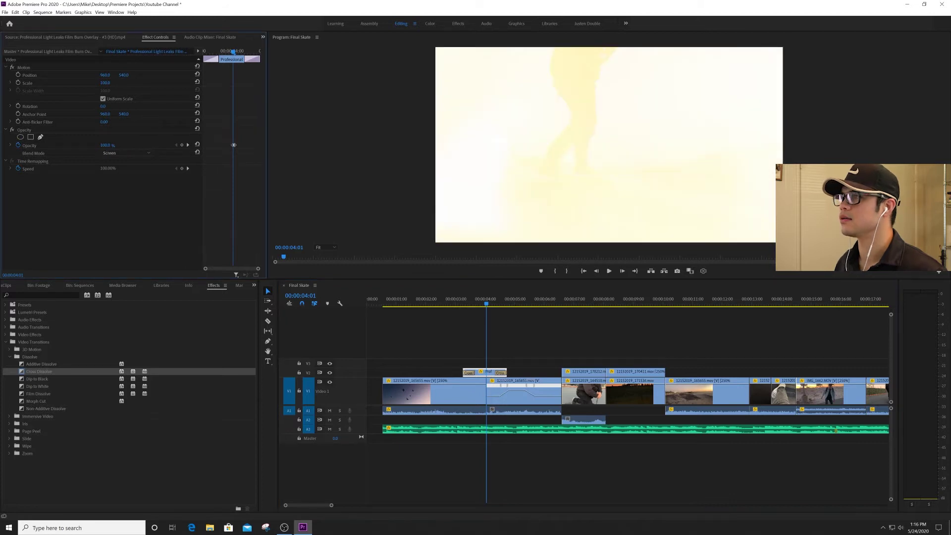
Step: Play the birds-to-skateboard cut repeatedly from just before the light leak to check the brightened transition
click(464, 299)
key(space)
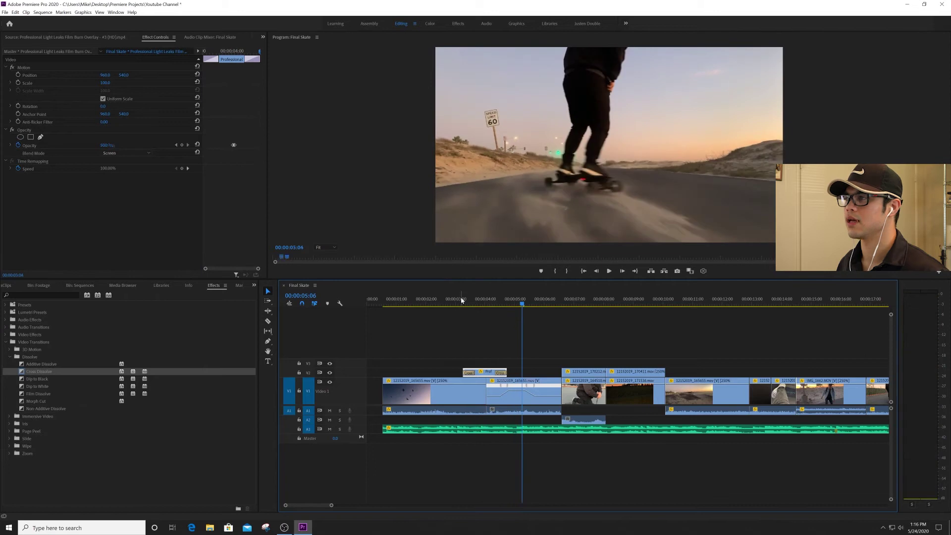
key(space)
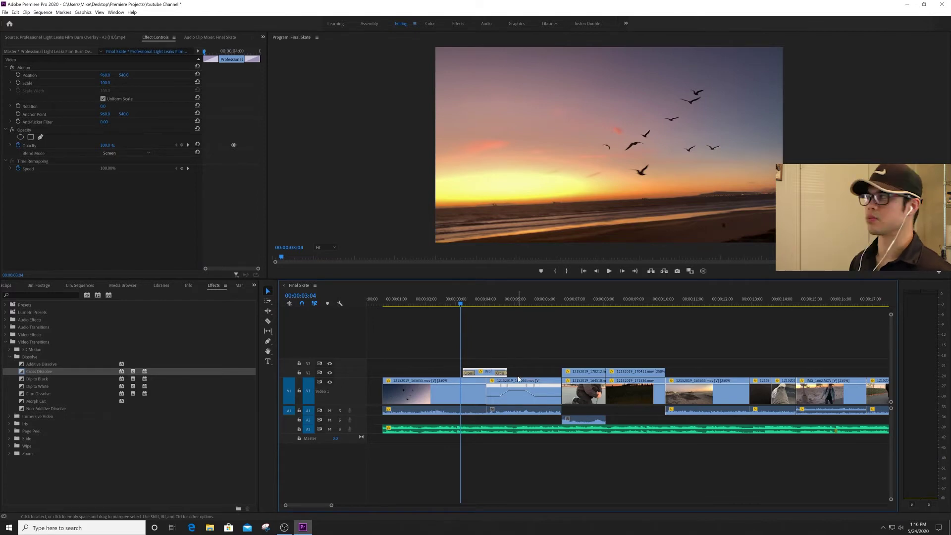
key(space)
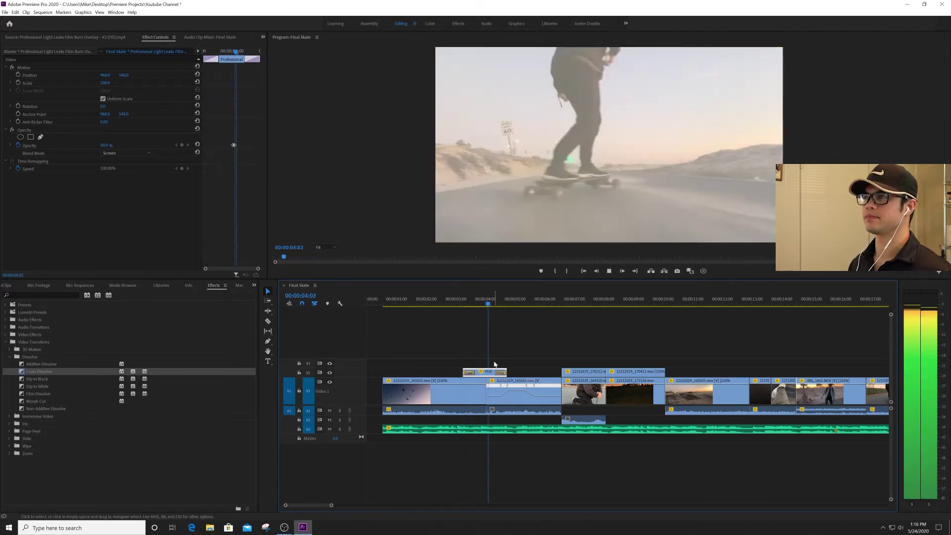
key(space)
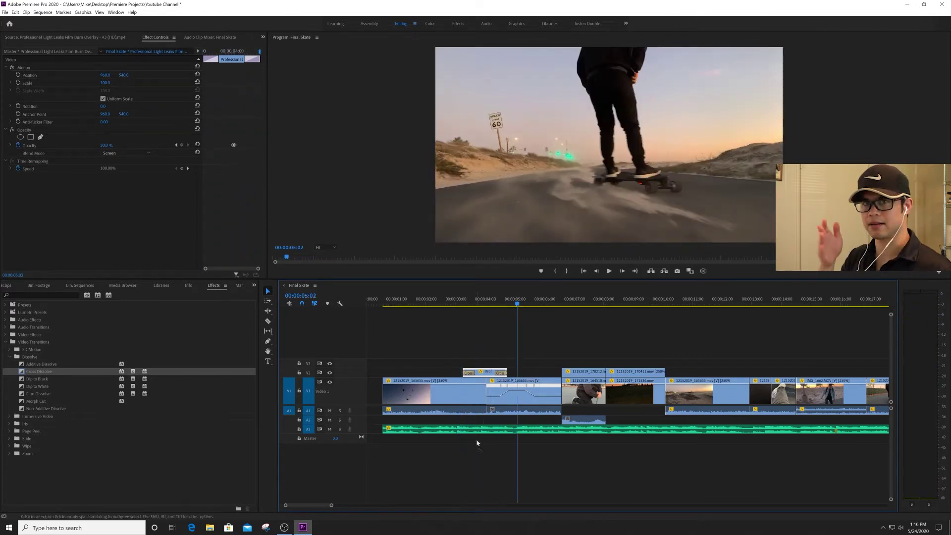
Step: Play the montage from its start, replaying the pier and sand-dune clips to check the flow against the music
click(388, 302)
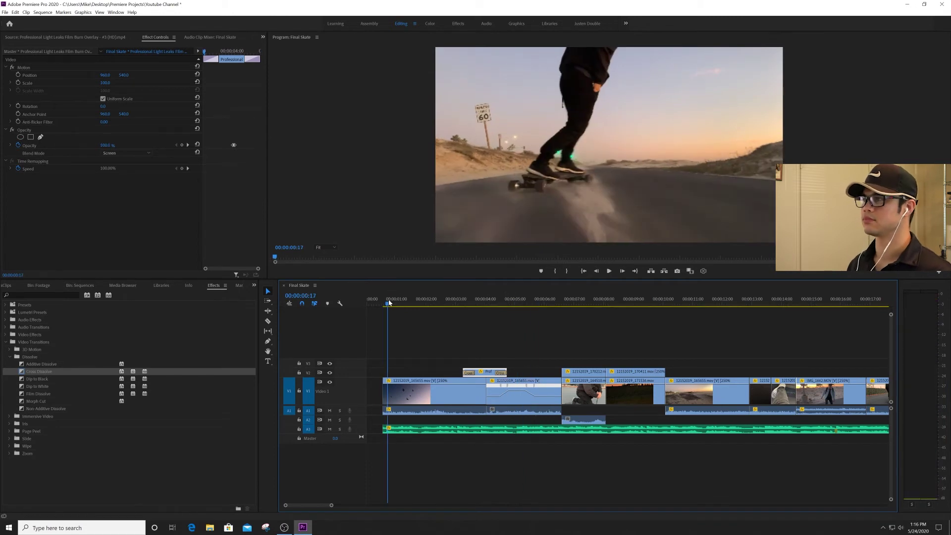
key(space)
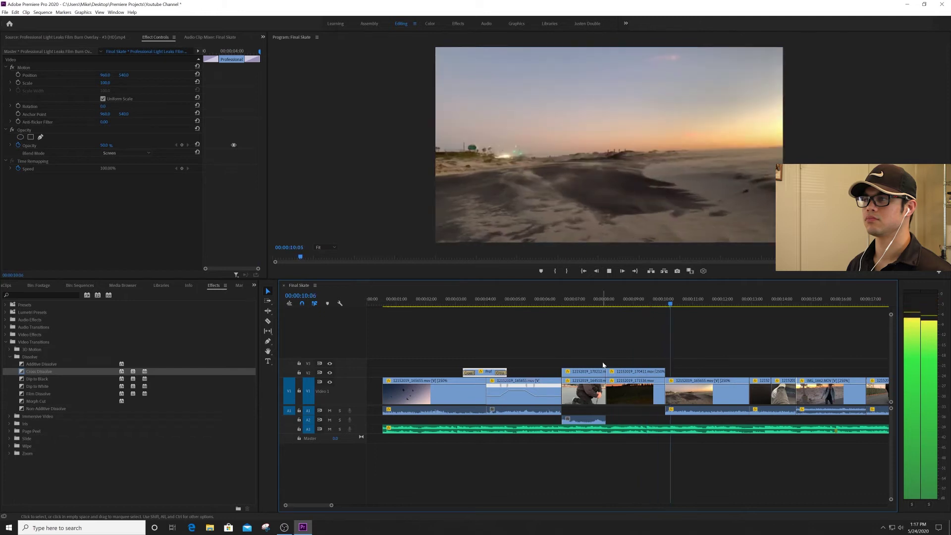
click(638, 298)
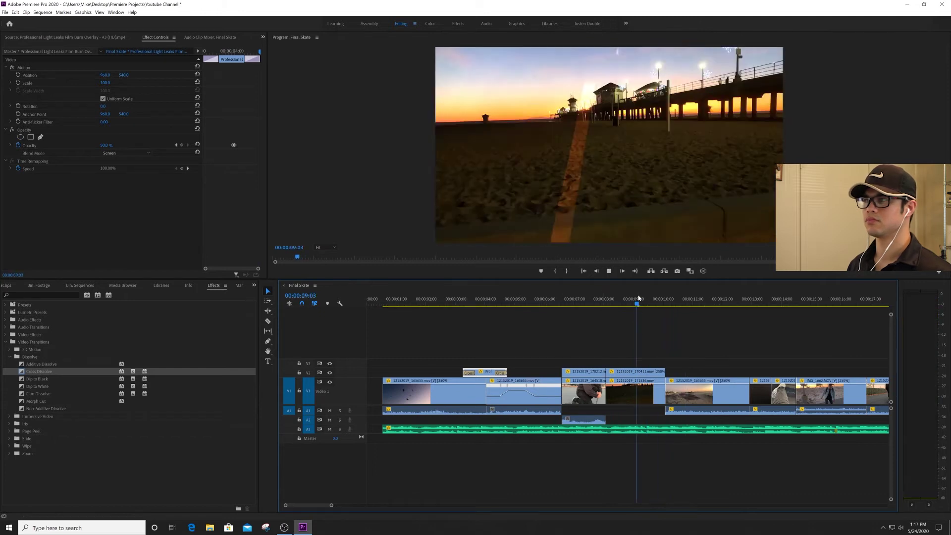
key(space)
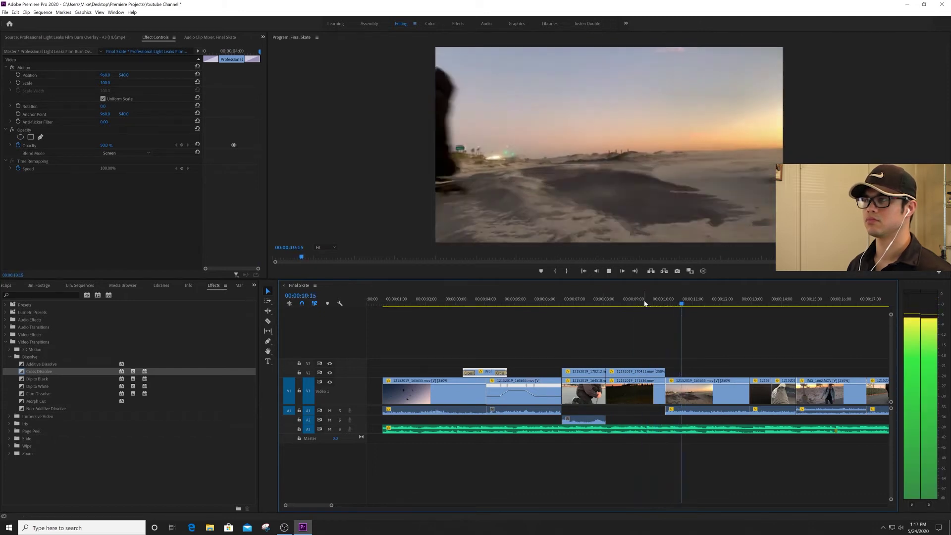
key(backslash)
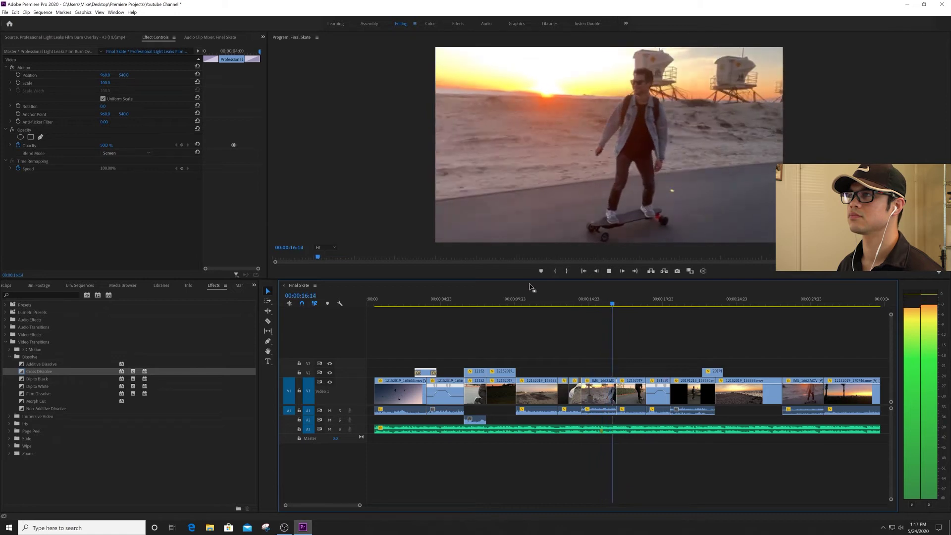
click(524, 303)
key(space)
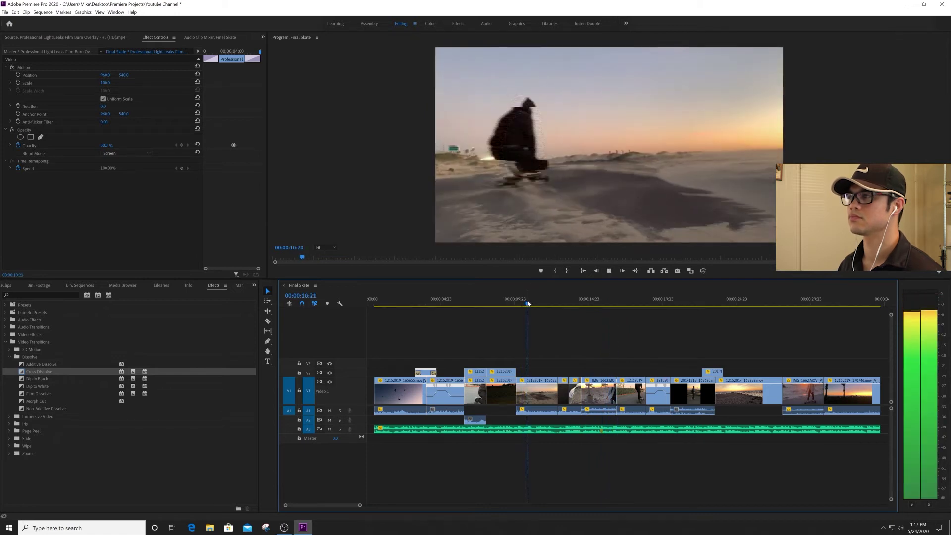
click(475, 302)
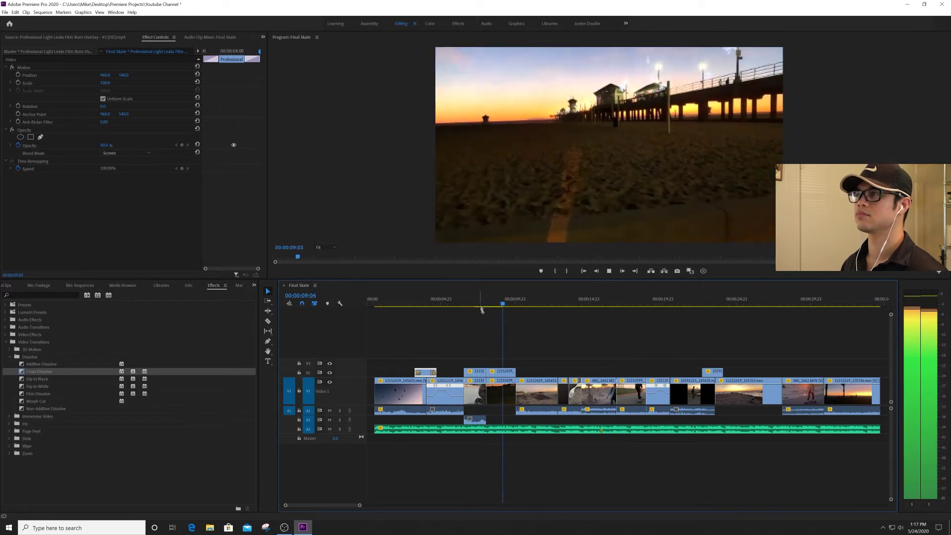
Step: Replay the palm-tree overlay on the hooded skater clip in short bursts to find the beat near 00:00:07:20
click(469, 303)
key(equal)
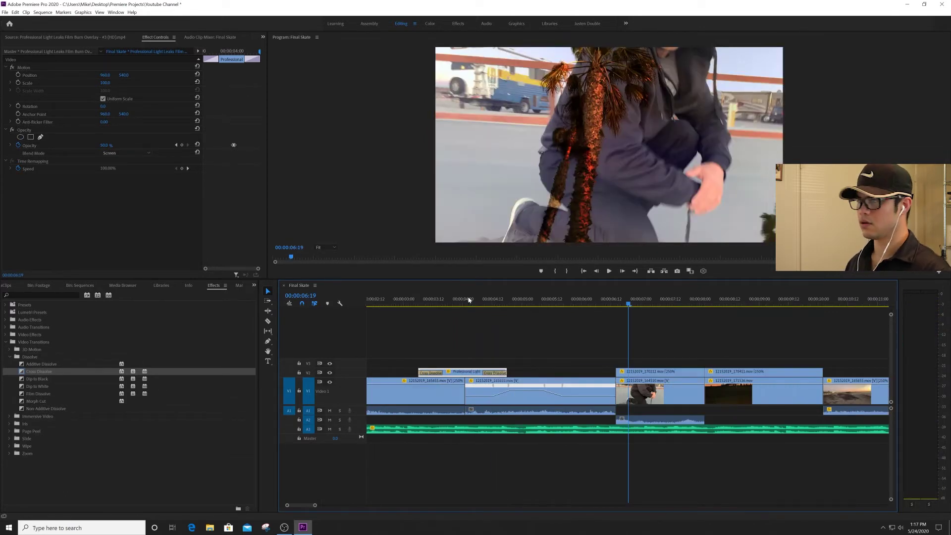
key(space)
key(space)
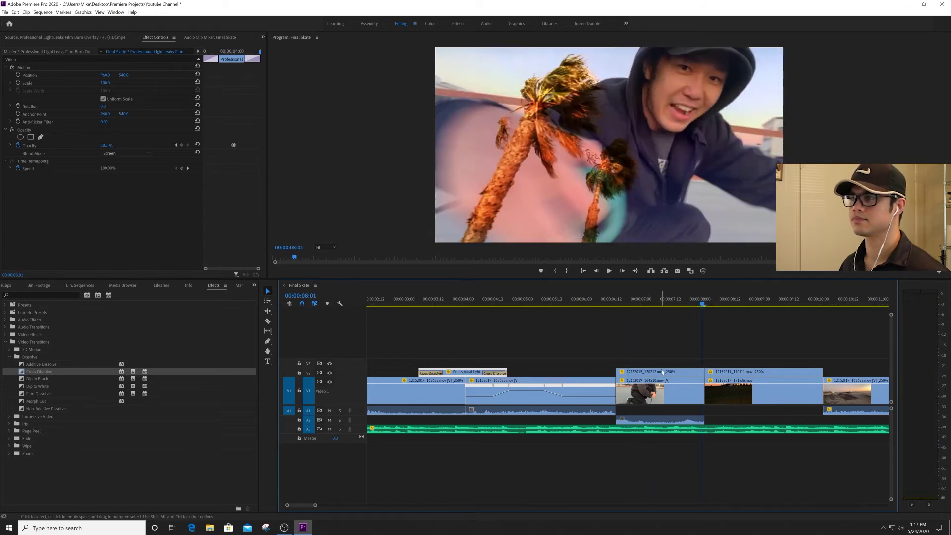
click(680, 308)
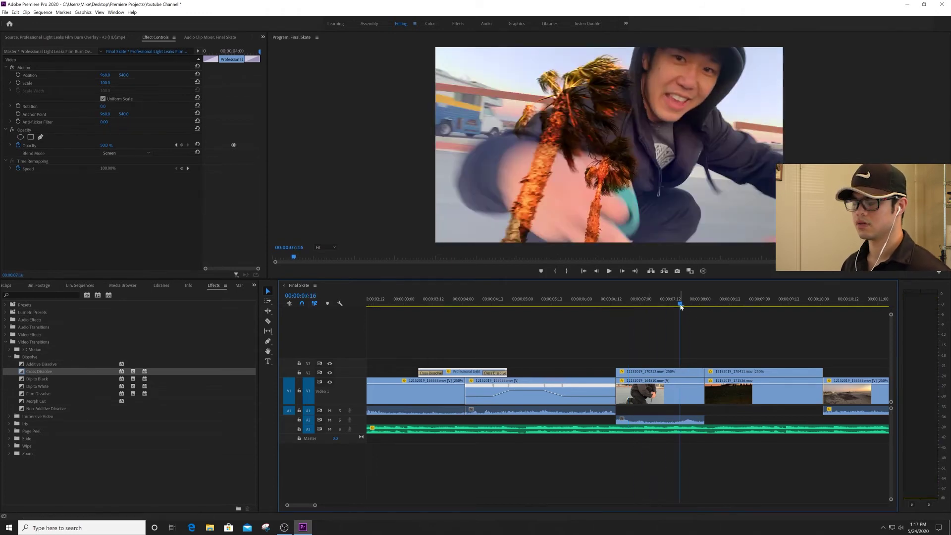
key(equal)
key(space)
key(space)
click(620, 305)
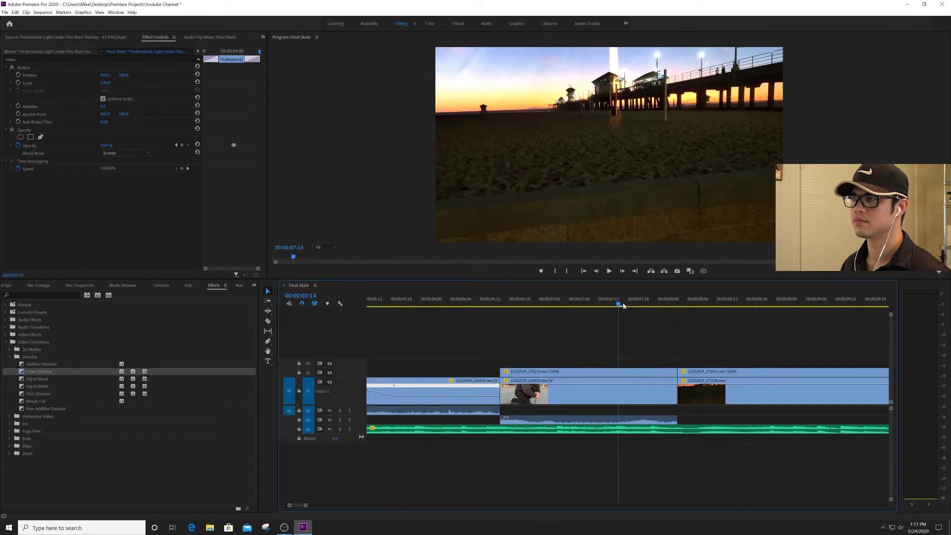
key(space)
key(space)
click(650, 304)
key(space)
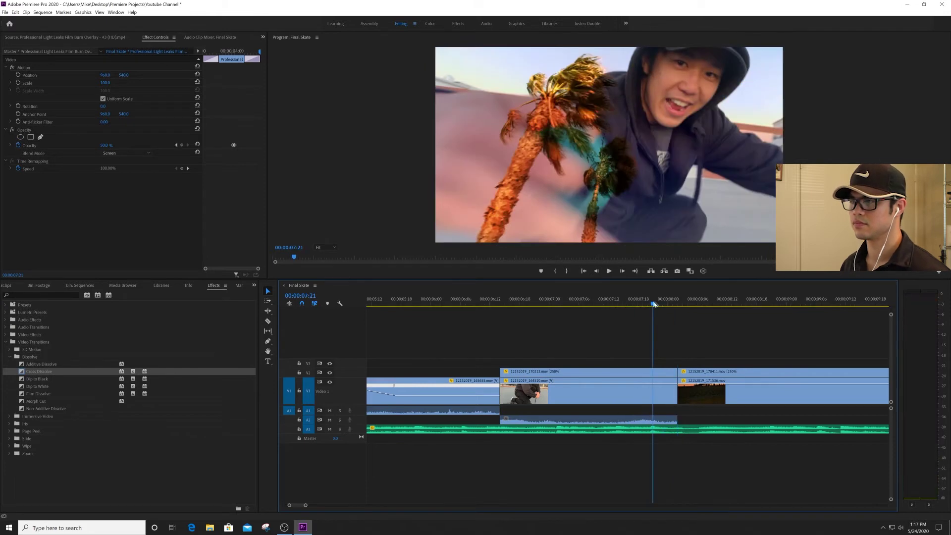
key(space)
key(space)
key(space)
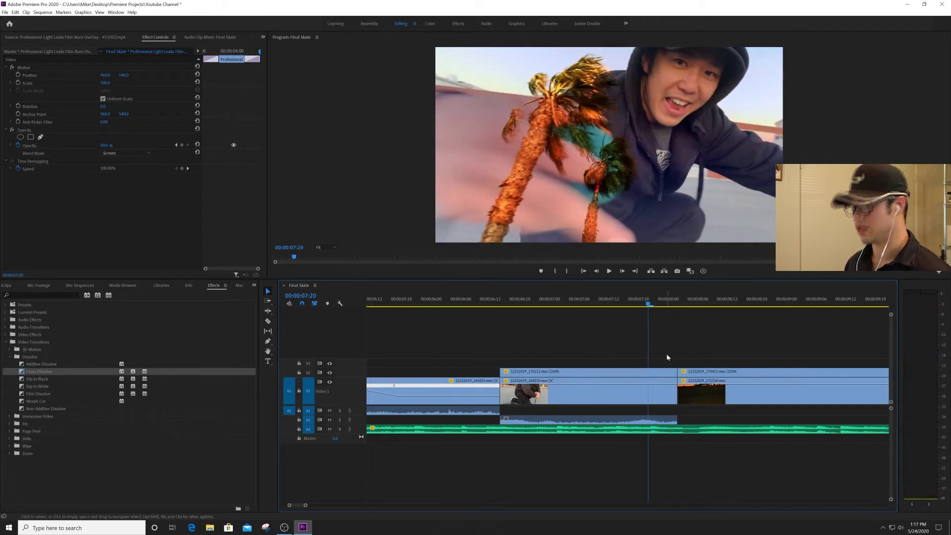
Step: Duplicate the palm-tree overlay clip onto track V3, split the copy at 00:00:07:20 and delete its earlier part
click(617, 374)
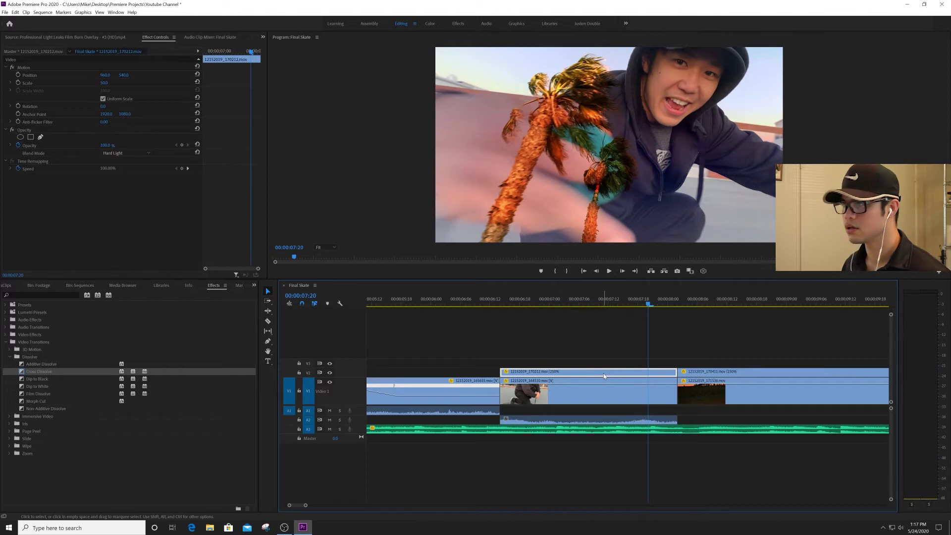
alt+drag(606, 373, 526, 372)
drag(586, 368, 668, 362)
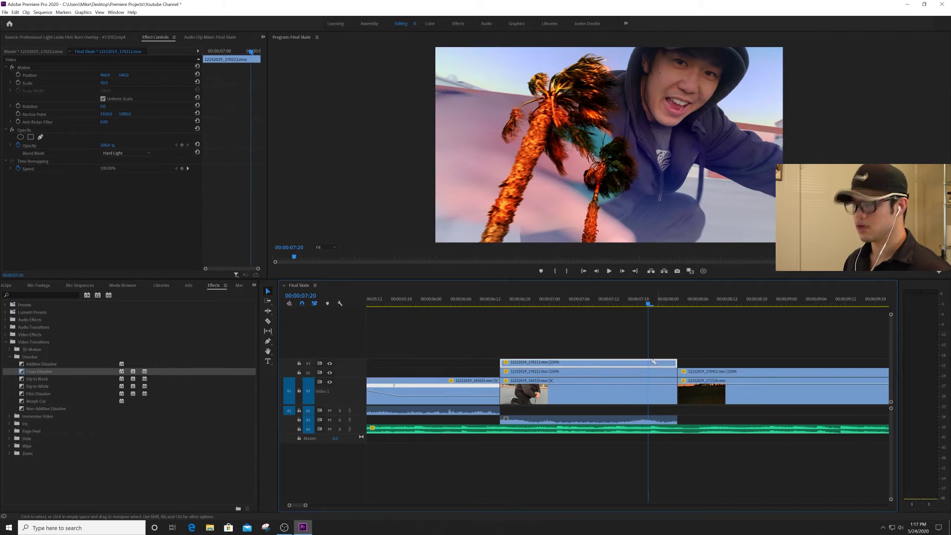
ctrl+click(648, 362)
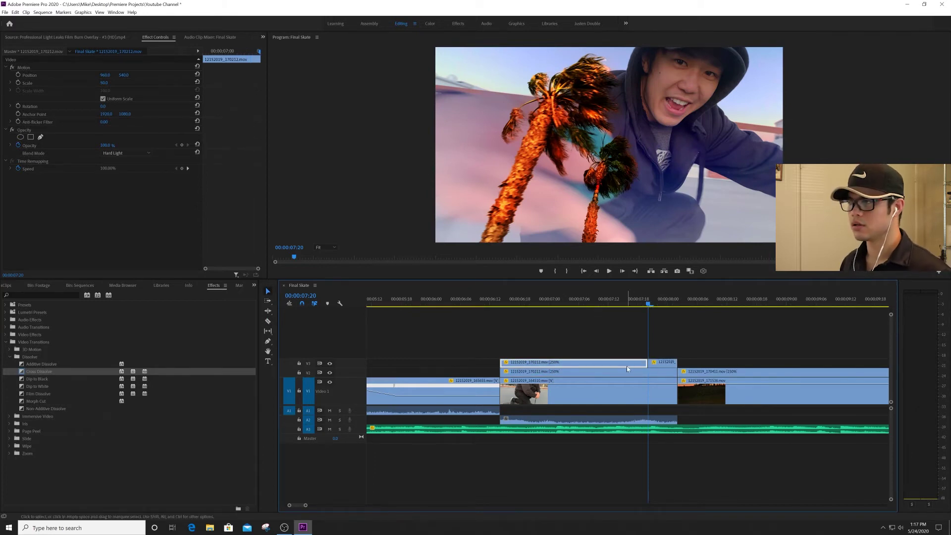
key(Delete)
Step: Try shifting the short V3 palm-tree copy sideways with its Position value to double the trees
click(661, 366)
click(104, 76)
mouse_move(106, 75)
mouse_down()
mouse_move(193, 75)
mouse_move(105, 75)
mouse_up()
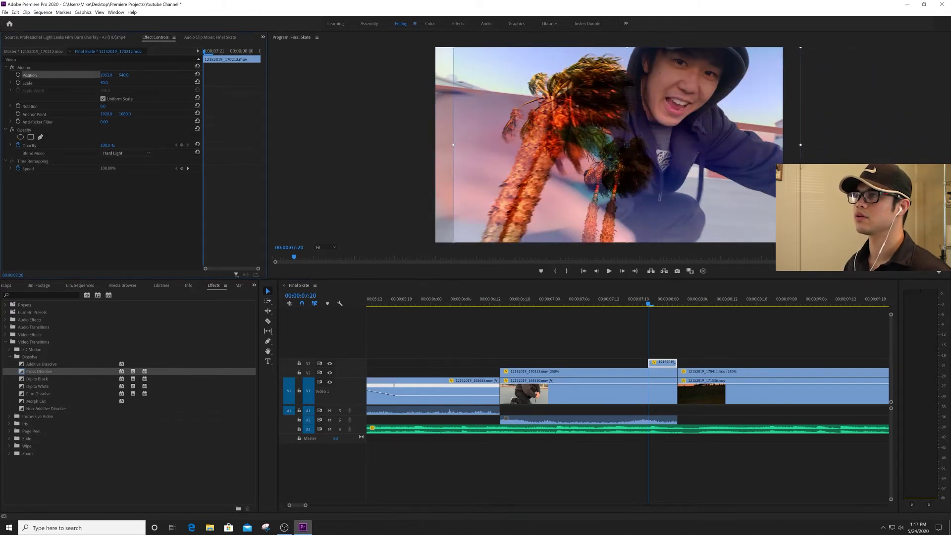
Step: Cut the short V3 palm-tree copy into small slices and delete alternate ones, leaving three pieces separated by gaps
click(654, 363)
click(661, 363)
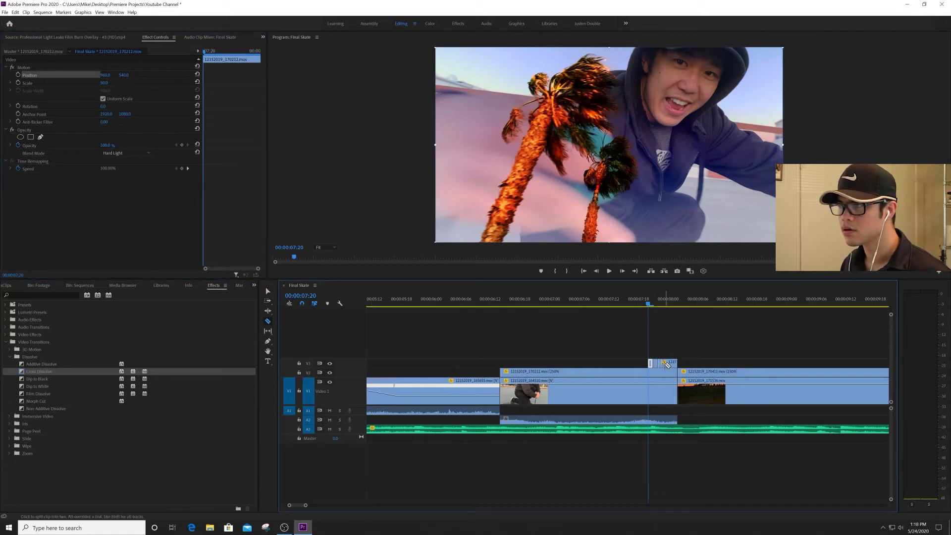
key(b)
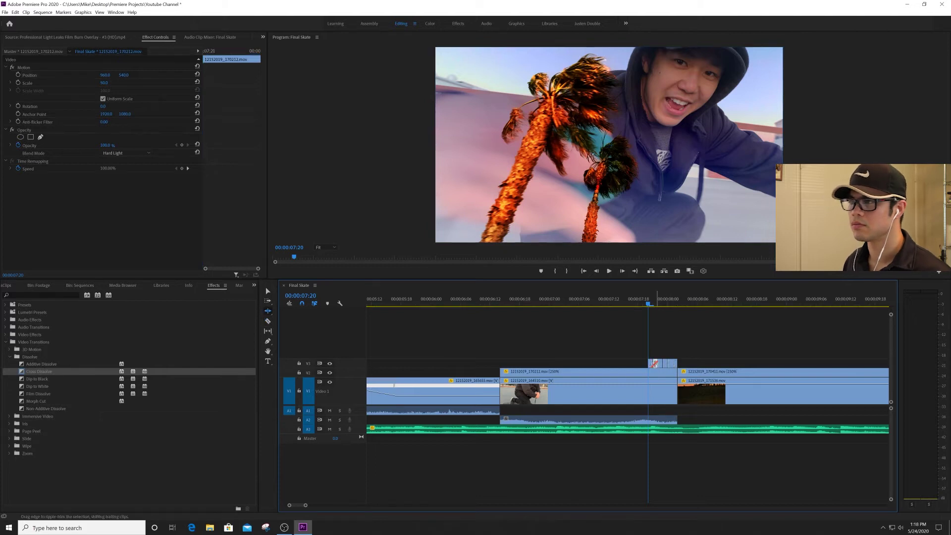
click(655, 363)
key(Delete)
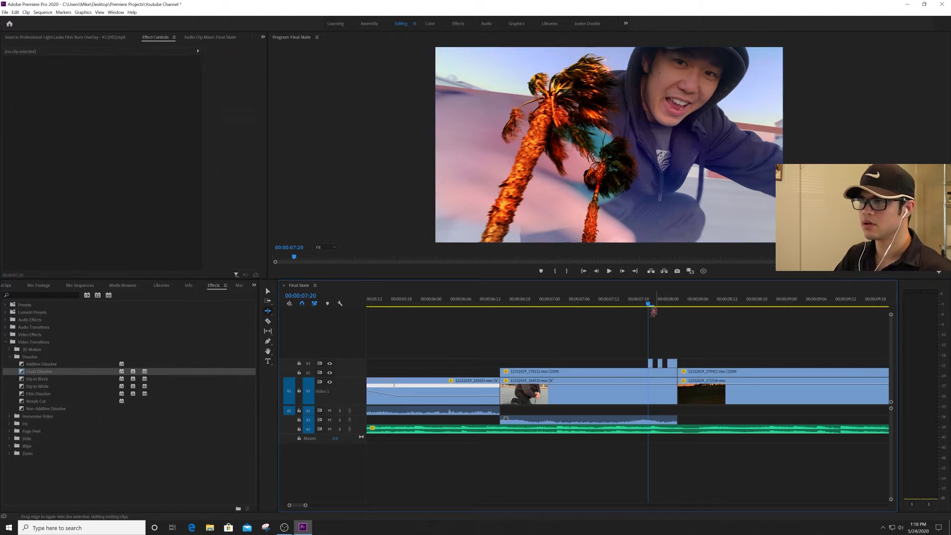
Step: Play through the hooded skater clip and into the pier shot to check the sliced palm-tree overlay
click(633, 302)
key(space)
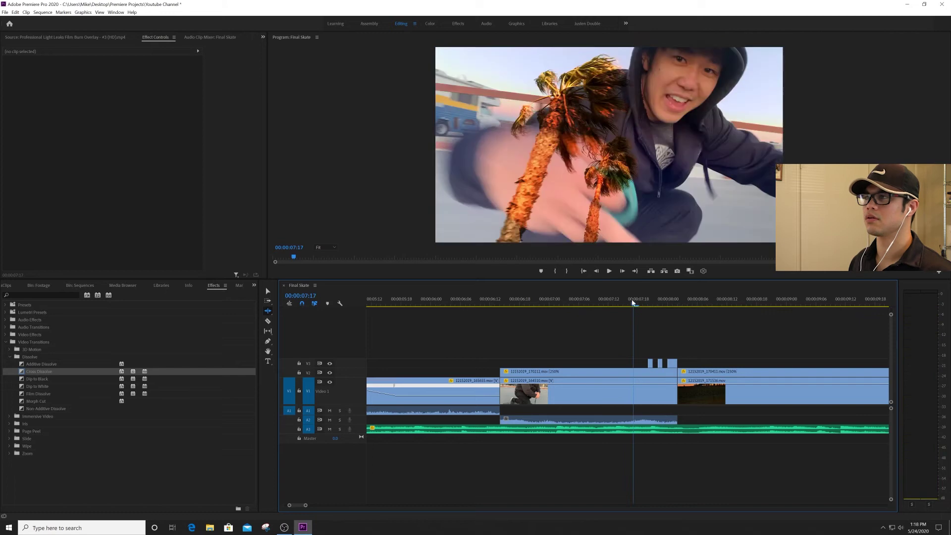
click(565, 302)
key(space)
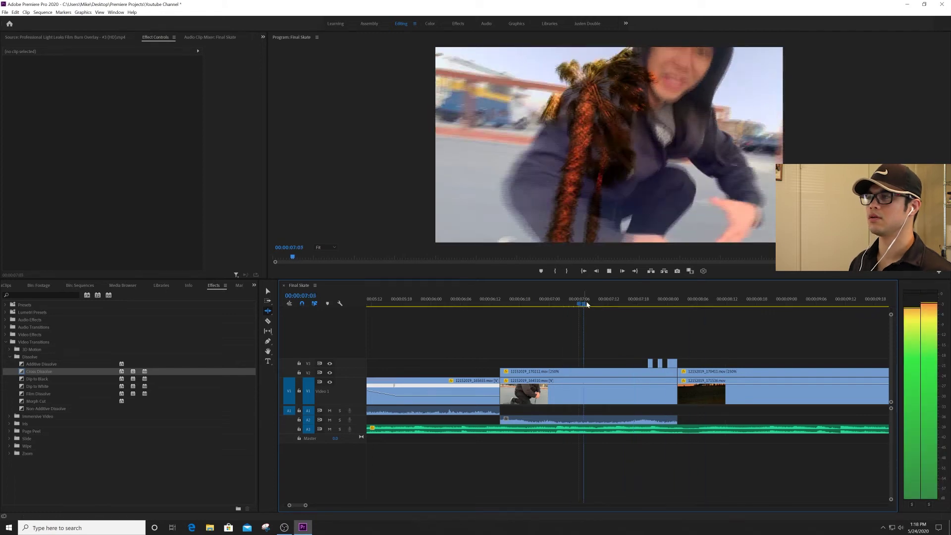
click(574, 303)
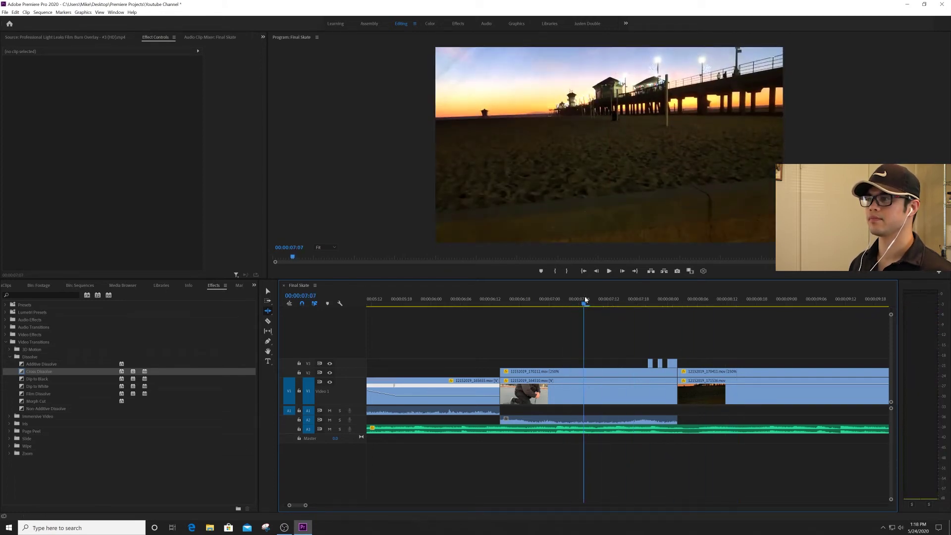
key(space)
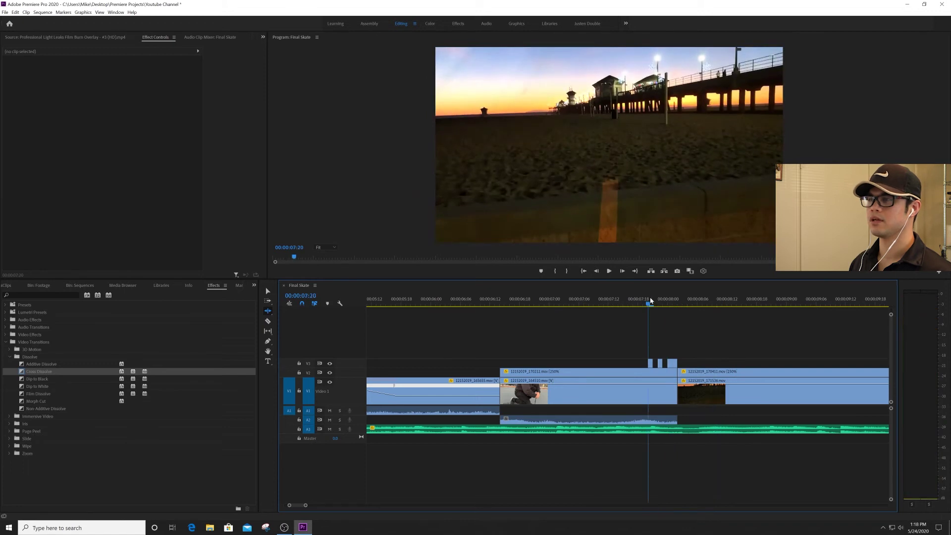
key(space)
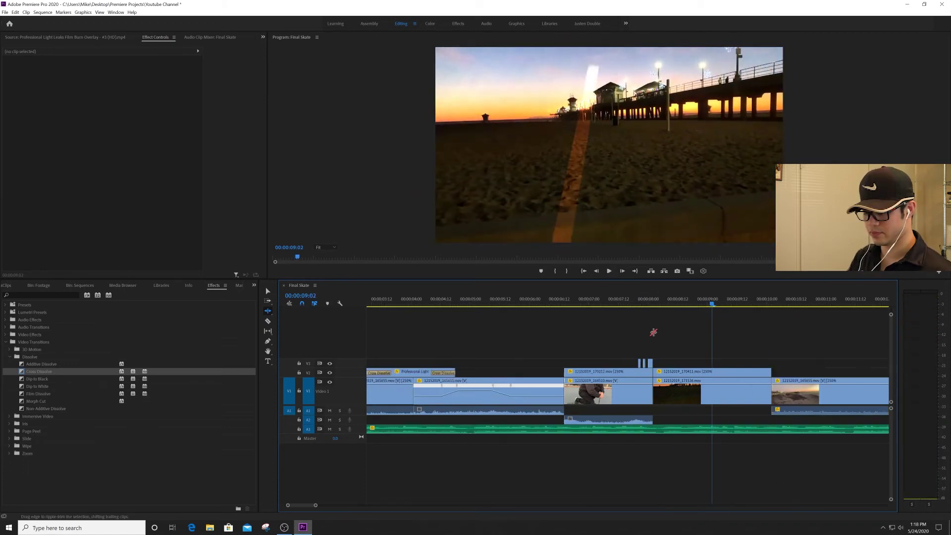
Step: Check the spare sunset-over-water clip parked beyond the montage near 00:03:18 and return to the bird shot at 00:00:02:05
key(minus)
key(minus)
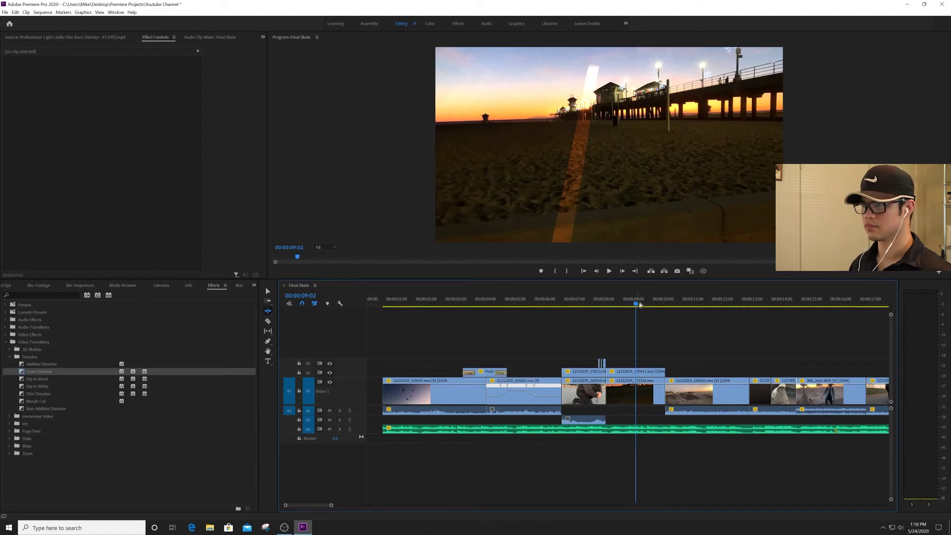
key(minus)
key(minus)
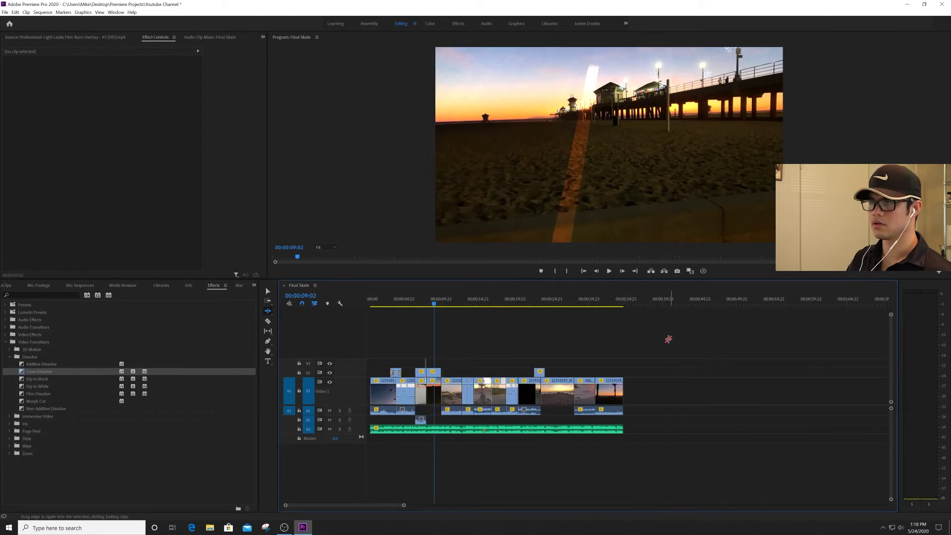
key(minus)
key(minus)
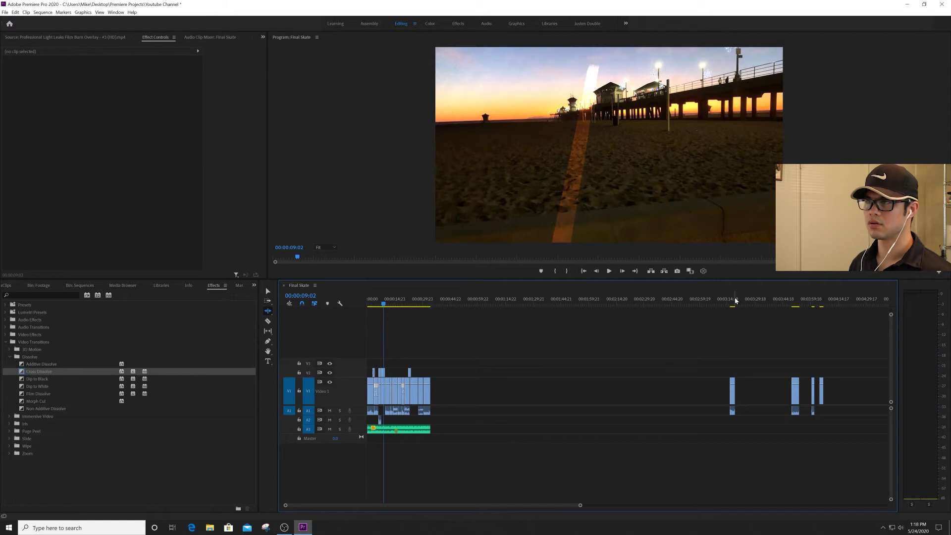
click(736, 301)
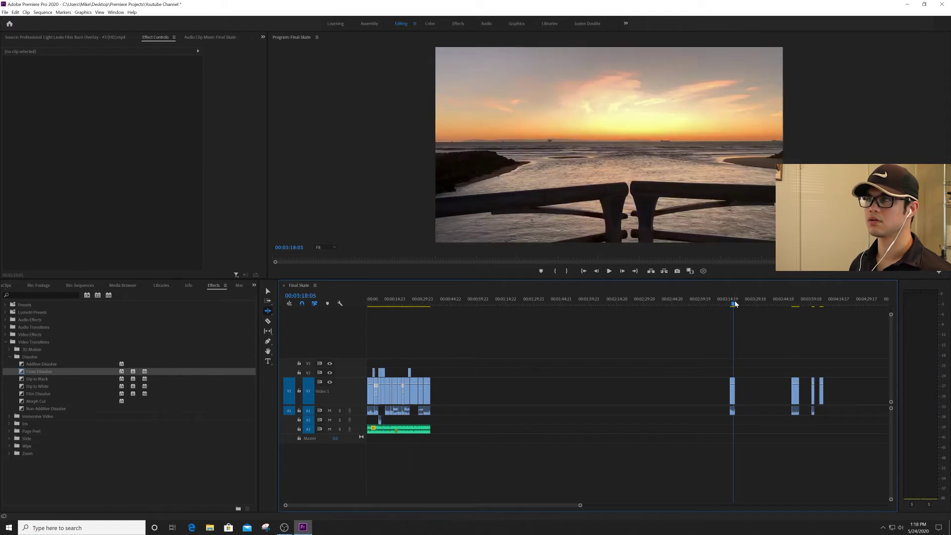
key(v)
click(732, 393)
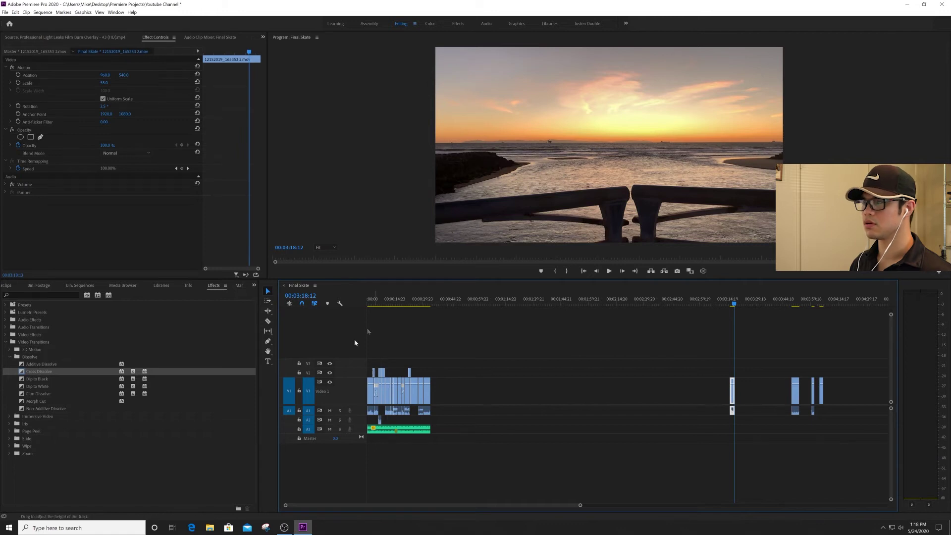
click(374, 298)
key(equal)
key(equal)
key(equal)
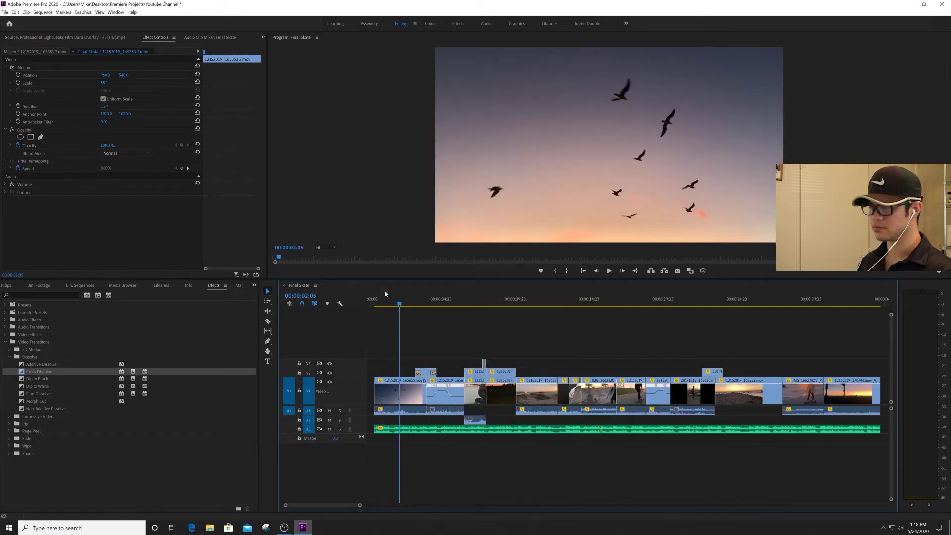
Step: Play the montage from about 00:00:07:13 and stop at the cut between the denim-jacket skater and the hooded skater
click(479, 303)
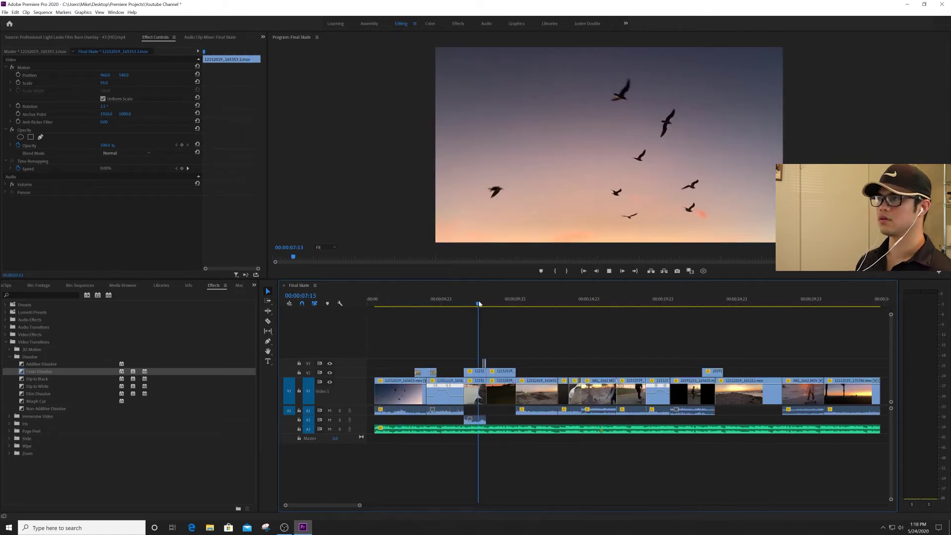
key(space)
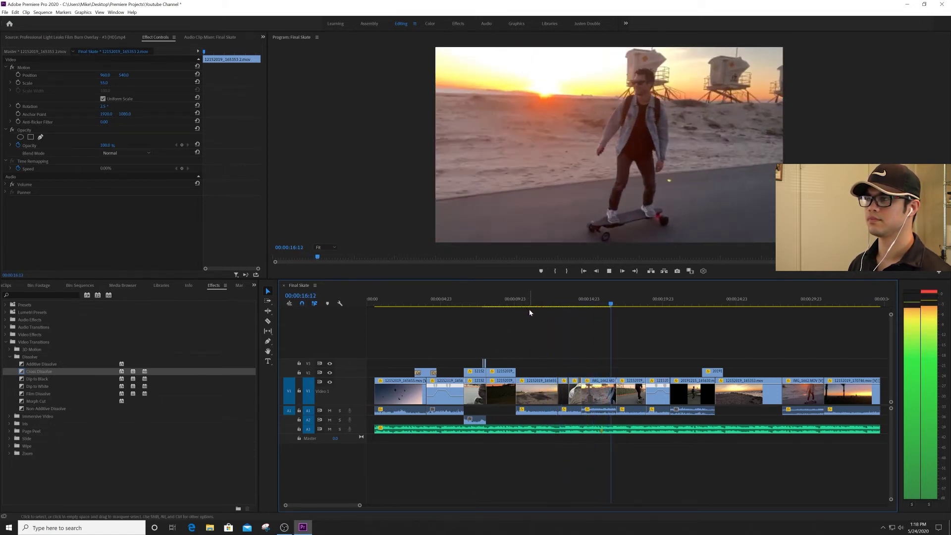
click(616, 304)
drag(615, 304, 618, 303)
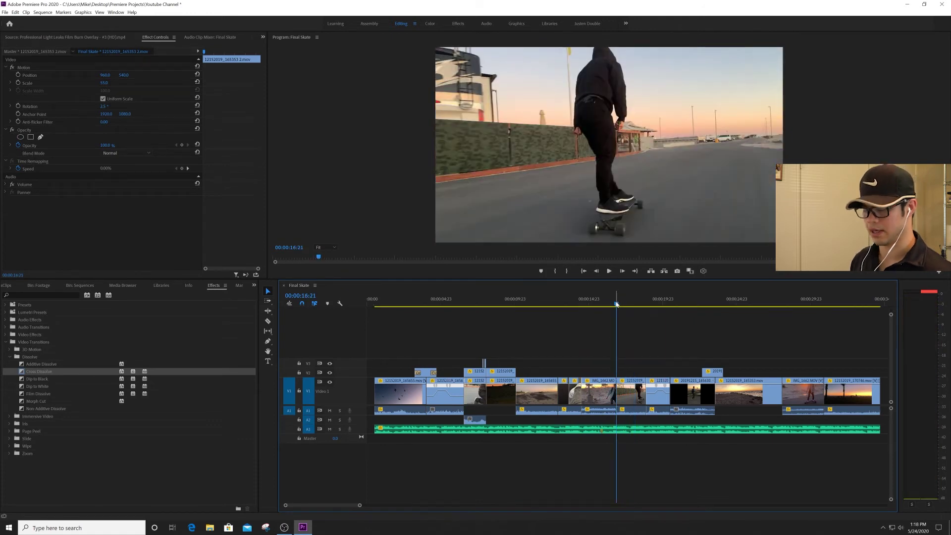
Step: Split the hooded skater clip ten frames after the cut, at 00:00:17:07, and go five frames before the cut, to 00:00:16:16
key(equal)
key(equal)
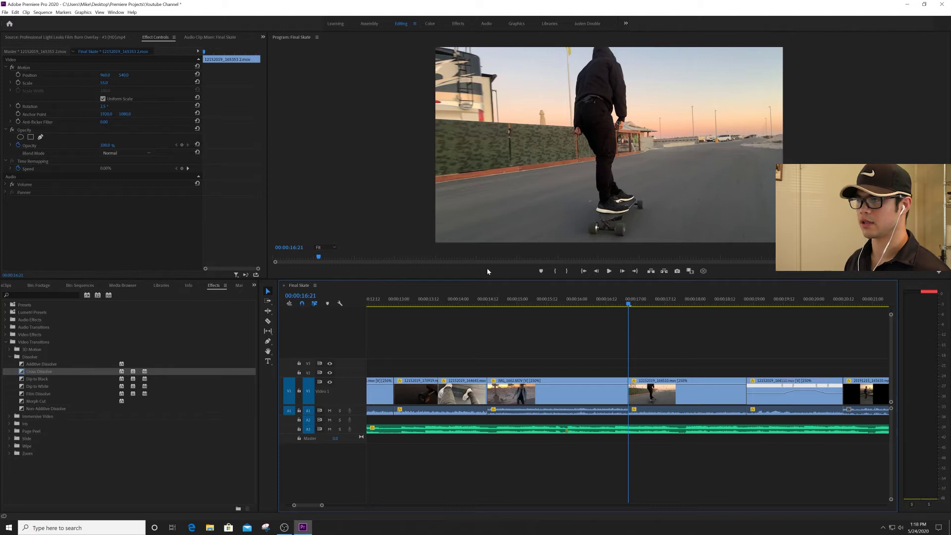
key(space)
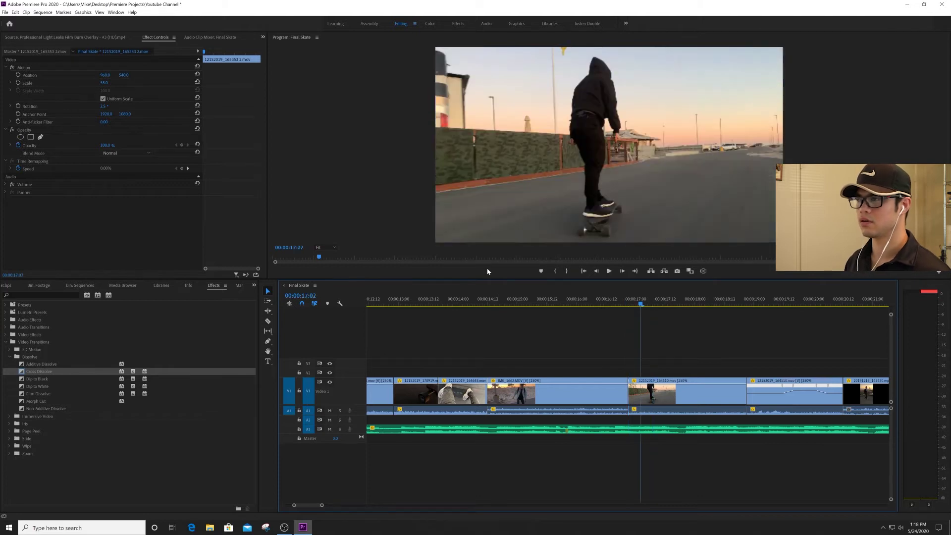
key(c)
click(653, 394)
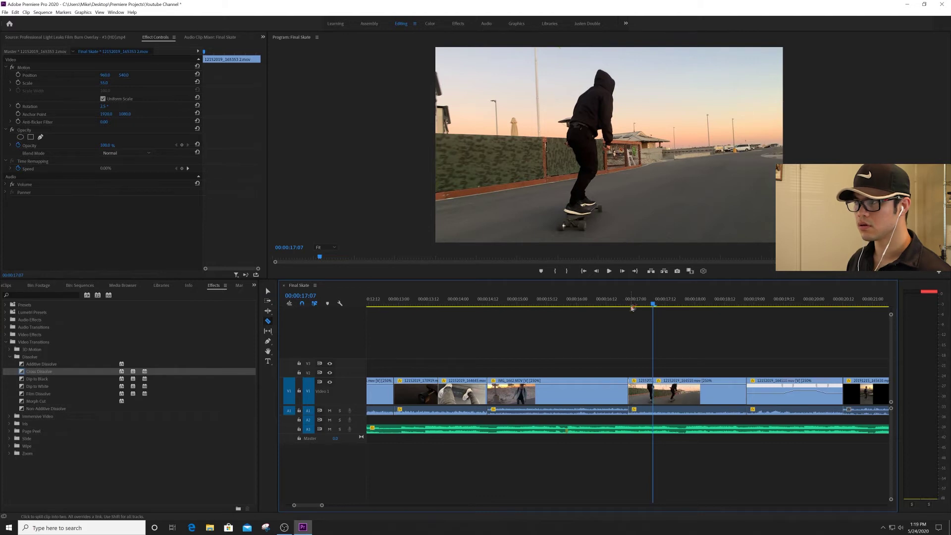
key(Up)
key(shift+Left)
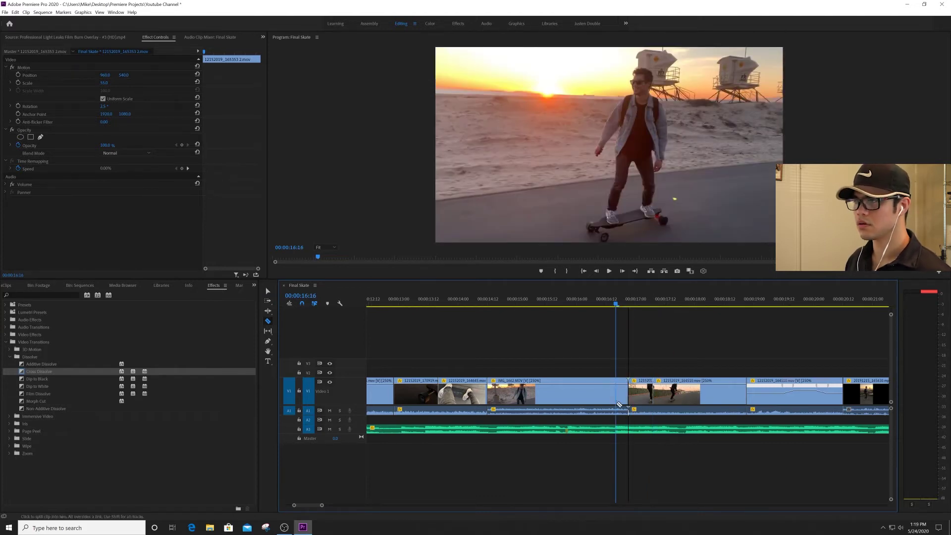
Step: Nest the two short pieces on either side of the skater cut into one sequence, keeping the default name
right_click(626, 390)
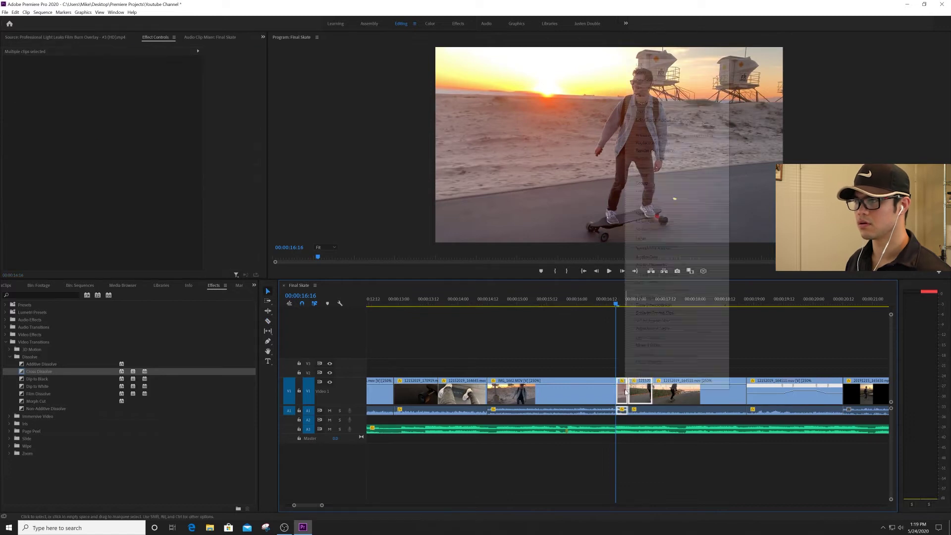
click(678, 214)
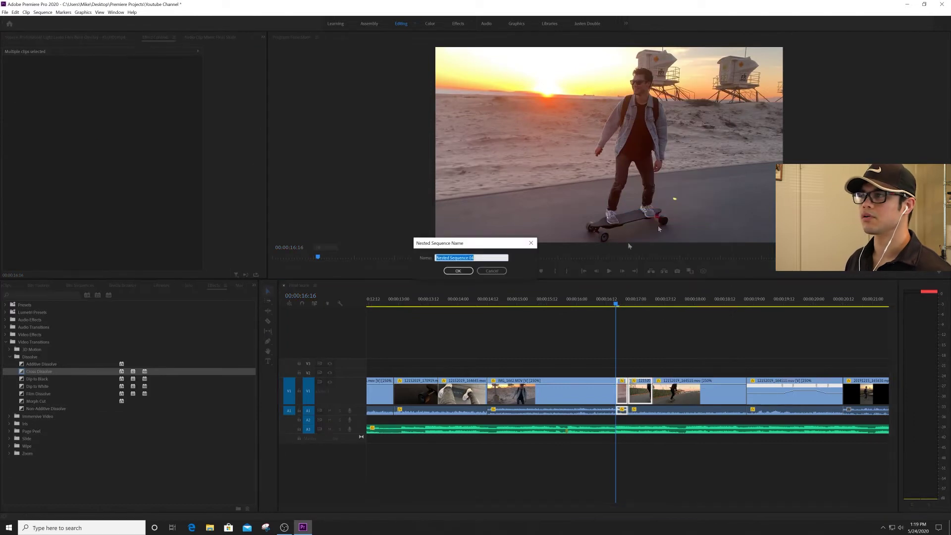
click(463, 272)
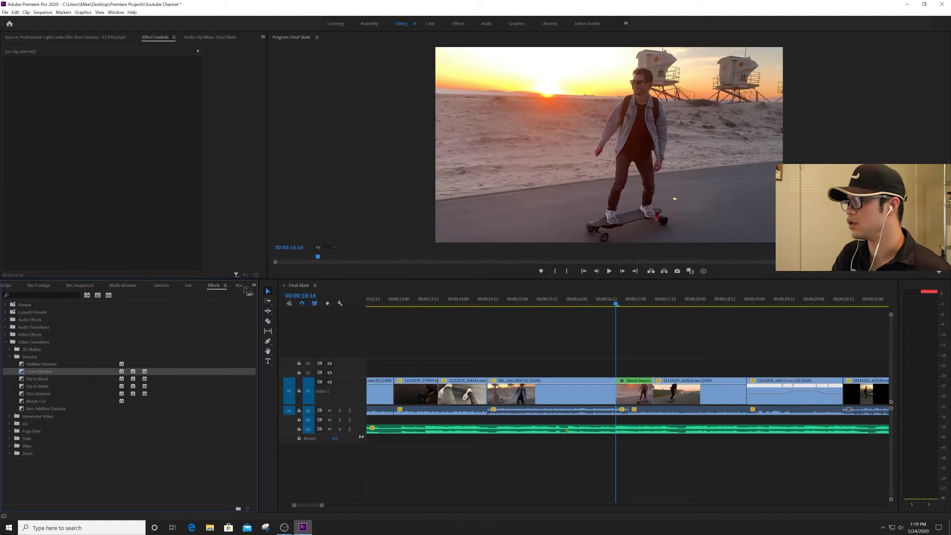
click(253, 286)
click(258, 296)
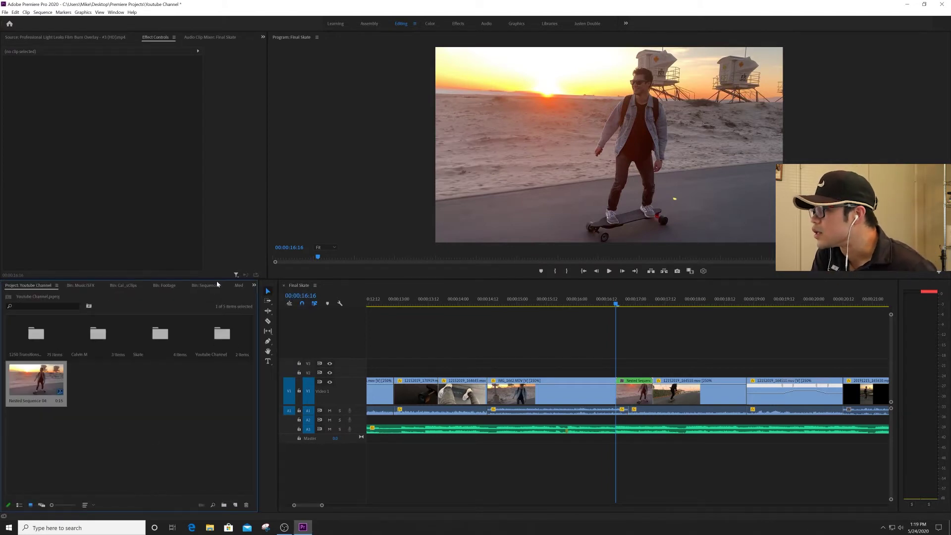
click(253, 286)
click(276, 366)
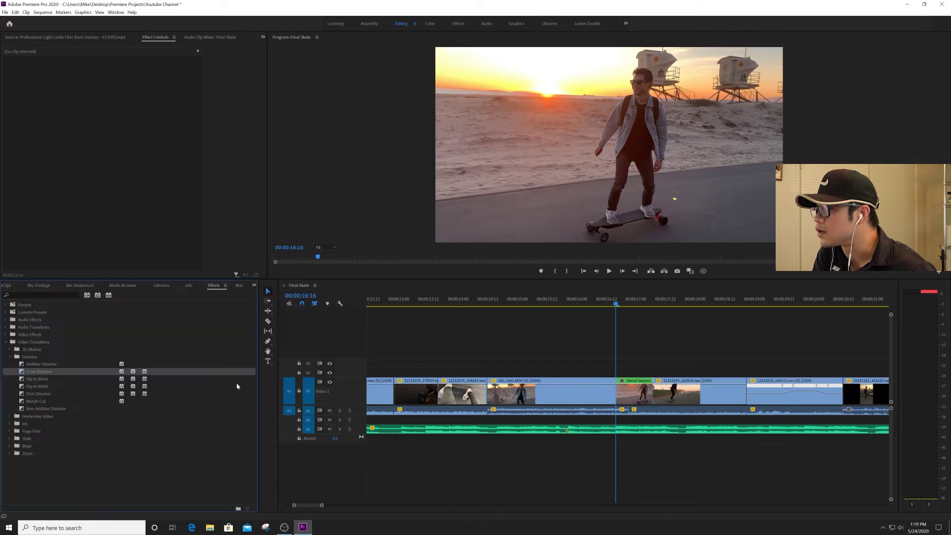
Step: Expand the effect presets and their 20 + Transitions folder to list the available transition presets
click(6, 305)
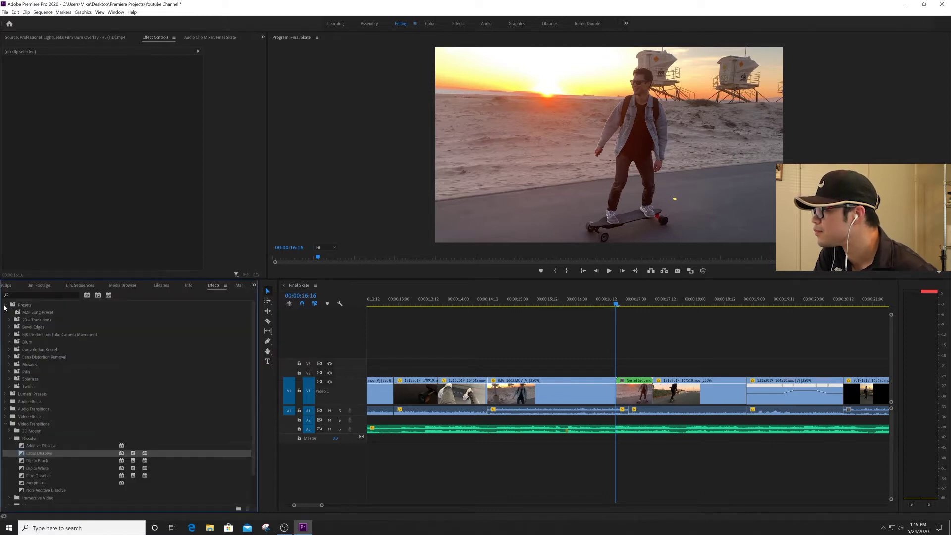
click(8, 320)
scroll(97, 450, down, 1)
click(65, 430)
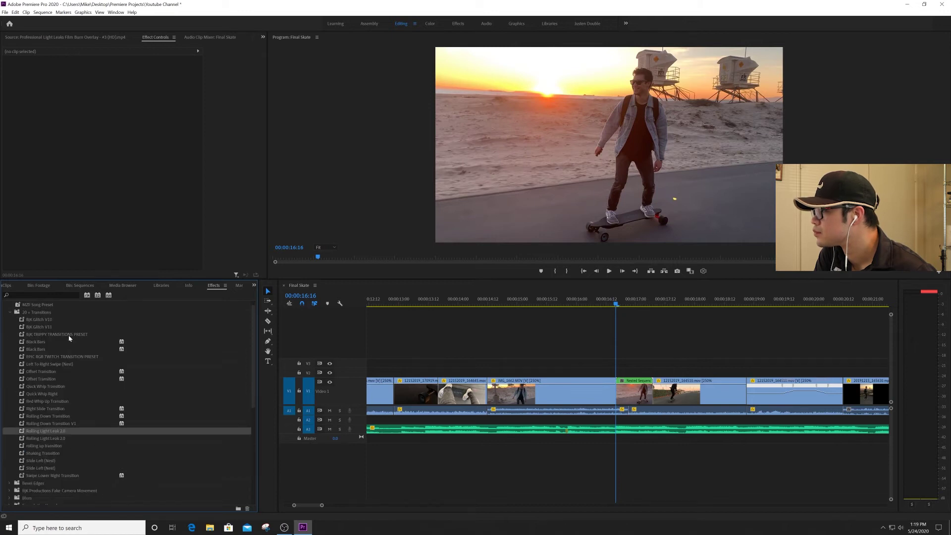
Step: Try the BJK TRIPPY TRANSITIONS PRESET on the nested clip between the two skaters and play through it
click(54, 335)
drag(605, 348, 634, 391)
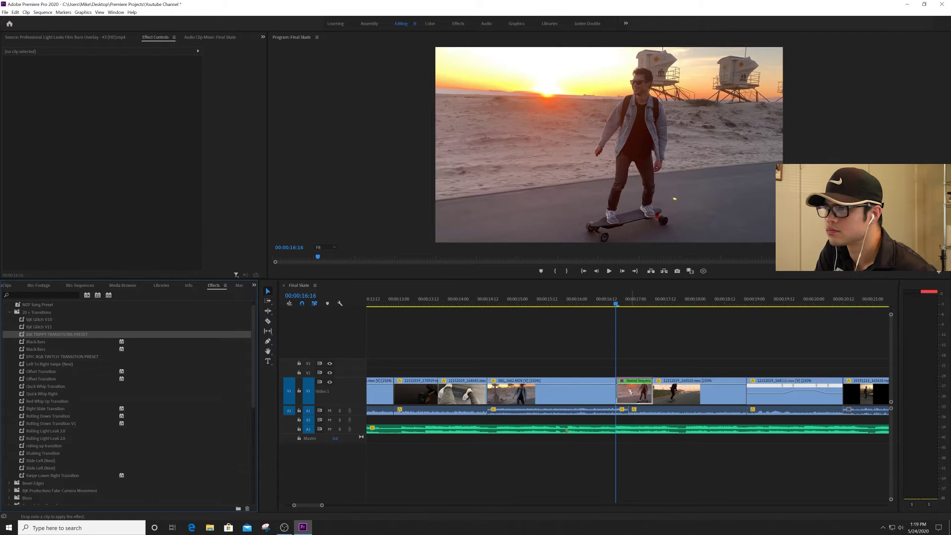
click(607, 308)
key(space)
key(space)
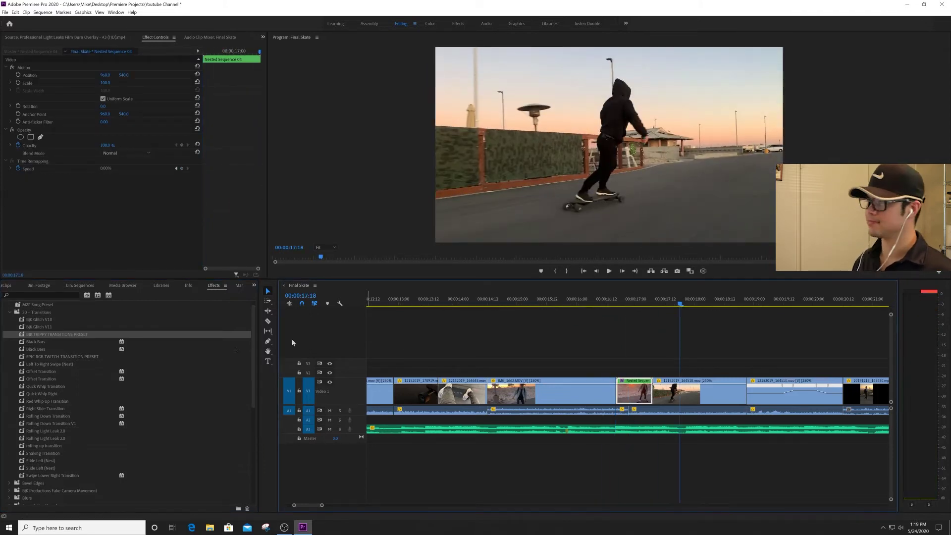
Step: Try the EPIC RGB TWITCH TRANSITION PRESET on the nested clip, play through it, and undo it
click(84, 358)
drag(639, 391, 638, 391)
click(606, 303)
key(space)
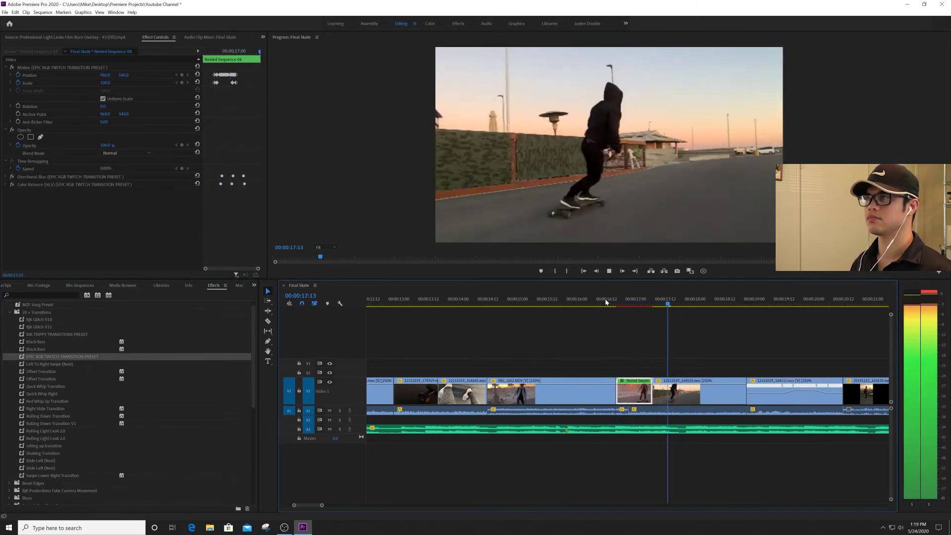
click(607, 301)
click(542, 302)
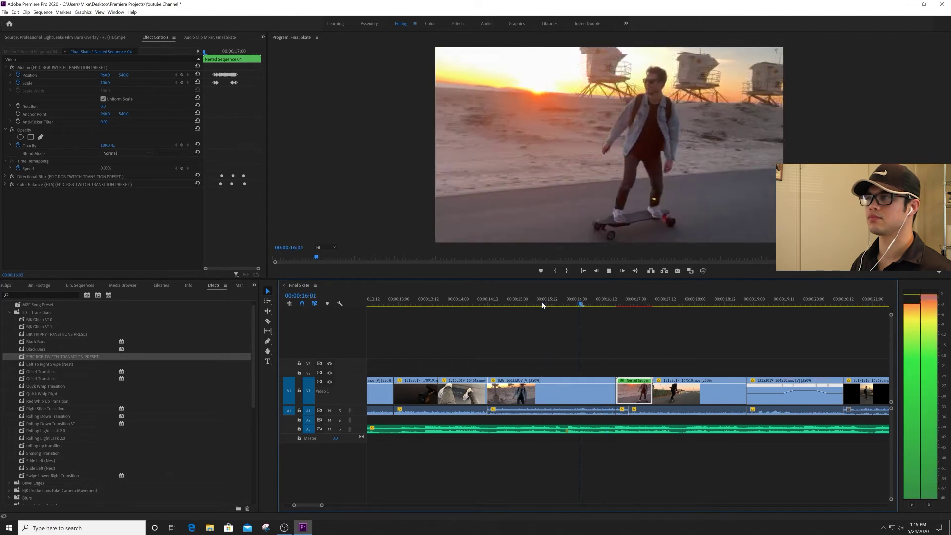
key(ctrl+z)
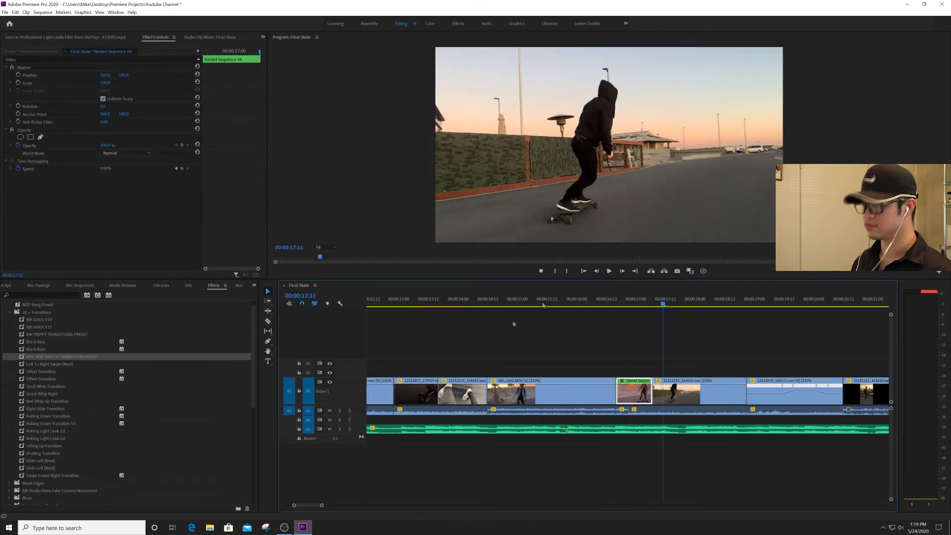
Step: Apply the first Slide Left (Nest) preset to the nested clip between the two skaters and preview it
click(68, 424)
click(32, 461)
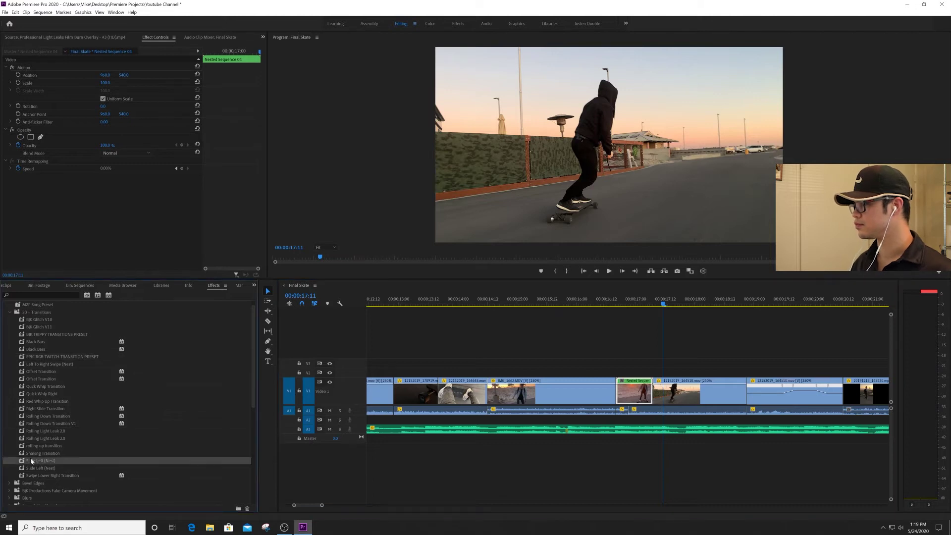
drag(636, 409, 635, 399)
click(605, 299)
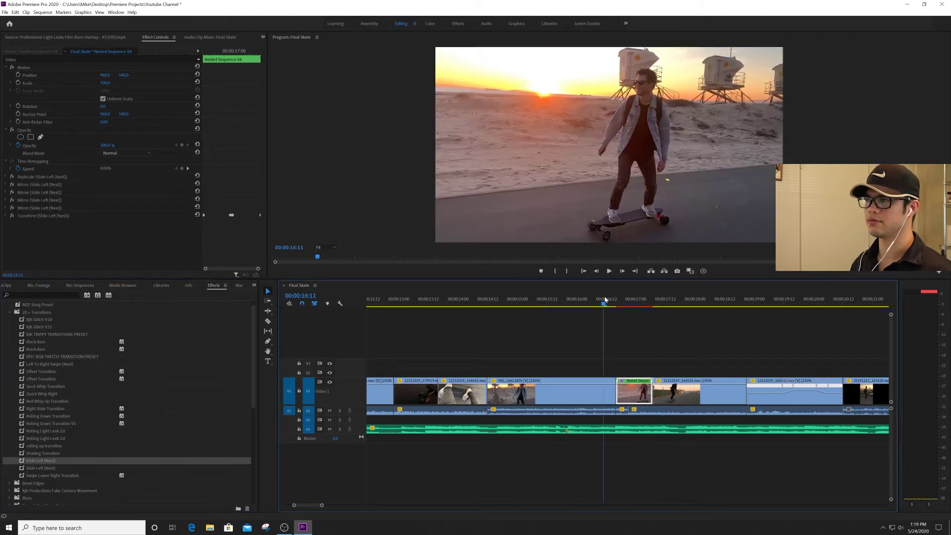
key(space)
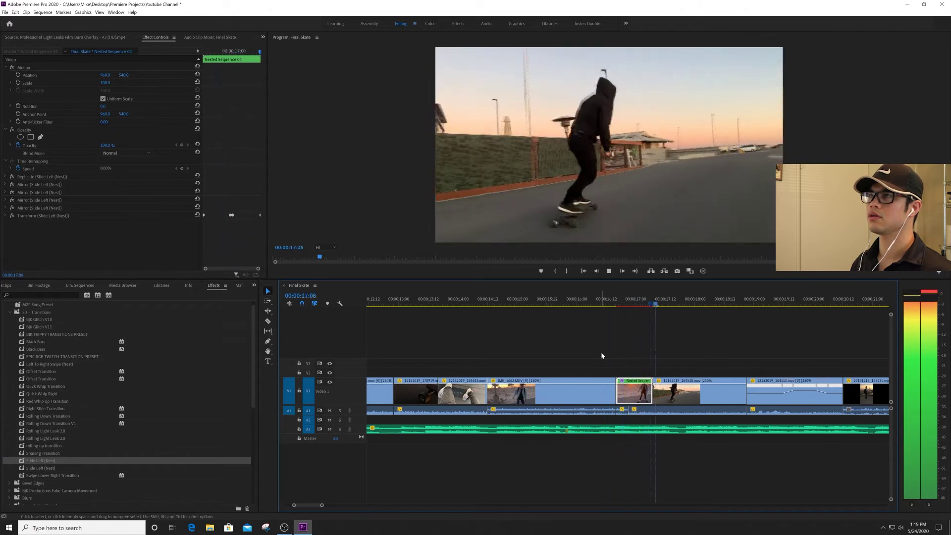
Step: Replay the slide-left transition from several earlier points and on into the pier shot to judge its timing
click(563, 303)
key(space)
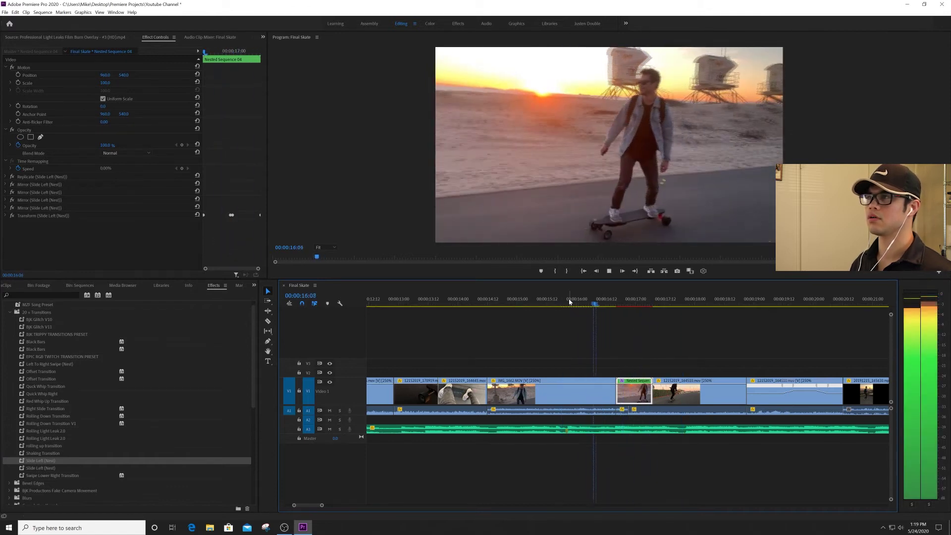
click(518, 302)
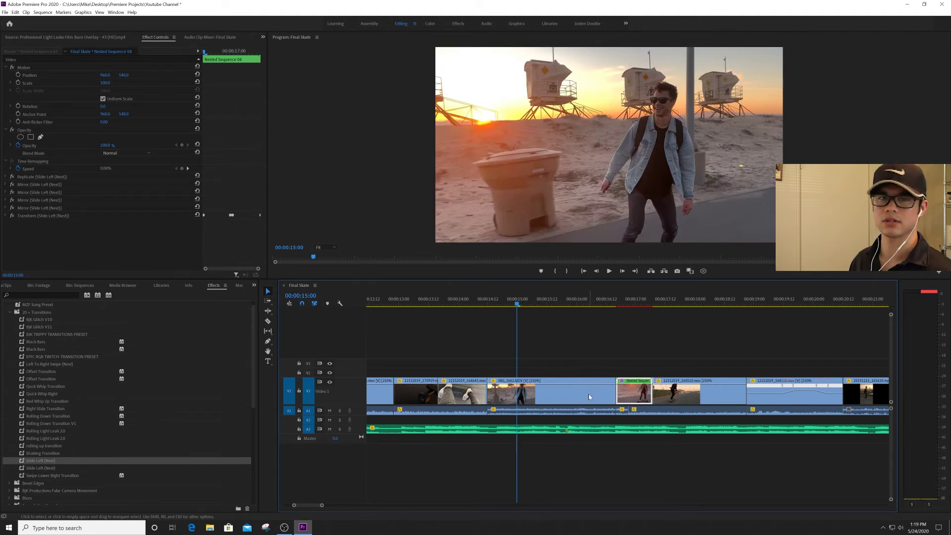
click(597, 299)
key(space)
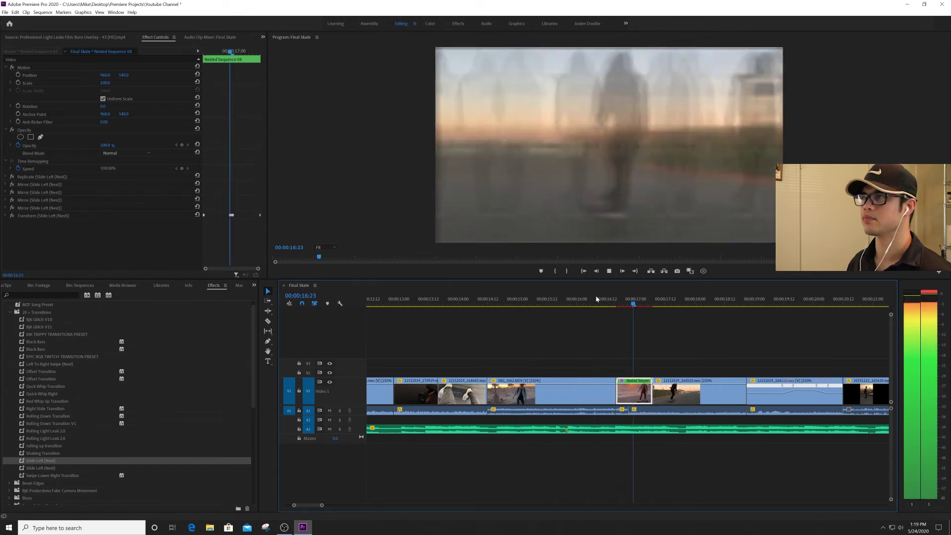
click(485, 299)
key(space)
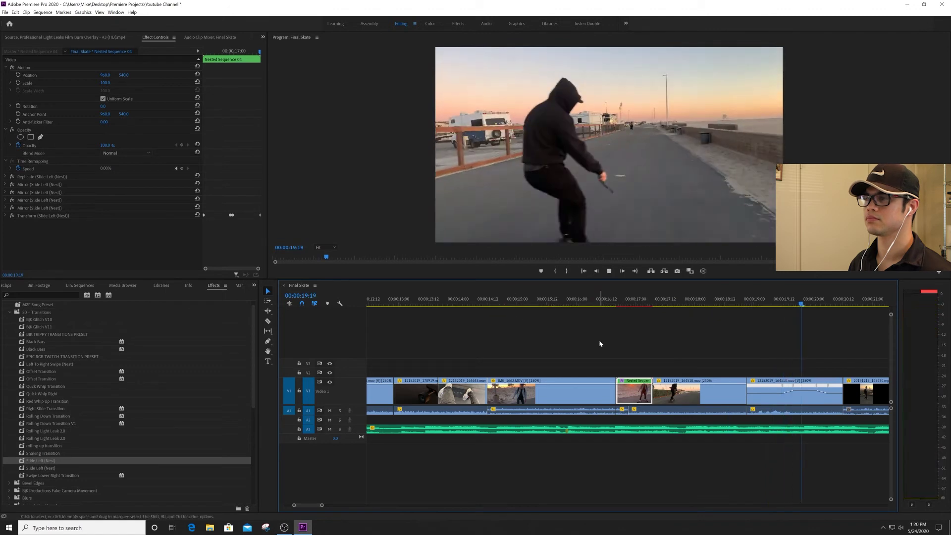
key(space)
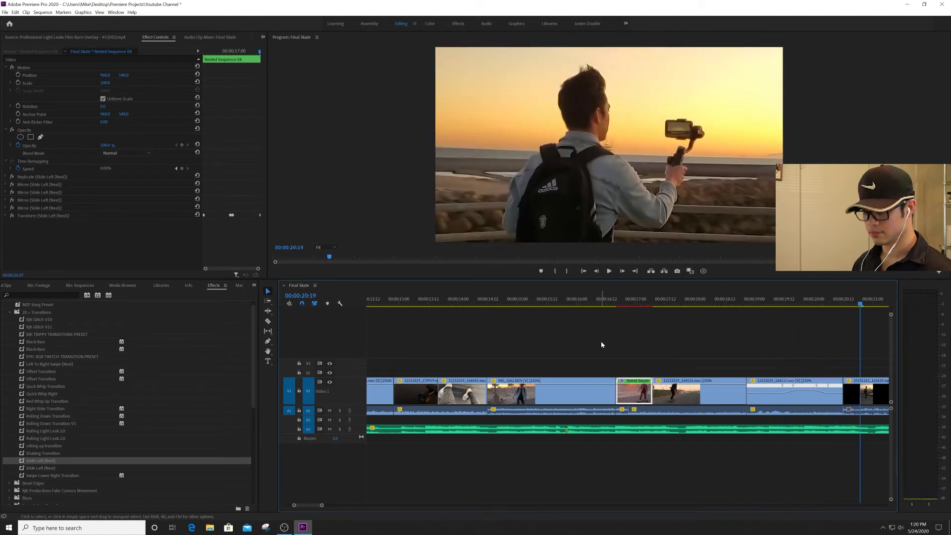
Step: Show the whole montage and play it from 00:00:10:12 through the slide-left transition to the pier shot
key(backslash)
click(524, 304)
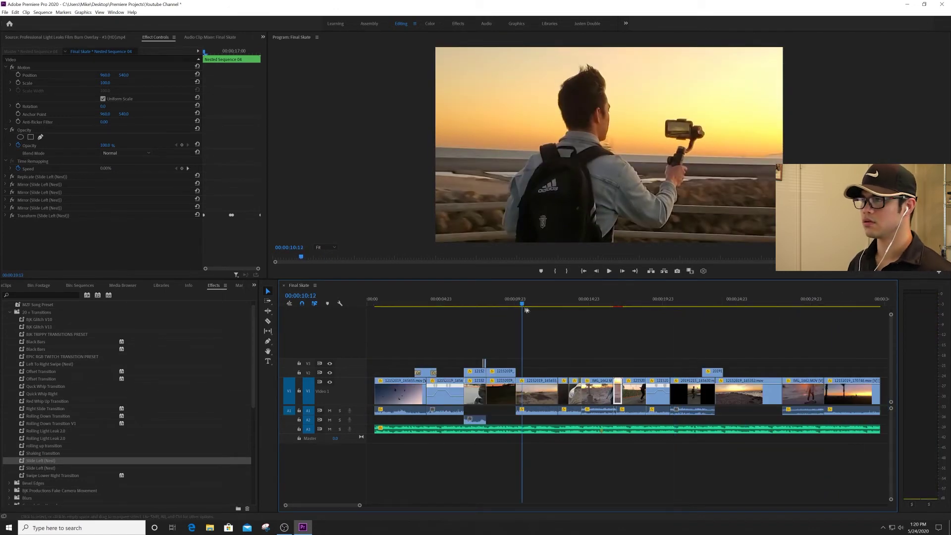
key(space)
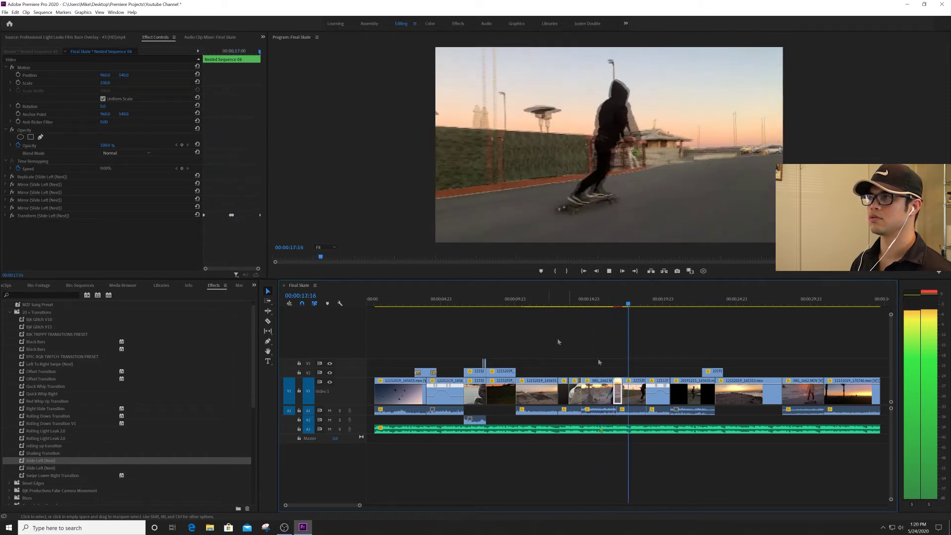
click(579, 336)
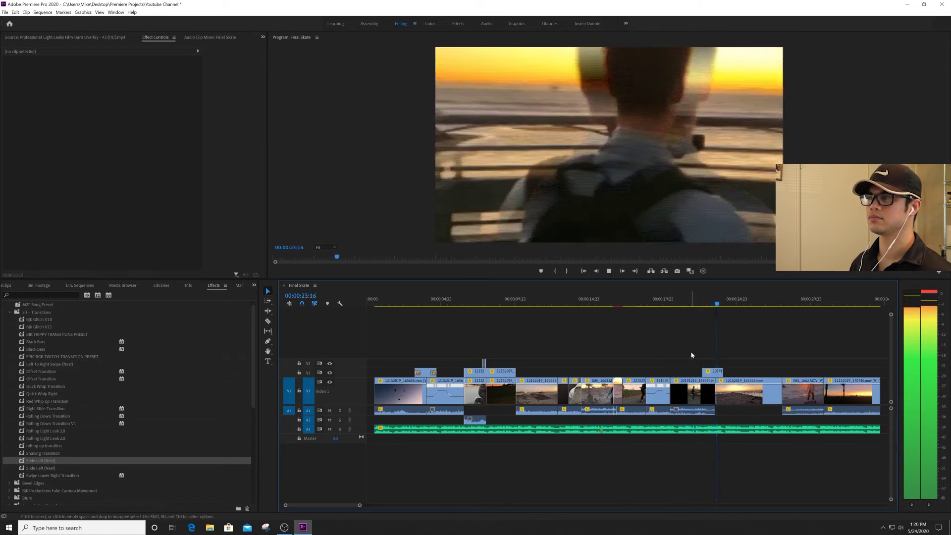
Step: Set the blend mode of the V2 pier clip overlay to Hard Light and play through the overlap
click(694, 302)
key(=)
key(=)
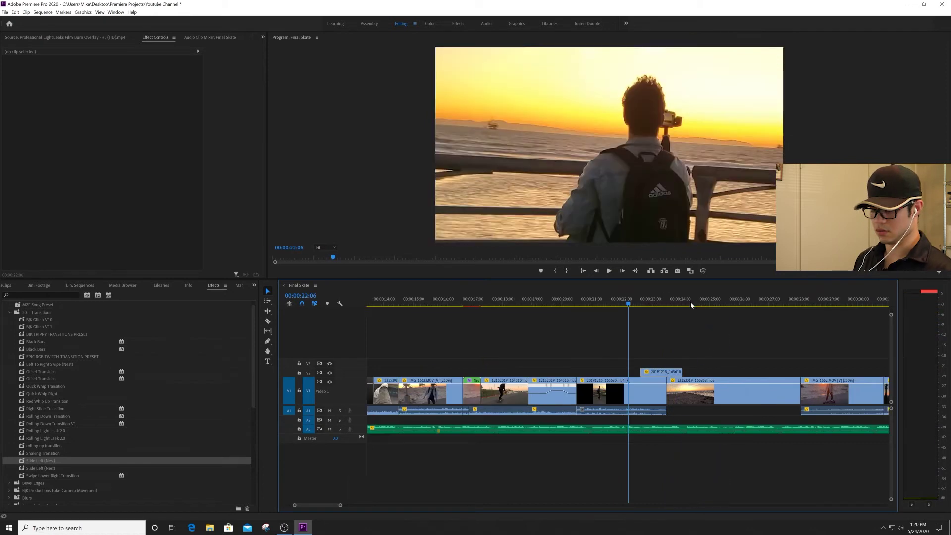
key(space)
key(space)
click(709, 375)
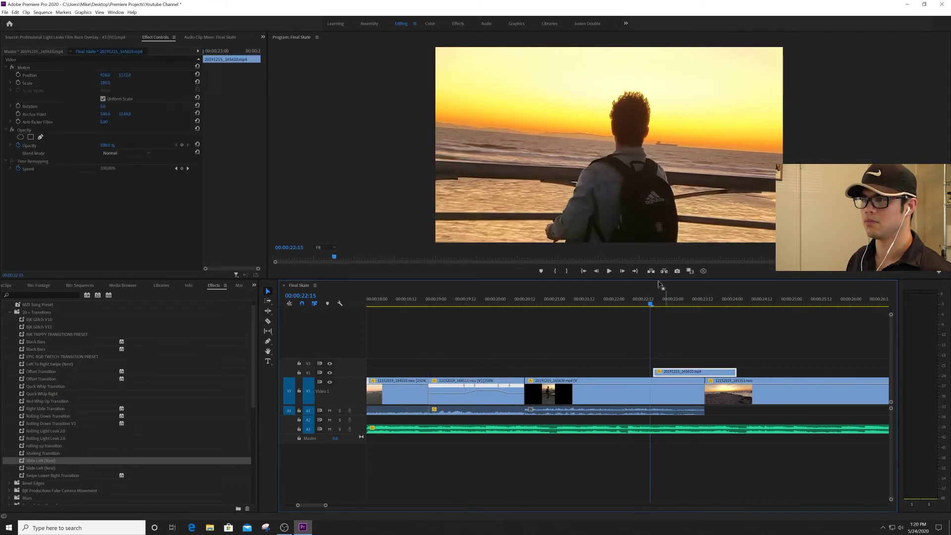
click(670, 303)
click(133, 153)
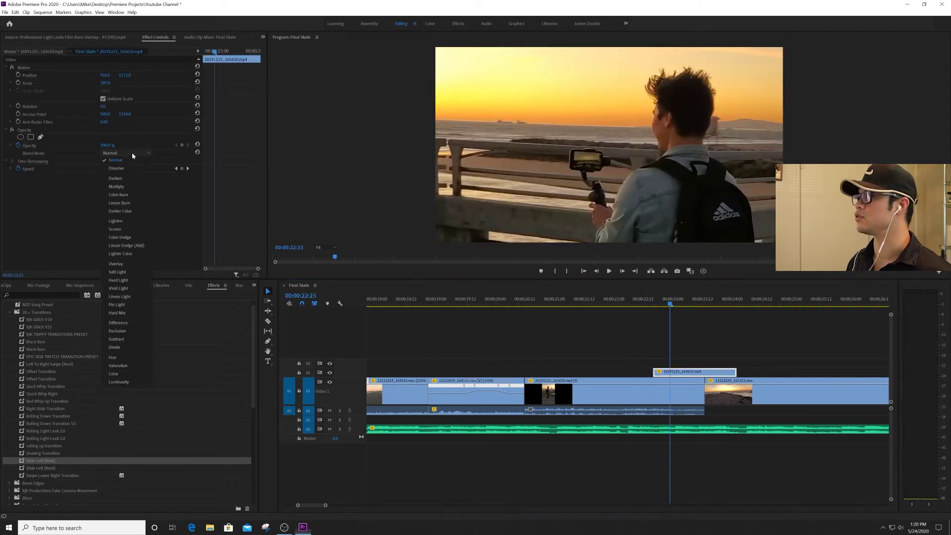
click(135, 281)
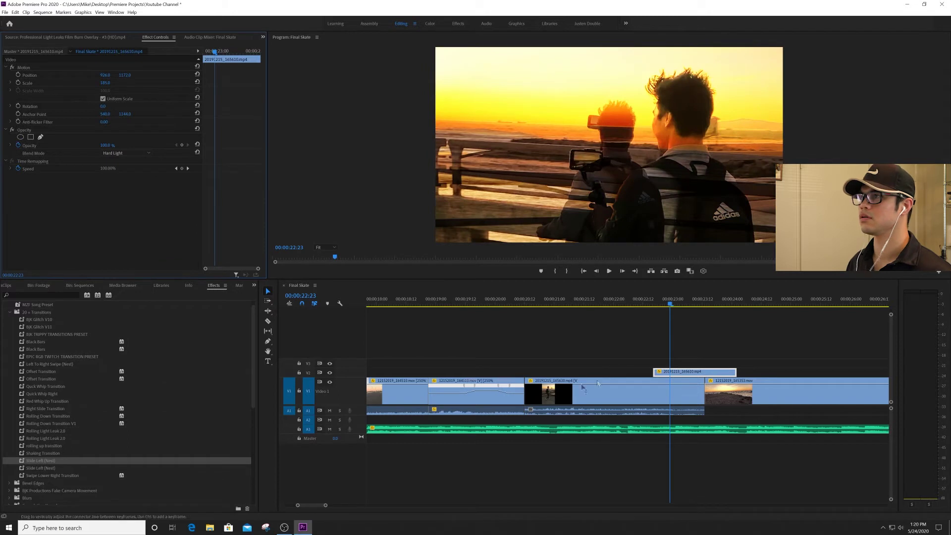
click(644, 304)
key(space)
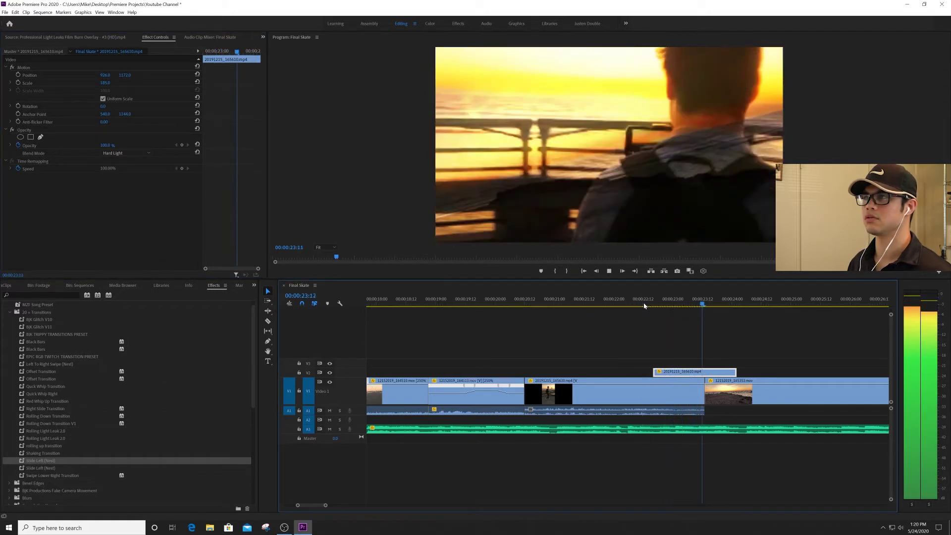
Step: Replay the overlap and extend the start of the V2 pier clip overlay back to 00:00:22:12
key(space)
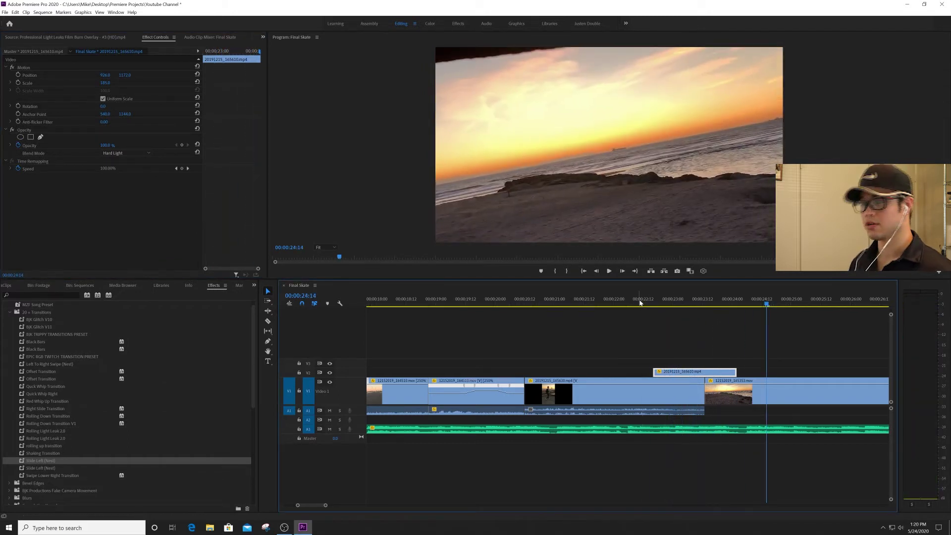
click(640, 303)
key(space)
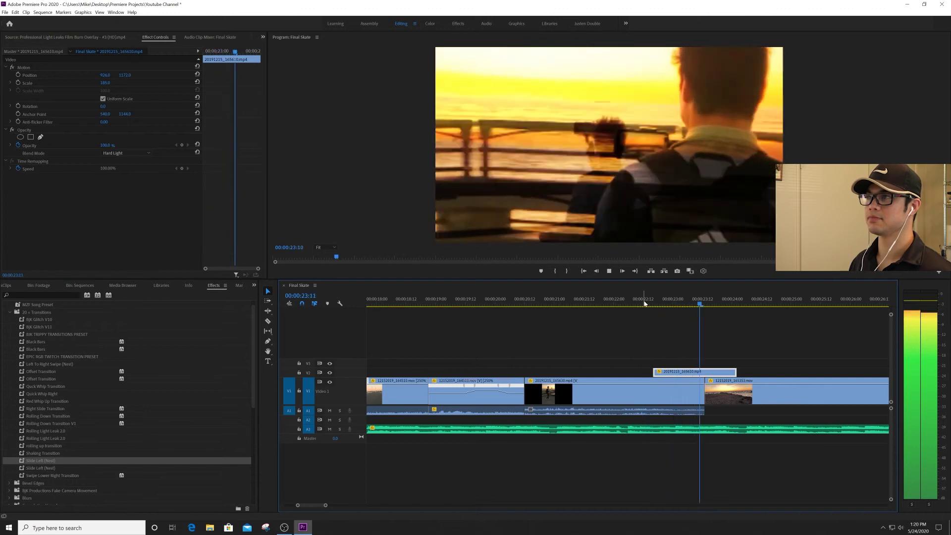
click(644, 304)
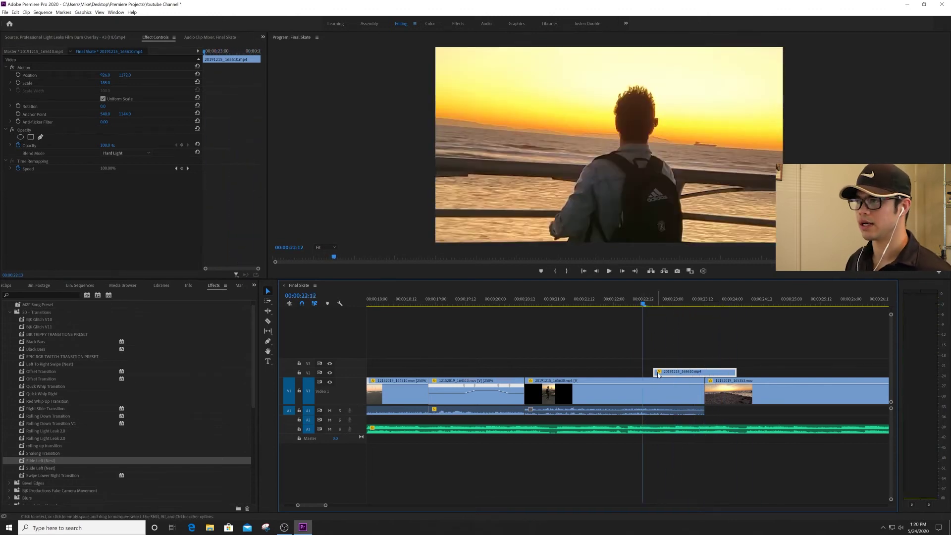
drag(656, 373, 644, 373)
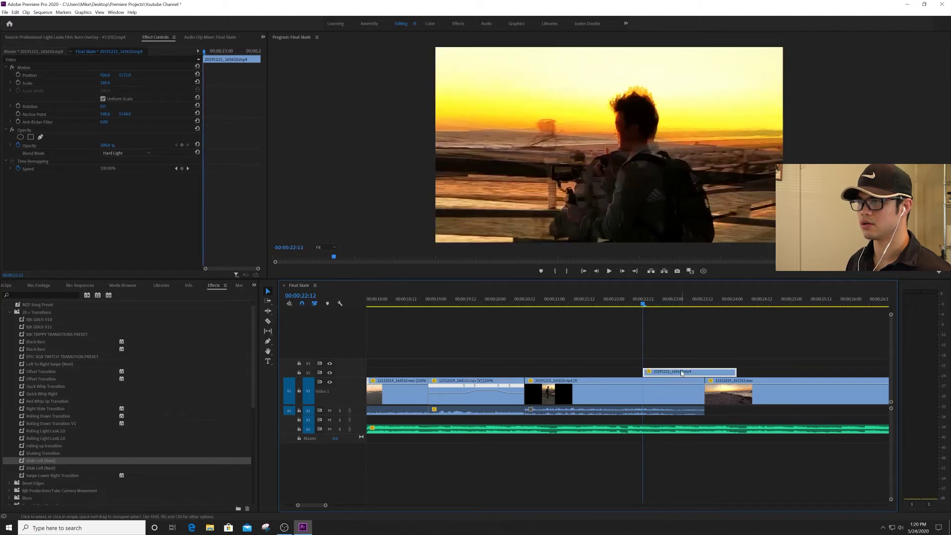
Step: Split a short piece off the start of the V2 pier overlay and apply the BJK TRIPPY TRANSITIONS PRESET to it
click(653, 372)
click(493, 392)
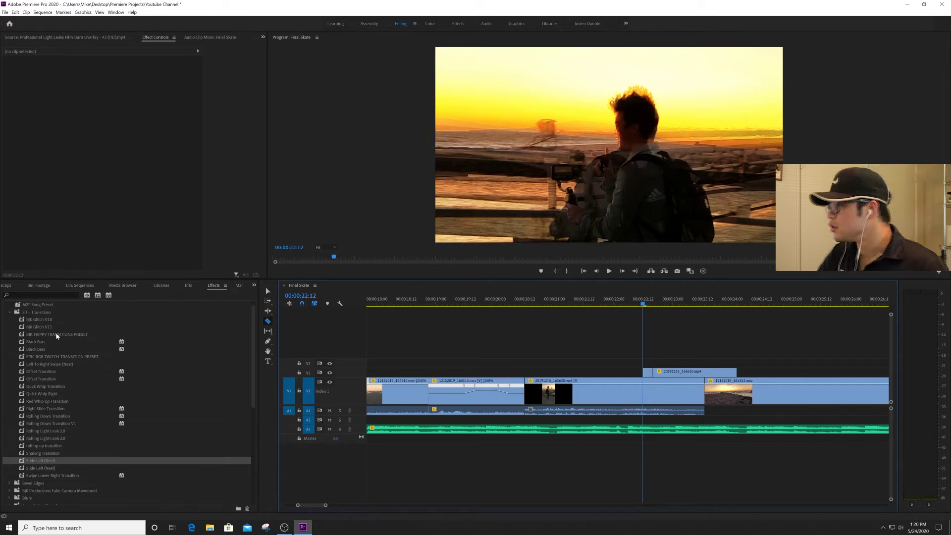
click(56, 335)
drag(701, 344, 648, 372)
Step: Play through the start of the V2 overlay several times to check the trippy transition's look and timing
key(space)
click(632, 298)
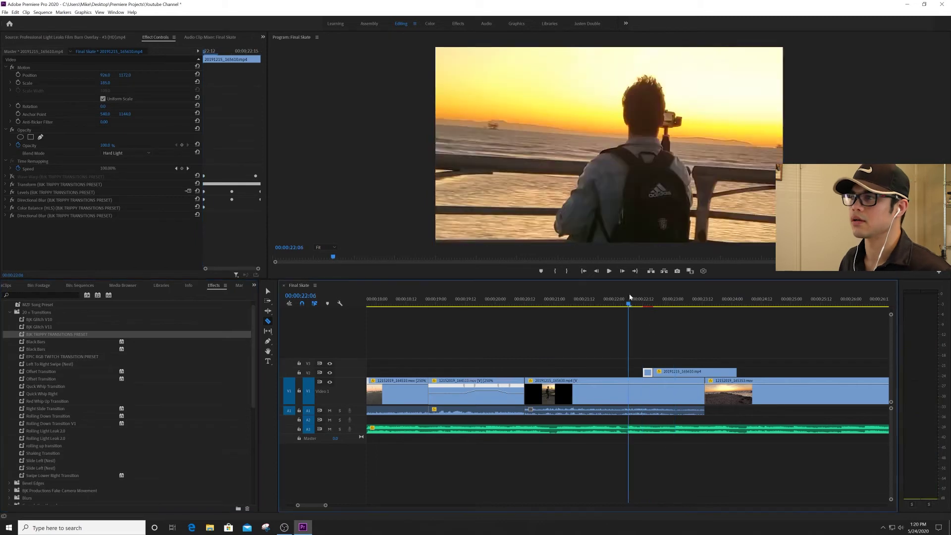
click(633, 297)
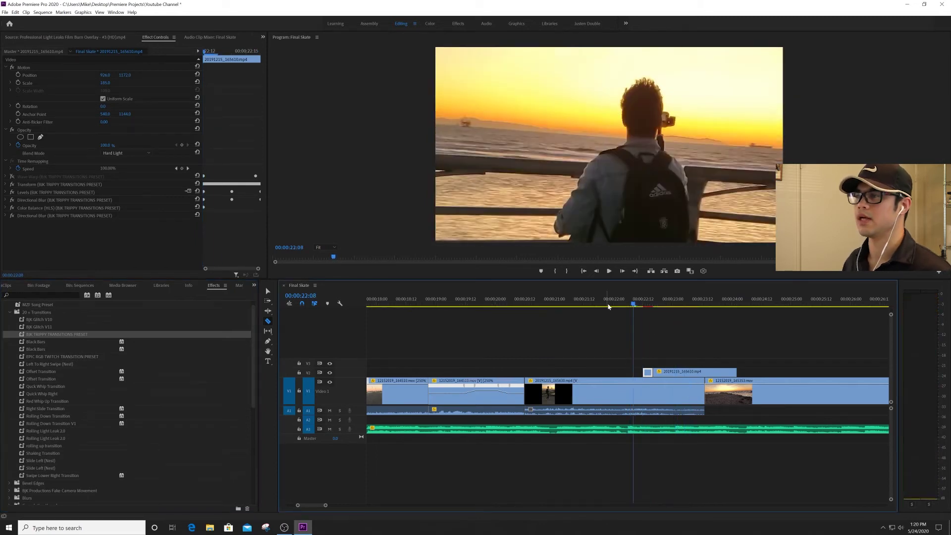
key(space)
click(616, 300)
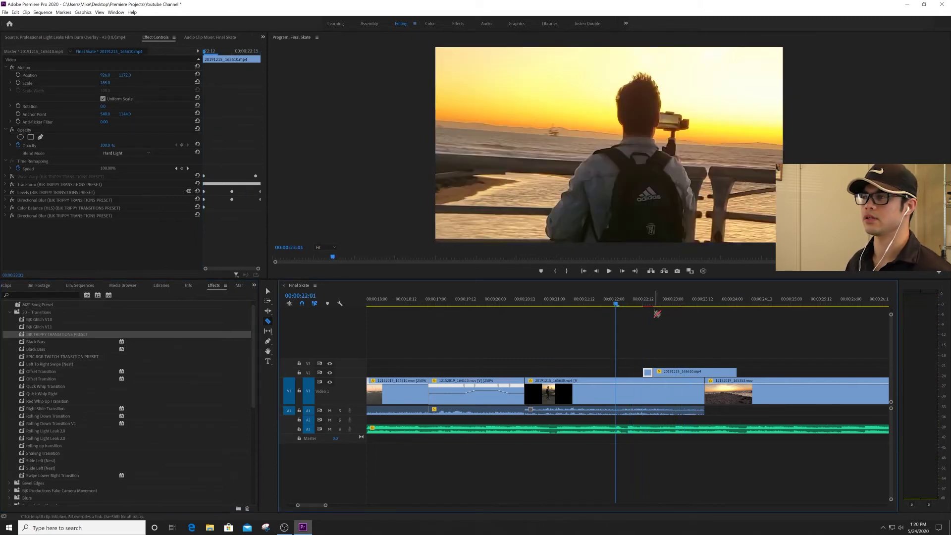
key(space)
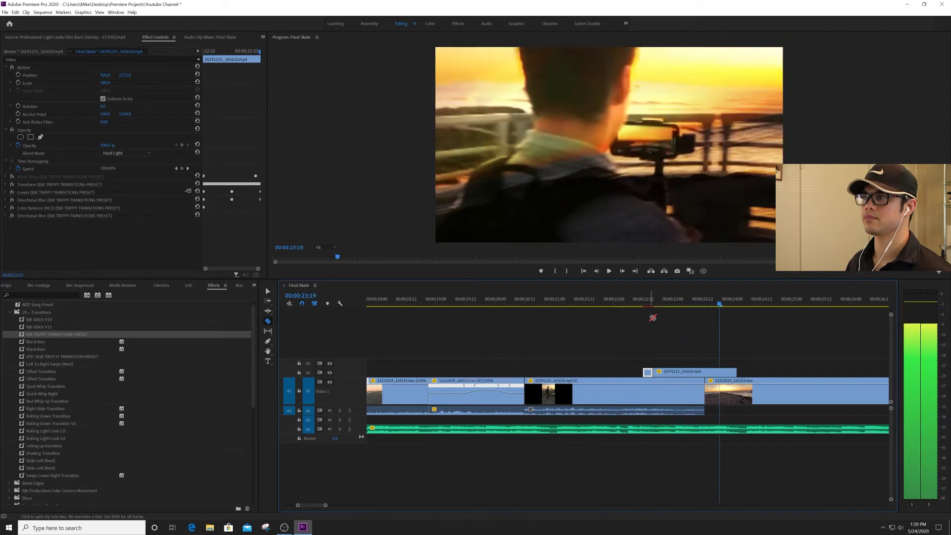
key(space)
click(640, 299)
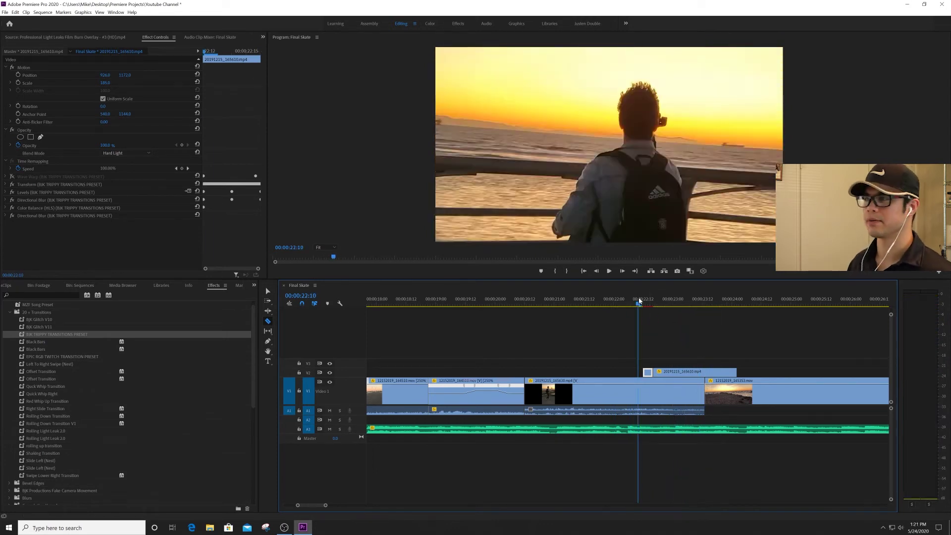
key(space)
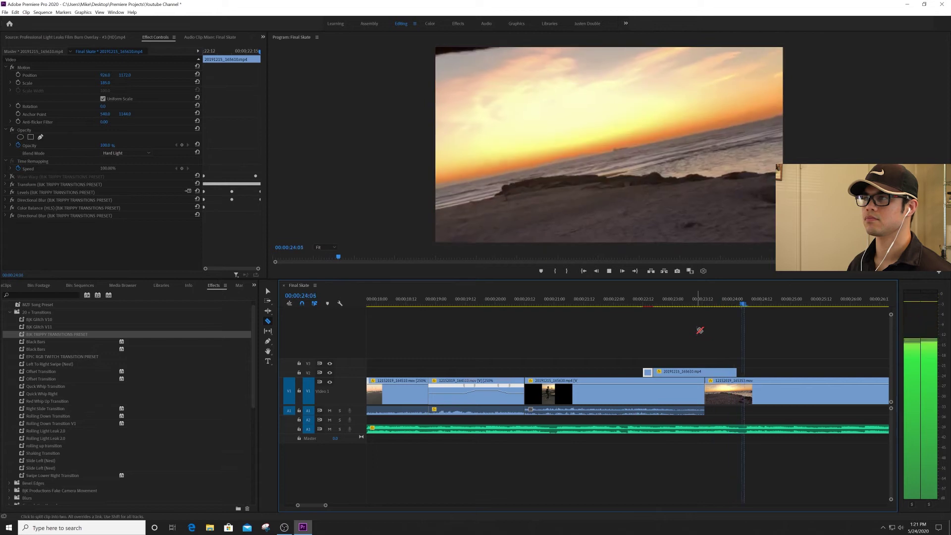
key(space)
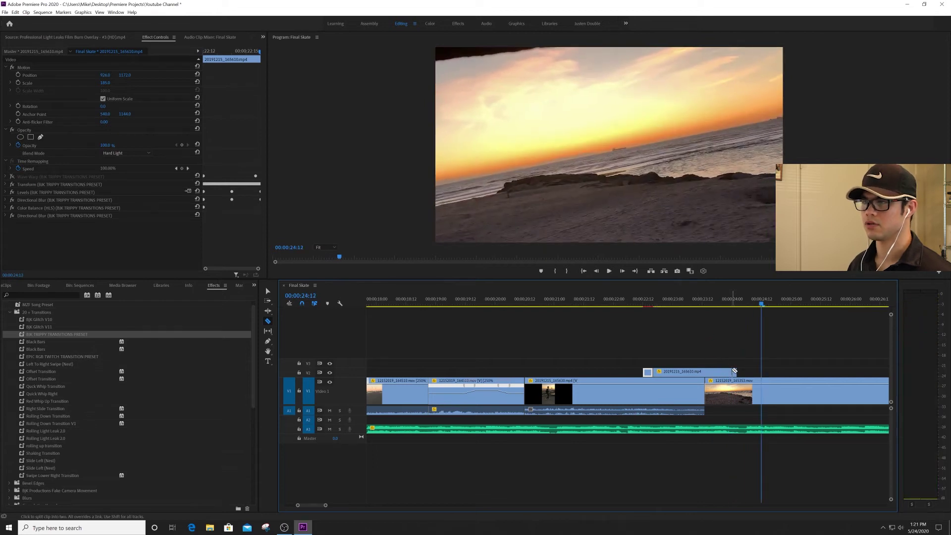
Step: Split a short piece off the end of the V2 pier overlay and apply the BJK TRIPPY TRANSITIONS PRESET to it
click(731, 347)
click(106, 327)
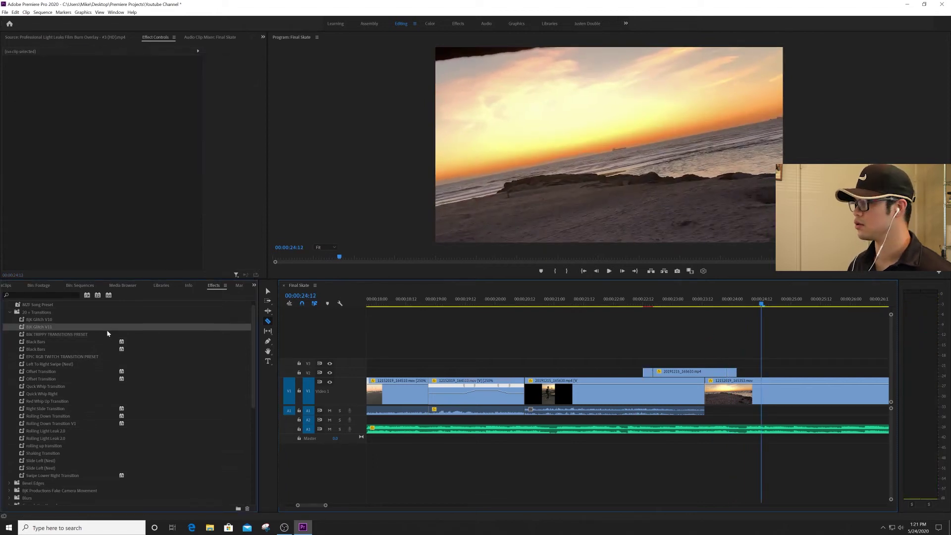
drag(107, 335, 196, 338)
drag(730, 373, 730, 373)
Step: Preview the end of the V2 overlay and play on through the beach shot into the skateboarder clip
click(713, 307)
key(space)
key(space)
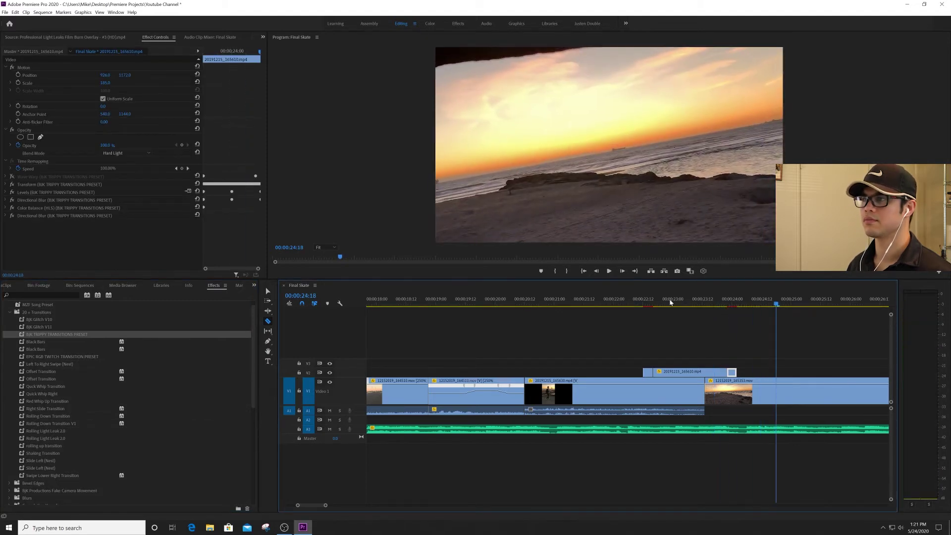
click(711, 303)
key(space)
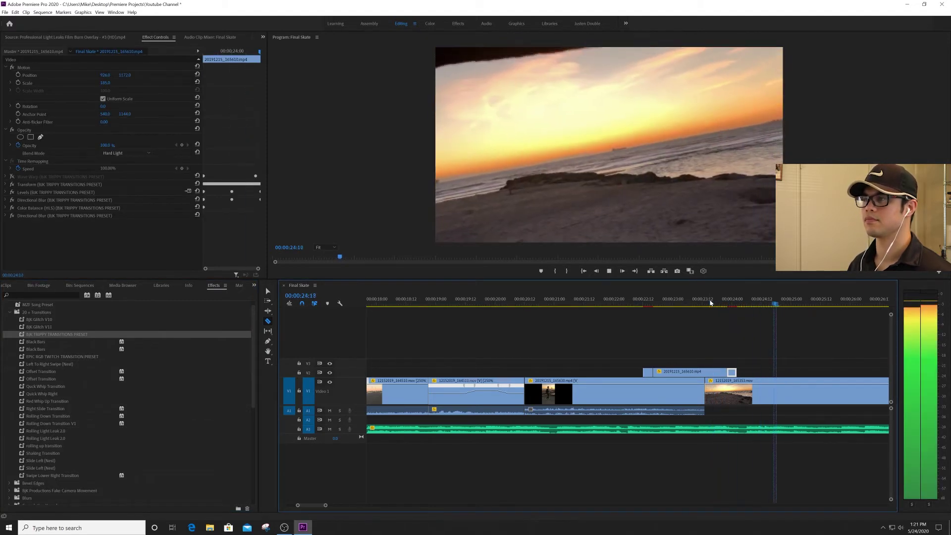
key(backslash)
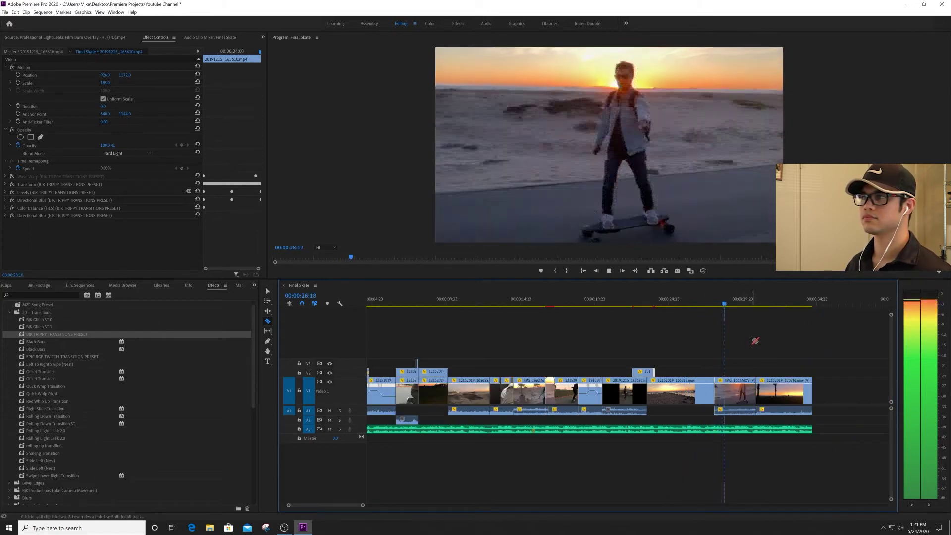
key(space)
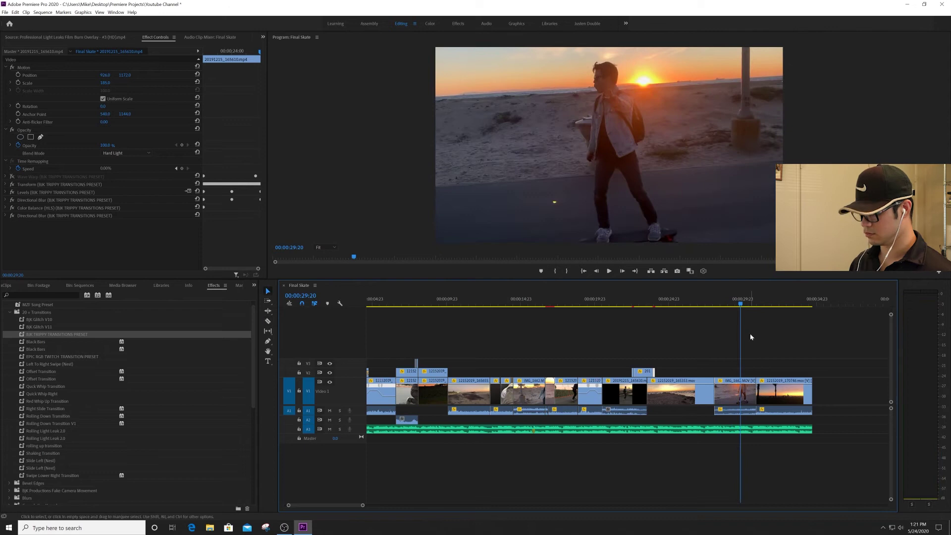
Step: Split the late IMG_1662.MOV skateboarder clip on V1 at 00:00:29:11
key(Left)
key(Left)
key(Left)
key(Left)
key(Left)
key(Left)
key(Left)
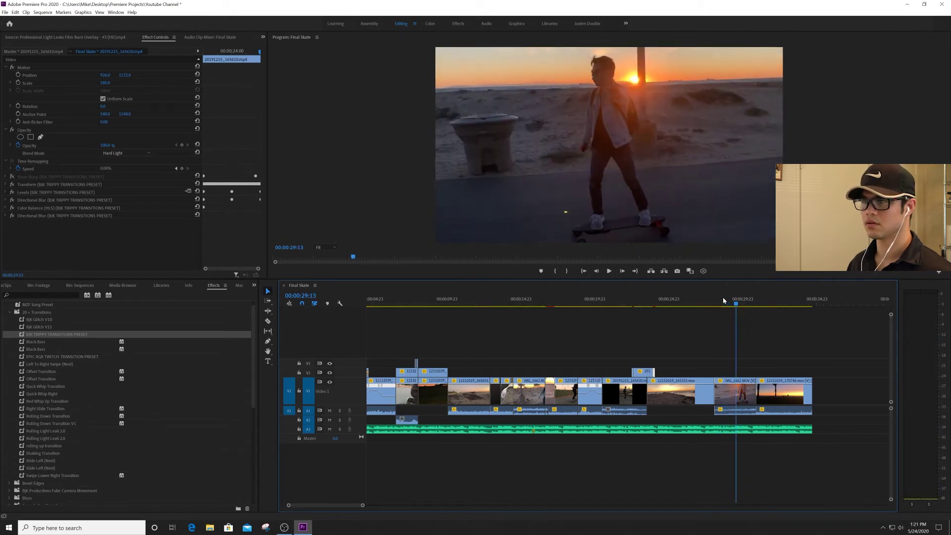
key(Left)
key(Left)
key(c)
click(738, 389)
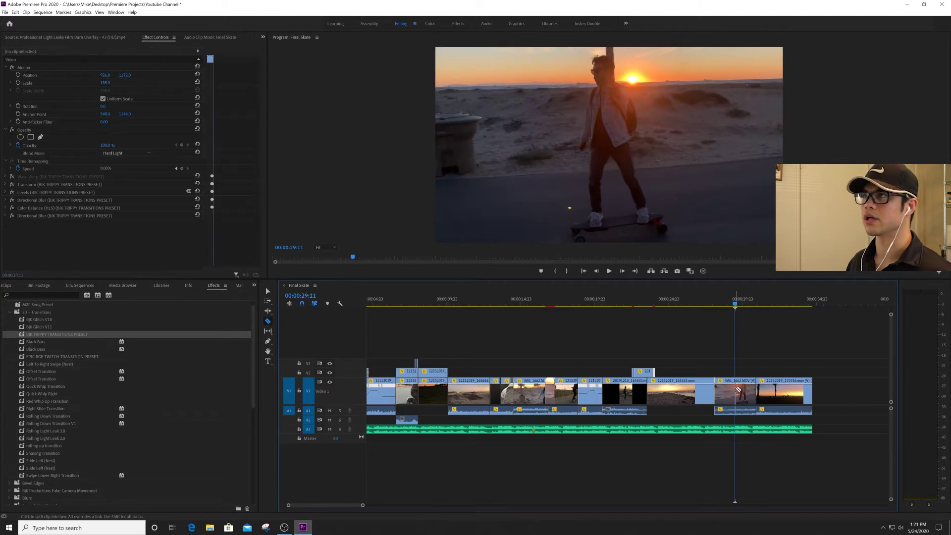
Step: Increase the scale of the second half of the split IMG_1662.MOV clip to punch in on the skateboarder
key(v)
click(747, 395)
click(745, 301)
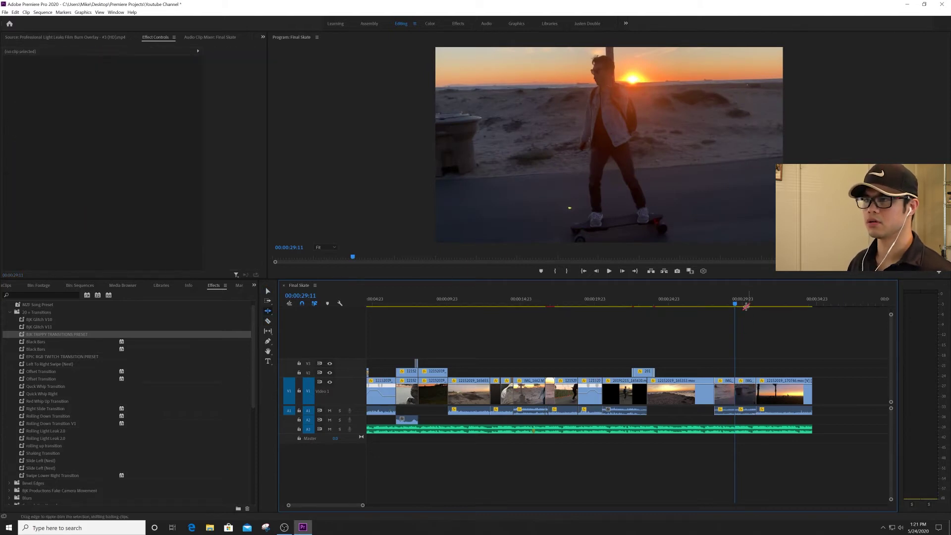
click(749, 396)
mouse_move(104, 83)
mouse_down()
mouse_move(122, 78)
mouse_move(111, 83)
mouse_up()
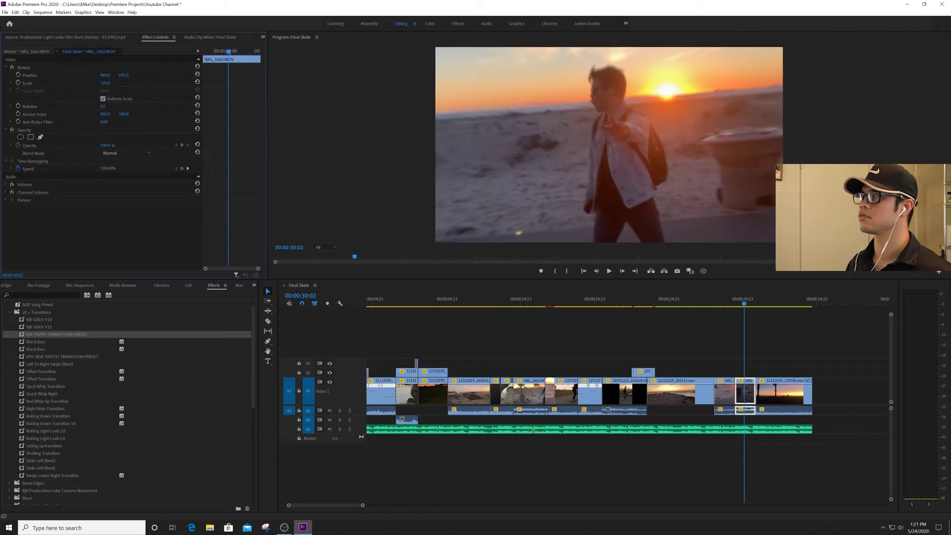
Step: Play across the cut in the skateboarder clip to check the punch-in against the music
key(space)
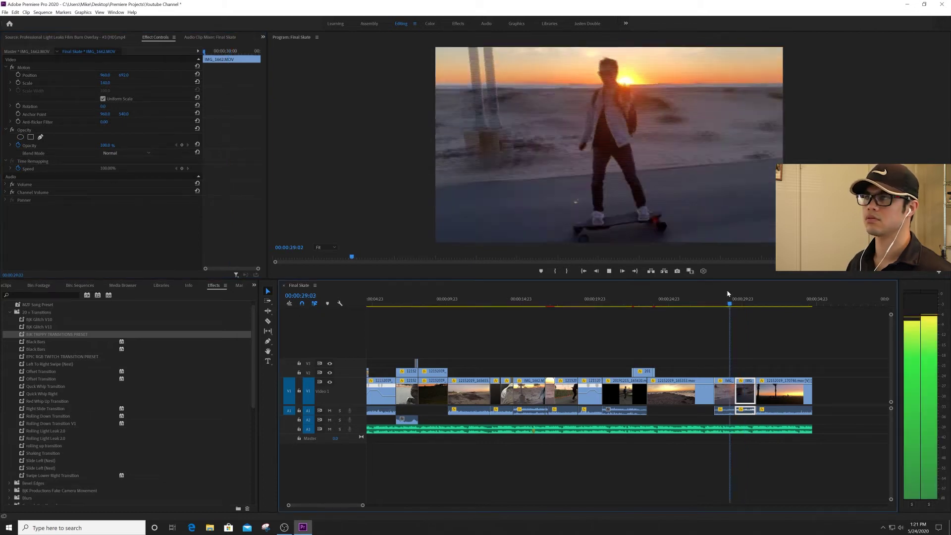
drag(728, 302, 726, 304)
key(space)
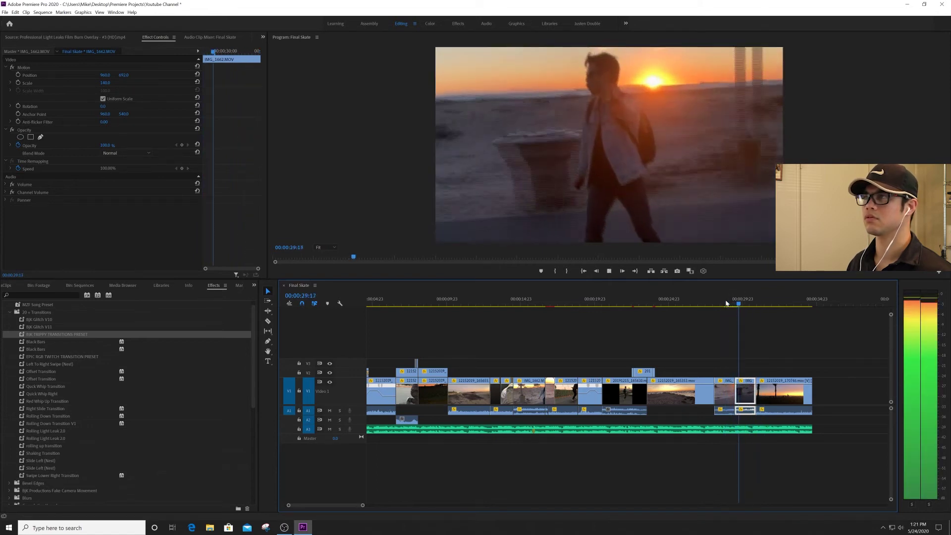
key(space)
Step: Try to duplicate the enlarged half of the skateboarder clip onto V2 above the original
click(749, 366)
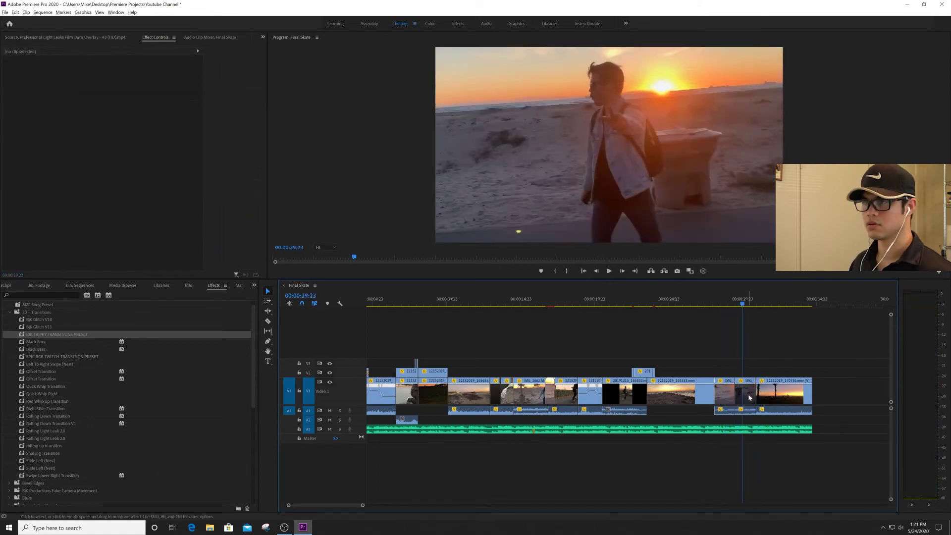
drag(749, 385, 752, 375)
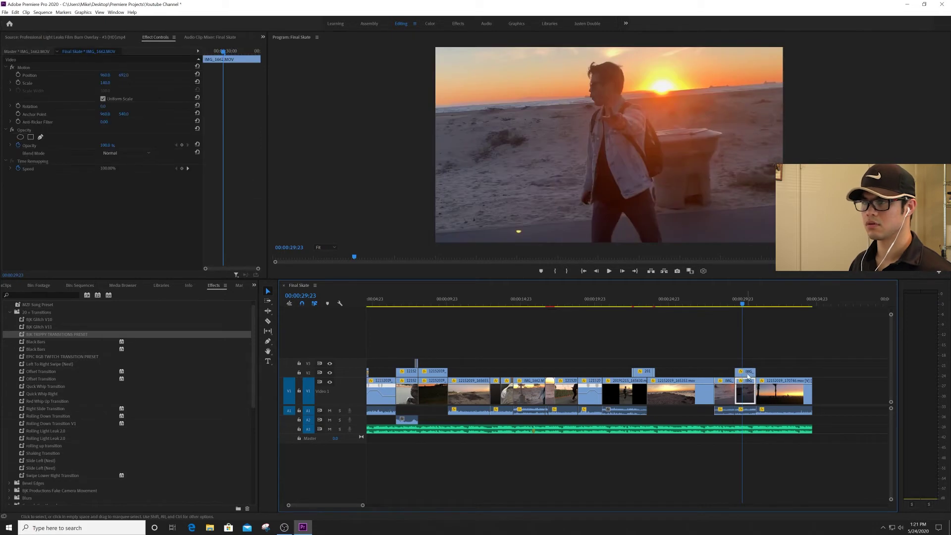
key(ctrl+z)
key(ctrl+z)
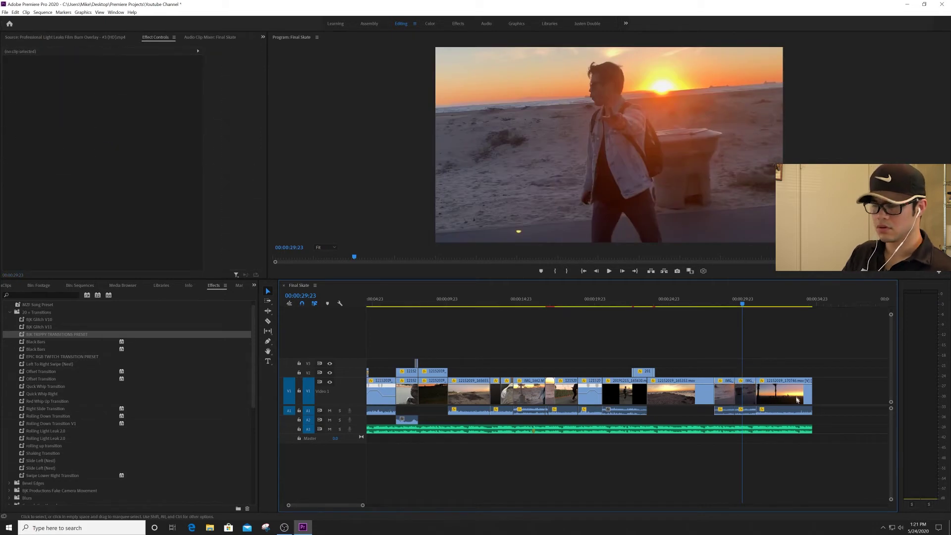
Step: Play the montage from 00:00:27:14 through the skateboarder shots to the palm tree sunset clip
click(708, 303)
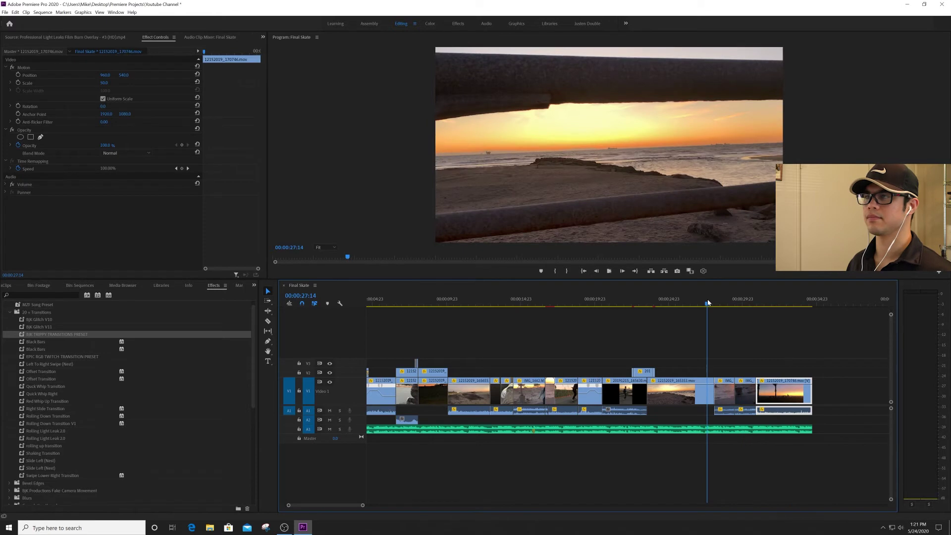
key(space)
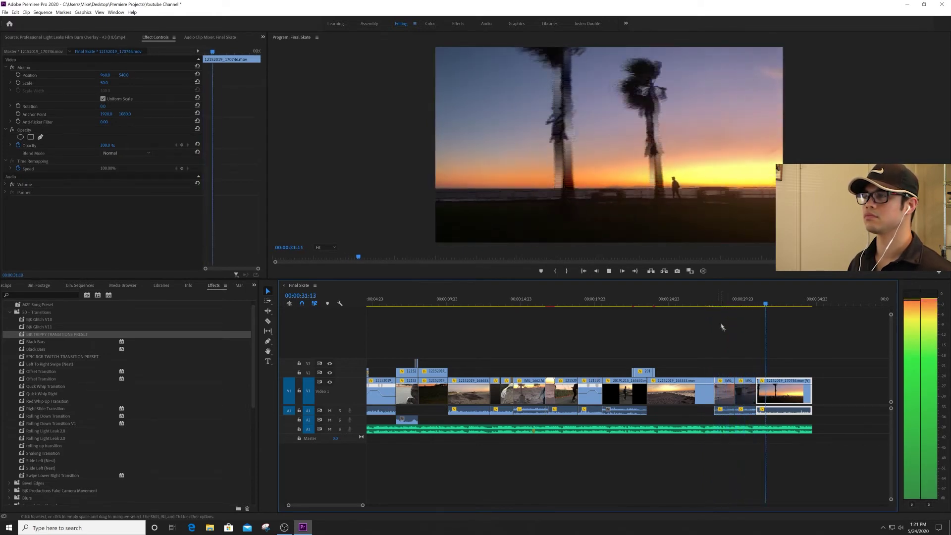
key(space)
Step: Play the montage from near its beginning through the palm tree overlay to the pier shot
key(minus)
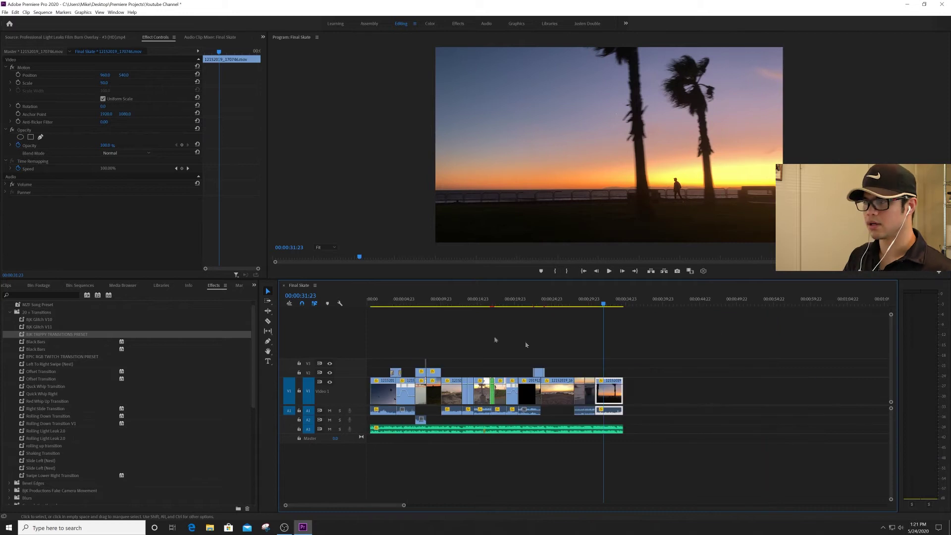
click(373, 302)
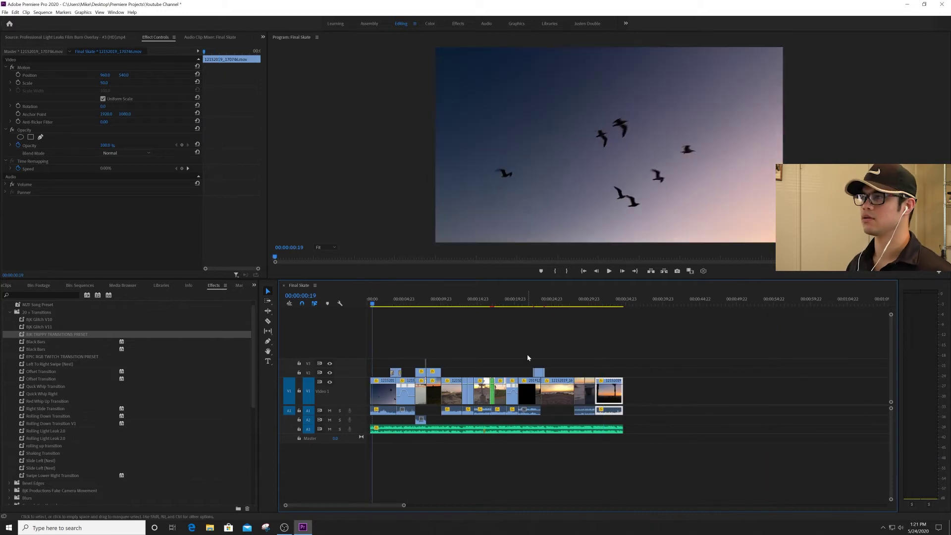
key(space)
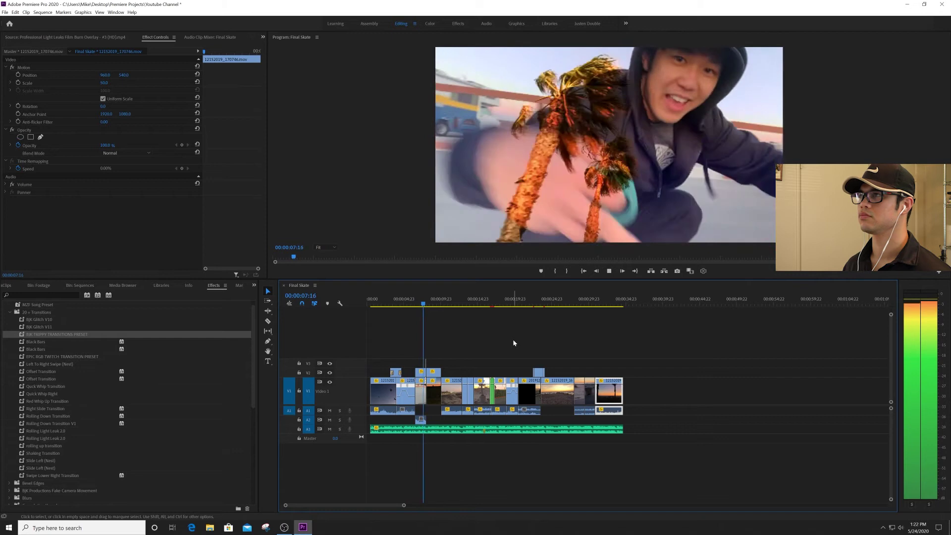
key(space)
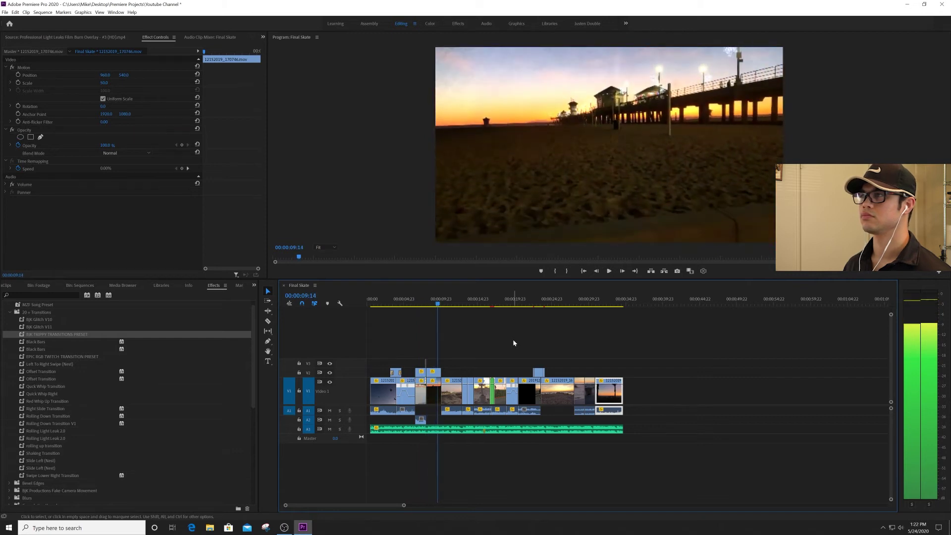
Step: Preview the spare ocean sunset clip with the railing, parked beyond the montage around 00:03:17
key(backslash)
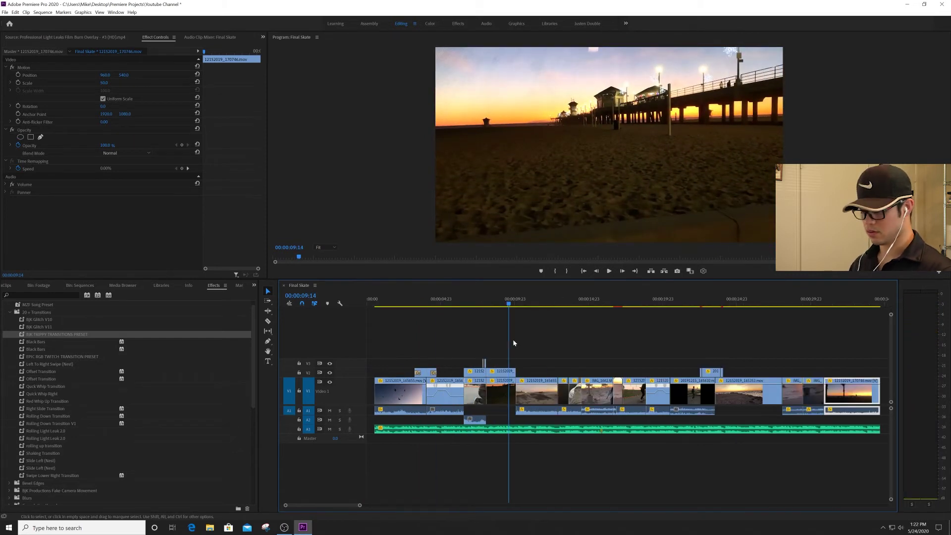
key(backslash)
key(backslash)
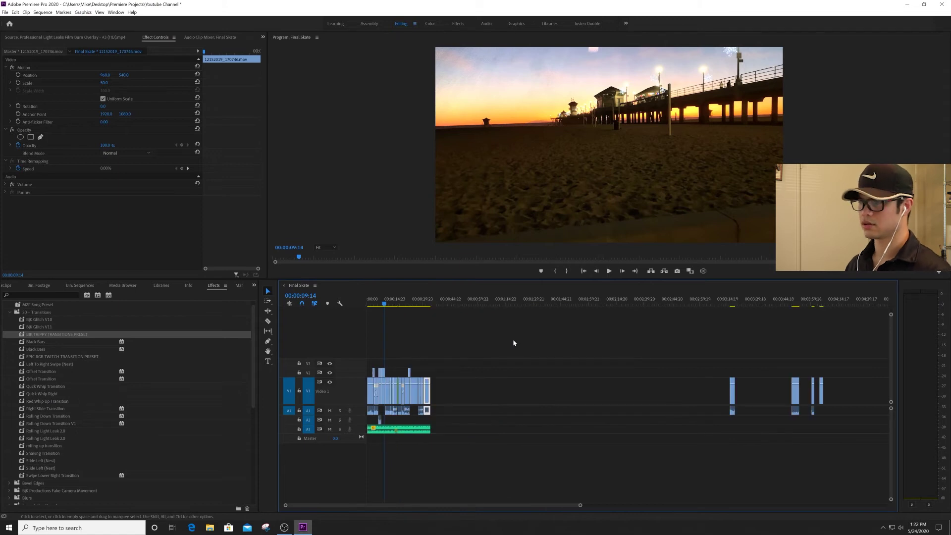
click(732, 304)
key(space)
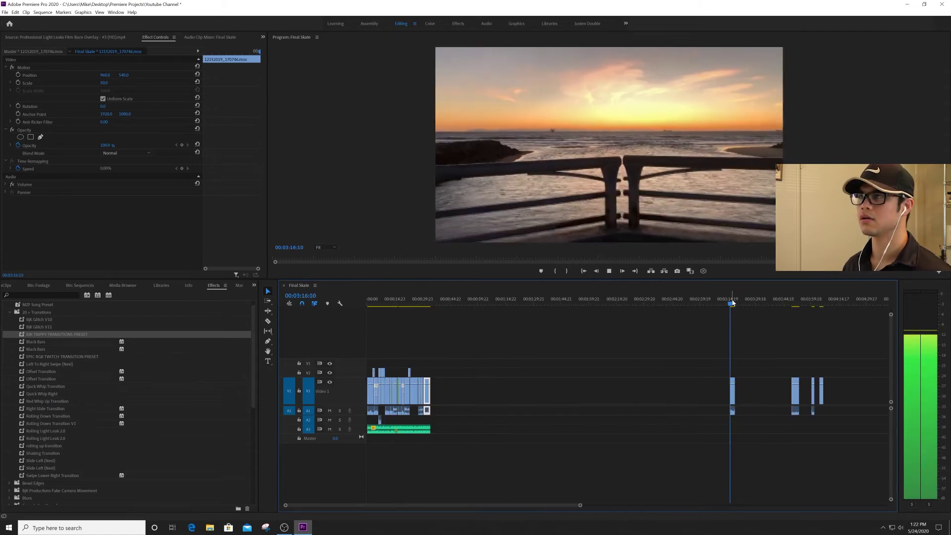
key(space)
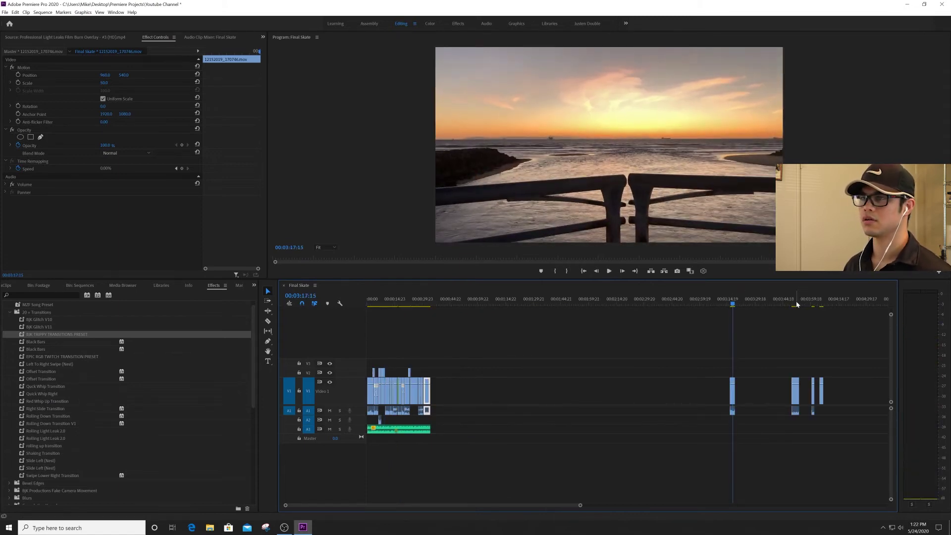
click(796, 303)
click(735, 303)
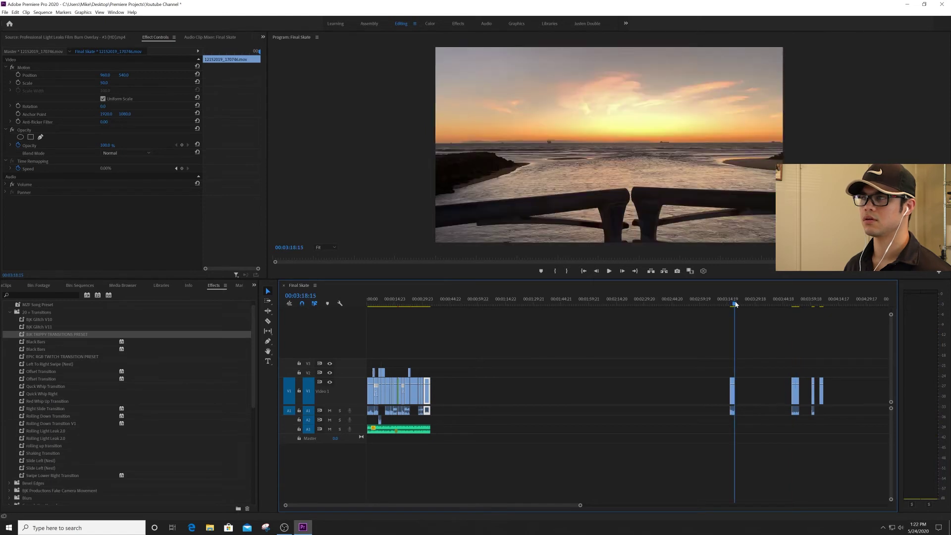
key(space)
Step: Move the spare railing sunset clip closer to the montage, at about 00:01:24, and remove its audio
drag(733, 400, 531, 390)
click(534, 390)
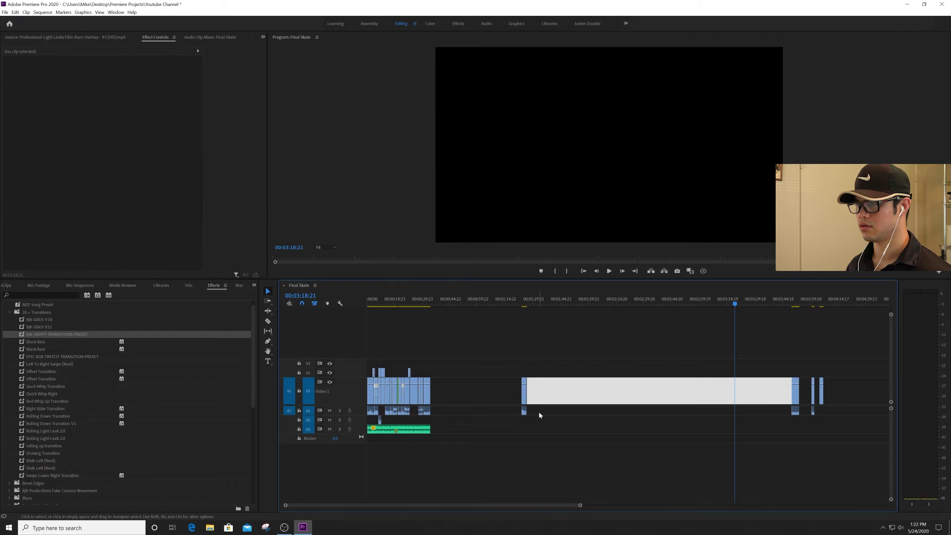
click(539, 412)
click(530, 396)
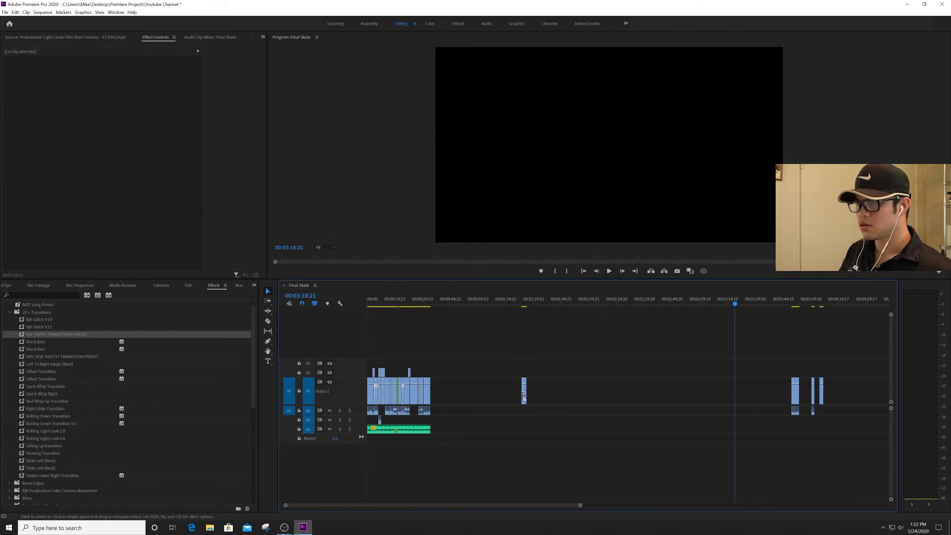
Step: Place the railing sunset clip on V2, starting at the cut to the second skateboarder clip
click(524, 397)
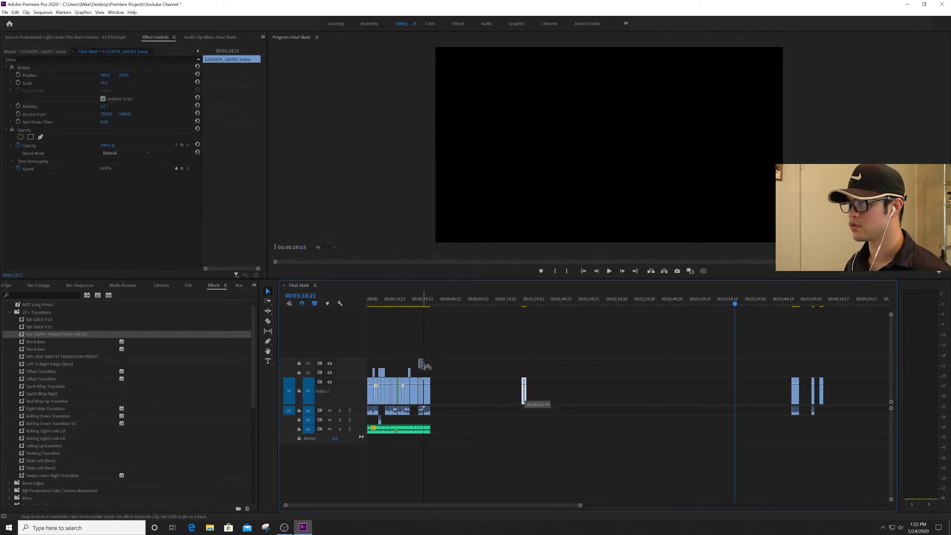
drag(426, 372, 425, 373)
click(424, 300)
key(=)
key(=)
key(=)
key(=)
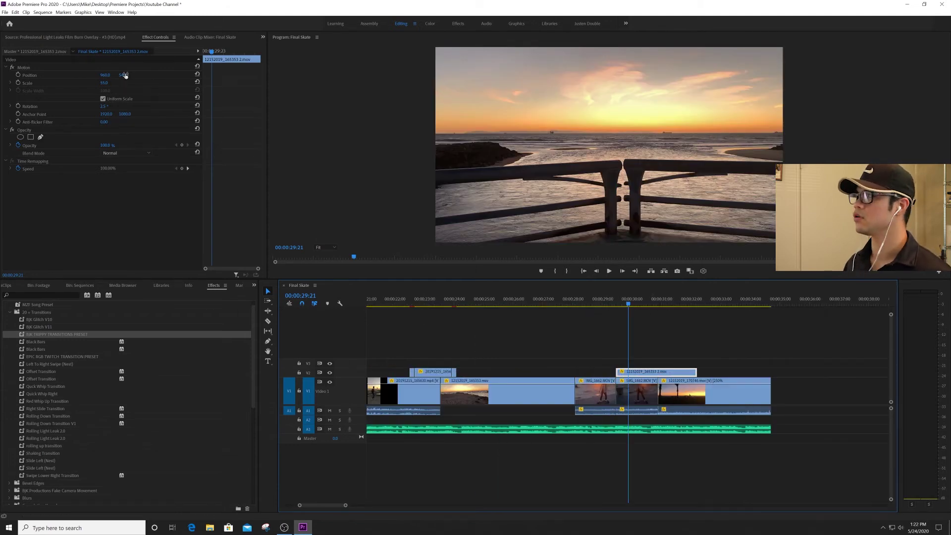
Step: Try the Subtract and Difference blend modes on the railing sunset overlay and play the Difference version
click(118, 153)
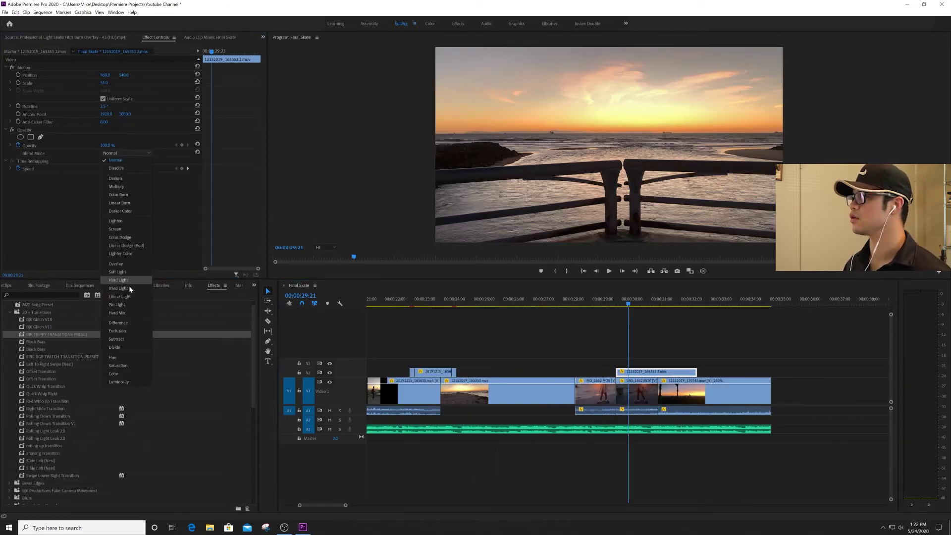
click(126, 341)
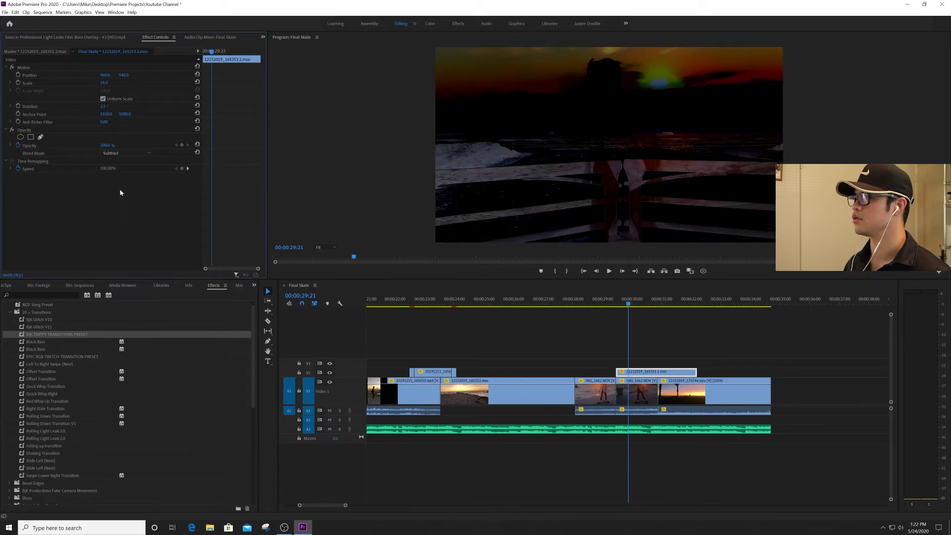
click(130, 154)
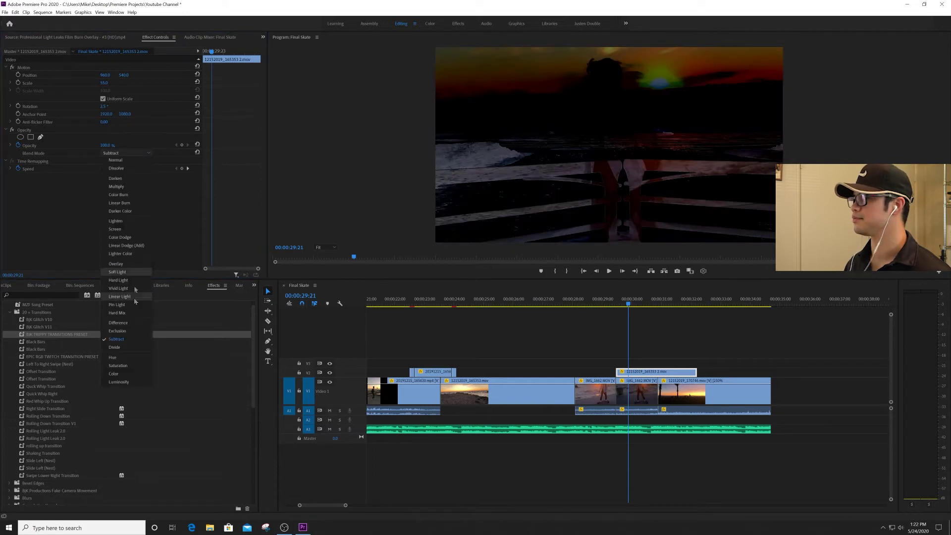
click(130, 326)
click(617, 304)
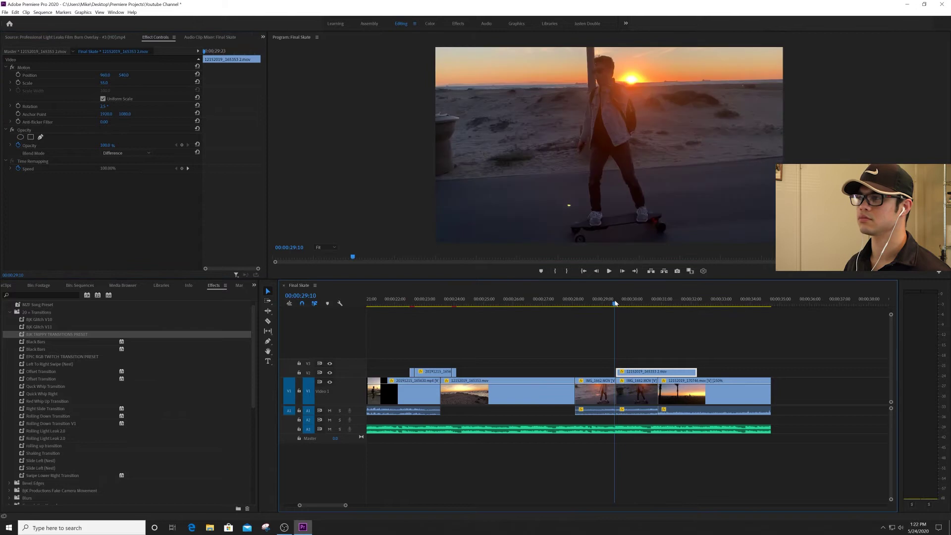
key(space)
key(space)
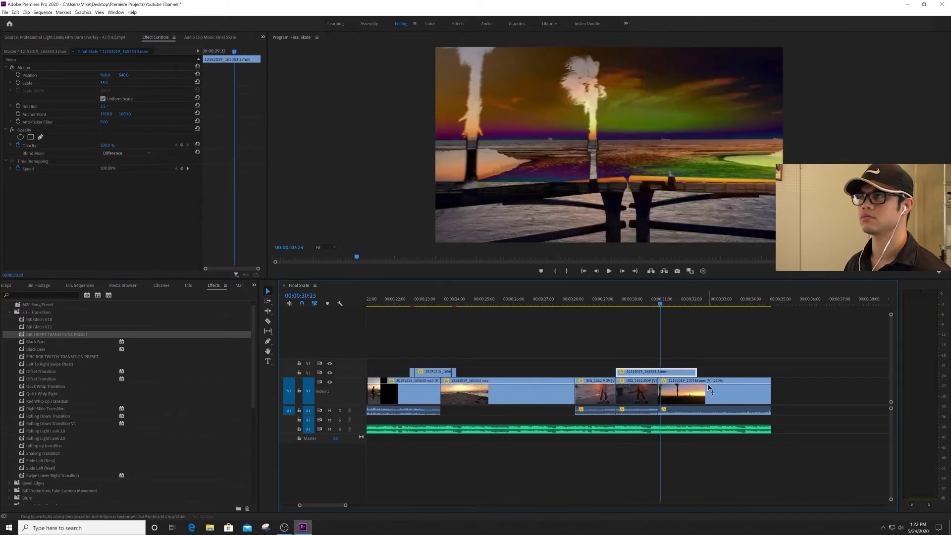
Step: Trim the overlay's end to match the end of the second skateboarder clip, and play the section
drag(696, 370, 658, 373)
click(603, 305)
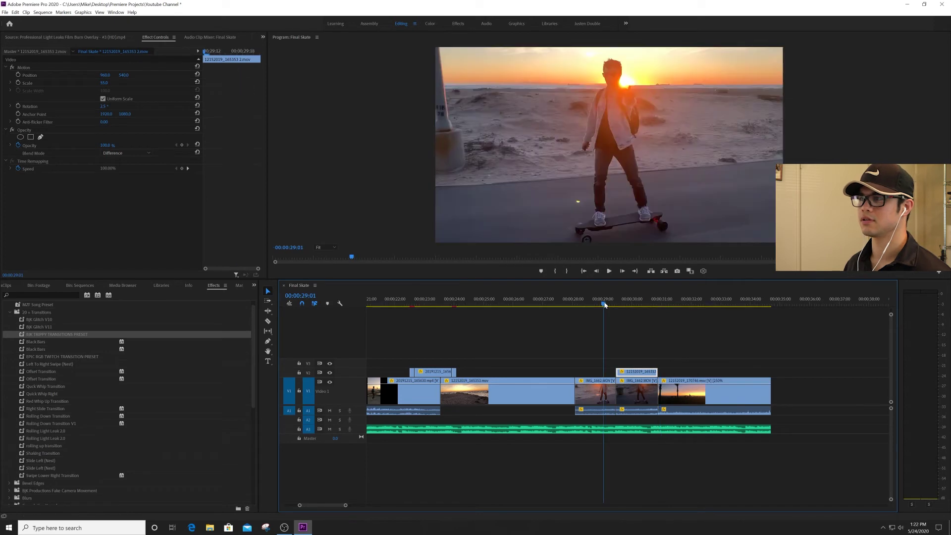
key(space)
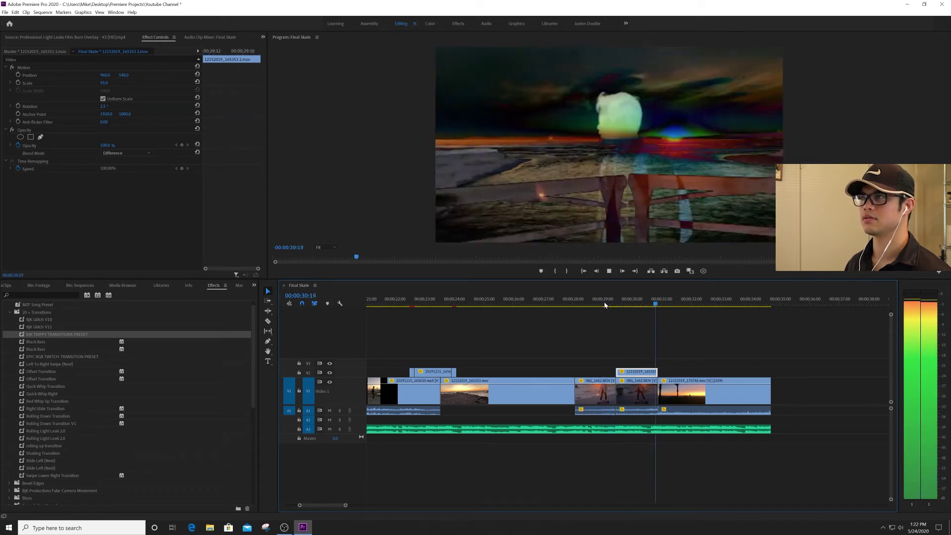
key(space)
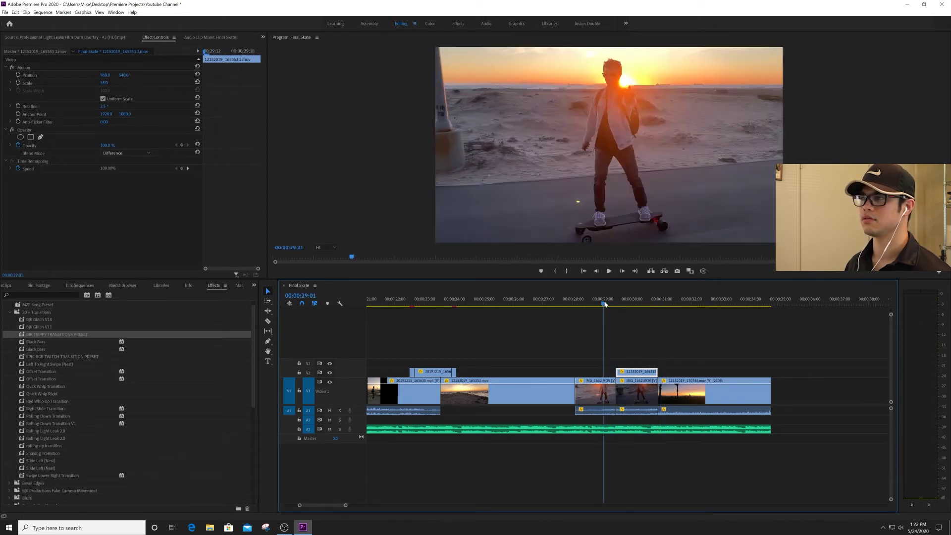
Step: Try the Hard Mix and Linear Light blend modes on the trimmed overlay and play the Linear Light version
click(116, 154)
click(135, 313)
click(627, 306)
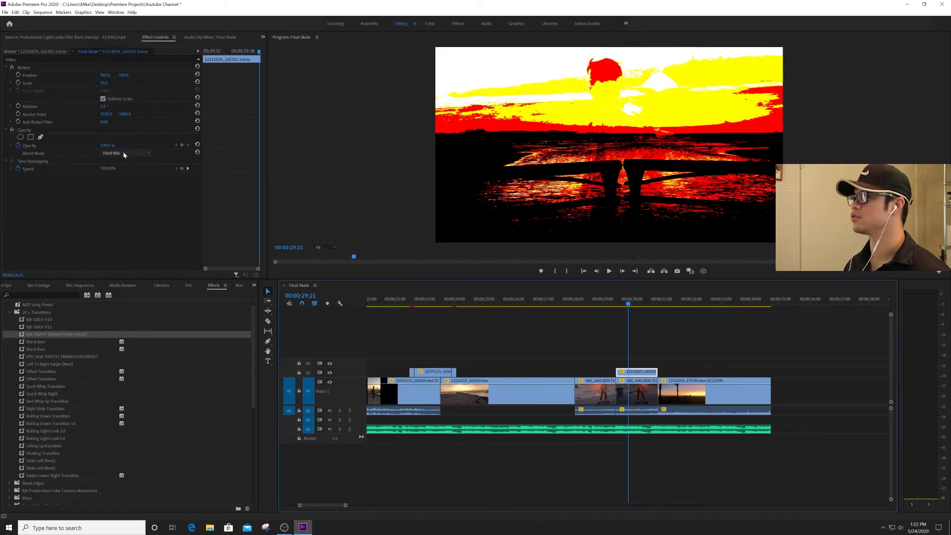
click(122, 152)
click(141, 251)
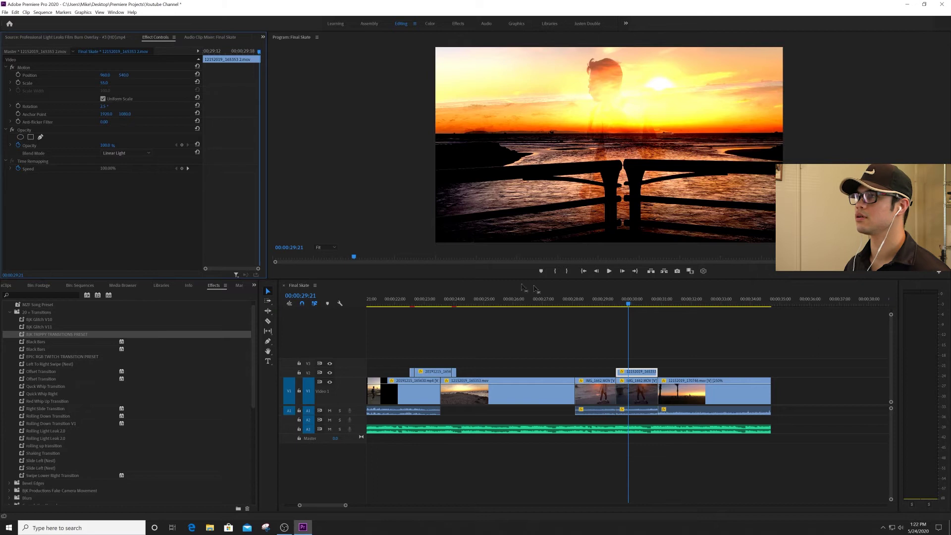
click(610, 303)
key(space)
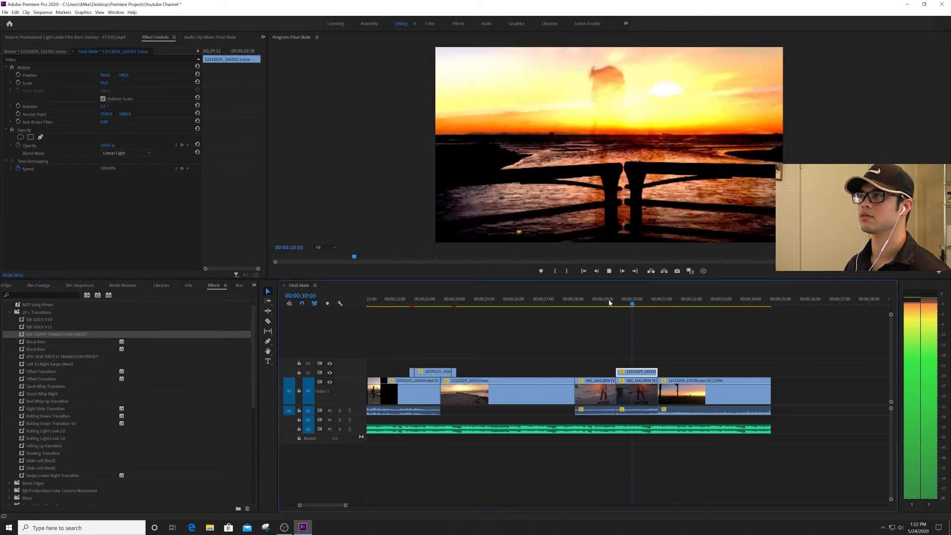
click(628, 303)
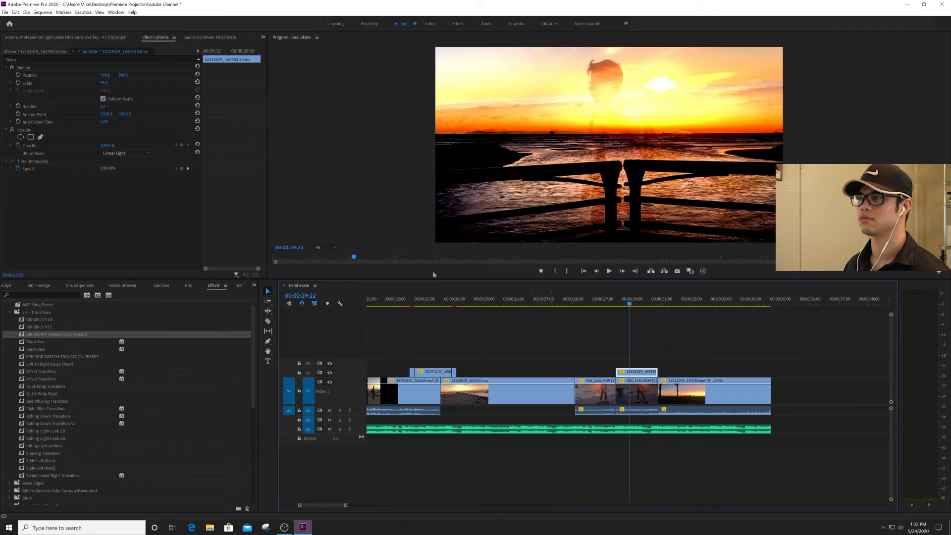
Step: Compare the Hard Light, Soft Light, Linear Light and Vivid Light blend modes on the sunset overlay
click(118, 154)
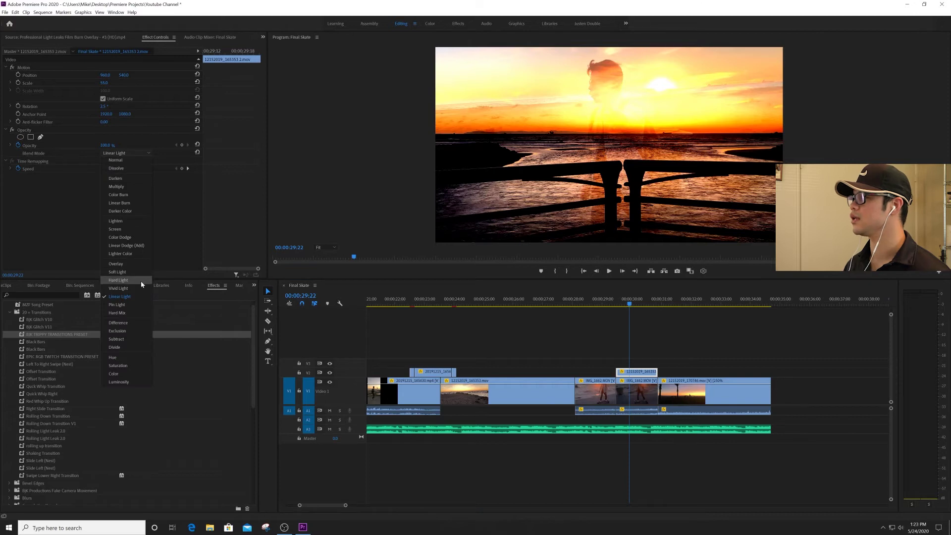
click(141, 281)
click(144, 153)
click(138, 272)
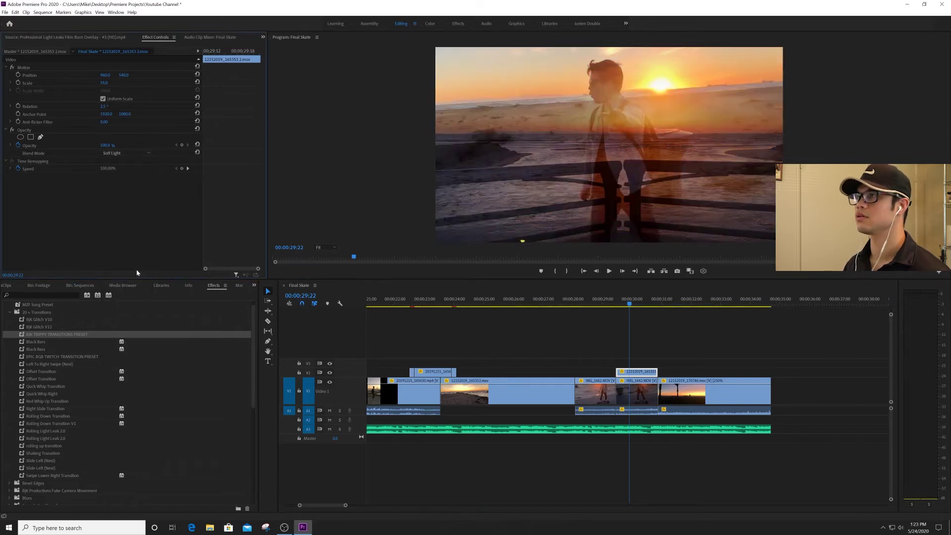
click(139, 155)
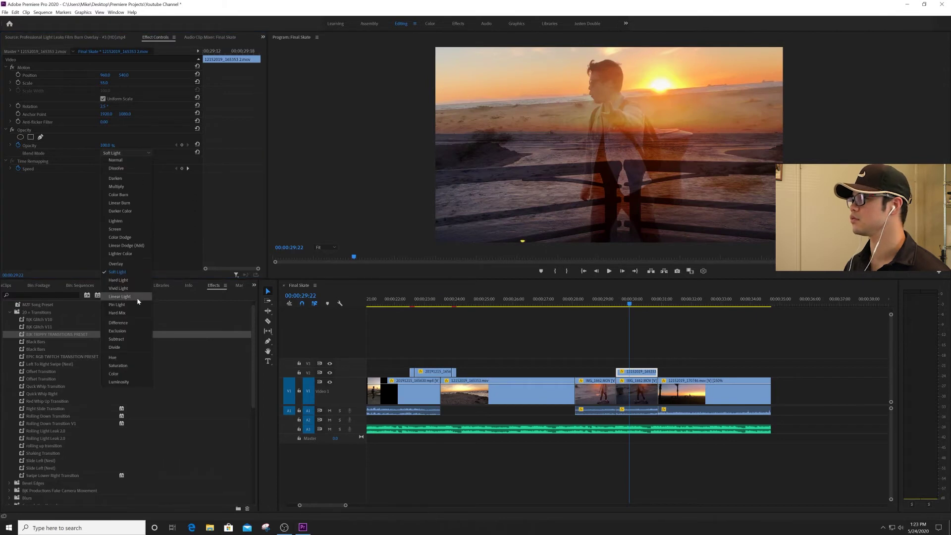
click(136, 298)
click(146, 157)
click(137, 291)
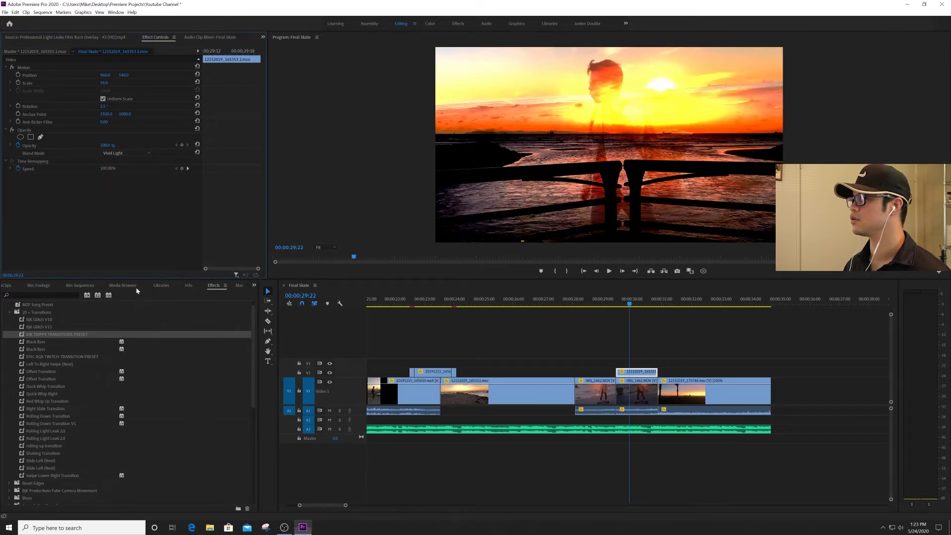
Step: Try Color Dodge, Color Burn and Vivid Light on the sunset overlay, playing the Color Burn version
click(145, 153)
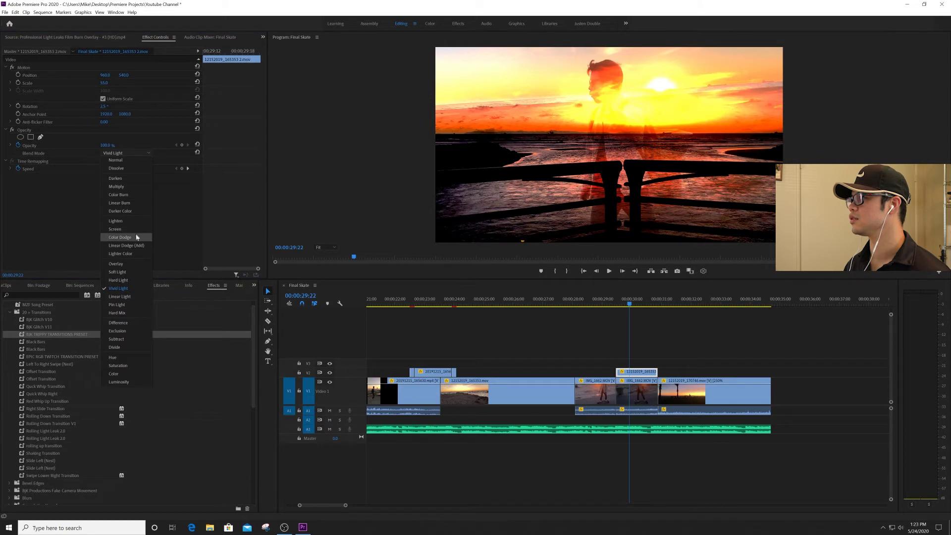
click(138, 234)
click(137, 152)
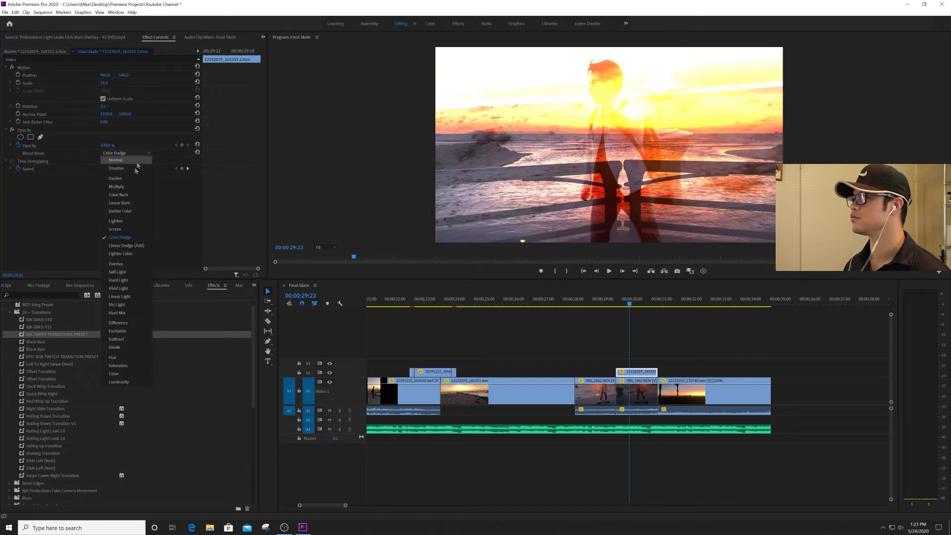
click(130, 195)
key(space)
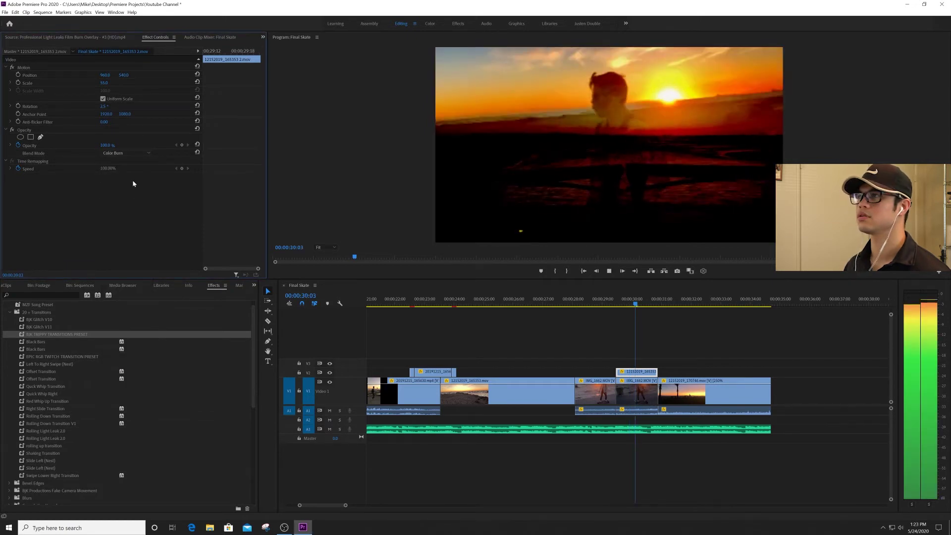
click(130, 154)
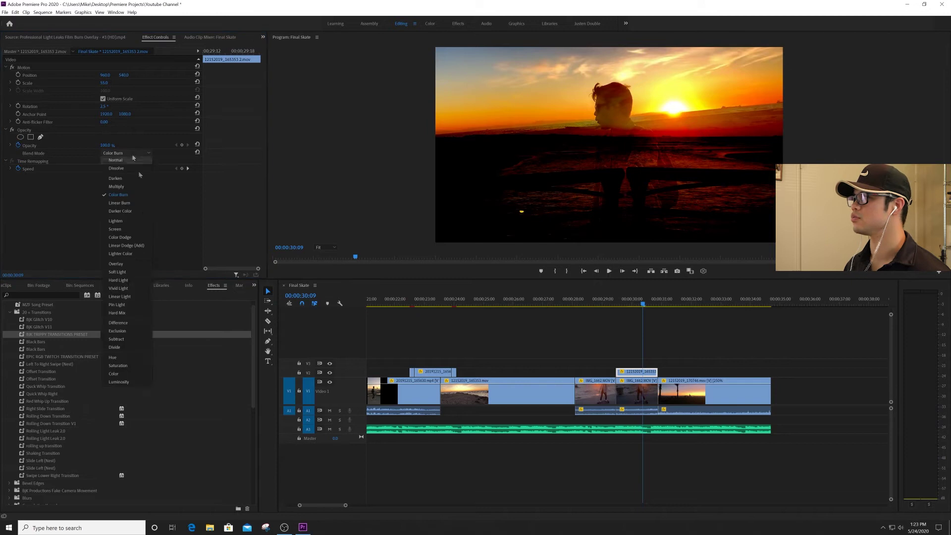
click(132, 288)
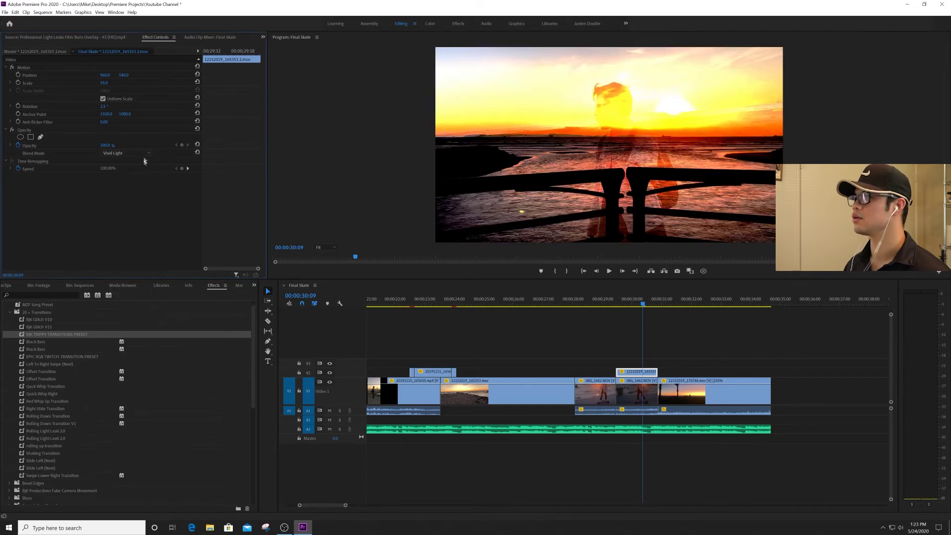
Step: Set the sunset overlay's blend mode to Hard Light and play it over the skateboarder
click(145, 155)
click(138, 280)
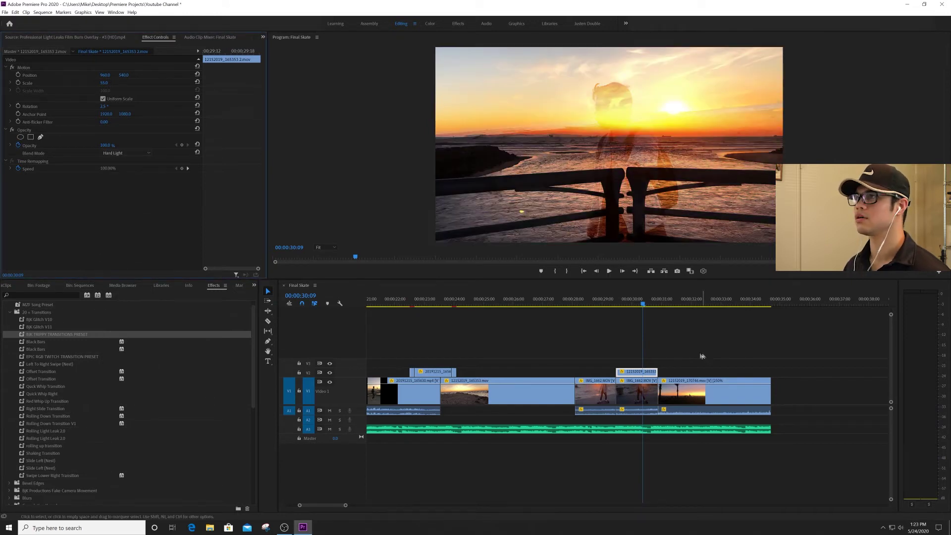
key(space)
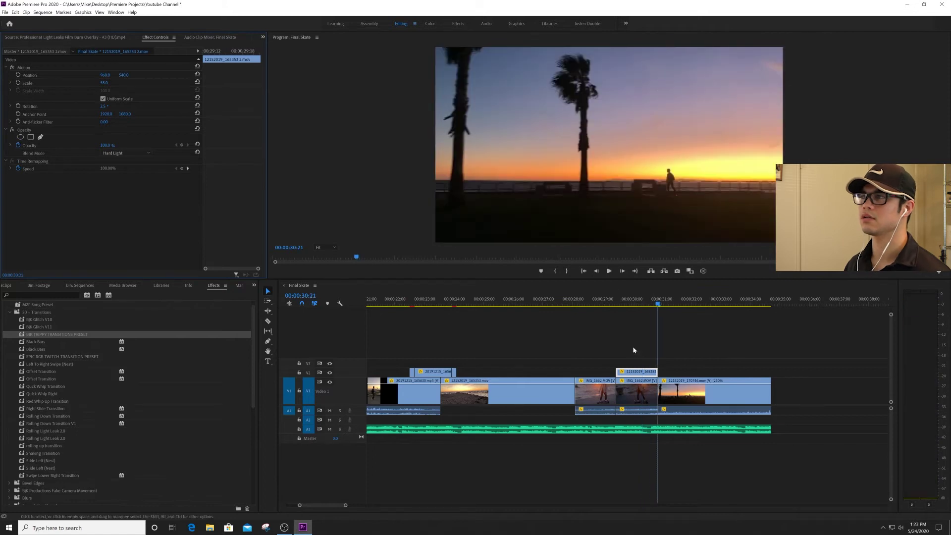
click(611, 299)
key(space)
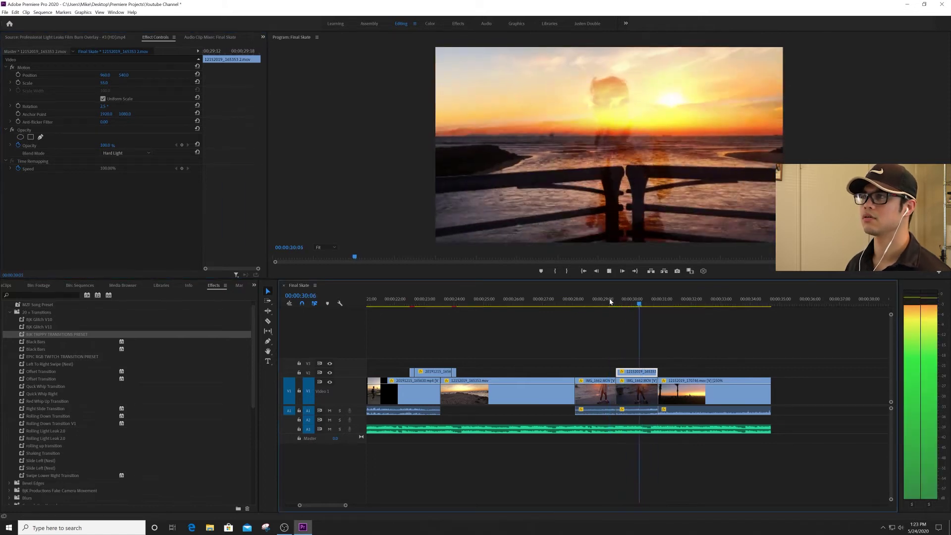
Step: Replay the Hard Light sunset overlay, try the Hue and Luminosity blend modes on it, and play the Luminosity version
click(598, 299)
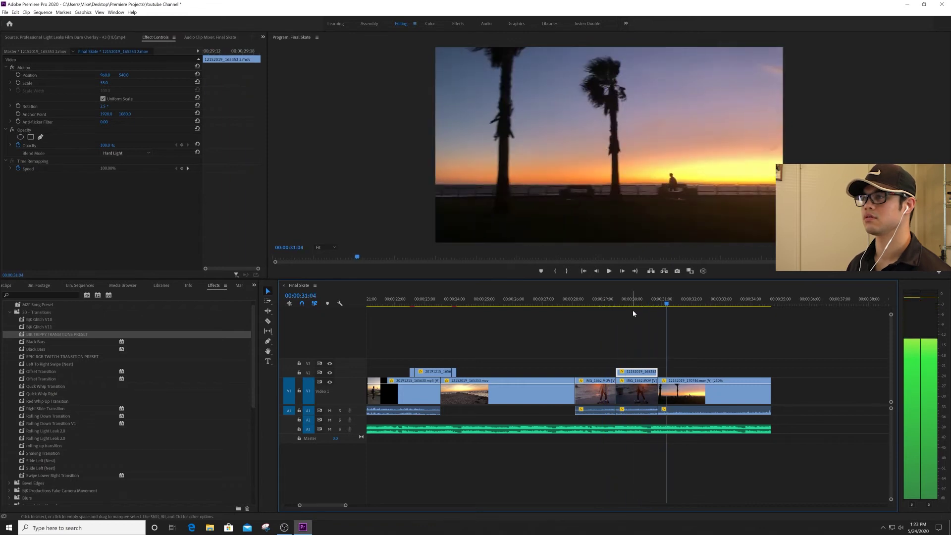
click(631, 302)
key(space)
click(147, 155)
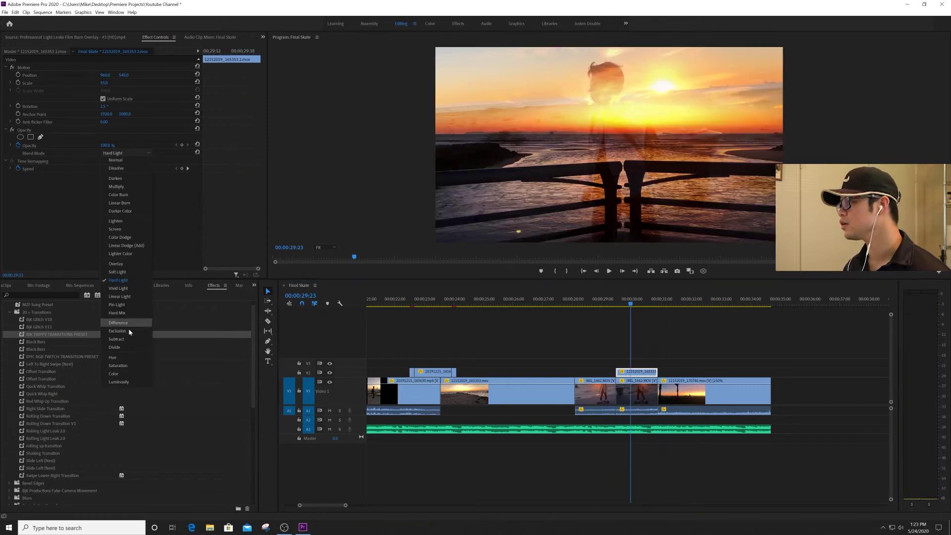
click(124, 358)
click(147, 153)
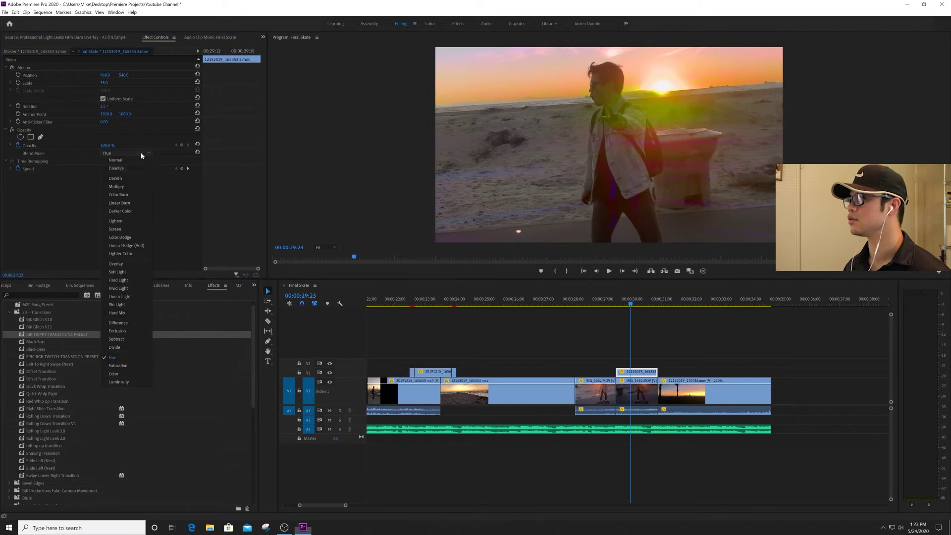
click(141, 380)
key(space)
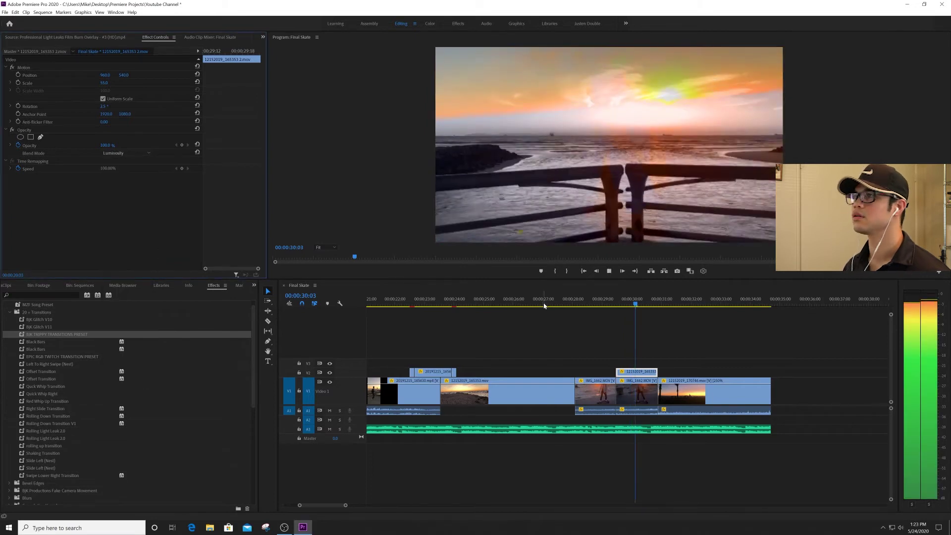
Step: Try the Lighten and Multiply blend modes on the sunset overlay and play the Multiply version over the skateboarder
click(141, 155)
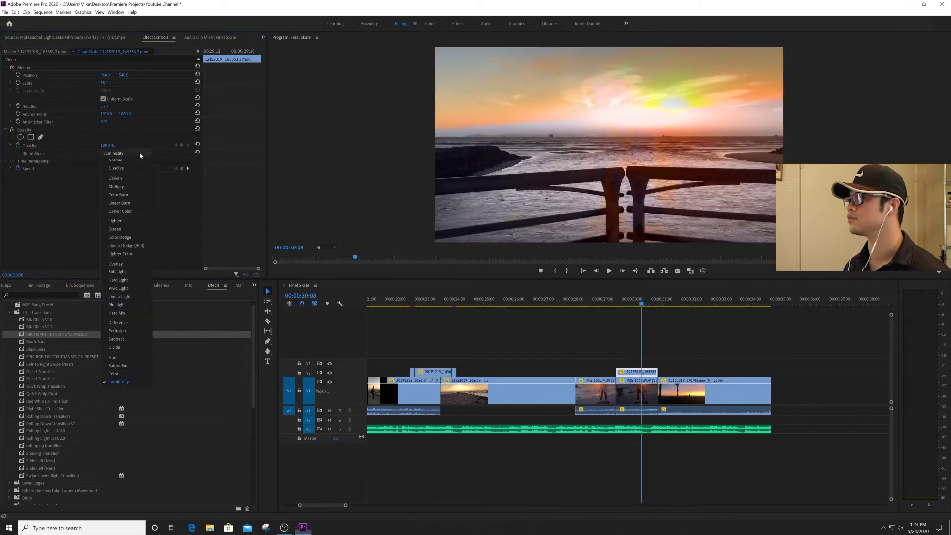
click(121, 219)
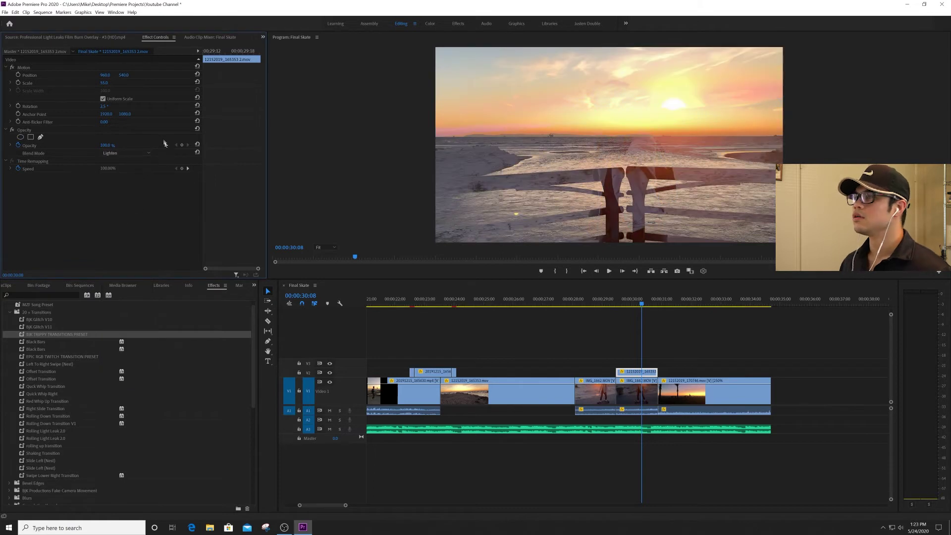
click(119, 154)
click(132, 189)
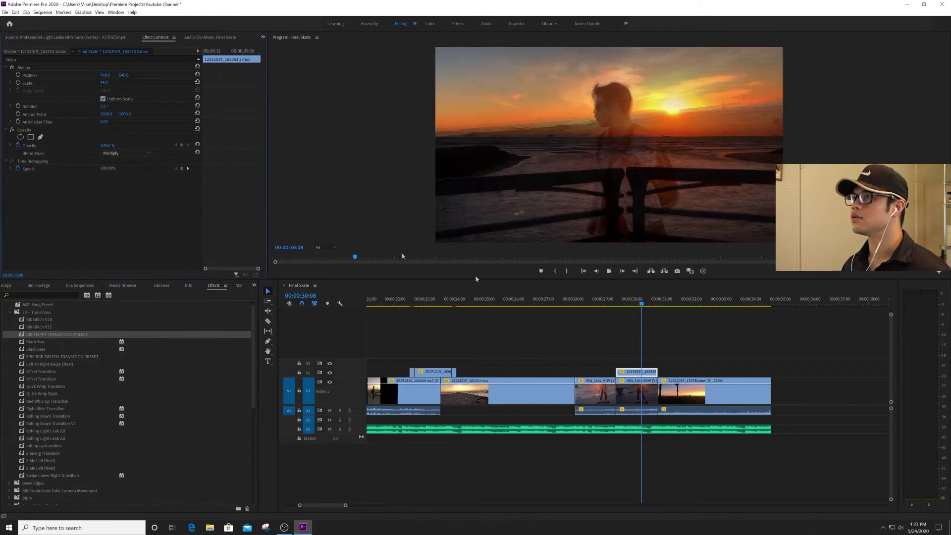
key(space)
click(615, 299)
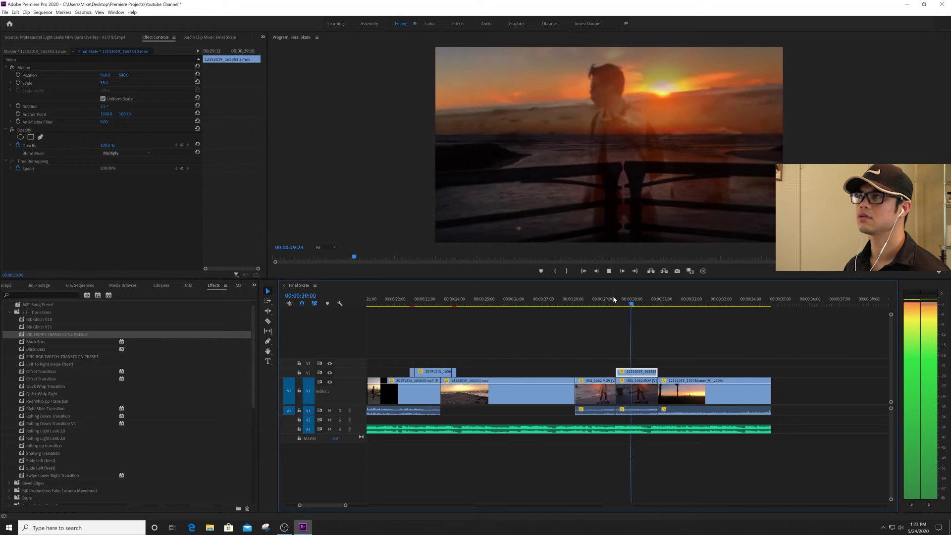
click(614, 299)
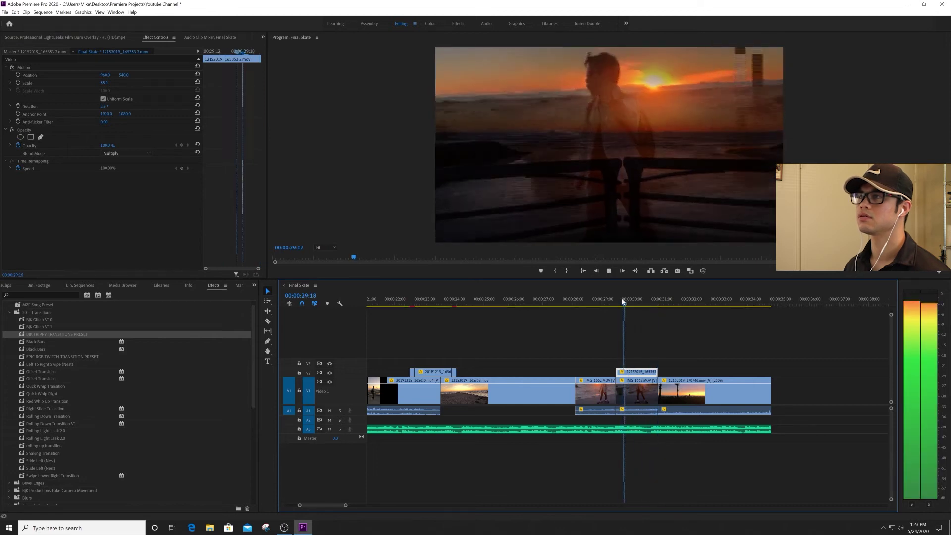
Step: Set the sunset overlay's blend mode back to Hard Light and play it through into the palm tree clip
click(125, 153)
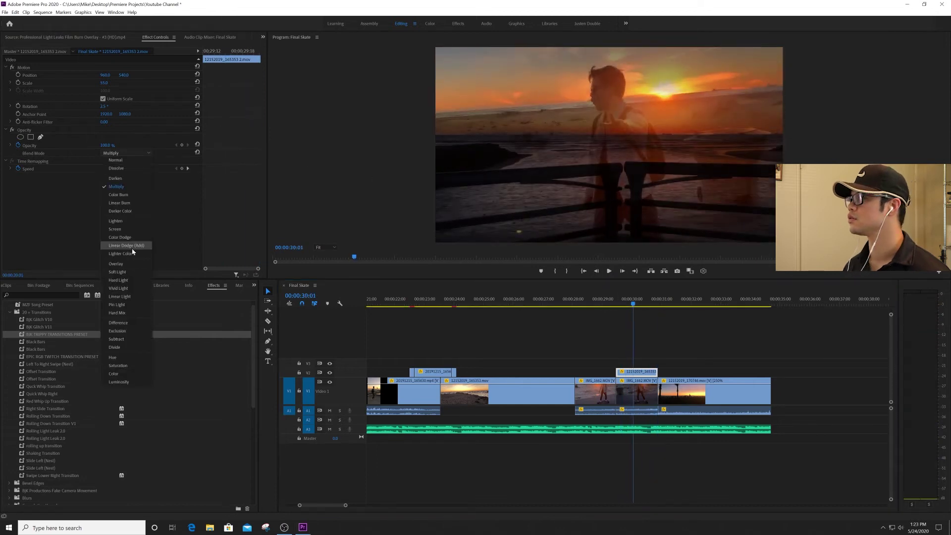
click(118, 280)
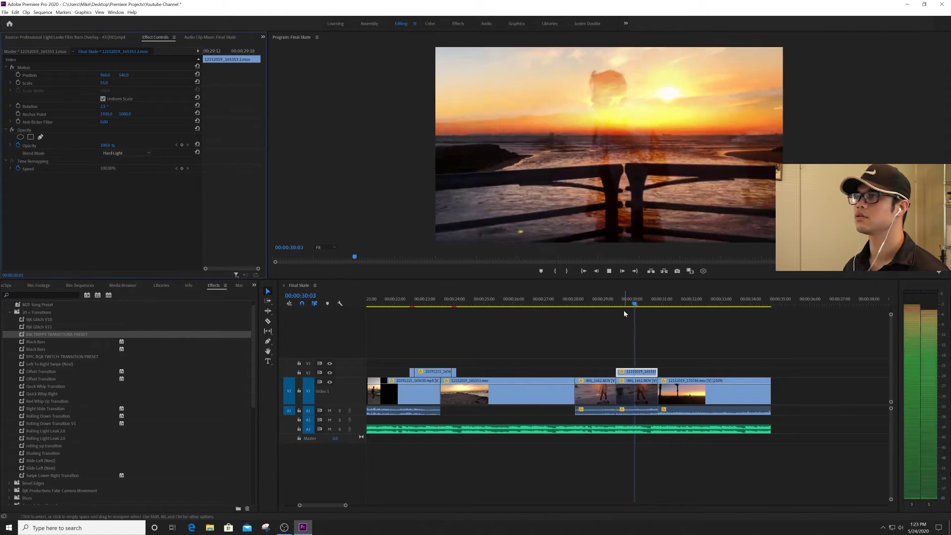
key(space)
click(604, 299)
key(space)
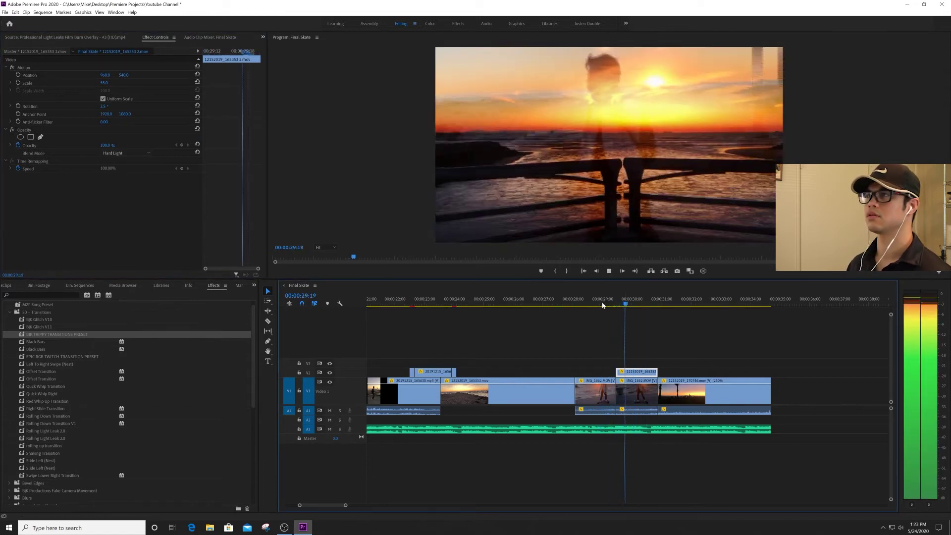
key(space)
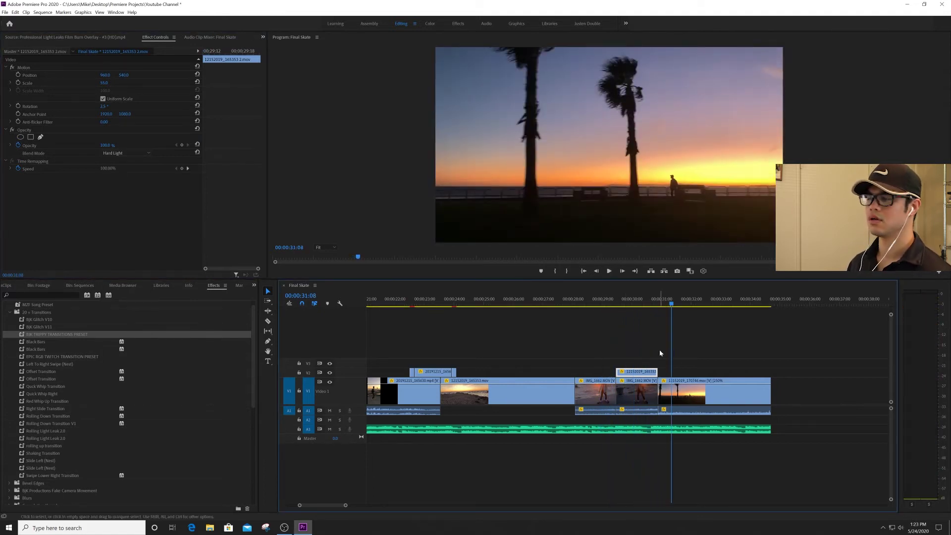
Step: Extend the sunset overlay by about five frames at both ends so it overlaps the neighbouring clips
key(=)
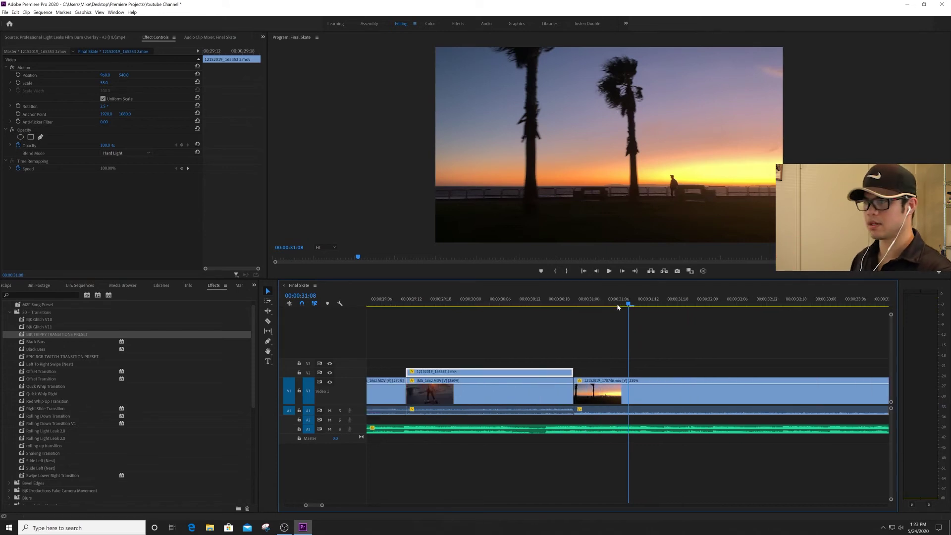
drag(600, 372, 598, 372)
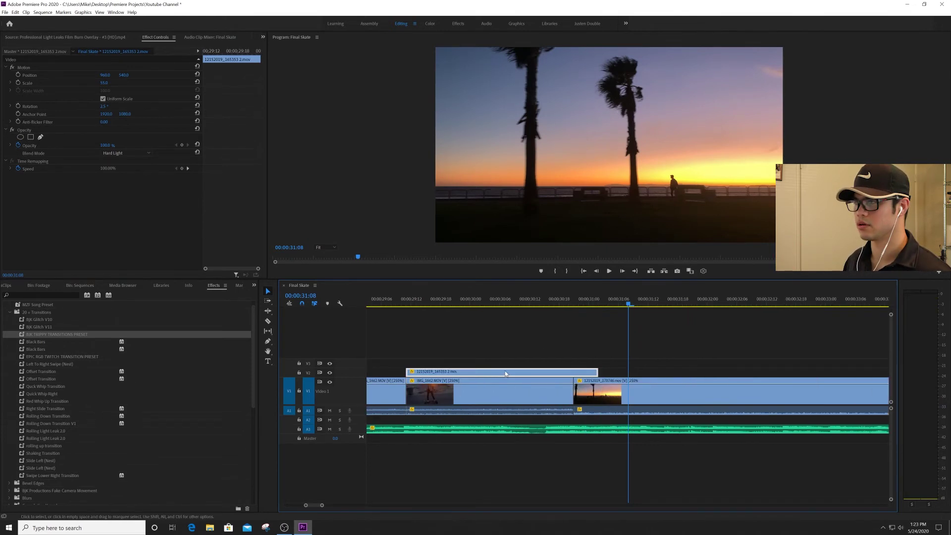
drag(411, 373, 382, 372)
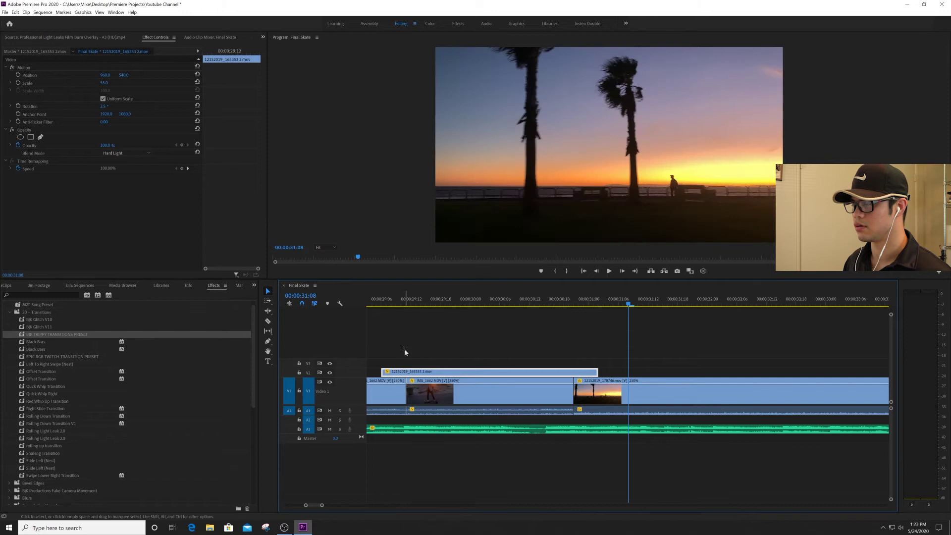
mouse_move(321, 506)
mouse_down()
mouse_move(349, 506)
mouse_move(337, 506)
mouse_up()
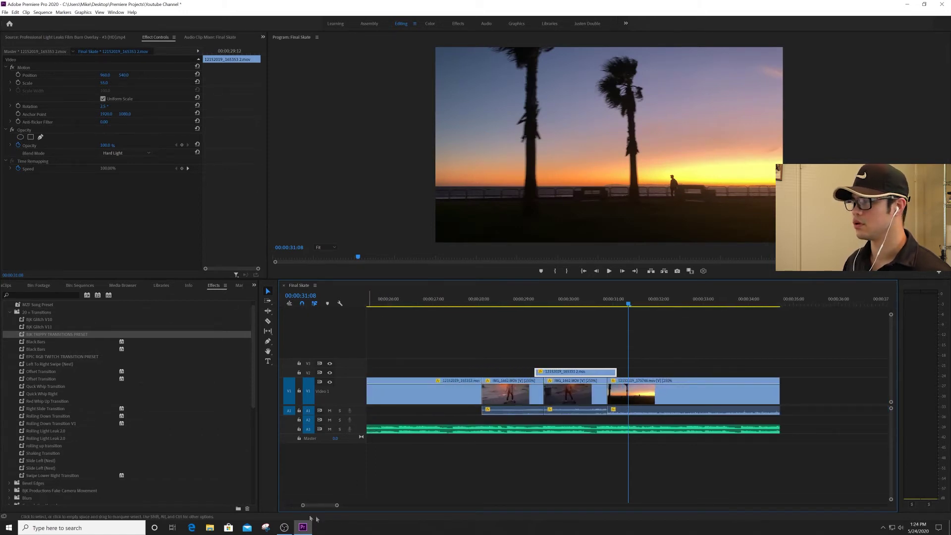
Step: Open the FX bin inside the project's Skate bin
click(255, 286)
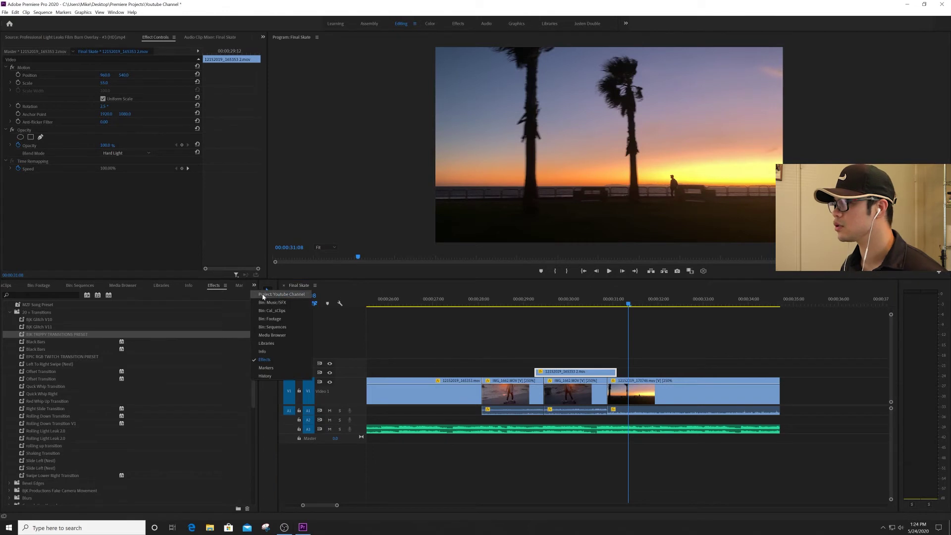
click(280, 294)
double_click(156, 329)
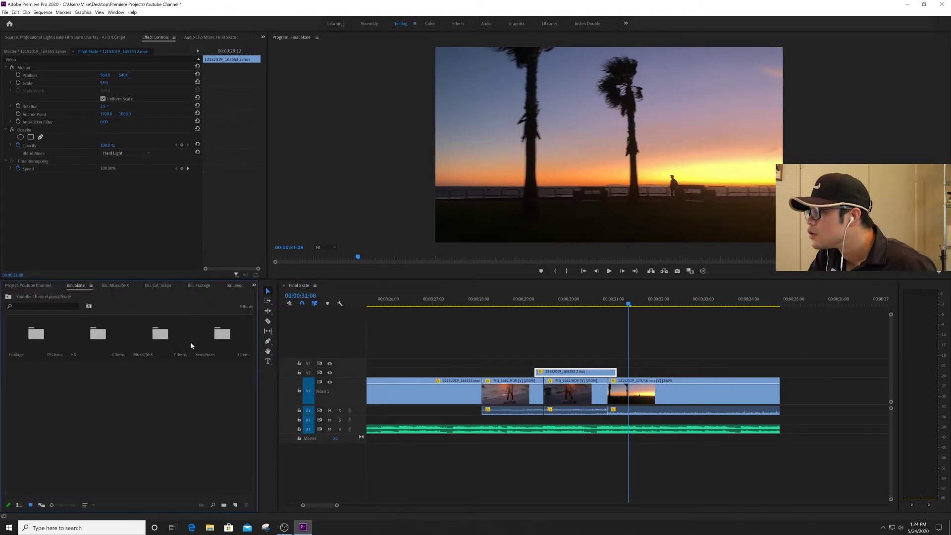
double_click(75, 343)
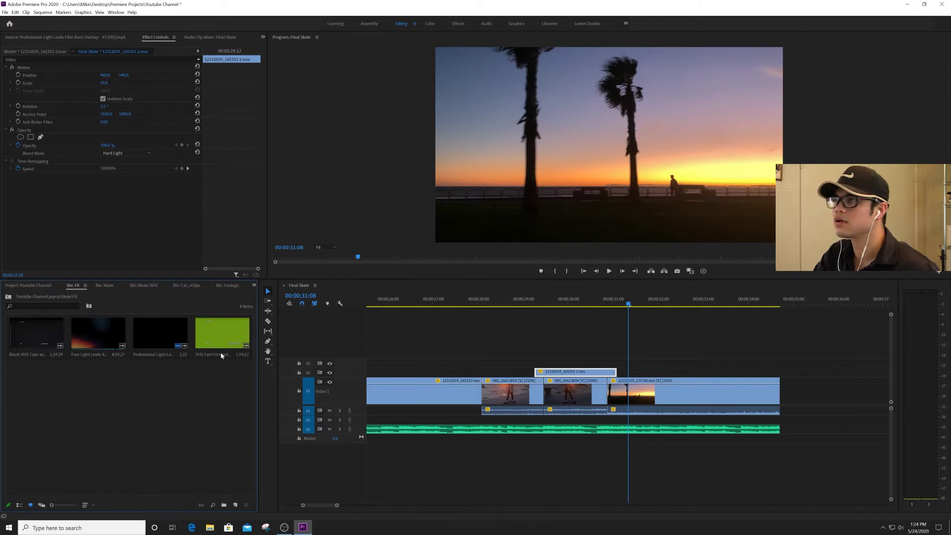
Step: Play the montage around the earlier camera-operator overlay and the extended sunset overlay to compare how they look
click(521, 303)
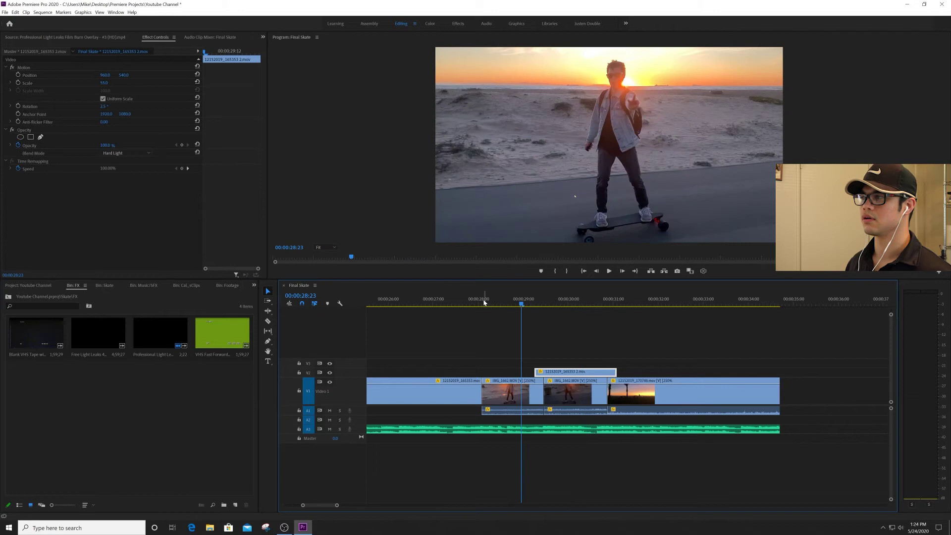
key(space)
key(minus)
key(minus)
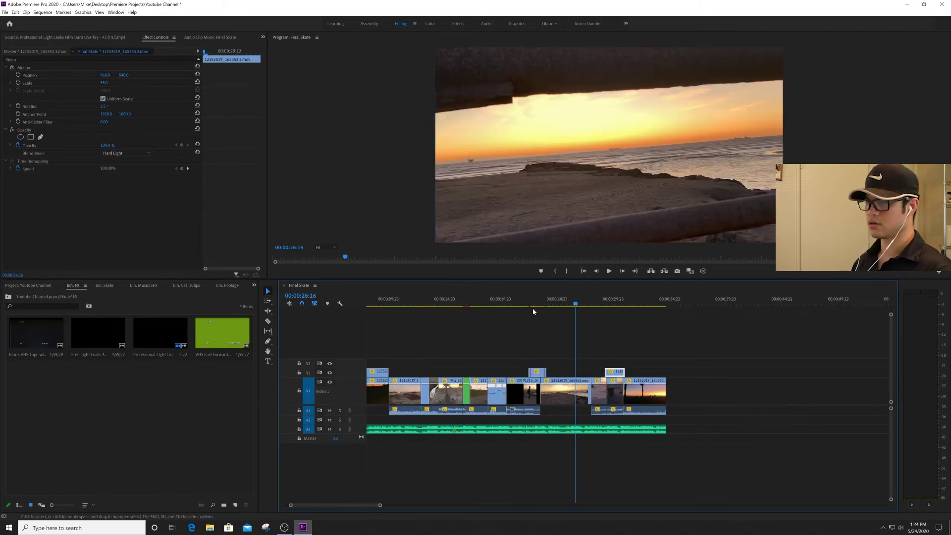
click(510, 300)
key(space)
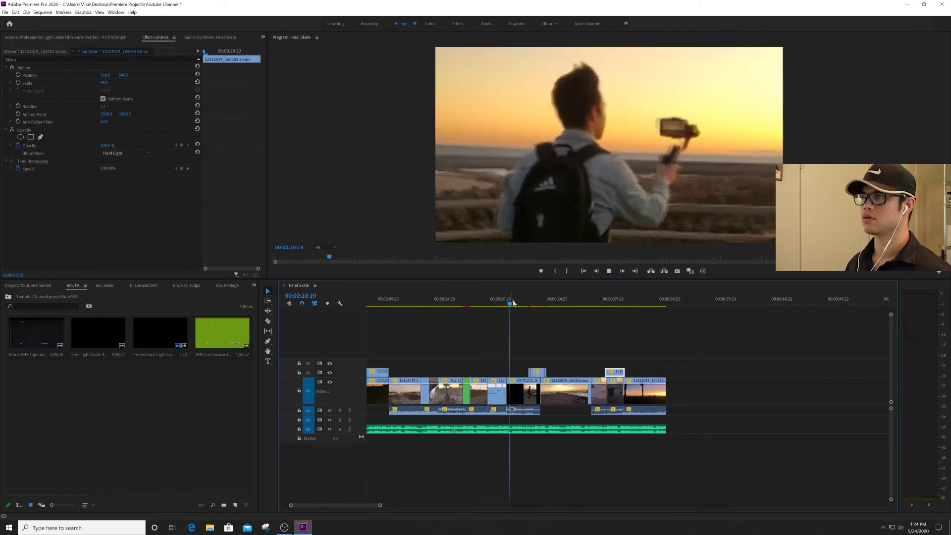
click(618, 301)
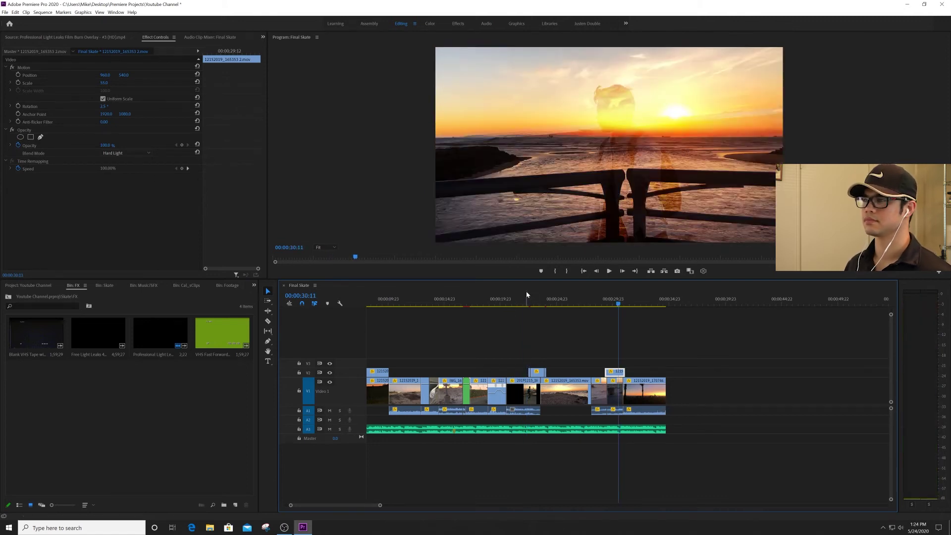
click(526, 295)
click(611, 297)
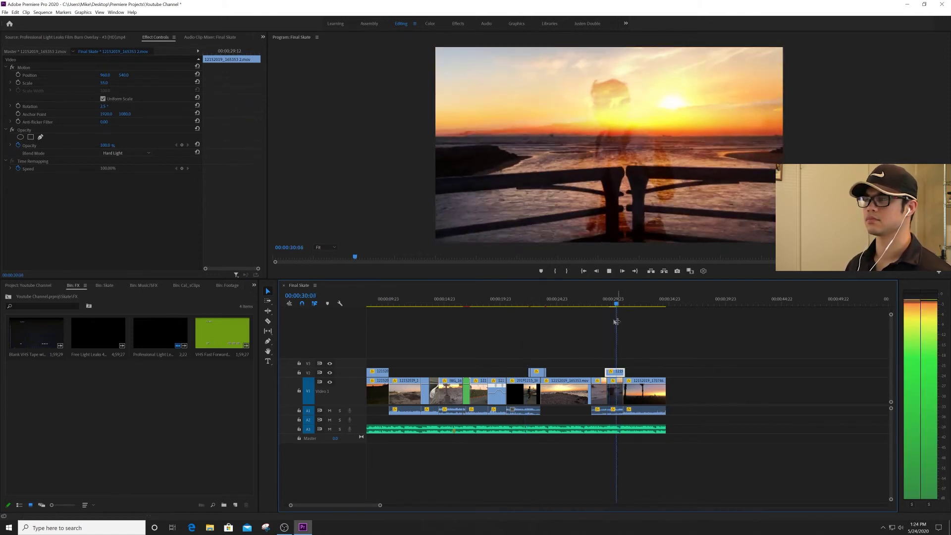
click(597, 303)
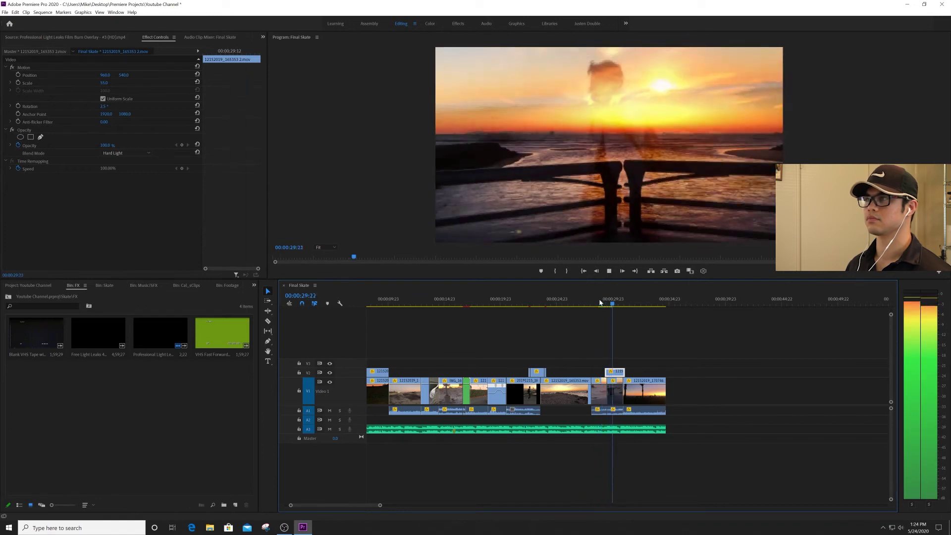
click(600, 302)
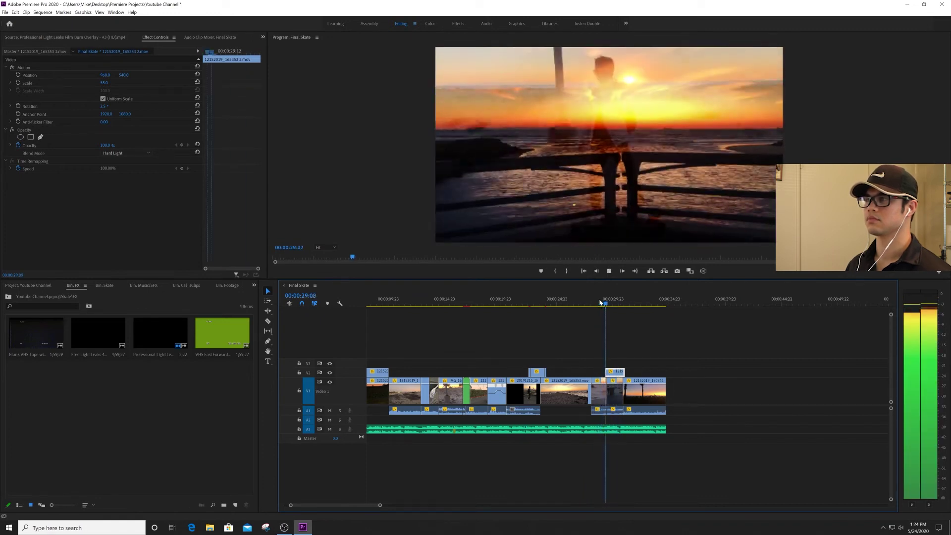
key(space)
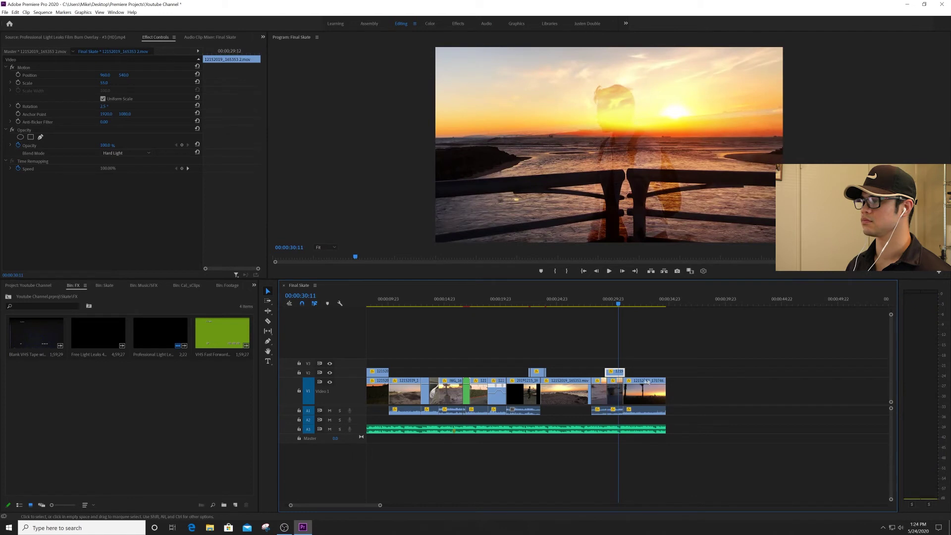
Step: Try lowering the sunset overlay's opacity to about 36%, play it alongside the earlier overlay, and undo the opacity change
drag(114, 147, 105, 147)
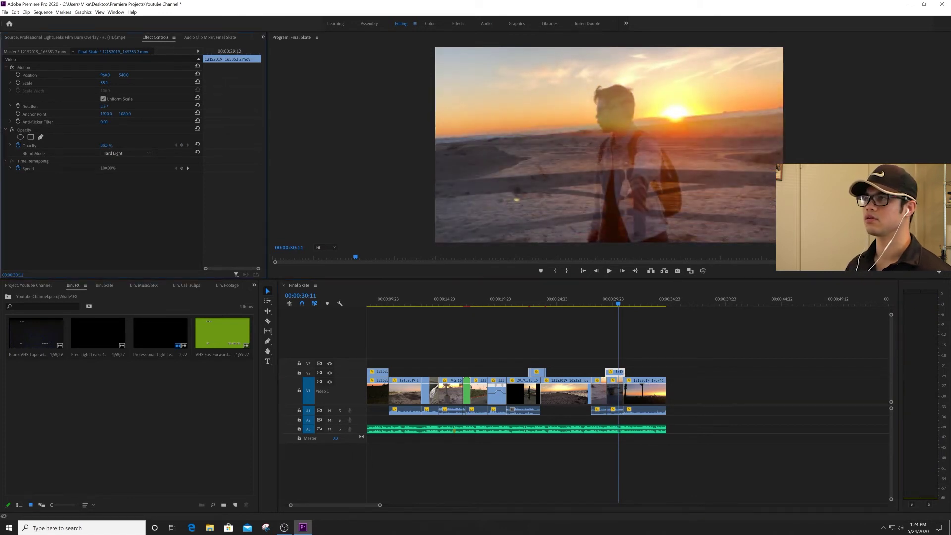
key(space)
click(610, 300)
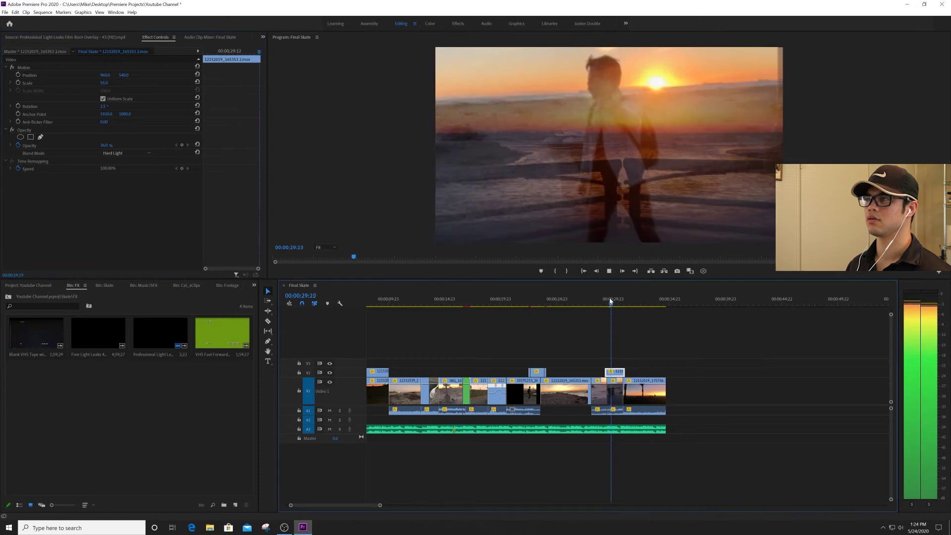
key(space)
click(539, 303)
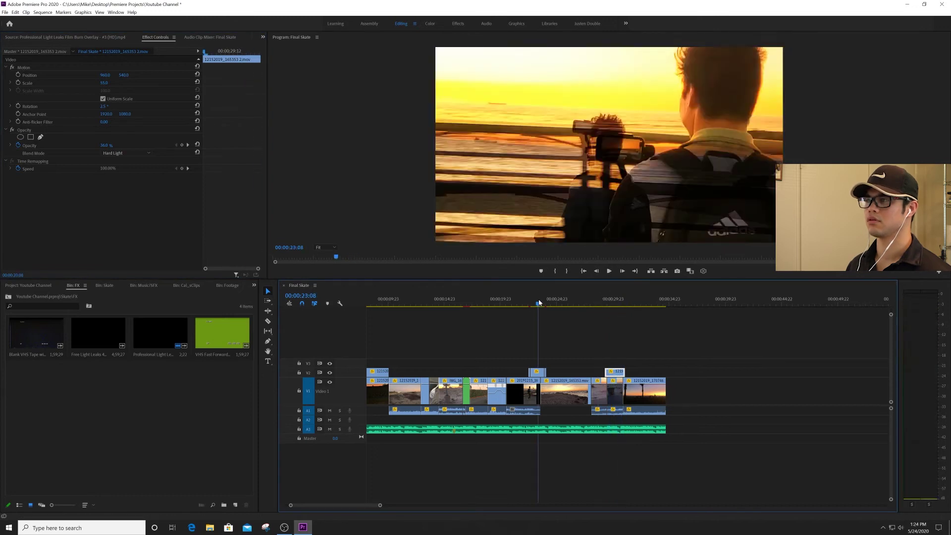
key(space)
click(602, 303)
key(space)
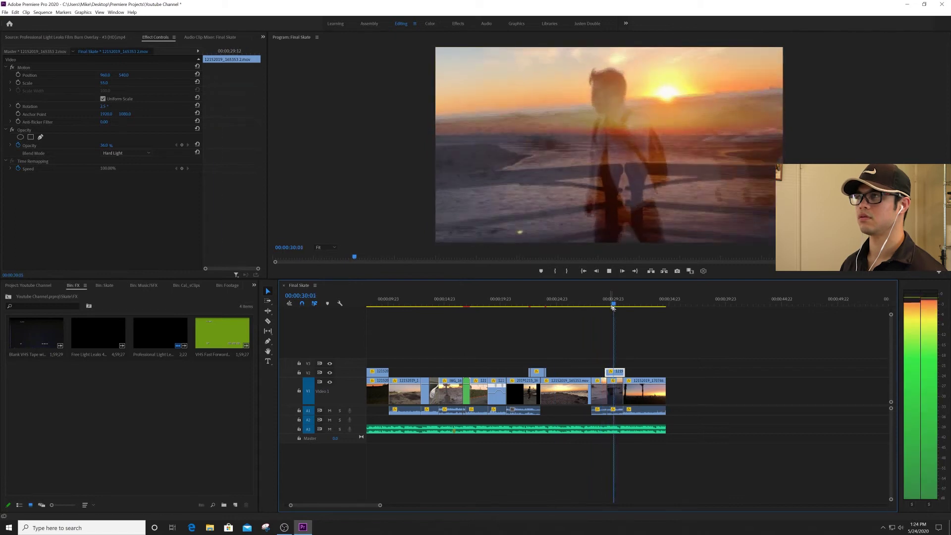
key(space)
key(ctrl+z)
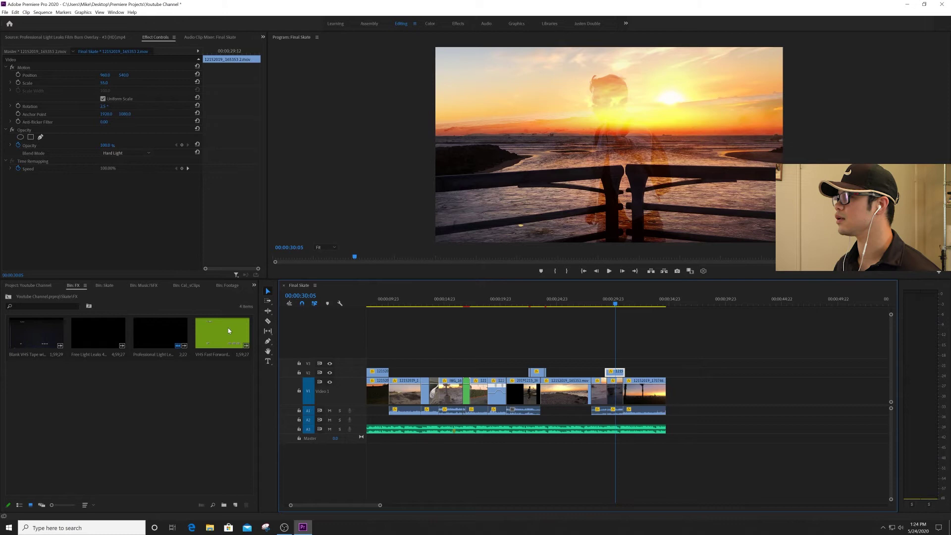
Step: Open the Professional Light Leaks overlay in the source monitor and mark a section about two seconds long around its yellow-orange flash
click(159, 342)
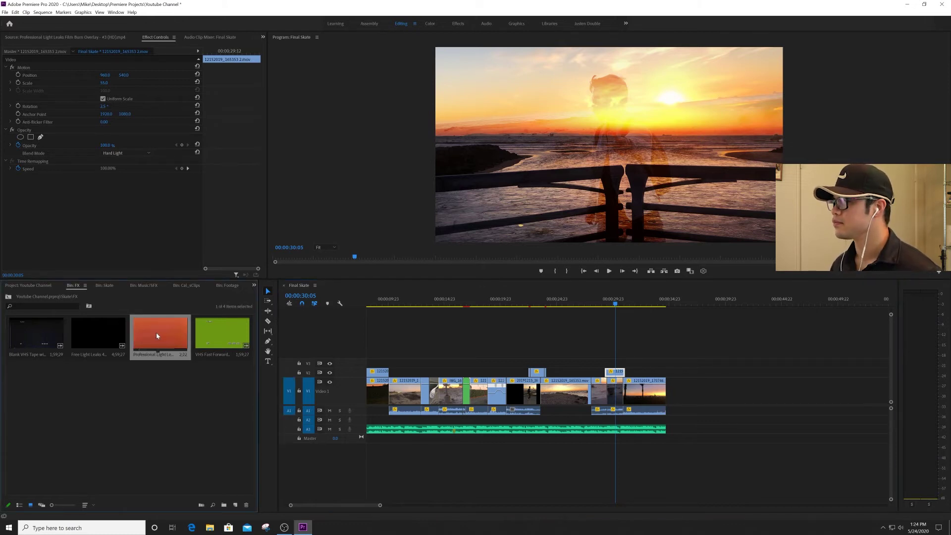
double_click(156, 335)
click(112, 256)
drag(113, 255, 146, 256)
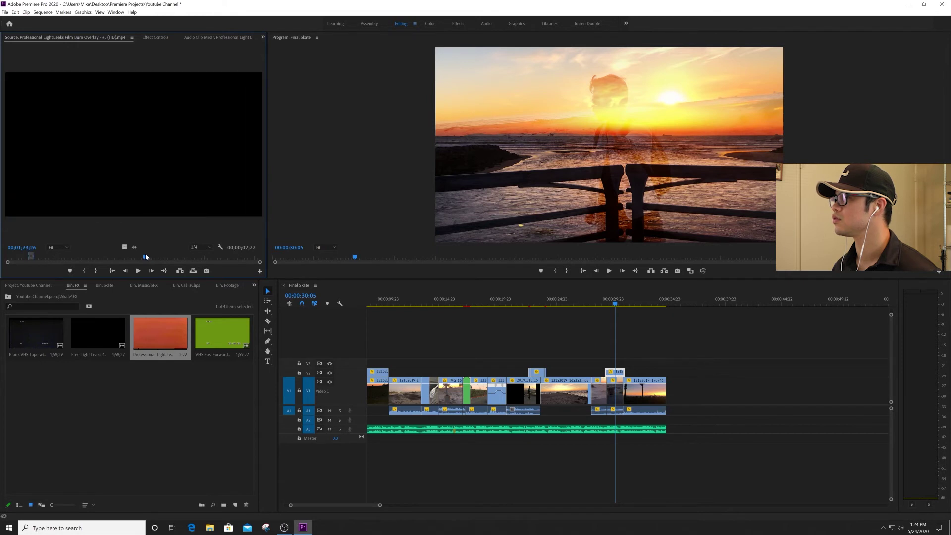
key(i)
key(space)
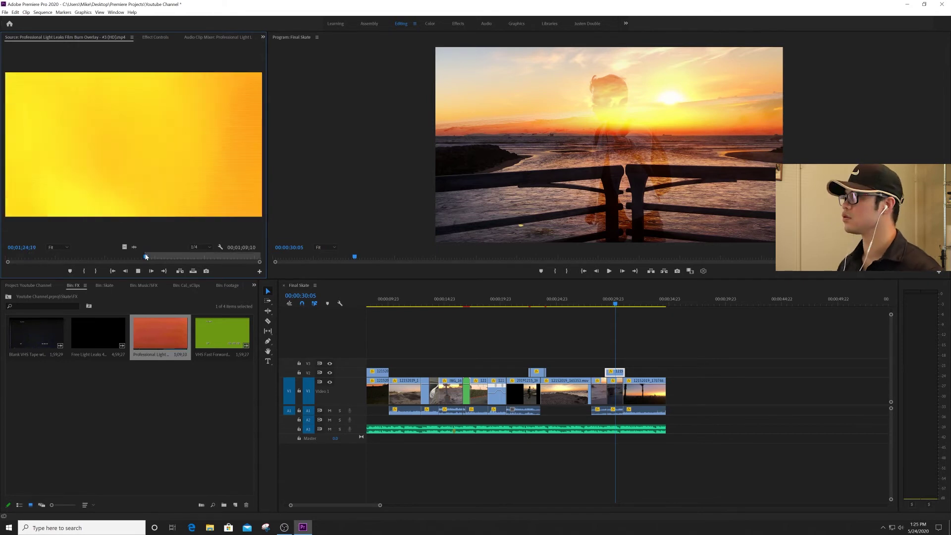
key(o)
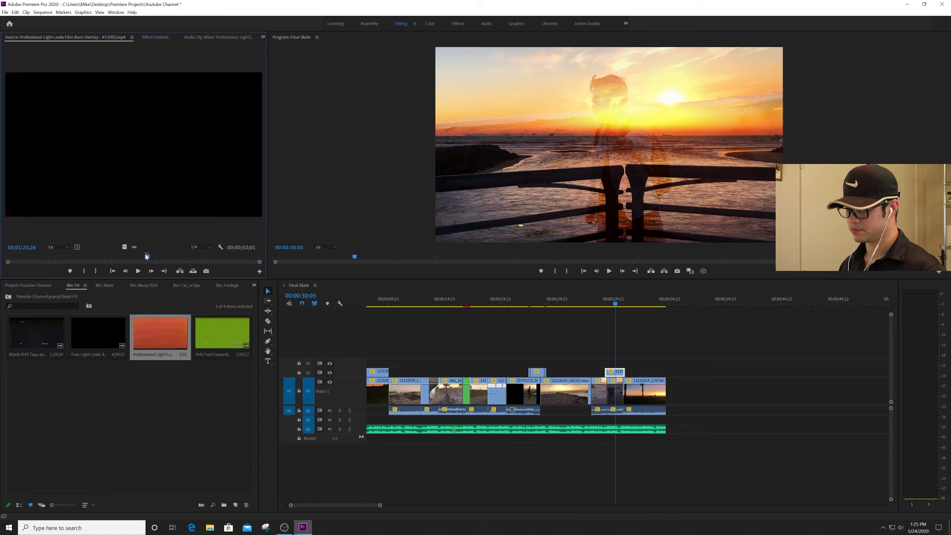
Step: Place the marked light leak on track V3 above the sunset overlay and set its blend mode to Screen
drag(124, 247, 601, 362)
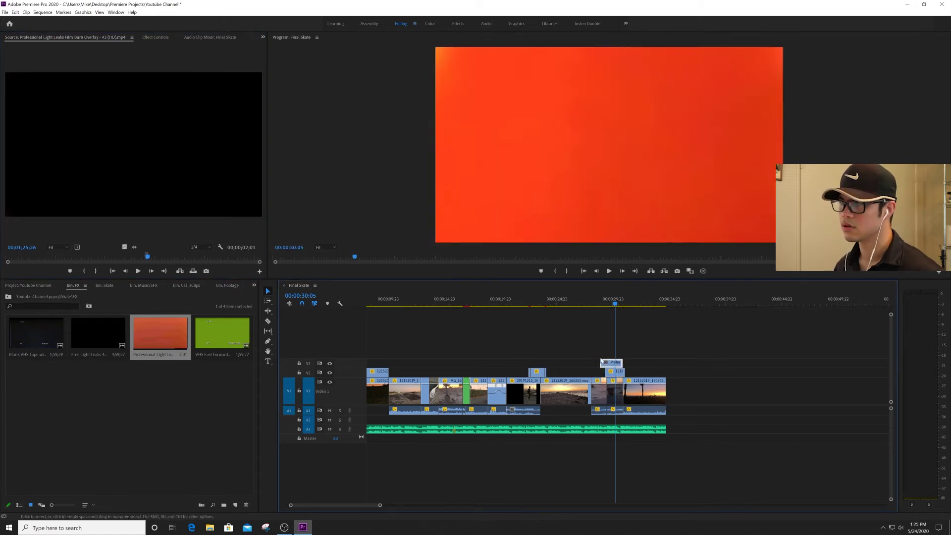
click(157, 37)
click(123, 152)
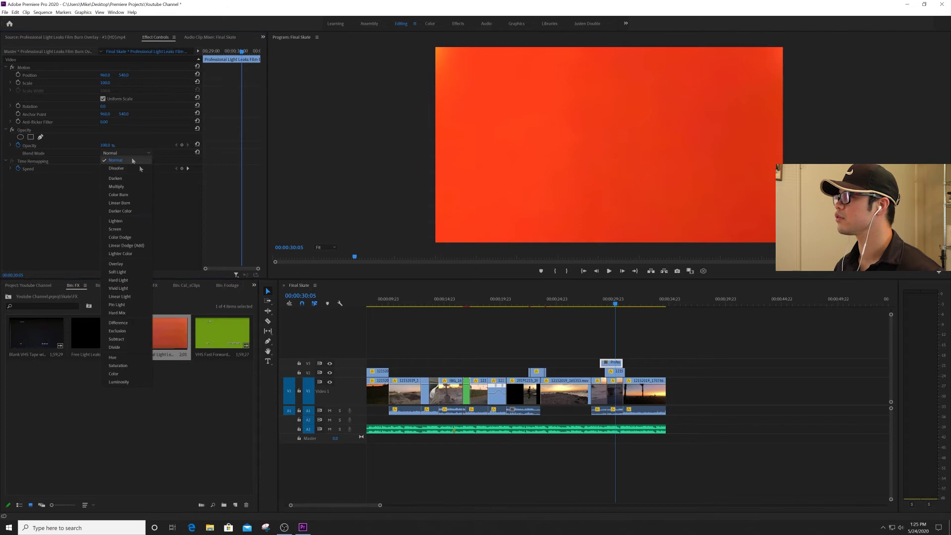
click(138, 225)
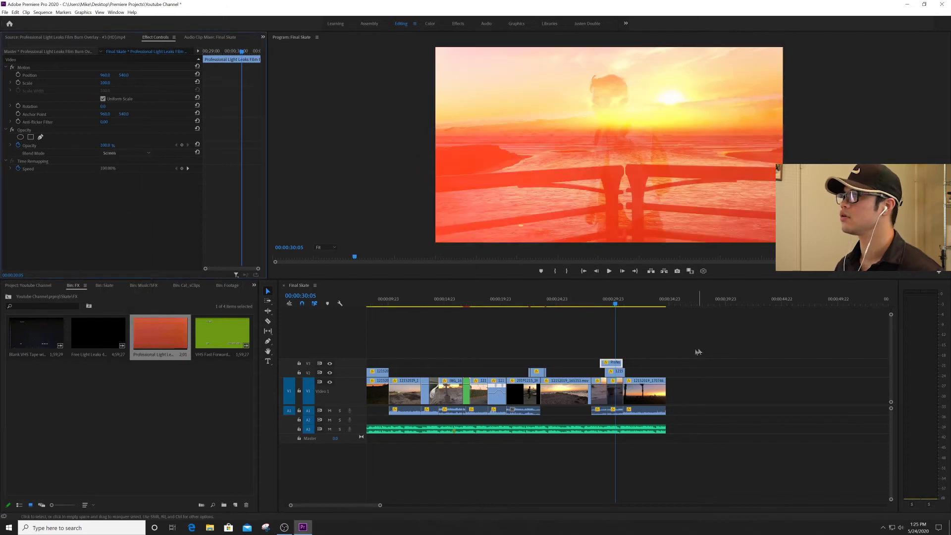
Step: Try lowering the light leak's opacity to 40%
click(608, 299)
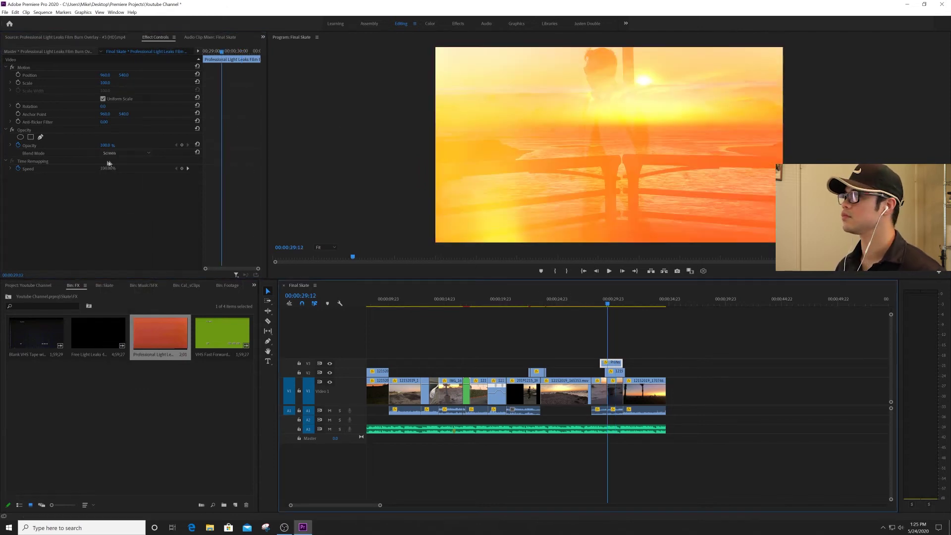
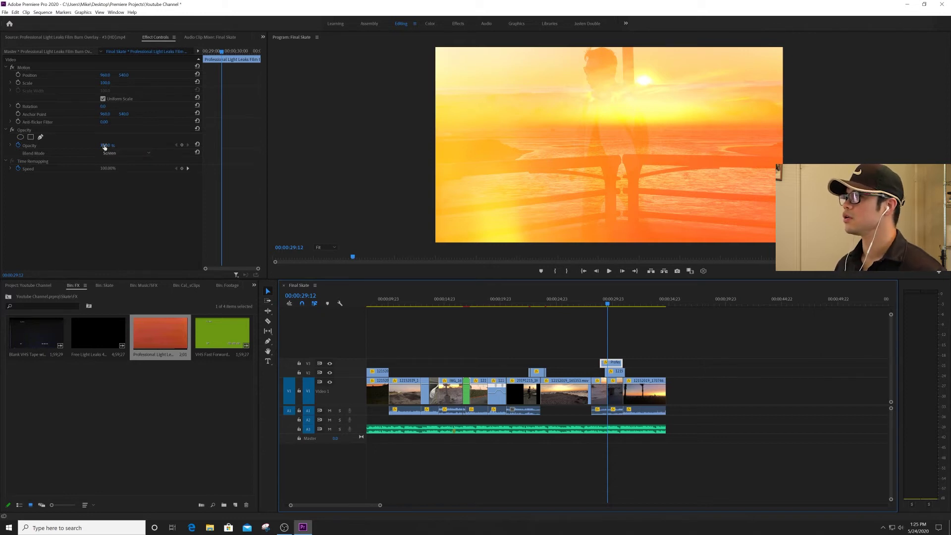
text(40)
key(Return)
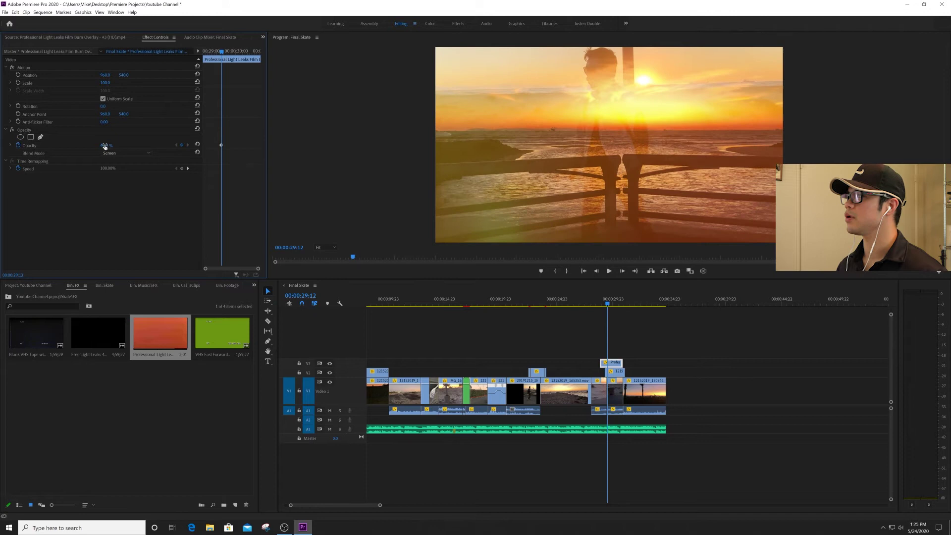
click(634, 325)
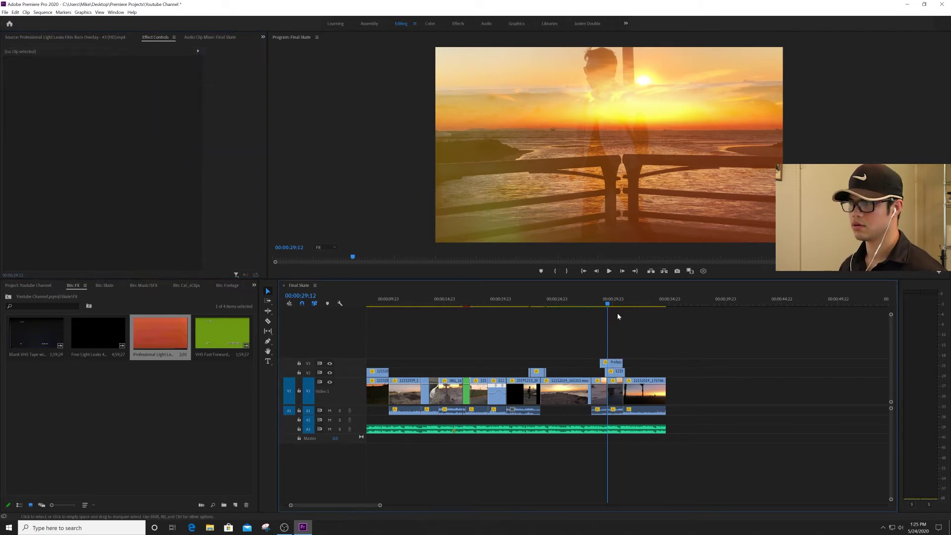
Step: Move the sunset overlay about two seconds later on V2 and lower the light leak into its place on that track
click(604, 301)
key(equal)
key(equal)
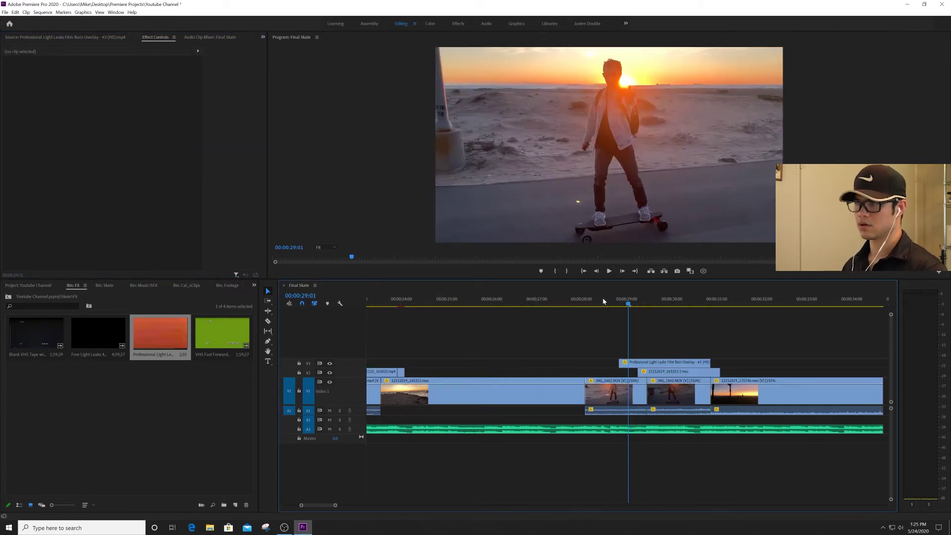
drag(692, 371, 784, 371)
drag(669, 362, 667, 373)
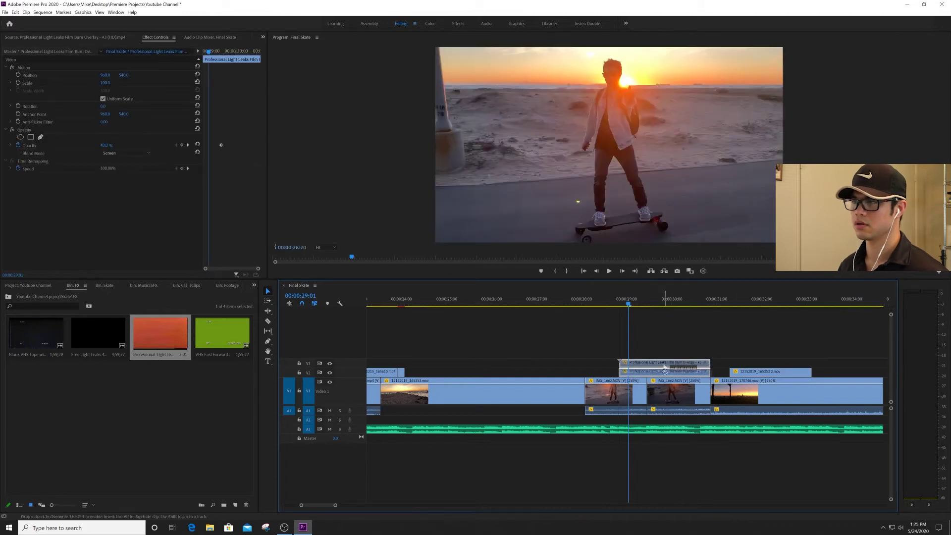
Step: Play the light leak over the skating clips, reset its opacity to 100%, and replay it
click(609, 303)
key(space)
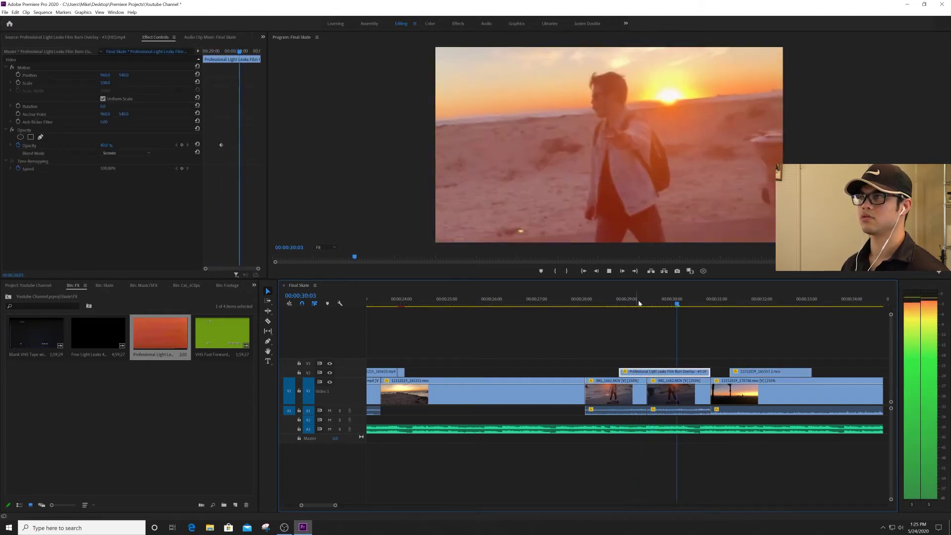
key(space)
drag(105, 145, 265, 152)
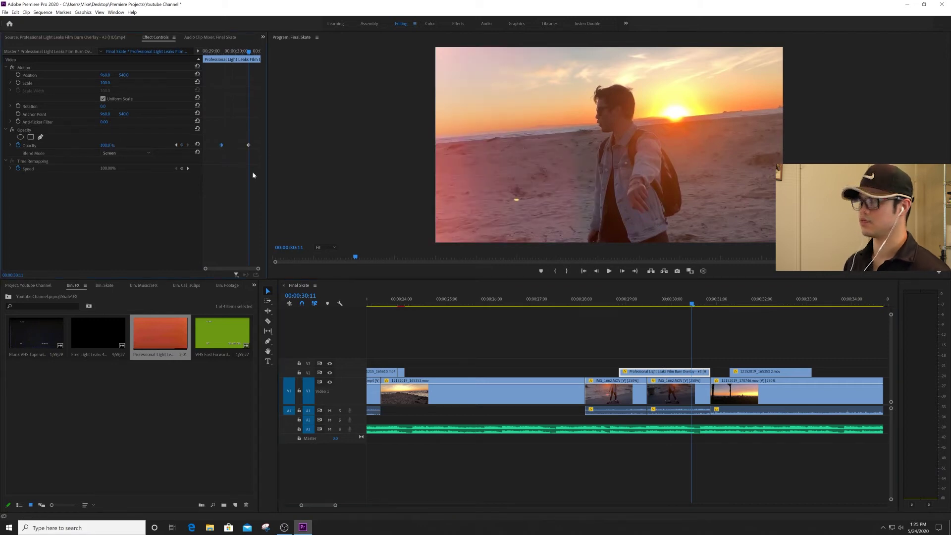
click(604, 303)
key(space)
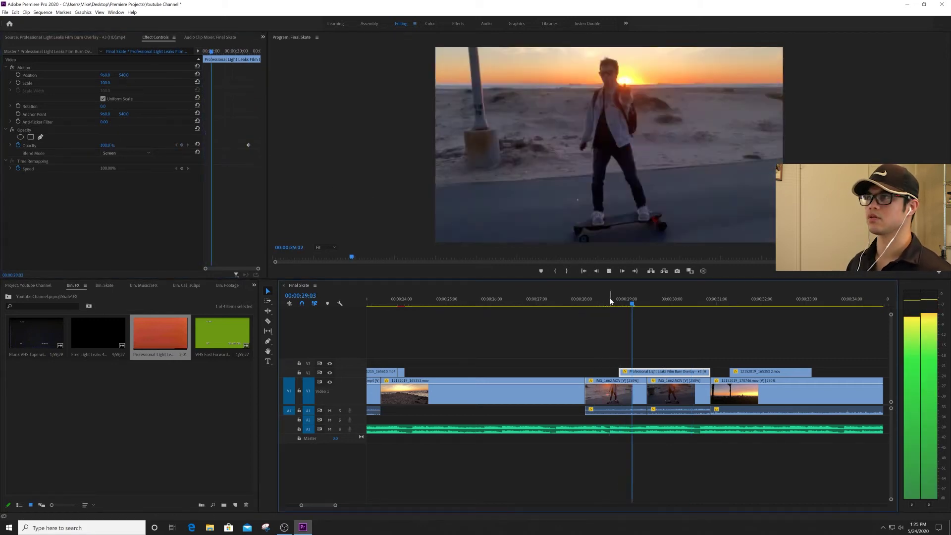
key(space)
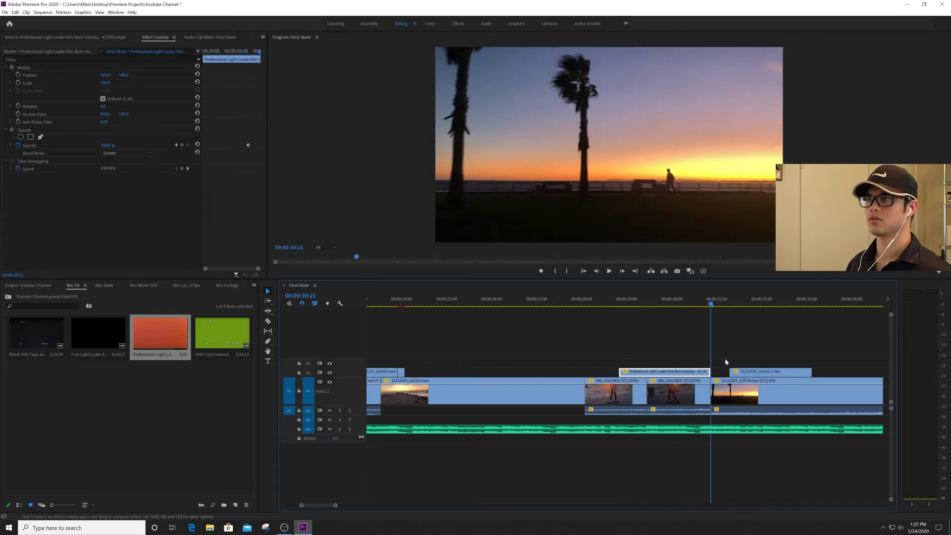
Step: Move the sunset overlay earlier onto V4, shift the light leak over the cut to the palm-tree clip, and play that section
drag(739, 371, 546, 353)
drag(630, 371, 715, 371)
click(692, 301)
key(space)
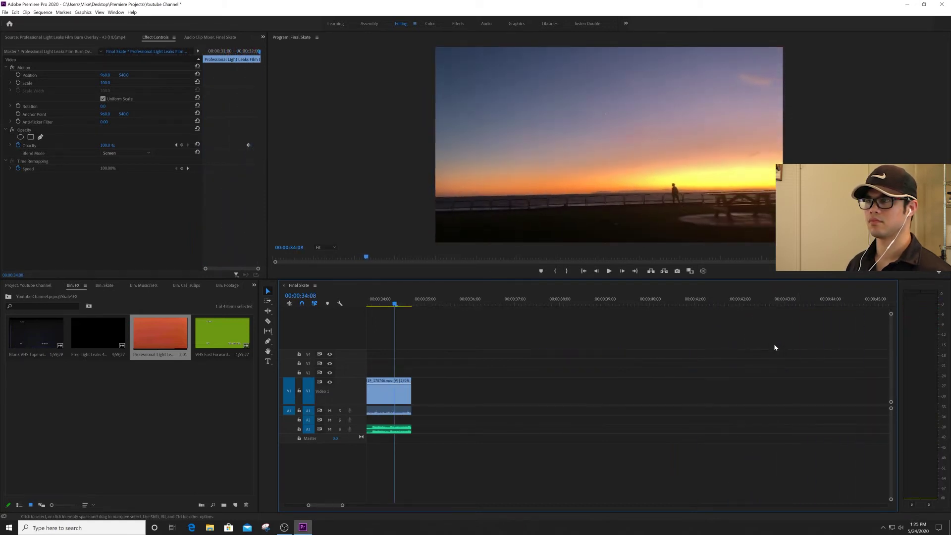
key(space)
key(minus)
key(minus)
key(minus)
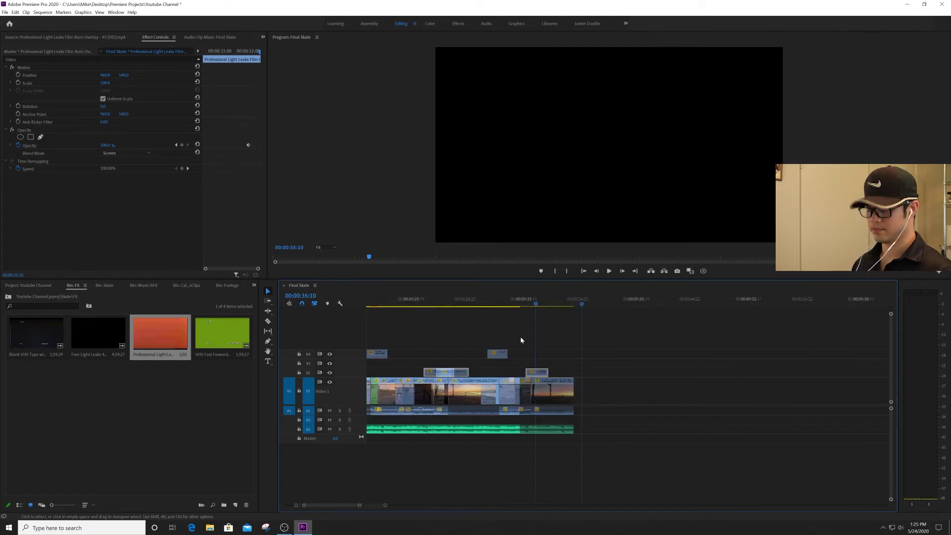
Step: Play the section around the sunset overlay on V4, where the first skating clip begins
click(496, 299)
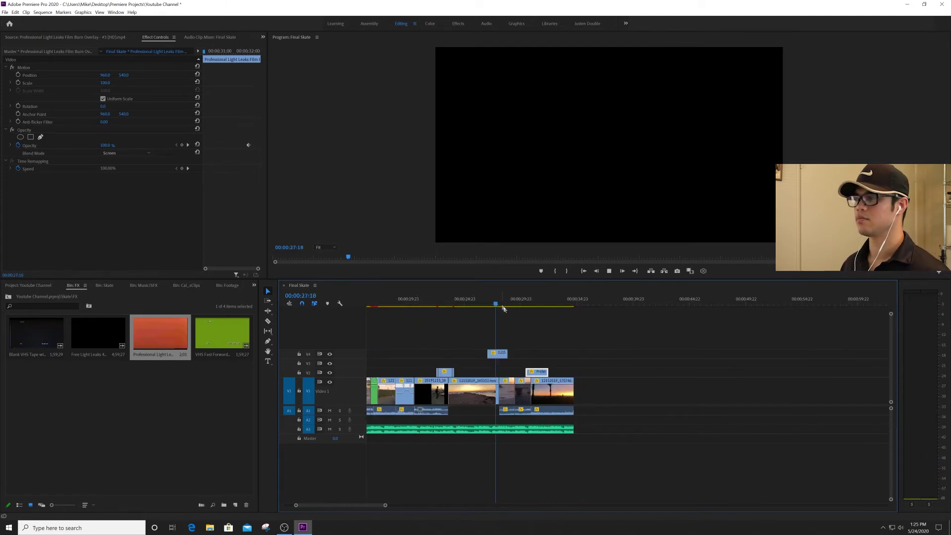
key(space)
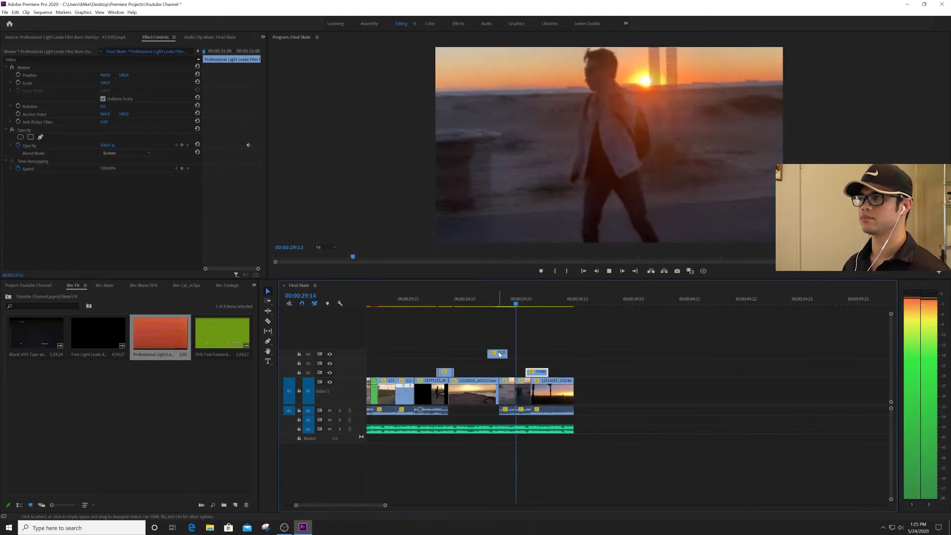
key(space)
click(496, 299)
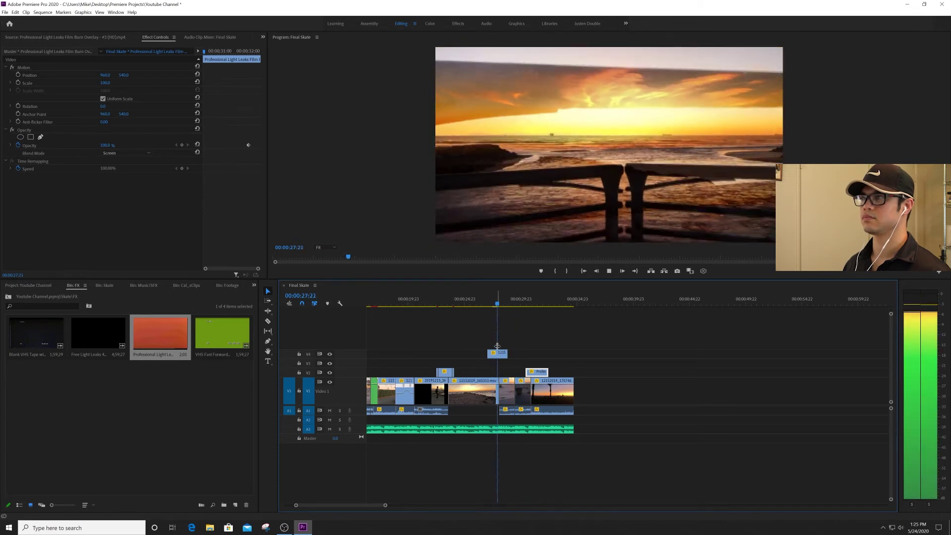
key(space)
Step: Move the sunset overlay onto V3 directly above the light leak at the palm-tree cut and play the combination
drag(497, 353, 535, 368)
click(527, 299)
key(space)
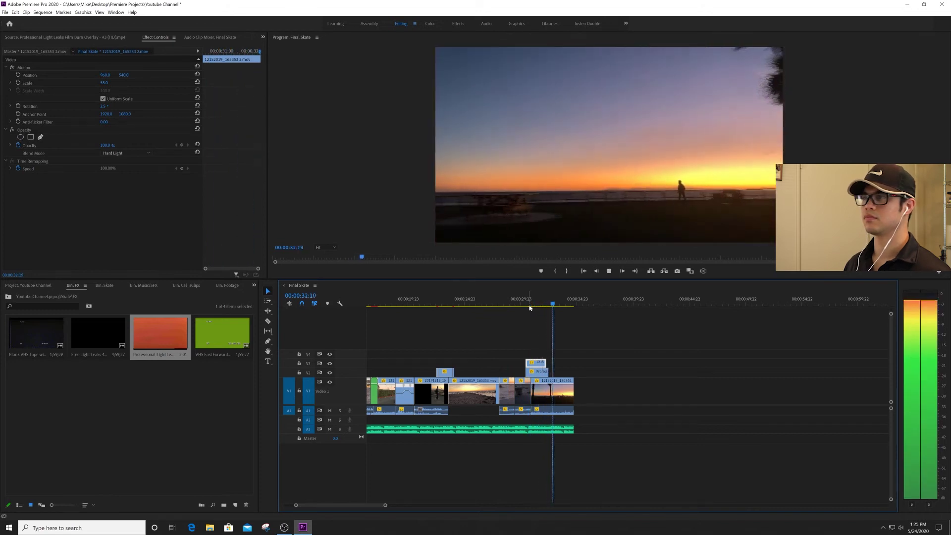
key(space)
click(528, 306)
key(space)
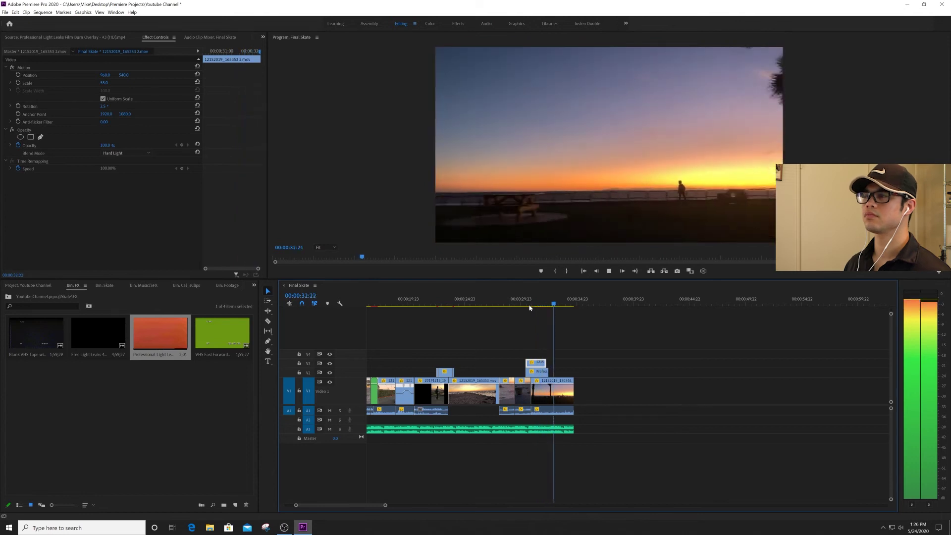
Step: Apply the Cross Dissolve video transition to both ends of the sunset overlay, shortened to about eight frames
click(529, 307)
key(equal)
key(equal)
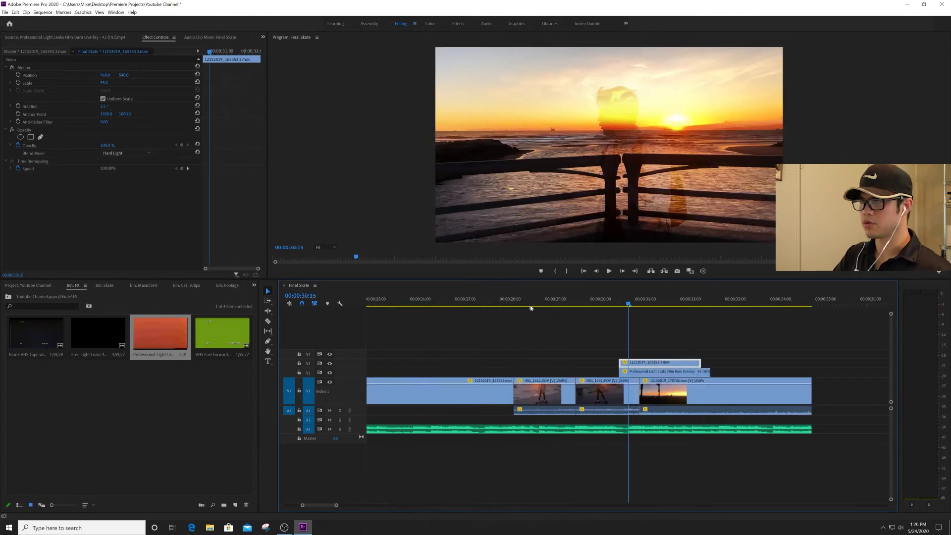
click(255, 286)
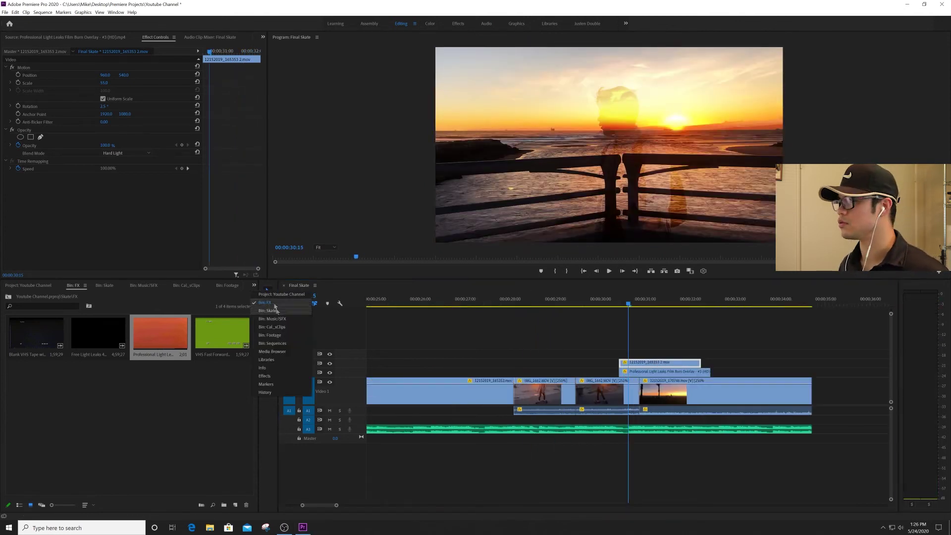
click(270, 376)
scroll(55, 404, down, 1)
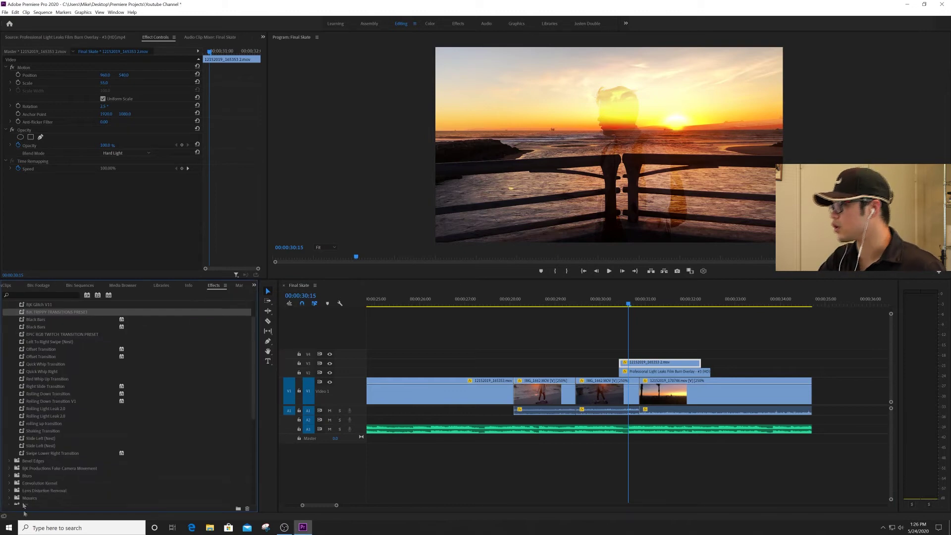
scroll(48, 437, down, 7)
click(55, 432)
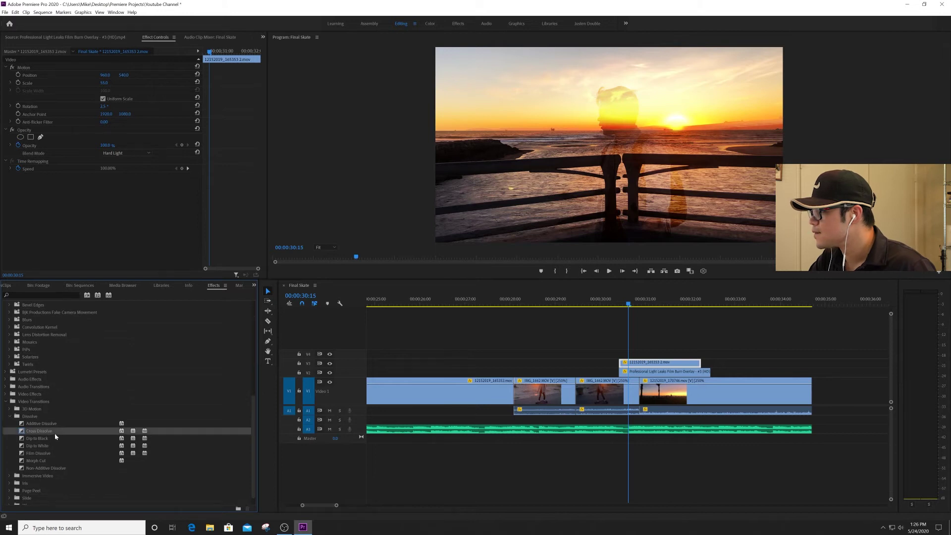
drag(624, 365, 623, 366)
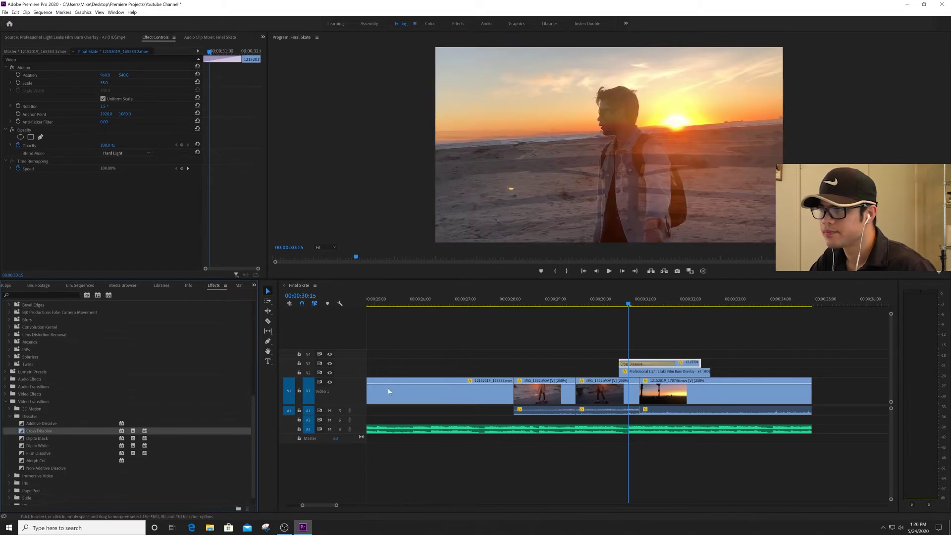
drag(700, 362, 630, 362)
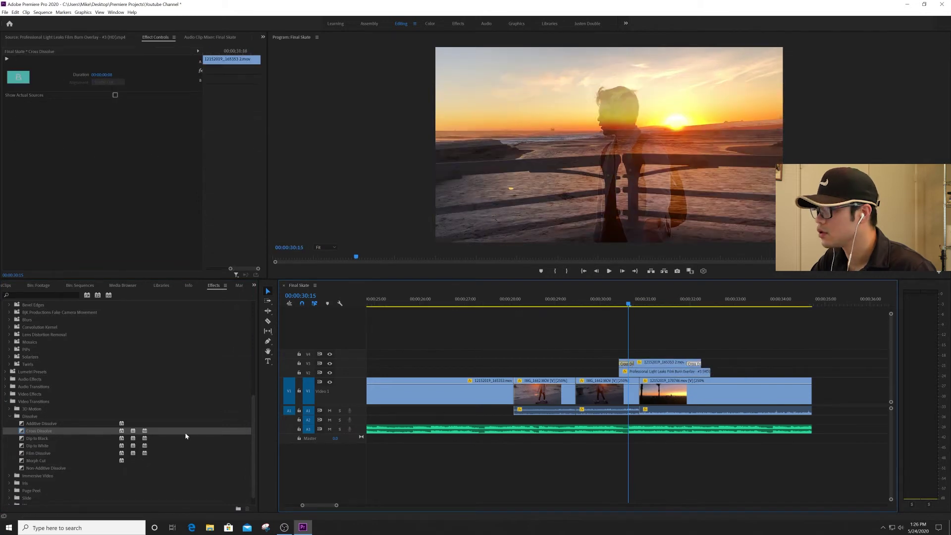
Step: Apply short Cross Dissolve transitions to the start and end of the light leak on V2
drag(186, 436, 559, 407)
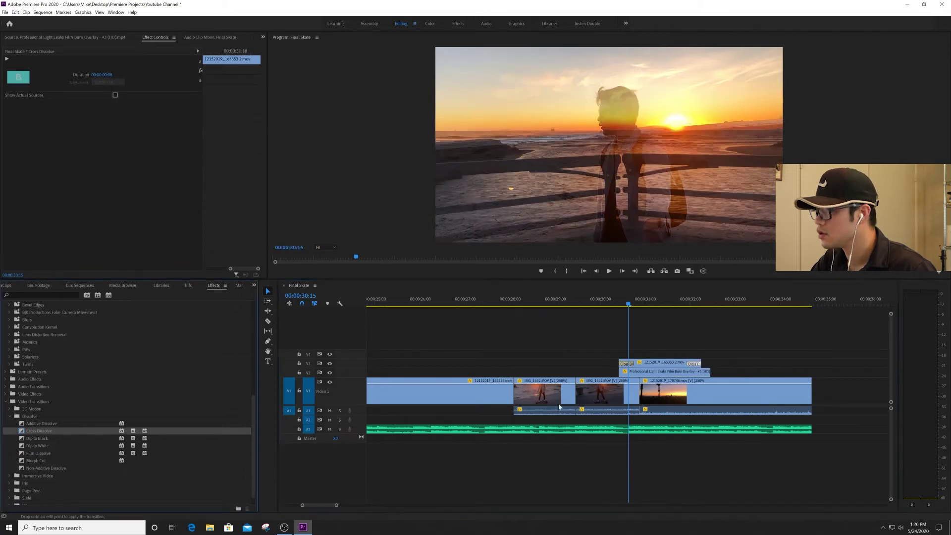
drag(623, 374, 625, 372)
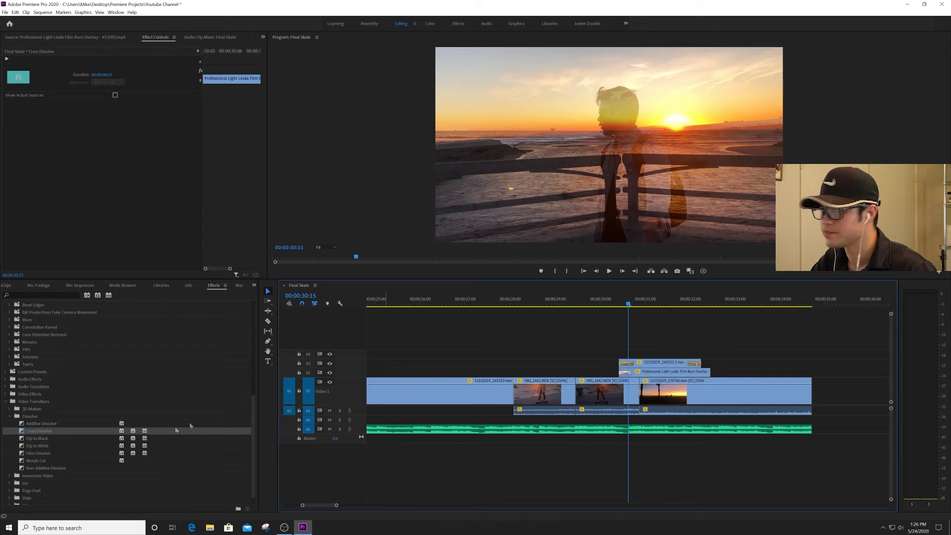
drag(176, 430, 667, 376)
click(689, 375)
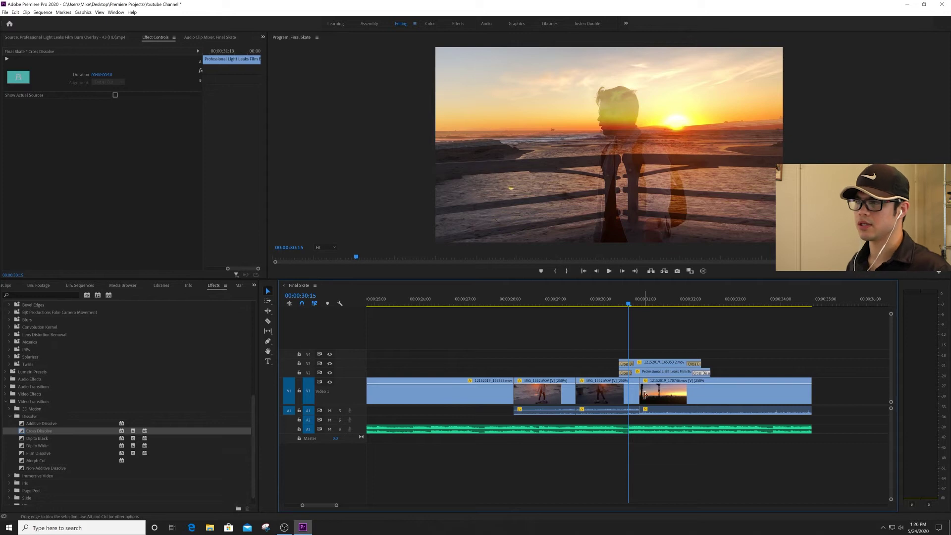
Step: Apply an eight-frame Cross Dissolve to the V1 cut between the second skating clip and the palm-tree clip
click(102, 433)
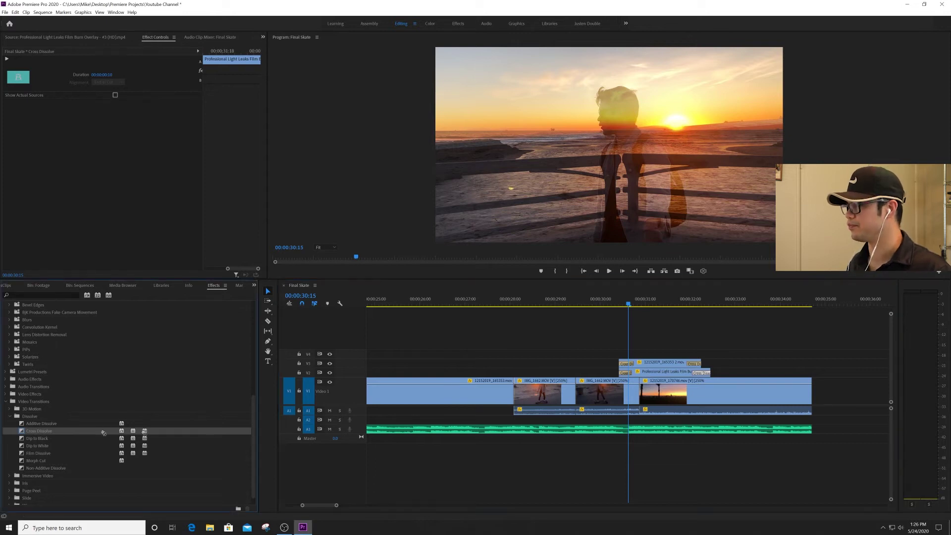
drag(643, 392, 645, 392)
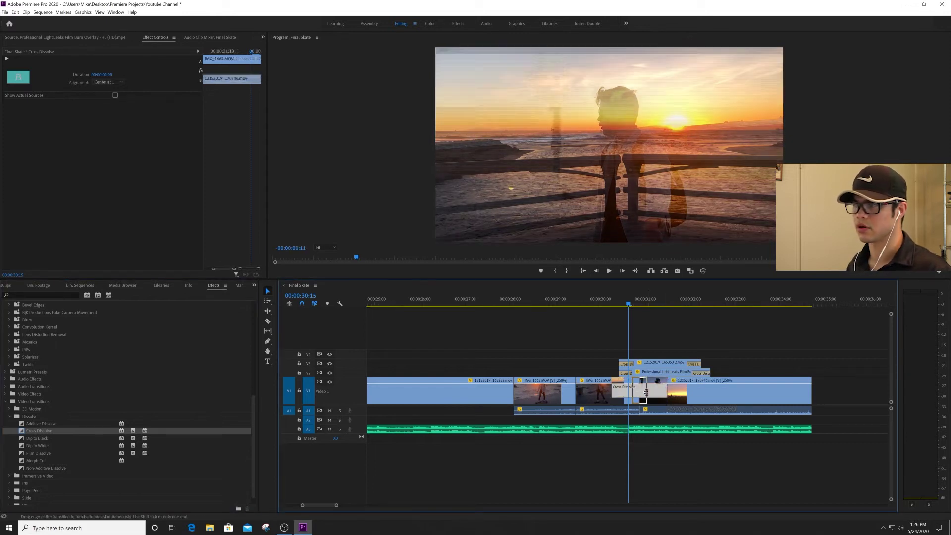
key(space)
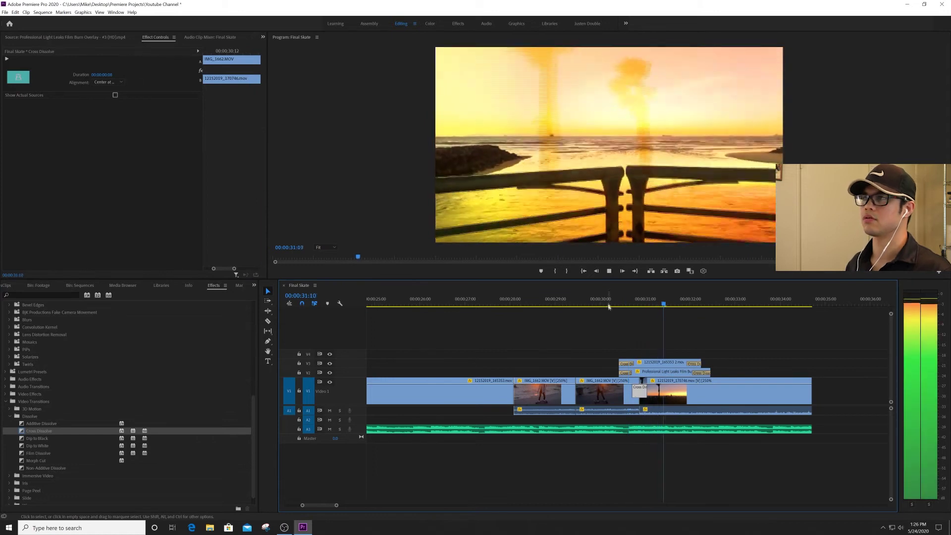
Step: Play and scrub through the palm-tree cut to check how the sunset overlay, light leak and dissolves blend
click(606, 302)
key(space)
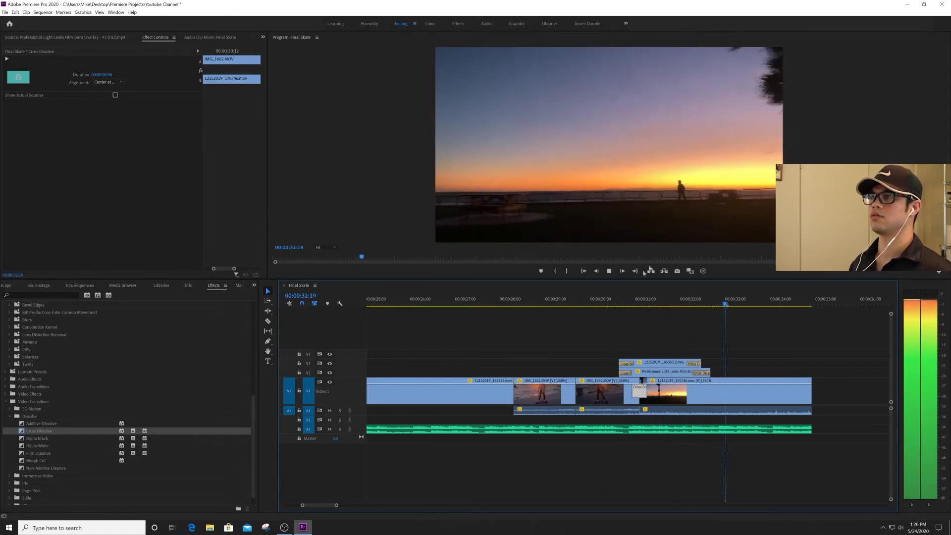
key(space)
click(590, 302)
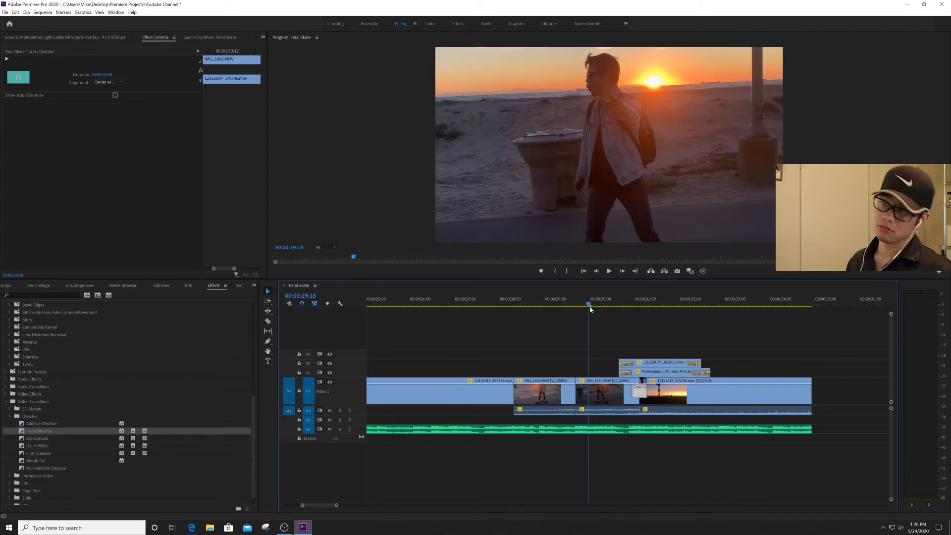
key(space)
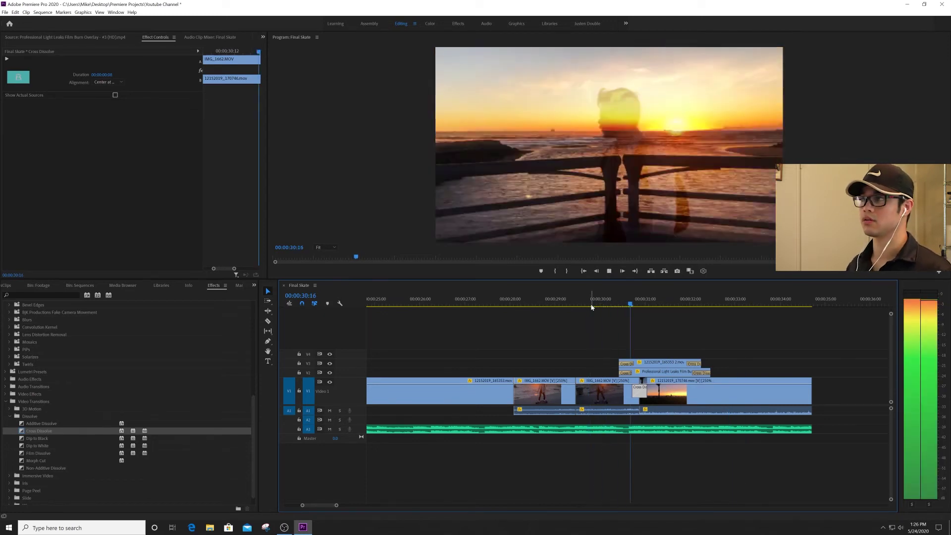
click(633, 302)
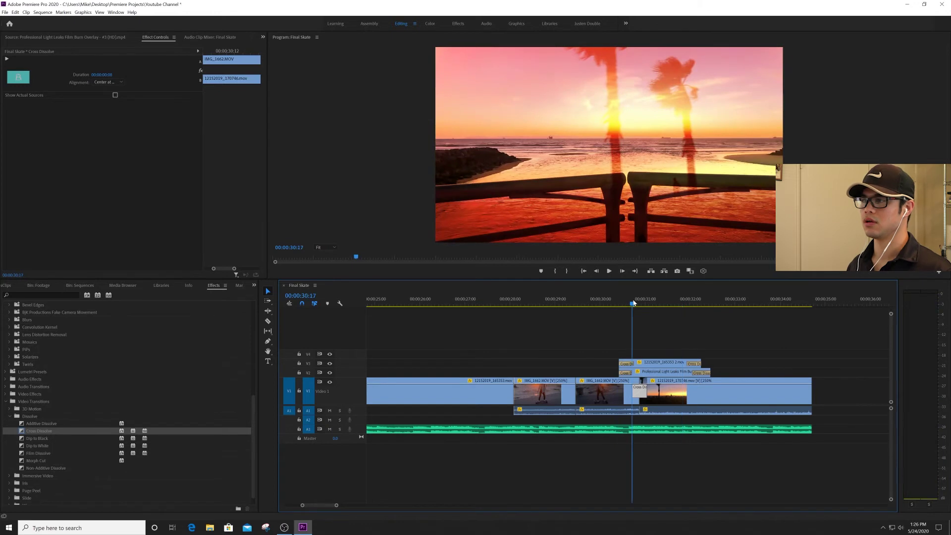
click(651, 302)
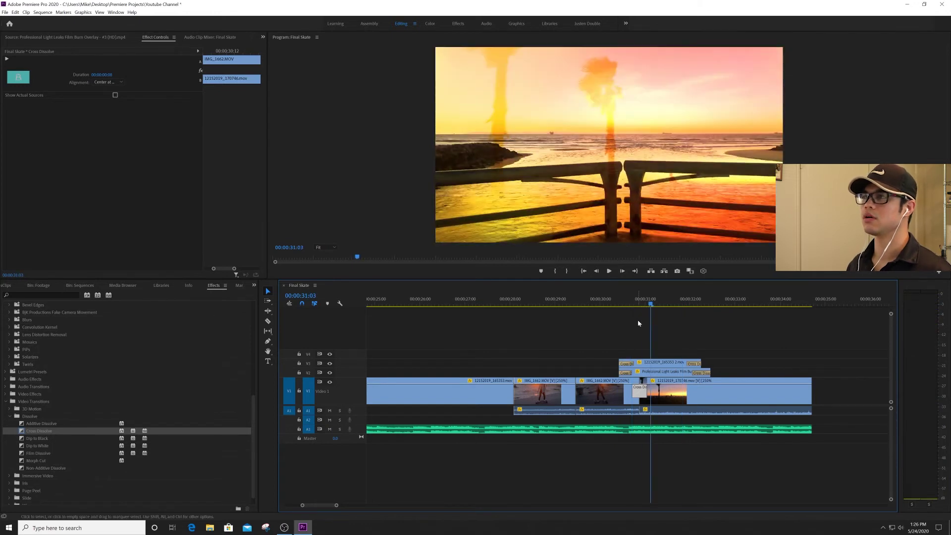
key(space)
key(space)
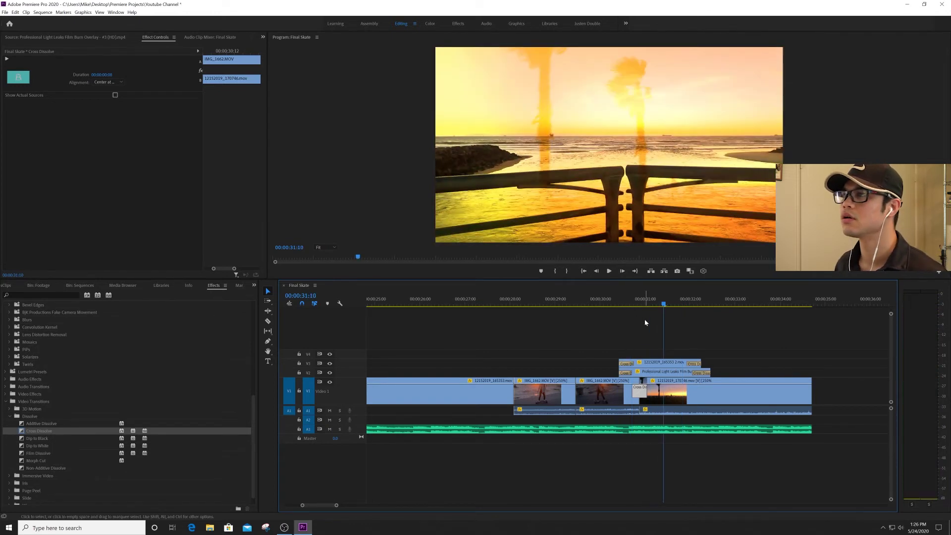
key(space)
click(604, 301)
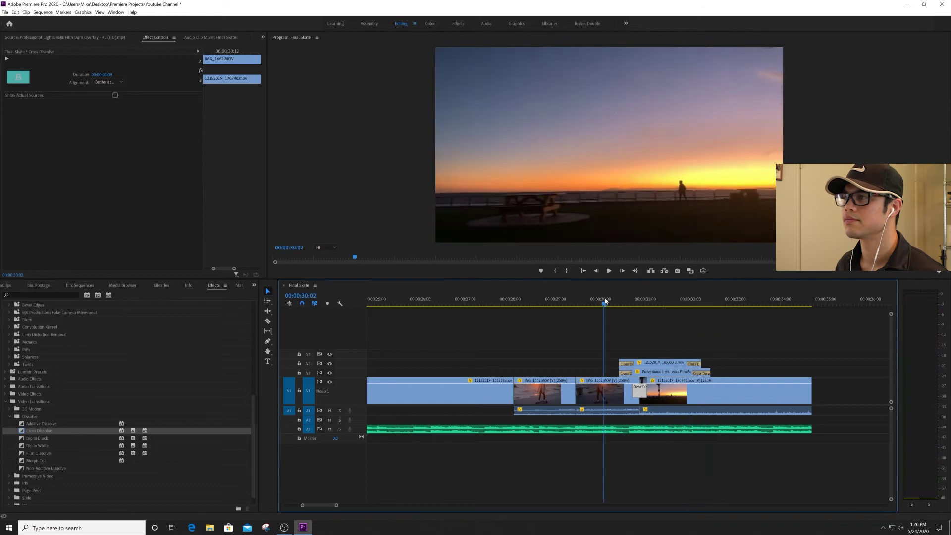
key(space)
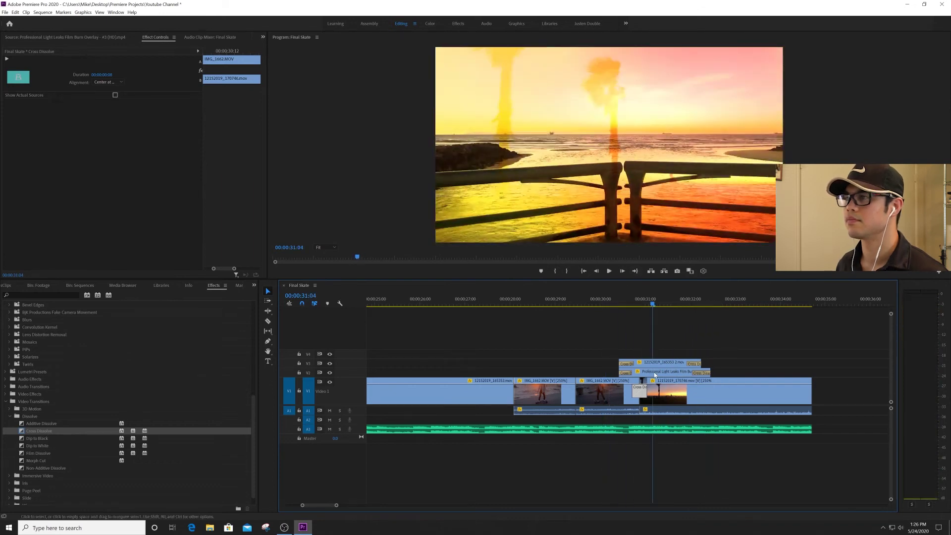
Step: Lower the V2 light leak's opacity with a keyframe at 00:00:31:04 and play the palm-tree transition
click(654, 372)
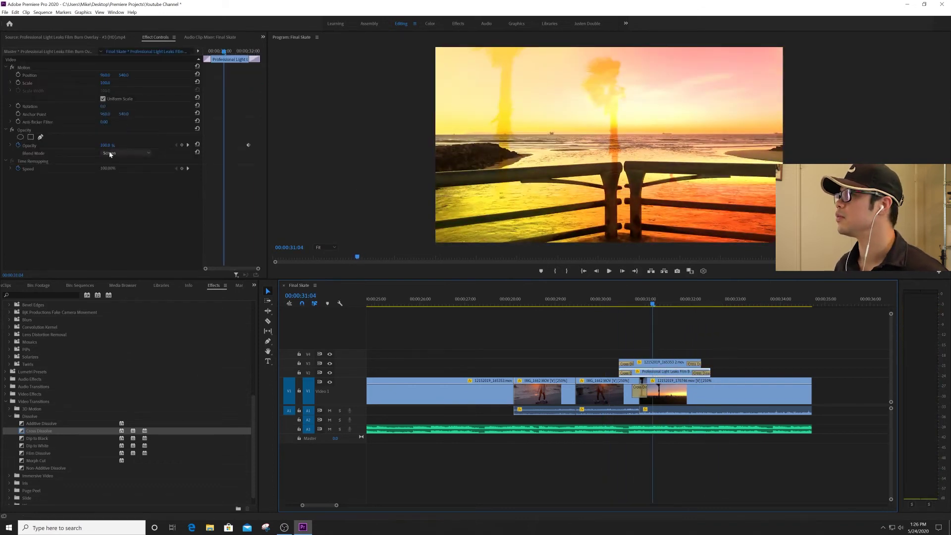
drag(106, 144, 81, 144)
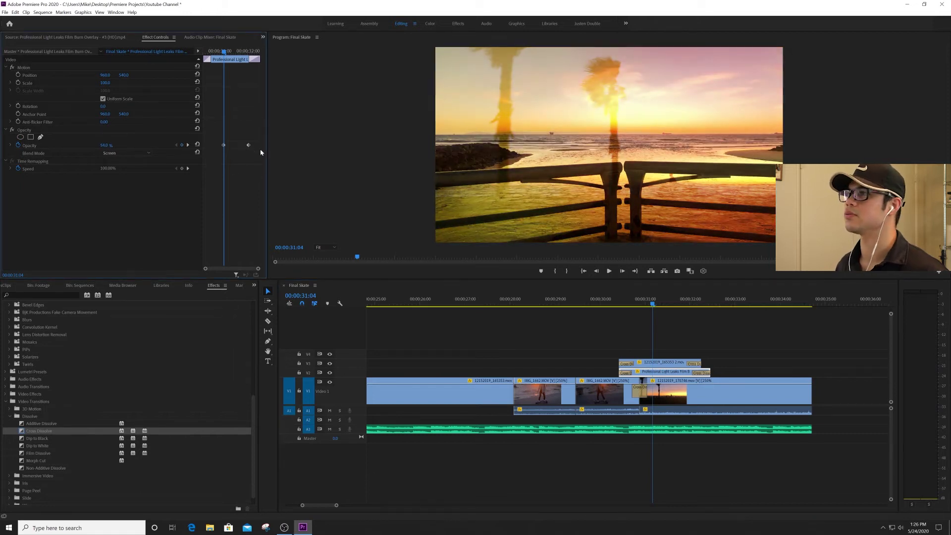
click(620, 298)
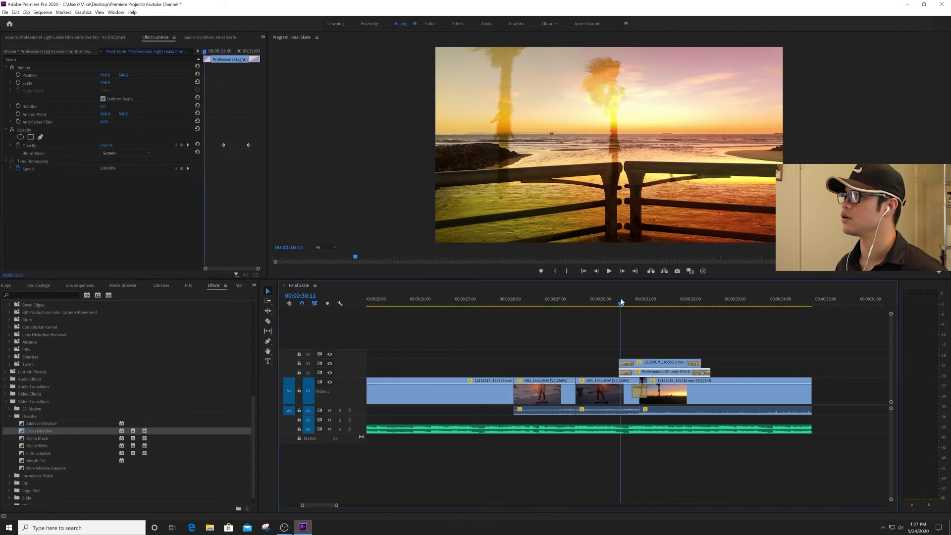
key(space)
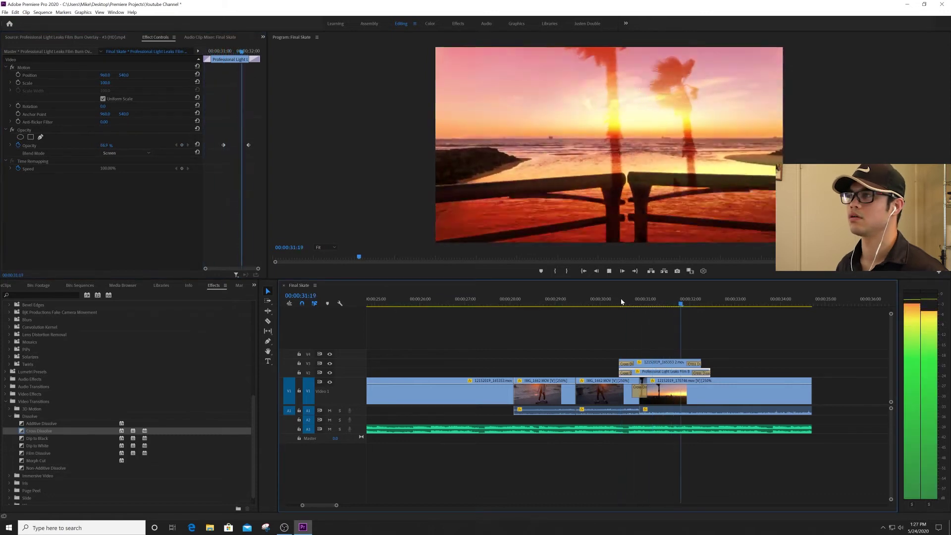
click(619, 302)
key(space)
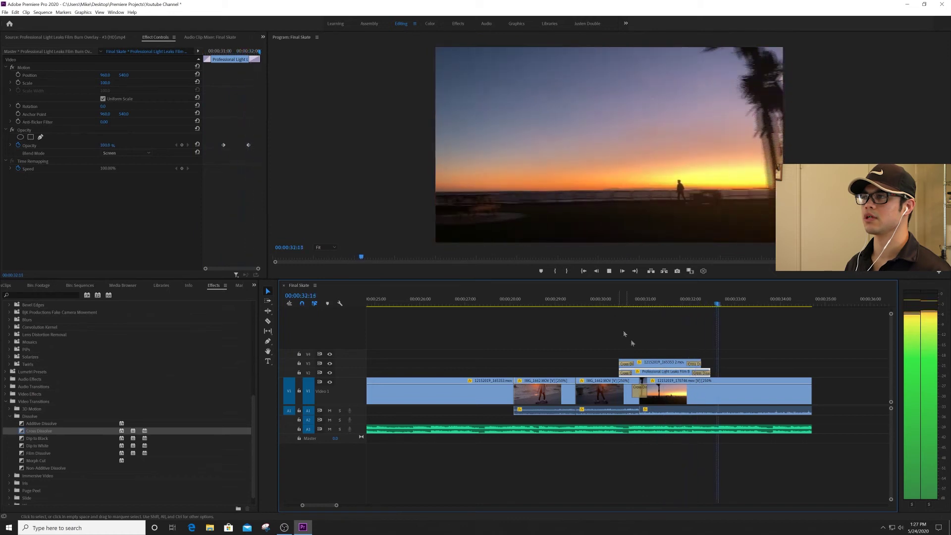
Step: Play the ending from the first beach skating clip, and again from further back, to judge the flow into the palm-tree clip
click(527, 300)
key(space)
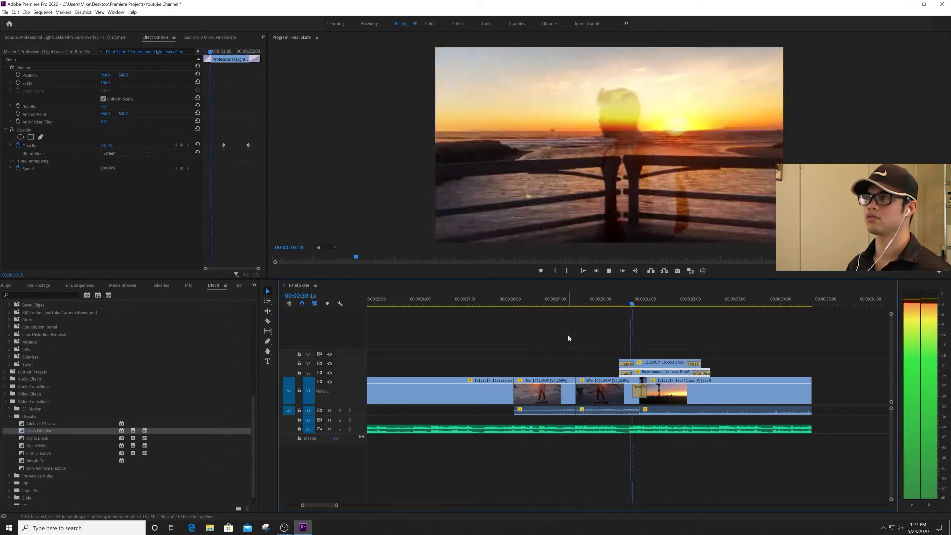
click(522, 300)
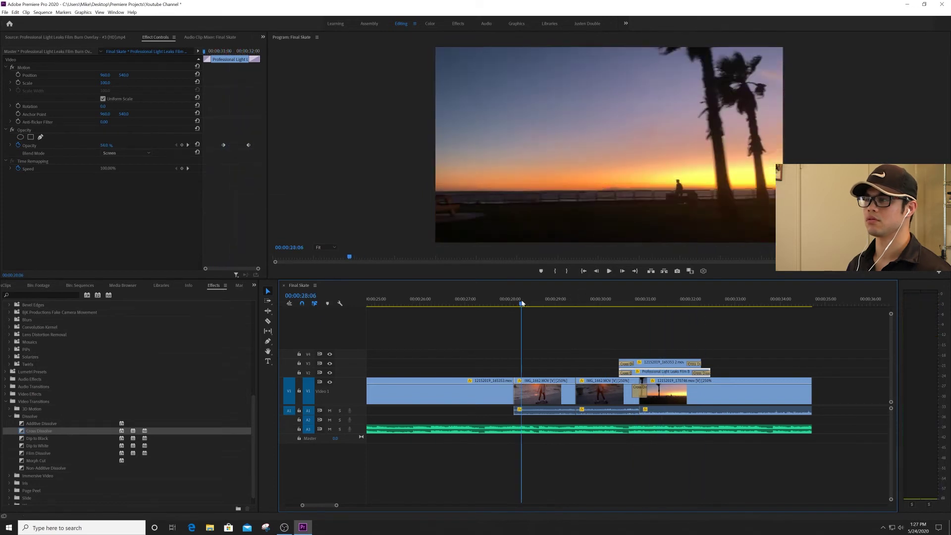
key(space)
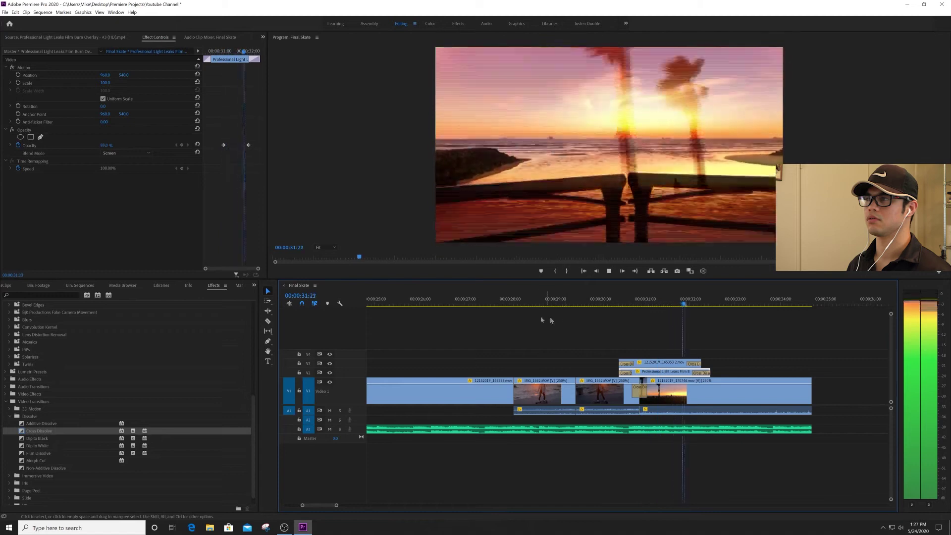
click(526, 301)
key(minus)
key(minus)
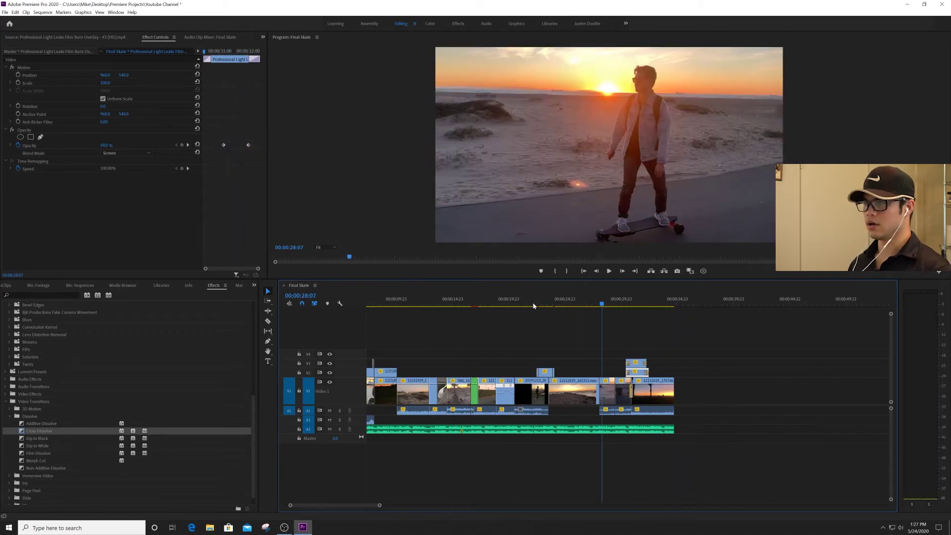
click(534, 305)
key(space)
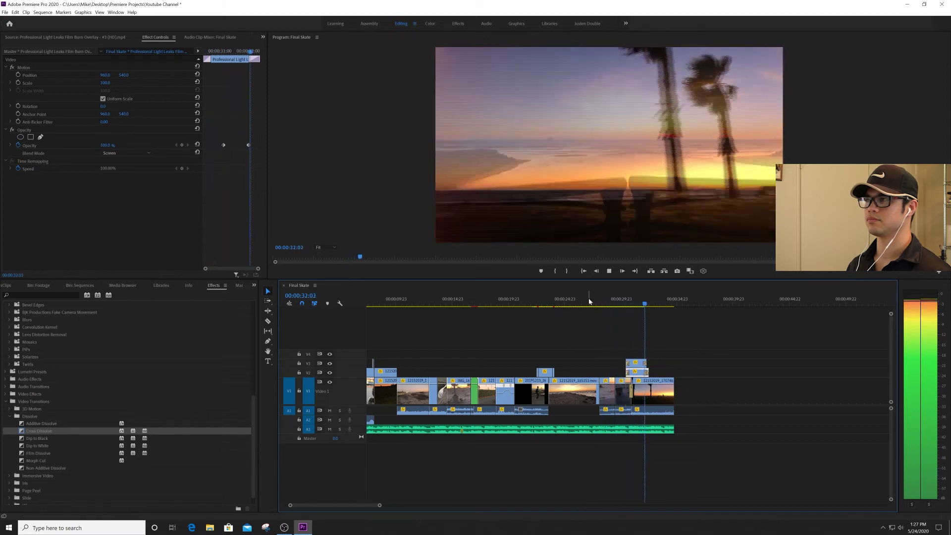
key(space)
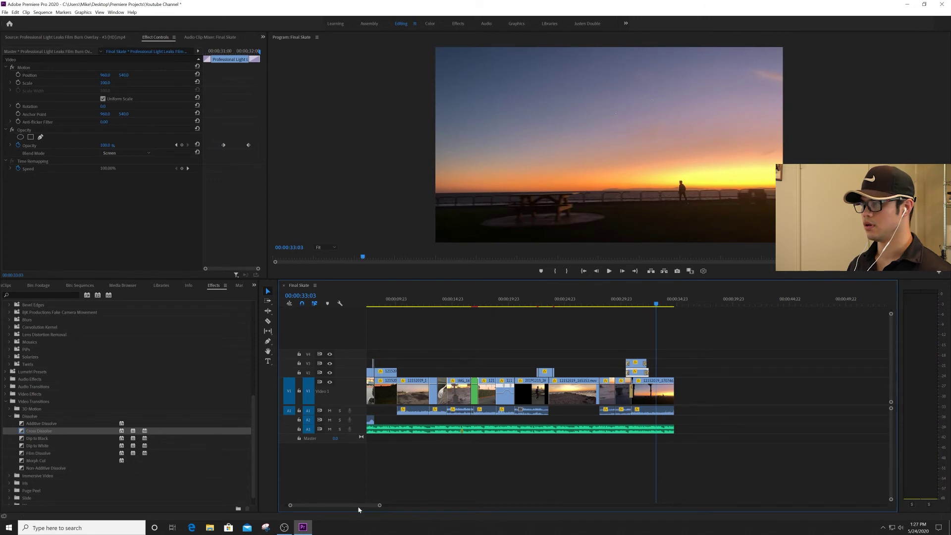
Step: Play the montage's opening and extend the start of the palm-tree overlay on V2 about three frames ahead of the crouching clip
drag(359, 510, 350, 510)
click(382, 301)
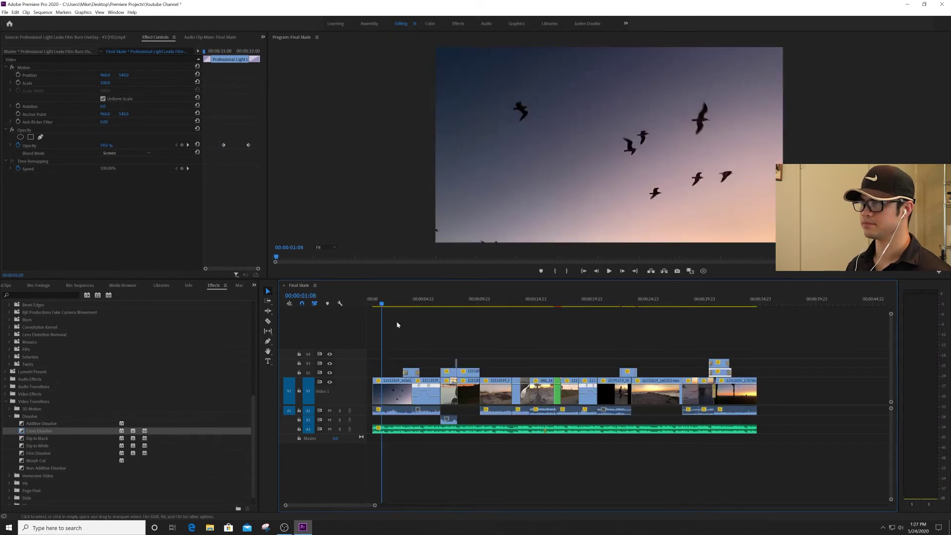
key(space)
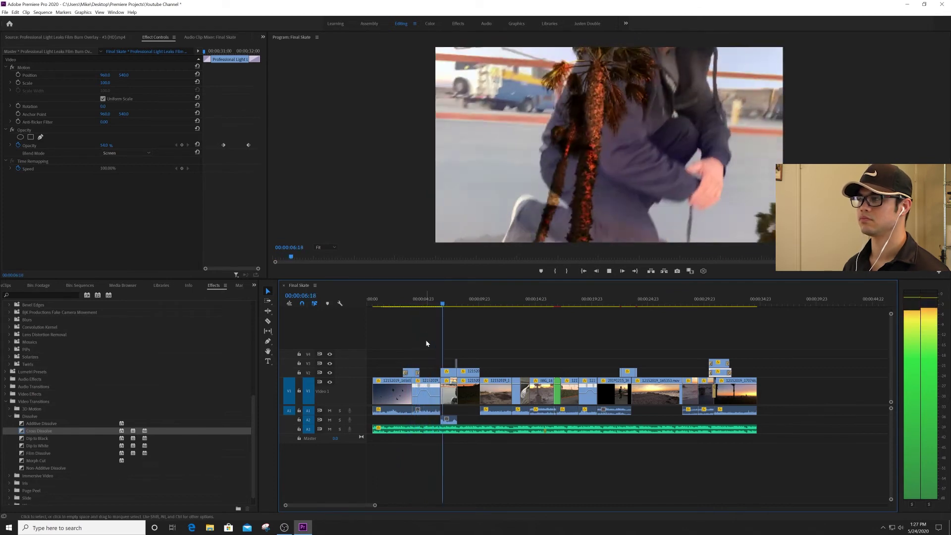
mouse_move(436, 302)
mouse_down()
mouse_move(465, 301)
mouse_move(438, 300)
mouse_up()
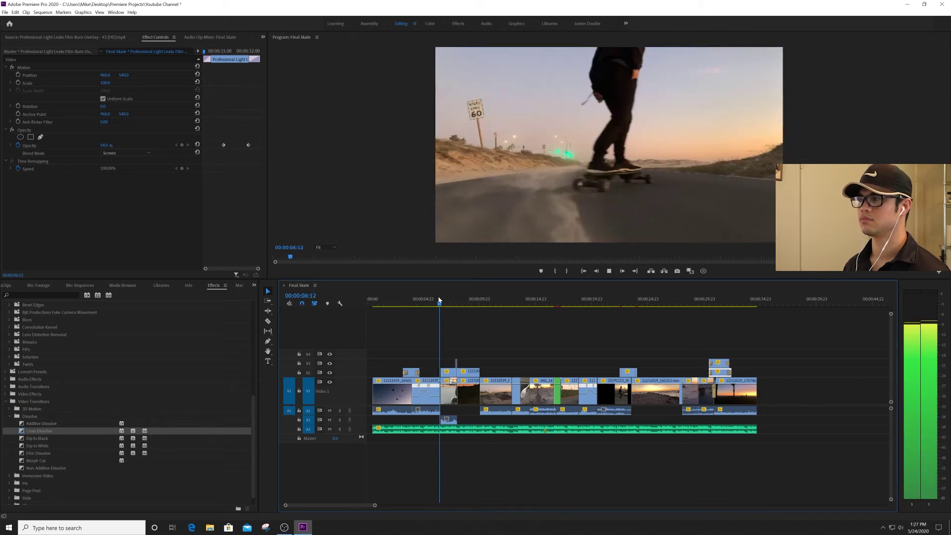
key(space)
key(equal)
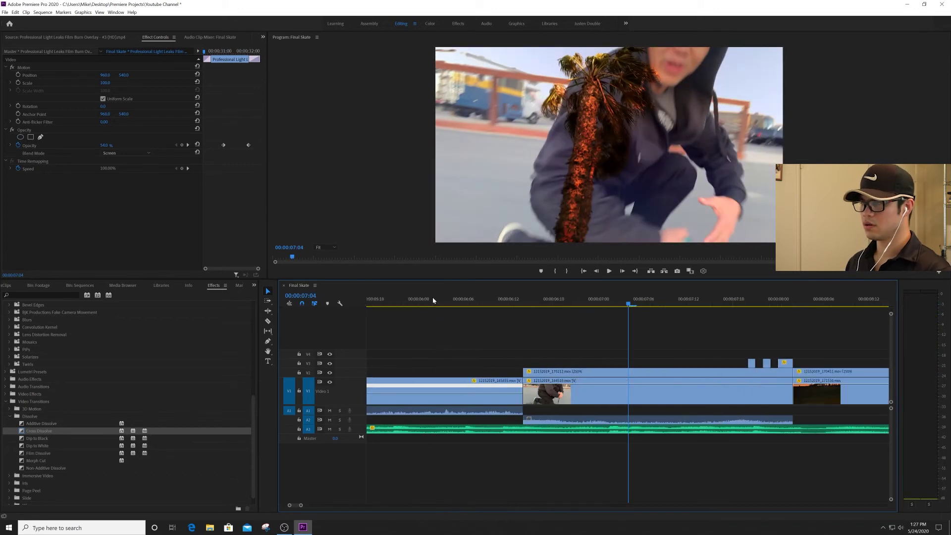
drag(517, 373, 500, 373)
Step: Duplicate the three short flicker clips on V3 to the start of the palm-tree overlay above the crouching clip
click(753, 301)
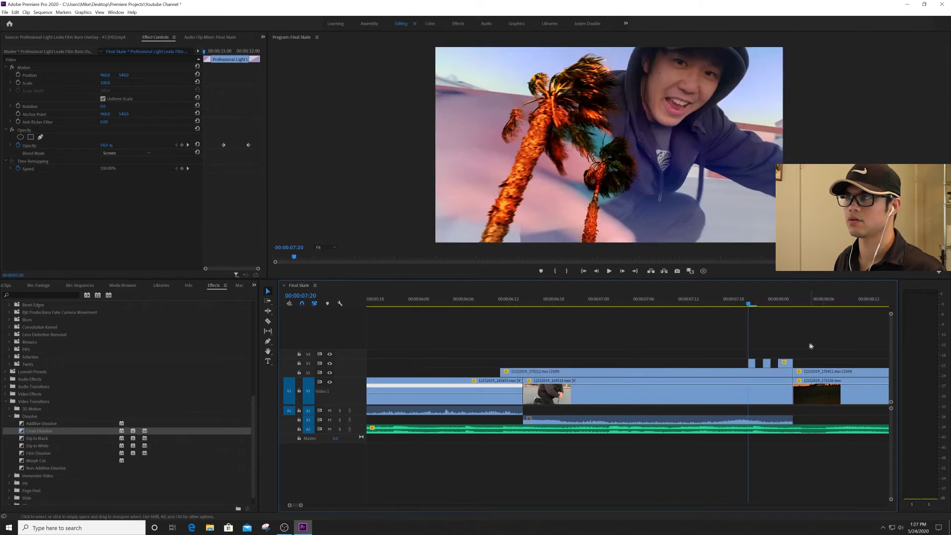
drag(761, 357, 584, 364)
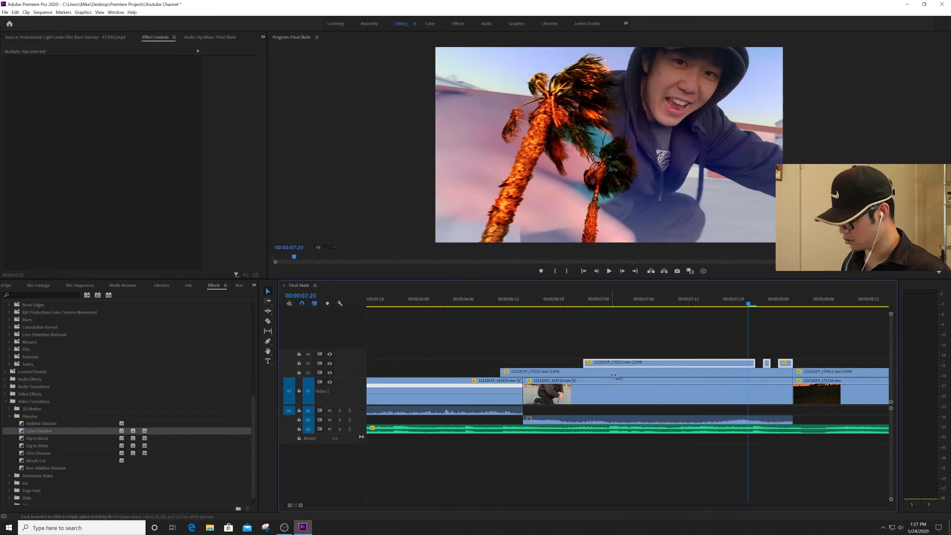
key(ctrl+z)
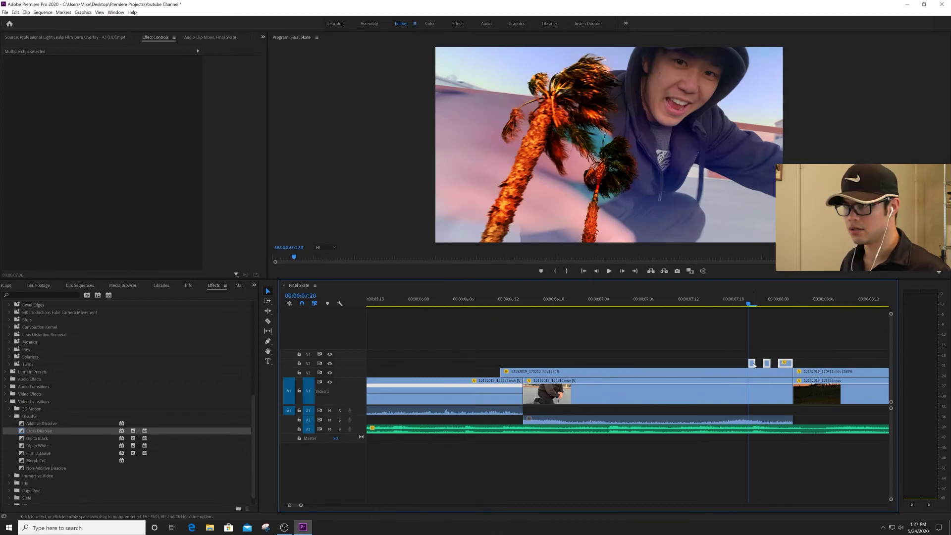
drag(753, 365, 504, 365)
click(479, 300)
key(space)
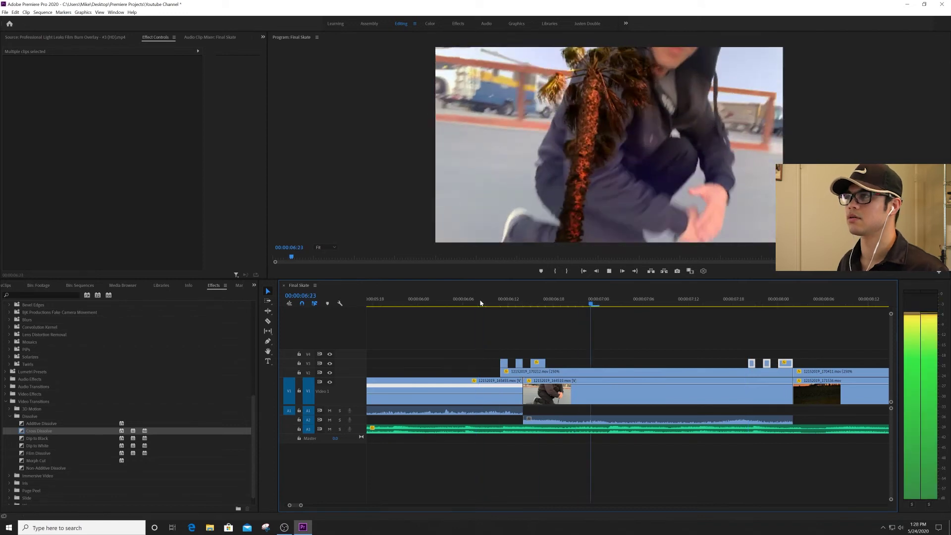
Step: Play from the road skating clip through the crouching clip to check the flickering palm-tree overlay's entrance
click(481, 302)
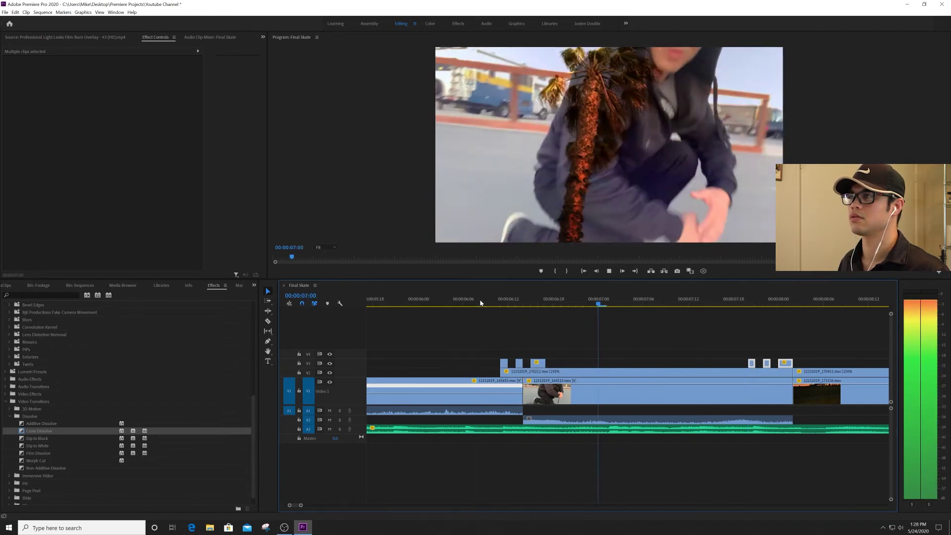
key(space)
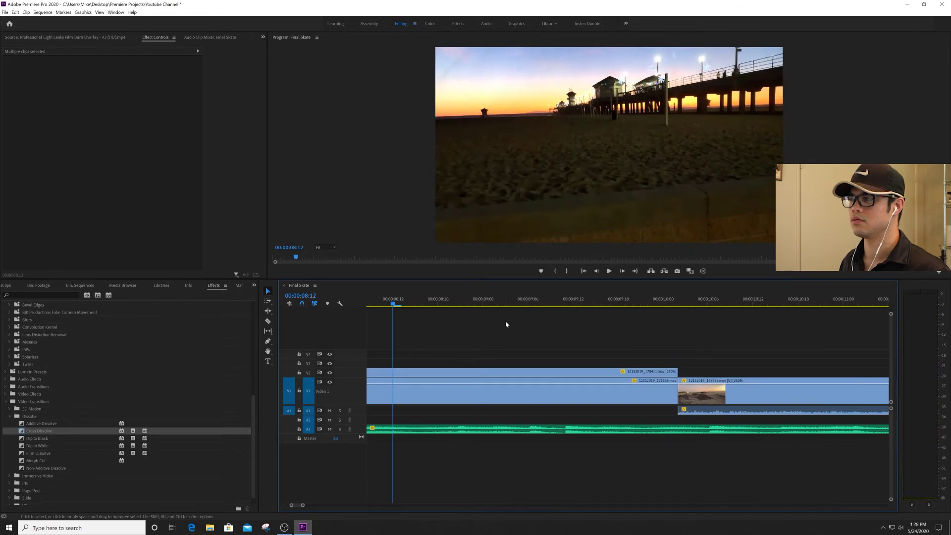
click(452, 305)
key(space)
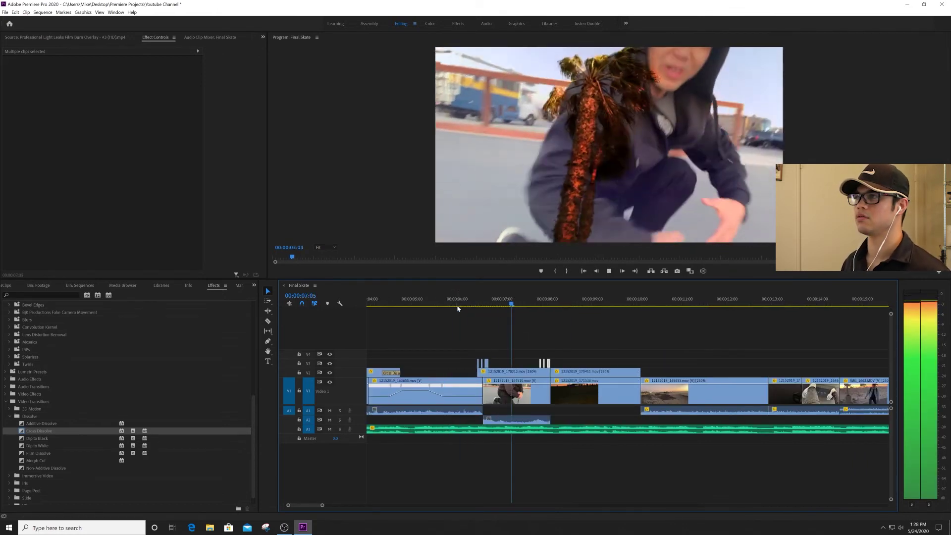
key(space)
click(456, 304)
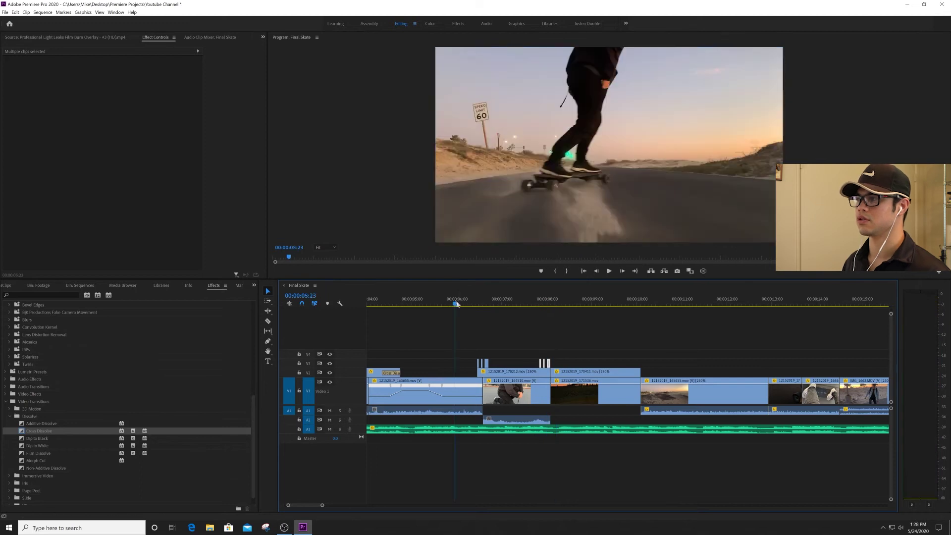
key(space)
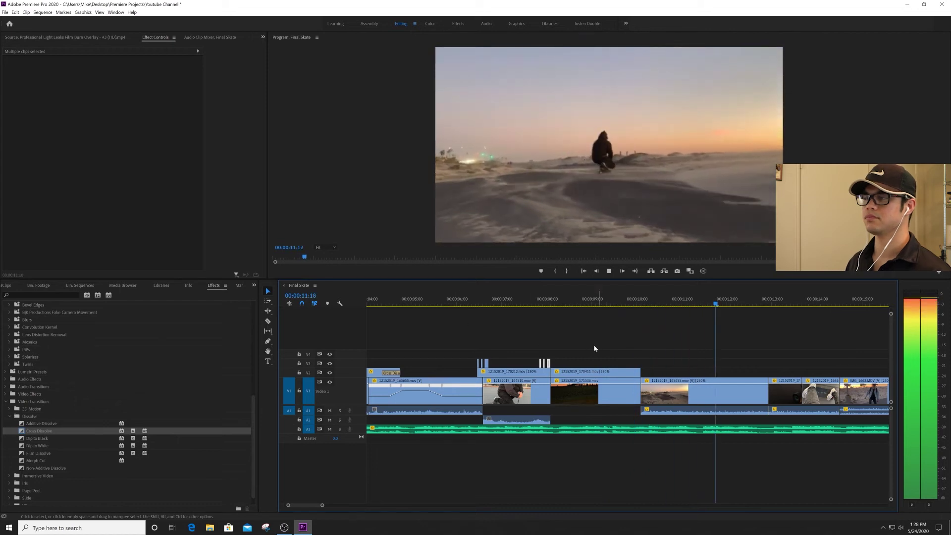
Step: Park the playhead near the end of the pier overlay on V2 and open the 1250 Transitions 1920x1080 bin
key(space)
click(634, 299)
key(backslash)
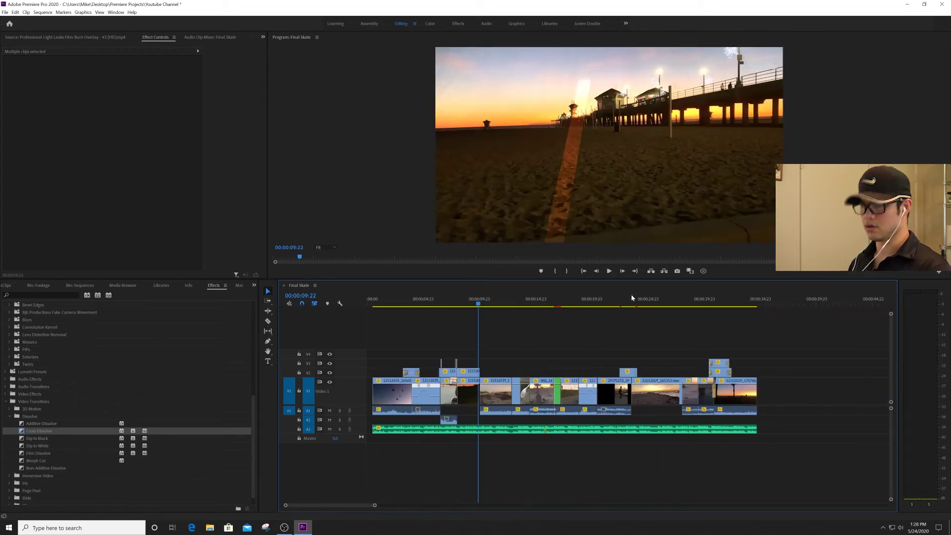
key(backslash)
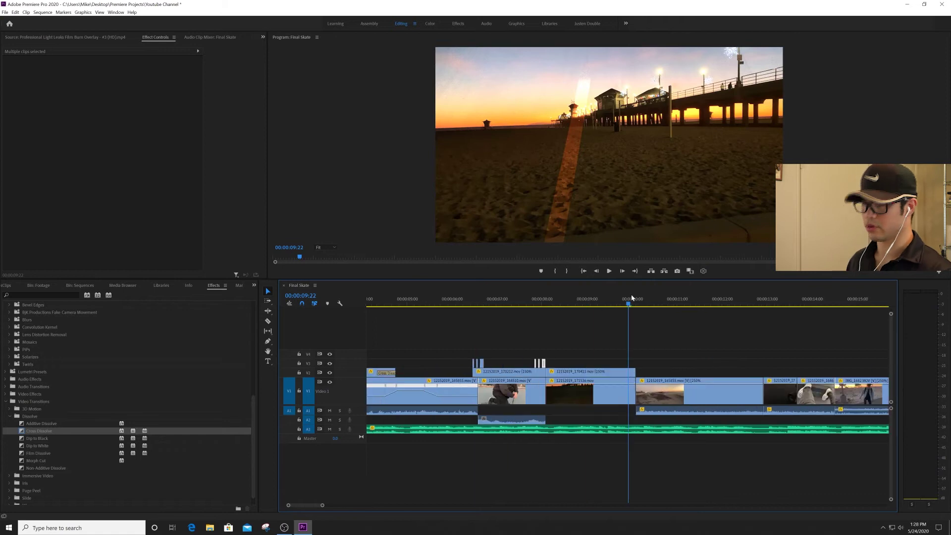
click(572, 332)
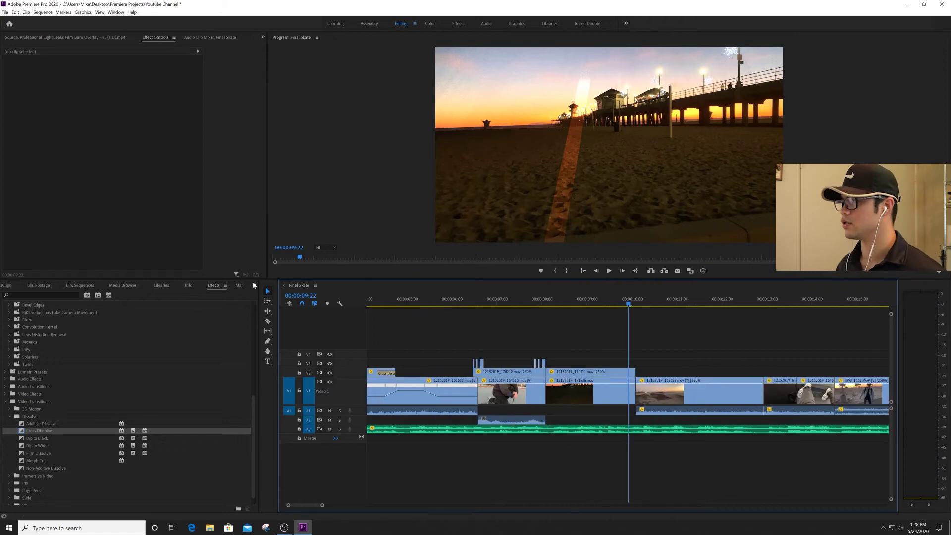
key(shift+1)
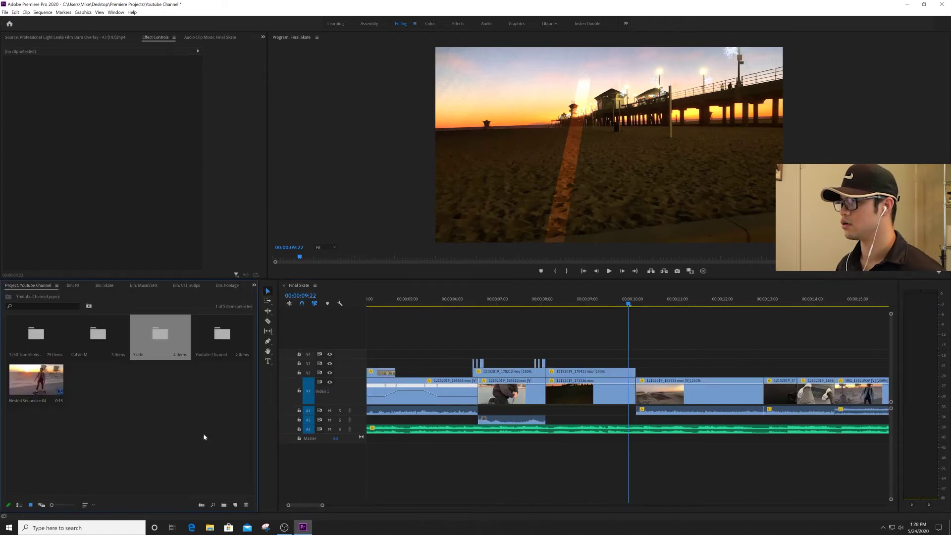
double_click(49, 348)
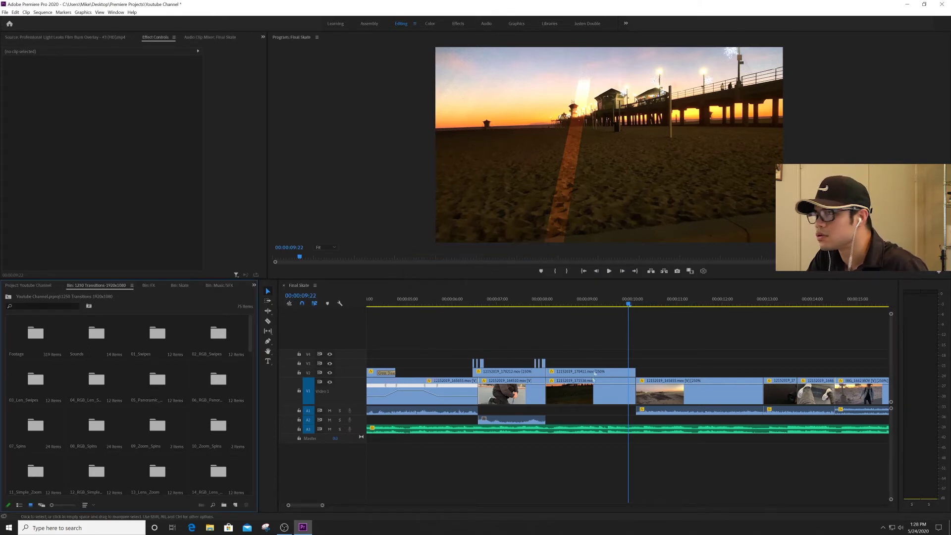
Step: Play from the pier overlay into the sand-dune skating clip to judge the cut between them
click(587, 304)
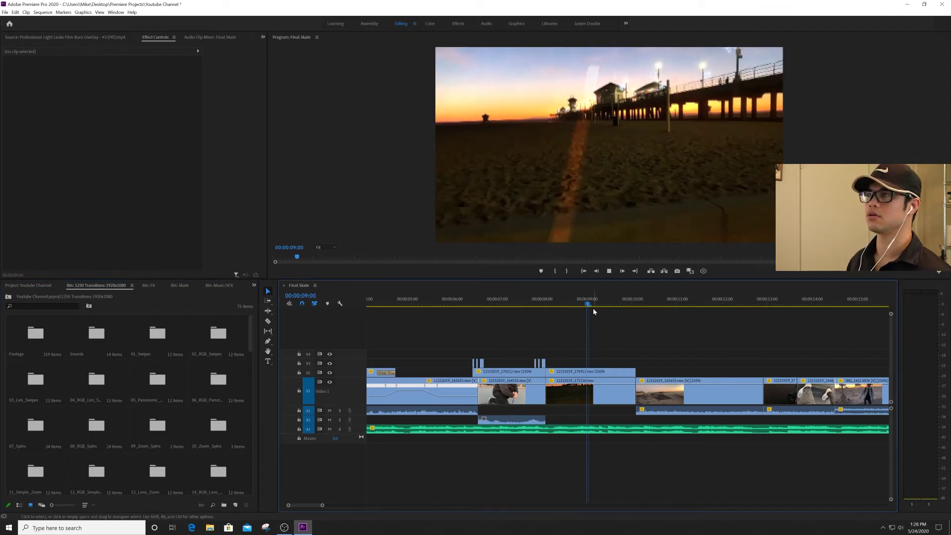
key(space)
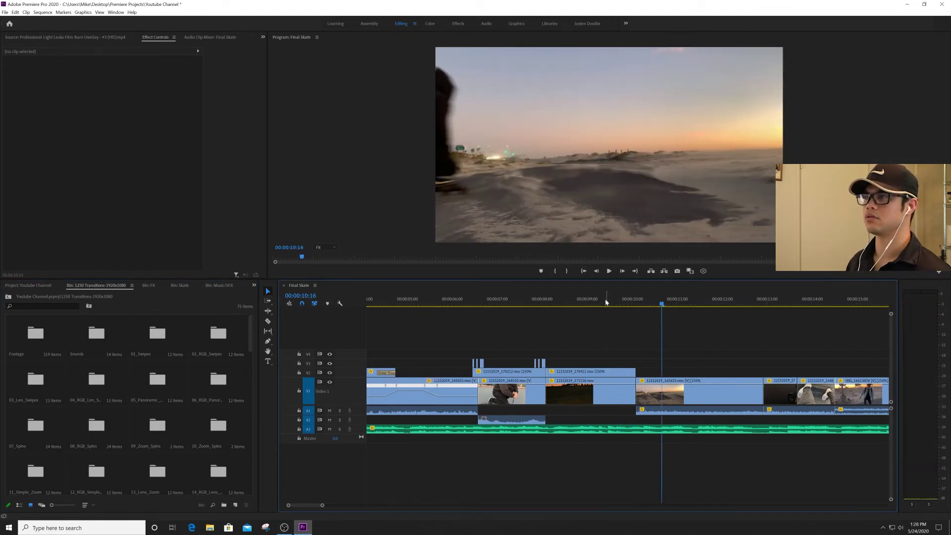
click(605, 302)
Step: Look through the transition pack's bins, including Sounds and its Swoosh bin, and open the 11_Simple_Zoom bin
scroll(126, 426, down, 15)
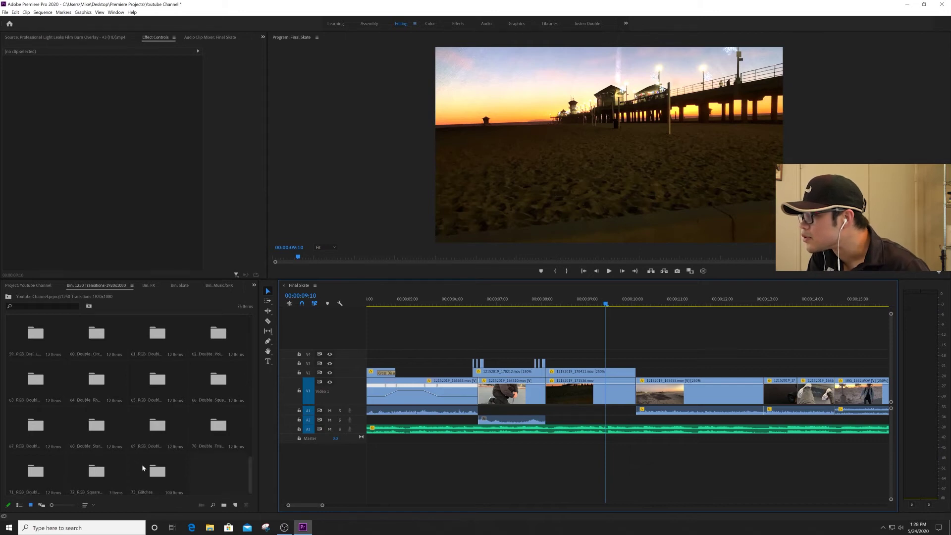
scroll(143, 468, up, 15)
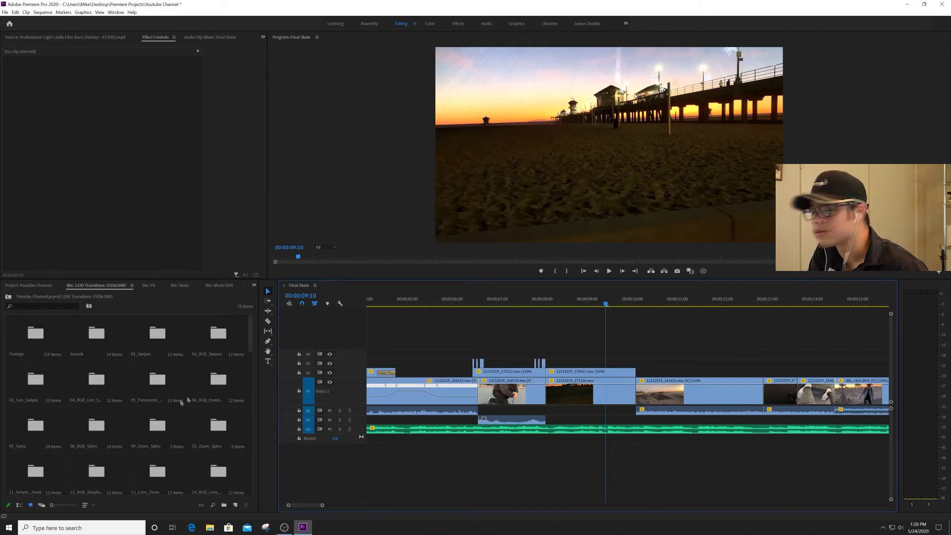
click(254, 286)
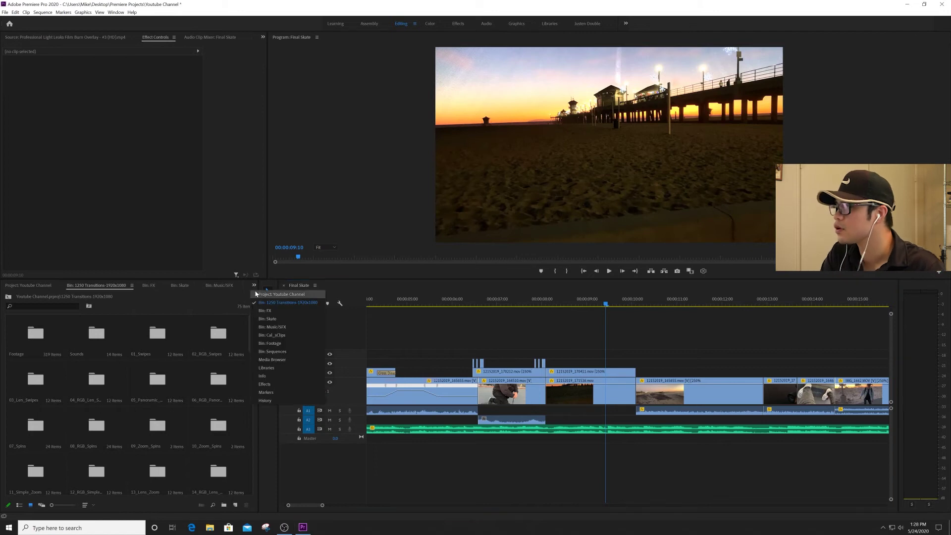
click(156, 364)
click(156, 364)
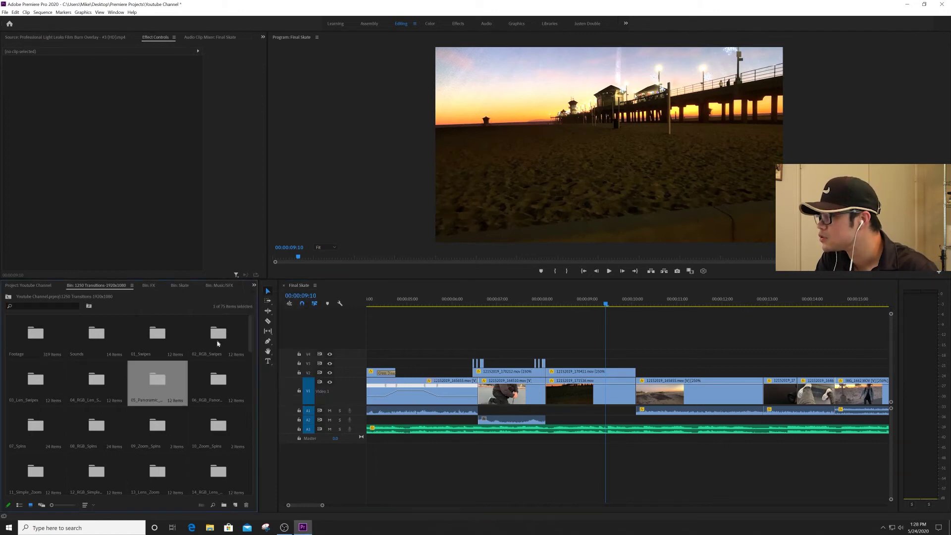
double_click(97, 340)
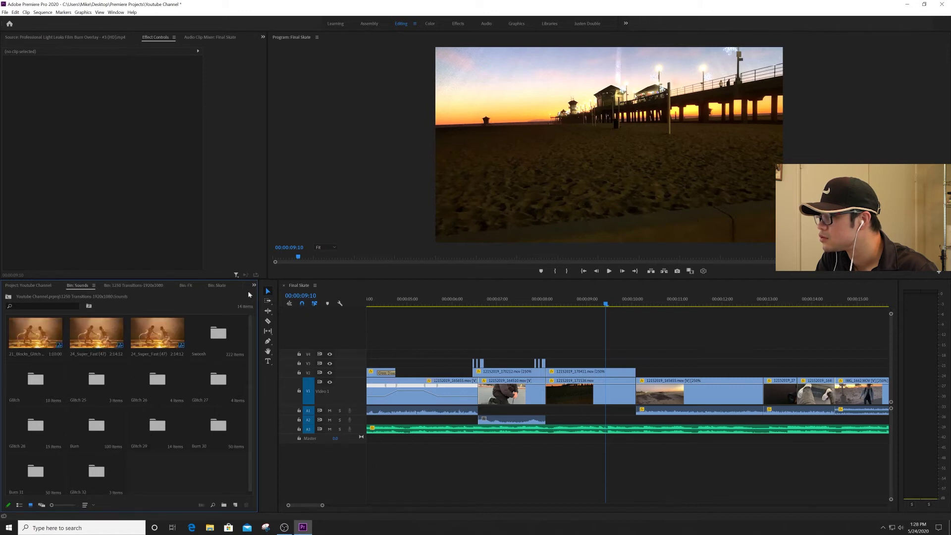
double_click(219, 345)
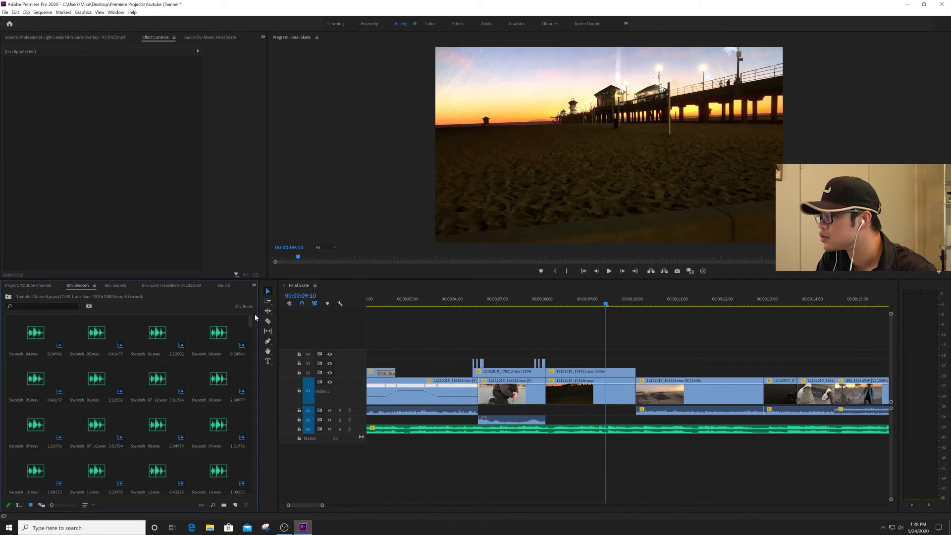
click(254, 286)
click(271, 320)
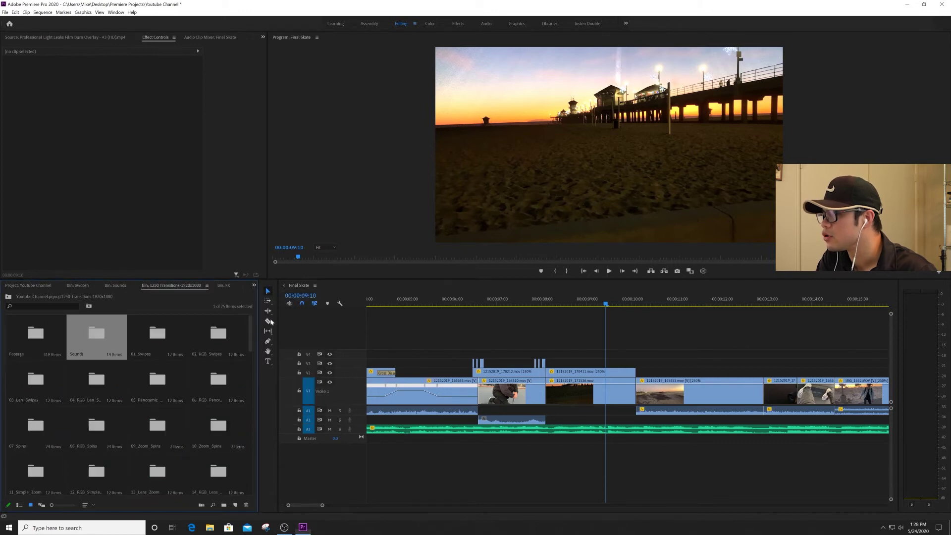
scroll(134, 431, down, 1)
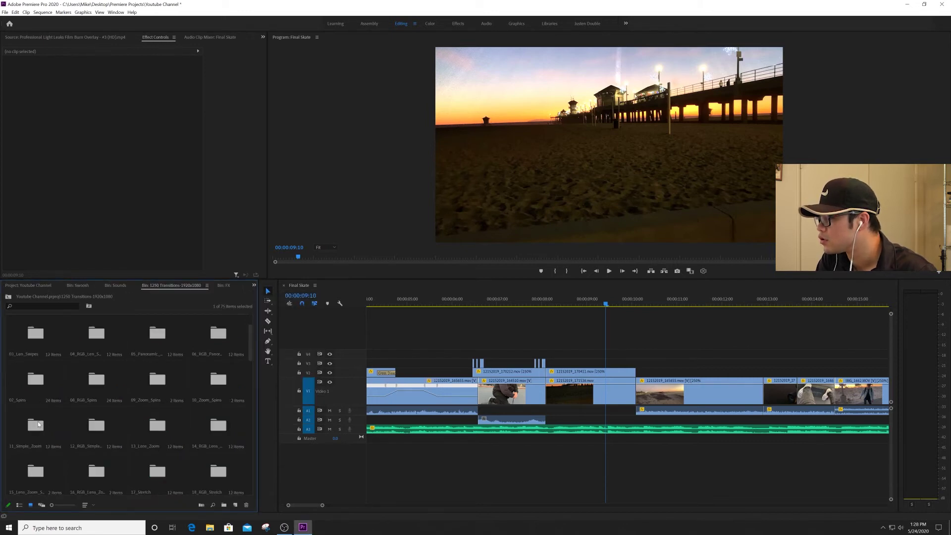
double_click(35, 424)
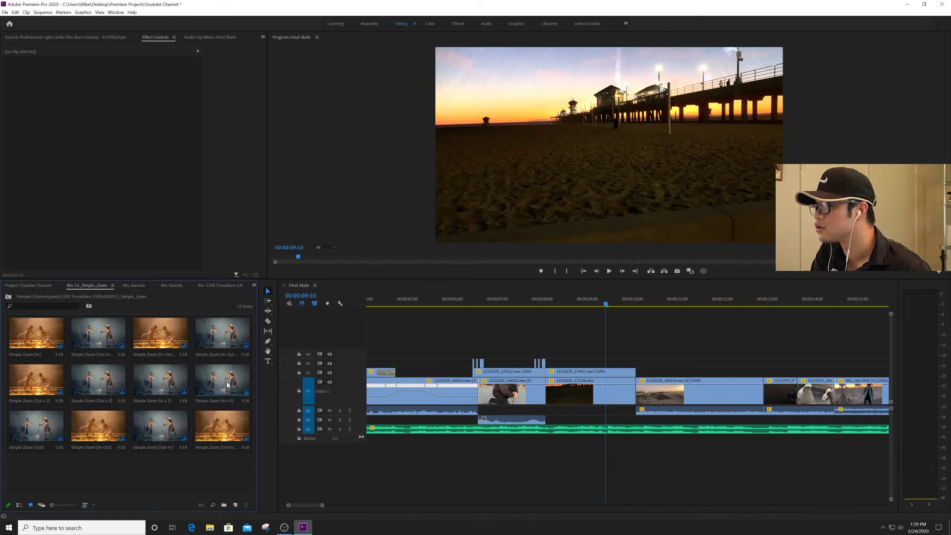
Step: Place the Simple Zoom (Out x 2) transition above the cut from the pier overlay to the sand-dune clip and delete its sample images
click(46, 386)
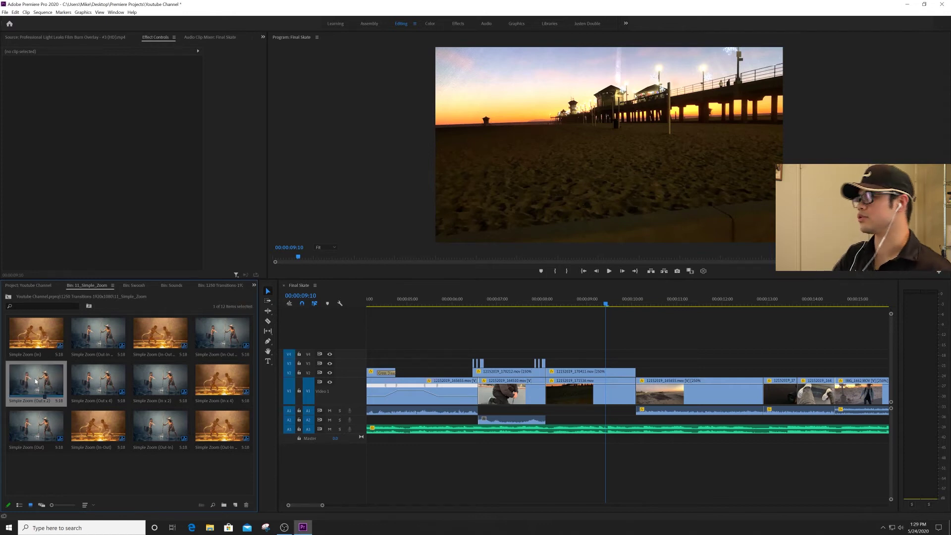
drag(35, 386, 635, 356)
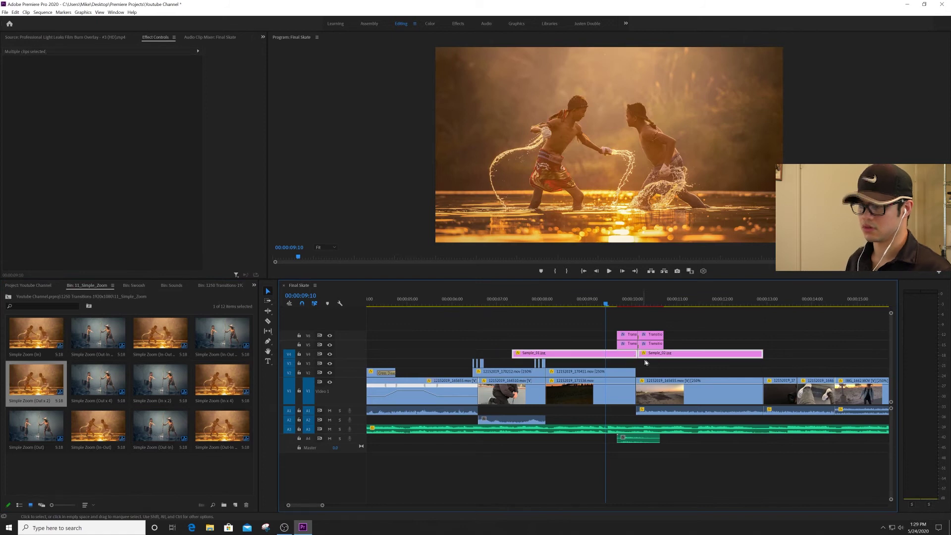
key(Delete)
Step: Play and scrub the Simple Zoom (Out x 2) transition over the pier-to-dune cut to judge its effect
key(space)
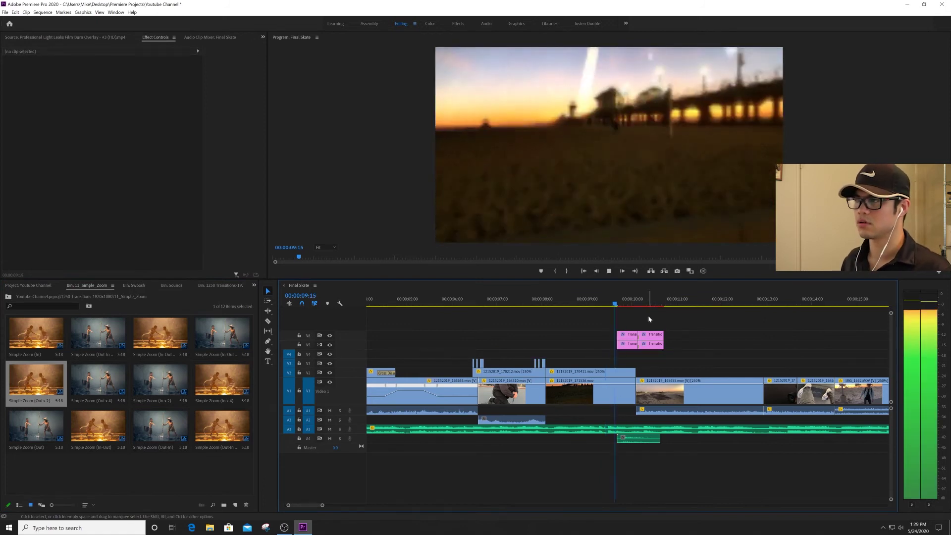
click(613, 304)
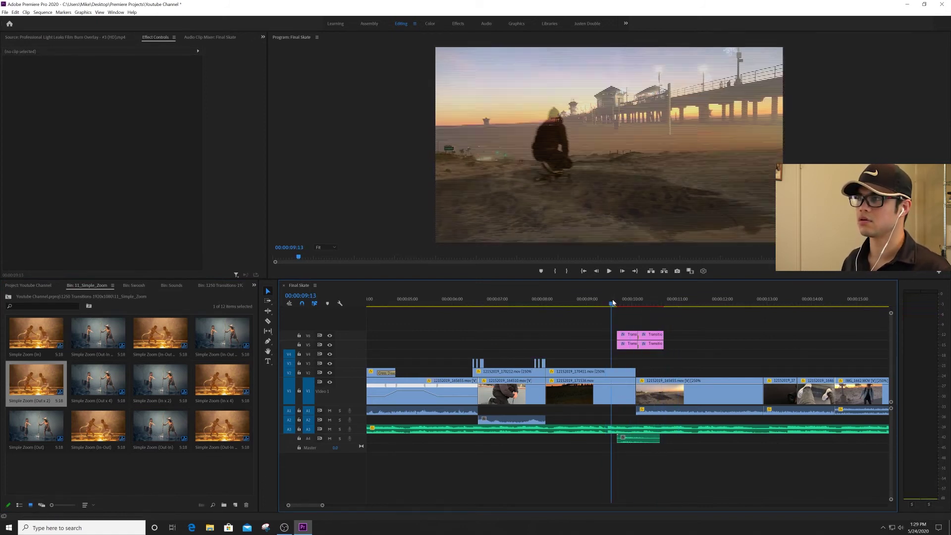
click(634, 303)
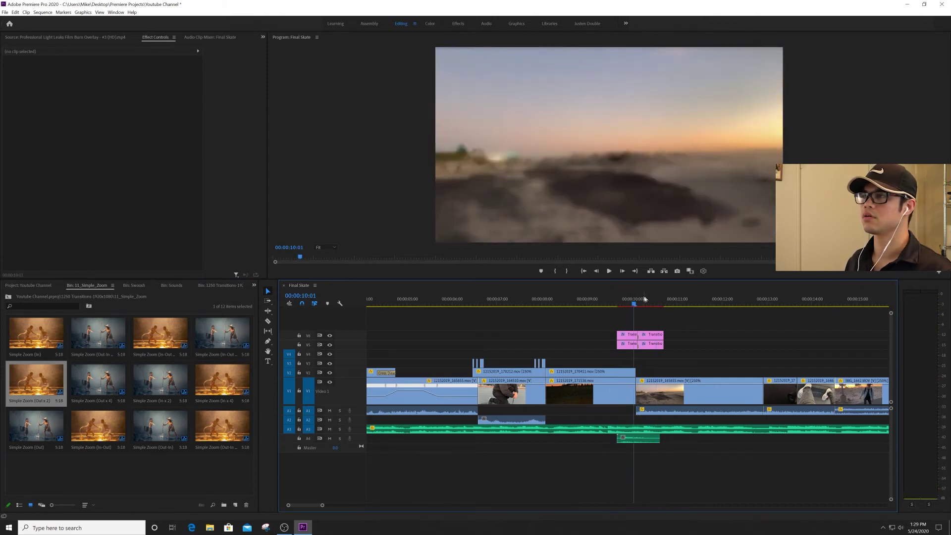
key(space)
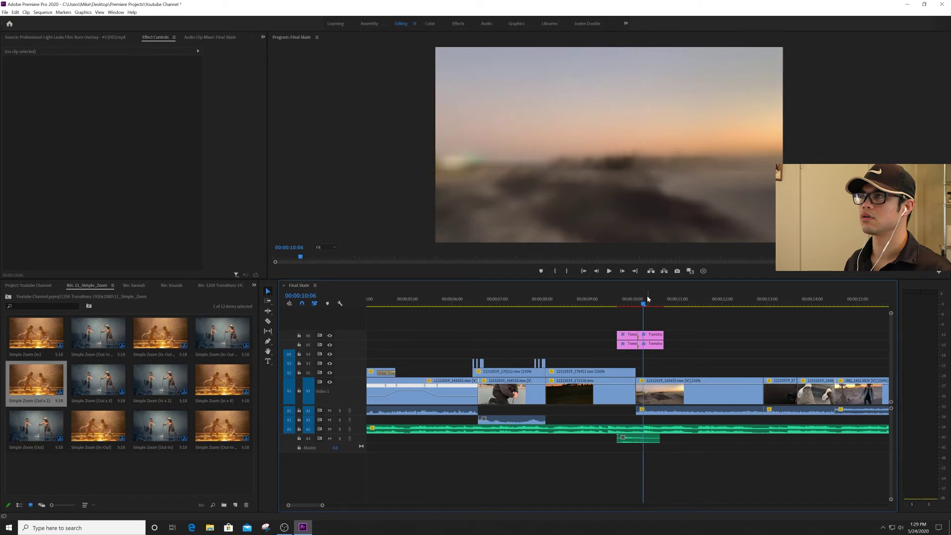
click(611, 301)
key(space)
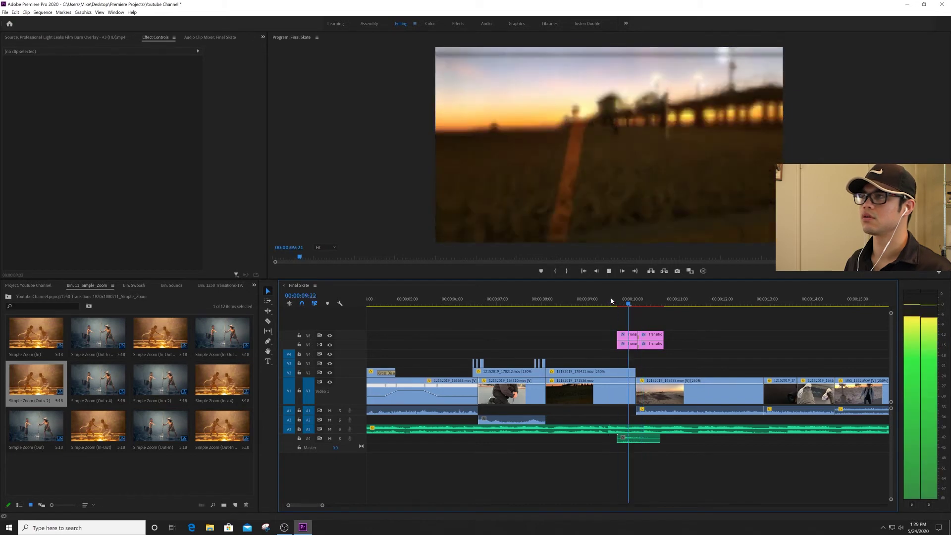
key(space)
click(578, 299)
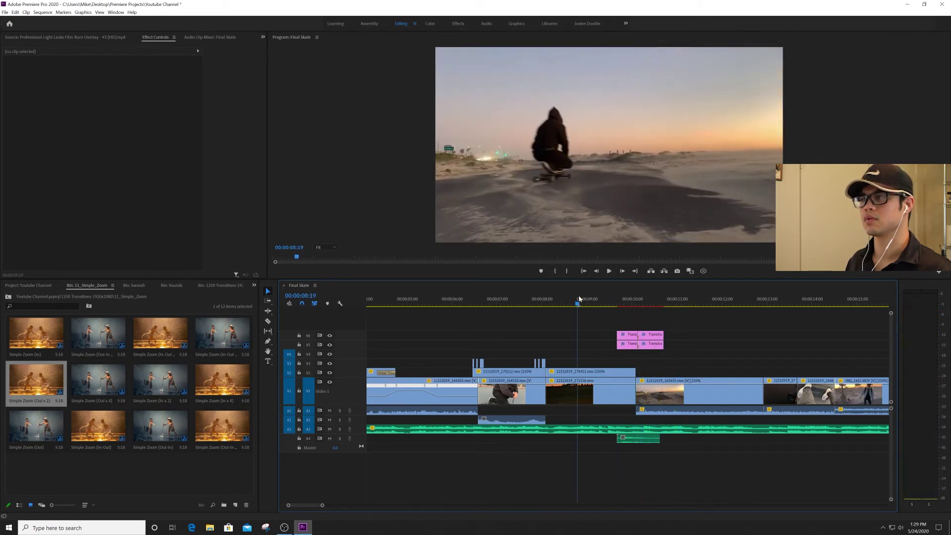
key(space)
key(space)
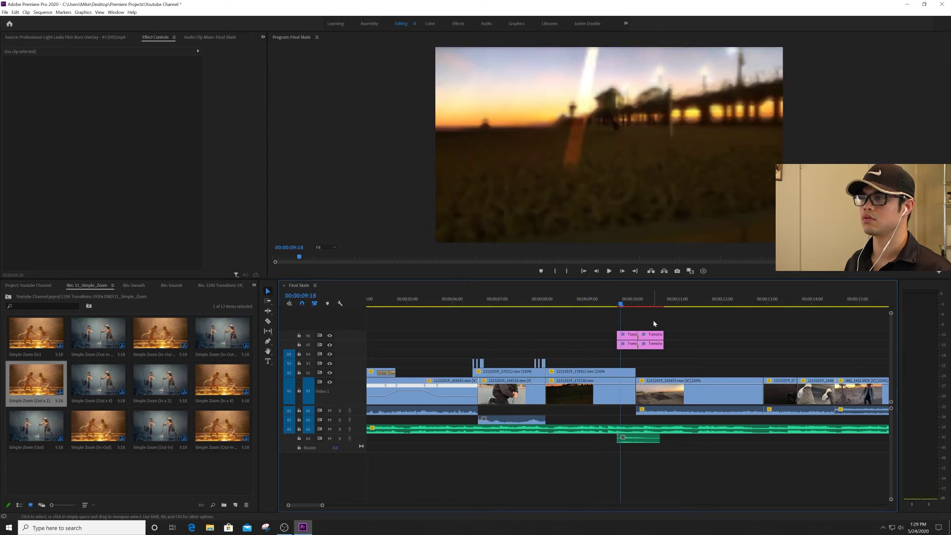
Step: Move the four transition clips and their sound effect about one frame earlier so their midpoint meets the pier-to-dune cut
key(equal)
key(equal)
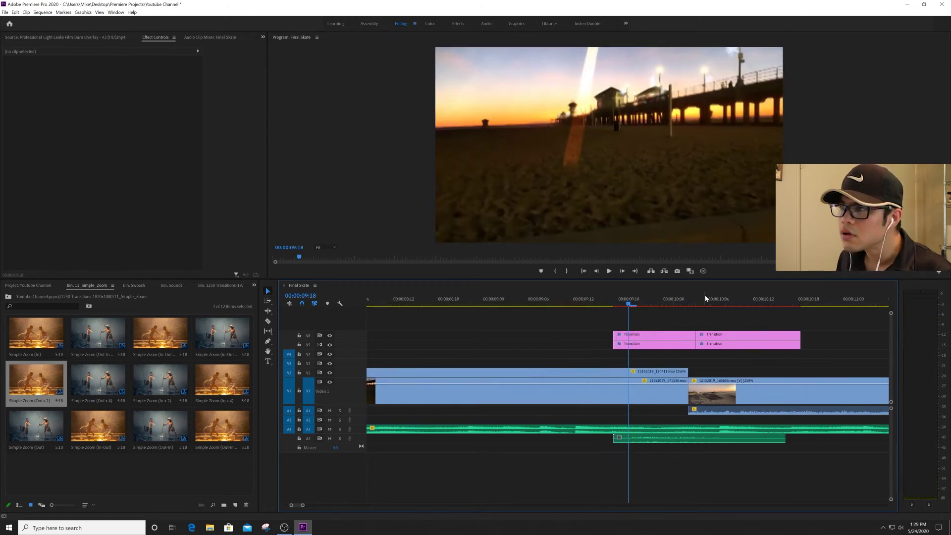
click(688, 301)
drag(720, 316, 653, 348)
key(ctrl+z)
shift+click(722, 440)
Step: Replay the realigned zoom transition from several points before the pier-to-dune cut to check its timing
click(586, 297)
key(space)
click(644, 299)
scroll(641, 299, down, 1)
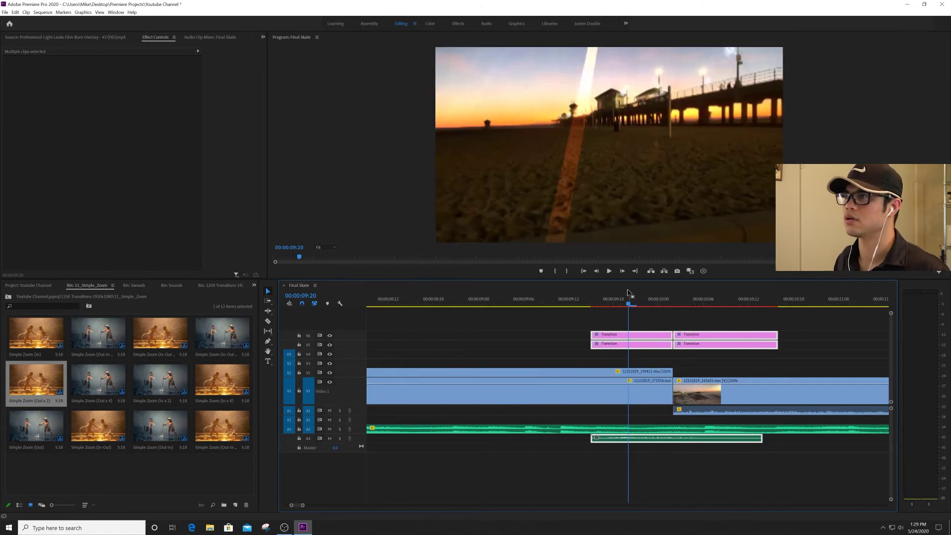
key(space)
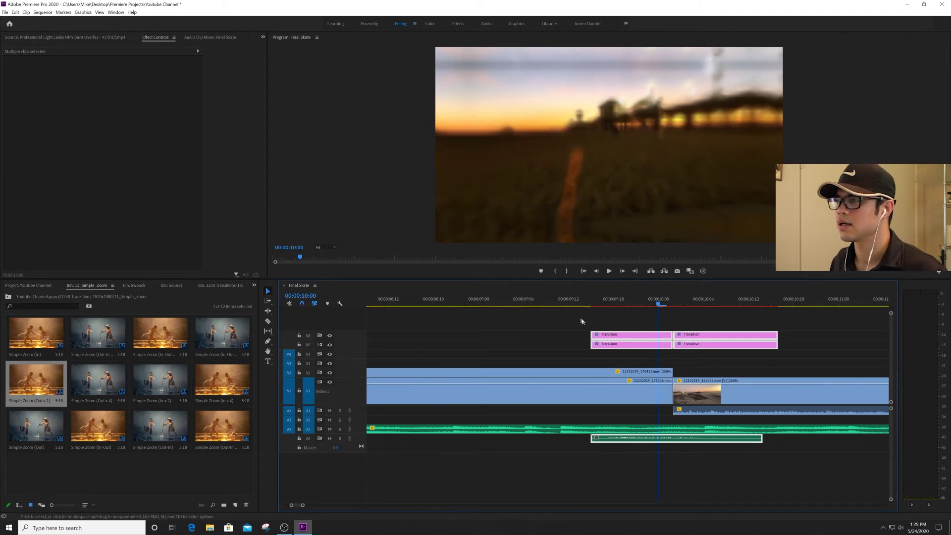
click(564, 299)
key(space)
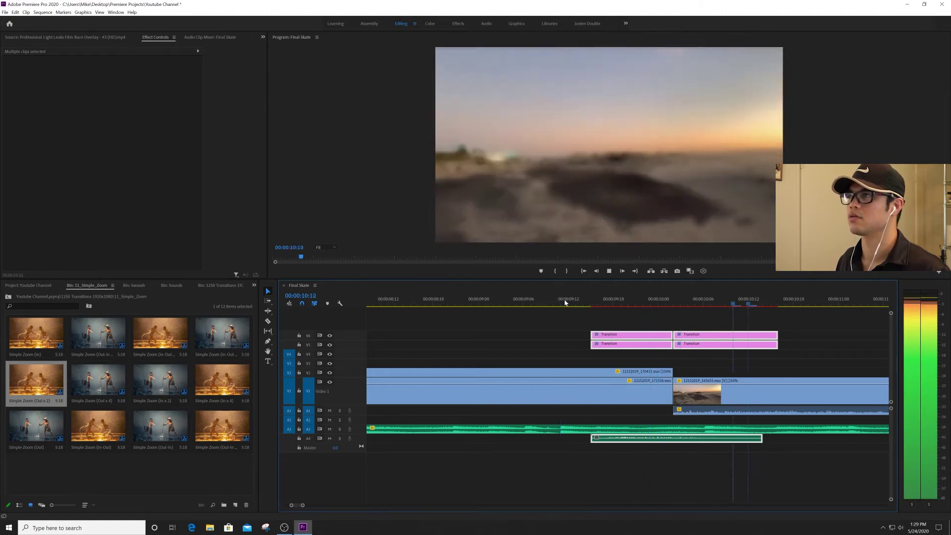
key(space)
click(513, 300)
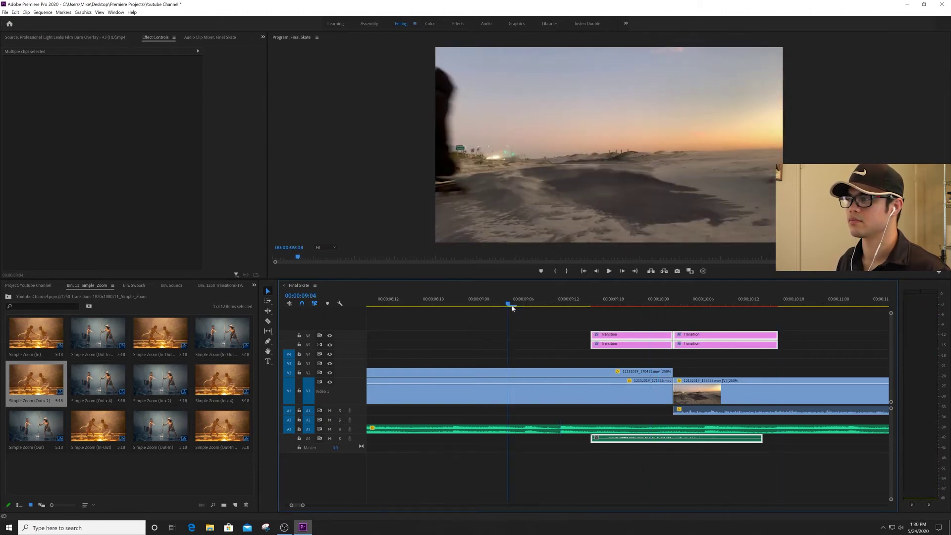
key(space)
key(space)
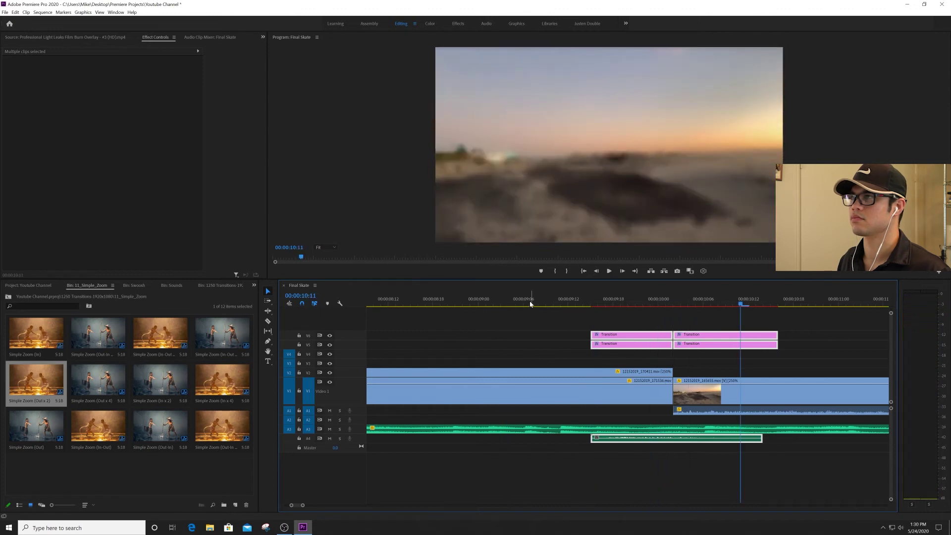
Step: Delete the Simple Zoom (Out x 2) transition clips on V5 and V6 and their sound effect on A4
click(644, 295)
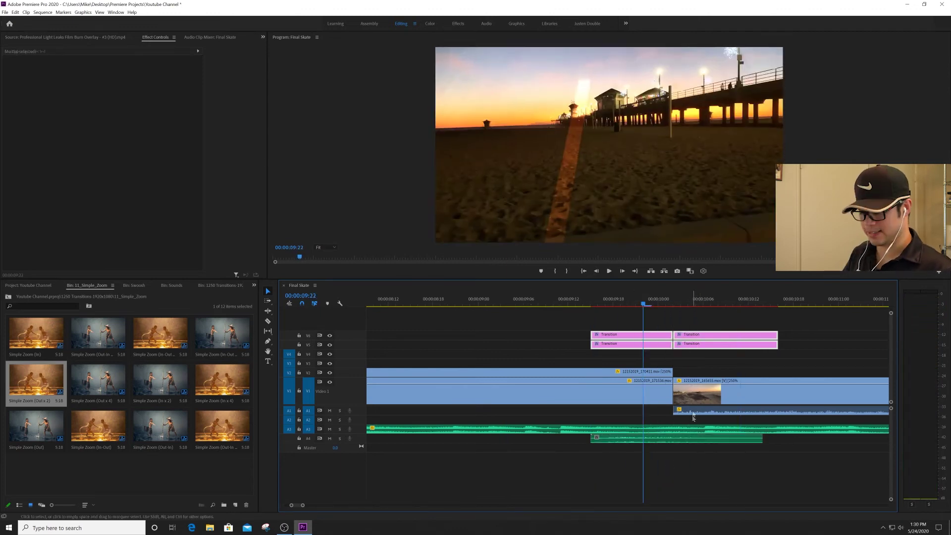
key(Delete)
click(691, 440)
key(Delete)
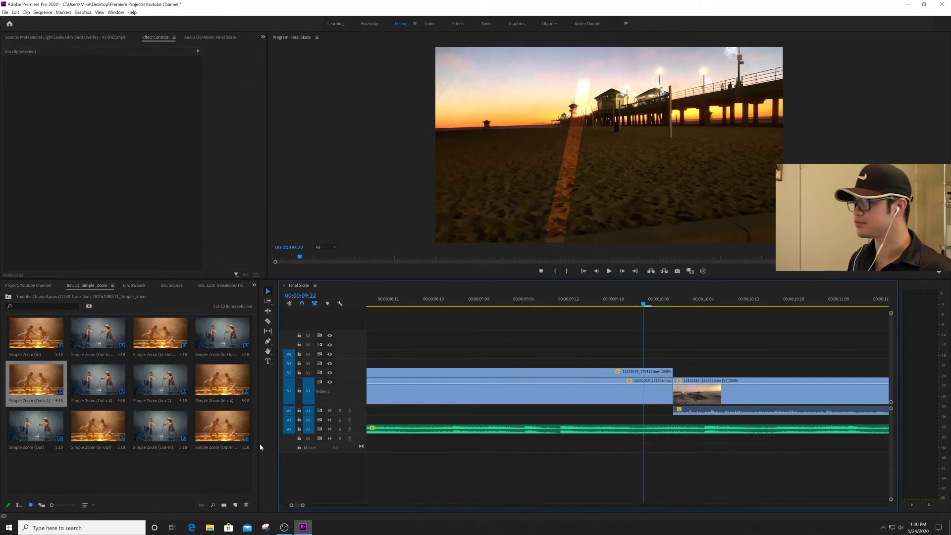
click(99, 388)
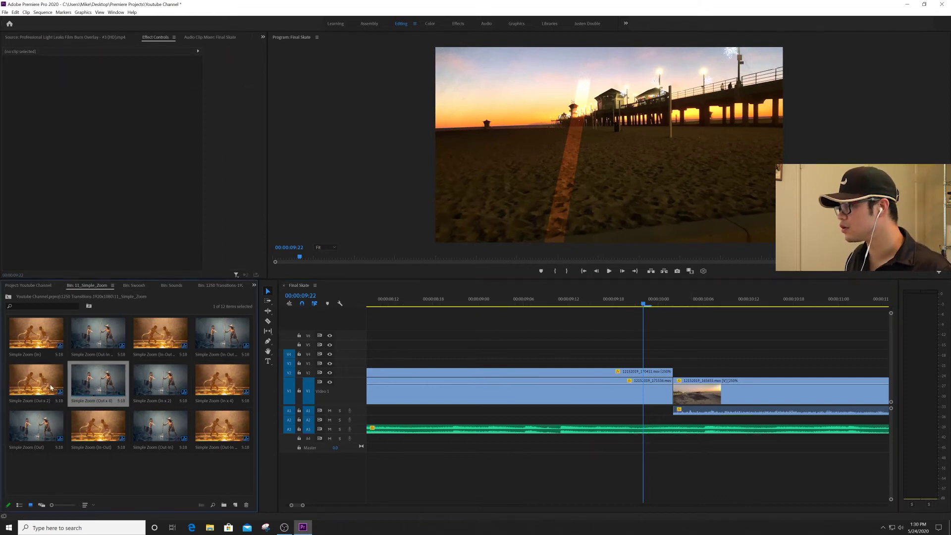
drag(95, 383, 379, 351)
key(backslash)
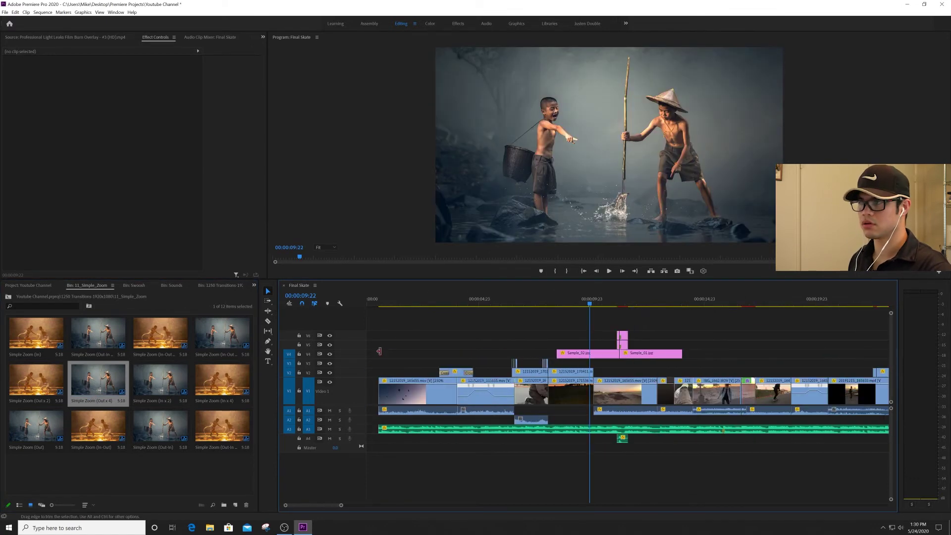
key(ctrl+z)
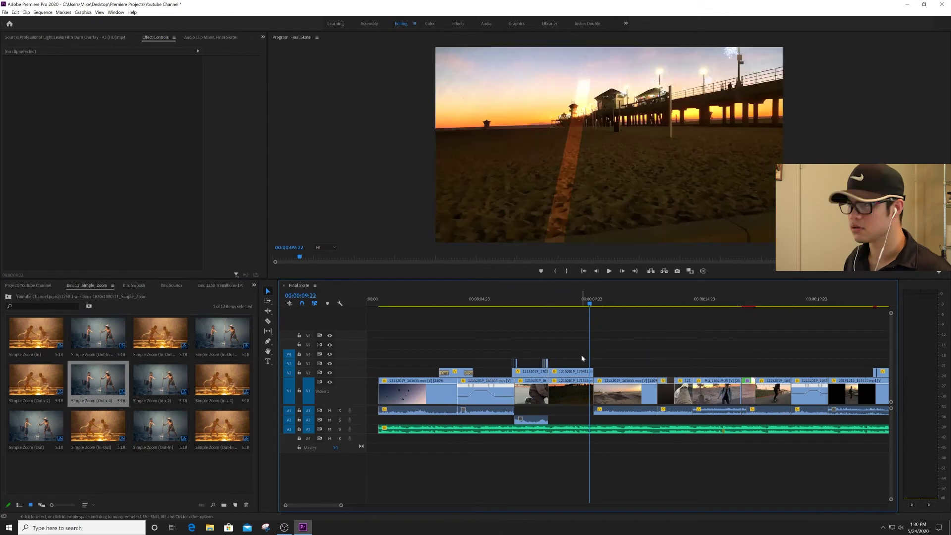
Step: Place the Simple Zoom (Out x 4) transition and its sound effect over the pier-to-dune cut, without the preset's sample images
drag(106, 386, 615, 363)
key(ctrl+z)
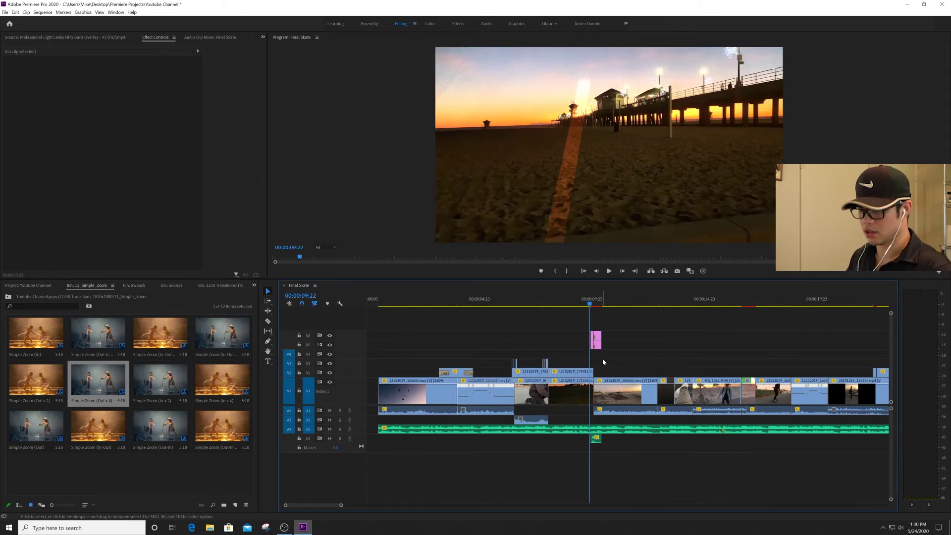
key(equal)
key(equal)
key(equal)
Step: Play the Simple Zoom (Out x 4) transition from shortly before the pier-to-dune cut to judge its effect
drag(631, 303, 535, 299)
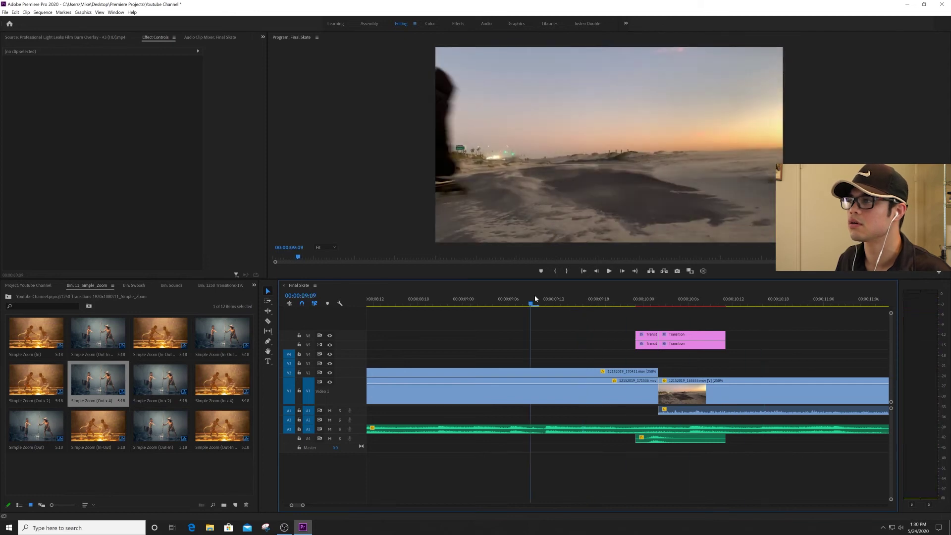
key(minus)
key(minus)
key(minus)
key(space)
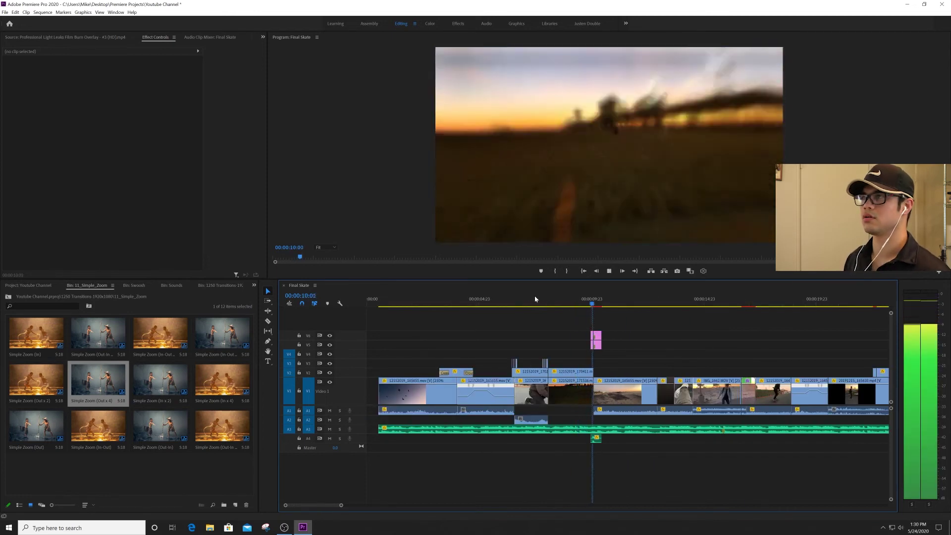
key(space)
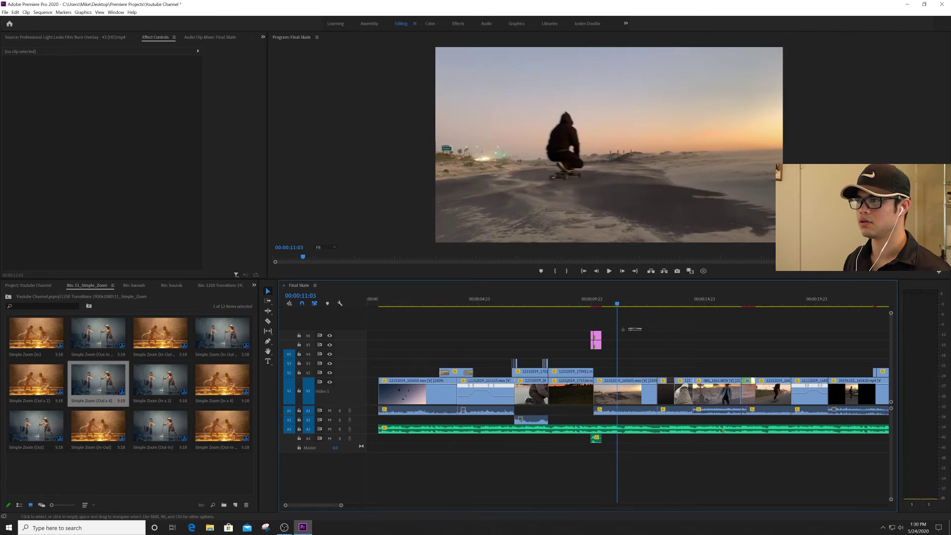
Step: Move the four Simple Zoom (Out x 4) transition clips down from V5 and V6 to V3 and V4
drag(580, 341, 581, 341)
key(equal)
key(equal)
key(equal)
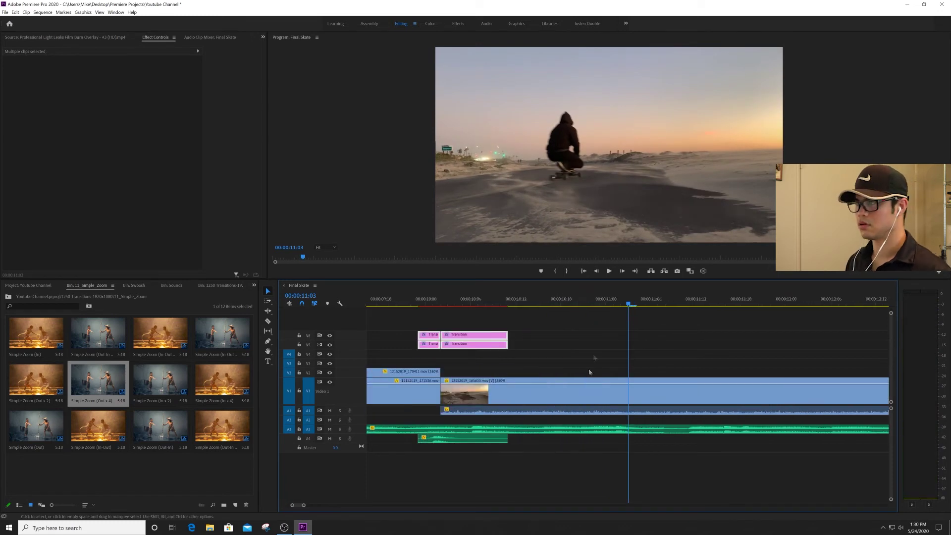
drag(464, 359, 464, 378)
Step: Scrub and step through the frames around the pier-to-dune cut to examine the zoom transition up close
drag(404, 299, 429, 298)
key(Right)
key(Right)
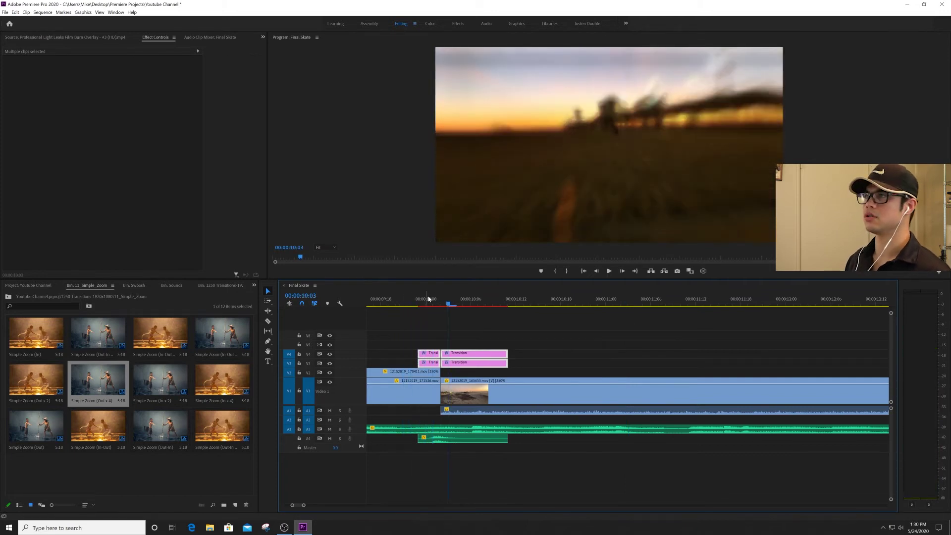
click(429, 299)
key(minus)
key(minus)
key(minus)
key(minus)
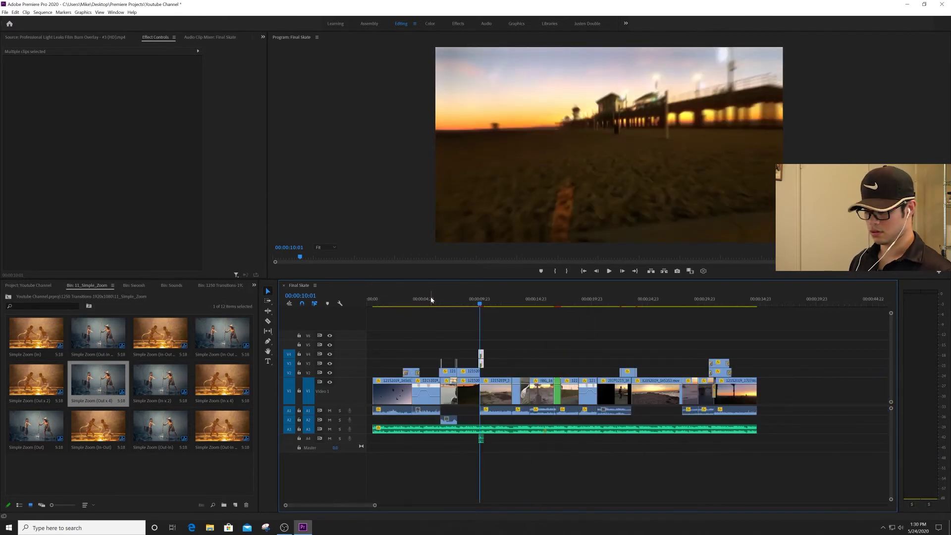
key(equal)
key(equal)
key(equal)
key(equal)
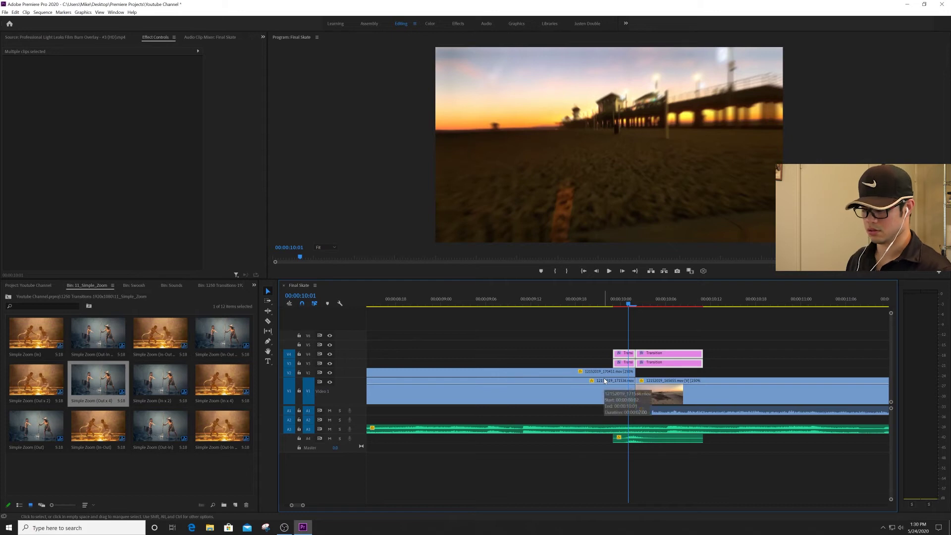
key(minus)
key(minus)
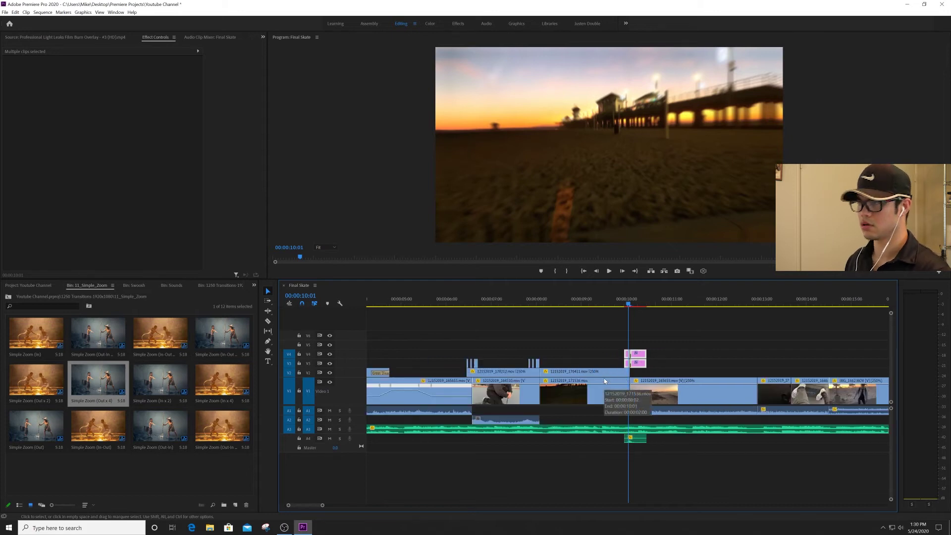
click(622, 300)
key(equal)
key(equal)
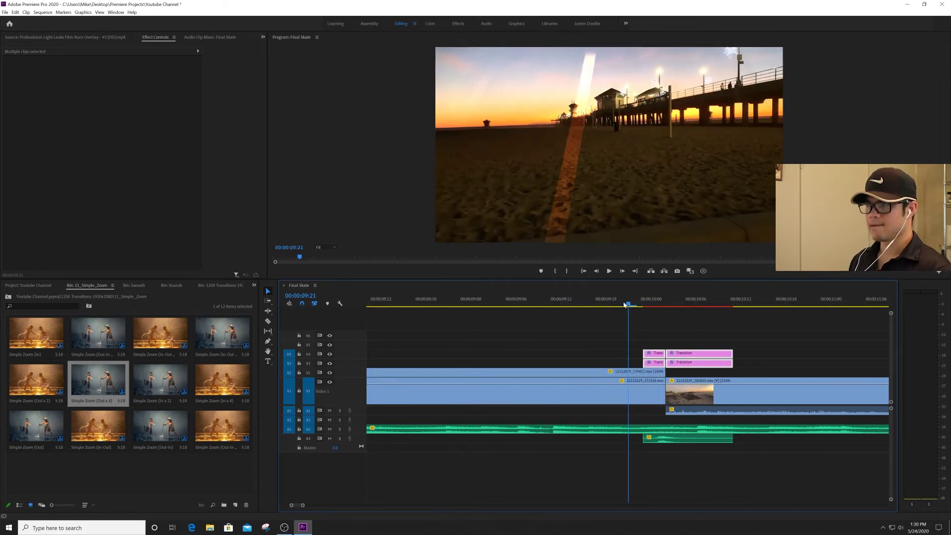
Step: Add a Cross Dissolve centred on the pier-to-dune cut on V1 and shorten it to two frames
click(252, 287)
click(314, 373)
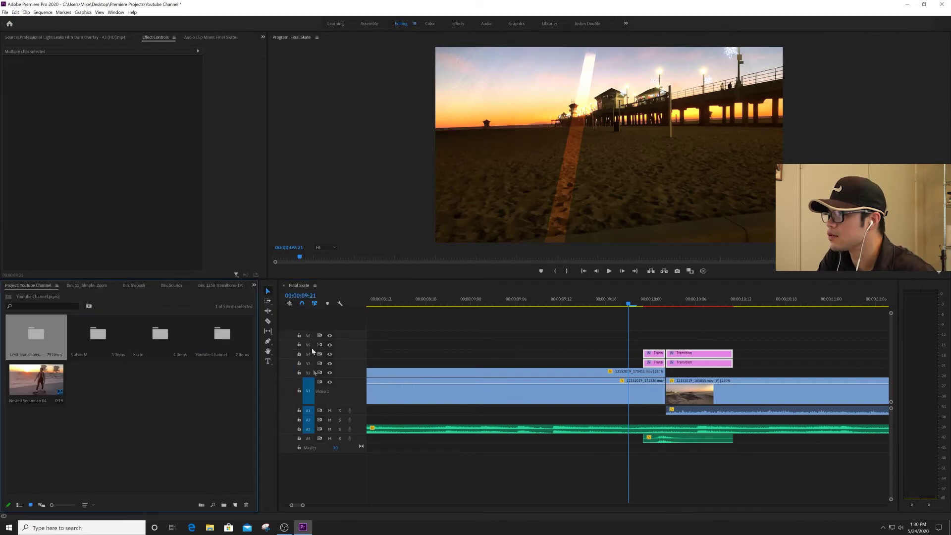
click(253, 286)
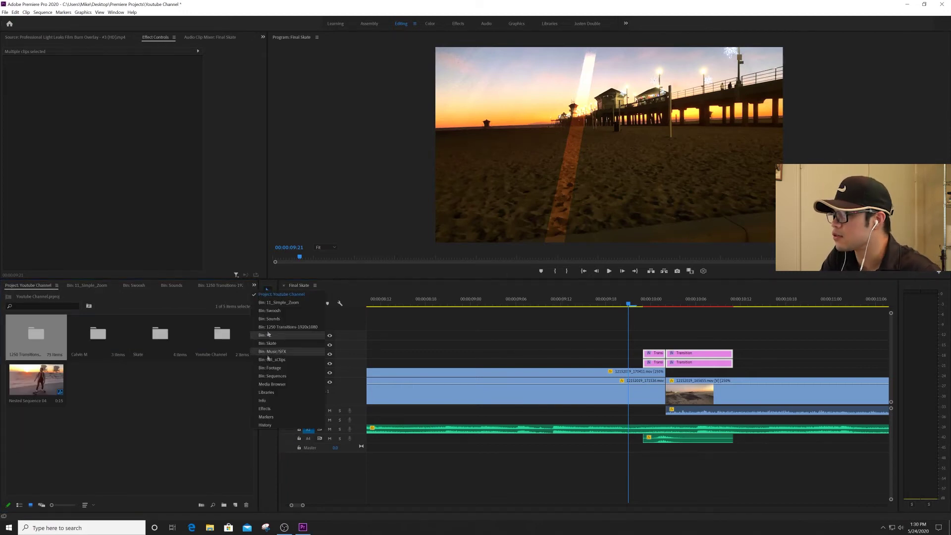
click(277, 412)
drag(60, 433, 582, 392)
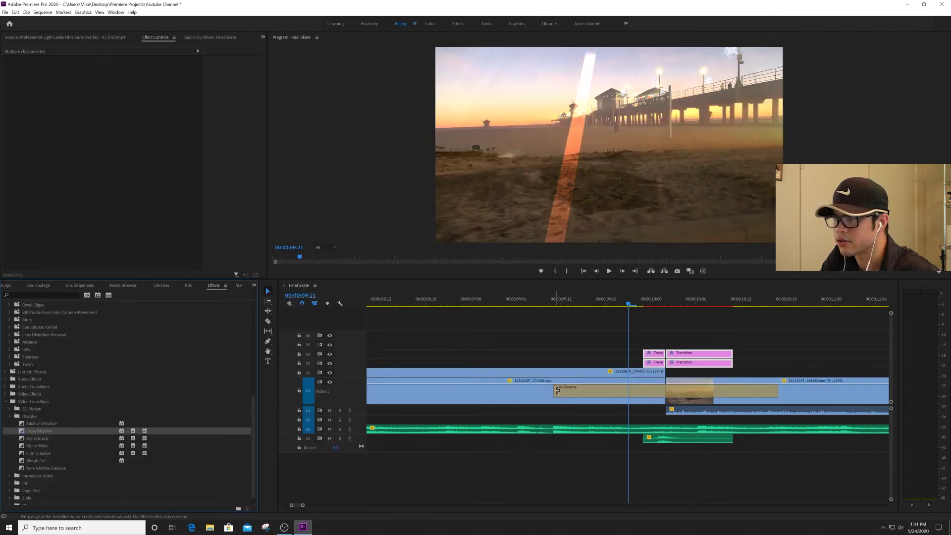
drag(557, 390, 659, 390)
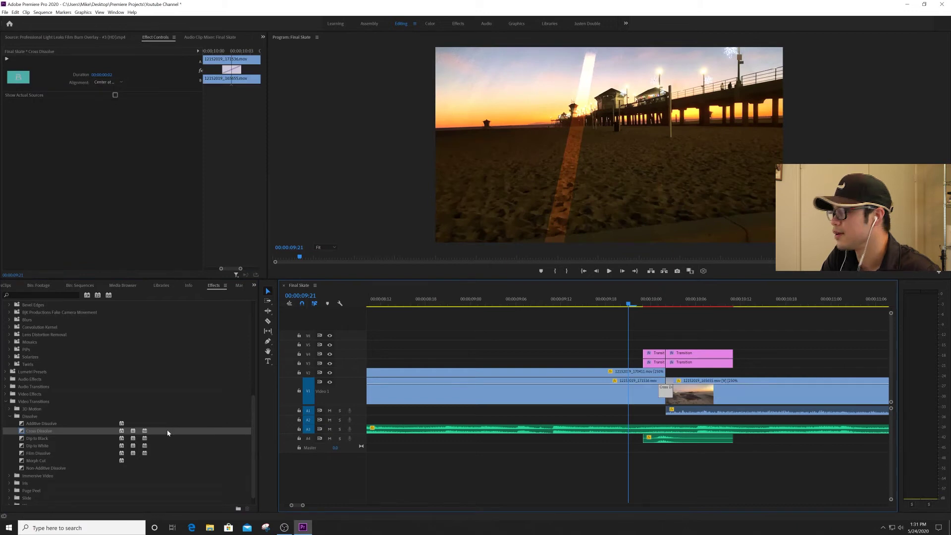
Step: Add a Cross Dissolve to the end of the V2 overlay clip and shorten it to one frame
click(168, 433)
drag(672, 376, 664, 372)
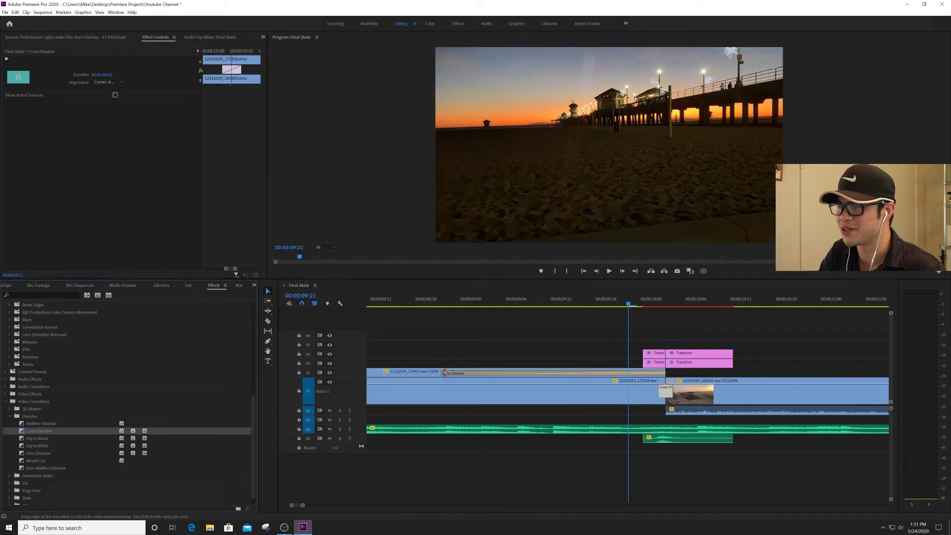
drag(443, 374, 659, 373)
Step: Play the pier-to-dune zoom transition from several points to check it with the added dissolves
key(space)
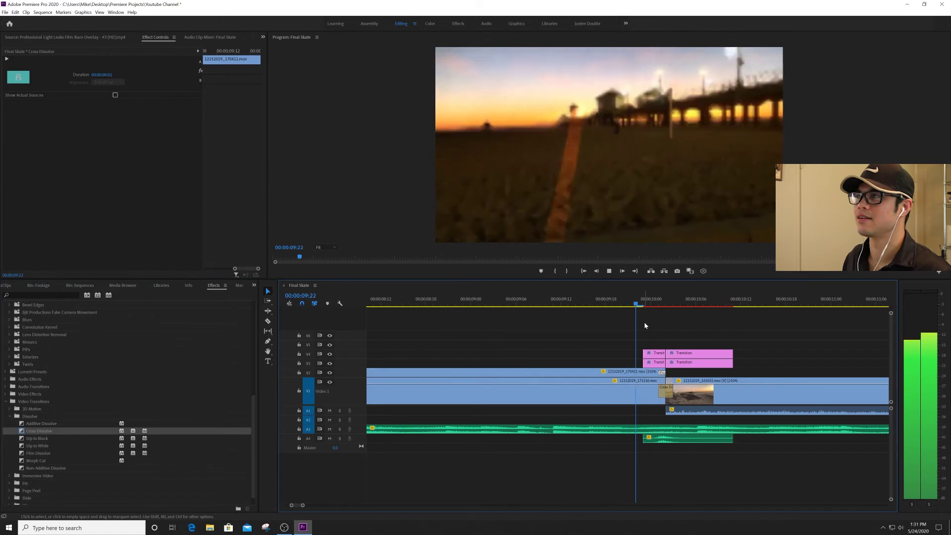
click(628, 296)
key(space)
click(650, 298)
key(space)
click(650, 298)
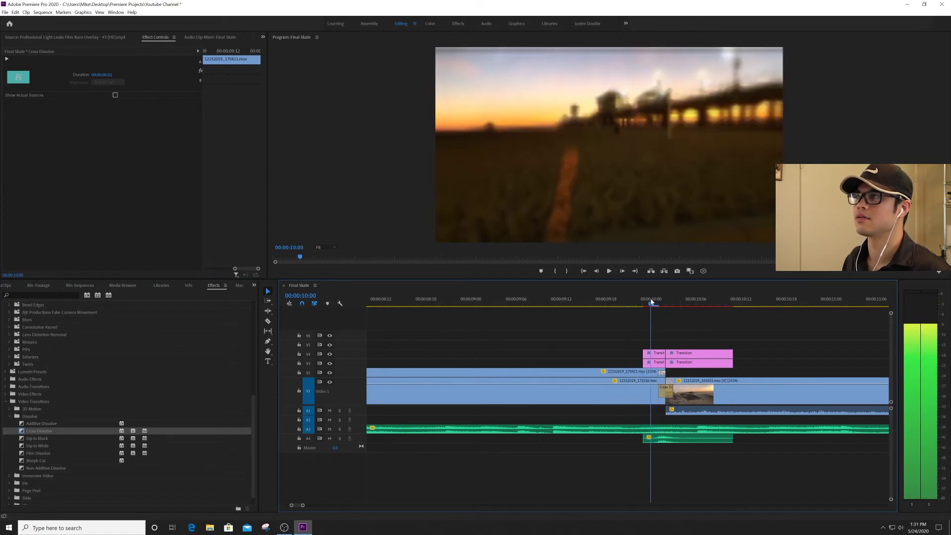
key(space)
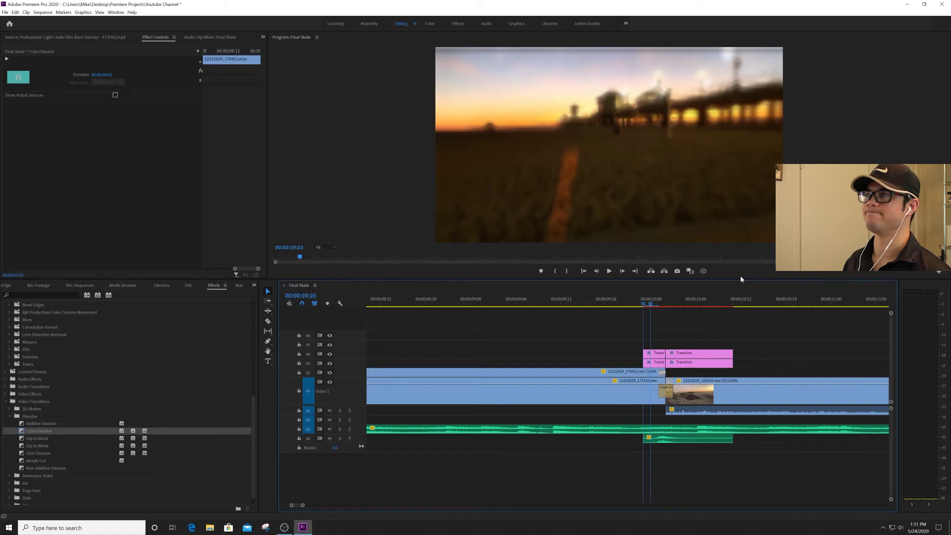
Step: Step back and forth frame by frame at the start of the zoom transition to compare the blurred pier frames
key(Left)
key(Left)
key(Right)
key(Right)
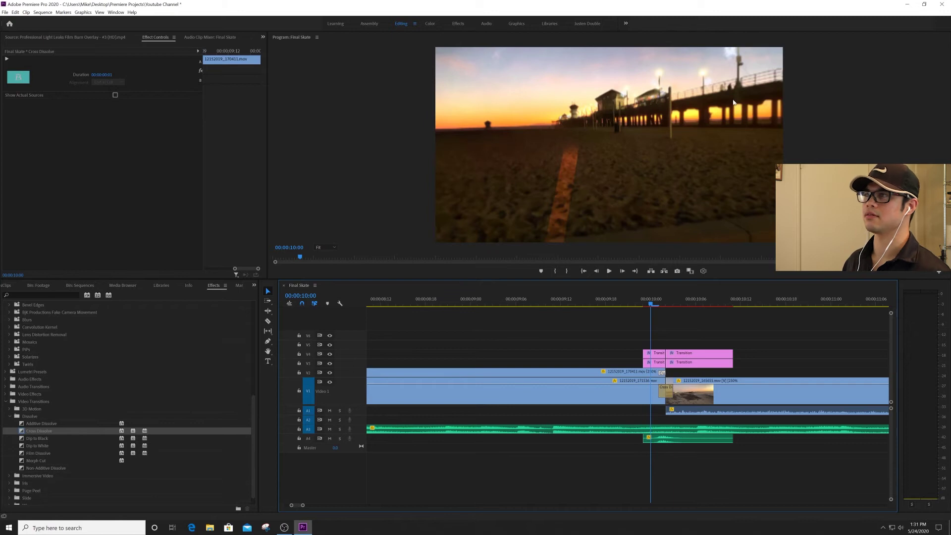
key(Left)
key(Right)
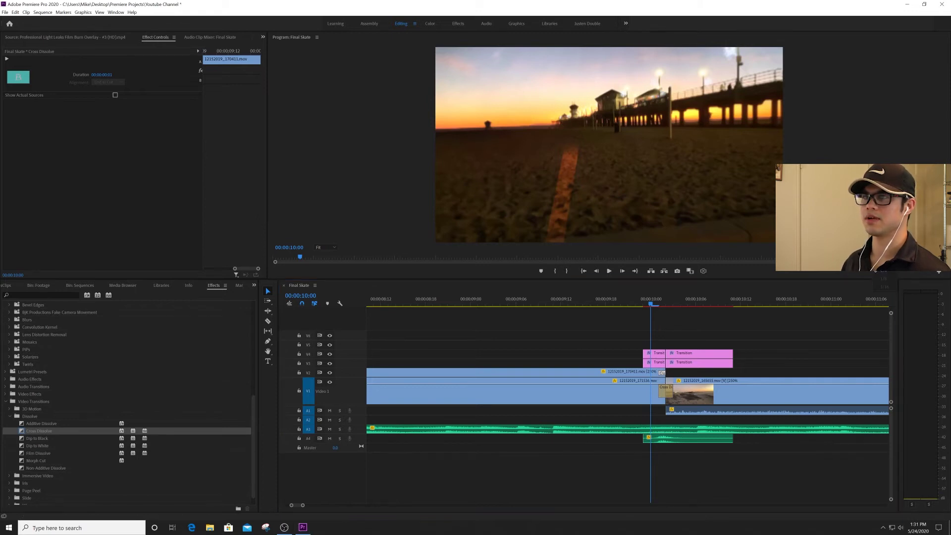
Step: Replay the pier-to-dune transition repeatedly from 00:00:09:21 to check how smoothly it runs
click(628, 300)
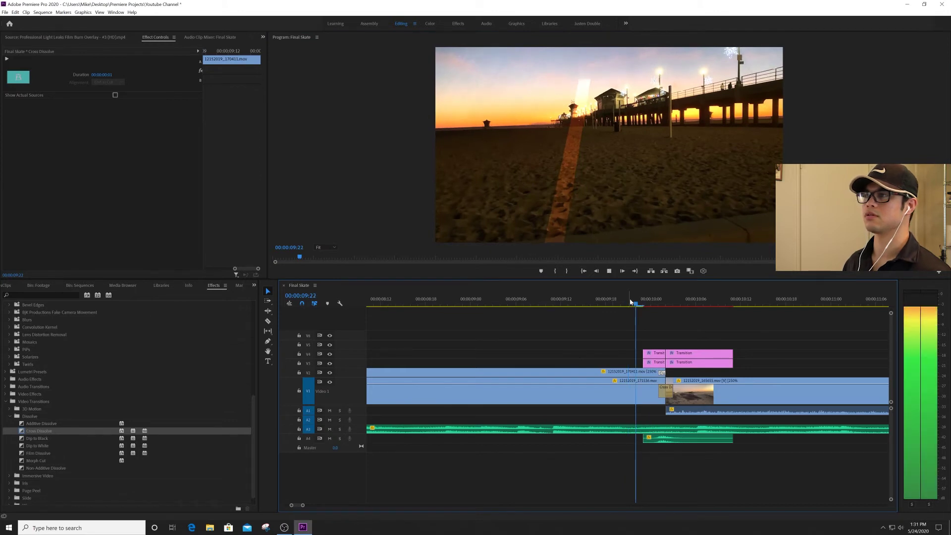
click(628, 301)
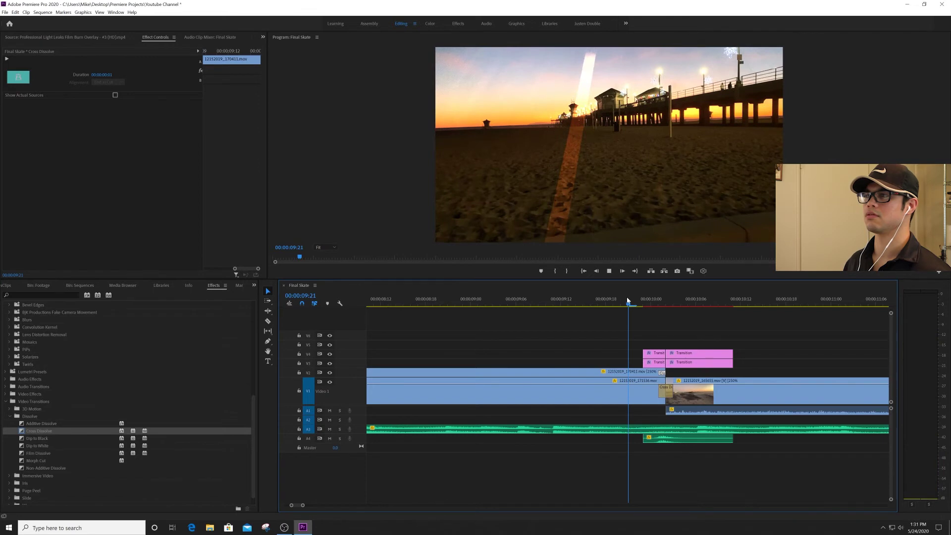
key(space)
click(885, 247)
click(890, 275)
click(628, 300)
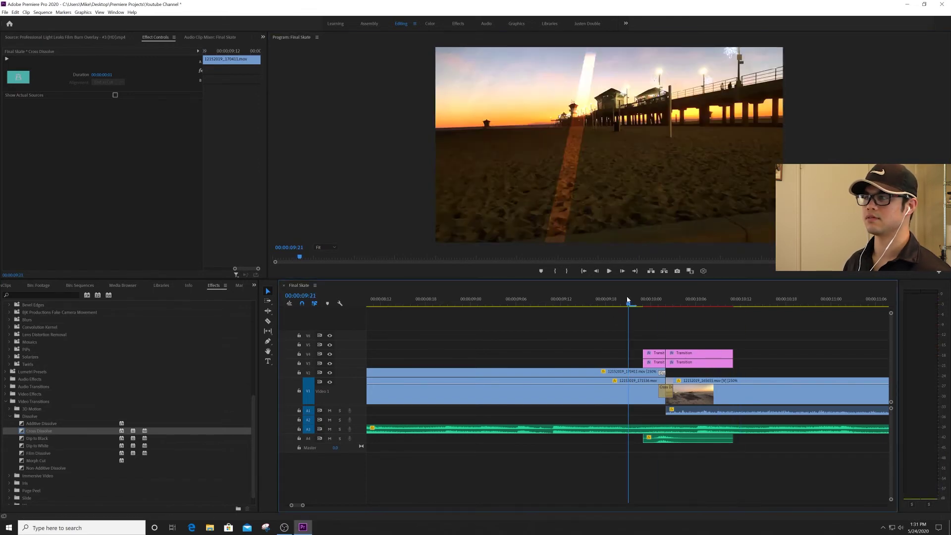
Step: Play the Final Skate sequence from the pier shot at 00:00:09:21 through to its end to review the edit
key(space)
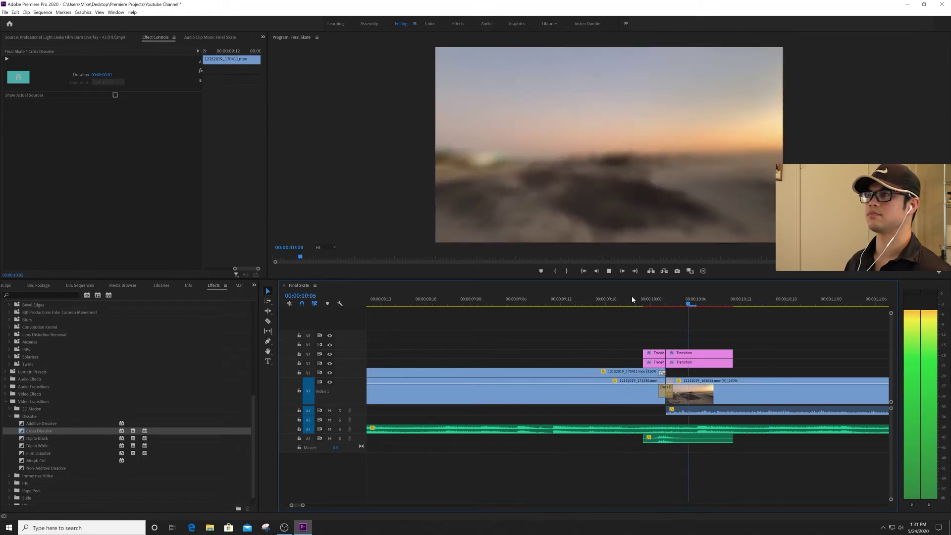
key(space)
key(backslash)
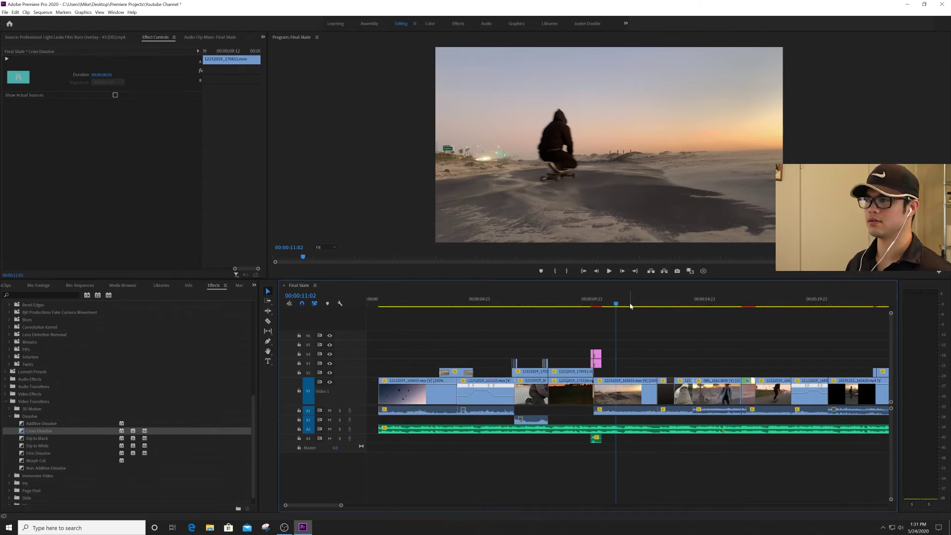
key(space)
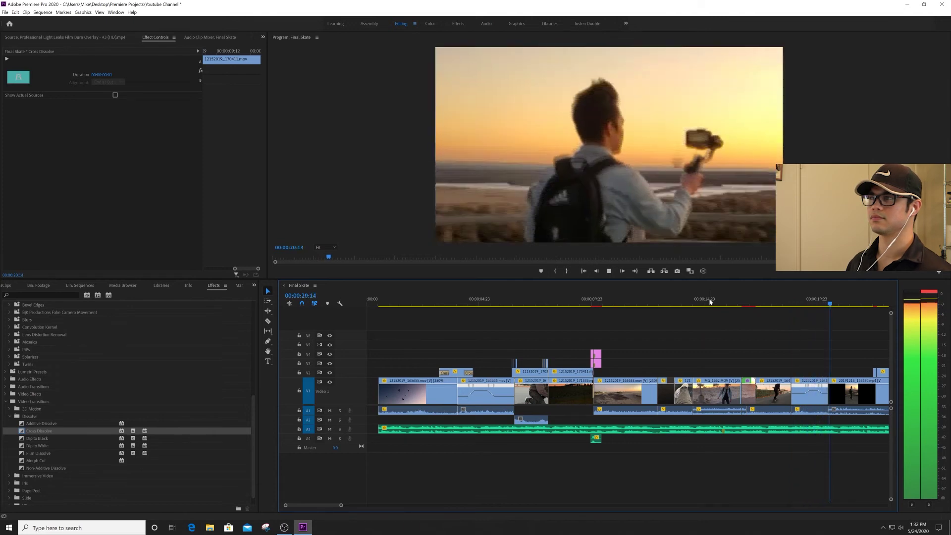
key(space)
key(equal)
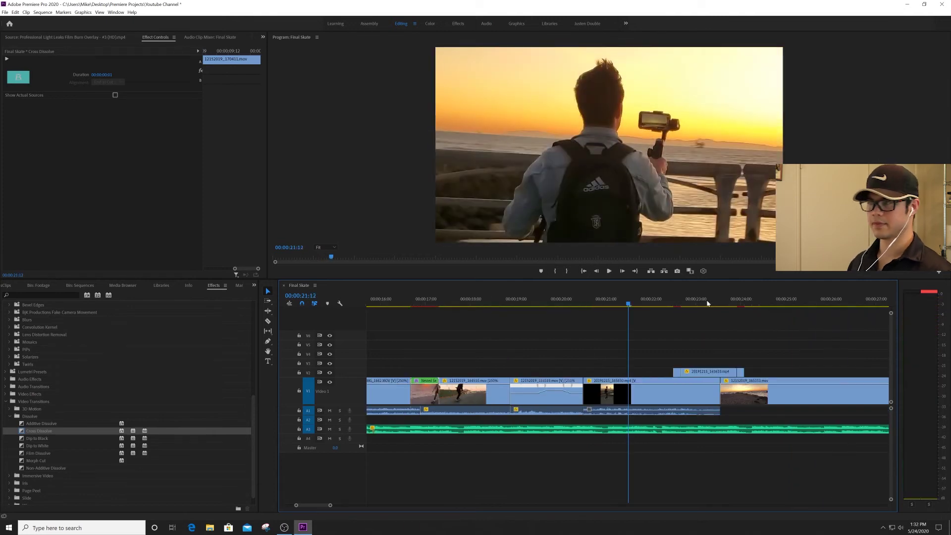
key(space)
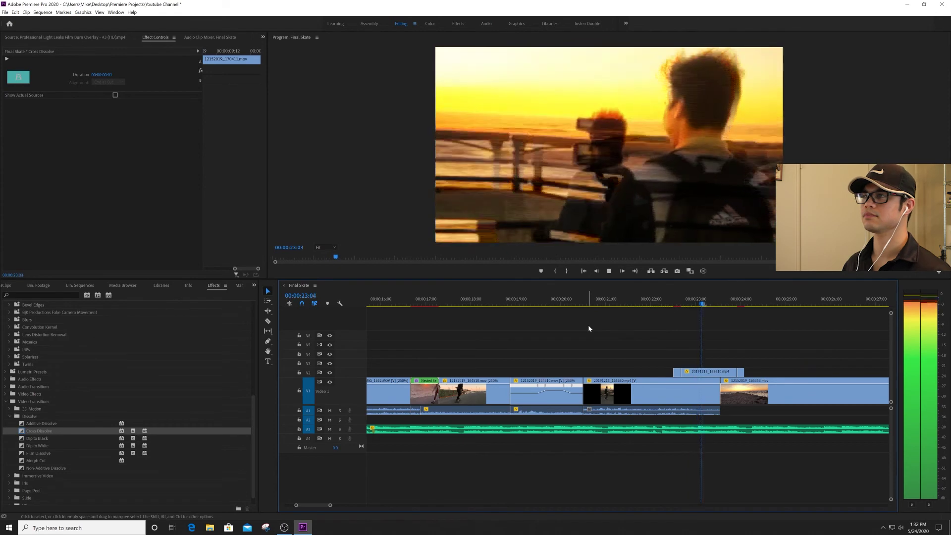
key(space)
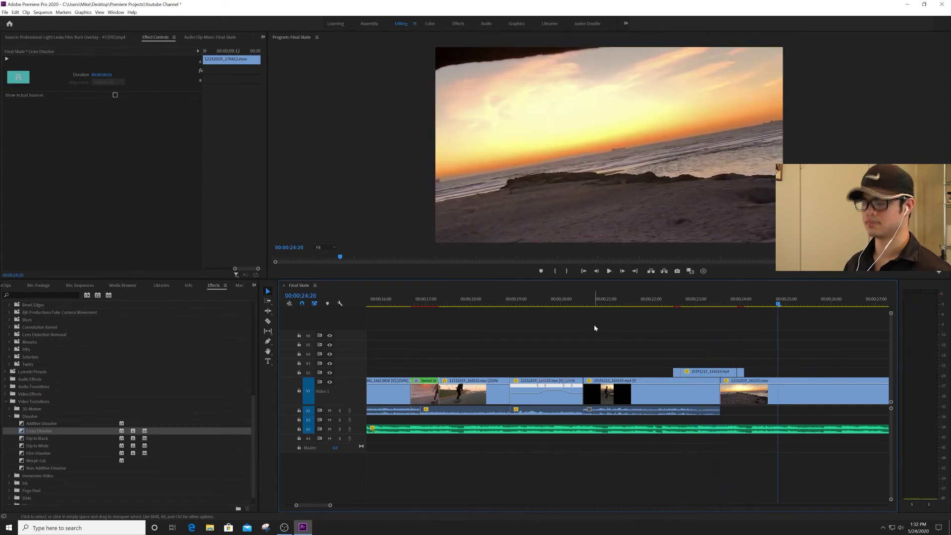
key(minus)
key(minus)
key(space)
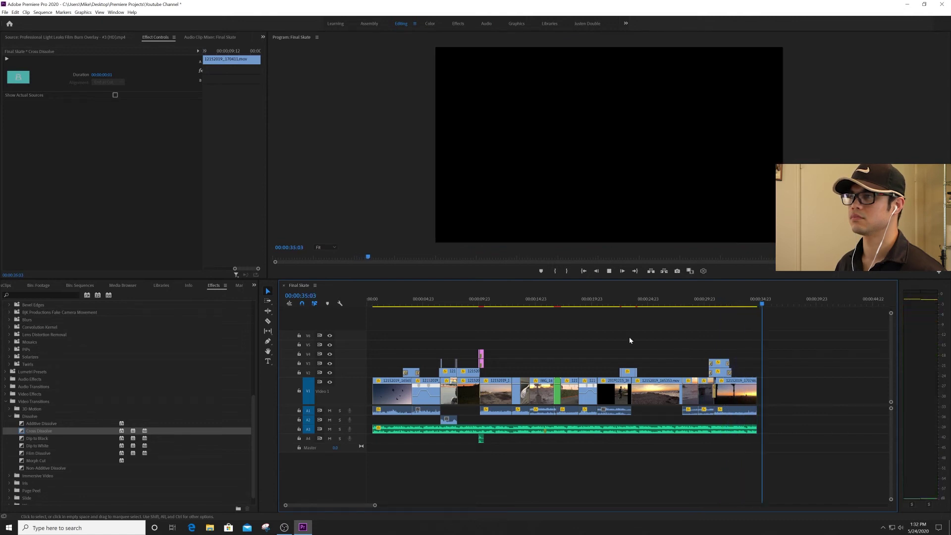
Step: Replay the cut into the backpack shot around 00:00:20:12 several times to examine how the transition looks
click(577, 304)
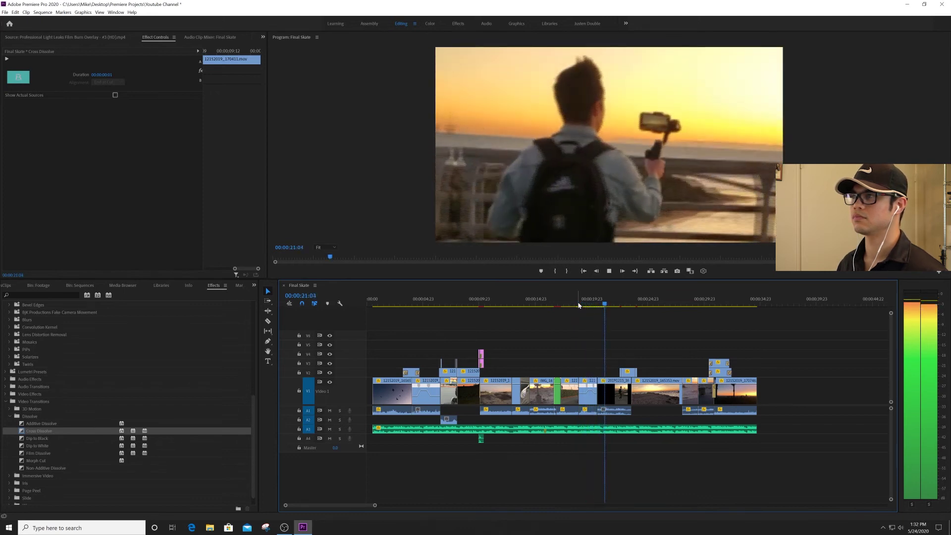
key(space)
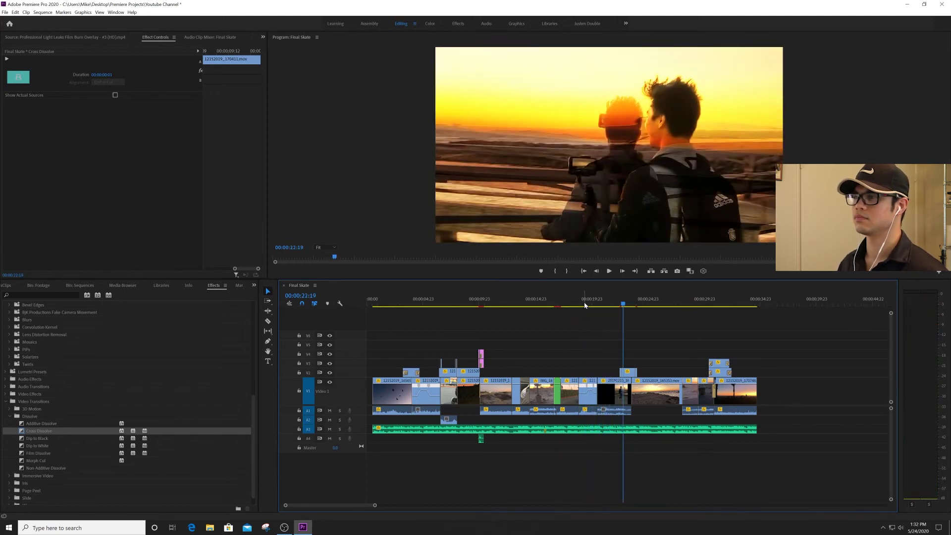
click(587, 303)
key(space)
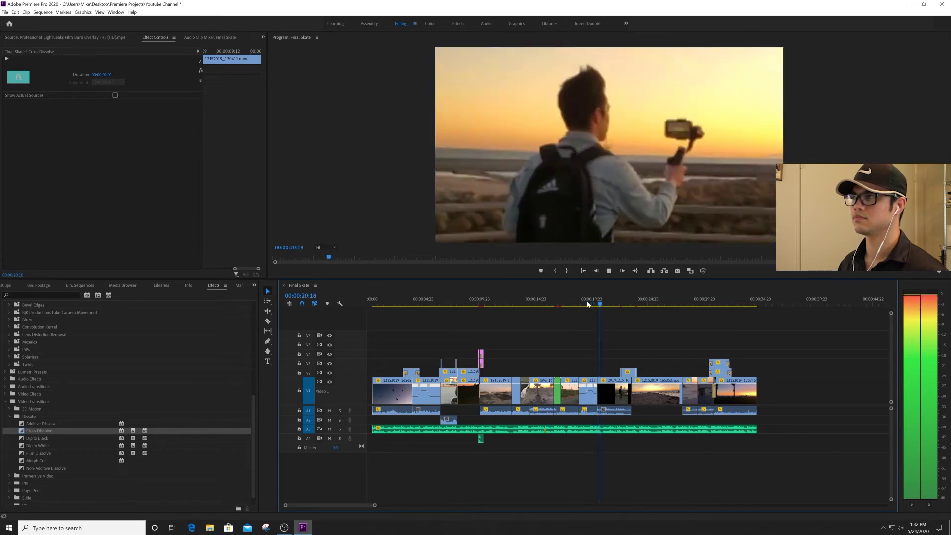
key(space)
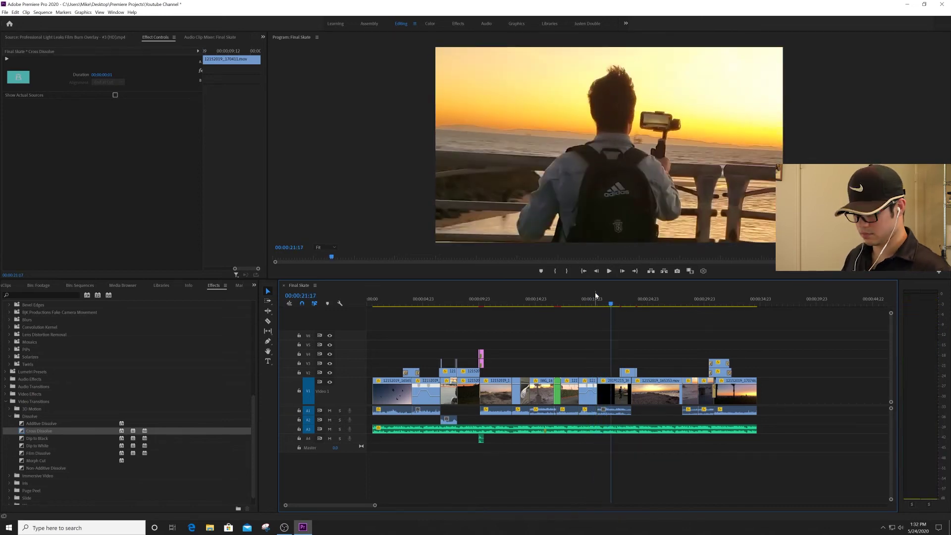
key(equal)
key(equal)
key(equal)
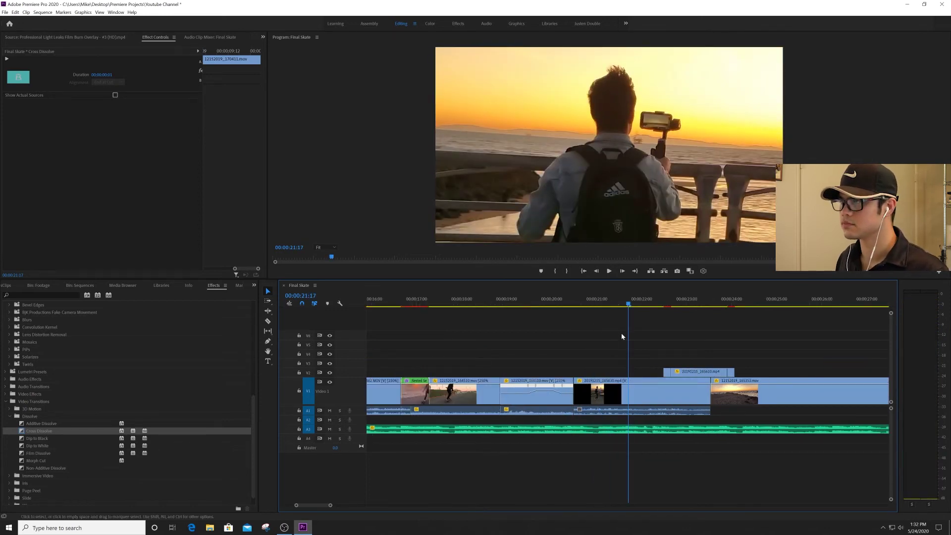
click(573, 301)
key(space)
key(space)
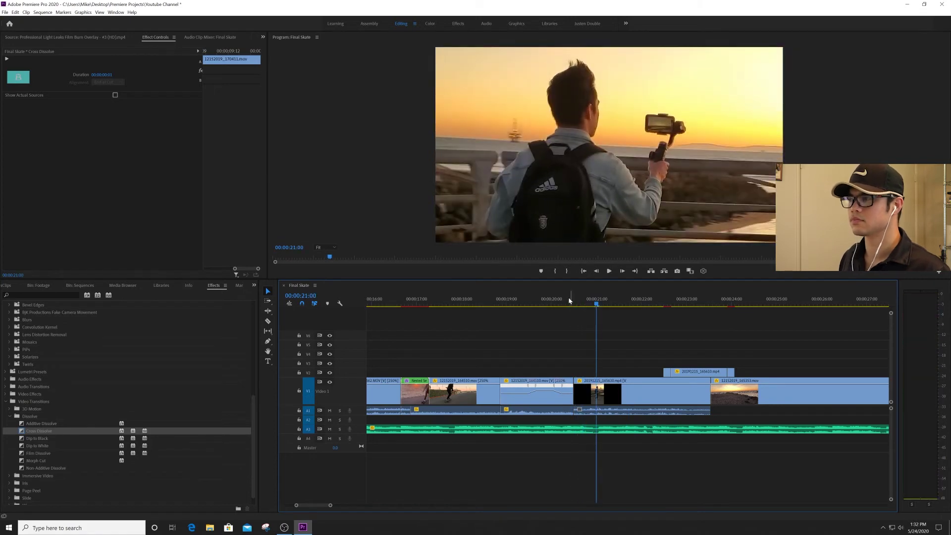
click(574, 302)
key(minus)
key(minus)
key(minus)
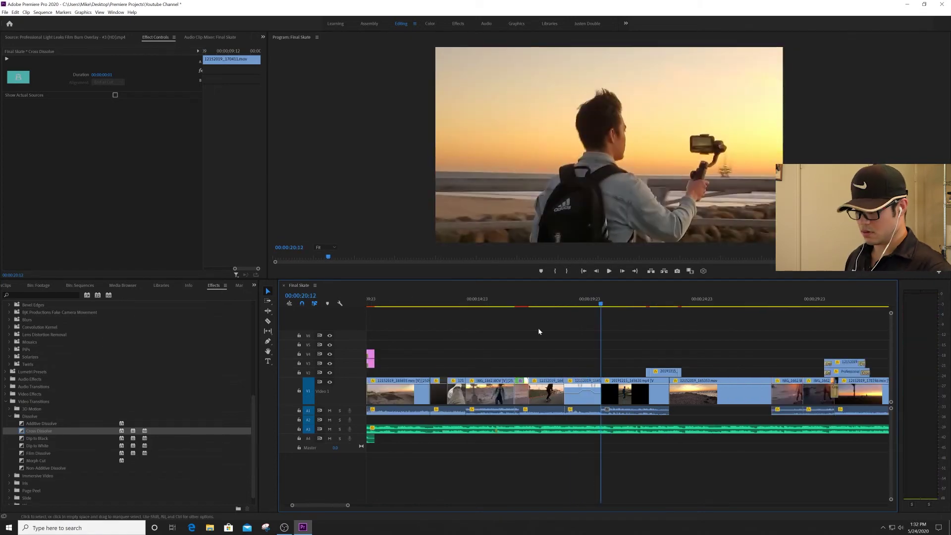
key(equal)
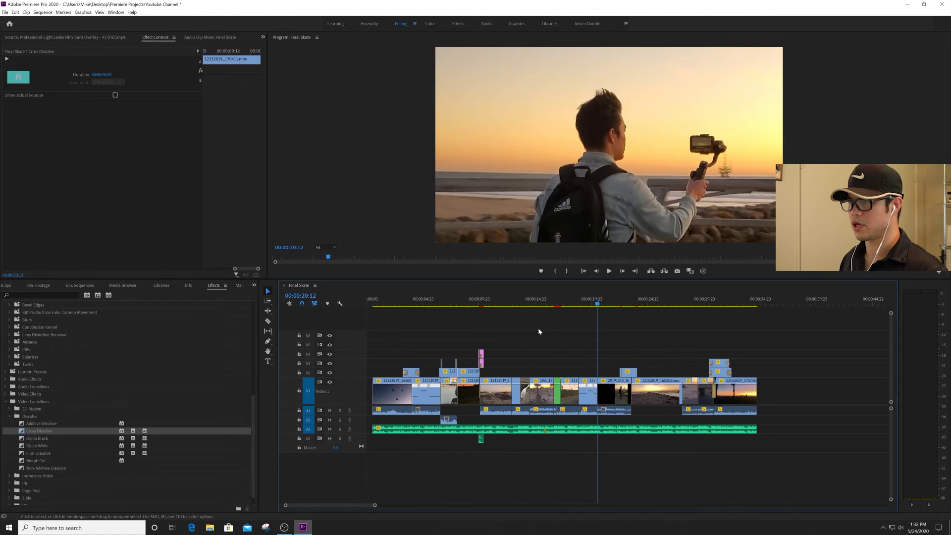
Step: Browse the project's bins for usable material, including the Skate bin and its Music/SFX bin
click(255, 286)
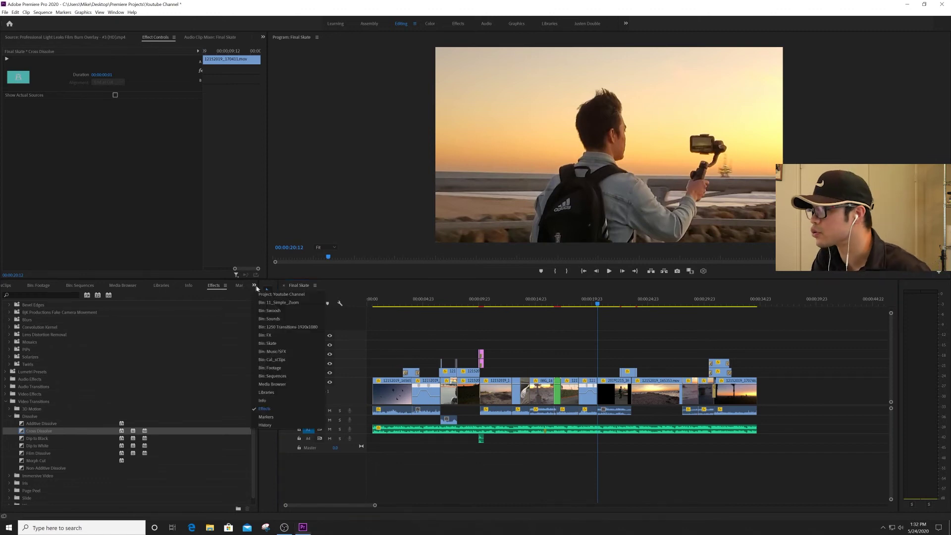
click(282, 294)
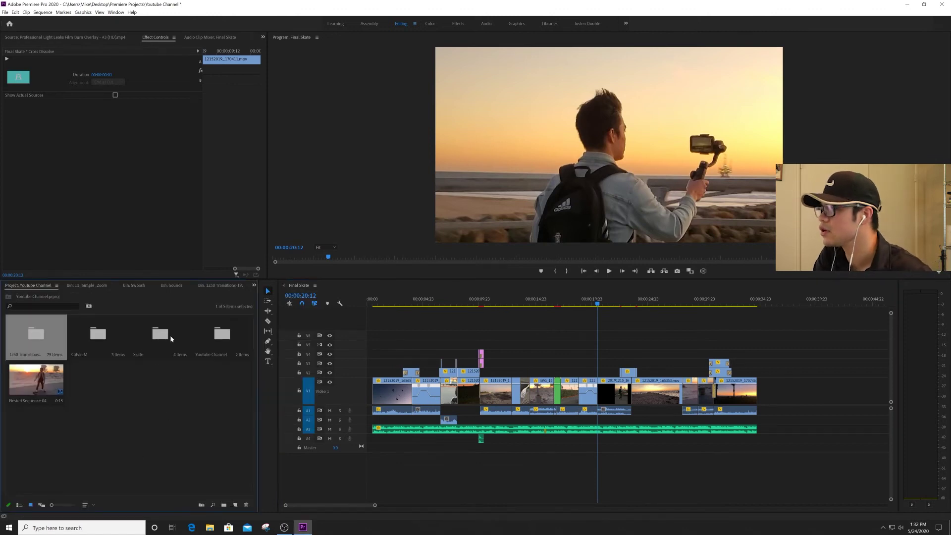
click(169, 335)
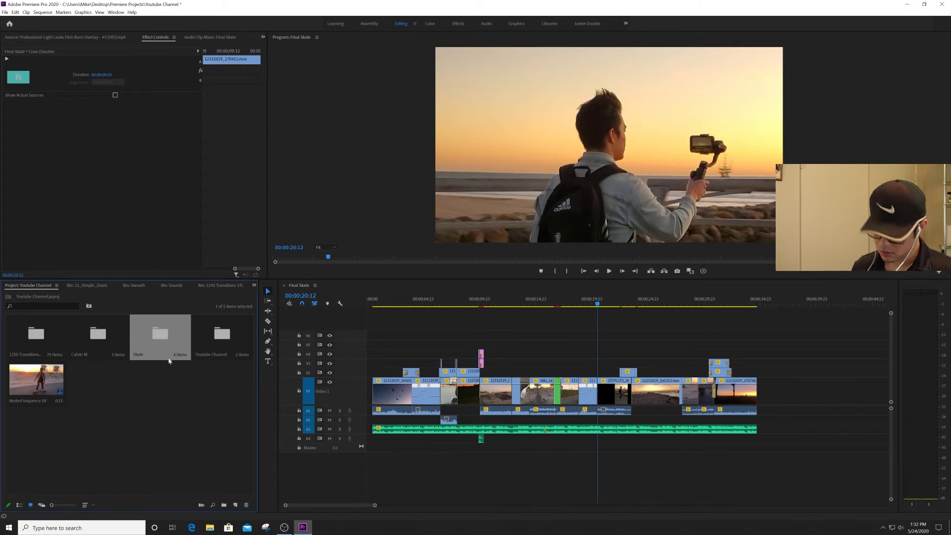
click(163, 386)
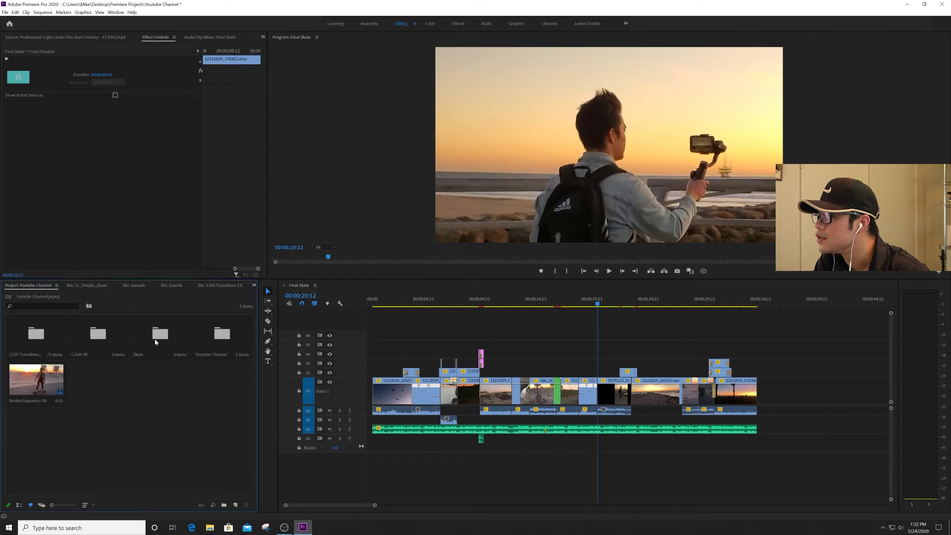
double_click(155, 341)
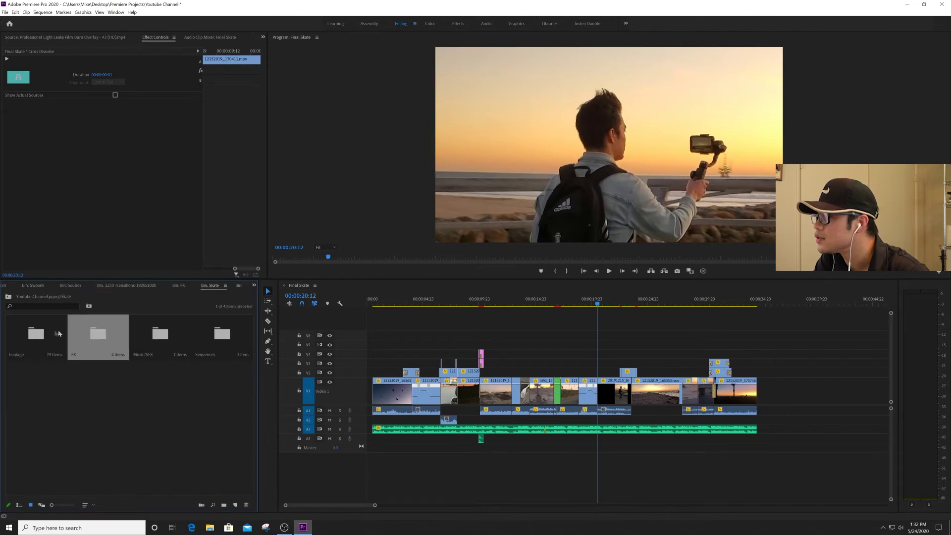
double_click(160, 334)
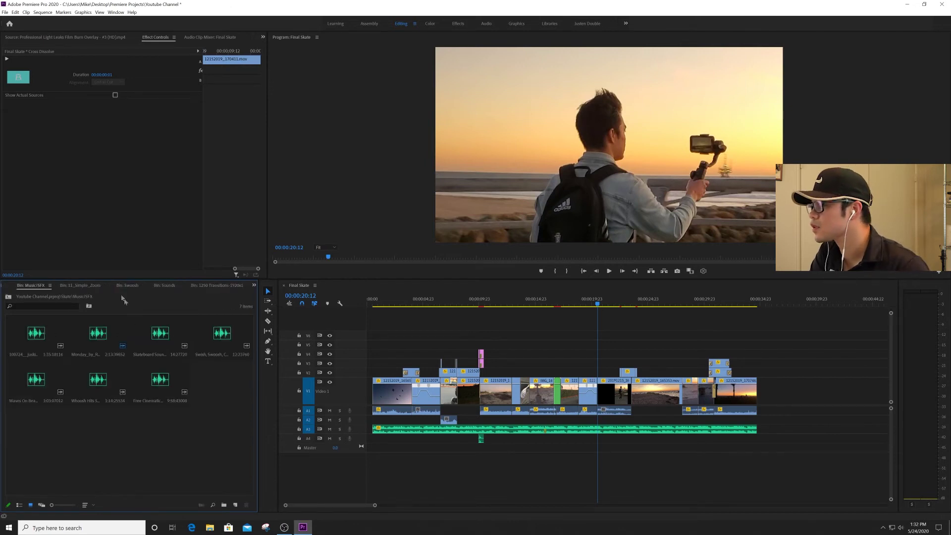
click(254, 286)
click(284, 292)
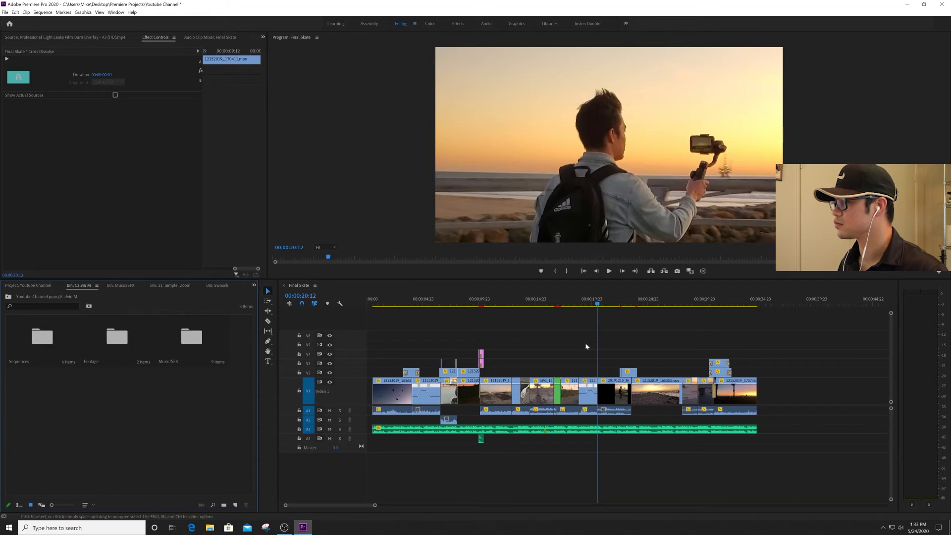
Step: Play the sequence across the cut into the backpack shot up to 00:00:21:06
click(548, 308)
key(space)
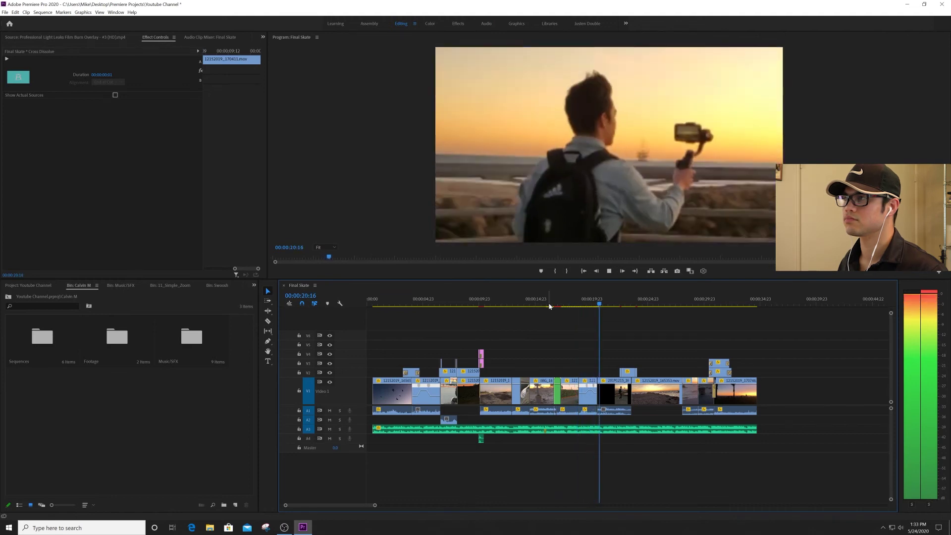
key(space)
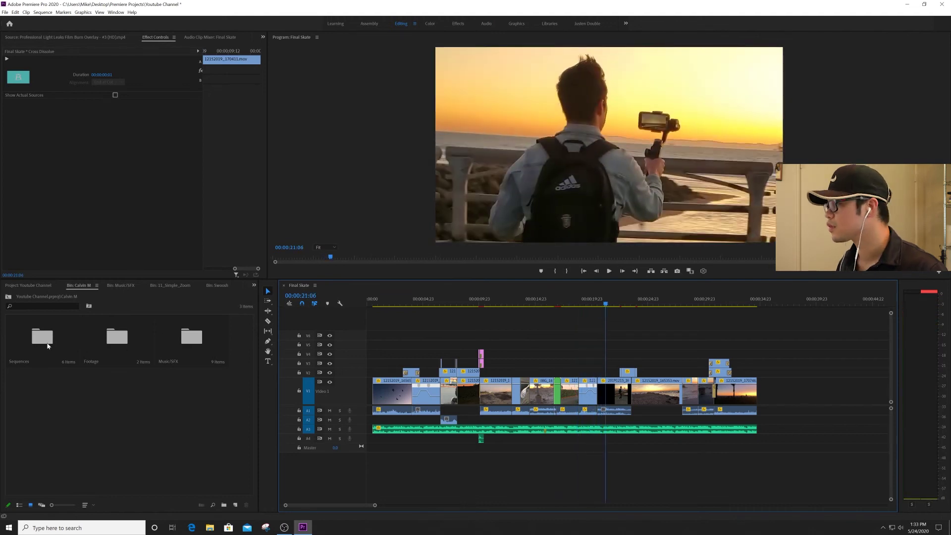
Step: Open the FX bin inside the project's Skate bin
click(130, 286)
click(30, 286)
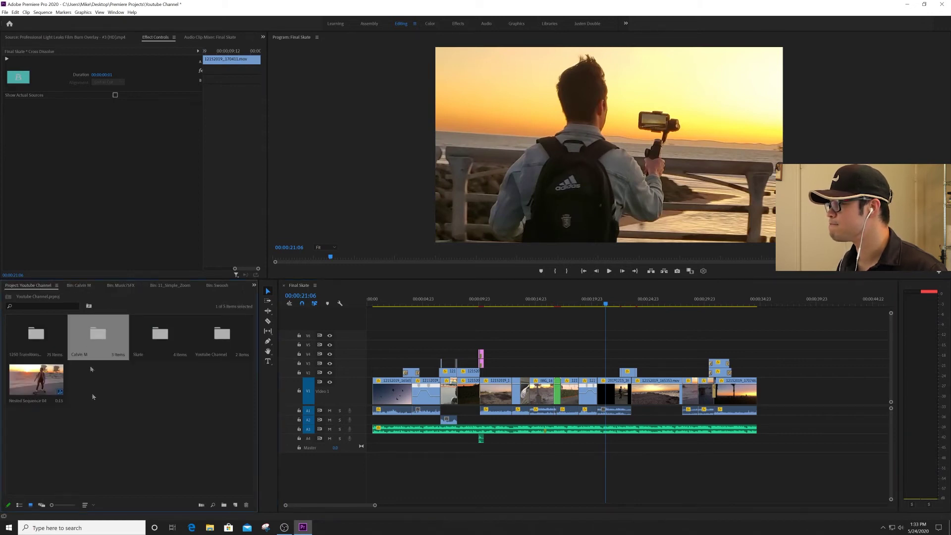
double_click(150, 335)
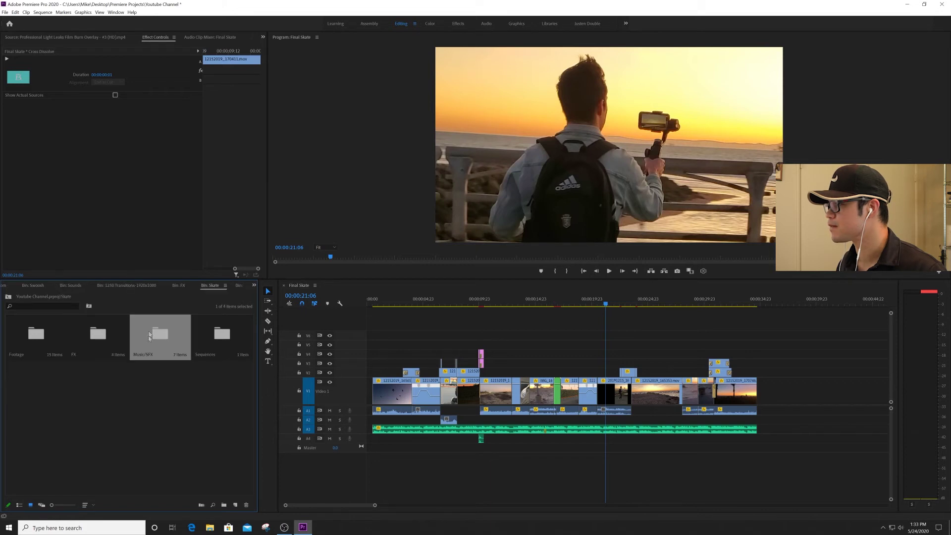
double_click(111, 348)
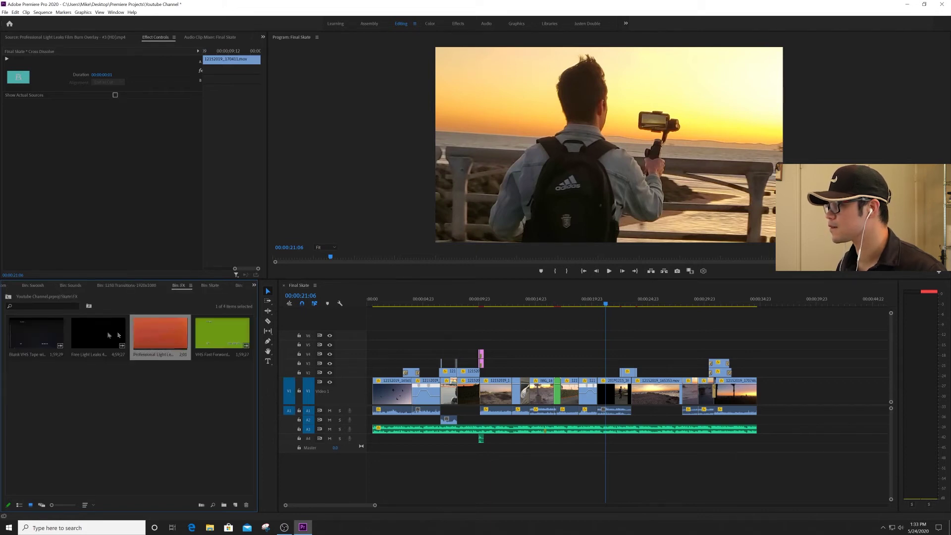
Step: Load the Free Light Leaks 4K clip as the source and preview it from around 00;00;50;09
double_click(105, 334)
drag(90, 259, 49, 257)
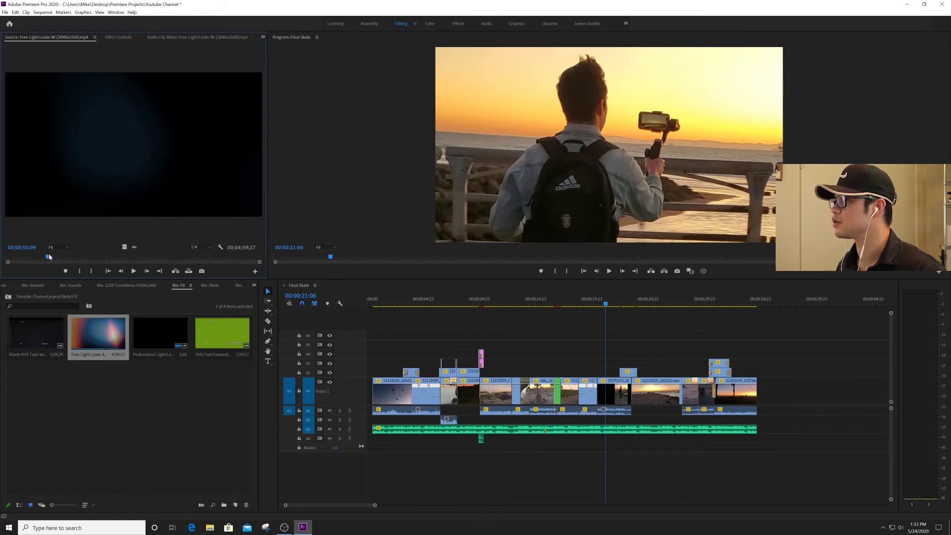
click(138, 271)
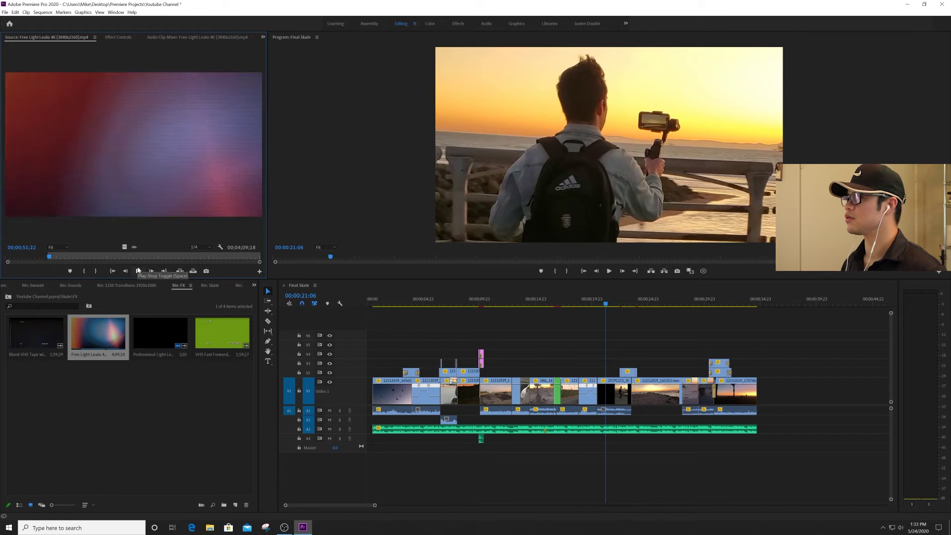
Step: Mark the light leaks clip's In point at 00;00;00;13 and its Out point at 00;00;02;21
click(9, 257)
drag(11, 257, 7, 257)
key(i)
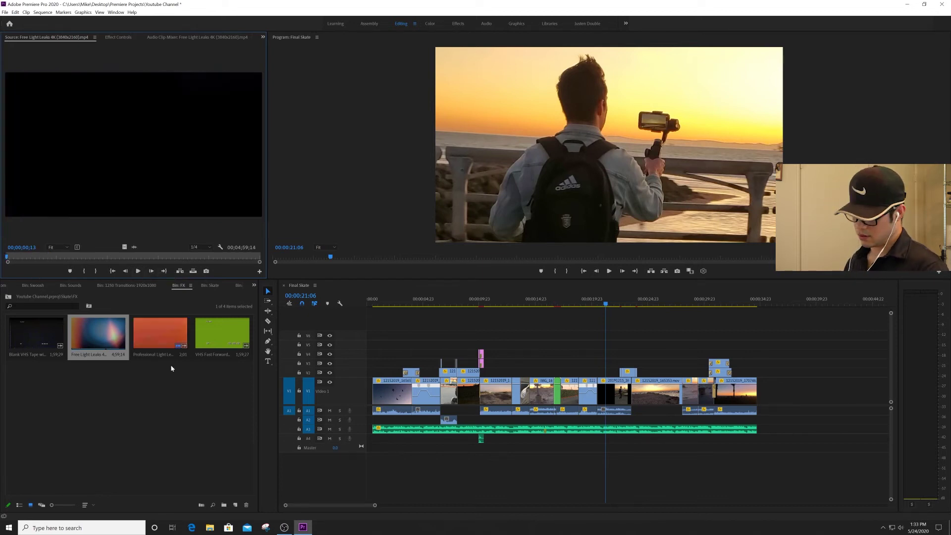
key(space)
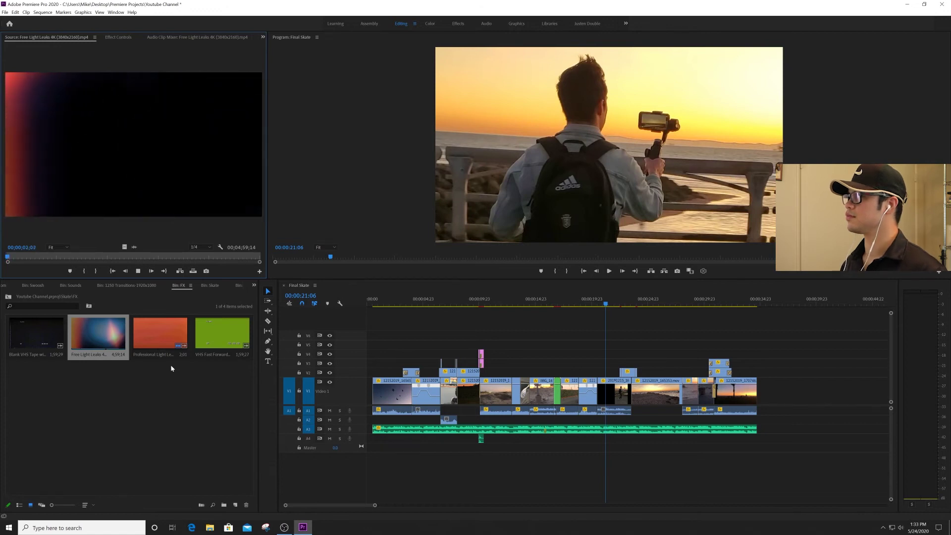
key(space)
key(o)
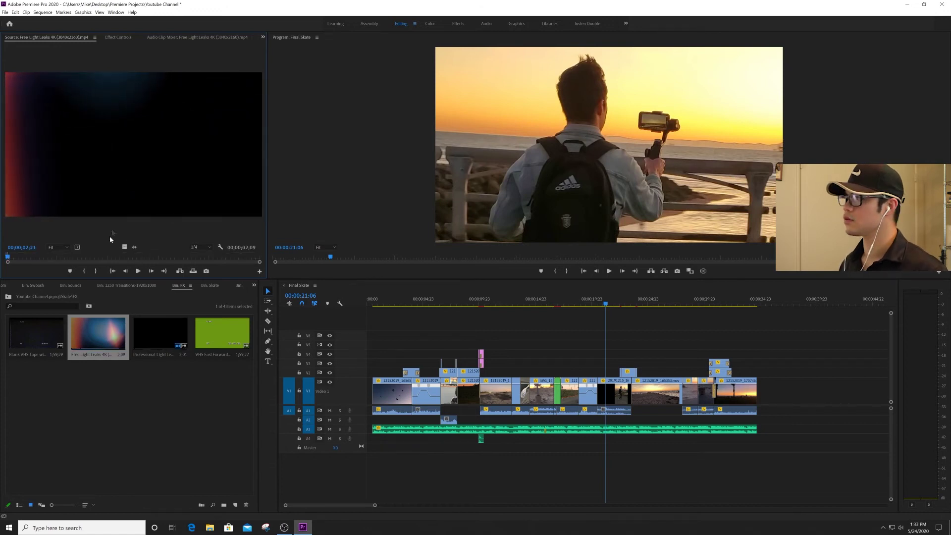
Step: Place the marked light leak's video on V2 over the cut into the backpack shot and set its blend mode to Screen
drag(123, 246, 601, 370)
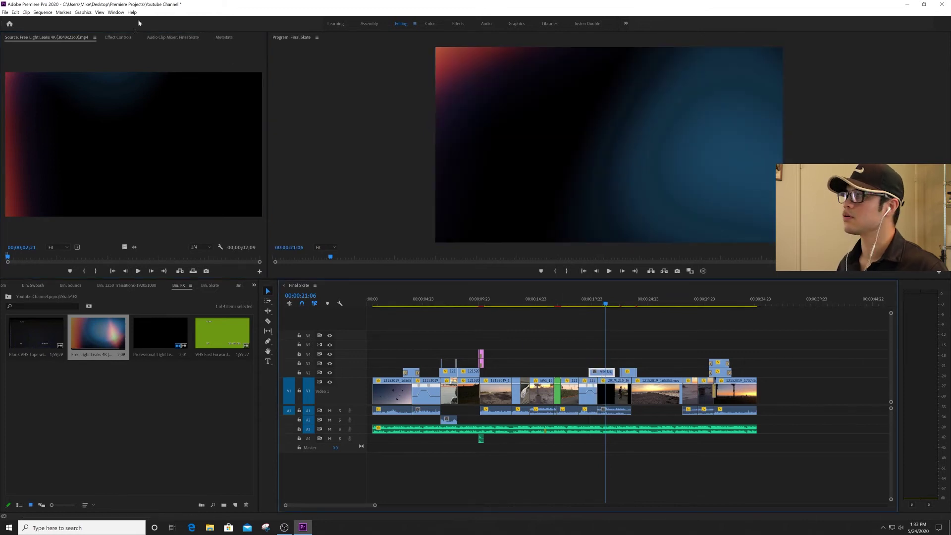
click(119, 37)
click(109, 157)
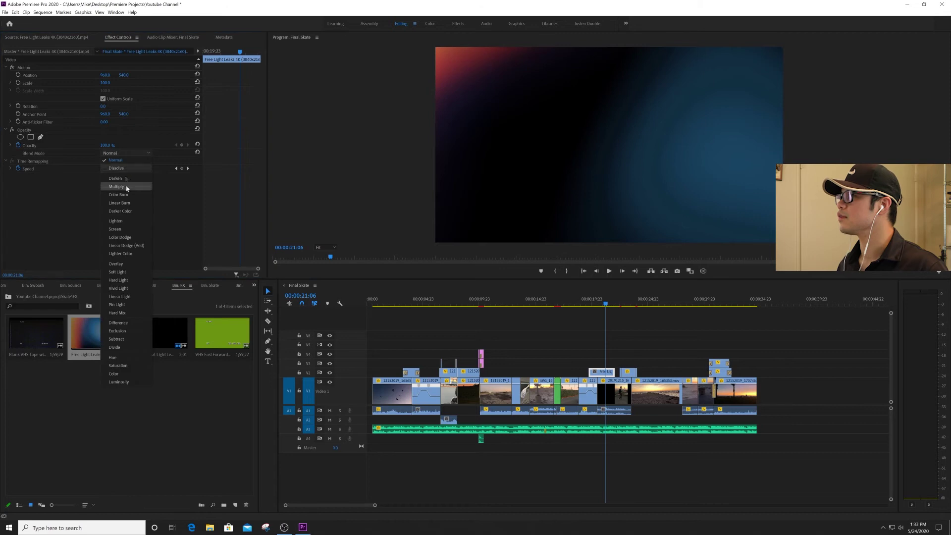
click(128, 226)
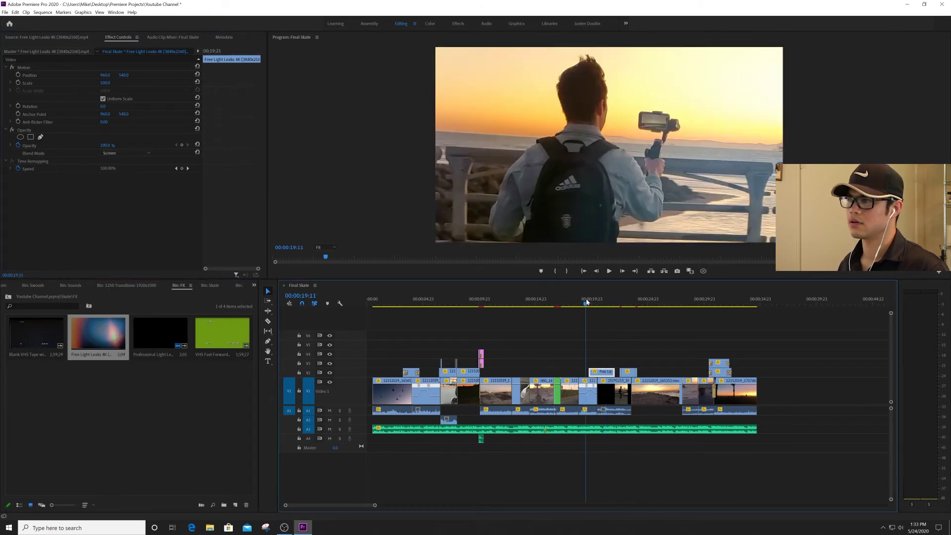
Step: Play back the Free Light Leaks 4K overlay across the backpack cut and remove it from V2
click(587, 302)
key(equal)
key(equal)
key(space)
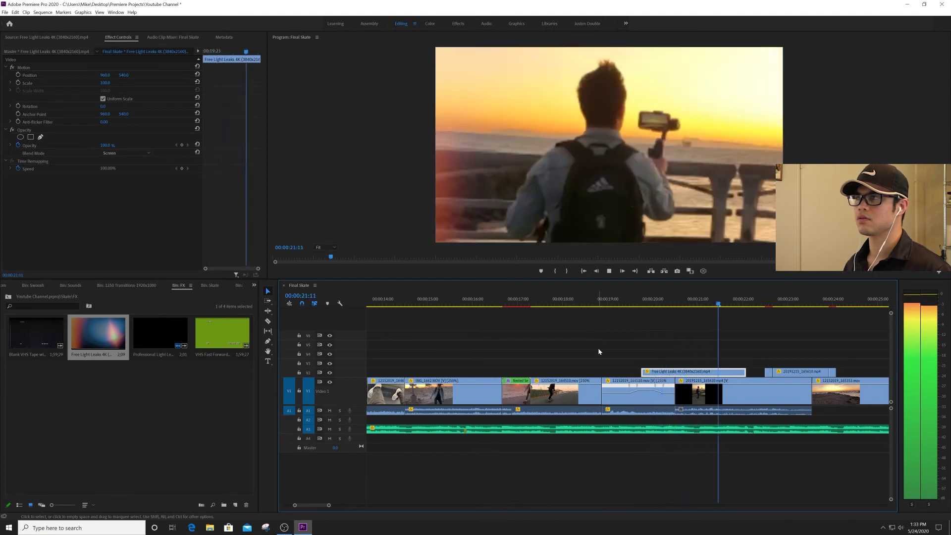
key(space)
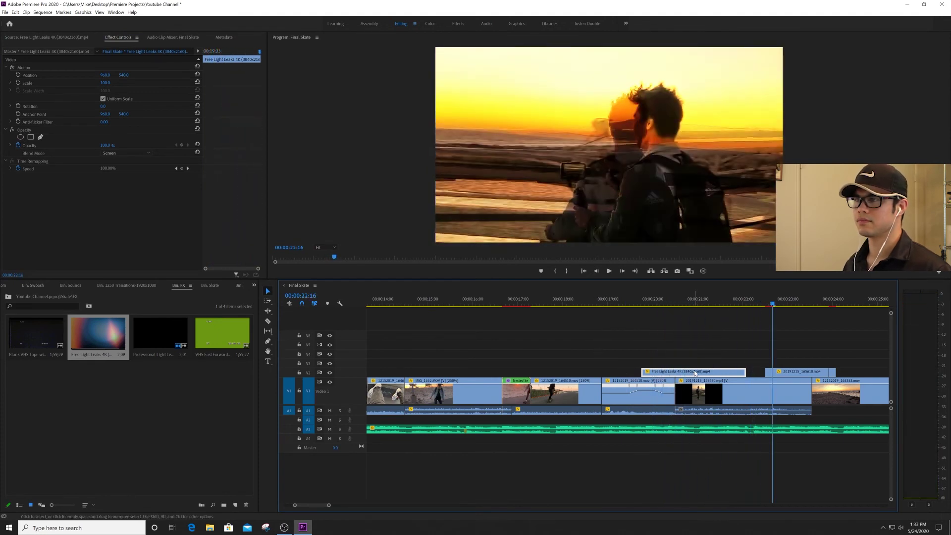
key(Delete)
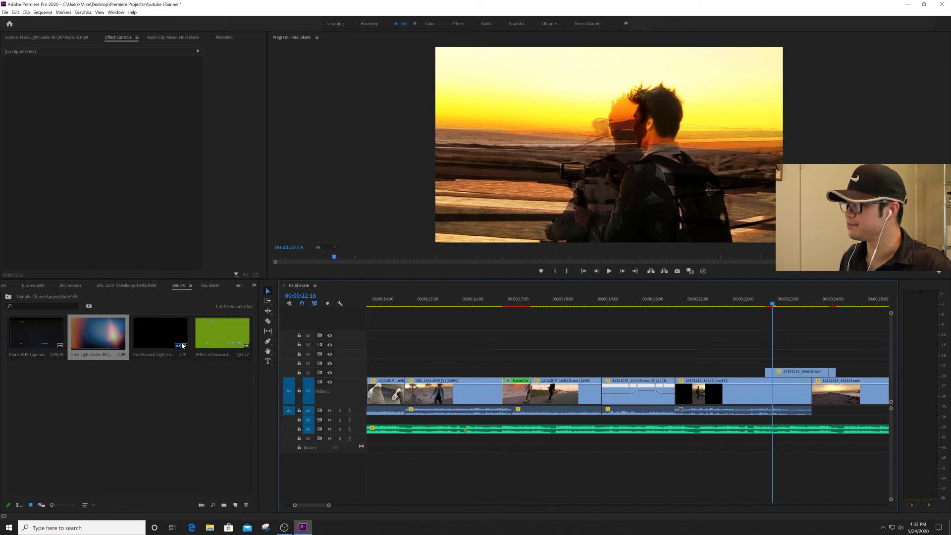
Step: Load the Professional Light Leaks Film Burn Overlay clip and mark a 00;00;02;19 range ending around 00;00;26;28
double_click(166, 337)
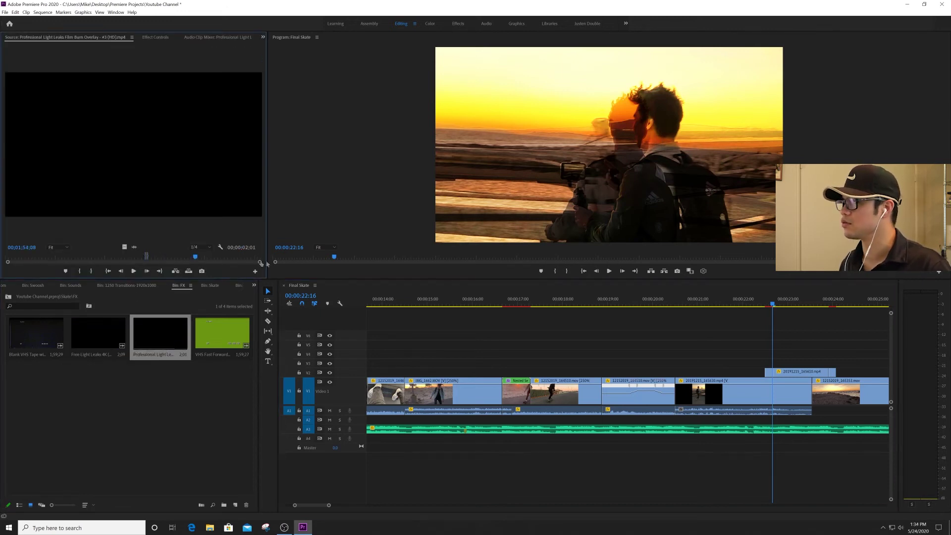
key(i)
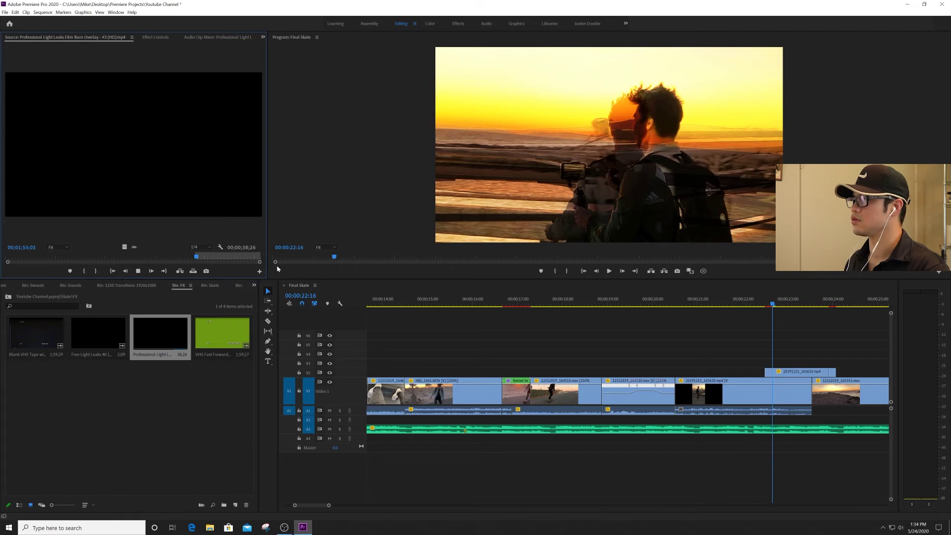
key(space)
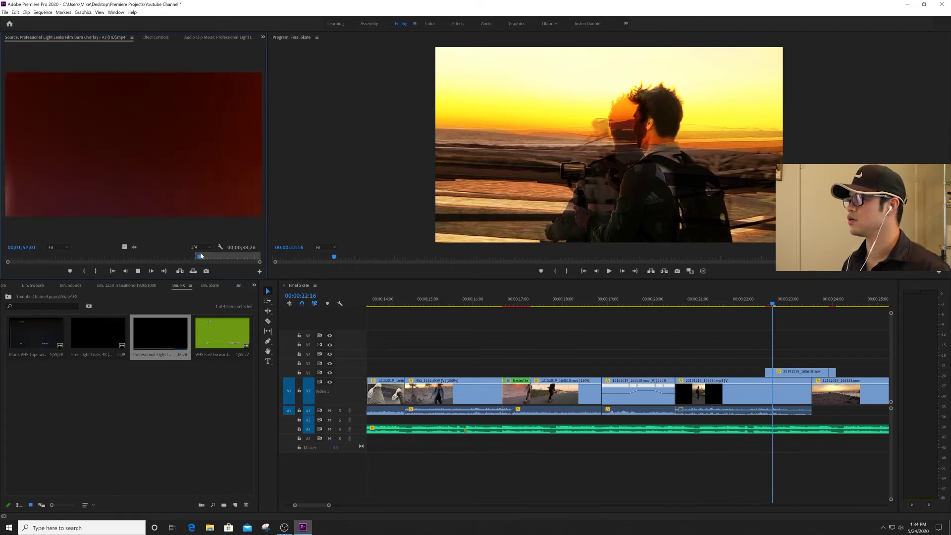
drag(21, 260, 30, 258)
key(ctrl+shift+x)
key(space)
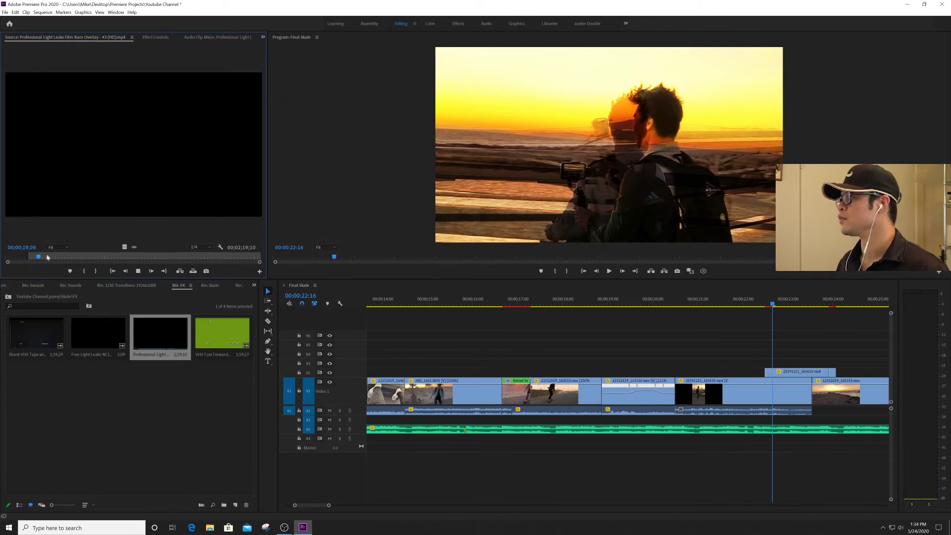
drag(44, 260, 46, 260)
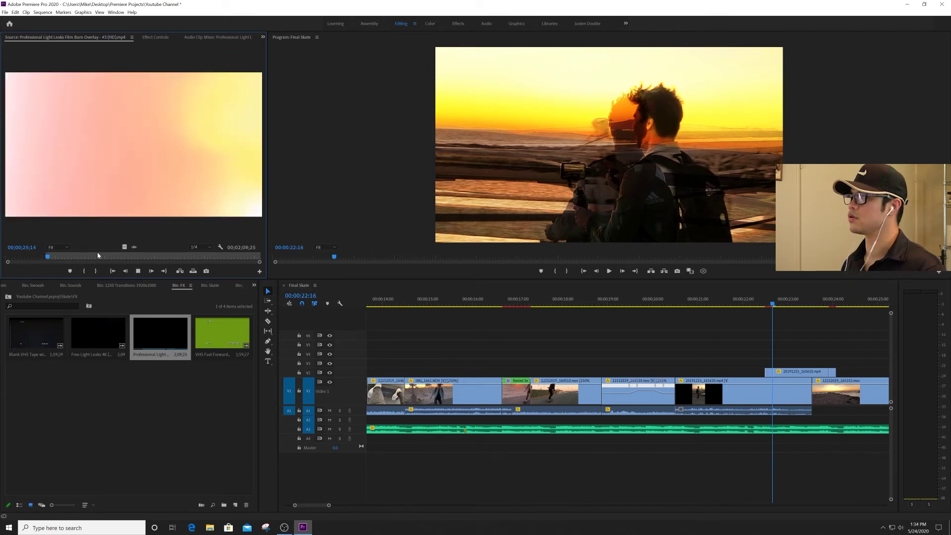
key(o)
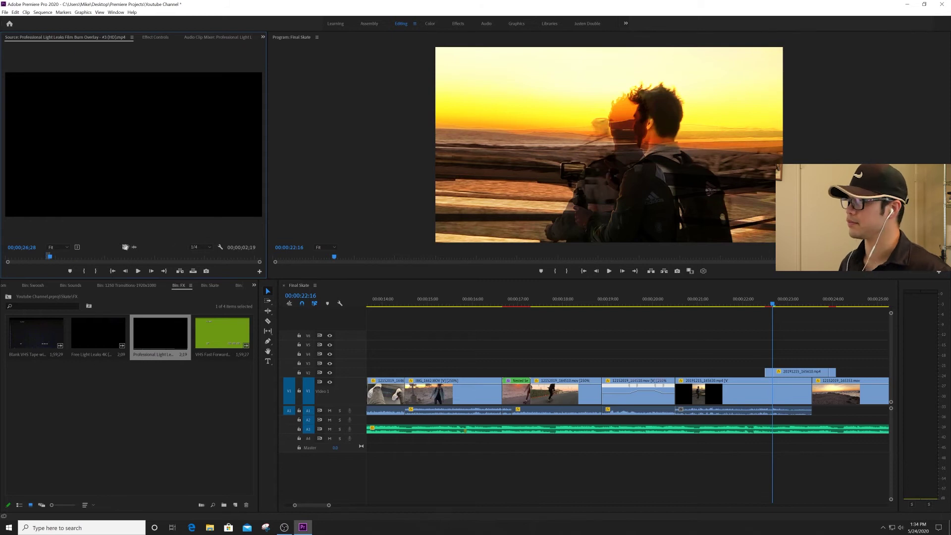
Step: Place the marked film burn's video on V2 over the cut into the backpack shot and set its blend mode to Screen
drag(125, 246, 659, 362)
click(659, 301)
click(155, 37)
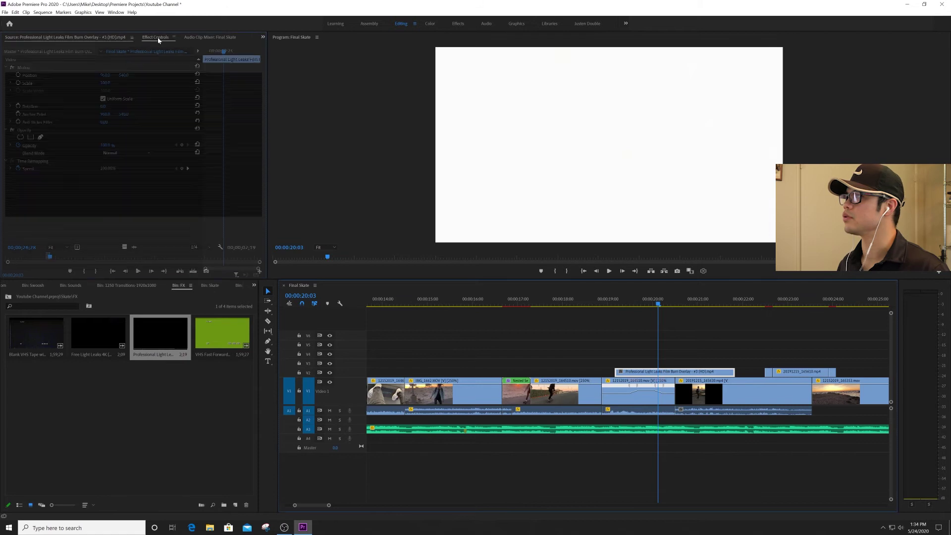
click(121, 153)
click(123, 227)
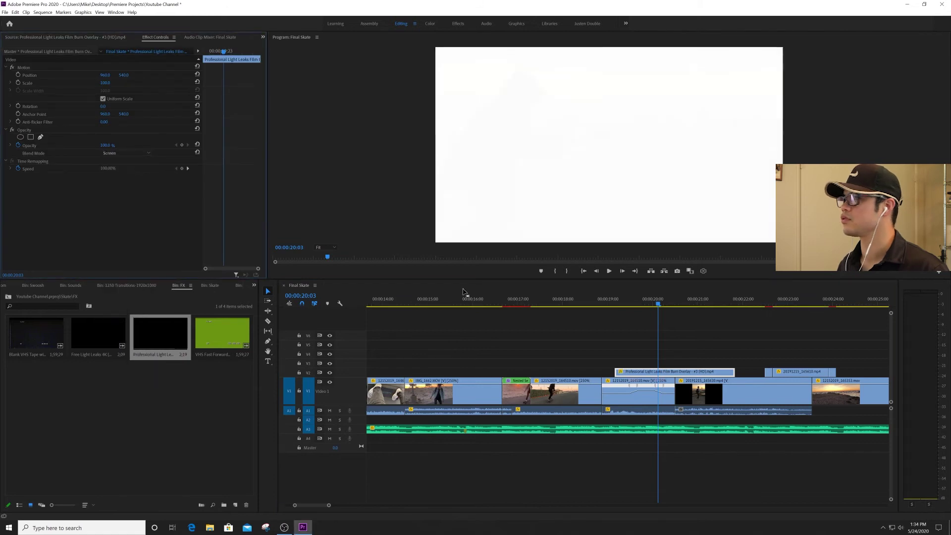
Step: Play back the film burn overlay and trim its start to 00:00:20:07
key(space)
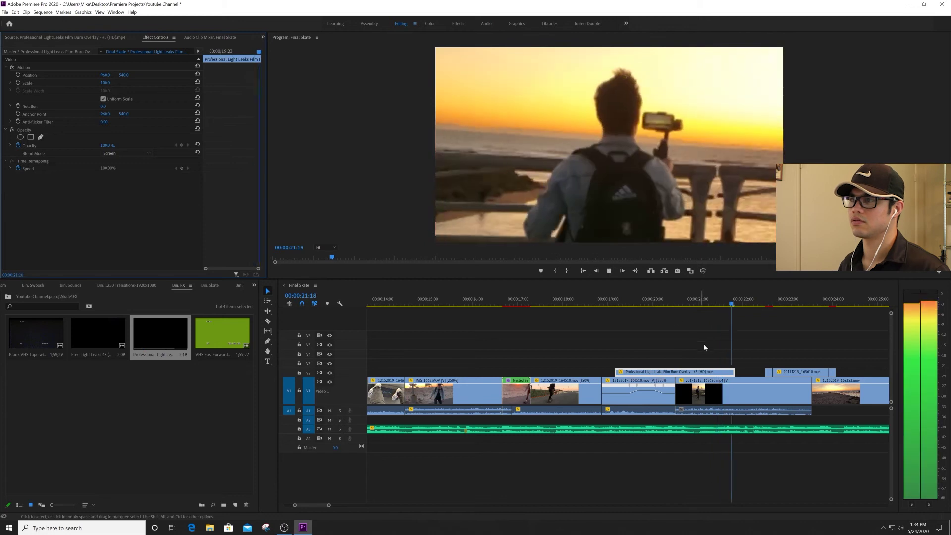
click(667, 306)
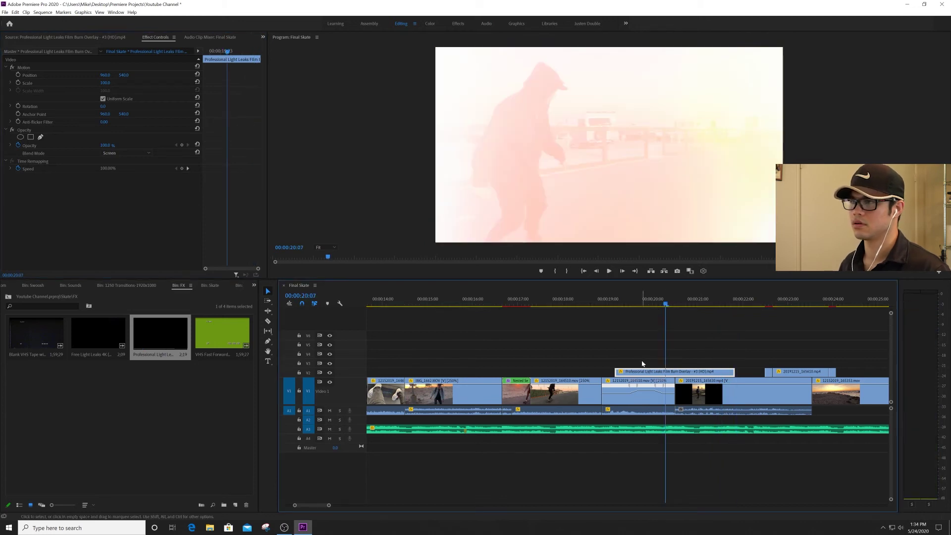
drag(618, 372, 667, 372)
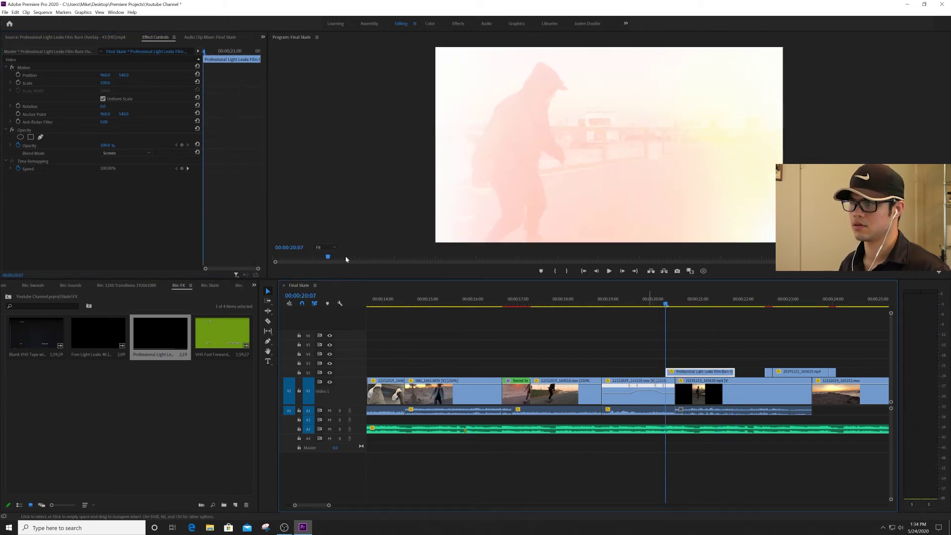
Step: Find Cross Dissolve among the video transitions and apply it to the start of the film burn overlay
click(254, 287)
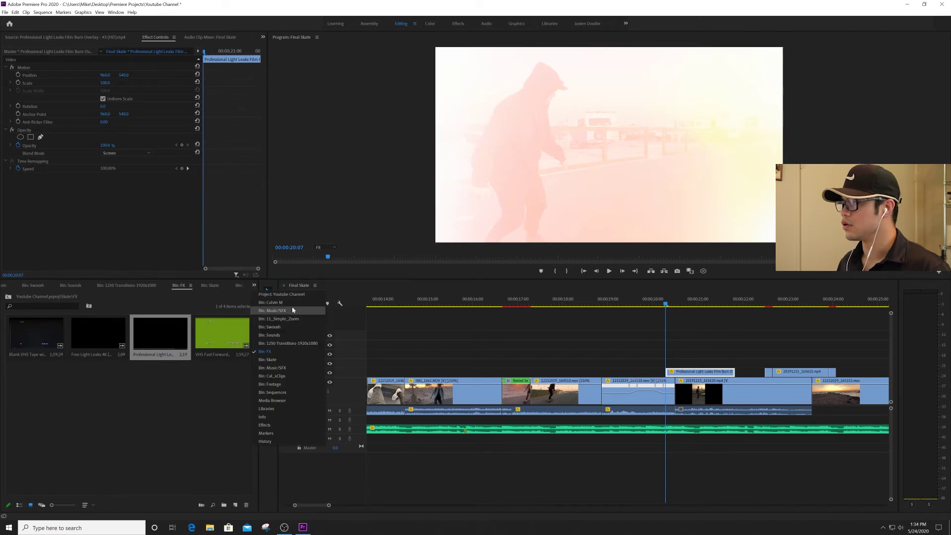
click(277, 296)
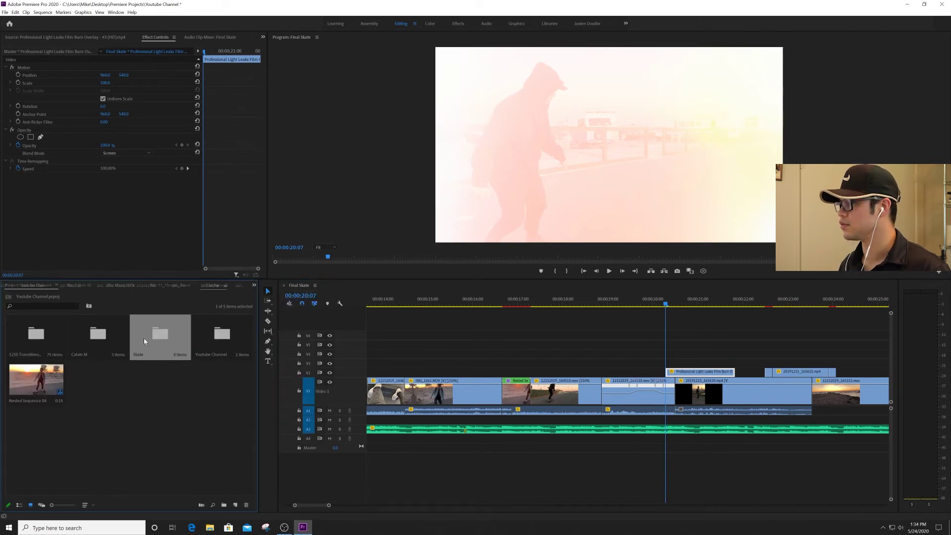
double_click(145, 341)
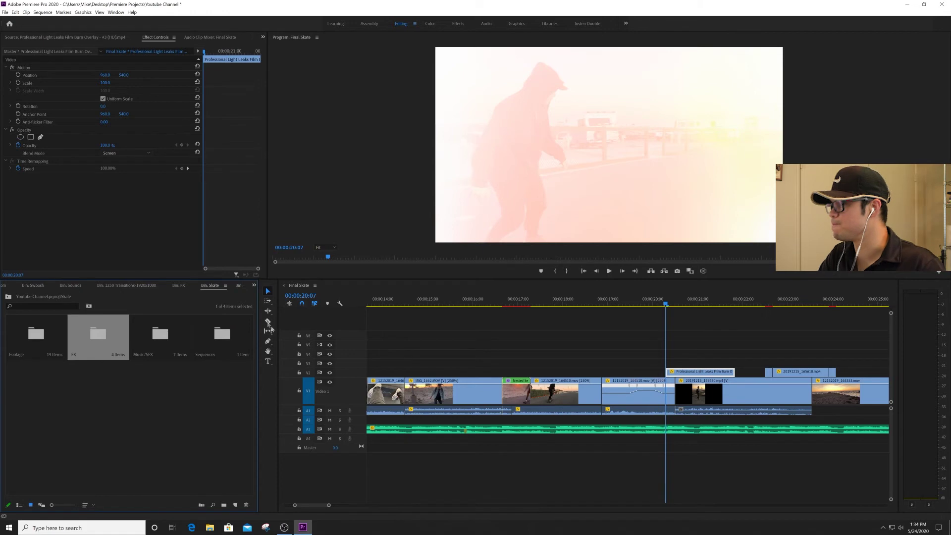
click(254, 286)
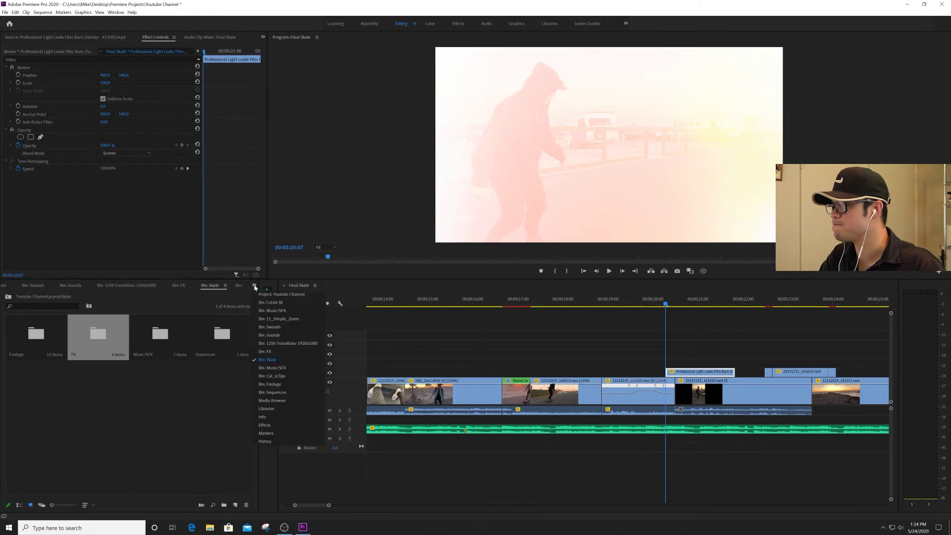
click(284, 427)
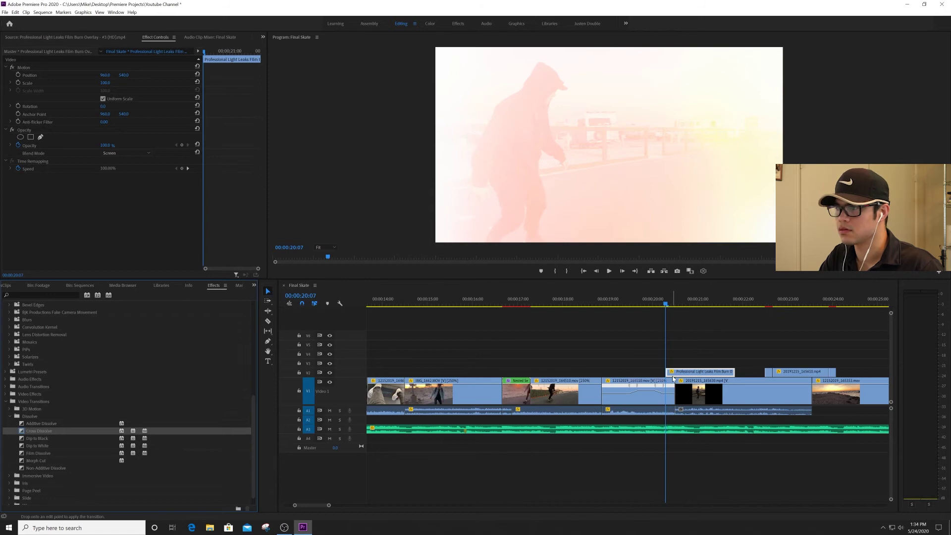
drag(673, 379, 684, 373)
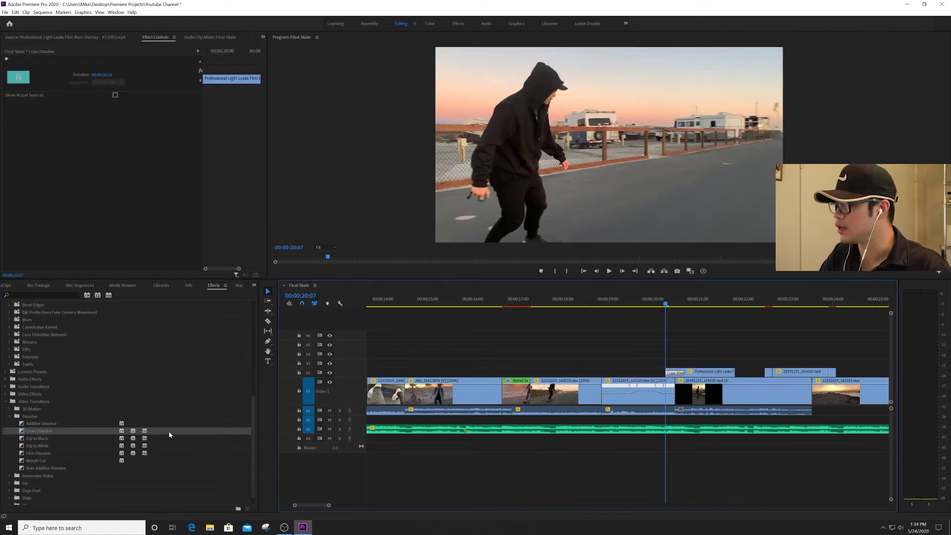
Step: Add a short Cross Dissolve on V1 at the cut into the backpack shot and play back the result
drag(170, 435, 654, 395)
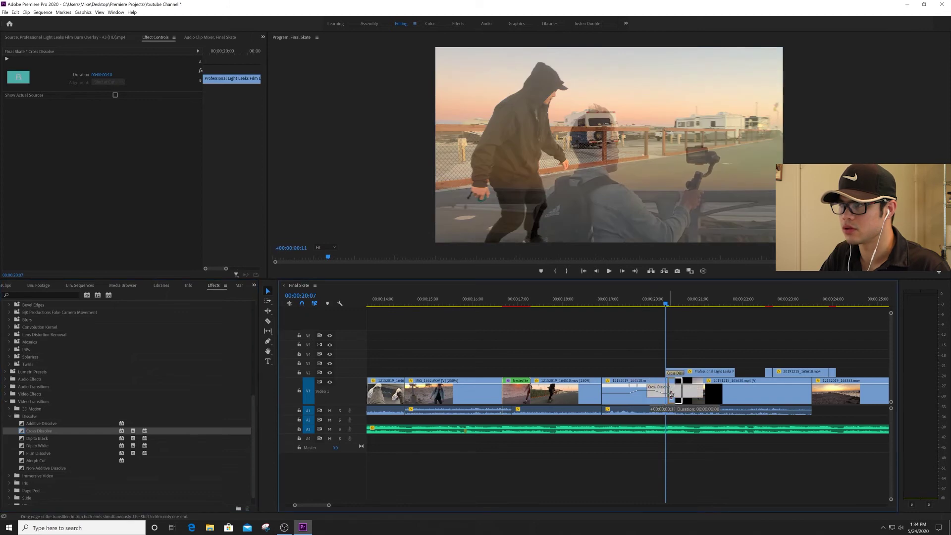
key(space)
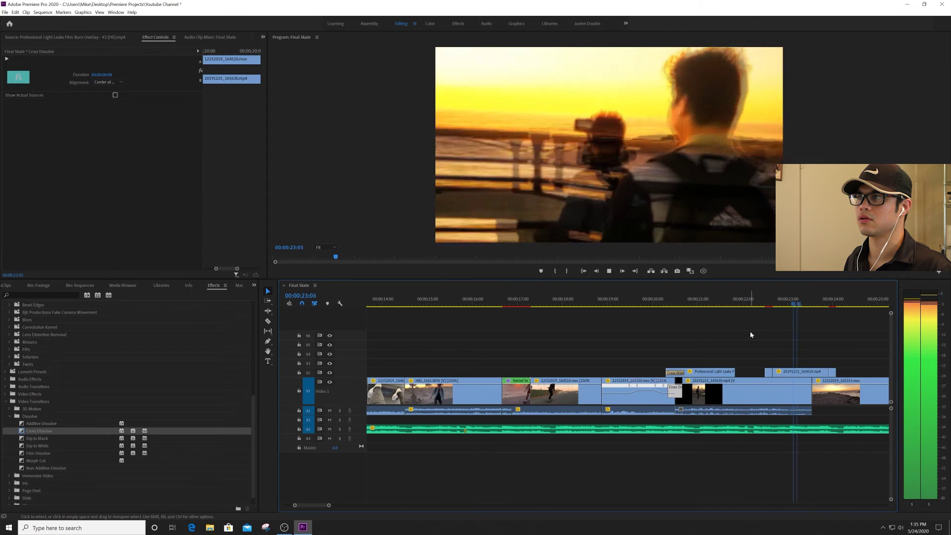
key(space)
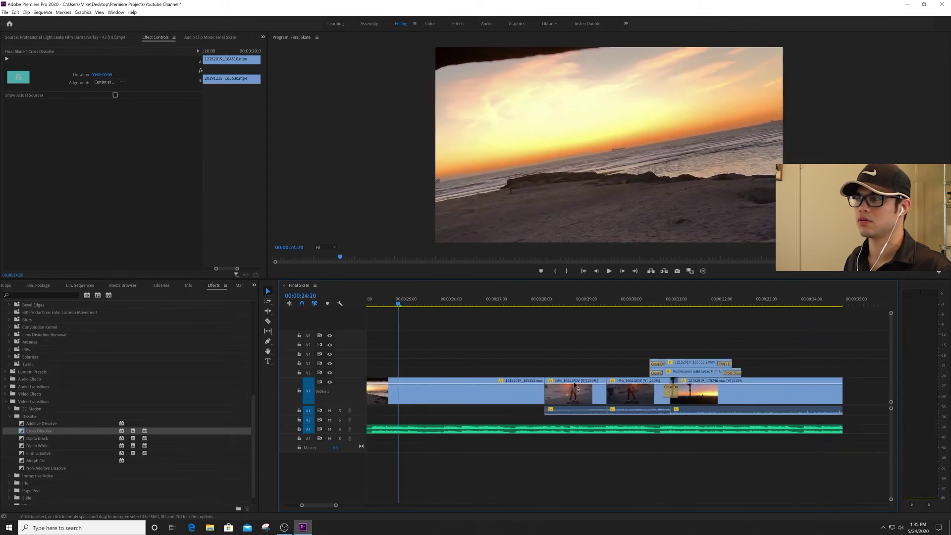
Step: Shorten the film burn overlay from its end and apply a Cross Dissolve to the new end
drag(302, 506, 294, 507)
drag(558, 373, 541, 372)
drag(173, 429, 613, 377)
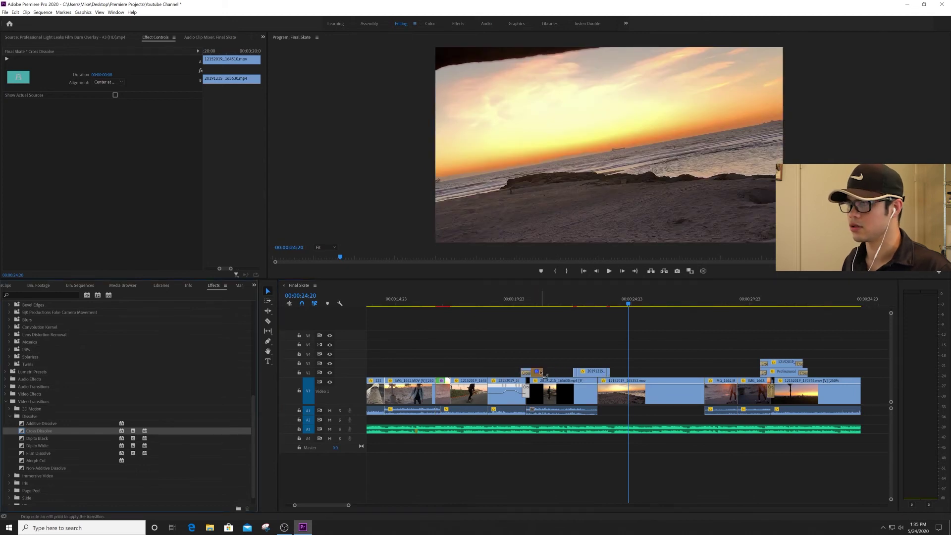
Step: Play back the sequence from just before the backpack cut through the sunset skateboarding shots
click(515, 304)
key(space)
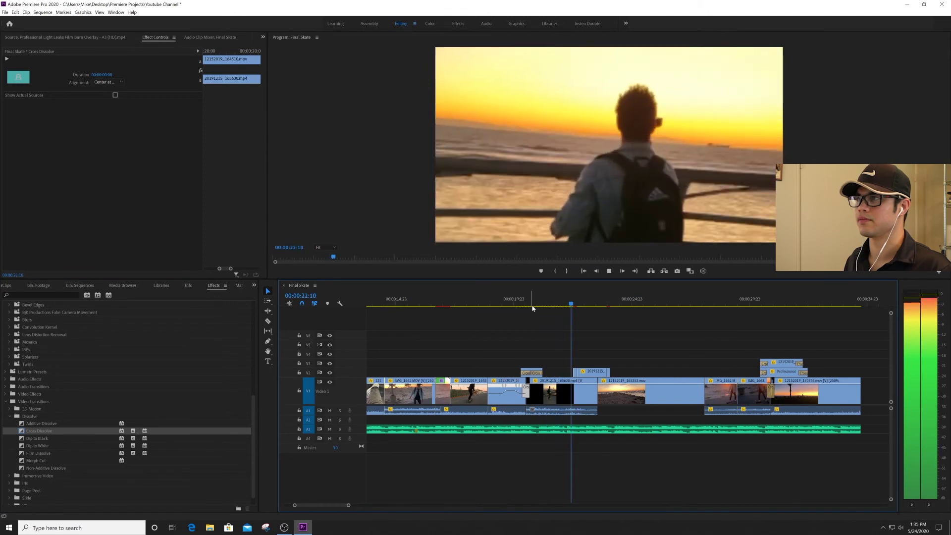
key(space)
key(minus)
key(minus)
key(space)
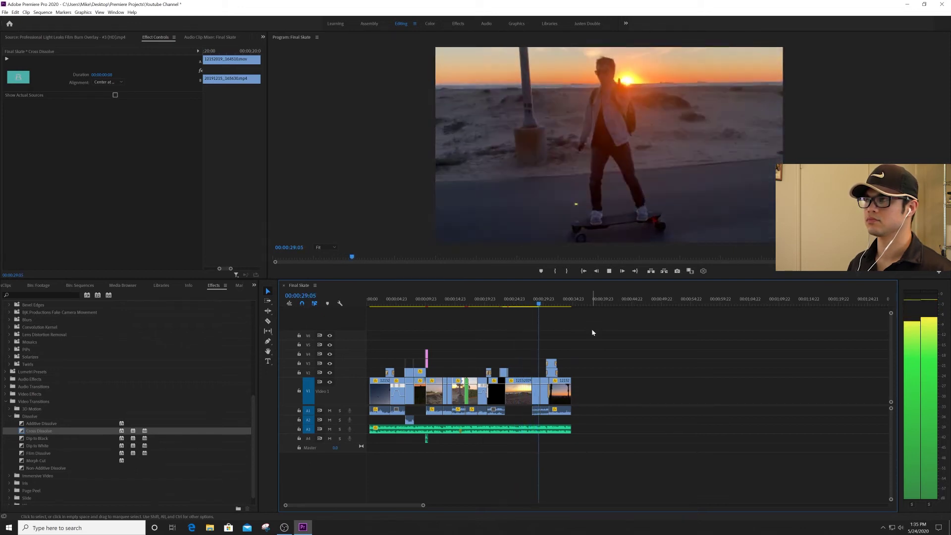
click(539, 302)
key(space)
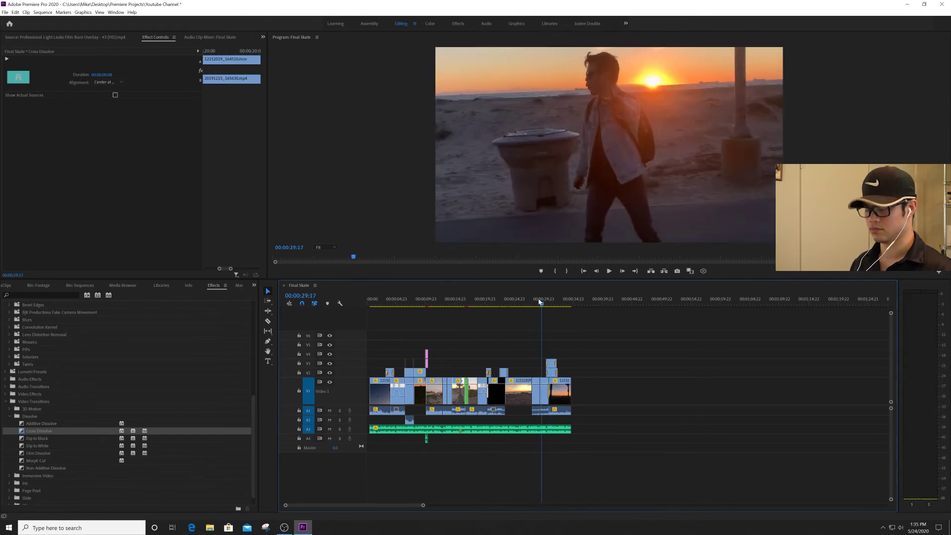
Step: Locate the walking moment in the second sunset skateboarding clip and split the clip at 00:00:29:18
key(equal)
key(equal)
key(equal)
click(568, 303)
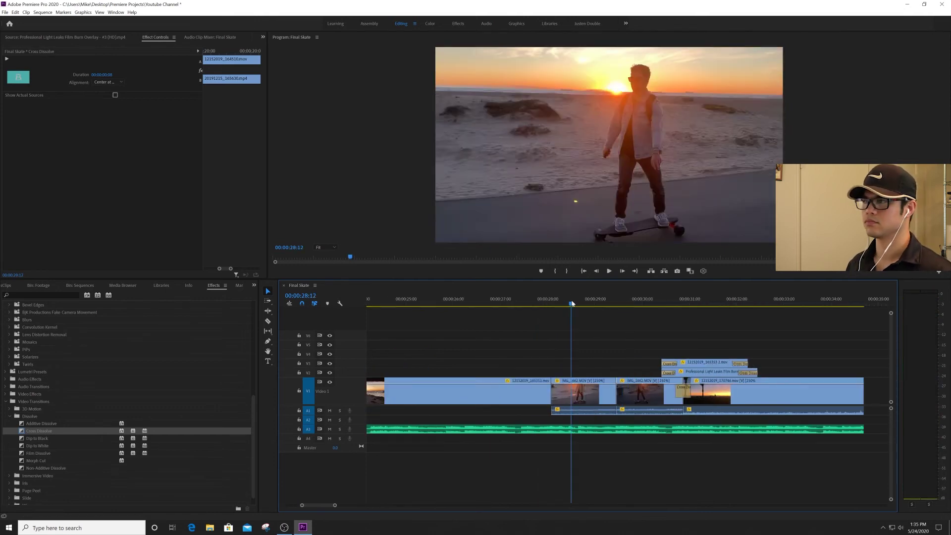
key(space)
key(space)
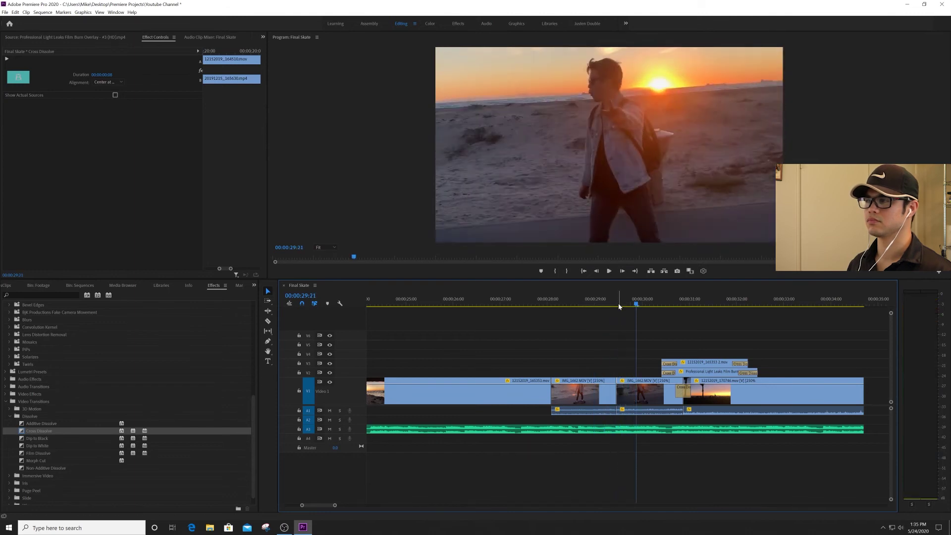
key(Left)
key(Left)
key(Left)
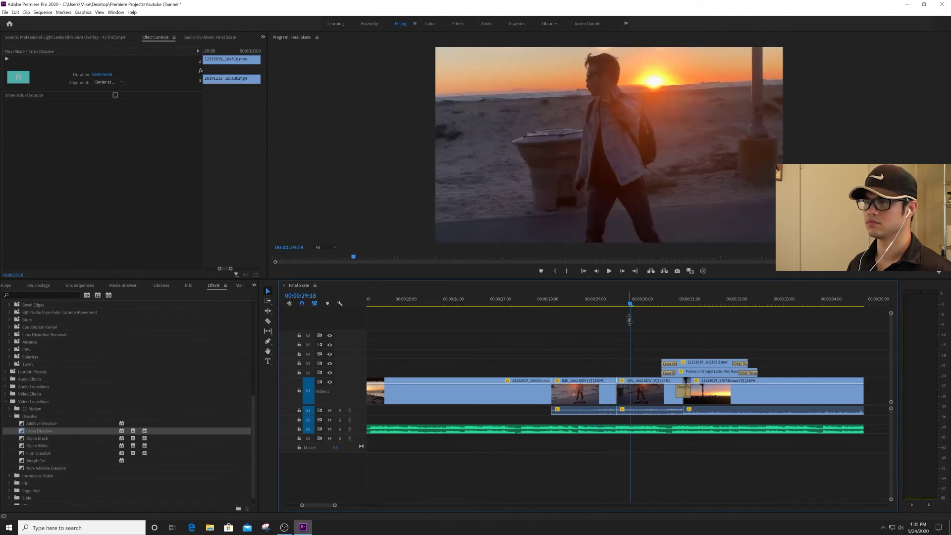
key(ctrl+k)
Step: Set the scale of the split clip's second part to 100 and its vertical position to about 542
click(649, 391)
click(642, 303)
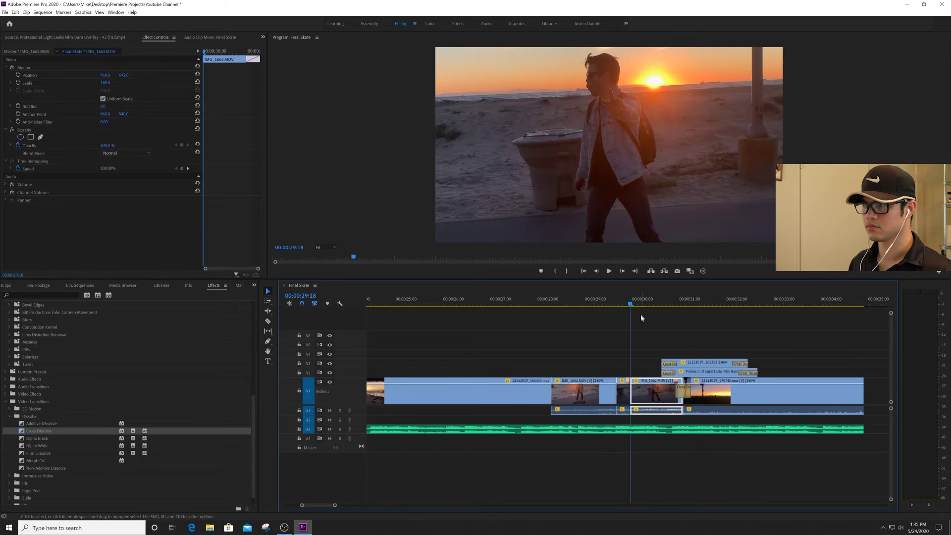
click(105, 83)
text(100)
key(Return)
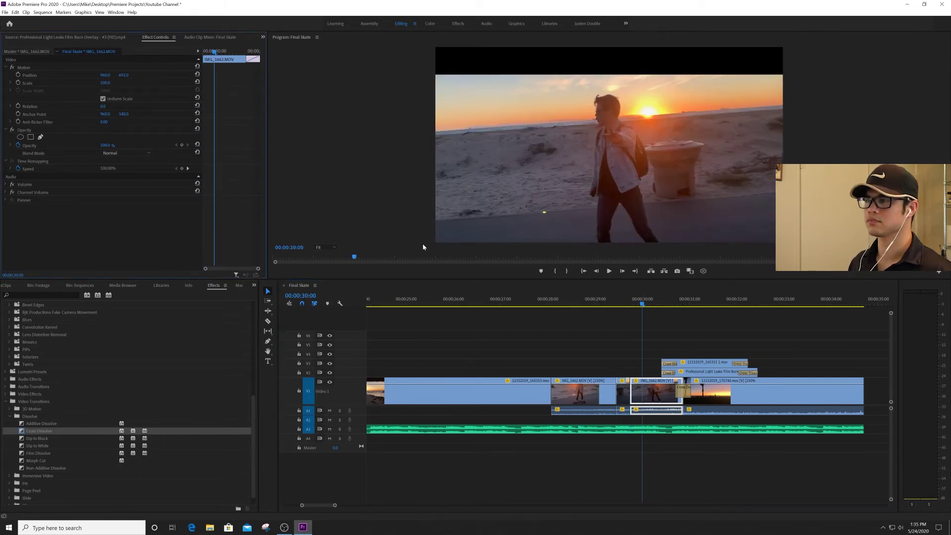
drag(126, 77, 53, 76)
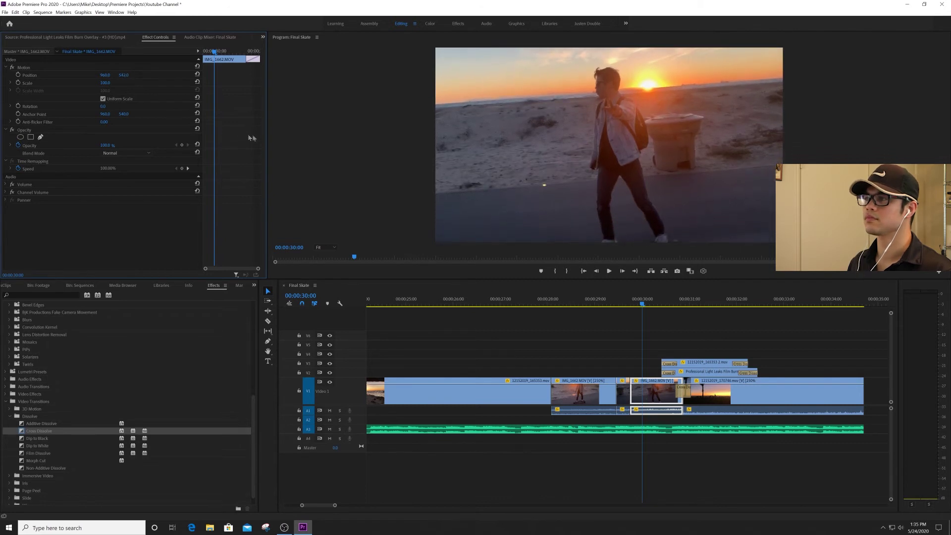
Step: Play back the rescaled walking section from the preceding skateboarding shot into the closing sunset shot
key(space)
key(space)
click(604, 290)
click(604, 299)
key(space)
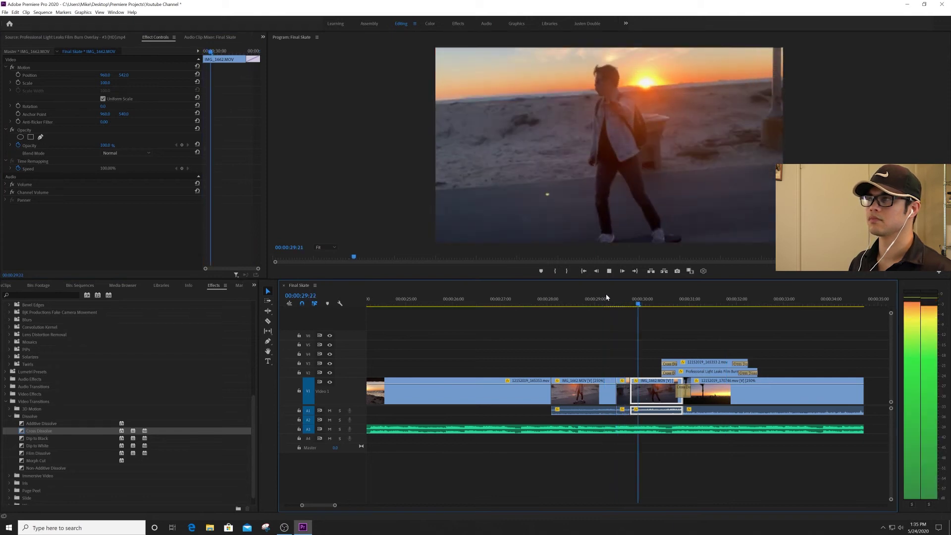
click(595, 303)
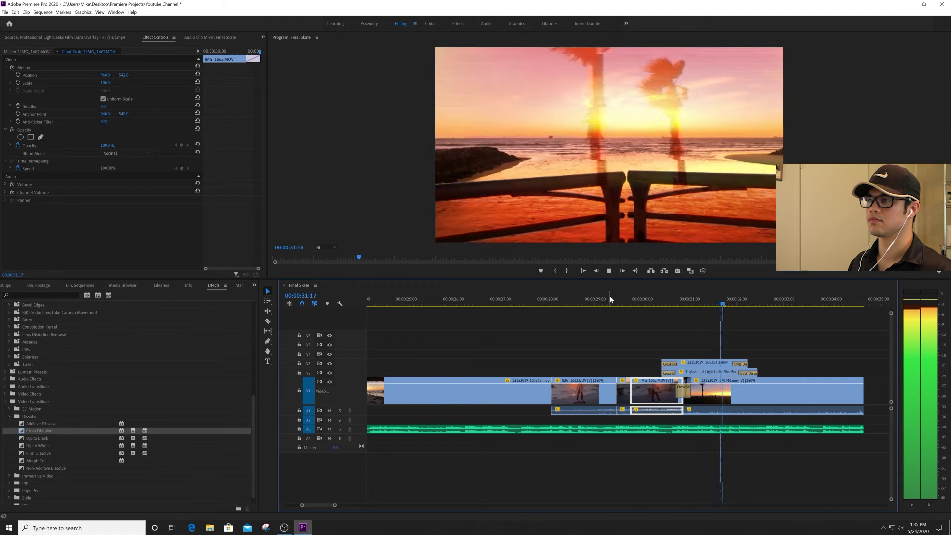
Step: Set the vertical position of the rescaled walking clip after the punched-in section to 540
key(space)
click(640, 299)
click(125, 74)
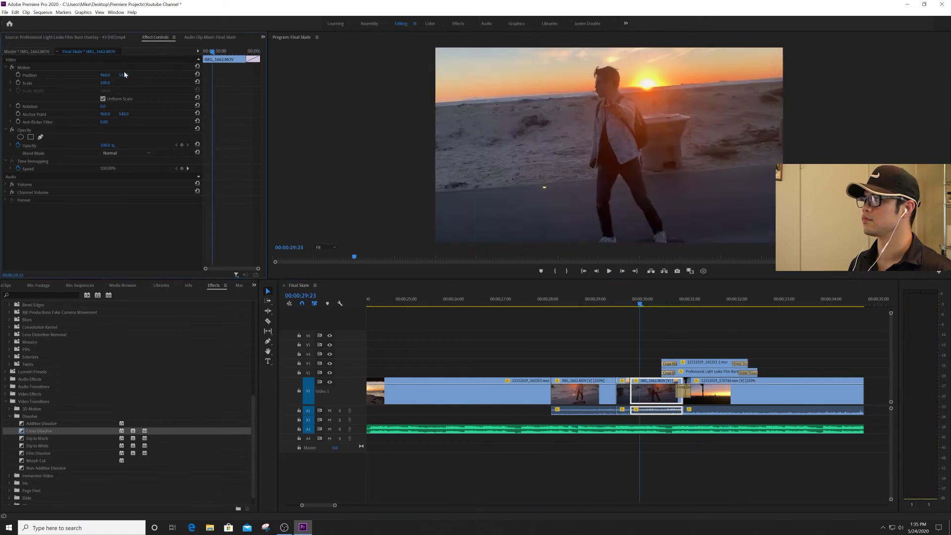
key(Return)
Step: Play back the reframed walking section from the preceding skateboarding shots through the closing sunset shot
click(603, 305)
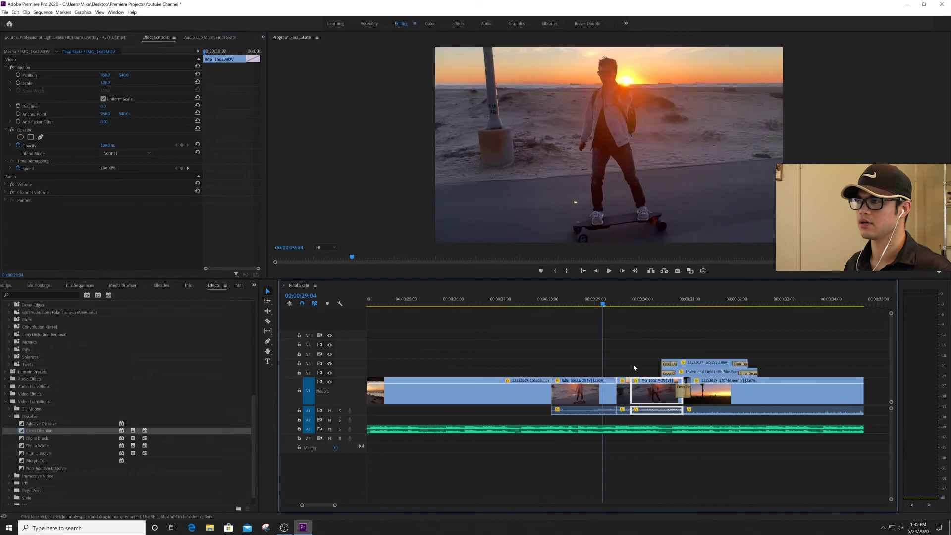
key(space)
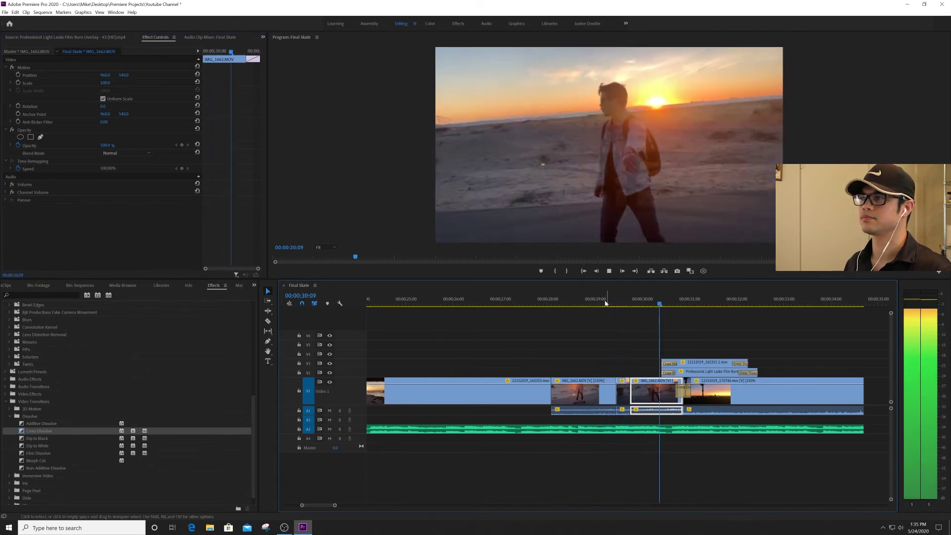
click(603, 300)
key(space)
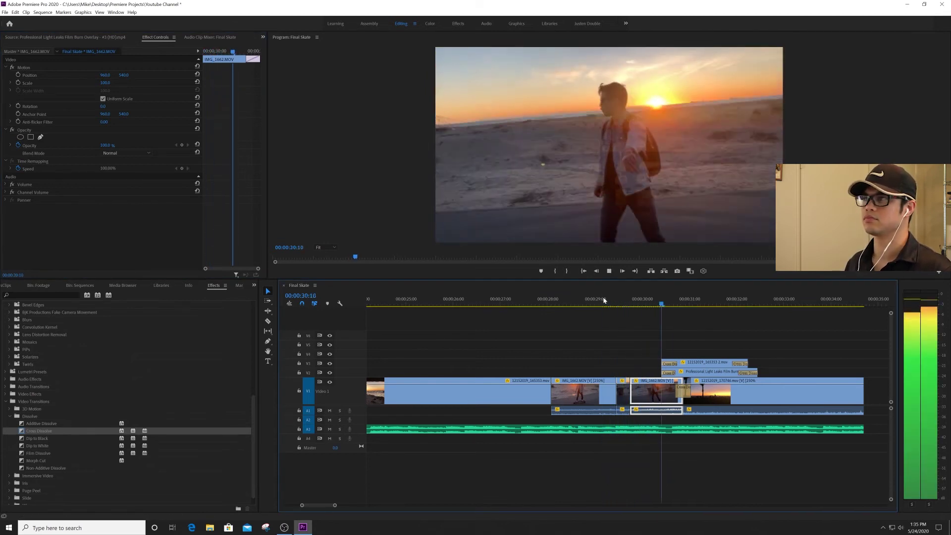
click(531, 300)
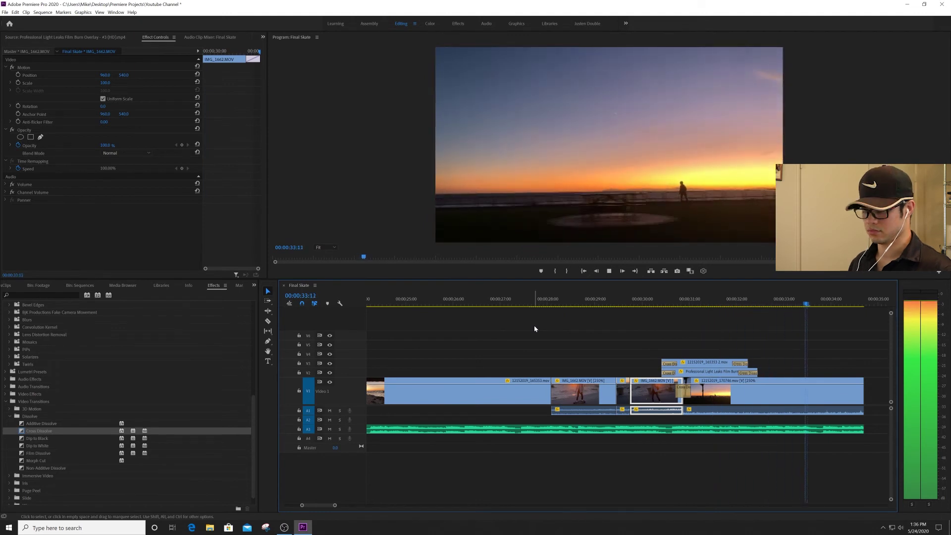
key(minus)
key(minus)
key(minus)
key(minus)
key(space)
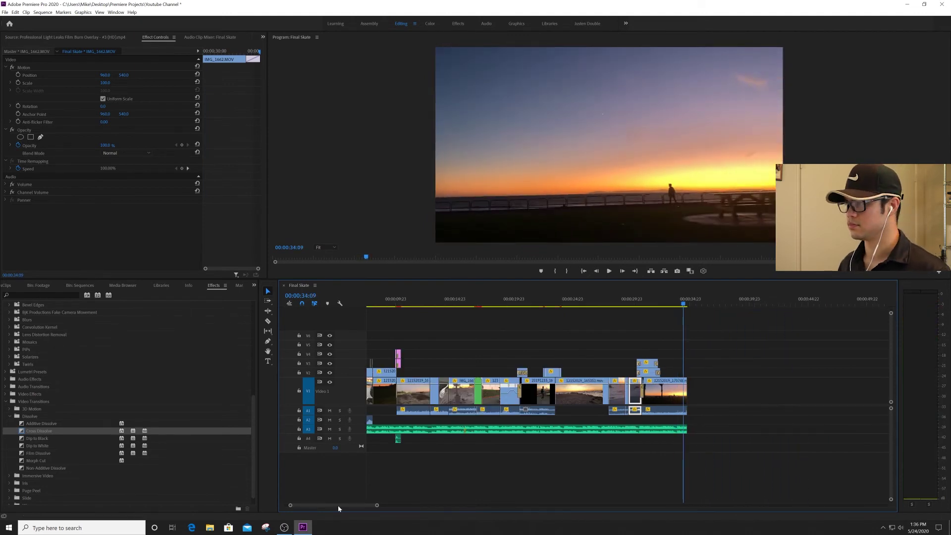
Step: Play back the sequence from the opening birds shot, and again from the beach shot around 00:00:12:16 into the closing sunset shot
drag(338, 507, 318, 505)
click(391, 302)
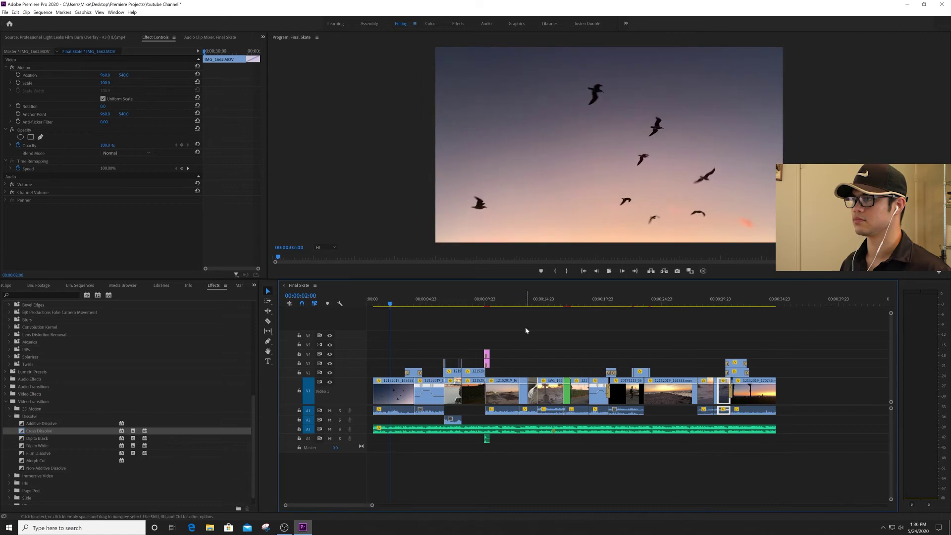
key(space)
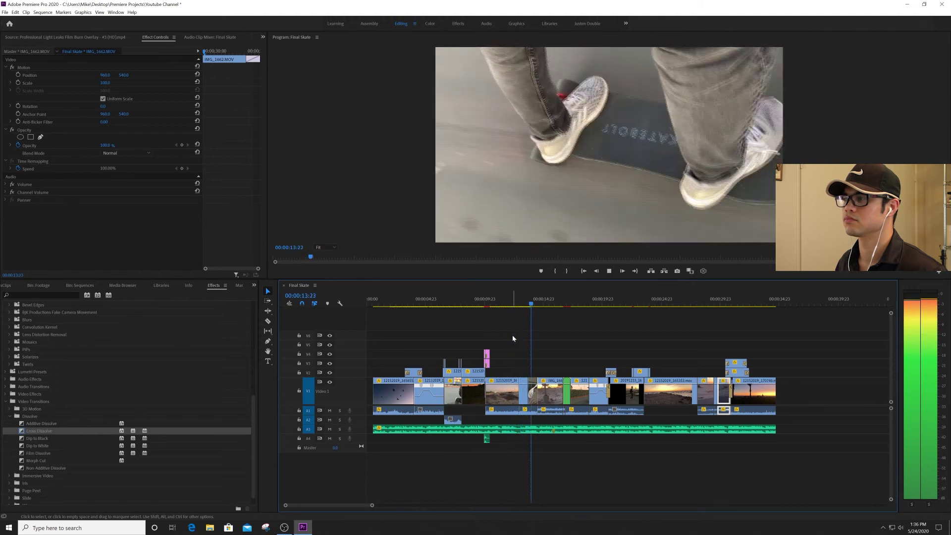
click(517, 300)
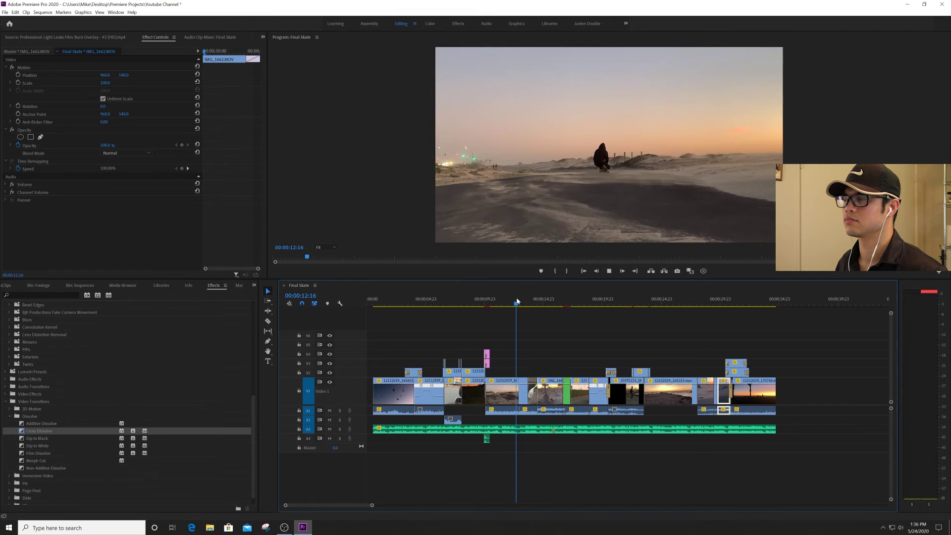
key(space)
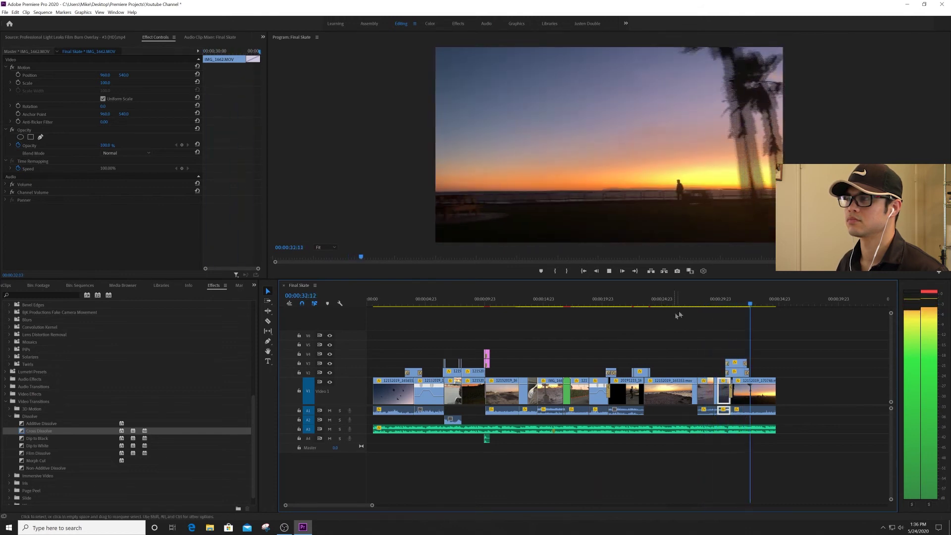
key(space)
Step: Duplicate the short punched-in walking clip at 00:00:29:12 onto video track 2, directly above the original
click(715, 303)
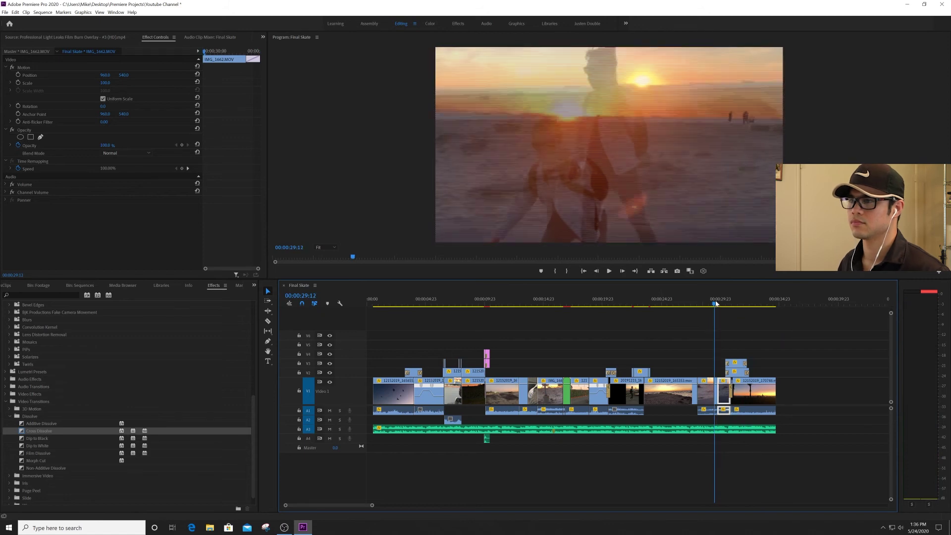
key(equal)
key(equal)
key(equal)
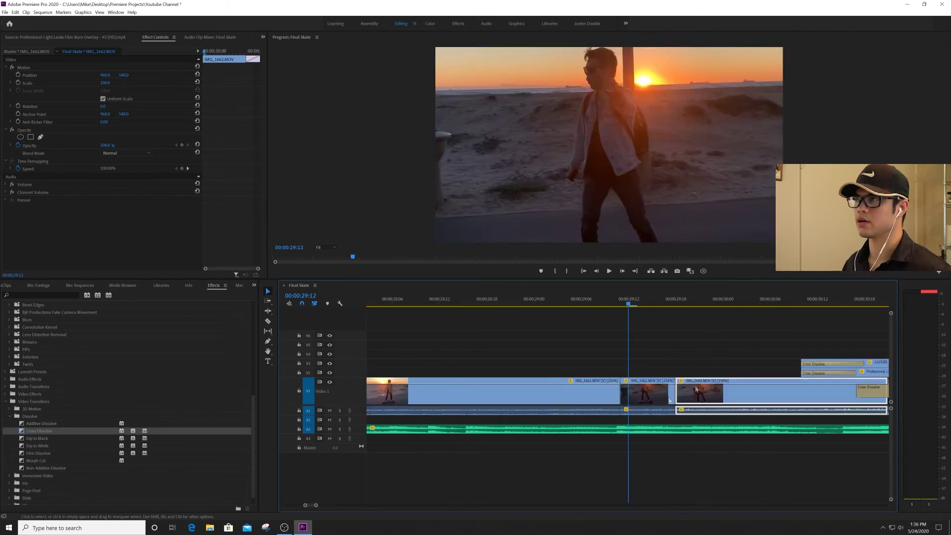
click(646, 392)
drag(646, 392, 647, 374)
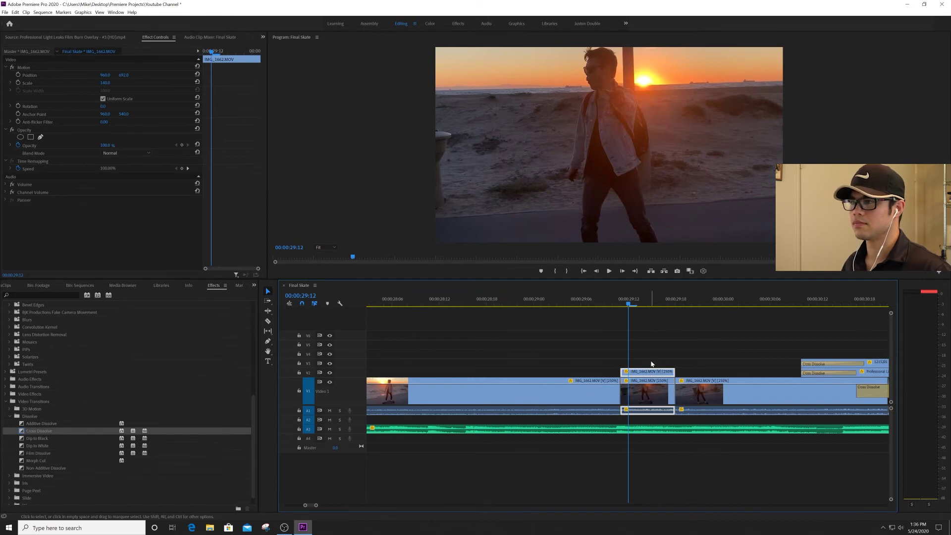
Step: Set the duplicated walking clip's blend mode to Screen and offset its horizontal position to about 985
click(114, 151)
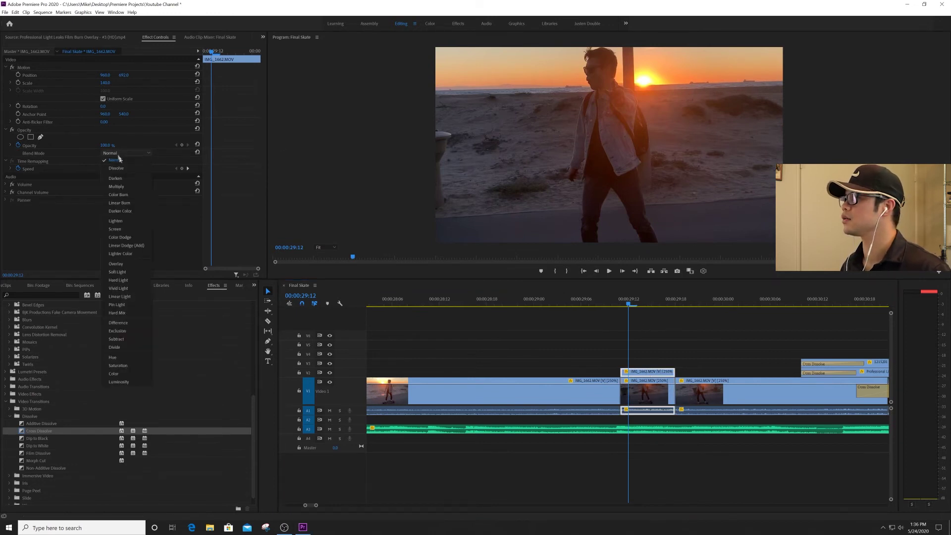
click(130, 233)
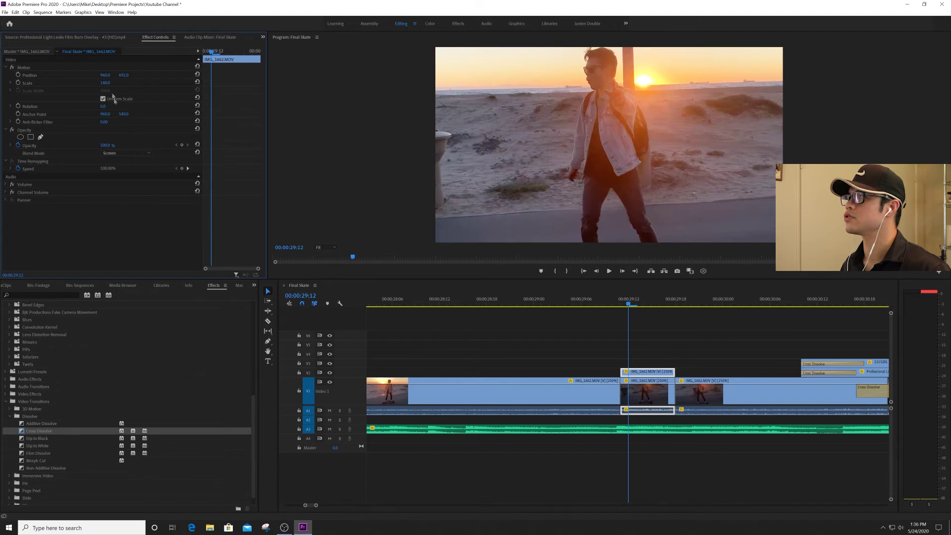
drag(107, 77, 133, 77)
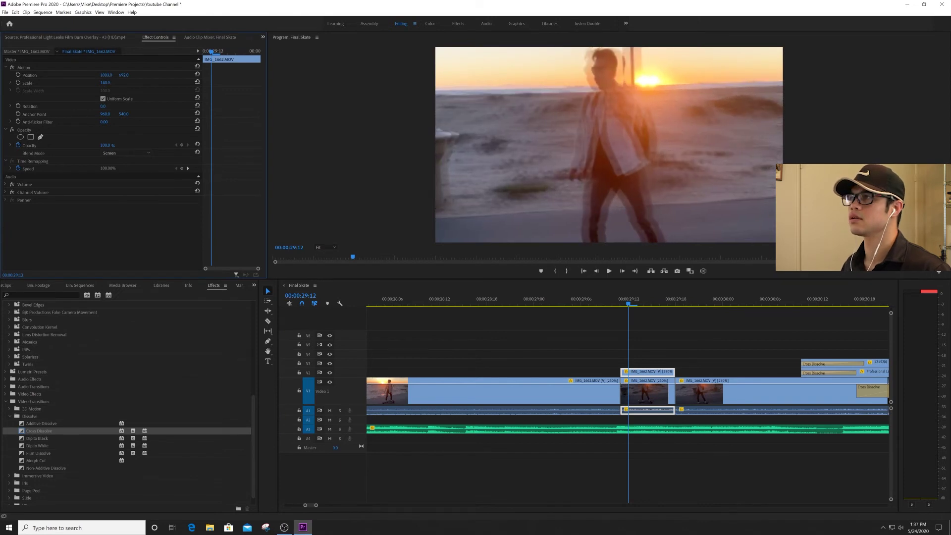
drag(594, 294, 626, 303)
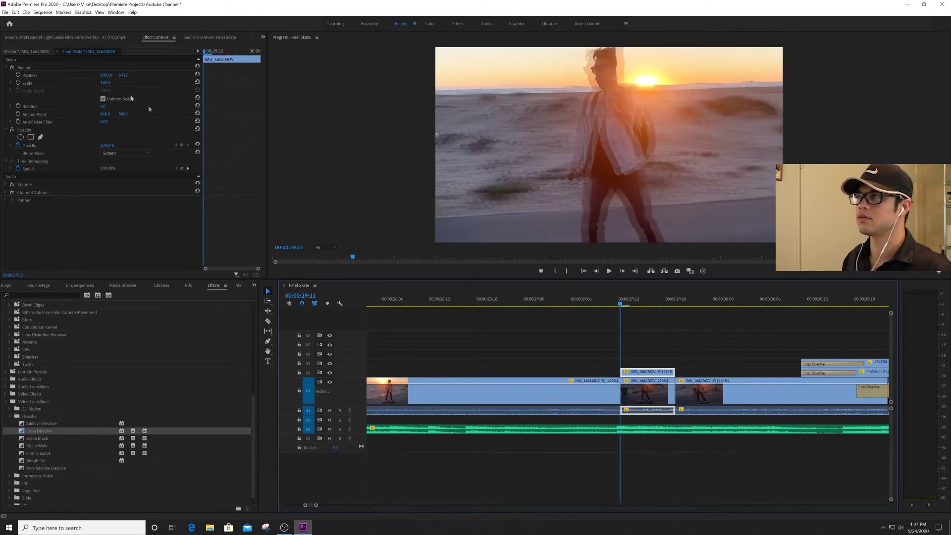
drag(106, 78, 99, 77)
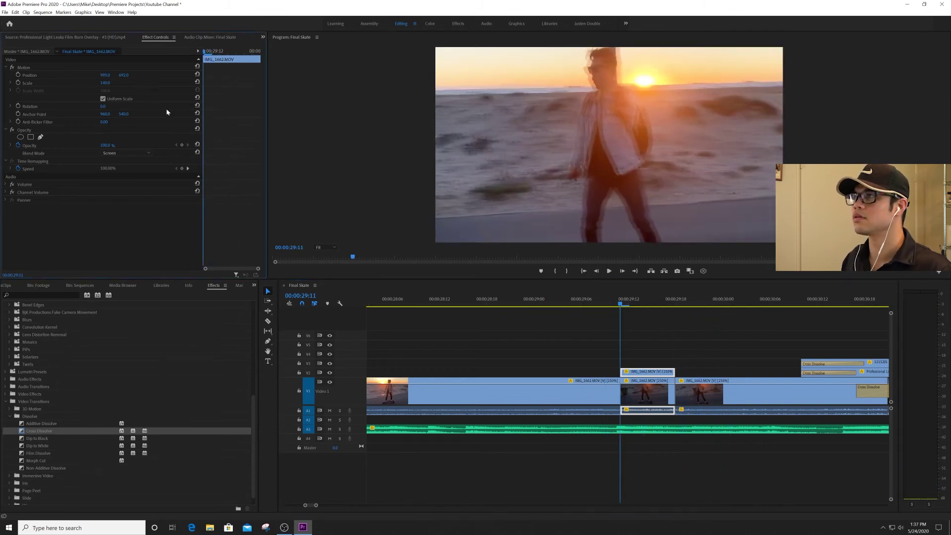
Step: Preview the doubled walking section, try Color Dodge and Overlay on the duplicate, and set its blend mode to Color
click(591, 299)
key(space)
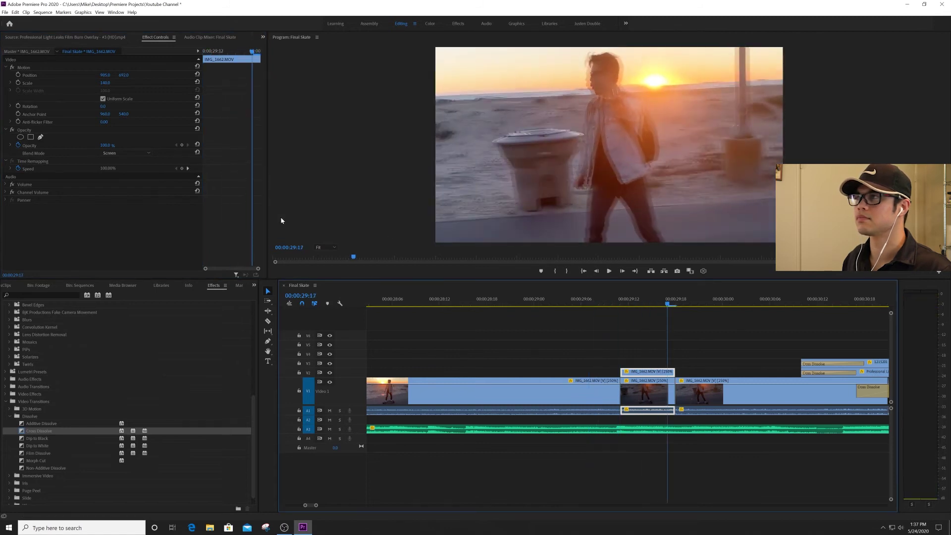
click(153, 152)
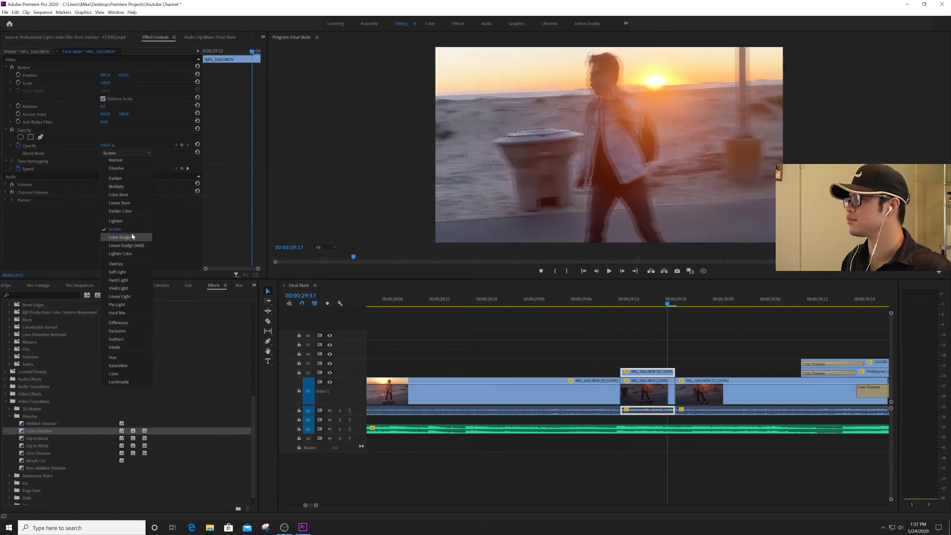
click(132, 234)
click(138, 152)
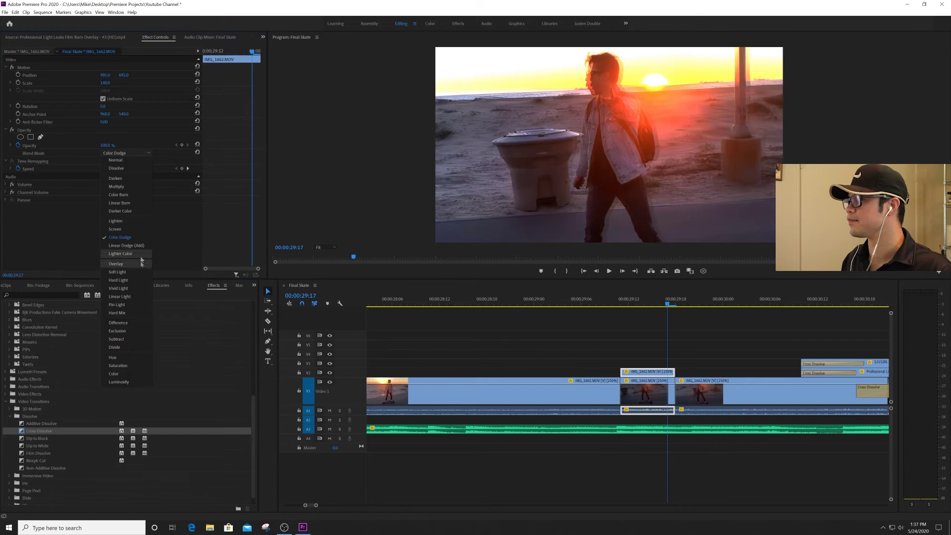
click(140, 265)
click(141, 153)
click(128, 376)
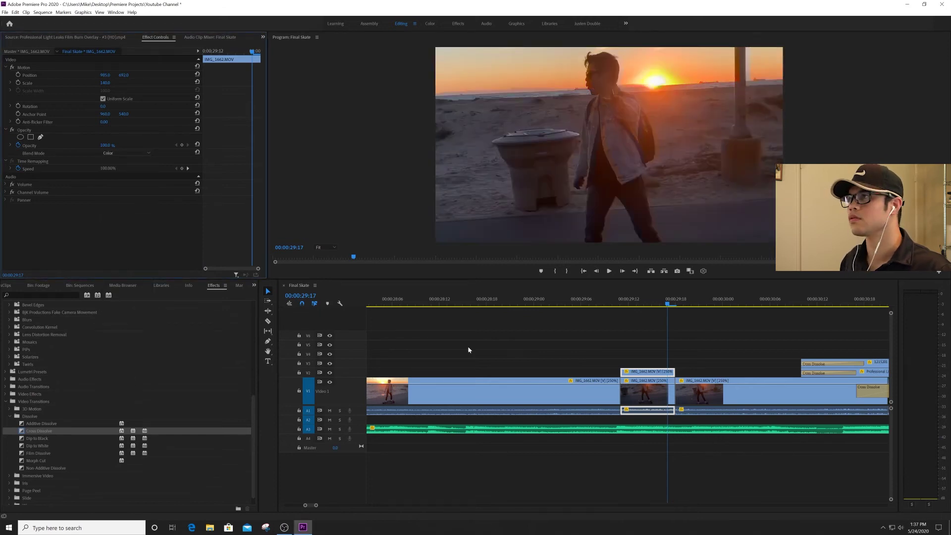
Step: Play back the doubled walking section several times, starting shortly before it and continuing into the closing sunset shot
click(603, 304)
key(space)
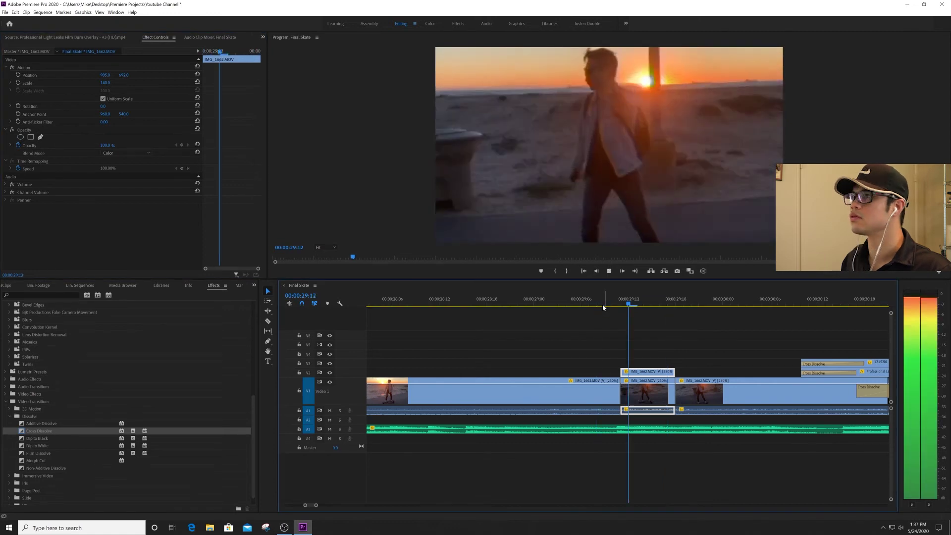
key(space)
key(space)
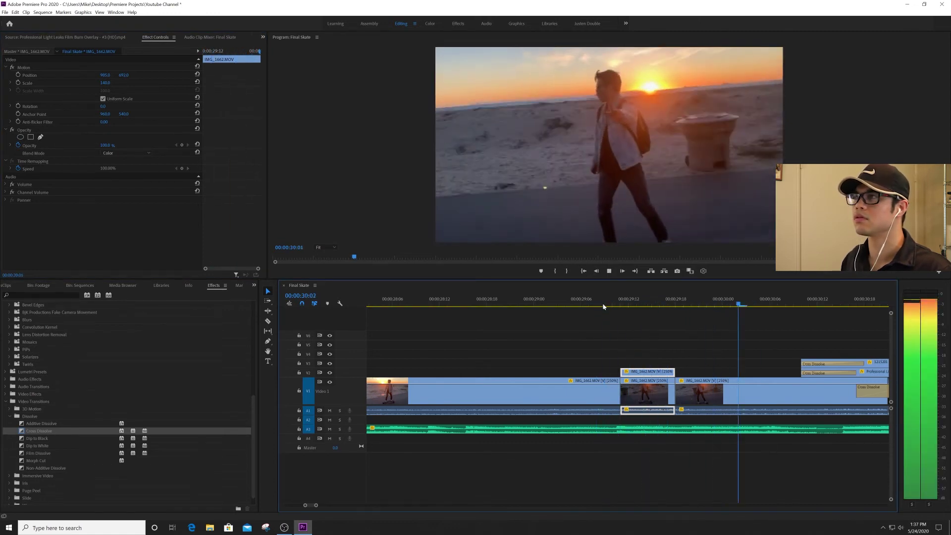
key(space)
click(637, 305)
click(589, 303)
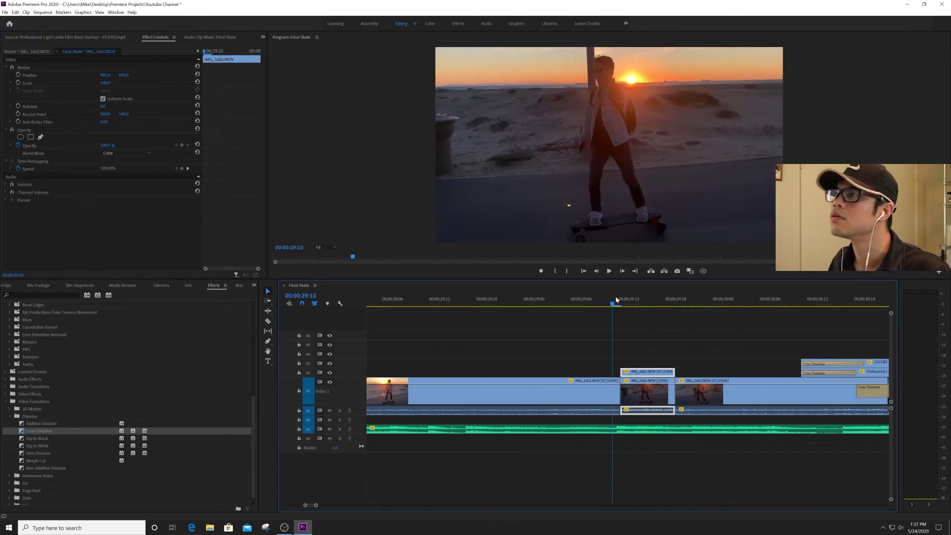
key(space)
key(space)
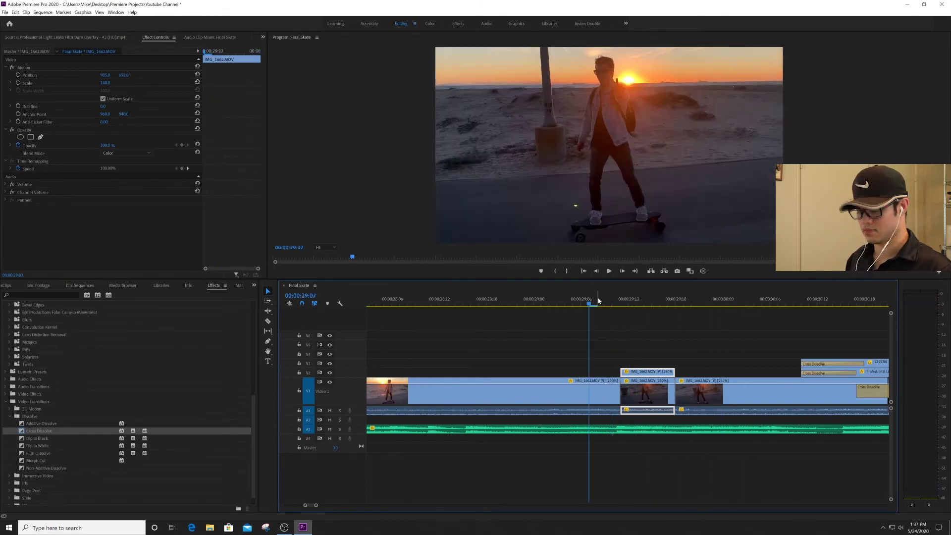
key(minus)
key(minus)
key(minus)
key(space)
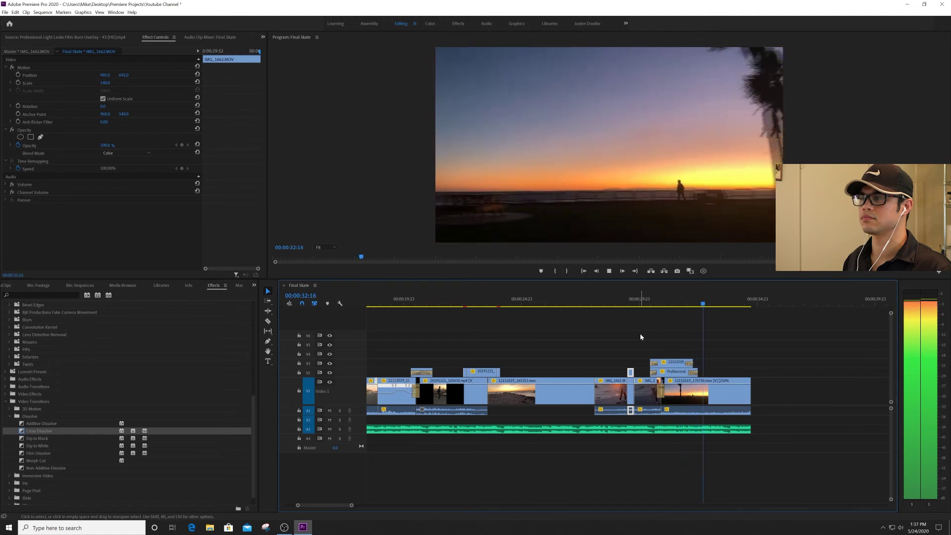
Step: Play back the earlier footage before the sunset skateboarding shots, and replay the sequence from its opening into the speed-limit-sign shot
click(523, 304)
key(minus)
key(minus)
key(space)
click(380, 303)
key(space)
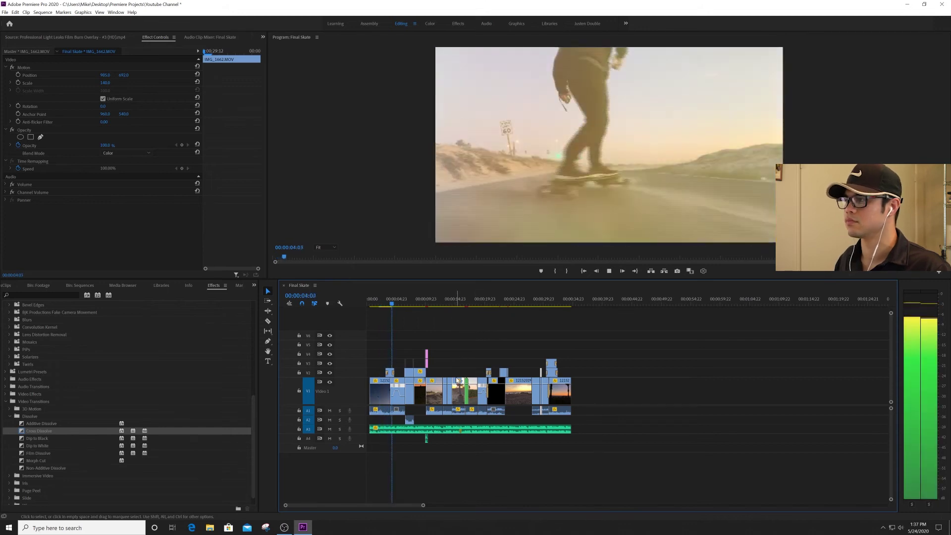
key(space)
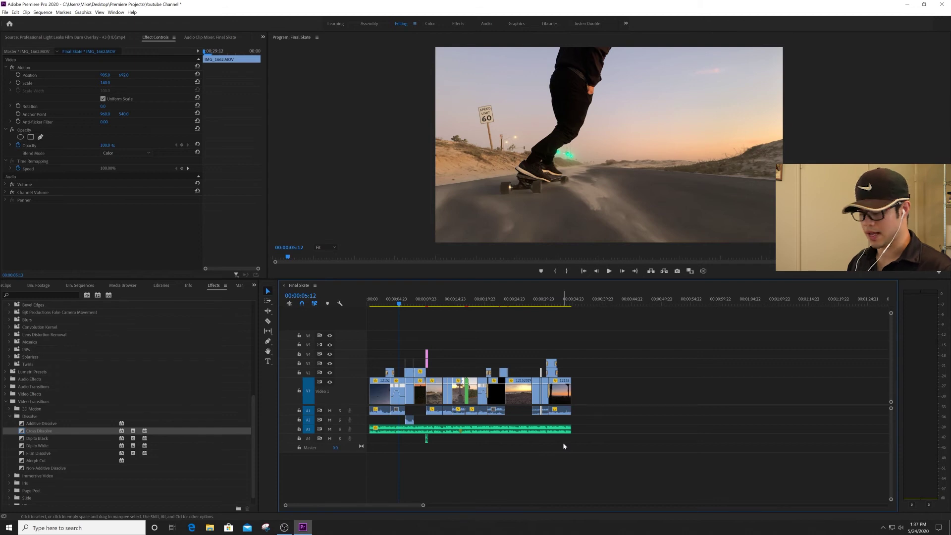
Step: Enlarge the timeline view around 00:00:05:12 and open the Music/SFX bin inside the project's Skate bin
key(equal)
key(equal)
click(254, 286)
click(262, 300)
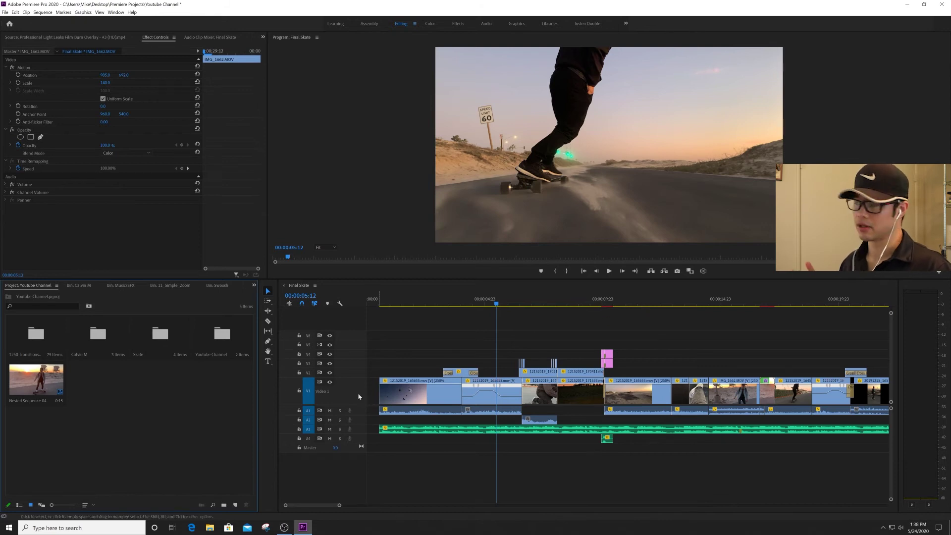
double_click(177, 342)
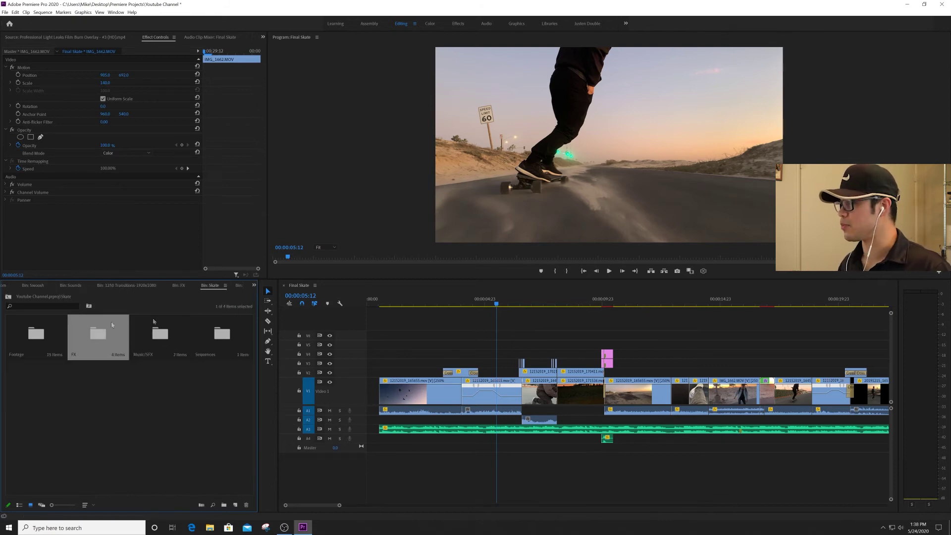
double_click(160, 335)
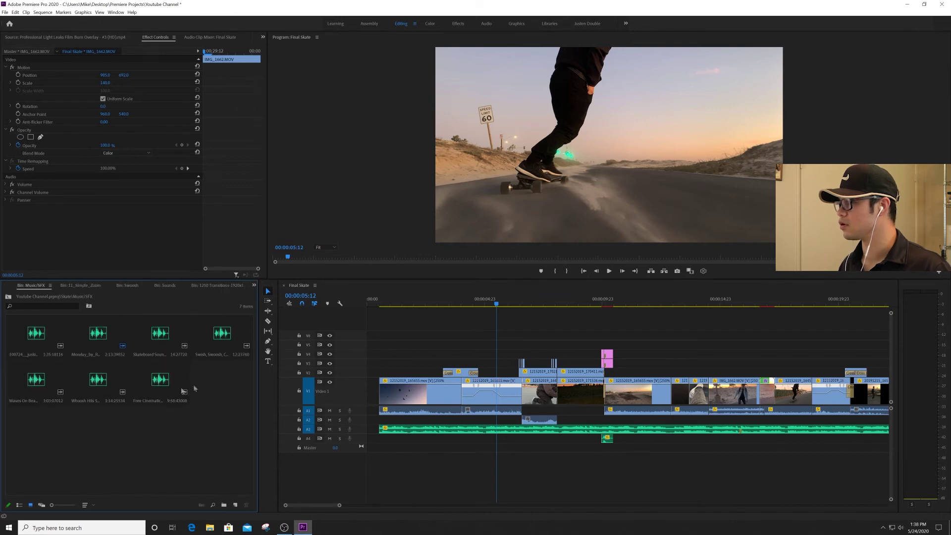
Step: Load the seagulls close-up sound effect for preview and audition it from about 00:00:13:01
double_click(37, 343)
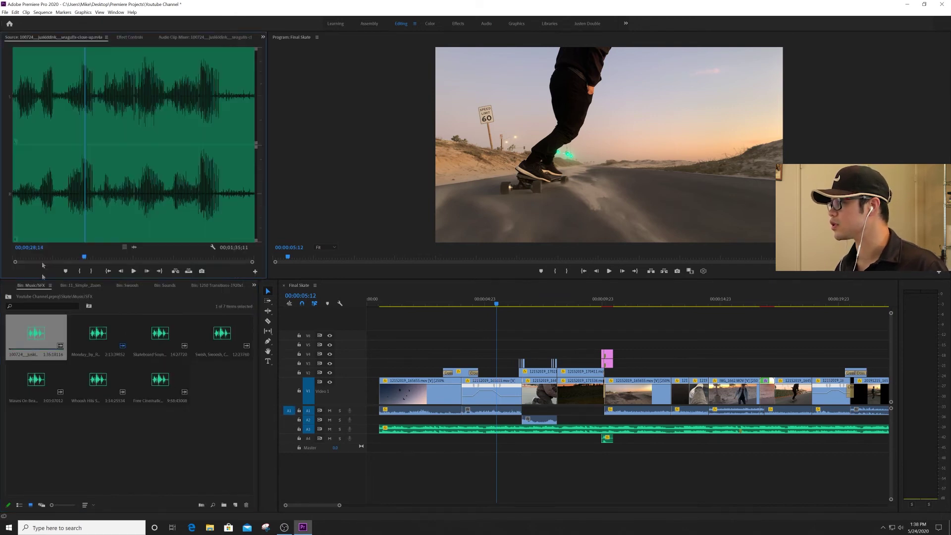
key(space)
click(46, 183)
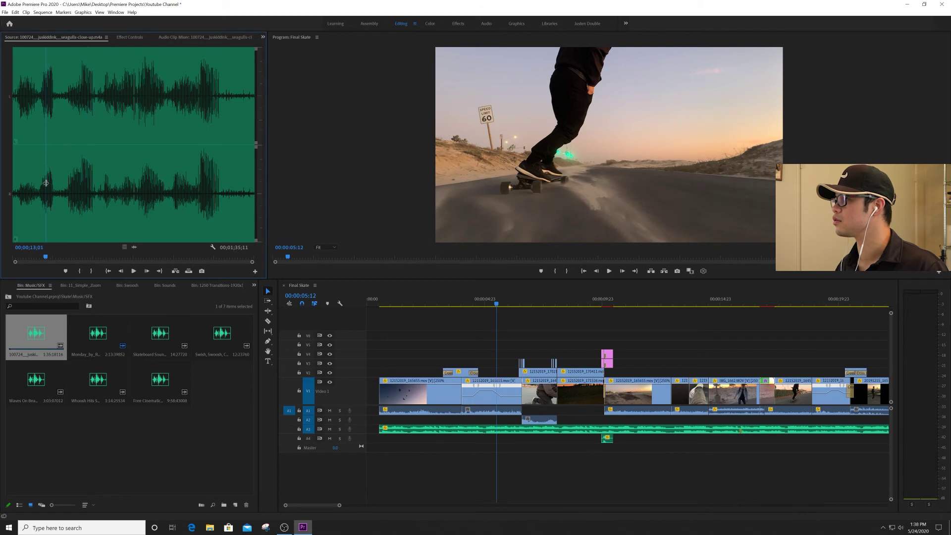
key(space)
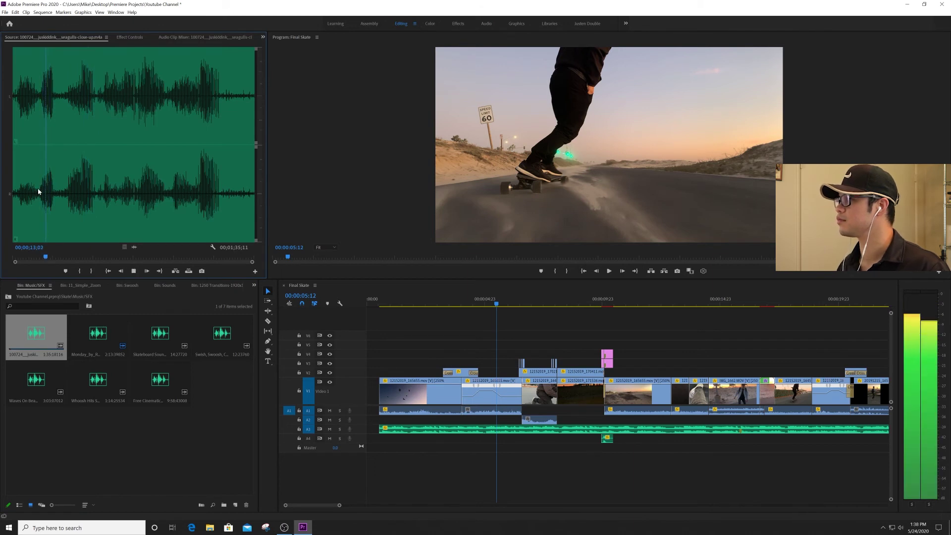
Step: Audition the seagulls sound effect and mark its first calls as the source range, from near the start to about 00;00;07;01
click(38, 188)
key(space)
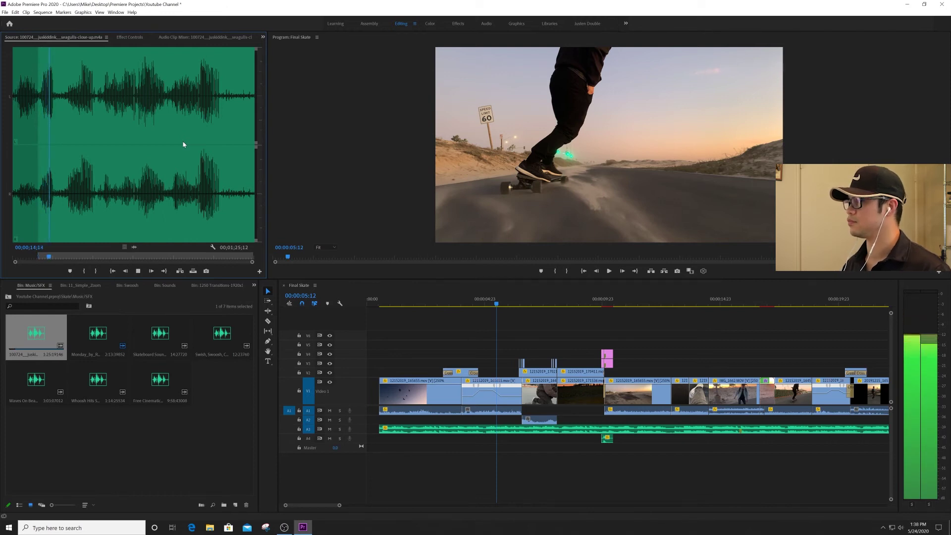
click(23, 95)
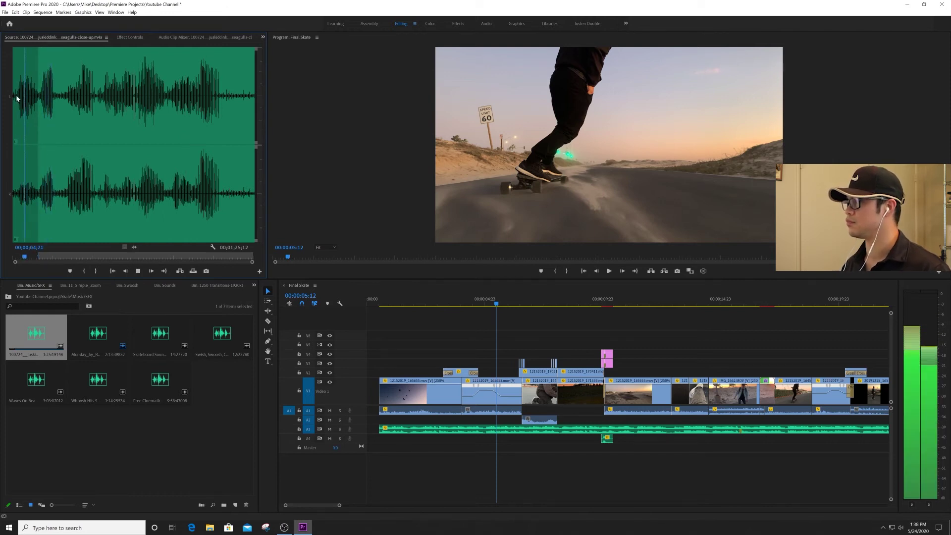
click(17, 97)
key(i)
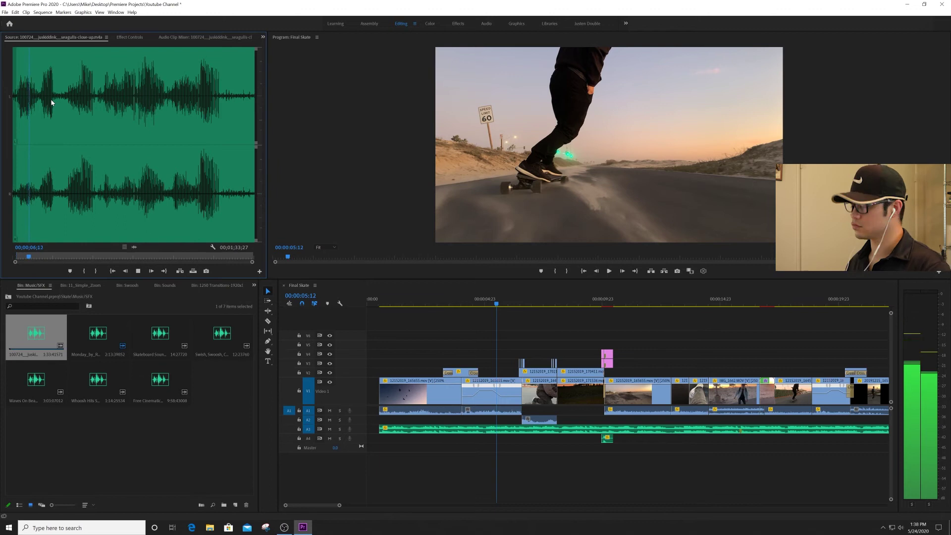
key(space)
key(o)
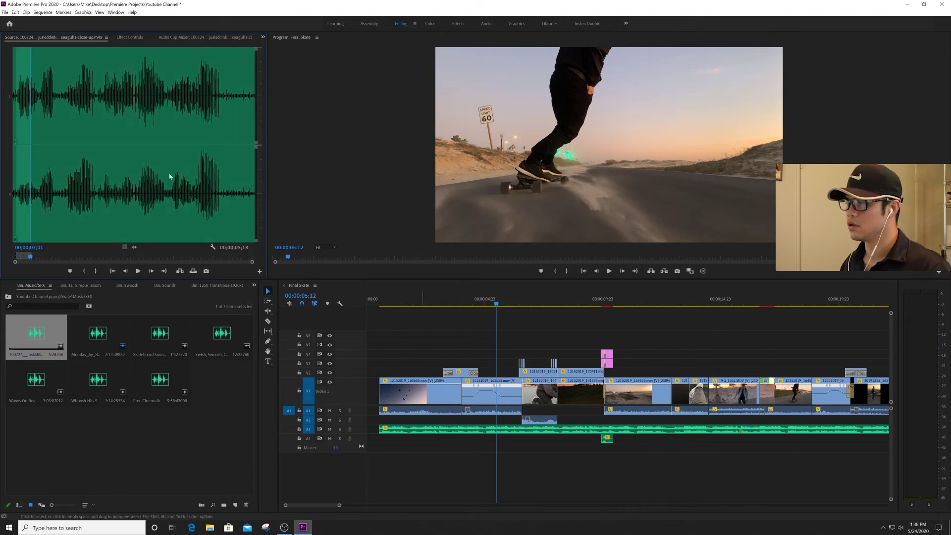
click(47, 194)
key(space)
key(space)
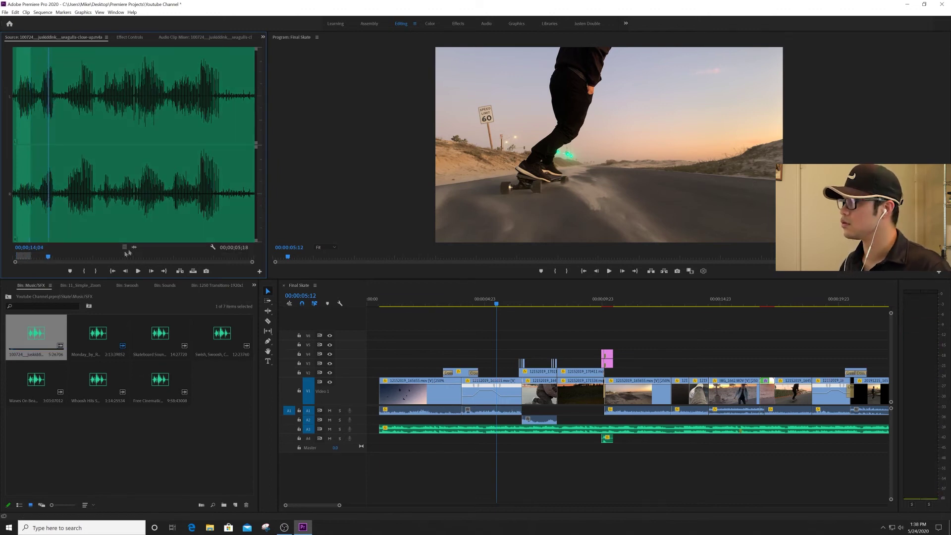
Step: Place the marked seagulls sound on track A2 under the opening birds shot, play it back and shorten its end into the skateboarding shot
drag(268, 364, 382, 425)
key(Home)
key(space)
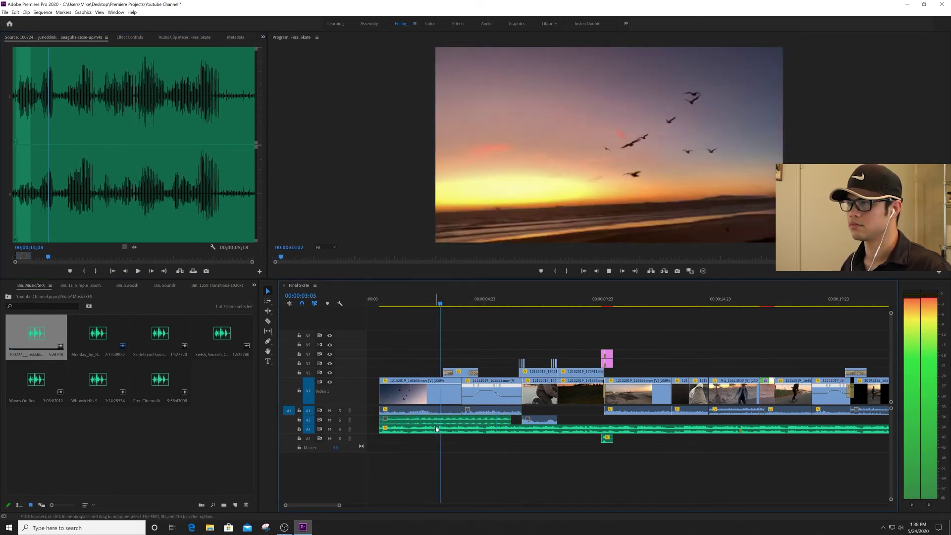
key(space)
drag(508, 419, 475, 420)
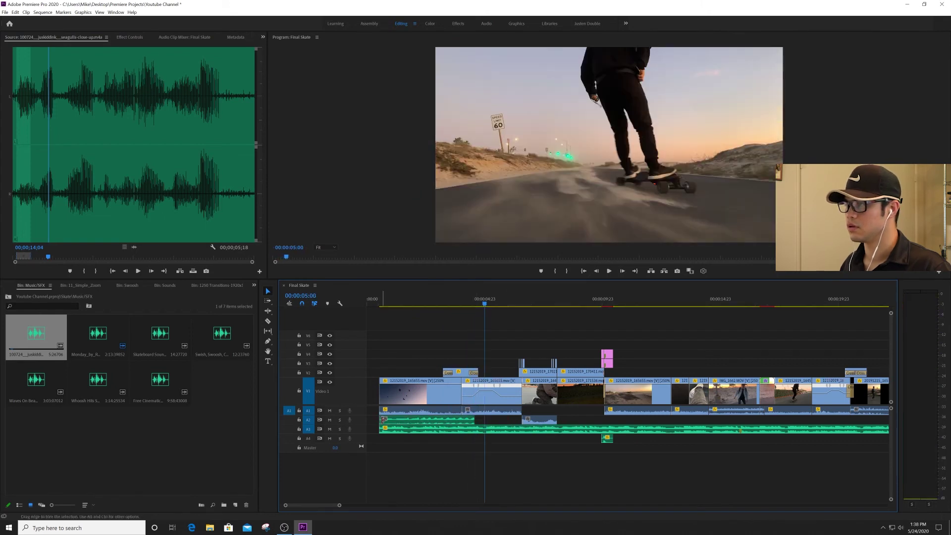
drag(400, 423, 402, 423)
Step: Apply a Constant Power audio crossfade to the end of the seagulls clip on track A2
click(254, 286)
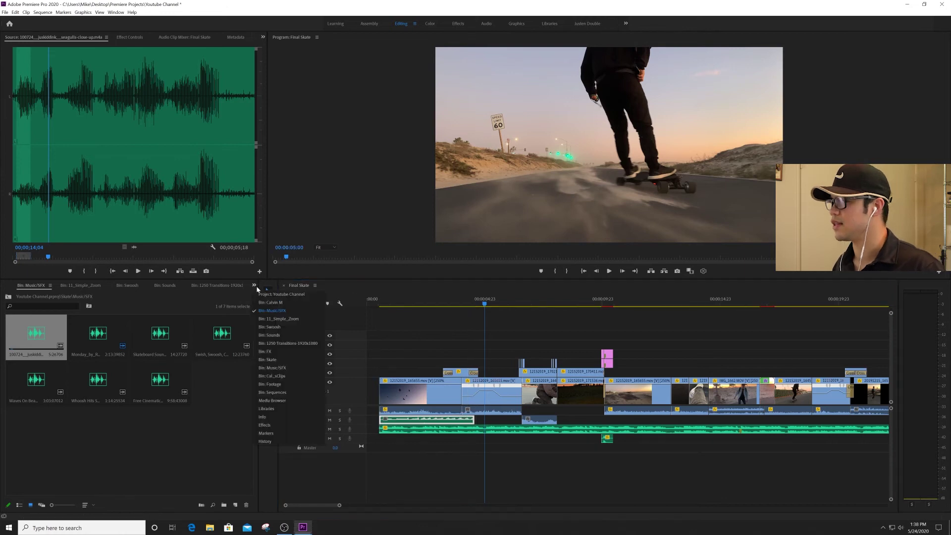
click(281, 294)
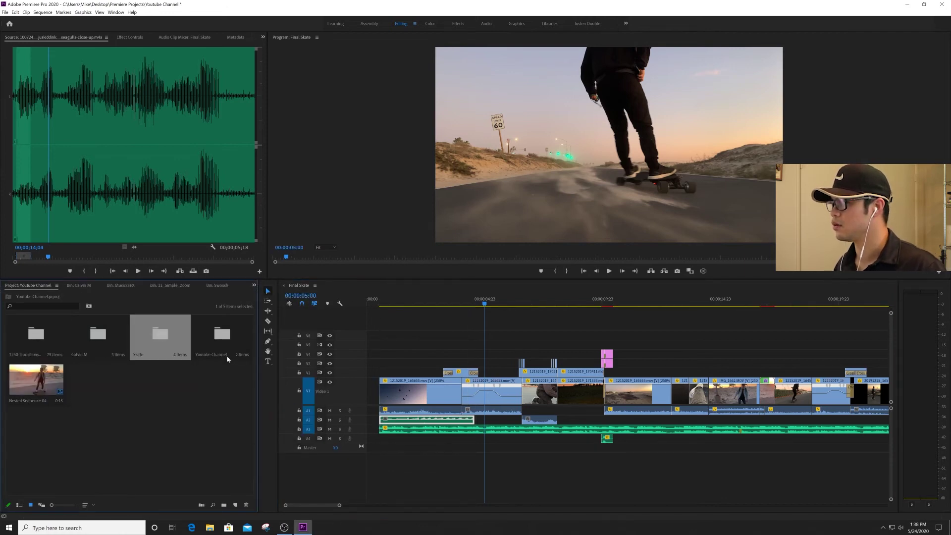
click(254, 285)
click(269, 429)
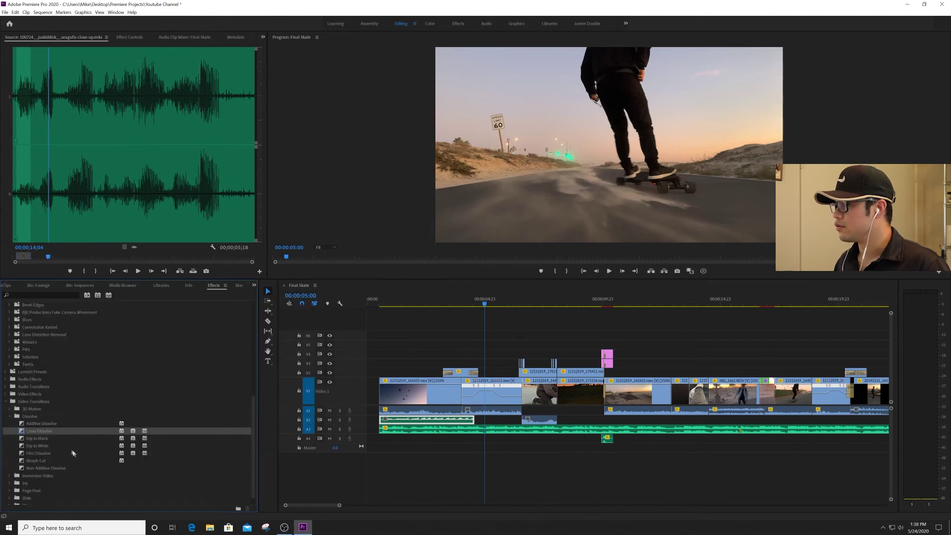
click(6, 387)
click(10, 394)
click(129, 409)
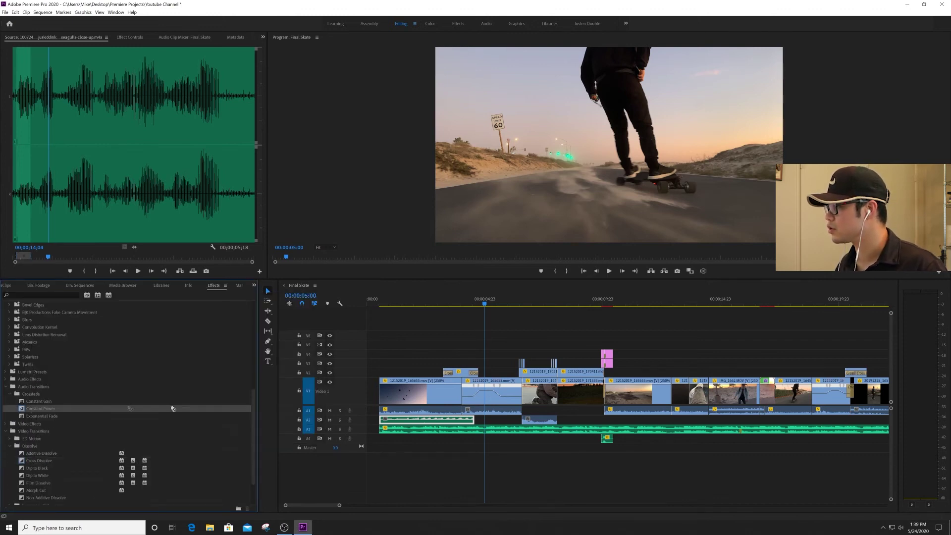
drag(480, 422, 475, 424)
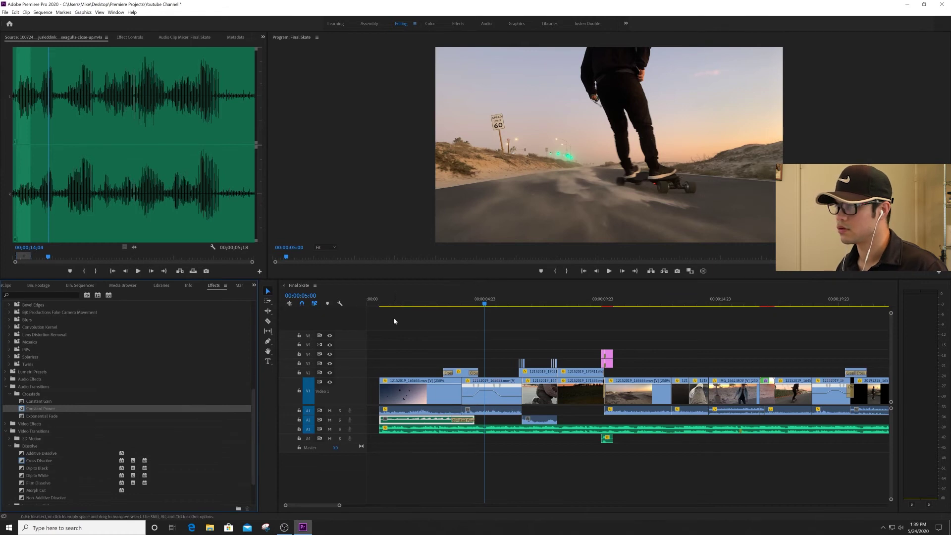
Step: Retrim the end of the seagulls clip to just past the cut to the skateboarding shot, playing back the opening to check it
click(380, 300)
key(space)
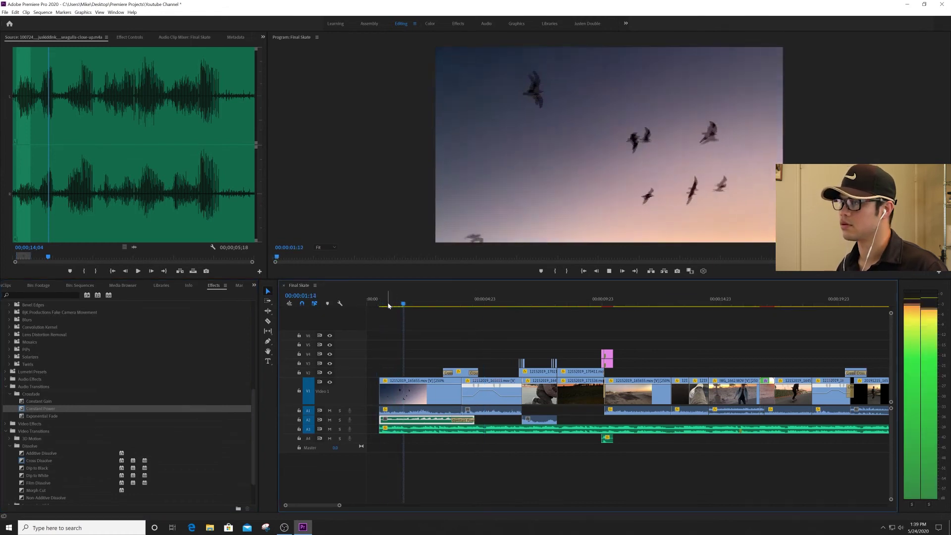
key(space)
drag(384, 423, 398, 421)
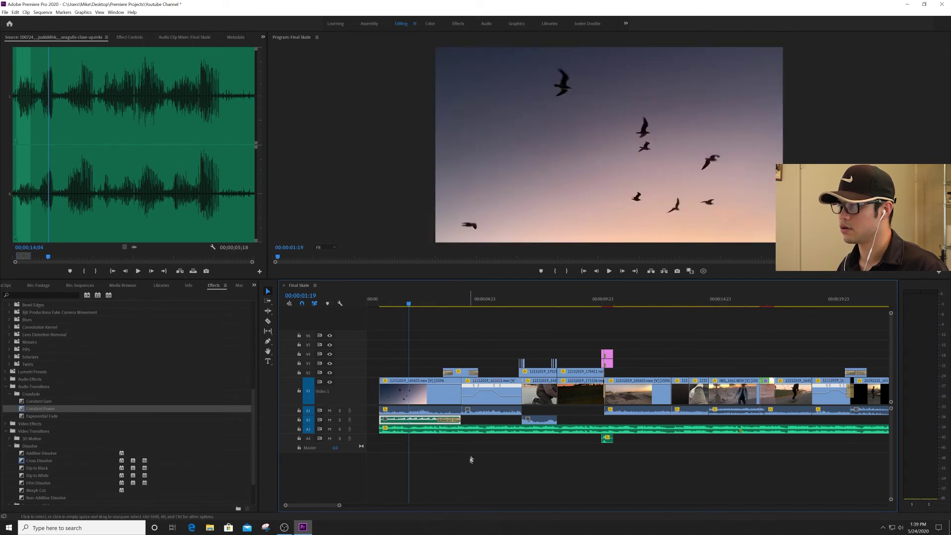
drag(464, 421, 469, 421)
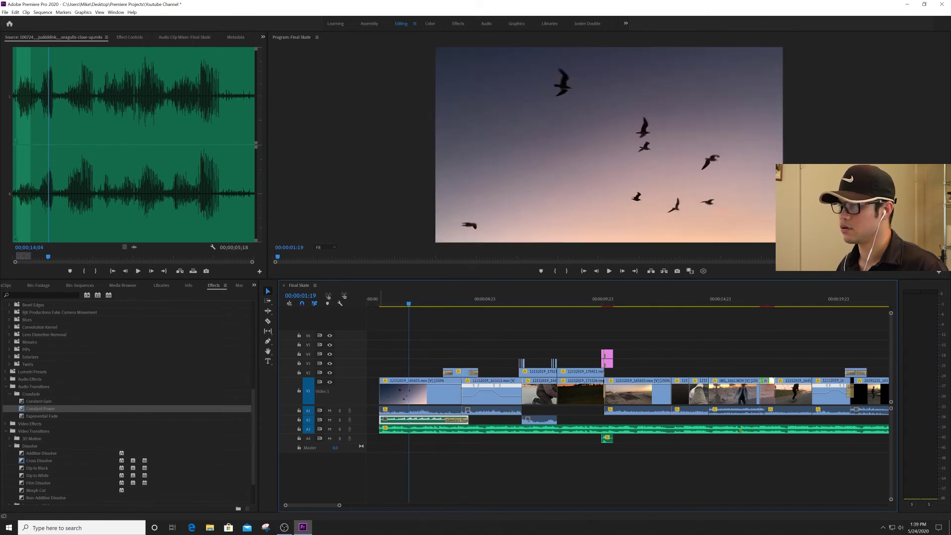
click(379, 302)
key(space)
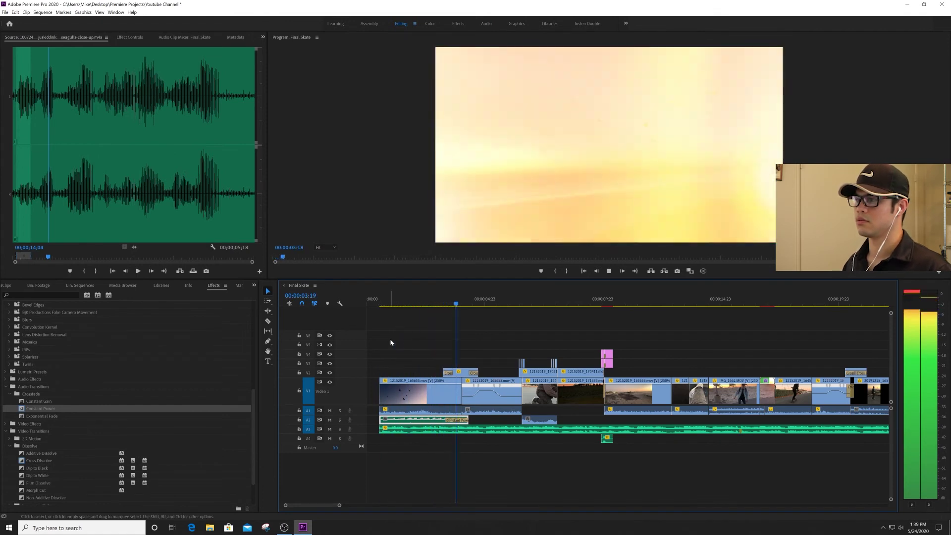
key(space)
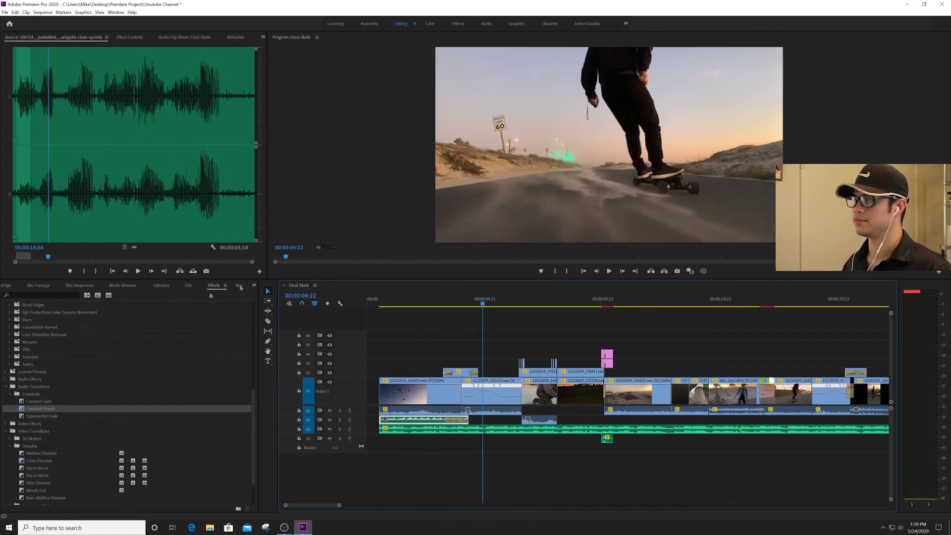
Step: Load the skateboard sound effect from the Skate bin's Music/SFX bin for preview and audition it from several points
click(256, 285)
click(278, 294)
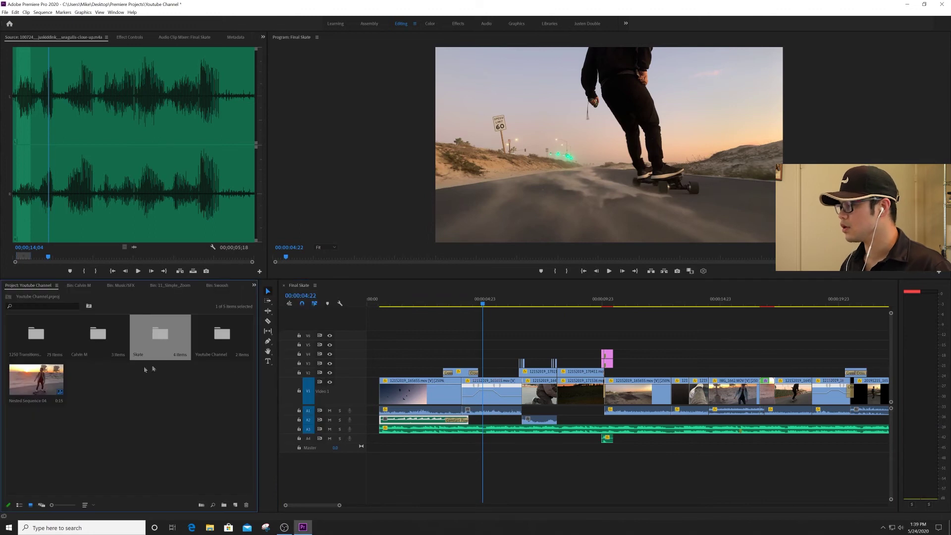
double_click(156, 339)
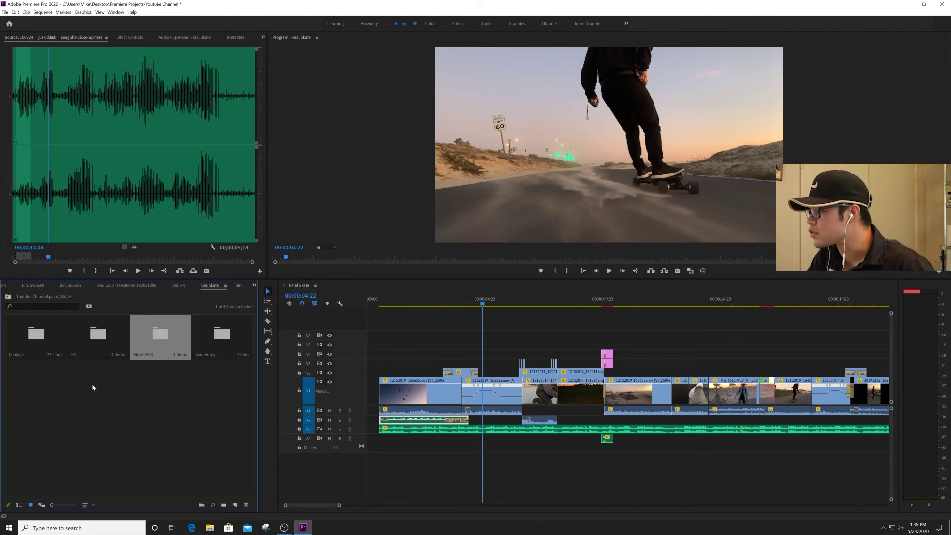
double_click(140, 341)
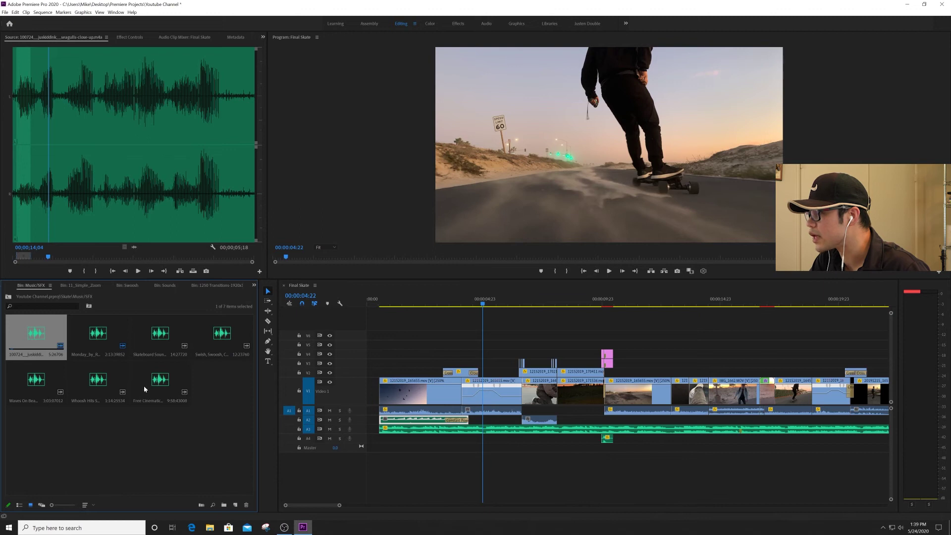
double_click(152, 332)
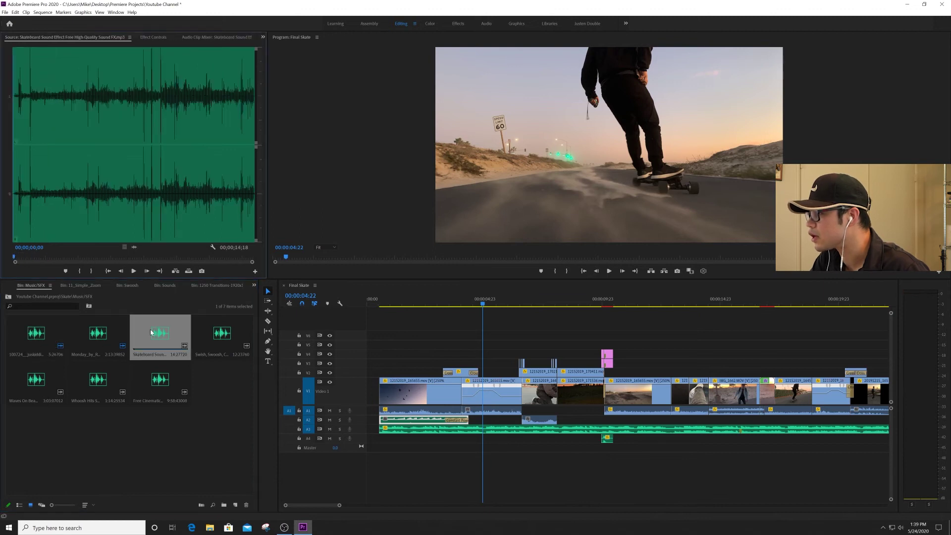
key(space)
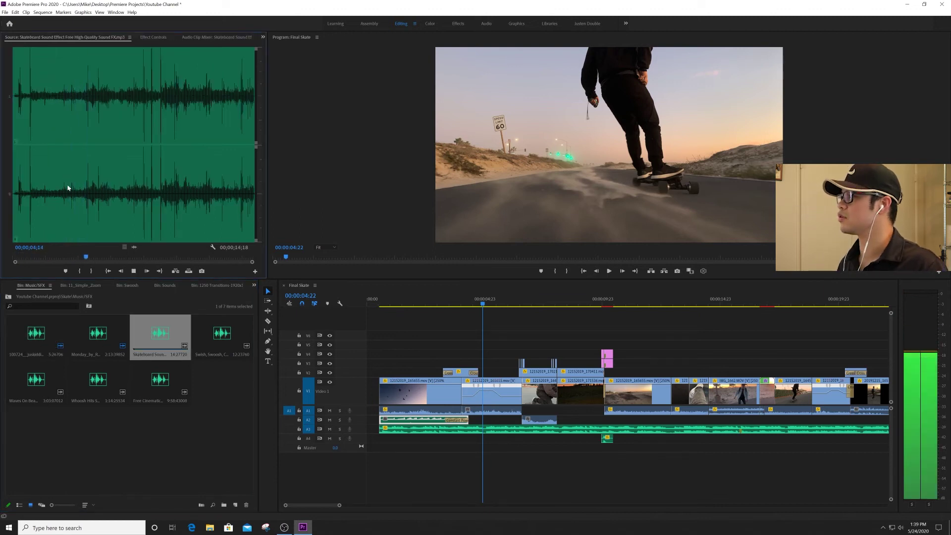
click(165, 187)
click(48, 188)
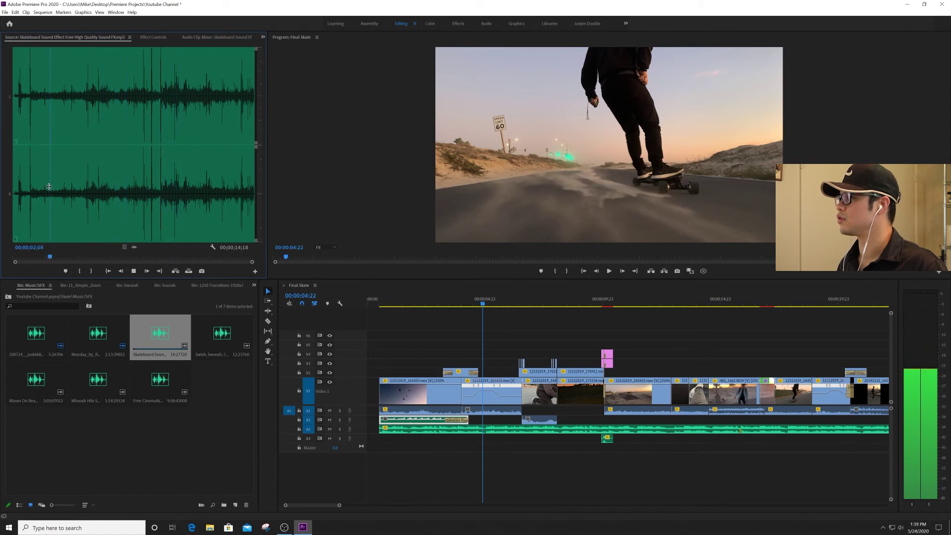
key(space)
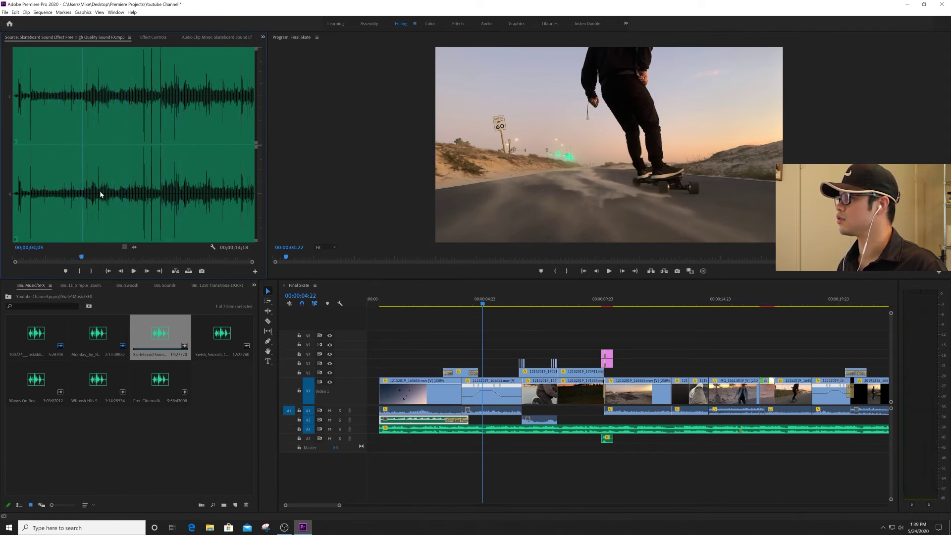
Step: Mark the skateboard sound from about 00;00;04;11 to 00;00;06;29 and place it on track A4 under the speed-limit-sign shot
key(i)
key(space)
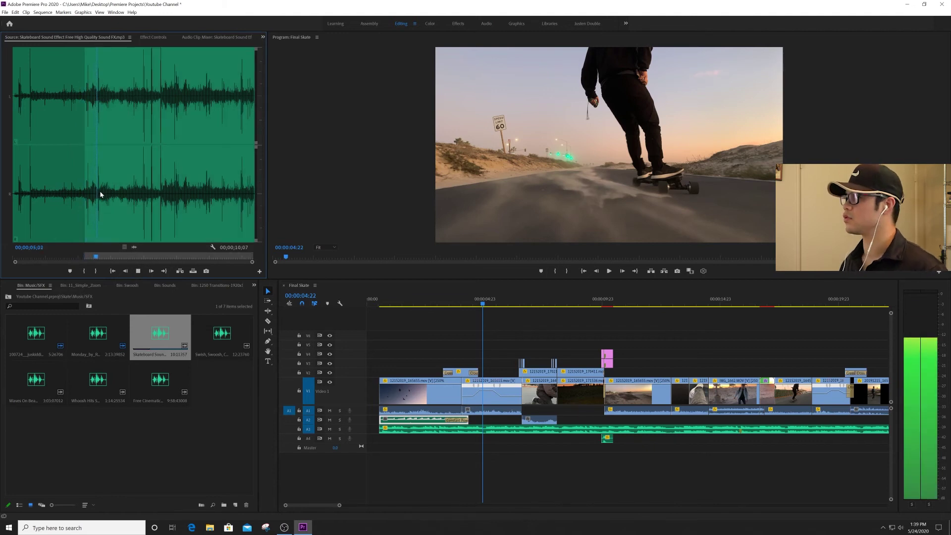
key(space)
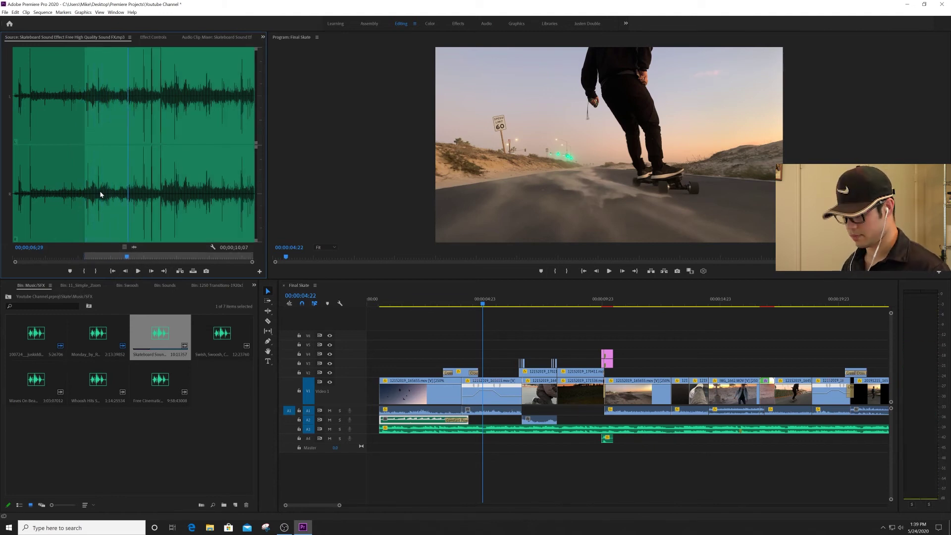
key(o)
drag(405, 370, 466, 441)
Step: Play back the speed-limit-sign shot with the skateboard sound and return the playhead to the shot's start
key(space)
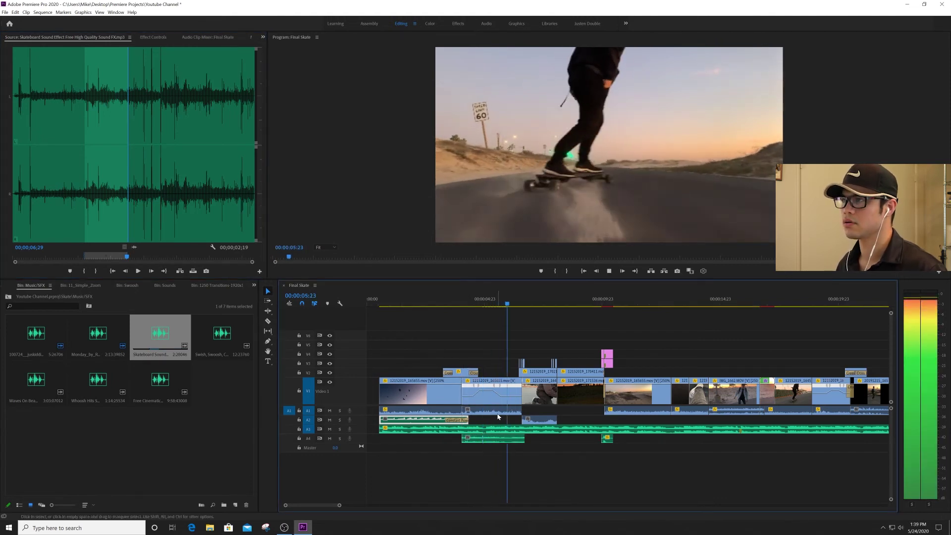
click(467, 302)
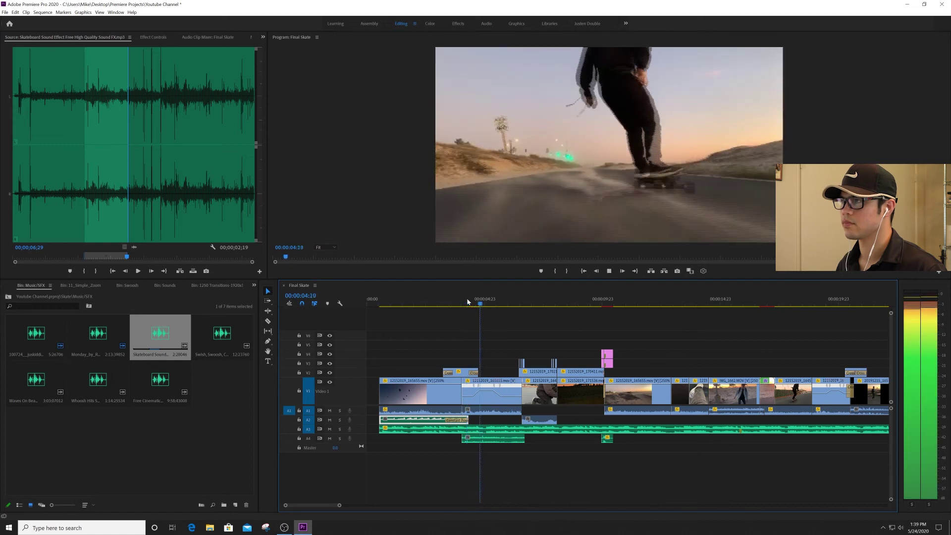
key(space)
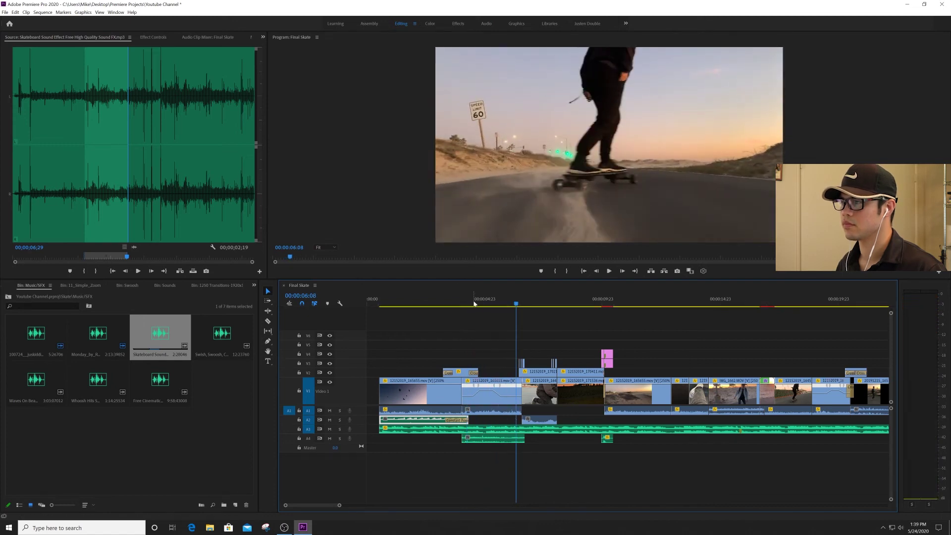
key(Up)
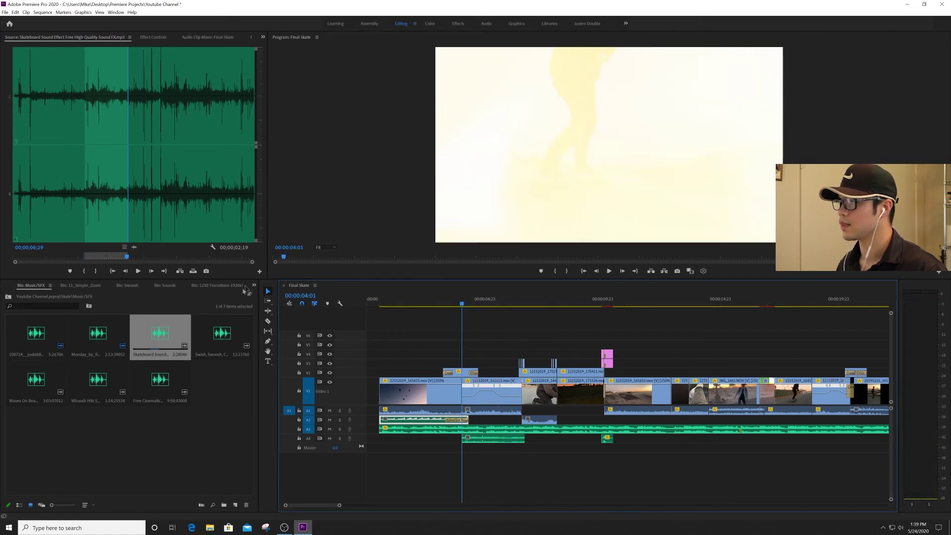
Step: Apply Constant Power audio crossfades to the start and end of the skateboard sound clip on track A4
click(254, 285)
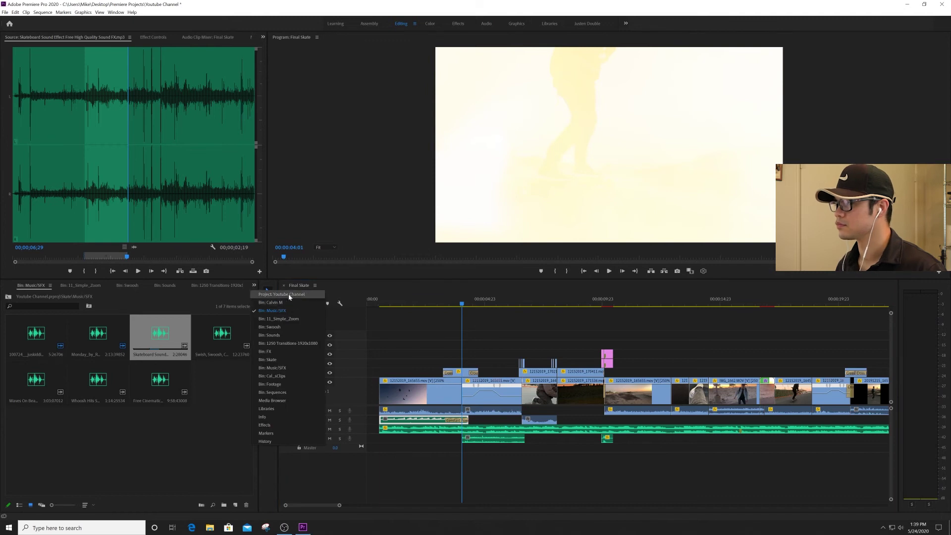
click(285, 368)
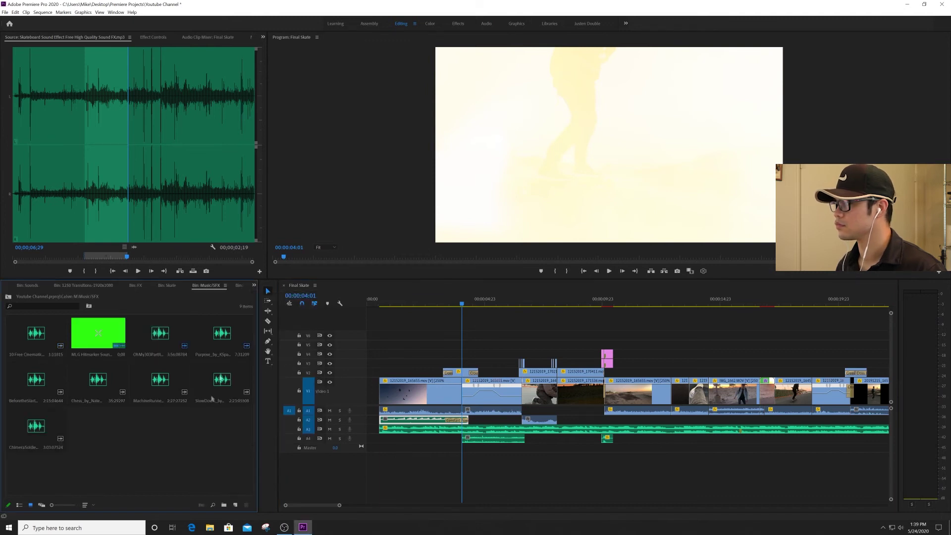
click(254, 286)
click(283, 301)
click(254, 286)
click(287, 438)
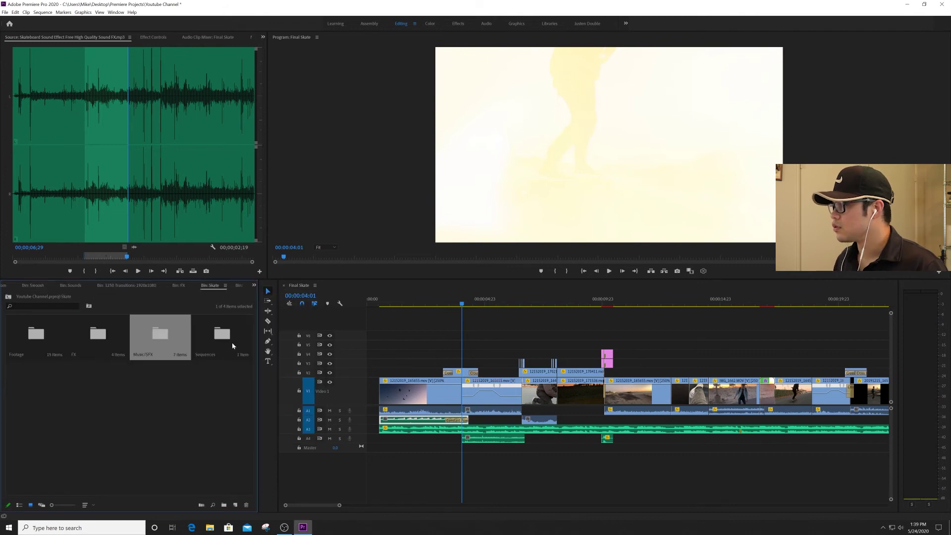
click(254, 286)
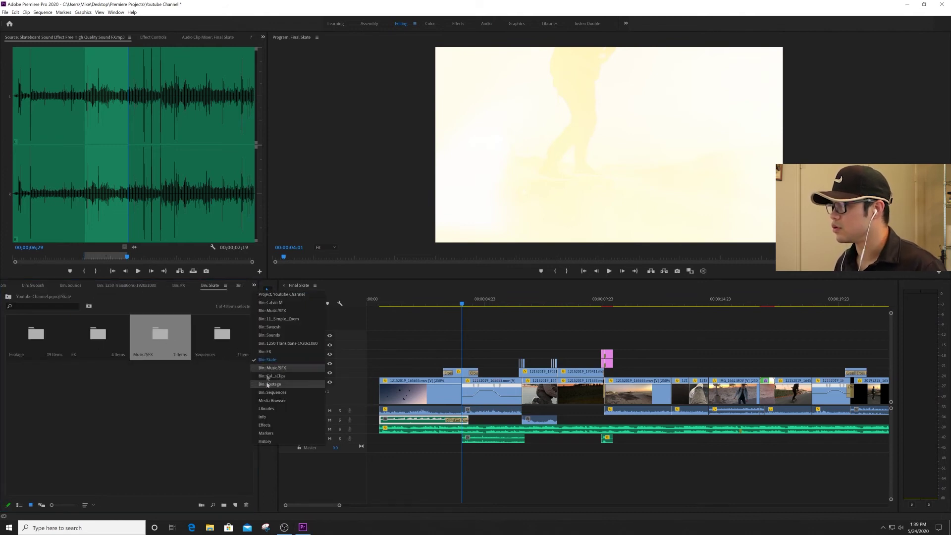
click(287, 421)
drag(54, 410, 474, 441)
drag(177, 407, 521, 438)
drag(524, 438, 520, 439)
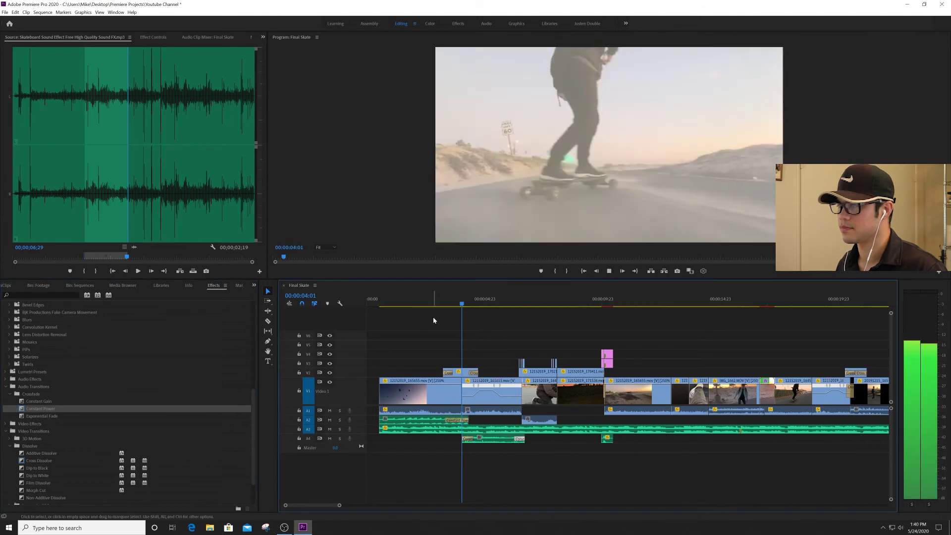
Step: Extend the start of the skateboard sound clip on track A4 slightly earlier and play back the transition into the speed-limit-sign shot
key(space)
click(445, 297)
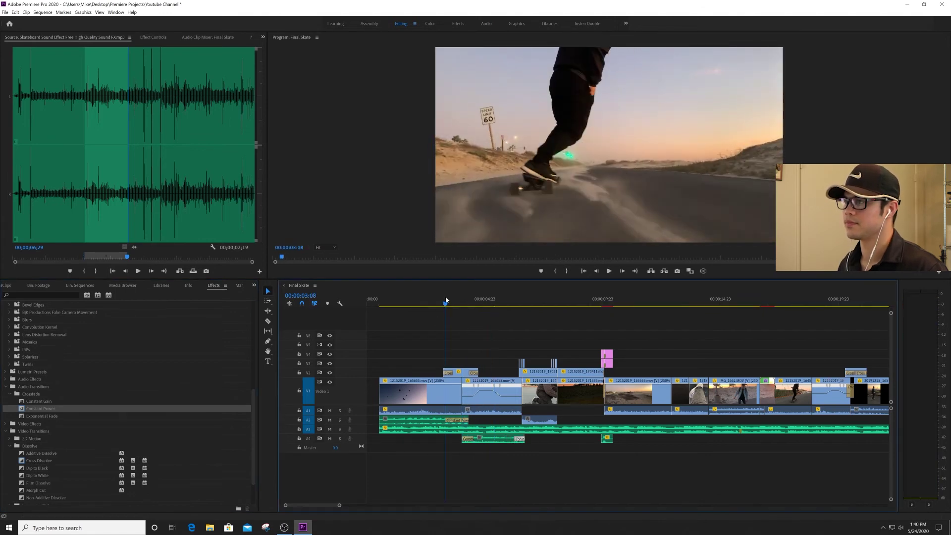
key(space)
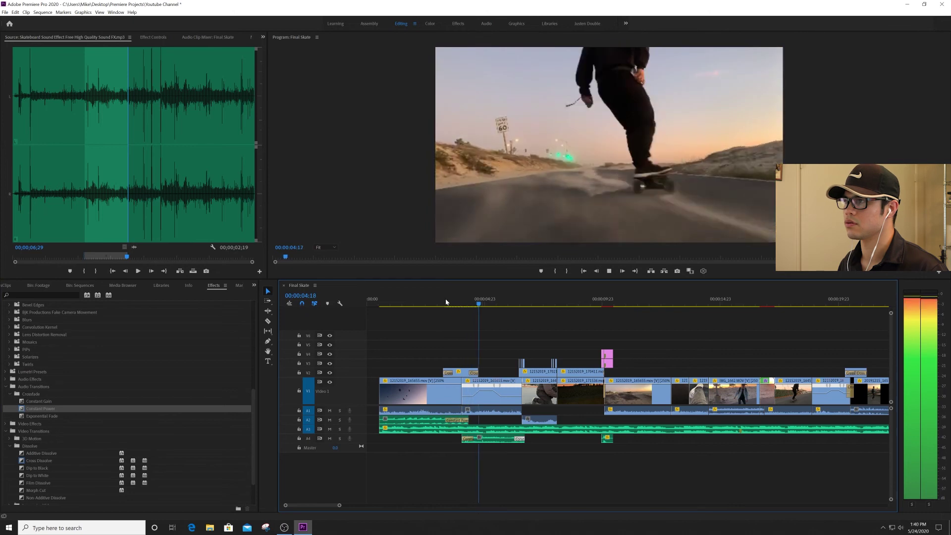
key(space)
drag(460, 439, 456, 439)
click(437, 296)
key(space)
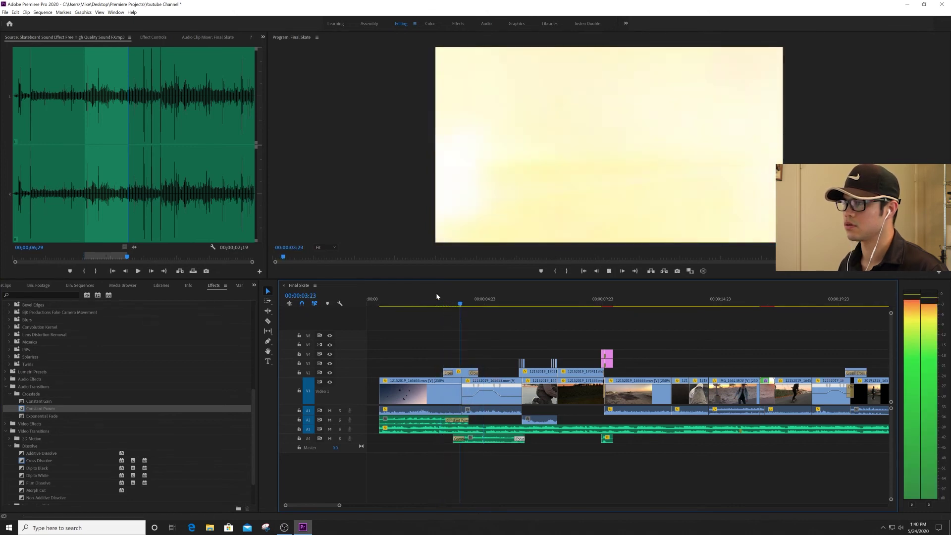
key(space)
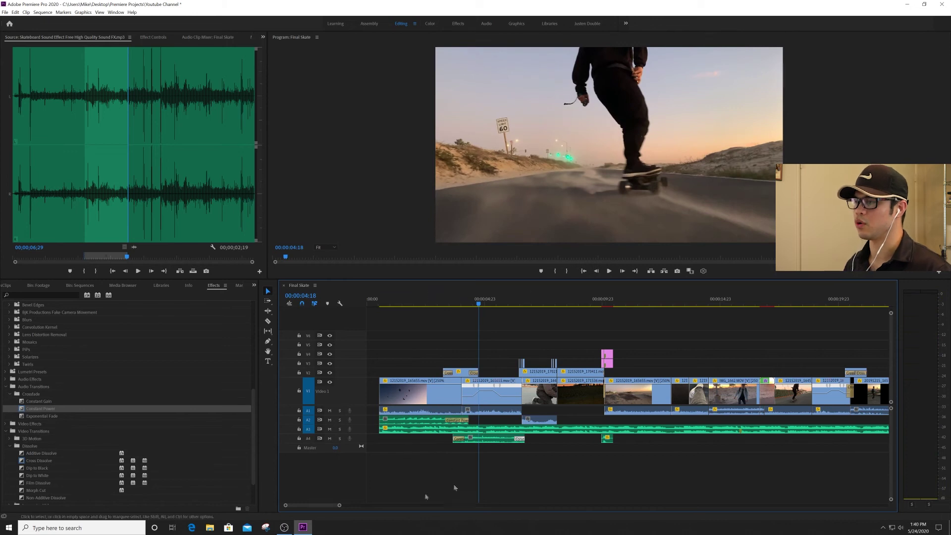
Step: Delete the original audio clip on track A2 beneath the crouching-skater shot
key(space)
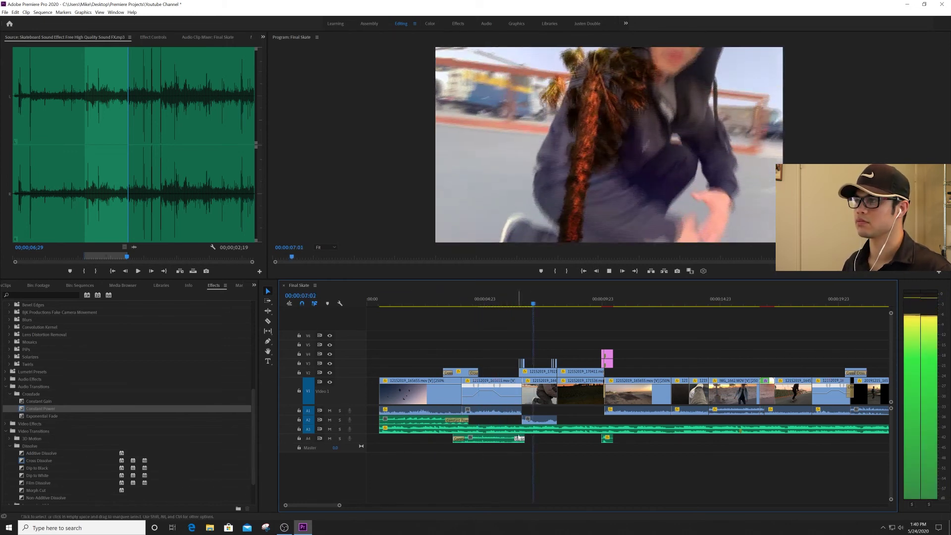
key(space)
click(544, 424)
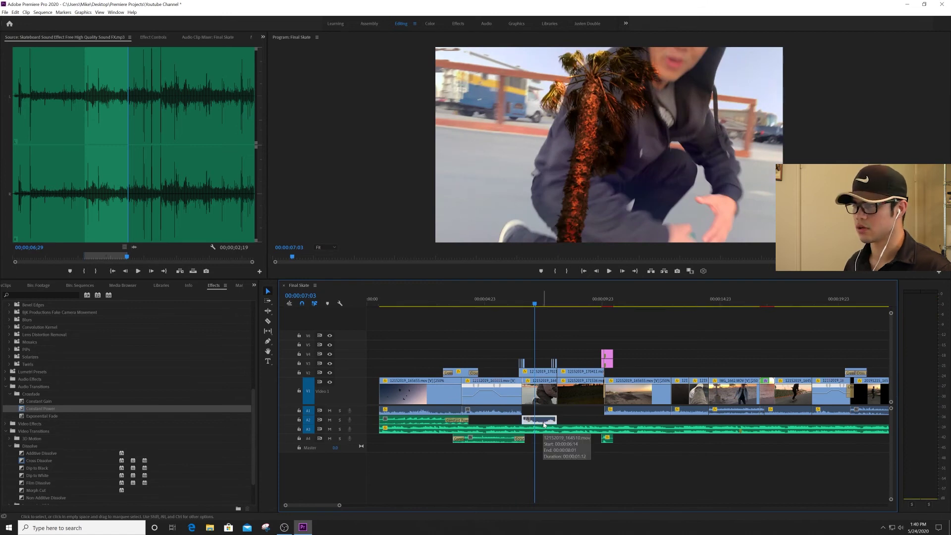
Step: Trim the end of the skateboard sound on track A4 to just past the start of the crouching-skater shot and play back the cut
drag(544, 424, 564, 438)
key(space)
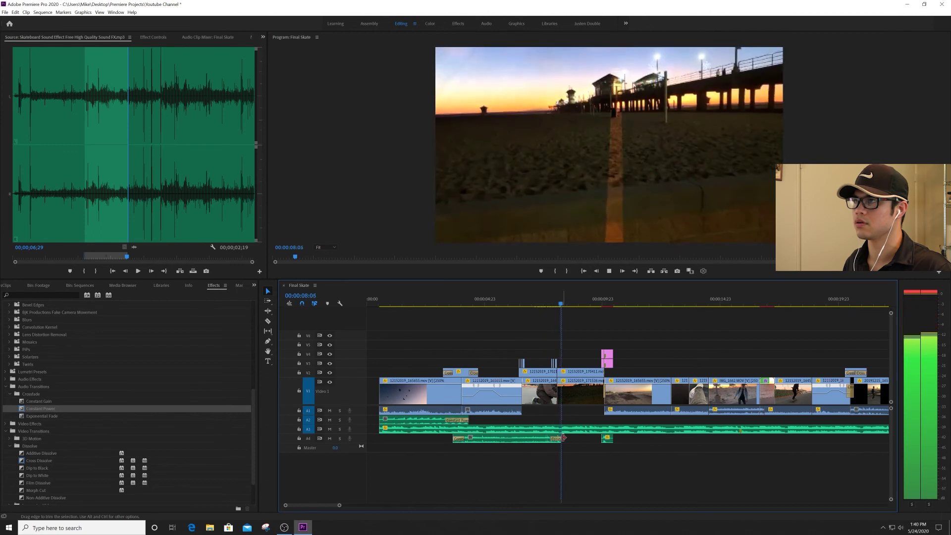
drag(564, 438, 529, 438)
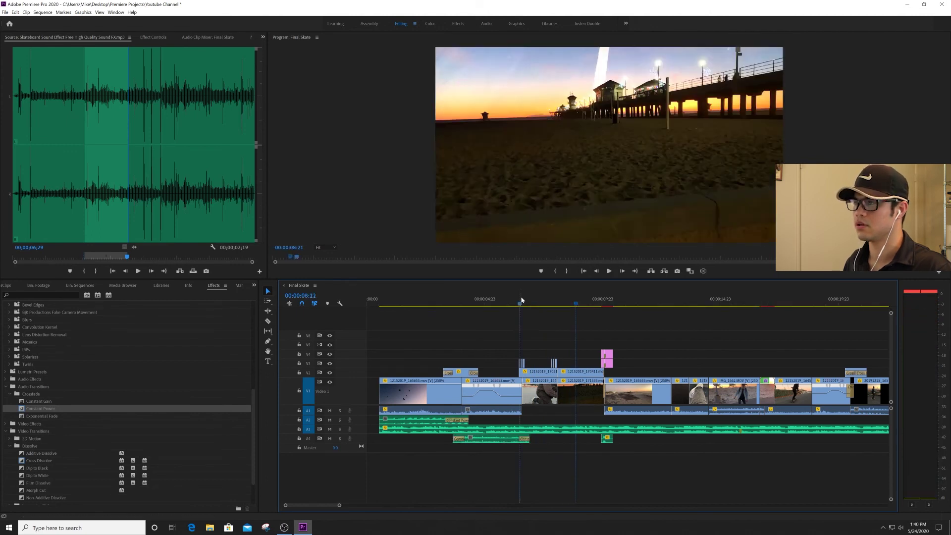
click(520, 301)
key(space)
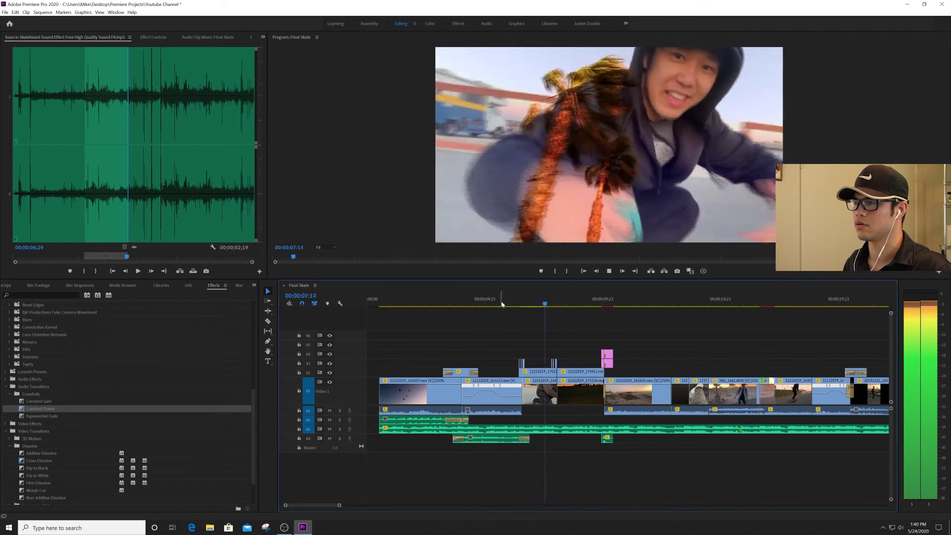
click(506, 299)
key(space)
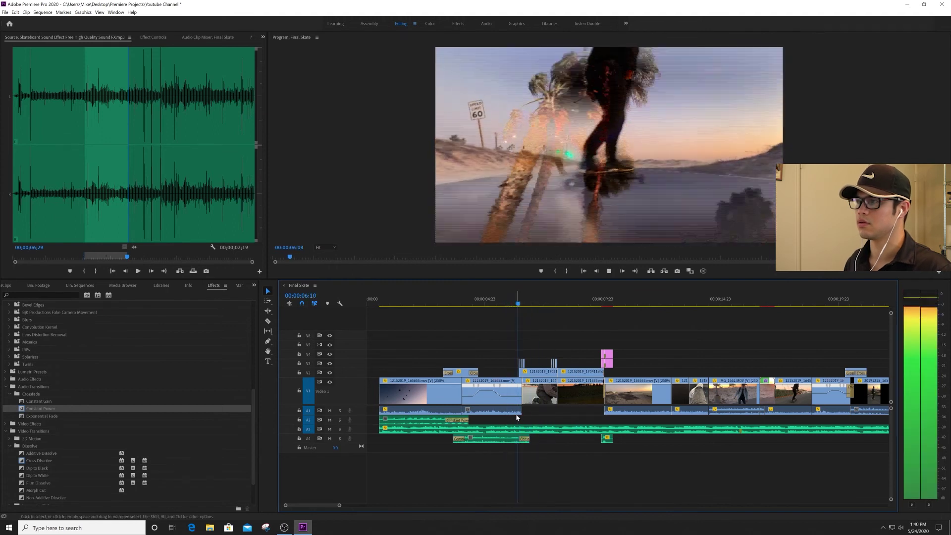
key(space)
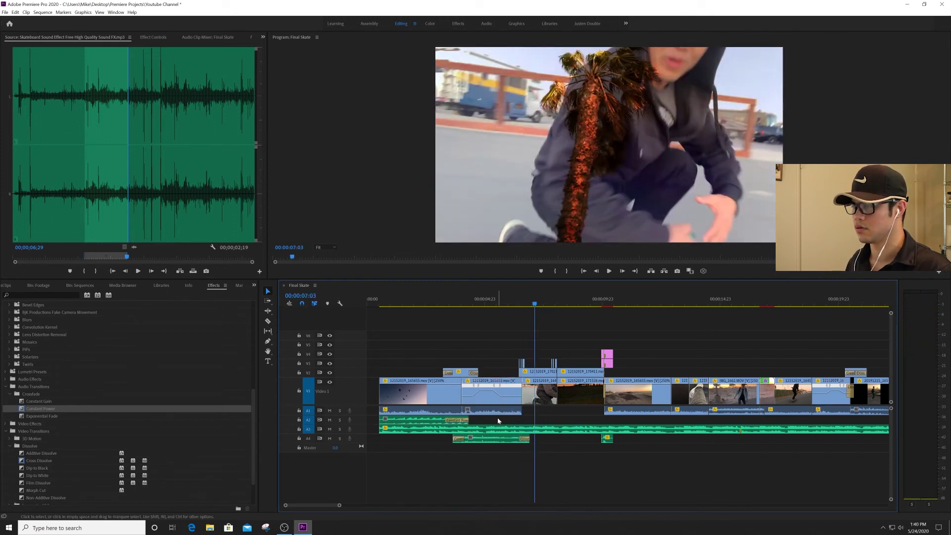
Step: Delete the speed-limit-sign shot's original audio from track A1 and play the section back
click(499, 415)
key(Delete)
click(486, 303)
key(space)
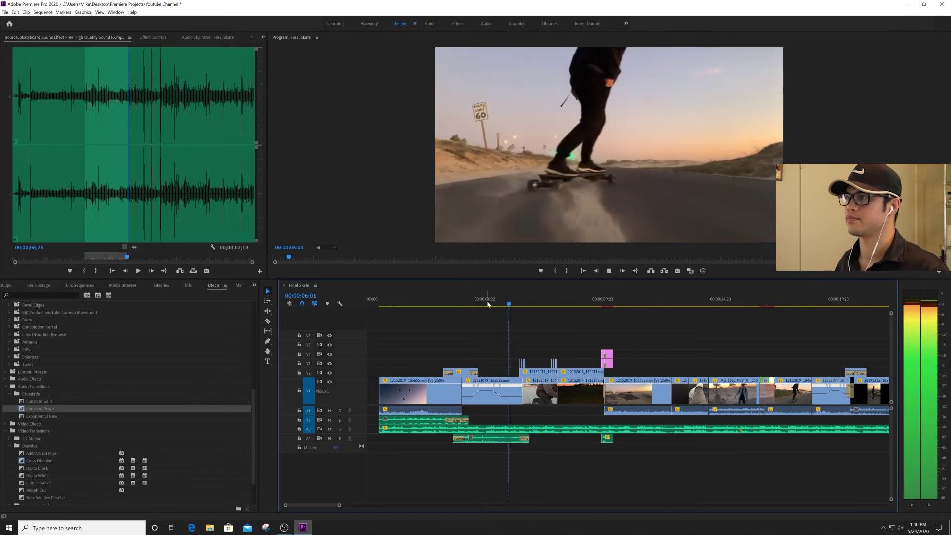
key(space)
Step: Load the Whoosh Hits sound effect from the Skate bin's Music/SFX bin for preview and audition it
click(252, 288)
click(271, 436)
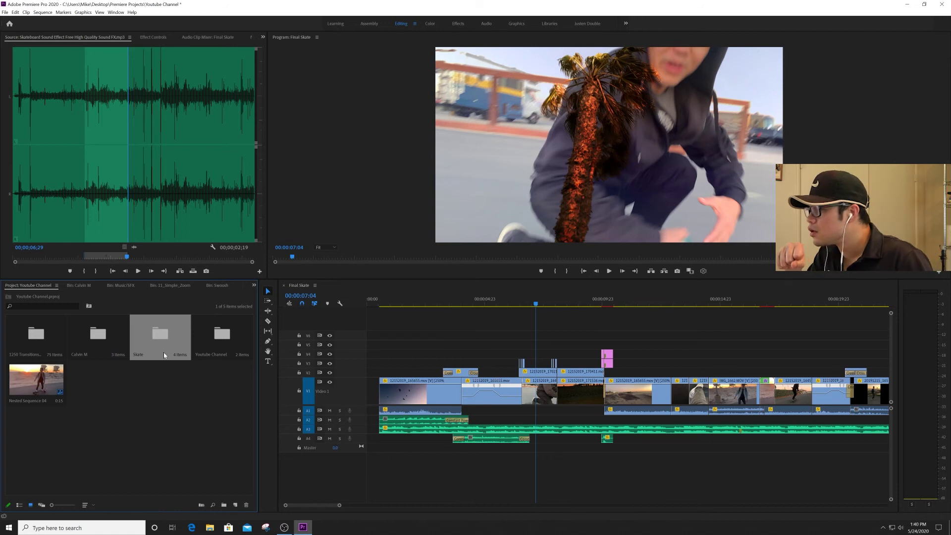
double_click(166, 339)
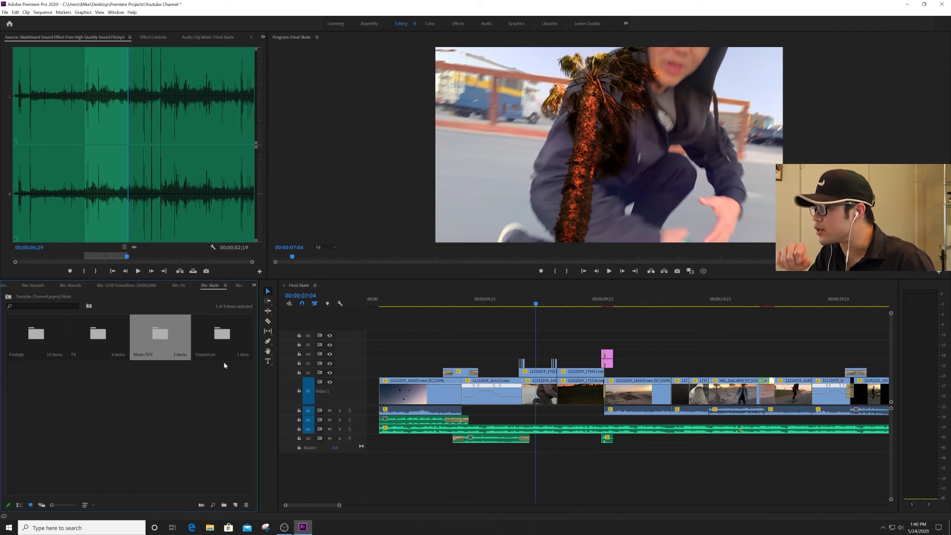
double_click(159, 334)
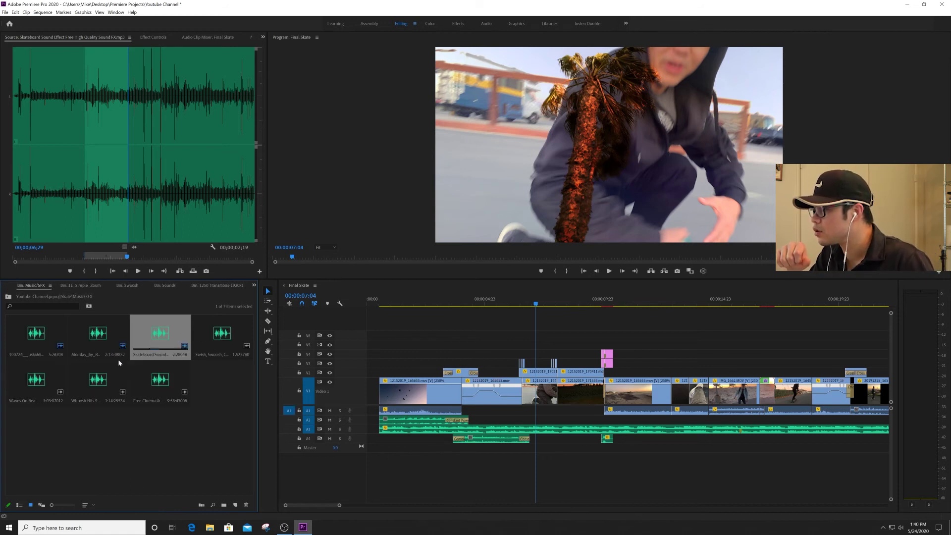
double_click(98, 379)
click(82, 144)
key(space)
key(space)
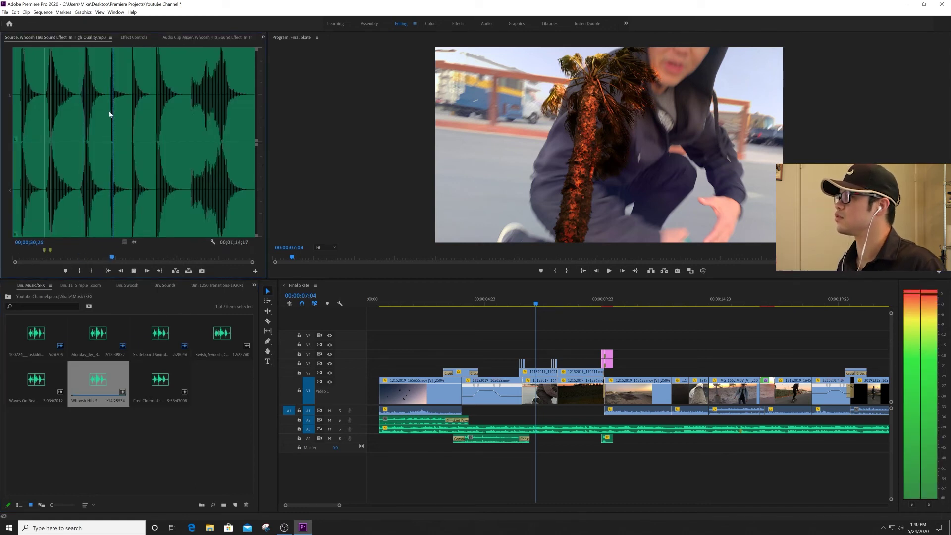
Step: Mark the whoosh sound from about 00;00;29;19 to 00;00;33;02 and place it on a new track A5 under the speed-limit-sign shot
click(110, 114)
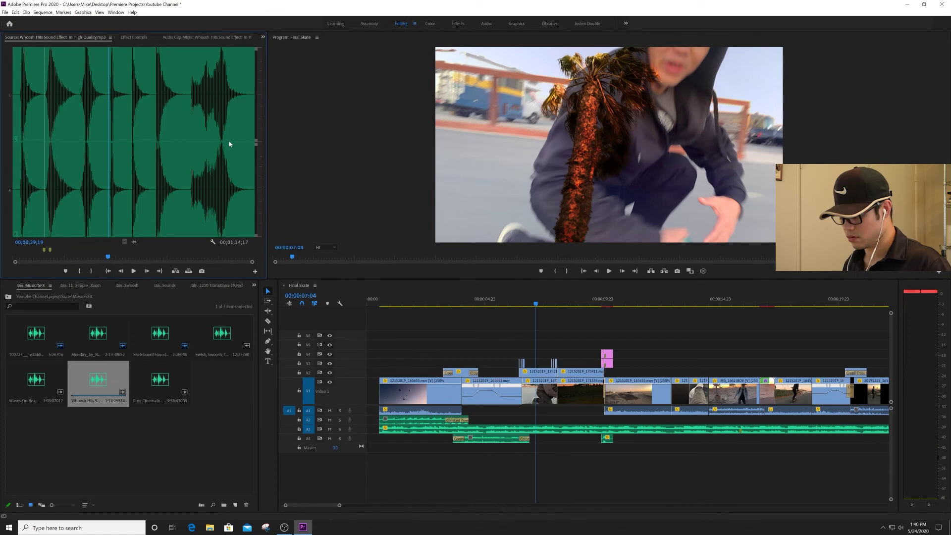
key(i)
key(space)
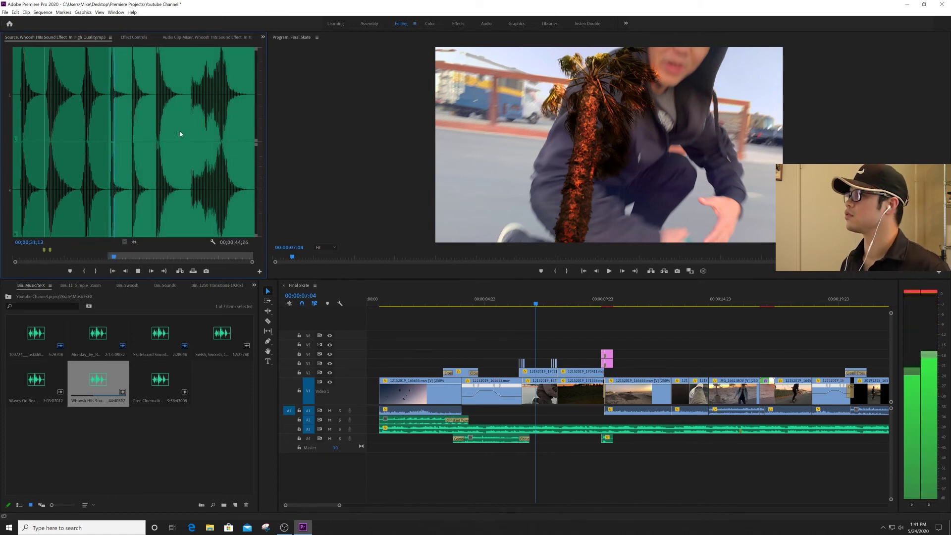
key(space)
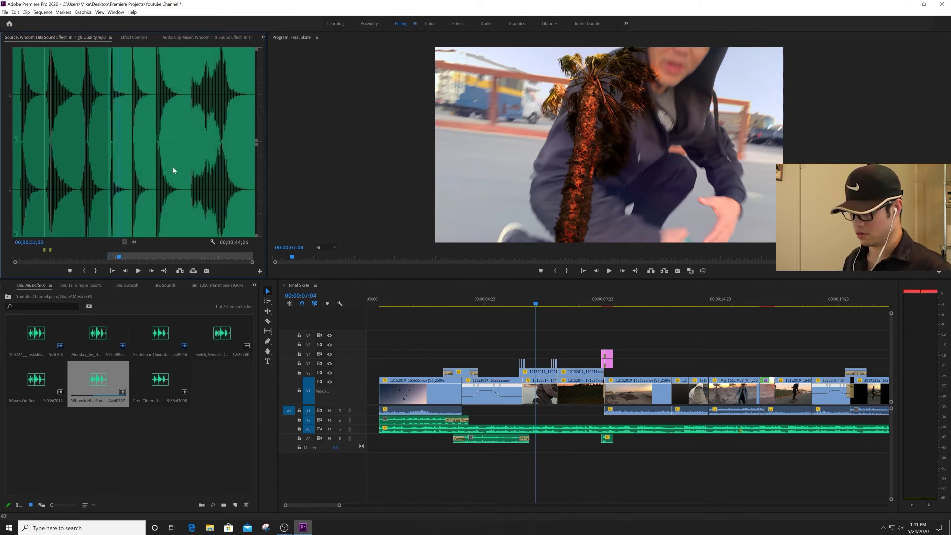
key(o)
drag(449, 437, 456, 460)
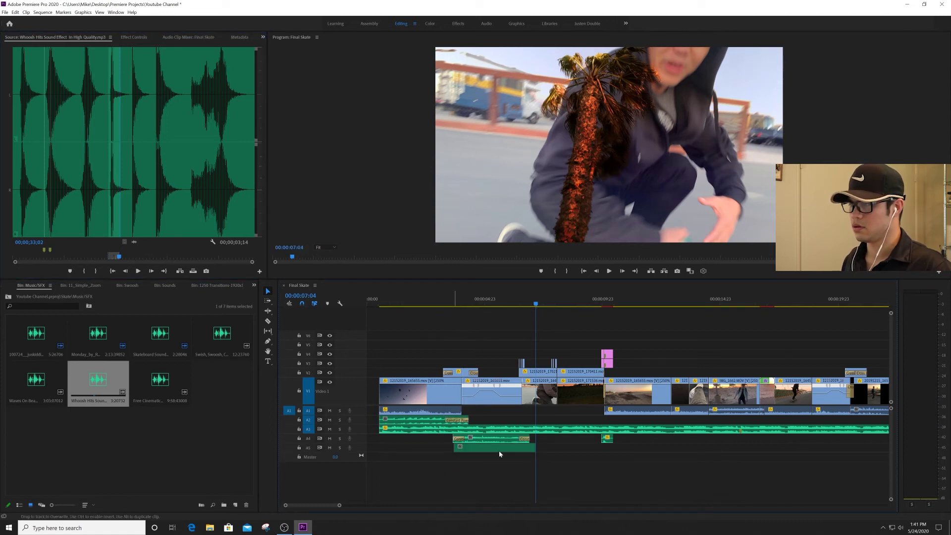
Step: Reposition the whoosh clip on track A5 so it starts just after the beginning of the speed-limit-sign shot
click(484, 299)
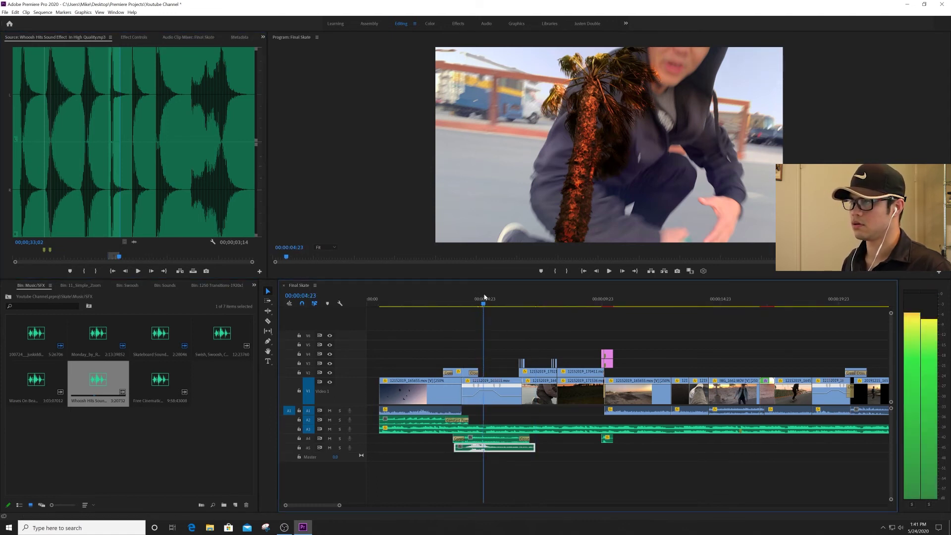
drag(490, 447, 507, 443)
key(equal)
key(equal)
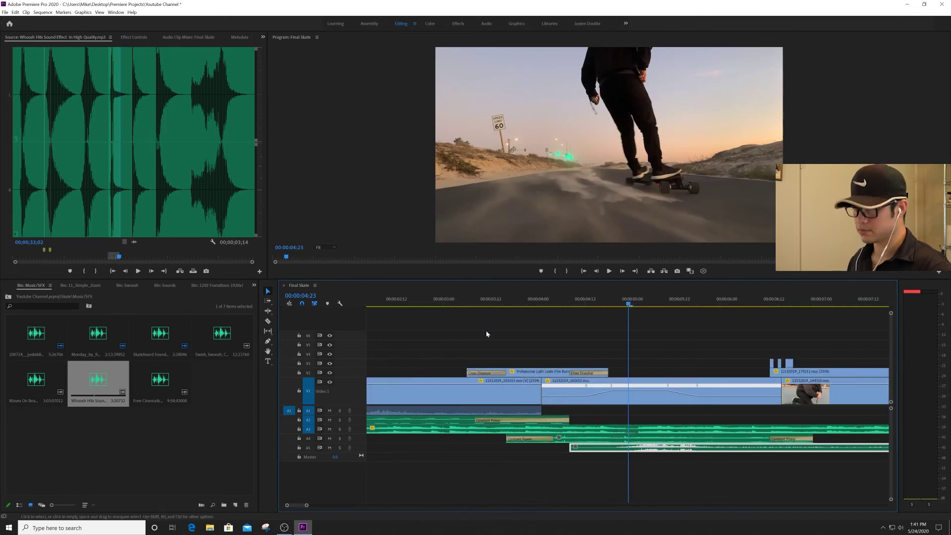
drag(615, 449, 597, 442)
Step: Play back the speed-limit-sign shot to check the timing of the whoosh sound
click(558, 300)
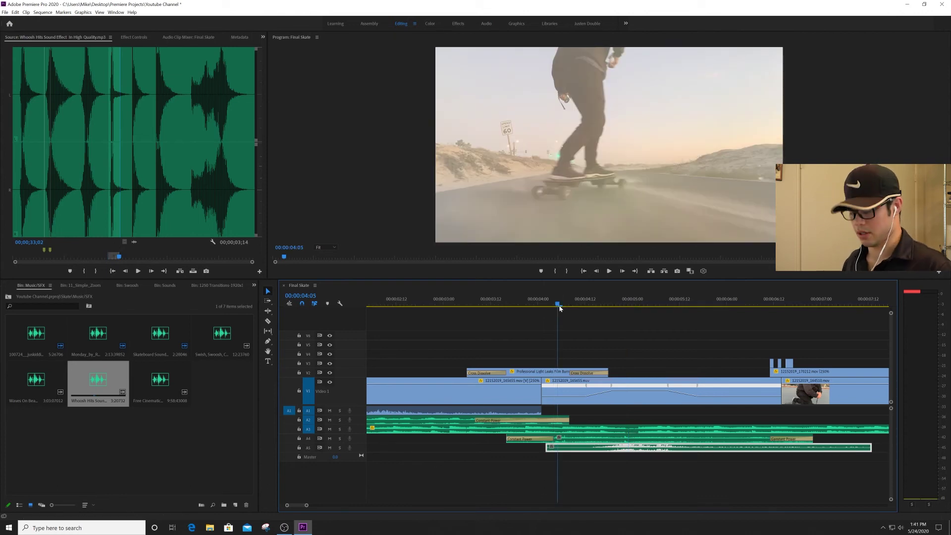
key(backslash)
key(space)
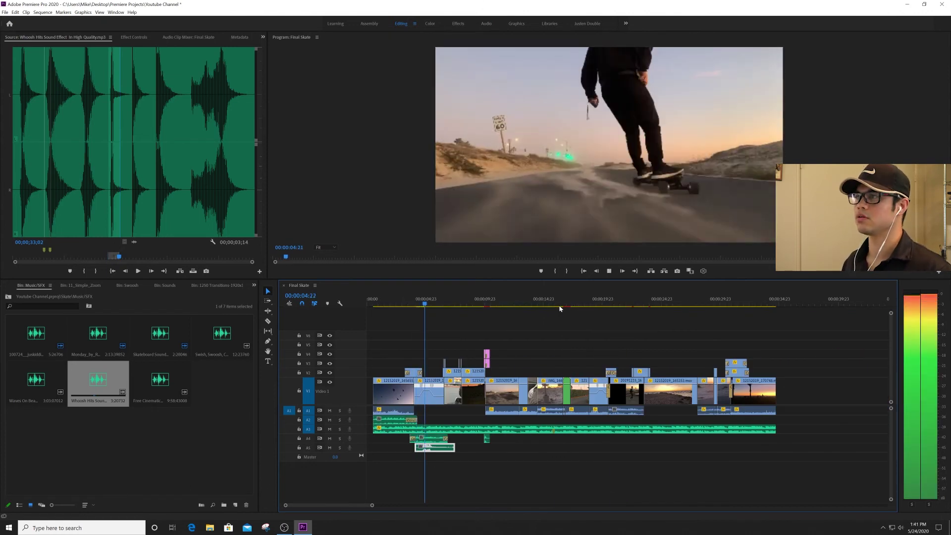
key(space)
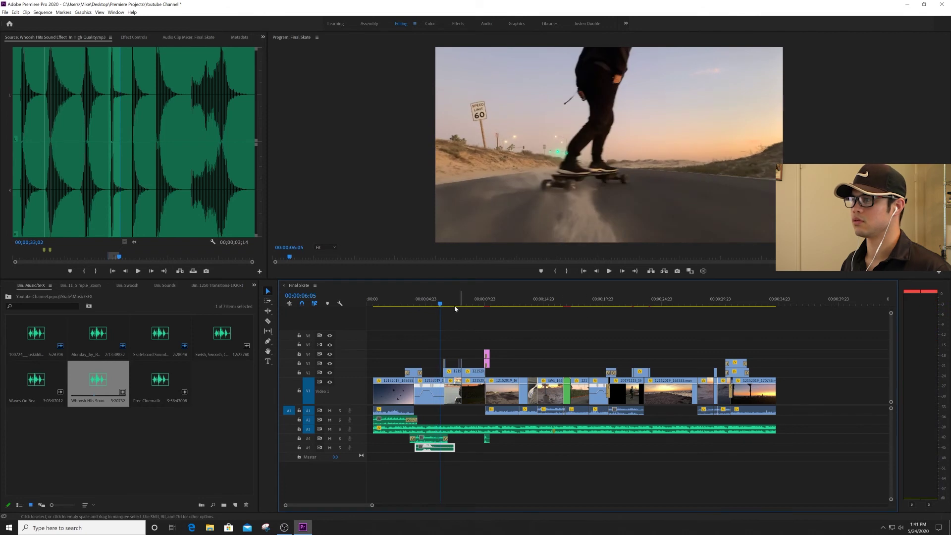
click(422, 301)
key(space)
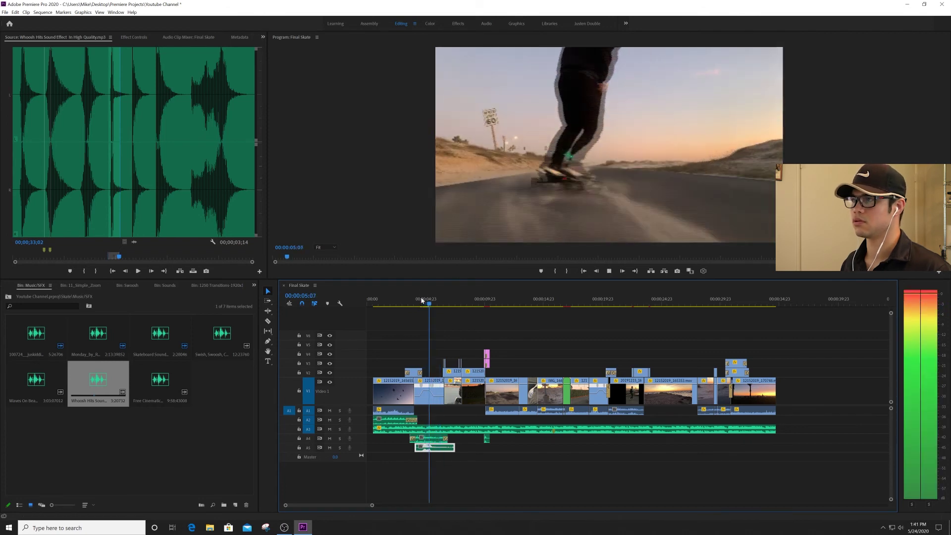
key(space)
Step: Apply the saved Song Preset audio effect to the whoosh clip on track A5
key(=)
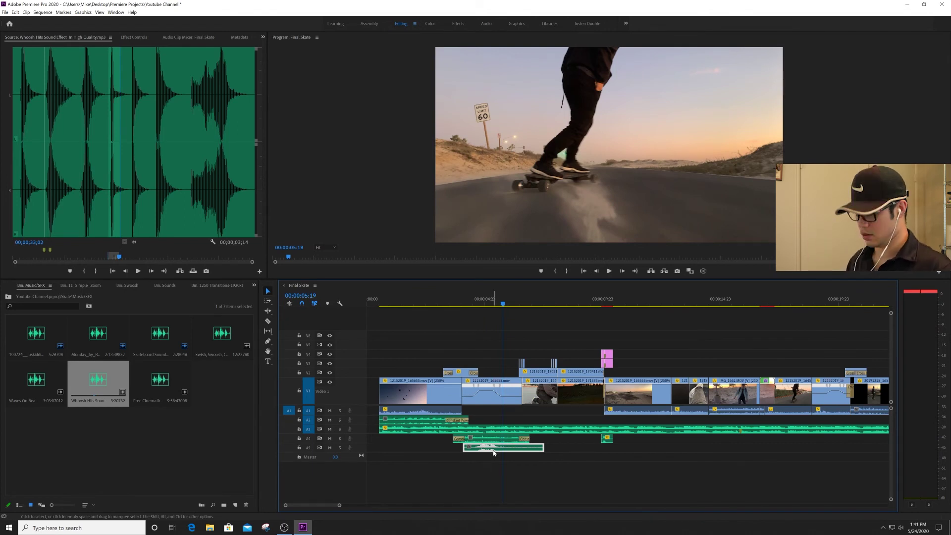
click(255, 286)
click(277, 300)
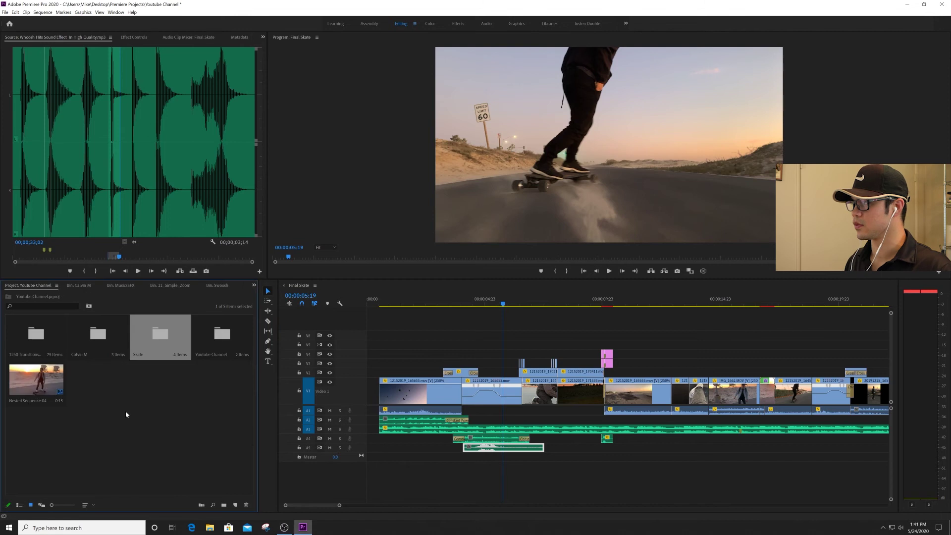
click(254, 286)
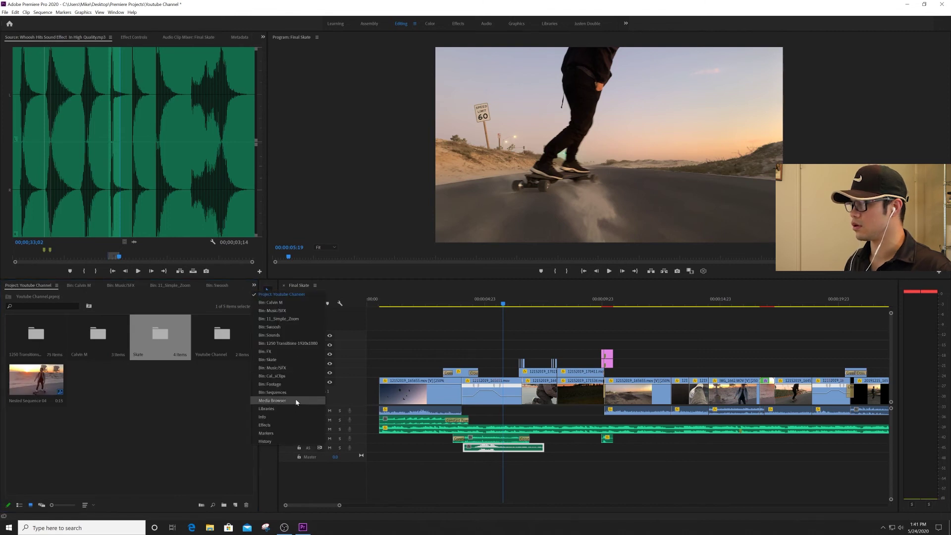
click(310, 385)
scroll(86, 351, up, 8)
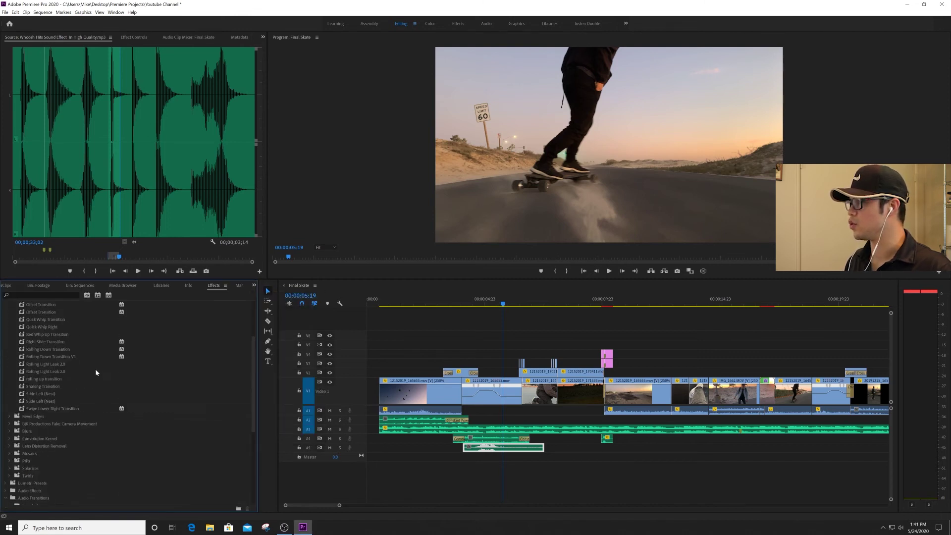
click(54, 313)
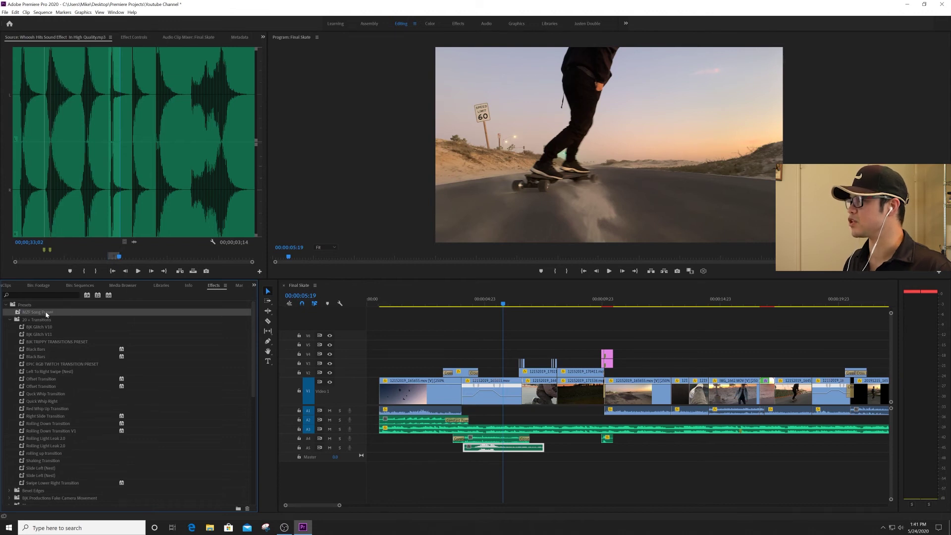
click(45, 312)
key(Return)
drag(69, 311, 536, 447)
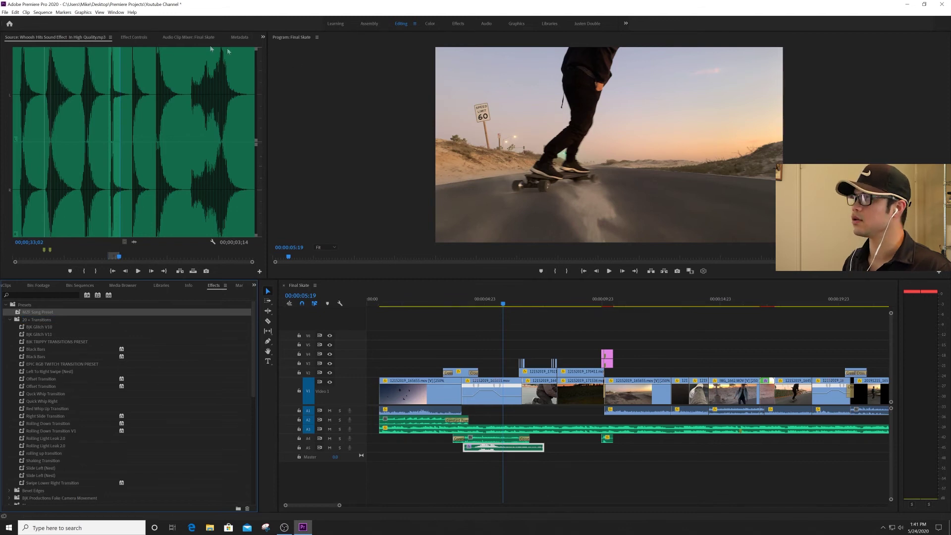
Step: Inspect the Simple Parametric EQ on the whoosh clip and its option for saving the effect as a preset
click(125, 39)
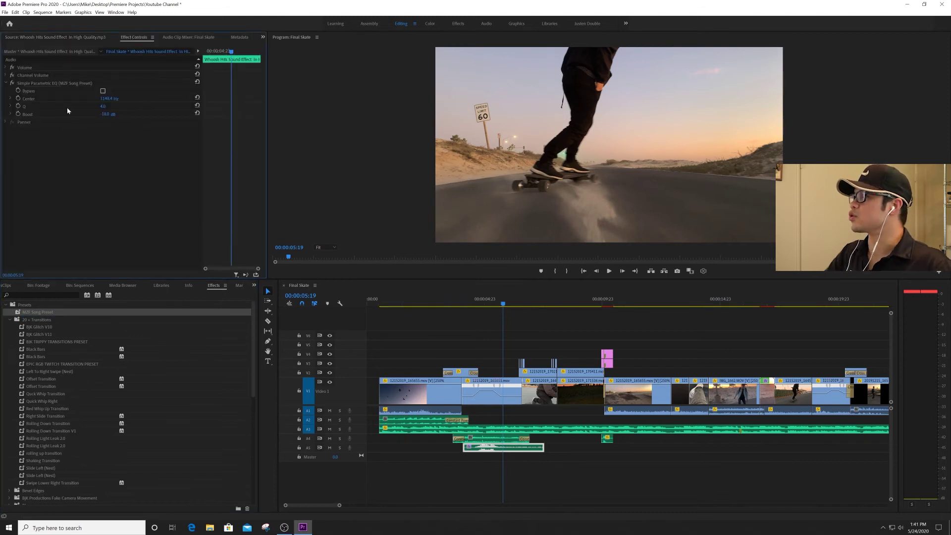
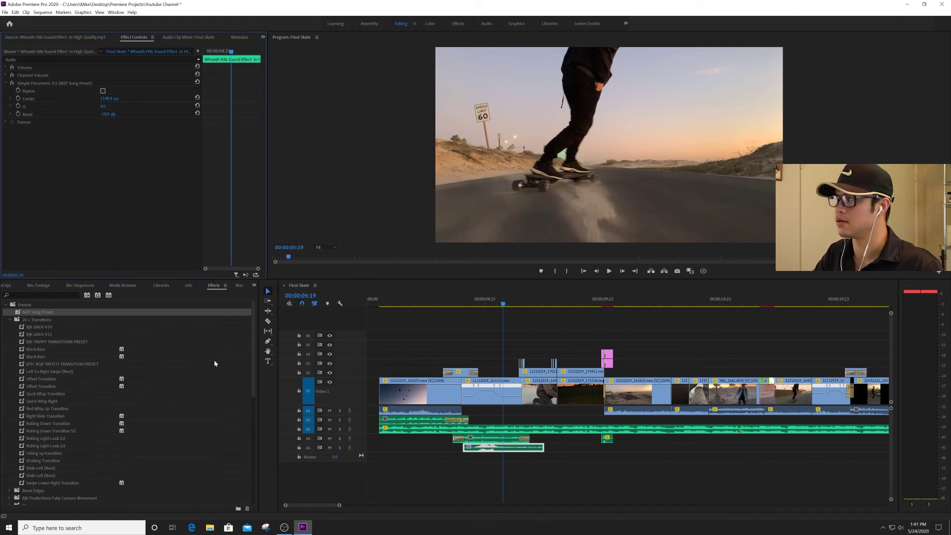
right_click(67, 82)
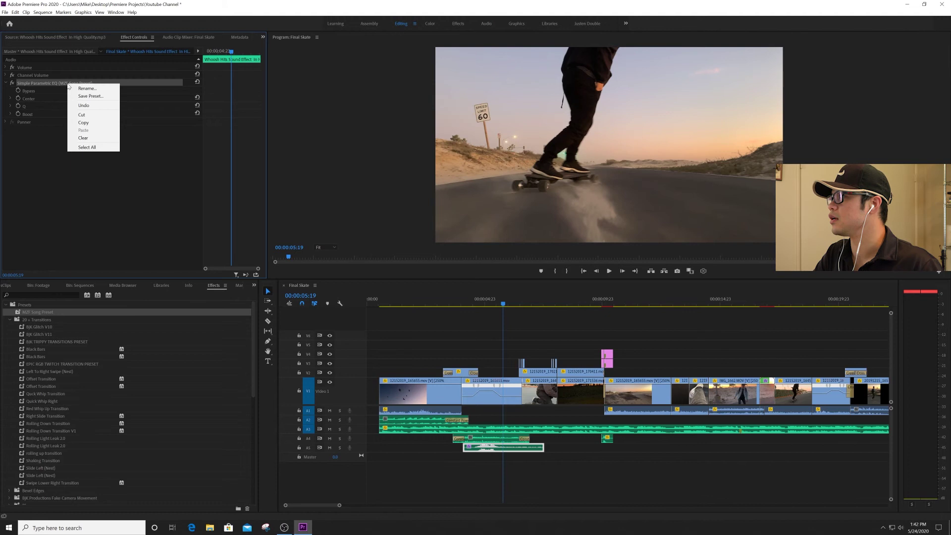
click(48, 159)
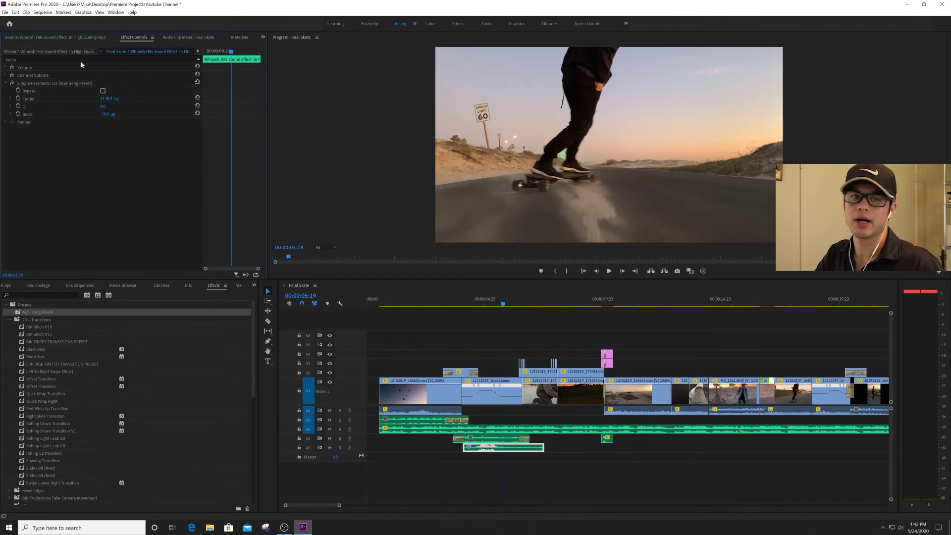
right_click(48, 83)
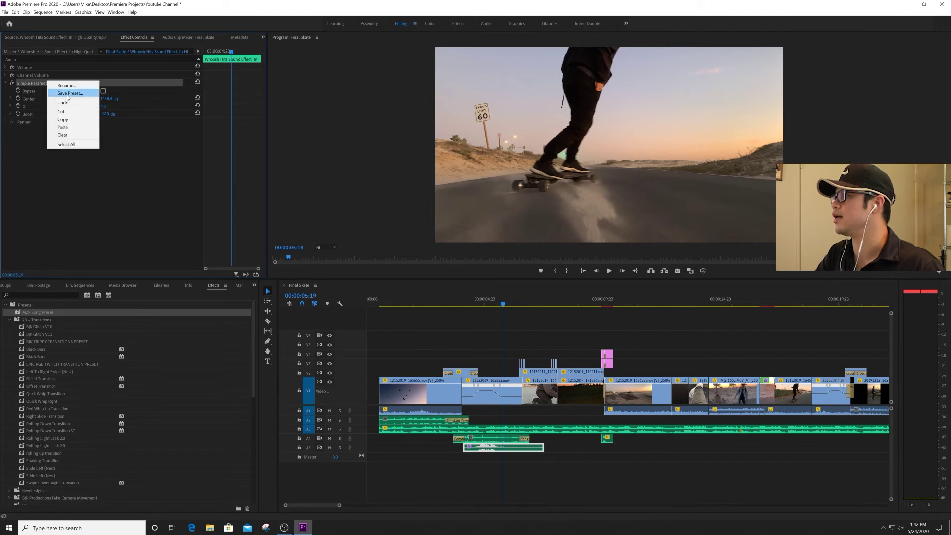
click(108, 190)
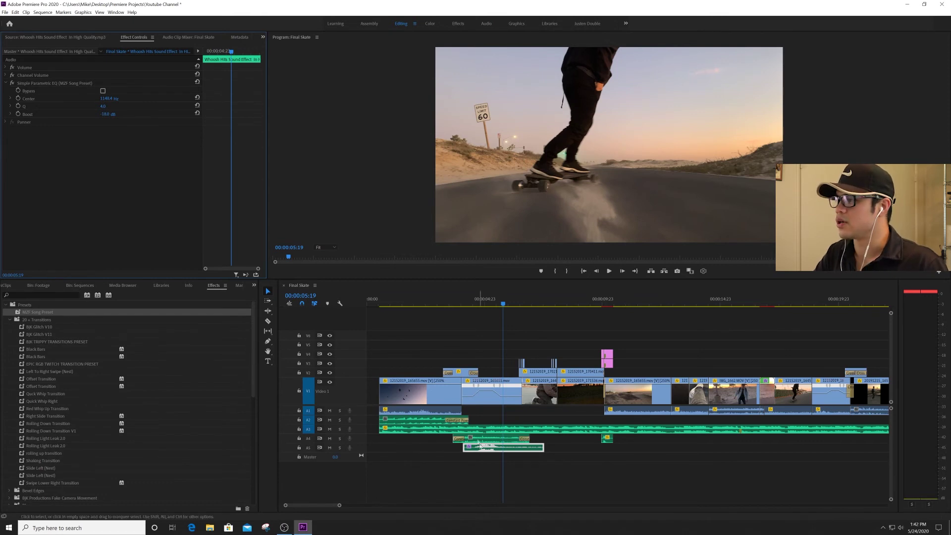
Step: Play back the transition into the speed-limit-sign shot to check how the EQ-adjusted whoosh blends in
click(468, 304)
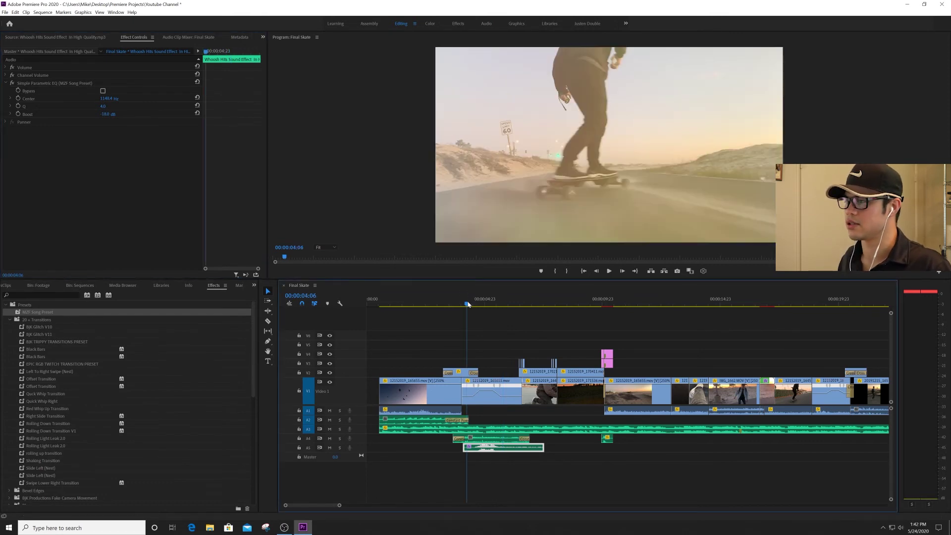
key(space)
click(454, 302)
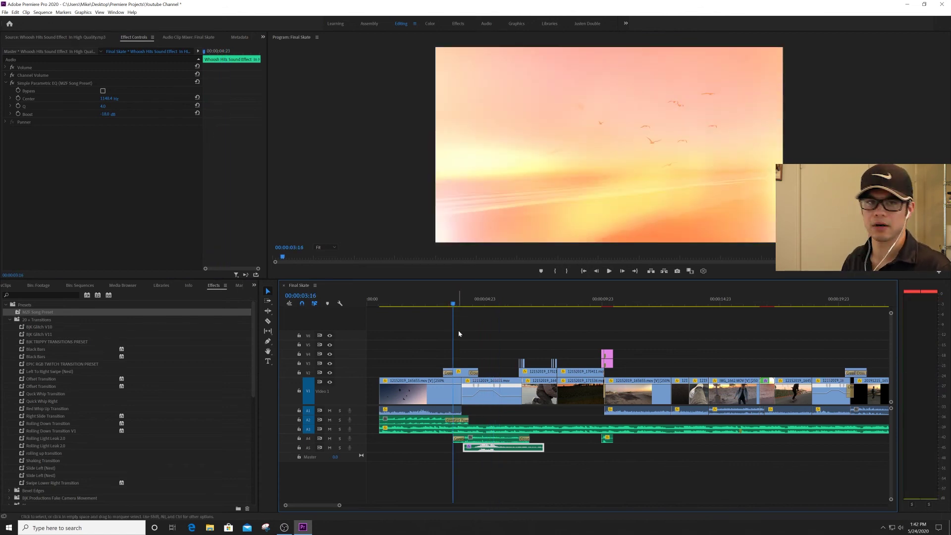
key(space)
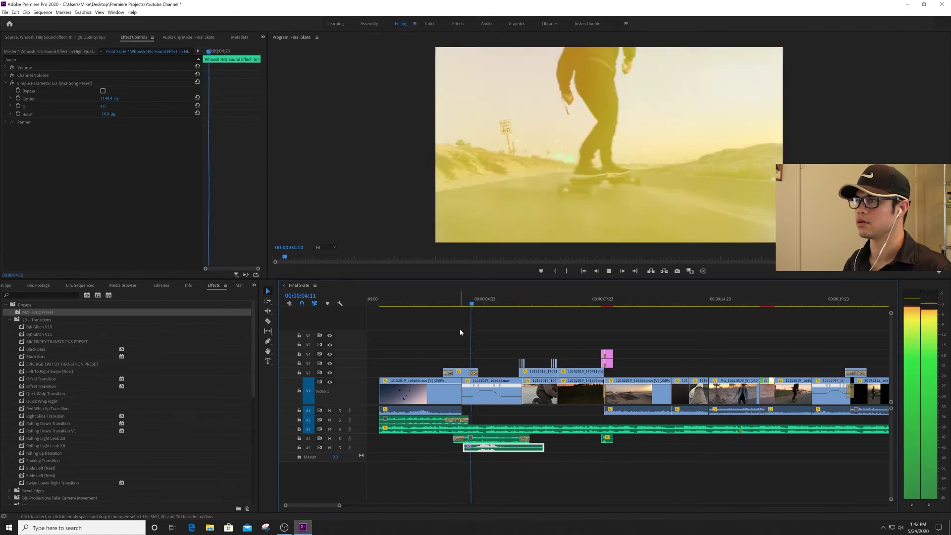
key(space)
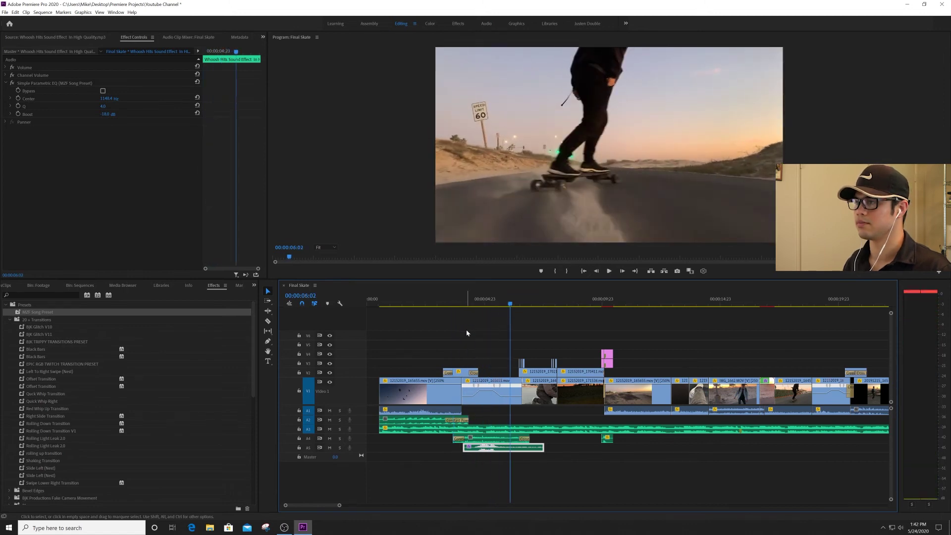
key(=)
drag(597, 452, 601, 453)
click(537, 301)
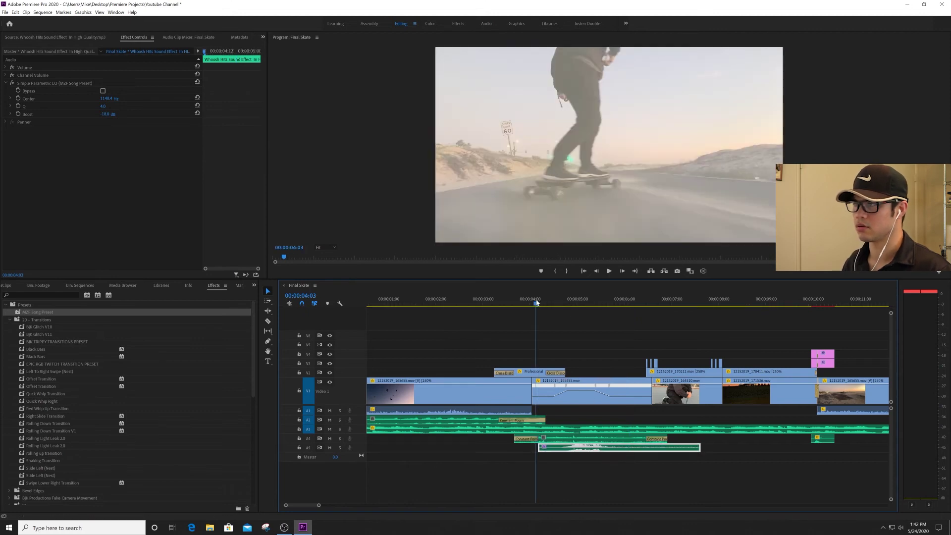
key(space)
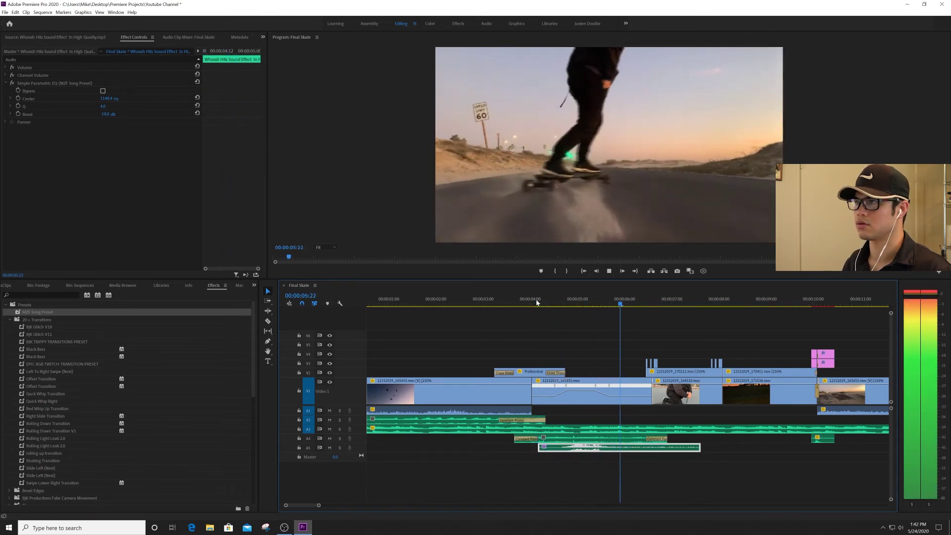
key(space)
Step: Play the sequence onward from the speed-limit-sign shot into the crouching-skater shot at about 00:00:11:21
key(backslash)
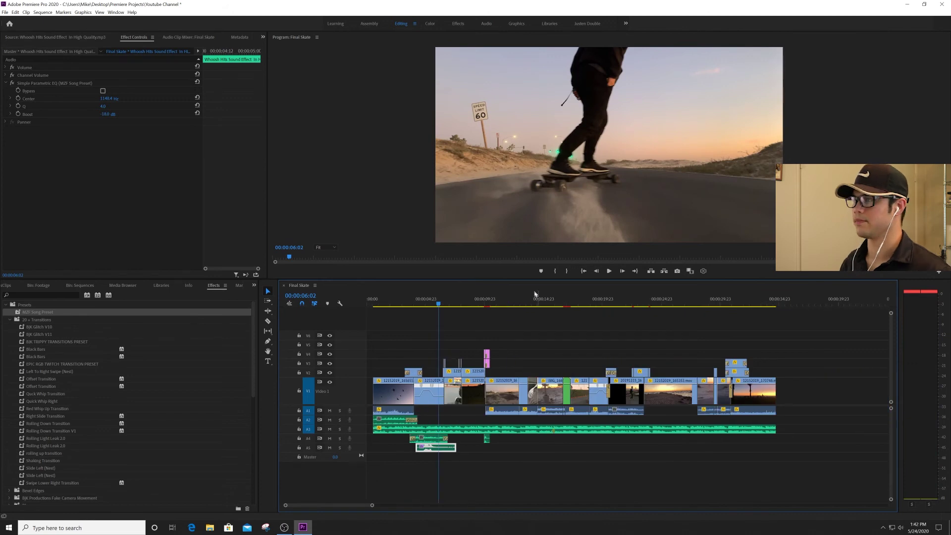
key(space)
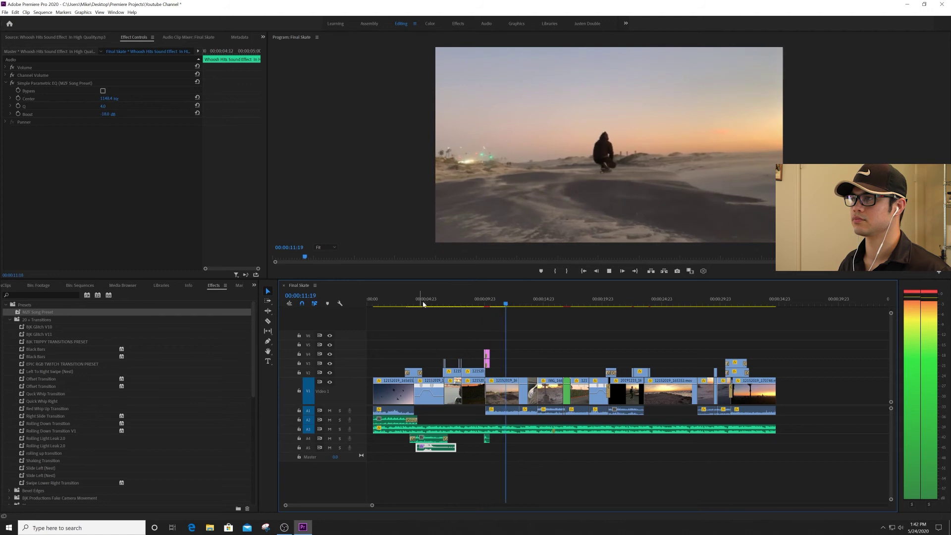
key(space)
Step: Load the skateboard sound effect from the Skate bin's Music/SFX folder into the Source monitor
click(432, 438)
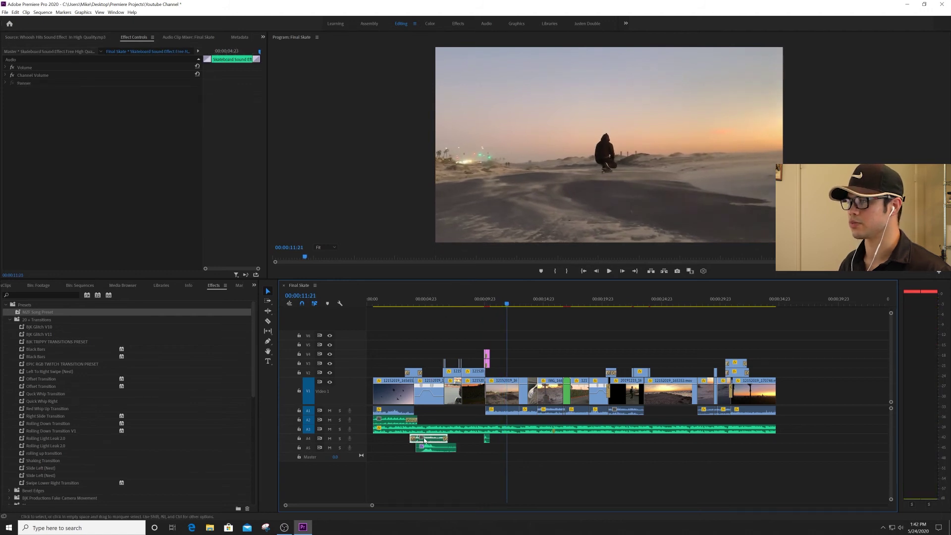
click(59, 38)
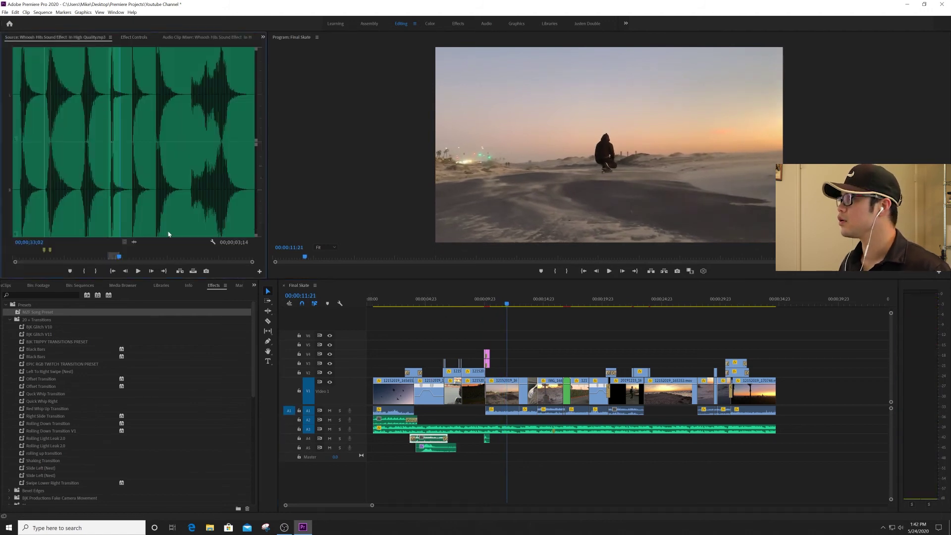
click(254, 285)
click(250, 339)
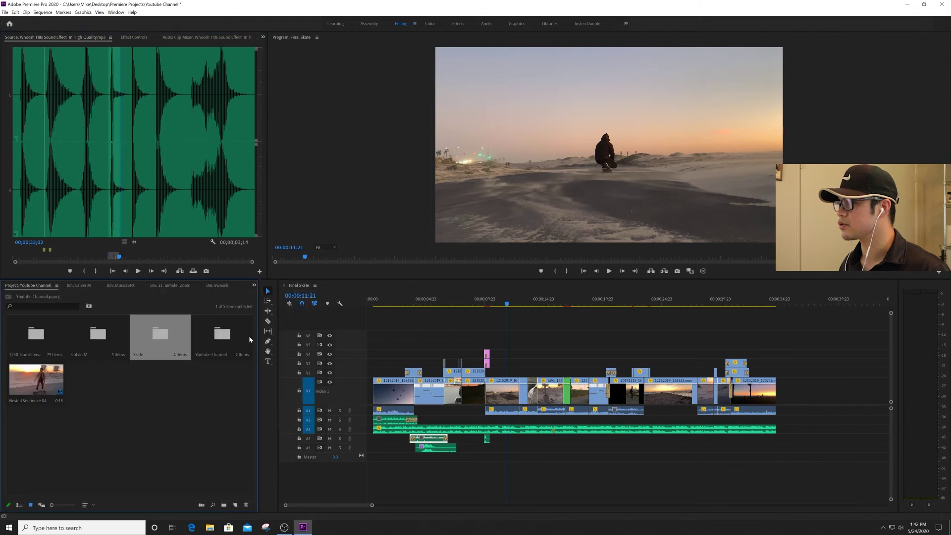
double_click(154, 339)
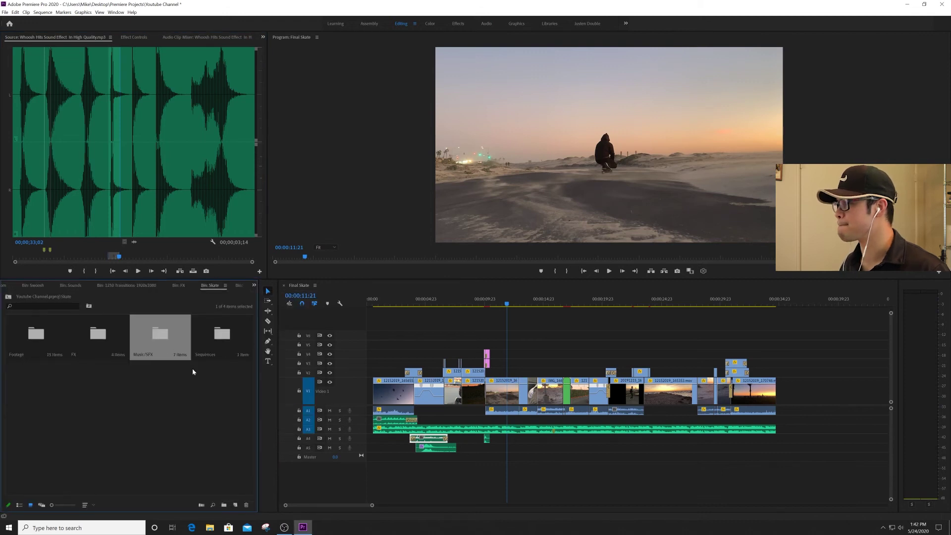
double_click(177, 334)
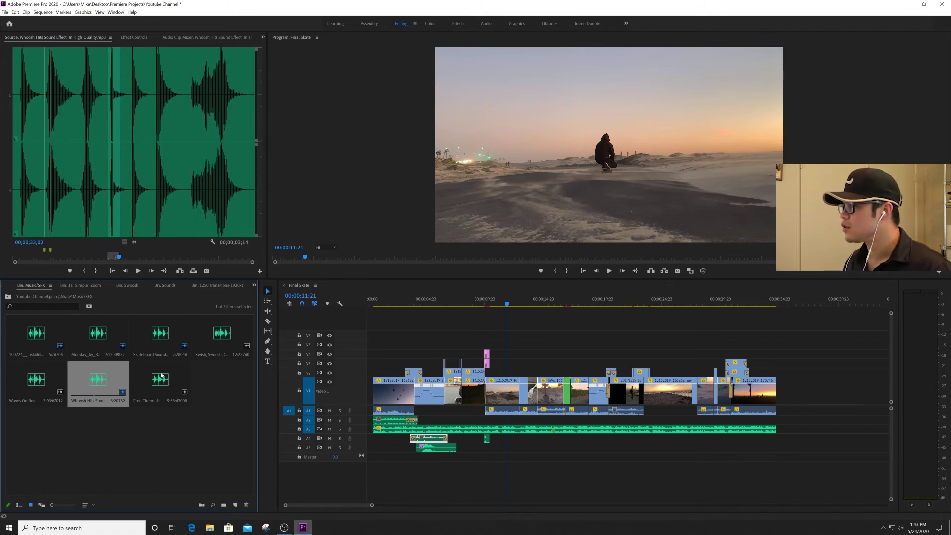
double_click(159, 330)
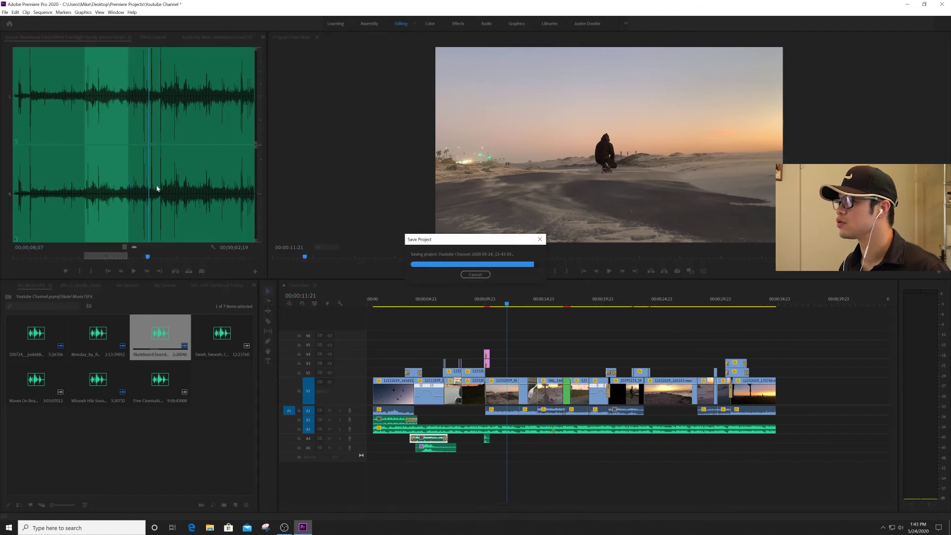
Step: Audition the skateboard sound and try an In point just after the previously marked range
key(space)
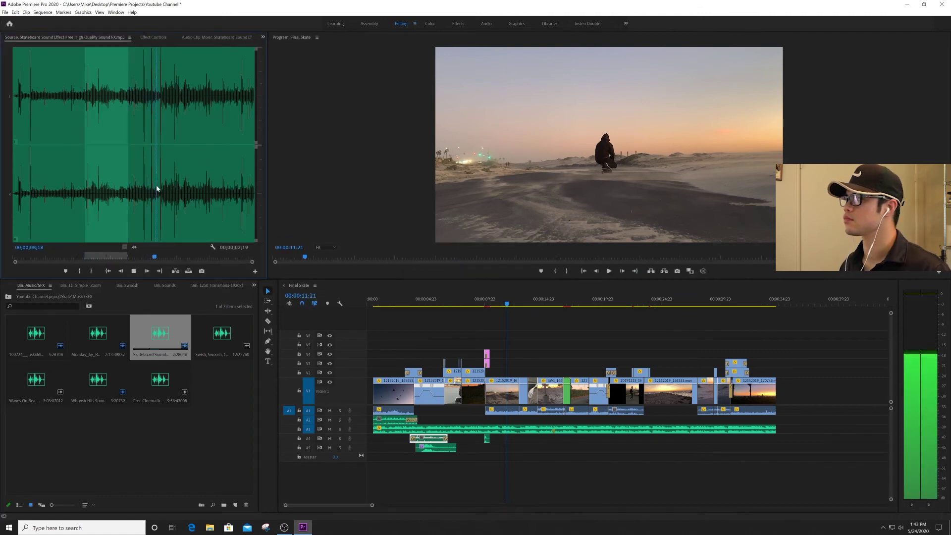
click(131, 182)
key(i)
key(space)
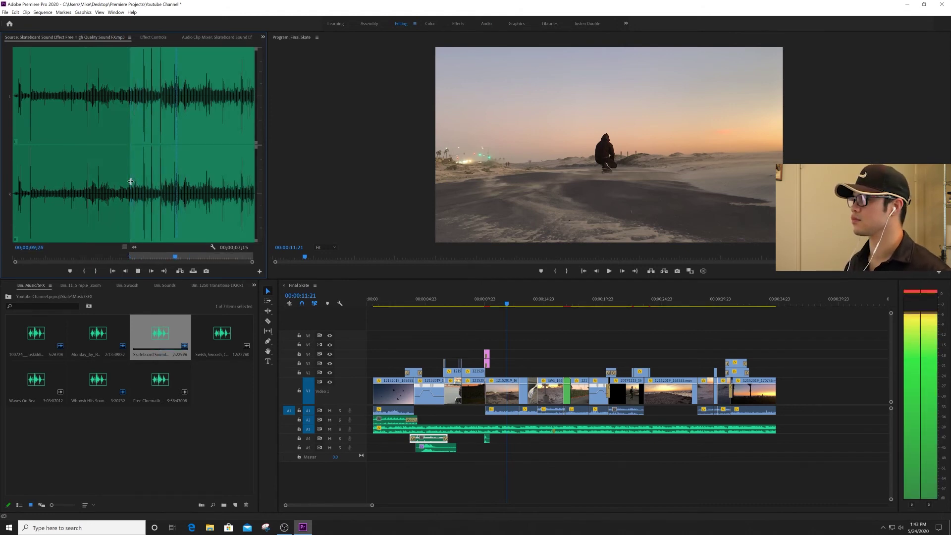
Step: Mark the skateboard sound from 00;00;10;04 to 00;00;13;10 and place it on track A2 under the crouching-skater shot
click(181, 182)
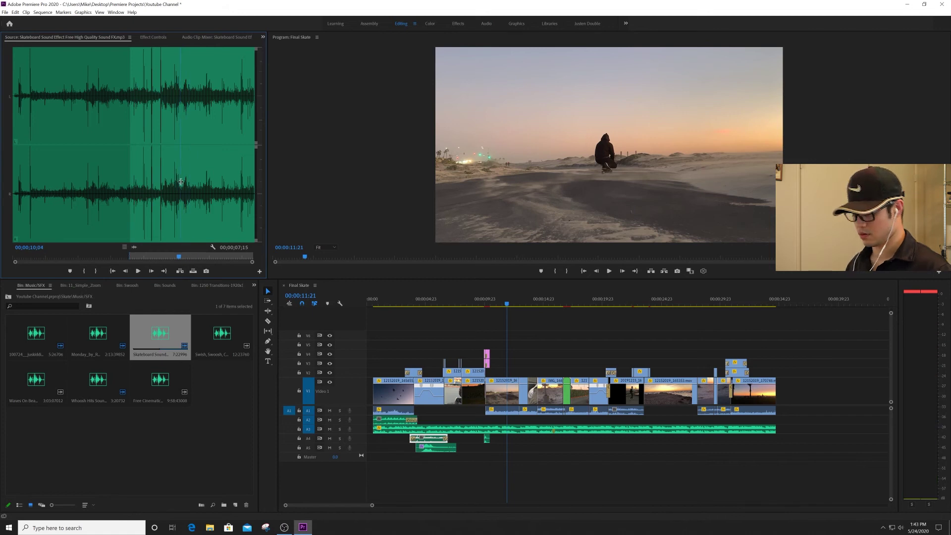
key(i)
key(space)
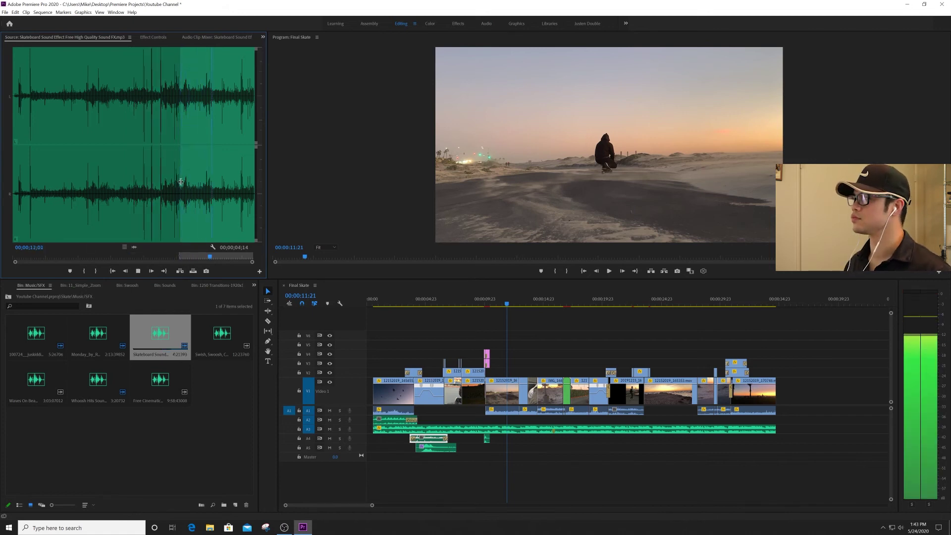
key(space)
key(o)
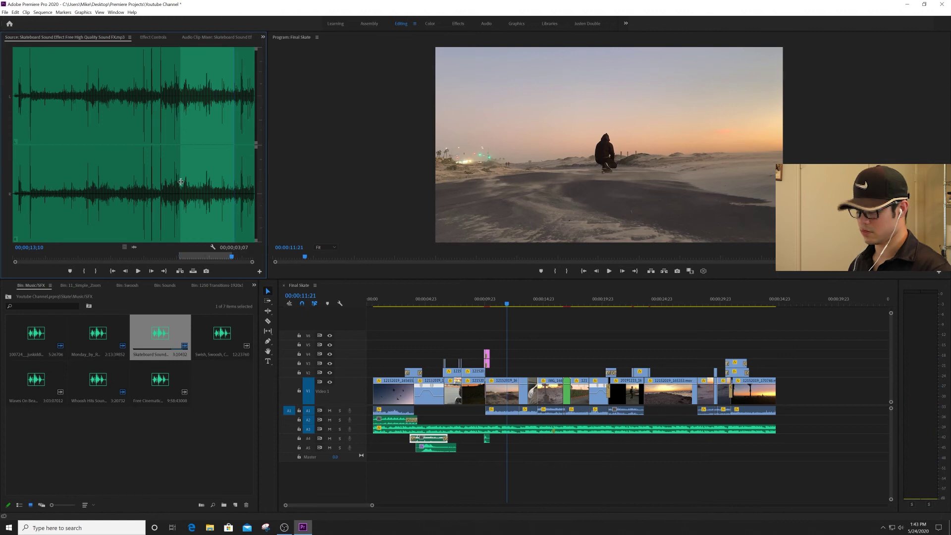
drag(137, 248, 490, 415)
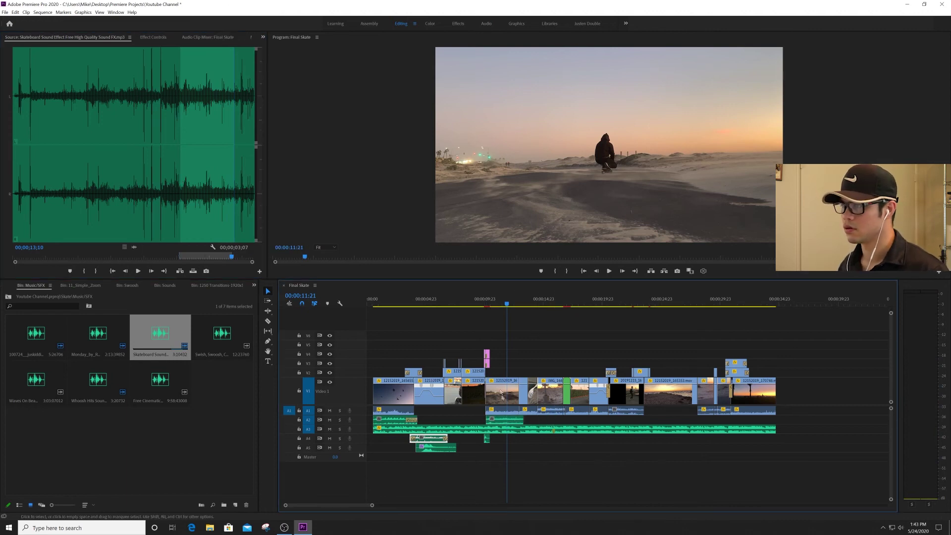
Step: Play back the crouching-skater shot with the skateboard sound and disable the shot's original audio on track A1
click(492, 300)
key(space)
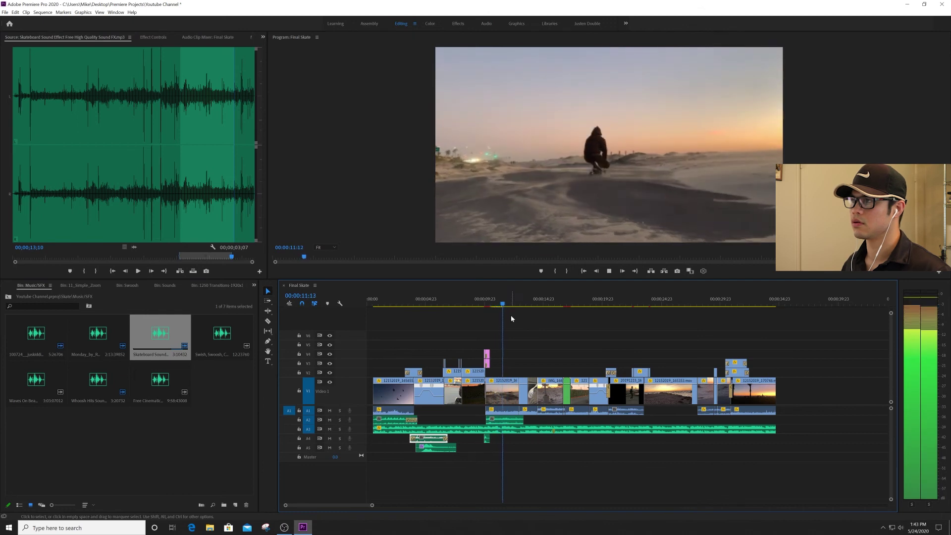
click(508, 412)
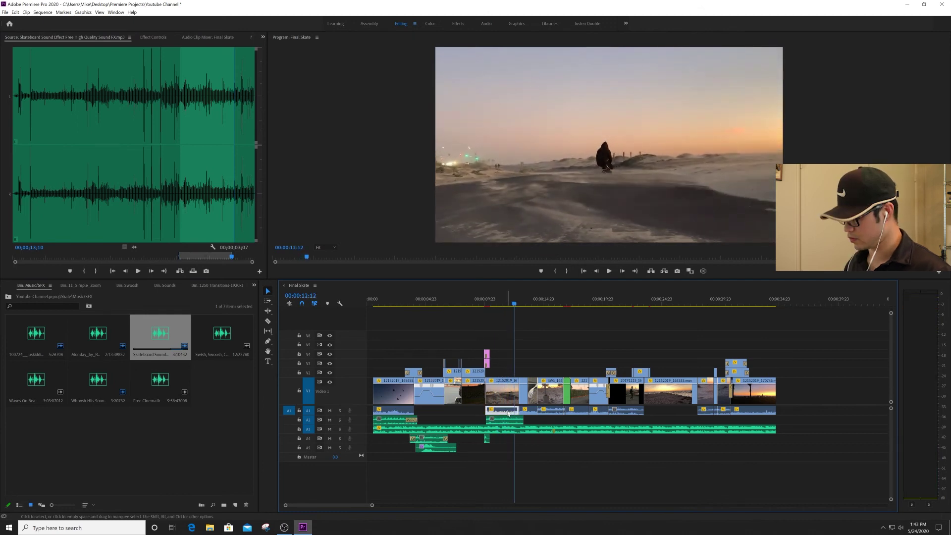
right_click(507, 412)
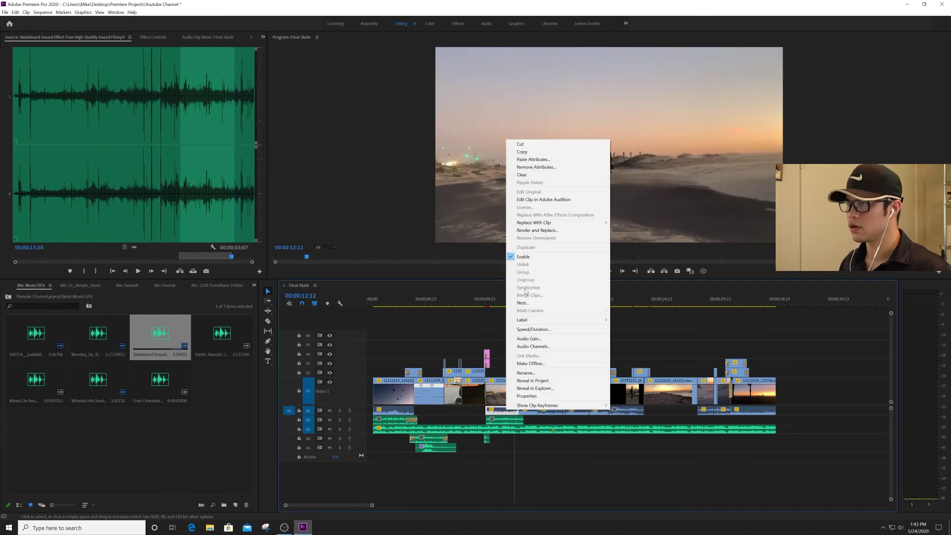
click(535, 259)
Step: Check the skateboard sound in playback from 00:00:10:12 and trim its end on track A2 to match the crouching-skater shot
click(491, 303)
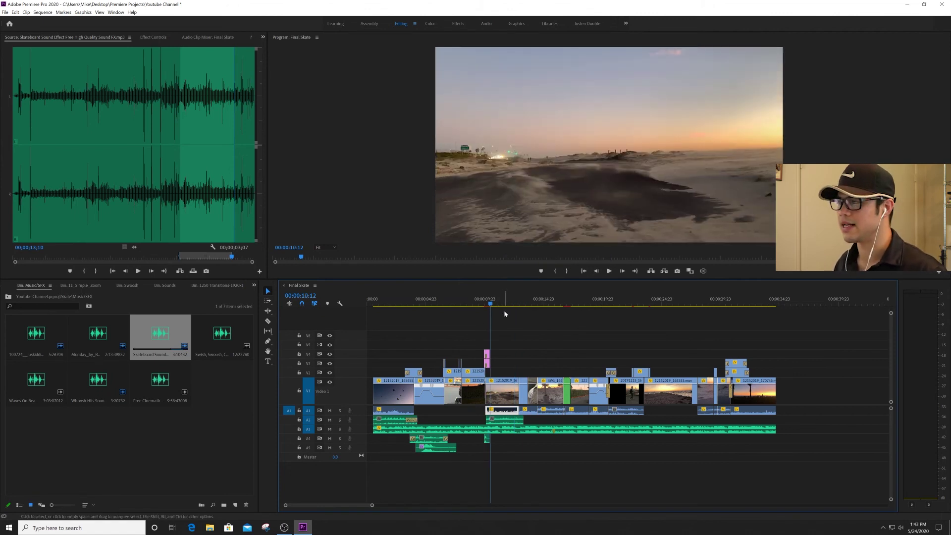
click(513, 421)
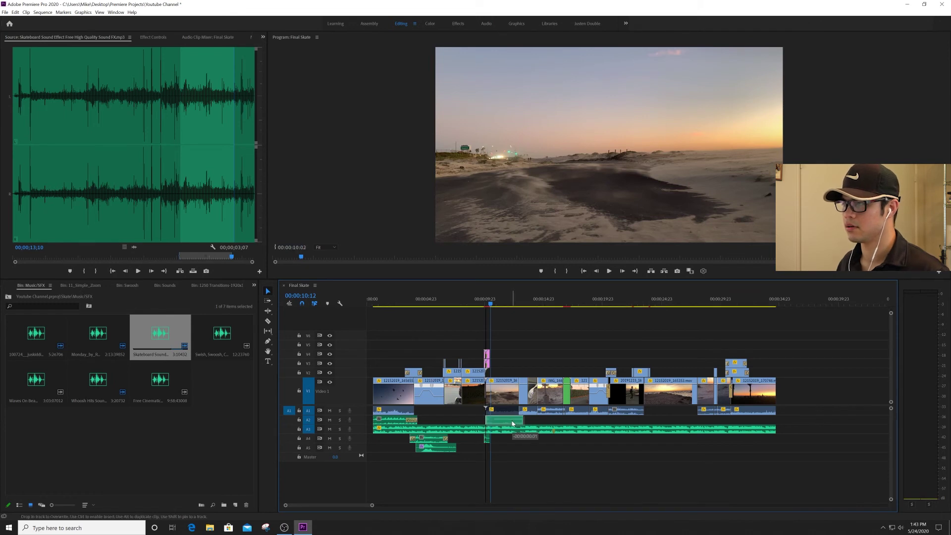
click(507, 412)
click(507, 357)
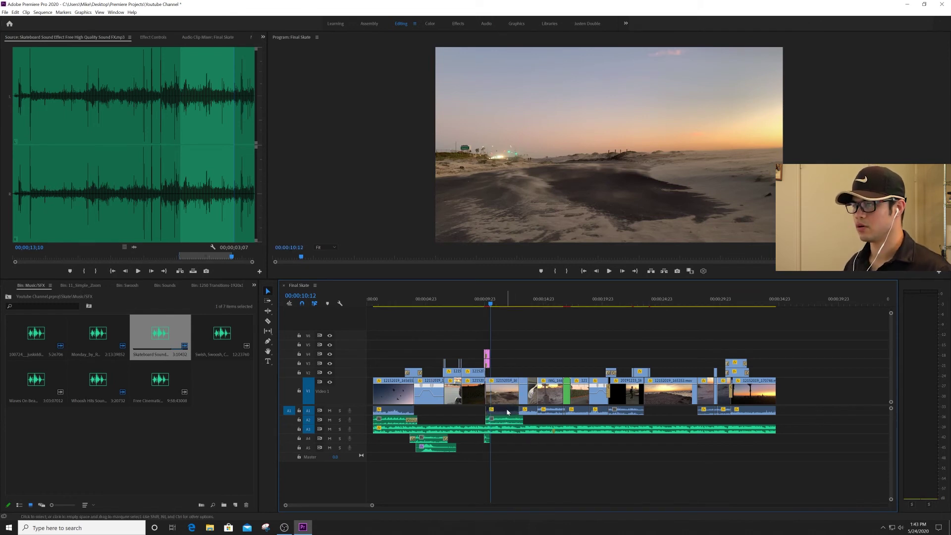
click(505, 411)
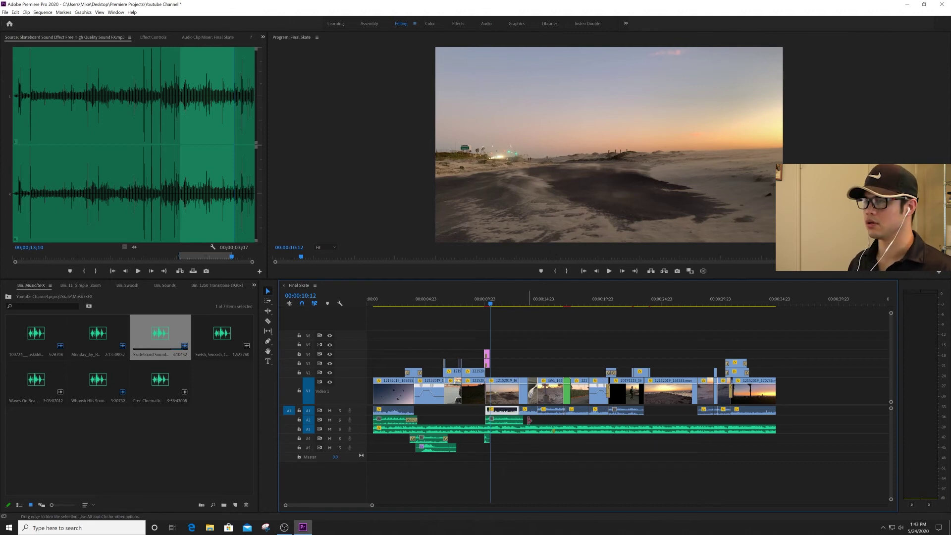
key(space)
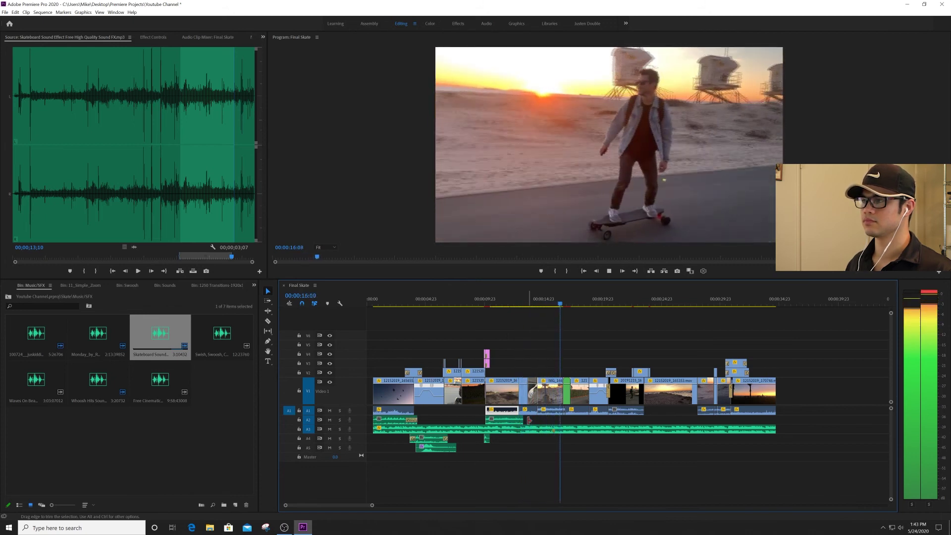
key(space)
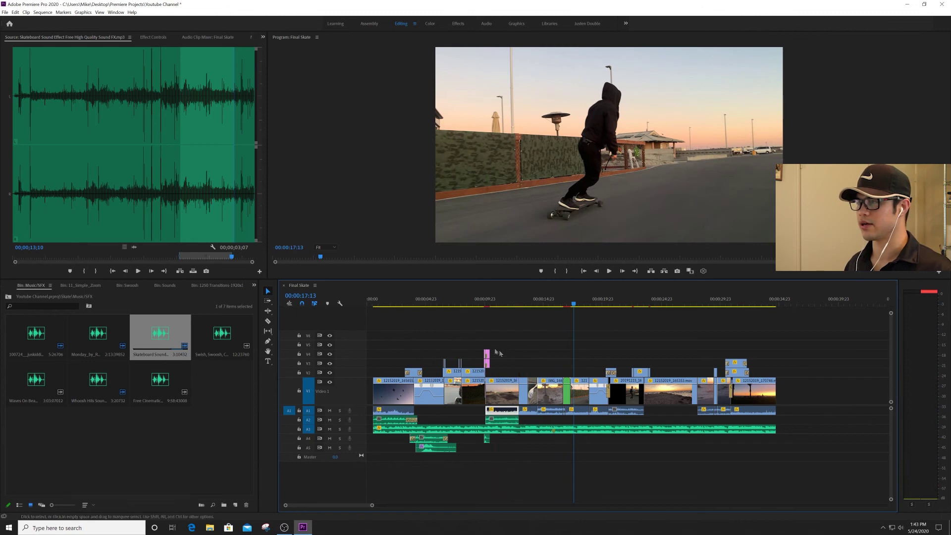
Step: Play back the crouching-skater shot and the cut into it to check the skateboard sound
click(499, 322)
key(space)
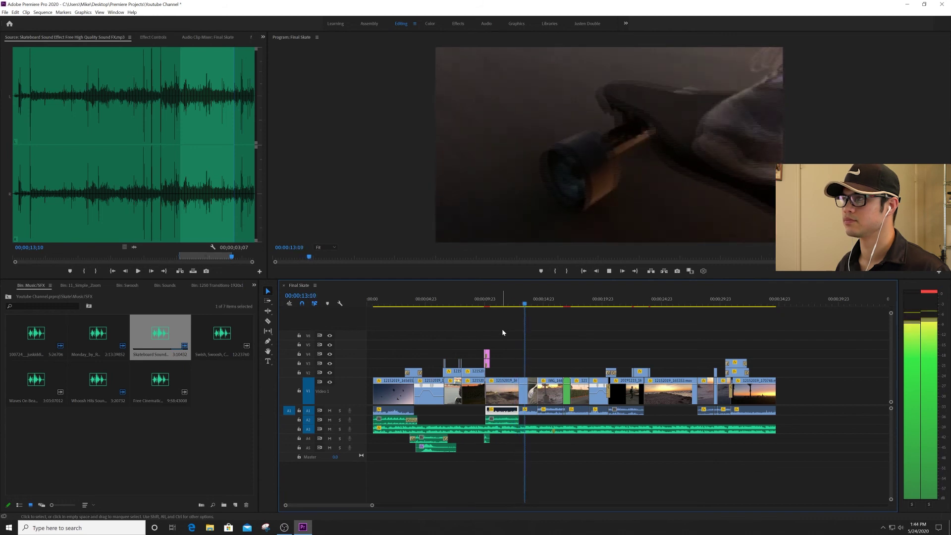
click(481, 301)
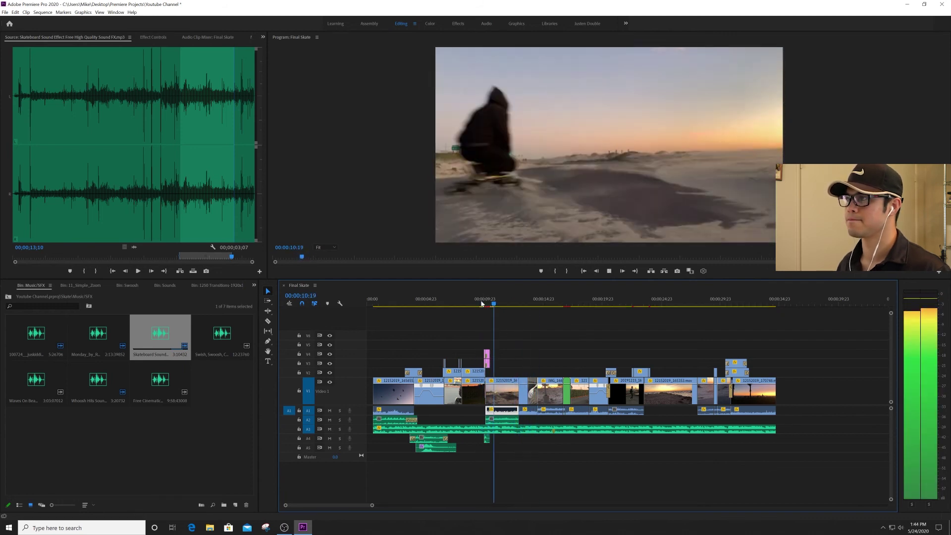
key(space)
Step: Add Constant Power crossfades to both ends of the skateboard sound on track A2 and extend the sound past both ends of the crouching-skater shot
click(253, 286)
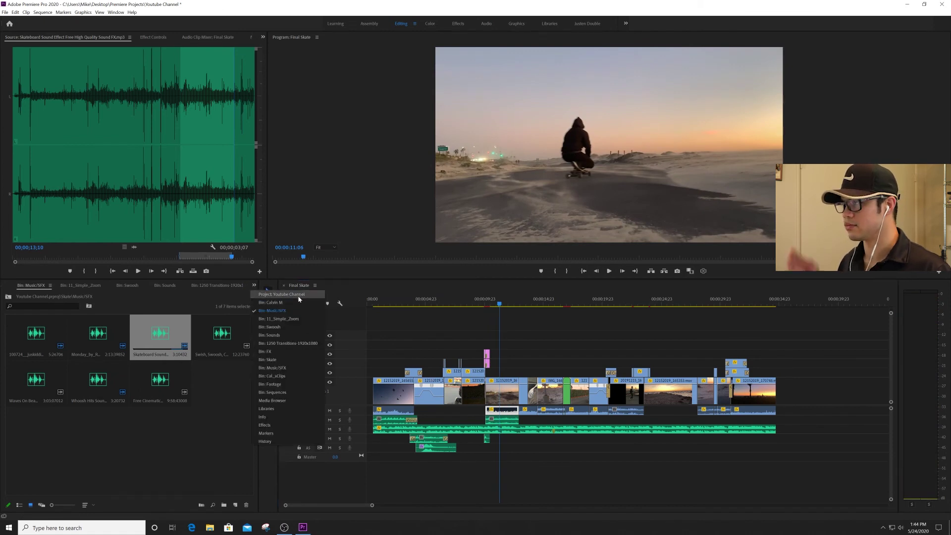
click(292, 427)
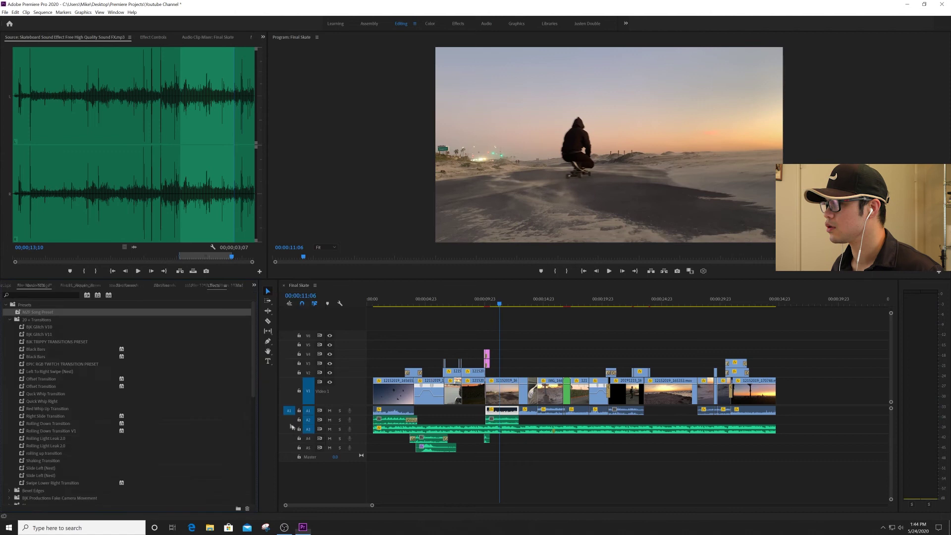
scroll(86, 421, down, 3)
drag(44, 394, 488, 417)
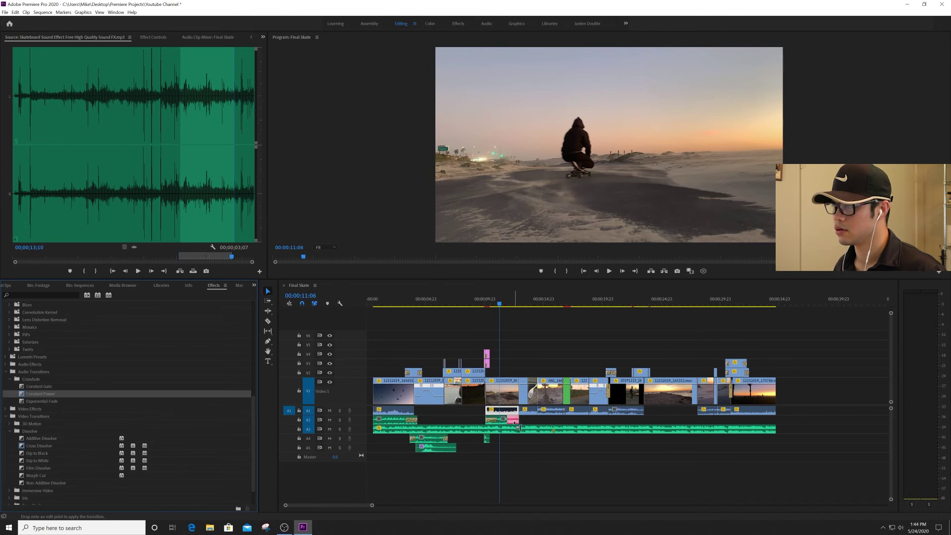
click(480, 419)
drag(481, 418, 528, 417)
Step: Check the faded skateboard sound in playback and trim its start on track A2 to the beginning of the crouching-skater shot
click(473, 303)
key(space)
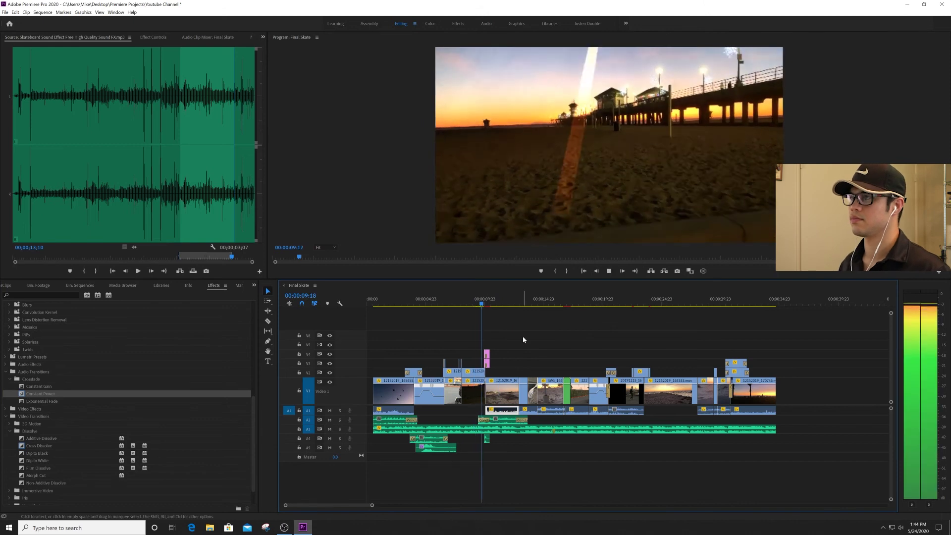
key(=)
key(=)
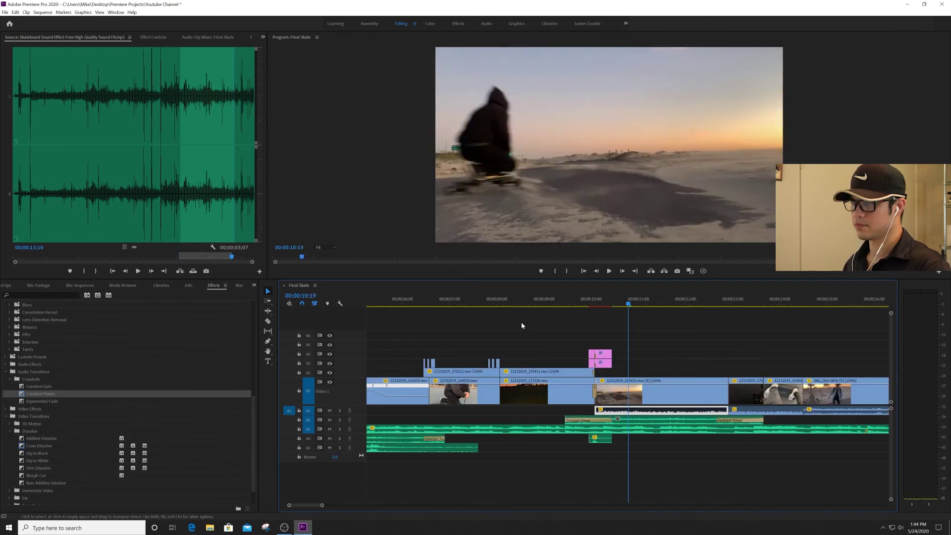
drag(567, 420, 589, 418)
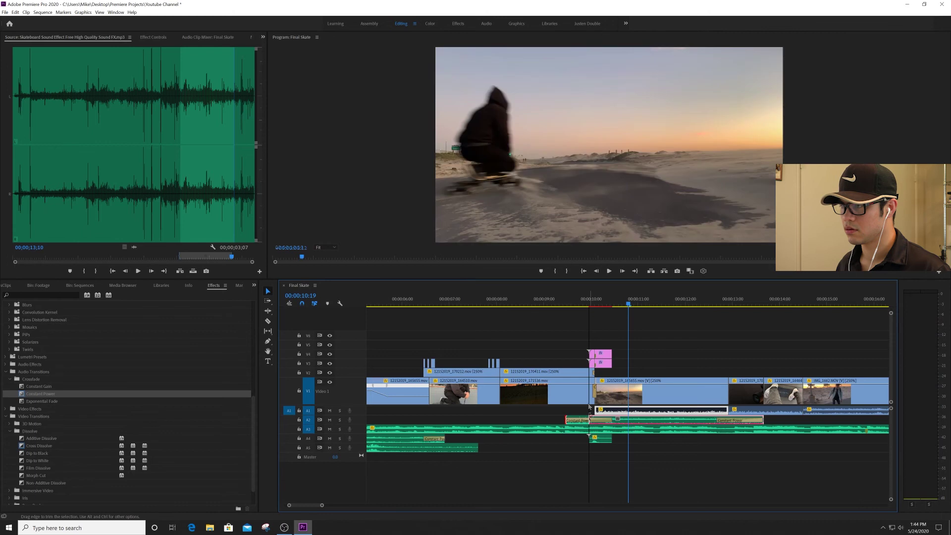
click(574, 305)
key(space)
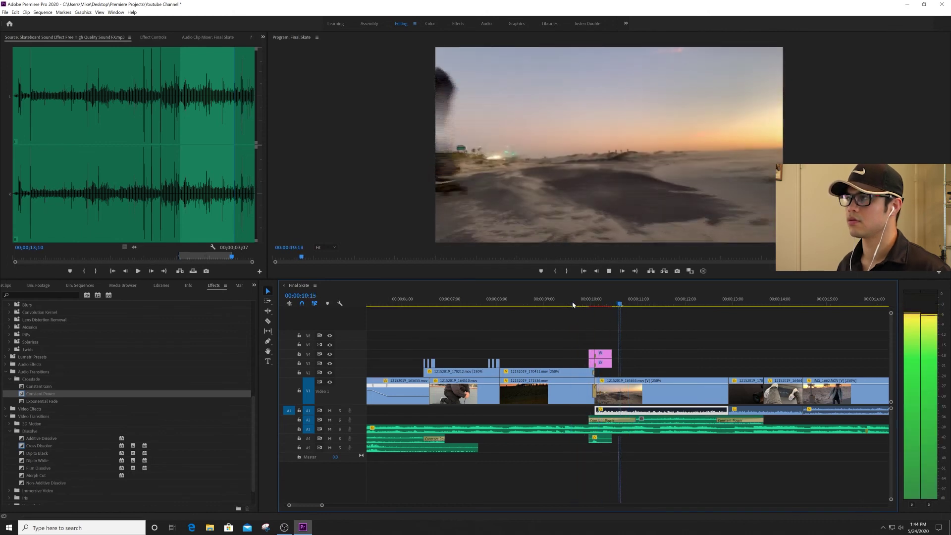
key(space)
drag(591, 416, 593, 417)
Step: Play back the sequence from 00:00:09:19 through the sunset-skater shot to check the trimmed skateboard sound
click(582, 304)
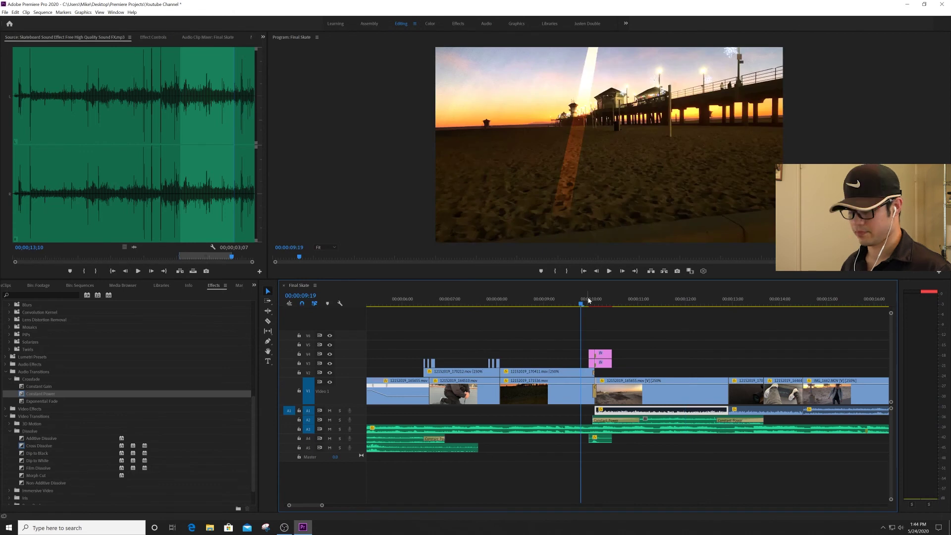
key(backslash)
key(space)
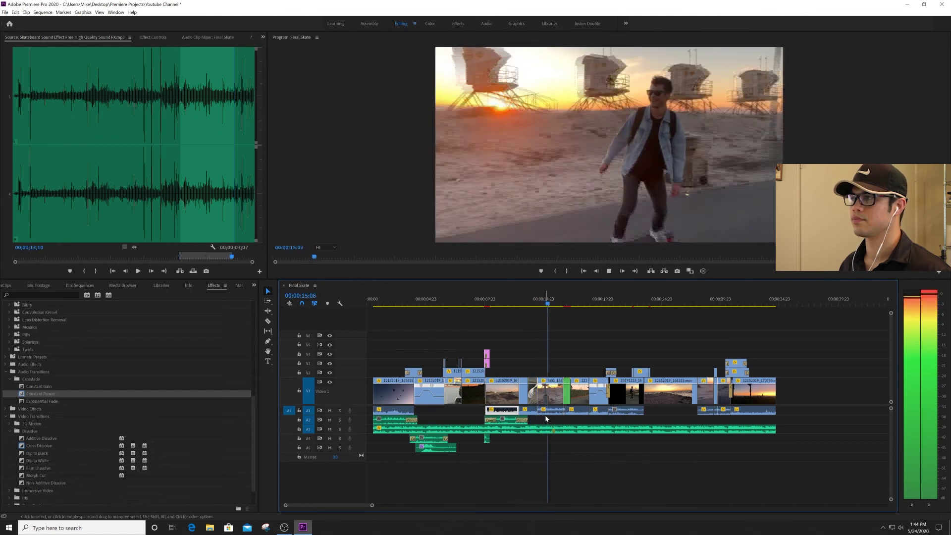
key(space)
Step: Add a Constant Power crossfade at the track A1 cut leading into the sunset-skater shot and play it back
click(237, 397)
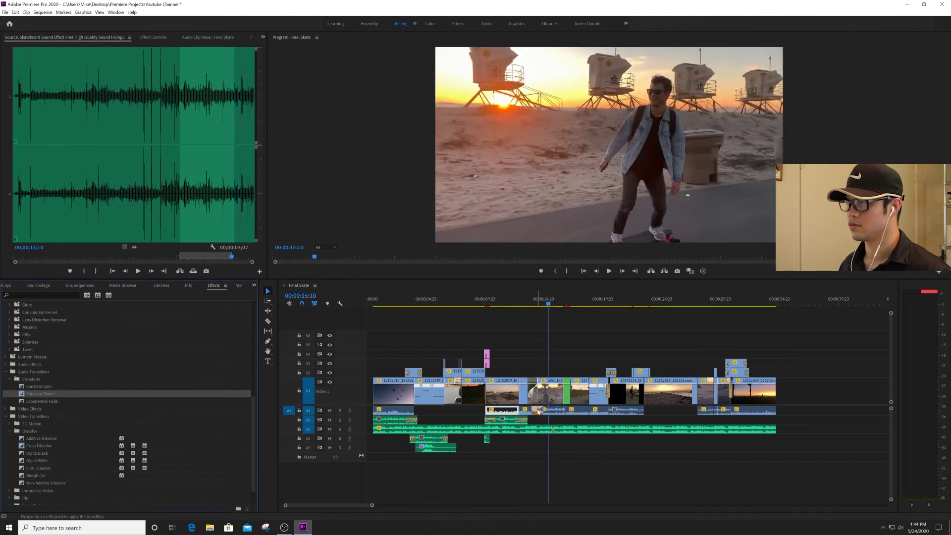
click(530, 304)
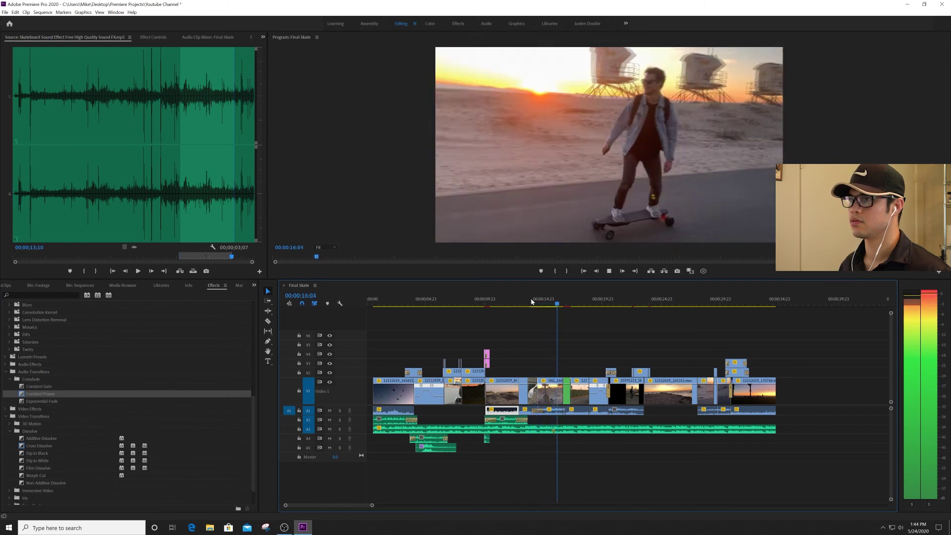
key(space)
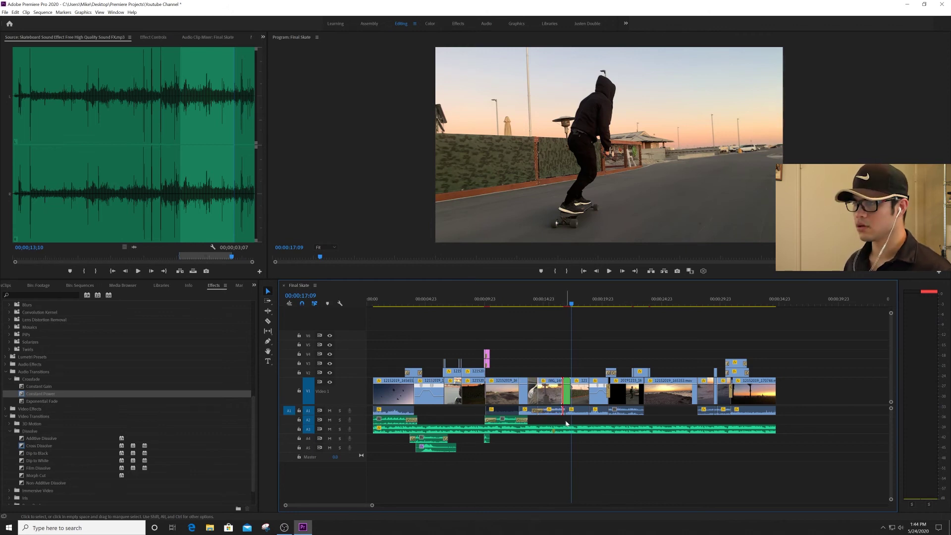
Step: Disable the sunset-skater shot's original audio on track A1 and extend the skateboard sound on track A2 to cover that shot
right_click(554, 412)
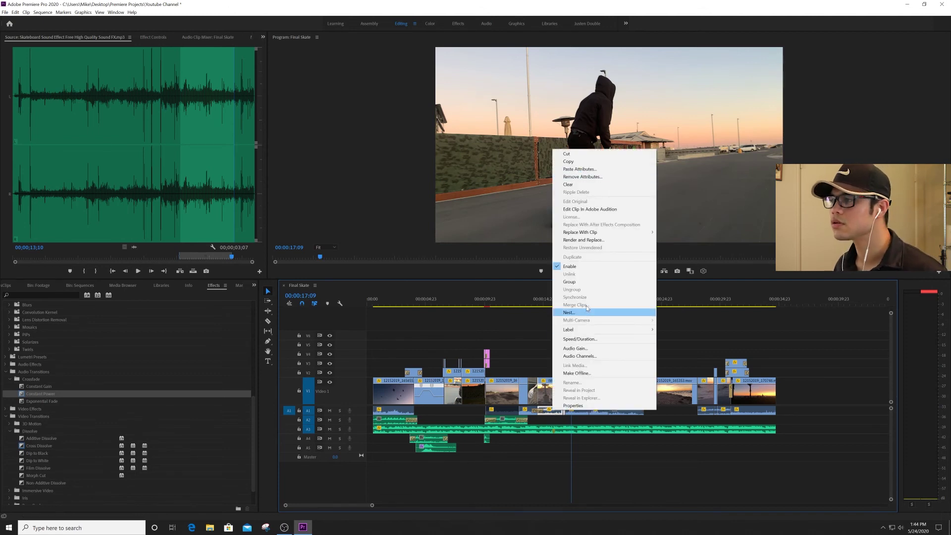
click(531, 427)
drag(526, 421, 485, 419)
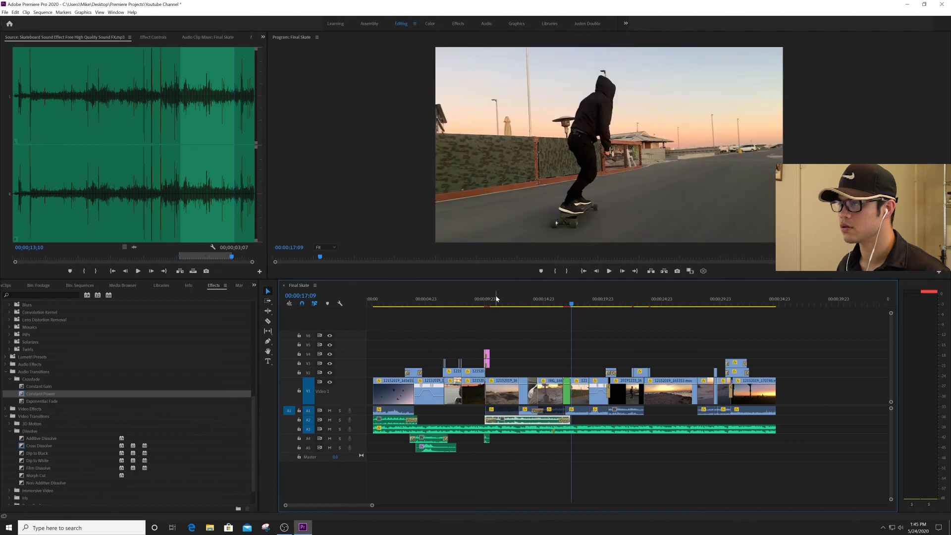
click(495, 300)
key(space)
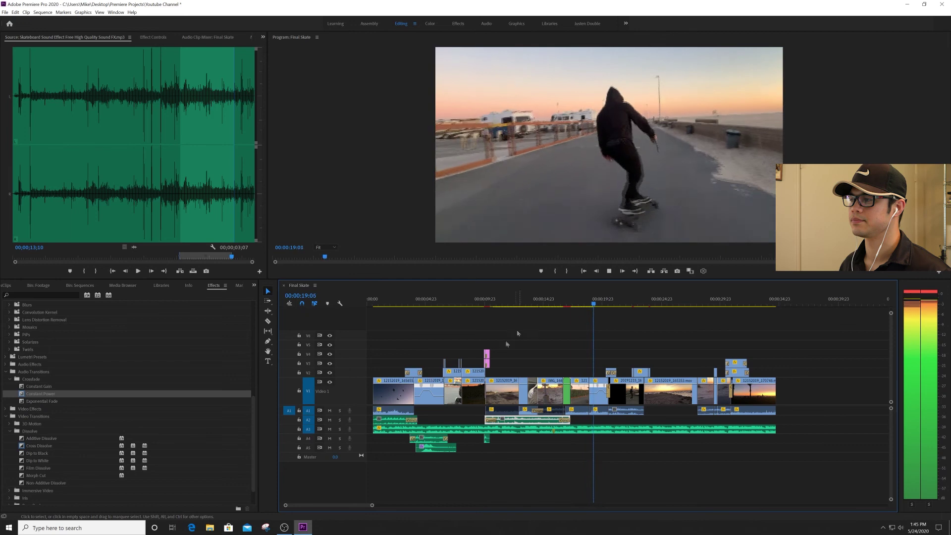
key(space)
Step: Duplicate the short whoosh on track A4 under the green nested-sequence transition and play it back from 00:00:16:13
click(487, 439)
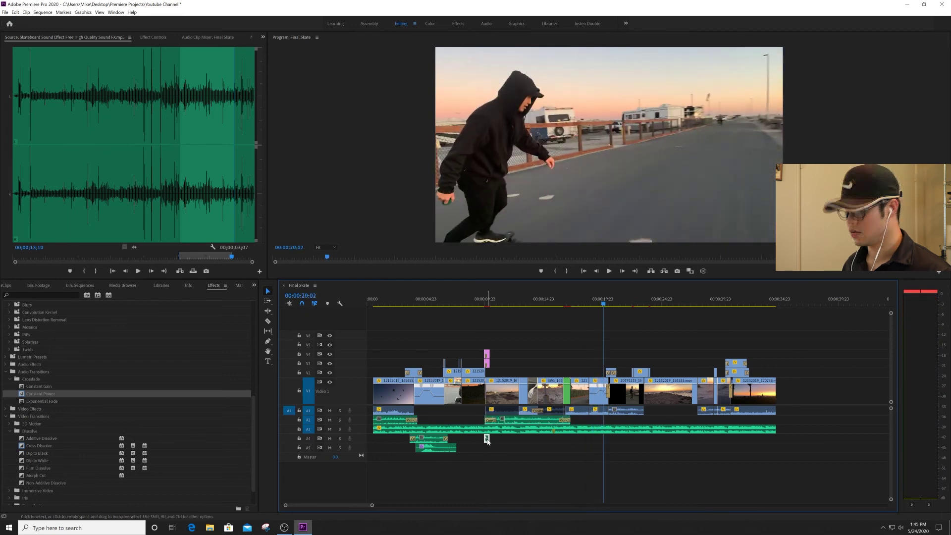
drag(522, 443, 566, 443)
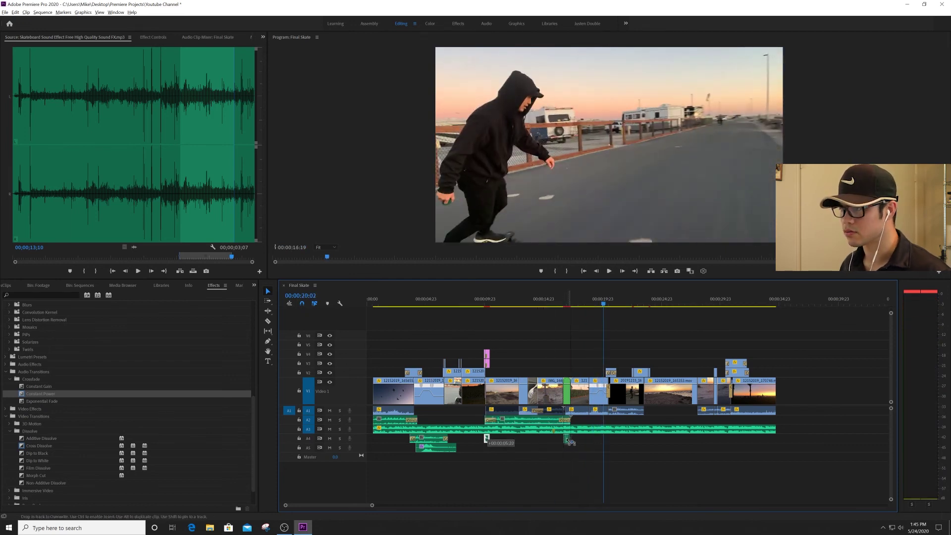
click(563, 304)
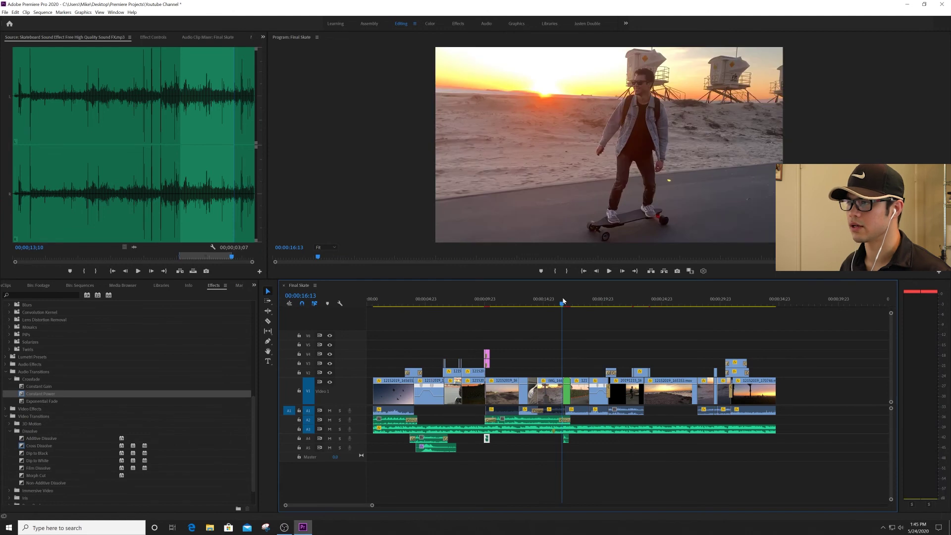
key(space)
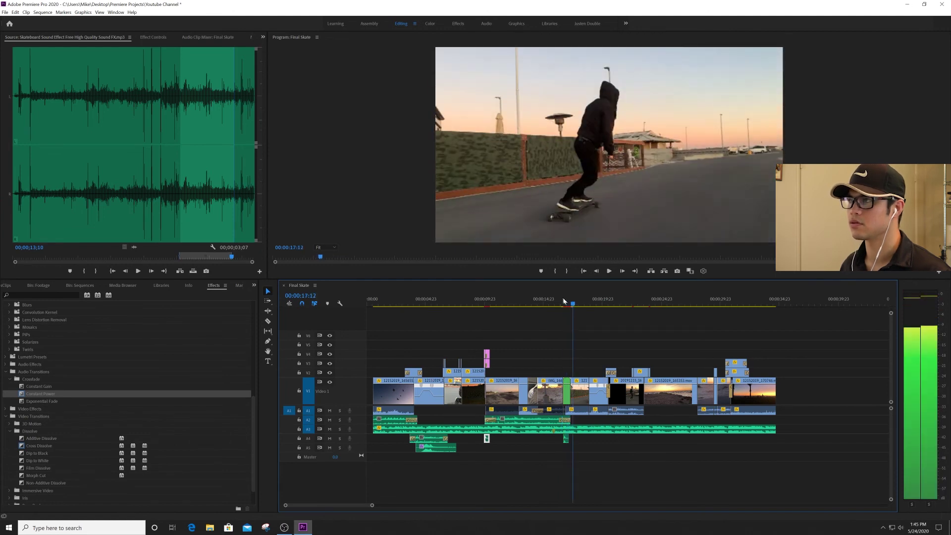
Step: Shift the copied whoosh on track A4 slightly later so it ends with the nested-sequence clip, and replay the transition
key(=)
key(=)
key(=)
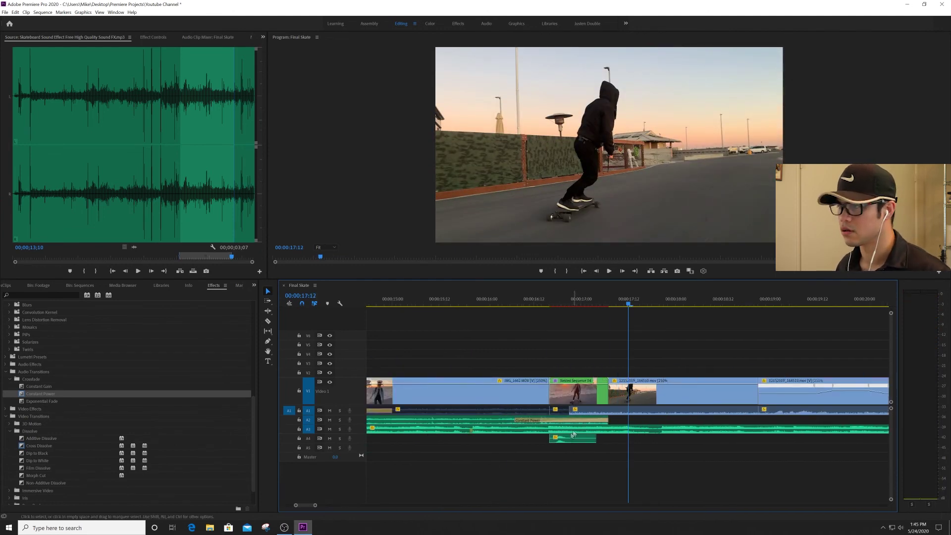
drag(578, 441, 589, 440)
click(541, 303)
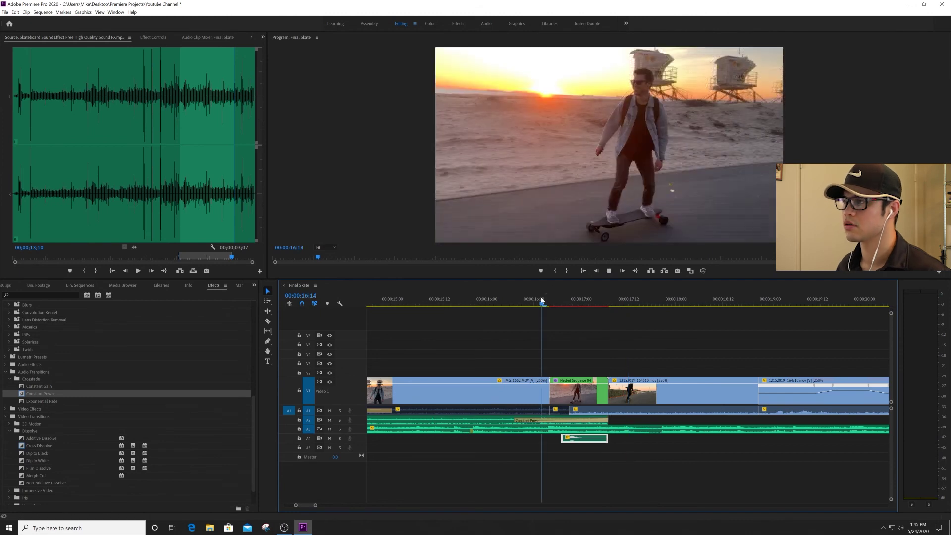
key(space)
Step: Delete the original audio on track A1 under the backpacker-filming shot and play back the following shots
key(-)
key(-)
key(-)
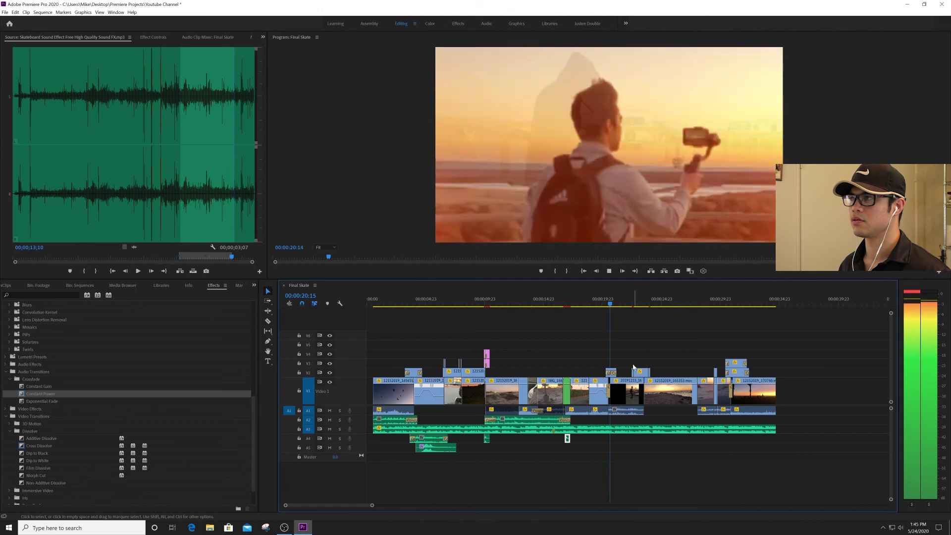
key(space)
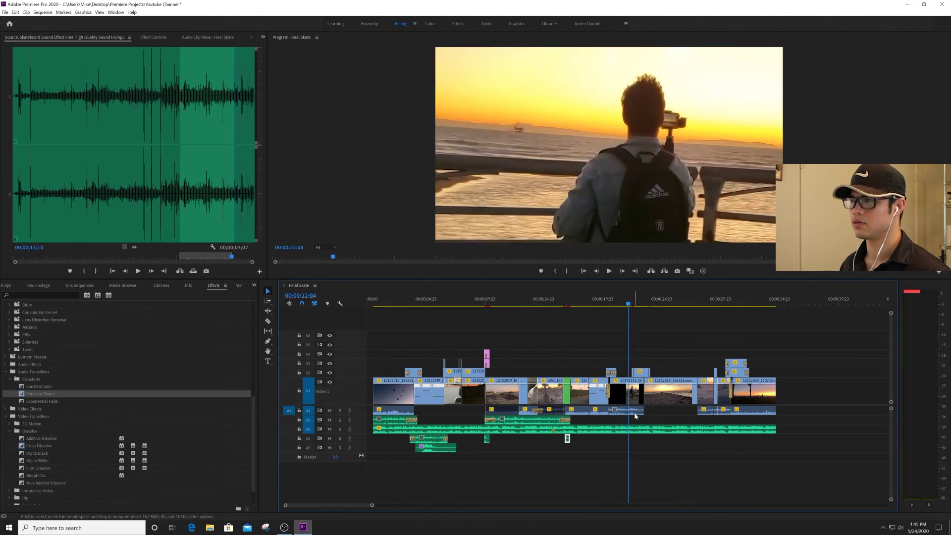
key(space)
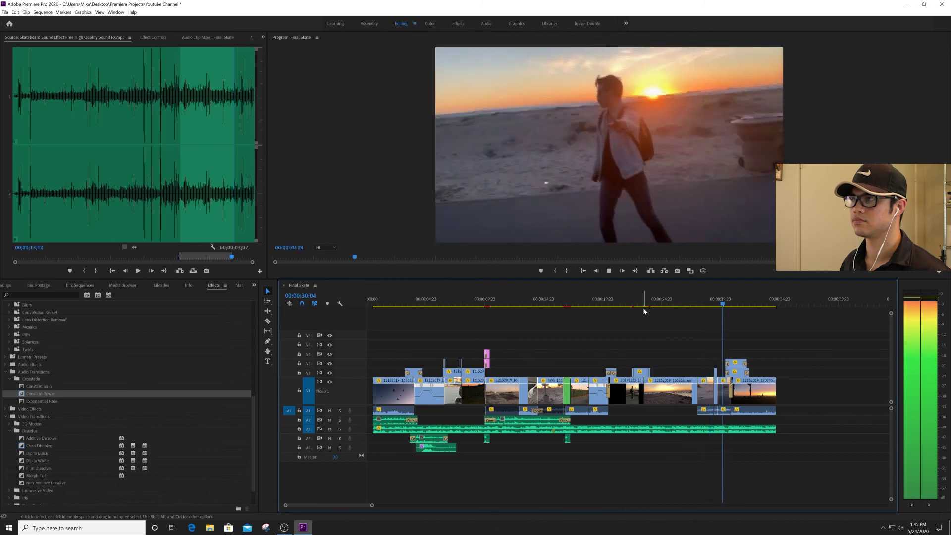
key(space)
Step: Open the Waves On Beach Close sound effect from the Skate folder's Music/SFX bin for previewing
click(254, 286)
click(262, 294)
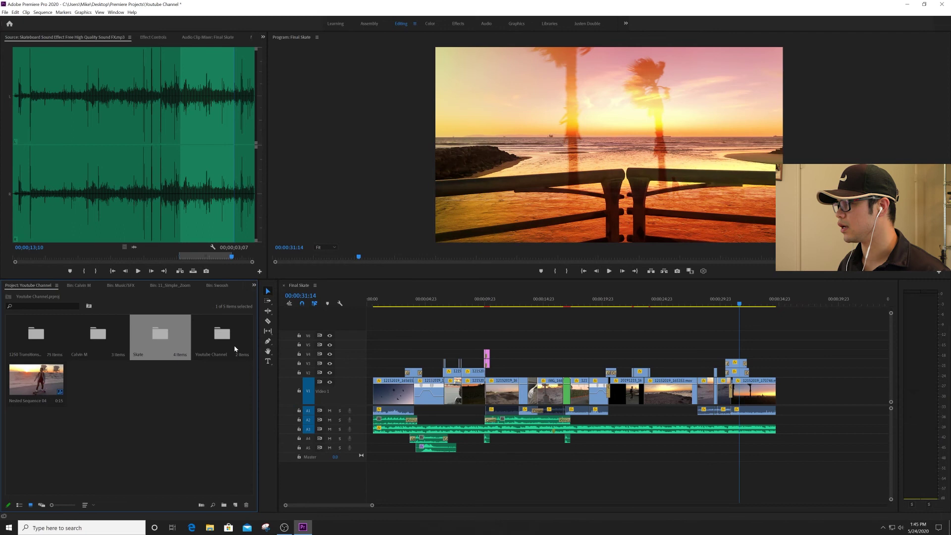
double_click(156, 338)
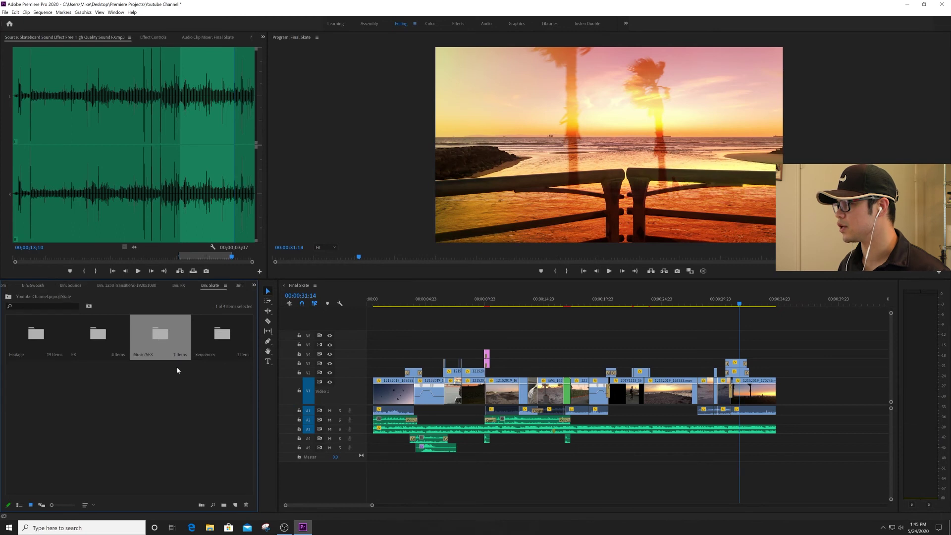
double_click(155, 345)
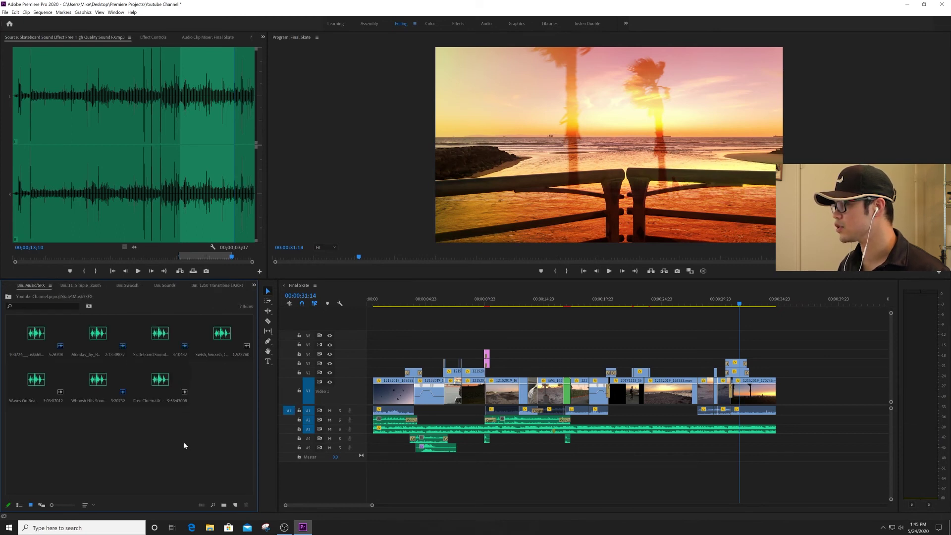
double_click(34, 381)
Step: Audition the beach waves sound at several points along its length, from the opening seconds to near the end
key(space)
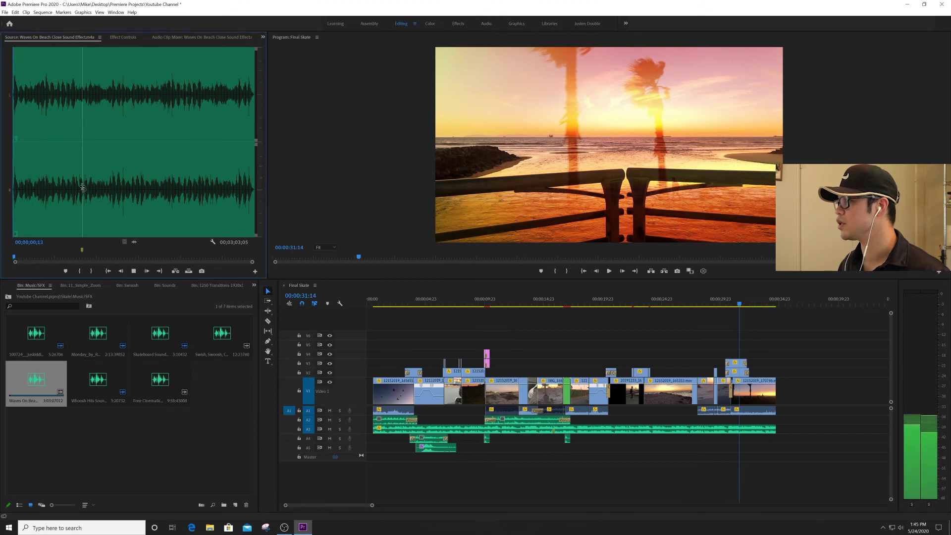
click(32, 191)
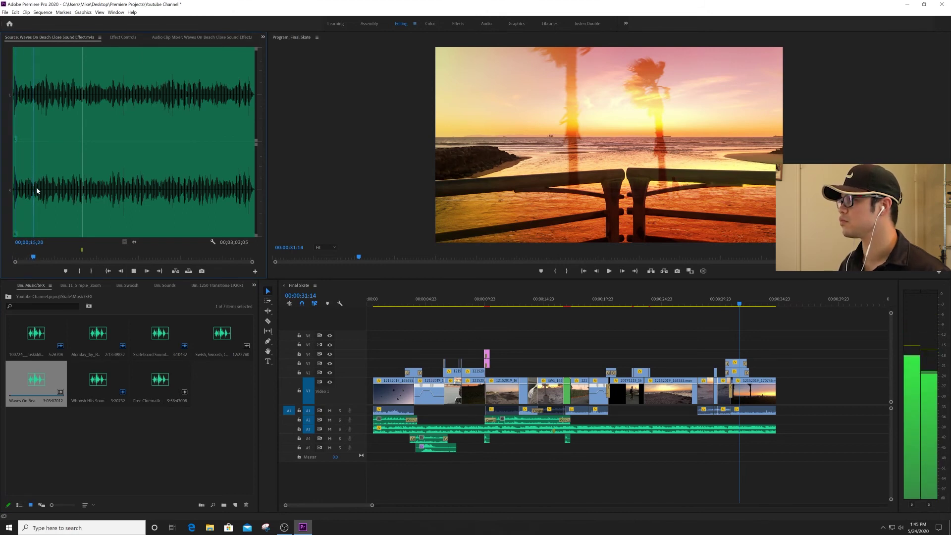
click(20, 188)
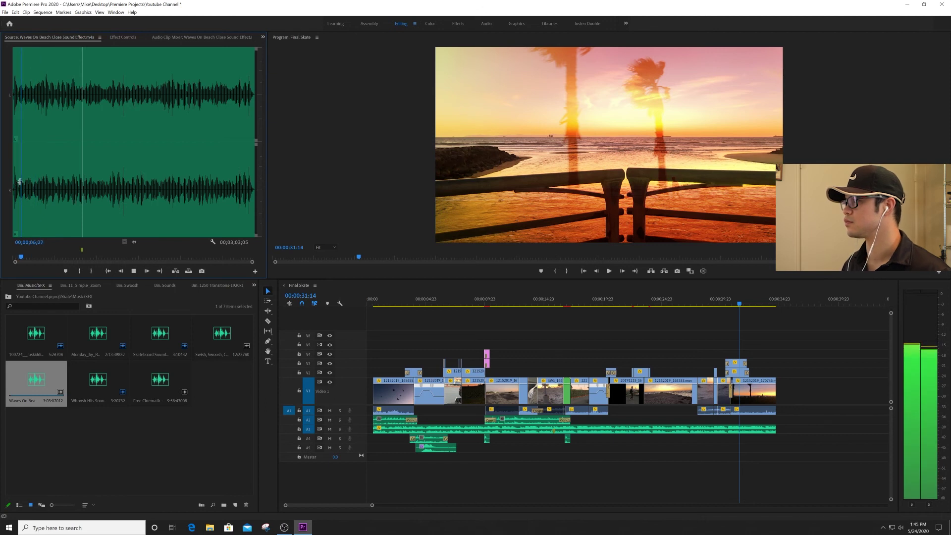
click(94, 184)
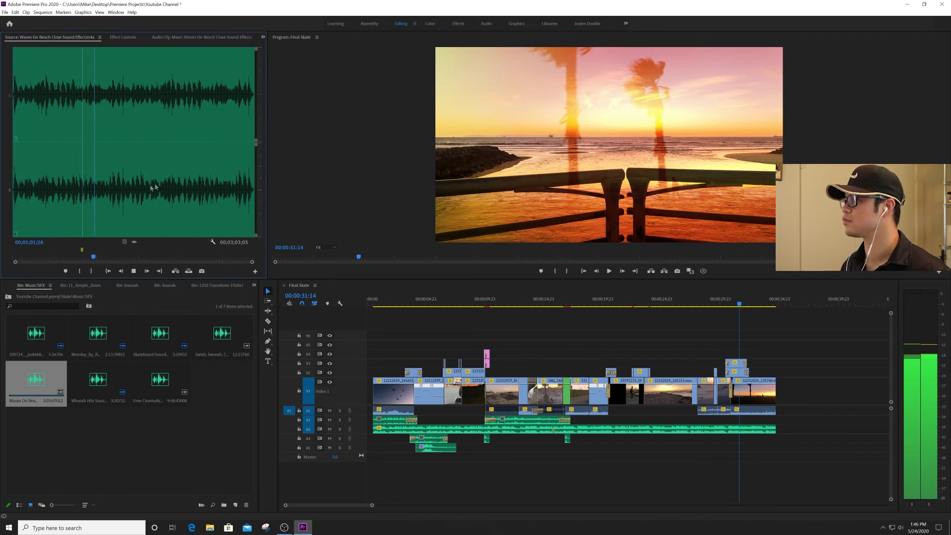
click(241, 194)
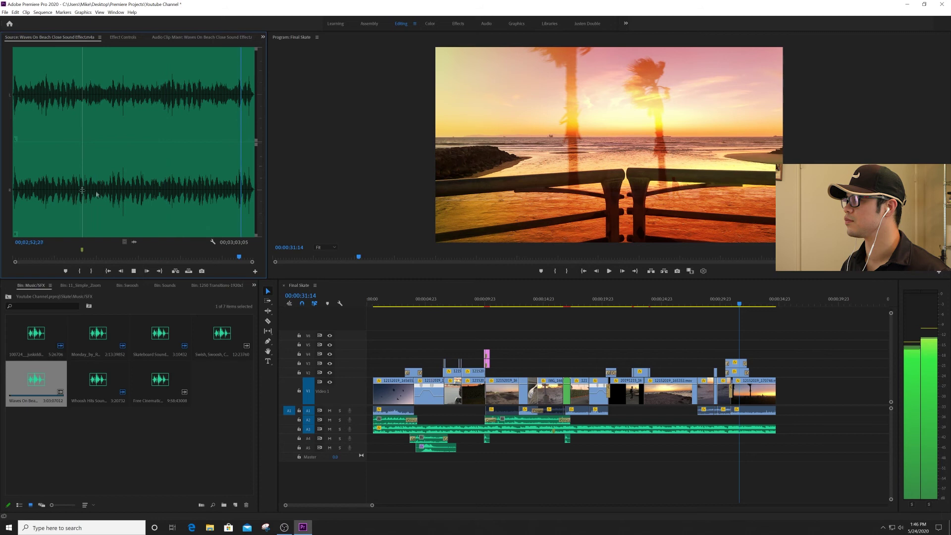
click(20, 190)
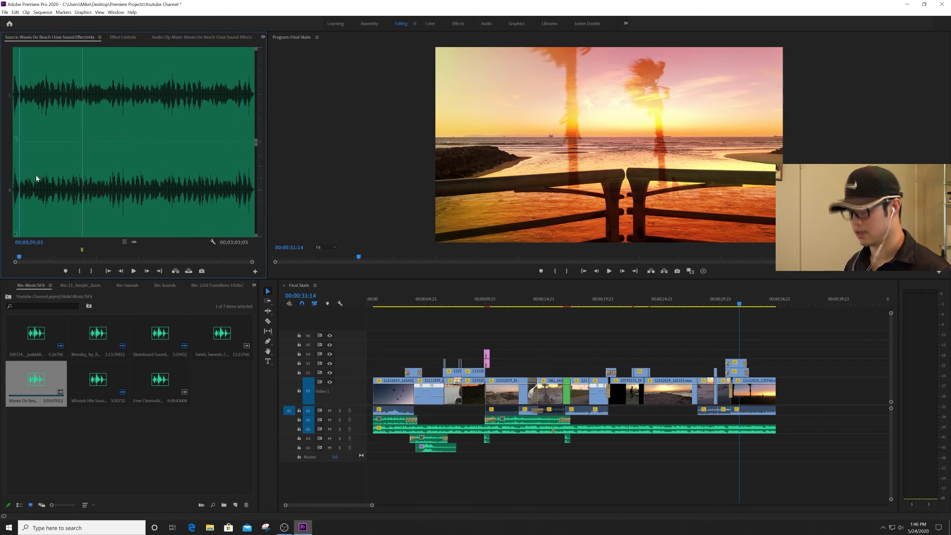
Step: Mark an excerpt of the beach waves sound about 10 seconds long, with its out point at 00;00;15;14
key(space)
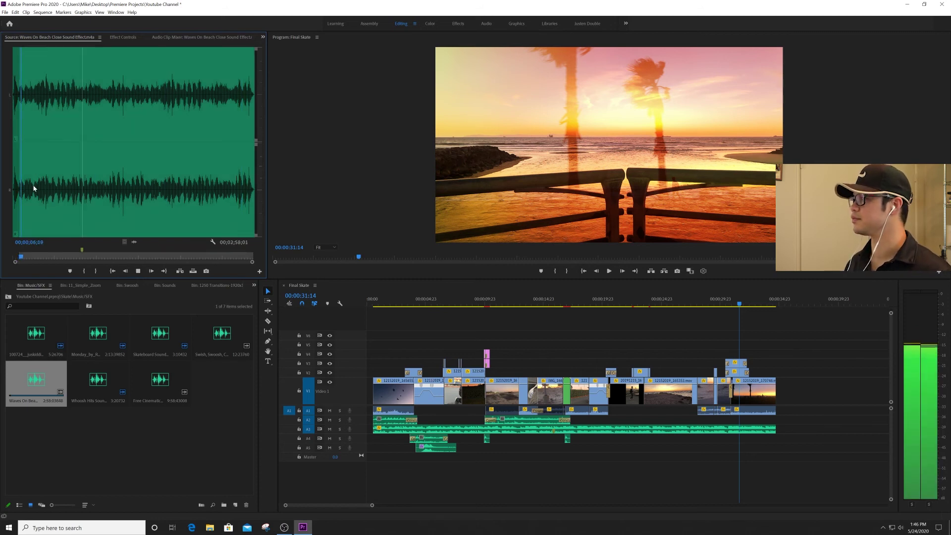
key(o)
key(space)
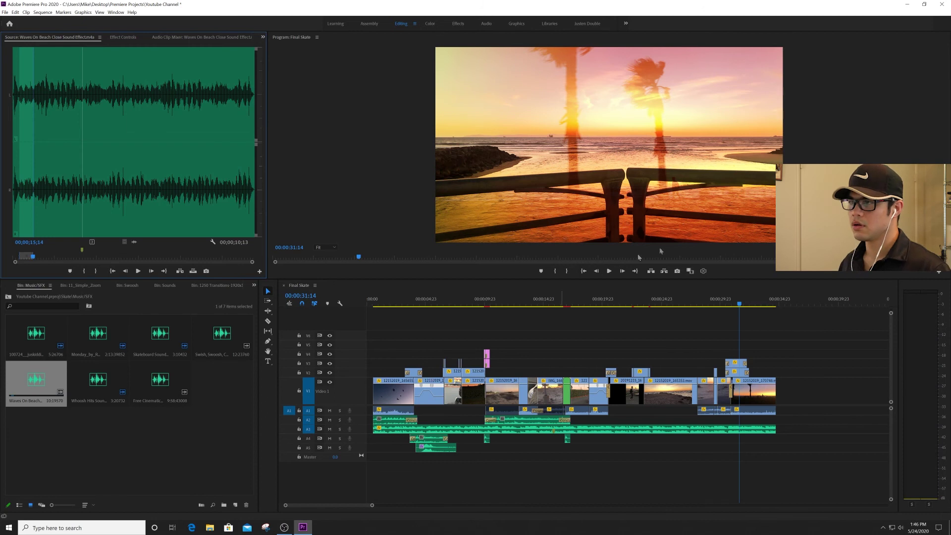
Step: Place the waves excerpt's audio on track A2 under the beach sunset shot, shorten its end, and play the section back
click(673, 302)
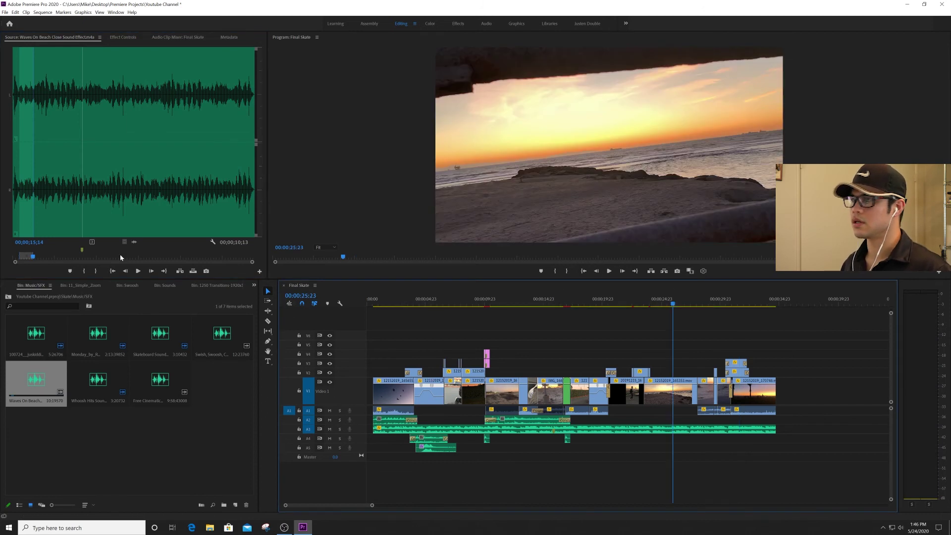
drag(136, 242, 650, 423)
drag(766, 420, 707, 420)
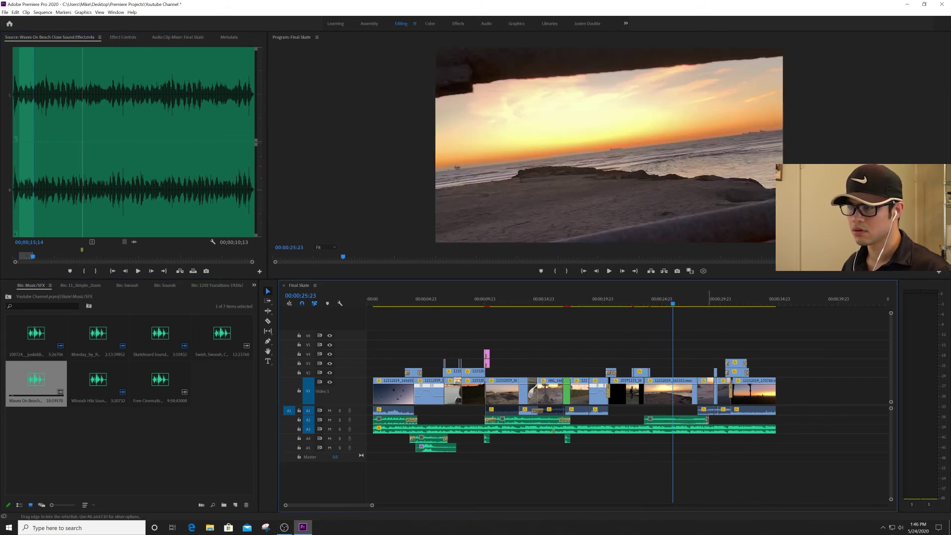
key(equal)
key(space)
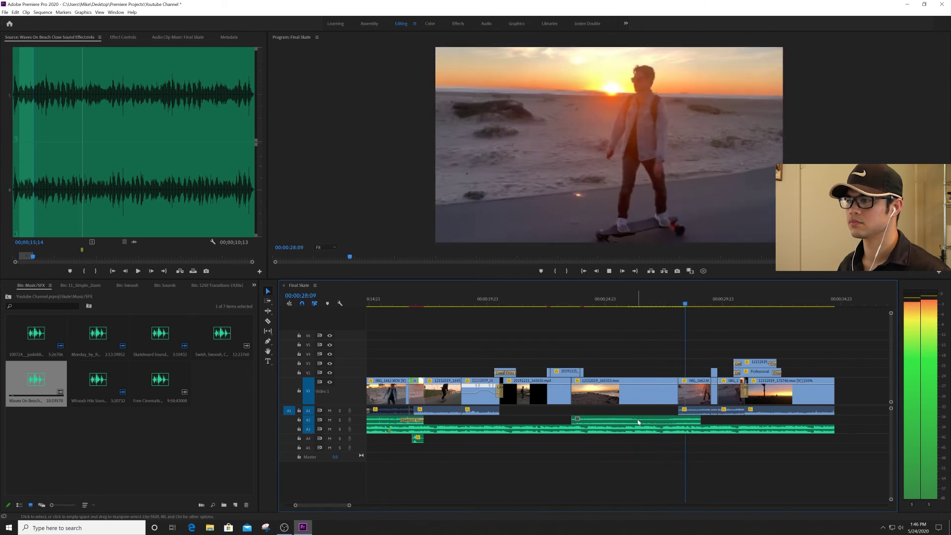
Step: Move the waves clip earlier to start with the backpacker-filming section, extend it to the end of the beach sunset shot, and replay it
drag(605, 421, 593, 420)
click(545, 303)
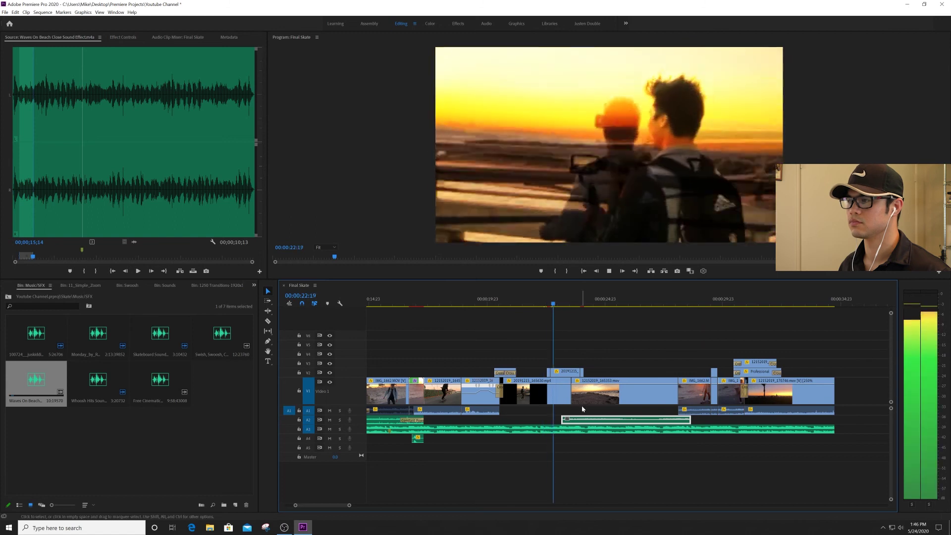
drag(584, 421, 521, 425)
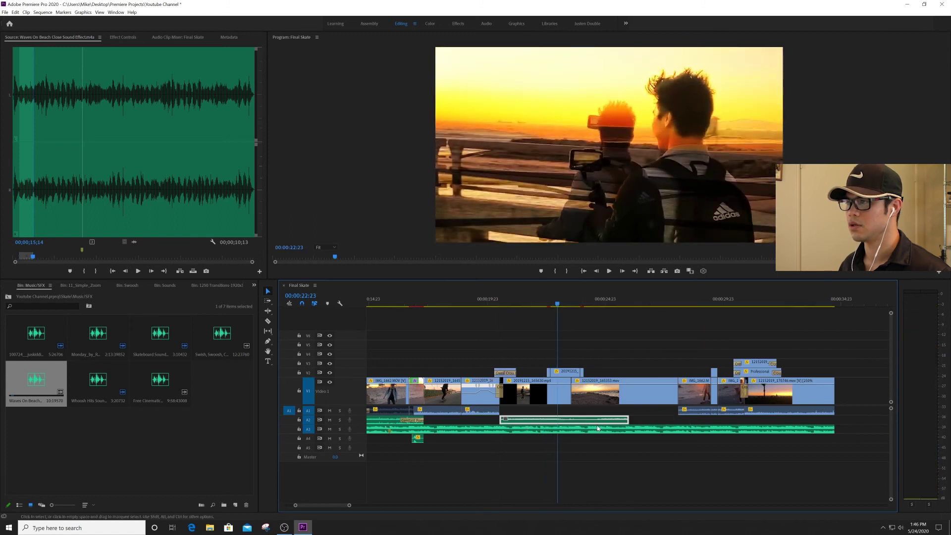
drag(637, 419, 677, 419)
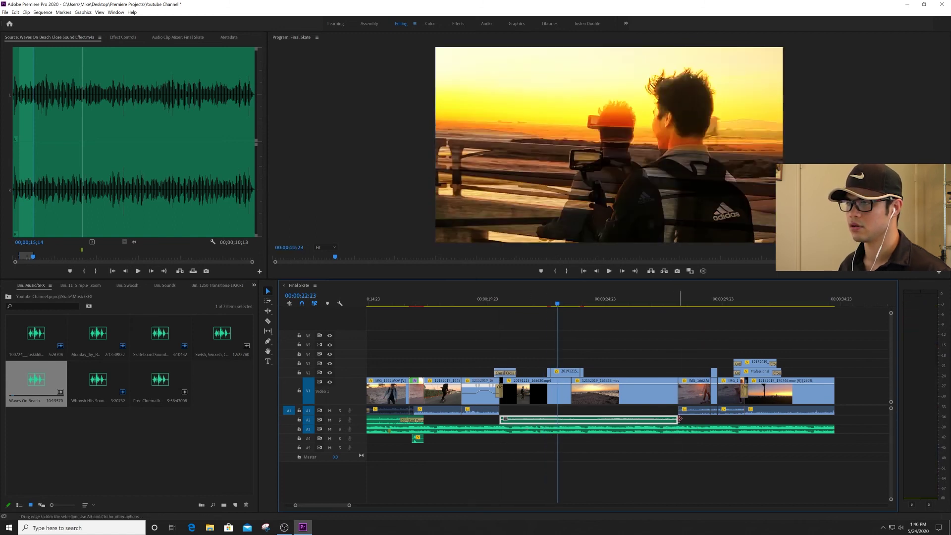
key(space)
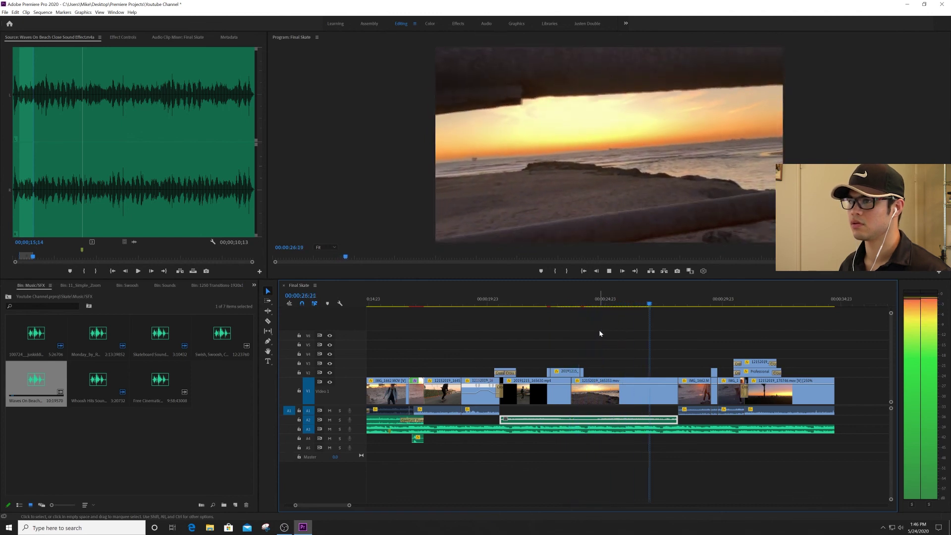
key(space)
click(254, 287)
click(267, 297)
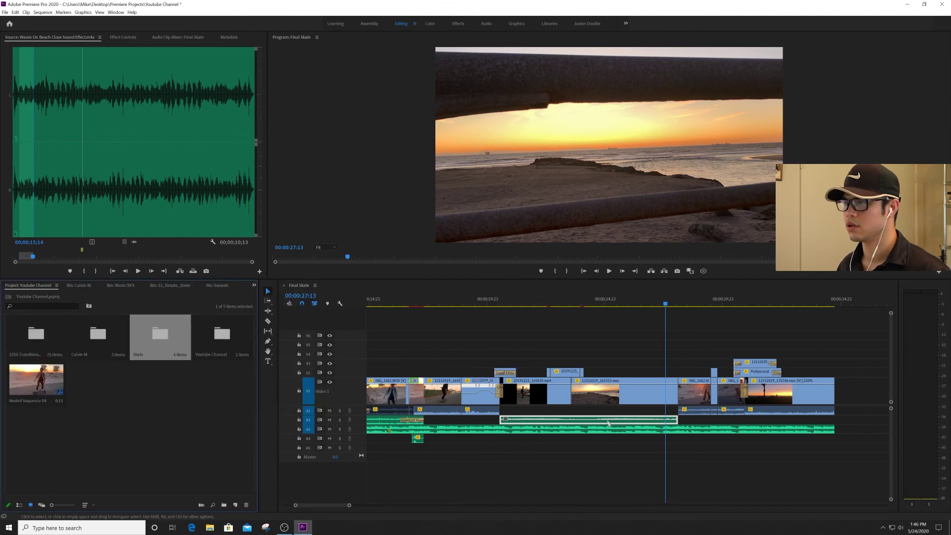
click(511, 304)
key(space)
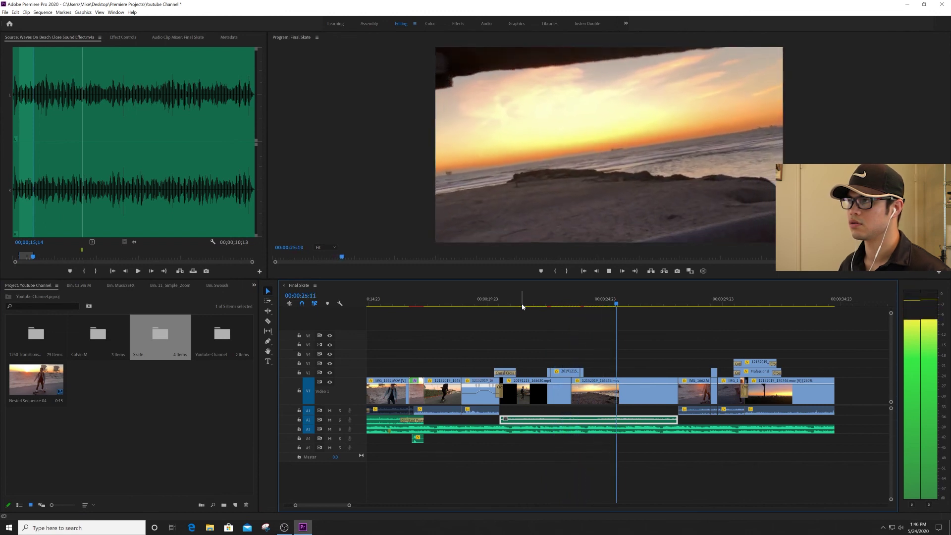
key(space)
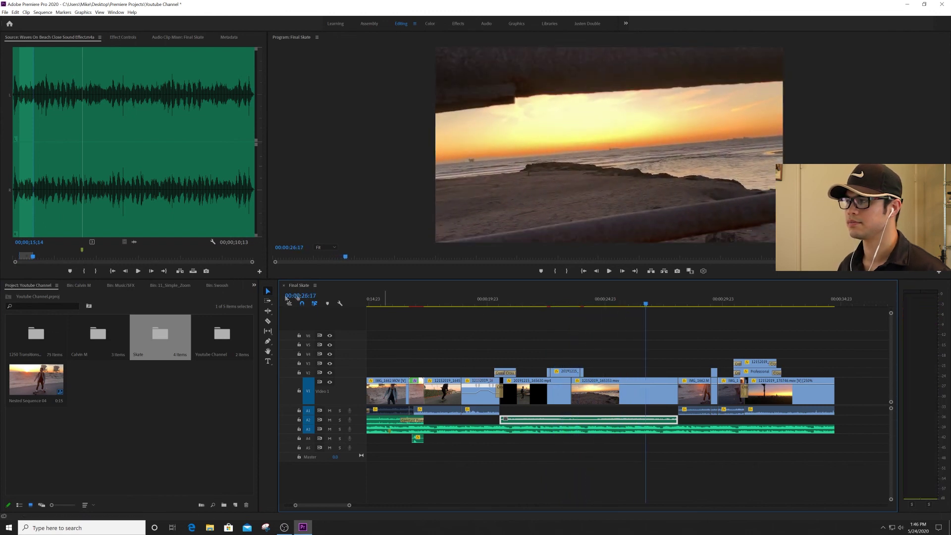
Step: Apply Constant Power crossfades to the start and end of the waves clip on track A2
click(255, 285)
click(282, 427)
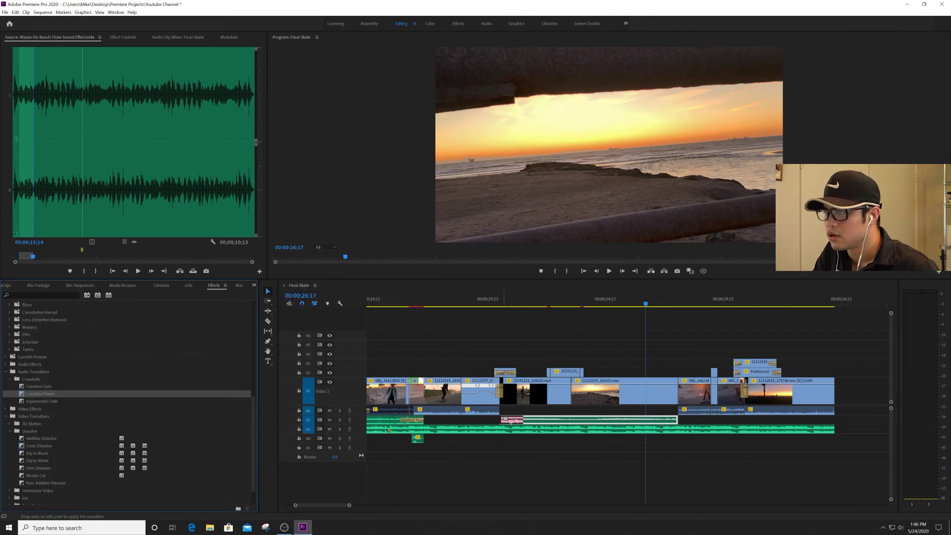
drag(521, 417, 496, 419)
drag(253, 397, 343, 398)
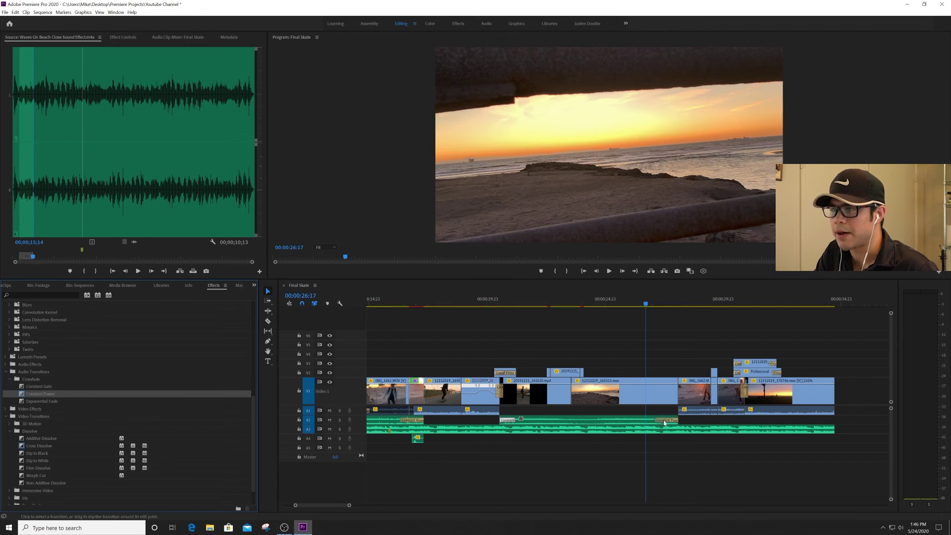
Step: Extend both ends of the waves clip slightly past the shots above it and play back through to the palm tree shot
click(666, 420)
drag(682, 420, 691, 420)
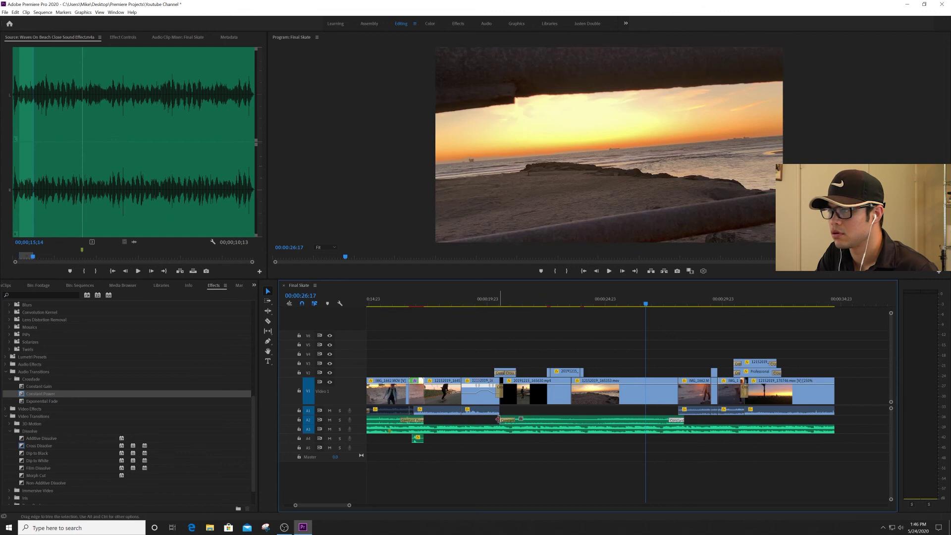
click(484, 301)
key(space)
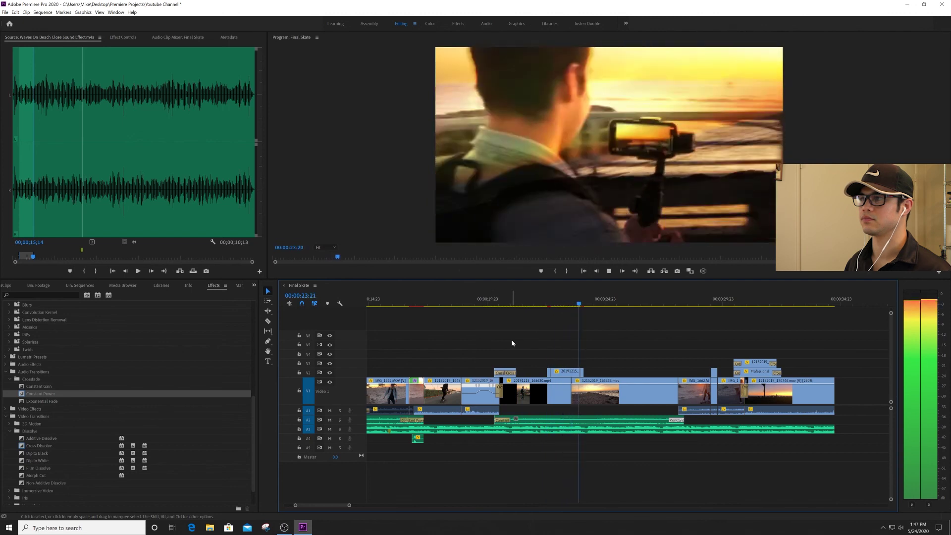
key(minus)
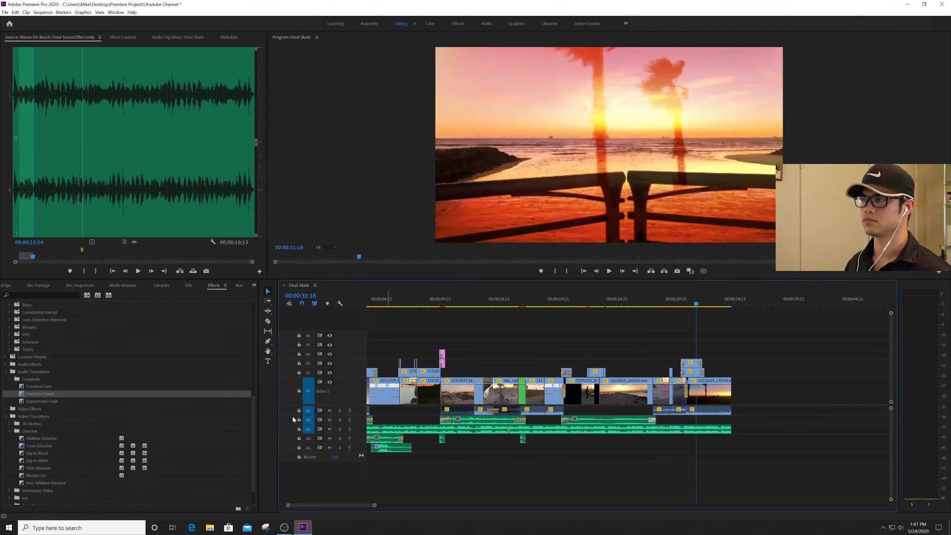
Step: Add short Constant Power fades on track A1 at the start of the walking shot's audio and before the last clip, and replay them
drag(99, 395, 599, 398)
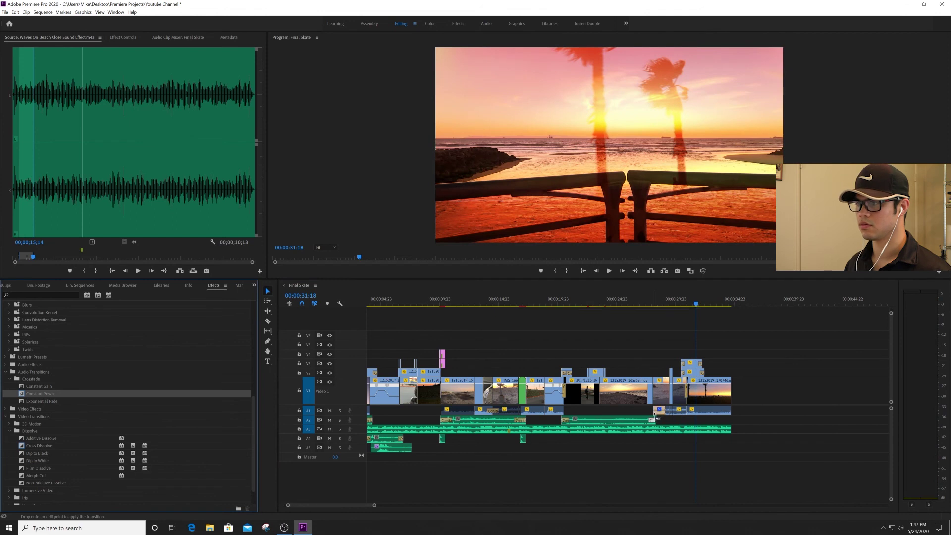
drag(661, 409, 657, 410)
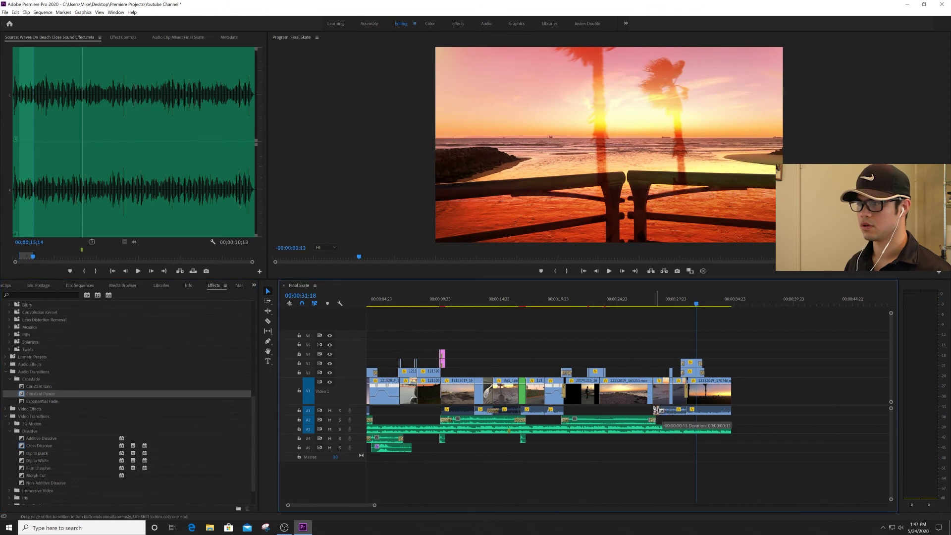
drag(230, 397, 692, 393)
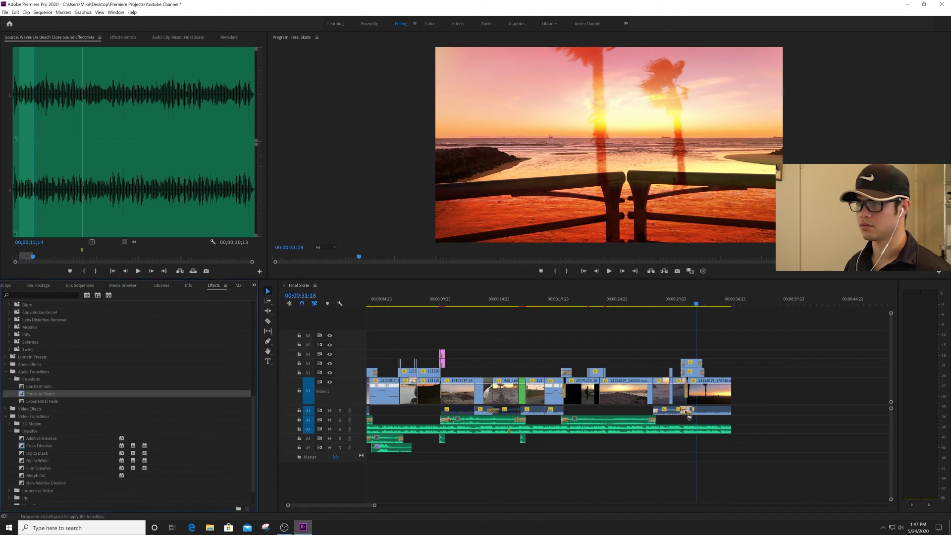
right_click(718, 415)
click(736, 261)
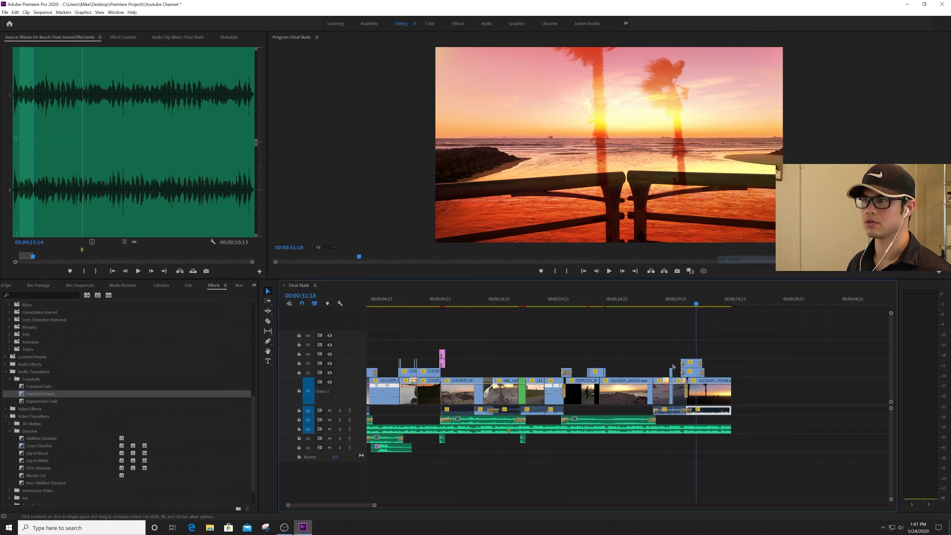
click(656, 304)
key(space)
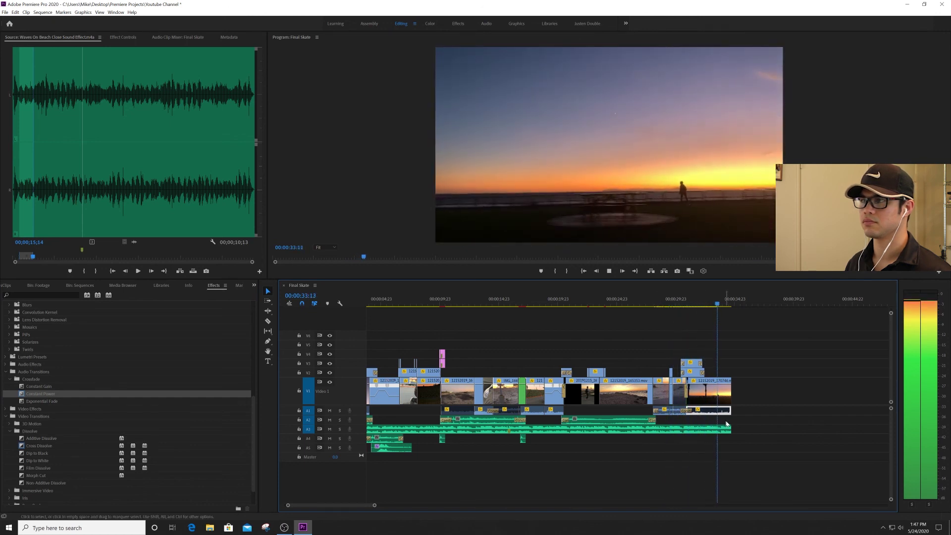
Step: Extend the music on track A3 to about three seconds past the final shot, playing the ending to check it
drag(736, 430, 754, 429)
key(space)
key(space)
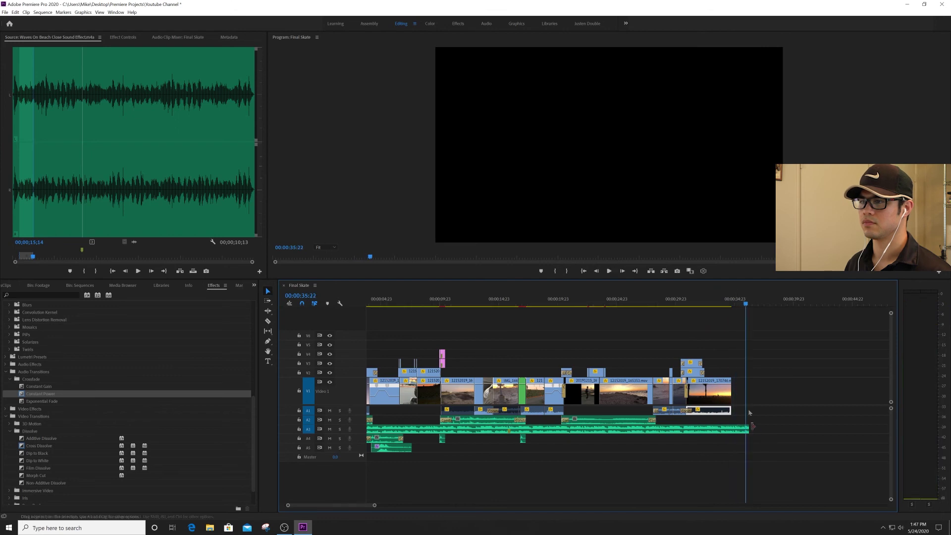
click(726, 297)
key(space)
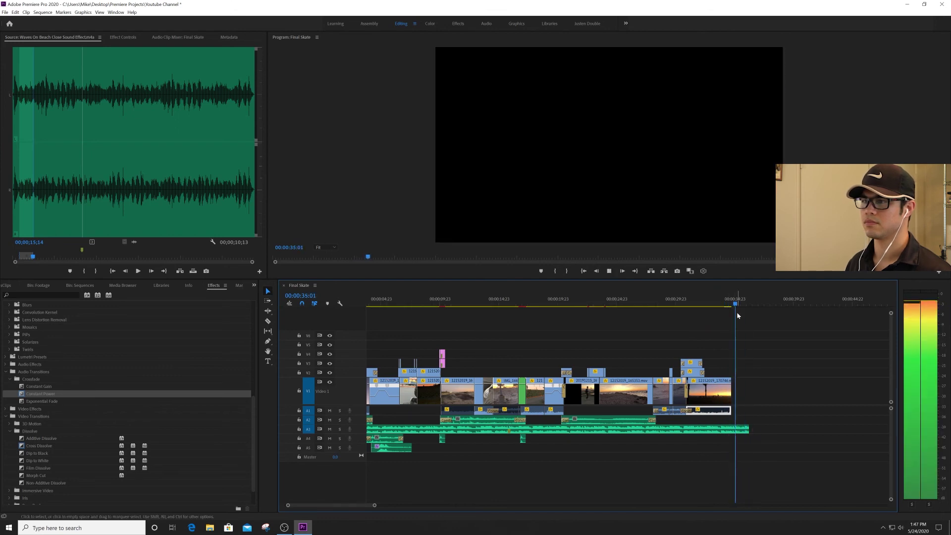
key(space)
drag(753, 431, 768, 430)
key(space)
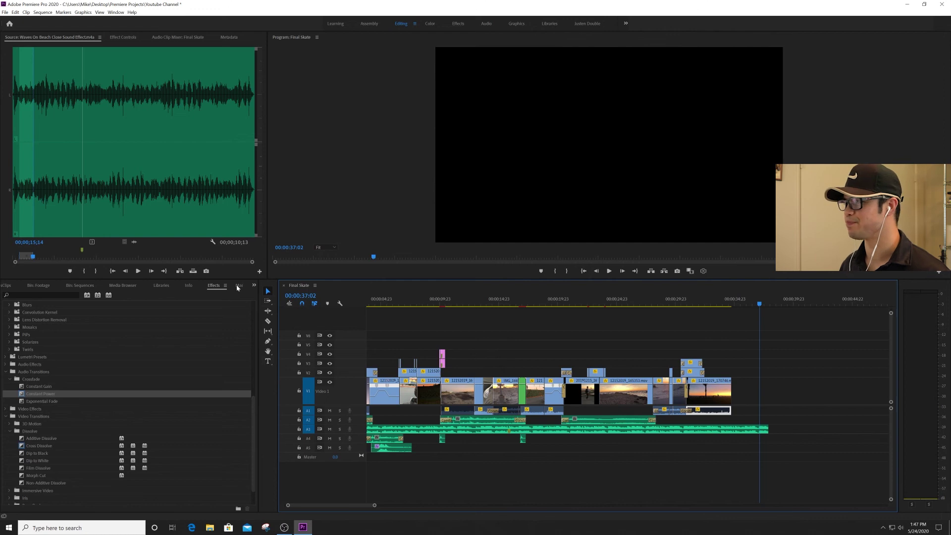
Step: Fade out the end of the music on track A3 with a Constant Power transition and replay the last shots
drag(77, 394, 769, 433)
click(682, 307)
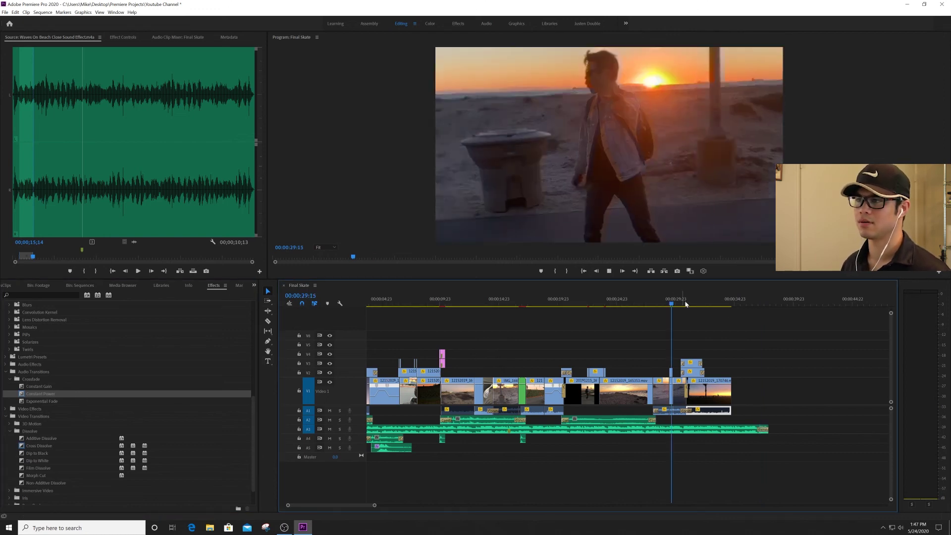
key(space)
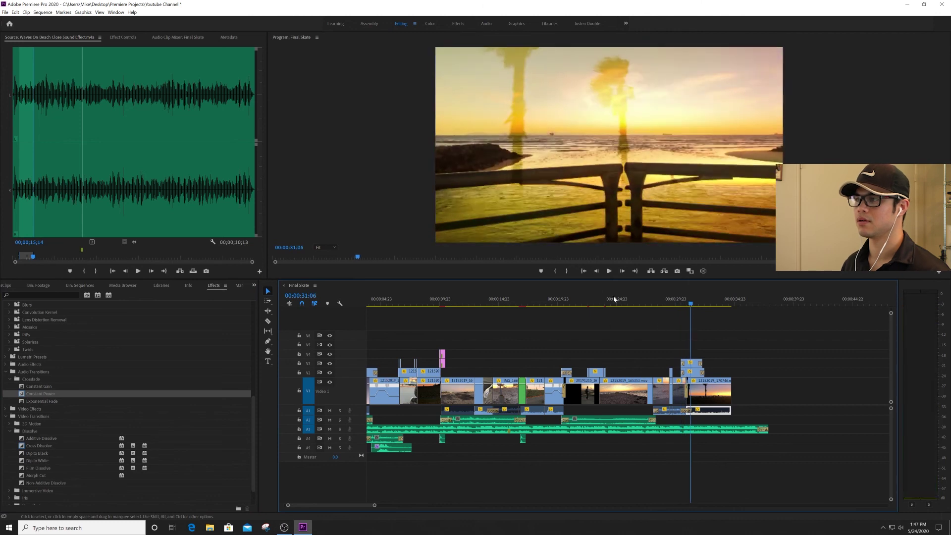
Step: Open the Blank VHS Tape with Play Overlay Footage clip from the Skate folder's FX bin for previewing
click(613, 302)
click(253, 286)
click(282, 312)
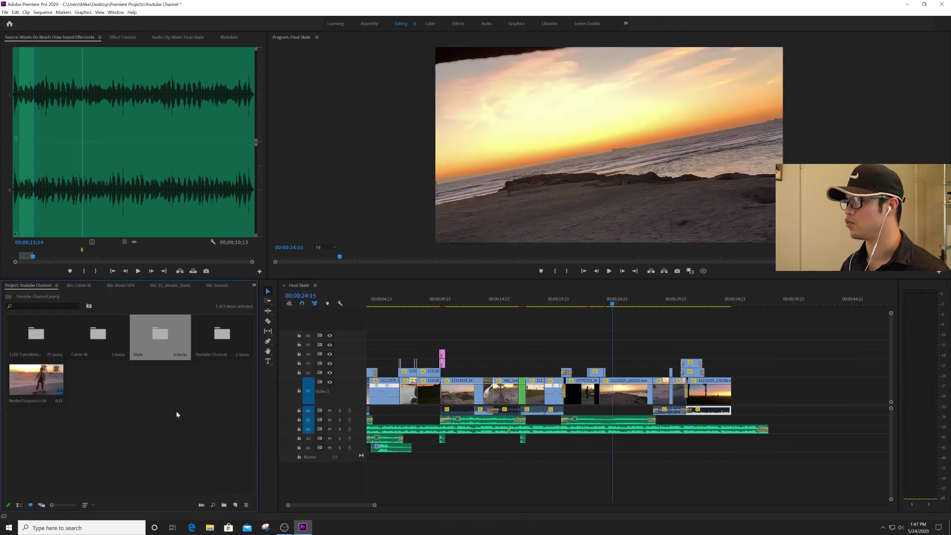
double_click(164, 340)
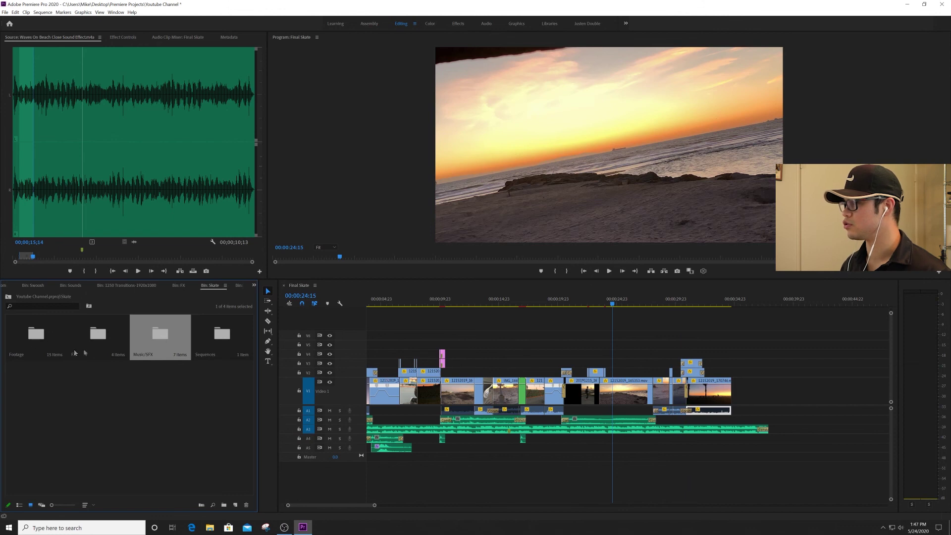
double_click(114, 334)
double_click(41, 341)
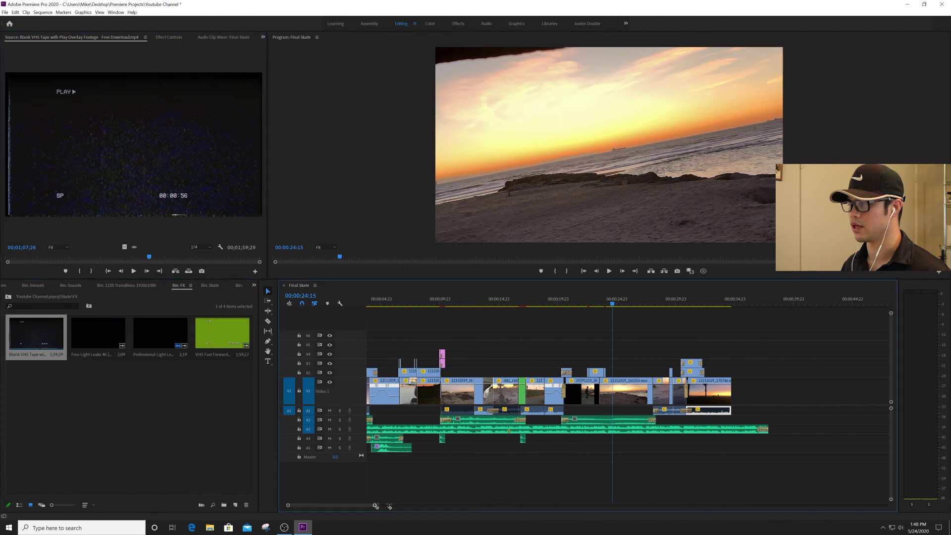
Step: Mark the VHS overlay's out point at 00;00;17;10 and place its video on track V3 from about 00:00:17 to the end of the final shot
drag(374, 506, 409, 506)
click(449, 301)
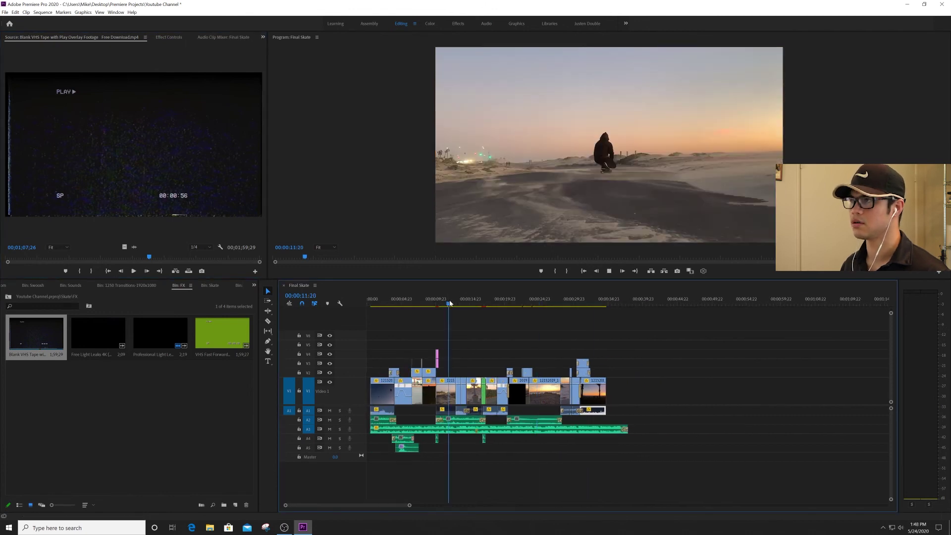
key(space)
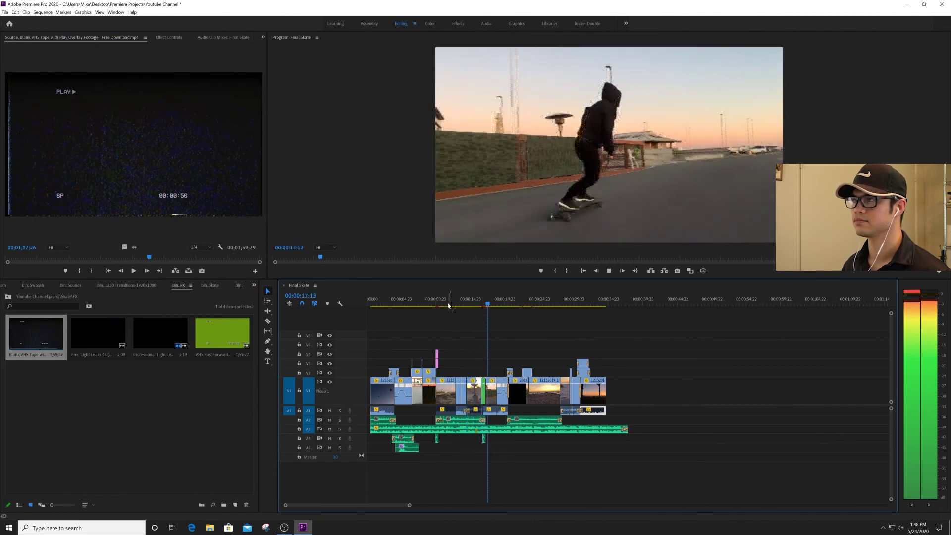
key(space)
drag(124, 246, 133, 225)
mouse_move(55, 257)
mouse_down()
mouse_move(31, 257)
mouse_move(43, 258)
mouse_up()
key(o)
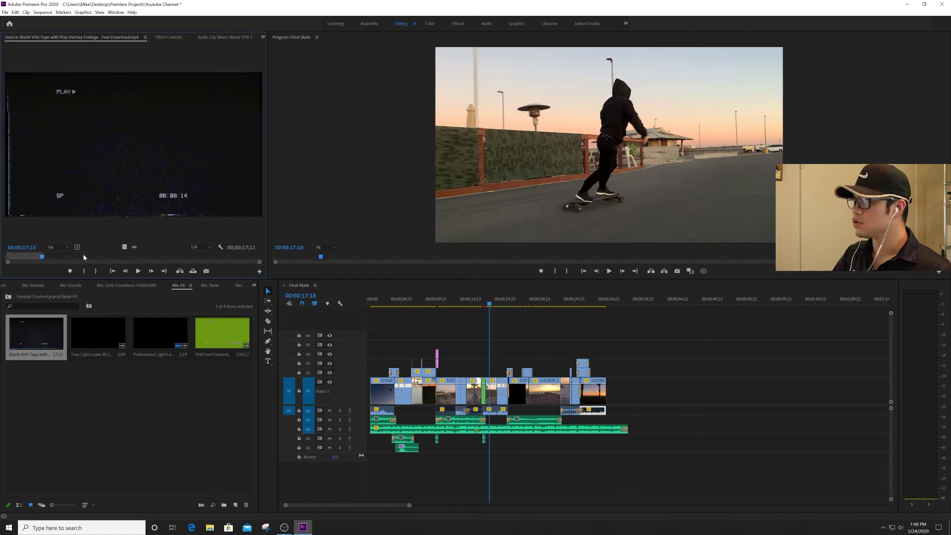
drag(124, 246, 491, 367)
Step: Set the blend mode of the VHS overlay clip on track V3 to Screen
click(169, 37)
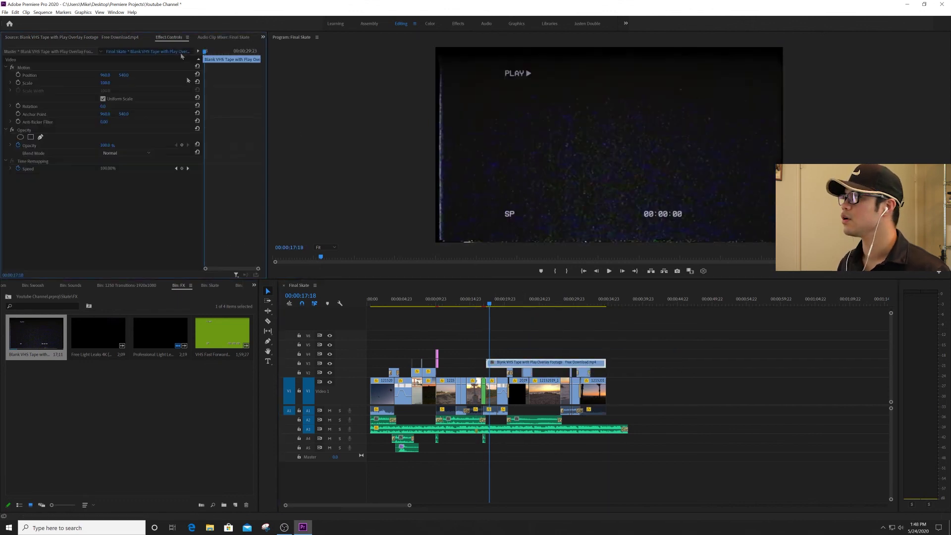
click(132, 154)
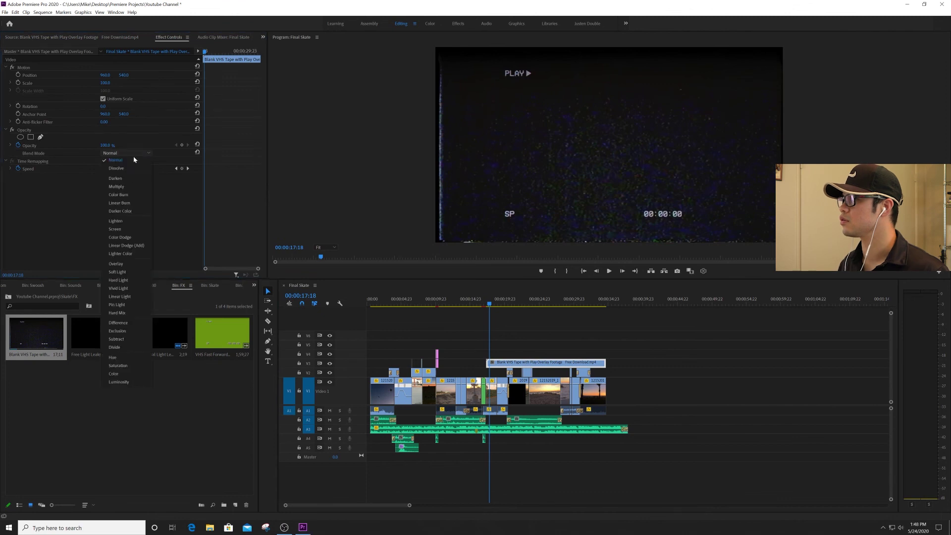
click(131, 228)
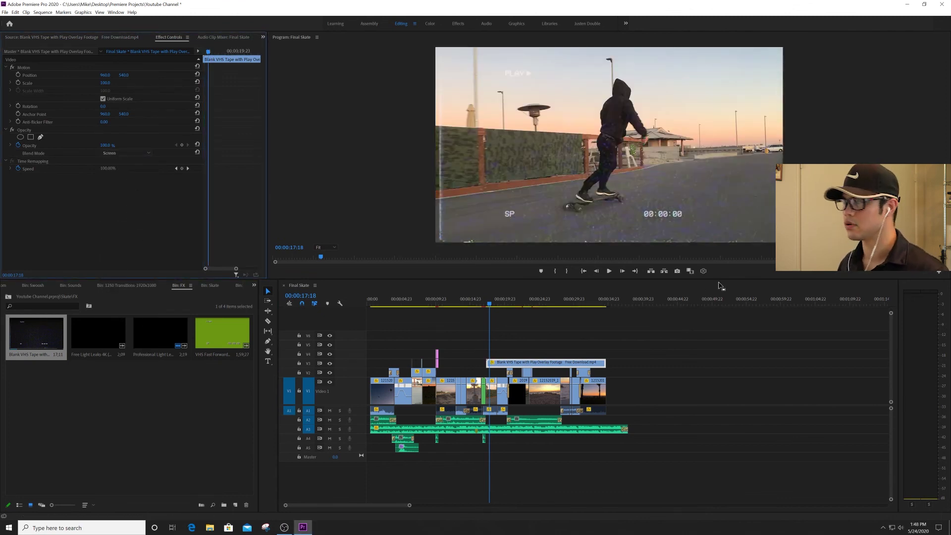
Step: Try the Color Burn, Darken and Overlay blend modes on the VHS overlay clip
click(537, 369)
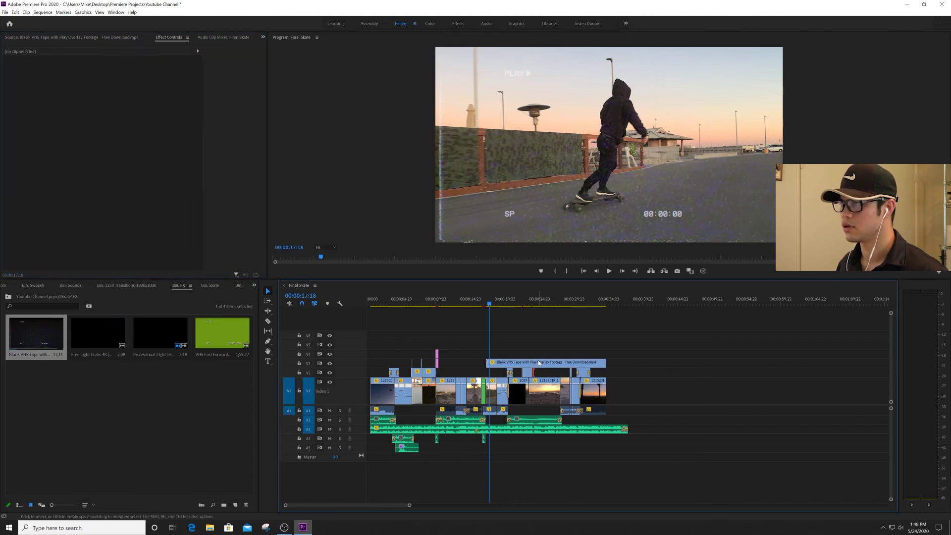
click(127, 152)
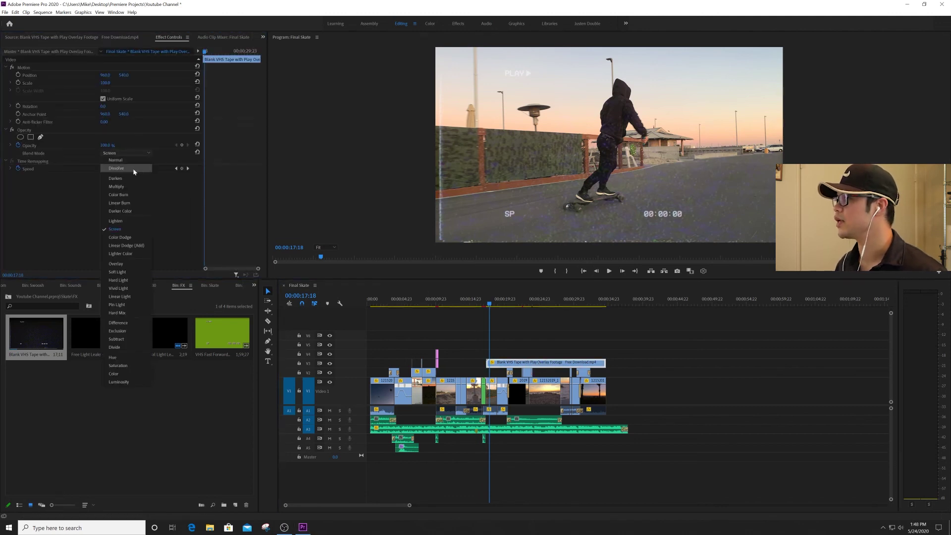
click(112, 196)
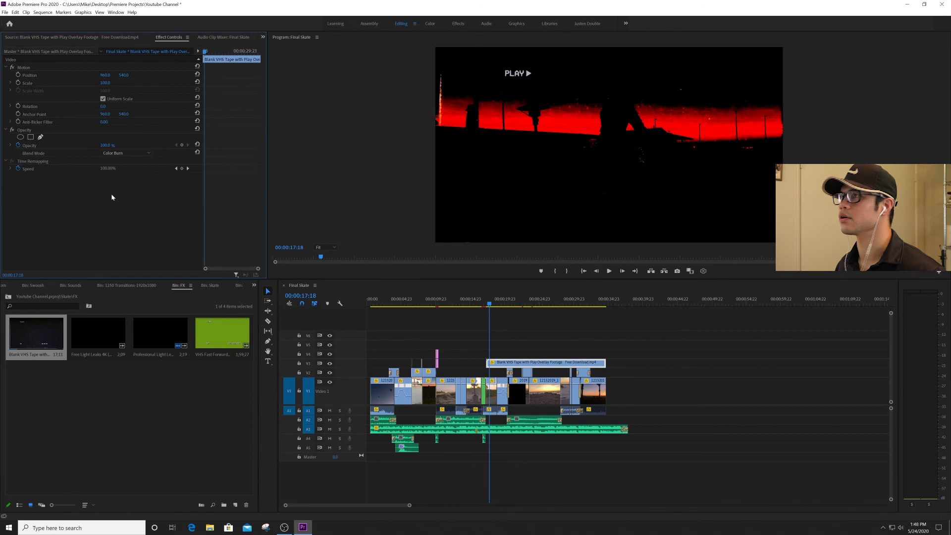
click(126, 153)
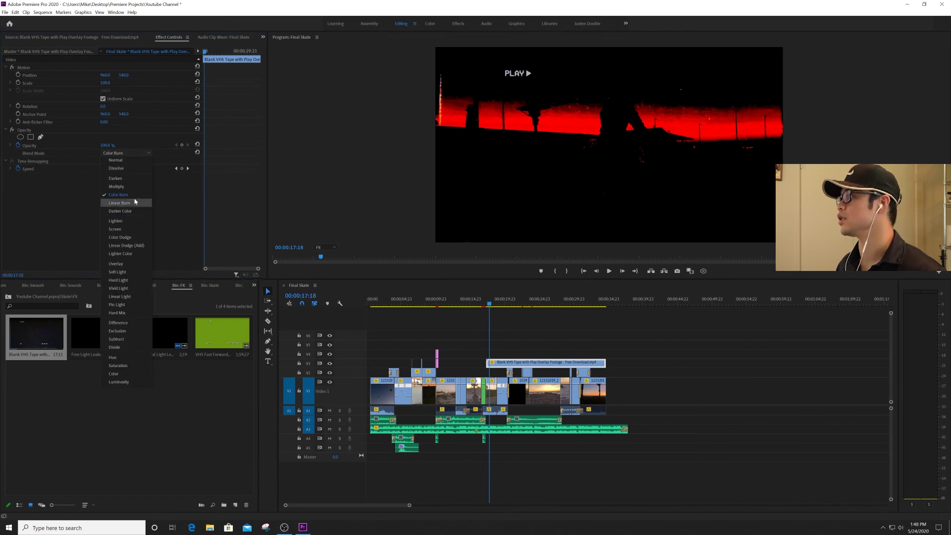
click(134, 180)
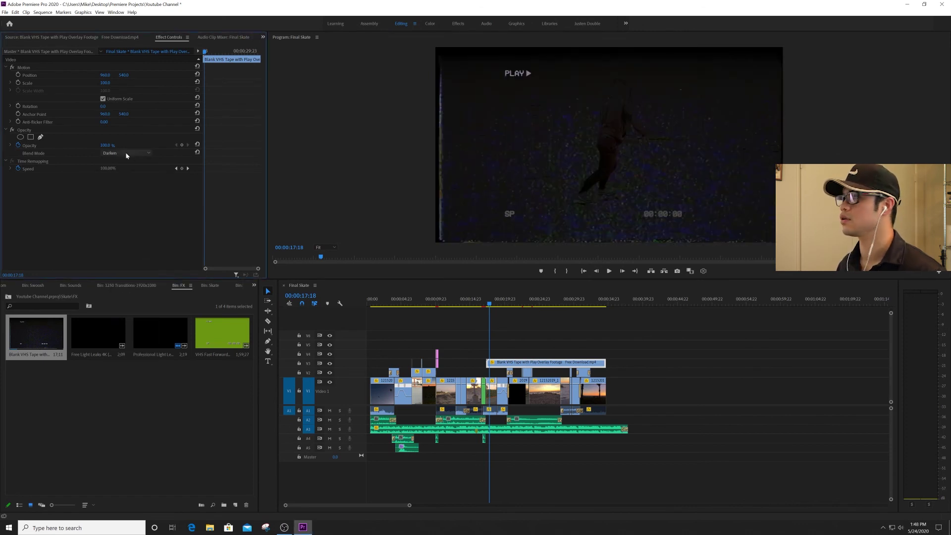
click(125, 153)
click(133, 266)
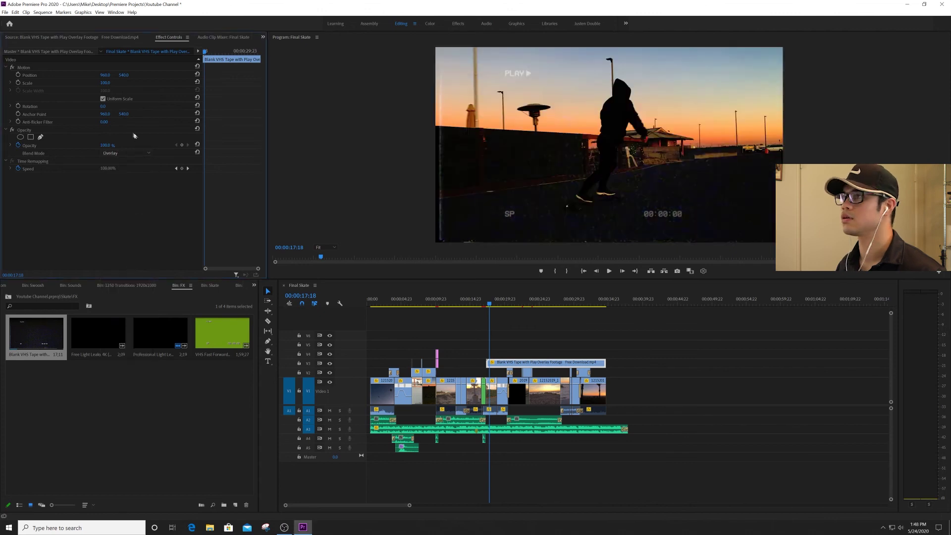
Step: Try the Soft Light blend mode on the VHS overlay and play the skating shot beneath it
click(125, 153)
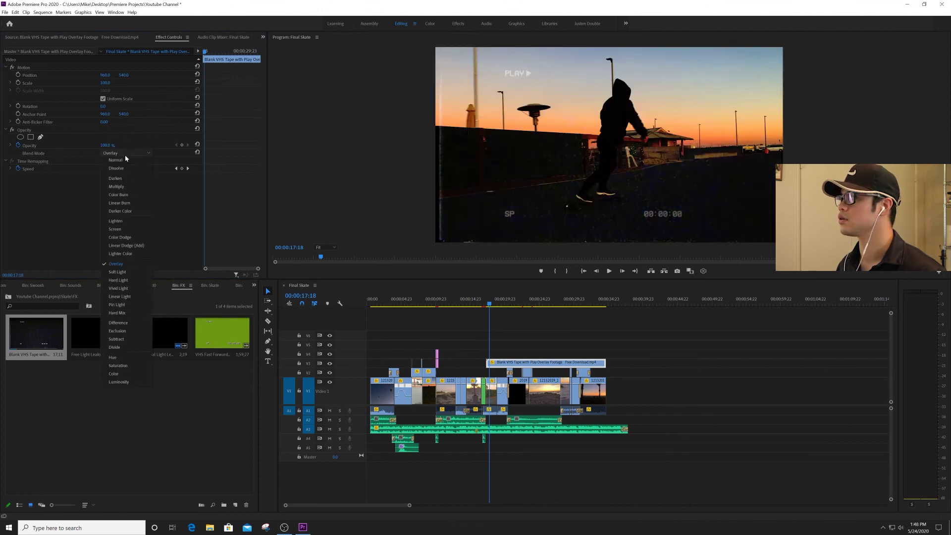
click(125, 272)
key(space)
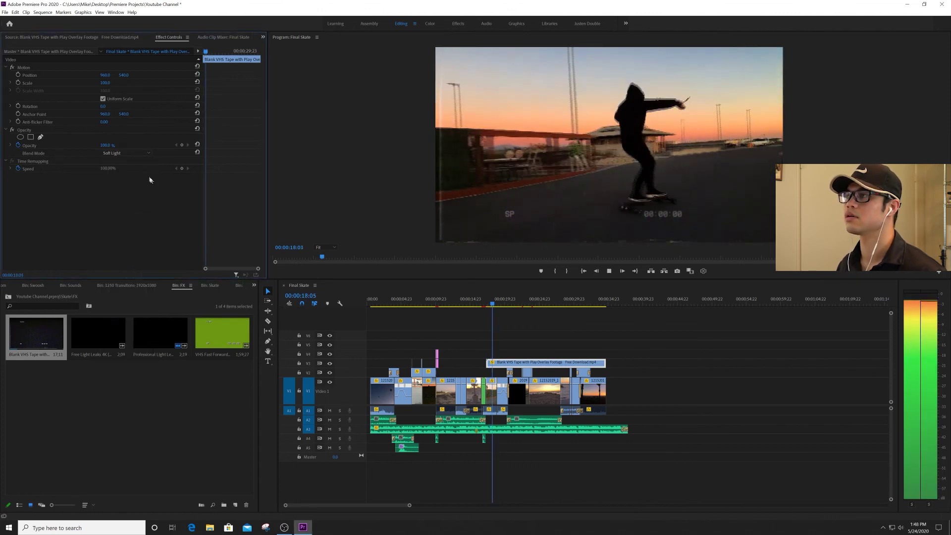
Step: Try the Pin Light, Hue, Difference, Hard Mix and Hard Light blend modes on the VHS overlay
click(133, 154)
click(129, 305)
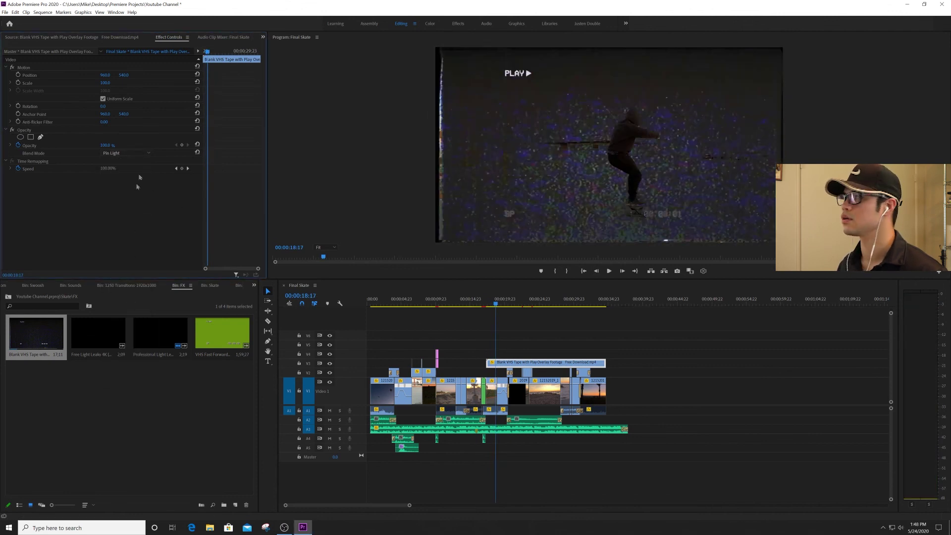
click(129, 153)
click(136, 366)
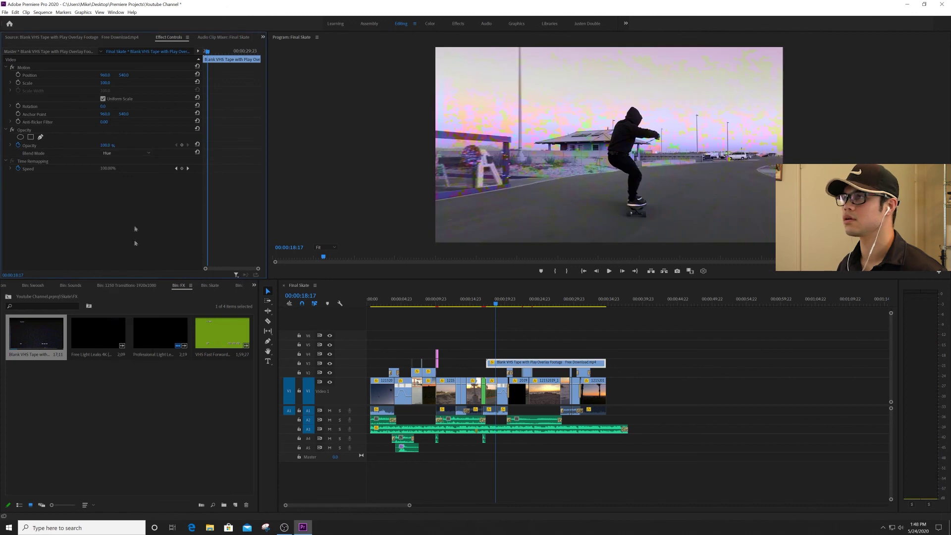
click(130, 153)
click(132, 326)
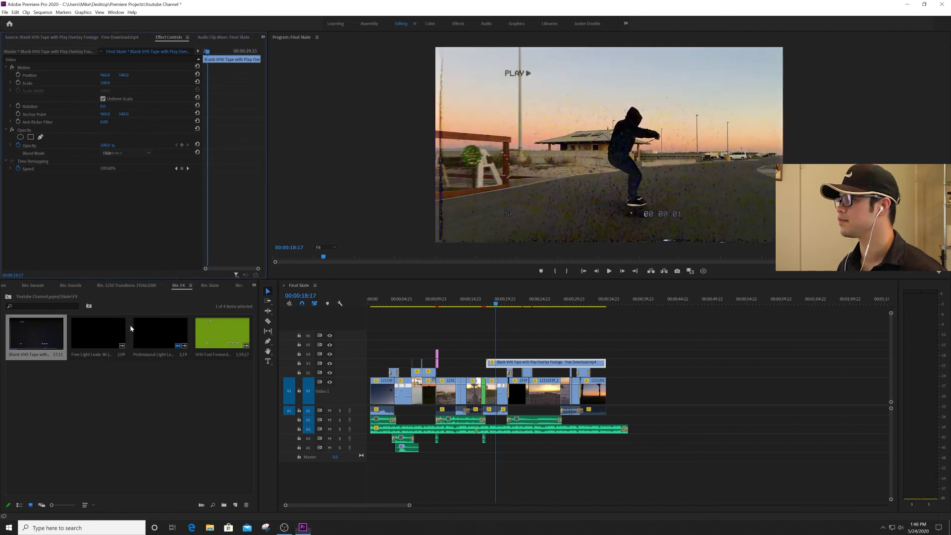
click(140, 154)
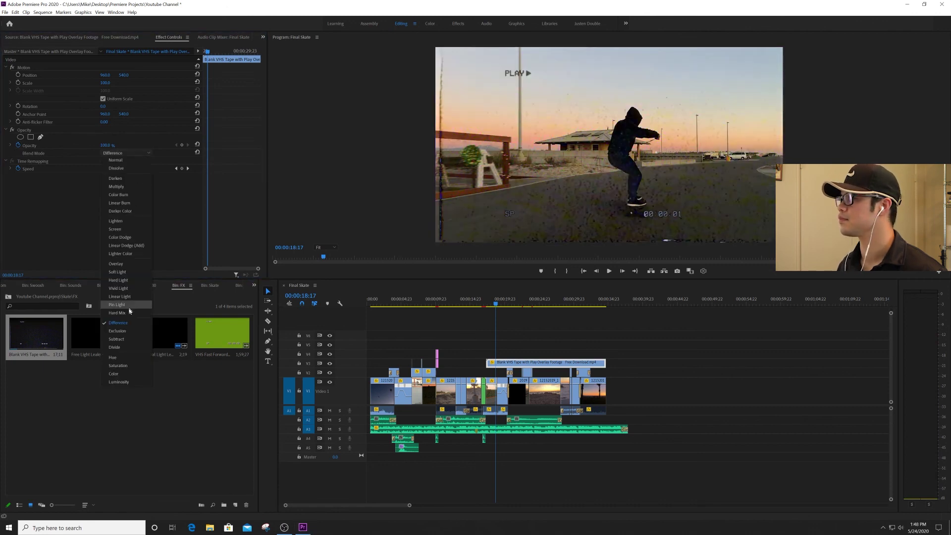
click(129, 315)
click(141, 158)
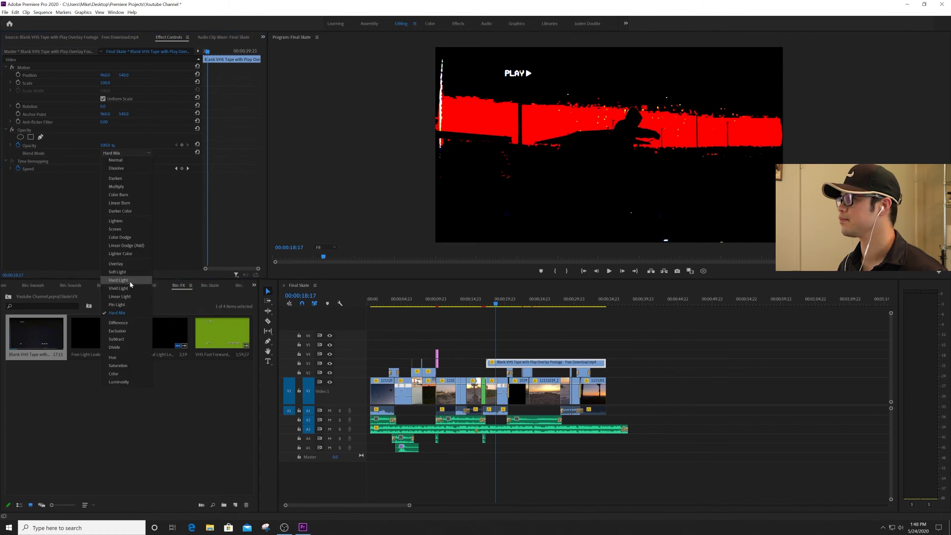
click(130, 280)
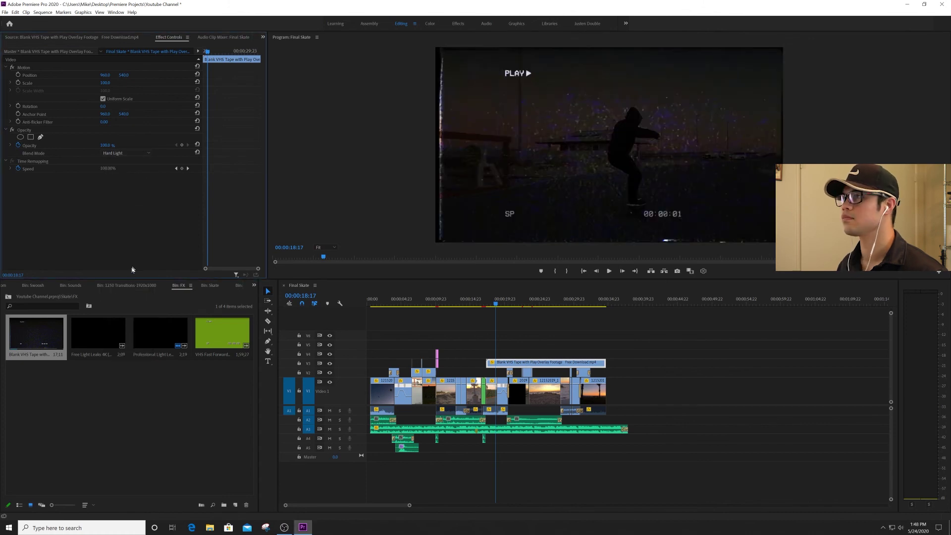
Step: Switch the VHS overlay back to the Screen blend mode and preview it over the skating shots
click(141, 153)
click(132, 230)
key(space)
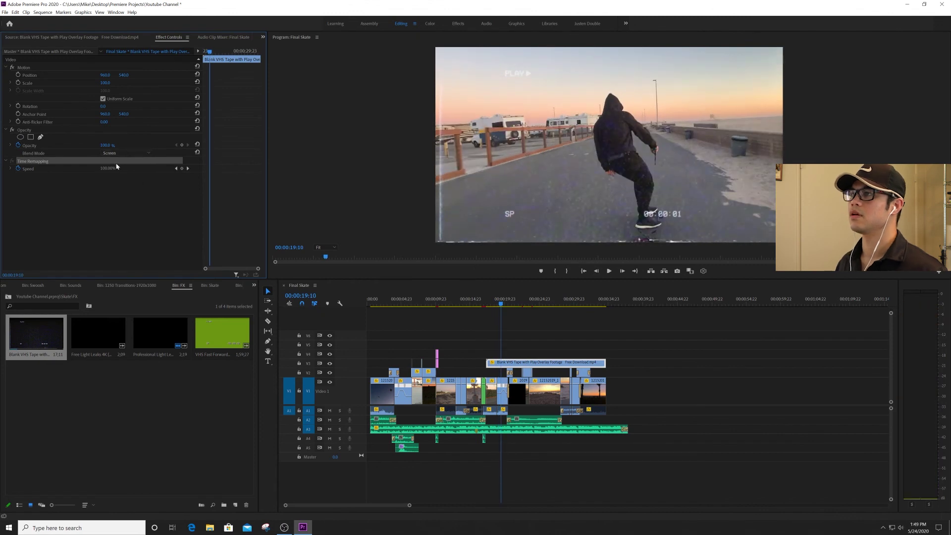
Step: Compare the Color Dodge, Linear Dodge (Add) and Overlay blend modes on the VHS overlay
click(126, 152)
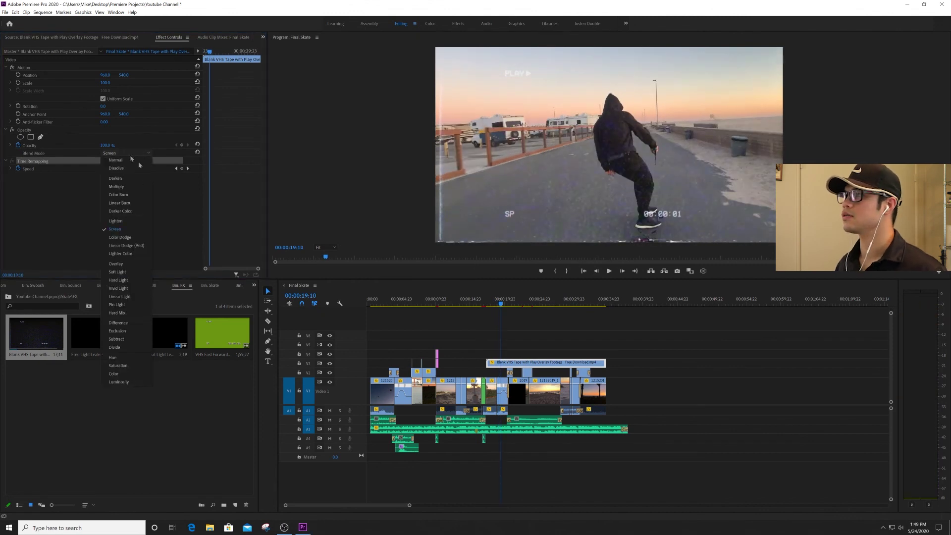
click(133, 239)
click(126, 153)
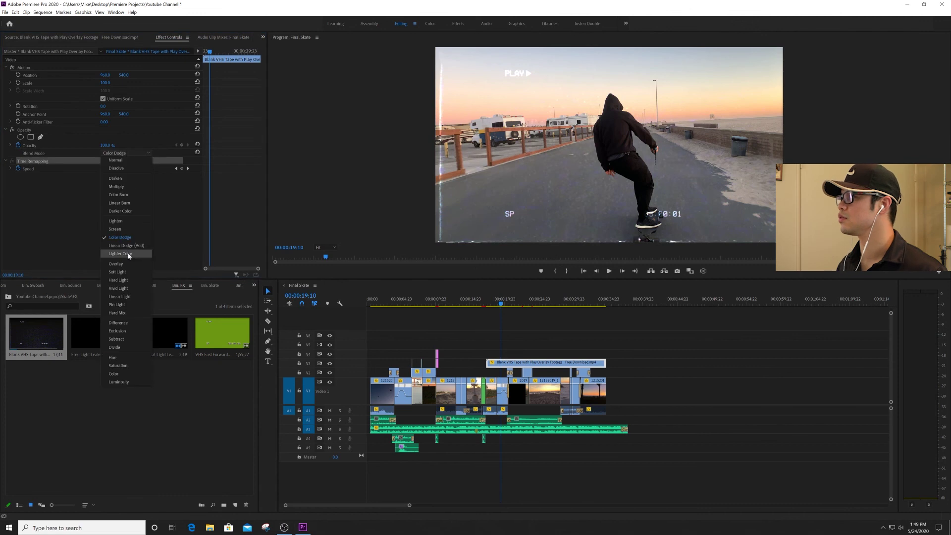
click(129, 244)
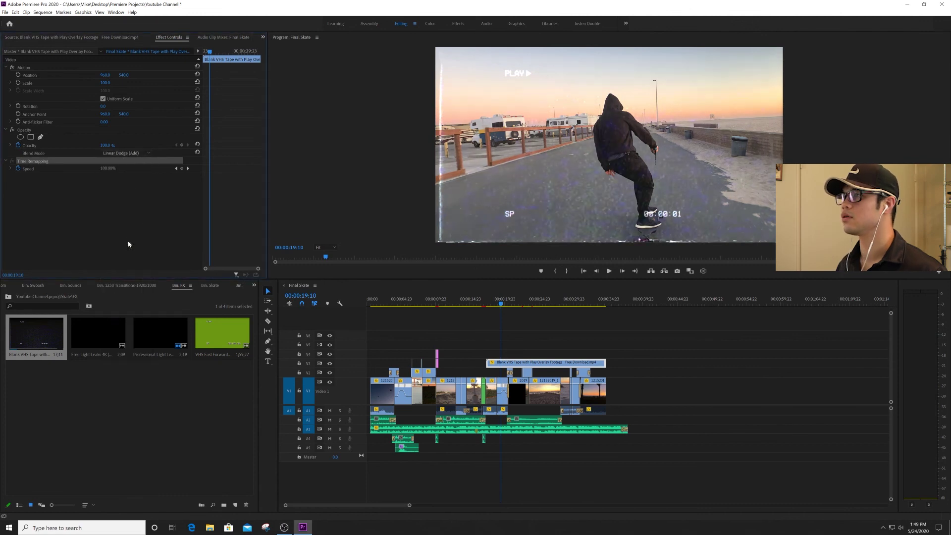
click(133, 154)
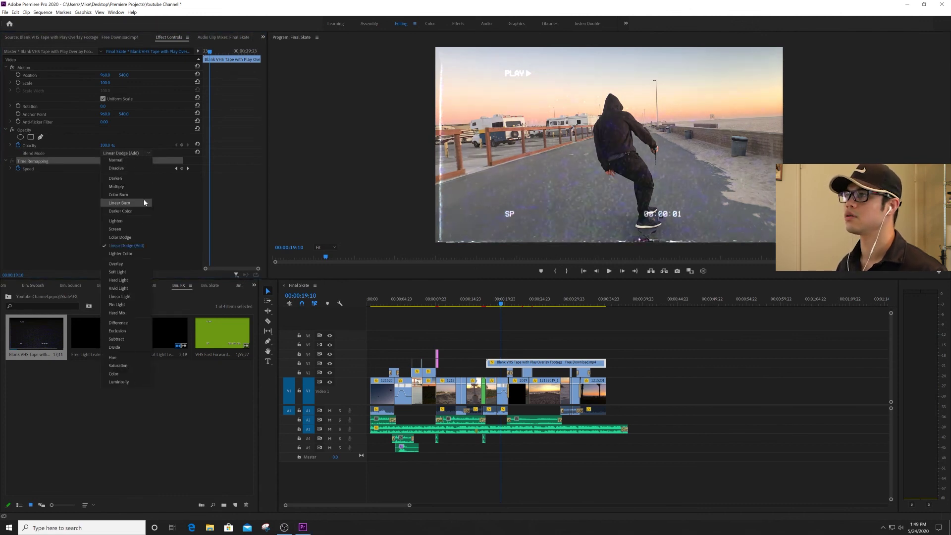
click(133, 264)
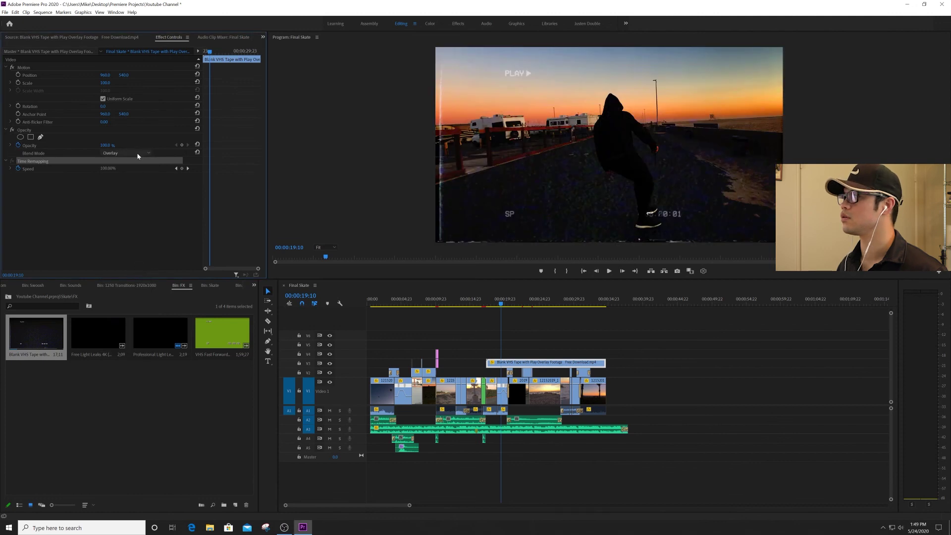
Step: Set the VHS overlay's blend mode to Soft Light and play the sequence to check the look
click(137, 156)
click(129, 274)
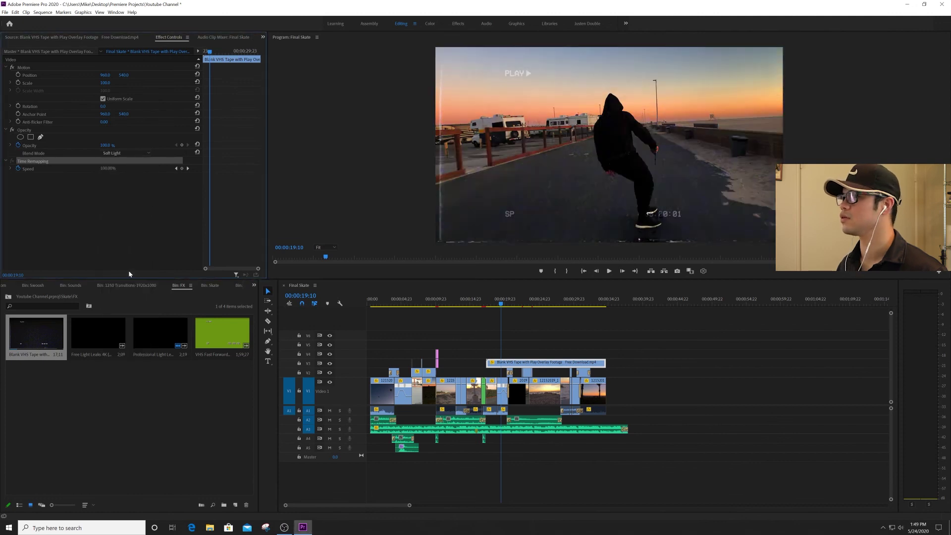
key(space)
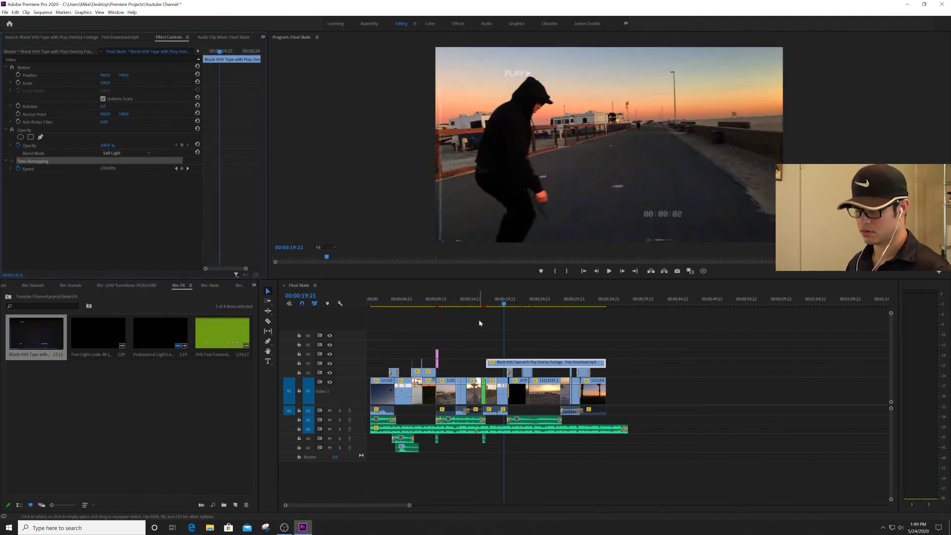
Step: Move the VHS overlay on track V3 slightly earlier to start at about 00:00:17:02, playing the shots beneath it as a check
click(496, 303)
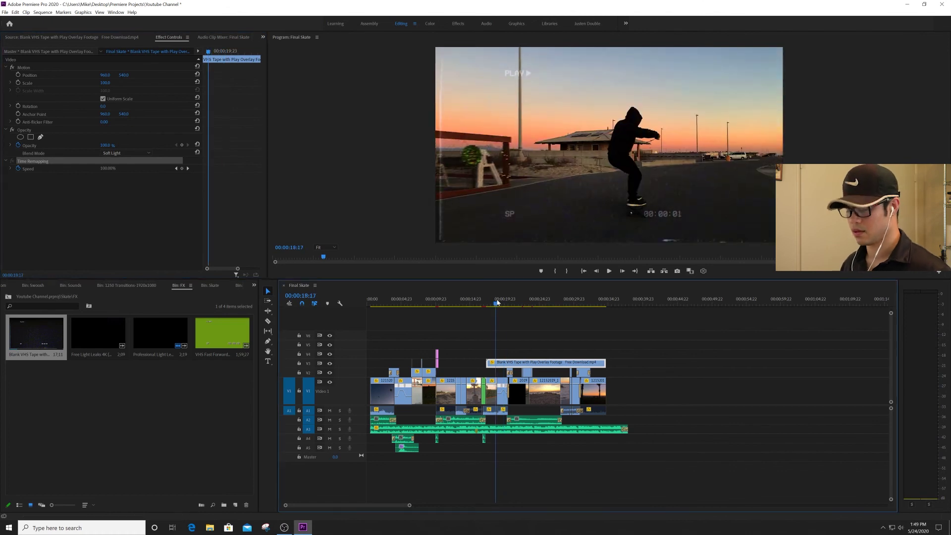
key(equal)
key(equal)
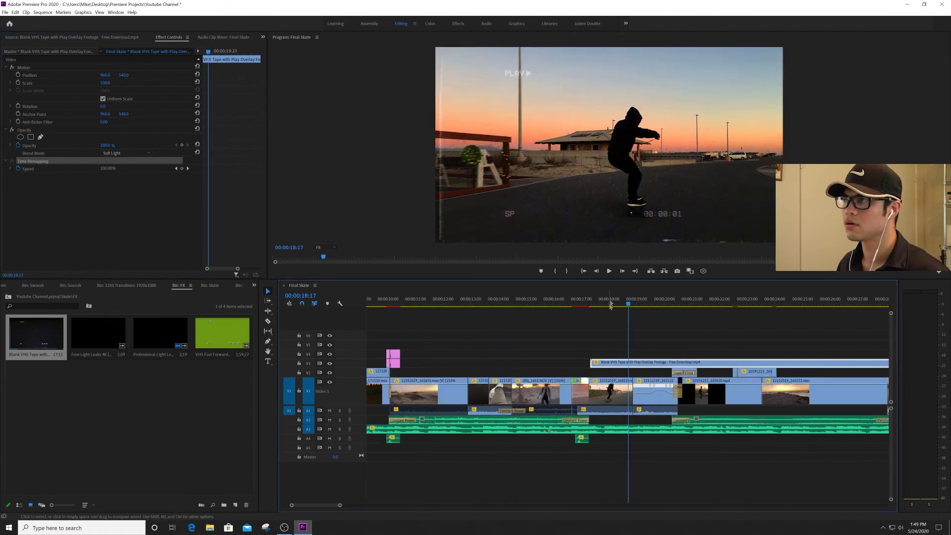
key(space)
key(space)
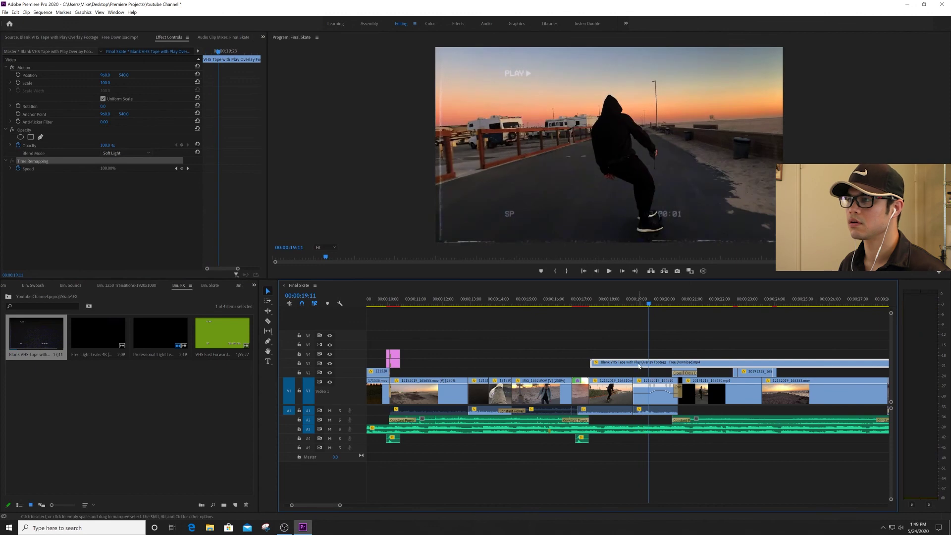
drag(639, 366, 633, 367)
click(569, 301)
key(space)
key(space)
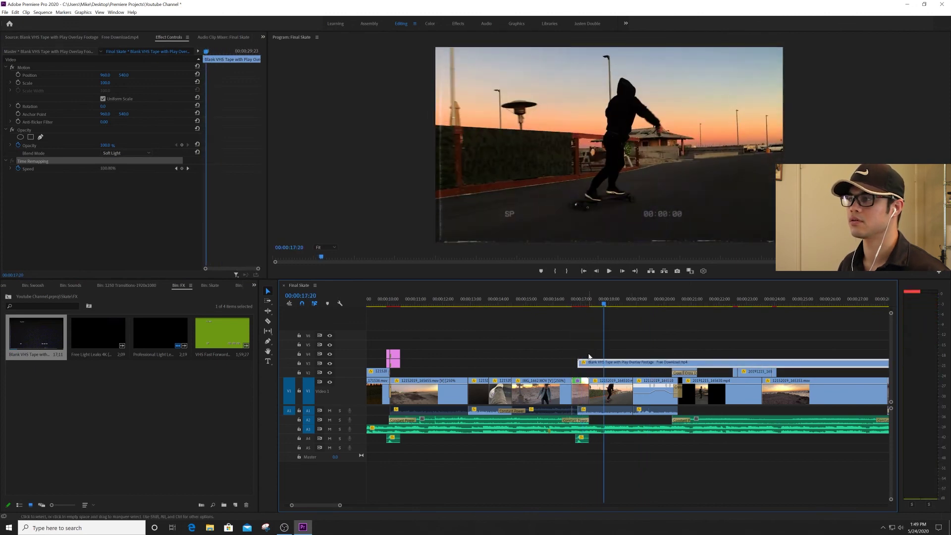
drag(590, 365, 601, 365)
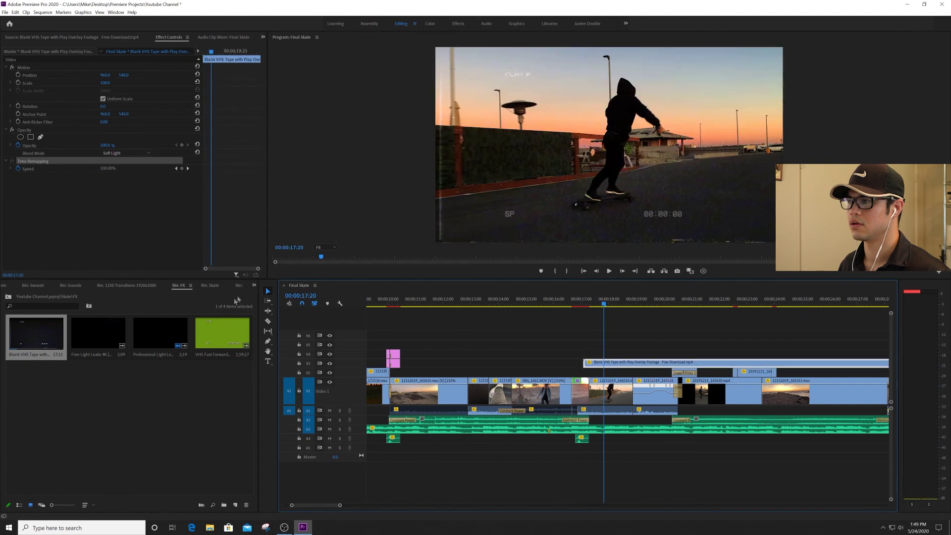
key(space)
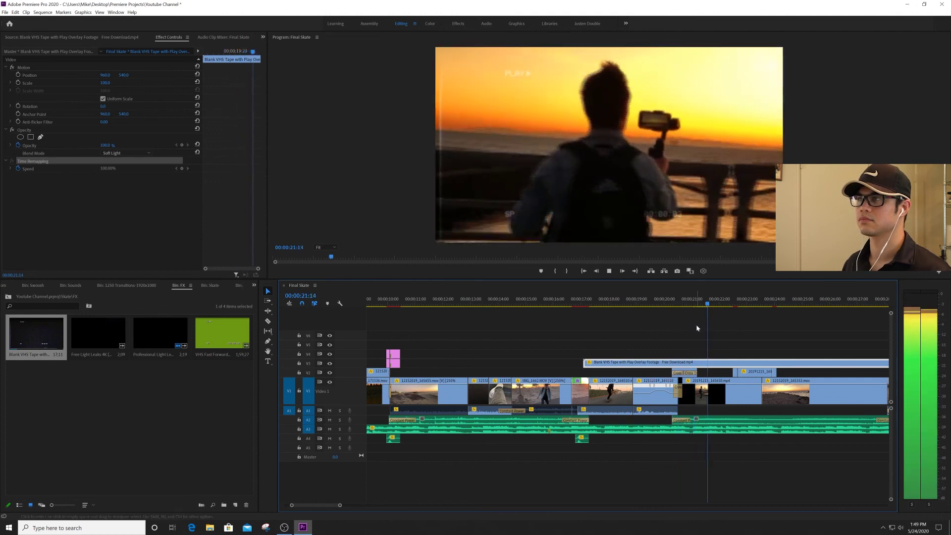
Step: Play on to the sunset shot at about 00:00:27:19 and toggle track V3's visibility to compare it with and without the overlay
key(minus)
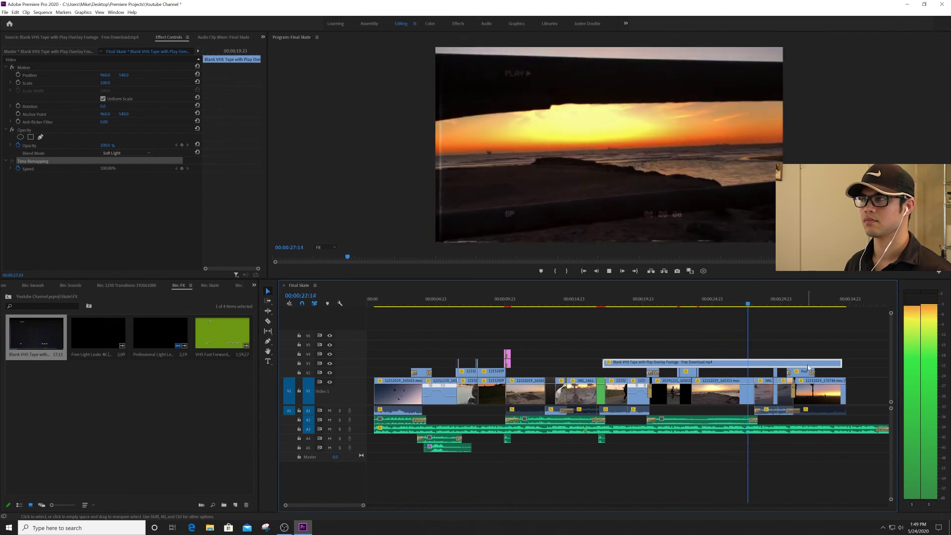
key(space)
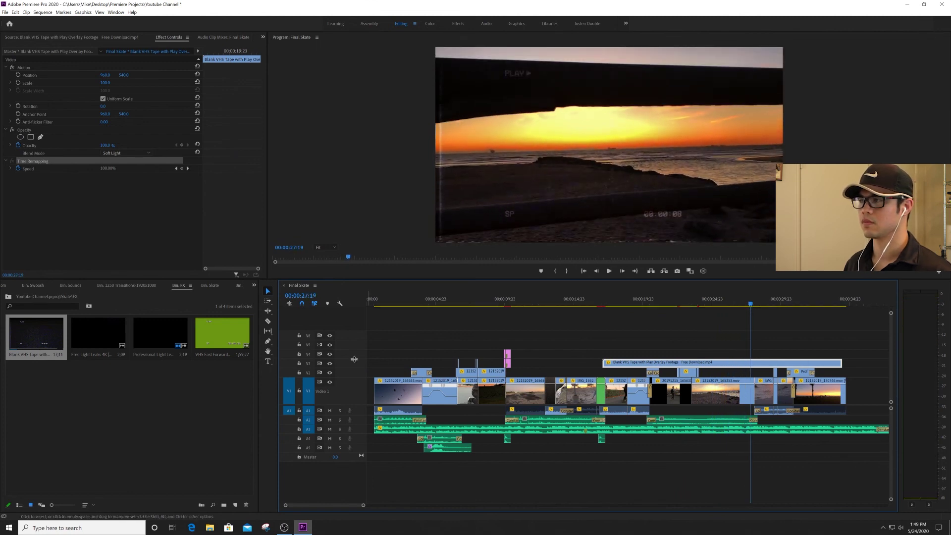
click(329, 363)
click(329, 364)
click(330, 363)
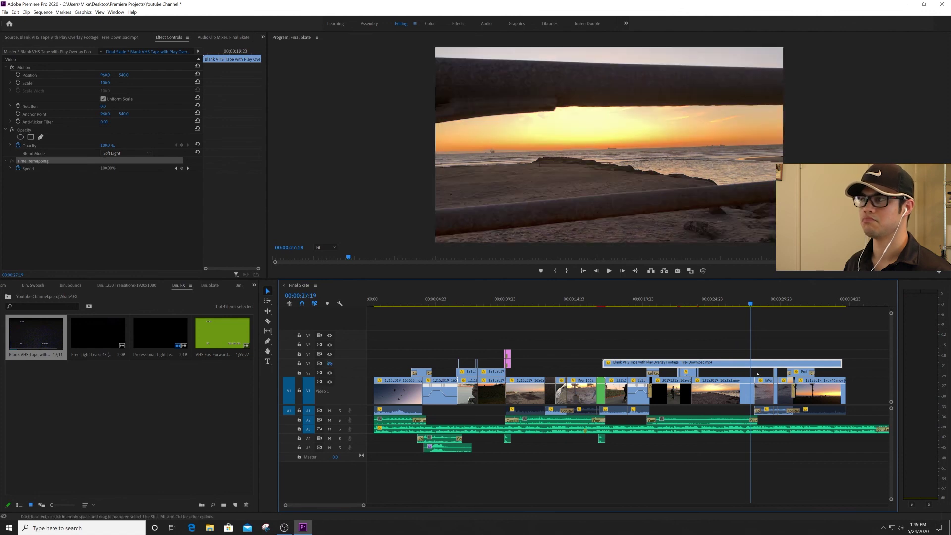
click(329, 363)
Step: Trim the VHS overlay's end back to about 00:00:28, where the sunset shot ends, and play the following shots
drag(841, 362, 751, 364)
key(space)
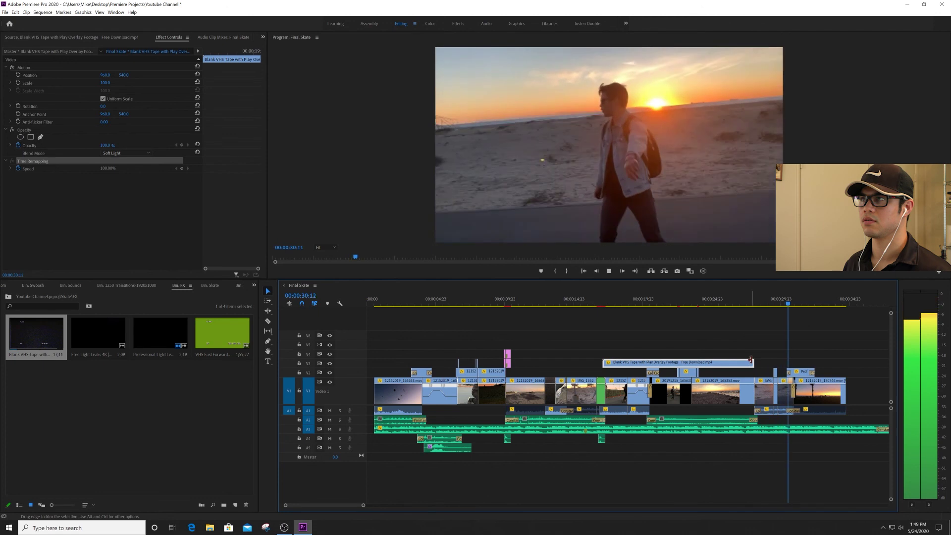
Step: Try extending the VHS overlay's end on track V3 to about 00:00:30, then undo the extension
key(space)
drag(751, 360, 780, 357)
drag(761, 299, 765, 303)
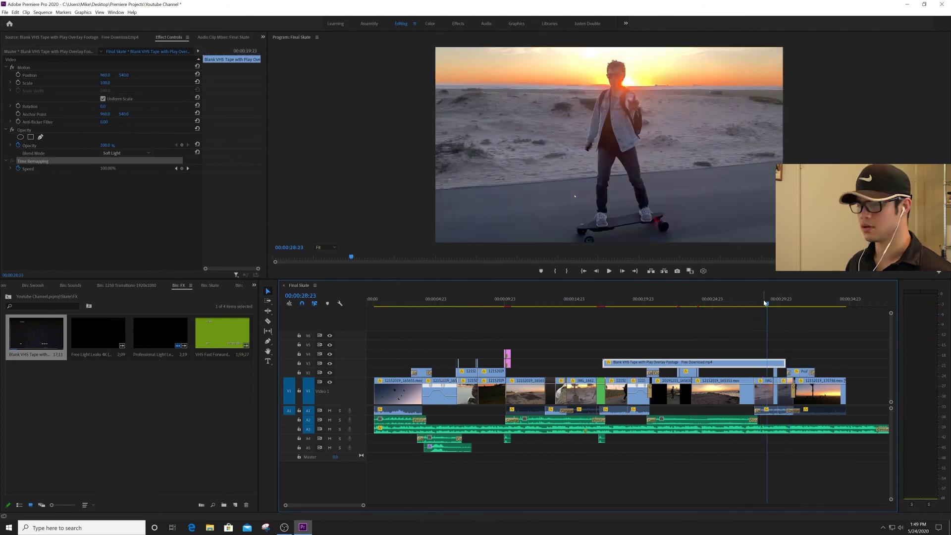
key(ctrl+z)
Step: Play the last shots of the sequence, then replay the shots beneath the VHS overlay to judge its length and look
key(space)
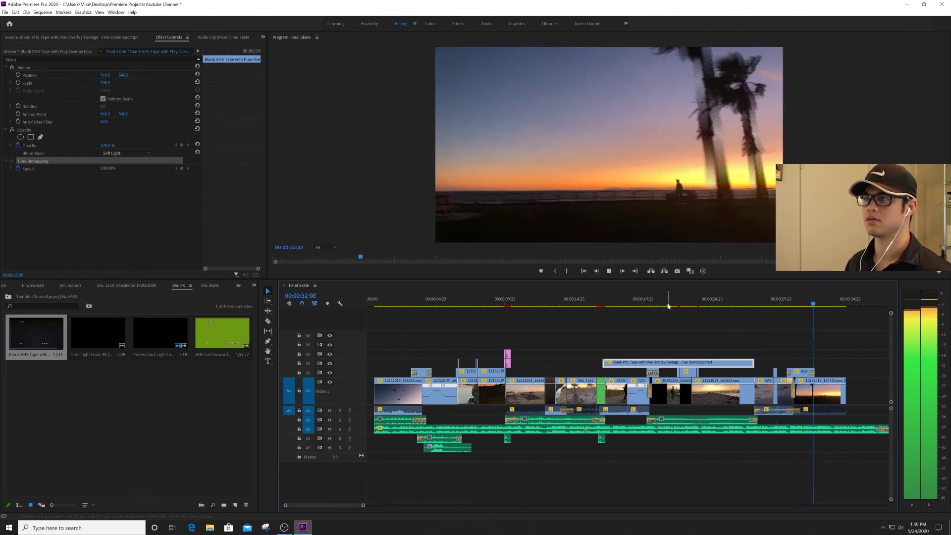
click(653, 303)
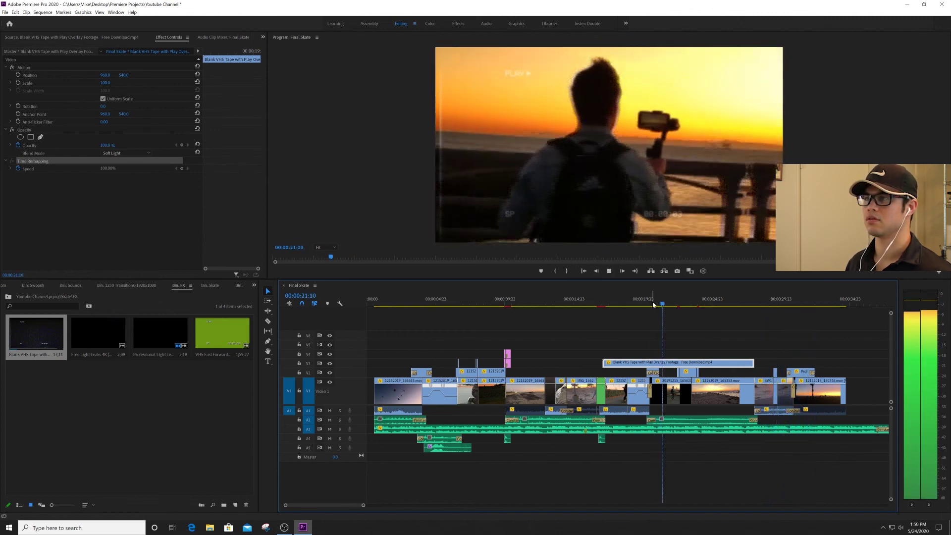
key(space)
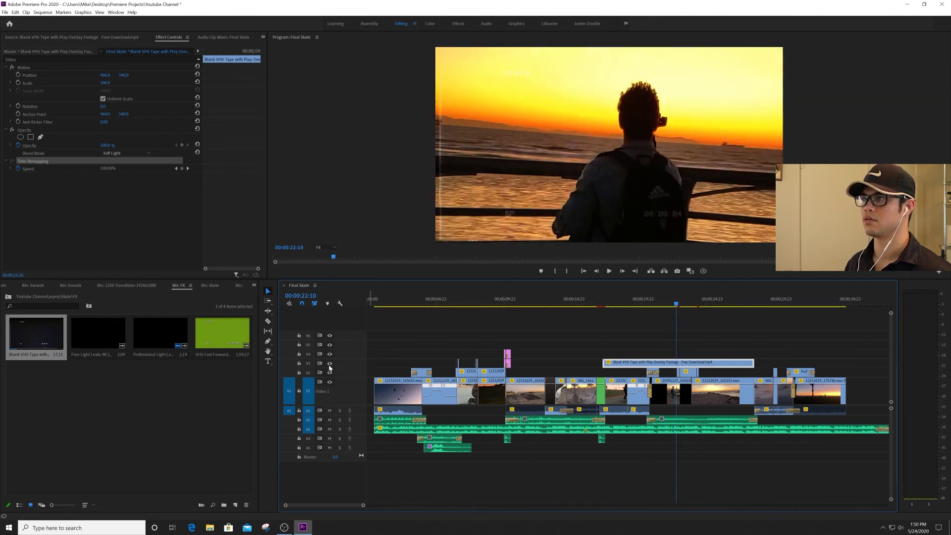
click(628, 304)
key(space)
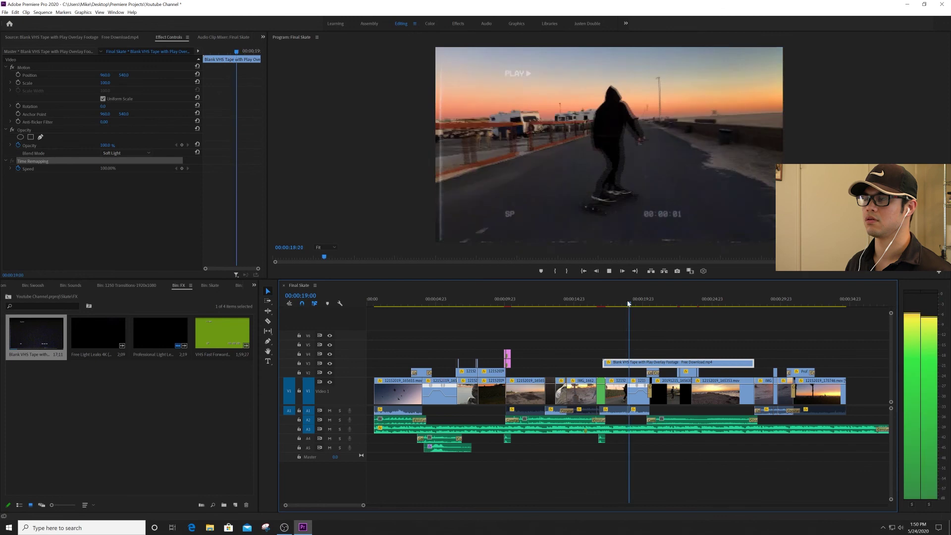
Step: Try the Hard Light blend mode on the VHS overlay, then return it to Soft Light
click(109, 153)
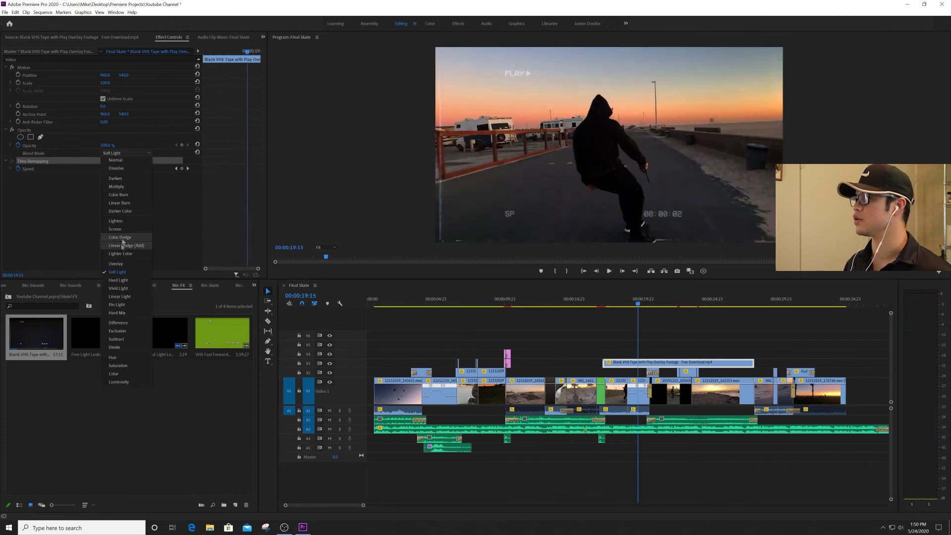
click(118, 273)
click(129, 154)
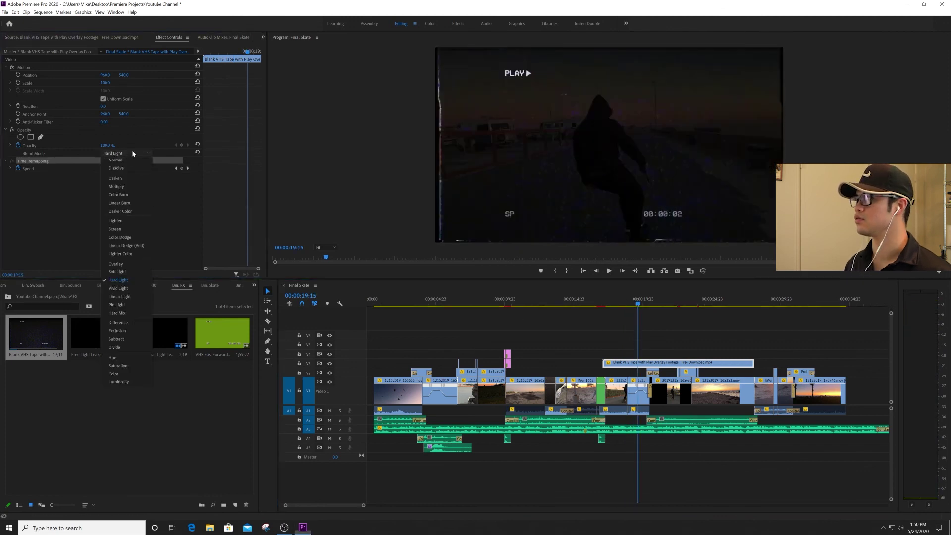
click(117, 272)
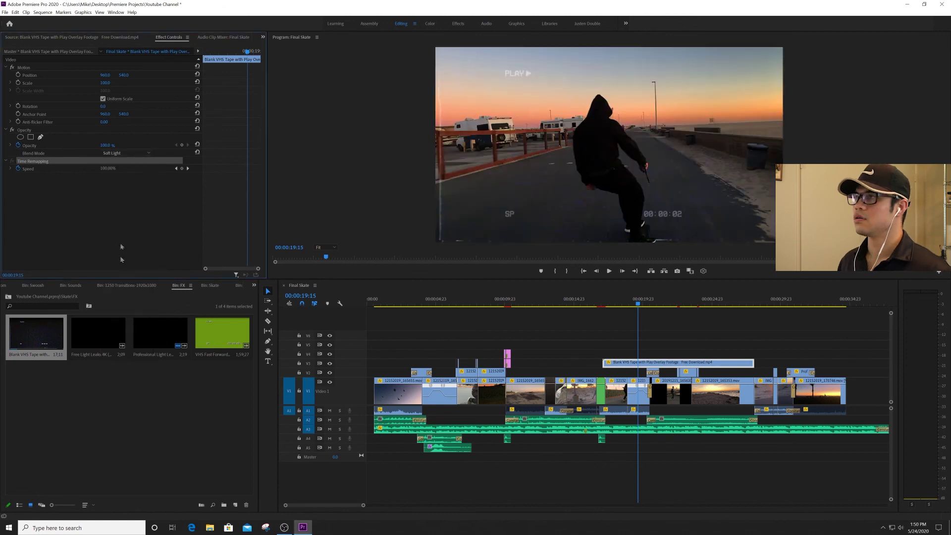
Step: Trim the VHS overlay's end back to about 00:00:21 and play the sunset shot that follows
key(space)
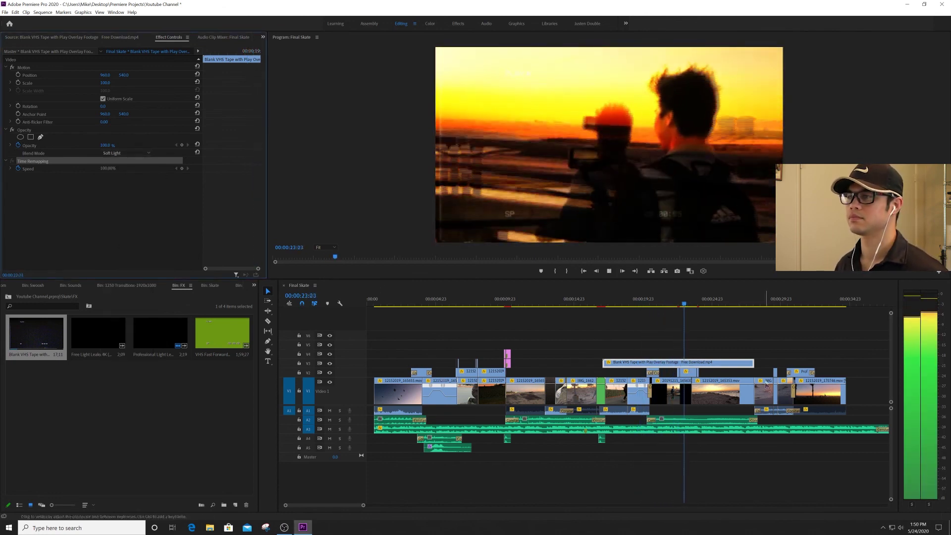
key(space)
drag(756, 362, 663, 362)
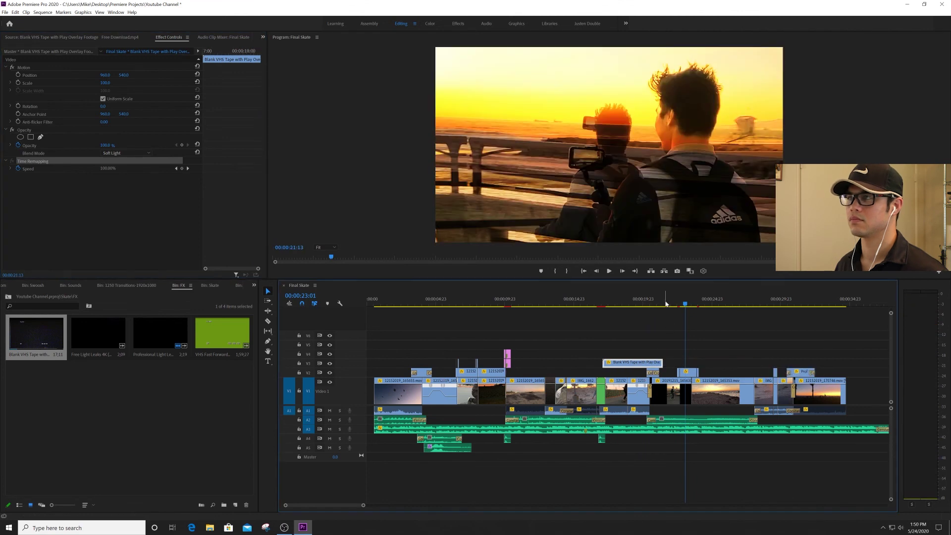
key(space)
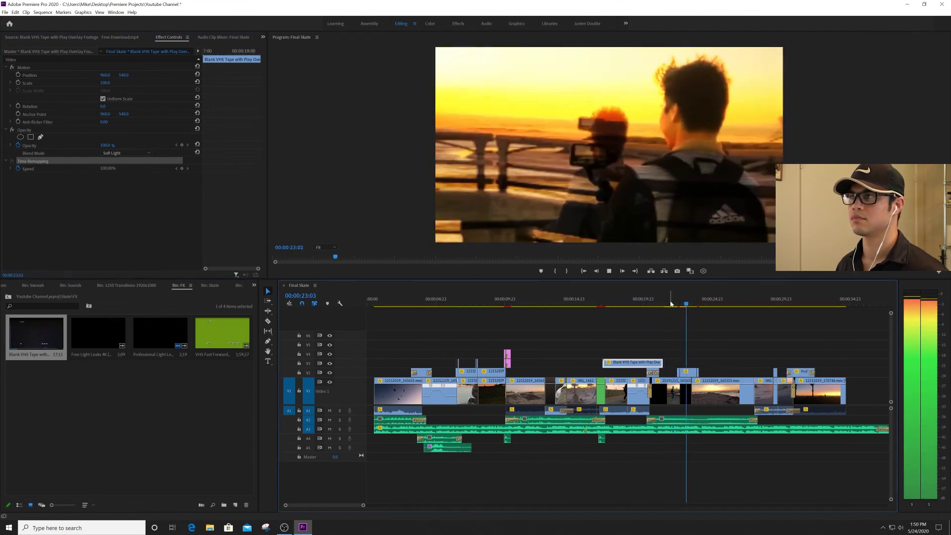
click(628, 300)
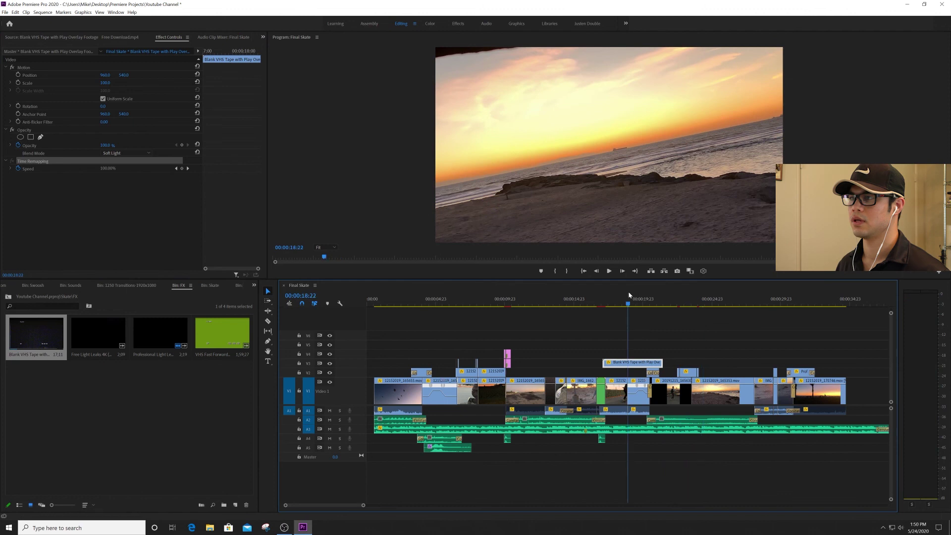
Step: Find the Cross Dissolve video transition and apply it to the end of the VHS overlay on track V3
click(636, 299)
key(equal)
key(equal)
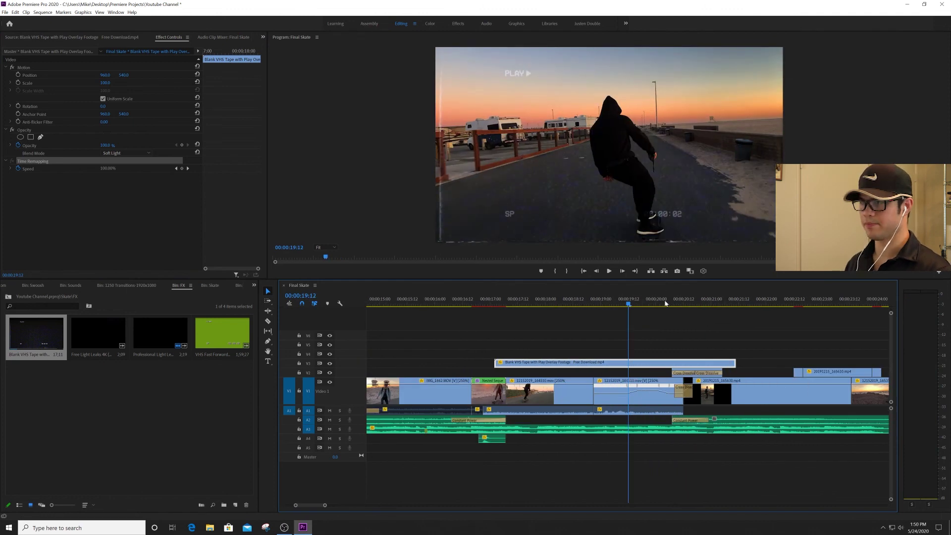
click(254, 286)
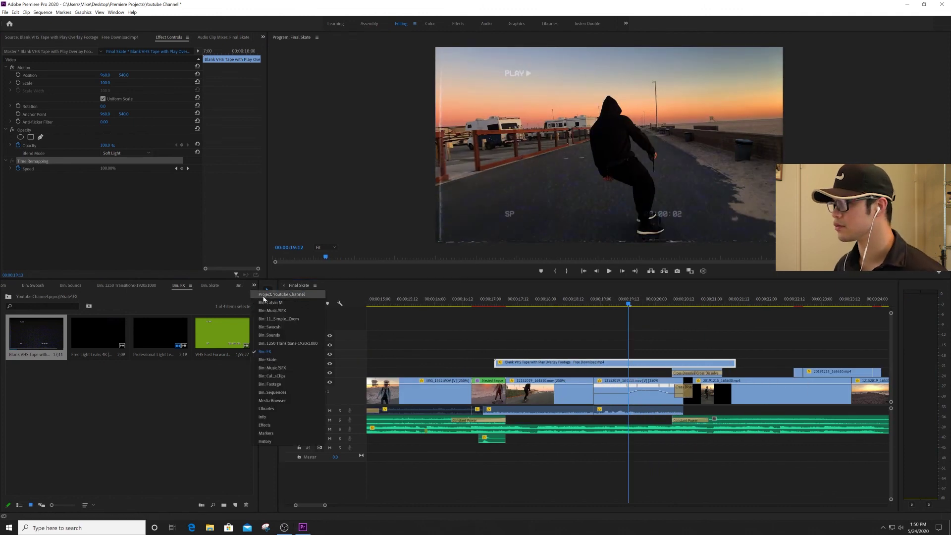
click(277, 294)
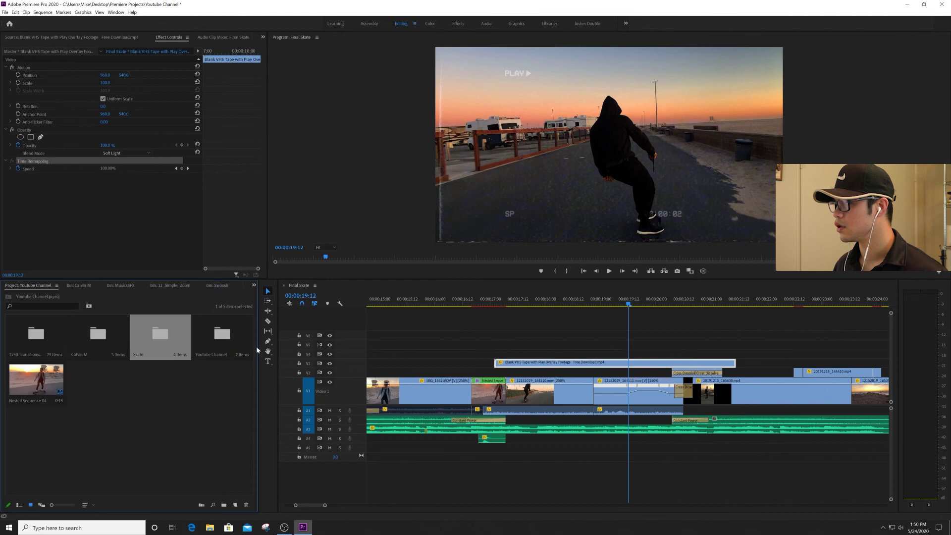
click(255, 286)
click(275, 421)
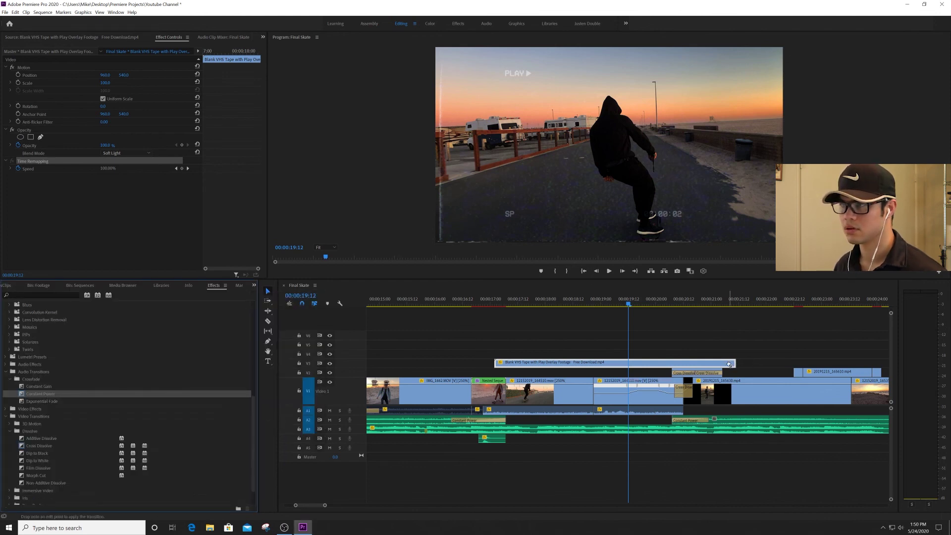
scroll(56, 408, down, 1)
click(47, 432)
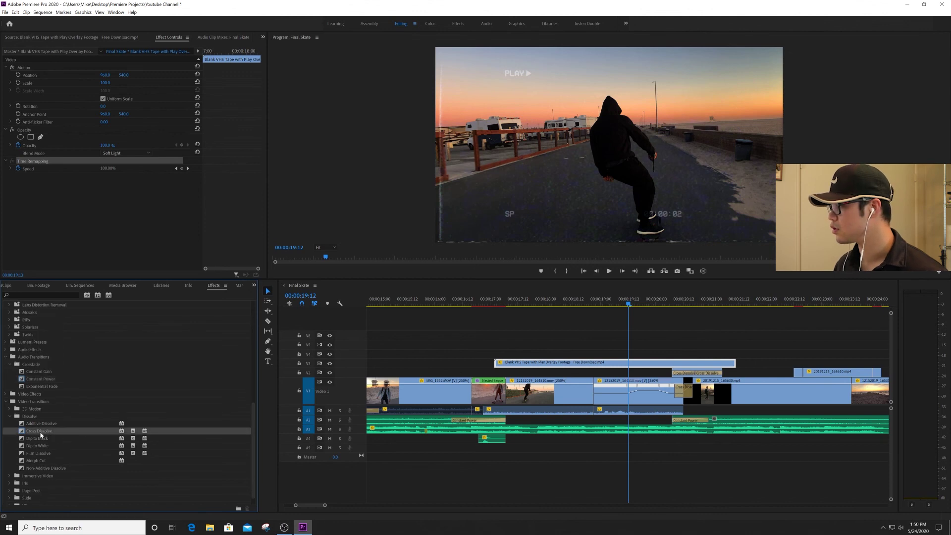
drag(41, 435, 727, 363)
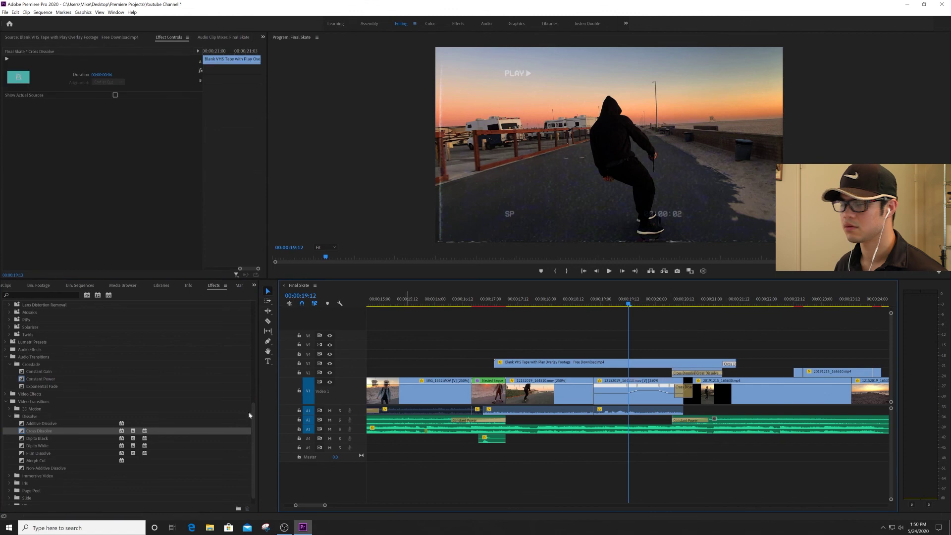
Step: Add a 9-frame Cross Dissolve at the VHS overlay's start and trim its end to about 00:00:21:05, matching the V2 clip below
drag(230, 433, 502, 366)
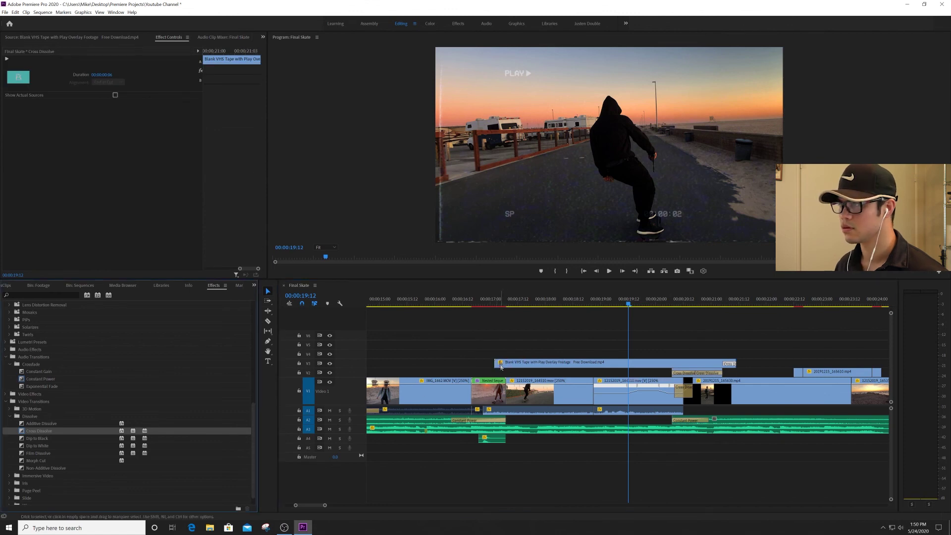
drag(156, 433, 502, 365)
drag(563, 364, 515, 365)
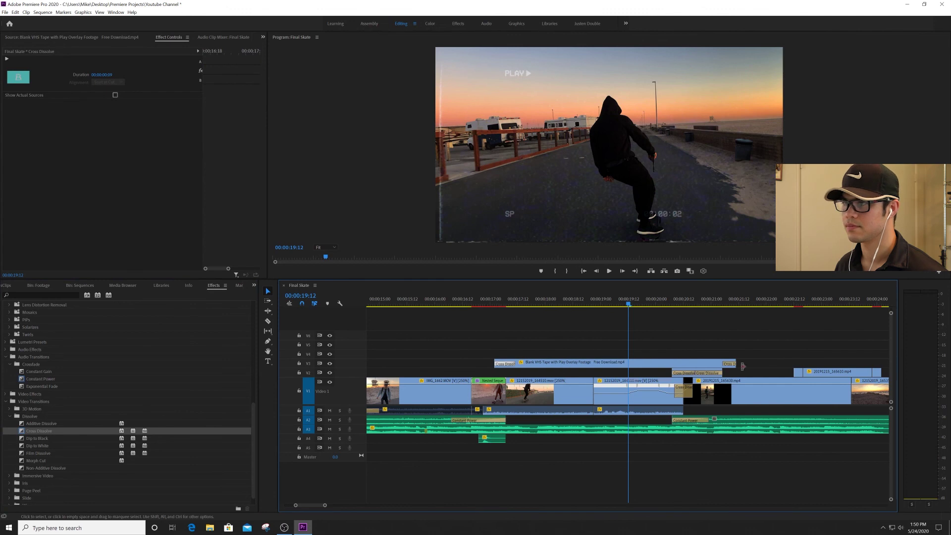
drag(743, 366, 723, 366)
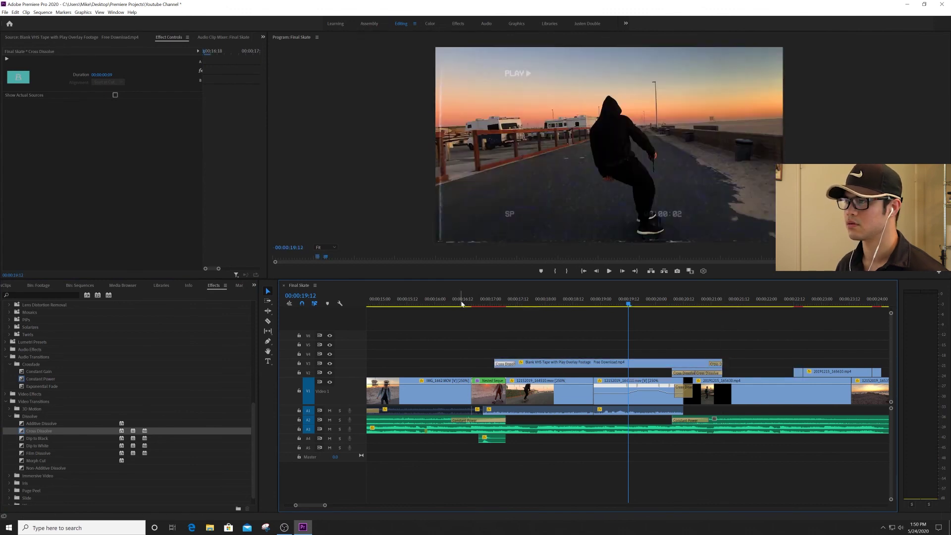
Step: Play the sequence from about 00:00:16:12 to check how the VHS overlay fades in and out over the skate shots
click(461, 304)
key(space)
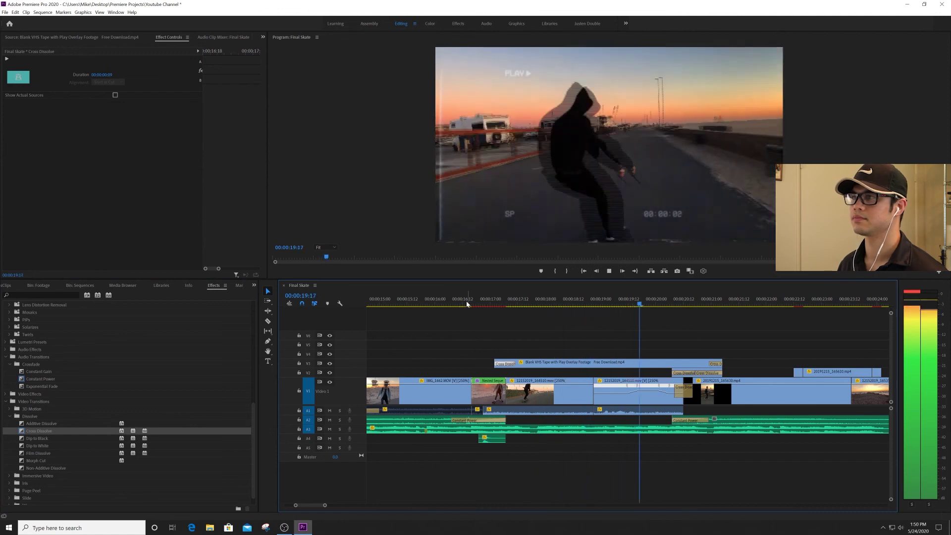
key(space)
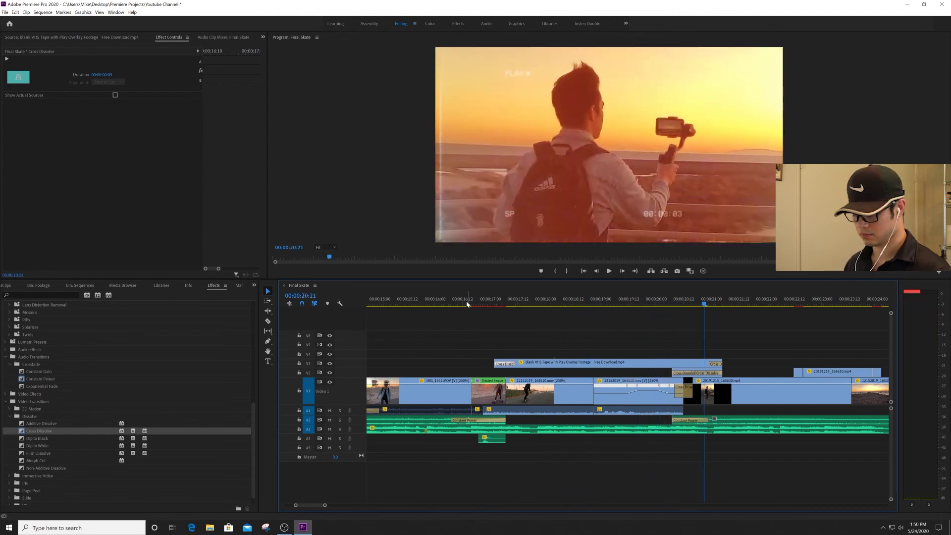
key(backslash)
click(597, 298)
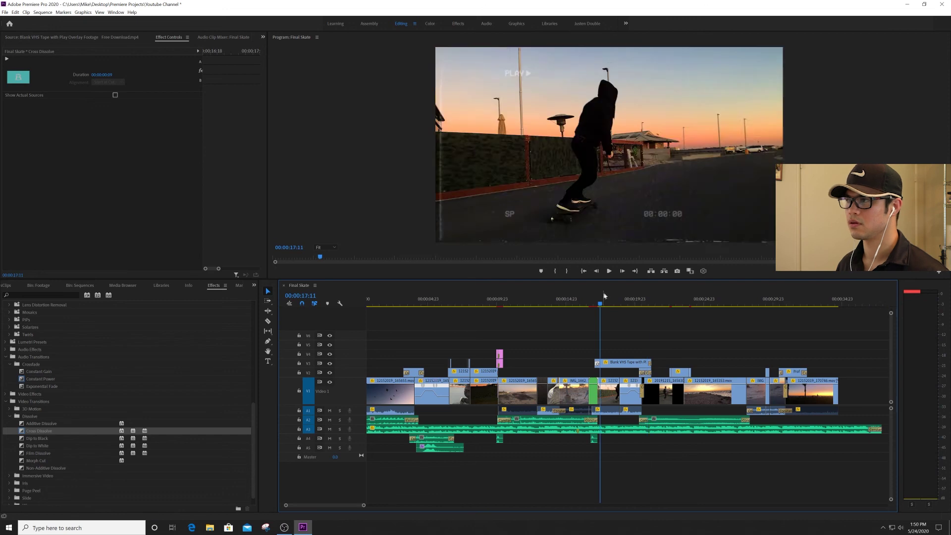
key(space)
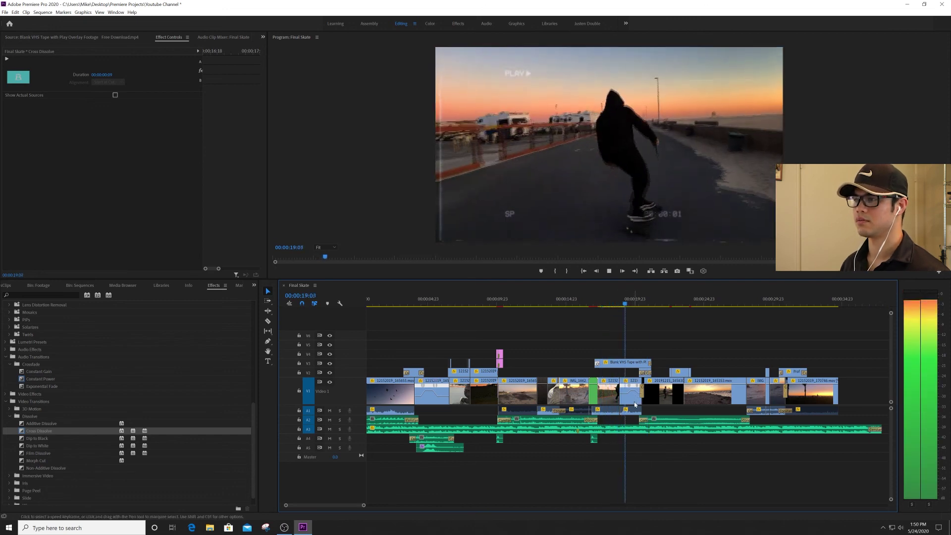
key(space)
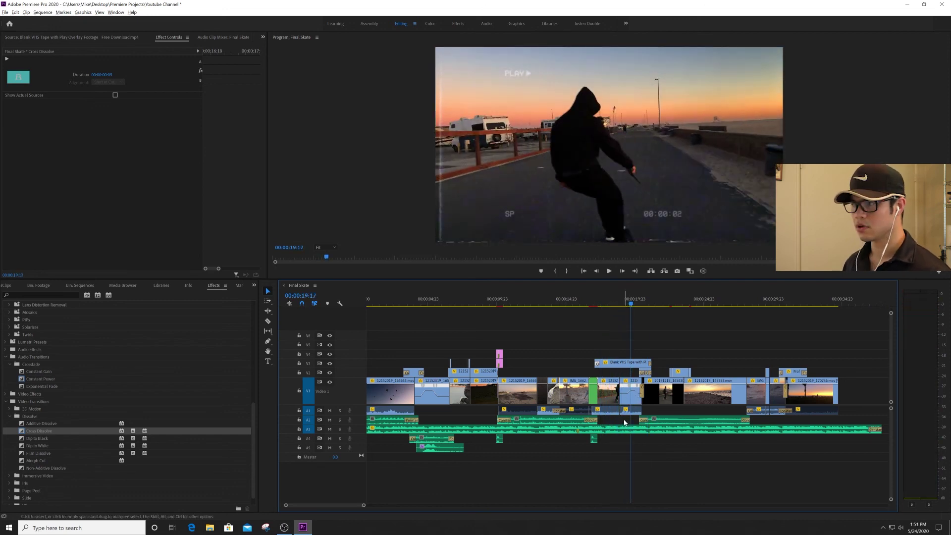
Step: Adjust the audio of the two track A1 clips beneath the VHS overlay
click(618, 414)
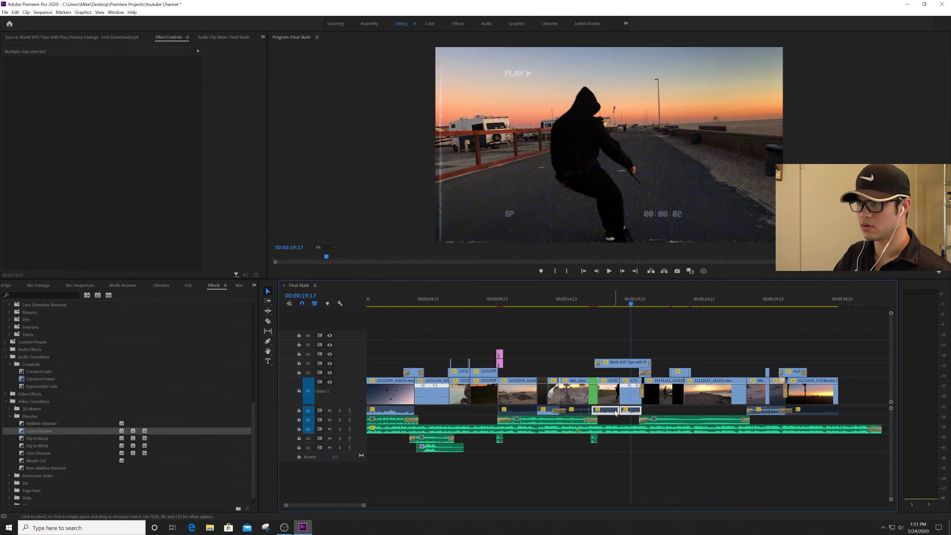
right_click(616, 414)
click(652, 272)
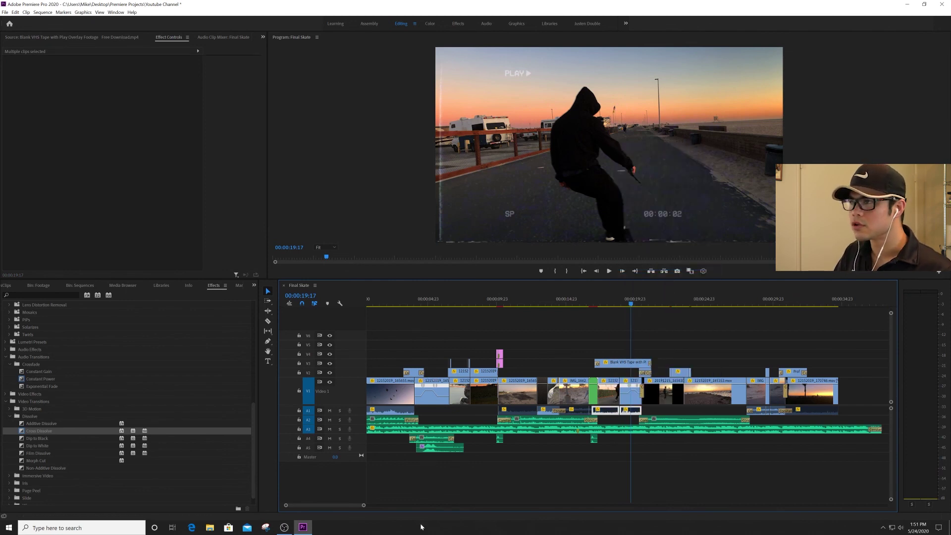
Step: Play the sequence from its earlier shots through about 00:00:22 to check the audio around the VHS-covered skate shots
key(minus)
key(minus)
click(422, 307)
key(space)
click(489, 307)
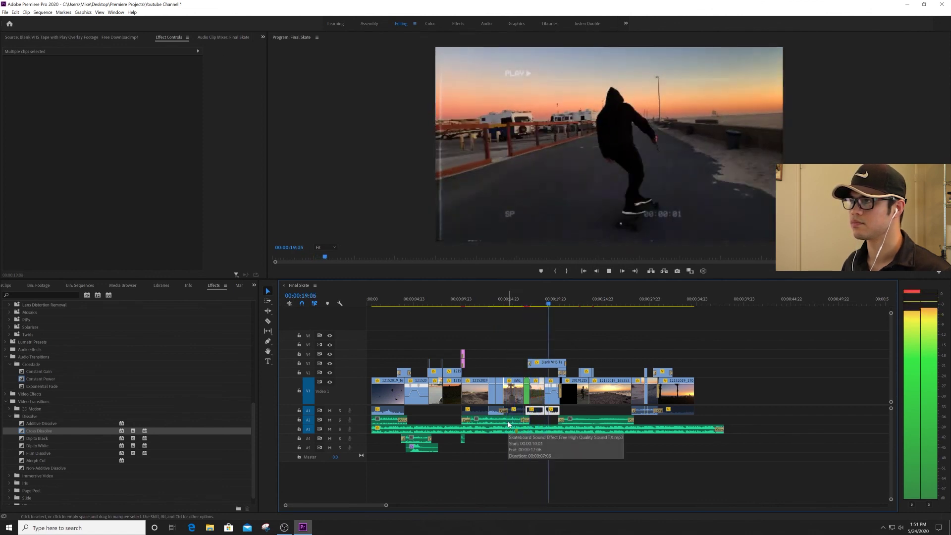
key(space)
click(544, 415)
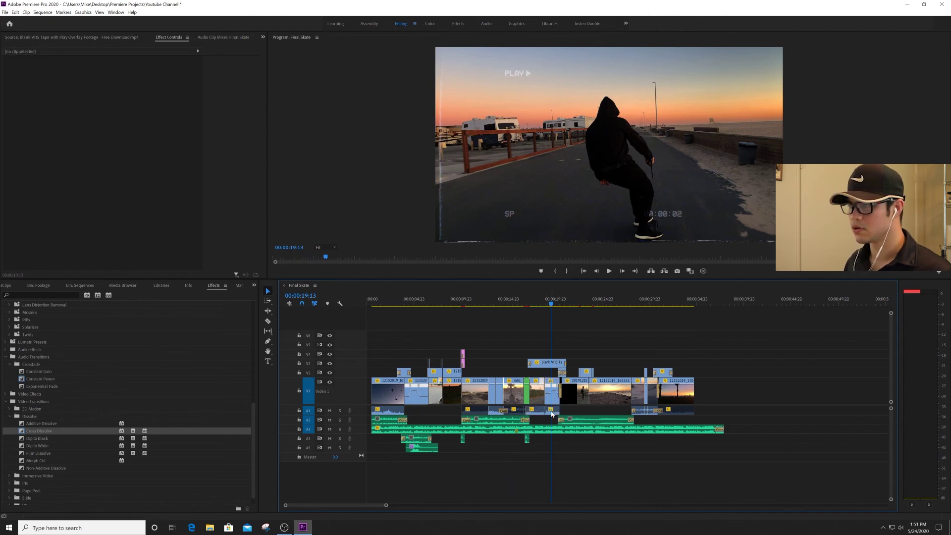
key(space)
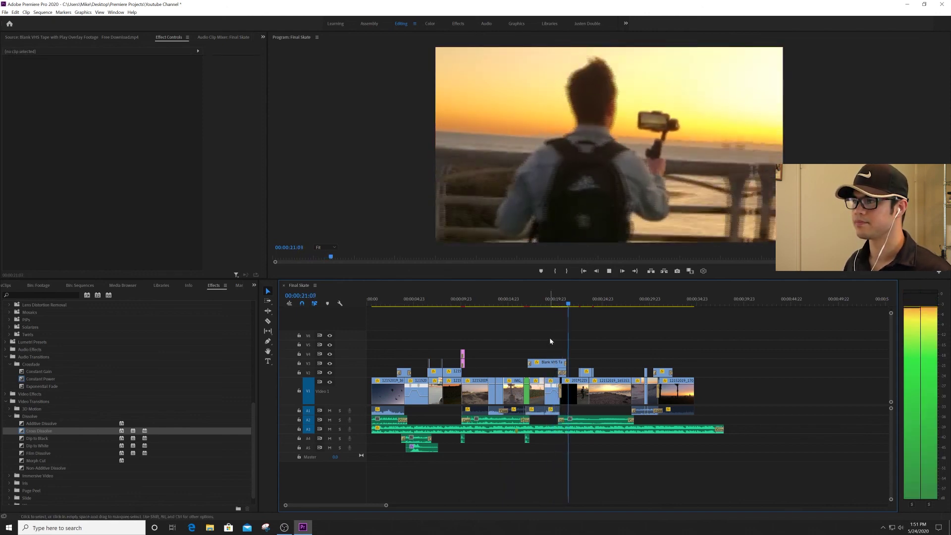
key(space)
Step: Apply a Constant Power crossfade to the end of the A1 audio clip that finishes at about 00:00:20
drag(190, 432, 544, 420)
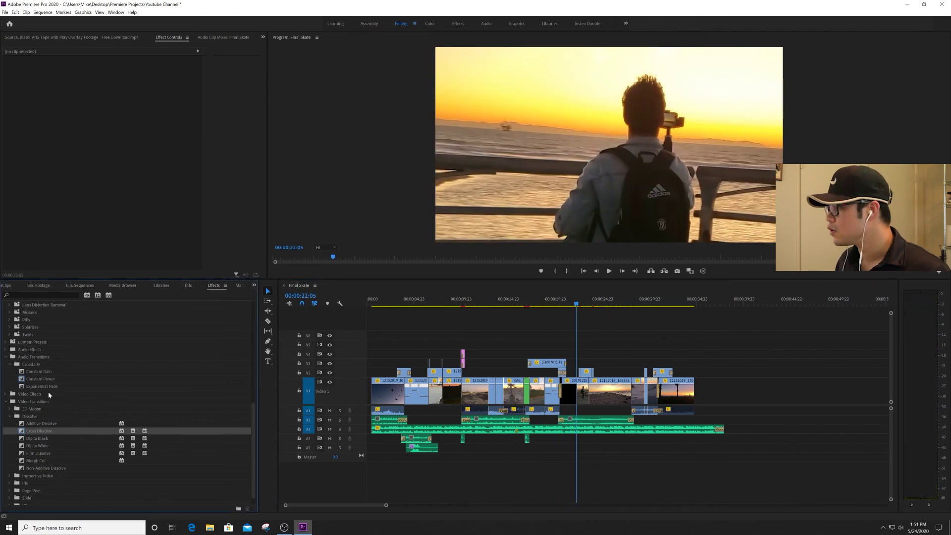
click(47, 380)
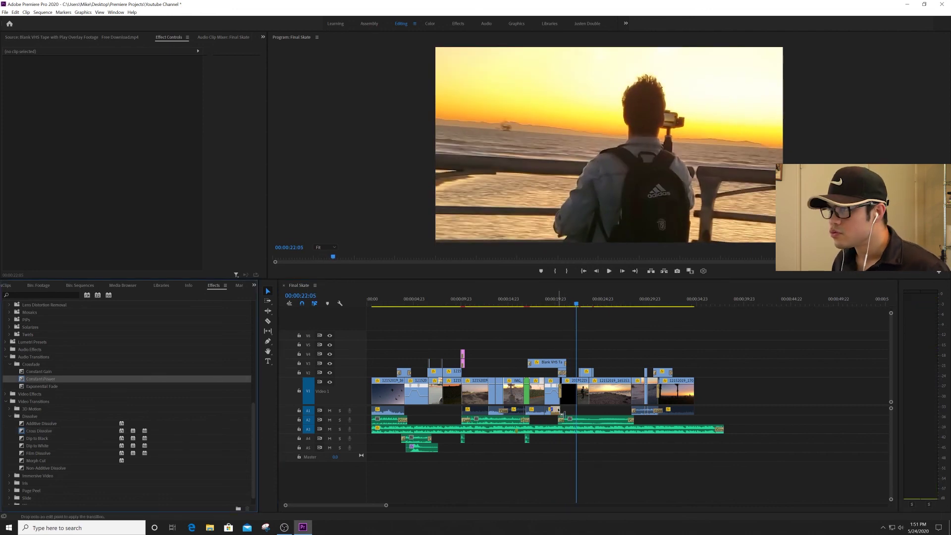
drag(563, 413, 555, 409)
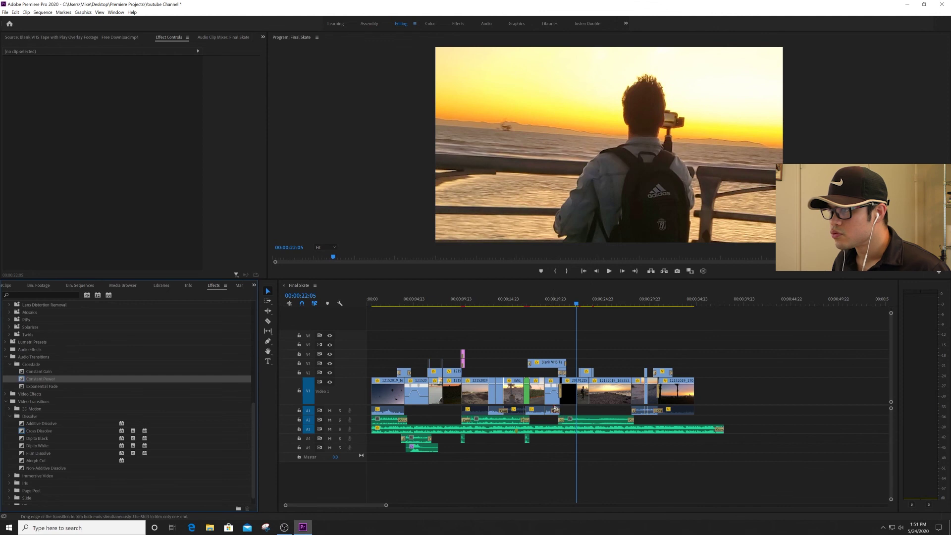
click(555, 410)
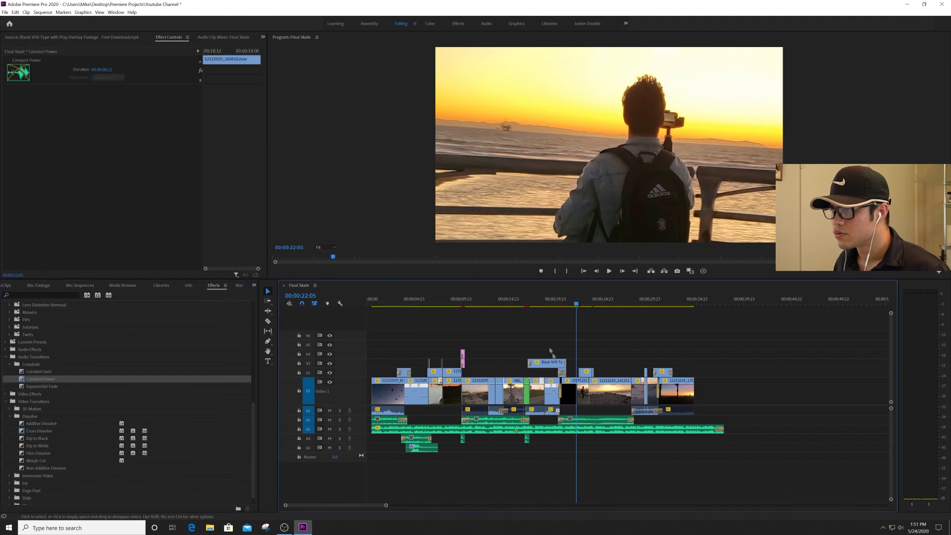
Step: Play the sequence from about 00:00:15 through about 00:00:29 to check the audio and the following skate shots
click(518, 303)
key(space)
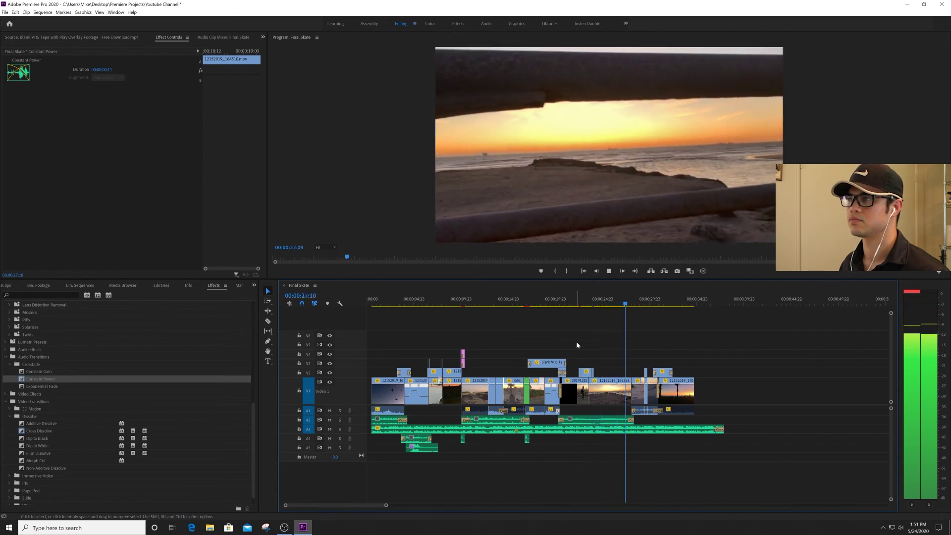
key(space)
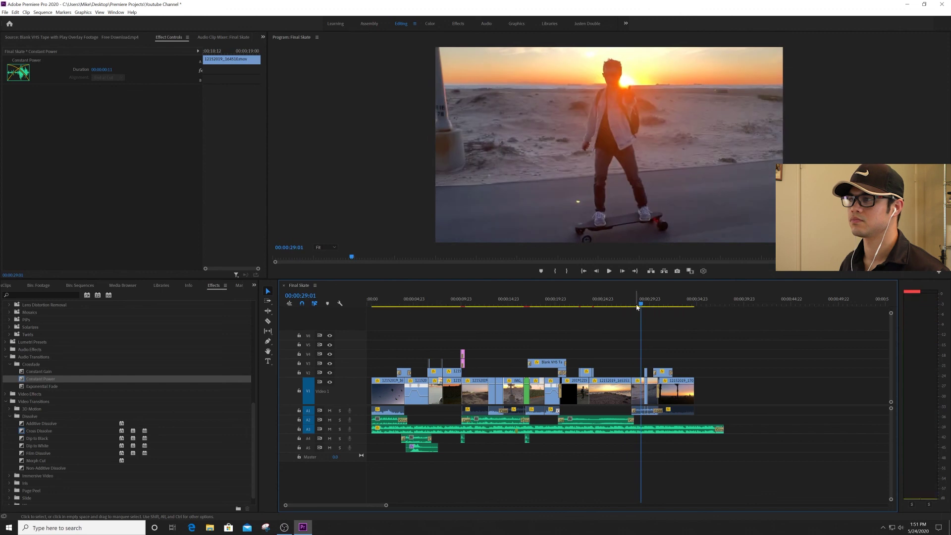
Step: Apply a Cross Dissolve to the V1 cut at about 00:00:27 between the sunset beach clip and IMG_1662.MOV, and play across it
drag(117, 379, 606, 397)
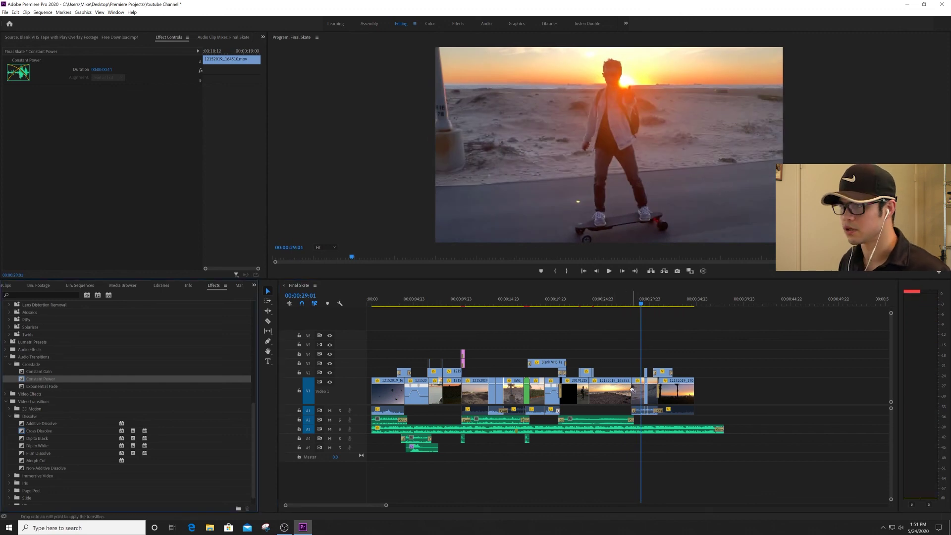
drag(52, 434, 629, 397)
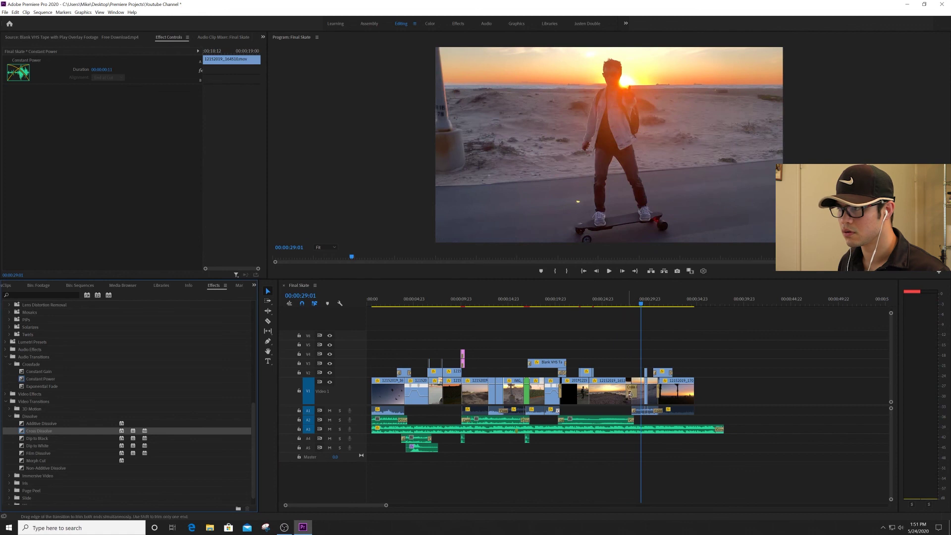
click(630, 395)
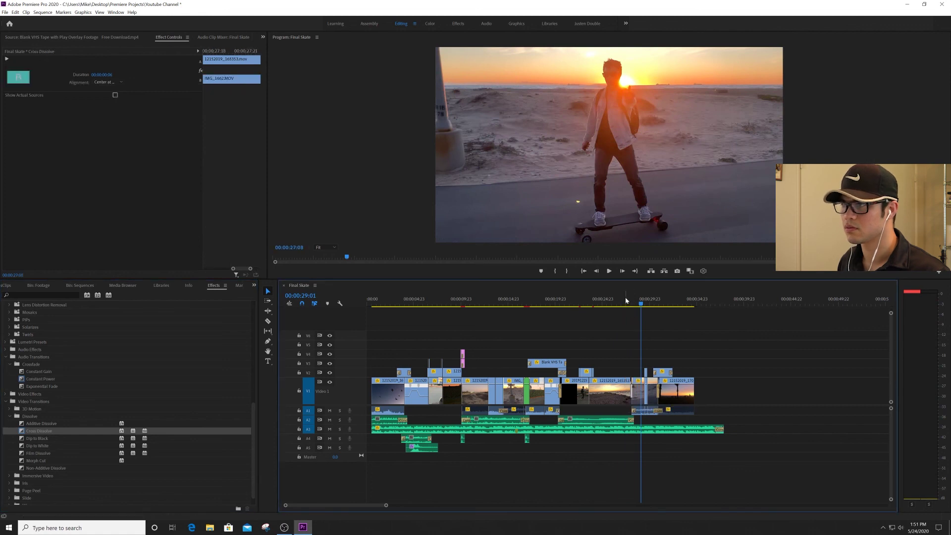
click(626, 301)
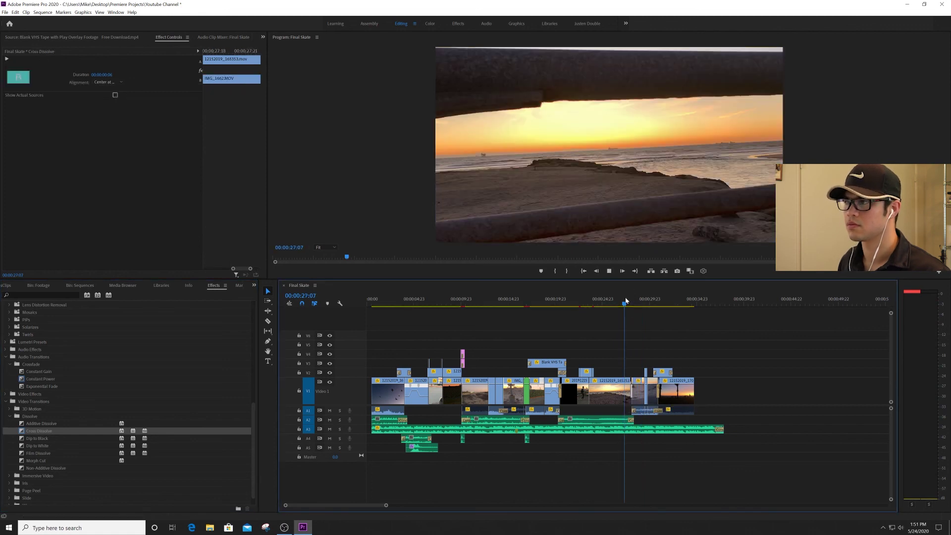
key(space)
key(space)
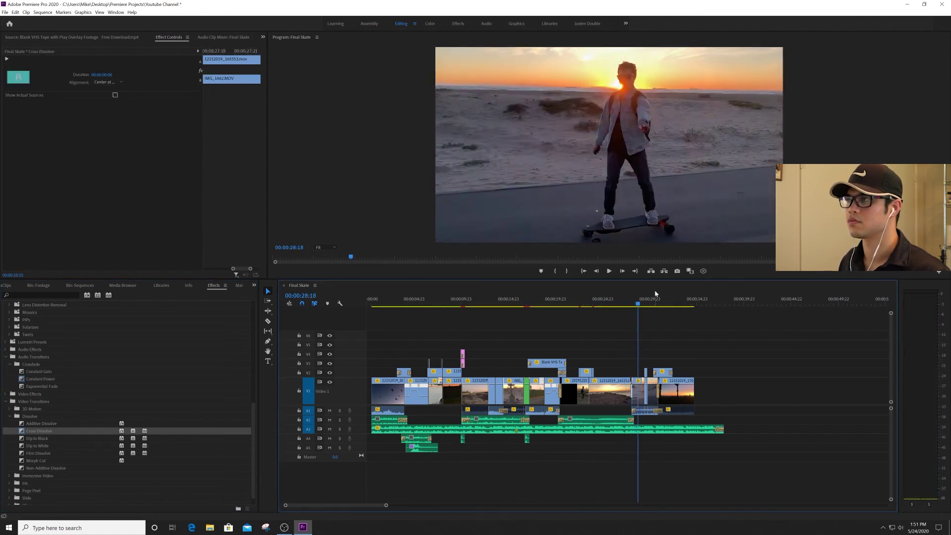
Step: Lengthen the Cross Dissolve before IMG_1662.MOV to 10 frames and play the sequence through about 00:00:31
key(equal)
key(equal)
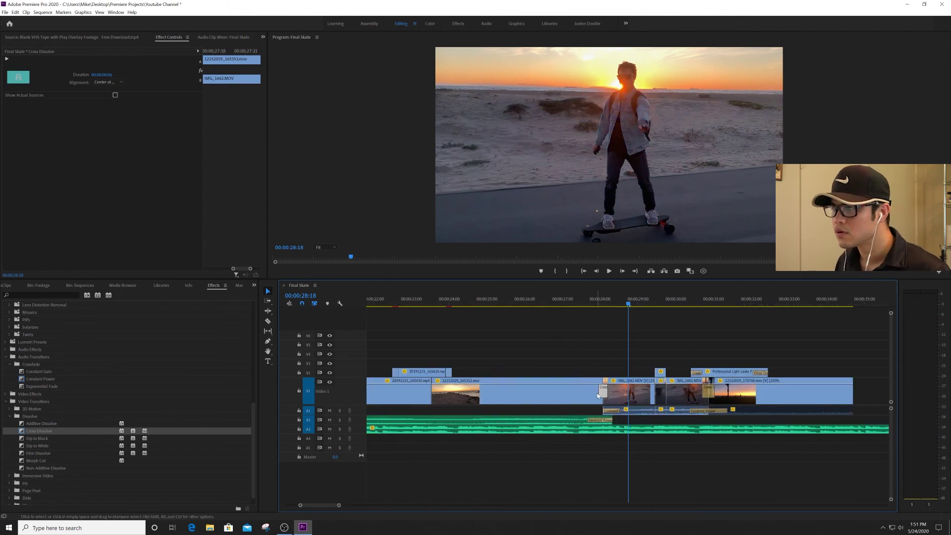
drag(601, 393, 598, 393)
click(577, 301)
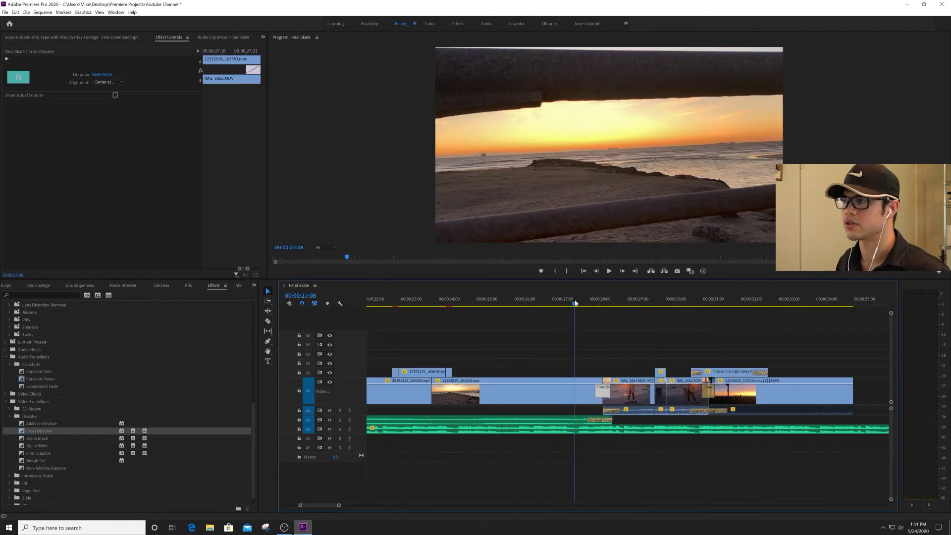
key(space)
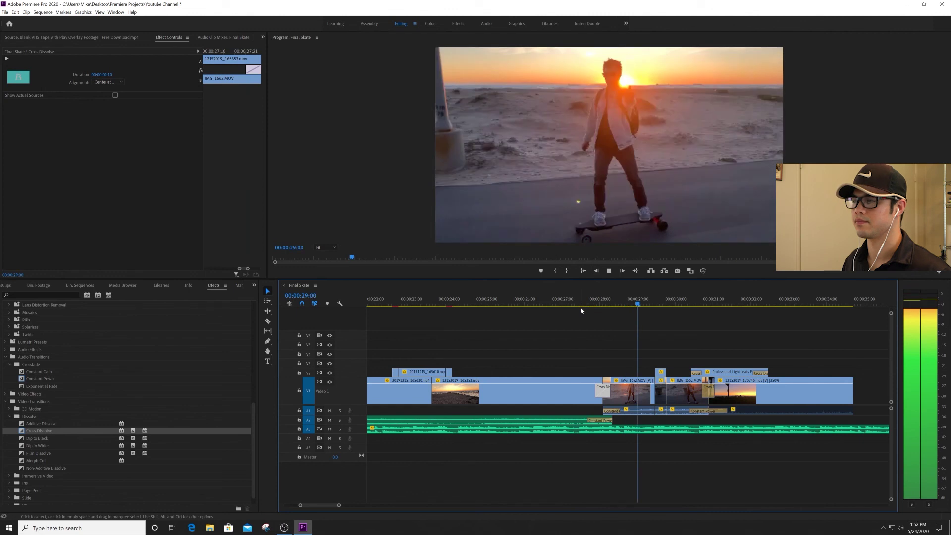
key(minus)
key(minus)
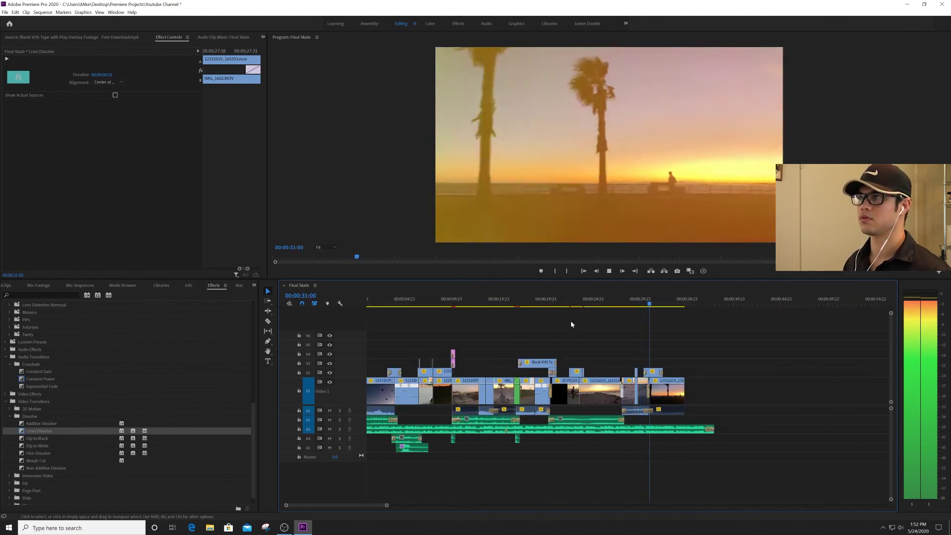
key(space)
drag(355, 506, 343, 508)
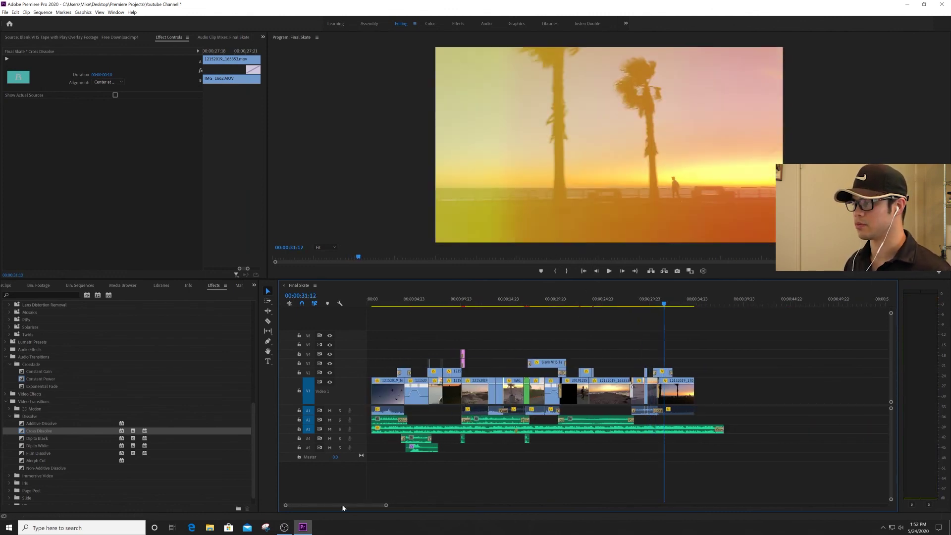
Step: Play the whole sequence from its beginning through about 00:00:36 to review the finished edit
key(Home)
key(space)
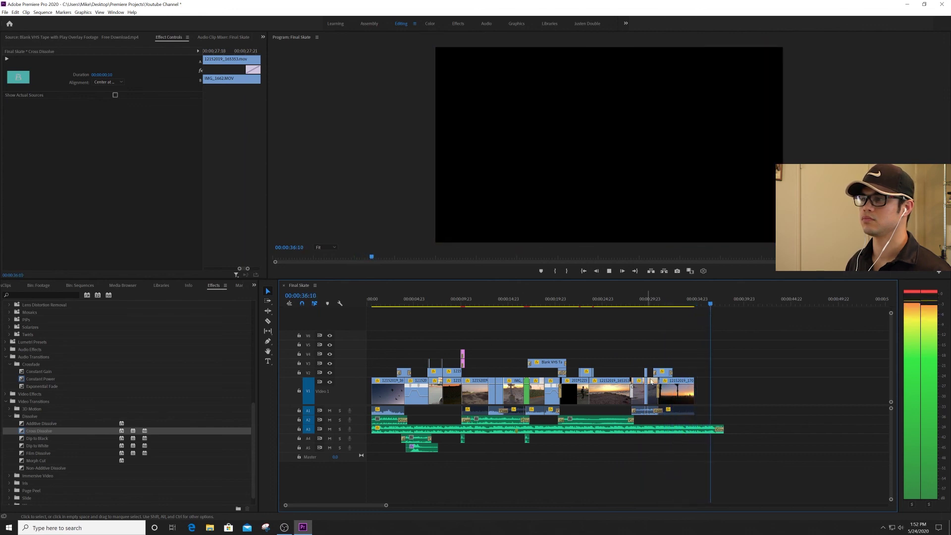
key(space)
click(705, 300)
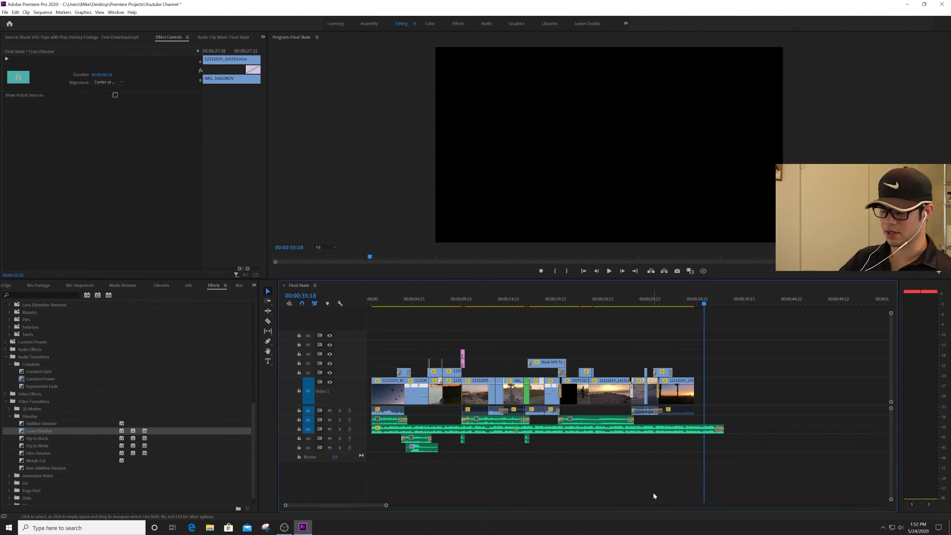
Step: Try trimming the A3 music to the end of the last video clip, and restore its longer ending after playback
drag(730, 429, 695, 429)
click(683, 302)
key(space)
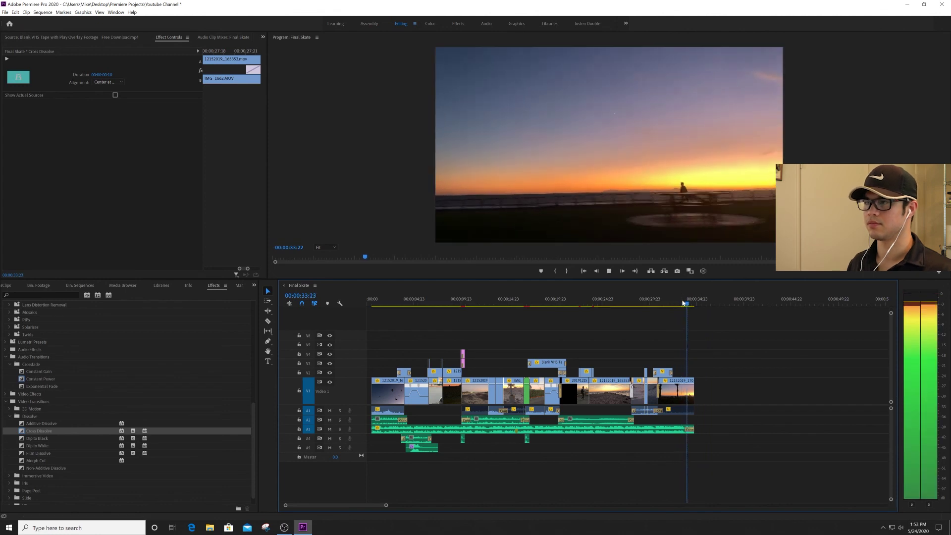
key(space)
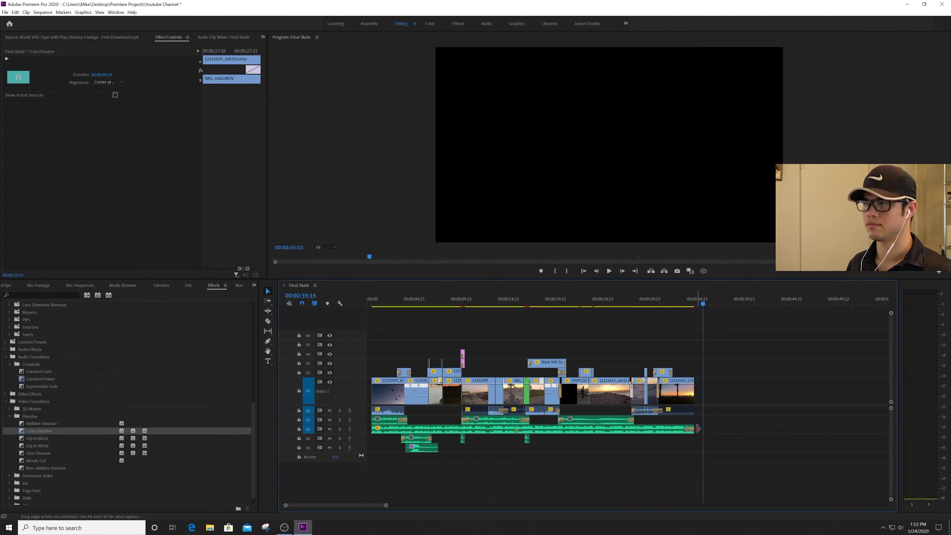
drag(695, 429, 726, 428)
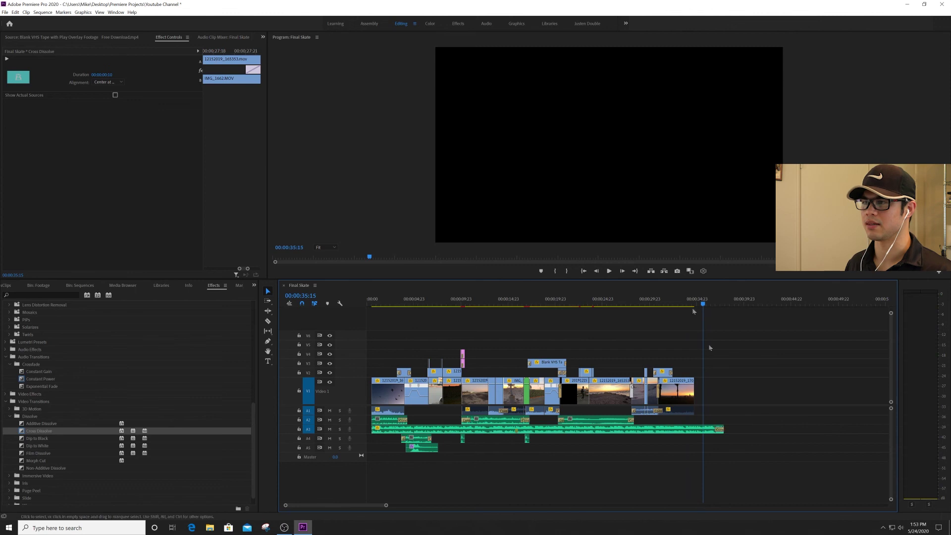
Step: Add a "Shot On iPhone" text graphic just after the last video clip and move the text to the middle of the frame
click(267, 361)
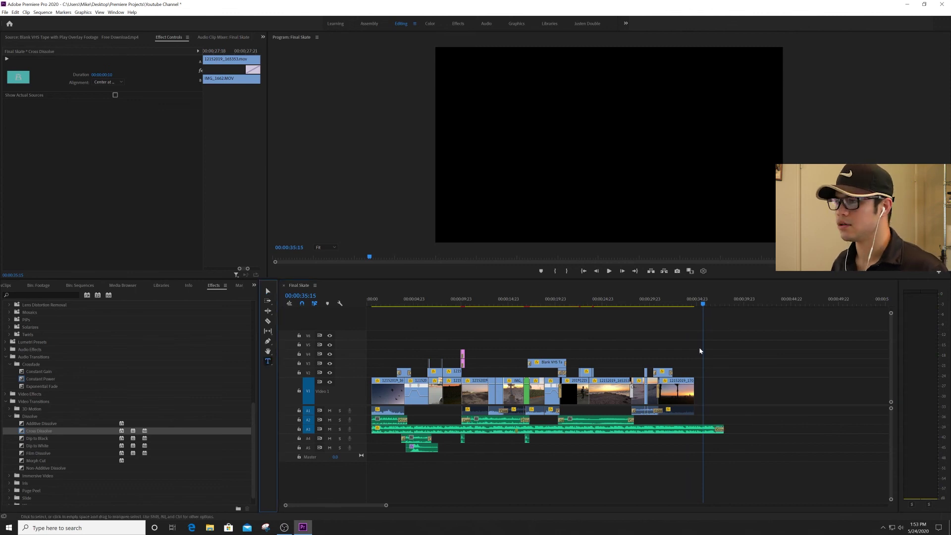
key(Up)
click(604, 143)
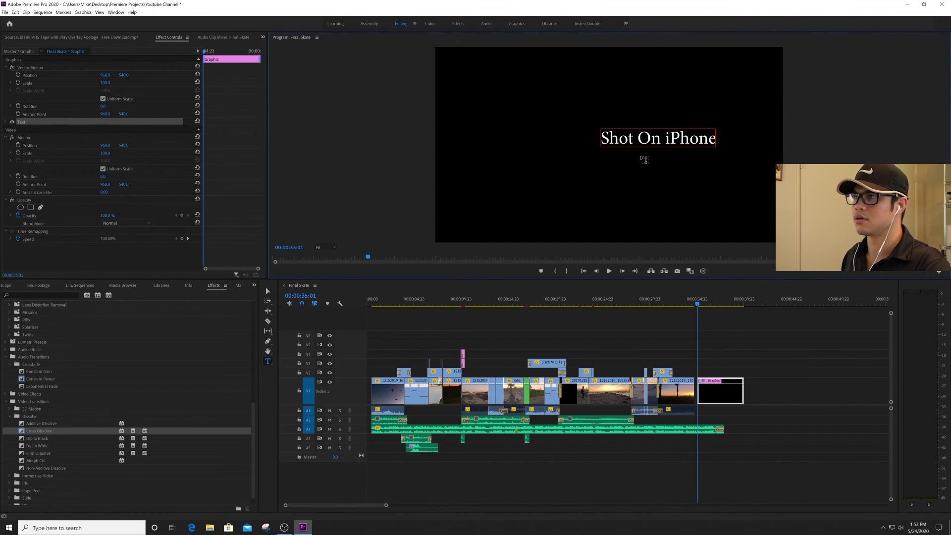
click(268, 291)
drag(672, 141, 623, 144)
Step: Select all of the "Shot On iPhone" text and expand its source text and appearance settings, leaving the fill colour picker cancelled
double_click(624, 144)
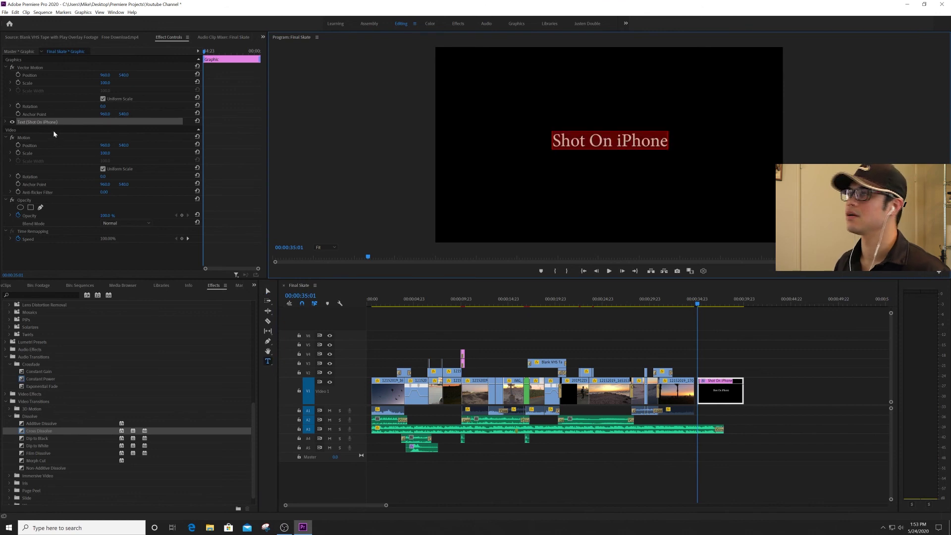
click(7, 123)
scroll(233, 157, down, 3)
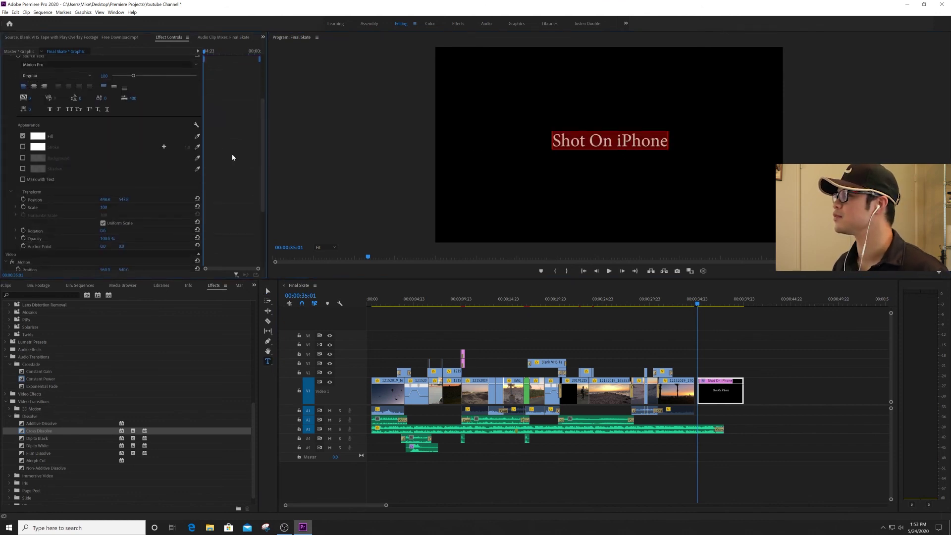
click(37, 137)
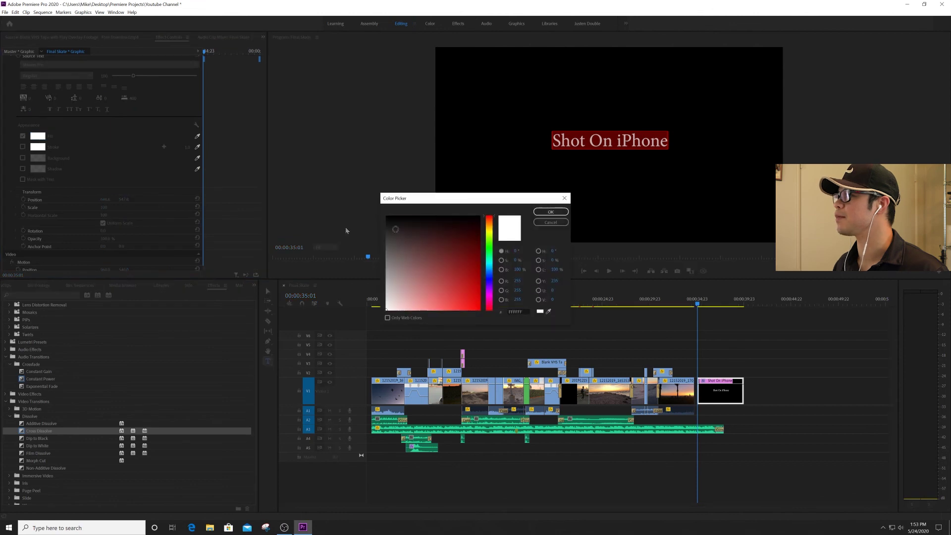
click(550, 223)
scroll(234, 150, up, 1)
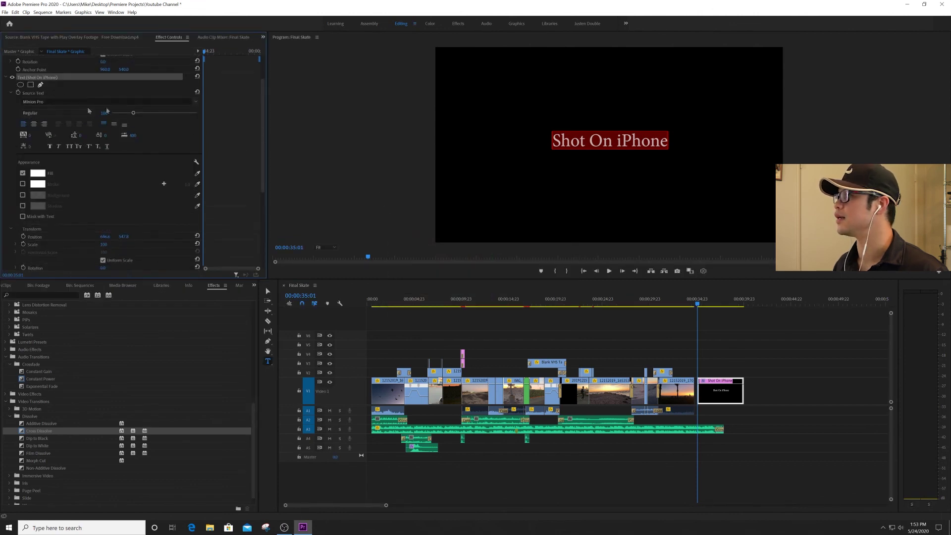
Step: Try the Roboto Slab and Aller fonts on the "Shot On iPhone" text
click(196, 103)
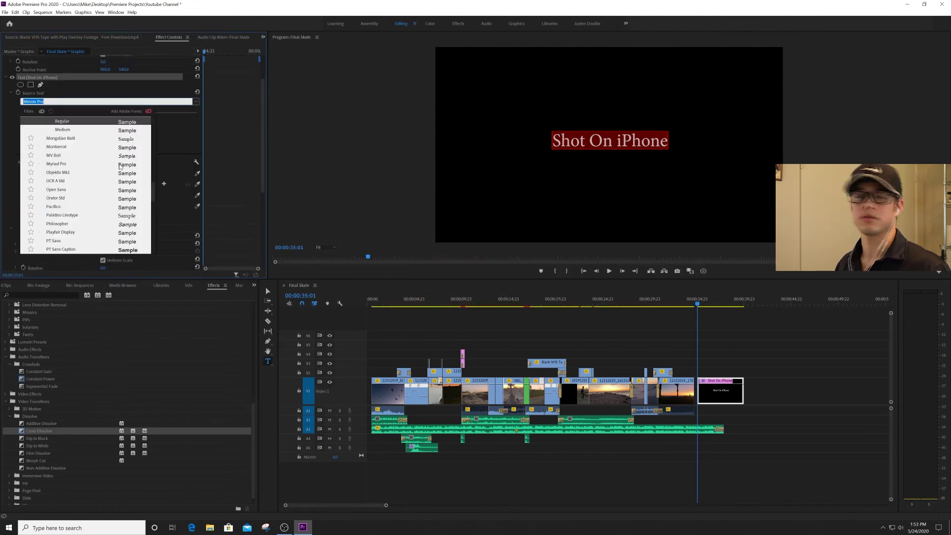
scroll(84, 199, up, 10)
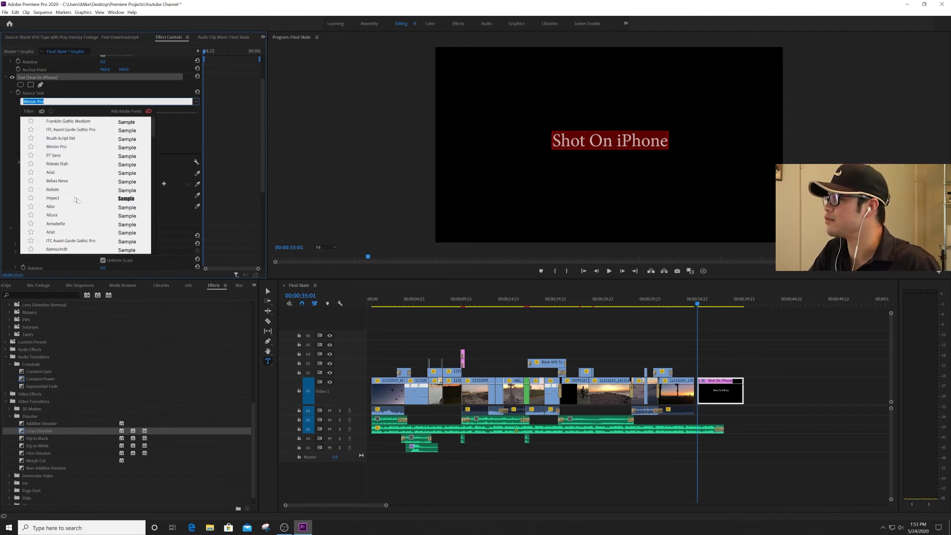
click(58, 164)
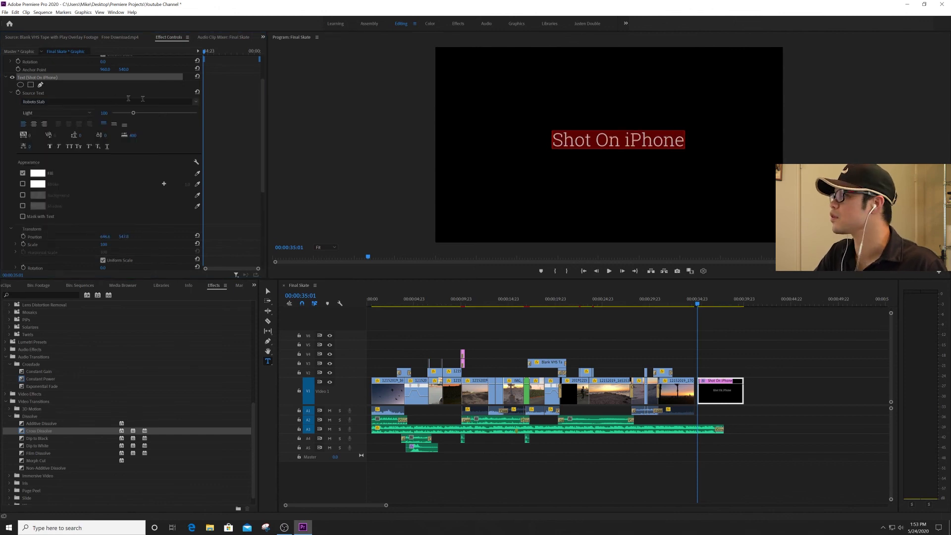
click(197, 104)
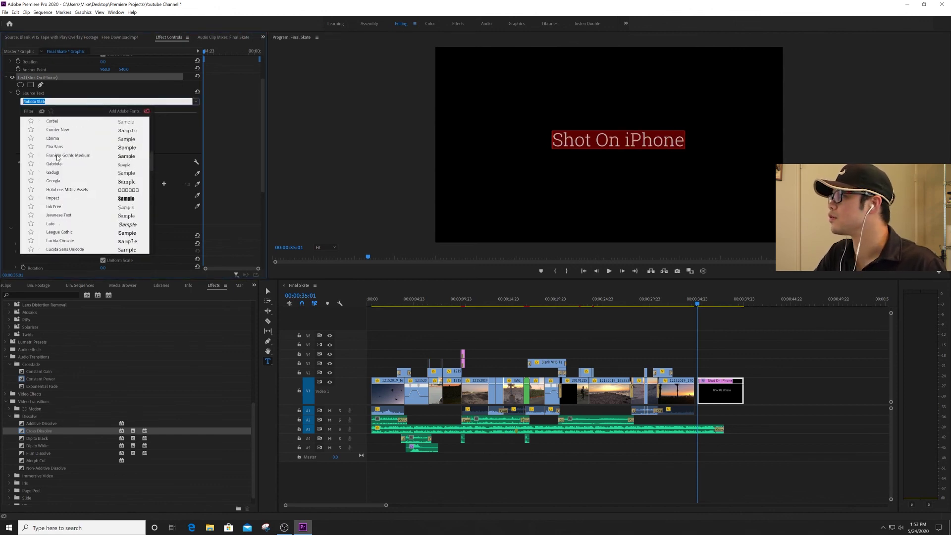
scroll(64, 169, up, 5)
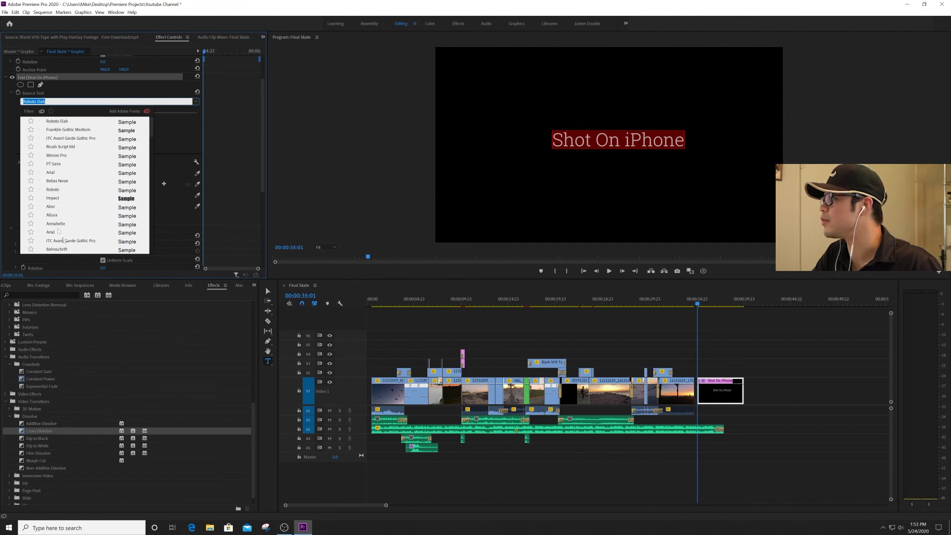
click(52, 207)
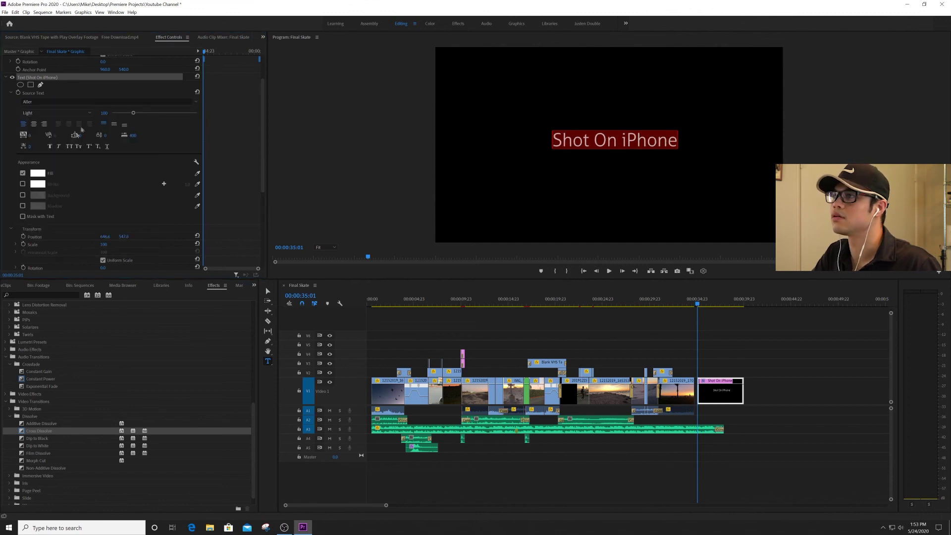
Step: Set the "Shot On iPhone" text to Arial Regular and nudge it back to the middle of the frame
click(137, 103)
text(ari)
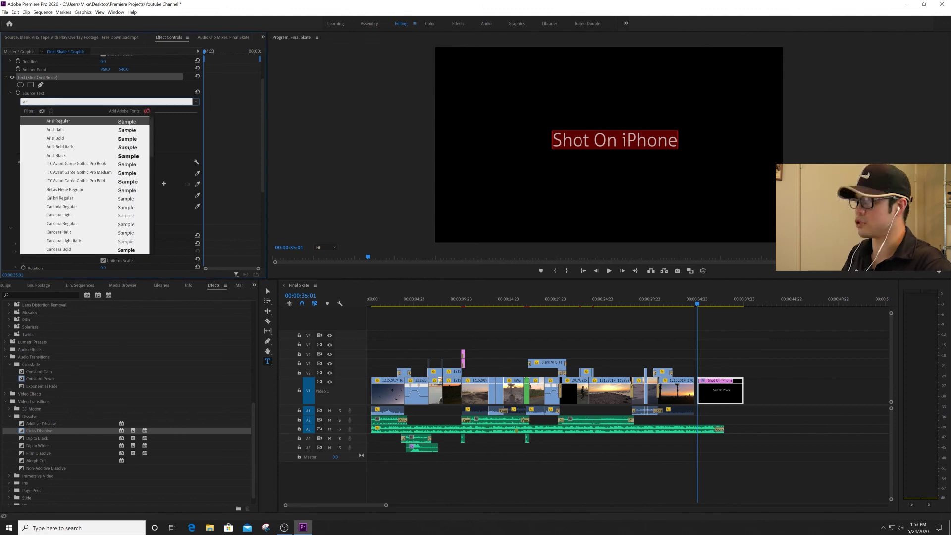
click(89, 122)
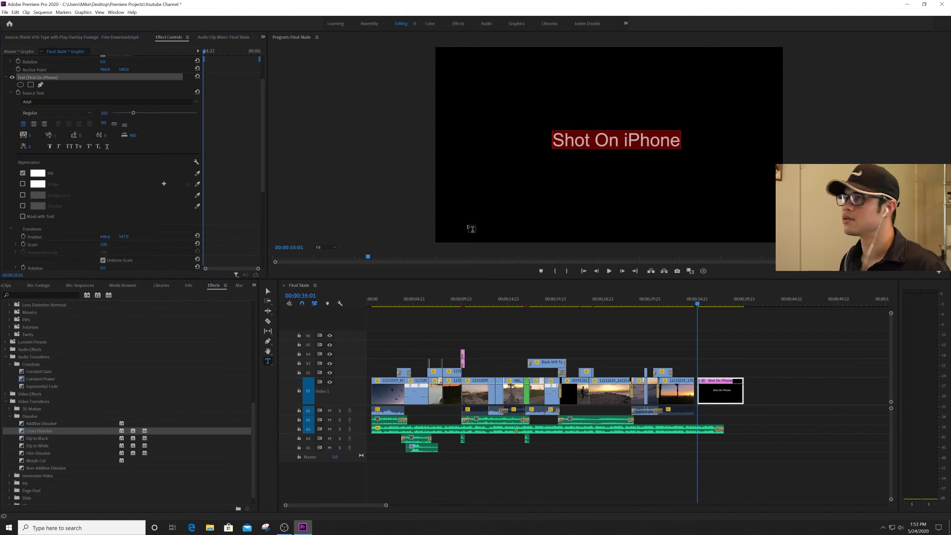
click(268, 291)
drag(654, 141, 649, 141)
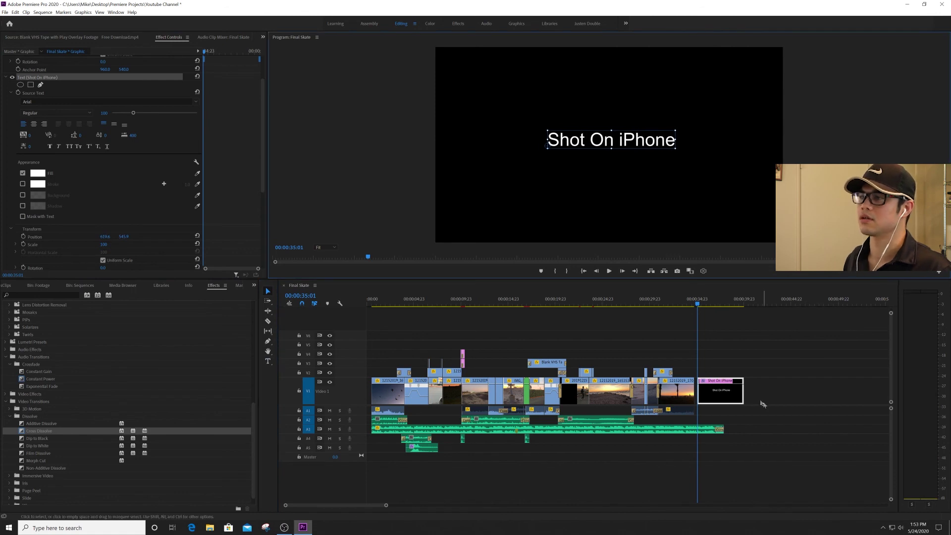
Step: Fit the title graphic between the last video clip and the end of the A3 music, and play the ending
drag(743, 396, 729, 396)
key(space)
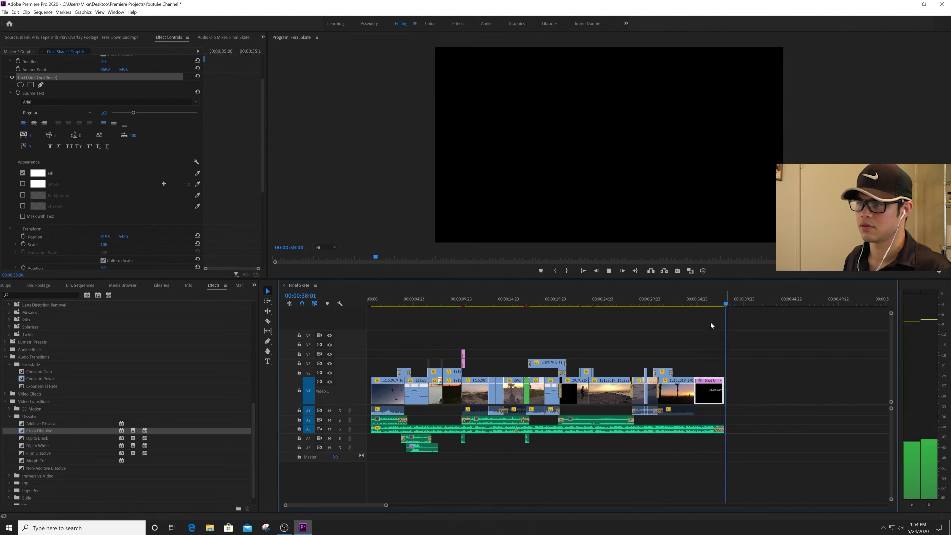
click(688, 302)
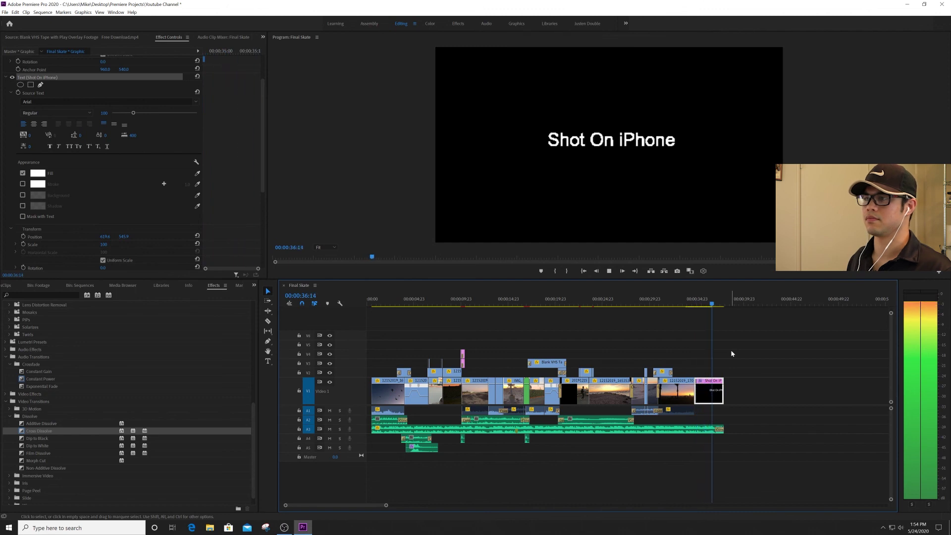
click(682, 301)
key(space)
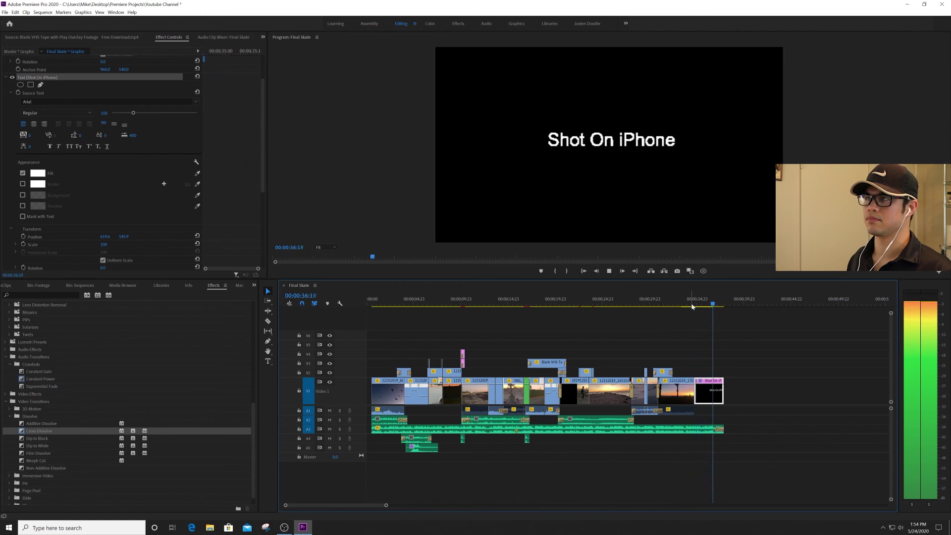
Step: Mark the sequence's export range with in and out points, from 00:00:00:13 to the end of the title graphic at 00:00:37:21
click(757, 356)
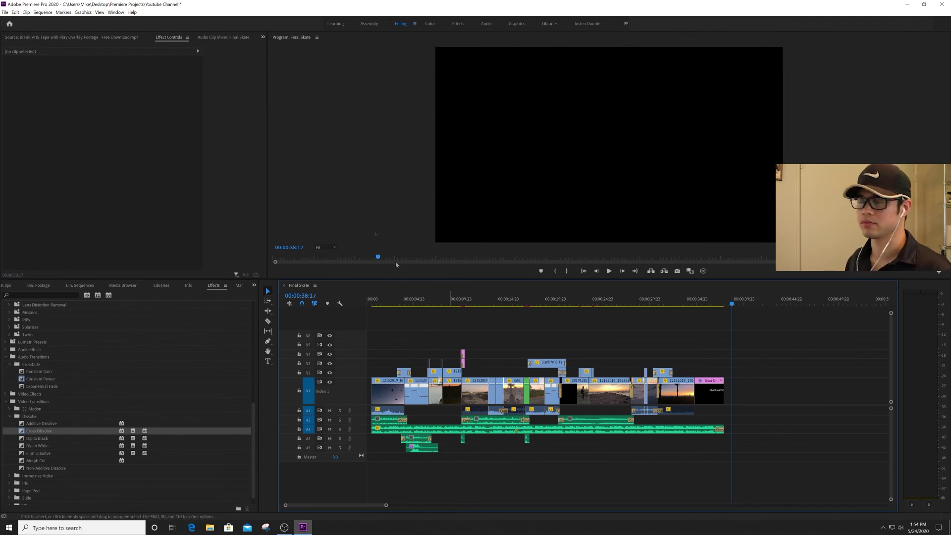
drag(742, 302, 729, 303)
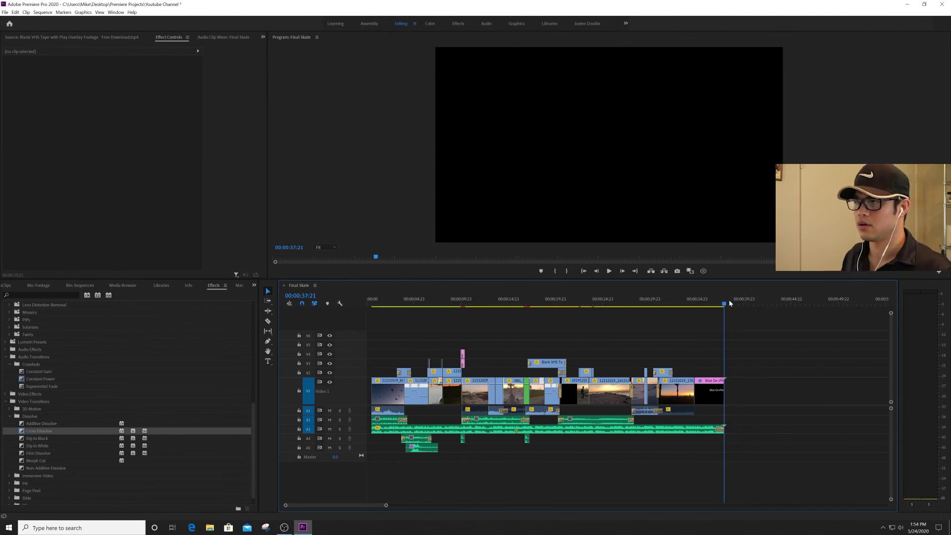
click(372, 302)
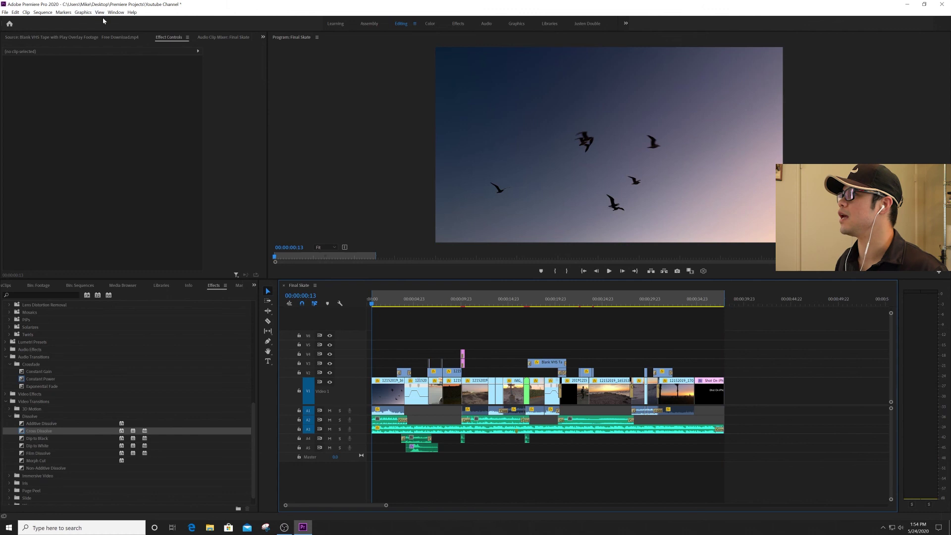
Step: Start a media export of the sequence and set its output file to Final Skate in Samsung_T5 (D:) > Youtube Channel > Beach VSL Clips
click(5, 13)
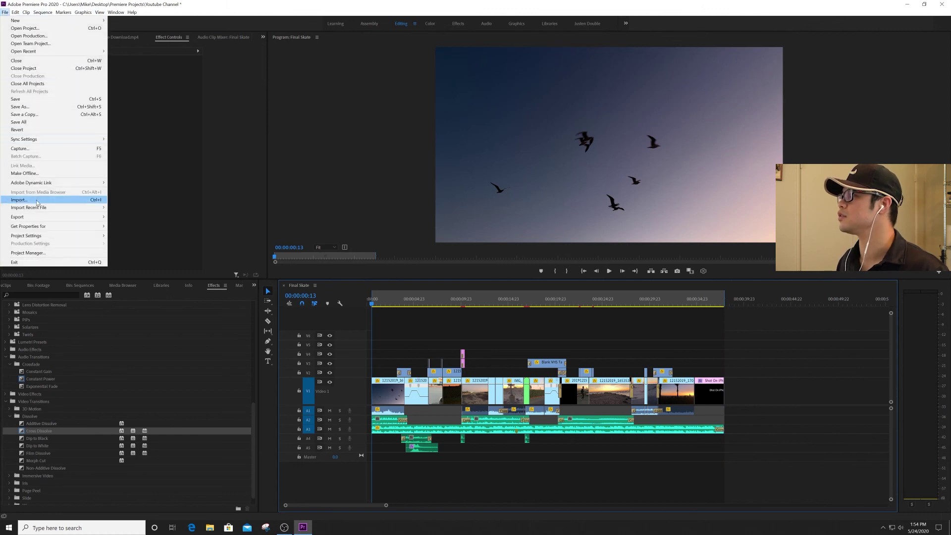
click(123, 217)
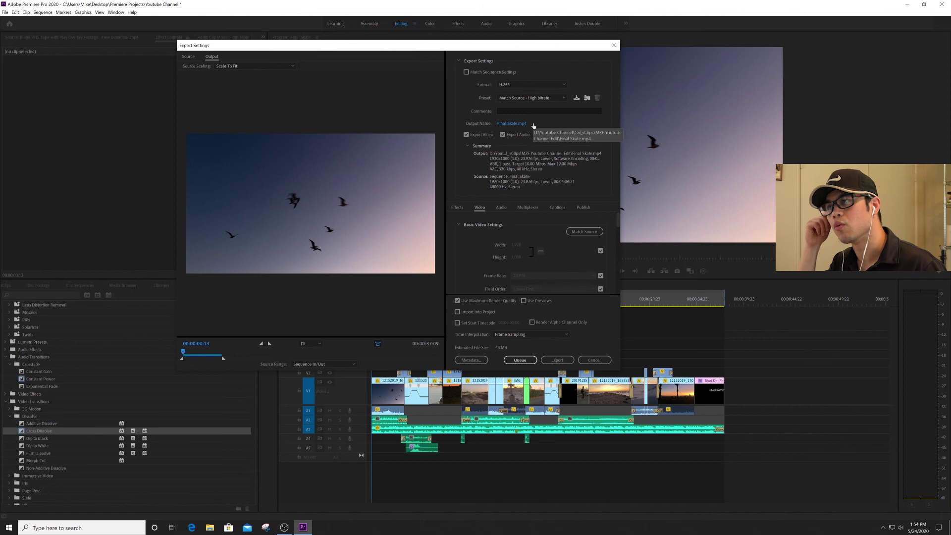
click(513, 124)
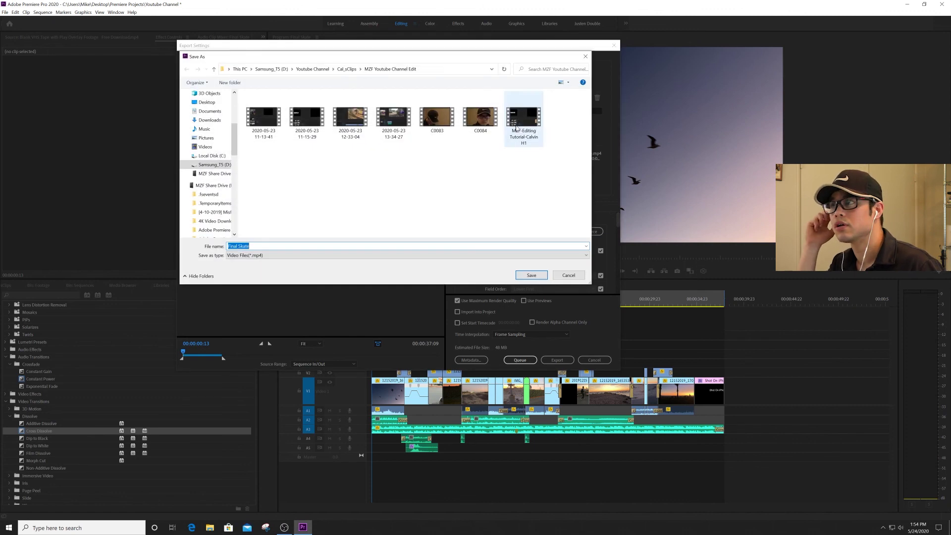
scroll(213, 195, down, 6)
scroll(213, 193, up, 6)
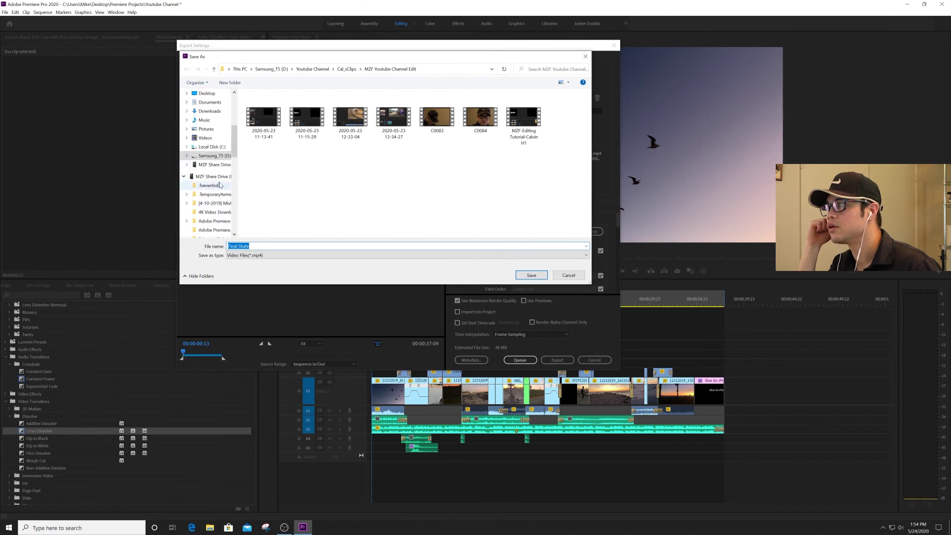
scroll(217, 194, down, 3)
scroll(217, 195, down, 10)
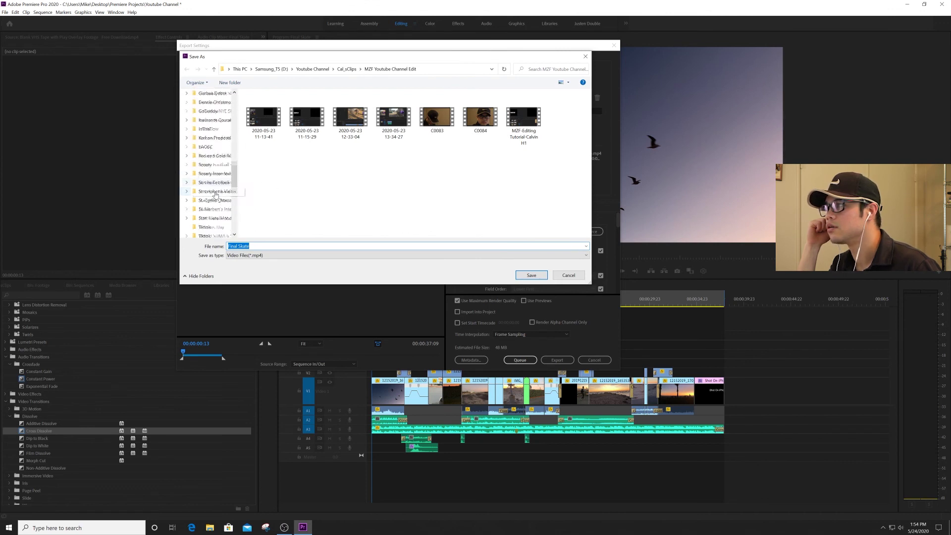
click(221, 108)
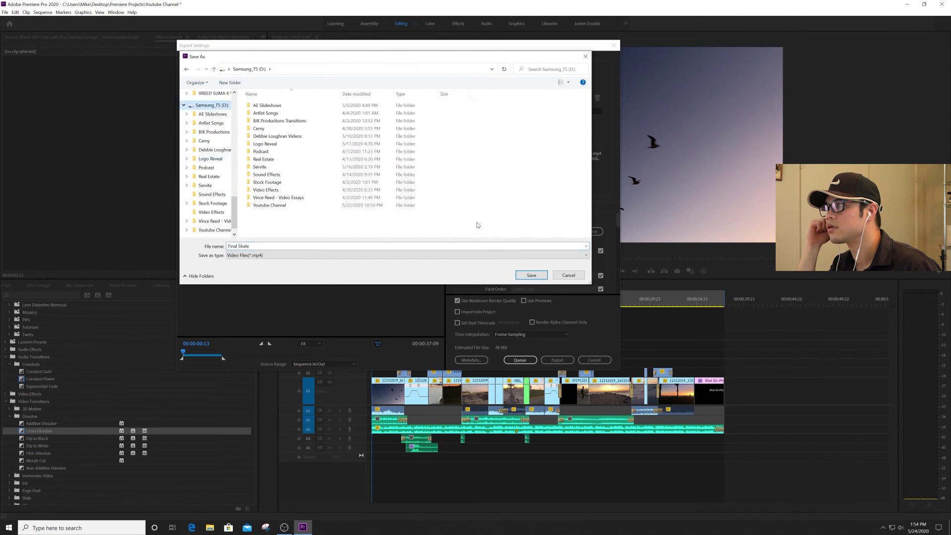
double_click(288, 205)
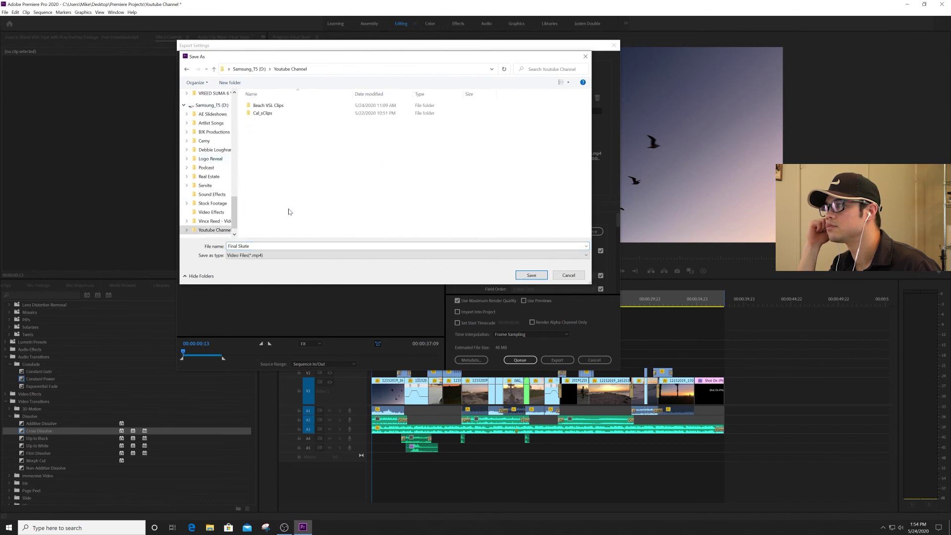
double_click(267, 106)
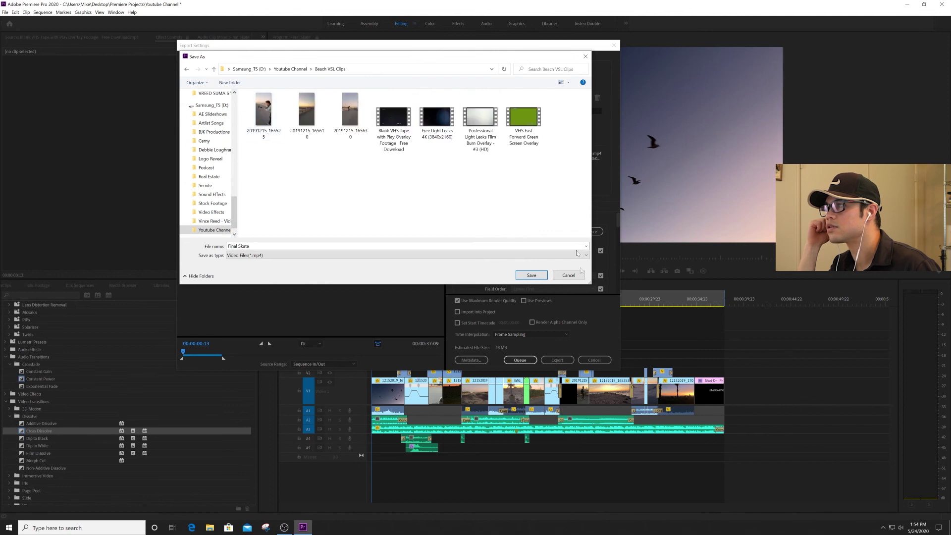
click(530, 274)
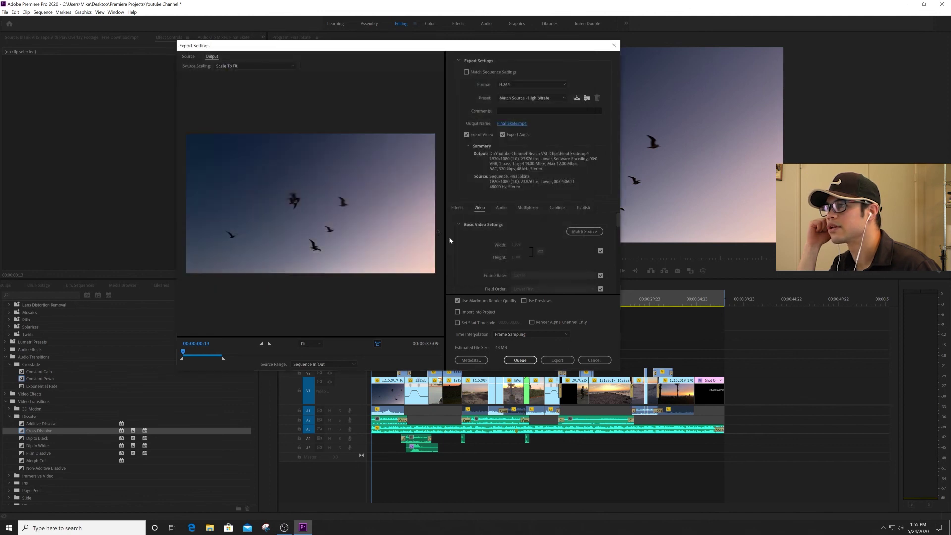
Step: Set the export's bitrate encoding to VBR, 2 pass with a target bitrate of 16 Mbps
scroll(461, 254, down, 5)
scroll(461, 255, down, 4)
click(560, 236)
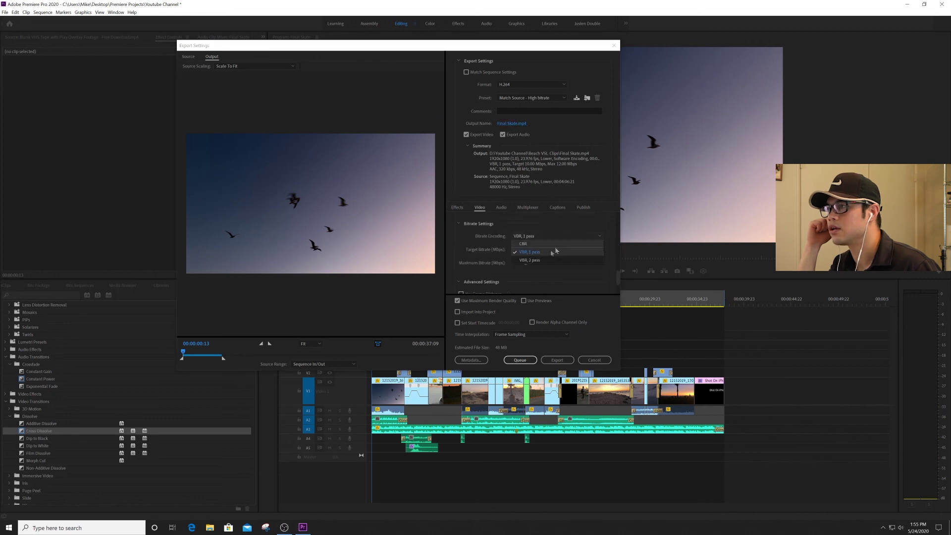
click(557, 260)
click(592, 249)
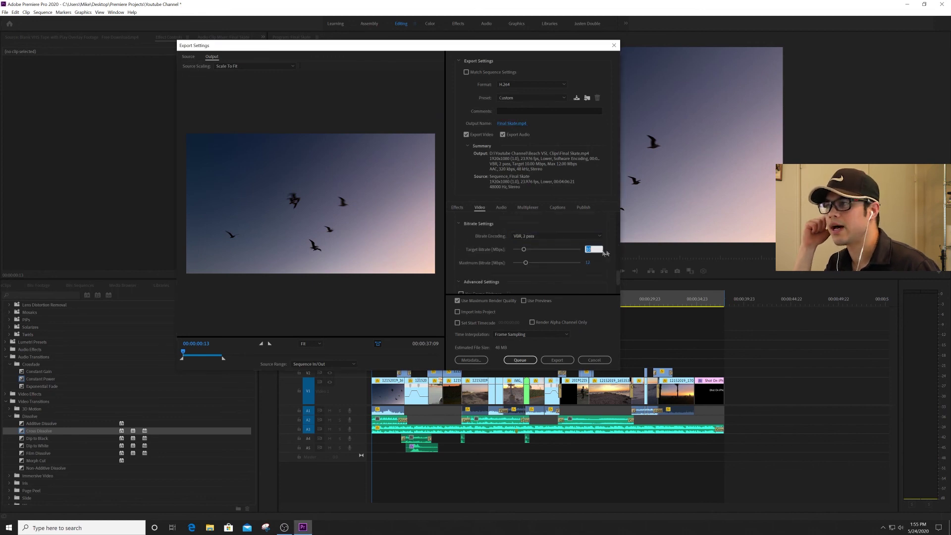
text(16)
click(566, 275)
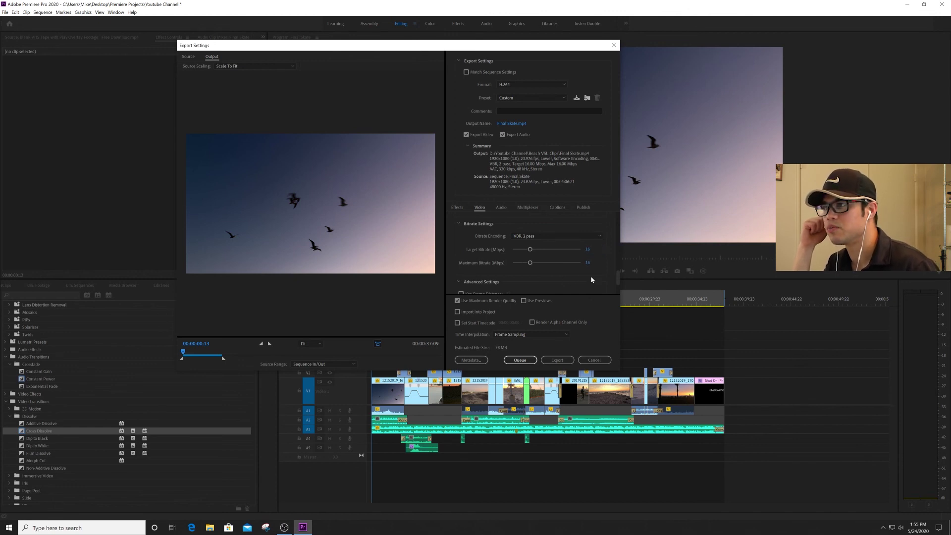